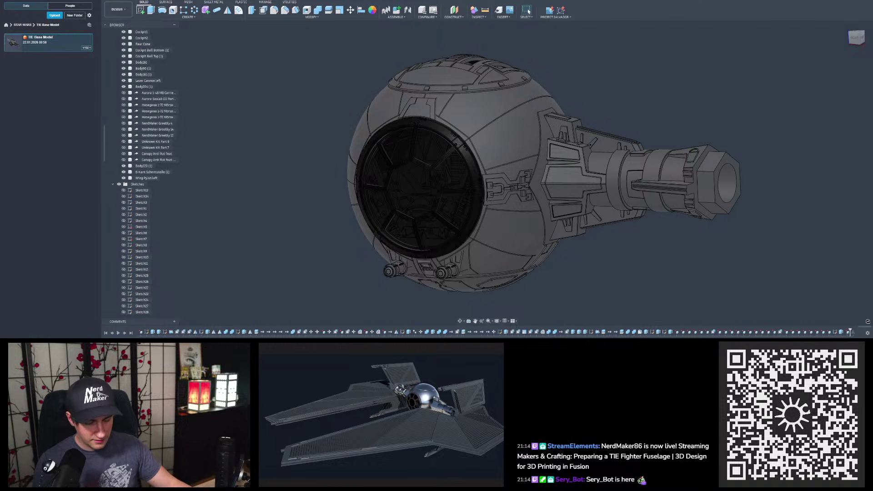
# Step: Examine the TIE fighter fuselage, cockpit window and side pylon from several angles
pyautogui.keyDown('shift'); pyautogui.moveTo(506, 140); pyautogui.dragTo(526, 164, button='middle'); pyautogui.keyUp('shift')
pyautogui.scroll(2, 526, 164)
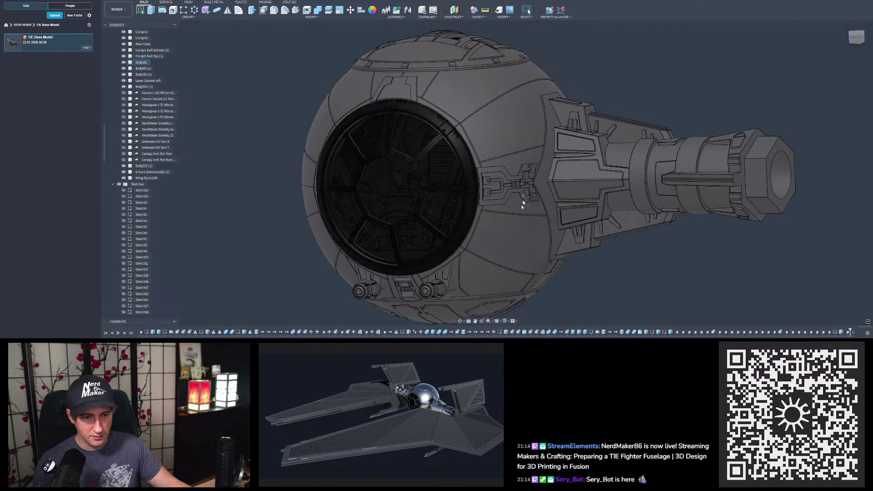
pyautogui.moveTo(526, 165)
pyautogui.keyDown('shift'); pyautogui.mouseDown(button='middle')
pyautogui.moveTo(506, 167)
pyautogui.moveTo(516, 160)
pyautogui.mouseUp(button='middle'); pyautogui.keyUp('shift')
pyautogui.scroll(-2, 517, 167)
pyautogui.scroll(1, 519, 162)
pyautogui.scroll(-4, 375, 164)
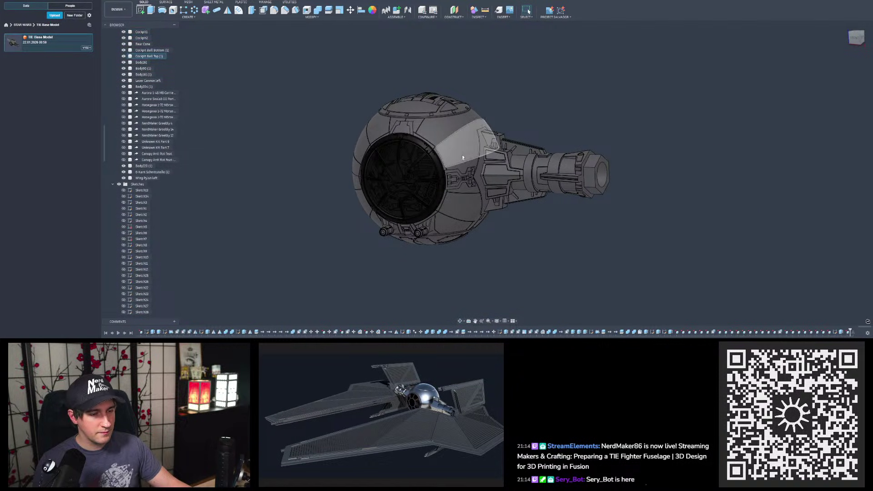
pyautogui.scroll(3, 451, 143)
pyautogui.keyDown('shift'); pyautogui.moveTo(452, 144); pyautogui.dragTo(627, 147, button='middle'); pyautogui.keyUp('shift')
pyautogui.keyDown('shift'); pyautogui.moveTo(567, 145); pyautogui.dragTo(475, 126, button='middle'); pyautogui.keyUp('shift')
pyautogui.scroll(-2, 476, 107)
pyautogui.scroll(4, 443, 150)
pyautogui.keyDown('shift'); pyautogui.moveTo(417, 154); pyautogui.dragTo(386, 157, button='middle'); pyautogui.keyUp('shift')
pyautogui.scroll(-2, 447, 171)
pyautogui.moveTo(485, 170)
pyautogui.keyDown('shift'); pyautogui.mouseDown(button='middle')
pyautogui.moveTo(441, 170)
pyautogui.moveTo(485, 173)
pyautogui.moveTo(501, 234)
pyautogui.moveTo(486, 165)
pyautogui.mouseUp(button='middle'); pyautogui.keyUp('shift')
pyautogui.scroll(5, 144, 126)
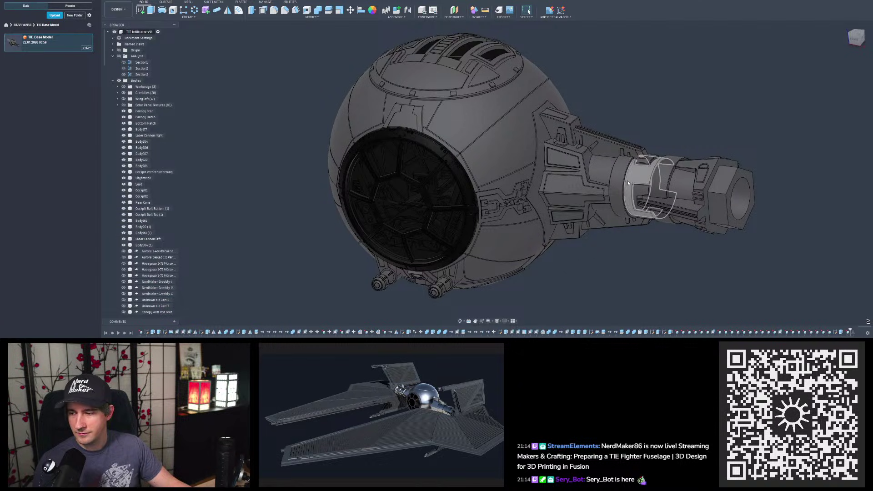
pyautogui.scroll(-2, 631, 181)
pyautogui.scroll(5, 490, 176)
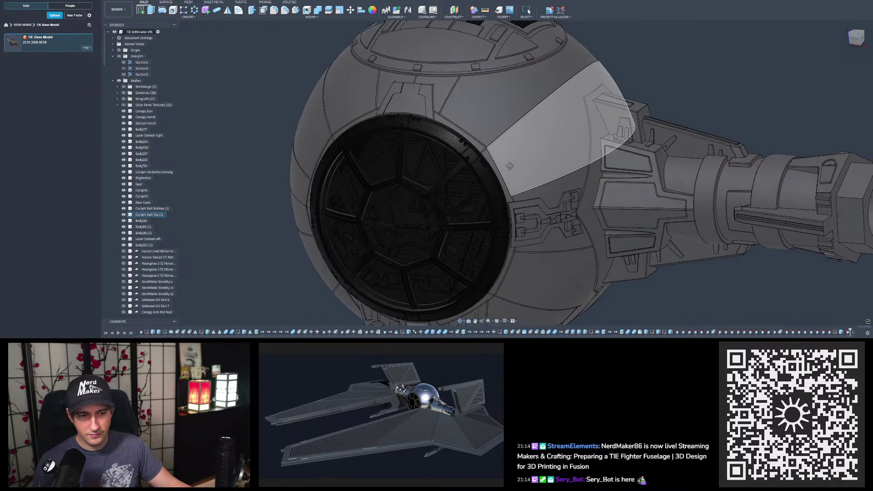
# Step: Show the hidden imported kit and greeblie bodies, from the first Aurora part through the last Canopy Anti Rot part
pyautogui.scroll(-3, 146, 229)
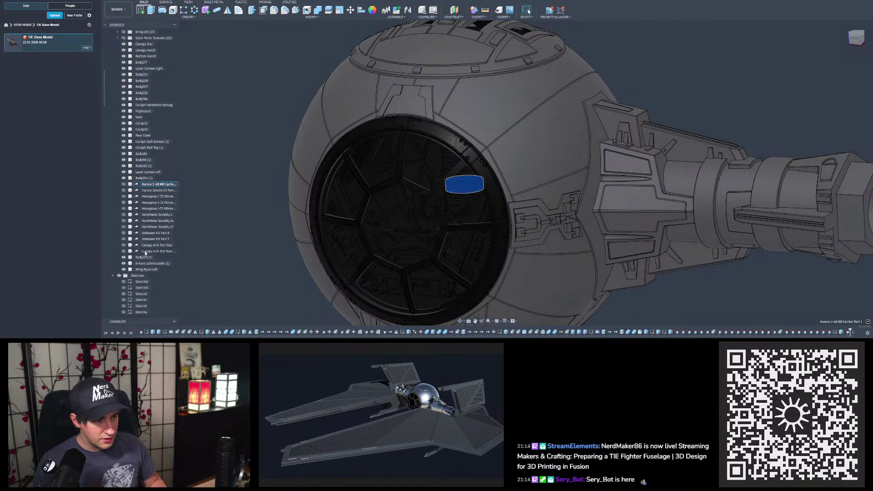
pyautogui.keyDown('shift'); pyautogui.click(149, 251); pyautogui.keyUp('shift')
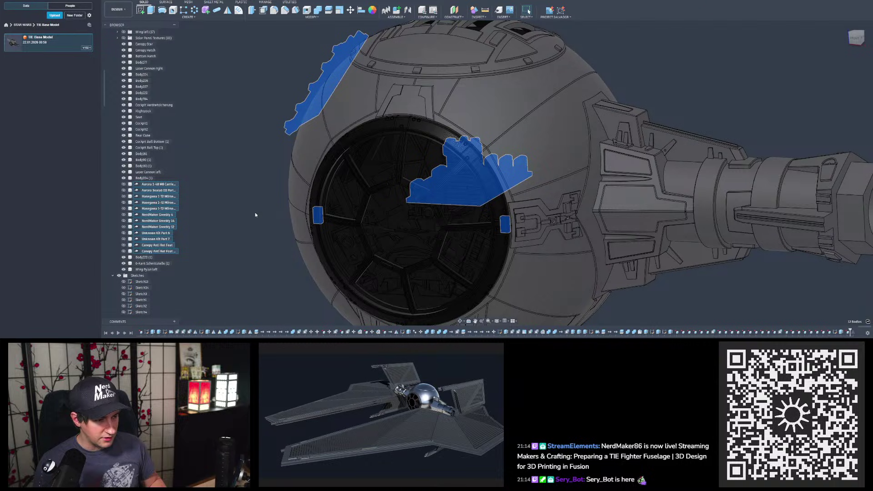
pyautogui.click(267, 184)
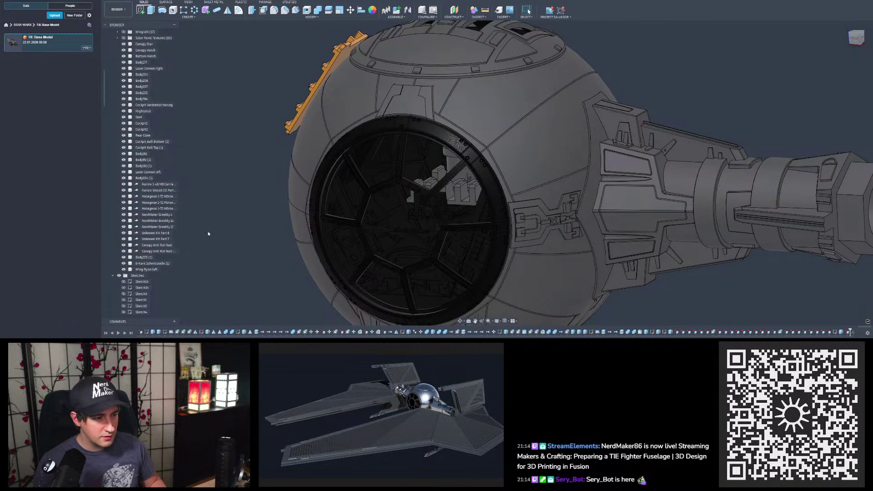
# Step: Examine from several sides how the orange ribbed greeblie plate sits on the cockpit ball
pyautogui.scroll(-3, 561, 205)
pyautogui.moveTo(562, 195)
pyautogui.keyDown('shift'); pyautogui.mouseDown(button='middle')
pyautogui.moveTo(596, 193)
pyautogui.moveTo(599, 207)
pyautogui.moveTo(596, 193)
pyautogui.moveTo(558, 195)
pyautogui.mouseUp(button='middle'); pyautogui.keyUp('shift')
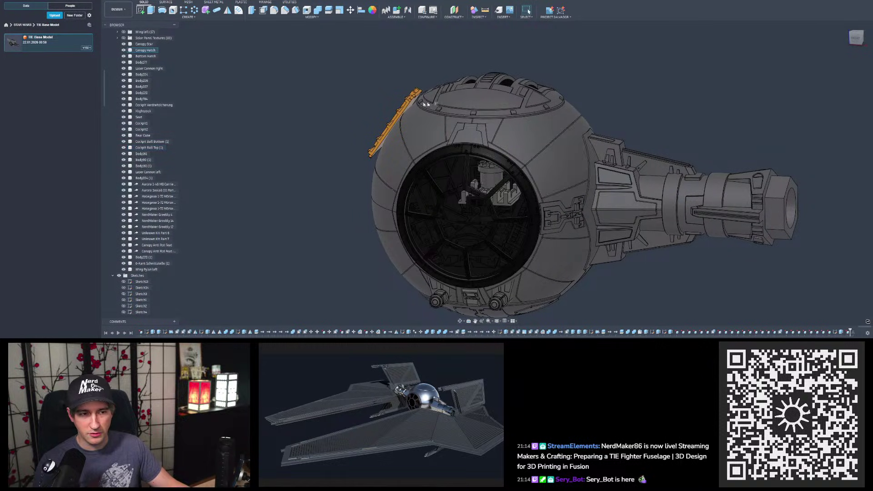
pyautogui.moveTo(502, 130)
pyautogui.keyDown('shift'); pyautogui.mouseDown(button='middle')
pyautogui.moveTo(563, 119)
pyautogui.moveTo(480, 117)
pyautogui.moveTo(508, 132)
pyautogui.moveTo(387, 137)
pyautogui.moveTo(372, 112)
pyautogui.moveTo(379, 131)
pyautogui.moveTo(418, 159)
pyautogui.moveTo(468, 162)
pyautogui.moveTo(432, 156)
pyautogui.moveTo(399, 168)
pyautogui.moveTo(475, 146)
pyautogui.mouseUp(button='middle'); pyautogui.keyUp('shift')
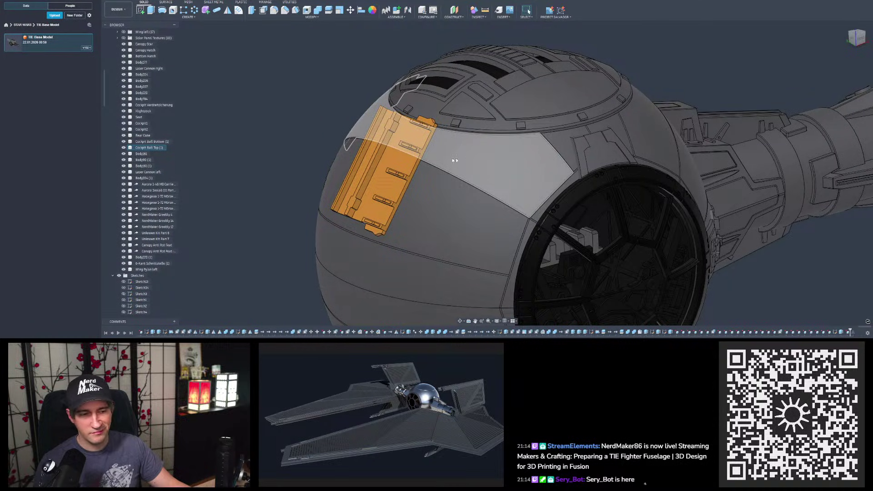
pyautogui.keyDown('shift'); pyautogui.moveTo(425, 157); pyautogui.dragTo(556, 145, button='middle'); pyautogui.keyUp('shift')
pyautogui.keyDown('shift'); pyautogui.moveTo(473, 159); pyautogui.dragTo(445, 172, button='middle'); pyautogui.keyUp('shift')
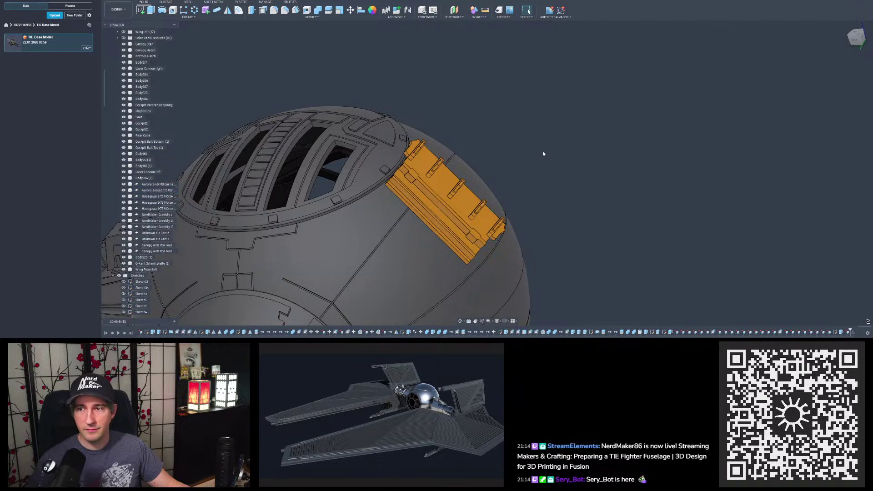
pyautogui.scroll(4, 442, 200)
pyautogui.keyDown('shift'); pyautogui.moveTo(450, 187); pyautogui.dragTo(502, 187, button='middle'); pyautogui.keyUp('shift')
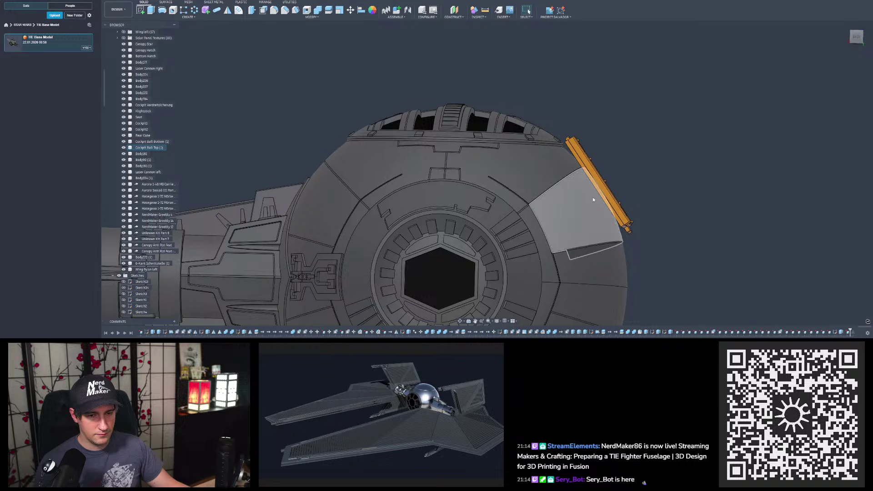
pyautogui.keyDown('shift'); pyautogui.moveTo(650, 109); pyautogui.dragTo(614, 136, button='middle'); pyautogui.keyUp('shift')
# Step: Split the orange greeblie plate into three sections, using side faces of its second and fourth ribs as extended splitting tools
pyautogui.scroll(3, 614, 136)
pyautogui.keyDown('shift'); pyautogui.moveTo(658, 190); pyautogui.dragTo(651, 157, button='middle'); pyautogui.keyUp('shift')
pyautogui.scroll(3, 649, 152)
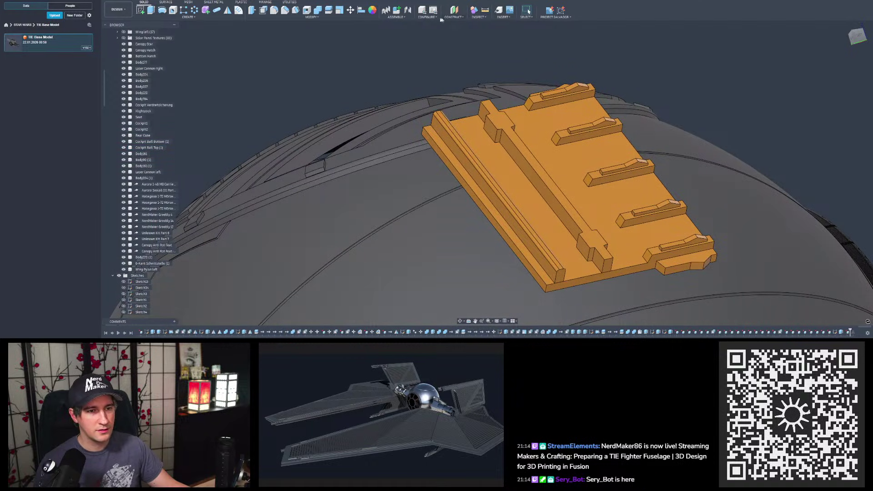
pyautogui.click(334, 12)
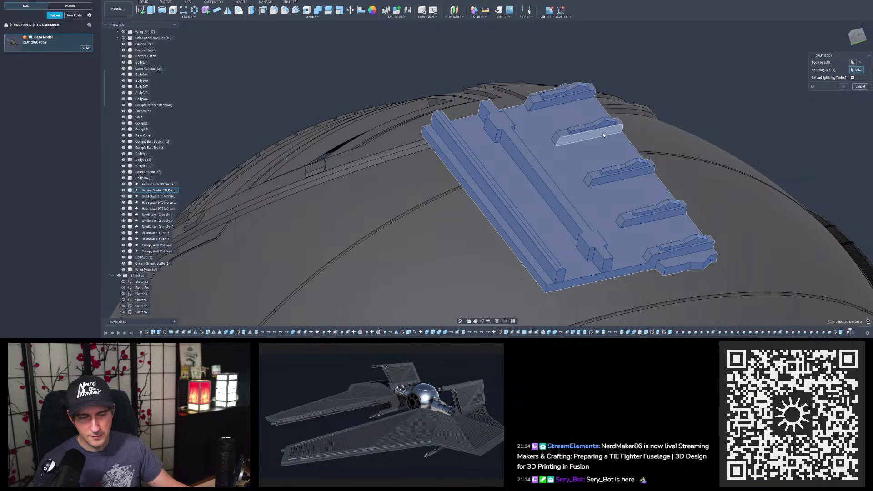
pyautogui.click(610, 148)
pyautogui.keyDown('shift'); pyautogui.moveTo(610, 148); pyautogui.dragTo(688, 177, button='middle'); pyautogui.keyUp('shift')
pyautogui.click(674, 210)
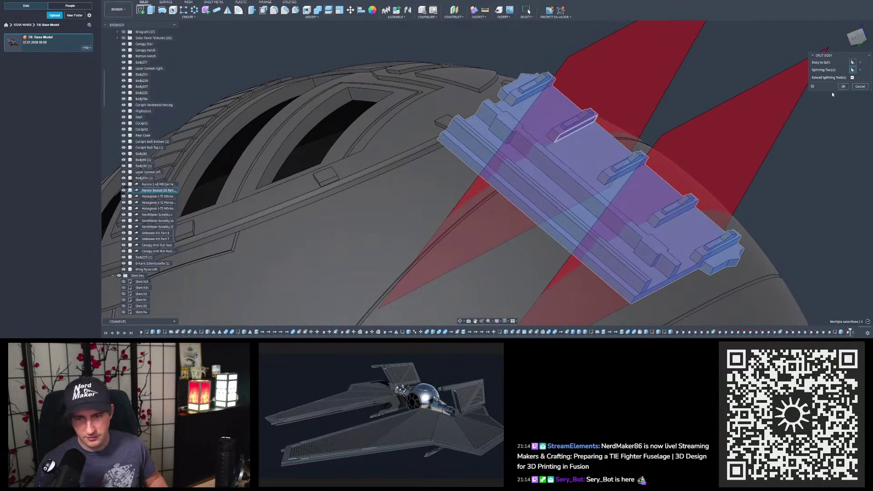
pyautogui.click(842, 86)
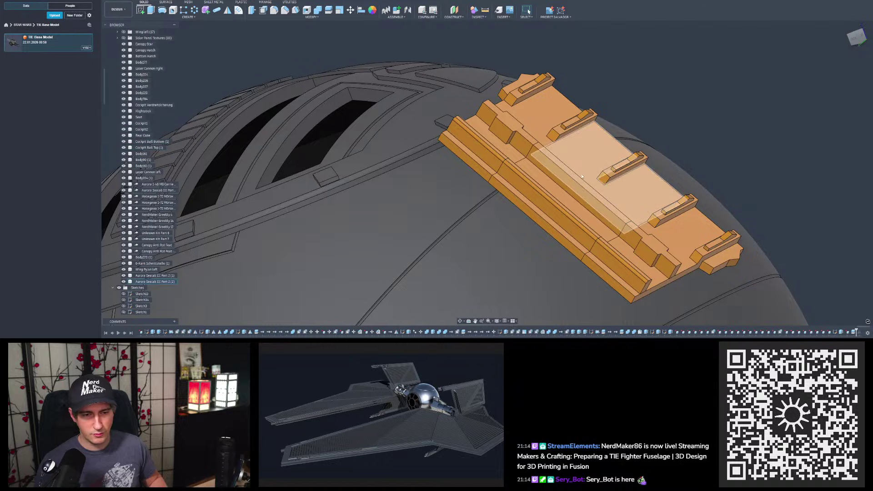
# Step: Remove the middle section of the split greeblie plate and hide the project file list
pyautogui.click(570, 177)
pyautogui.rightClick(160, 282)
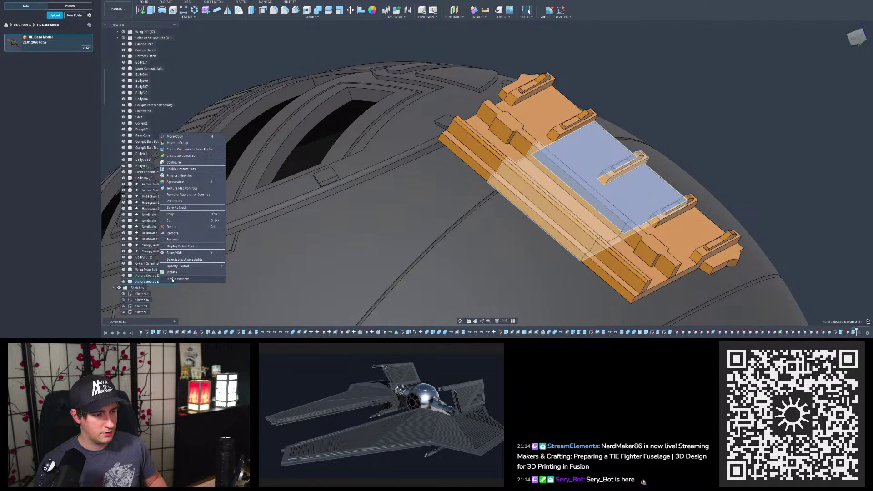
pyautogui.click(173, 233)
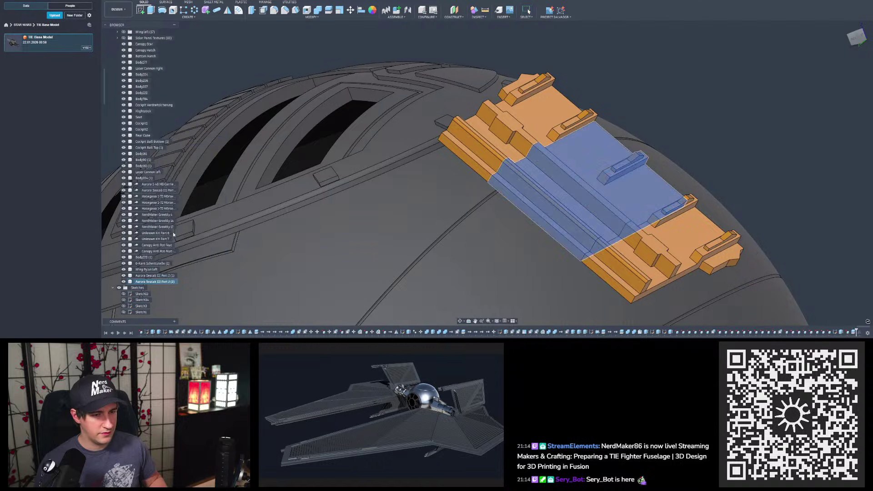
pyautogui.click(97, 1)
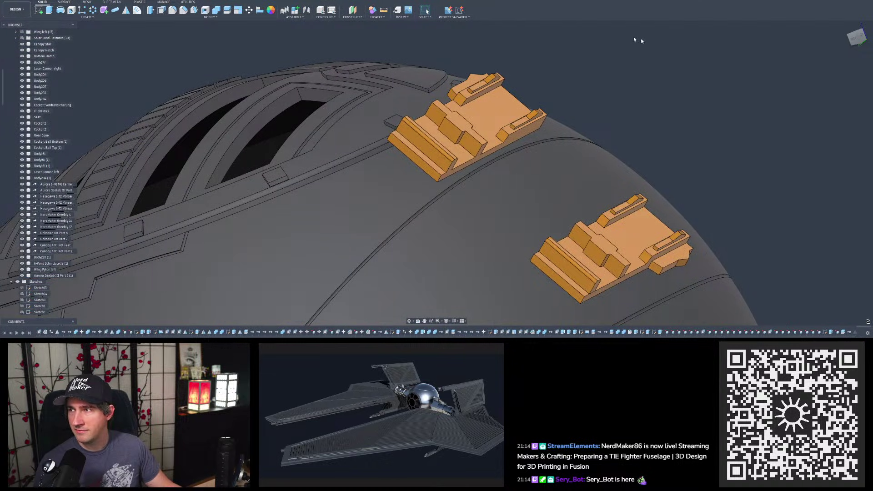
# Step: Move the lower greeblie section about 18.56 mm along Z so that it meets the upper section
pyautogui.keyDown('shift'); pyautogui.moveTo(623, 213); pyautogui.dragTo(641, 246, button='middle'); pyautogui.keyUp('shift')
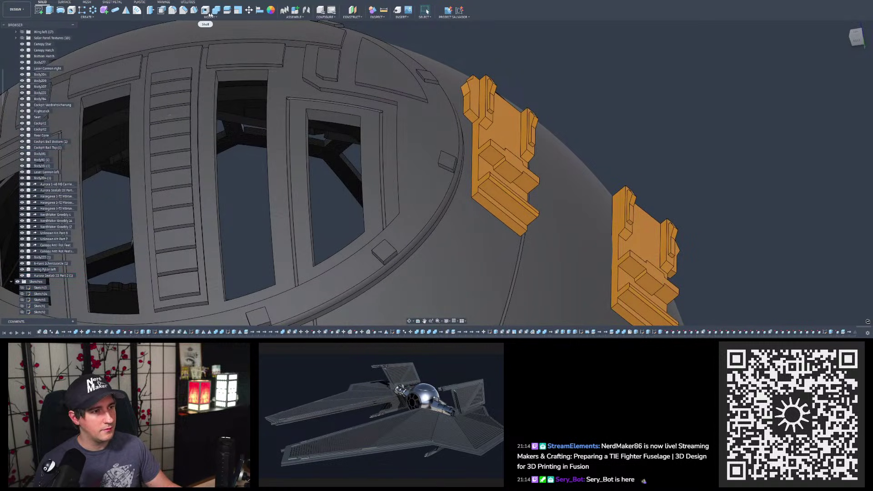
pyautogui.click(248, 10)
pyautogui.click(619, 214)
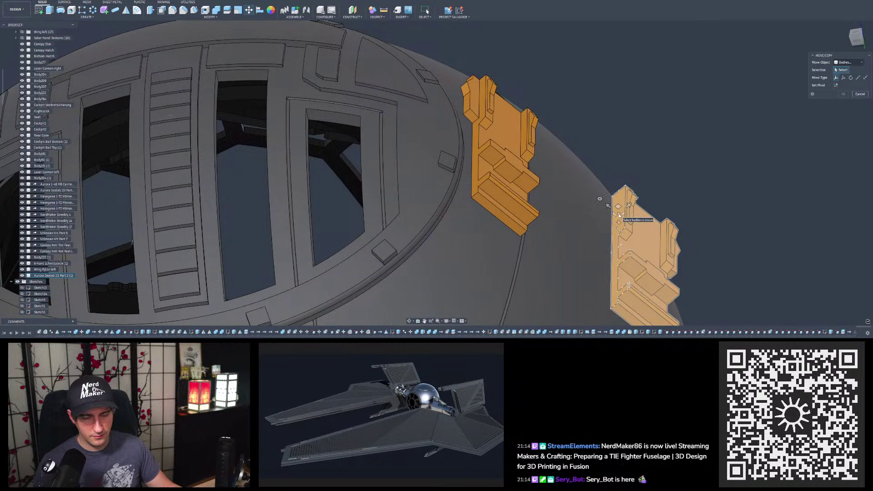
pyautogui.click(619, 216)
pyautogui.keyDown('shift'); pyautogui.moveTo(619, 216); pyautogui.dragTo(511, 139, button='middle'); pyautogui.keyUp('shift')
pyautogui.moveTo(510, 139); pyautogui.dragTo(511, 139)
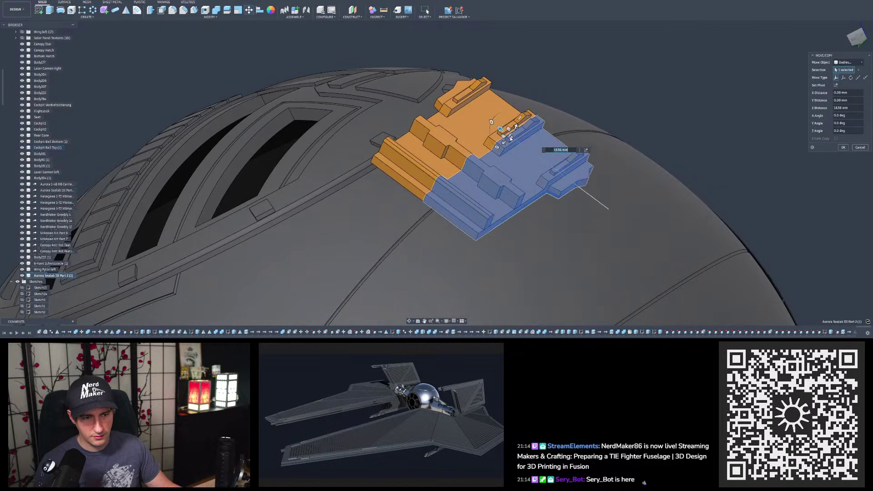
pyautogui.click(843, 149)
# Step: Check the shortened greeblie plate against the cockpit ball and side pylon from the front and at an angle
pyautogui.scroll(-4, 622, 105)
pyautogui.keyDown('shift'); pyautogui.moveTo(540, 126); pyautogui.dragTo(653, 80, button='middle'); pyautogui.keyUp('shift')
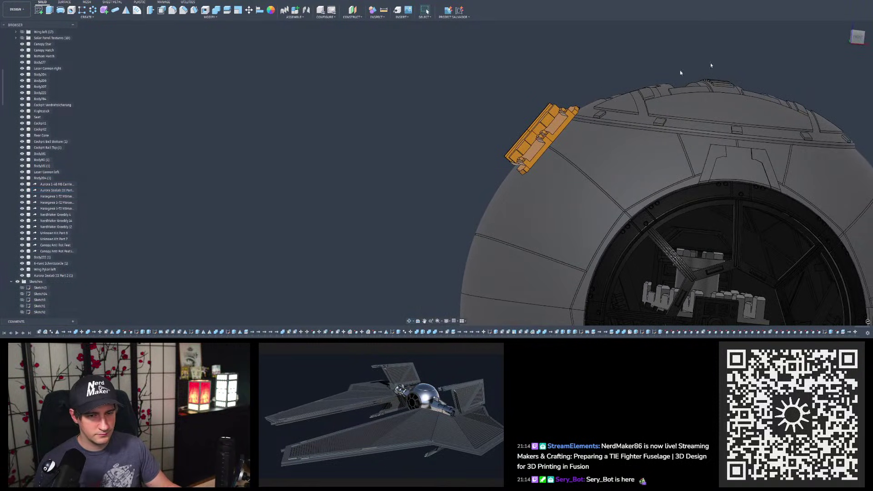
pyautogui.click(860, 38)
pyautogui.scroll(-4, 346, 128)
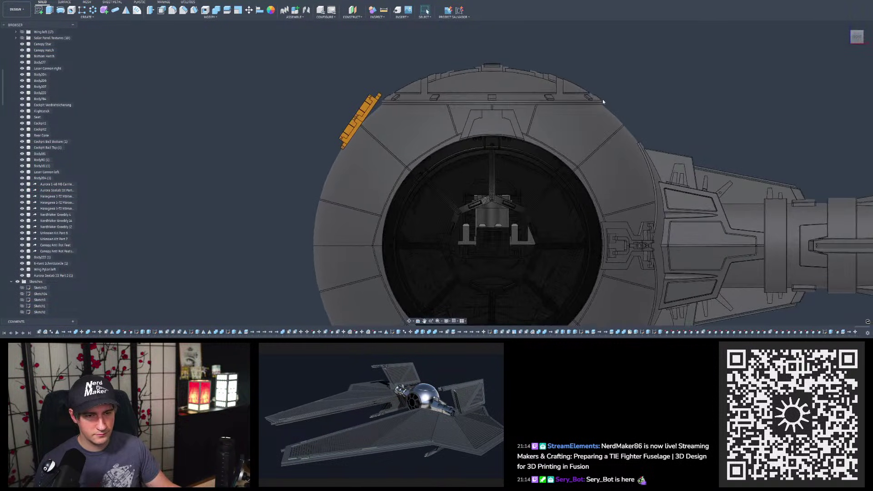
pyautogui.scroll(3, 603, 99)
pyautogui.scroll(-3, 568, 132)
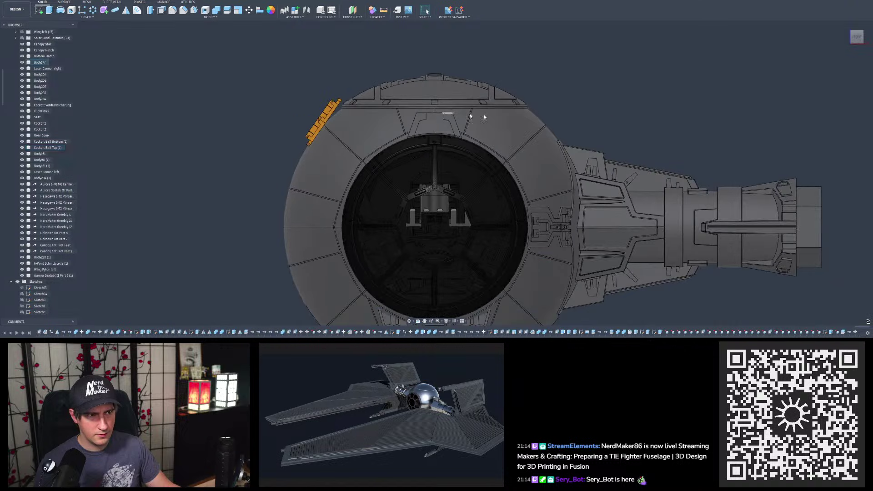
pyautogui.scroll(3, 540, 122)
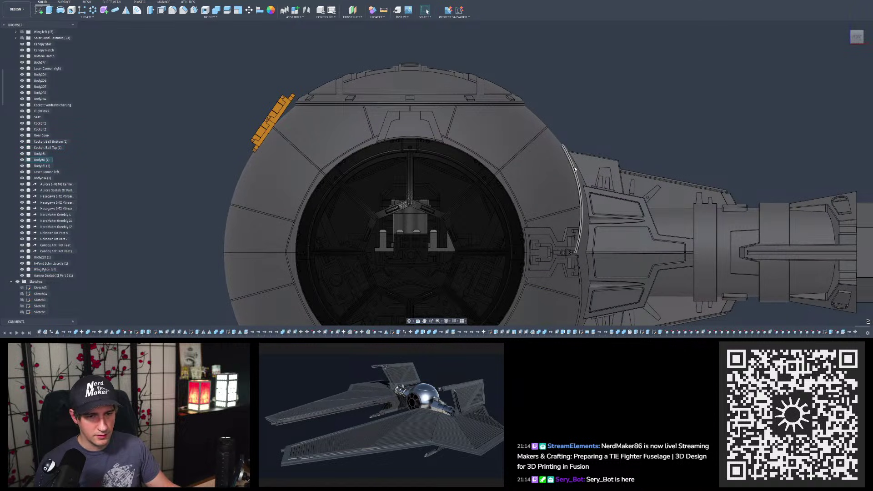
pyautogui.keyDown('shift'); pyautogui.moveTo(577, 175); pyautogui.dragTo(637, 186, button='middle'); pyautogui.keyUp('shift')
pyautogui.keyDown('shift'); pyautogui.moveTo(493, 236); pyautogui.dragTo(570, 178, button='middle'); pyautogui.keyUp('shift')
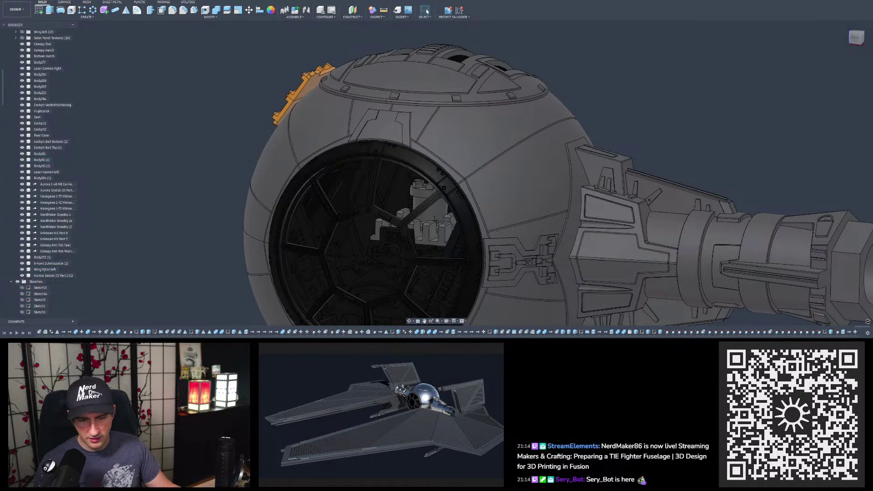
pyautogui.moveTo(528, 124)
pyautogui.keyDown('shift'); pyautogui.mouseDown(button='middle')
pyautogui.moveTo(537, 108)
pyautogui.moveTo(542, 116)
pyautogui.mouseUp(button='middle'); pyautogui.keyUp('shift')
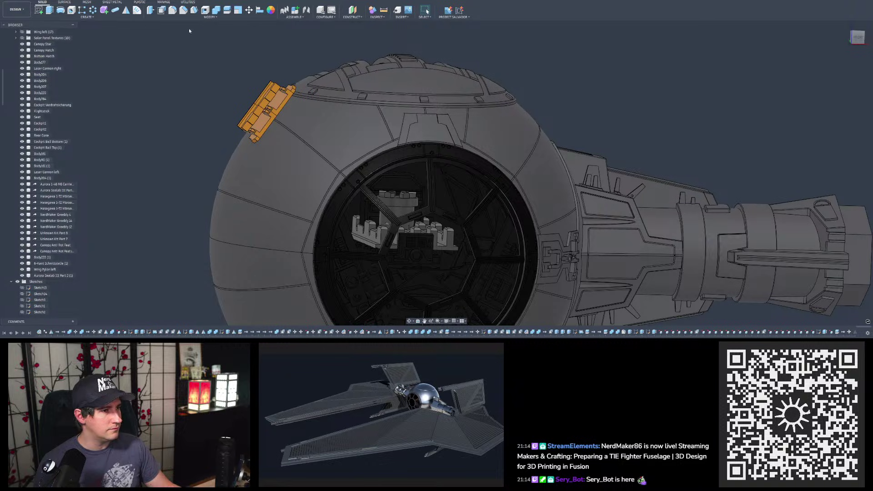
# Step: Mirror the pylon's curved base plate to the opposite side of the cockpit ball as a new body
pyautogui.click(128, 12)
pyautogui.keyDown('shift'); pyautogui.moveTo(441, 143); pyautogui.dragTo(627, 156, button='middle'); pyautogui.keyUp('shift')
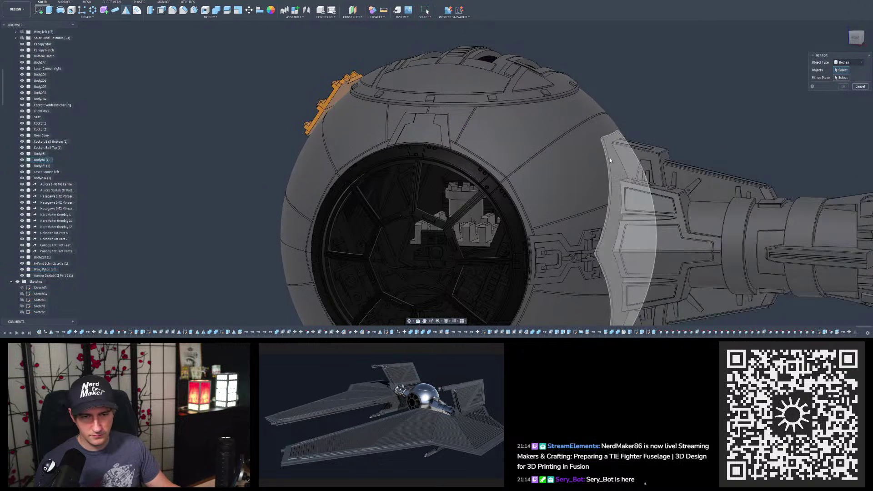
pyautogui.click(617, 157)
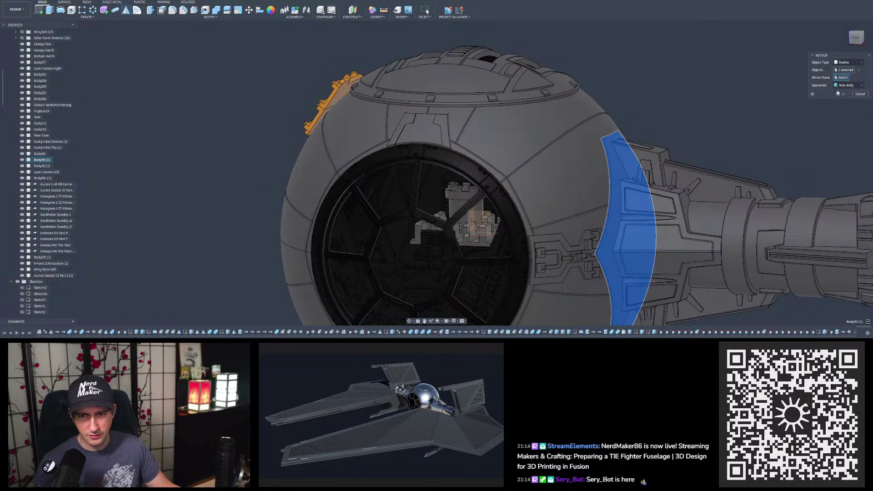
pyautogui.scroll(-10, 469, 222)
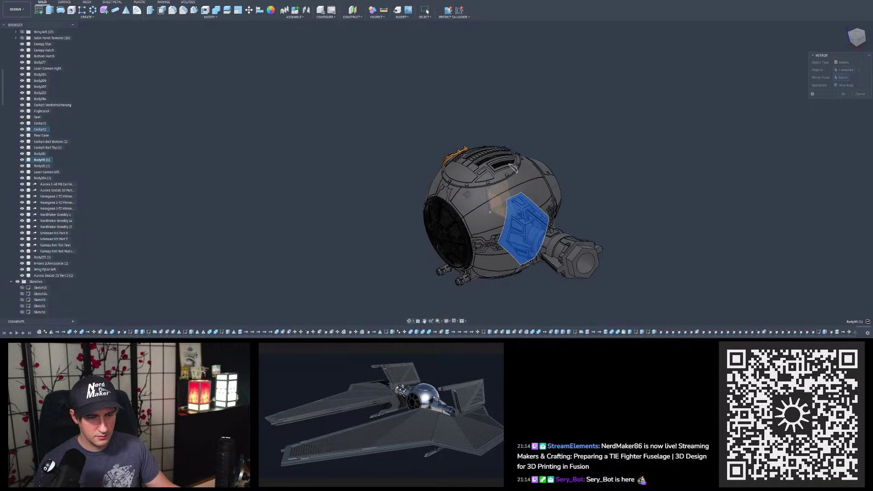
pyautogui.scroll(10, 453, 193)
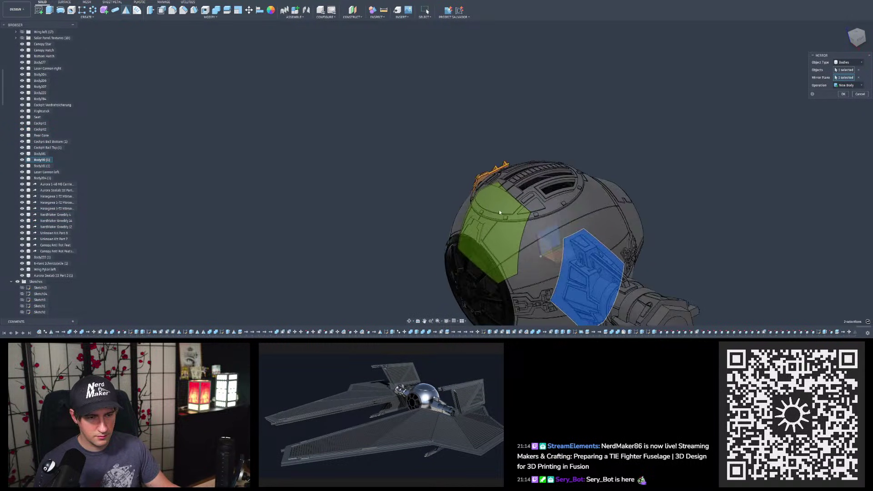
pyautogui.click(842, 94)
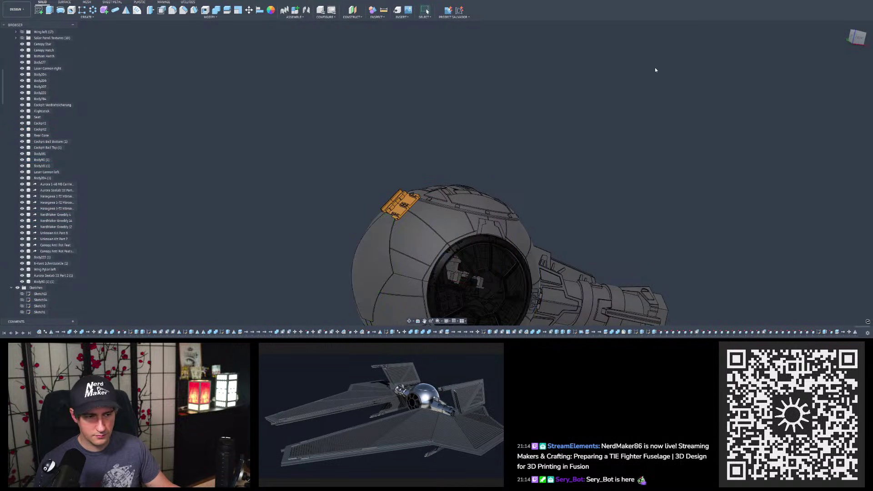
pyautogui.scroll(-4, 568, 159)
pyautogui.scroll(12, 446, 187)
pyautogui.keyDown('shift'); pyautogui.moveTo(444, 171); pyautogui.dragTo(454, 99, button='middle'); pyautogui.keyUp('shift')
pyautogui.keyDown('shift'); pyautogui.moveTo(454, 95); pyautogui.dragTo(468, 117, button='middle'); pyautogui.keyUp('shift')
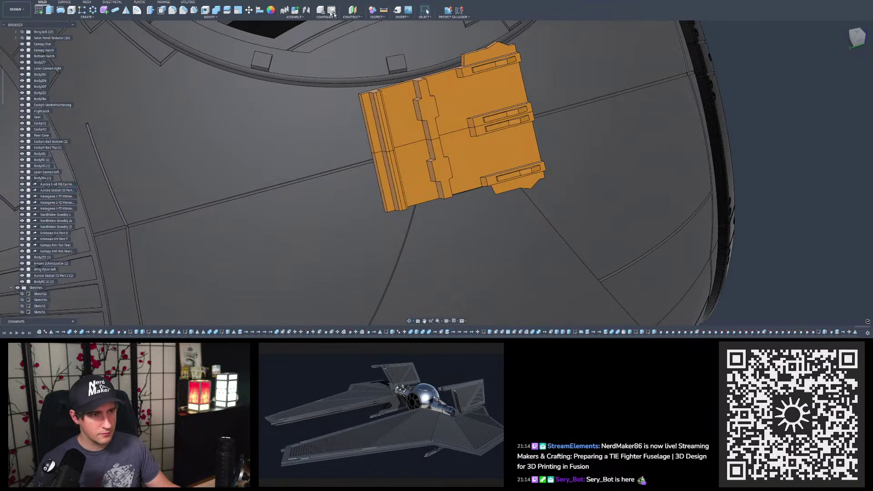
pyautogui.click(161, 10)
pyautogui.scroll(2, 427, 100)
pyautogui.click(427, 105)
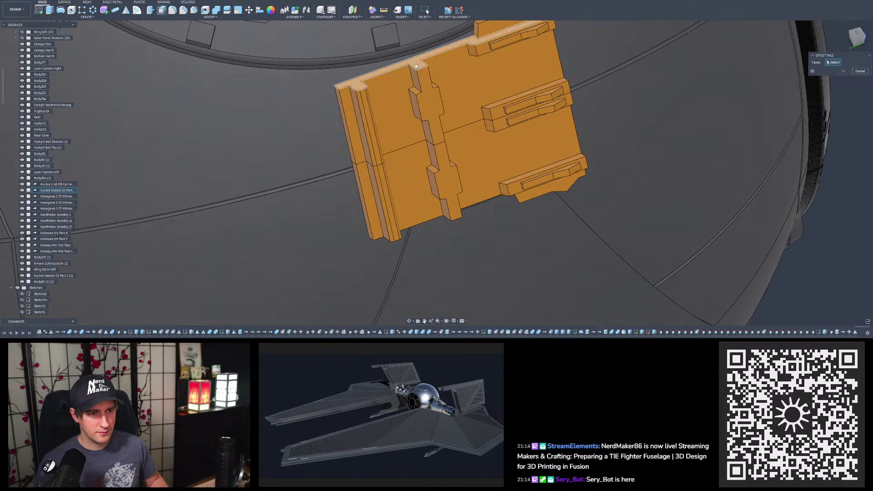
pyautogui.keyDown('shift'); pyautogui.moveTo(428, 78); pyautogui.dragTo(464, 171, button='middle'); pyautogui.keyUp('shift')
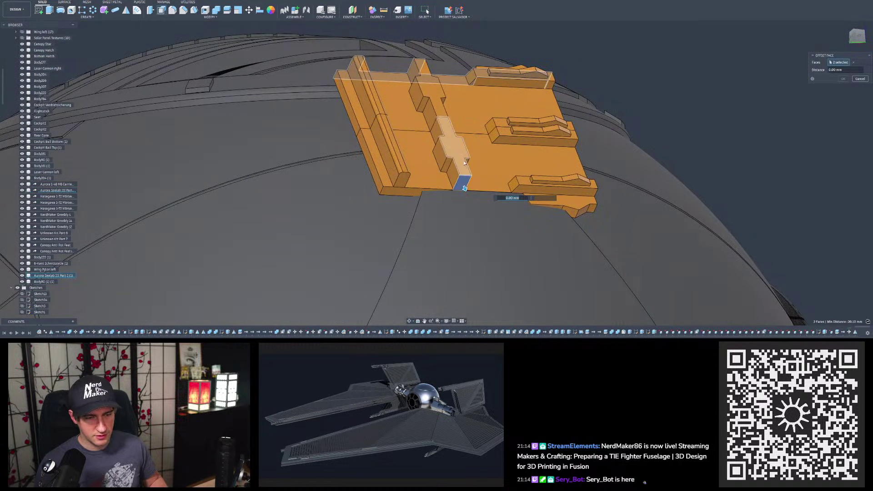
pyautogui.click(410, 193)
pyautogui.keyDown('shift'); pyautogui.moveTo(410, 193); pyautogui.dragTo(396, 176, button='middle'); pyautogui.keyUp('shift')
pyautogui.moveTo(462, 181)
pyautogui.keyDown('shift'); pyautogui.mouseDown(button='middle')
pyautogui.moveTo(486, 185)
pyautogui.moveTo(480, 165)
pyautogui.mouseUp(button='middle'); pyautogui.keyUp('shift')
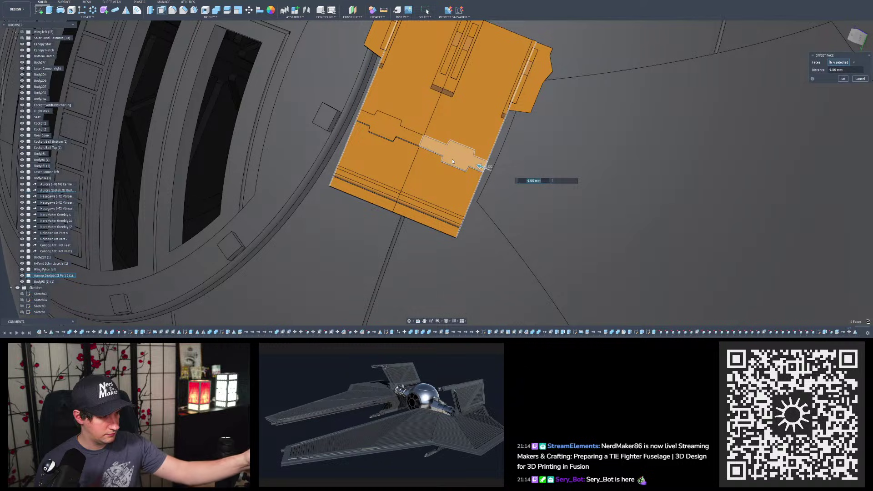
pyautogui.keyDown('shift'); pyautogui.moveTo(456, 171); pyautogui.dragTo(516, 95, button='middle'); pyautogui.keyUp('shift')
pyautogui.scroll(3, 513, 94)
pyautogui.scroll(1, 513, 94)
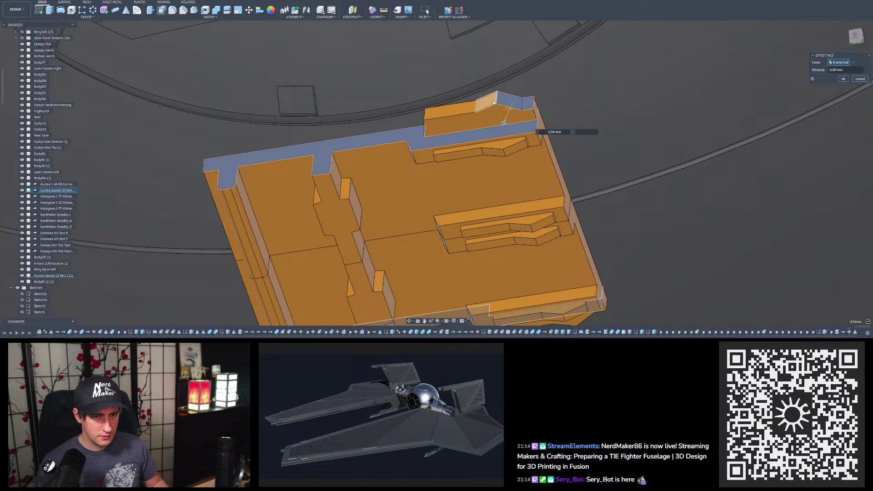
pyautogui.keyDown('shift'); pyautogui.moveTo(466, 109); pyautogui.dragTo(438, 92, button='middle'); pyautogui.keyUp('shift')
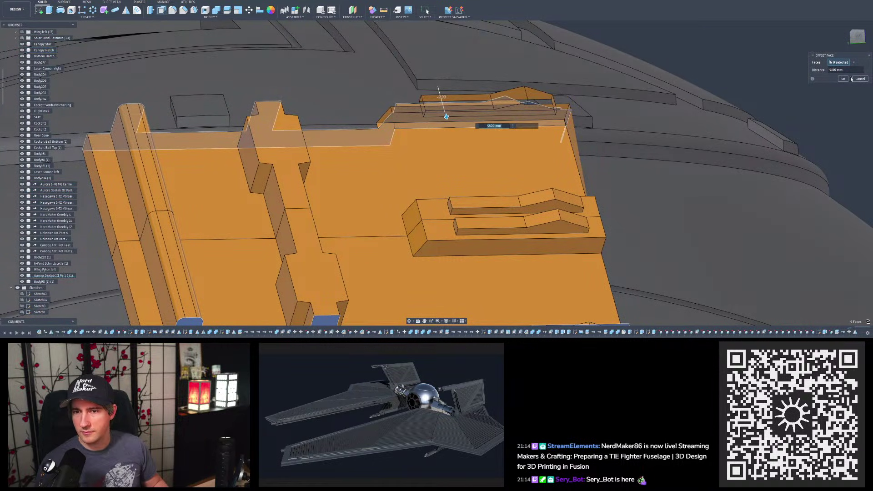
pyautogui.click(859, 79)
# Step: Move the end faces along the greeblie plate's upper edge, including the stepped tab and raised details, inward along Z to shorten that half
pyautogui.scroll(-3, 681, 114)
pyautogui.scroll(2, 544, 145)
pyautogui.keyDown('shift'); pyautogui.moveTo(541, 138); pyautogui.dragTo(391, 114, button='middle'); pyautogui.keyUp('shift')
pyautogui.scroll(-2, 387, 111)
pyautogui.scroll(4, 514, 84)
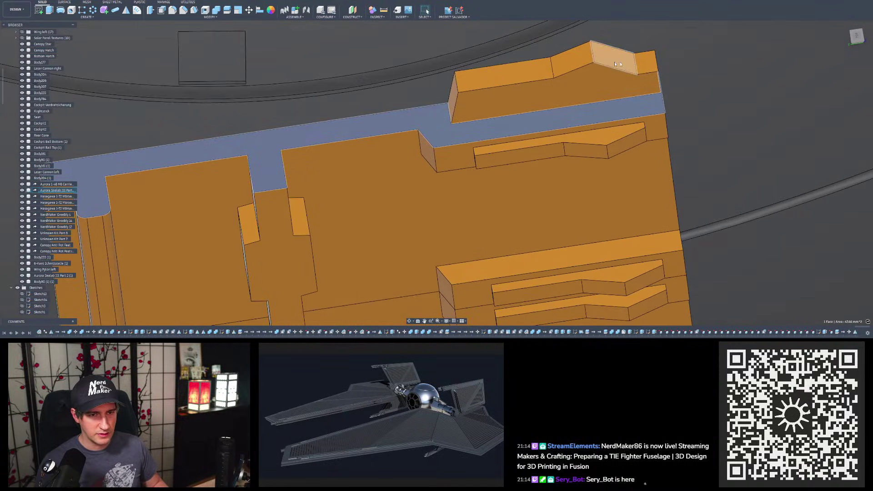
pyautogui.click(650, 64)
pyautogui.keyDown('shift'); pyautogui.moveTo(650, 63); pyautogui.dragTo(606, 65, button='middle'); pyautogui.keyUp('shift')
pyautogui.keyDown('ctrl'); pyautogui.click(662, 71); pyautogui.keyUp('ctrl')
pyautogui.keyDown('ctrl'); pyautogui.click(645, 104); pyautogui.keyUp('ctrl')
pyautogui.keyDown('ctrl'); pyautogui.click(612, 59); pyautogui.keyUp('ctrl')
pyautogui.keyDown('shift'); pyautogui.moveTo(535, 74); pyautogui.dragTo(484, 84, button='middle'); pyautogui.keyUp('shift')
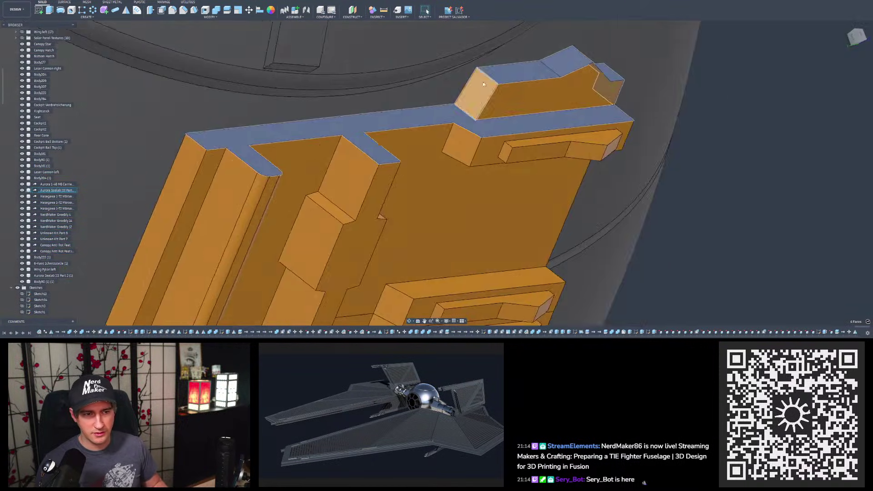
pyautogui.keyDown('ctrl'); pyautogui.click(563, 140); pyautogui.keyUp('ctrl')
pyautogui.keyDown('shift'); pyautogui.moveTo(563, 140); pyautogui.dragTo(587, 159, button='middle'); pyautogui.keyUp('shift')
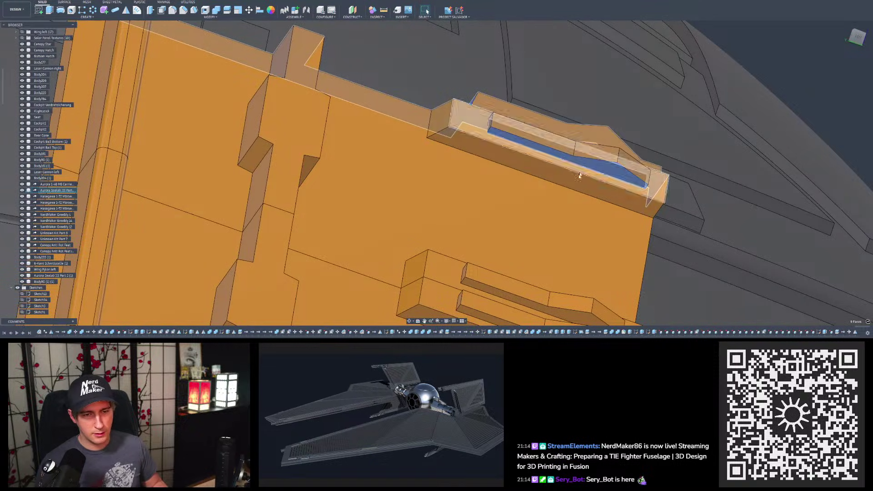
pyautogui.keyDown('shift'); pyautogui.moveTo(515, 140); pyautogui.dragTo(645, 482, button='middle'); pyautogui.keyUp('shift')
pyautogui.click(248, 10)
pyautogui.keyDown('shift'); pyautogui.moveTo(594, 91); pyautogui.dragTo(597, 76, button='middle'); pyautogui.keyUp('shift')
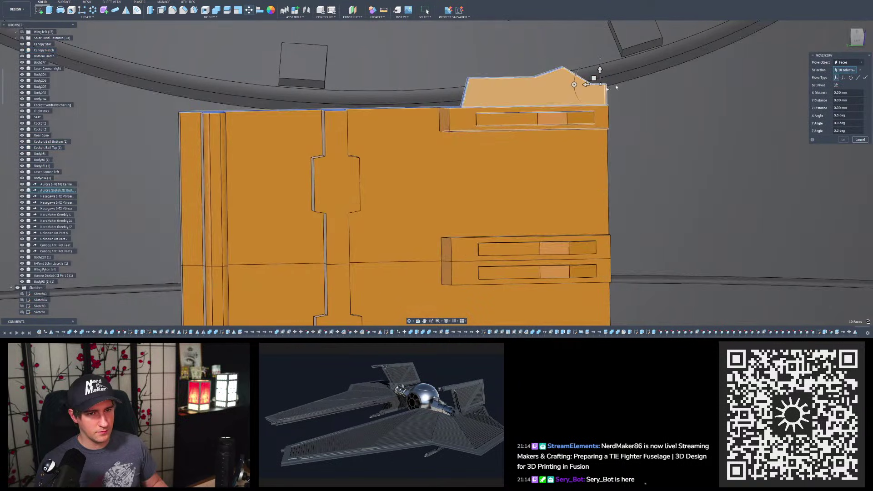
pyautogui.moveTo(600, 78); pyautogui.dragTo(601, 91)
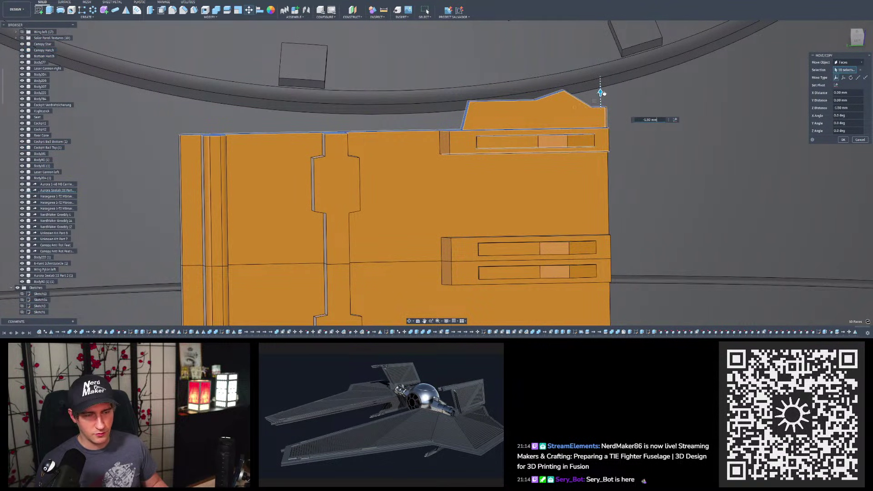
pyautogui.keyDown('shift'); pyautogui.moveTo(602, 98); pyautogui.dragTo(530, 96, button='middle'); pyautogui.keyUp('shift')
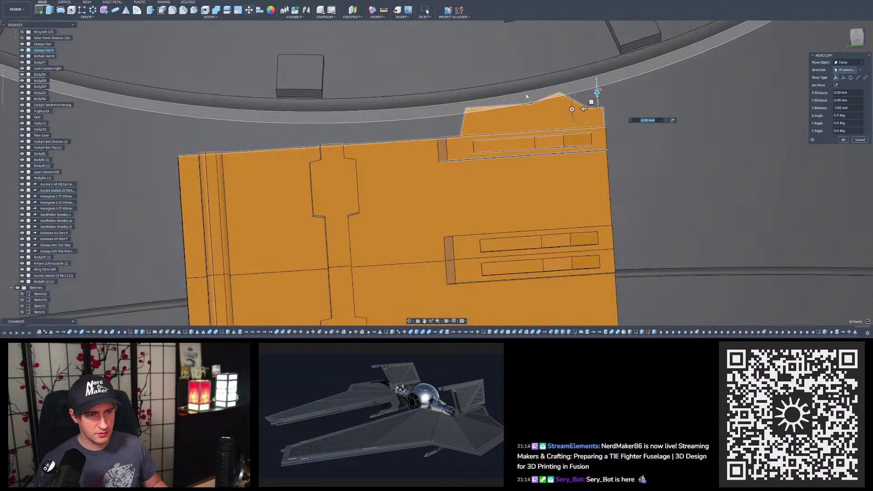
pyautogui.scroll(-4, 522, 93)
pyautogui.press('Return')
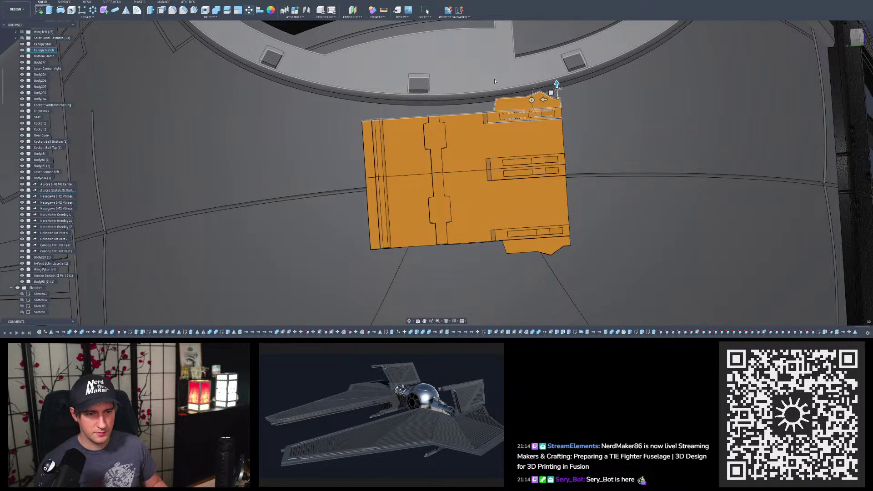
# Step: Move the matching end faces along the greeblie plate's lower edge, including the stepped tab, 2 mm inward along Z
pyautogui.scroll(-3, 462, 70)
pyautogui.scroll(5, 494, 159)
pyautogui.keyDown('shift'); pyautogui.moveTo(494, 158); pyautogui.dragTo(484, 111, button='middle'); pyautogui.keyUp('shift')
pyautogui.scroll(4, 561, 182)
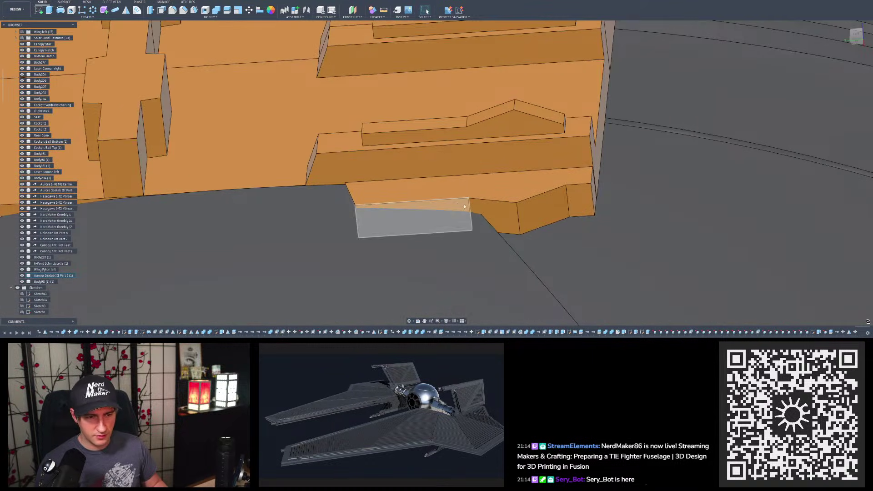
pyautogui.click(458, 203)
pyautogui.keyDown('ctrl'); pyautogui.click(492, 209); pyautogui.keyUp('ctrl')
pyautogui.keyDown('ctrl'); pyautogui.click(539, 205); pyautogui.keyUp('ctrl')
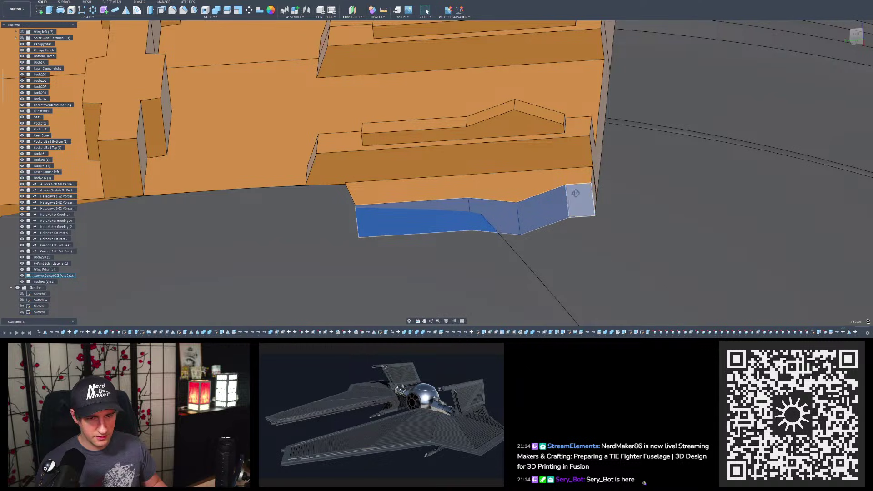
pyautogui.keyDown('shift'); pyautogui.moveTo(577, 195); pyautogui.dragTo(550, 202, button='middle'); pyautogui.keyUp('shift')
pyautogui.keyDown('ctrl'); pyautogui.click(598, 188); pyautogui.keyUp('ctrl')
pyautogui.keyDown('ctrl'); pyautogui.click(581, 183); pyautogui.keyUp('ctrl')
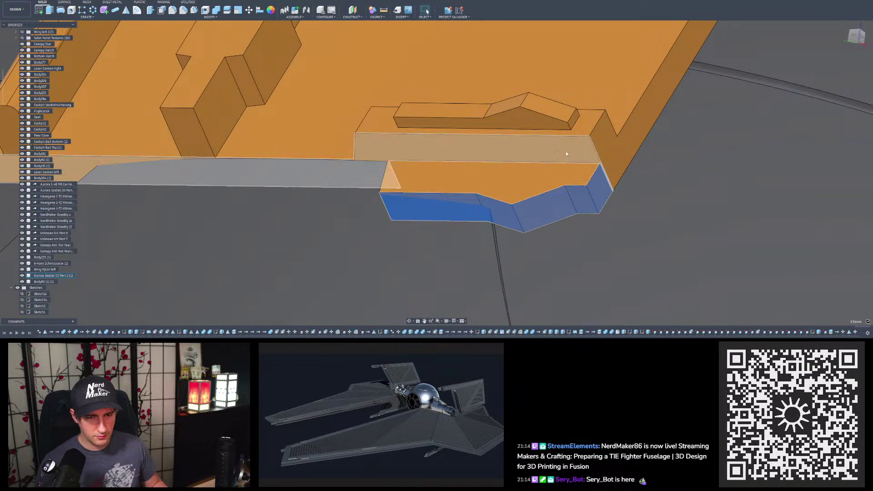
pyautogui.keyDown('shift'); pyautogui.moveTo(557, 152); pyautogui.dragTo(584, 163, button='middle'); pyautogui.keyUp('shift')
pyautogui.scroll(3, 425, 194)
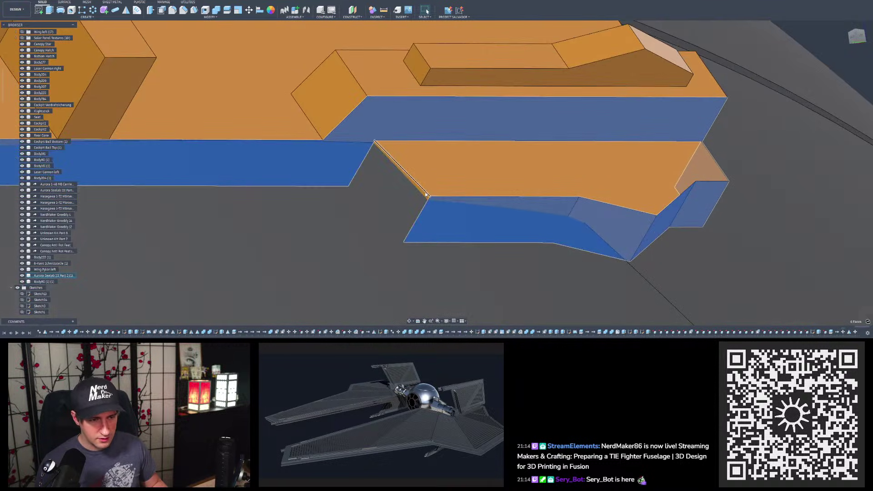
pyautogui.keyDown('ctrl'); pyautogui.click(424, 196); pyautogui.keyUp('ctrl')
pyautogui.keyDown('shift'); pyautogui.moveTo(424, 196); pyautogui.dragTo(509, 157, button='middle'); pyautogui.keyUp('shift')
pyautogui.keyDown('ctrl'); pyautogui.click(544, 74); pyautogui.keyUp('ctrl')
pyautogui.keyDown('ctrl'); pyautogui.click(545, 47); pyautogui.keyUp('ctrl')
pyautogui.scroll(-5, 567, 92)
pyautogui.keyDown('shift'); pyautogui.moveTo(567, 91); pyautogui.dragTo(415, 113, button='middle'); pyautogui.keyUp('shift')
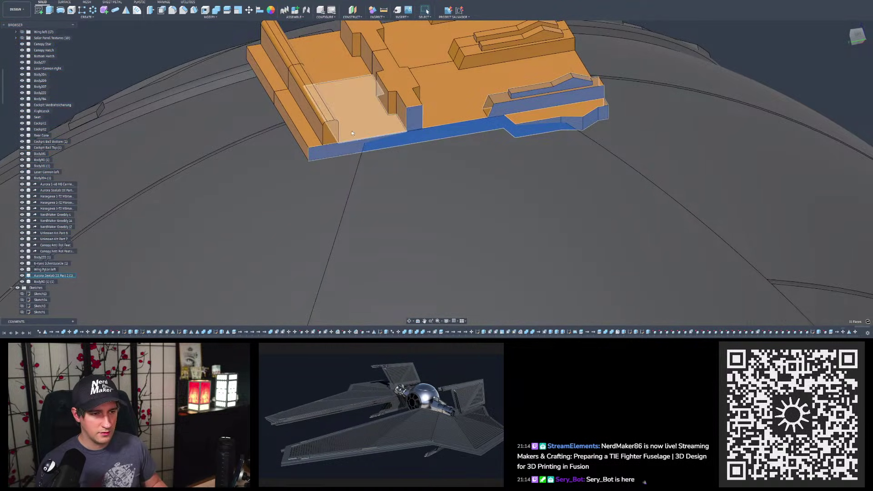
pyautogui.keyDown('ctrl'); pyautogui.click(334, 136); pyautogui.keyUp('ctrl')
pyautogui.press('m')
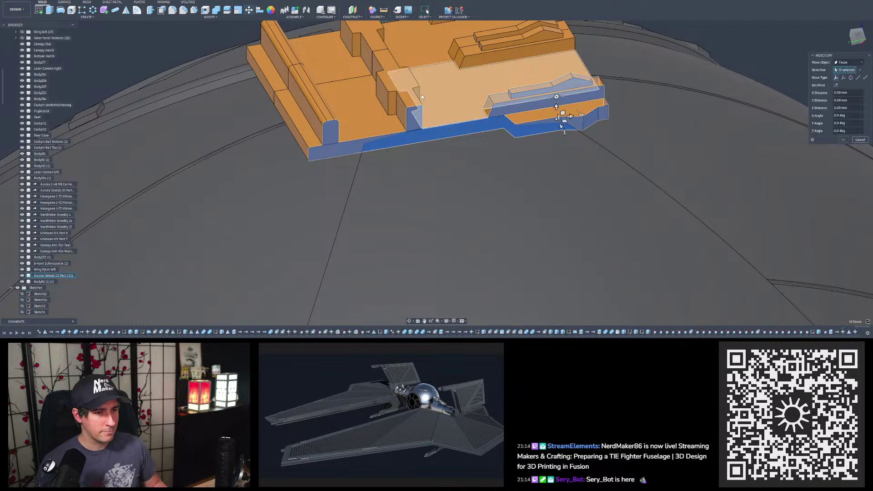
pyautogui.keyDown('shift'); pyautogui.moveTo(561, 121); pyautogui.dragTo(541, 171, button='middle'); pyautogui.keyUp('shift')
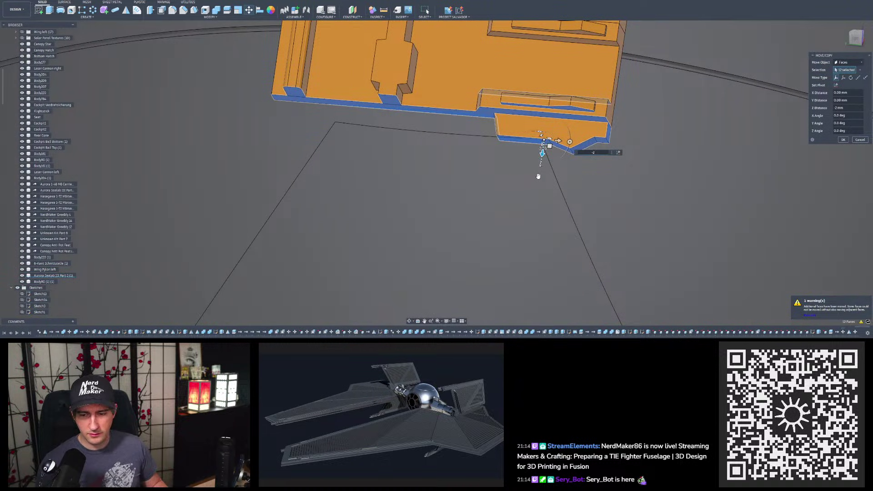
pyautogui.press('Return')
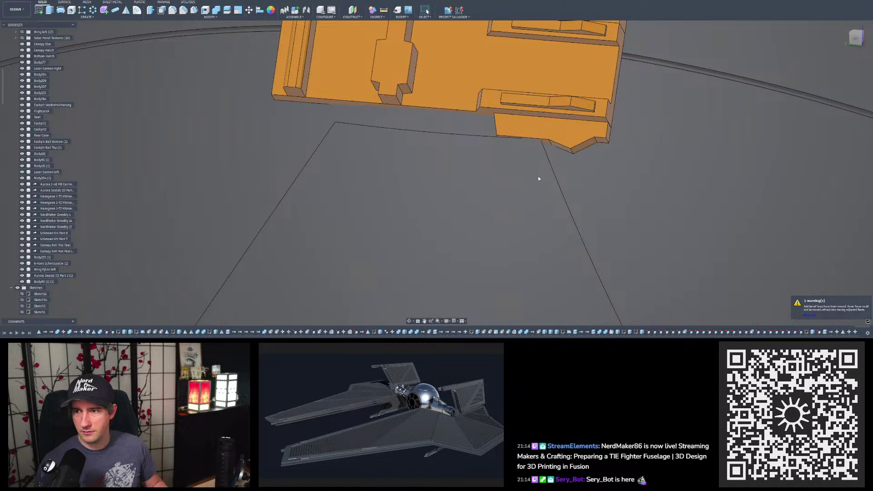
# Step: Combine the upper and lower halves of the shortened greeblie plate into one body with the Join operation
pyautogui.keyDown('shift'); pyautogui.moveTo(514, 122); pyautogui.dragTo(485, 221, button='middle'); pyautogui.keyUp('shift')
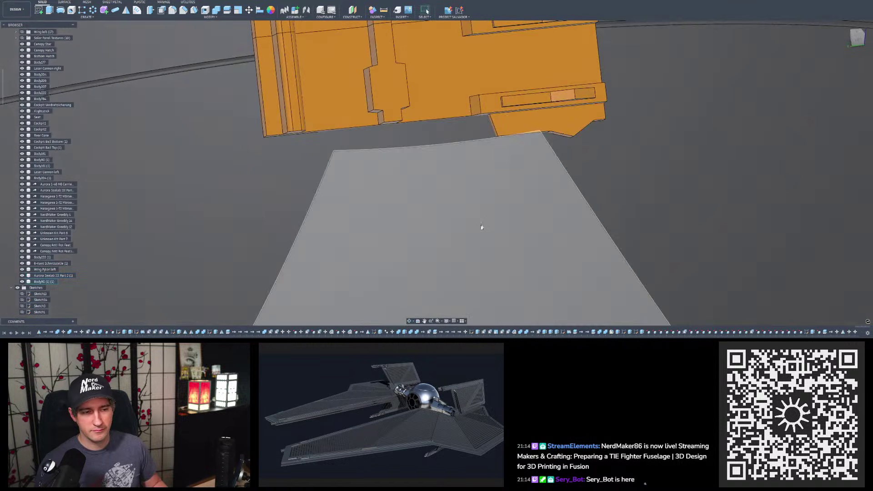
pyautogui.scroll(-4, 484, 225)
pyautogui.keyDown('shift'); pyautogui.moveTo(479, 154); pyautogui.dragTo(569, 129, button='middle'); pyautogui.keyUp('shift')
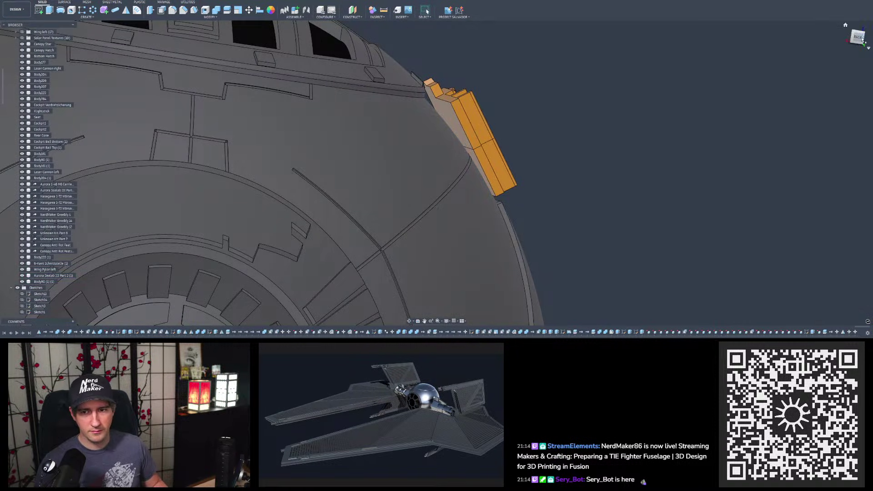
pyautogui.keyDown('shift'); pyautogui.moveTo(638, 83); pyautogui.dragTo(836, 36, button='middle'); pyautogui.keyUp('shift')
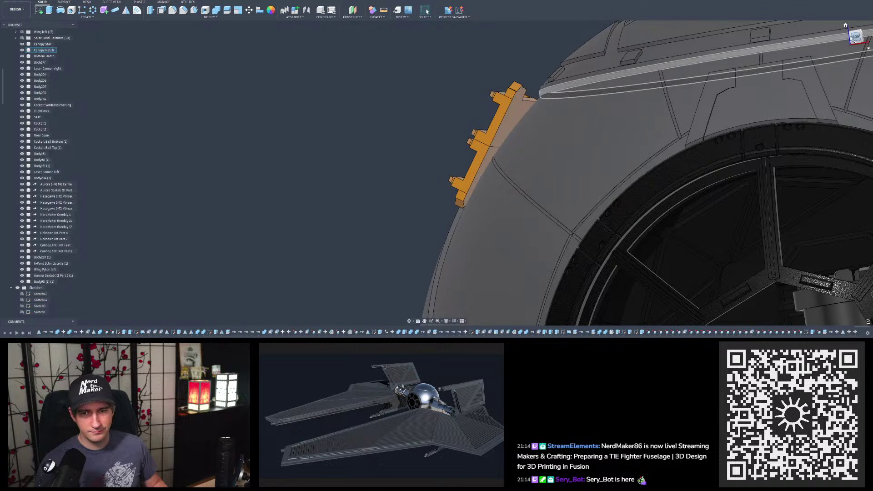
pyautogui.click(855, 39)
pyautogui.scroll(-3, 288, 79)
pyautogui.scroll(4, 518, 154)
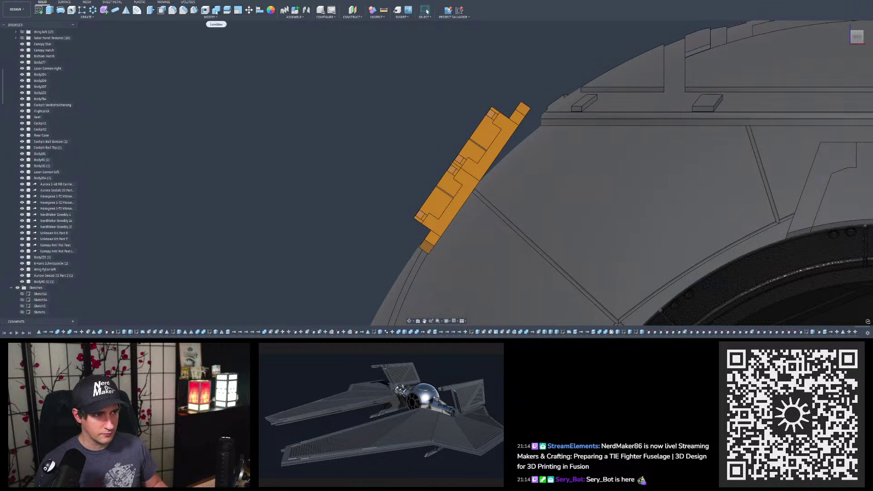
pyautogui.click(462, 178)
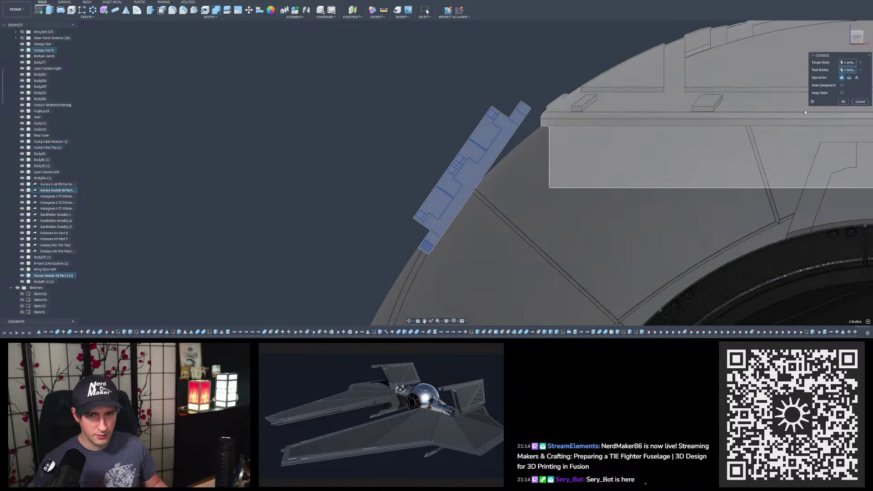
pyautogui.click(842, 102)
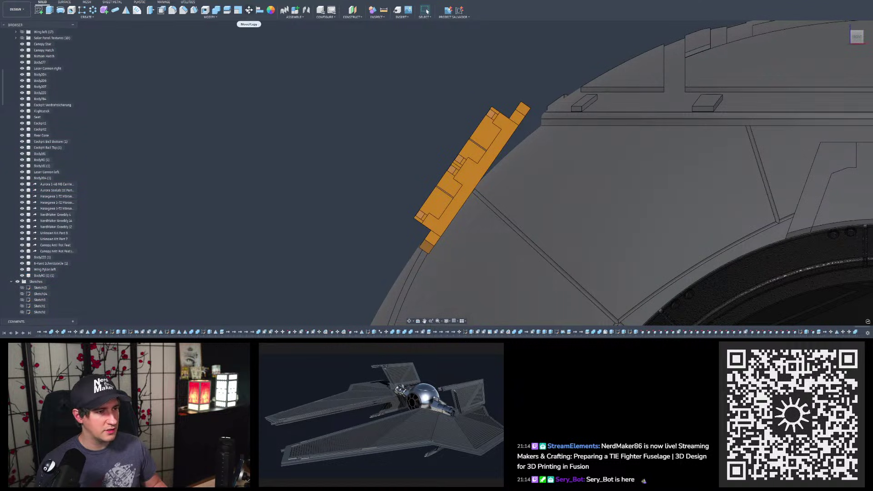
# Step: Tilt the combined greeblie plate to lie against the cockpit ball's surface and shift it 4 mm along Z
pyautogui.click(479, 183)
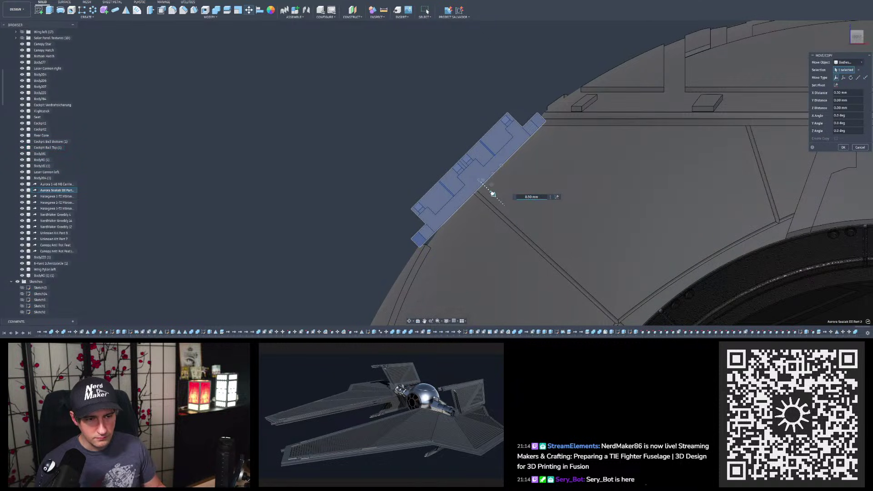
pyautogui.keyDown('shift'); pyautogui.moveTo(498, 200); pyautogui.dragTo(478, 198, button='middle'); pyautogui.keyUp('shift')
pyautogui.scroll(-2, 478, 196)
pyautogui.moveTo(570, 139); pyautogui.dragTo(592, 142)
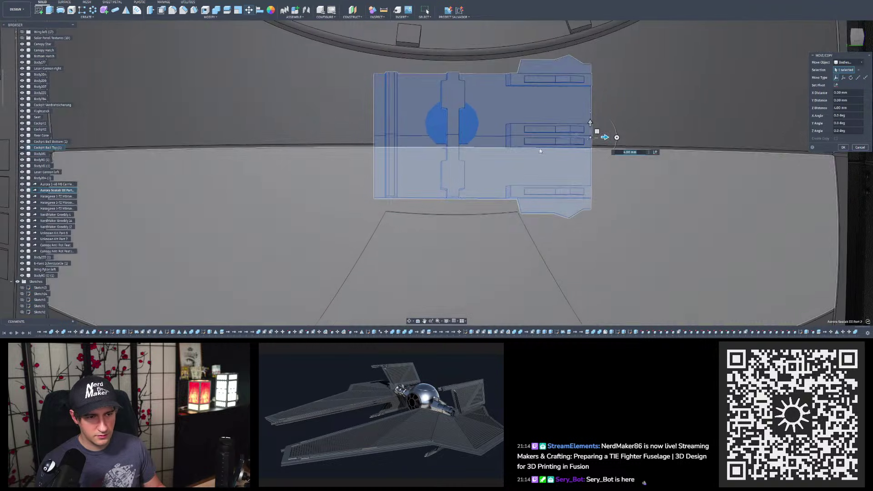
pyautogui.keyDown('shift'); pyautogui.moveTo(610, 145); pyautogui.dragTo(537, 143, button='middle'); pyautogui.keyUp('shift')
pyautogui.keyDown('shift'); pyautogui.moveTo(400, 119); pyautogui.dragTo(700, 190, button='middle'); pyautogui.keyUp('shift')
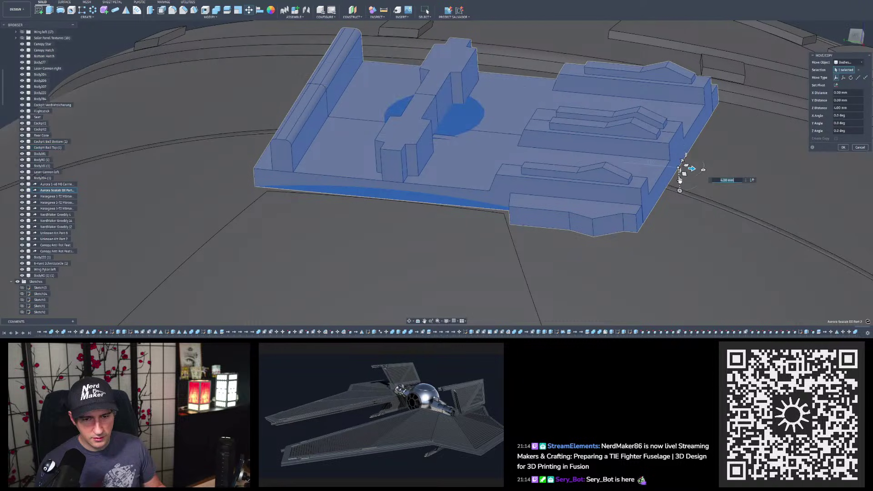
# Step: Move the combined greeblie plate -0.20 mm along X so it sinks slightly into the cockpit ball's surface
pyautogui.moveTo(679, 180); pyautogui.dragTo(677, 177)
pyautogui.scroll(3, 637, 162)
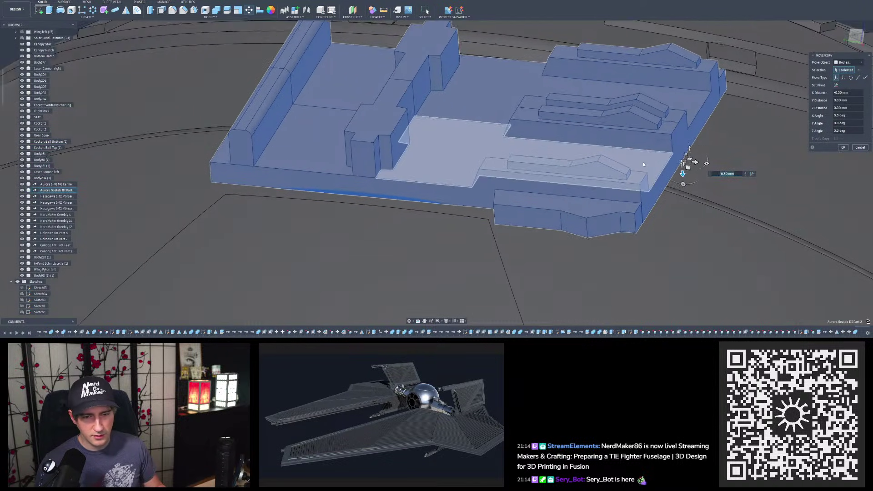
pyautogui.moveTo(637, 162)
pyautogui.keyDown('shift'); pyautogui.mouseDown(button='middle')
pyautogui.moveTo(613, 98)
pyautogui.moveTo(628, 162)
pyautogui.mouseUp(button='middle'); pyautogui.keyUp('shift')
pyautogui.scroll(-3, 628, 162)
pyautogui.keyDown('shift'); pyautogui.moveTo(637, 253); pyautogui.dragTo(573, 130, button='middle'); pyautogui.keyUp('shift')
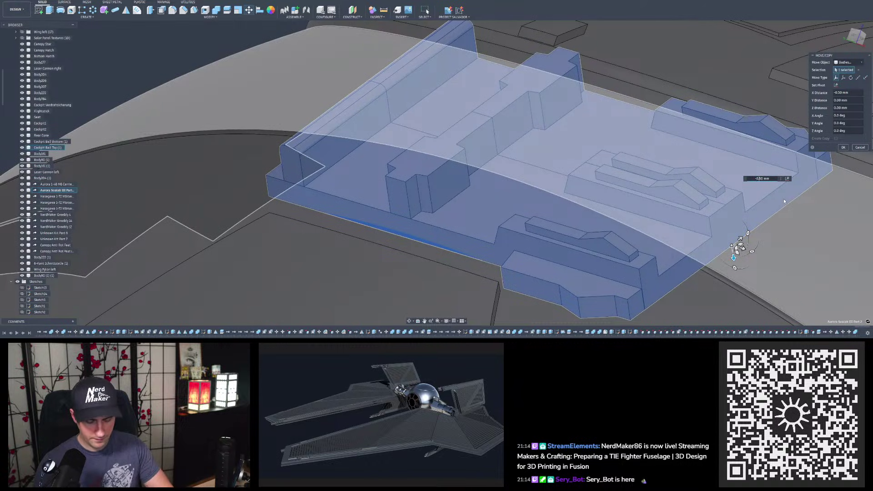
pyautogui.press('Return')
pyautogui.press('Return')
pyautogui.press('Return')
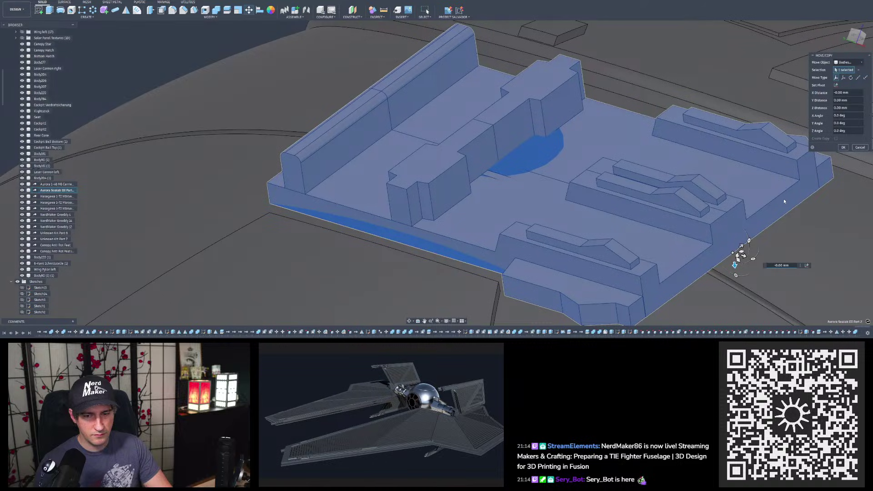
pyautogui.press('Down')
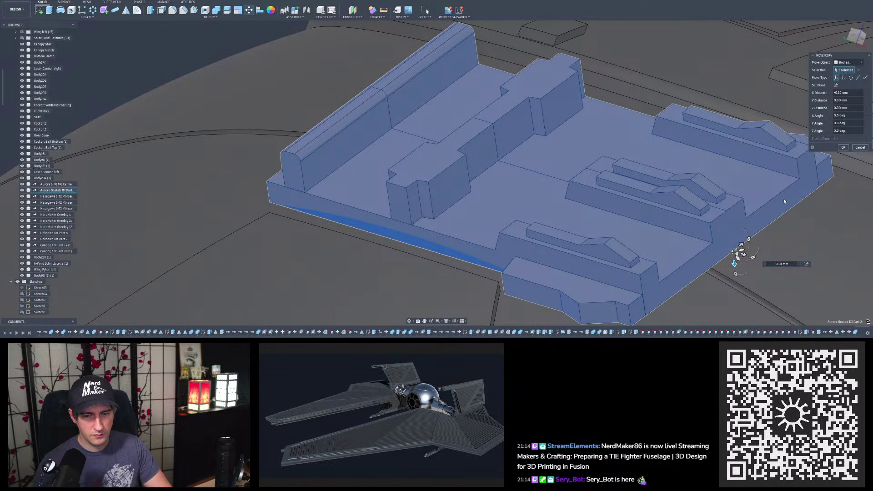
pyautogui.press('Down')
pyautogui.keyDown('shift'); pyautogui.moveTo(783, 198); pyautogui.dragTo(626, 66, button='middle'); pyautogui.keyUp('shift')
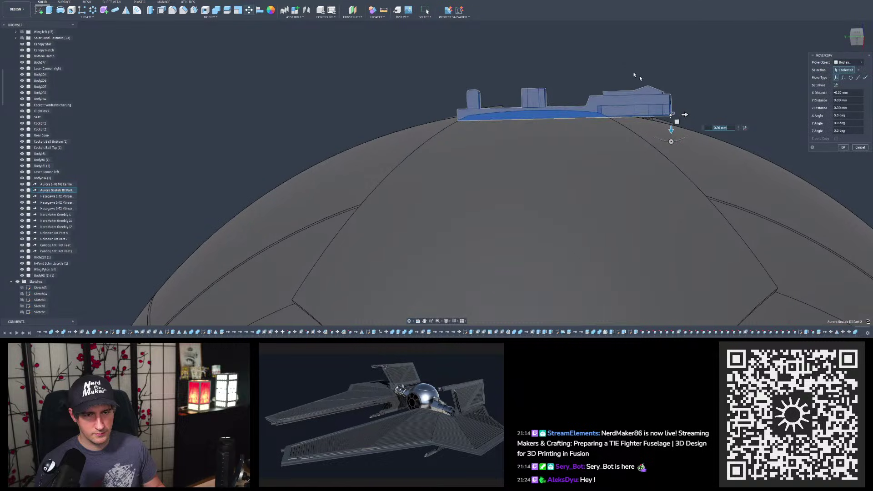
pyautogui.click(843, 148)
# Step: Examine the seated greeblie plate's fit and placement on the cockpit ball from several angles
pyautogui.scroll(3, 619, 104)
pyautogui.keyDown('shift'); pyautogui.moveTo(619, 105); pyautogui.dragTo(557, 183, button='middle'); pyautogui.keyUp('shift')
pyautogui.keyDown('shift'); pyautogui.moveTo(646, 115); pyautogui.dragTo(626, 125, button='middle'); pyautogui.keyUp('shift')
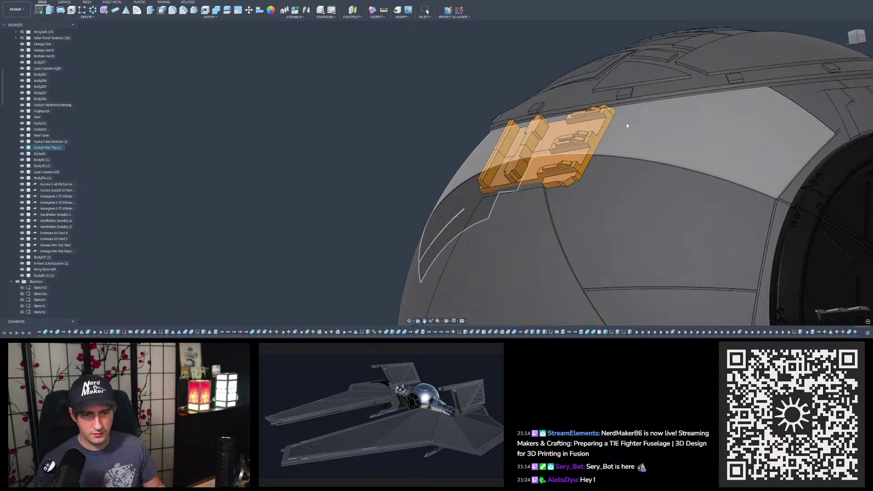
pyautogui.scroll(-3, 619, 132)
pyautogui.scroll(-3, 620, 132)
pyautogui.keyDown('shift'); pyautogui.moveTo(676, 90); pyautogui.dragTo(432, 112, button='middle'); pyautogui.keyUp('shift')
pyautogui.scroll(-2, 618, 124)
pyautogui.moveTo(754, 120); pyautogui.dragTo(477, 158, button='middle')
pyautogui.scroll(3, 617, 124)
pyautogui.moveTo(478, 213)
pyautogui.keyDown('shift'); pyautogui.mouseDown(button='middle')
pyautogui.moveTo(489, 201)
pyautogui.moveTo(484, 214)
pyautogui.mouseUp(button='middle'); pyautogui.keyUp('shift')
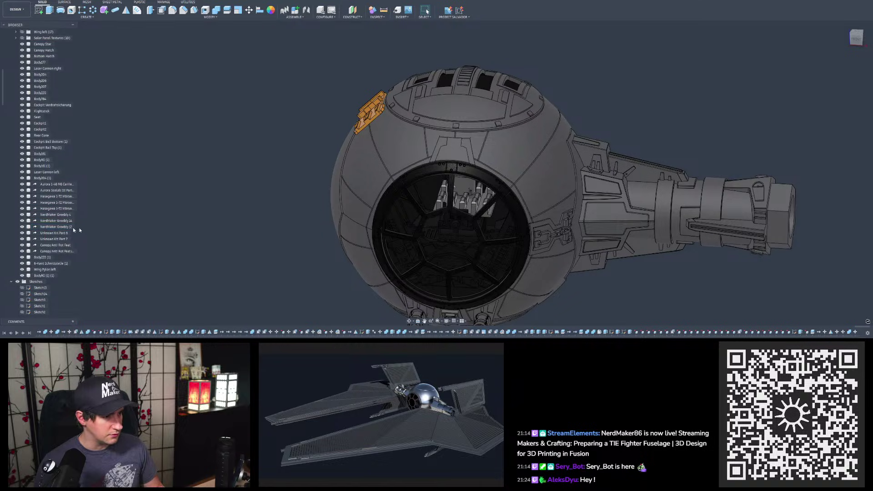
# Step: Move the ribbed greeblie plate from inside the cockpit onto the ball's upper side above the wing pylon, tilted along the surface
pyautogui.click(476, 206)
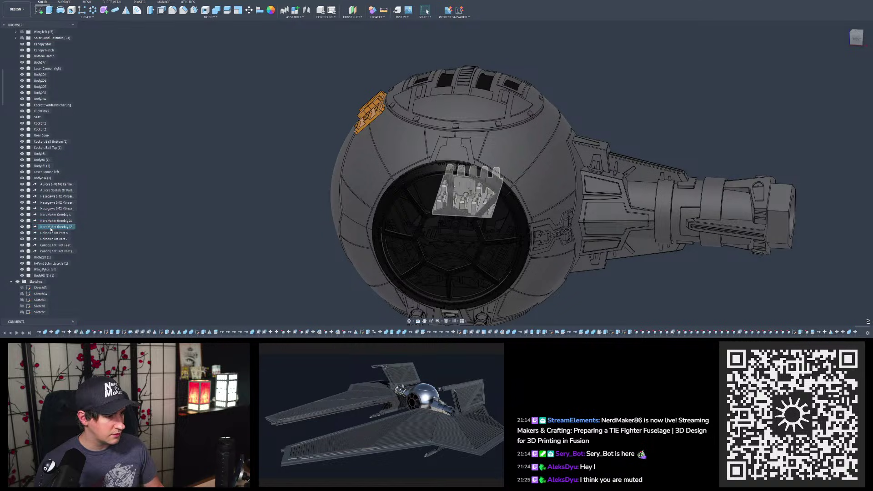
pyautogui.click(248, 10)
pyautogui.scroll(4, 551, 131)
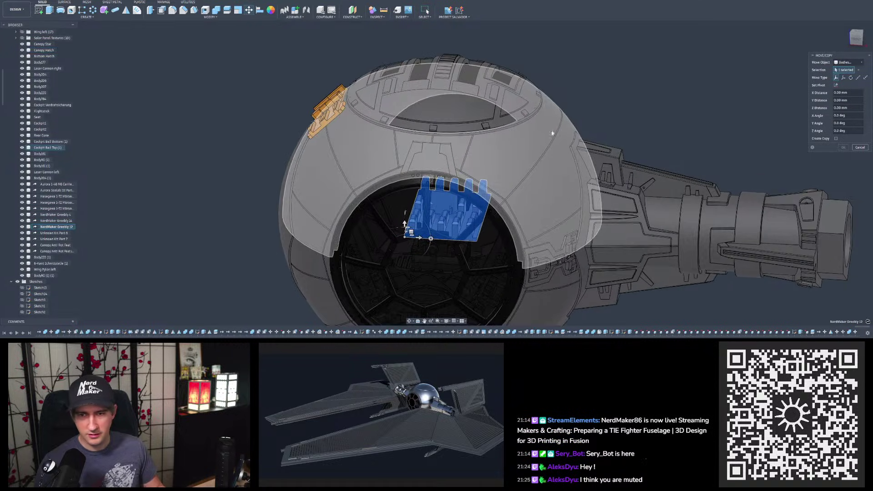
pyautogui.keyDown('shift'); pyautogui.moveTo(514, 151); pyautogui.dragTo(526, 132, button='middle'); pyautogui.keyUp('shift')
pyautogui.scroll(-2, 525, 132)
pyautogui.scroll(2, 448, 223)
pyautogui.moveTo(448, 223)
pyautogui.keyDown('shift'); pyautogui.mouseDown(button='middle')
pyautogui.moveTo(454, 257)
pyautogui.moveTo(450, 222)
pyautogui.mouseUp(button='middle'); pyautogui.keyUp('shift')
pyautogui.click(859, 38)
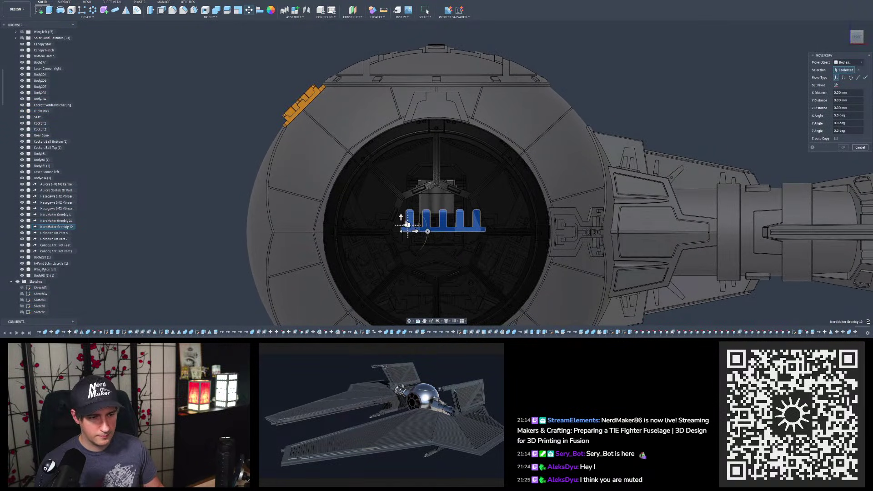
pyautogui.moveTo(408, 227); pyautogui.dragTo(556, 80)
pyautogui.keyDown('shift'); pyautogui.moveTo(556, 81); pyautogui.dragTo(609, 135, button='middle'); pyautogui.keyUp('shift')
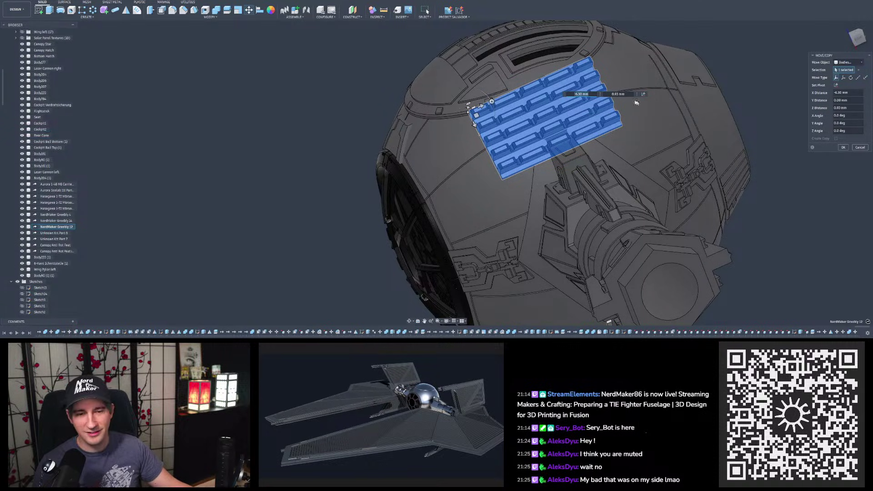
# Step: Examine from the front and at an angle how the ribbed greeblie plate's underside meets the cockpit ball's curvature
pyautogui.scroll(-3, 504, 166)
pyautogui.scroll(6, 545, 118)
pyautogui.keyDown('shift'); pyautogui.moveTo(545, 118); pyautogui.dragTo(659, 98, button='middle'); pyautogui.keyUp('shift')
pyautogui.keyDown('shift'); pyautogui.moveTo(612, 132); pyautogui.dragTo(583, 112, button='middle'); pyautogui.keyUp('shift')
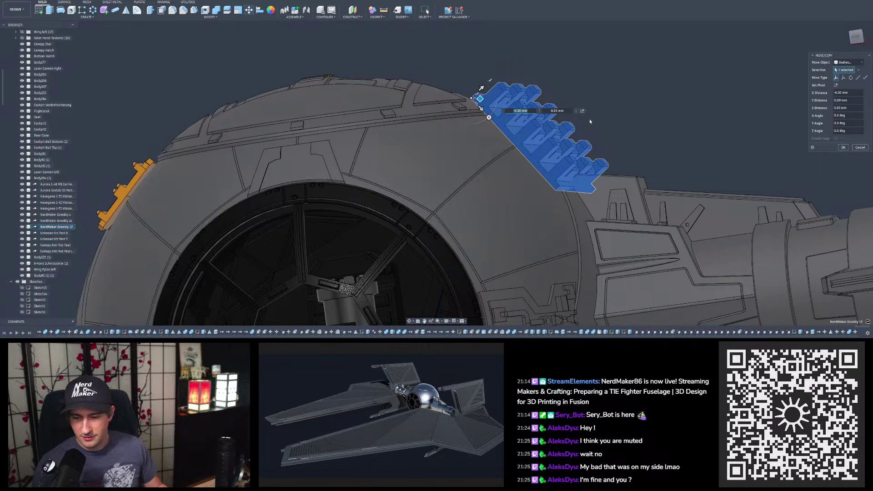
pyautogui.scroll(3, 580, 99)
pyautogui.keyDown('shift'); pyautogui.moveTo(582, 89); pyautogui.dragTo(590, 108, button='middle'); pyautogui.keyUp('shift')
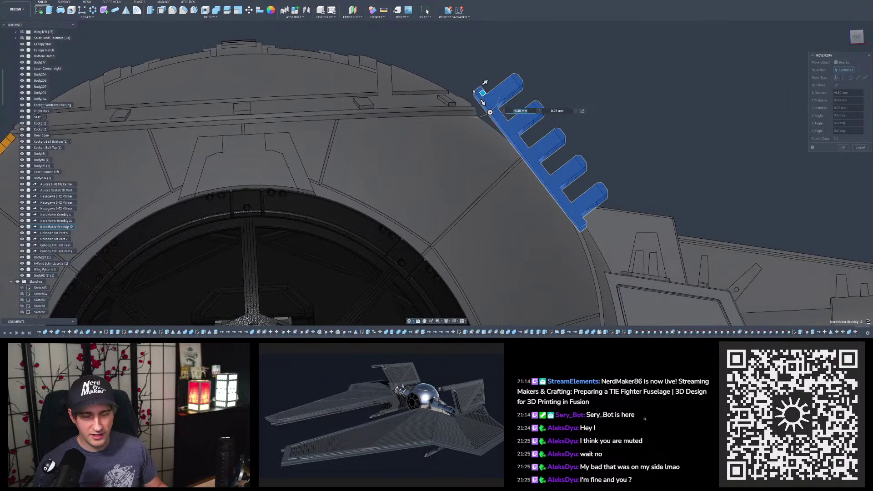
pyautogui.scroll(3, 594, 121)
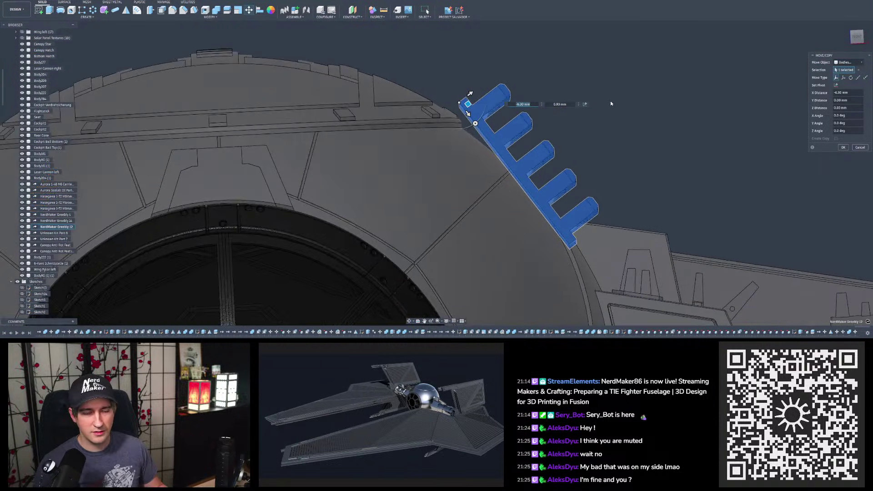
pyautogui.keyDown('shift'); pyautogui.moveTo(593, 121); pyautogui.dragTo(581, 108, button='middle'); pyautogui.keyUp('shift')
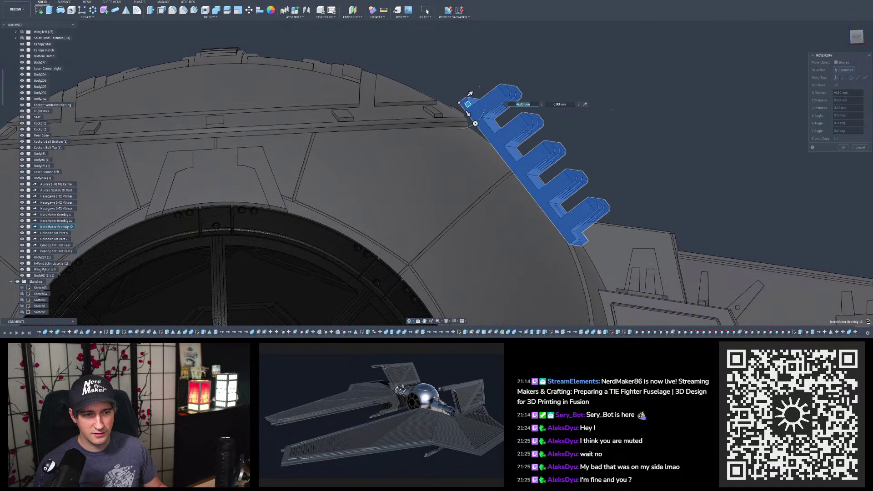
pyautogui.click(856, 37)
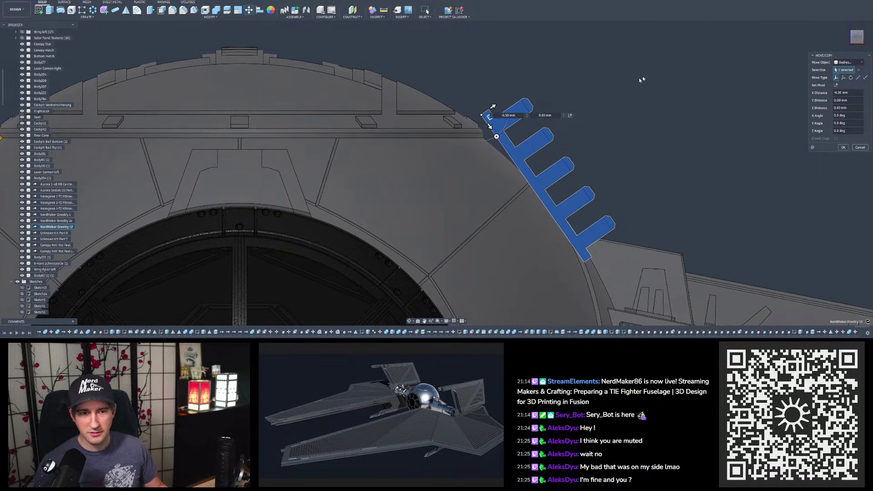
pyautogui.keyDown('shift'); pyautogui.moveTo(533, 89); pyautogui.dragTo(434, 188, button='middle'); pyautogui.keyUp('shift')
pyautogui.scroll(2, 591, 133)
pyautogui.keyDown('shift'); pyautogui.moveTo(590, 135); pyautogui.dragTo(518, 130, button='middle'); pyautogui.keyUp('shift')
pyautogui.click(844, 33)
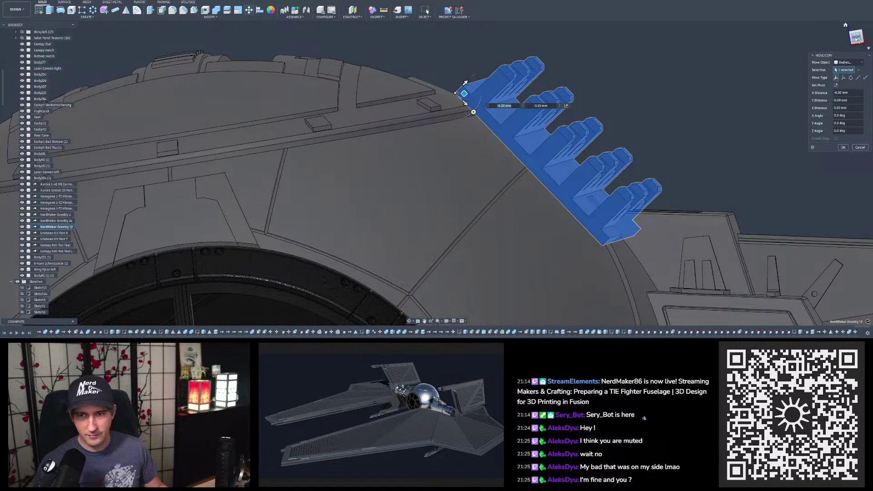
pyautogui.click(856, 36)
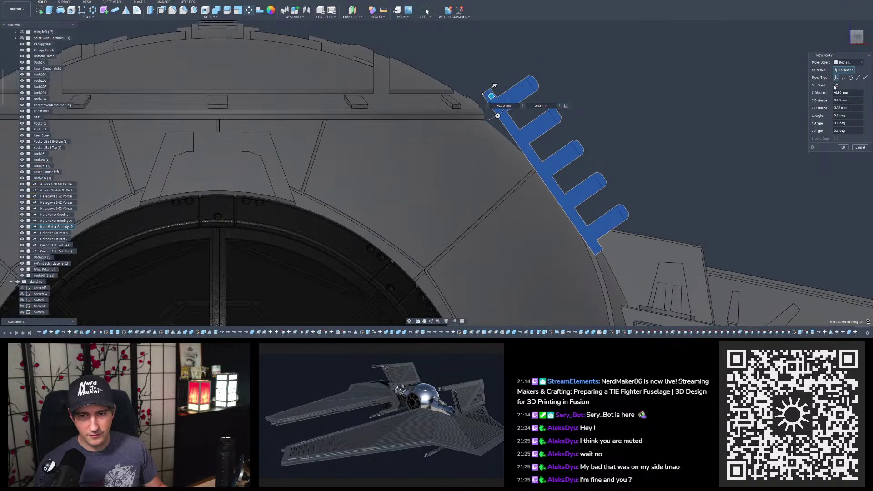
# Step: Set the pivot midway along the ribbed plate's underside and rotate the plate 8 degrees about X to match the ball
pyautogui.click(530, 173)
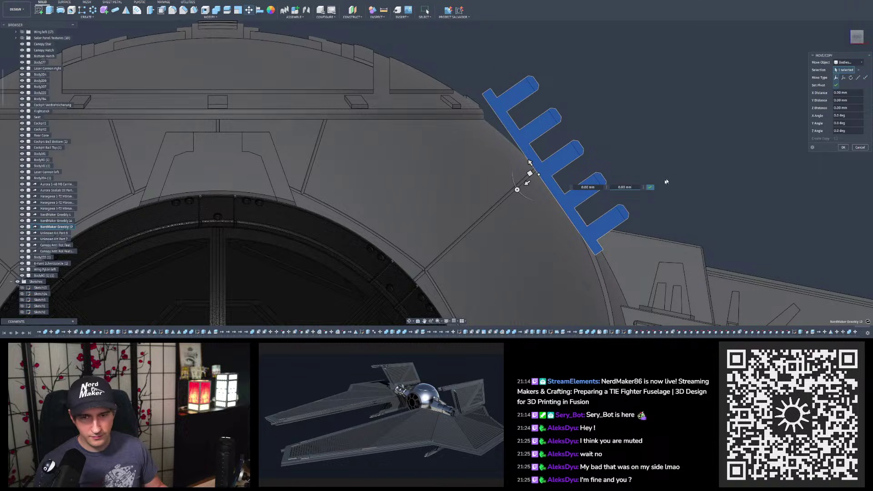
pyautogui.moveTo(516, 191); pyautogui.dragTo(520, 194)
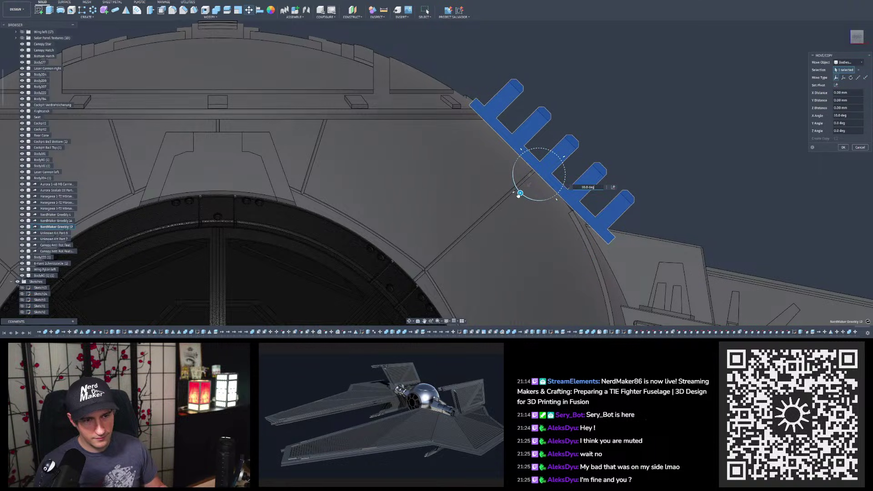
pyautogui.moveTo(520, 193); pyautogui.dragTo(518, 192)
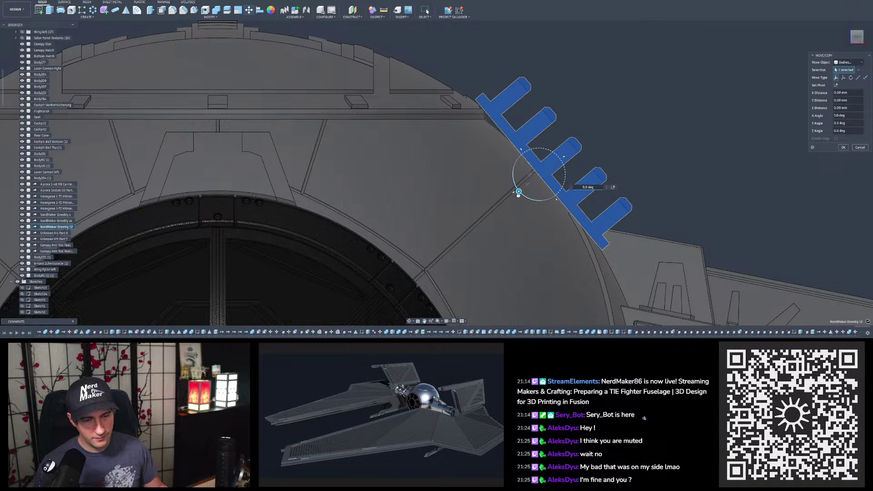
pyautogui.write('8')
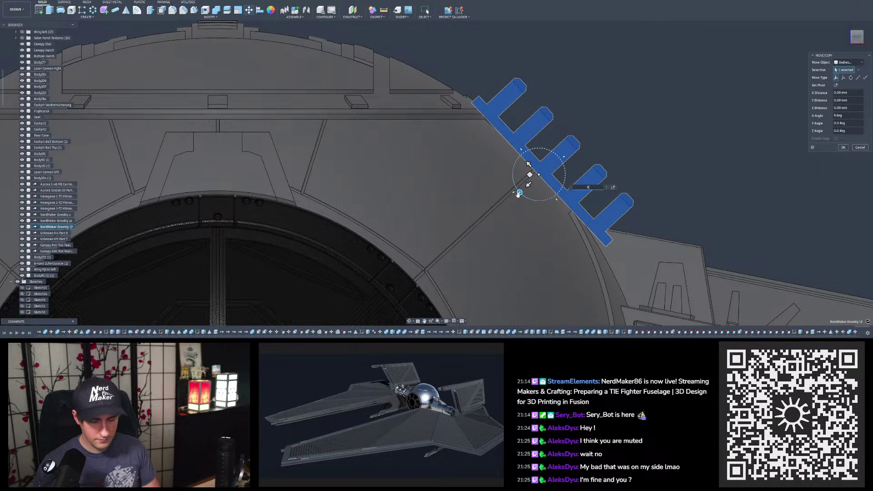
pyautogui.press('BackSpace')
pyautogui.write('9')
pyautogui.press('BackSpace')
pyautogui.write('7')
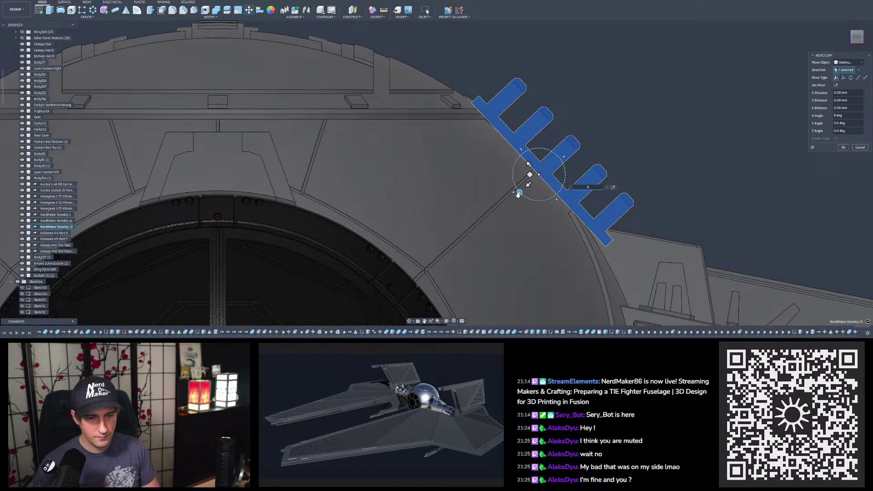
# Step: Set the pivot near the middle of the ribbed plate's face and rotate the plate -90 degrees about Z
pyautogui.keyDown('shift'); pyautogui.moveTo(549, 178); pyautogui.dragTo(540, 249, button='middle'); pyautogui.keyUp('shift')
pyautogui.scroll(-5, 520, 179)
pyautogui.moveTo(565, 196)
pyautogui.keyDown('shift'); pyautogui.mouseDown(button='middle')
pyautogui.moveTo(594, 196)
pyautogui.moveTo(579, 190)
pyautogui.mouseUp(button='middle'); pyautogui.keyUp('shift')
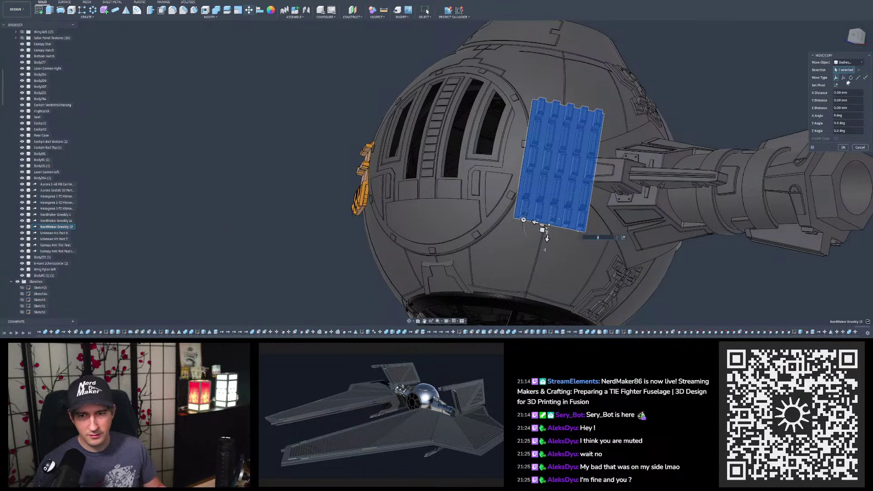
pyautogui.scroll(2, 570, 160)
pyautogui.click(562, 165)
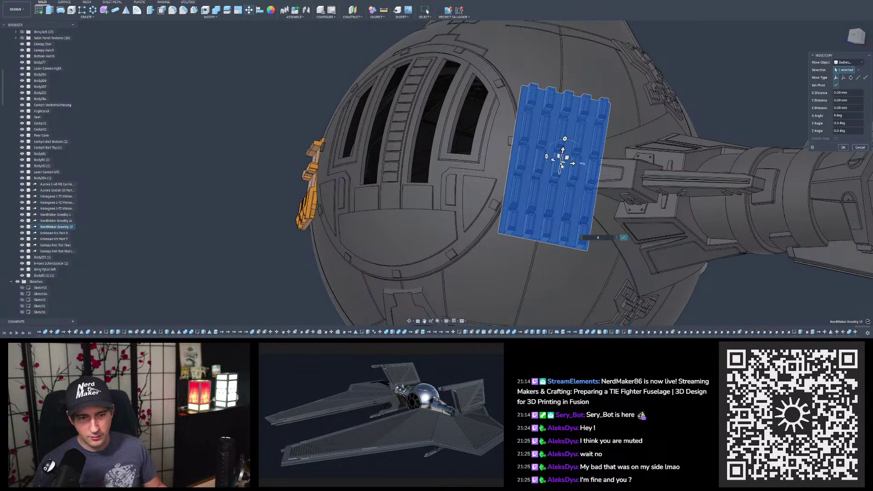
pyautogui.scroll(3, 560, 165)
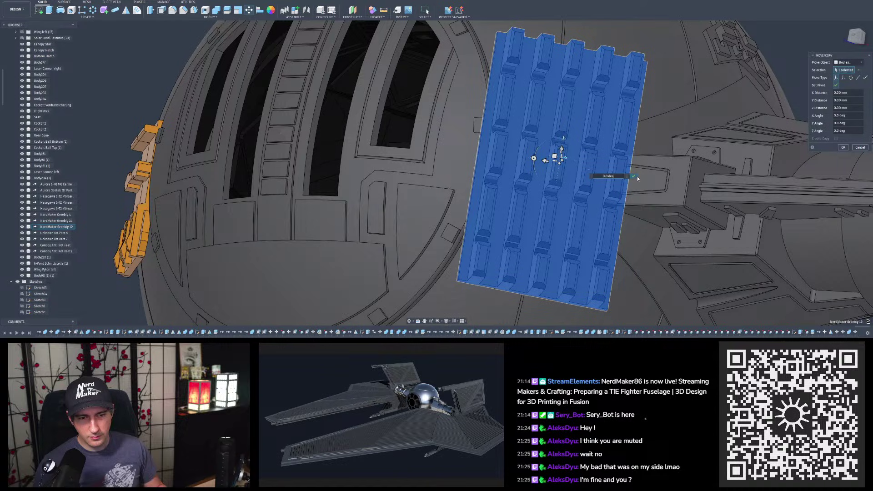
pyautogui.moveTo(534, 157); pyautogui.dragTo(563, 139)
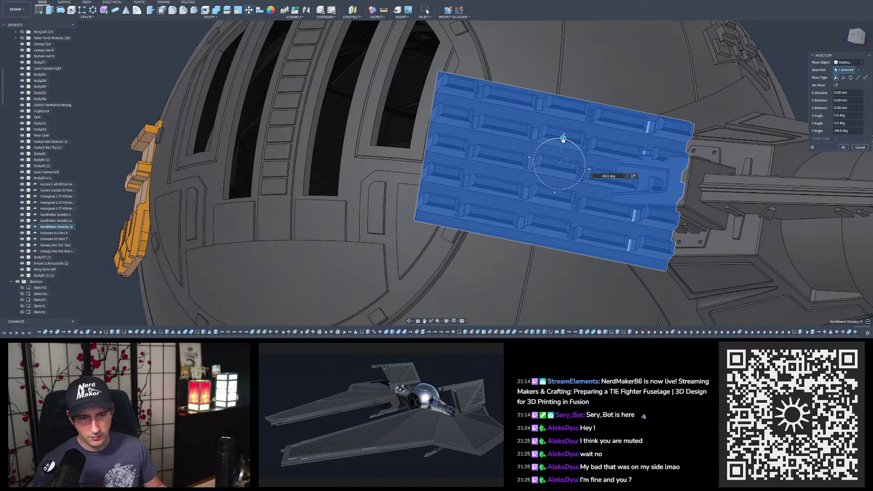
# Step: Move the ribbed greeblie plate -1 mm along Z to sink its underside into the cockpit ball
pyautogui.scroll(-3, 563, 139)
pyautogui.moveTo(563, 139)
pyautogui.keyDown('shift'); pyautogui.mouseDown(button='middle')
pyautogui.moveTo(566, 75)
pyautogui.moveTo(568, 109)
pyautogui.moveTo(579, 111)
pyautogui.moveTo(569, 121)
pyautogui.moveTo(563, 113)
pyautogui.moveTo(586, 101)
pyautogui.moveTo(576, 102)
pyautogui.moveTo(579, 131)
pyautogui.mouseUp(button='middle'); pyautogui.keyUp('shift')
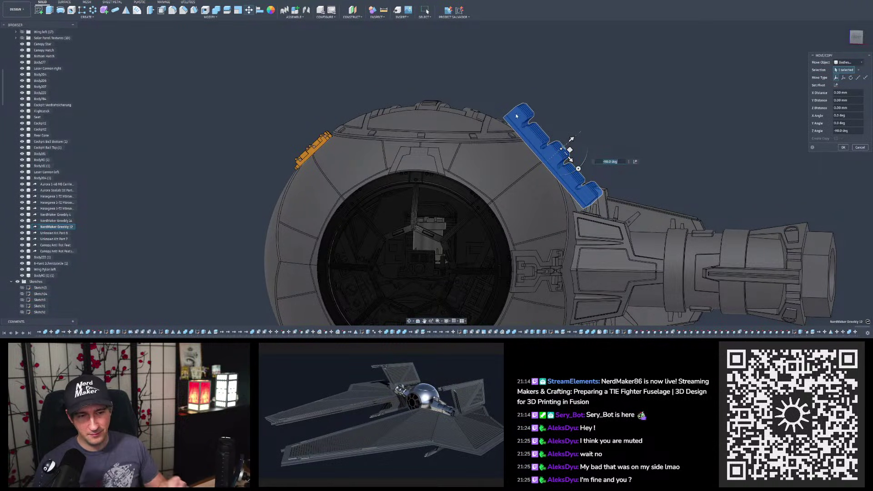
pyautogui.scroll(5, 540, 149)
pyautogui.keyDown('shift'); pyautogui.moveTo(540, 150); pyautogui.dragTo(567, 141, button='middle'); pyautogui.keyUp('shift')
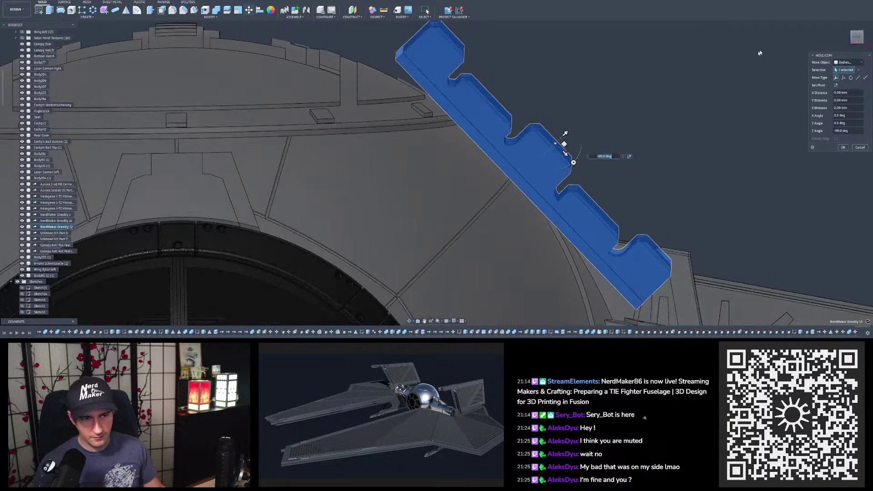
pyautogui.scroll(3, 546, 208)
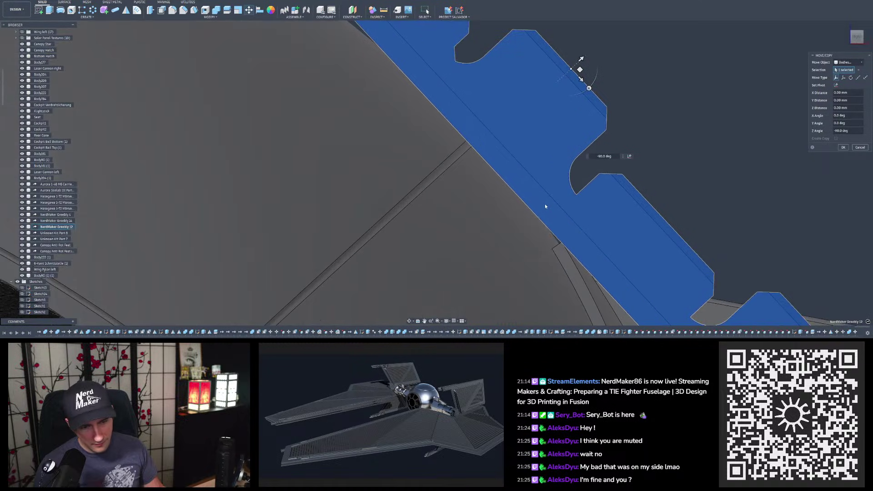
pyautogui.moveTo(581, 59); pyautogui.dragTo(575, 64)
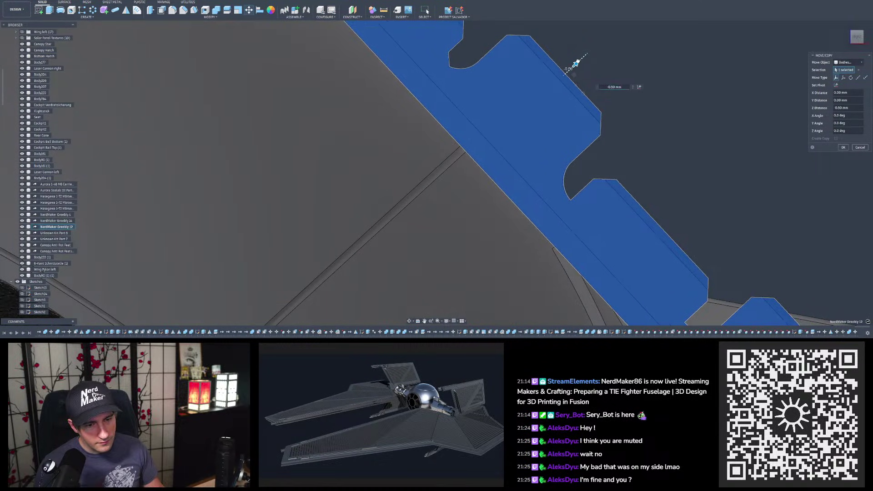
pyautogui.keyDown('shift'); pyautogui.moveTo(540, 173); pyautogui.dragTo(529, 239, button='middle'); pyautogui.keyUp('shift')
pyautogui.keyDown('shift'); pyautogui.moveTo(569, 108); pyautogui.dragTo(593, 107, button='middle'); pyautogui.keyUp('shift')
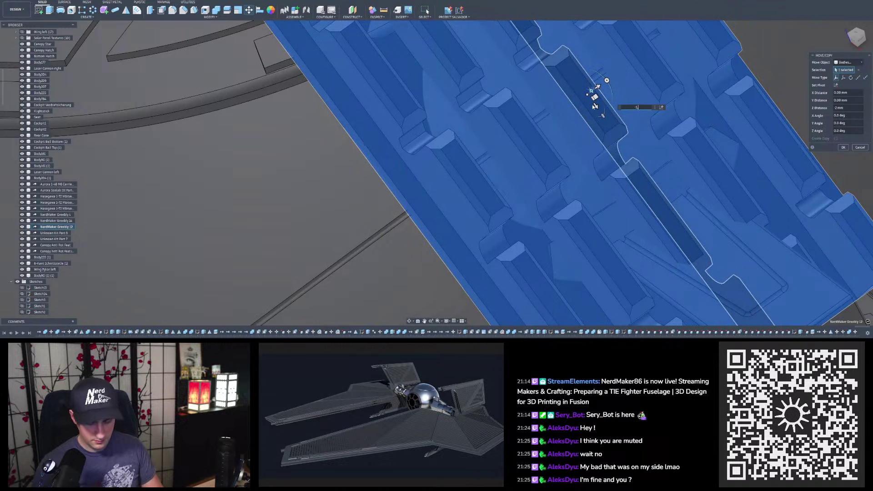
pyautogui.press('BackSpace')
pyautogui.write('1,5')
pyautogui.press('BackSpace')
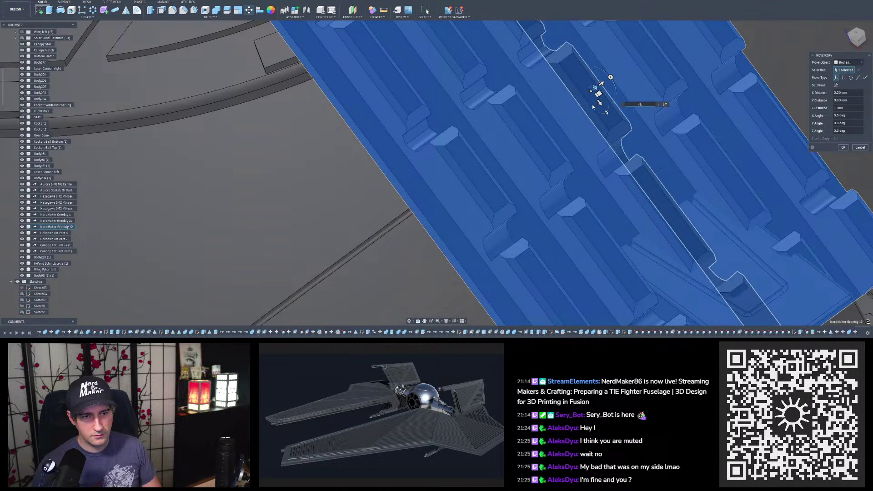
pyautogui.write('2')
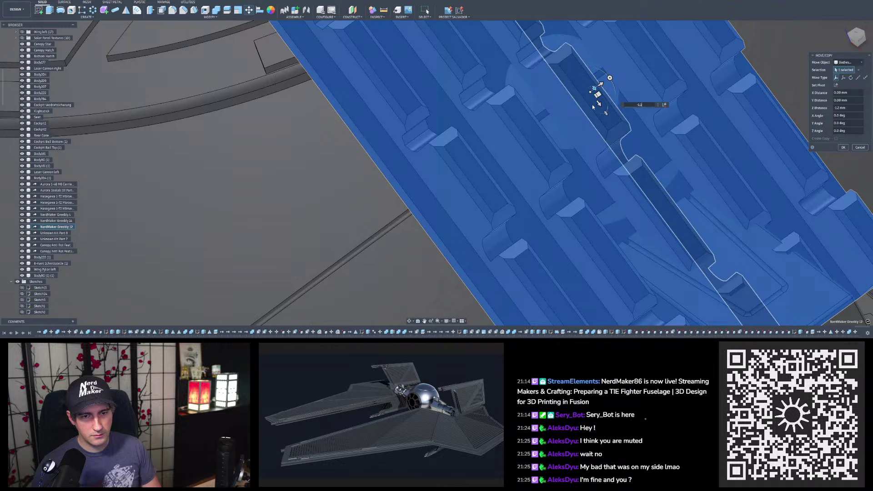
pyautogui.press('BackSpace')
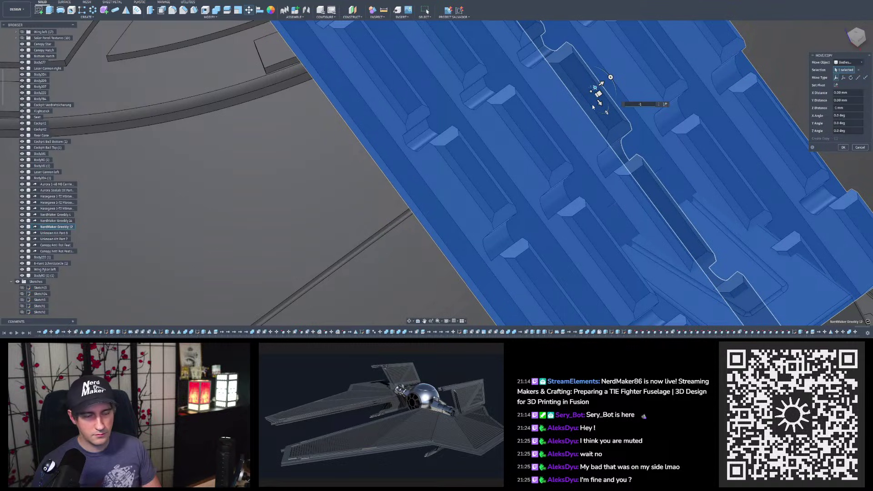
pyautogui.press('Return')
# Step: Split the ribbed greeblie plate crosswise with Split Body, using two end faces of its raised blocks as splitting tools
pyautogui.scroll(-5, 525, 127)
pyautogui.keyDown('shift'); pyautogui.moveTo(541, 155); pyautogui.dragTo(572, 92, button='middle'); pyautogui.keyUp('shift')
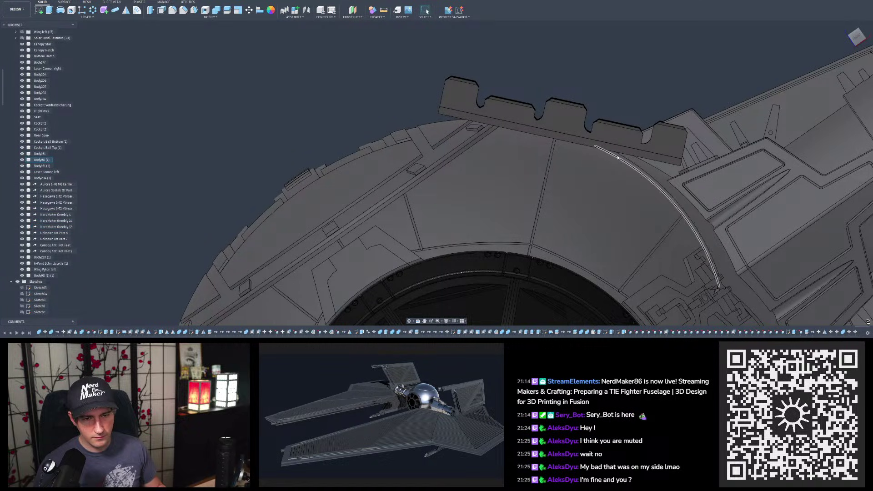
pyautogui.scroll(2, 618, 157)
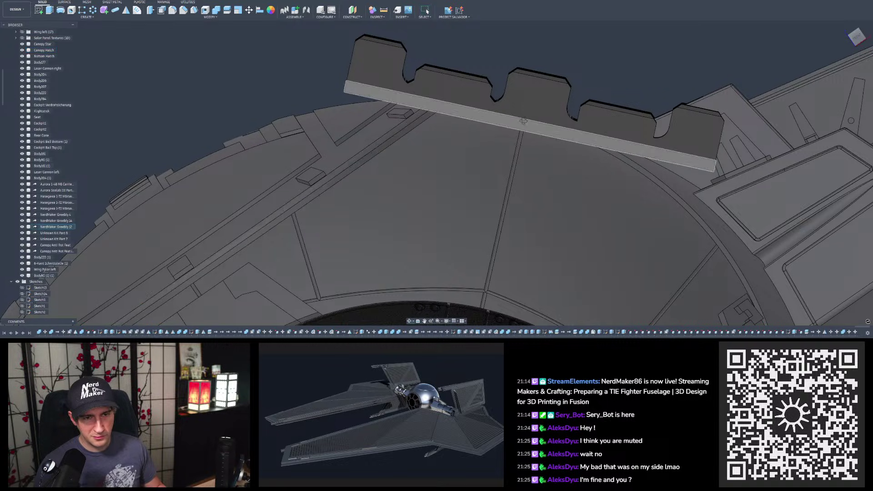
pyautogui.keyDown('shift'); pyautogui.moveTo(514, 122); pyautogui.dragTo(552, 137, button='middle'); pyautogui.keyUp('shift')
pyautogui.scroll(-3, 555, 131)
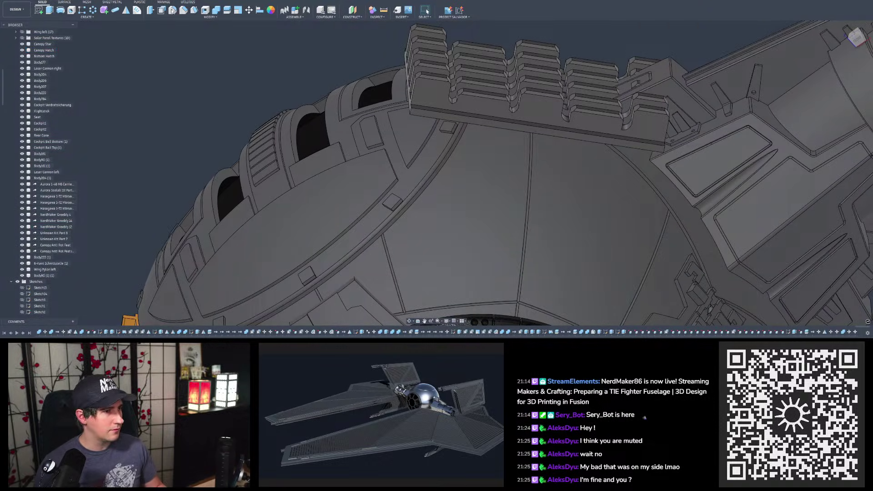
pyautogui.click(227, 10)
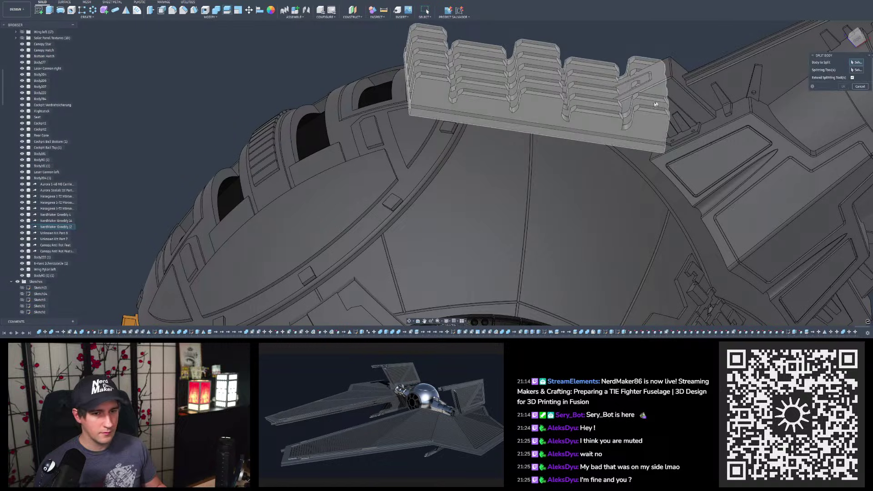
pyautogui.click(643, 118)
pyautogui.scroll(4, 623, 83)
pyautogui.keyDown('shift'); pyautogui.moveTo(564, 84); pyautogui.dragTo(389, 122, button='middle'); pyautogui.keyUp('shift')
pyautogui.click(525, 128)
pyautogui.scroll(-3, 525, 129)
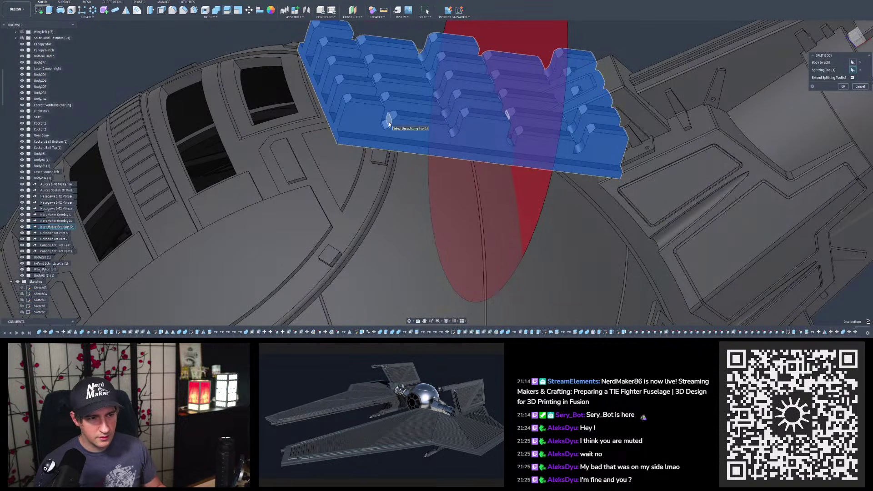
pyautogui.click(388, 121)
pyautogui.click(843, 86)
# Step: Select the split plate pieces to identify their bodies, and break the derive link of the Aurora 1-48 carrier part
pyautogui.keyDown('shift'); pyautogui.moveTo(727, 128); pyautogui.dragTo(551, 140, button='middle'); pyautogui.keyUp('shift')
pyautogui.click(528, 113)
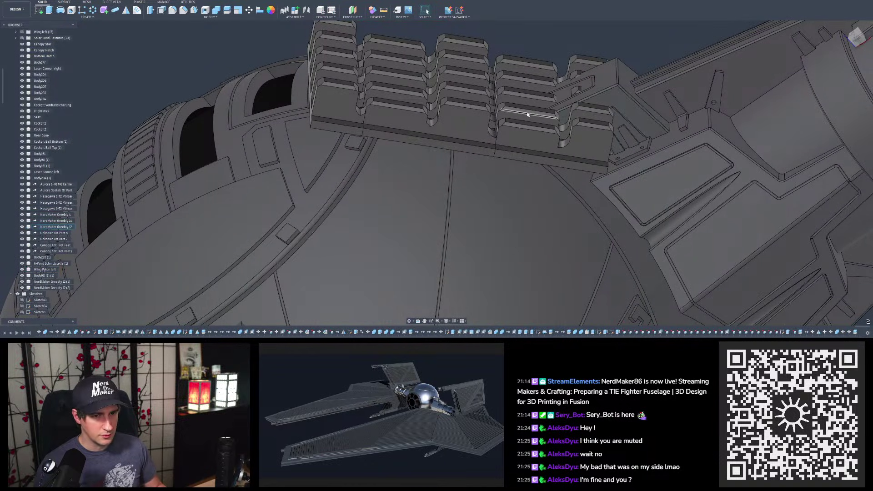
pyautogui.click(52, 229)
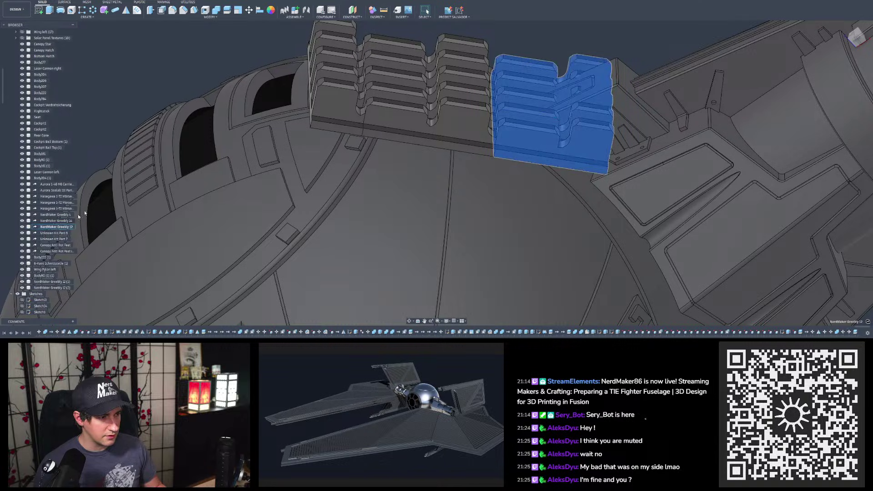
pyautogui.click(60, 283)
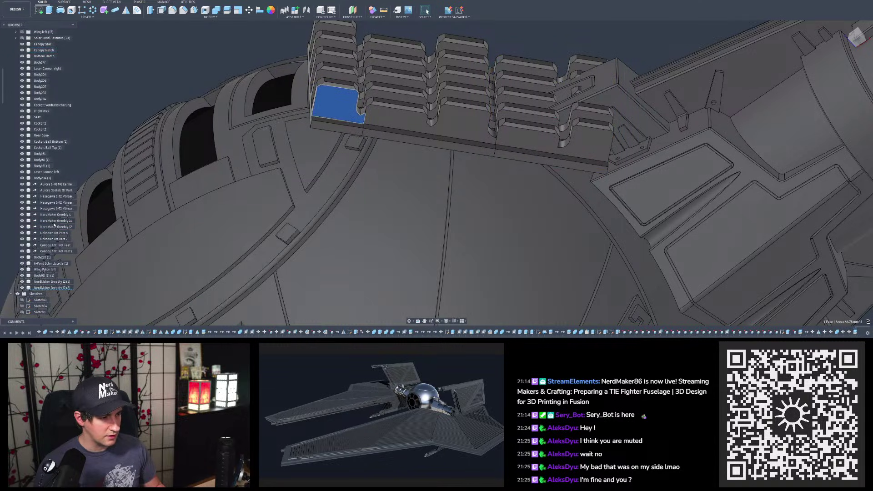
pyautogui.click(53, 184)
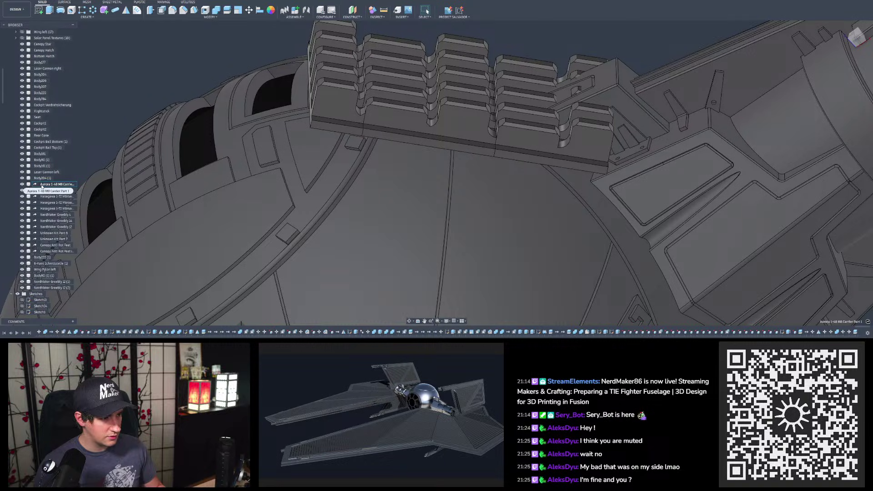
pyautogui.rightClick(39, 185)
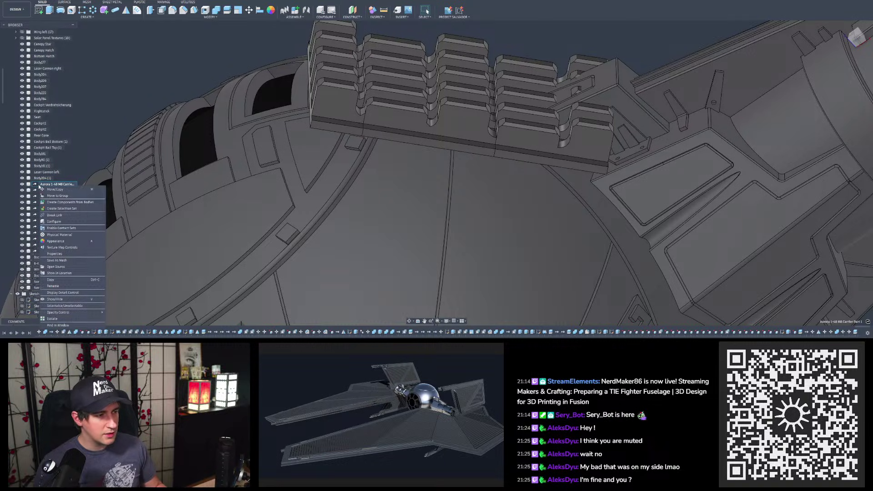
pyautogui.click(55, 215)
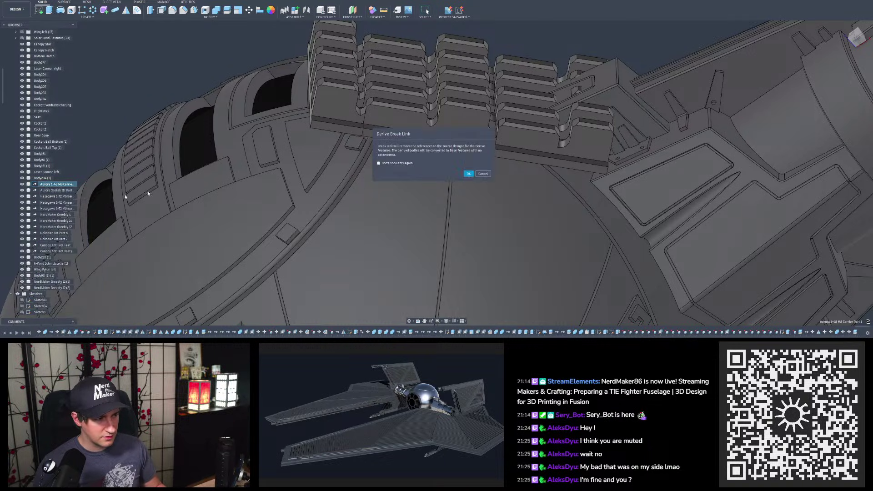
pyautogui.click(469, 174)
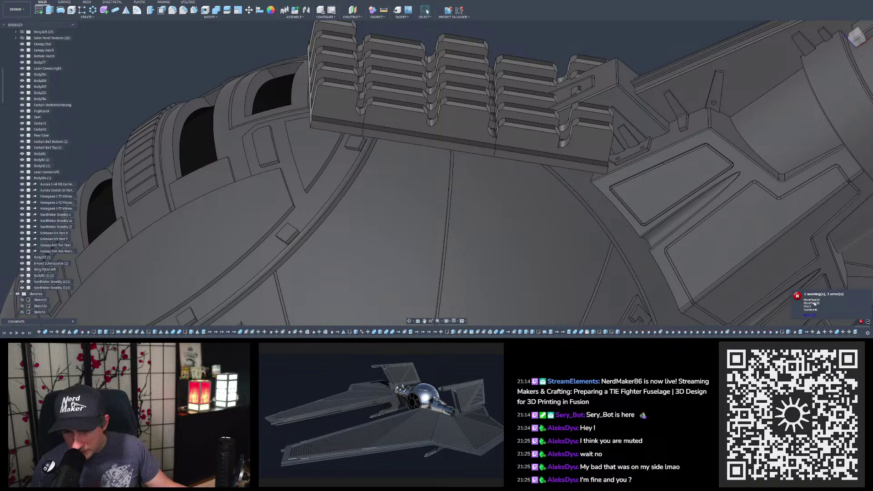
# Step: Open the details of the model's feature warnings and errors
pyautogui.click(861, 321)
pyautogui.click(861, 321)
pyautogui.click(860, 321)
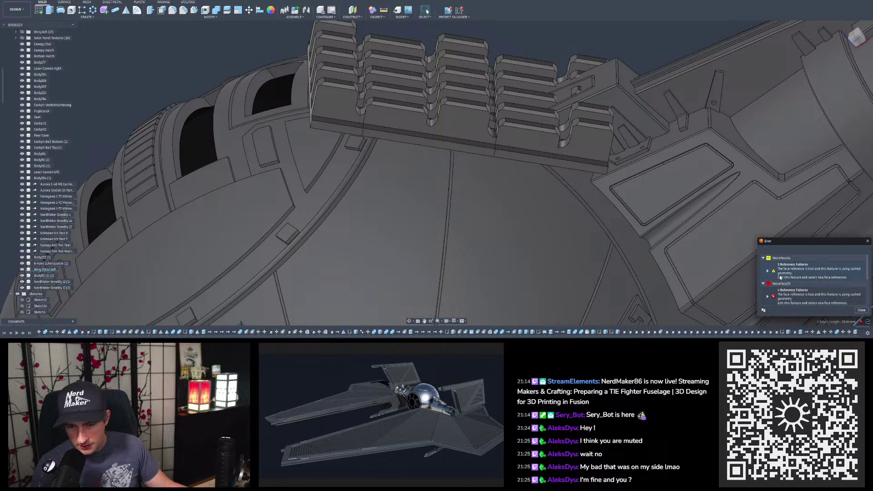
# Step: Examine the geometry of the failed features on the wing pylon, with and without the error highlighting
pyautogui.scroll(-5, 463, 137)
pyautogui.keyDown('shift'); pyautogui.moveTo(463, 136); pyautogui.dragTo(430, 146, button='middle'); pyautogui.keyUp('shift')
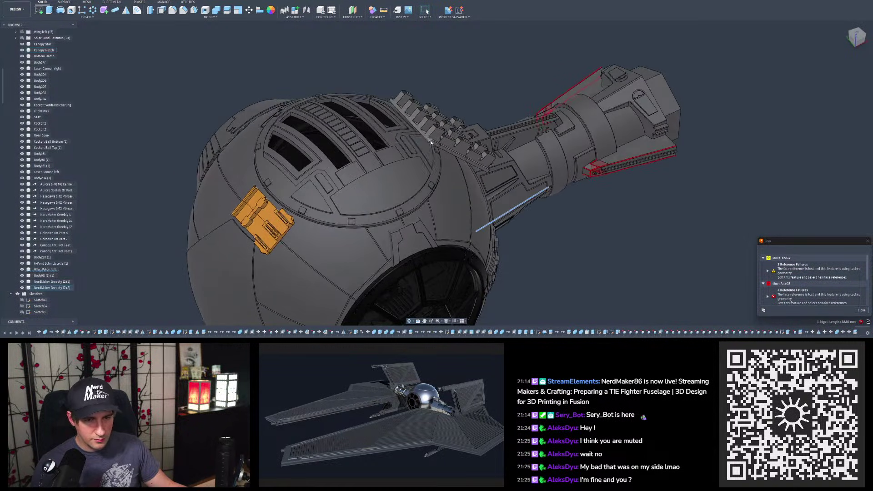
pyautogui.scroll(-2, 425, 153)
pyautogui.scroll(6, 565, 150)
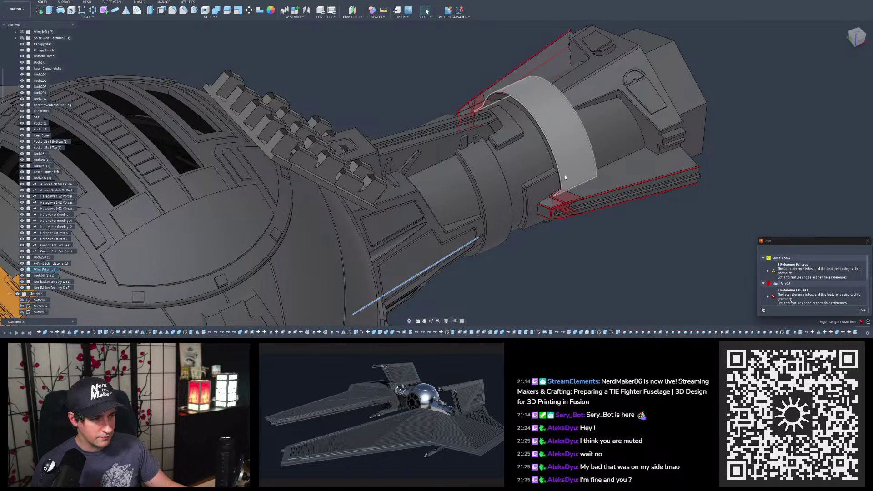
pyautogui.scroll(2, 566, 176)
pyautogui.keyDown('shift'); pyautogui.moveTo(566, 177); pyautogui.dragTo(467, 283, button='middle'); pyautogui.keyUp('shift')
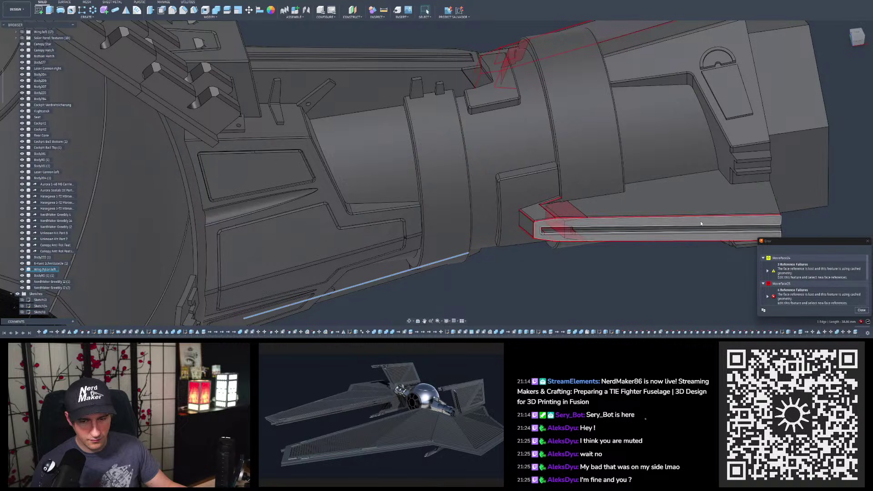
pyautogui.scroll(-5, 699, 219)
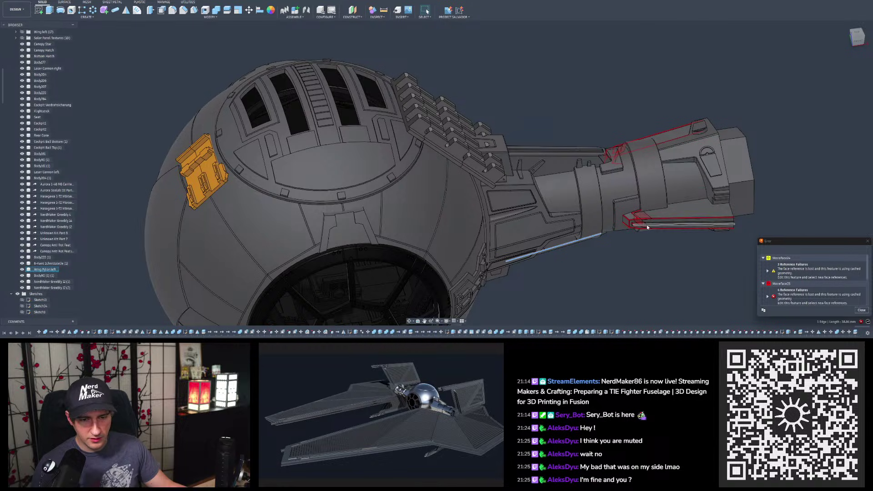
pyautogui.scroll(5, 647, 227)
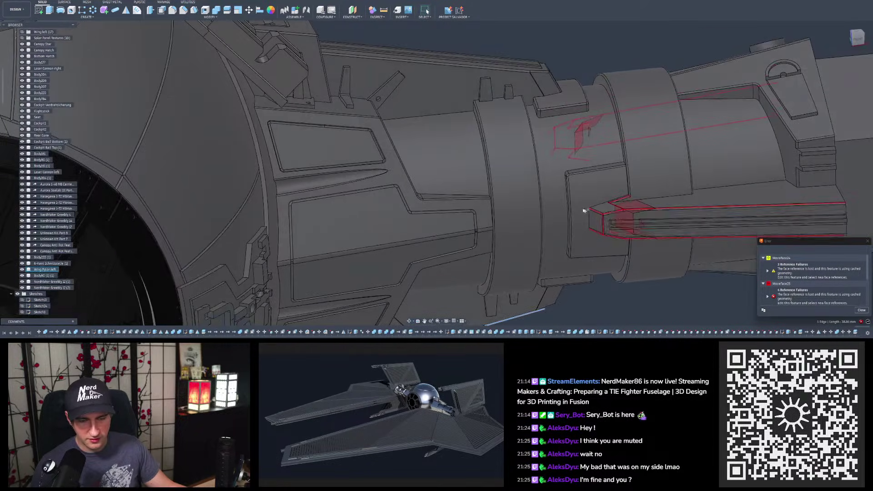
pyautogui.scroll(-5, 590, 213)
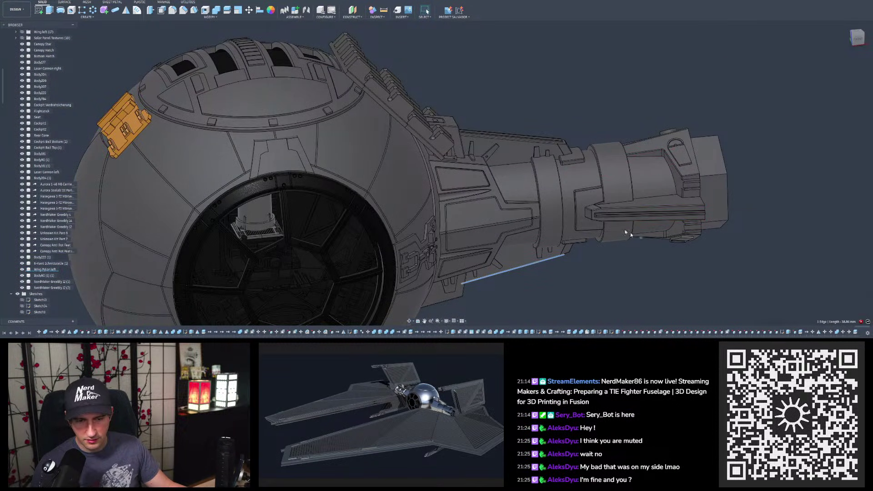
pyautogui.scroll(3, 640, 239)
pyautogui.scroll(-5, 692, 332)
pyautogui.moveTo(862, 327)
pyautogui.mouseDown()
pyautogui.moveTo(475, 319)
pyautogui.moveTo(5, 327)
pyautogui.moveTo(856, 323)
pyautogui.mouseUp()
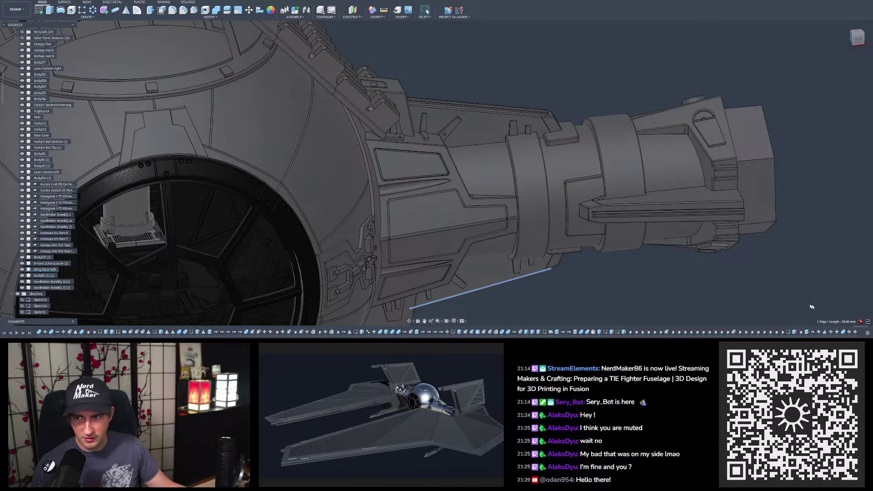
# Step: Reopen the error details and locate the failed Combine and Fillet features in the timeline and on the wing pylon
pyautogui.click(730, 278)
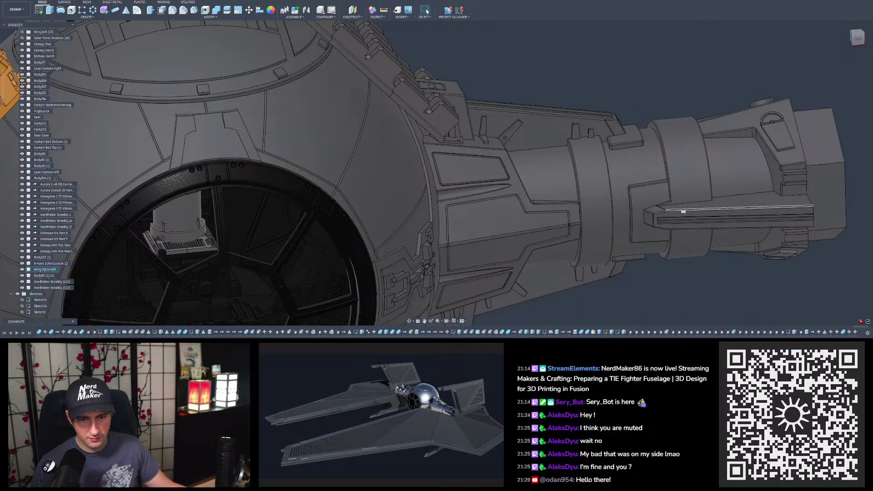
pyautogui.click(861, 321)
pyautogui.scroll(-2, 795, 277)
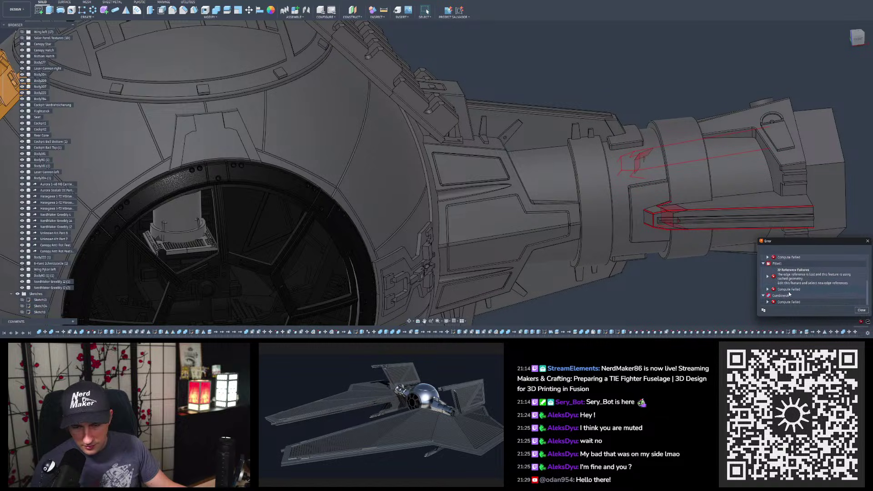
pyautogui.scroll(-2, 790, 284)
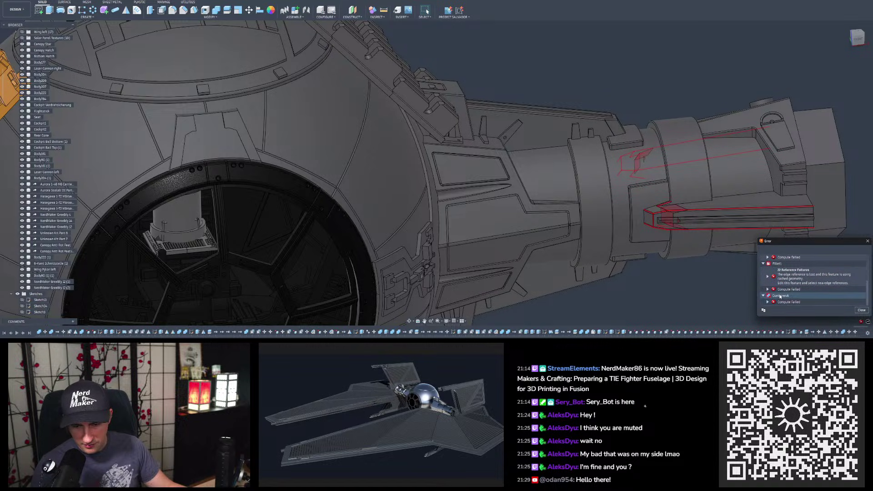
pyautogui.click(780, 296)
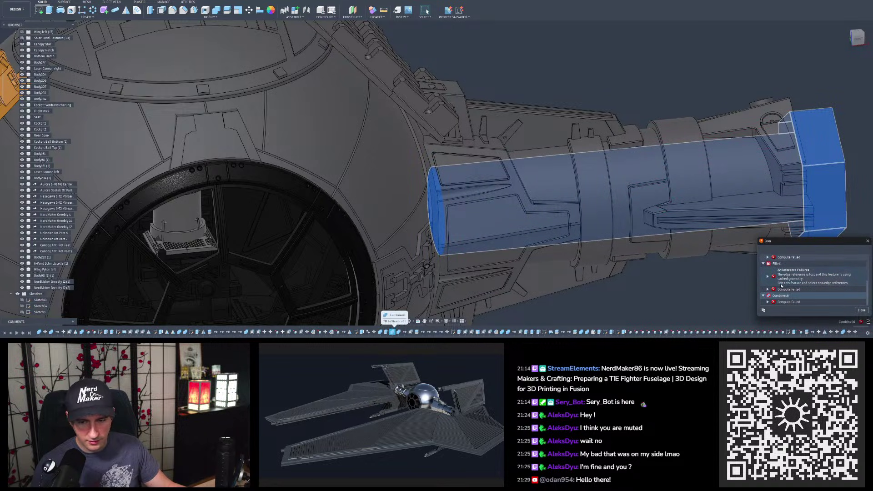
pyautogui.click(776, 264)
pyautogui.click(861, 311)
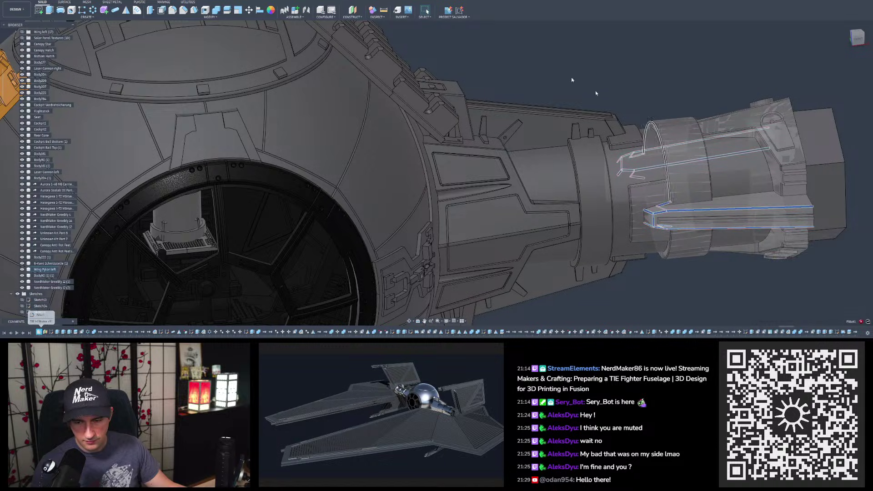
# Step: Undo the broken derive link together with the latest plate split, and redo the split
pyautogui.click(558, 62)
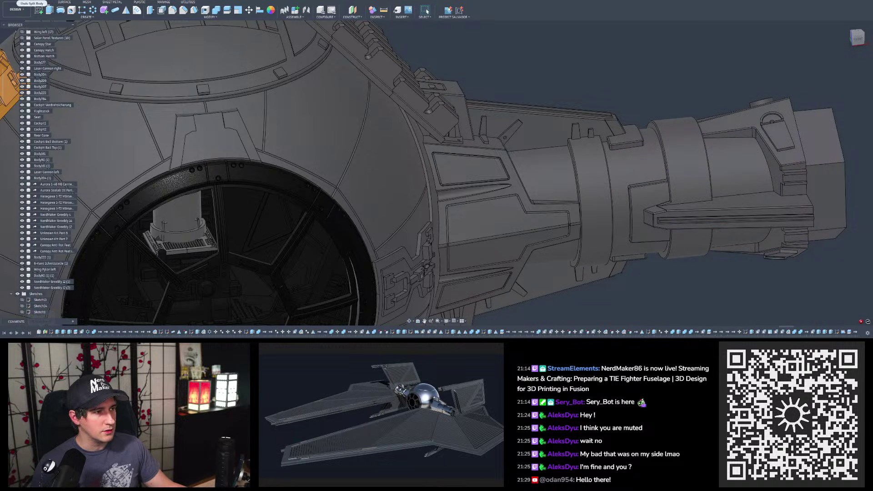
pyautogui.click(31, 0)
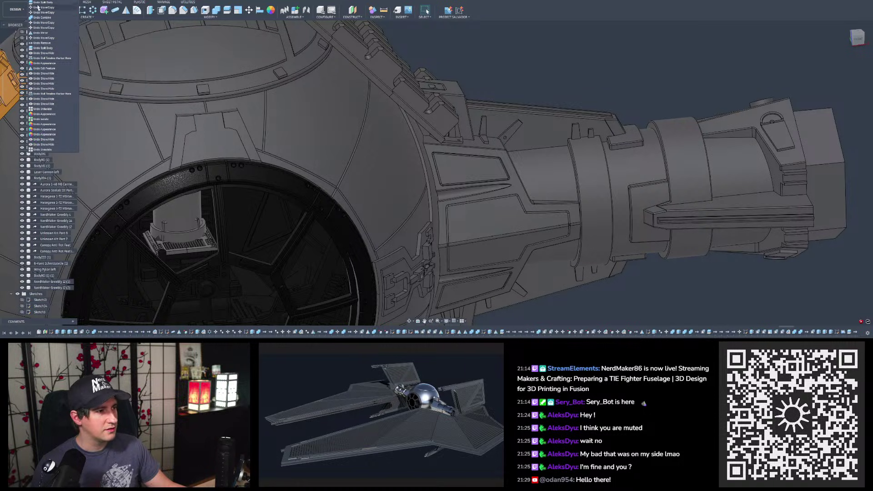
pyautogui.click(51, 27)
pyautogui.moveTo(319, 28); pyautogui.dragTo(405, 80, button='middle')
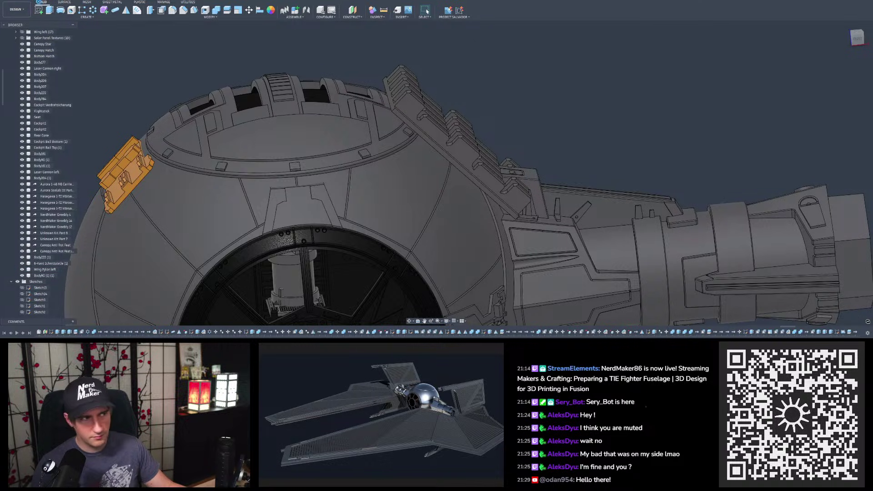
pyautogui.click(40, 1)
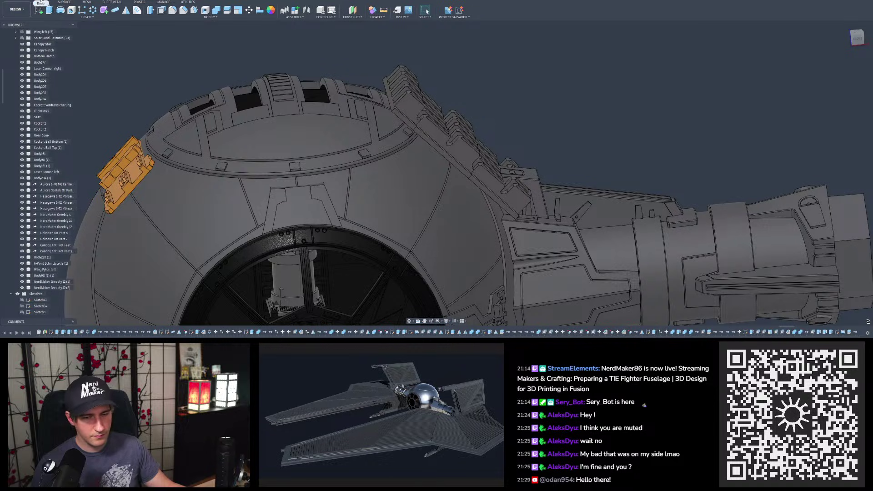
# Step: Go to the end of the timeline and undo the latest Split Body operation on the greeblie plates
pyautogui.scroll(2, 833, 324)
pyautogui.scroll(-3, 553, 211)
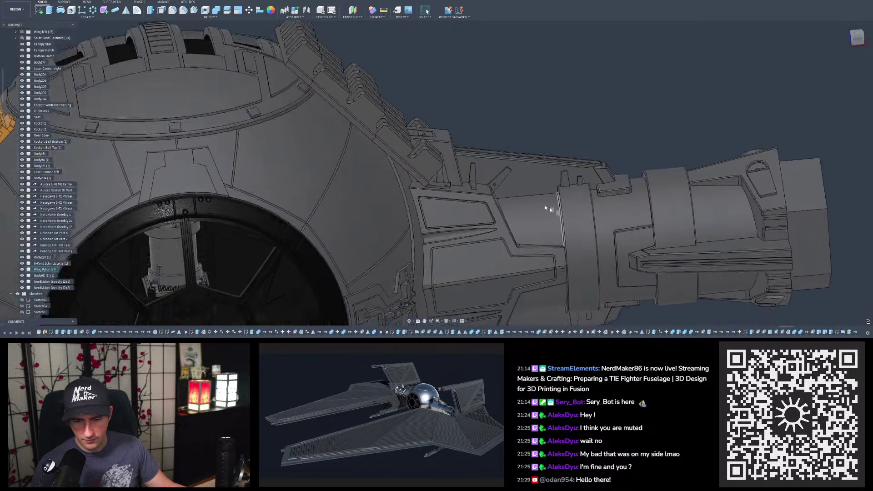
pyautogui.keyDown('shift'); pyautogui.moveTo(371, 114); pyautogui.dragTo(337, 115, button='middle'); pyautogui.keyUp('shift')
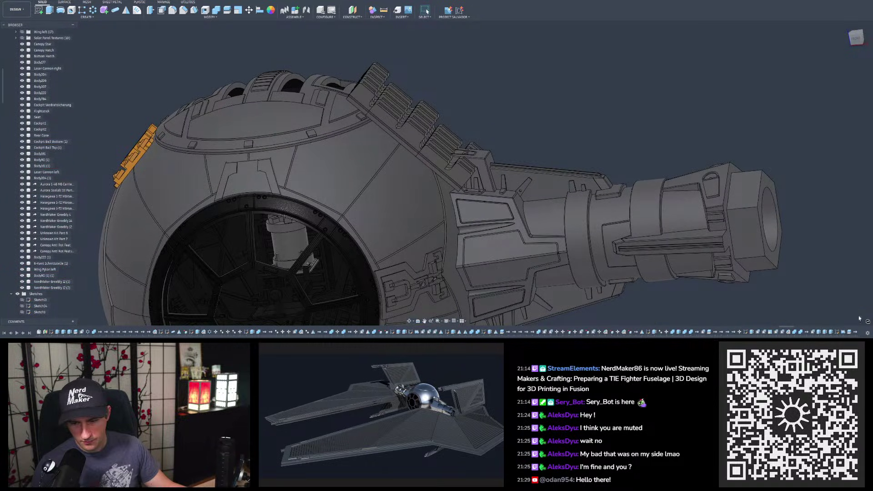
pyautogui.moveTo(790, 328); pyautogui.dragTo(872, 332)
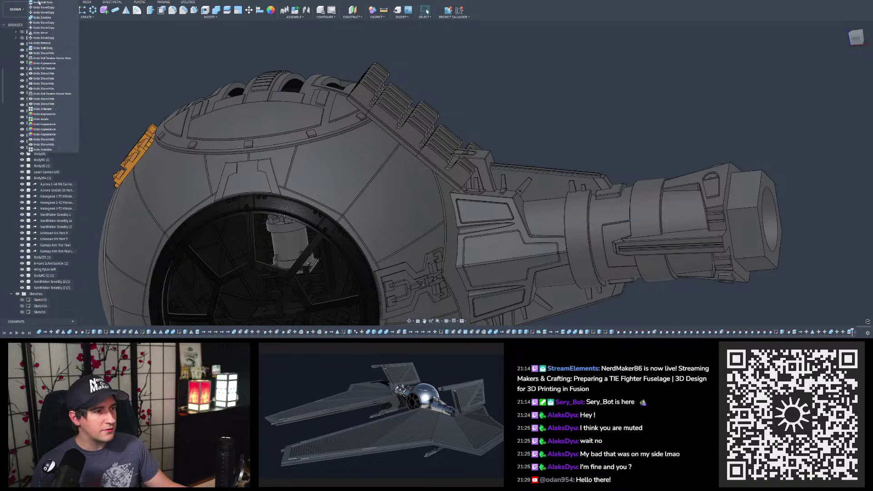
pyautogui.hotkey('ctrl', 'z')
# Step: Examine the ribbed greeblie plate on the cockpit ball beside the wing pylon from several angles
pyautogui.keyDown('shift'); pyautogui.moveTo(406, 118); pyautogui.dragTo(436, 156, button='middle'); pyautogui.keyUp('shift')
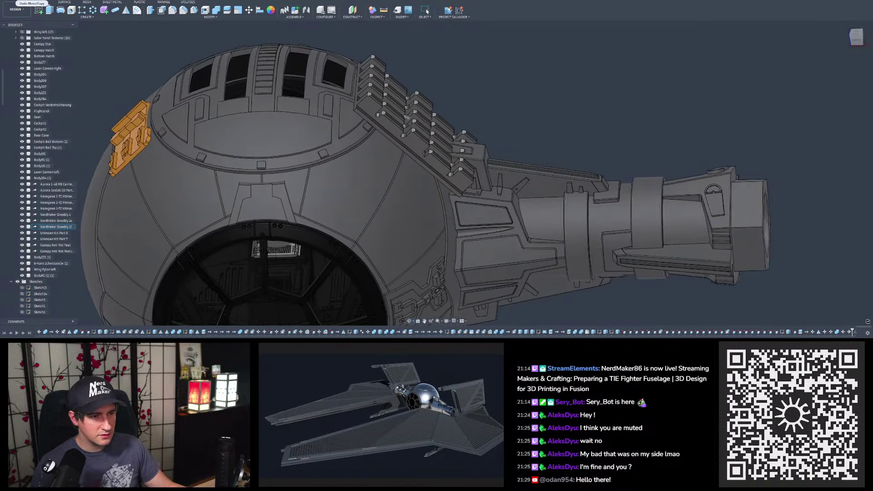
pyautogui.scroll(-3, 459, 152)
pyautogui.scroll(2, 342, 89)
pyautogui.keyDown('shift'); pyautogui.moveTo(327, 61); pyautogui.dragTo(330, 60, button='middle'); pyautogui.keyUp('shift')
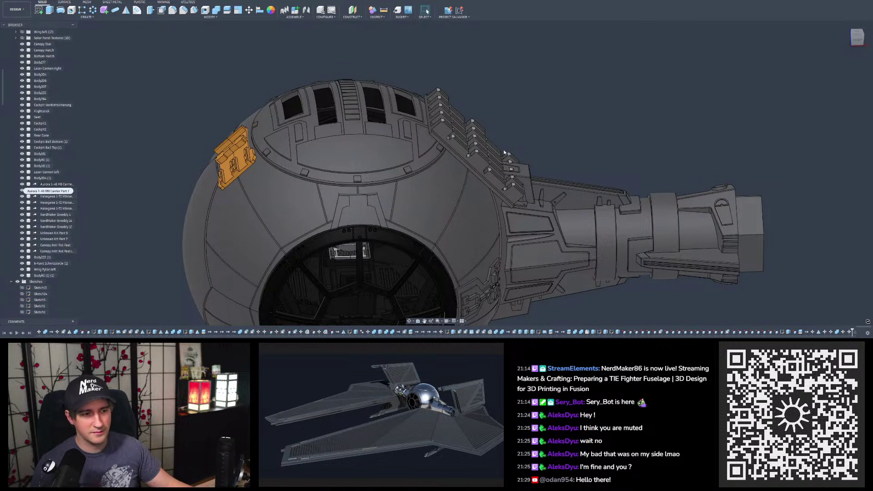
pyautogui.scroll(4, 477, 147)
pyautogui.keyDown('shift'); pyautogui.moveTo(477, 148); pyautogui.dragTo(443, 103, button='middle'); pyautogui.keyUp('shift')
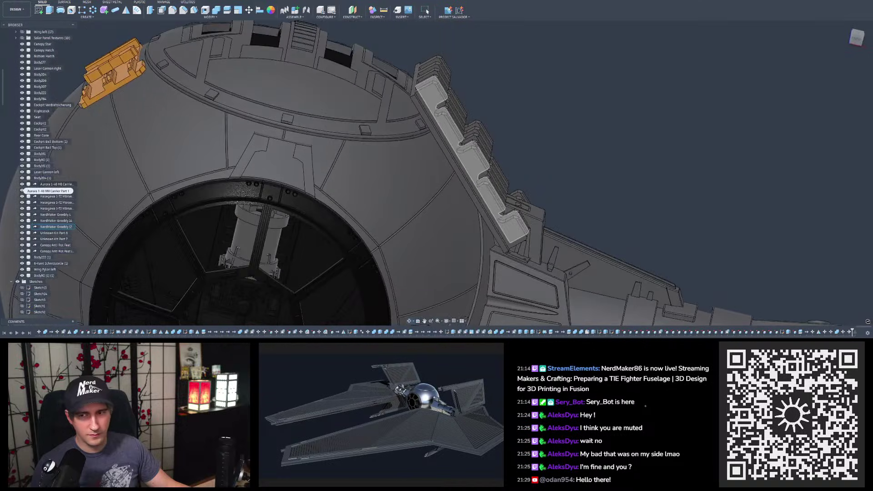
pyautogui.keyDown('shift'); pyautogui.moveTo(505, 132); pyautogui.dragTo(524, 114, button='middle'); pyautogui.keyUp('shift')
pyautogui.scroll(-4, 524, 113)
pyautogui.scroll(2, 484, 146)
pyautogui.keyDown('shift'); pyautogui.moveTo(484, 145); pyautogui.dragTo(499, 147, button='middle'); pyautogui.keyUp('shift')
pyautogui.scroll(2, 503, 148)
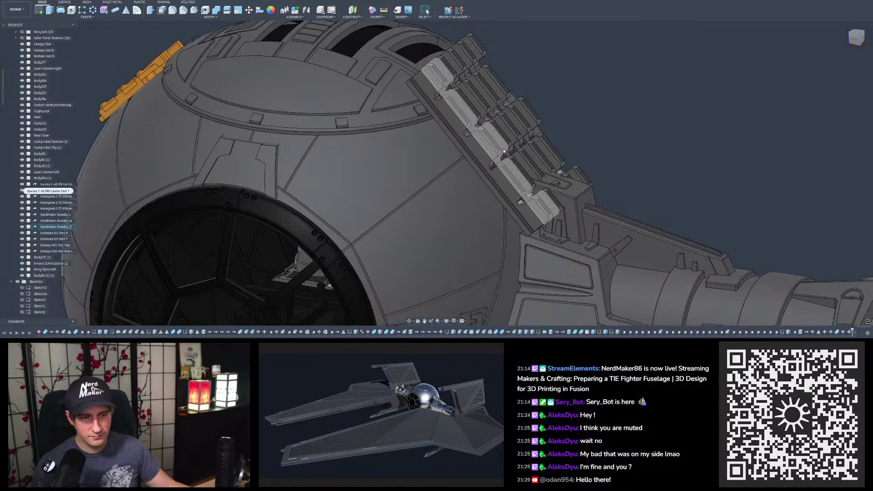
pyautogui.scroll(-3, 624, 163)
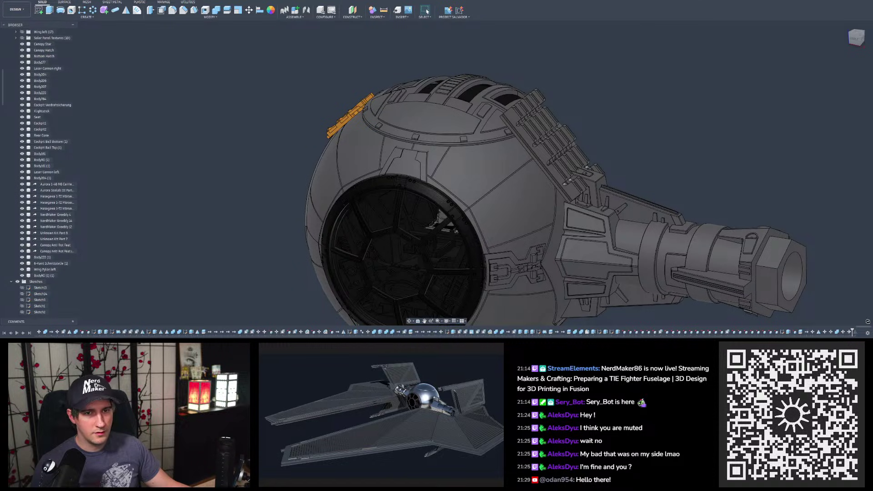
# Step: Open the saved Greeblies design from the Greebly Database project, declining its recovery version, and list its Kit Parts bodies with full names readable
pyautogui.click(7, 5)
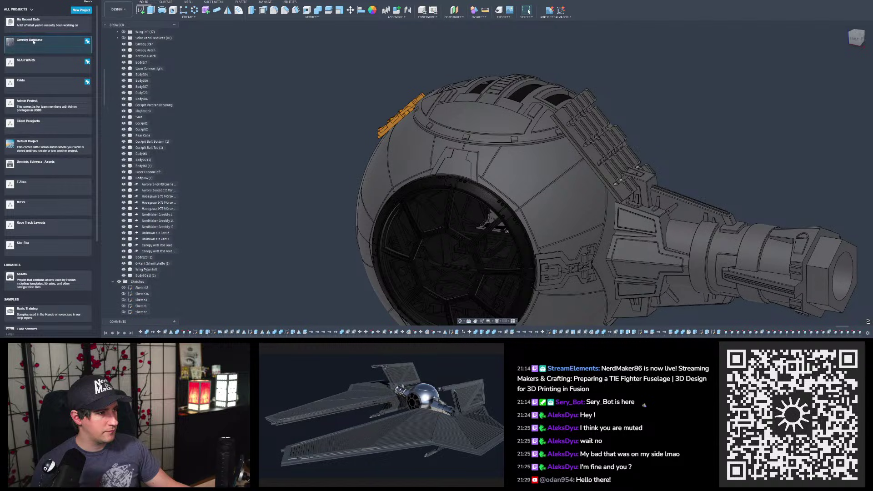
pyautogui.click(33, 42)
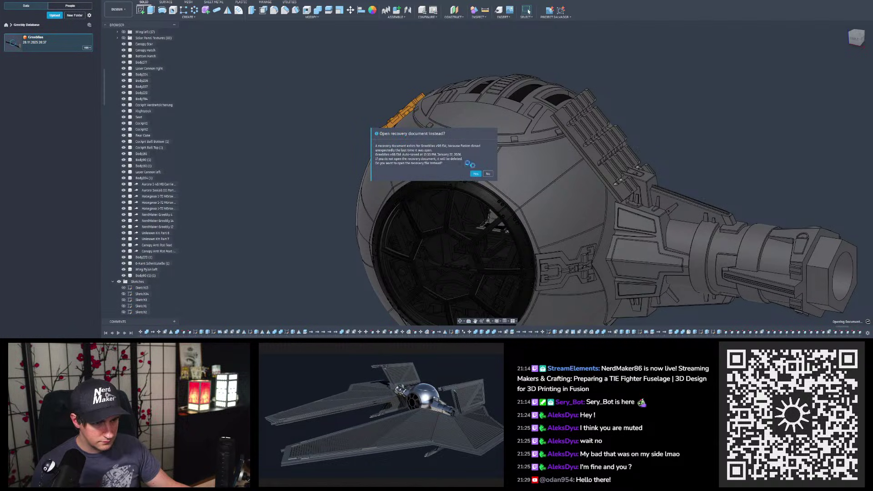
pyautogui.click(488, 174)
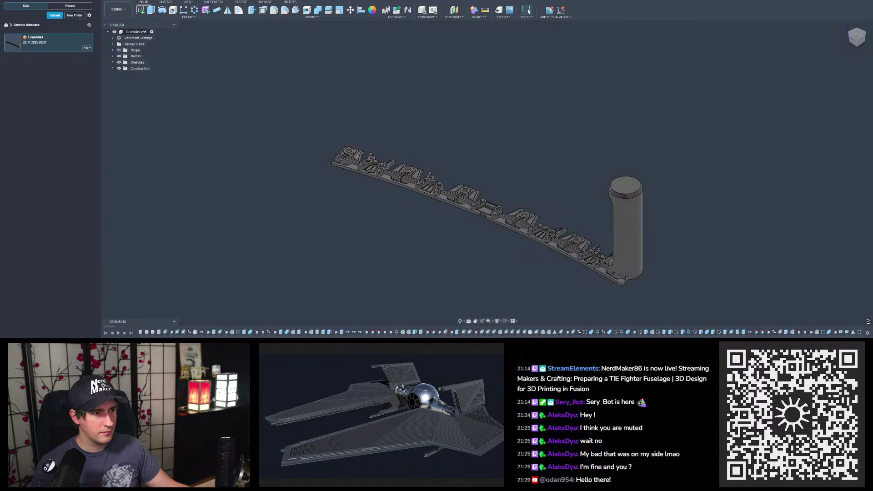
pyautogui.click(113, 56)
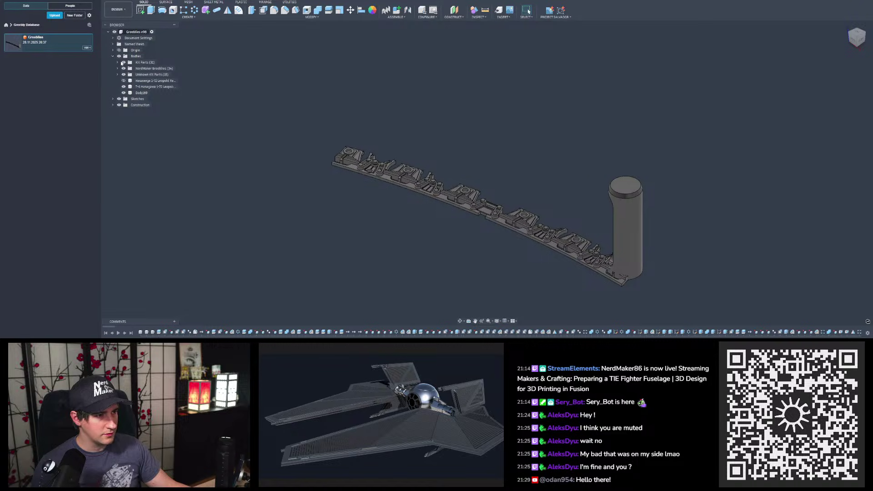
pyautogui.click(118, 63)
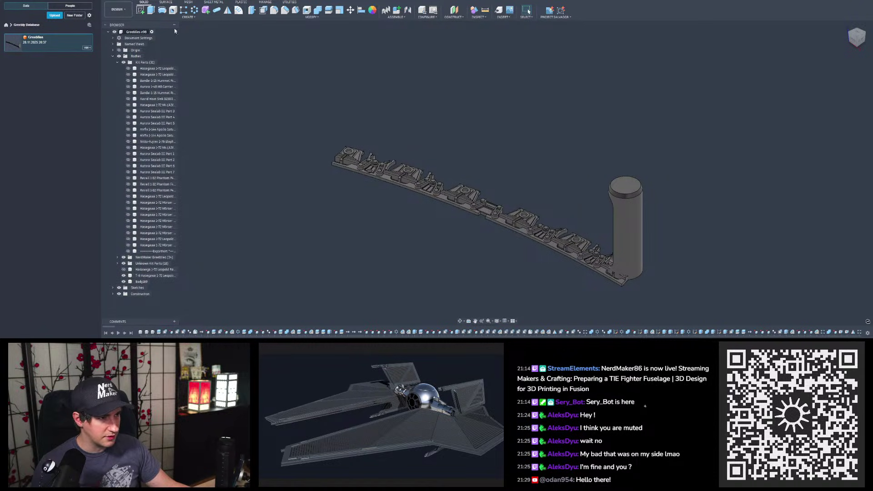
pyautogui.moveTo(207, 27); pyautogui.dragTo(217, 31)
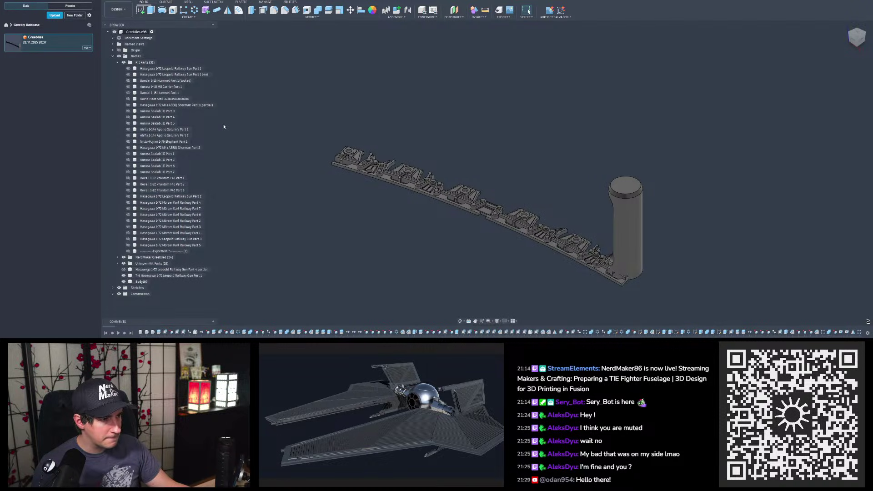
# Step: Show the Aurora Sealab III Part 2 body for inspection, undo its display, and return to the TIE fighter design
pyautogui.click(128, 160)
pyautogui.scroll(4, 605, 273)
pyautogui.keyDown('shift'); pyautogui.moveTo(603, 273); pyautogui.dragTo(584, 267, button='middle'); pyautogui.keyUp('shift')
pyautogui.scroll(-3, 584, 267)
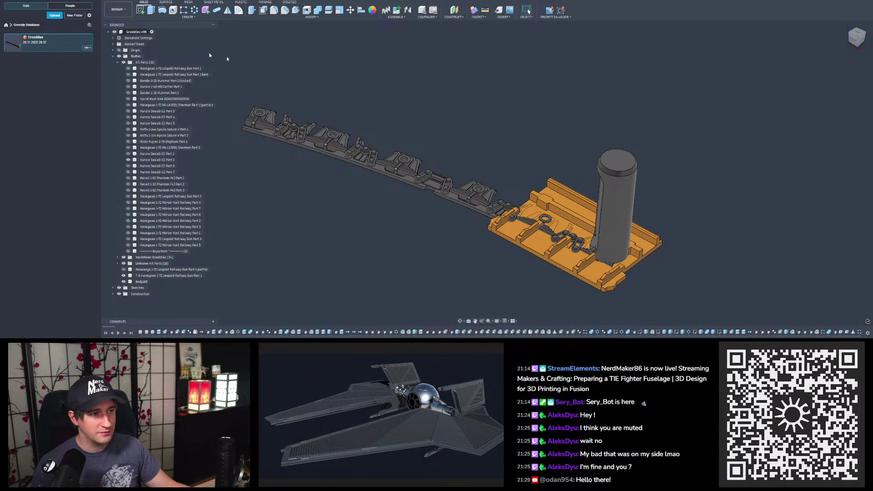
pyautogui.hotkey('ctrl', 'z')
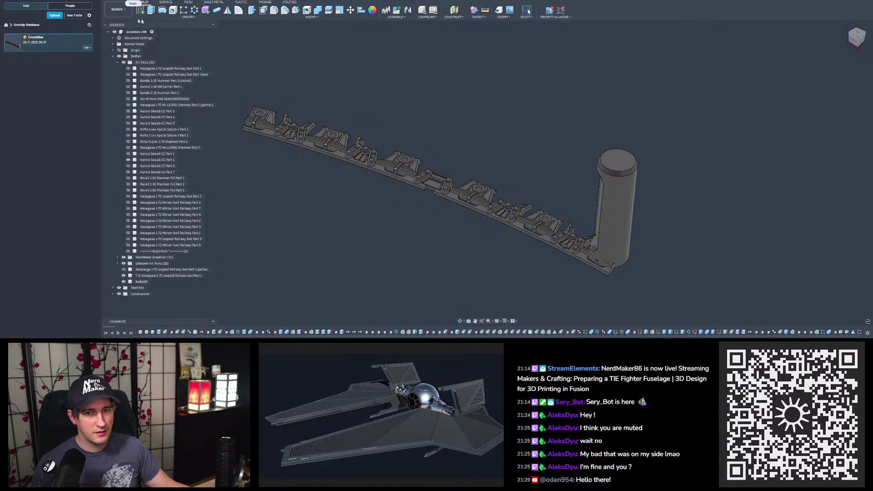
pyautogui.hotkey('ctrl', 'Tab')
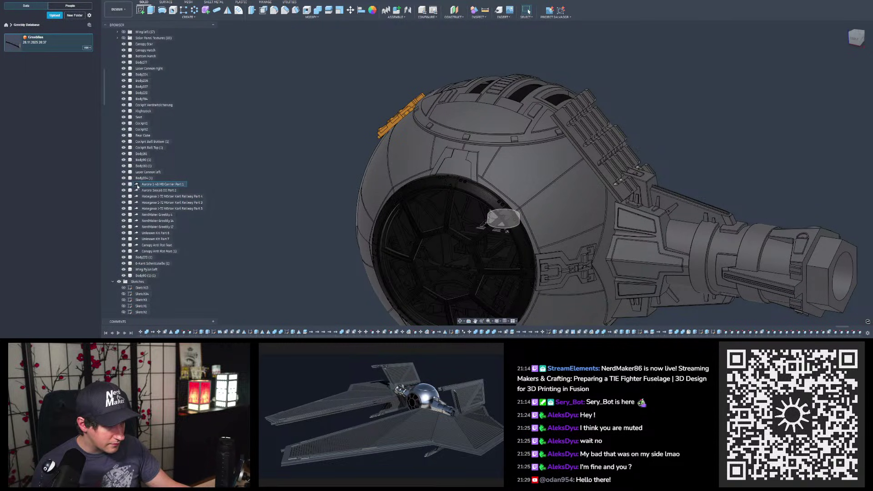
# Step: Try to break the derive link of the Aurora 1-48 M8 Carrier Part 1 body
pyautogui.rightClick(137, 183)
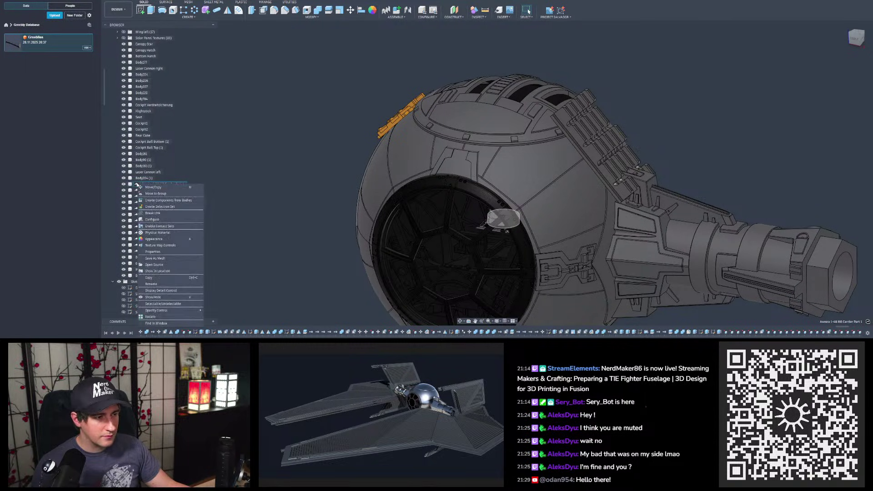
pyautogui.click(148, 213)
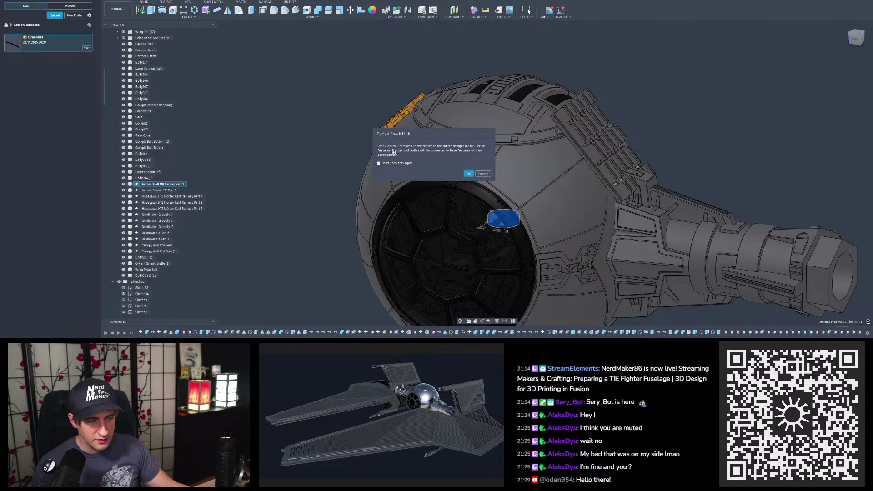
pyautogui.click(468, 174)
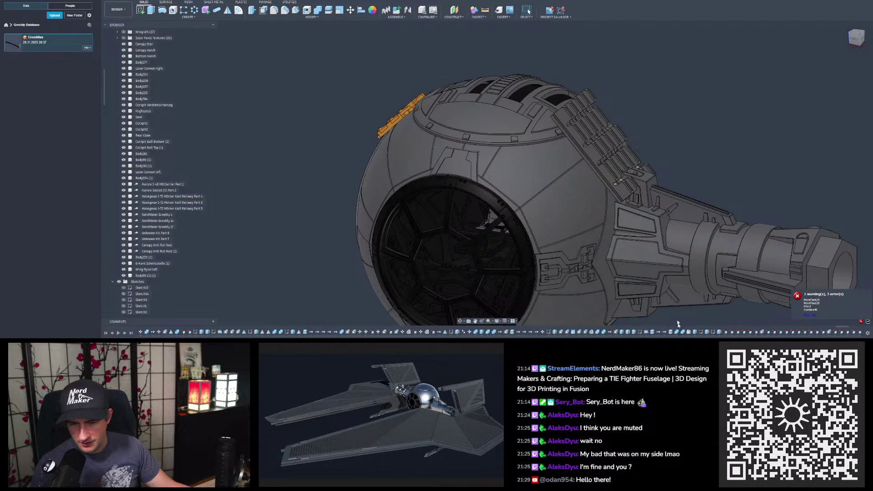
# Step: Open the error details and locate the failed Move Face feature in the timeline and on the wing pylon
pyautogui.scroll(-3, 733, 258)
pyautogui.scroll(8, 733, 258)
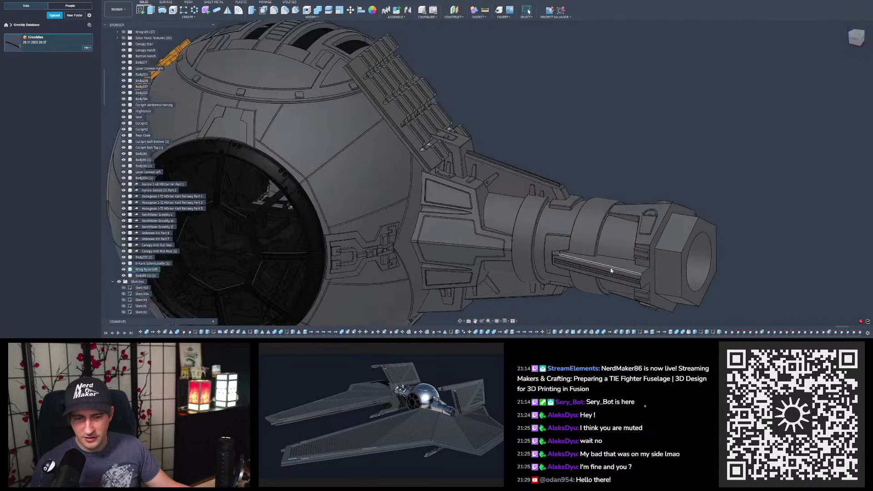
pyautogui.keyDown('shift'); pyautogui.moveTo(733, 258); pyautogui.dragTo(797, 320, button='middle'); pyautogui.keyUp('shift')
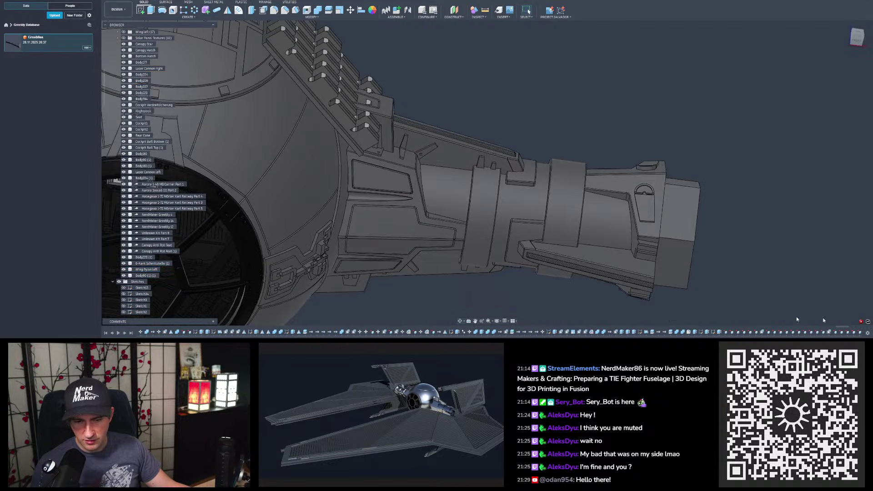
pyautogui.click(861, 322)
pyautogui.click(868, 241)
pyautogui.scroll(-3, 541, 195)
pyautogui.scroll(3, 540, 195)
pyautogui.keyDown('shift'); pyautogui.moveTo(540, 195); pyautogui.dragTo(500, 169, button='middle'); pyautogui.keyUp('shift')
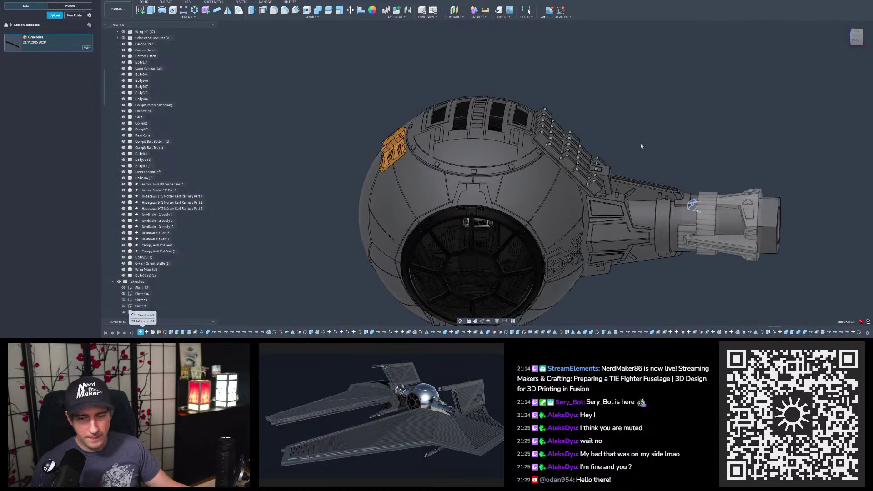
pyautogui.scroll(-8, 803, 333)
pyautogui.scroll(-4, 803, 333)
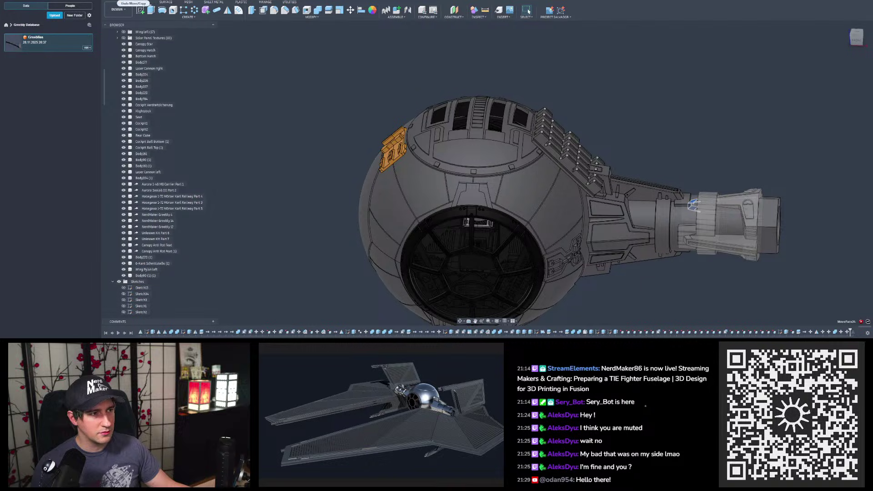
# Step: Undo the recent operations back through the earlier Split Body on the greeblie plate, and inspect the whole plate on the cockpit ball
pyautogui.click(137, 1)
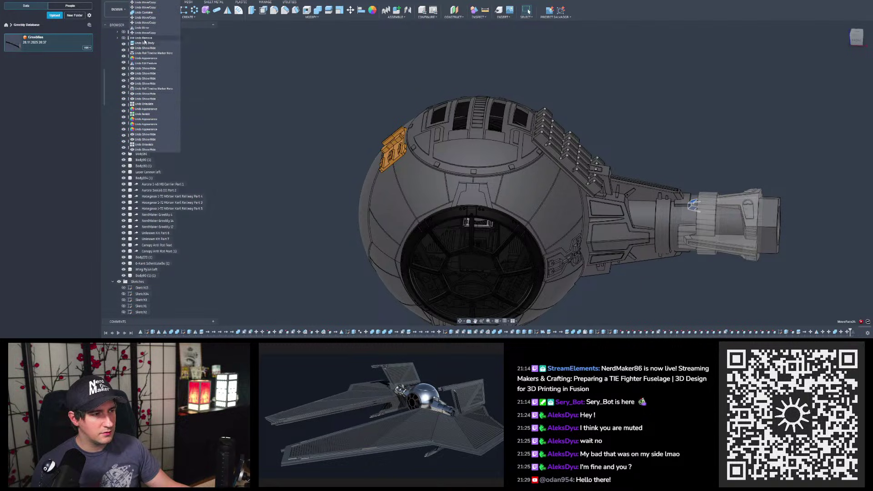
pyautogui.click(143, 43)
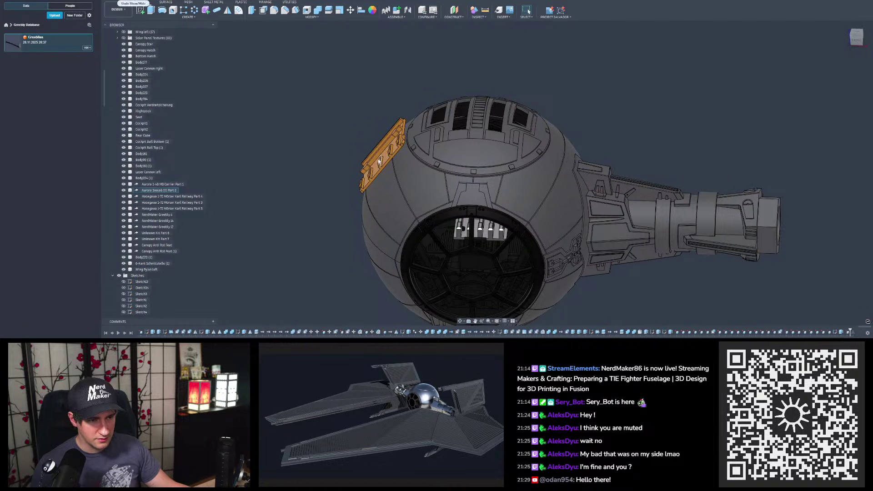
pyautogui.scroll(2, 396, 150)
pyautogui.moveTo(395, 150)
pyautogui.keyDown('shift'); pyautogui.mouseDown(button='middle')
pyautogui.moveTo(421, 155)
pyautogui.moveTo(400, 159)
pyautogui.mouseUp(button='middle'); pyautogui.keyUp('shift')
pyautogui.keyDown('shift'); pyautogui.moveTo(493, 300); pyautogui.dragTo(527, 259, button='middle'); pyautogui.keyUp('shift')
# Step: Undo the latest visibility changes of the greeblie plate on the cockpit ball and redo them
pyautogui.hotkey('ctrl', 'y')
pyautogui.hotkey('ctrl', 'z')
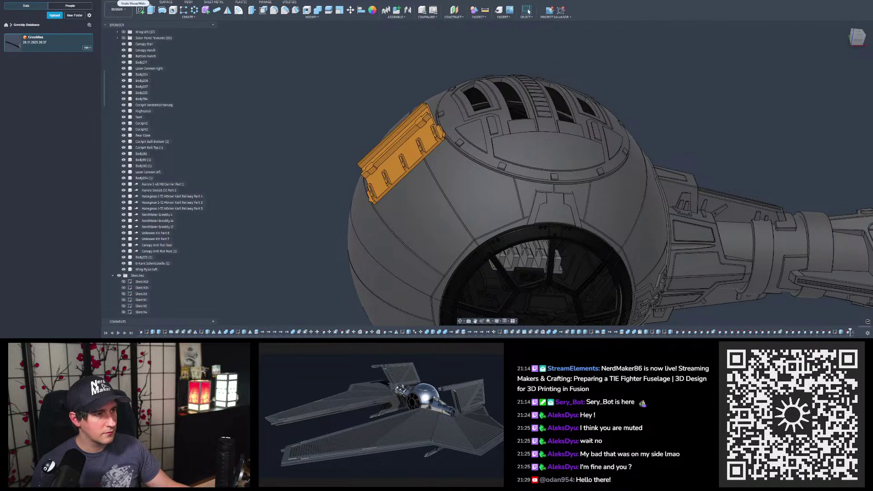
pyautogui.hotkey('ctrl', 'z')
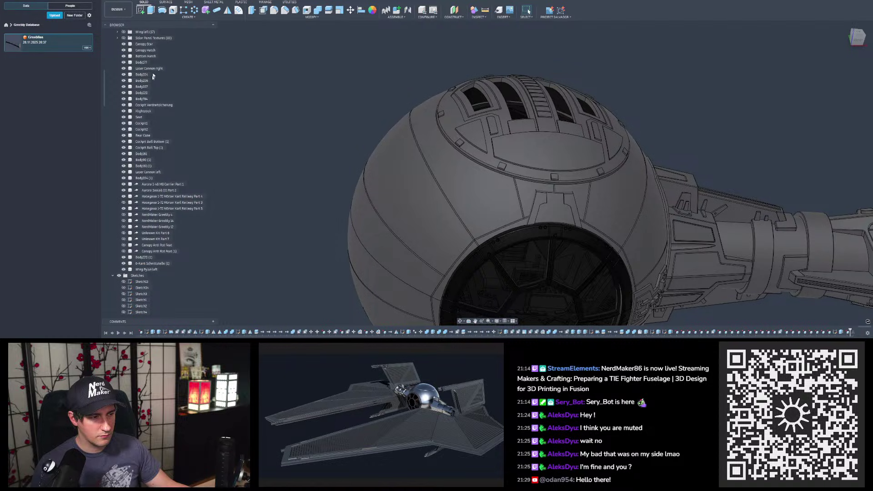
pyautogui.hotkey('ctrl', 'z')
pyautogui.hotkey('ctrl', 'y')
pyautogui.hotkey('ctrl', 'y')
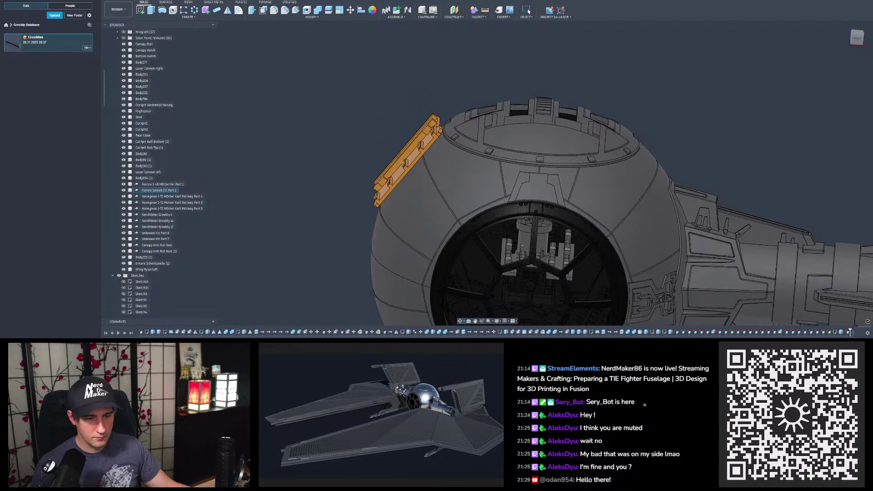
# Step: Break the derive link of the Aurora 1-48 M8 Carrier Part 1 body in the rolled-back design
pyautogui.rightClick(147, 185)
pyautogui.click(153, 214)
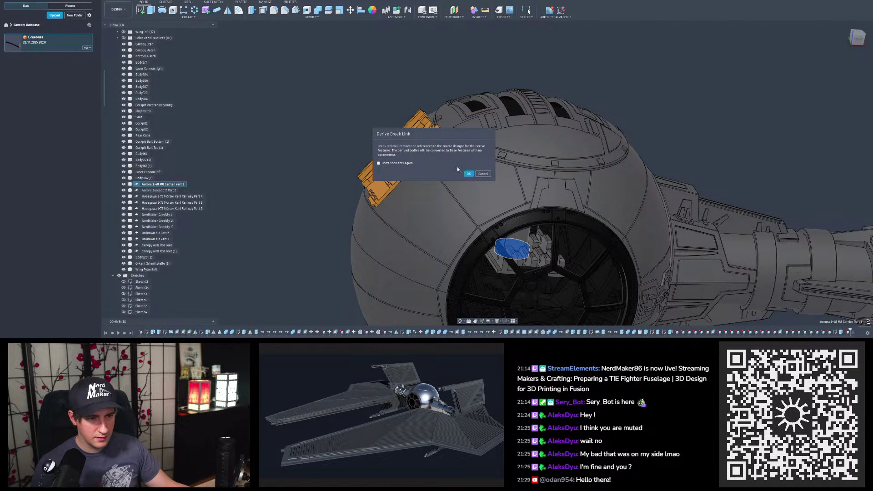
pyautogui.click(469, 174)
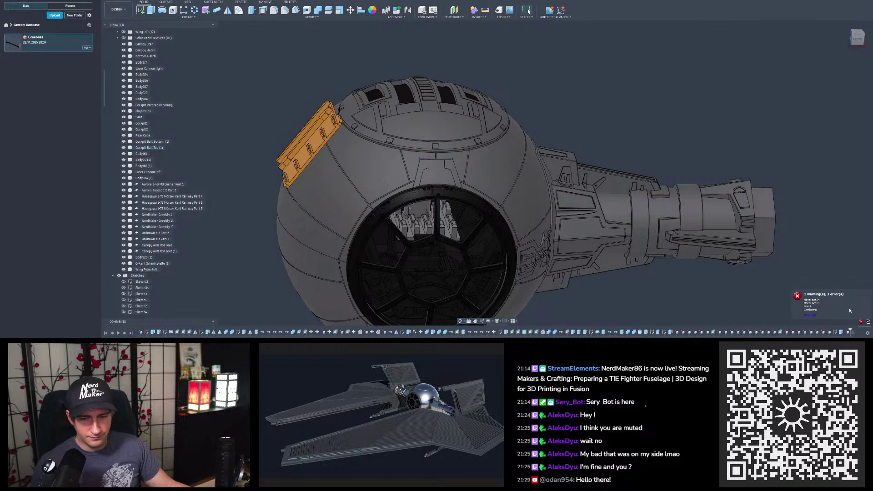
# Step: Open the error details and examine the lost Move Face reference highlighted on the wing pylon from several angles
pyautogui.click(819, 309)
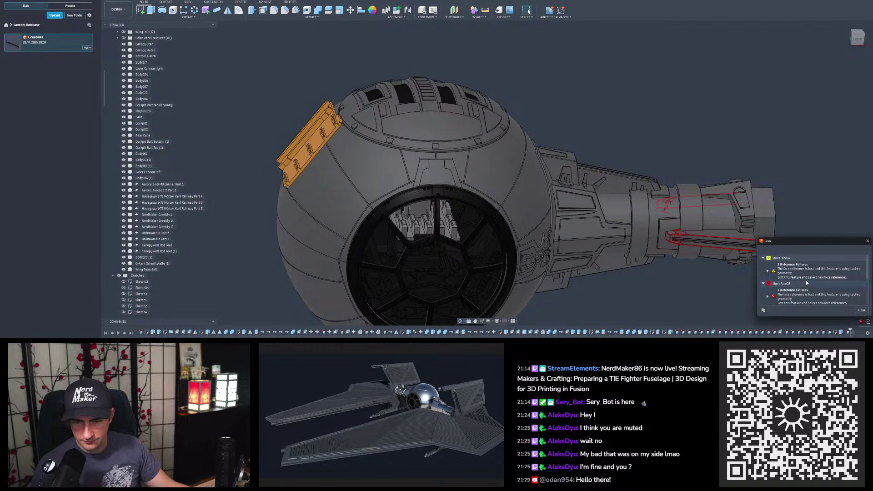
pyautogui.scroll(2, 797, 274)
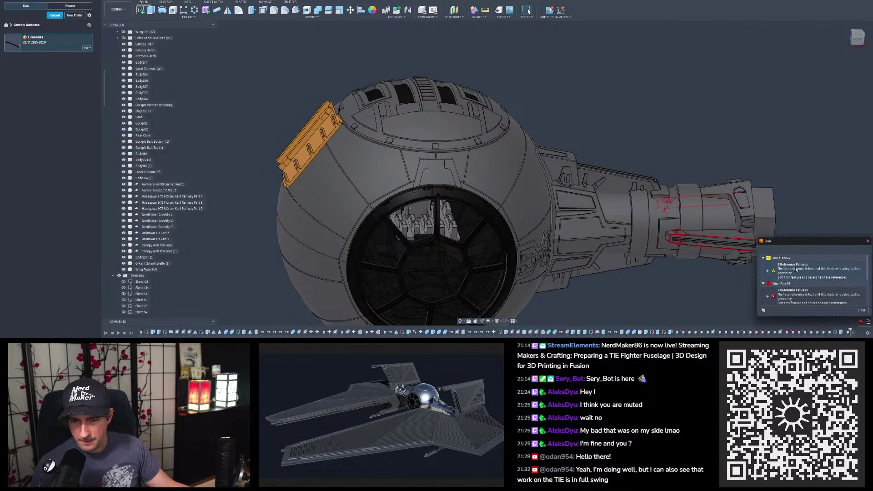
pyautogui.keyDown('shift'); pyautogui.moveTo(700, 182); pyautogui.dragTo(687, 268, button='middle'); pyautogui.keyUp('shift')
pyautogui.scroll(5, 685, 160)
pyautogui.scroll(2, 679, 164)
pyautogui.keyDown('shift'); pyautogui.moveTo(680, 164); pyautogui.dragTo(668, 143, button='middle'); pyautogui.keyUp('shift')
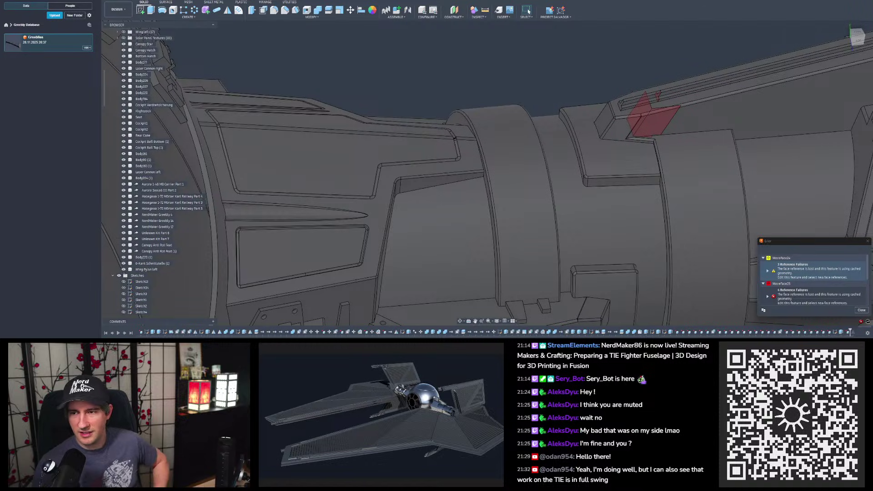
pyautogui.scroll(-6, 609, 82)
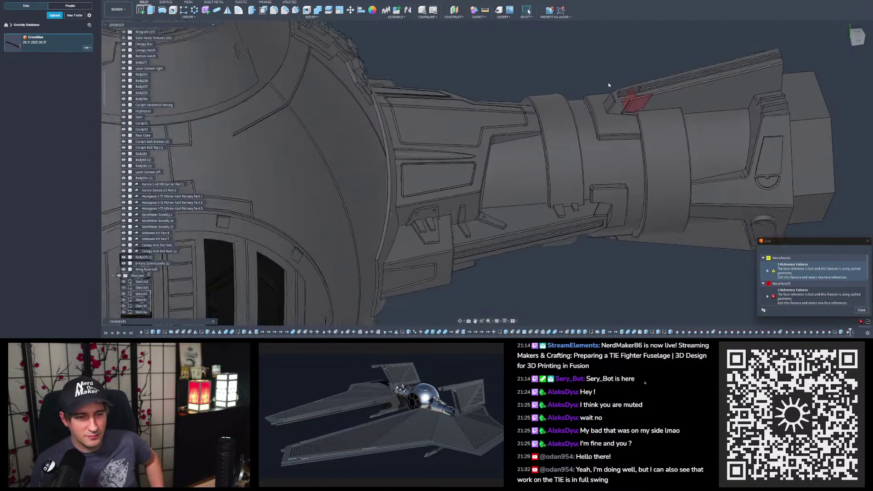
pyautogui.keyDown('shift'); pyautogui.moveTo(575, 160); pyautogui.dragTo(624, 187, button='middle'); pyautogui.keyUp('shift')
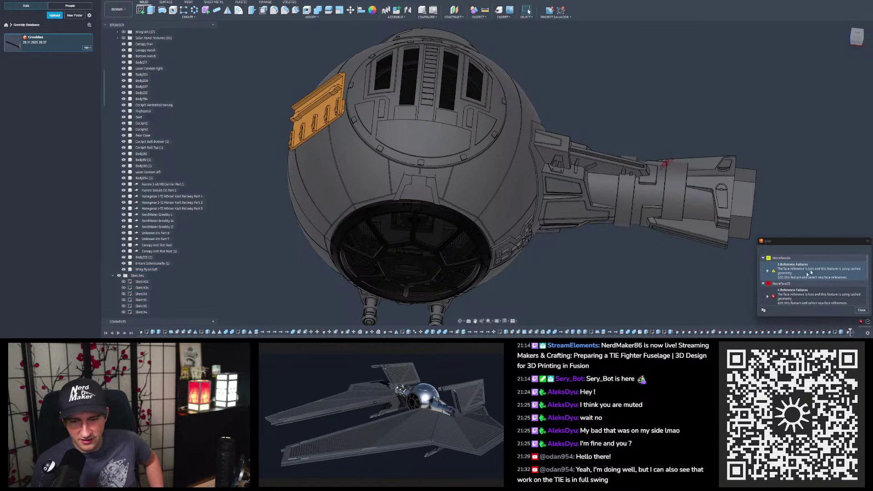
pyautogui.moveTo(704, 163)
pyautogui.keyDown('shift'); pyautogui.mouseDown(button='middle')
pyautogui.moveTo(697, 206)
pyautogui.moveTo(690, 159)
pyautogui.moveTo(653, 113)
pyautogui.mouseUp(button='middle'); pyautogui.keyUp('shift')
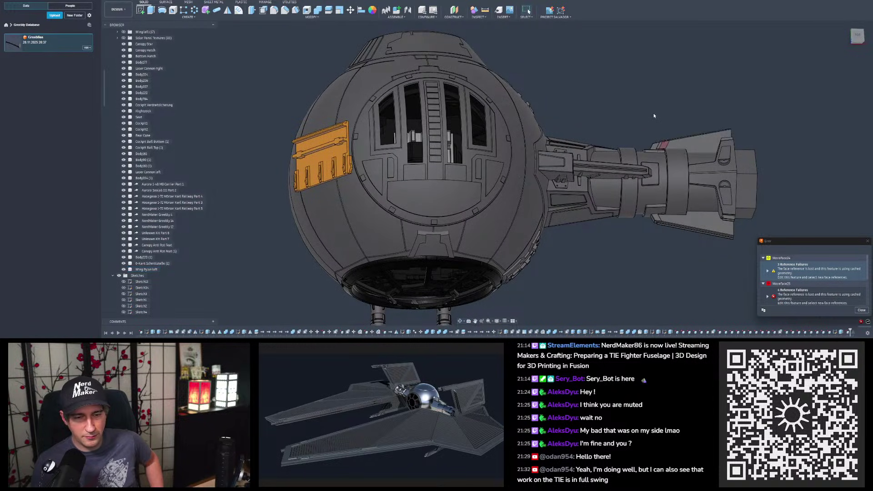
# Step: Inspect the greeblie plate on the cockpit ball and the pylon face beside the lost Move Face reference
pyautogui.click(321, 153)
pyautogui.moveTo(321, 154)
pyautogui.keyDown('shift'); pyautogui.mouseDown(button='middle')
pyautogui.moveTo(324, 175)
pyautogui.moveTo(333, 107)
pyautogui.mouseUp(button='middle'); pyautogui.keyUp('shift')
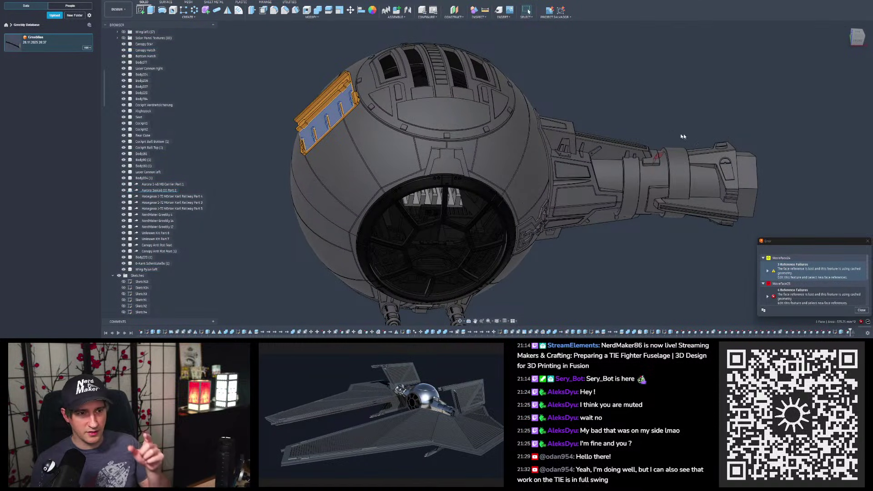
pyautogui.scroll(2, 312, 83)
pyautogui.moveTo(312, 82)
pyautogui.keyDown('shift'); pyautogui.mouseDown(button='middle')
pyautogui.moveTo(337, 97)
pyautogui.moveTo(319, 118)
pyautogui.mouseUp(button='middle'); pyautogui.keyUp('shift')
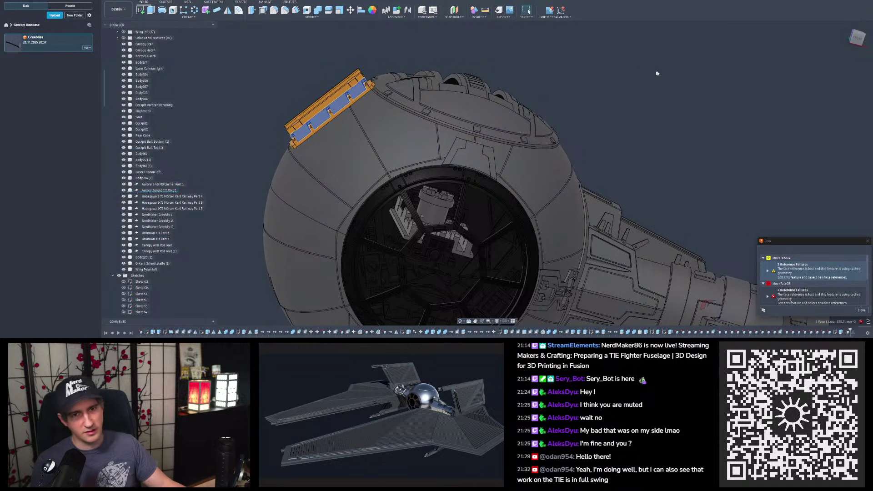
pyautogui.keyDown('shift'); pyautogui.moveTo(585, 81); pyautogui.dragTo(619, 134, button='middle'); pyautogui.keyUp('shift')
pyautogui.moveTo(784, 288)
pyautogui.keyDown('shift'); pyautogui.mouseDown(button='middle')
pyautogui.moveTo(749, 170)
pyautogui.moveTo(715, 158)
pyautogui.mouseUp(button='middle'); pyautogui.keyUp('shift')
pyautogui.click(716, 163)
pyautogui.scroll(3, 709, 157)
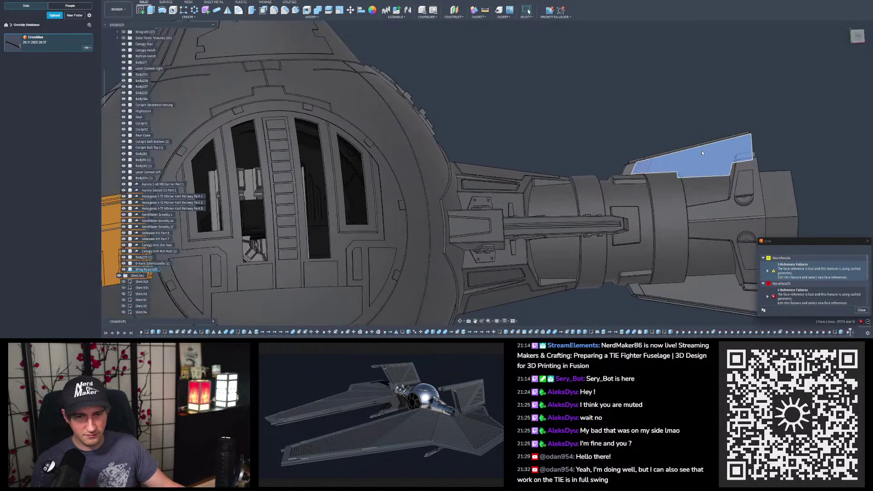
pyautogui.moveTo(676, 116)
pyautogui.keyDown('shift'); pyautogui.mouseDown(button='middle')
pyautogui.moveTo(661, 259)
pyautogui.moveTo(676, 102)
pyautogui.moveTo(682, 132)
pyautogui.moveTo(682, 115)
pyautogui.mouseUp(button='middle'); pyautogui.keyUp('shift')
pyautogui.scroll(-5, 633, 142)
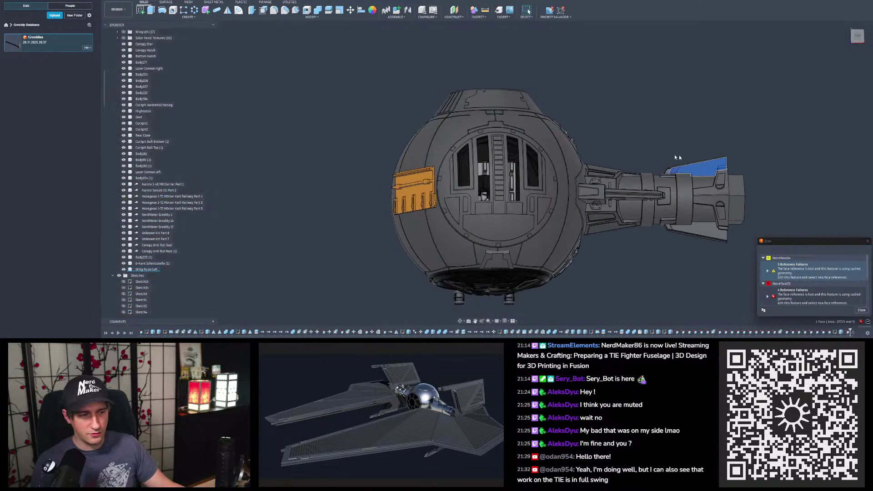
pyautogui.moveTo(502, 189)
pyautogui.keyDown('shift'); pyautogui.mouseDown(button='middle')
pyautogui.moveTo(500, 137)
pyautogui.moveTo(517, 146)
pyautogui.moveTo(501, 145)
pyautogui.moveTo(496, 119)
pyautogui.moveTo(492, 140)
pyautogui.mouseUp(button='middle'); pyautogui.keyUp('shift')
pyautogui.scroll(-3, 440, 117)
pyautogui.scroll(5, 484, 148)
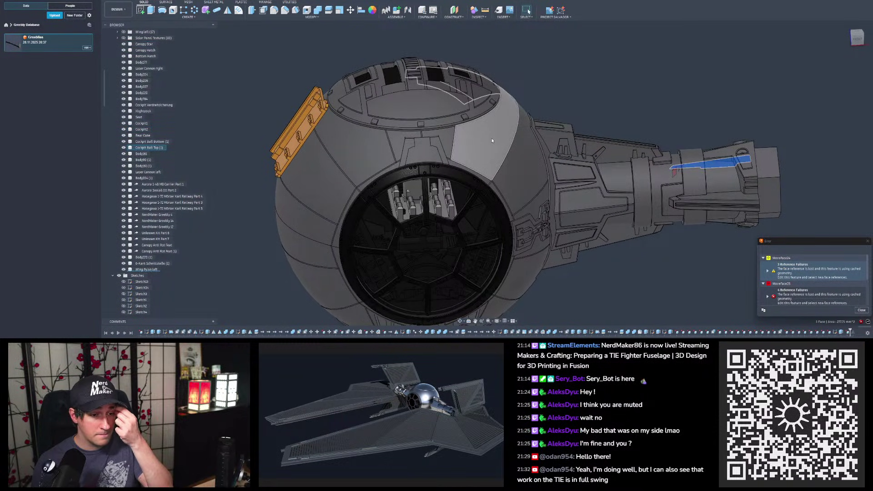
pyautogui.moveTo(498, 129)
pyautogui.keyDown('shift'); pyautogui.mouseDown(button='middle')
pyautogui.moveTo(502, 148)
pyautogui.moveTo(501, 119)
pyautogui.mouseUp(button='middle'); pyautogui.keyUp('shift')
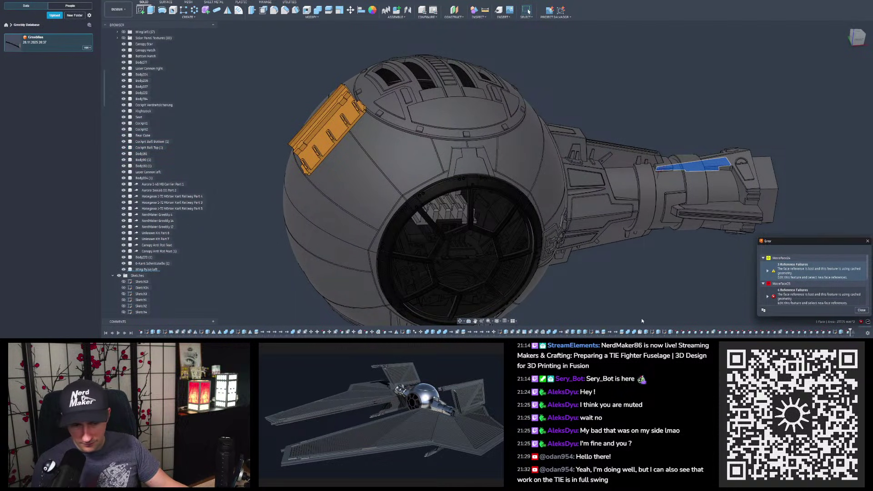
# Step: Locate the failed Move Face feature from the error list in the timeline and examine the affected corner of the wing pylon
pyautogui.click(783, 258)
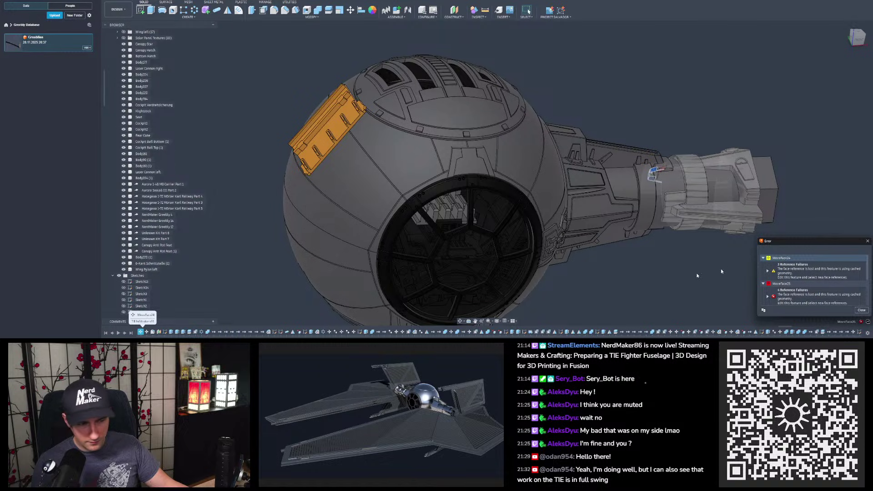
pyautogui.click(265, 320)
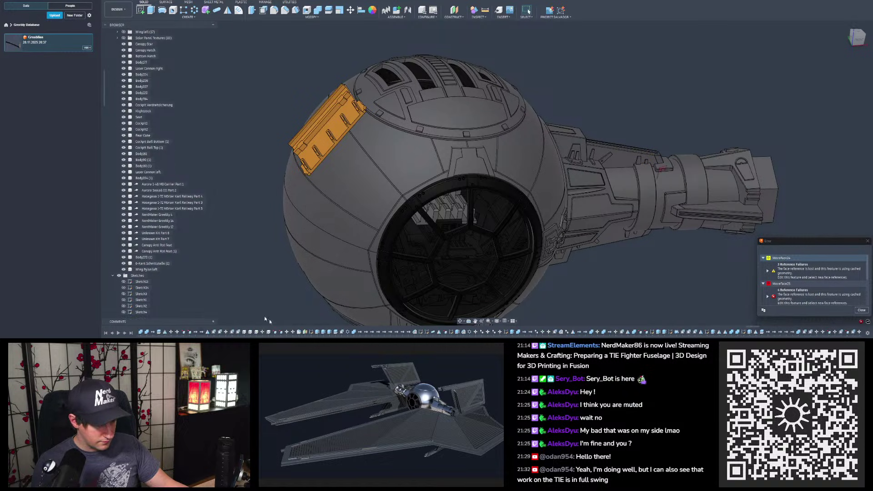
pyautogui.click(286, 332)
pyautogui.doubleClick(286, 332)
pyautogui.keyDown('shift'); pyautogui.moveTo(536, 238); pyautogui.dragTo(547, 280, button='middle'); pyautogui.keyUp('shift')
pyautogui.scroll(10, 672, 125)
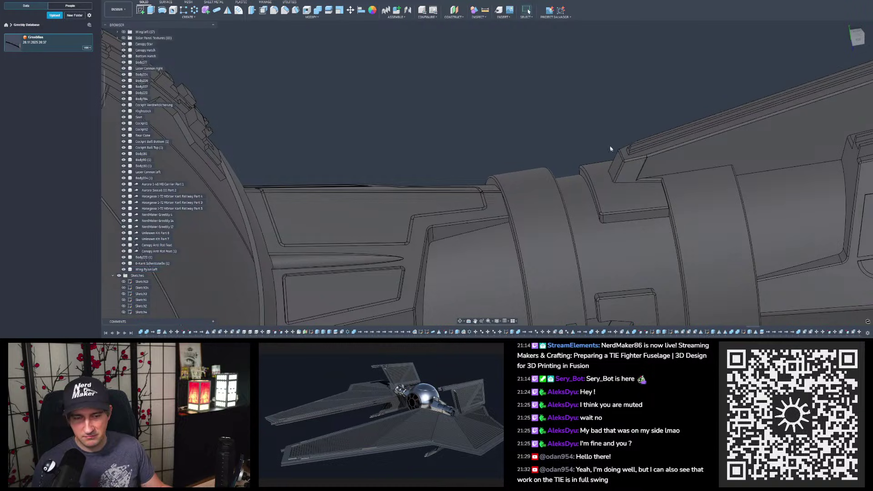
pyautogui.scroll(-8, 591, 139)
pyautogui.keyDown('shift'); pyautogui.moveTo(574, 135); pyautogui.dragTo(543, 127, button='middle'); pyautogui.keyUp('shift')
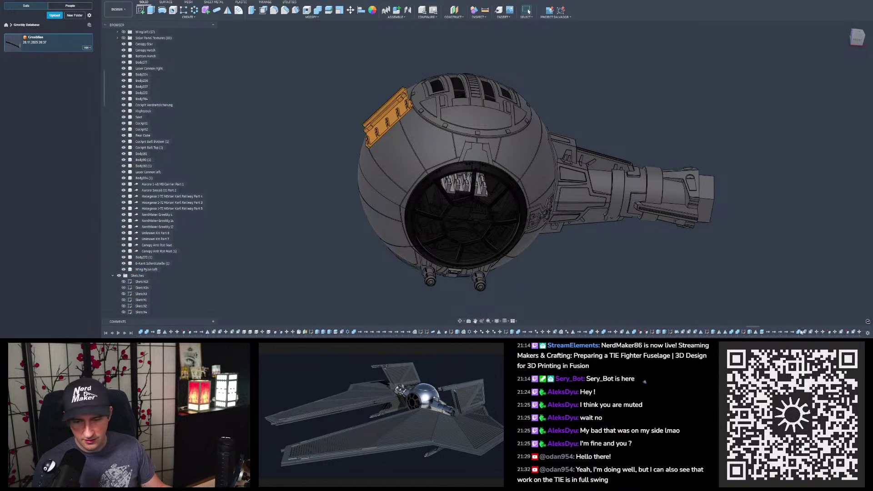
# Step: Return to the end of the timeline and identify which derived bodies belong to the greeblie plate and the cockpit interior
pyautogui.moveTo(751, 328); pyautogui.dragTo(869, 328)
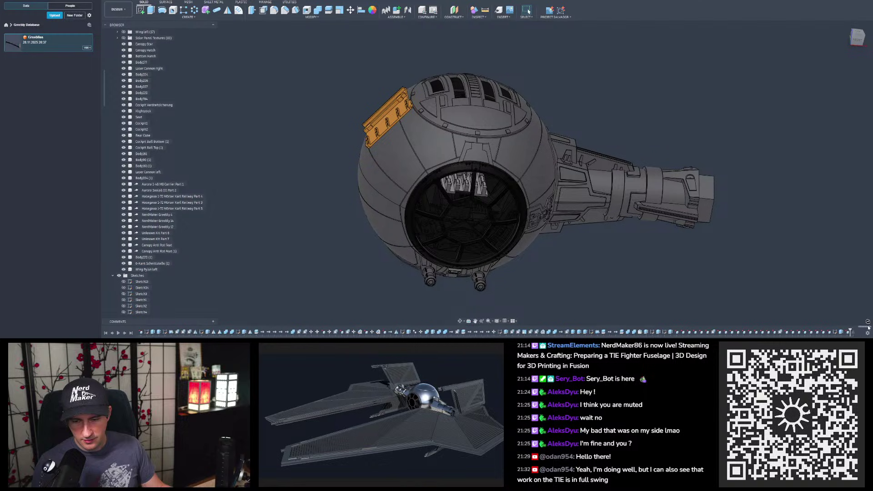
pyautogui.scroll(3, 480, 120)
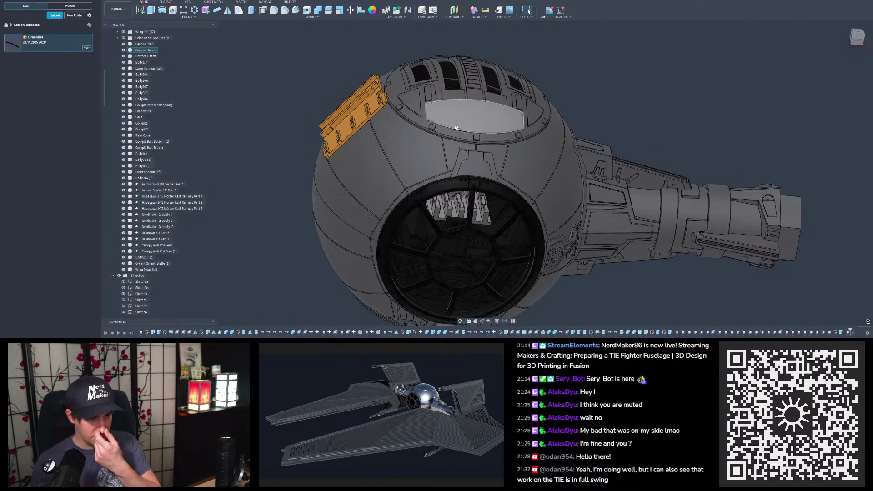
pyautogui.click(358, 119)
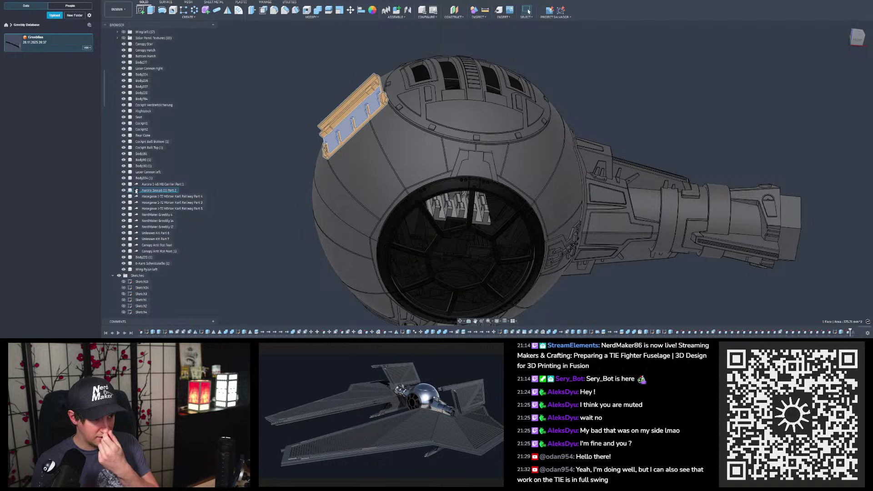
pyautogui.press('Escape')
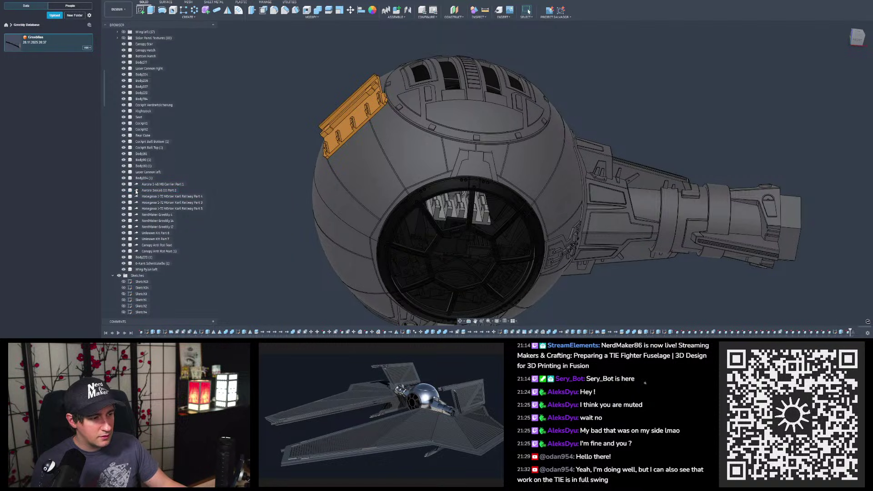
pyautogui.rightClick(142, 180)
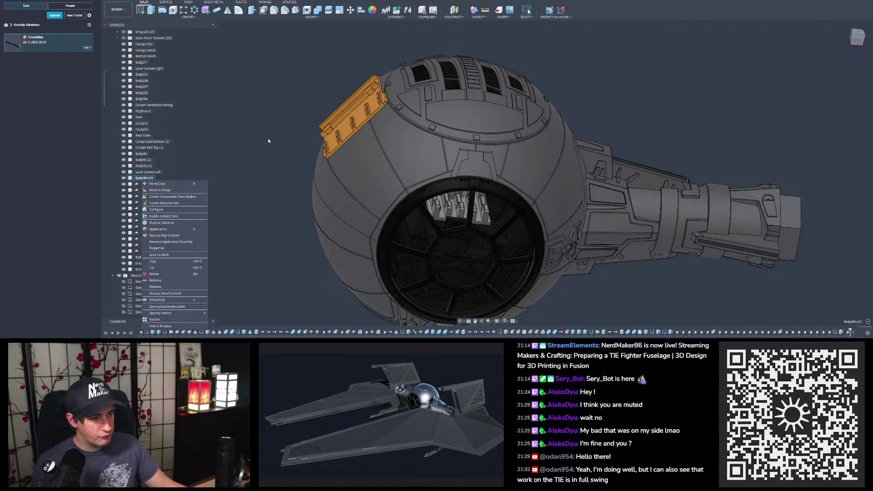
pyautogui.click(268, 138)
pyautogui.click(156, 184)
pyautogui.click(147, 222)
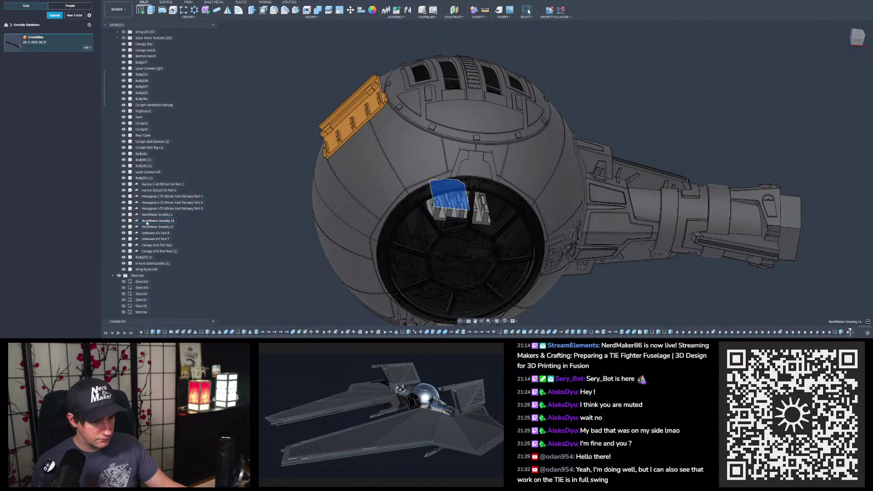
# Step: Break the derive link of the NerdMaker Greebly 14 body
pyautogui.click(136, 222)
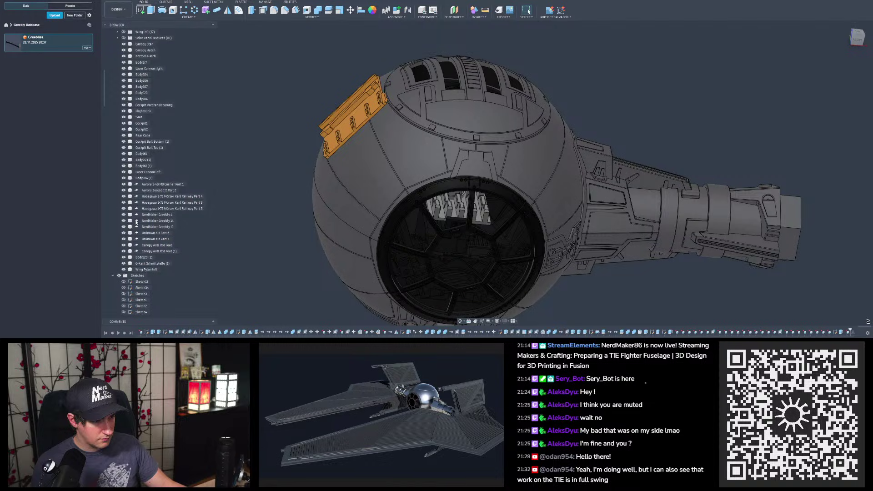
pyautogui.click(144, 221)
pyautogui.rightClick(145, 222)
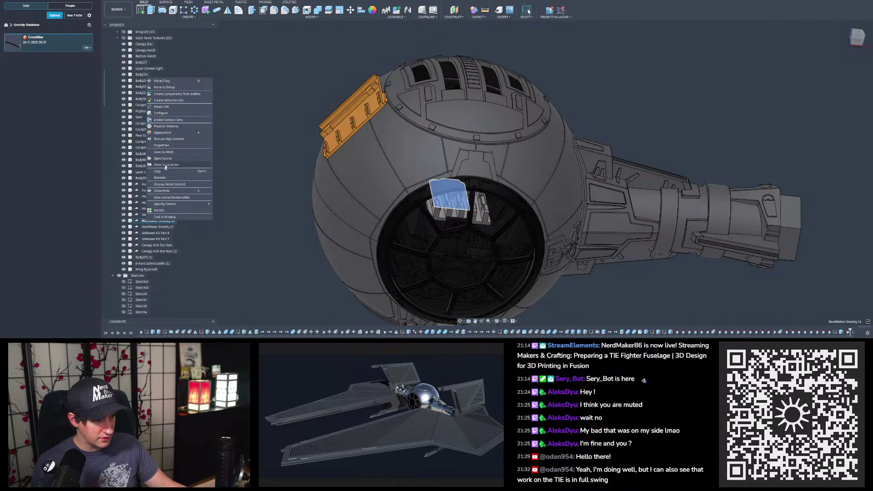
pyautogui.click(162, 107)
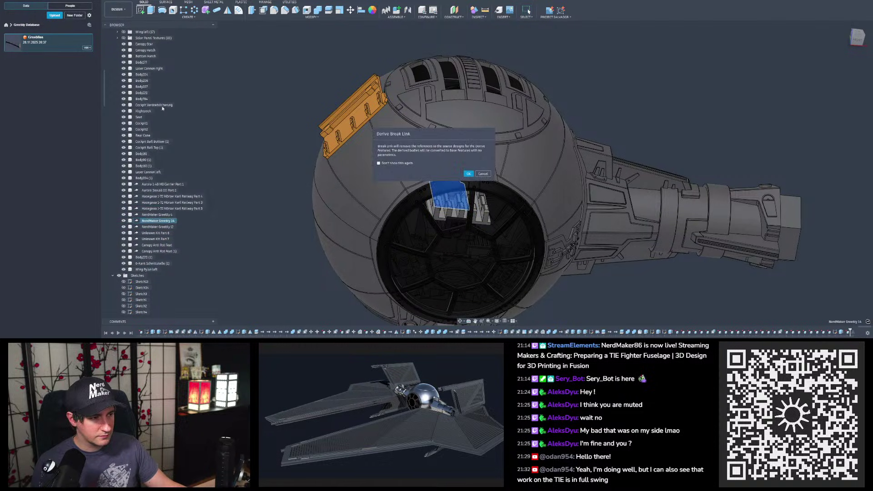
pyautogui.click(468, 174)
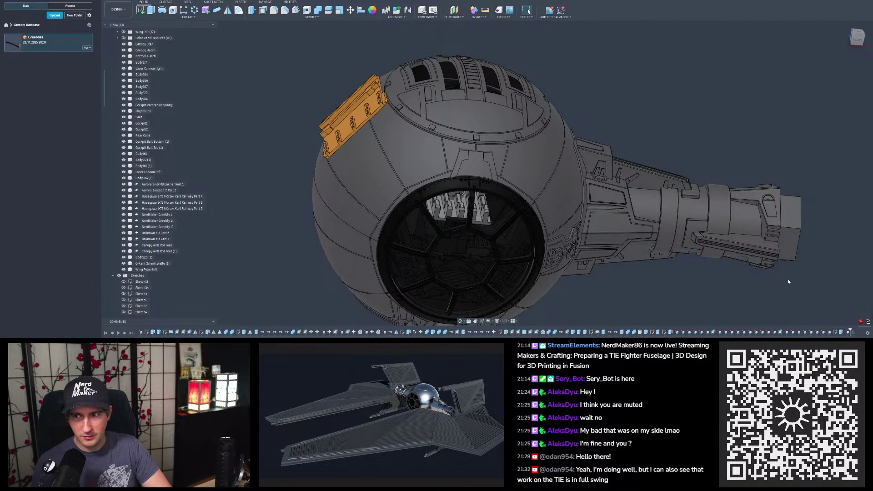
# Step: Undo the recent operations through the undo history, including the broken derive link and the greeblie plate's appearance changes
pyautogui.keyDown('shift'); pyautogui.moveTo(753, 265); pyautogui.dragTo(735, 259, button='middle'); pyautogui.keyUp('shift')
pyautogui.scroll(-3, 614, 182)
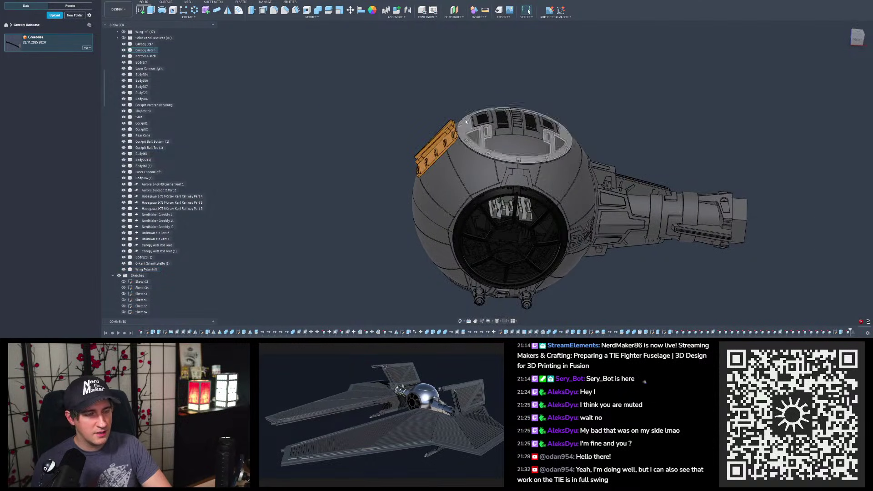
pyautogui.scroll(2, 471, 109)
pyautogui.click(130, 1)
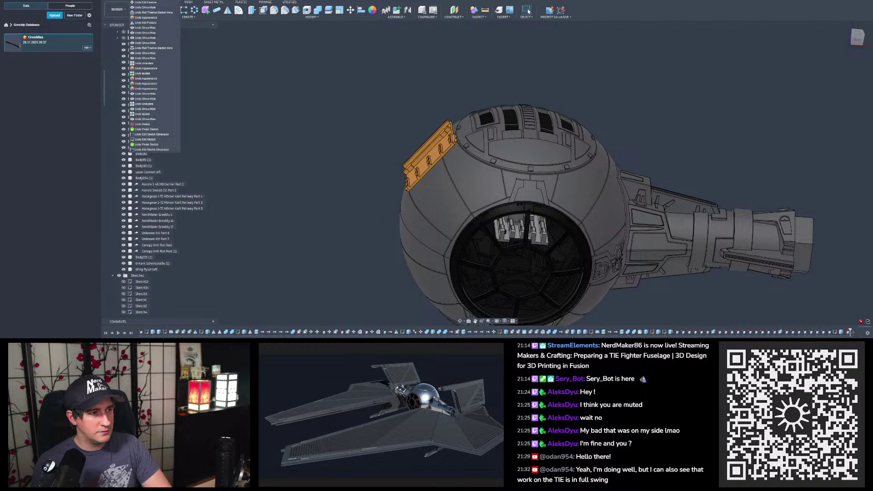
pyautogui.click(135, 1)
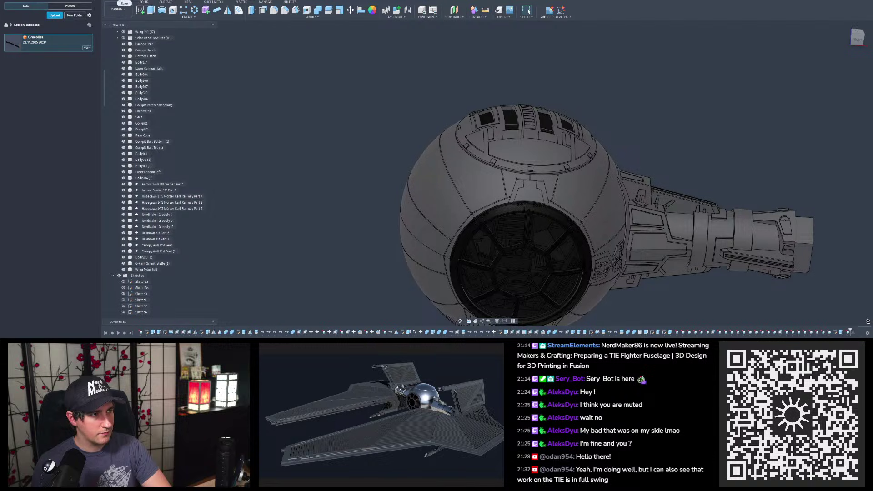
pyautogui.click(847, 333)
pyautogui.click(767, 304)
pyautogui.scroll(-2, 511, 157)
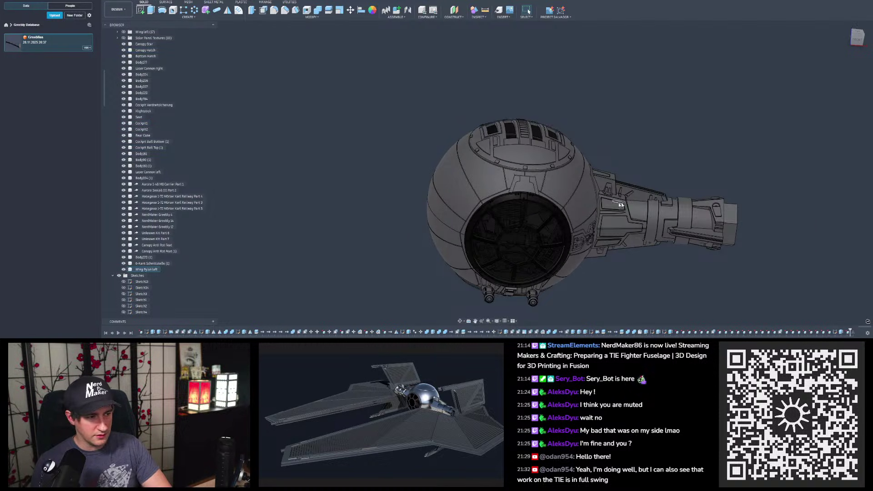
pyautogui.scroll(2, 628, 200)
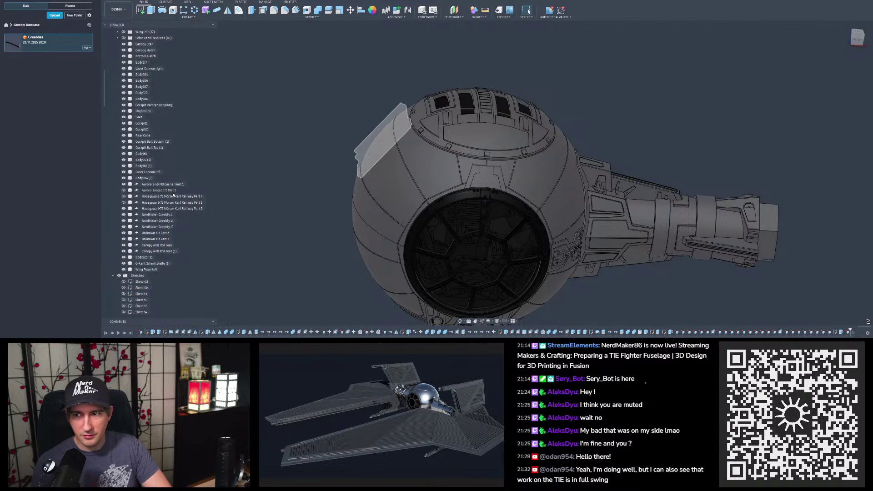
# Step: Inspect the cockpit window and the interior behind it on the restored cockpit ball from several angles
pyautogui.click(518, 212)
pyautogui.scroll(2, 518, 212)
pyautogui.keyDown('shift'); pyautogui.moveTo(519, 212); pyautogui.dragTo(509, 195, button='middle'); pyautogui.keyUp('shift')
pyautogui.keyDown('shift'); pyautogui.moveTo(450, 194); pyautogui.dragTo(465, 169, button='middle'); pyautogui.keyUp('shift')
pyautogui.click(674, 105)
pyautogui.scroll(-2, 487, 114)
pyautogui.scroll(3, 473, 168)
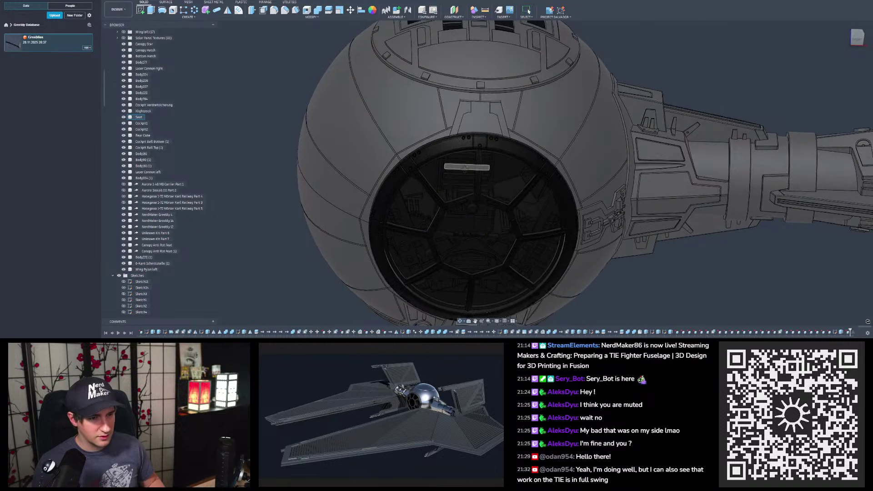
pyautogui.scroll(-2, 464, 171)
pyautogui.scroll(1, 476, 145)
pyautogui.moveTo(478, 137)
pyautogui.keyDown('shift'); pyautogui.mouseDown(button='middle')
pyautogui.moveTo(477, 232)
pyautogui.moveTo(475, 125)
pyautogui.mouseUp(button='middle'); pyautogui.keyUp('shift')
pyautogui.scroll(-2, 508, 159)
pyautogui.scroll(3, 516, 184)
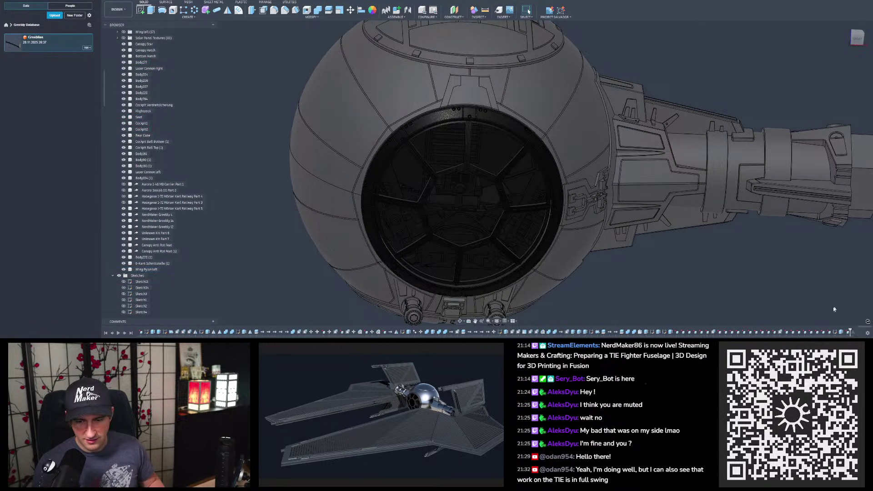
# Step: Examine which timeline Derive features the Aurora, Hasegawa, NerdMaker Greebly and Unknown Kit bodies come from
pyautogui.click(144, 184)
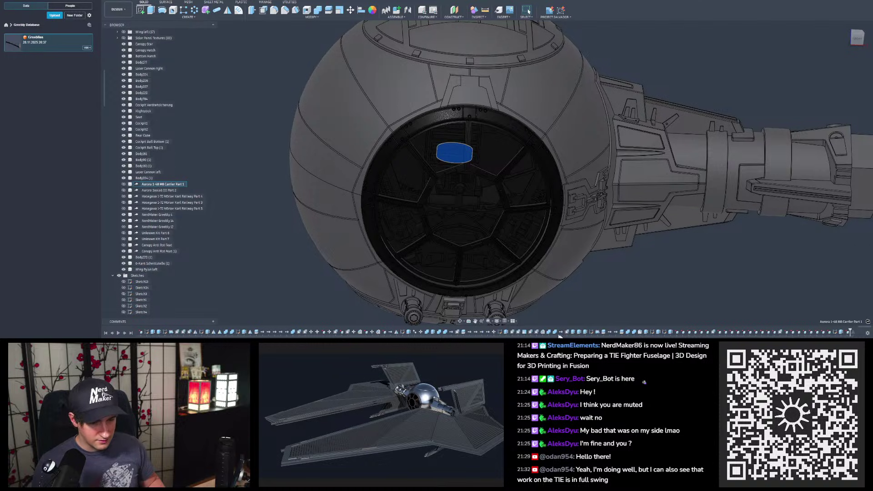
pyautogui.scroll(8, 718, 334)
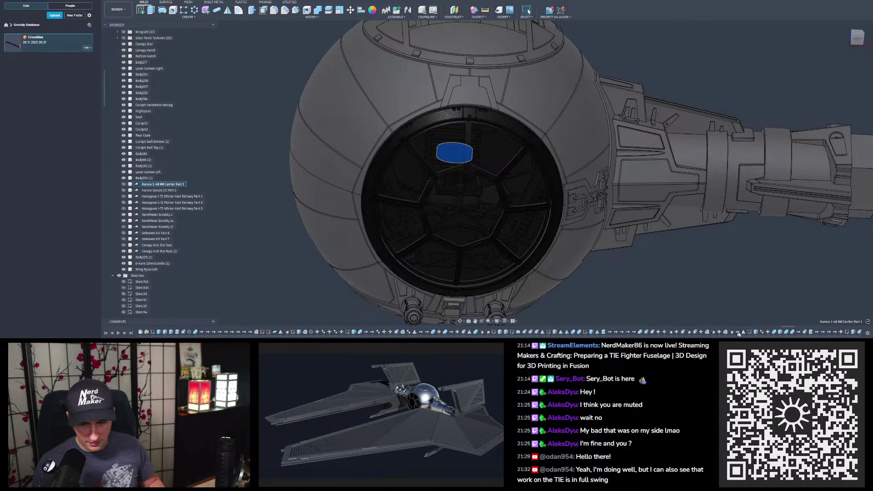
pyautogui.click(762, 332)
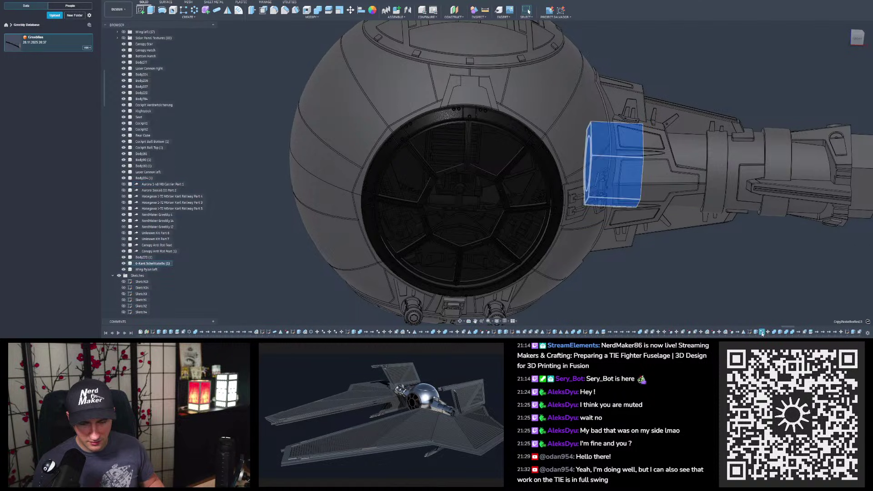
pyautogui.click(152, 196)
pyautogui.scroll(6, 544, 335)
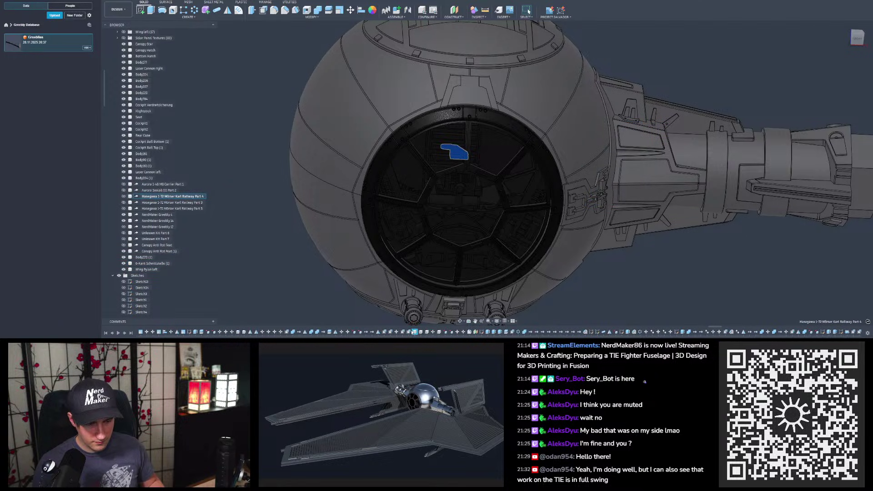
pyautogui.click(426, 332)
pyautogui.click(415, 332)
pyautogui.click(146, 190)
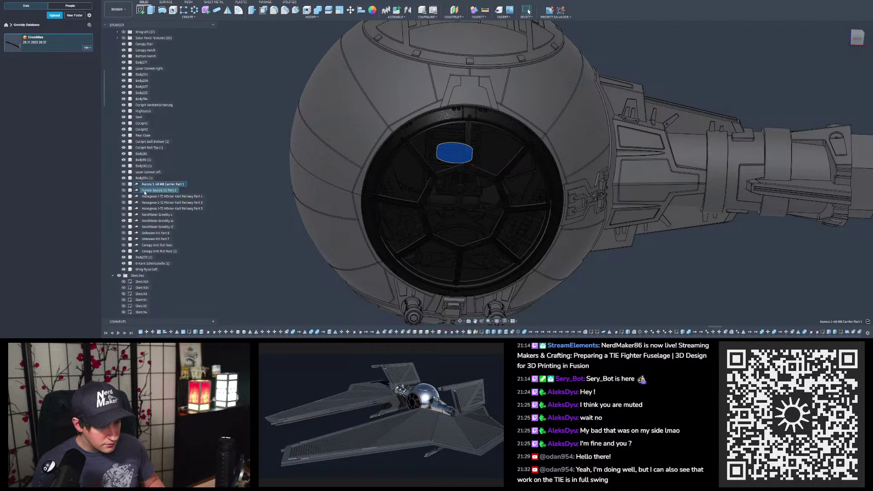
pyautogui.click(145, 202)
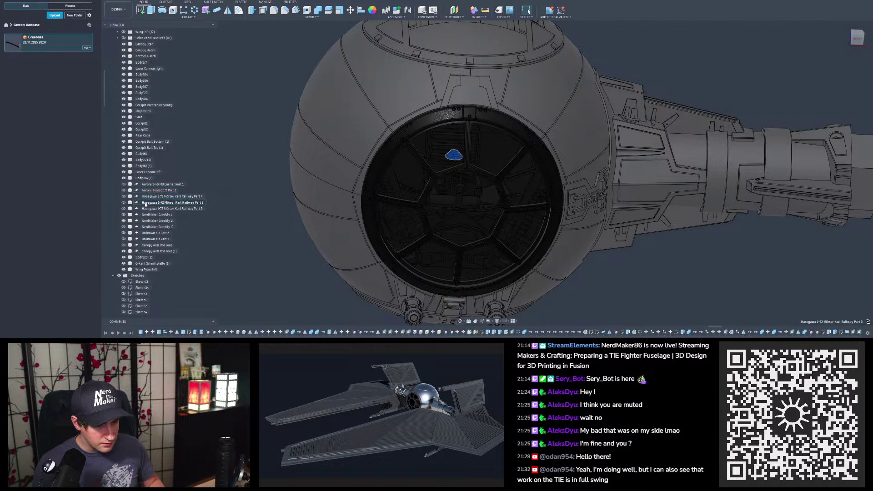
pyautogui.click(148, 209)
pyautogui.click(149, 215)
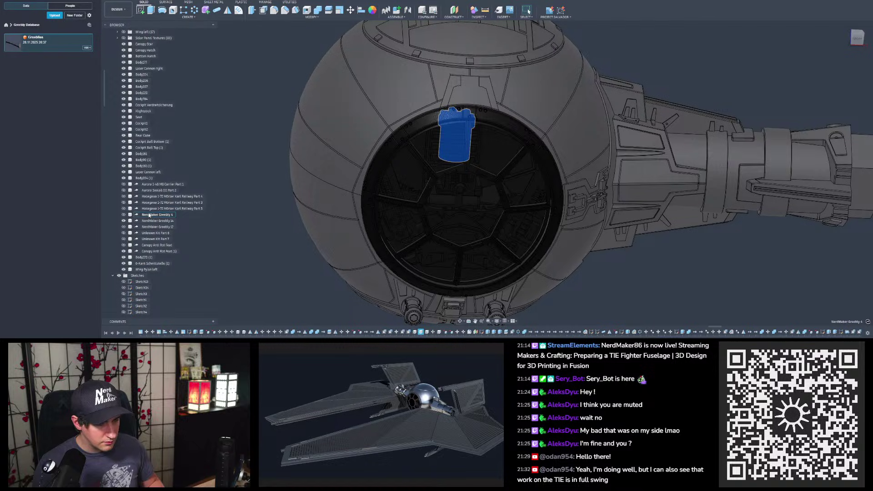
pyautogui.click(150, 221)
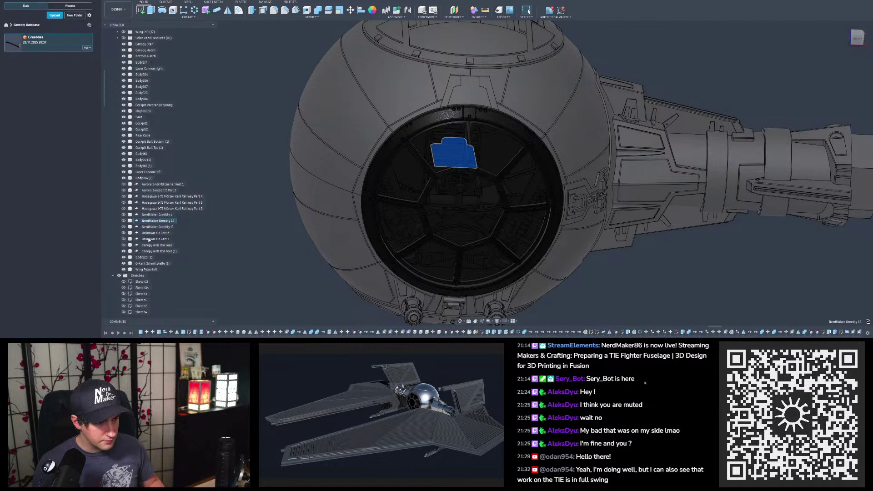
pyautogui.click(150, 239)
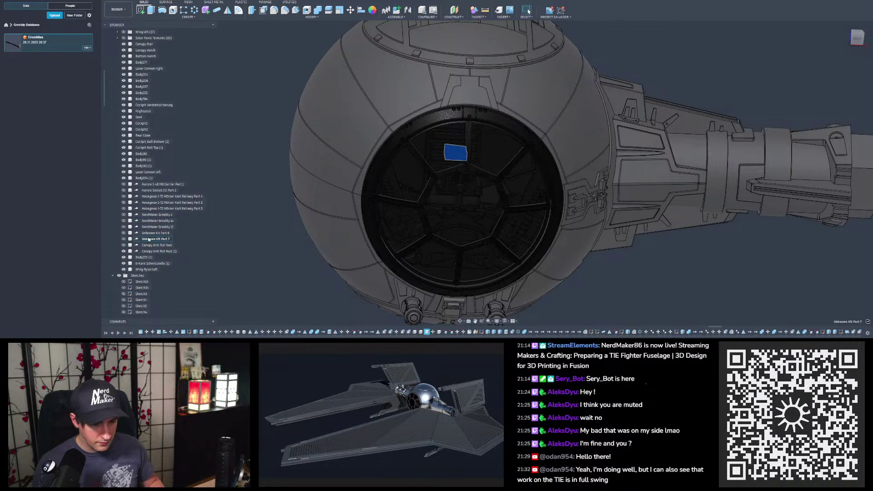
# Step: Permanently delete the three adjacent Greeblies Derive features from the timeline, along with the features that reference them
pyautogui.click(307, 307)
pyautogui.click(414, 333)
pyautogui.keyDown('ctrl'); pyautogui.click(420, 333); pyautogui.keyUp('ctrl')
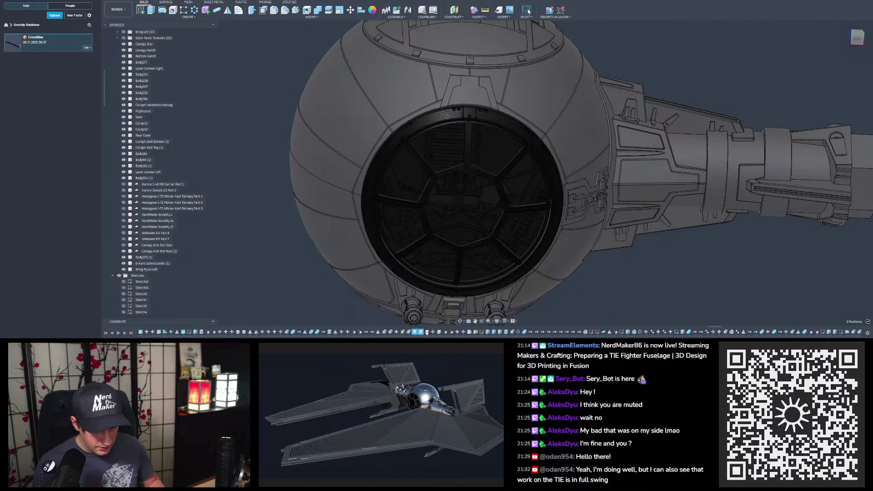
pyautogui.rightClick(426, 331)
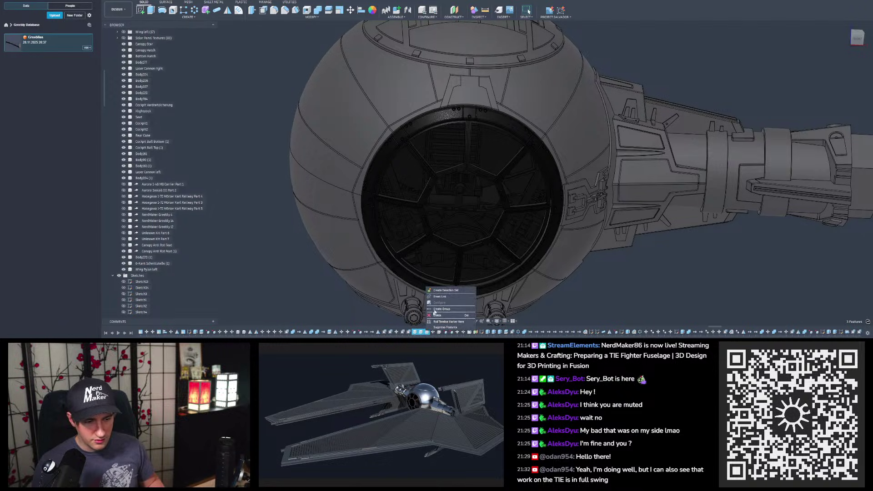
pyautogui.click(437, 315)
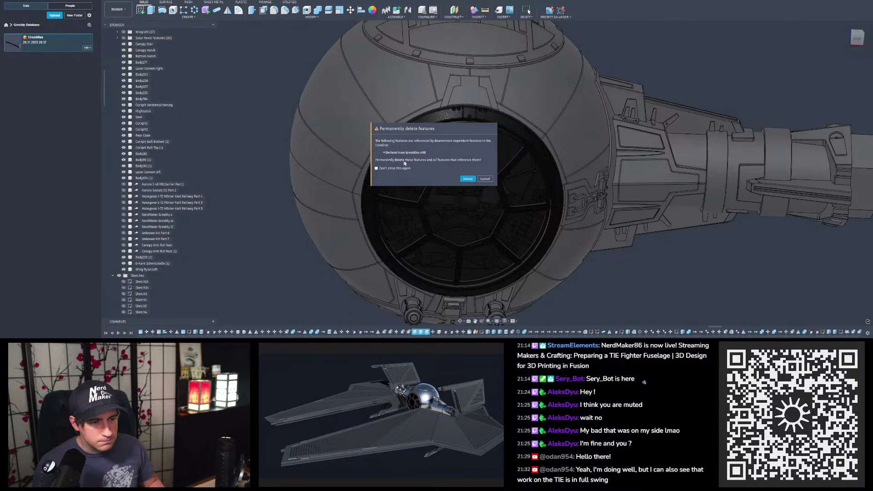
pyautogui.click(468, 179)
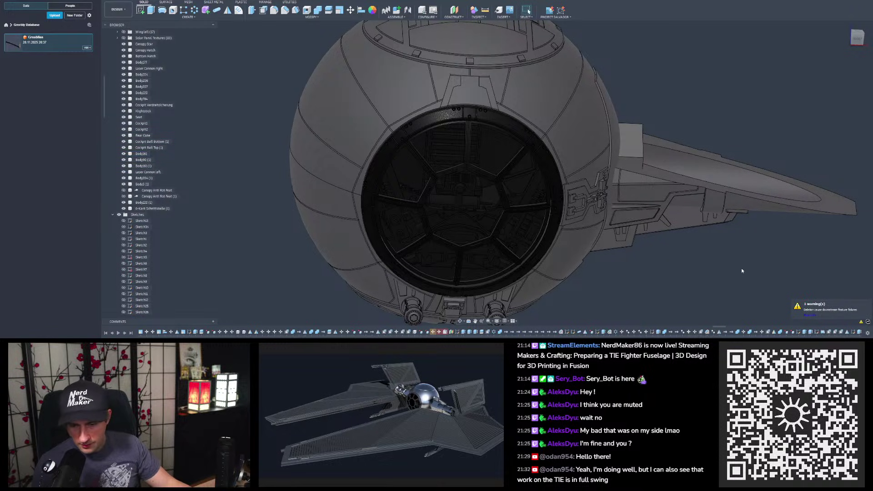
# Step: Open the deletion warning's details and examine the highlighted geometry of the affected features around the wing pylon
pyautogui.click(825, 310)
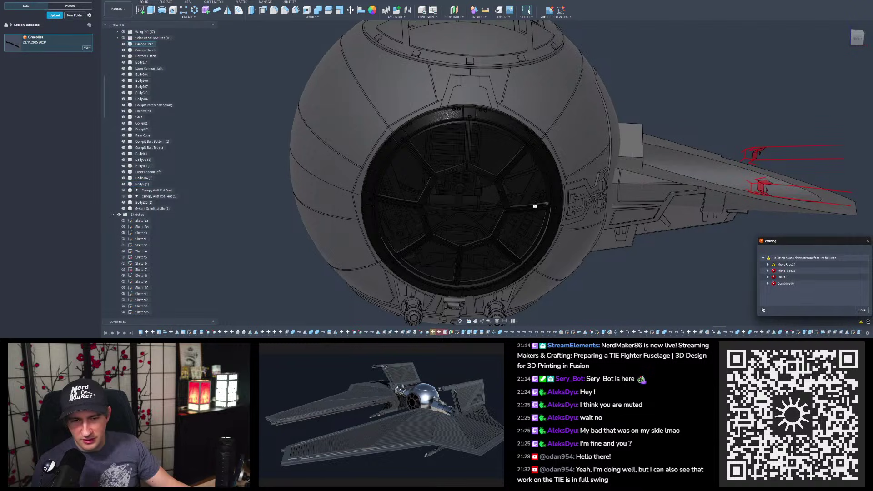
pyautogui.scroll(-3, 554, 205)
pyautogui.scroll(3, 546, 205)
pyautogui.moveTo(541, 205)
pyautogui.keyDown('shift'); pyautogui.mouseDown(button='middle')
pyautogui.moveTo(601, 194)
pyautogui.moveTo(441, 154)
pyautogui.moveTo(652, 190)
pyautogui.mouseUp(button='middle'); pyautogui.keyUp('shift')
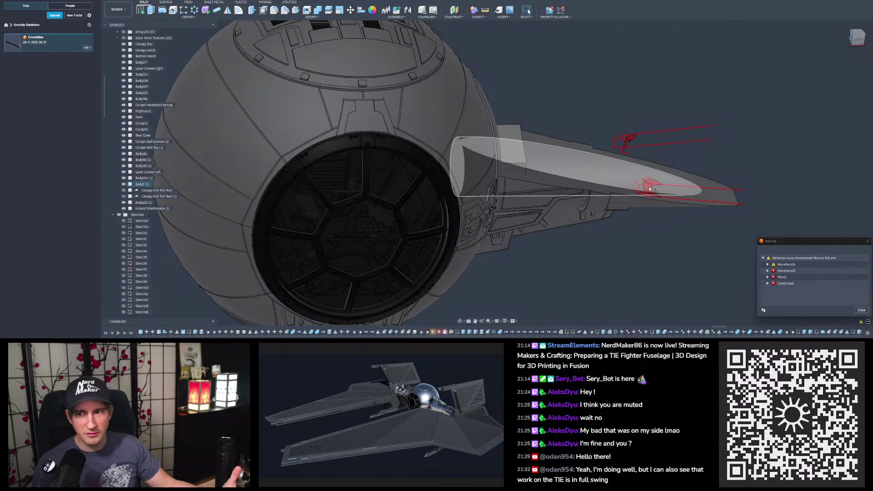
pyautogui.keyDown('shift'); pyautogui.moveTo(649, 189); pyautogui.dragTo(681, 145, button='middle'); pyautogui.keyUp('shift')
pyautogui.keyDown('shift'); pyautogui.moveTo(489, 229); pyautogui.dragTo(489, 203, button='middle'); pyautogui.keyUp('shift')
pyautogui.moveTo(632, 246)
pyautogui.keyDown('shift'); pyautogui.mouseDown(button='middle')
pyautogui.moveTo(627, 141)
pyautogui.moveTo(630, 182)
pyautogui.mouseUp(button='middle'); pyautogui.keyUp('shift')
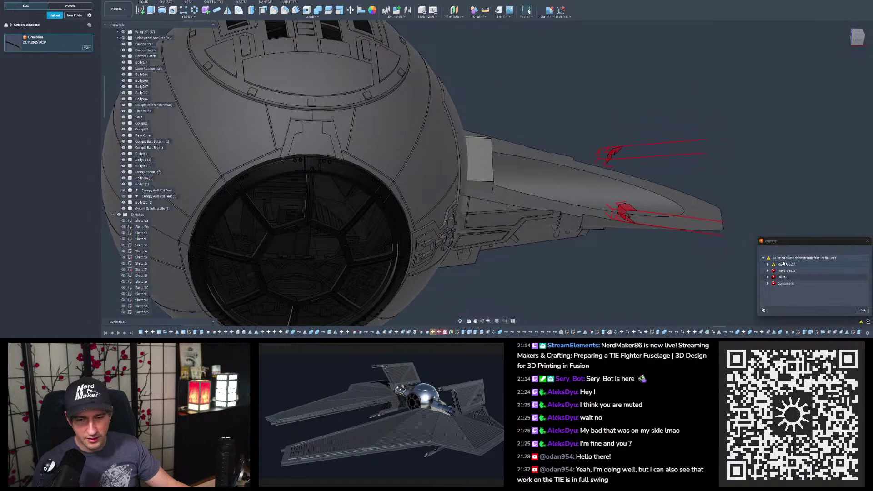
# Step: Open the first flagged MoveFace feature for editing, inspect its selection around the cockpit ball and wing pylon, and cancel the edit
pyautogui.click(784, 265)
pyautogui.click(443, 316)
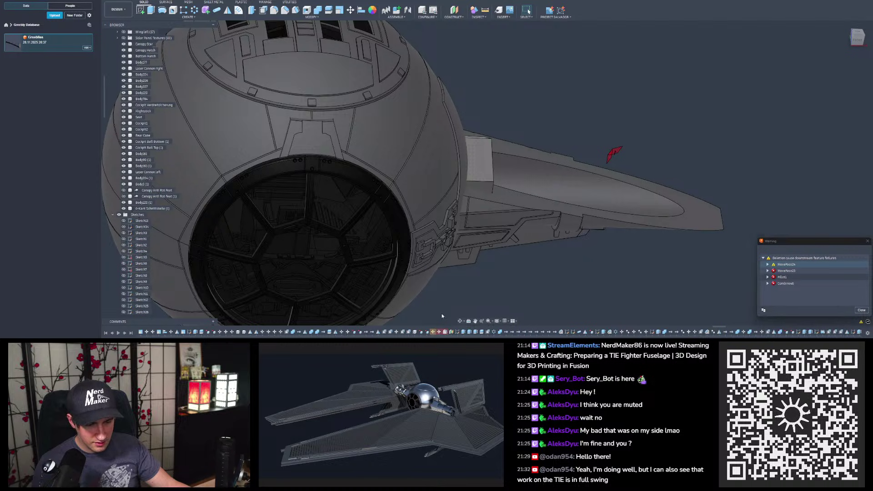
pyautogui.doubleClick(432, 333)
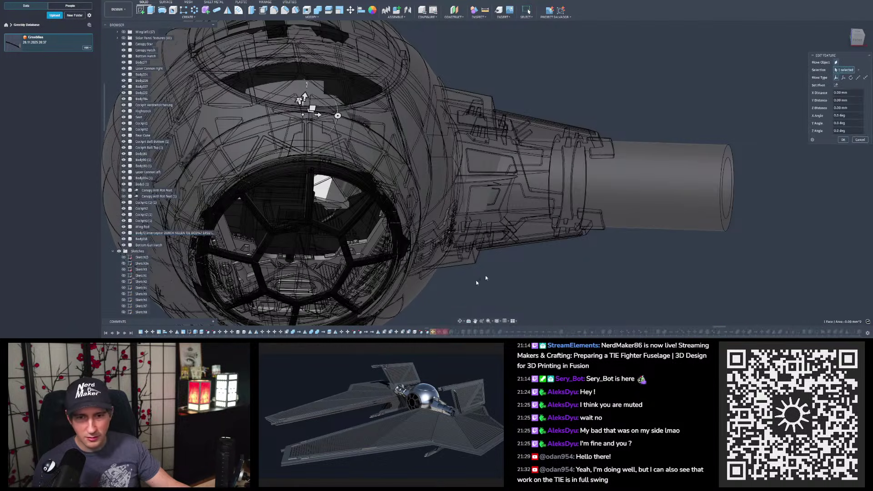
pyautogui.scroll(-3, 691, 142)
pyautogui.scroll(2, 691, 141)
pyautogui.keyDown('shift'); pyautogui.moveTo(692, 142); pyautogui.dragTo(641, 154, button='middle'); pyautogui.keyUp('shift')
pyautogui.moveTo(406, 76)
pyautogui.keyDown('shift'); pyautogui.mouseDown(button='middle')
pyautogui.moveTo(748, 157)
pyautogui.moveTo(469, 146)
pyautogui.moveTo(388, 133)
pyautogui.moveTo(464, 115)
pyautogui.moveTo(495, 73)
pyautogui.moveTo(498, 34)
pyautogui.moveTo(462, 86)
pyautogui.moveTo(393, 145)
pyautogui.moveTo(539, 153)
pyautogui.moveTo(623, 105)
pyautogui.moveTo(648, 38)
pyautogui.moveTo(642, 71)
pyautogui.moveTo(666, 109)
pyautogui.moveTo(623, 82)
pyautogui.moveTo(601, 87)
pyautogui.moveTo(609, 90)
pyautogui.mouseUp(button='middle'); pyautogui.keyUp('shift')
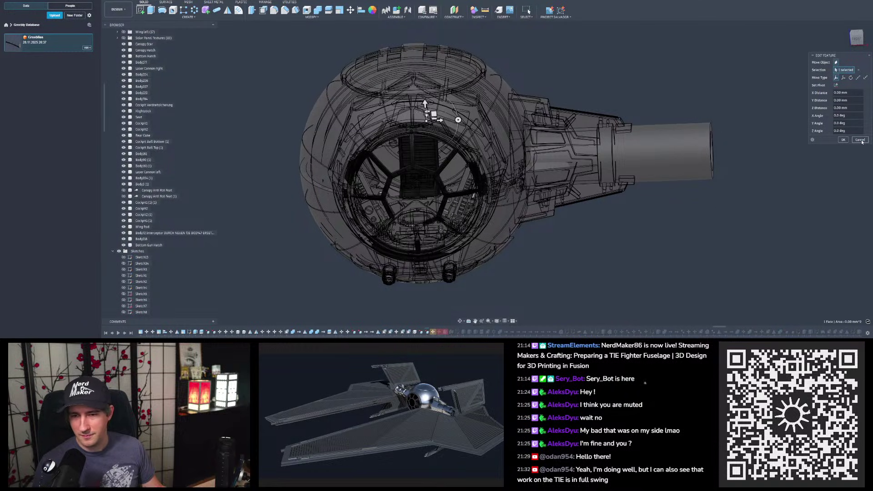
pyautogui.click(860, 140)
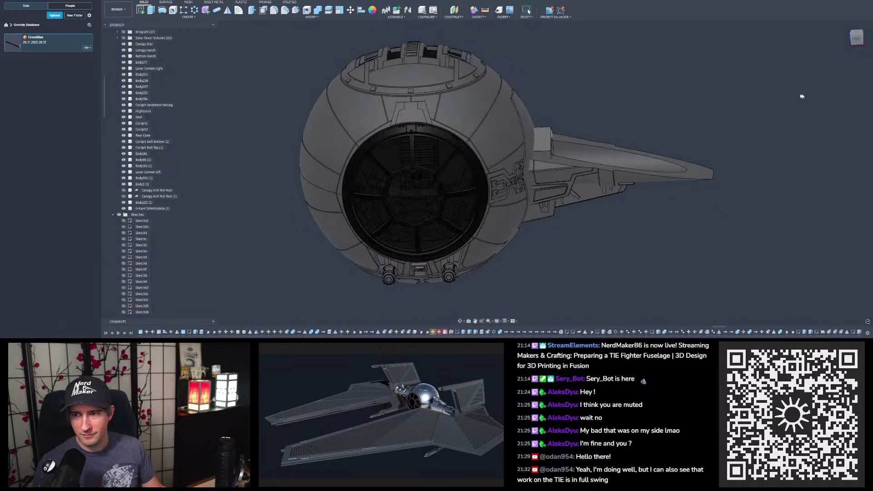
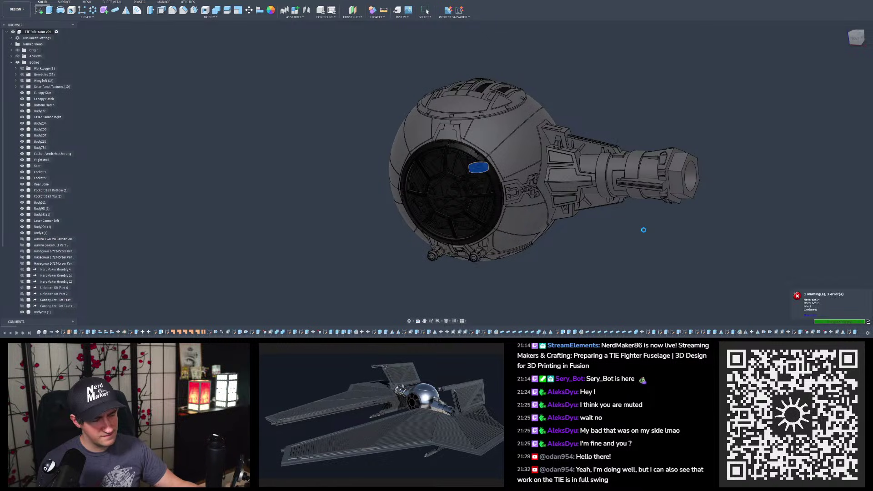
# Step: Close the TIE Infiltrator design without saving its changes
pyautogui.press('Escape')
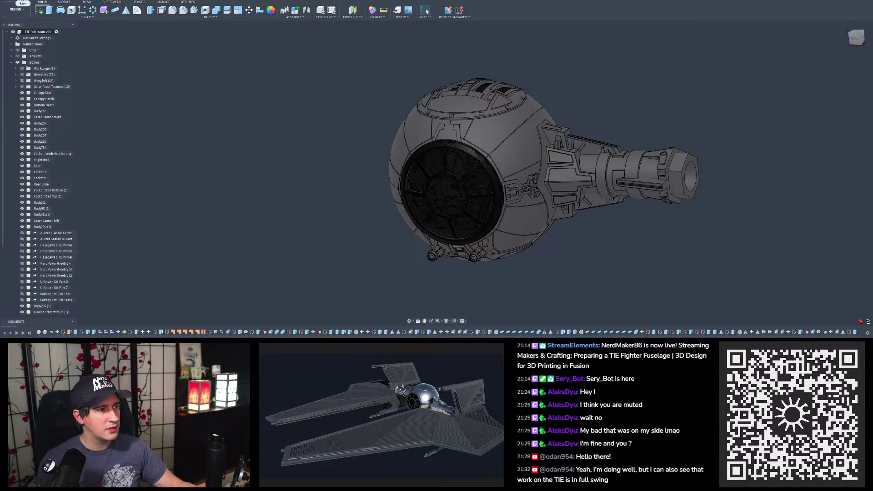
pyautogui.moveTo(302, 108)
pyautogui.keyDown('shift'); pyautogui.mouseDown(button='middle')
pyautogui.moveTo(328, 115)
pyautogui.moveTo(327, 102)
pyautogui.mouseUp(button='middle'); pyautogui.keyUp('shift')
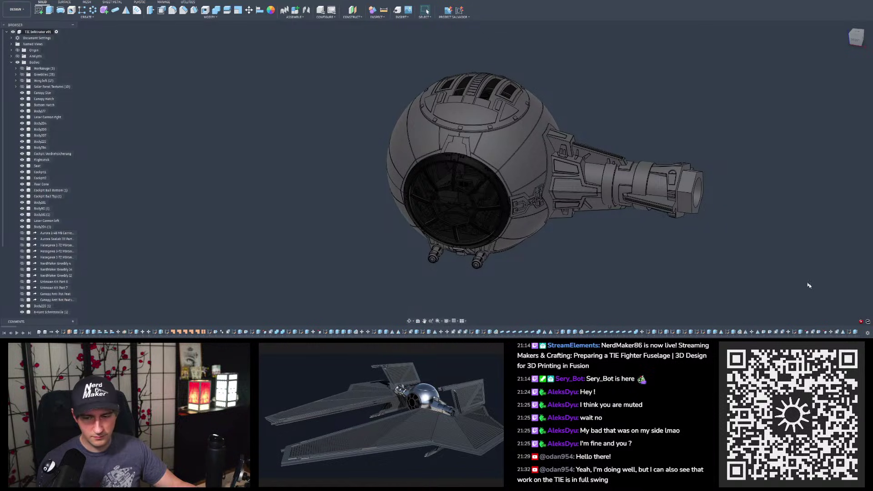
pyautogui.click(782, 4)
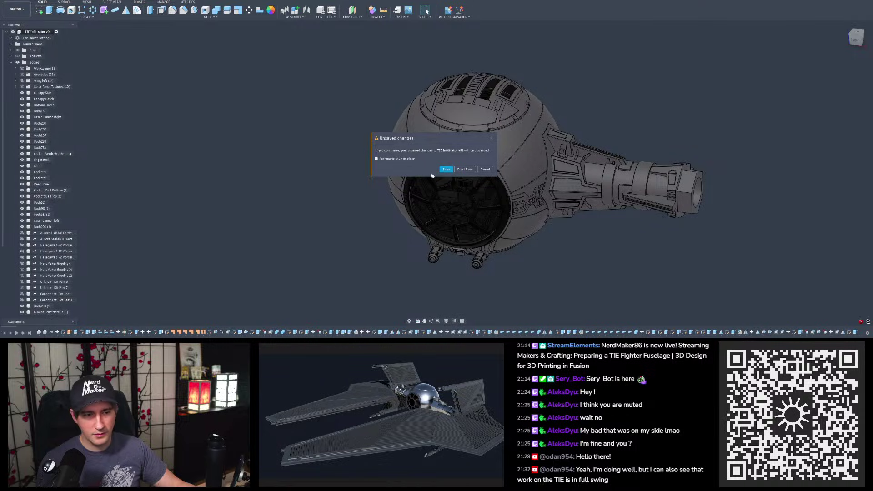
pyautogui.click(464, 169)
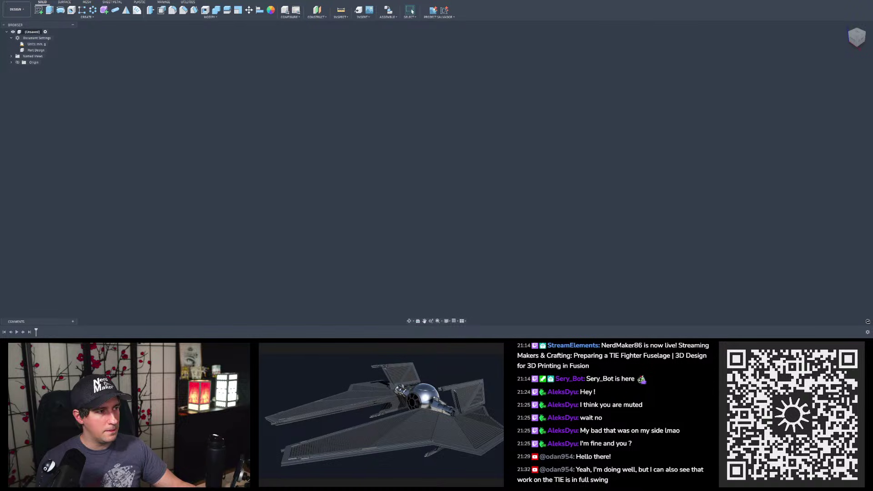
# Step: Reopen the last saved version of the TIE Infiltrator design from its project folder
pyautogui.click(6, 5)
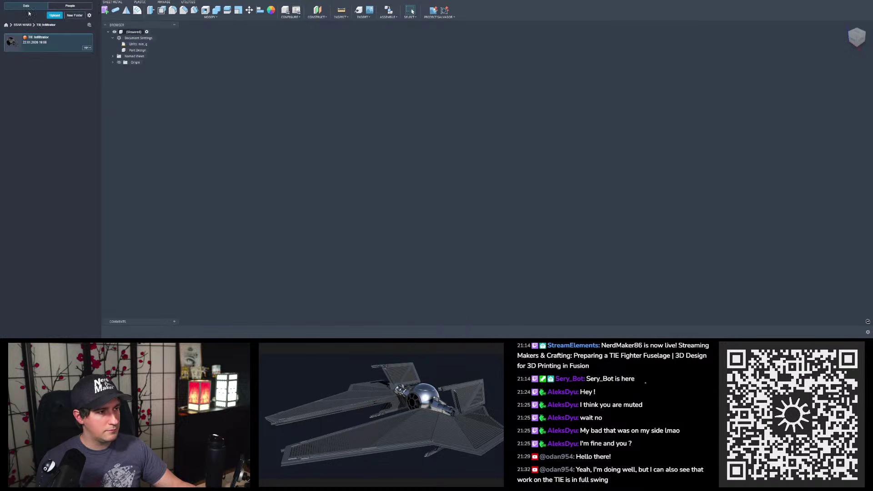
pyautogui.doubleClick(36, 41)
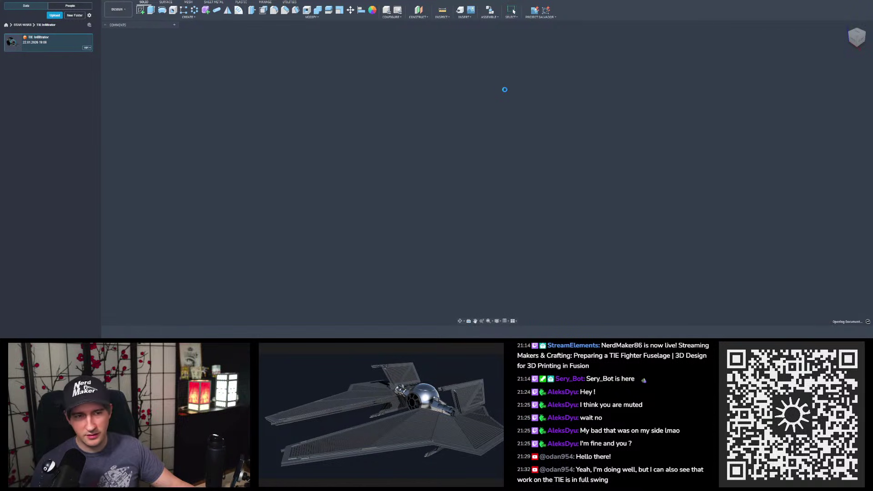
pyautogui.keyDown('shift'); pyautogui.moveTo(465, 123); pyautogui.dragTo(502, 110, button='middle'); pyautogui.keyUp('shift')
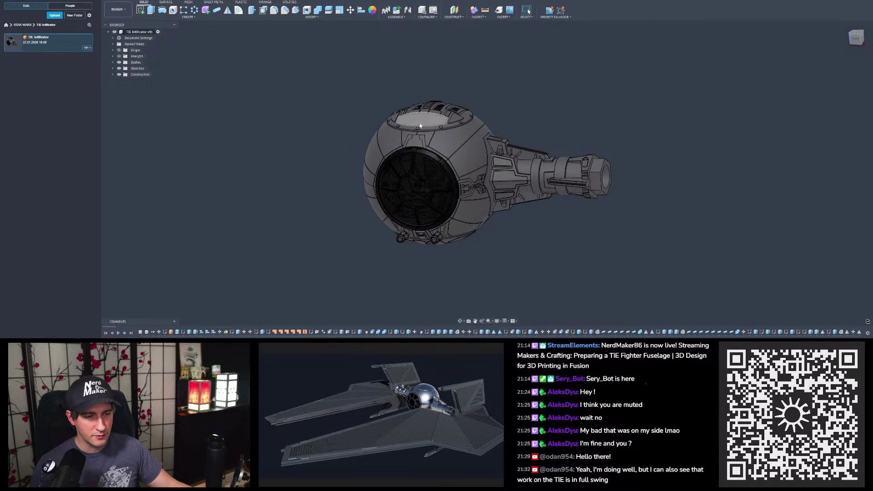
pyautogui.scroll(1, 414, 124)
pyautogui.moveTo(362, 99)
pyautogui.keyDown('shift'); pyautogui.mouseDown(button='middle')
pyautogui.moveTo(368, 104)
pyautogui.moveTo(357, 82)
pyautogui.moveTo(366, 66)
pyautogui.moveTo(364, 89)
pyautogui.mouseUp(button='middle'); pyautogui.keyUp('shift')
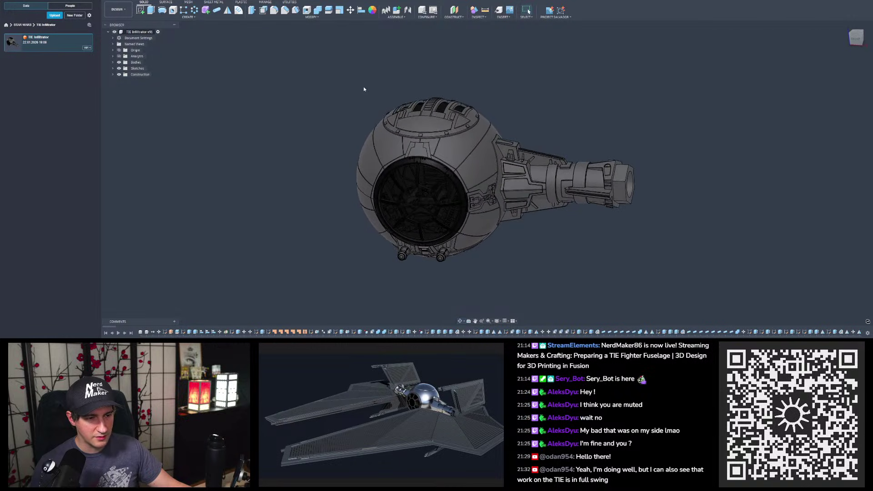
# Step: Locate the three adjacent Greeblies Derive features through the Aurora carrier body and permanently delete them with the features that reference them
pyautogui.click(113, 63)
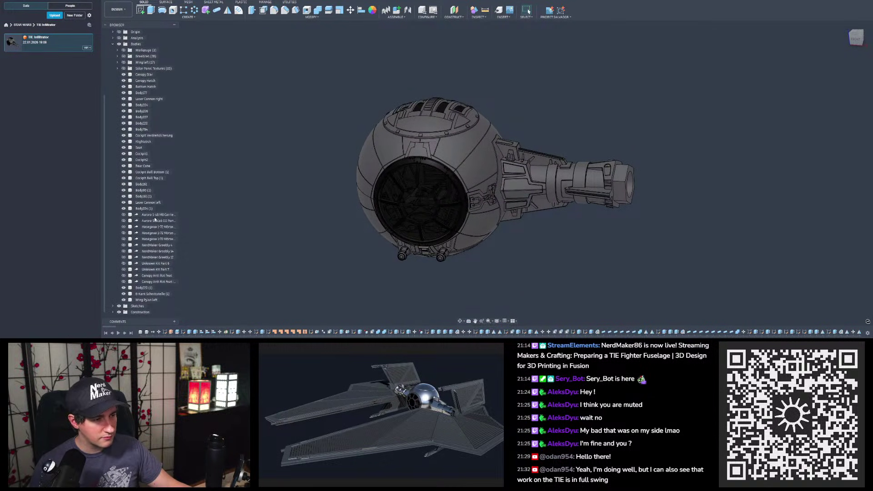
pyautogui.click(155, 215)
pyautogui.scroll(-10, 776, 336)
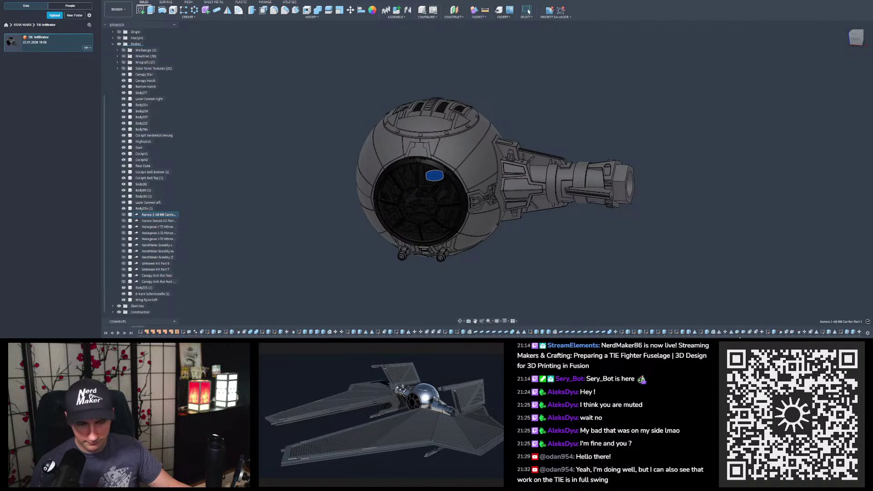
pyautogui.moveTo(170, 326); pyautogui.dragTo(679, 327)
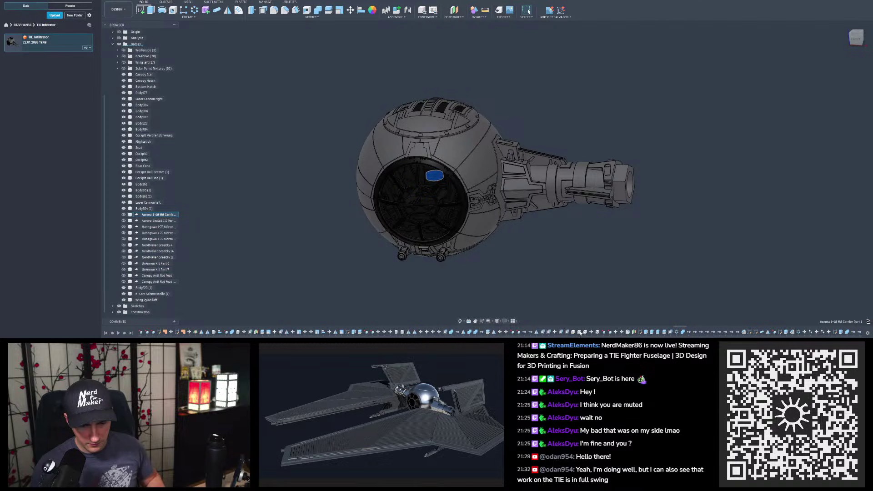
pyautogui.keyDown('ctrl'); pyautogui.click(580, 333); pyautogui.keyUp('ctrl')
pyautogui.keyDown('ctrl'); pyautogui.click(585, 333); pyautogui.keyUp('ctrl')
pyautogui.rightClick(585, 333)
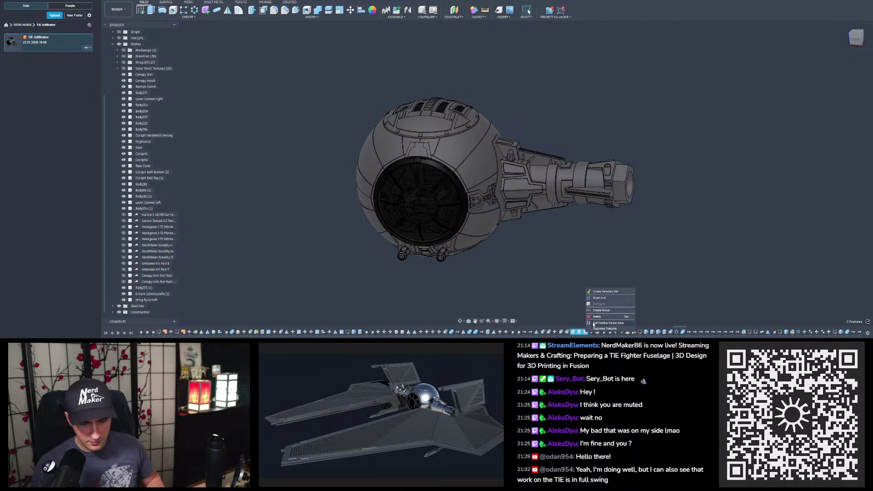
pyautogui.click(596, 317)
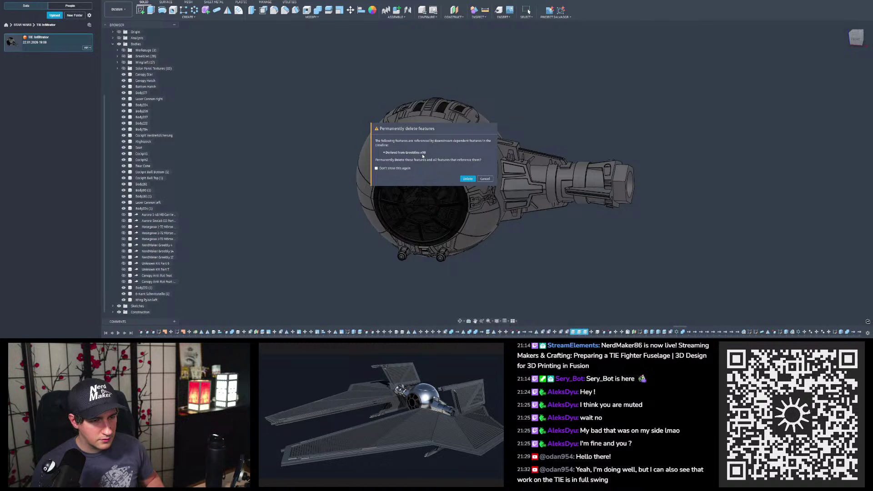
pyautogui.click(467, 178)
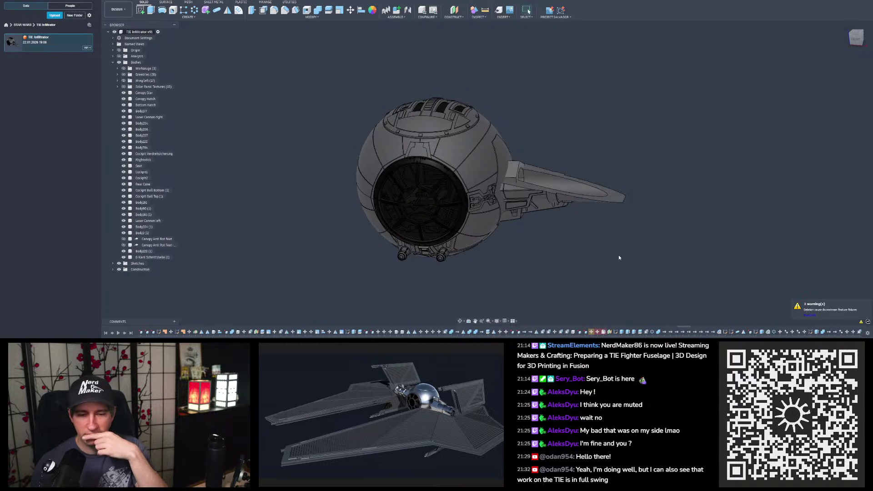
# Step: Check the wing pylon after the Derive feature deletion, and undo that deletion
pyautogui.moveTo(517, 196)
pyautogui.keyDown('shift'); pyautogui.mouseDown(button='middle')
pyautogui.moveTo(524, 215)
pyautogui.moveTo(524, 201)
pyautogui.mouseUp(button='middle'); pyautogui.keyUp('shift')
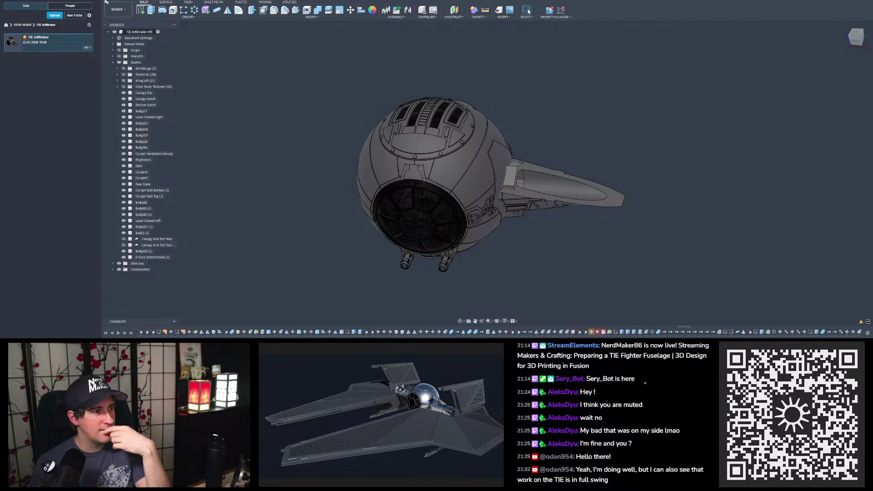
pyautogui.click(136, 0)
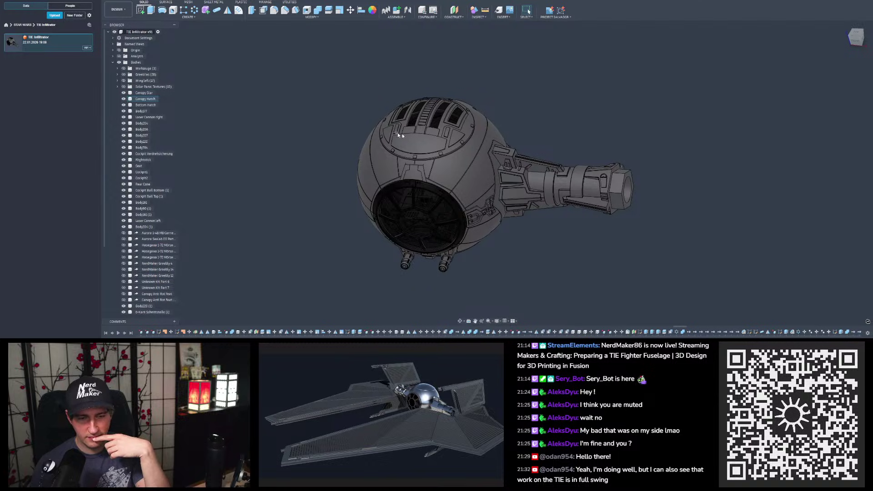
pyautogui.scroll(2, 593, 187)
pyautogui.keyDown('shift'); pyautogui.moveTo(594, 187); pyautogui.dragTo(611, 155, button='middle'); pyautogui.keyUp('shift')
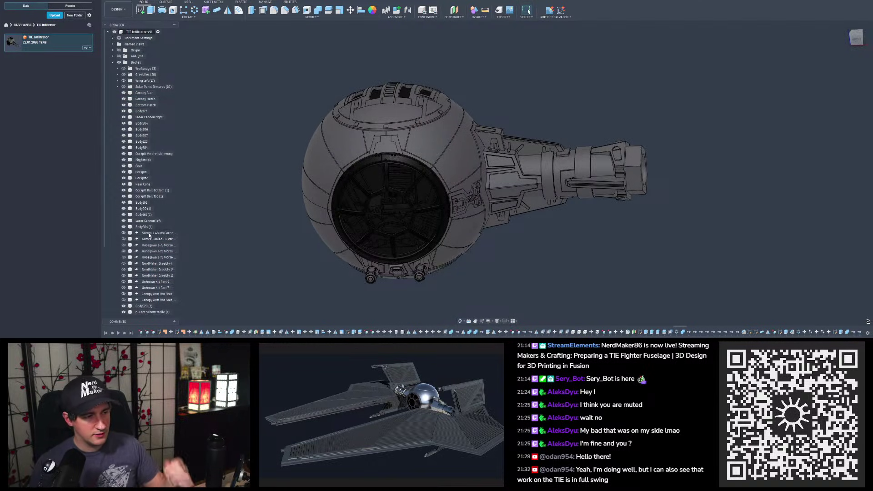
# Step: Select the ten derived bodies from the Aurora carrier part through Unknown Kit Part 7 and capture a screenshot of their full names
pyautogui.click(159, 300)
pyautogui.click(155, 294)
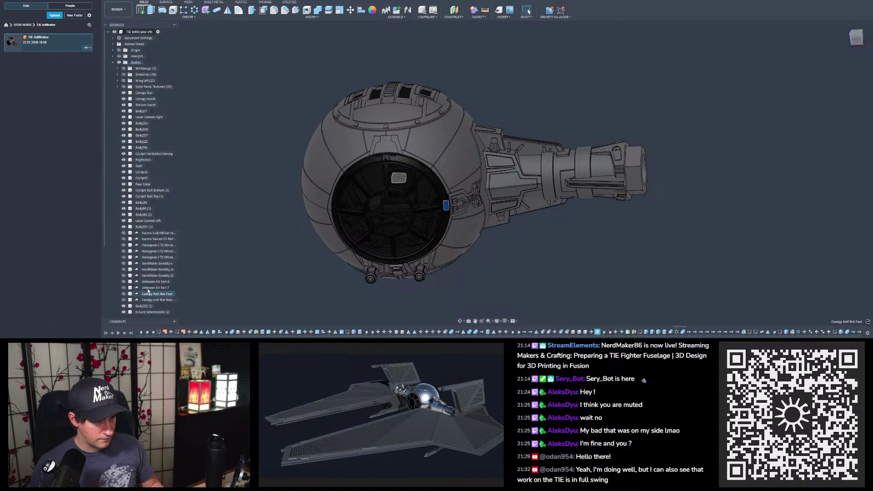
pyautogui.click(148, 288)
pyautogui.keyDown('shift'); pyautogui.click(157, 233); pyautogui.keyUp('shift')
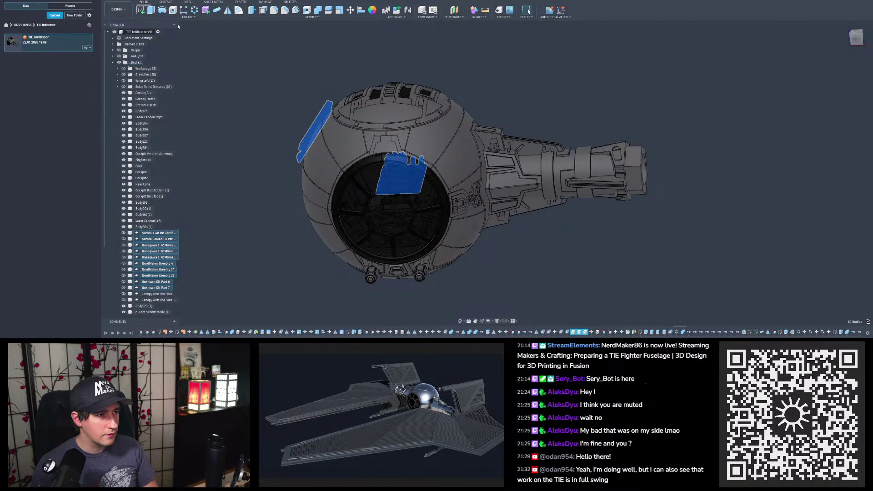
pyautogui.moveTo(178, 24); pyautogui.dragTo(226, 23)
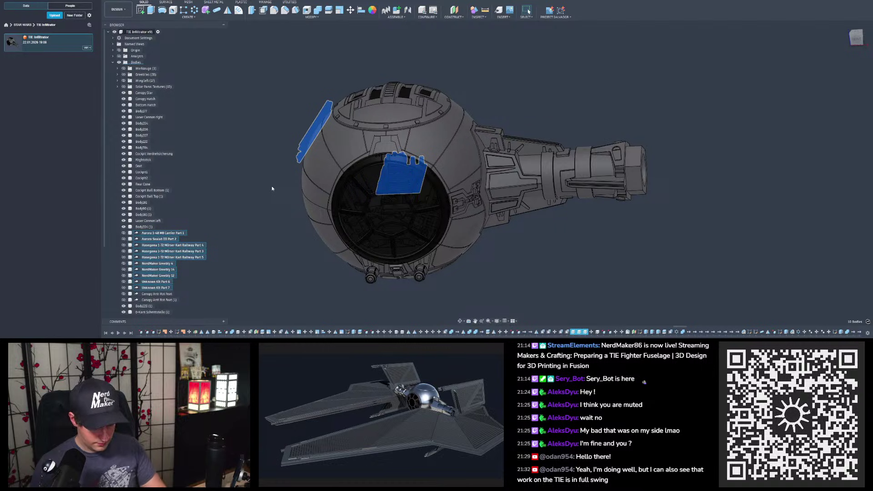
pyautogui.press('Print')
pyautogui.moveTo(220, 229); pyautogui.dragTo(112, 290)
pyautogui.moveTo(566, 45); pyautogui.dragTo(872, 78)
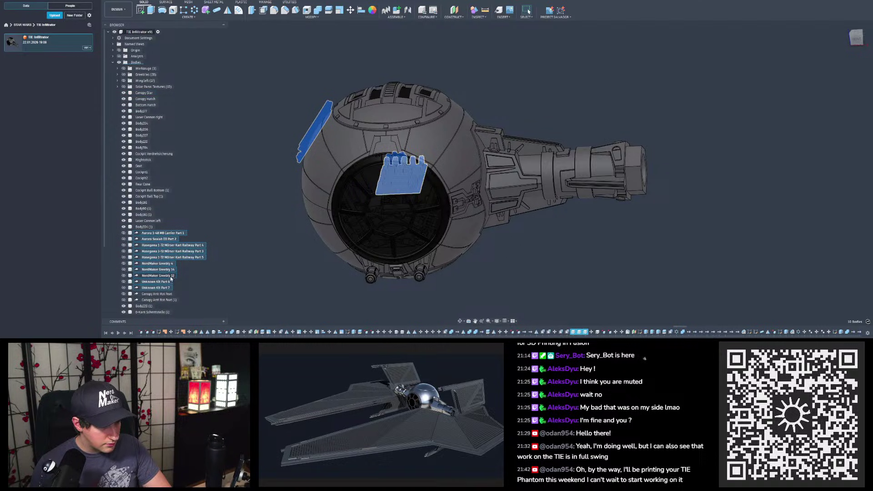
# Step: Compare the commands available for the derived bodies with those of the regular body above them, and make the Aurora carrier body visible
pyautogui.rightClick(162, 233)
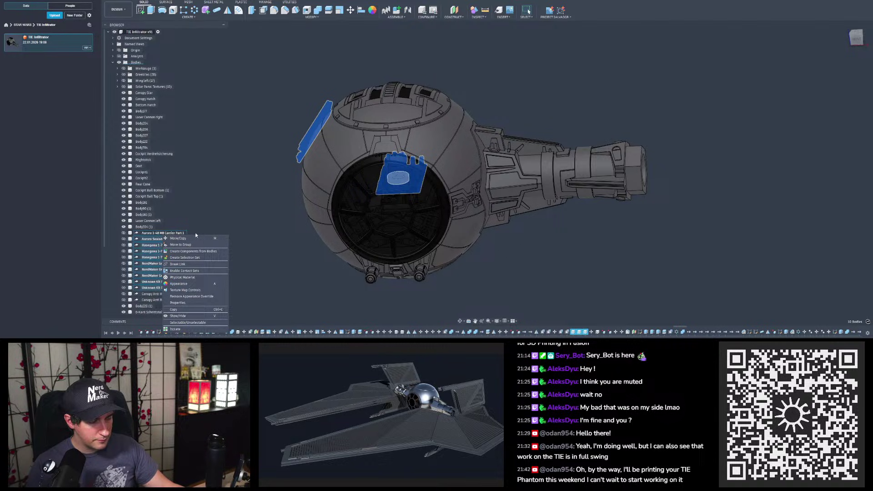
pyautogui.rightClick(140, 227)
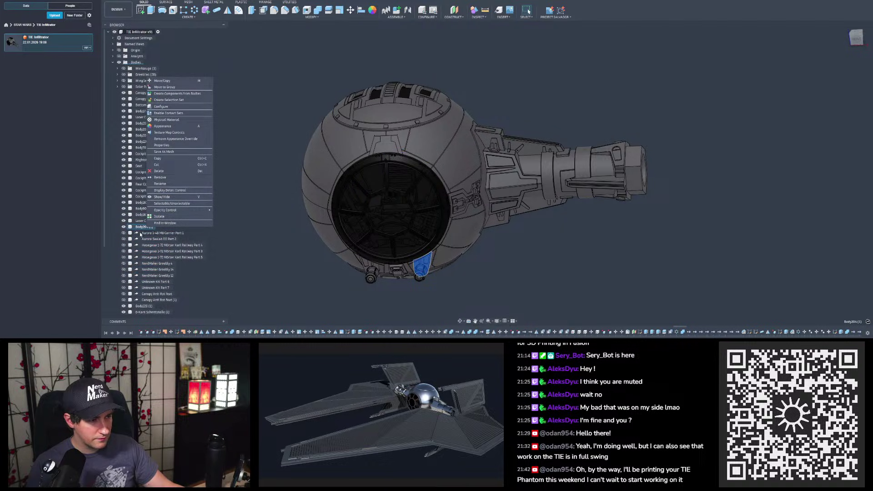
pyautogui.click(129, 234)
pyautogui.rightClick(153, 234)
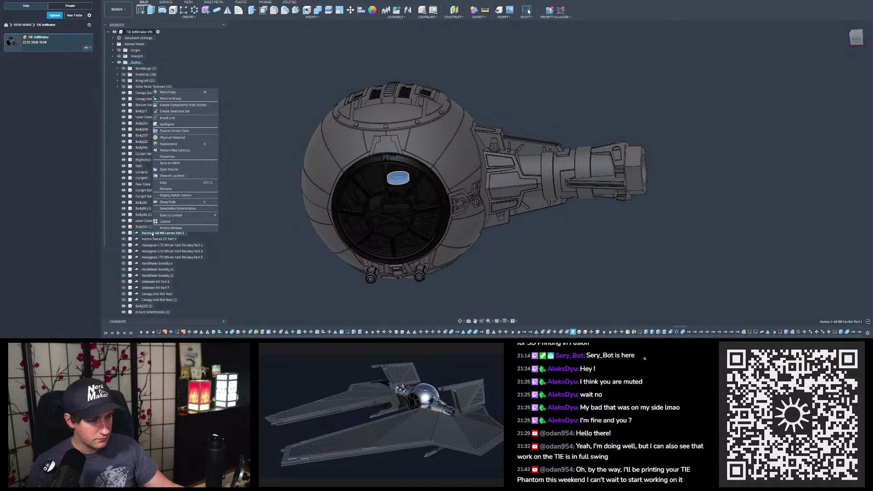
pyautogui.rightClick(142, 228)
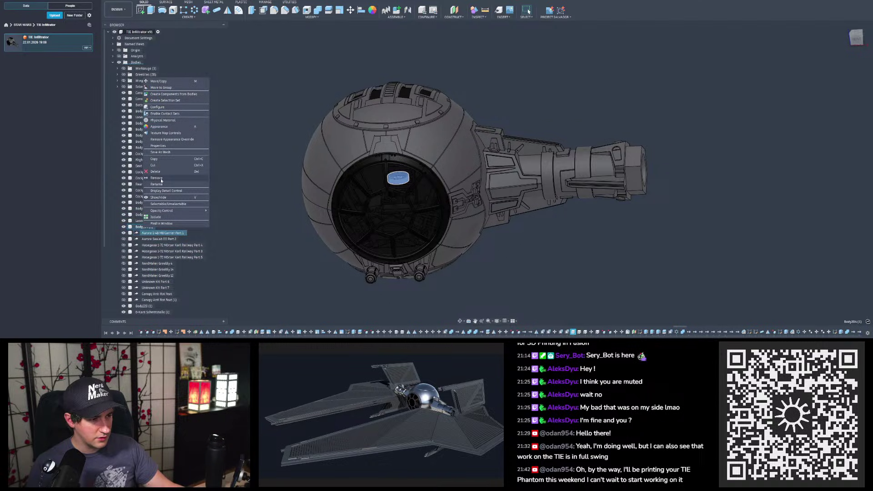
pyautogui.rightClick(148, 233)
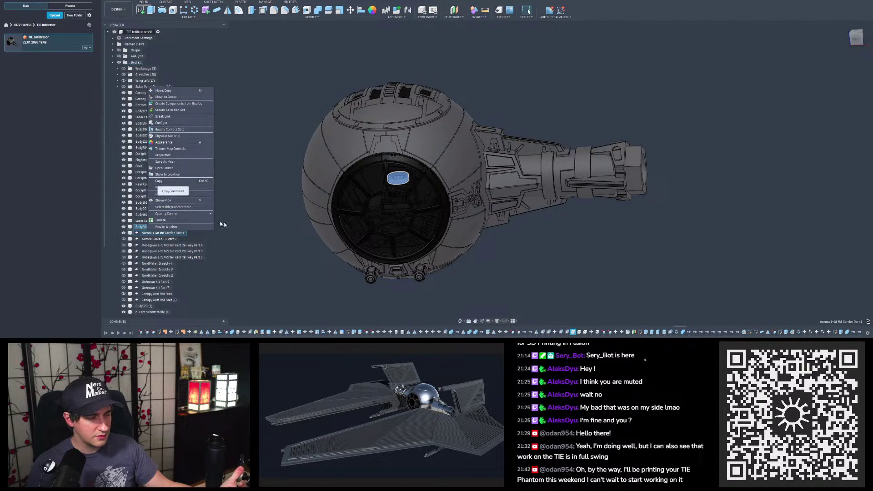
pyautogui.click(285, 217)
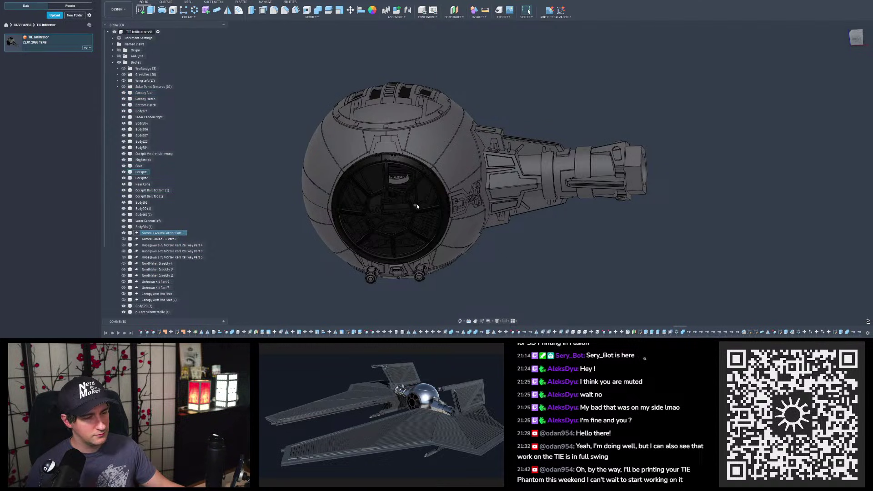
# Step: Examine the Aurora carrier body's shape and location within the cockpit window from several angles
pyautogui.keyDown('shift'); pyautogui.moveTo(407, 198); pyautogui.dragTo(477, 164, button='middle'); pyautogui.keyUp('shift')
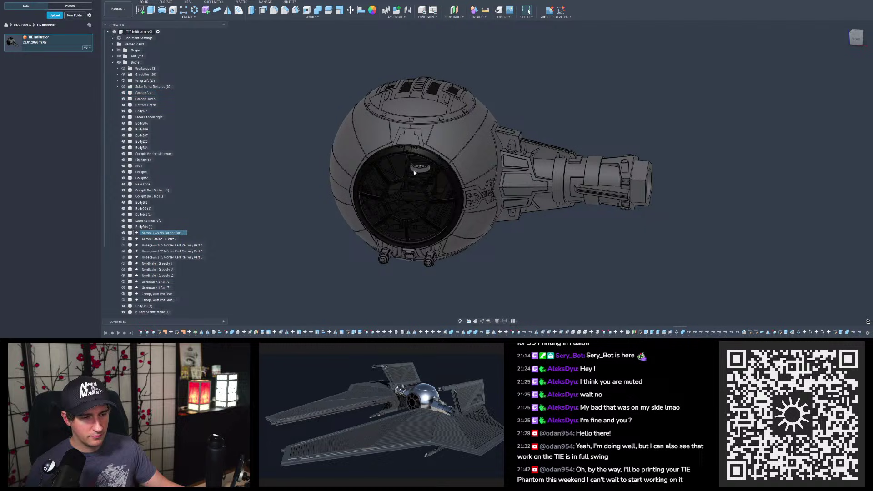
pyautogui.scroll(5, 416, 157)
pyautogui.scroll(-8, 427, 164)
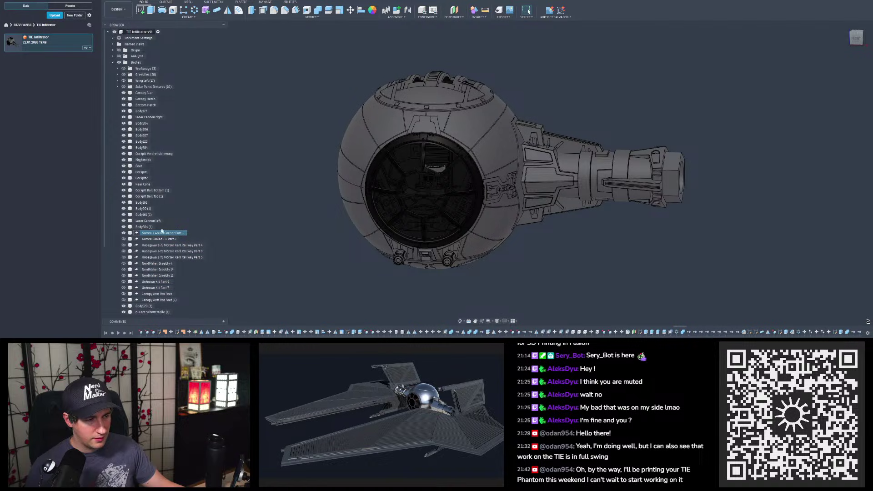
pyautogui.scroll(-1, 154, 236)
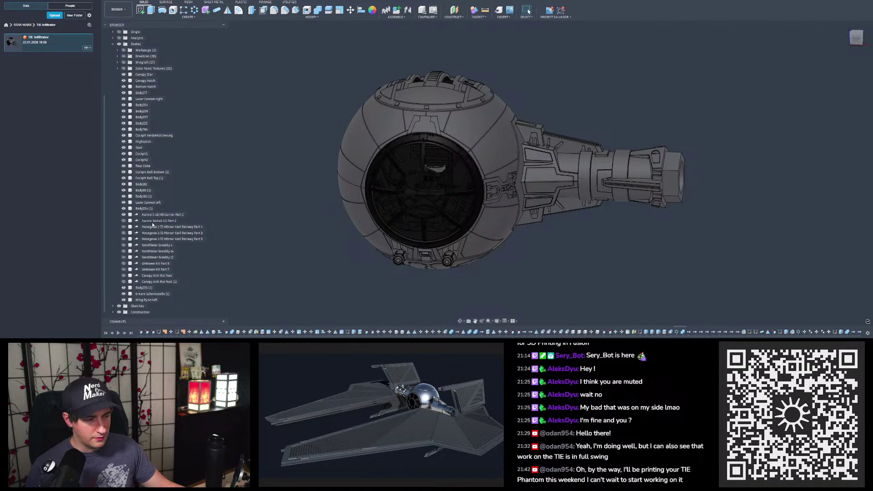
pyautogui.click(143, 288)
pyautogui.click(298, 228)
pyautogui.keyDown('shift'); pyautogui.moveTo(298, 229); pyautogui.dragTo(319, 210, button='middle'); pyautogui.keyUp('shift')
pyautogui.scroll(7, 442, 178)
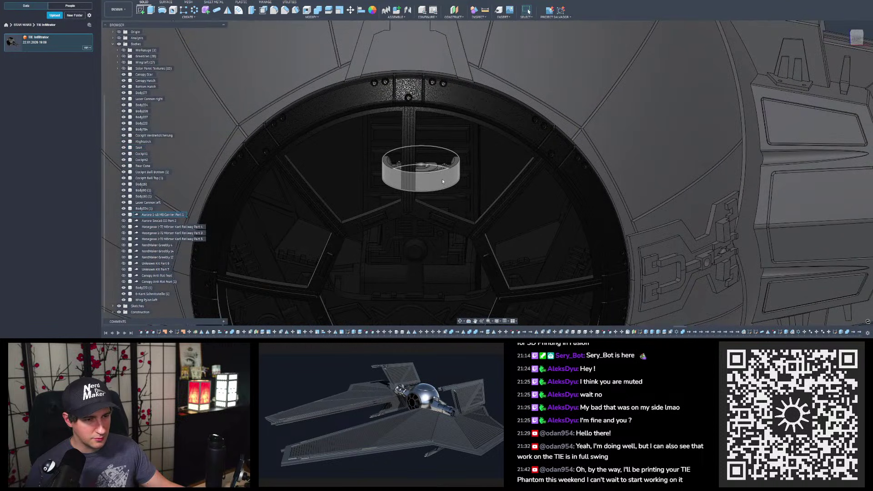
pyautogui.click(442, 180)
pyautogui.scroll(-5, 572, 207)
pyautogui.keyDown('shift'); pyautogui.moveTo(572, 208); pyautogui.dragTo(495, 195, button='middle'); pyautogui.keyUp('shift')
pyautogui.scroll(-4, 478, 206)
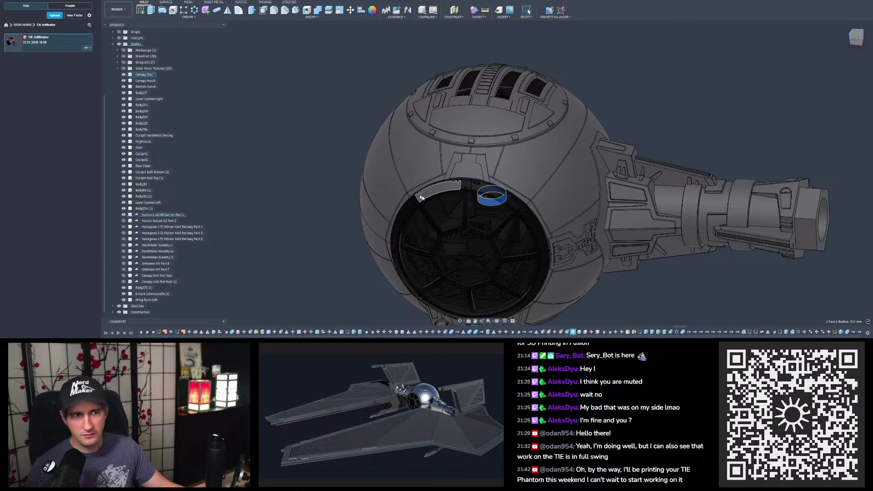
pyautogui.click(271, 196)
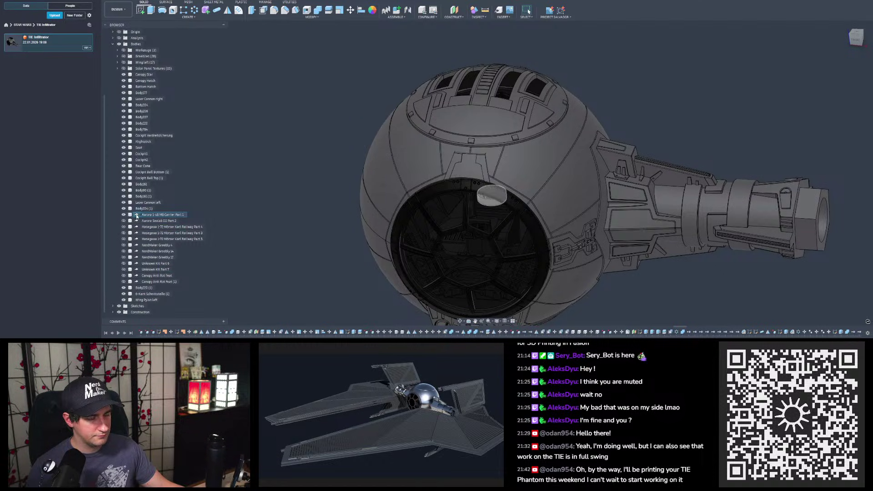
# Step: Hide the Aurora carrier body inside the cockpit
pyautogui.scroll(-3, 394, 186)
pyautogui.keyDown('shift'); pyautogui.moveTo(425, 189); pyautogui.dragTo(495, 200, button='middle'); pyautogui.keyUp('shift')
pyautogui.scroll(-3, 500, 212)
pyautogui.scroll(8, 495, 222)
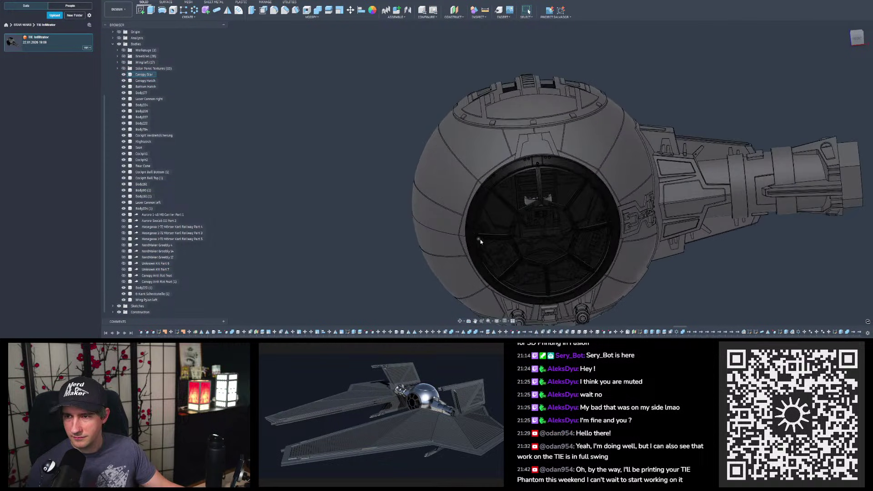
pyautogui.keyDown('shift'); pyautogui.moveTo(495, 242); pyautogui.dragTo(594, 226, button='middle'); pyautogui.keyUp('shift')
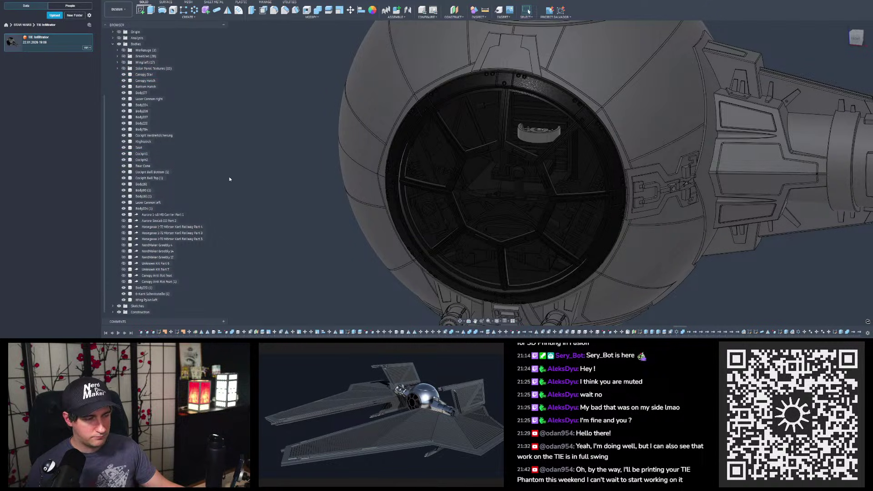
pyautogui.click(123, 215)
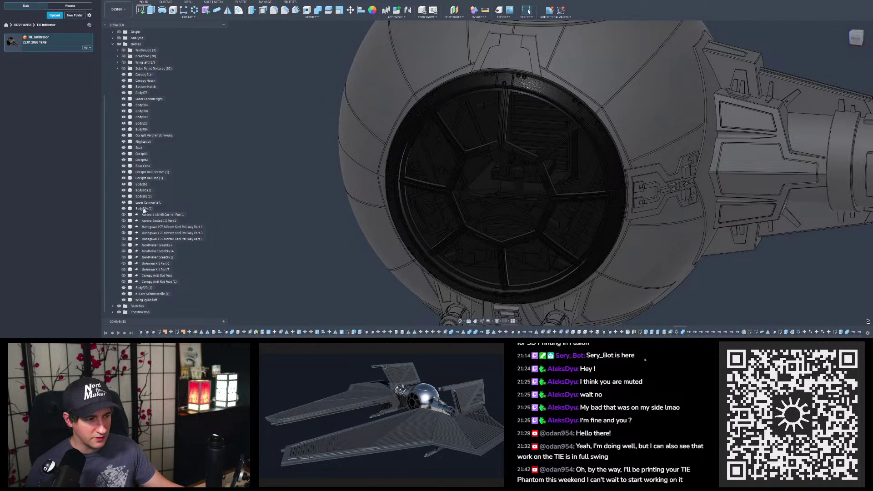
# Step: Try to move the ten derived bodies, Aurora carrier part through Unknown Kit Part 7, into the Greeblies group
pyautogui.click(150, 270)
pyautogui.keyDown('shift'); pyautogui.click(148, 209); pyautogui.keyUp('shift')
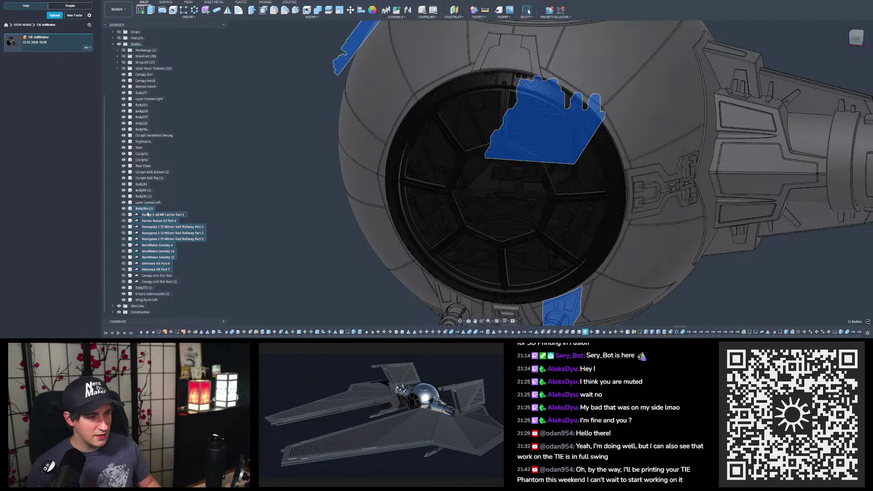
pyautogui.click(148, 214)
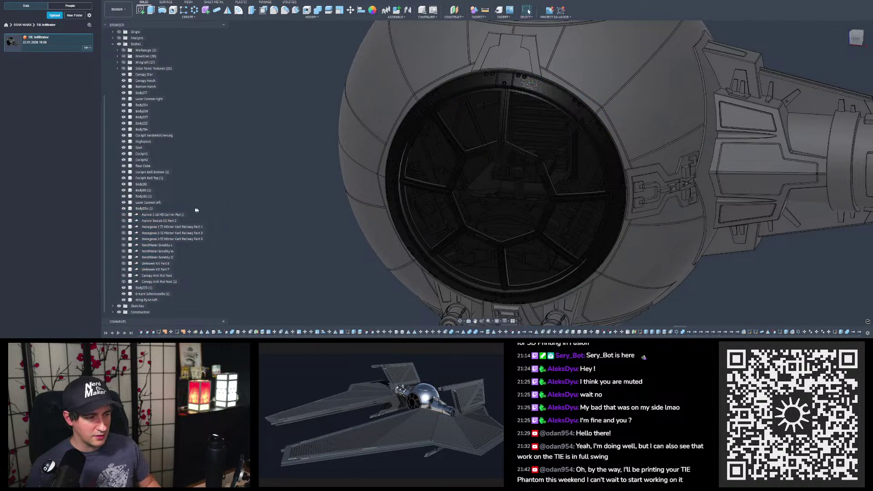
pyautogui.keyDown('shift'); pyautogui.click(150, 270); pyautogui.keyUp('shift')
pyautogui.keyDown('shift'); pyautogui.moveTo(450, 218); pyautogui.dragTo(487, 166, button='middle'); pyautogui.keyUp('shift')
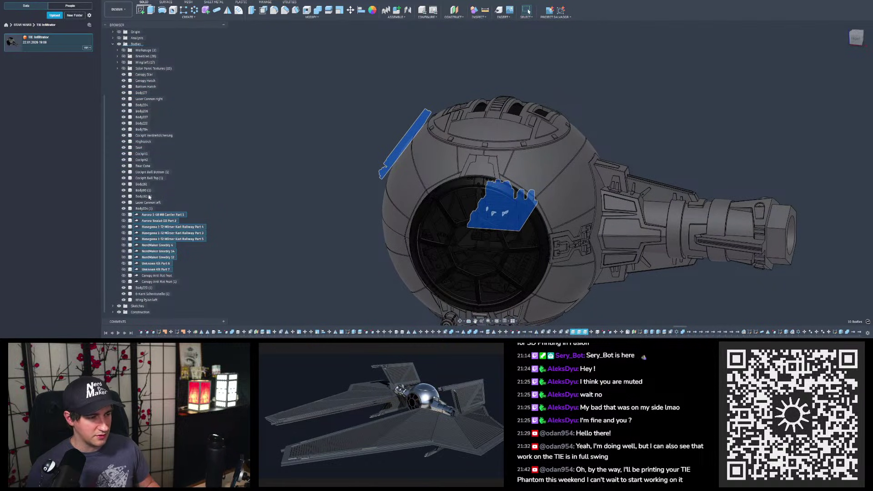
pyautogui.scroll(2, 154, 216)
pyautogui.moveTo(155, 235); pyautogui.dragTo(142, 75)
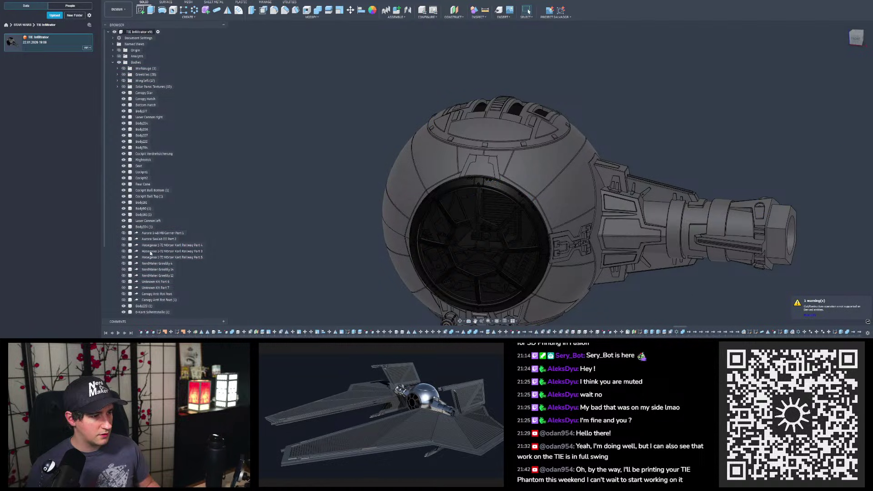
pyautogui.click(150, 233)
pyautogui.keyDown('shift'); pyautogui.click(150, 287); pyautogui.keyUp('shift')
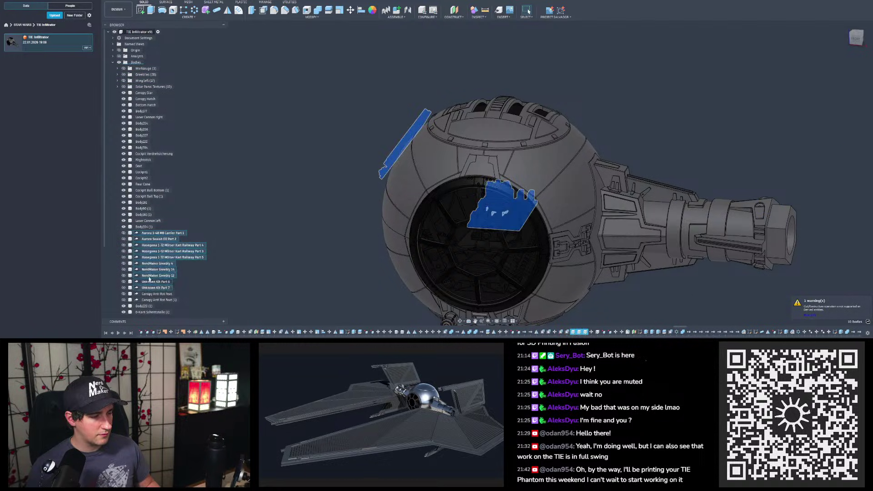
pyautogui.moveTo(150, 236); pyautogui.dragTo(138, 76)
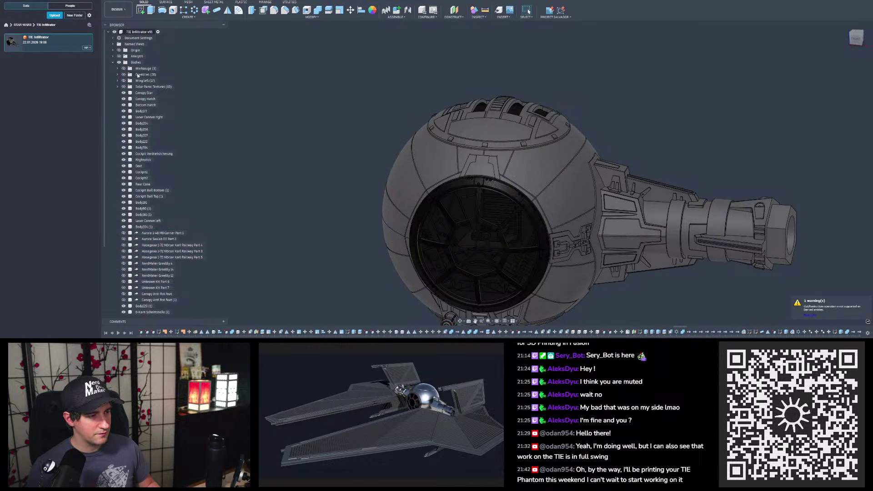
# Step: Show the Greeblies group, retry moving the ten derived bodies into it, and dismiss the warning
pyautogui.click(124, 75)
pyautogui.click(156, 287)
pyautogui.keyDown('shift'); pyautogui.click(149, 233); pyautogui.keyUp('shift')
pyautogui.moveTo(149, 235); pyautogui.dragTo(140, 76)
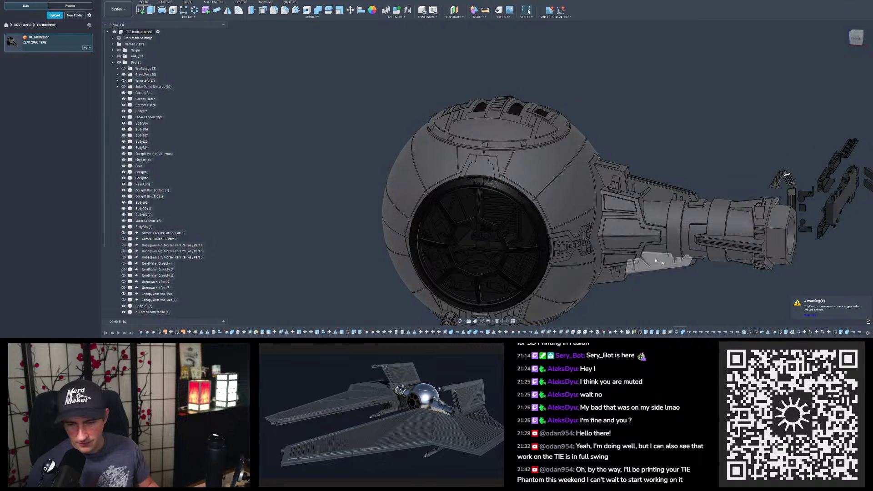
pyautogui.click(844, 315)
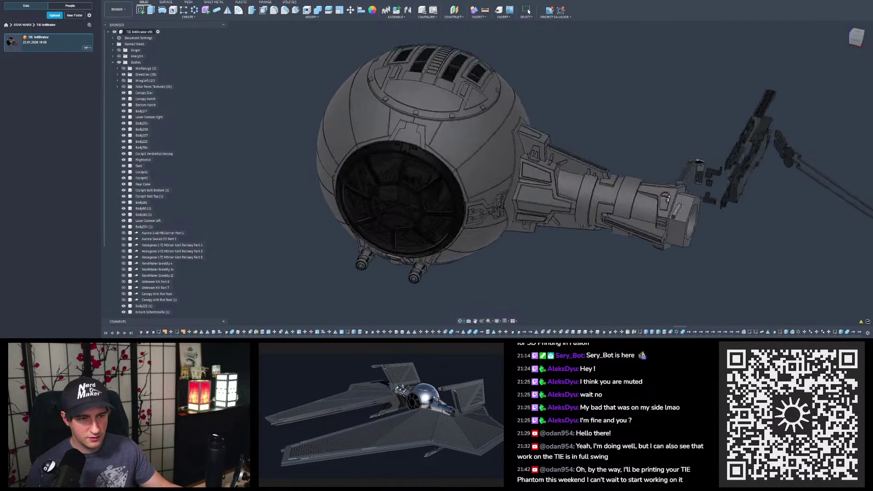
# Step: Hide the Greeblies group beside the wing pylon
pyautogui.scroll(-2, 556, 159)
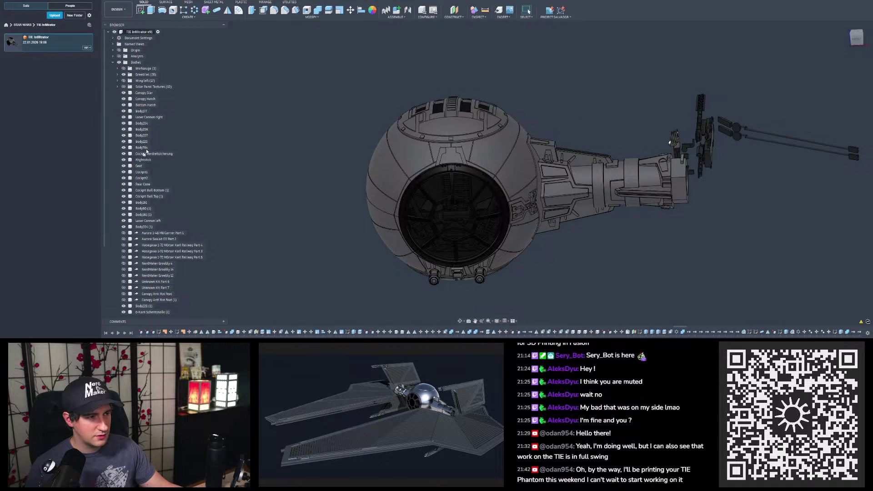
pyautogui.keyDown('shift'); pyautogui.moveTo(374, 146); pyautogui.dragTo(334, 171, button='middle'); pyautogui.keyUp('shift')
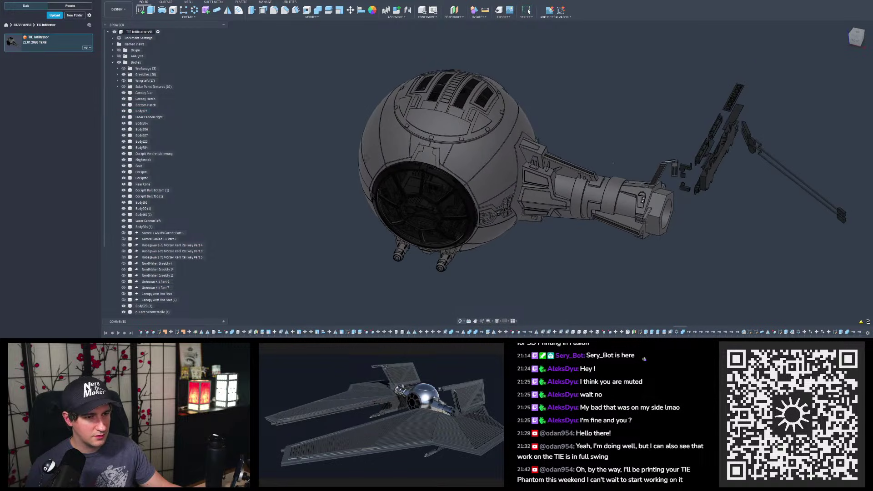
pyautogui.click(123, 75)
pyautogui.scroll(-3, 629, 214)
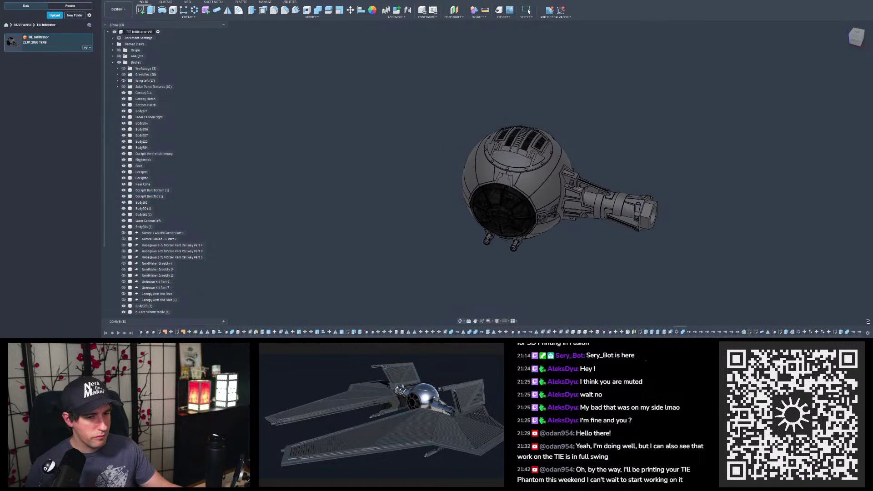
pyautogui.scroll(5, 616, 179)
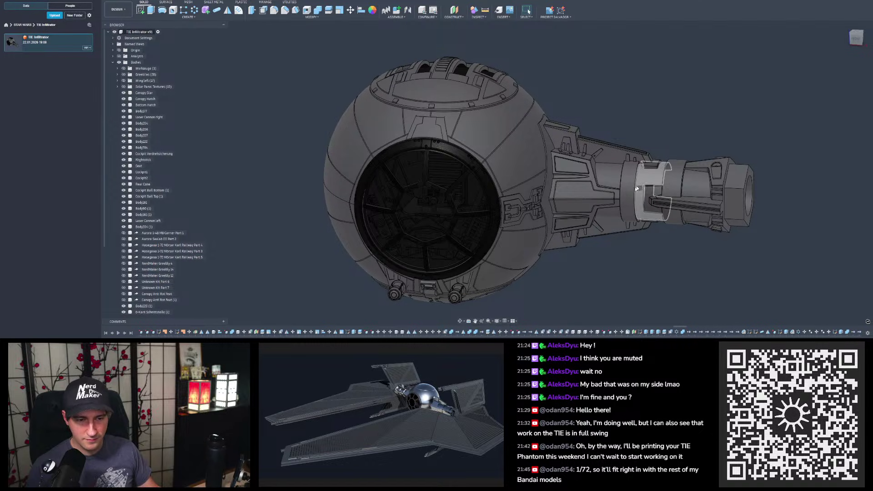
pyautogui.scroll(-2, 715, 206)
pyautogui.scroll(2, 603, 188)
pyautogui.scroll(3, 604, 188)
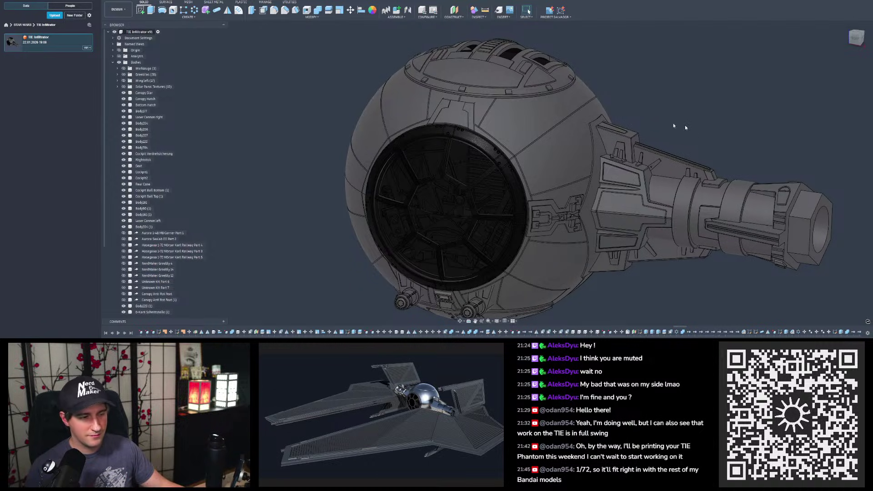
# Step: Open the Greeblies design from the Greebly Database project
pyautogui.scroll(-1, 148, 222)
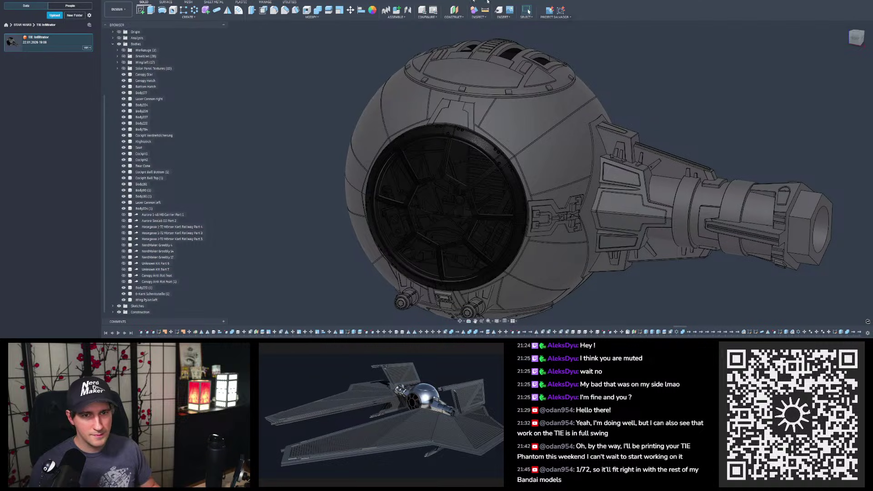
pyautogui.click(7, 25)
pyautogui.scroll(1, 45, 47)
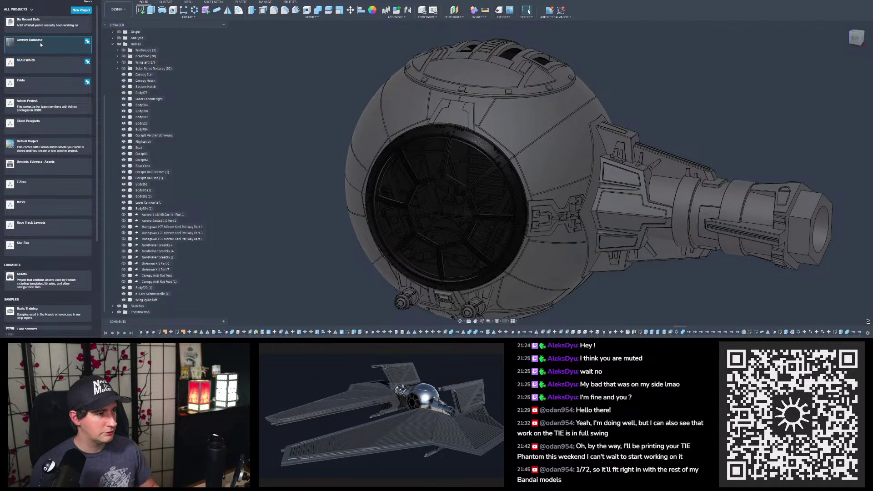
pyautogui.doubleClick(40, 43)
pyautogui.doubleClick(44, 42)
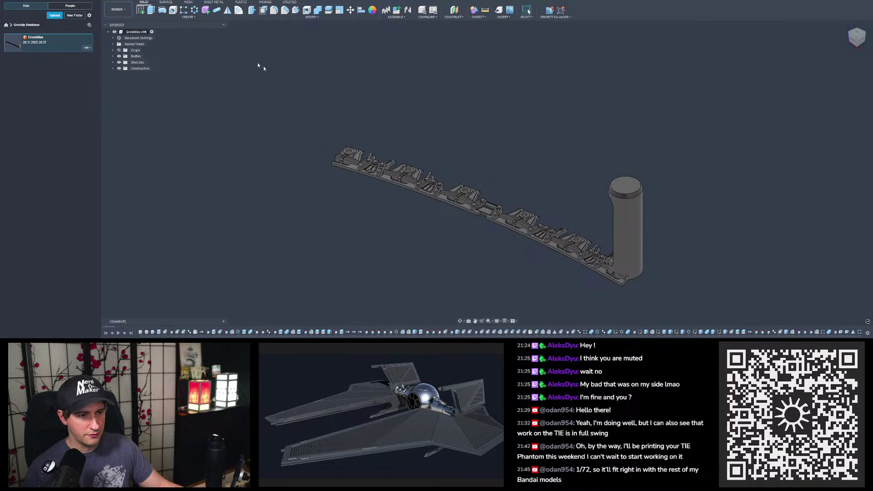
# Step: Expand the bodies and their Kit Parts group, and look through the individual kit parts
pyautogui.keyDown('shift'); pyautogui.moveTo(358, 101); pyautogui.dragTo(316, 88, button='middle'); pyautogui.keyUp('shift')
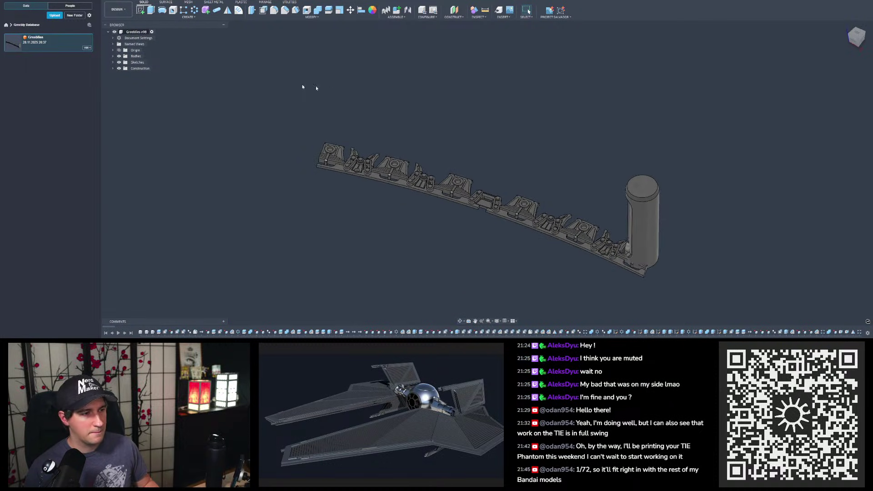
pyautogui.click(113, 56)
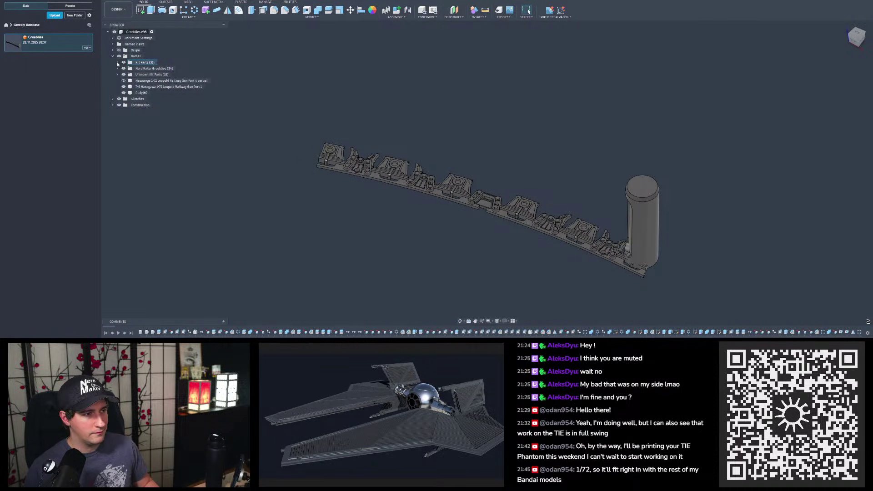
pyautogui.click(117, 62)
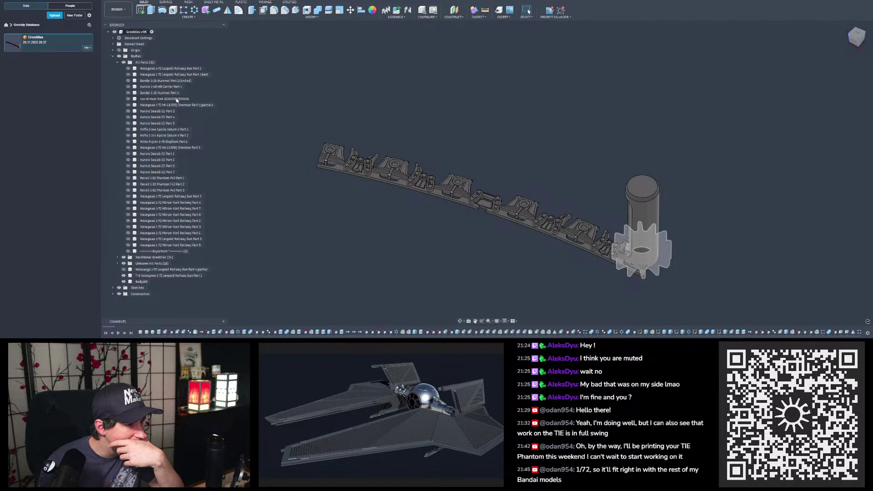
pyautogui.click(167, 161)
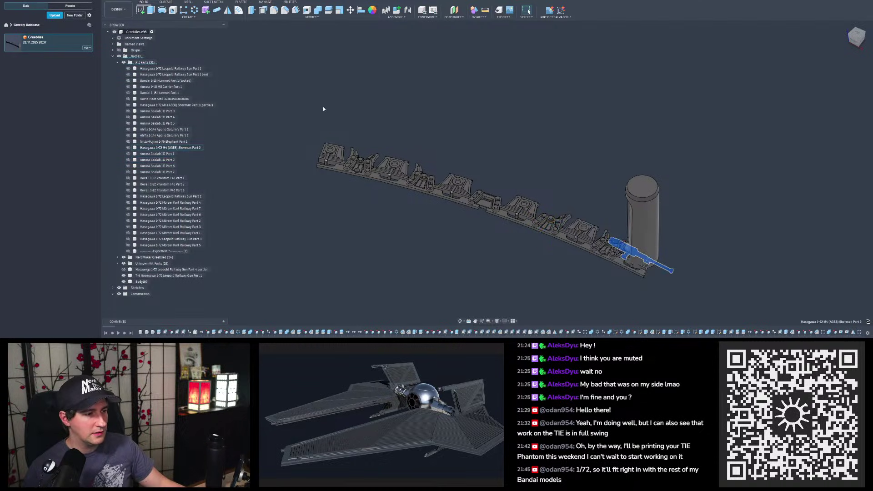
# Step: Back in the TIE Infiltrator, derive Aurora Sealab III Part 2, Aurora 1-48 M8 Carrier Part 1 and Hasegawa Railway Parts 4, 3 and 5 from Greeblies
pyautogui.click(557, 1)
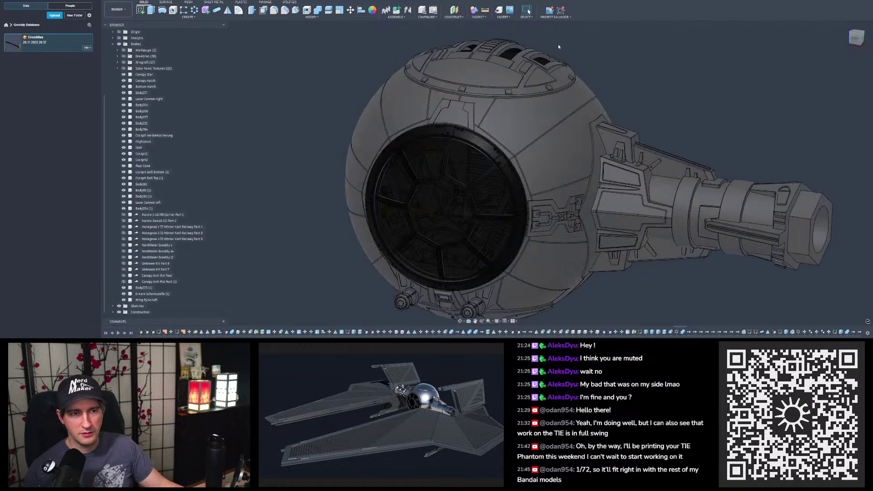
pyautogui.click(509, 12)
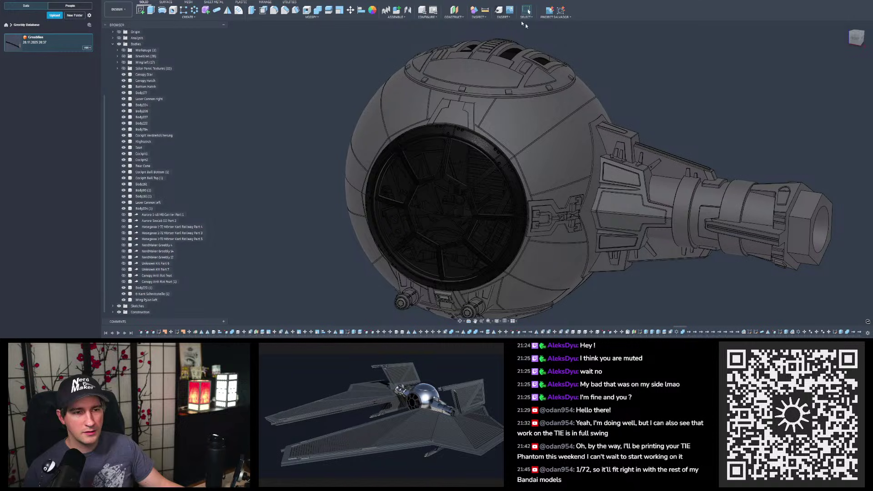
pyautogui.click(429, 146)
pyautogui.click(512, 215)
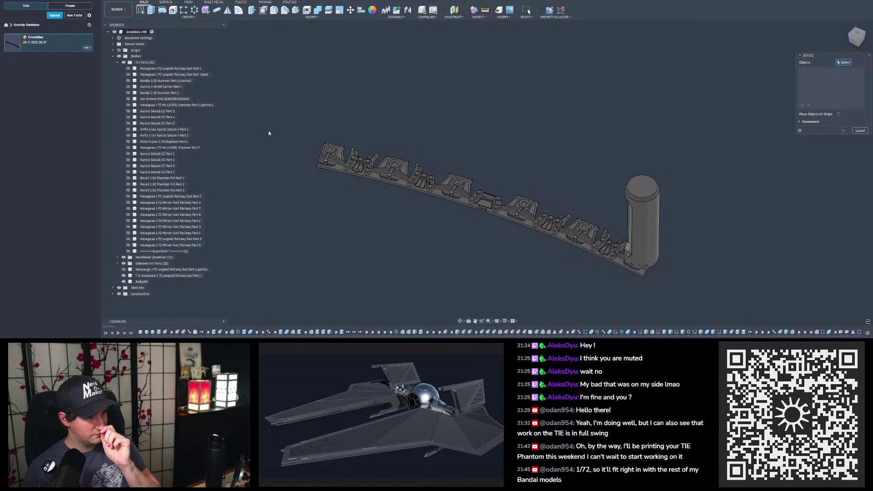
pyautogui.click(162, 160)
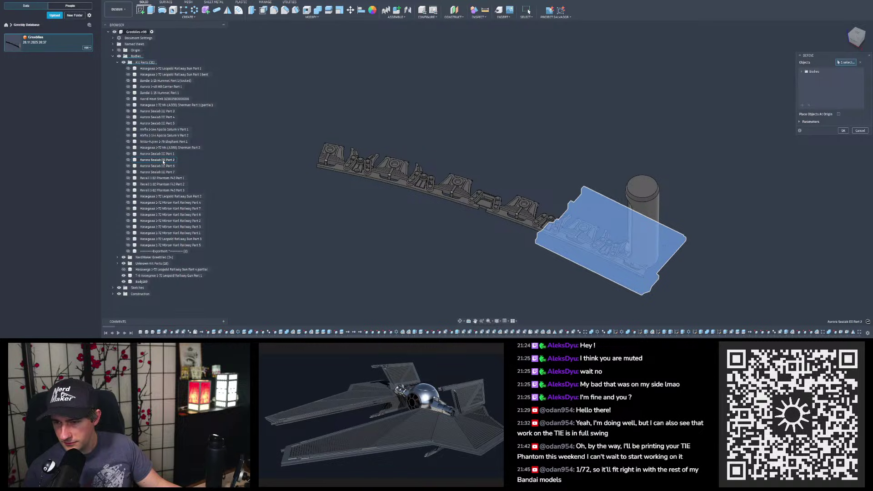
pyautogui.click(166, 87)
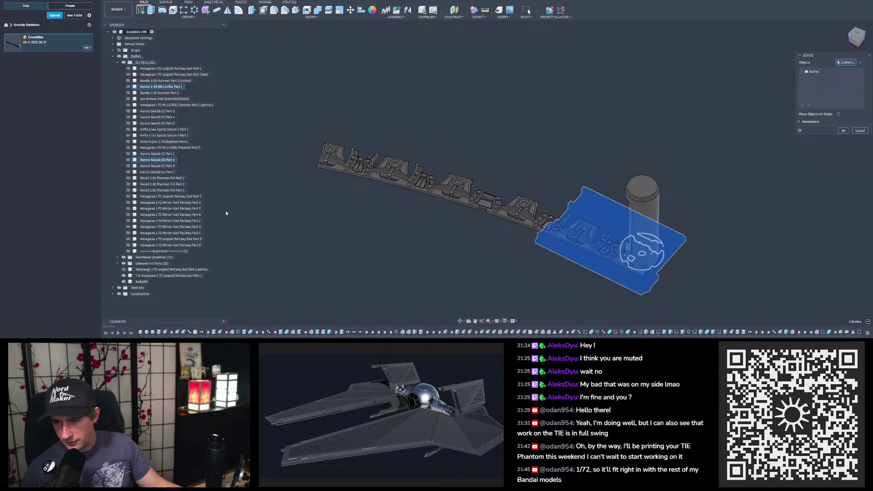
pyautogui.click(186, 203)
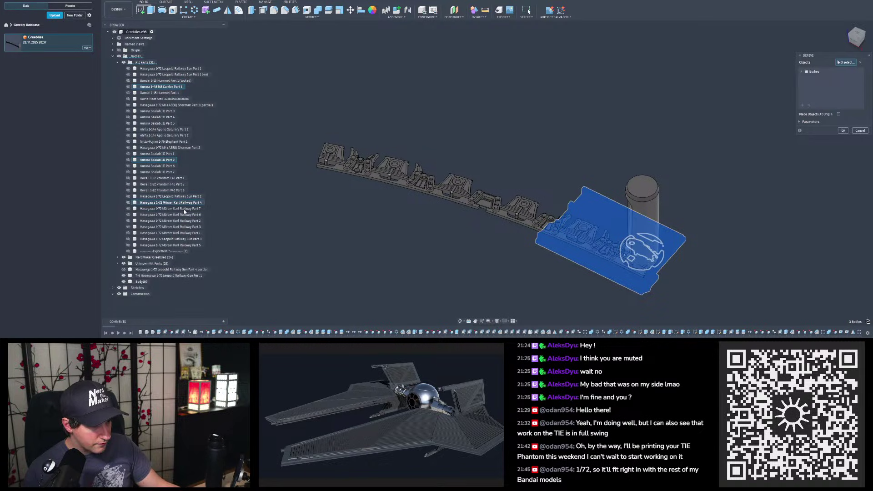
pyautogui.click(188, 227)
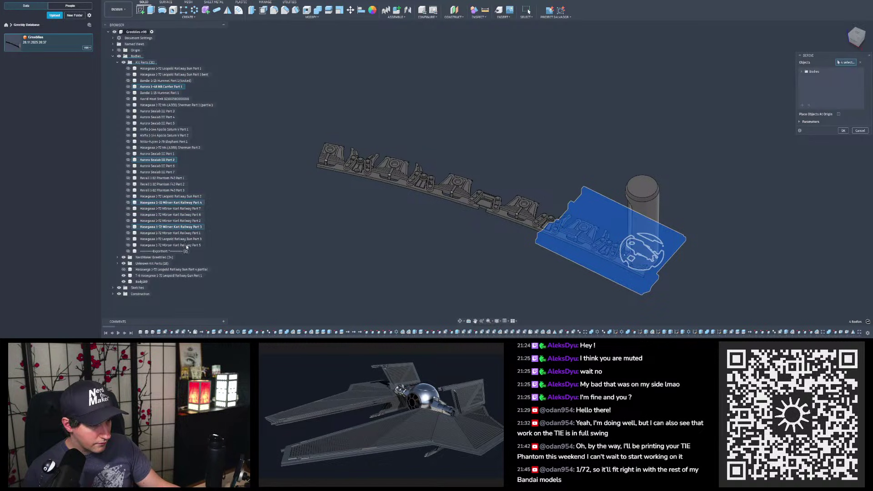
pyautogui.click(193, 246)
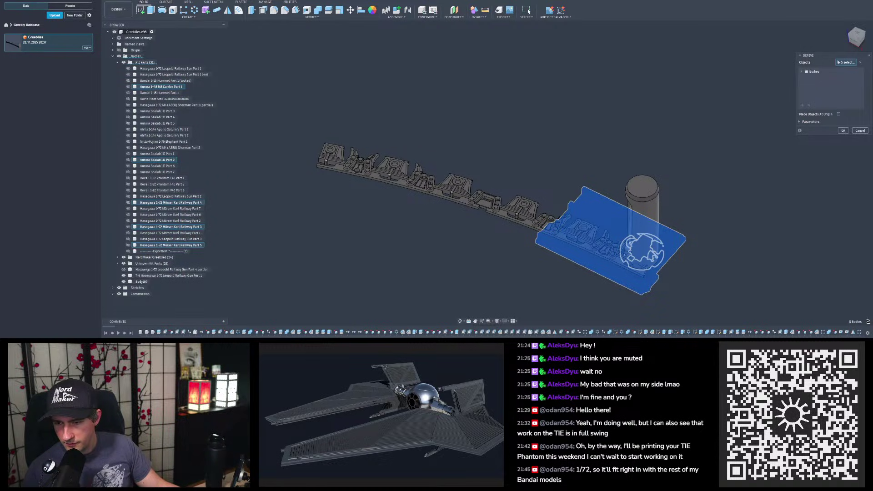
pyautogui.click(844, 130)
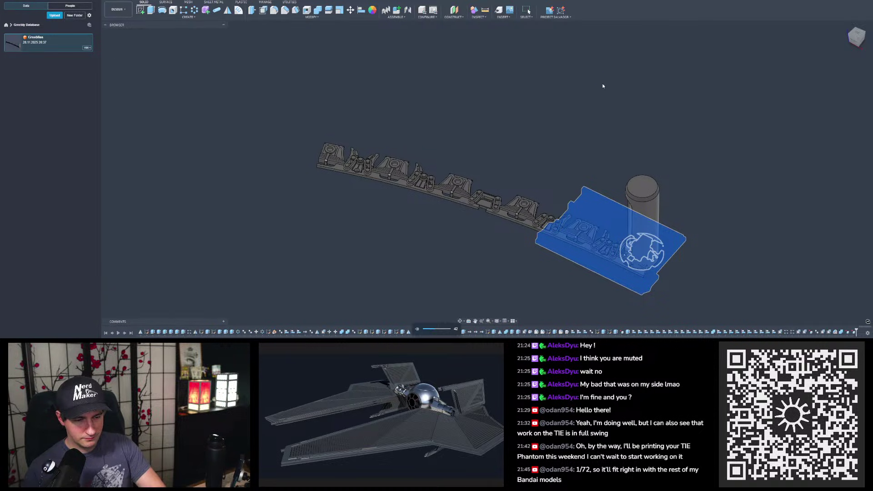
# Step: Break the source link of the five newly derived bodies, from the Aurora carrier part through the last Hasegawa railway part
pyautogui.scroll(-3, 517, 85)
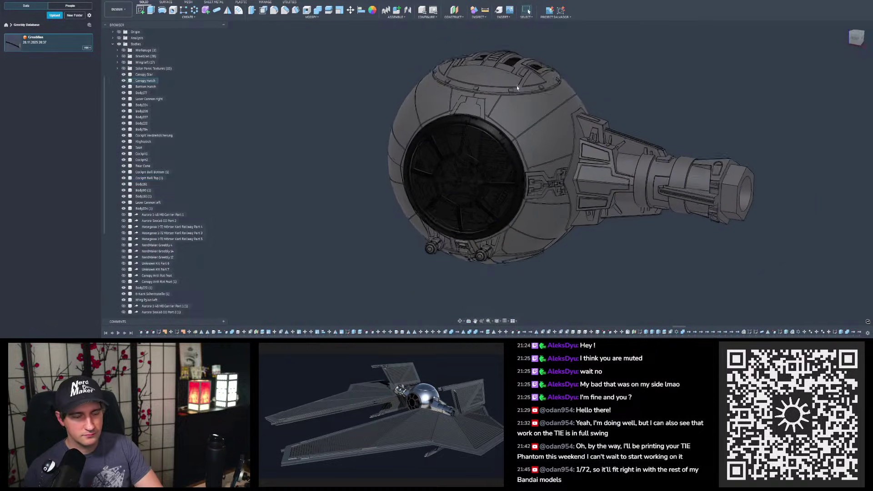
pyautogui.scroll(1, 554, 111)
pyautogui.scroll(-2, 140, 272)
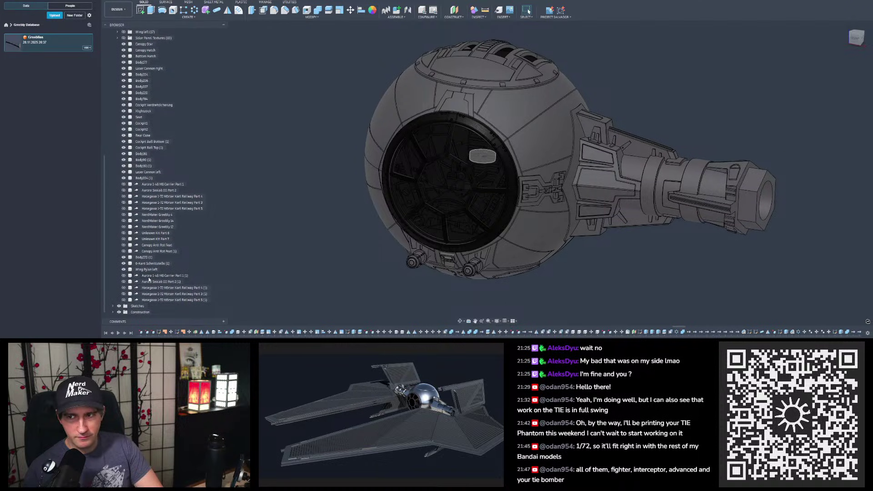
pyautogui.click(153, 276)
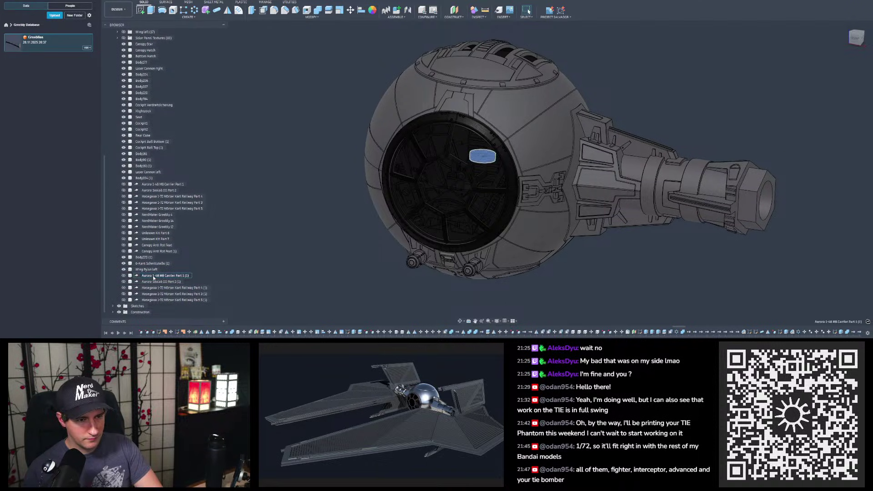
pyautogui.click(272, 273)
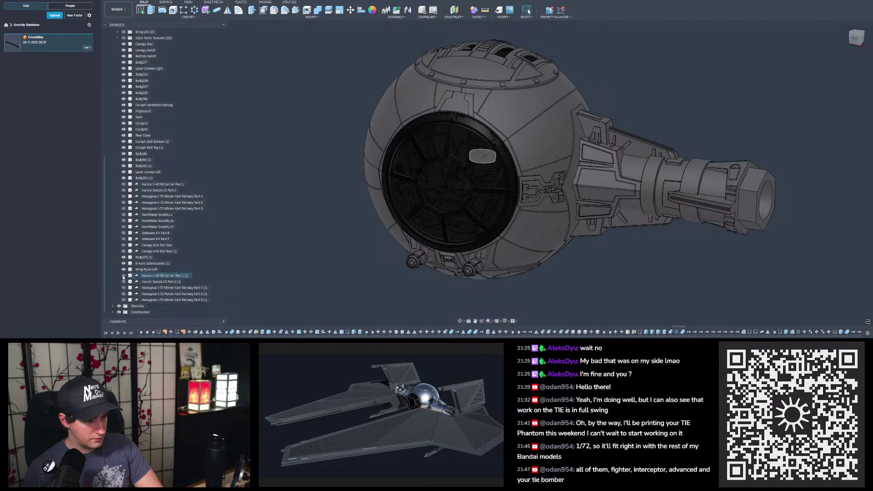
pyautogui.click(153, 275)
pyautogui.keyDown('shift'); pyautogui.click(167, 300); pyautogui.keyUp('shift')
pyautogui.click(282, 274)
pyautogui.rightClick(147, 276)
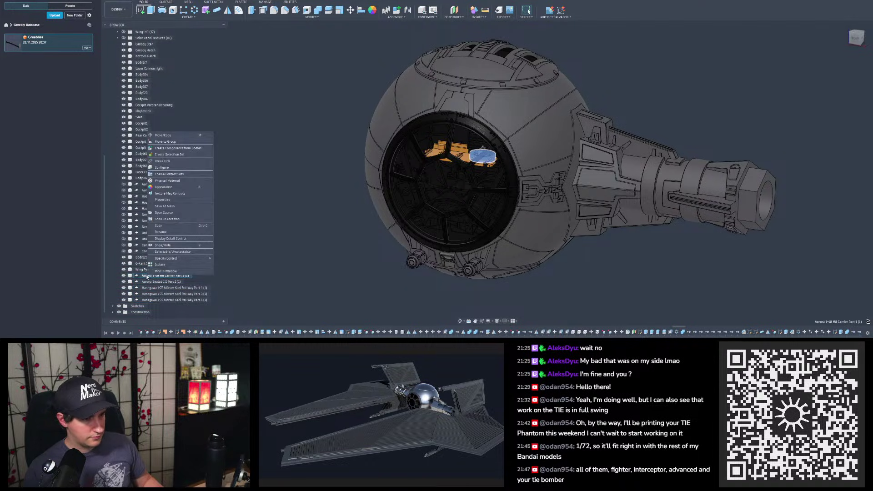
pyautogui.click(162, 161)
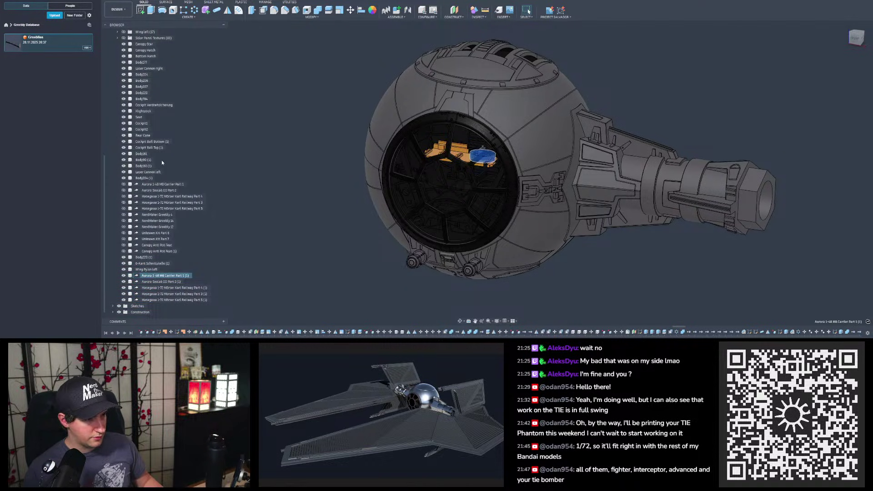
pyautogui.click(471, 174)
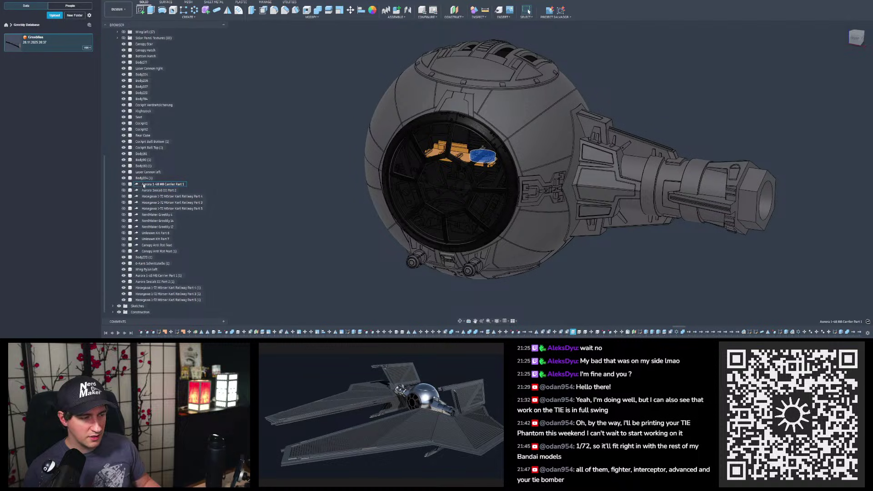
# Step: Roll the timeline back to the Greeblies derive feature behind the original Aurora 1-48 M8 Carrier Part 1
pyautogui.click(144, 185)
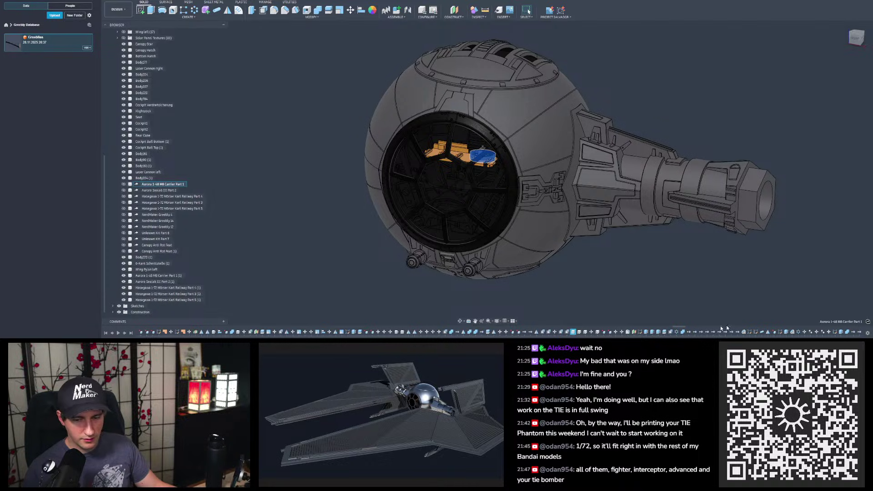
pyautogui.moveTo(682, 326)
pyautogui.mouseDown()
pyautogui.moveTo(673, 328)
pyautogui.moveTo(859, 329)
pyautogui.moveTo(670, 329)
pyautogui.moveTo(686, 329)
pyautogui.mouseUp()
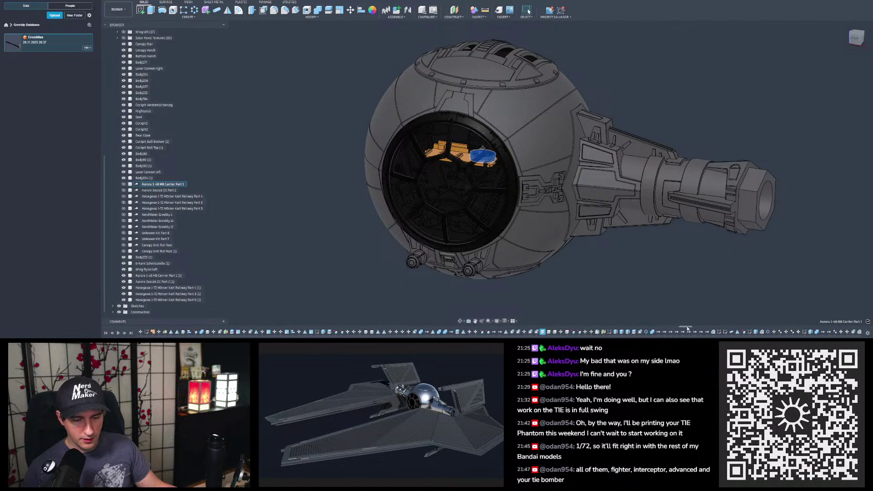
pyautogui.rightClick(556, 331)
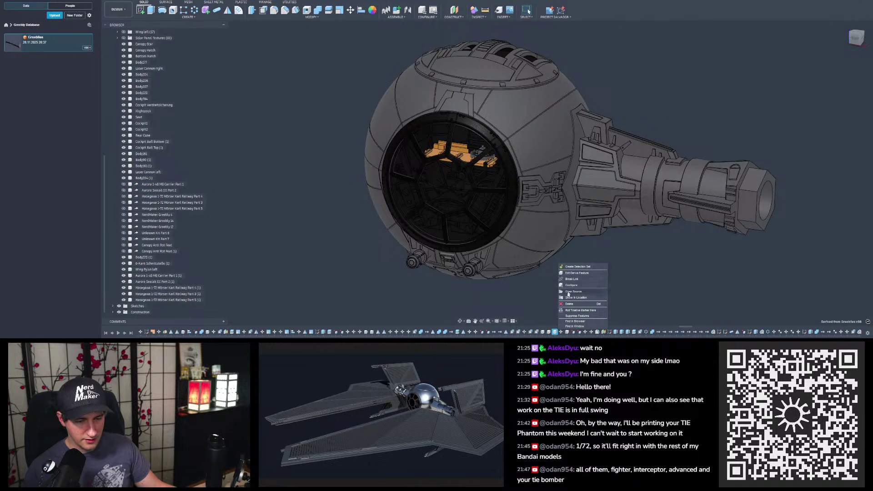
pyautogui.click(579, 310)
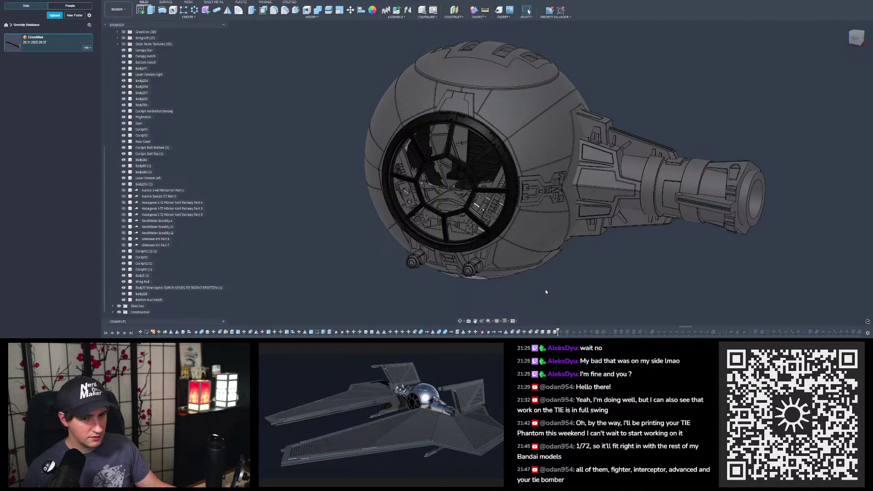
pyautogui.keyDown('shift'); pyautogui.moveTo(559, 285); pyautogui.dragTo(569, 269, button='middle'); pyautogui.keyUp('shift')
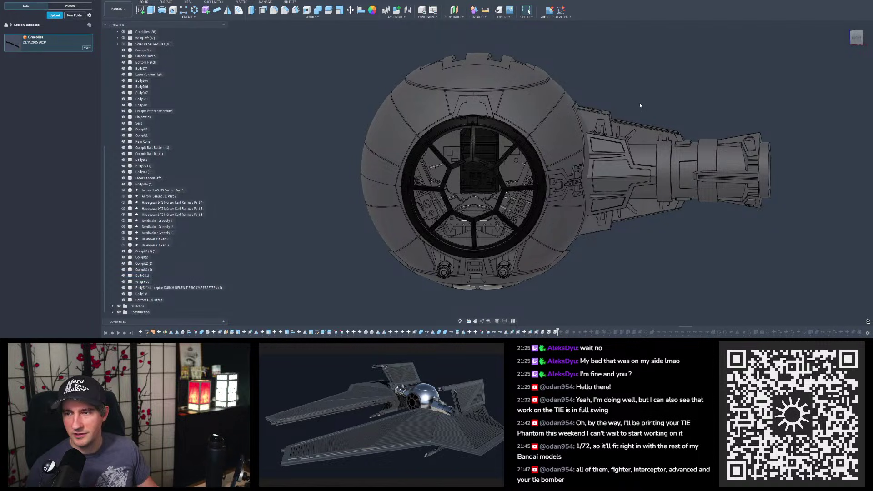
pyautogui.moveTo(617, 75)
pyautogui.keyDown('shift'); pyautogui.mouseDown(button='middle')
pyautogui.moveTo(527, 77)
pyautogui.moveTo(479, 57)
pyautogui.moveTo(514, 86)
pyautogui.moveTo(481, 78)
pyautogui.mouseUp(button='middle'); pyautogui.keyUp('shift')
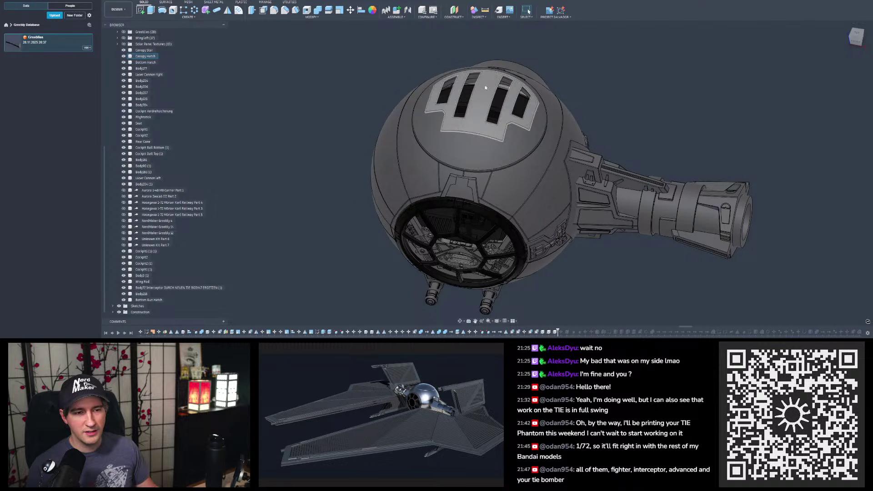
pyautogui.keyDown('shift'); pyautogui.moveTo(483, 135); pyautogui.dragTo(507, 121, button='middle'); pyautogui.keyUp('shift')
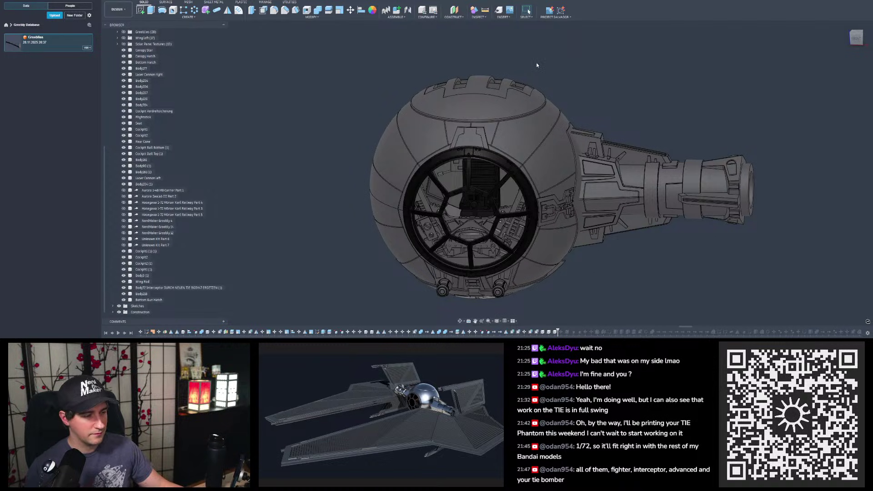
pyautogui.moveTo(511, 81)
pyautogui.keyDown('shift'); pyautogui.mouseDown(button='middle')
pyautogui.moveTo(484, 107)
pyautogui.moveTo(494, 85)
pyautogui.moveTo(489, 113)
pyautogui.moveTo(490, 92)
pyautogui.mouseUp(button='middle'); pyautogui.keyUp('shift')
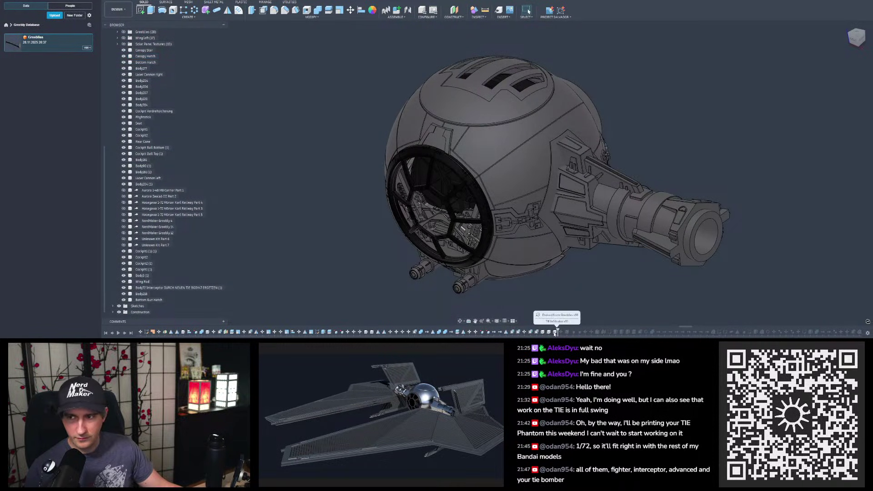
# Step: Break the source link of the original derived Aurora 1-48 M8 Carrier Part 1 and confirm the conversion to base features
pyautogui.rightClick(146, 191)
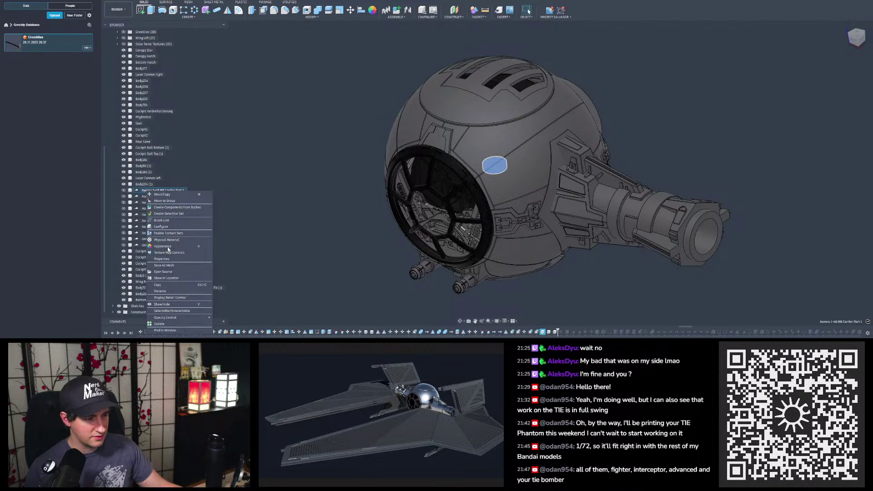
pyautogui.click(164, 207)
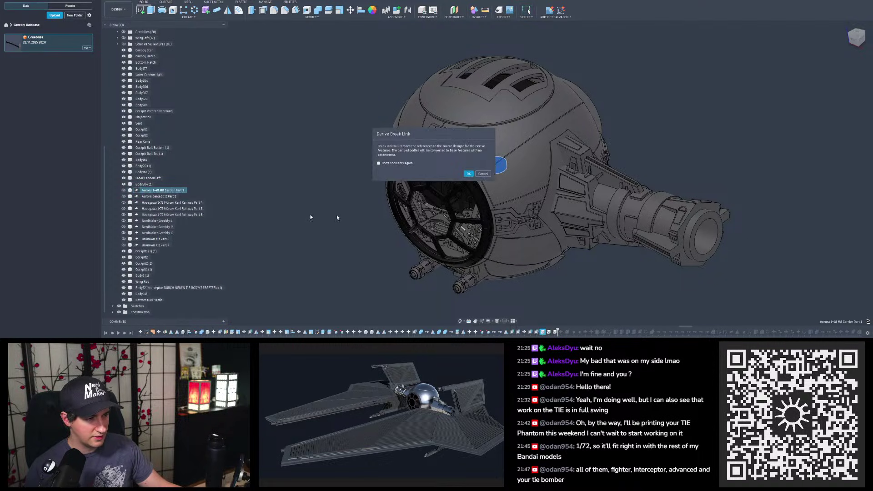
pyautogui.click(470, 173)
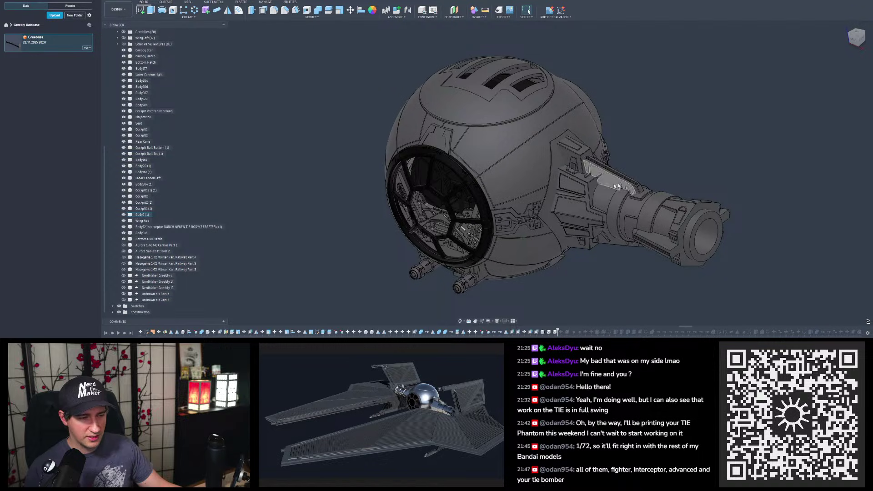
pyautogui.moveTo(676, 213)
pyautogui.keyDown('shift'); pyautogui.mouseDown(button='middle')
pyautogui.moveTo(668, 227)
pyautogui.moveTo(665, 213)
pyautogui.moveTo(667, 229)
pyautogui.moveTo(663, 218)
pyautogui.moveTo(677, 200)
pyautogui.mouseUp(button='middle'); pyautogui.keyUp('shift')
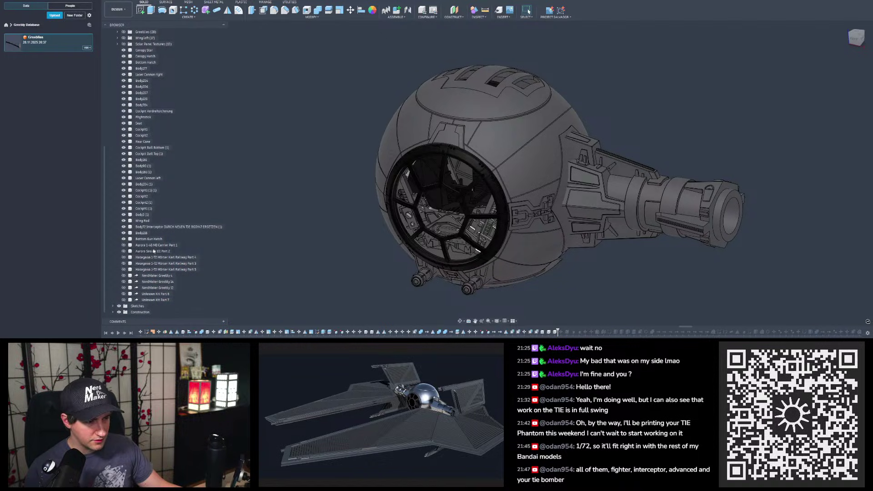
# Step: Break the source link of the derived NerdMaker Greebly bodies and confirm the conversion to base features
pyautogui.rightClick(153, 275)
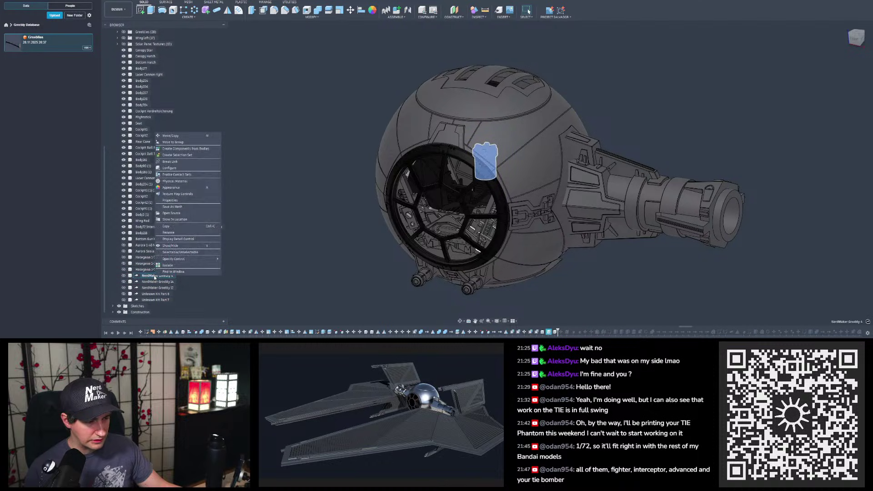
pyautogui.click(167, 162)
pyautogui.click(468, 173)
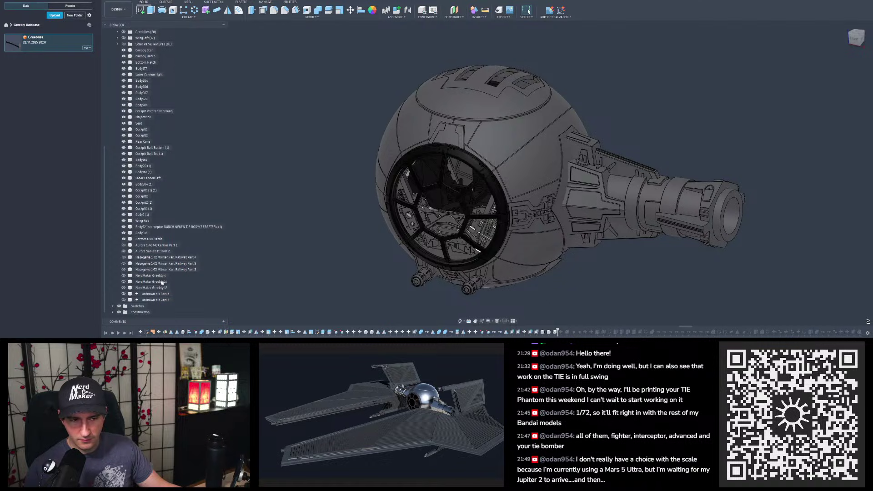
# Step: Break the source link of the derived Unknown Kit Part 6 and Part 7 bodies and confirm the conversion
pyautogui.rightClick(155, 293)
pyautogui.click(156, 290)
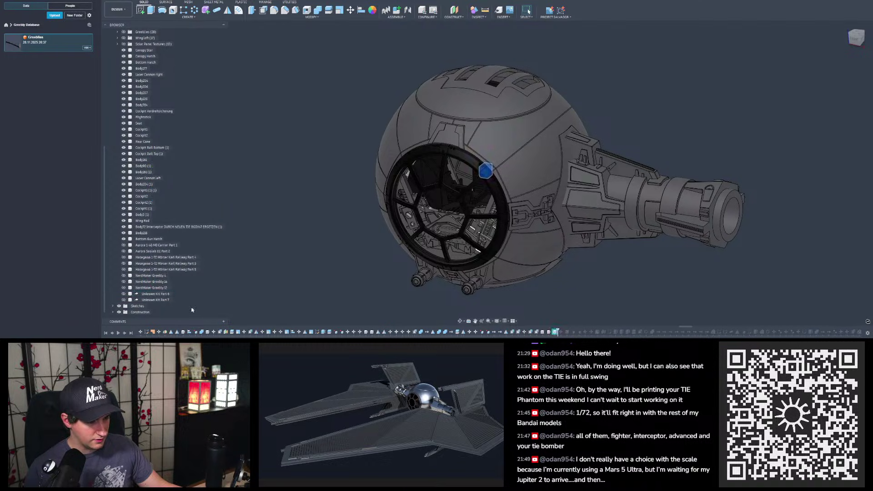
pyautogui.rightClick(155, 293)
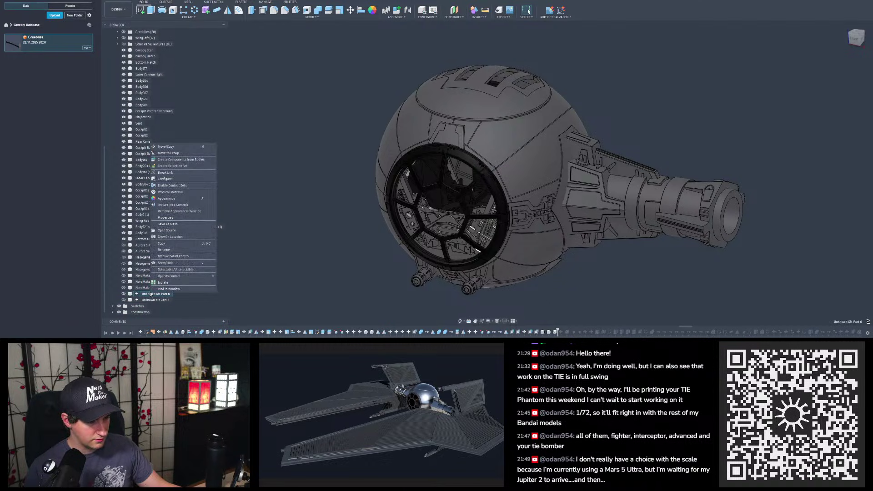
pyautogui.click(162, 172)
pyautogui.click(468, 173)
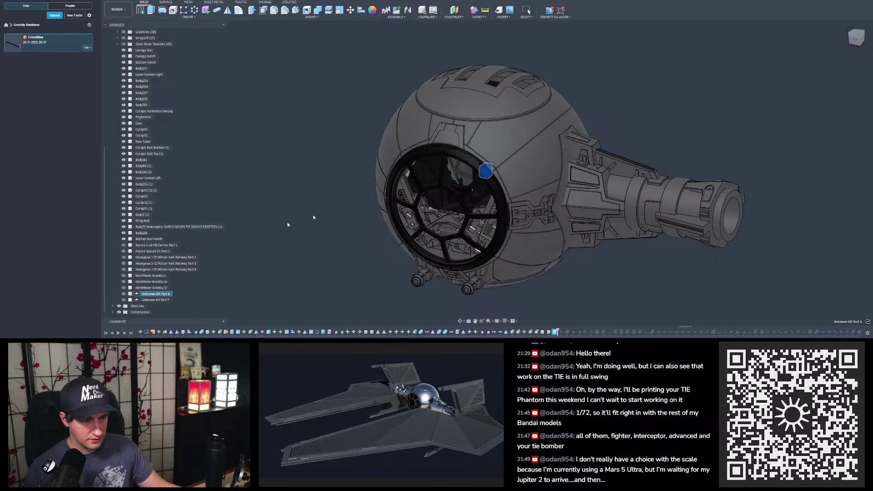
pyautogui.click(145, 245)
pyautogui.keyDown('shift'); pyautogui.click(146, 299); pyautogui.keyUp('shift')
pyautogui.press('Escape')
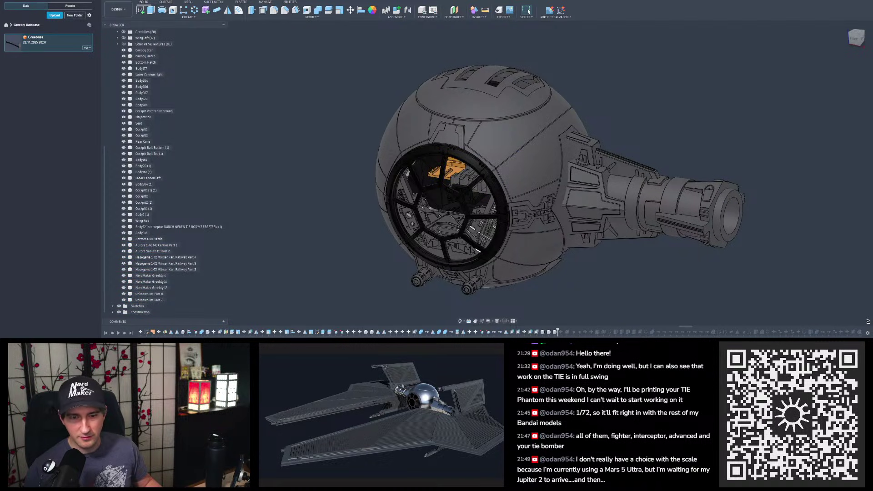
# Step: Try rolling the timeline forward past the Canopy Anti Rot Feat derive and its following features, and undo the roll
pyautogui.scroll(-12, 575, 331)
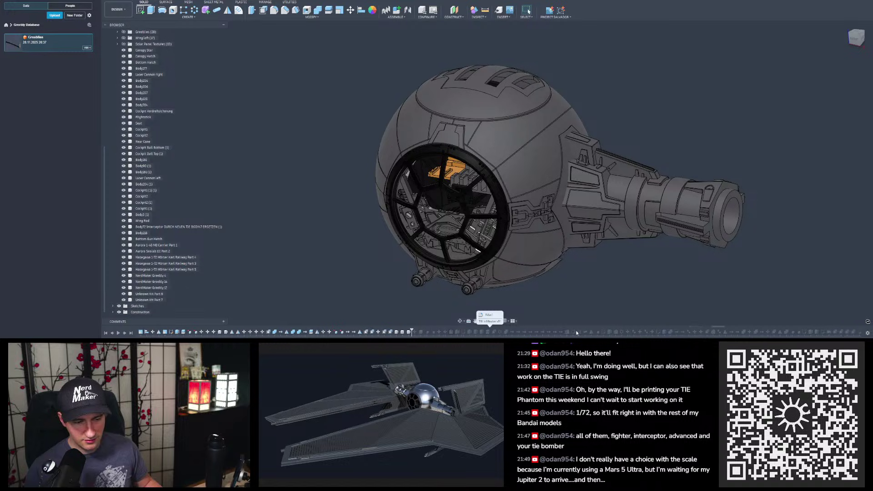
pyautogui.scroll(-5, 576, 330)
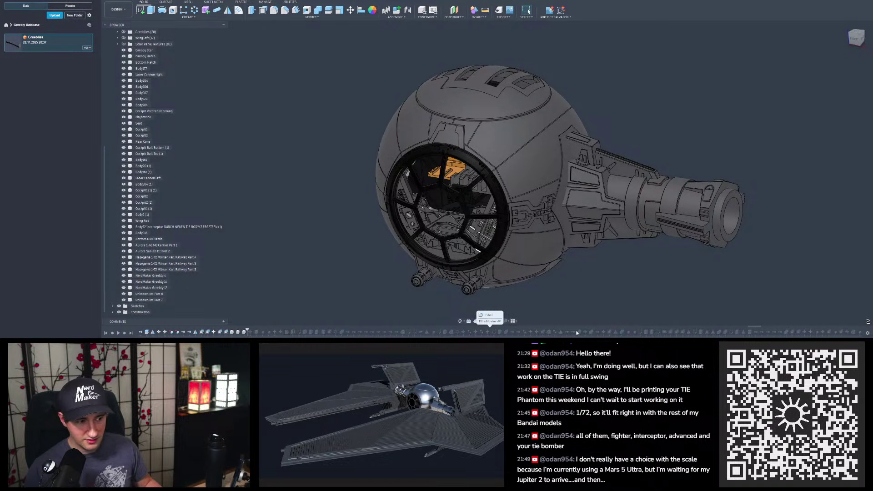
pyautogui.click(685, 220)
pyautogui.moveTo(684, 220)
pyautogui.keyDown('shift'); pyautogui.mouseDown(button='middle')
pyautogui.moveTo(686, 286)
pyautogui.moveTo(696, 213)
pyautogui.moveTo(688, 168)
pyautogui.moveTo(691, 241)
pyautogui.moveTo(695, 223)
pyautogui.moveTo(673, 213)
pyautogui.mouseUp(button='middle'); pyautogui.keyUp('shift')
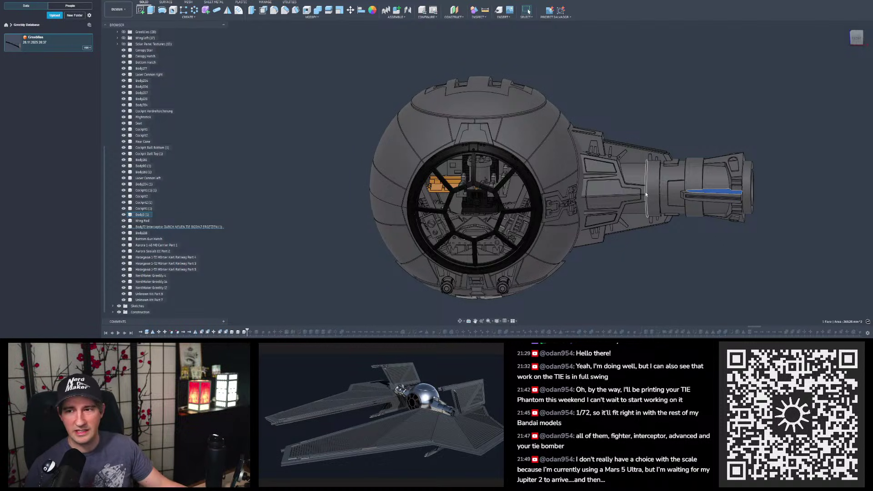
pyautogui.click(326, 180)
pyautogui.moveTo(326, 179)
pyautogui.keyDown('shift'); pyautogui.mouseDown(button='middle')
pyautogui.moveTo(344, 154)
pyautogui.moveTo(363, 172)
pyautogui.moveTo(379, 169)
pyautogui.moveTo(328, 180)
pyautogui.moveTo(342, 184)
pyautogui.mouseUp(button='middle'); pyautogui.keyUp('shift')
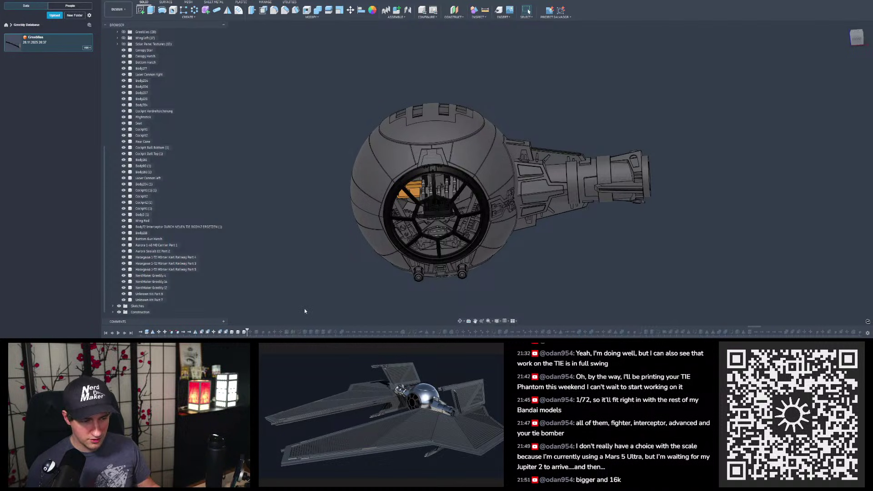
pyautogui.moveTo(246, 330); pyautogui.dragTo(344, 331)
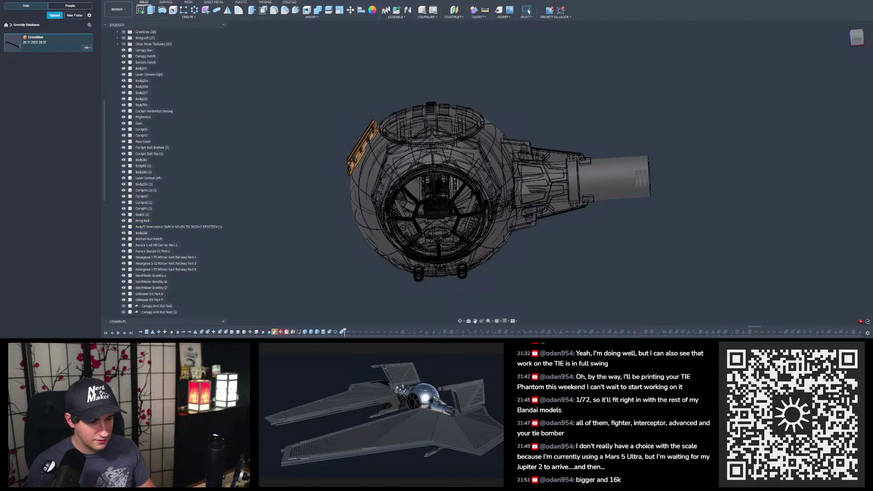
pyautogui.click(134, 1)
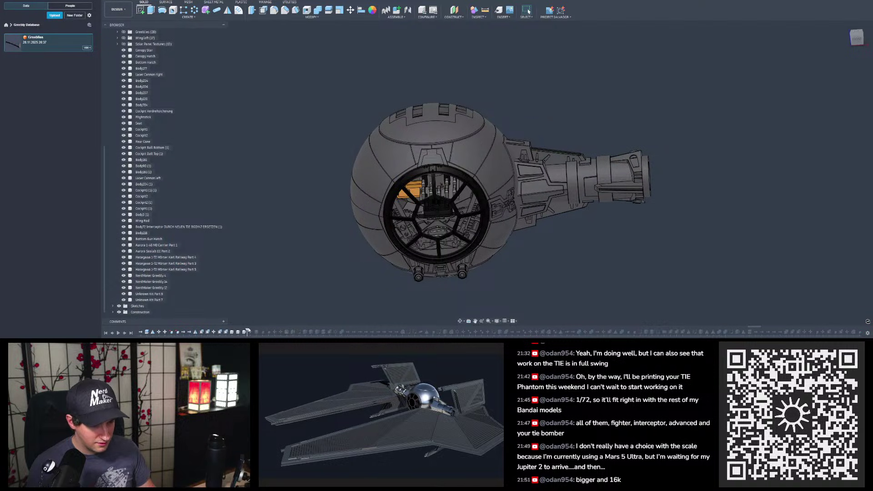
# Step: Roll the timeline forward to the TIE base model derive feature and break the source link of both Canopy Anti Rot Feat bodies
pyautogui.moveTo(247, 329); pyautogui.dragTo(257, 332)
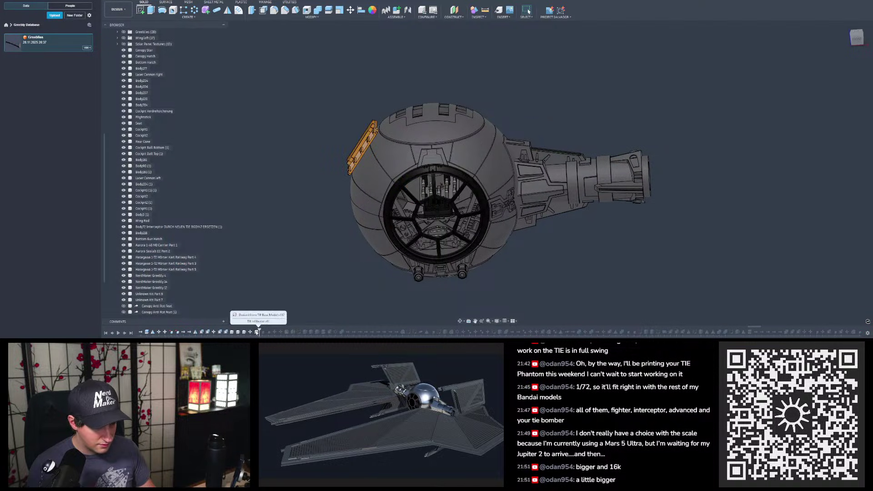
pyautogui.scroll(-2, 166, 297)
pyautogui.click(149, 294)
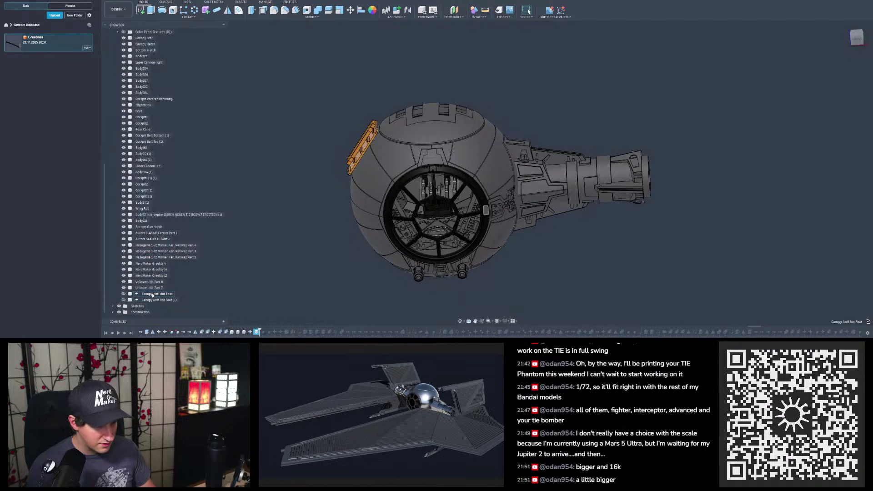
pyautogui.click(152, 300)
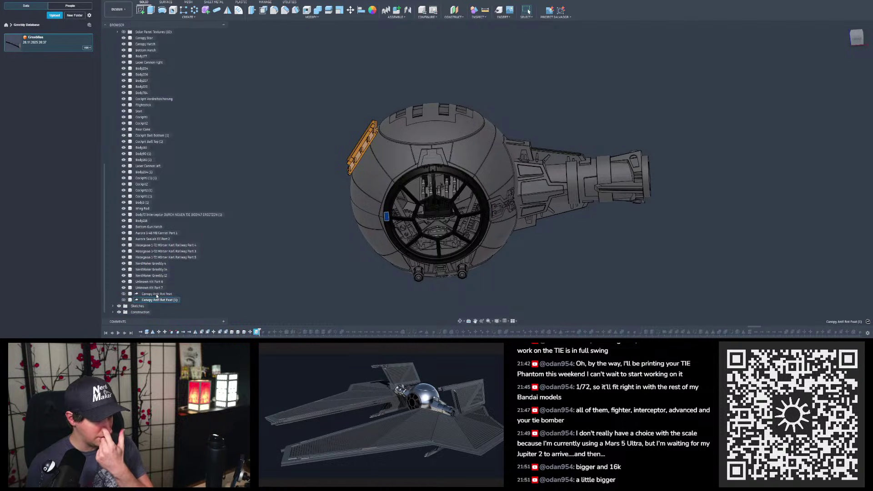
pyautogui.click(158, 295)
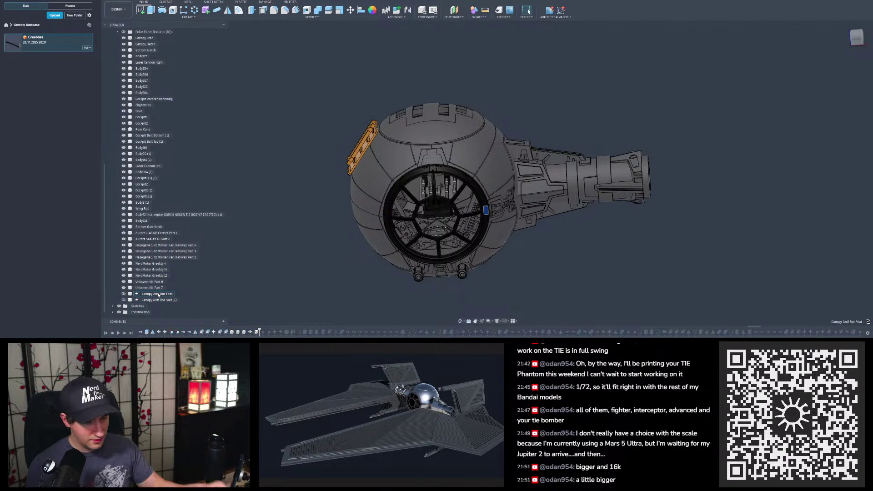
pyautogui.rightClick(158, 294)
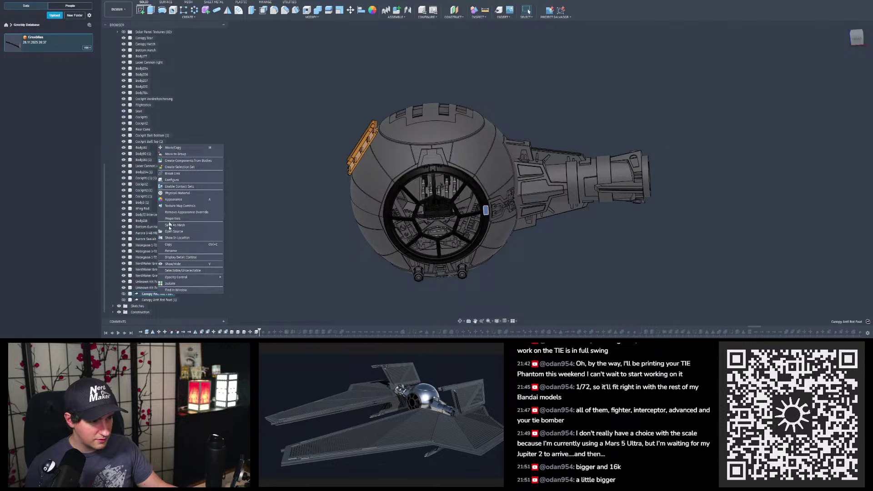
pyautogui.click(170, 174)
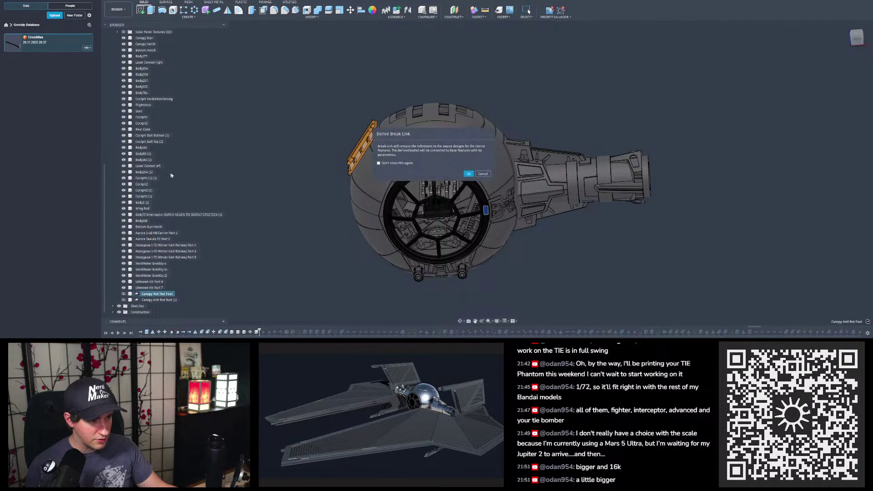
pyautogui.click(469, 175)
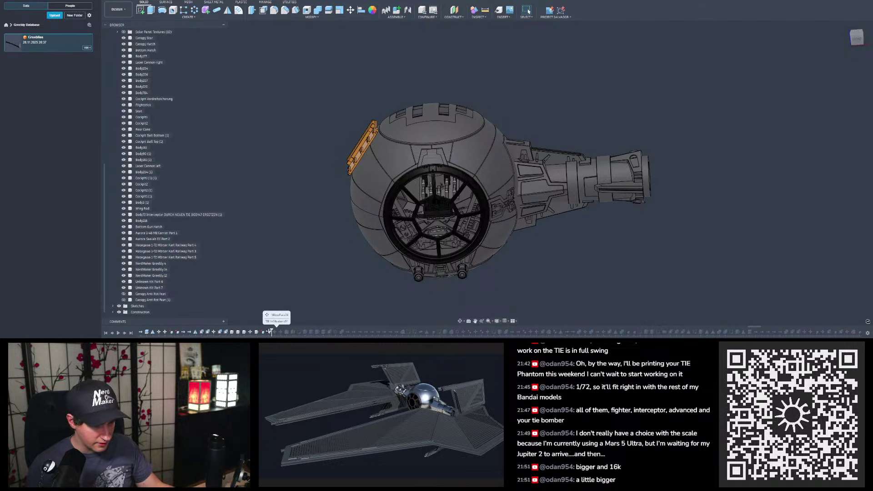
# Step: Step the timeline over the second delete-face feature after the canopy derive and back before it to compare the wing pylon
pyautogui.moveTo(270, 331); pyautogui.dragTo(270, 333)
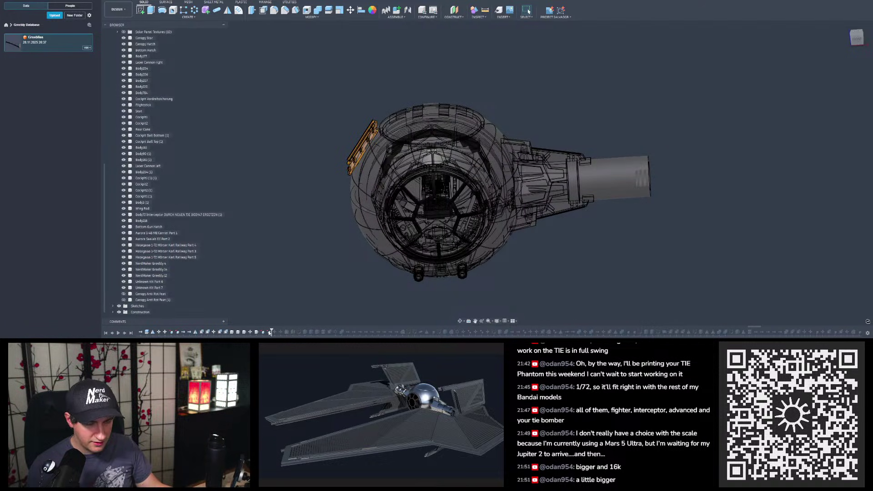
pyautogui.click(268, 333)
pyautogui.press('Escape')
pyautogui.moveTo(271, 332); pyautogui.dragTo(267, 331)
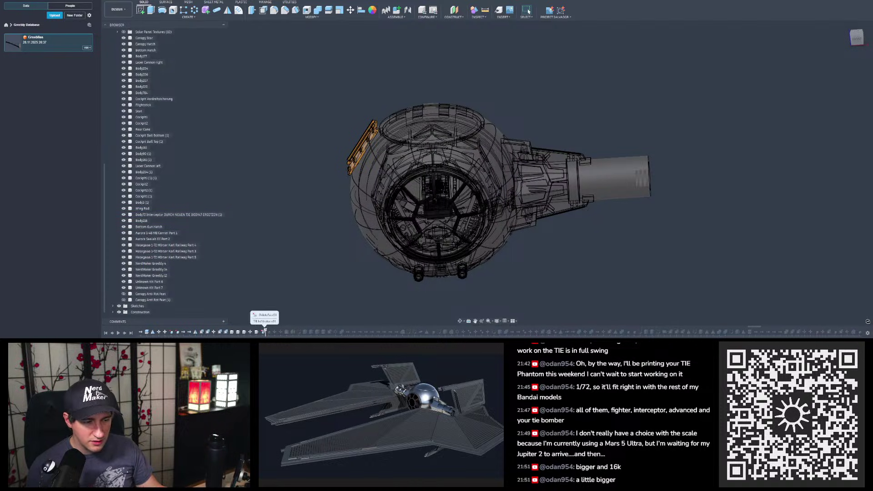
# Step: Review the face selection of the first delete-face feature on the wing pylon and accept it without changes
pyautogui.keyDown('shift'); pyautogui.moveTo(341, 293); pyautogui.dragTo(386, 274, button='middle'); pyautogui.keyUp('shift')
pyautogui.scroll(5, 558, 194)
pyautogui.moveTo(557, 193)
pyautogui.keyDown('shift'); pyautogui.mouseDown(button='middle')
pyautogui.moveTo(541, 247)
pyautogui.moveTo(551, 193)
pyautogui.mouseUp(button='middle'); pyautogui.keyUp('shift')
pyautogui.keyDown('shift'); pyautogui.moveTo(534, 164); pyautogui.dragTo(528, 184, button='middle'); pyautogui.keyUp('shift')
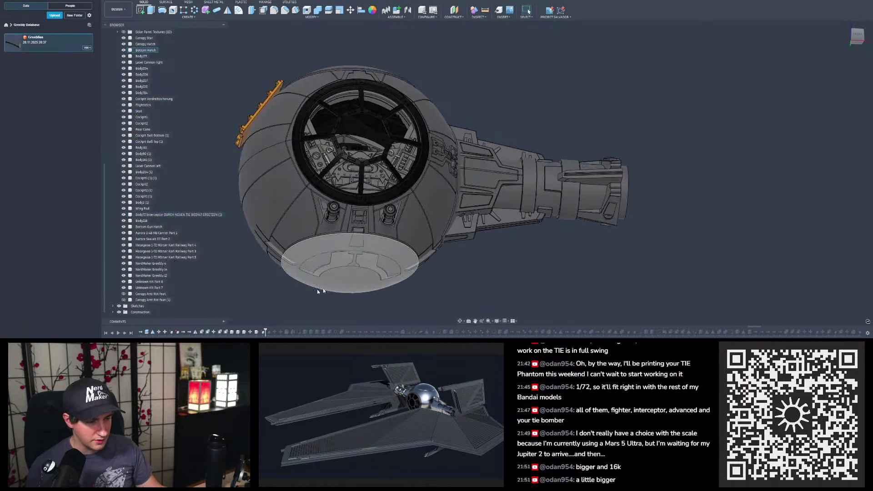
pyautogui.doubleClick(265, 332)
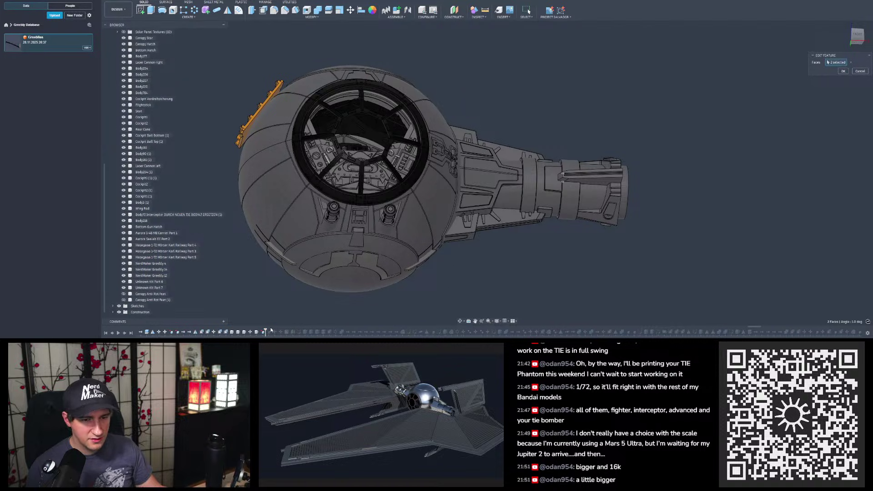
pyautogui.scroll(10, 588, 159)
pyautogui.keyDown('shift'); pyautogui.moveTo(540, 200); pyautogui.dragTo(574, 137, button='middle'); pyautogui.keyUp('shift')
pyautogui.click(843, 71)
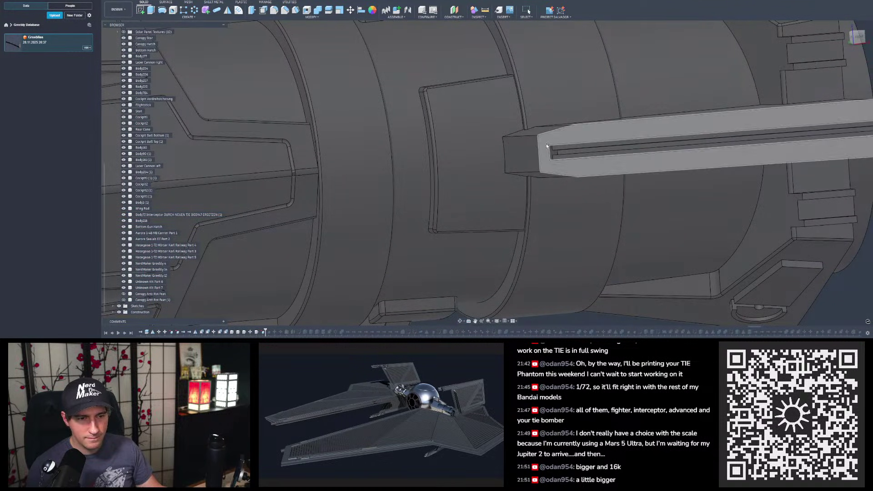
# Step: Roll the timeline forward one feature and permanently delete DeleteFace34 together with the features that reference it
pyautogui.keyDown('shift'); pyautogui.moveTo(527, 181); pyautogui.dragTo(591, 168, button='middle'); pyautogui.keyUp('shift')
pyautogui.scroll(3, 586, 210)
pyautogui.scroll(3, 575, 170)
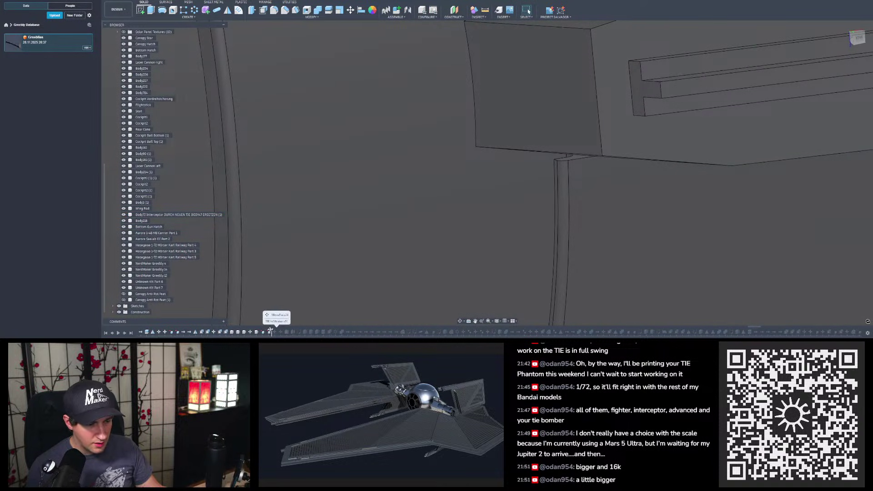
pyautogui.scroll(-5, 434, 210)
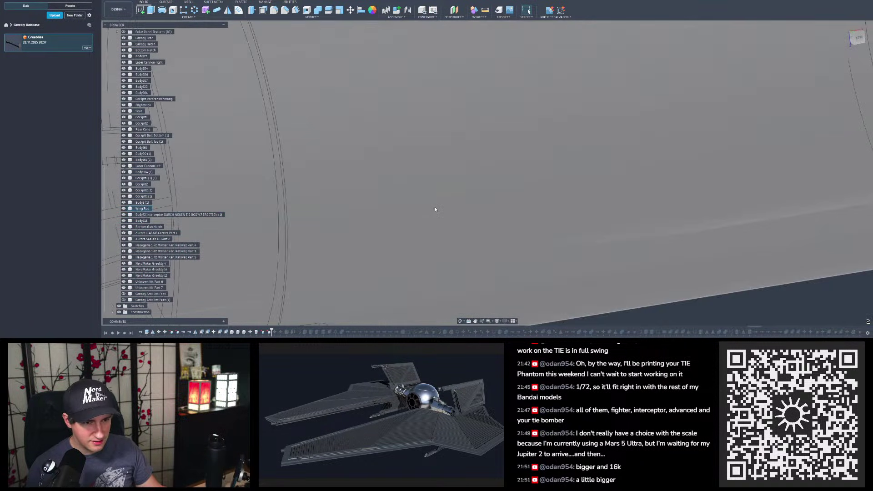
pyautogui.scroll(-2, 435, 210)
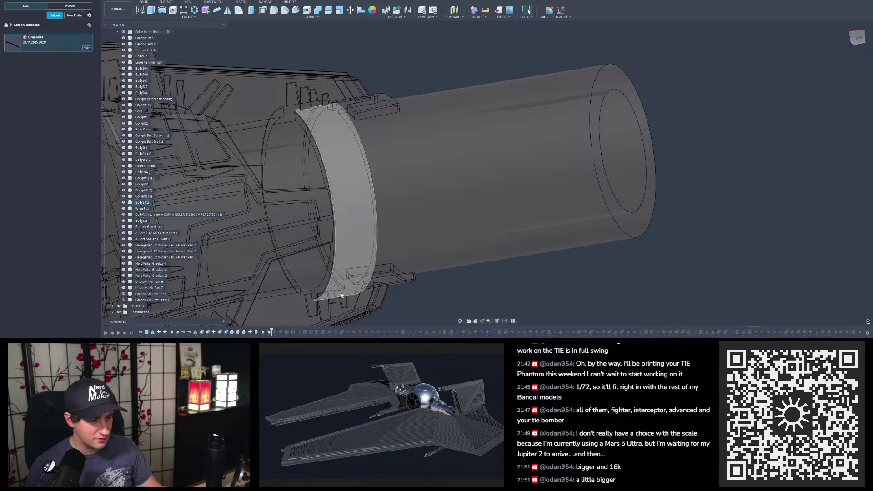
pyautogui.rightClick(270, 332)
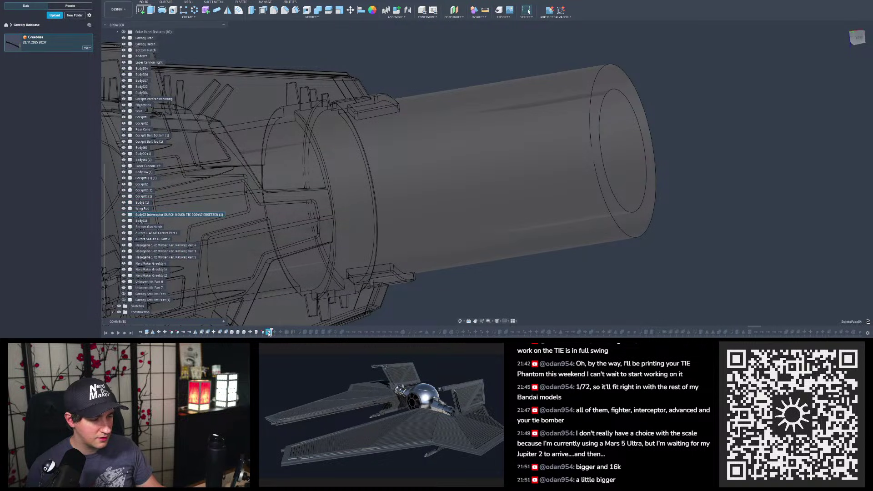
pyautogui.click(277, 295)
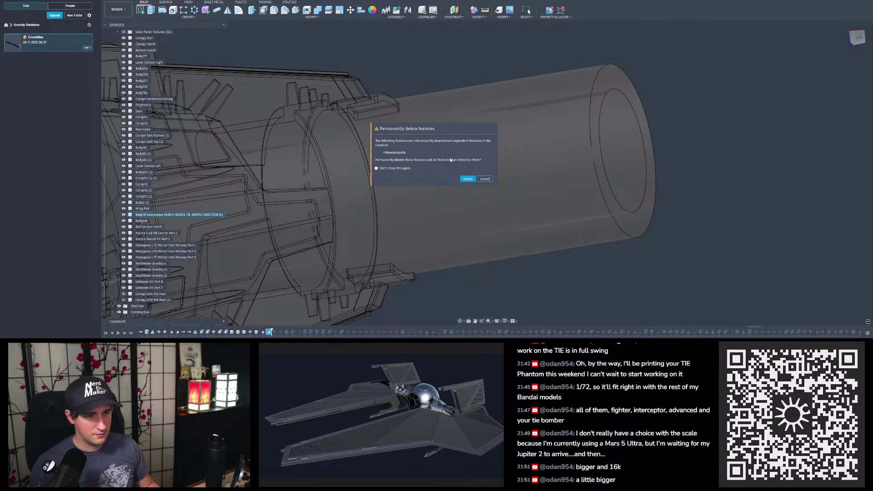
pyautogui.click(467, 179)
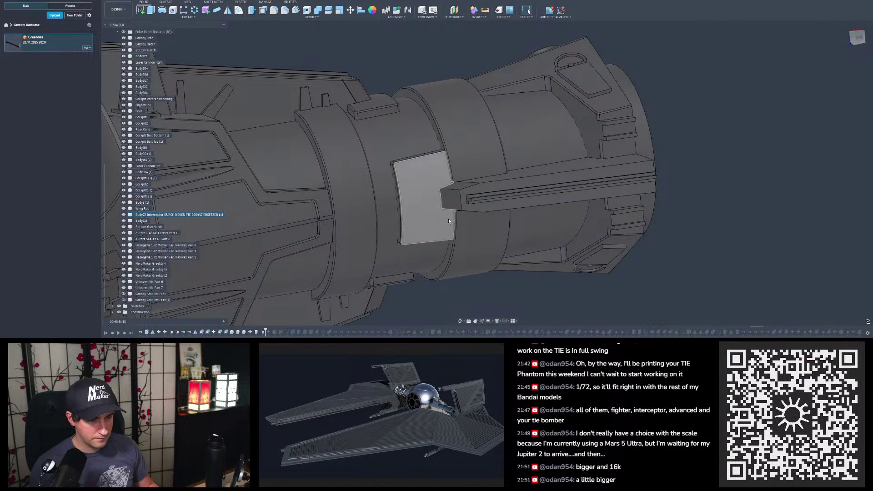
# Step: Delete the two small sliver faces on either side of the long bar's blunt end on the wing pylon
pyautogui.scroll(10, 449, 221)
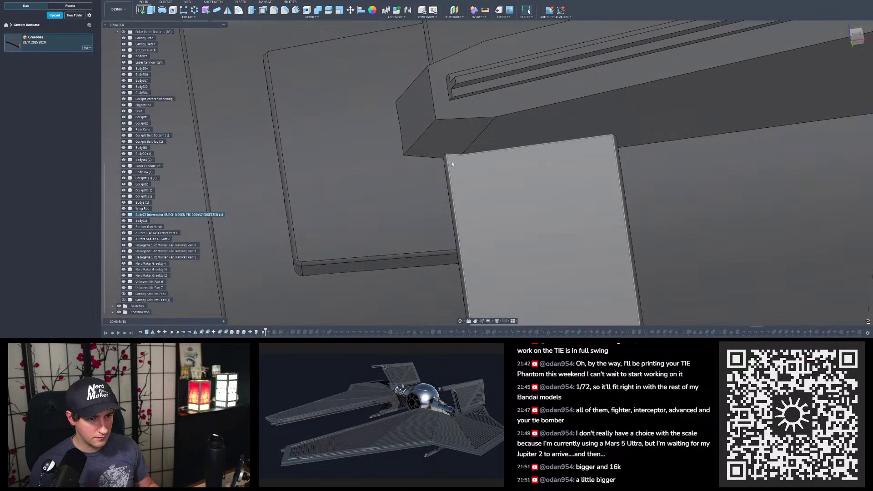
pyautogui.keyDown('shift'); pyautogui.moveTo(452, 163); pyautogui.dragTo(477, 75, button='middle'); pyautogui.keyUp('shift')
pyautogui.scroll(2, 509, 128)
pyautogui.click(510, 131)
pyautogui.scroll(-3, 476, 75)
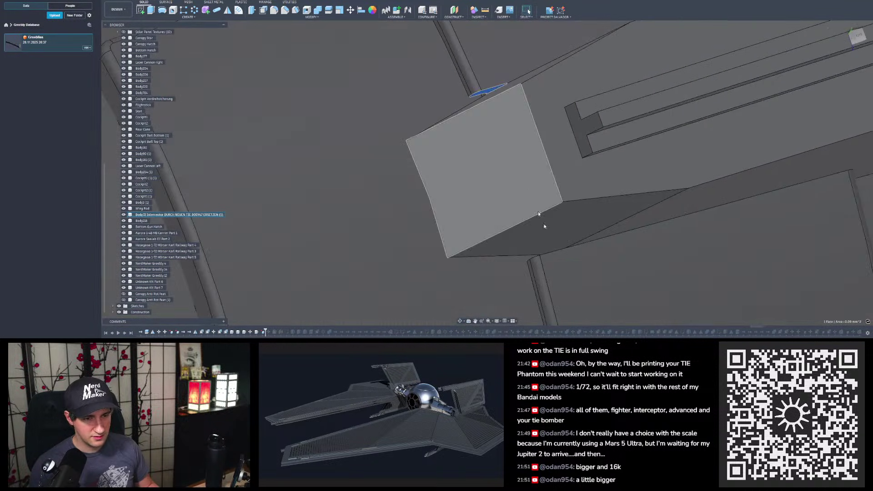
pyautogui.scroll(2, 554, 258)
pyautogui.keyDown('shift'); pyautogui.moveTo(555, 259); pyautogui.dragTo(567, 263, button='middle'); pyautogui.keyUp('shift')
pyautogui.scroll(3, 535, 260)
pyautogui.keyDown('ctrl'); pyautogui.click(536, 261); pyautogui.keyUp('ctrl')
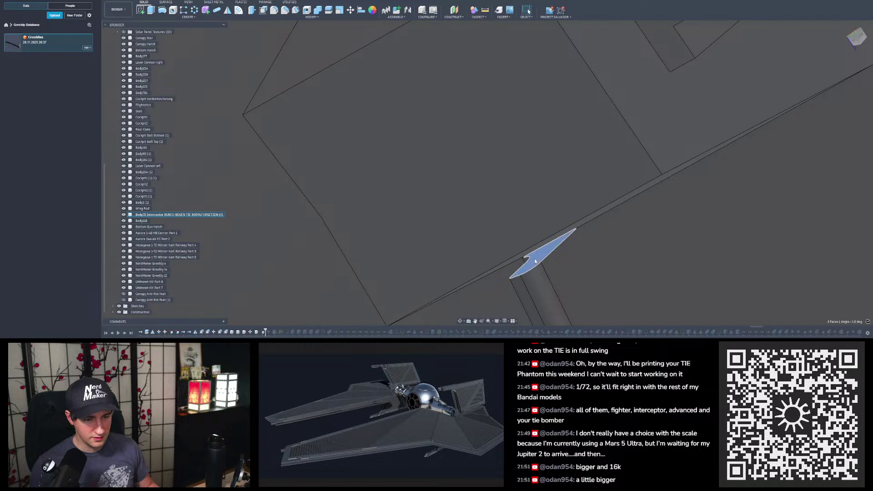
pyautogui.scroll(-5, 471, 214)
pyautogui.keyDown('shift'); pyautogui.moveTo(464, 195); pyautogui.dragTo(459, 191, button='middle'); pyautogui.keyUp('shift')
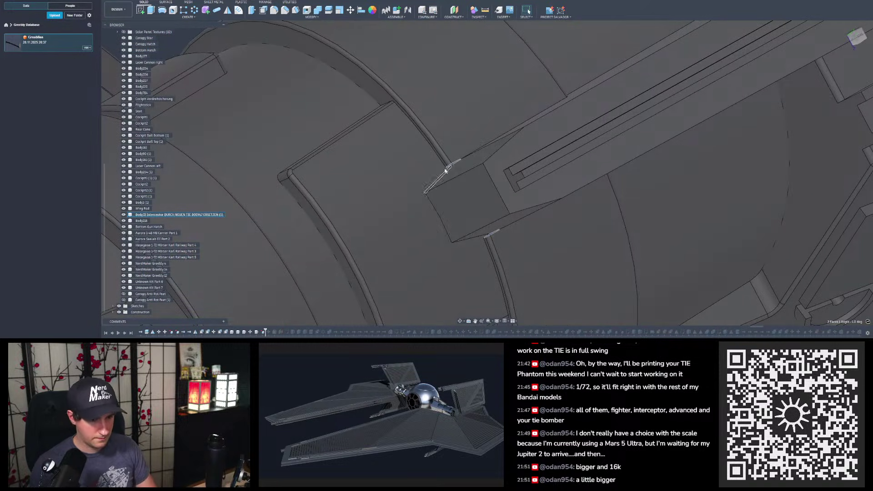
pyautogui.scroll(4, 443, 170)
pyautogui.scroll(-5, 443, 169)
pyautogui.keyDown('shift'); pyautogui.moveTo(442, 165); pyautogui.dragTo(484, 232, button='middle'); pyautogui.keyUp('shift')
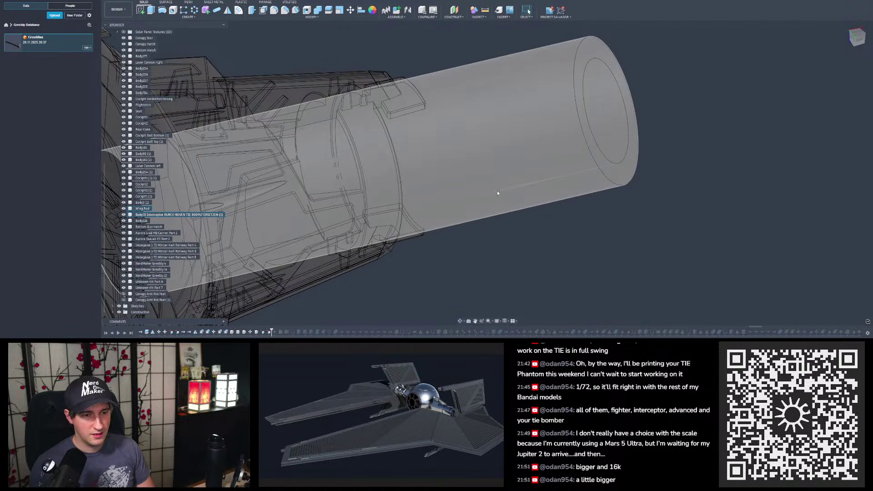
# Step: Step the timeline back over the last delete-face feature on the wing pylon
pyautogui.moveTo(516, 190)
pyautogui.keyDown('shift'); pyautogui.mouseDown(button='middle')
pyautogui.moveTo(510, 178)
pyautogui.moveTo(512, 191)
pyautogui.mouseUp(button='middle'); pyautogui.keyUp('shift')
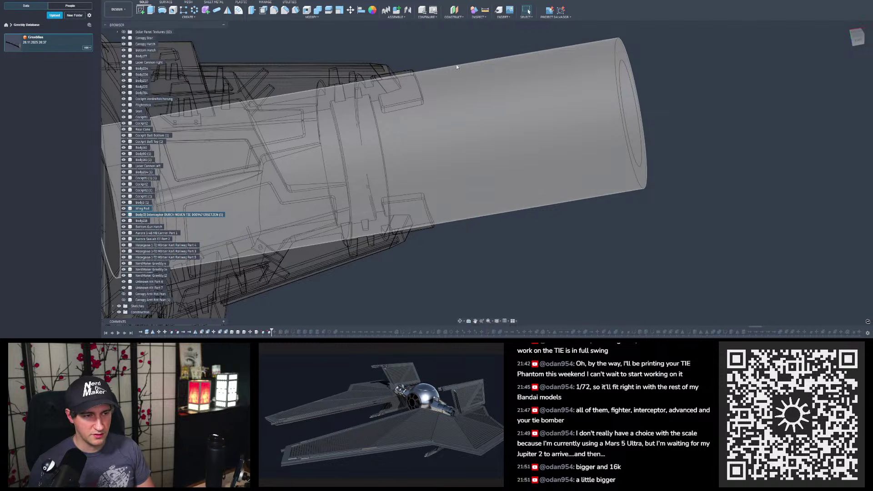
pyautogui.moveTo(459, 55)
pyautogui.keyDown('shift'); pyautogui.mouseDown(button='middle')
pyautogui.moveTo(456, 36)
pyautogui.moveTo(457, 51)
pyautogui.mouseUp(button='middle'); pyautogui.keyUp('shift')
pyautogui.scroll(-5, 645, 214)
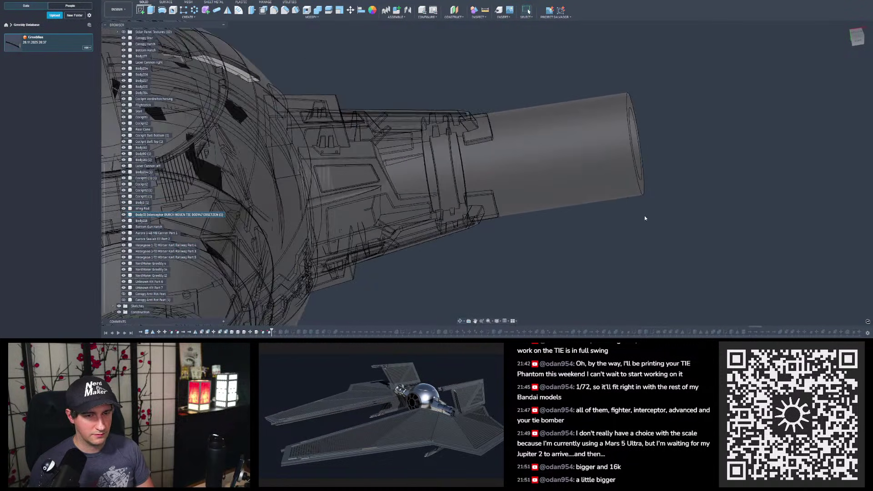
pyautogui.keyDown('shift'); pyautogui.moveTo(588, 130); pyautogui.dragTo(443, 89, button='middle'); pyautogui.keyUp('shift')
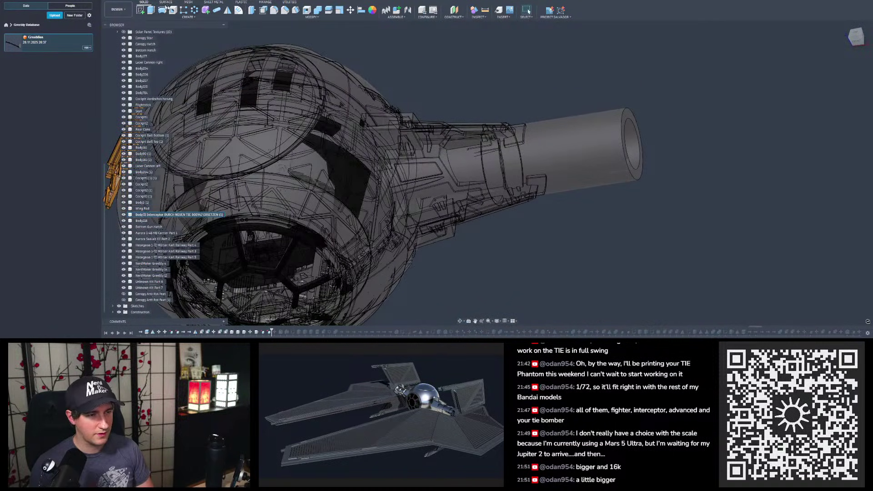
pyautogui.click(133, 2)
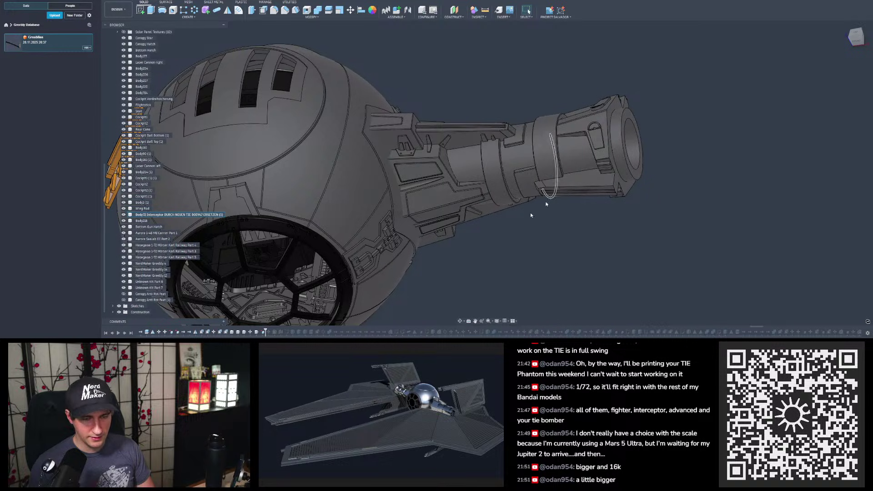
# Step: Permanently delete DeleteFace33 on the wing pylon's ring with the features that reference it, taking a screenshot of the confirmation dialog first
pyautogui.rightClick(264, 332)
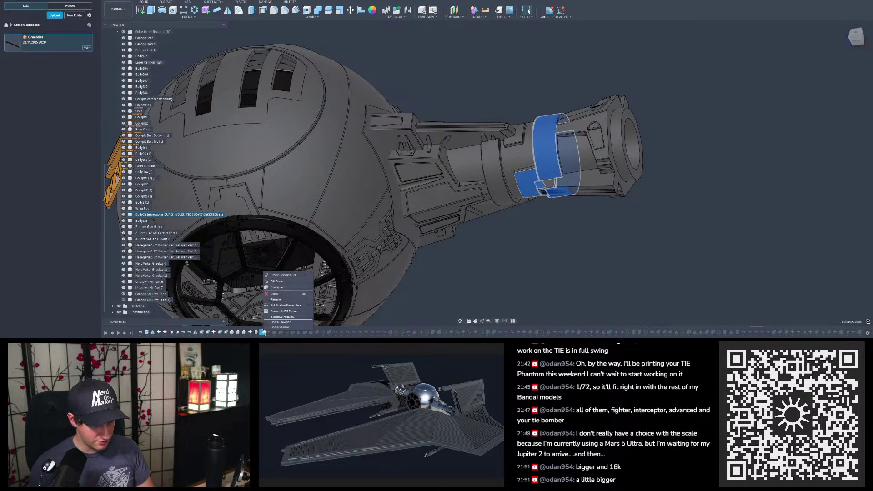
pyautogui.click(280, 295)
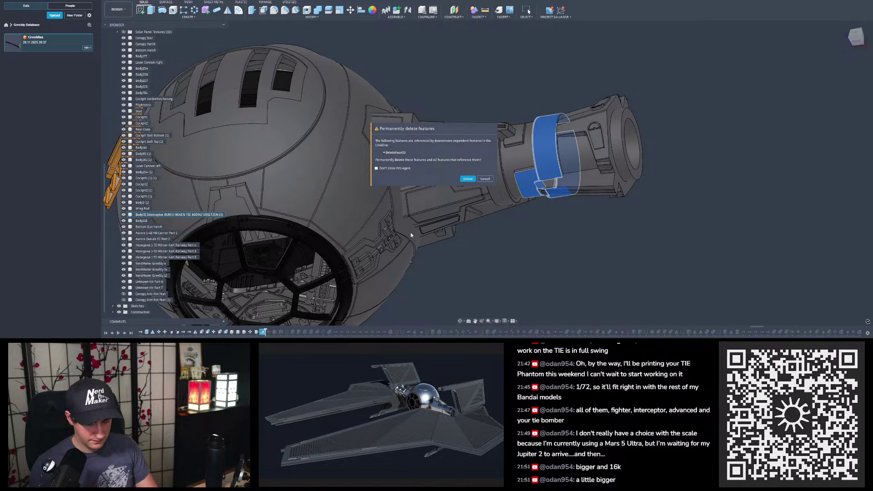
pyautogui.press('Print')
pyautogui.moveTo(371, 122); pyautogui.dragTo(500, 186)
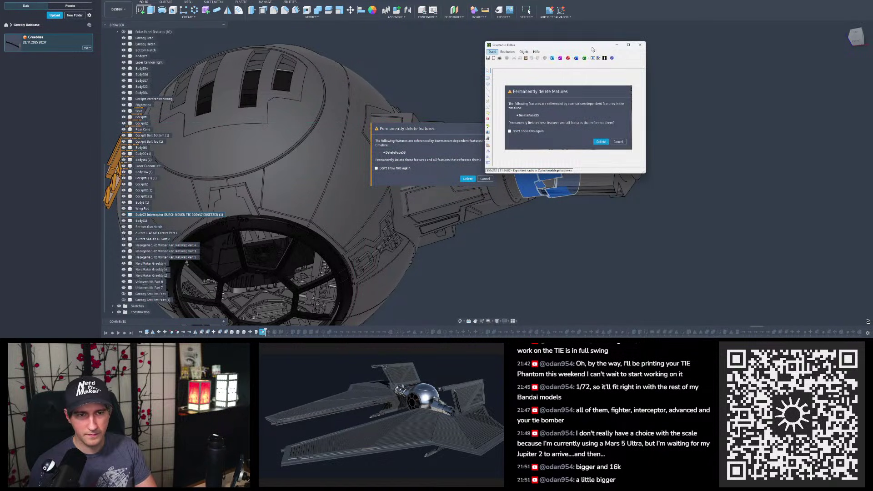
pyautogui.click(640, 45)
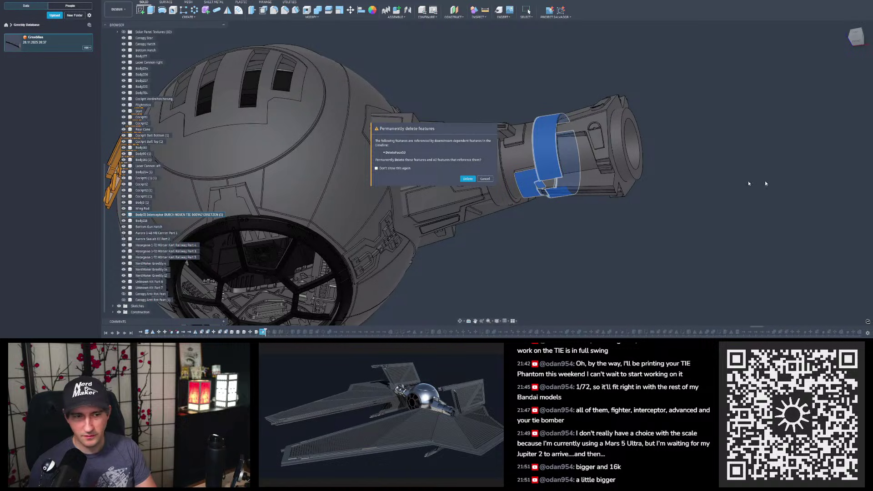
pyautogui.click(468, 179)
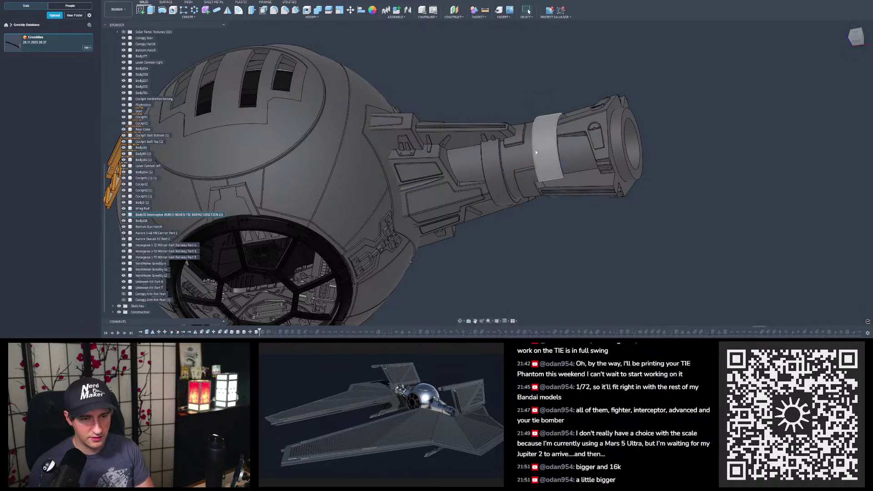
# Step: Examine the wing pylon's ring, the raised panel beside it and the long bar's blunt end from several angles
pyautogui.scroll(10, 534, 115)
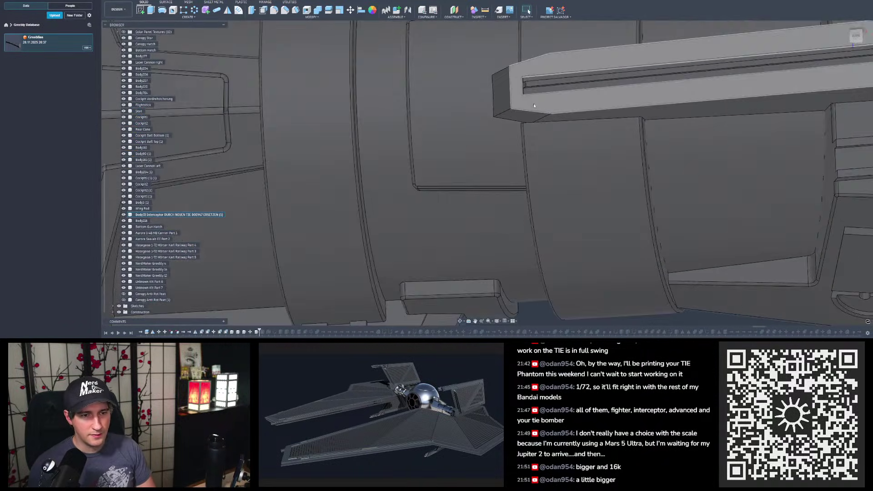
pyautogui.keyDown('shift'); pyautogui.moveTo(534, 105); pyautogui.dragTo(528, 145, button='middle'); pyautogui.keyUp('shift')
pyautogui.scroll(-15, 550, 127)
pyautogui.scroll(15, 524, 149)
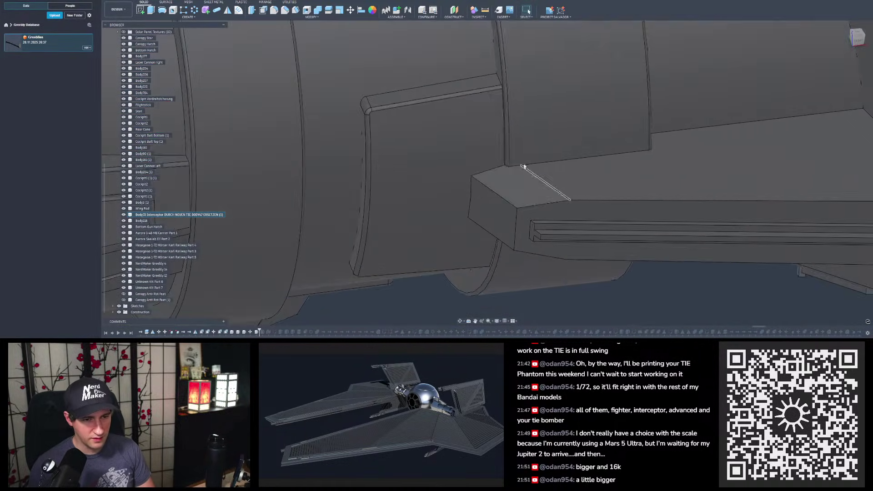
pyautogui.scroll(5, 525, 150)
pyautogui.scroll(-8, 520, 150)
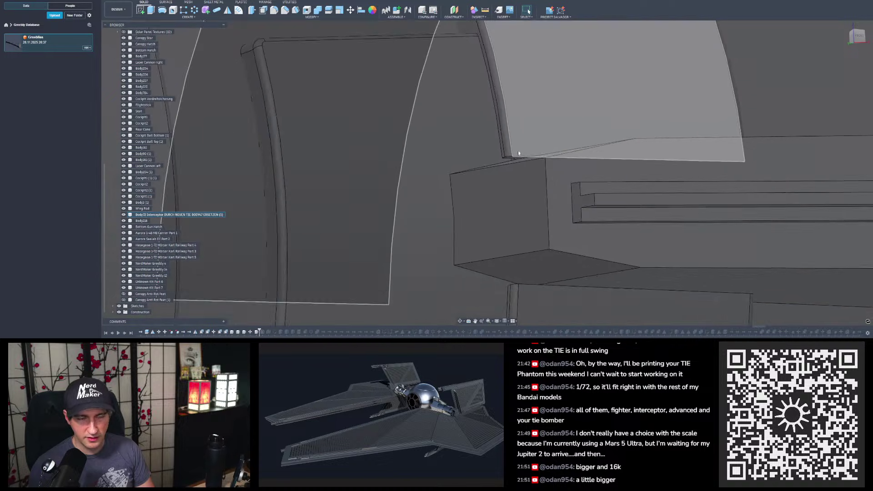
pyautogui.scroll(-15, 523, 145)
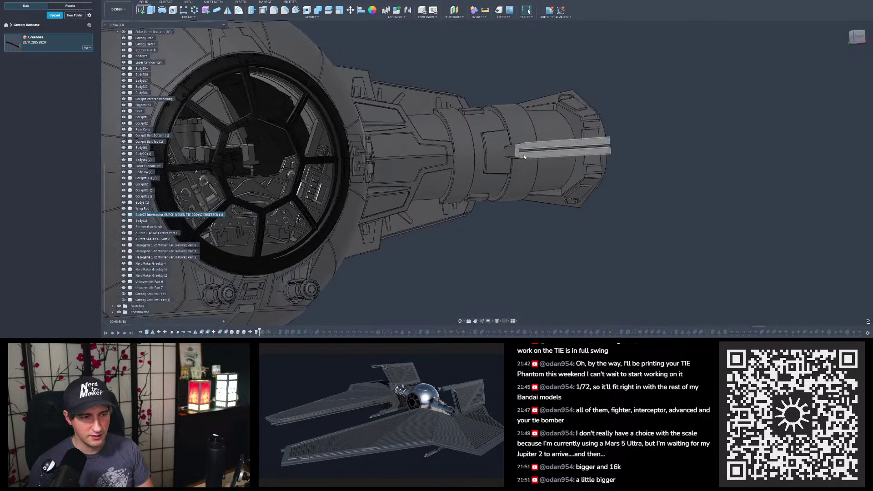
pyautogui.keyDown('shift'); pyautogui.moveTo(515, 134); pyautogui.dragTo(494, 149, button='middle'); pyautogui.keyUp('shift')
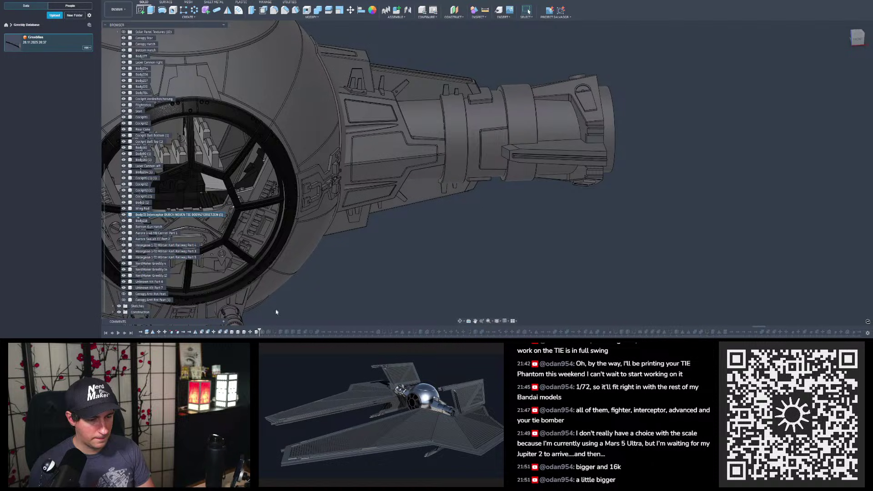
# Step: Undo and redo the deletion of the pylon's delete-face feature to compare both states, ending with the feature restored
pyautogui.click(261, 332)
pyautogui.press('Delete')
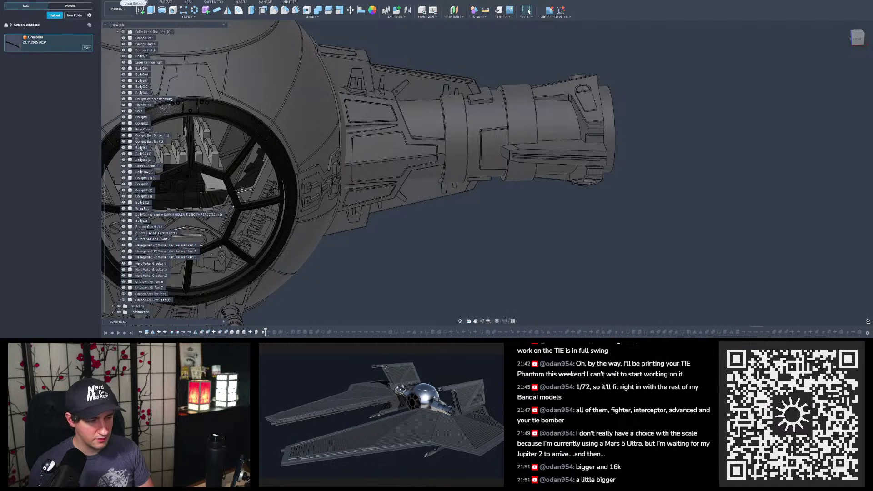
pyautogui.click(142, 1)
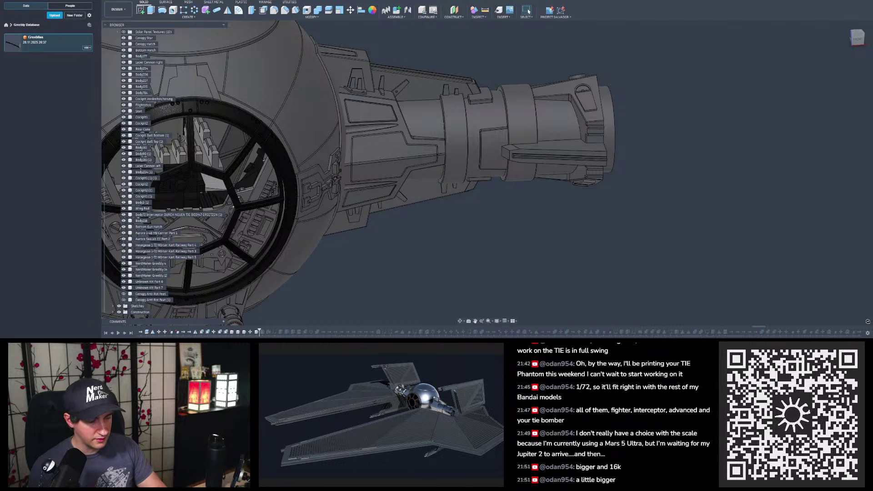
pyautogui.hotkey('ctrl', 'y')
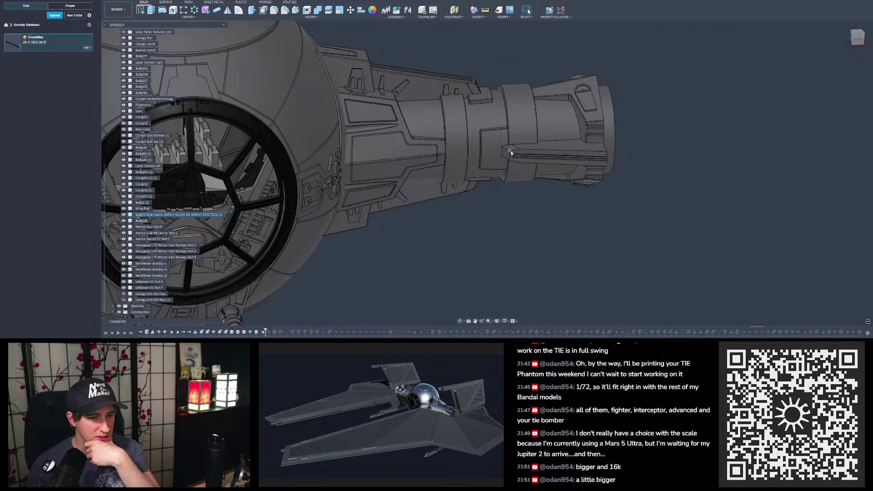
# Step: Check the long bar's junction with the pylon ring and undo the last timeline marker move
pyautogui.scroll(4, 509, 154)
pyautogui.moveTo(503, 153)
pyautogui.keyDown('shift'); pyautogui.mouseDown(button='middle')
pyautogui.moveTo(489, 157)
pyautogui.moveTo(497, 164)
pyautogui.mouseUp(button='middle'); pyautogui.keyUp('shift')
pyautogui.hotkey('ctrl', 'z')
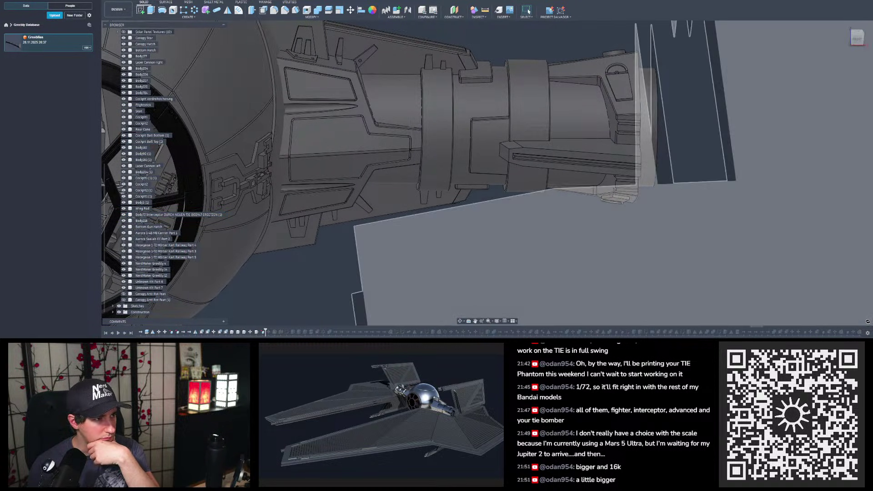
pyautogui.hotkey('ctrl', 'z')
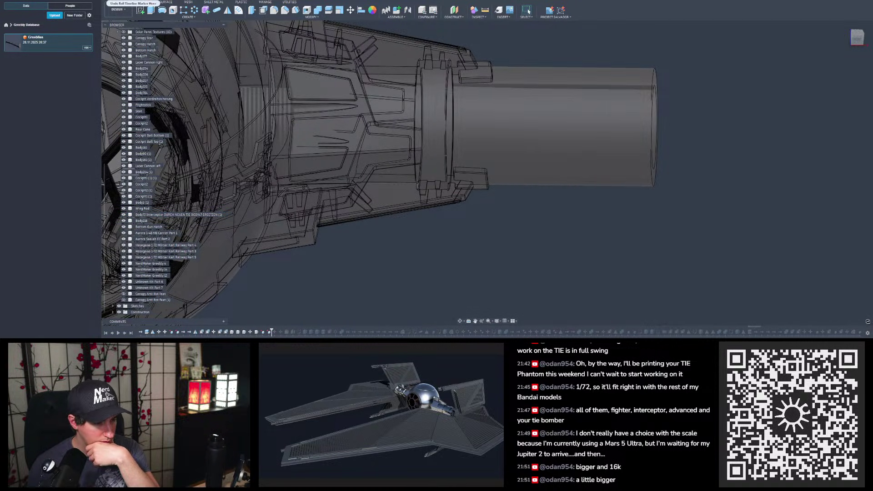
# Step: Roll the timeline back to just after the fillet feature that rounds the wing pylon's edges
pyautogui.hotkey('ctrl', 'y')
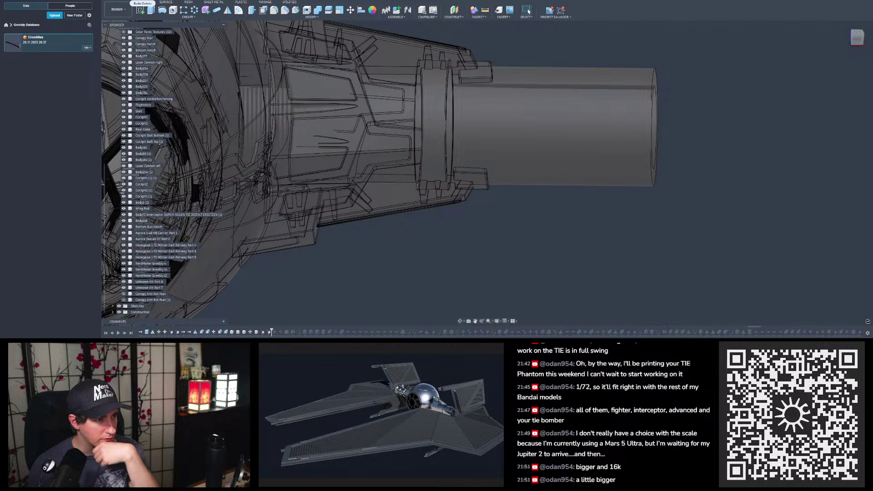
pyautogui.click(274, 332)
pyautogui.click(280, 332)
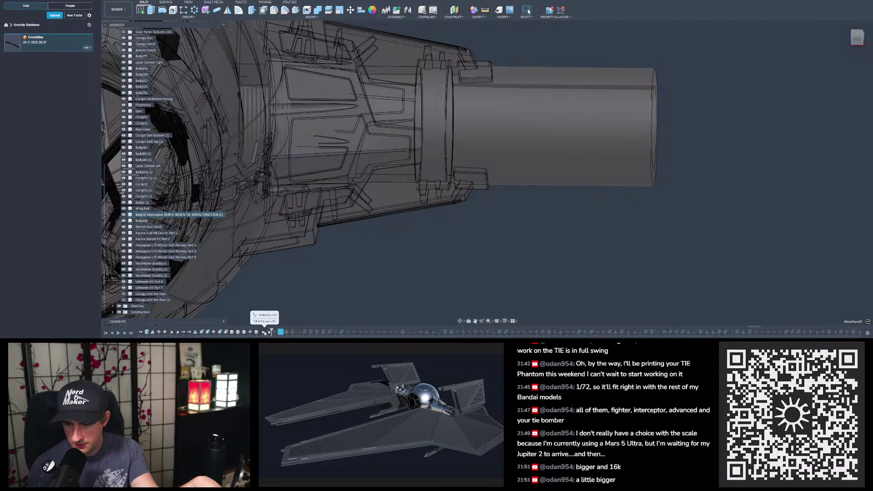
pyautogui.click(290, 264)
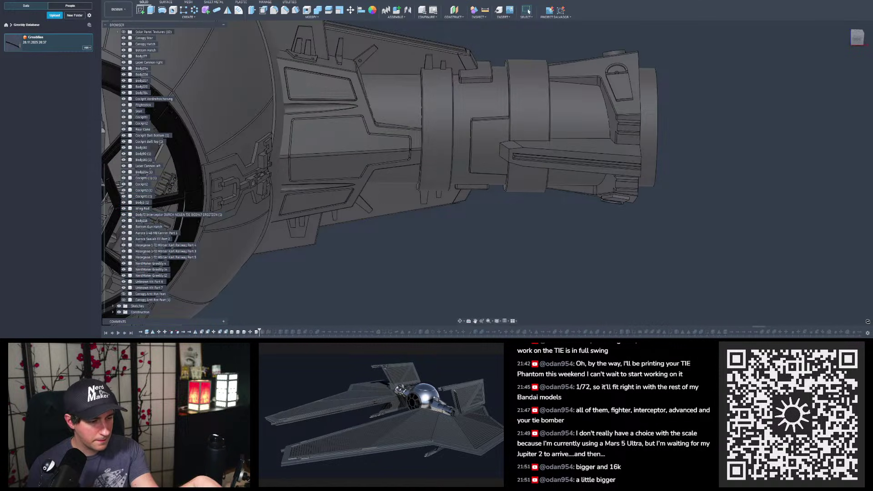
pyautogui.moveTo(260, 330); pyautogui.dragTo(265, 331)
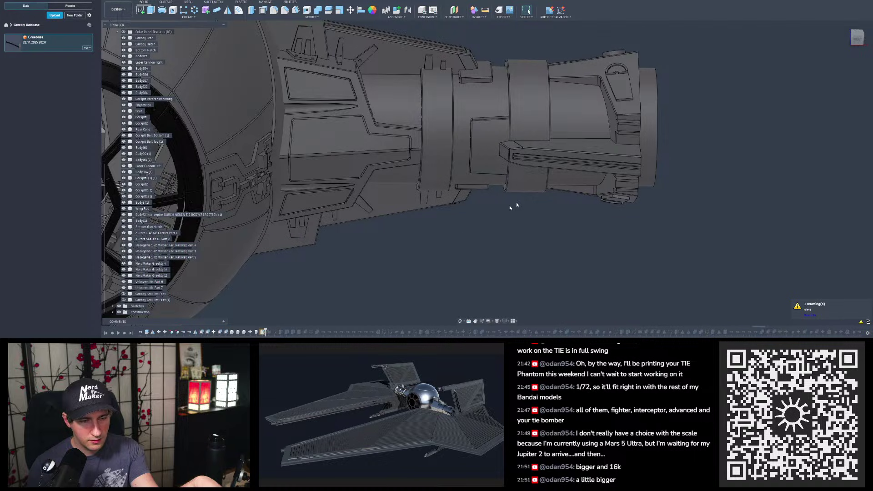
# Step: Open the wing pylon's fillet for editing, check its edges up close, and accept the feature
pyautogui.doubleClick(262, 332)
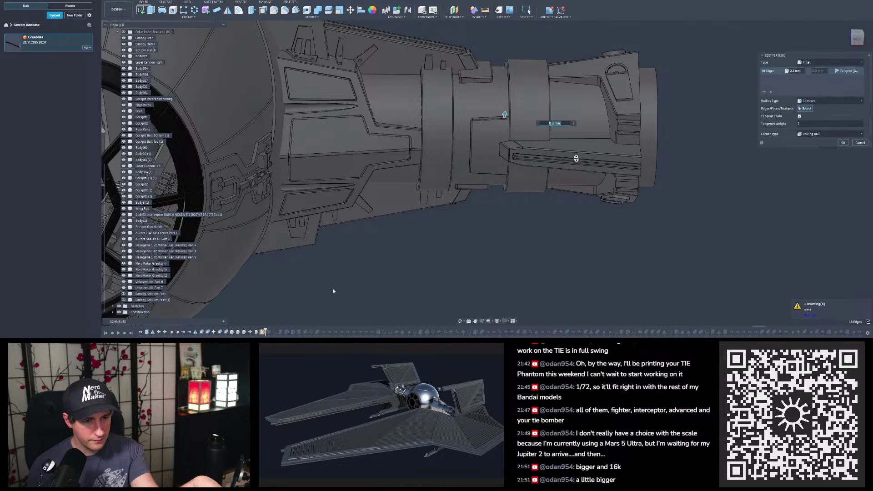
pyautogui.scroll(5, 533, 177)
pyautogui.keyDown('shift'); pyautogui.moveTo(533, 177); pyautogui.dragTo(491, 86, button='middle'); pyautogui.keyUp('shift')
pyautogui.keyDown('shift'); pyautogui.moveTo(476, 186); pyautogui.dragTo(481, 189, button='middle'); pyautogui.keyUp('shift')
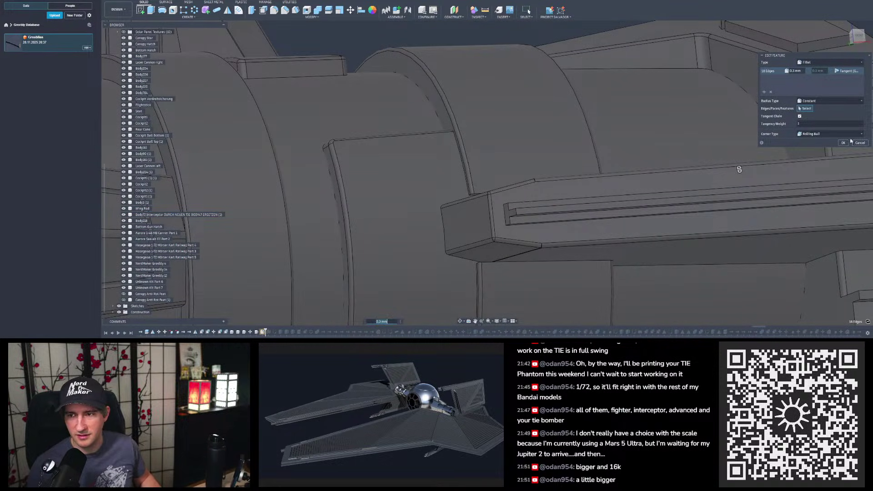
pyautogui.click(842, 142)
# Step: Examine the wing pylon's raised panel and angled fin, and how the pylon sits on the cockpit ball
pyautogui.keyDown('shift'); pyautogui.moveTo(842, 142); pyautogui.dragTo(488, 195, button='middle'); pyautogui.keyUp('shift')
pyautogui.click(488, 196)
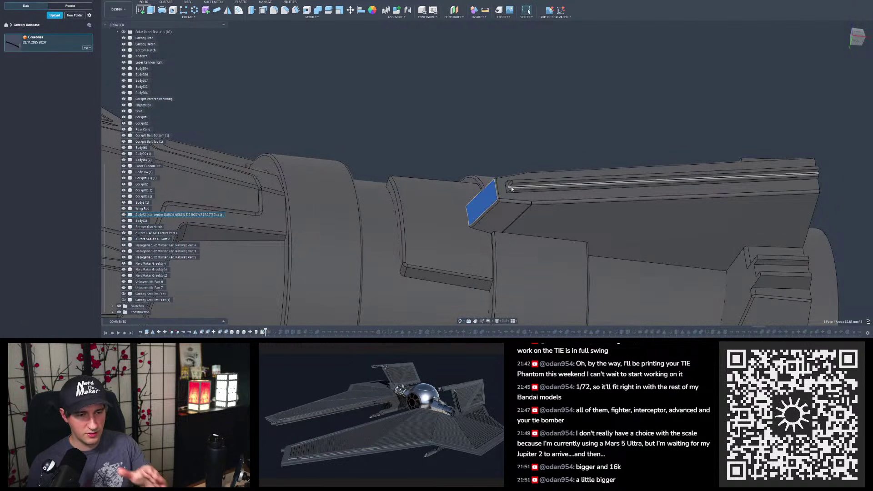
pyautogui.keyDown('shift'); pyautogui.moveTo(434, 206); pyautogui.dragTo(437, 213, button='middle'); pyautogui.keyUp('shift')
pyautogui.click(439, 215)
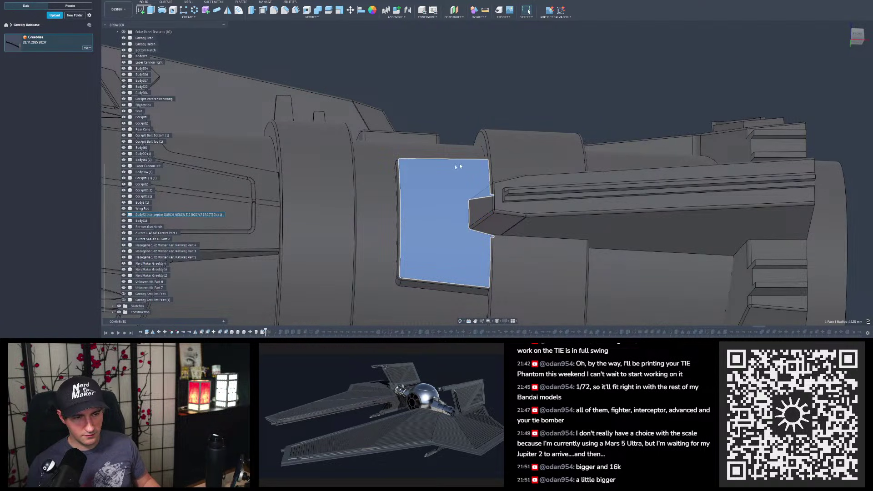
pyautogui.moveTo(434, 222)
pyautogui.keyDown('shift'); pyautogui.mouseDown(button='middle')
pyautogui.moveTo(437, 237)
pyautogui.moveTo(437, 209)
pyautogui.mouseUp(button='middle'); pyautogui.keyUp('shift')
pyautogui.click(521, 52)
pyautogui.keyDown('shift'); pyautogui.moveTo(520, 53); pyautogui.dragTo(468, 157, button='middle'); pyautogui.keyUp('shift')
pyautogui.scroll(-5, 516, 110)
pyautogui.scroll(-2, 371, 220)
pyautogui.keyDown('shift'); pyautogui.moveTo(370, 220); pyautogui.dragTo(471, 207, button='middle'); pyautogui.keyUp('shift')
pyautogui.keyDown('shift'); pyautogui.moveTo(318, 162); pyautogui.dragTo(224, 169, button='middle'); pyautogui.keyUp('shift')
pyautogui.scroll(2, 239, 165)
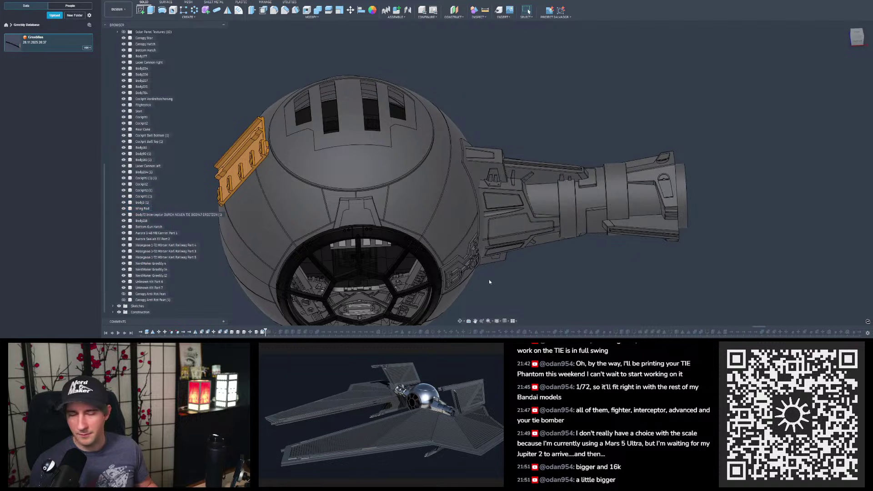
pyautogui.keyDown('shift'); pyautogui.moveTo(341, 255); pyautogui.dragTo(350, 230, button='middle'); pyautogui.keyUp('shift')
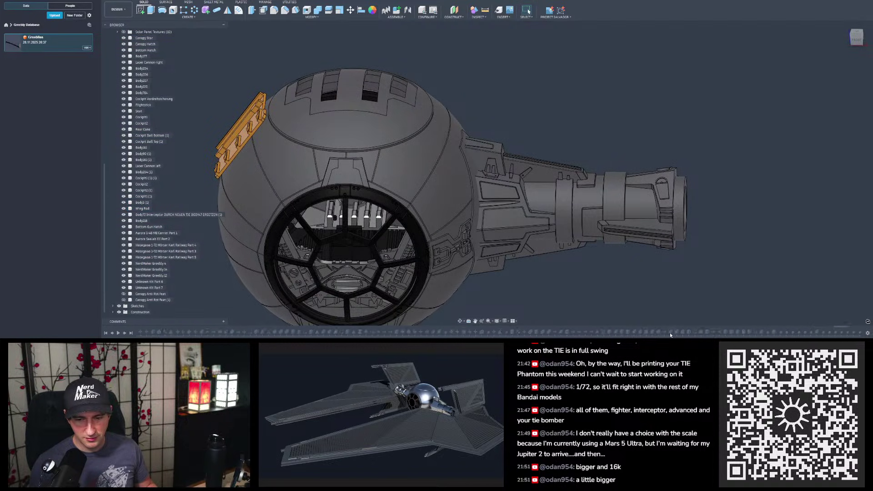
# Step: Roll the timeline forward to the last base feature
pyautogui.rightClick(849, 335)
pyautogui.click(796, 301)
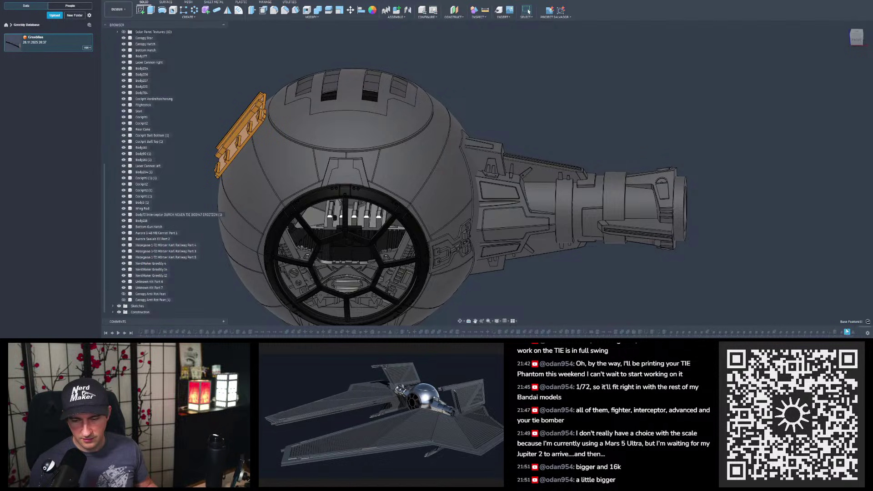
pyautogui.rightClick(848, 334)
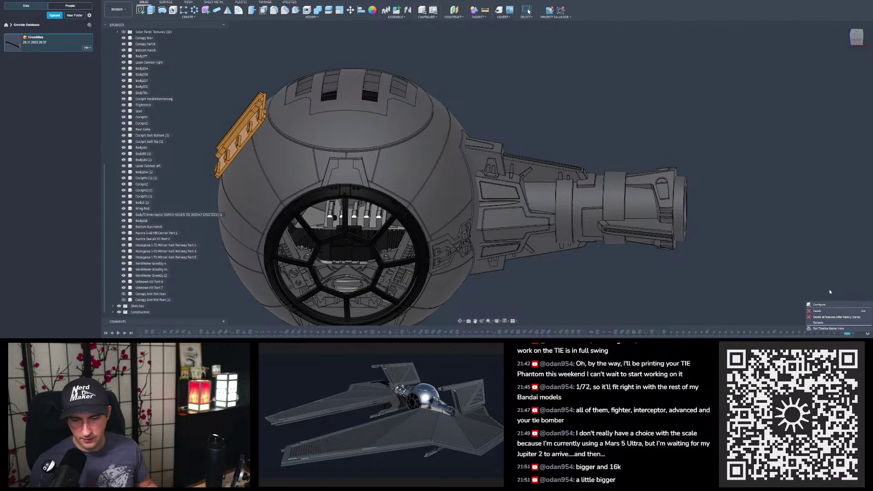
pyautogui.click(835, 328)
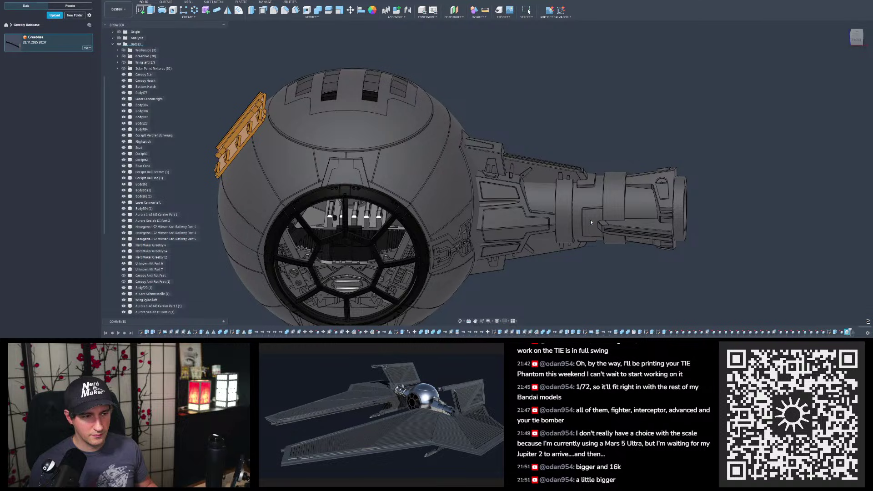
# Step: Delete the last base feature, which holds the duplicate Aurora and Hasegawa kit part bodies
pyautogui.scroll(-3, 596, 214)
pyautogui.scroll(2, 588, 170)
pyautogui.keyDown('shift'); pyautogui.moveTo(588, 169); pyautogui.dragTo(586, 155, button='middle'); pyautogui.keyUp('shift')
pyautogui.keyDown('shift'); pyautogui.moveTo(523, 192); pyautogui.dragTo(579, 131, button='middle'); pyautogui.keyUp('shift')
pyautogui.scroll(-3, 577, 133)
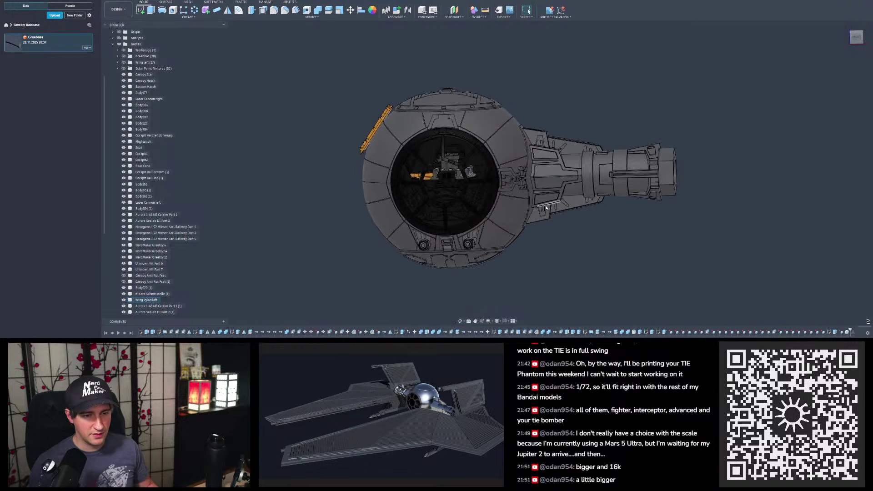
pyautogui.scroll(3, 547, 206)
pyautogui.scroll(-3, 141, 266)
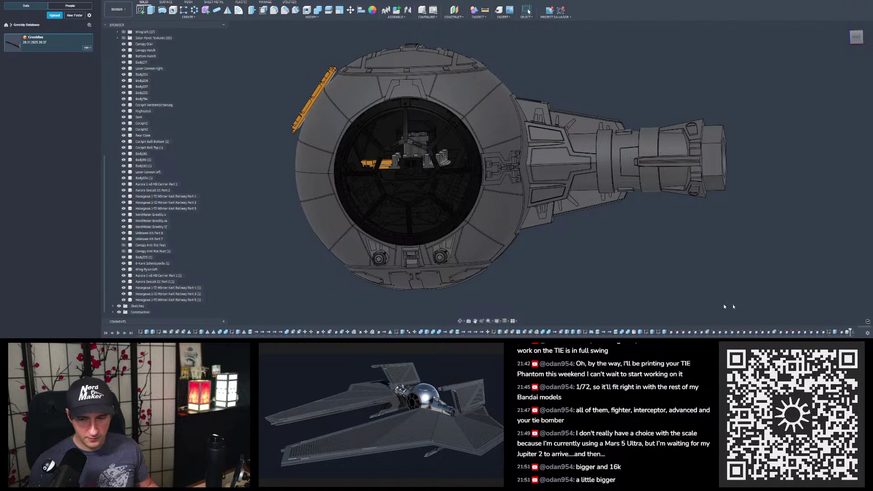
pyautogui.click(847, 332)
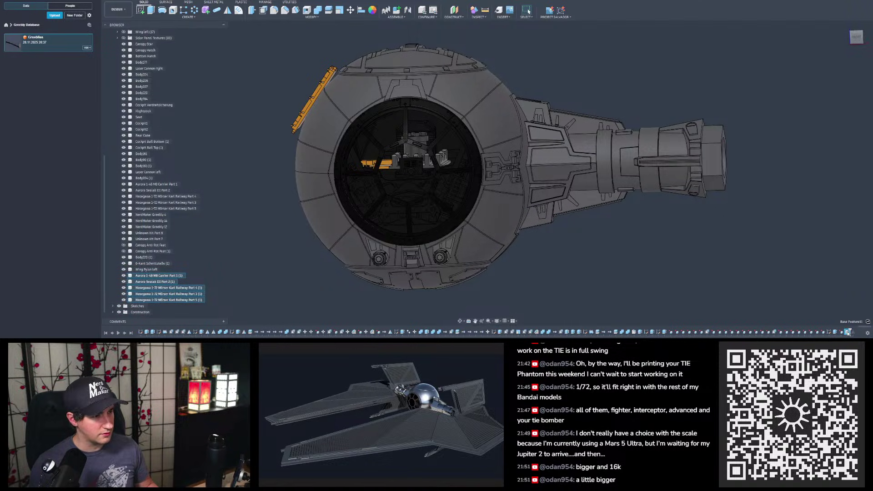
pyautogui.rightClick(847, 333)
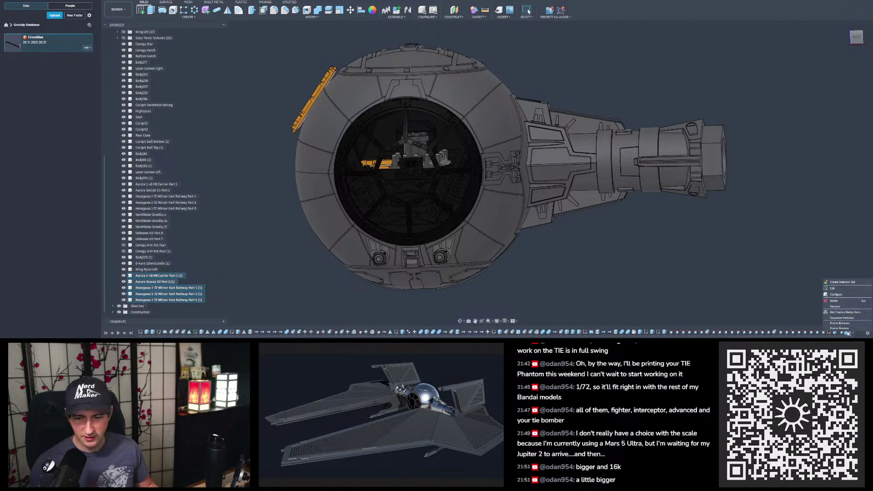
pyautogui.click(831, 301)
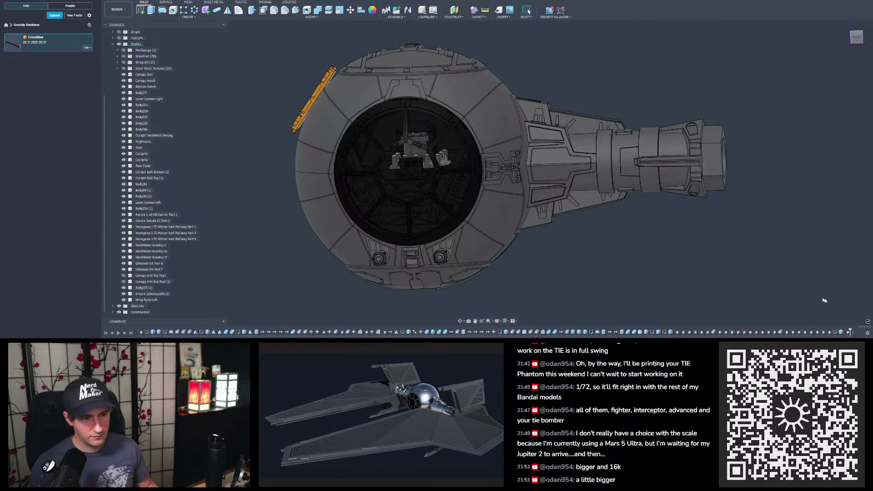
pyautogui.scroll(1, 330, 133)
pyautogui.keyDown('shift'); pyautogui.moveTo(600, 249); pyautogui.dragTo(681, 265, button='middle'); pyautogui.keyUp('shift')
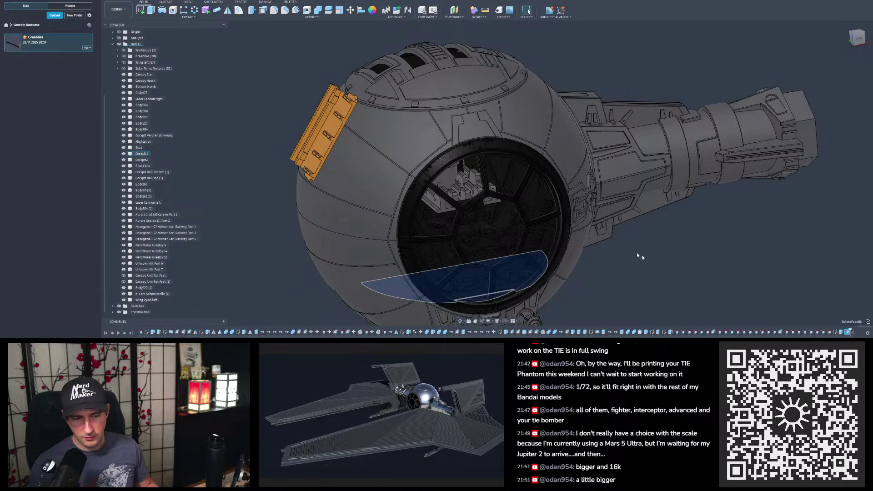
pyautogui.scroll(-3, 521, 182)
pyautogui.moveTo(521, 193)
pyautogui.keyDown('shift'); pyautogui.mouseDown(button='middle')
pyautogui.moveTo(516, 159)
pyautogui.moveTo(492, 114)
pyautogui.moveTo(527, 254)
pyautogui.mouseUp(button='middle'); pyautogui.keyUp('shift')
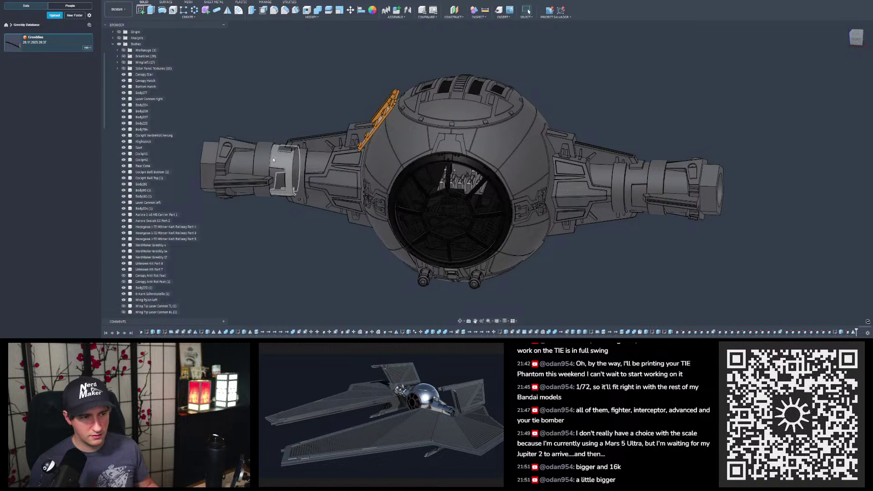
pyautogui.hotkey('ctrl', 'z')
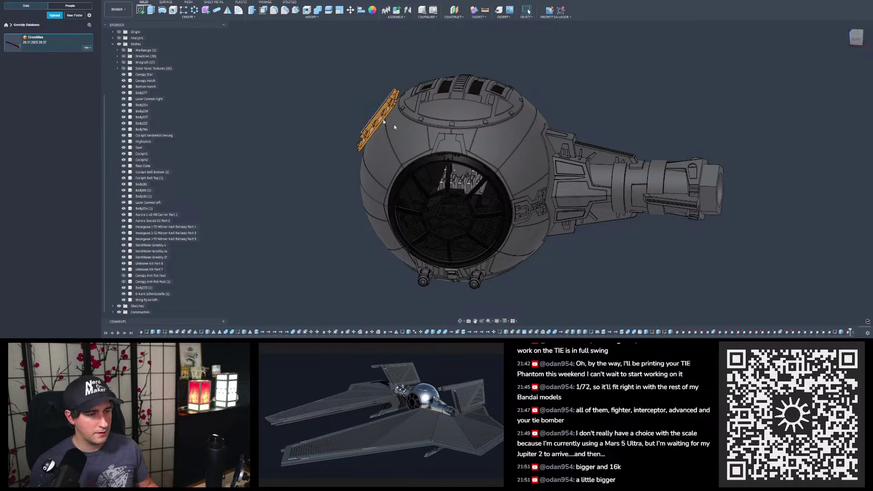
pyautogui.click(545, 167)
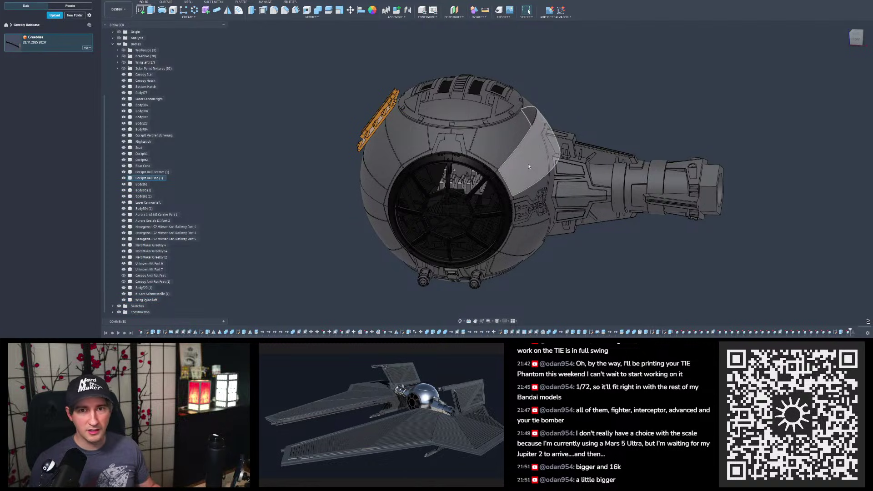
pyautogui.press('Escape')
pyautogui.scroll(5, 489, 113)
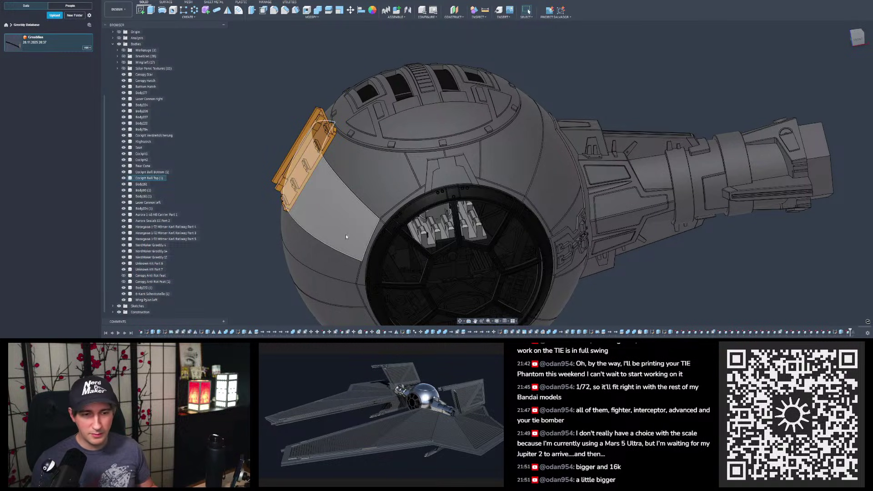
pyautogui.moveTo(352, 225)
pyautogui.keyDown('shift'); pyautogui.mouseDown(button='middle')
pyautogui.moveTo(373, 195)
pyautogui.moveTo(369, 205)
pyautogui.mouseUp(button='middle'); pyautogui.keyUp('shift')
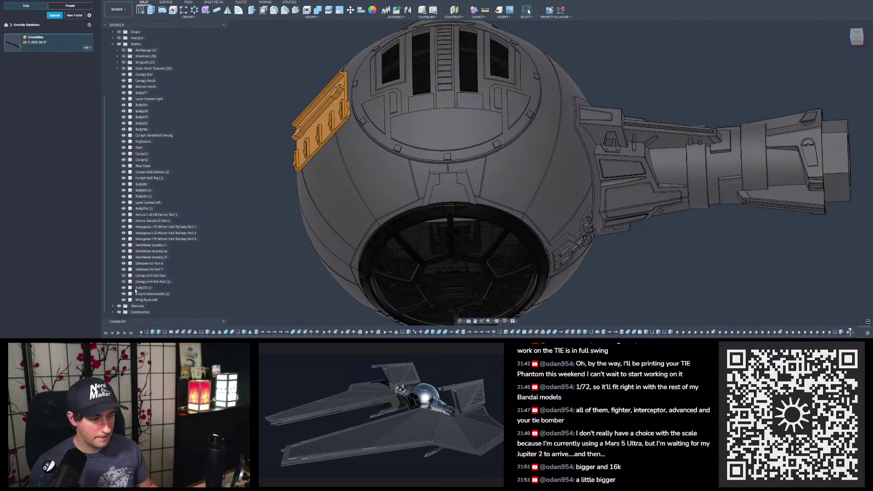
pyautogui.click(150, 172)
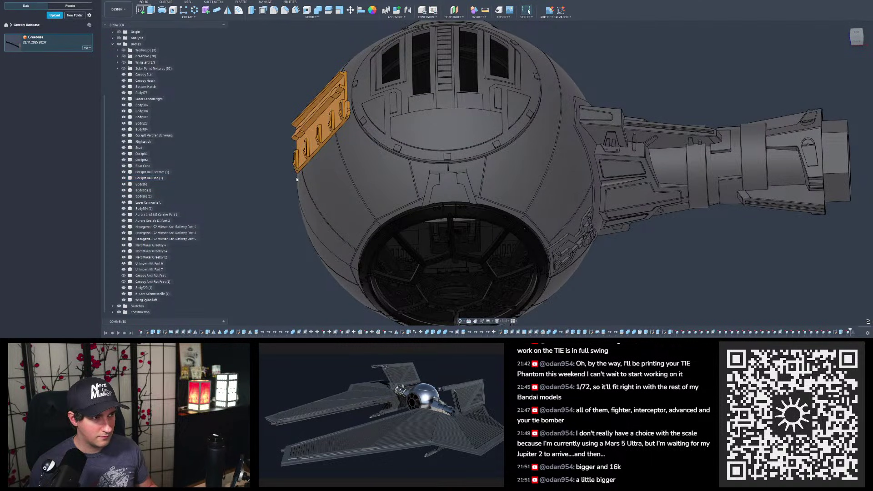
pyautogui.keyDown('shift'); pyautogui.moveTo(303, 119); pyautogui.dragTo(292, 175, button='middle'); pyautogui.keyUp('shift')
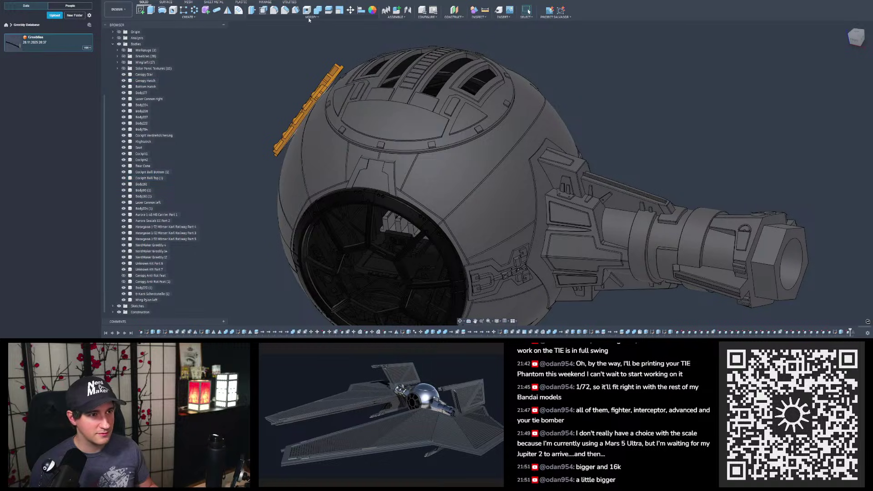
# Step: Mirror the curved body at the pylon's base across the vertical centre plane of the cockpit ball as a new body
pyautogui.click(227, 10)
pyautogui.click(538, 187)
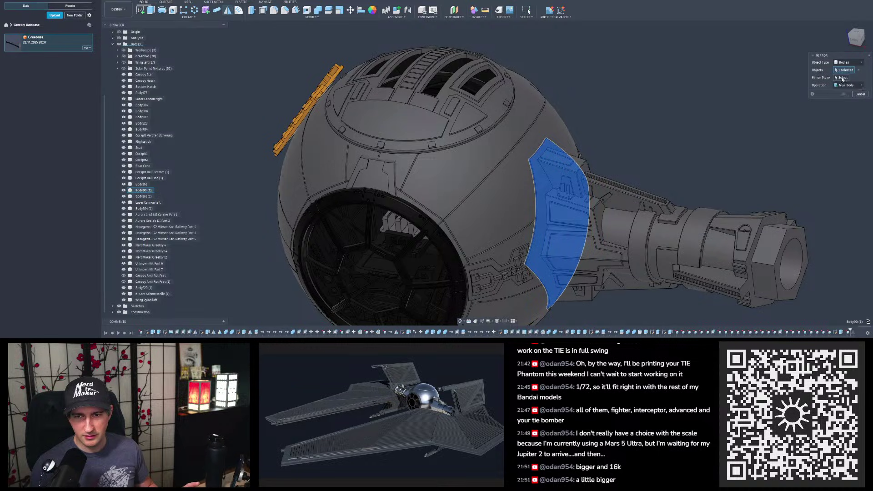
pyautogui.scroll(-5, 506, 232)
pyautogui.scroll(-5, 506, 231)
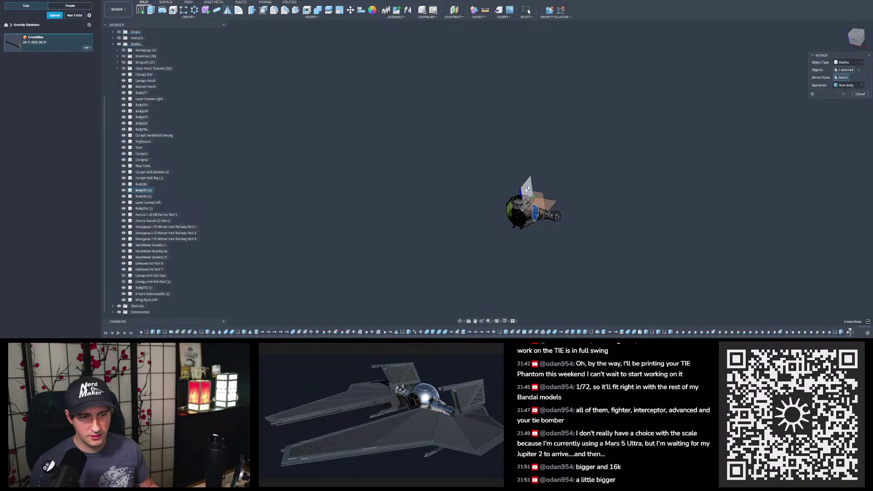
pyautogui.click(526, 199)
pyautogui.scroll(5, 526, 200)
pyautogui.press('Return')
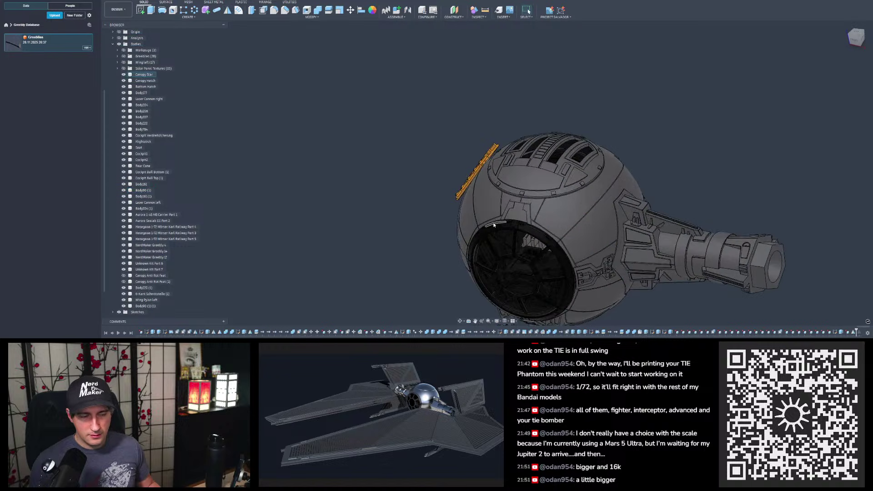
pyautogui.scroll(10, 482, 191)
pyautogui.keyDown('shift'); pyautogui.moveTo(473, 143); pyautogui.dragTo(439, 128, button='middle'); pyautogui.keyUp('shift')
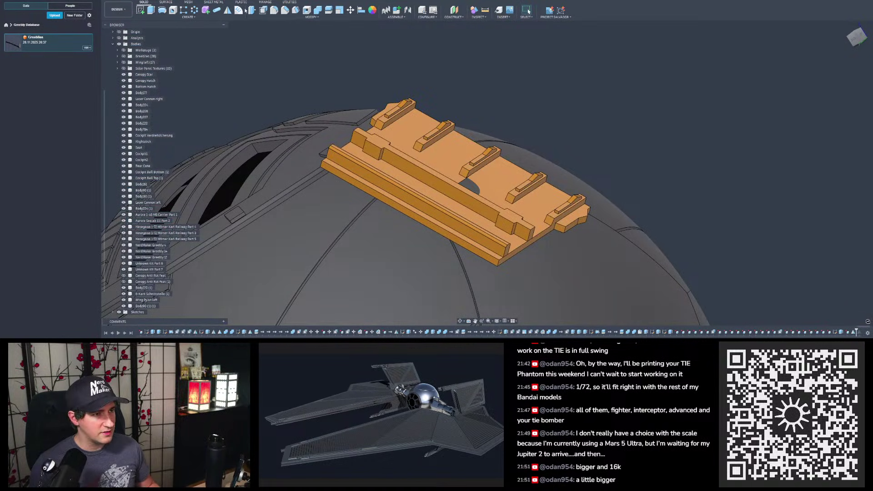
pyautogui.click(262, 12)
pyautogui.click(444, 136)
pyautogui.keyDown('shift'); pyautogui.moveTo(445, 137); pyautogui.dragTo(552, 168, button='middle'); pyautogui.keyUp('shift')
pyautogui.click(553, 167)
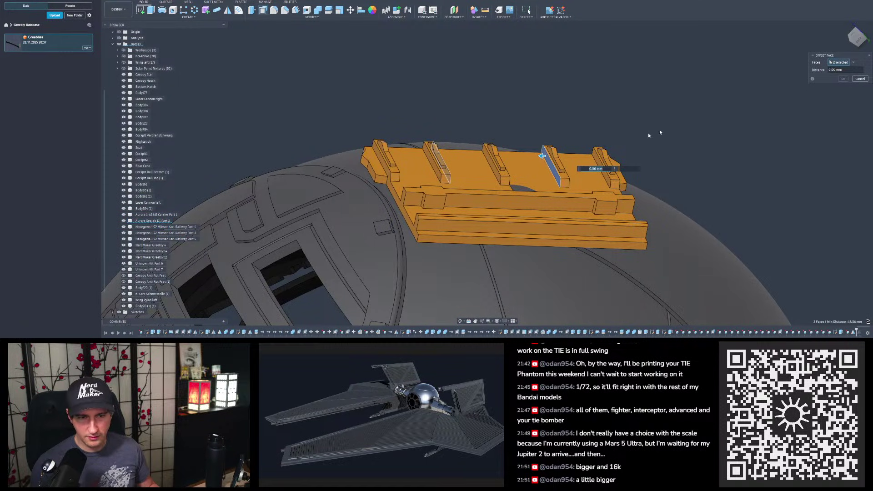
# Step: Split the greeblie plate body along the side faces of its second and fourth ribs, with the splitting tools extended
pyautogui.click(330, 11)
pyautogui.keyDown('shift'); pyautogui.moveTo(470, 111); pyautogui.dragTo(441, 116, button='middle'); pyautogui.keyUp('shift')
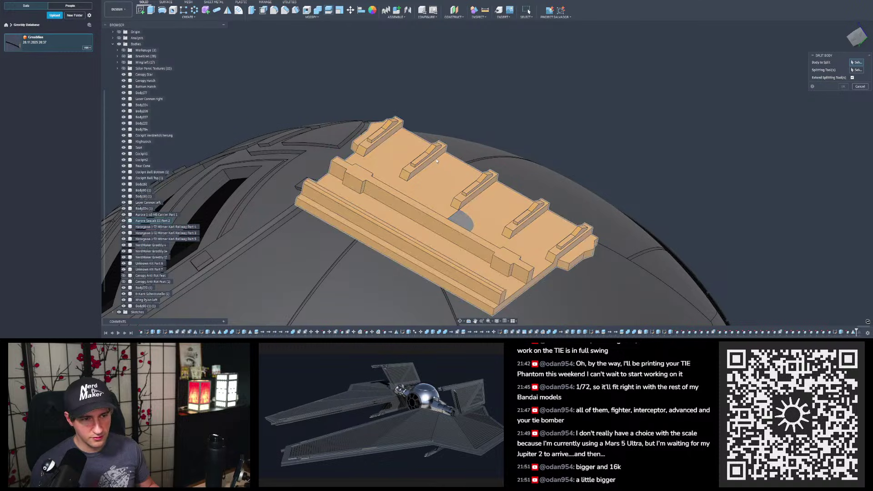
pyautogui.click(446, 189)
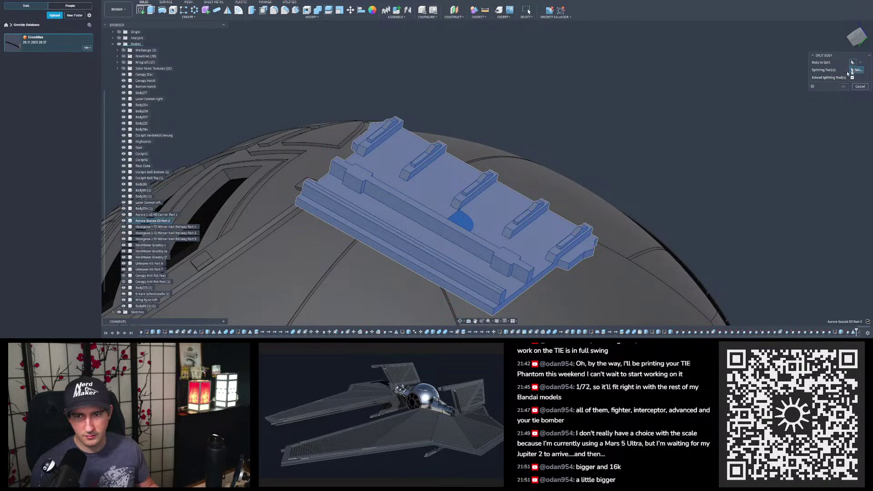
pyautogui.click(446, 155)
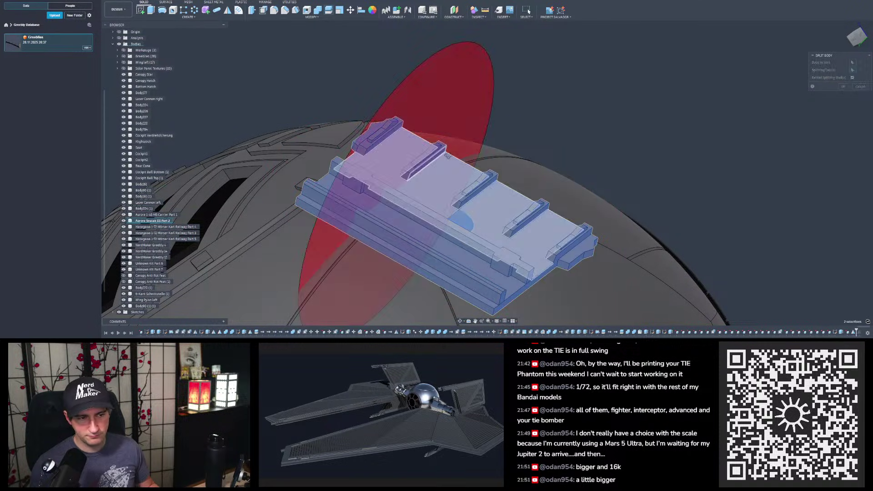
pyautogui.keyDown('shift'); pyautogui.moveTo(446, 156); pyautogui.dragTo(557, 159, button='middle'); pyautogui.keyUp('shift')
pyautogui.click(558, 160)
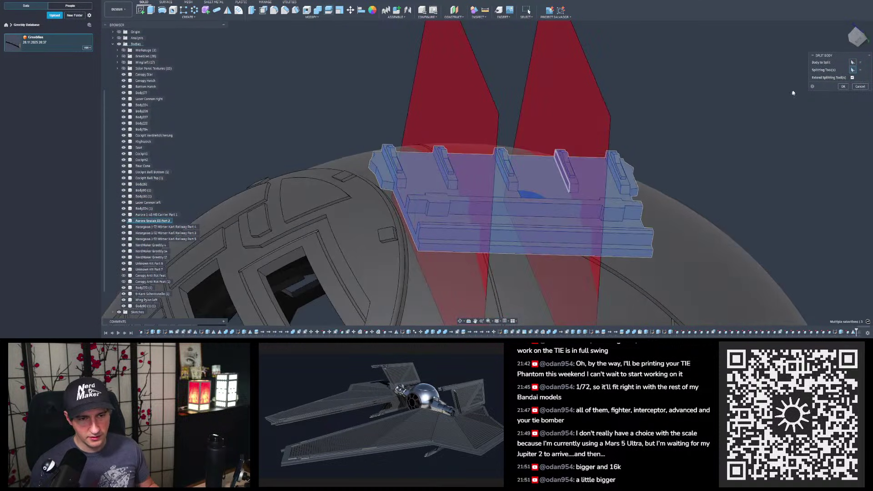
pyautogui.click(844, 87)
# Step: Remove the middle section of the split plate, keeping the two end sections
pyautogui.click(481, 173)
pyautogui.rightClick(493, 171)
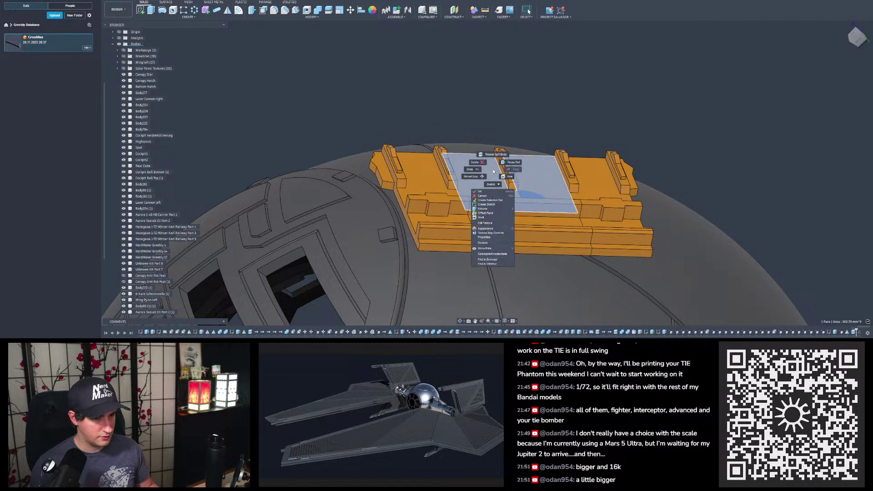
pyautogui.click(491, 260)
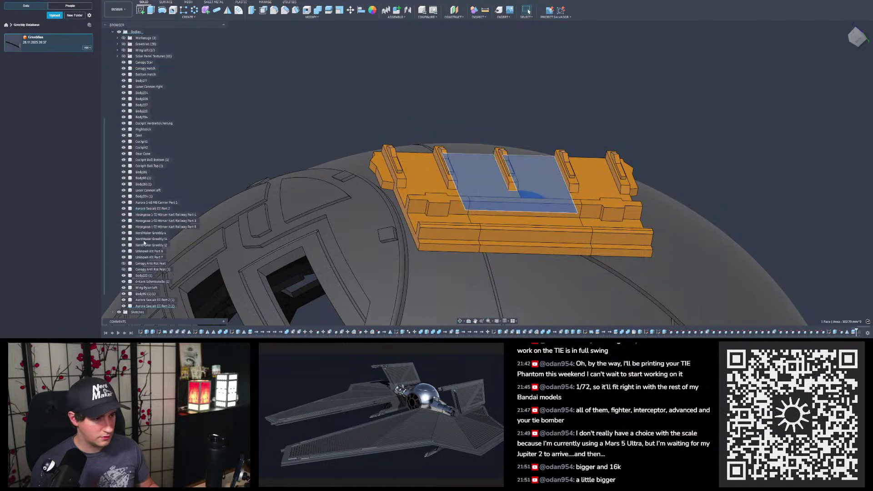
pyautogui.rightClick(143, 301)
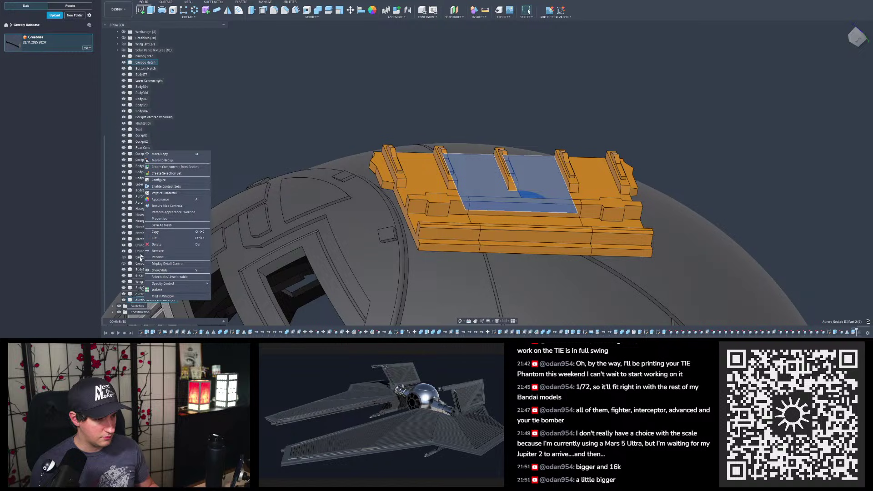
pyautogui.click(157, 251)
# Step: Move the separated end section about 18.56 mm along the plate so it butts against the other end section
pyautogui.keyDown('shift'); pyautogui.moveTo(436, 139); pyautogui.dragTo(341, 21, button='middle'); pyautogui.keyUp('shift')
pyautogui.click(351, 11)
pyautogui.keyDown('shift'); pyautogui.moveTo(381, 50); pyautogui.dragTo(440, 127, button='middle'); pyautogui.keyUp('shift')
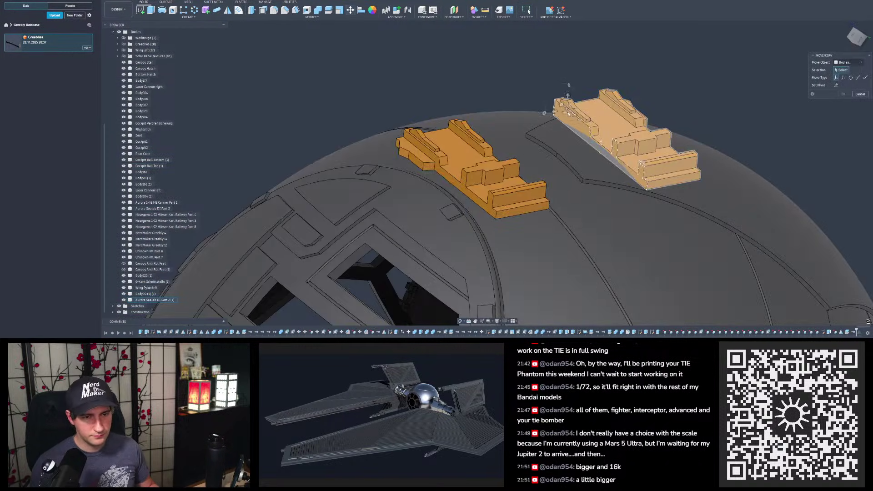
pyautogui.click(563, 122)
pyautogui.keyDown('shift'); pyautogui.moveTo(557, 121); pyautogui.dragTo(496, 118, button='middle'); pyautogui.keyUp('shift')
pyautogui.moveTo(504, 121); pyautogui.dragTo(408, 71)
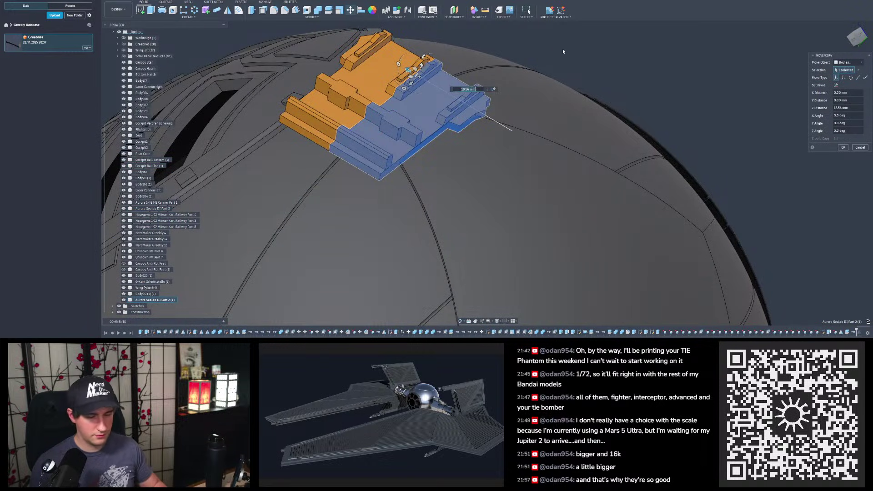
pyautogui.press('Return')
# Step: Join the two abutting plate sections into one body with Combine, and check the feature's settings
pyautogui.scroll(-3, 509, 213)
pyautogui.scroll(3, 414, 82)
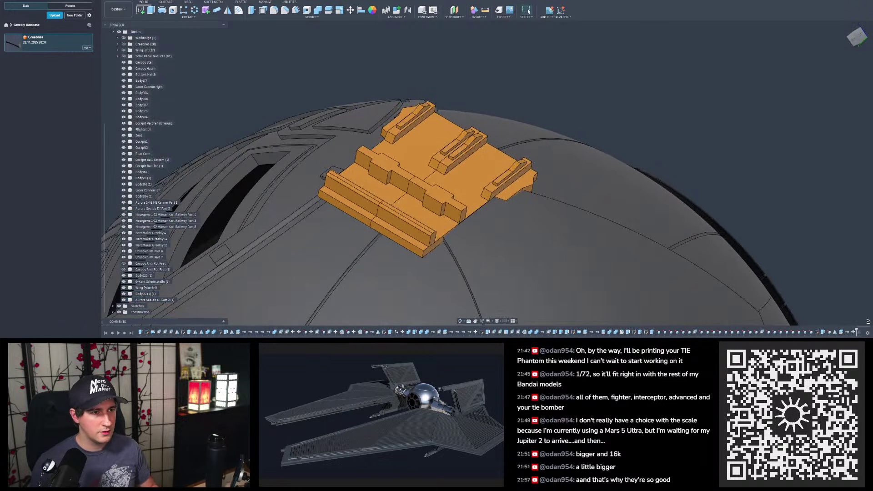
pyautogui.click(317, 11)
pyautogui.click(409, 148)
pyautogui.click(473, 175)
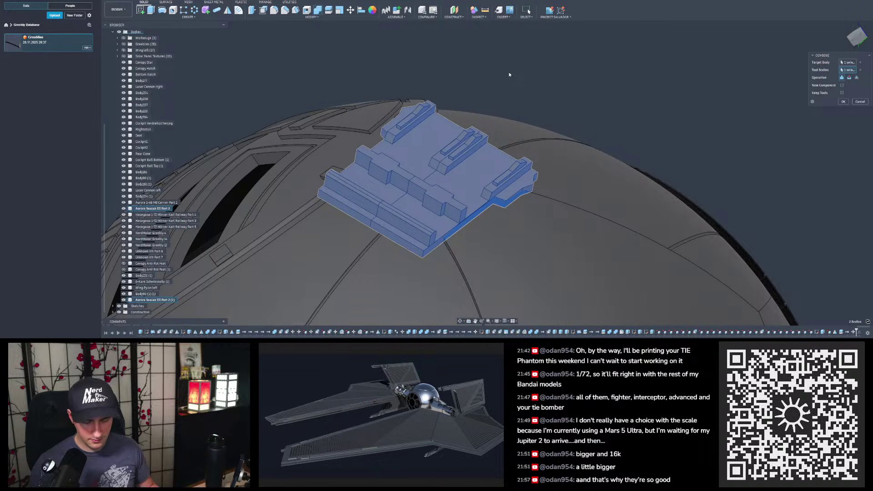
pyautogui.press('Return')
pyautogui.keyDown('shift'); pyautogui.moveTo(465, 157); pyautogui.dragTo(430, 152, button='middle'); pyautogui.keyUp('shift')
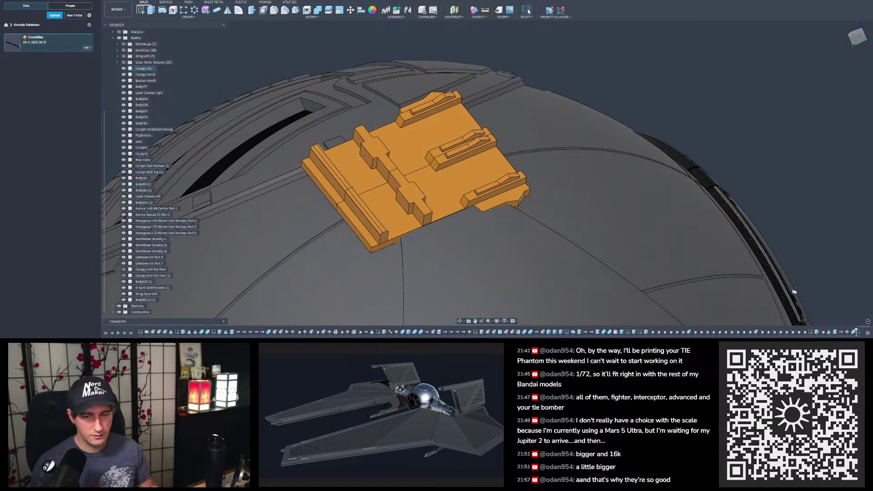
pyautogui.doubleClick(853, 332)
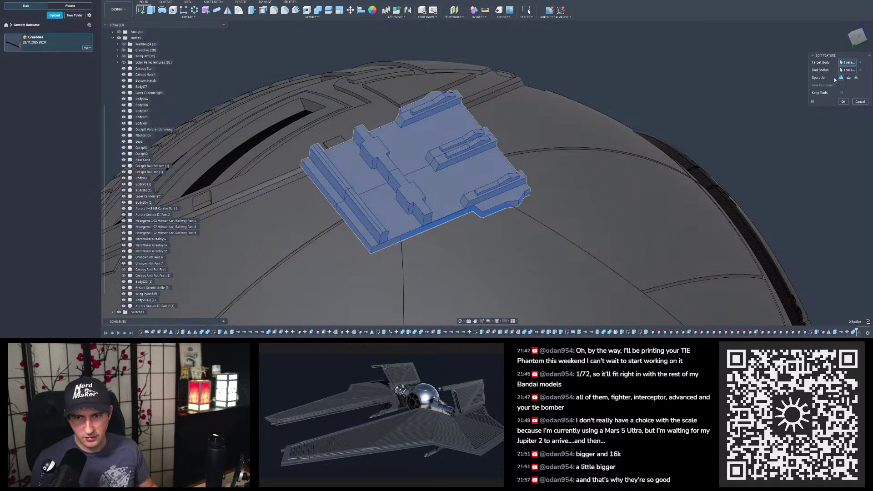
pyautogui.click(843, 102)
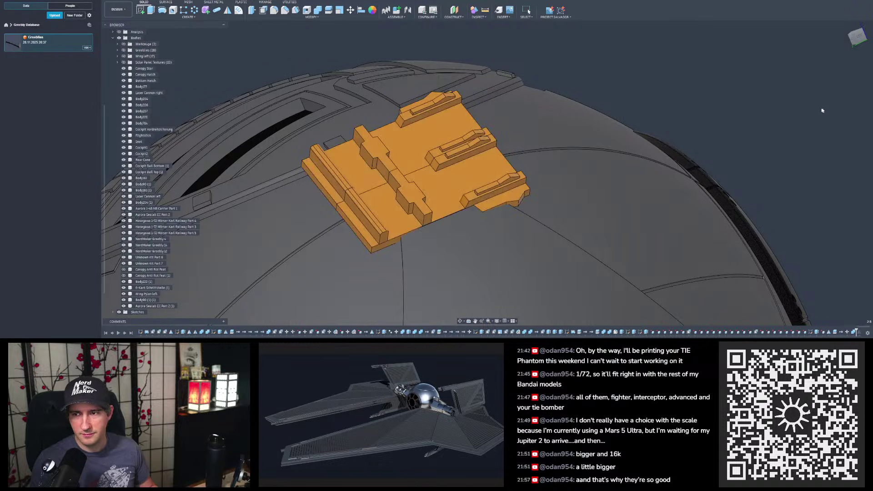
# Step: Rotate the joined plate -8.5 degrees about Z in the front view so it lies along the cockpit ball's curve
pyautogui.keyDown('shift'); pyautogui.moveTo(732, 147); pyautogui.dragTo(584, 150, button='middle'); pyautogui.keyUp('shift')
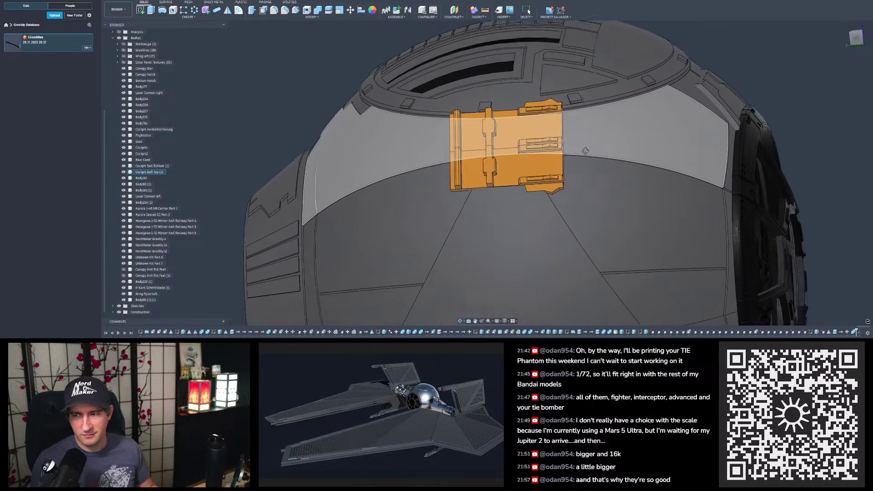
pyautogui.scroll(-3, 589, 189)
pyautogui.scroll(3, 606, 146)
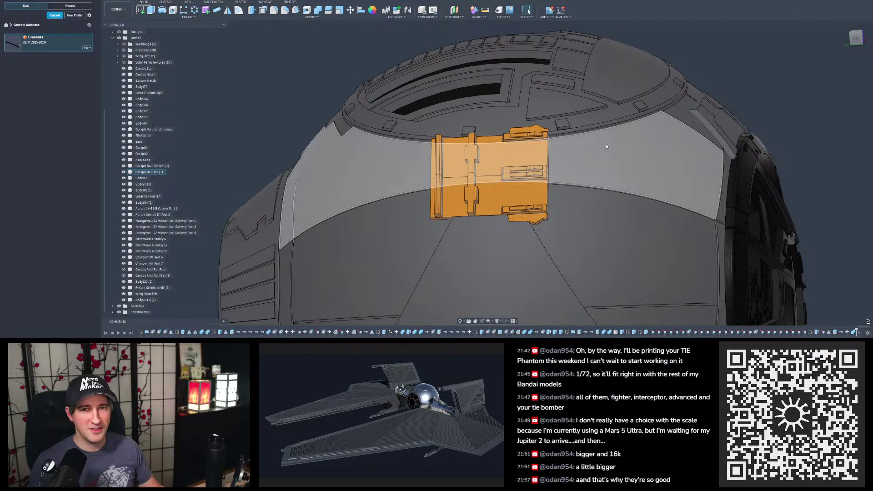
pyautogui.scroll(3, 523, 152)
pyautogui.keyDown('shift'); pyautogui.moveTo(513, 155); pyautogui.dragTo(474, 147, button='middle'); pyautogui.keyUp('shift')
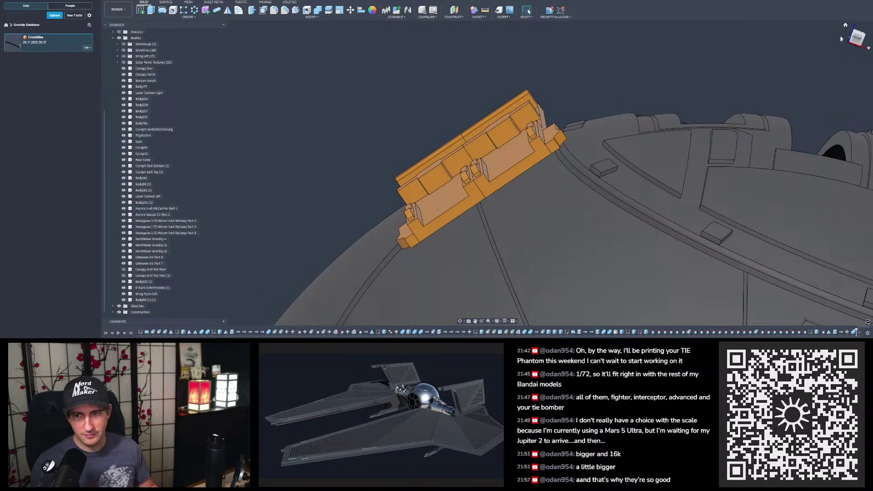
pyautogui.click(856, 39)
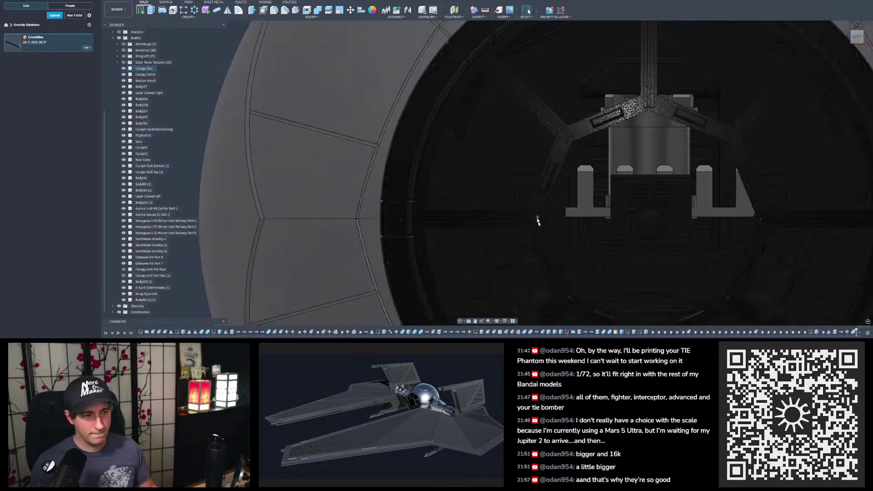
pyautogui.scroll(2, 444, 47)
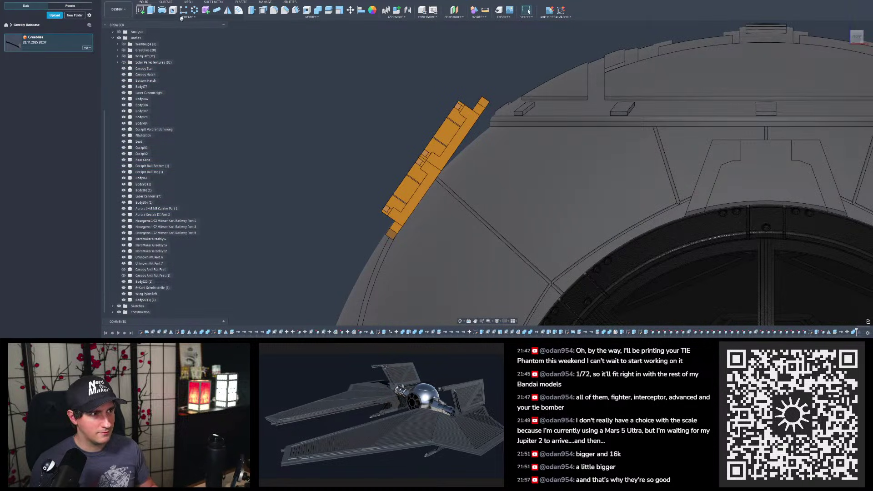
pyautogui.click(349, 10)
pyautogui.scroll(3, 415, 170)
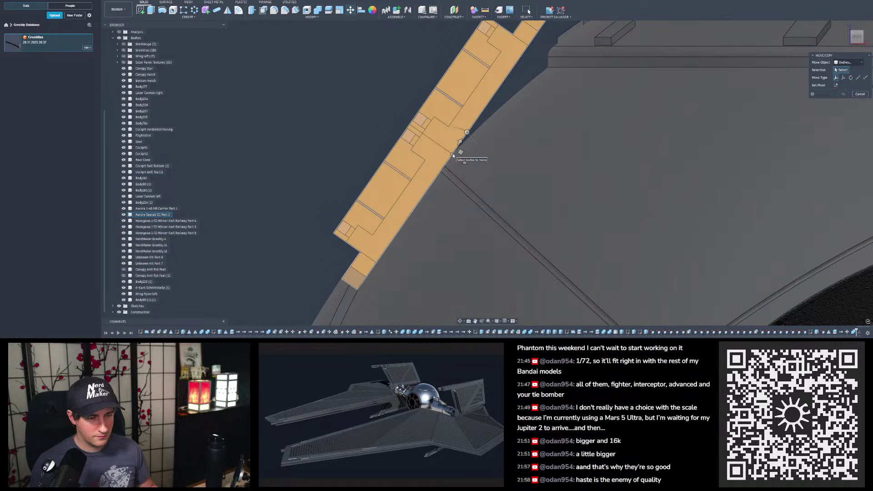
pyautogui.click(452, 153)
pyautogui.scroll(-2, 487, 128)
pyautogui.scroll(1, 468, 132)
pyautogui.moveTo(460, 135); pyautogui.dragTo(464, 138)
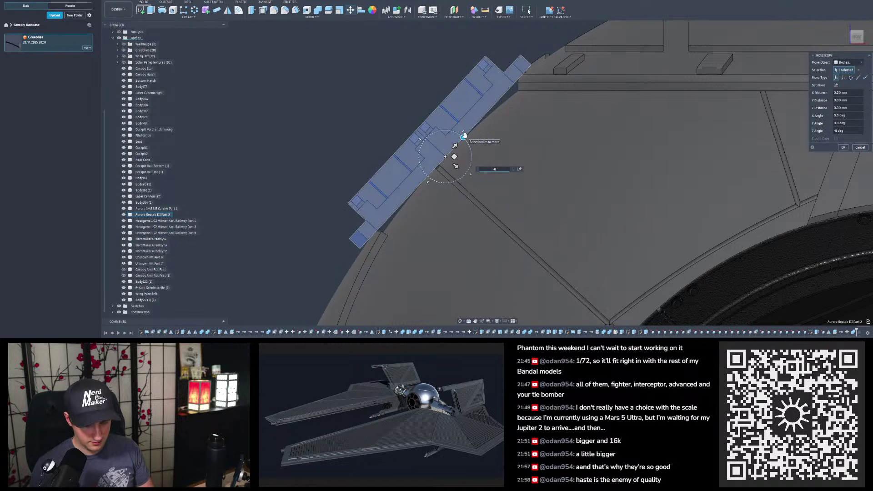
pyautogui.write('-9')
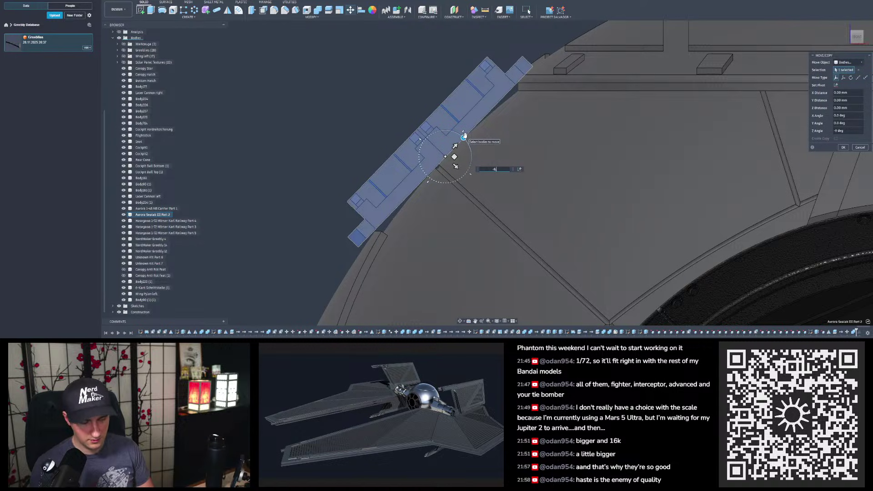
pyautogui.write('.5')
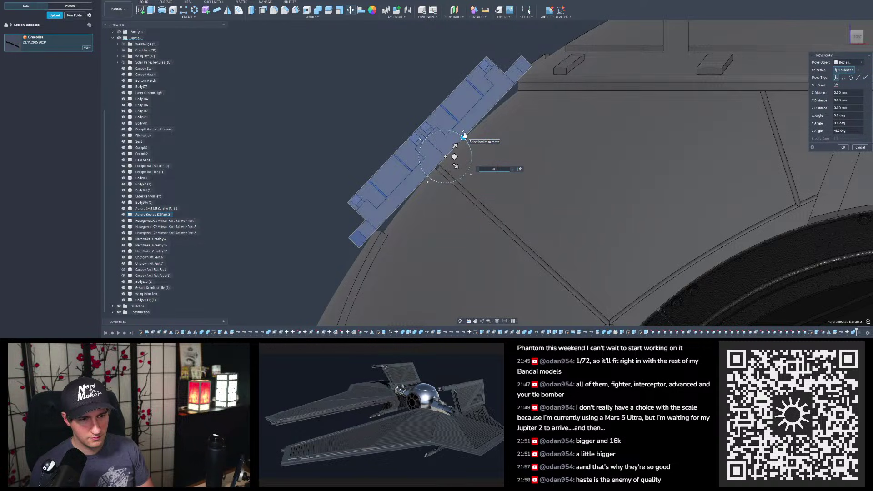
# Step: Sink the rotated plate 1.4 mm along X into the cockpit ball's surface and finish the move
pyautogui.moveTo(456, 166); pyautogui.dragTo(462, 172)
pyautogui.keyDown('shift'); pyautogui.moveTo(449, 143); pyautogui.dragTo(500, 143, button='middle'); pyautogui.keyUp('shift')
pyautogui.scroll(2, 500, 143)
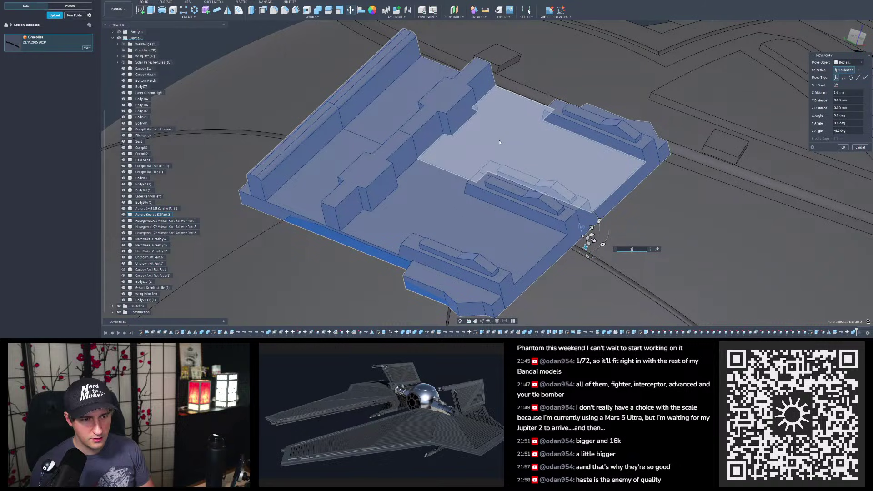
pyautogui.press('BackSpace')
pyautogui.write('4')
pyautogui.press('BackSpace')
pyautogui.write('5')
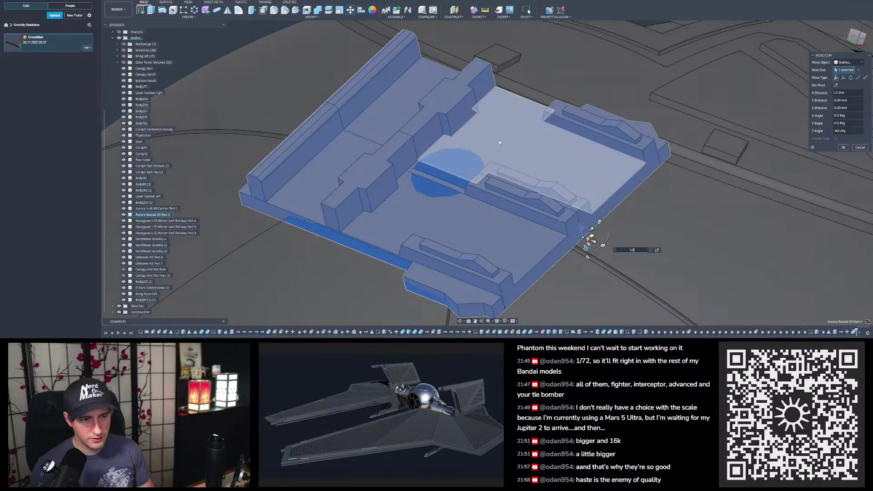
pyautogui.press('Return')
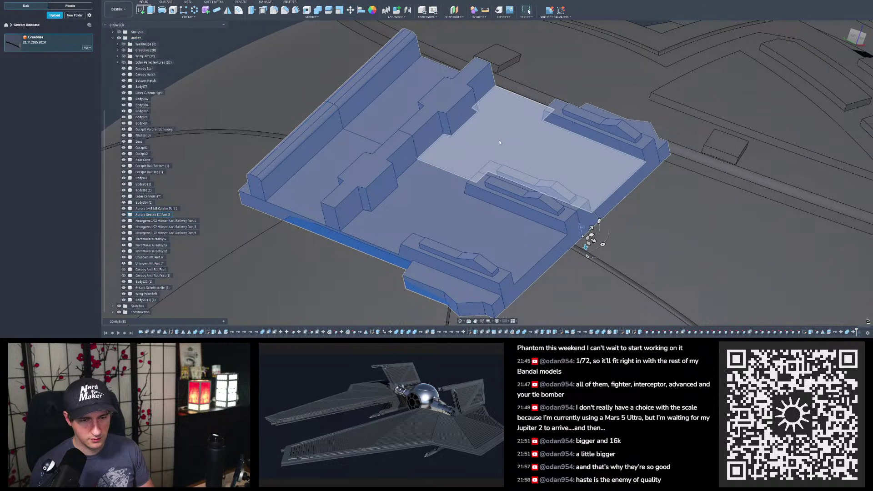
# Step: Move the side faces of the plate's edge nearest the canopy hatch ring, including its adjoining rib faces, 2 mm inward
pyautogui.keyDown('shift'); pyautogui.moveTo(459, 171); pyautogui.dragTo(471, 195, button='middle'); pyautogui.keyUp('shift')
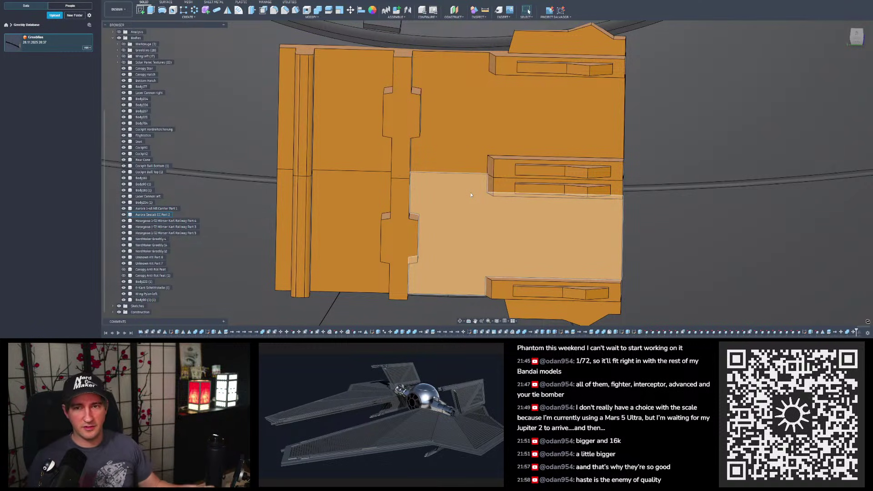
pyautogui.keyDown('shift'); pyautogui.moveTo(470, 195); pyautogui.dragTo(545, 145, button='middle'); pyautogui.keyUp('shift')
pyautogui.click(408, 115)
pyautogui.keyDown('ctrl'); pyautogui.click(559, 147); pyautogui.keyUp('ctrl')
pyautogui.keyDown('ctrl'); pyautogui.click(549, 136); pyautogui.keyUp('ctrl')
pyautogui.keyDown('ctrl'); pyautogui.click(526, 127); pyautogui.keyUp('ctrl')
pyautogui.keyDown('shift'); pyautogui.moveTo(501, 124); pyautogui.dragTo(487, 120, button='middle'); pyautogui.keyUp('shift')
pyautogui.scroll(3, 490, 121)
pyautogui.keyDown('ctrl'); pyautogui.click(491, 122); pyautogui.keyUp('ctrl')
pyautogui.keyDown('ctrl'); pyautogui.click(458, 132); pyautogui.keyUp('ctrl')
pyautogui.scroll(-2, 532, 148)
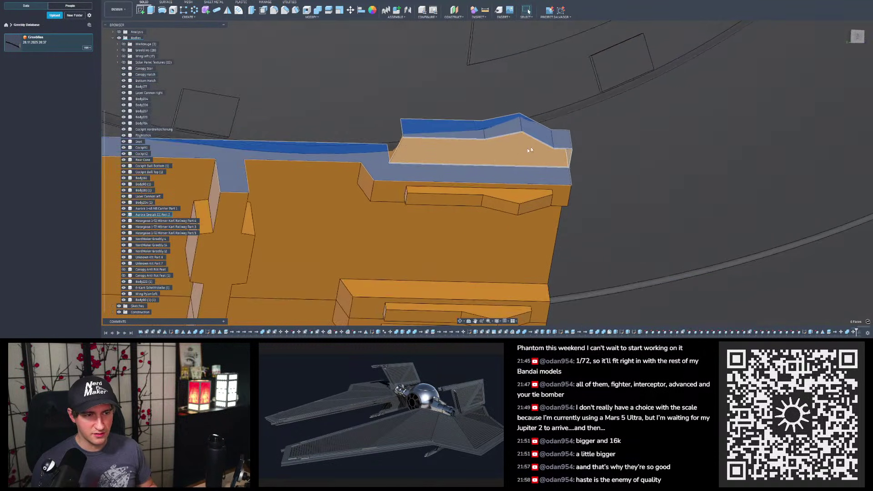
pyautogui.scroll(3, 380, 149)
pyautogui.keyDown('ctrl'); pyautogui.click(397, 165); pyautogui.keyUp('ctrl')
pyautogui.scroll(-3, 504, 156)
pyautogui.keyDown('ctrl'); pyautogui.click(504, 156); pyautogui.keyUp('ctrl')
pyautogui.scroll(-2, 503, 155)
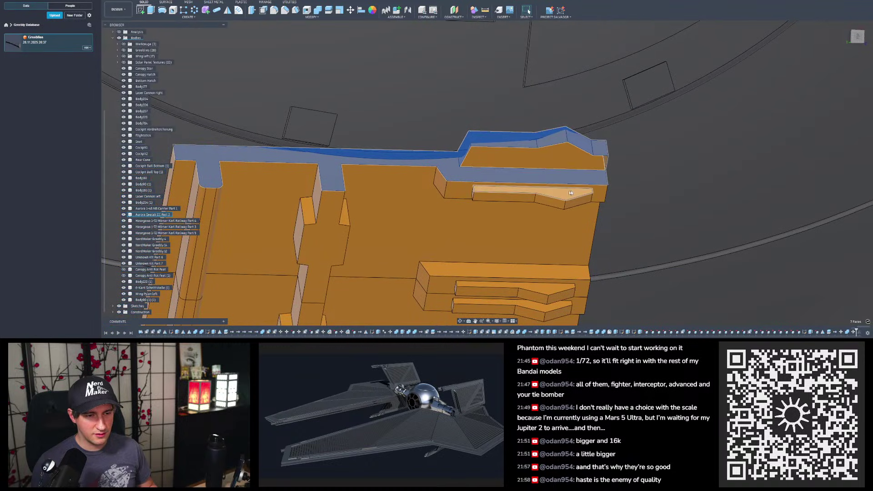
pyautogui.keyDown('shift'); pyautogui.moveTo(566, 181); pyautogui.dragTo(558, 141, button='middle'); pyautogui.keyUp('shift')
pyautogui.keyDown('ctrl'); pyautogui.click(545, 164); pyautogui.keyUp('ctrl')
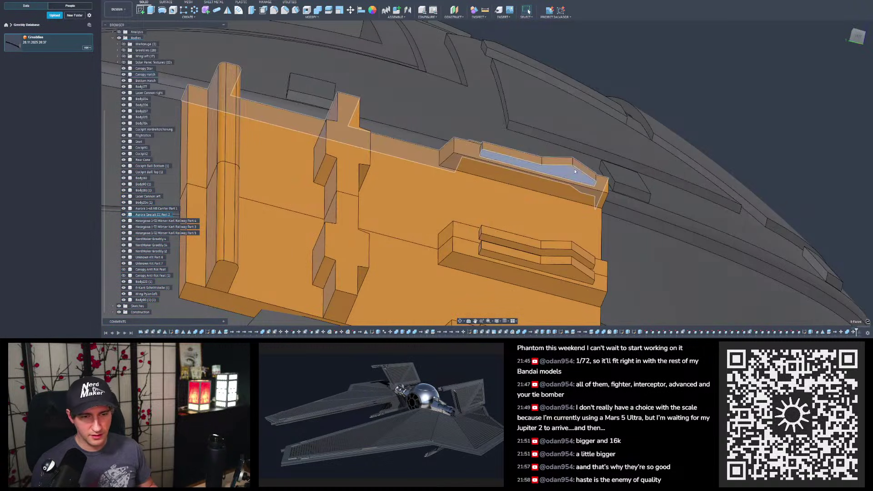
pyautogui.keyDown('ctrl'); pyautogui.click(563, 188); pyautogui.keyUp('ctrl')
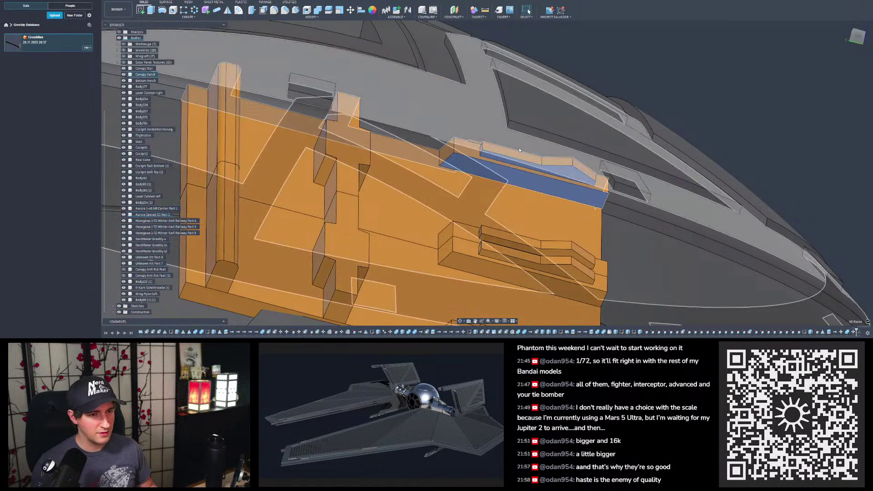
pyautogui.keyDown('shift'); pyautogui.moveTo(501, 136); pyautogui.dragTo(459, 190, button='middle'); pyautogui.keyUp('shift')
pyautogui.press('m')
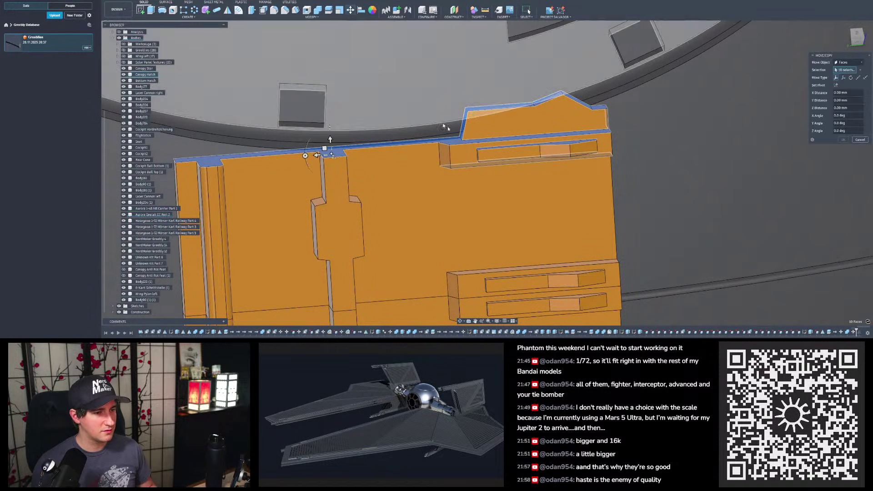
pyautogui.keyDown('shift'); pyautogui.moveTo(331, 122); pyautogui.dragTo(487, 125, button='middle'); pyautogui.keyUp('shift')
pyautogui.click(435, 105)
pyautogui.moveTo(434, 103); pyautogui.dragTo(435, 122)
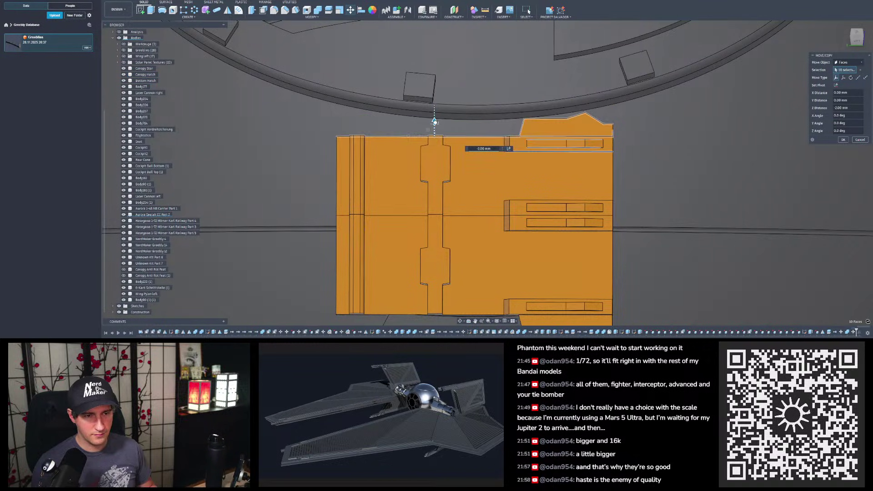
pyautogui.scroll(-3, 462, 98)
pyautogui.scroll(2, 462, 99)
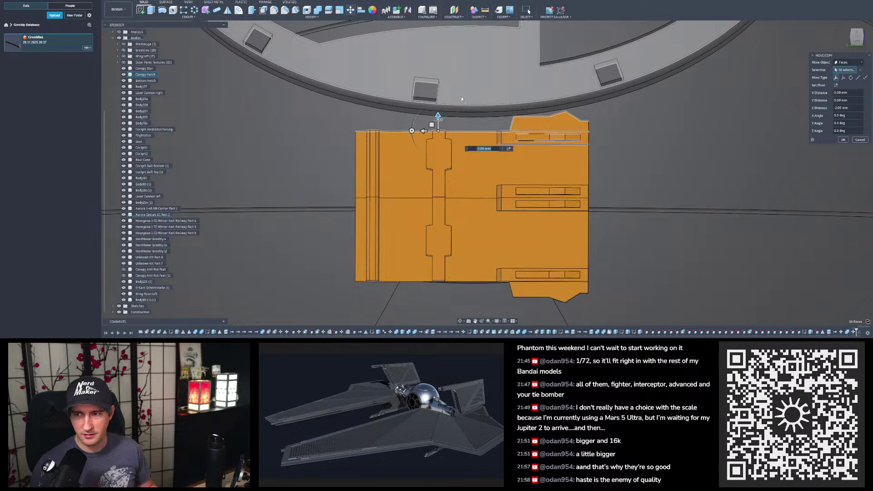
pyautogui.press('Return')
pyautogui.keyDown('shift'); pyautogui.moveTo(462, 98); pyautogui.dragTo(450, 200, button='middle'); pyautogui.keyUp('shift')
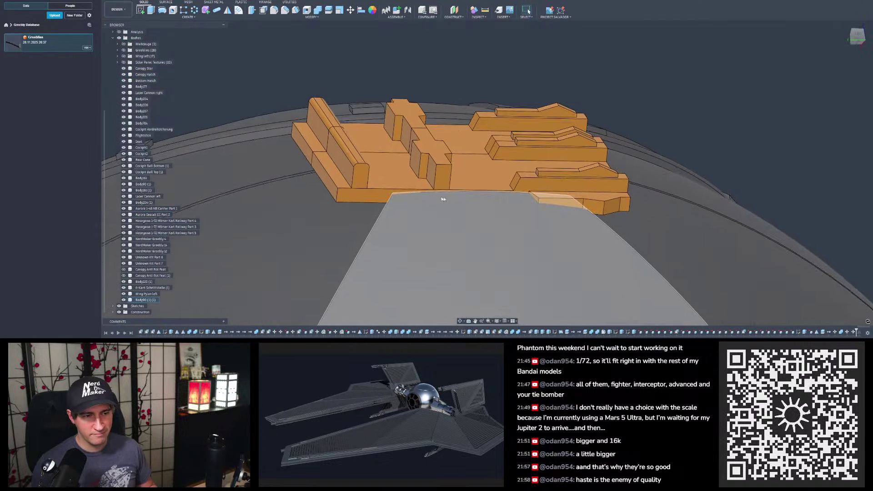
# Step: Move the side faces of the plate's edge farthest from the canopy hatch ring, including its adjoining rib faces, -2 mm along Z
pyautogui.scroll(4, 449, 200)
pyautogui.click(450, 200)
pyautogui.keyDown('ctrl'); pyautogui.click(566, 207); pyautogui.keyUp('ctrl')
pyautogui.keyDown('ctrl'); pyautogui.click(607, 210); pyautogui.keyUp('ctrl')
pyautogui.keyDown('ctrl'); pyautogui.click(661, 216); pyautogui.keyUp('ctrl')
pyautogui.keyDown('ctrl'); pyautogui.click(693, 215); pyautogui.keyUp('ctrl')
pyautogui.keyDown('ctrl'); pyautogui.click(715, 212); pyautogui.keyUp('ctrl')
pyautogui.keyDown('shift'); pyautogui.moveTo(715, 213); pyautogui.dragTo(686, 214, button='middle'); pyautogui.keyUp('shift')
pyautogui.keyDown('ctrl'); pyautogui.click(729, 207); pyautogui.keyUp('ctrl')
pyautogui.keyDown('ctrl'); pyautogui.click(703, 155); pyautogui.keyUp('ctrl')
pyautogui.keyDown('shift'); pyautogui.moveTo(703, 155); pyautogui.dragTo(728, 157, button='middle'); pyautogui.keyUp('shift')
pyautogui.keyDown('ctrl'); pyautogui.click(725, 75); pyautogui.keyUp('ctrl')
pyautogui.keyDown('ctrl'); pyautogui.click(710, 93); pyautogui.keyUp('ctrl')
pyautogui.keyDown('shift'); pyautogui.moveTo(710, 93); pyautogui.dragTo(518, 118, button='middle'); pyautogui.keyUp('shift')
pyautogui.keyDown('ctrl'); pyautogui.click(516, 117); pyautogui.keyUp('ctrl')
pyautogui.keyDown('ctrl'); pyautogui.click(382, 67); pyautogui.keyUp('ctrl')
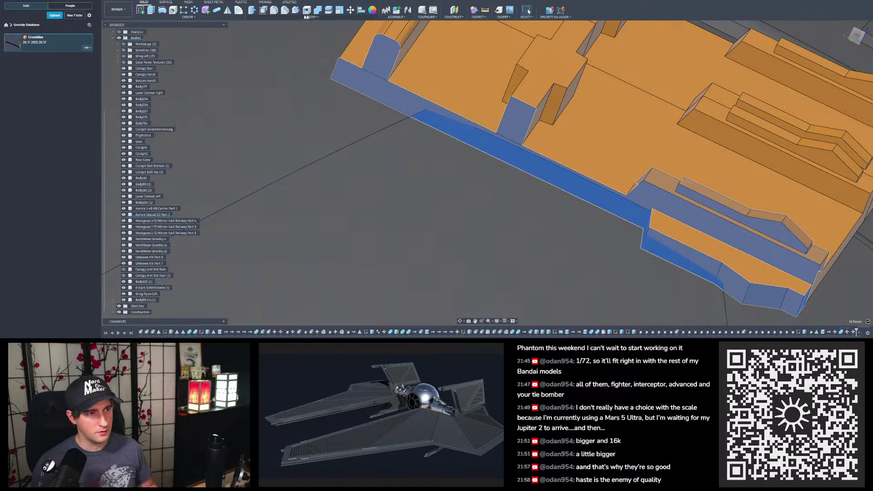
pyautogui.press('m')
pyautogui.keyDown('shift'); pyautogui.moveTo(414, 94); pyautogui.dragTo(431, 189, button='middle'); pyautogui.keyUp('shift')
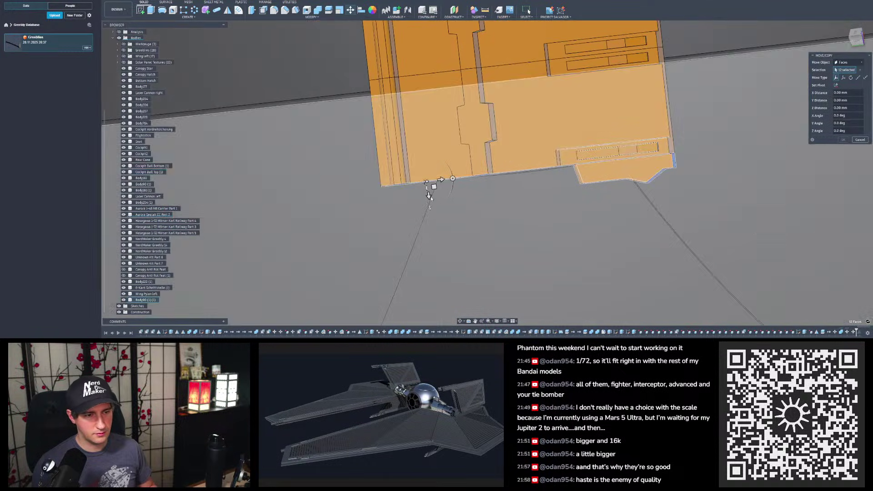
pyautogui.write('-2')
pyautogui.press('Return')
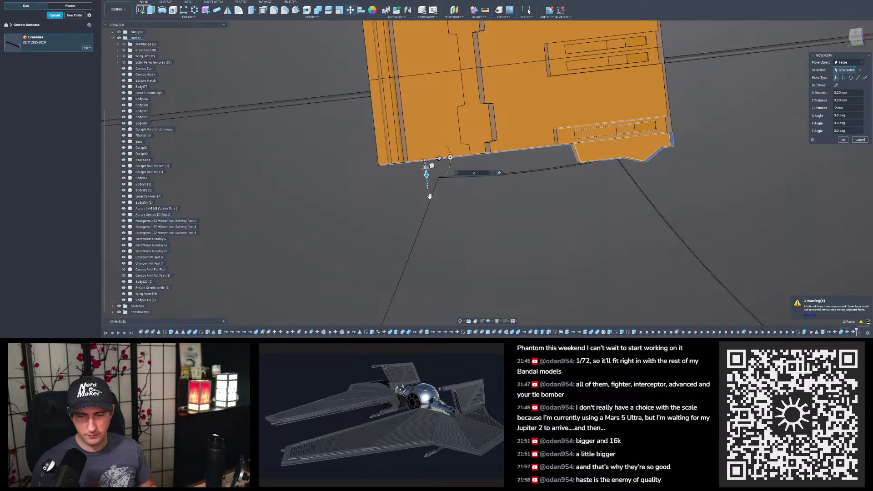
pyautogui.press('Return')
pyautogui.keyDown('shift'); pyautogui.moveTo(429, 195); pyautogui.dragTo(579, 120, button='middle'); pyautogui.keyUp('shift')
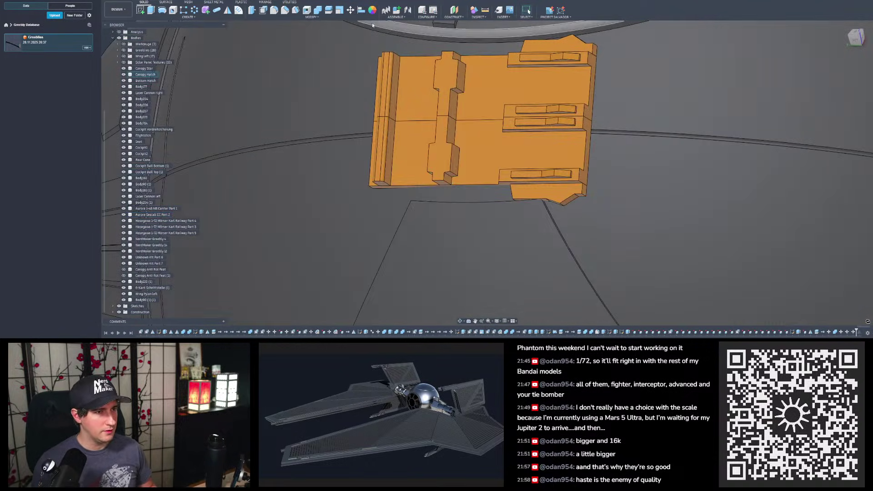
# Step: Slide the whole shortened plate along Z across the cockpit ball, align it with the hull's panel lines and finish the move
pyautogui.press('m')
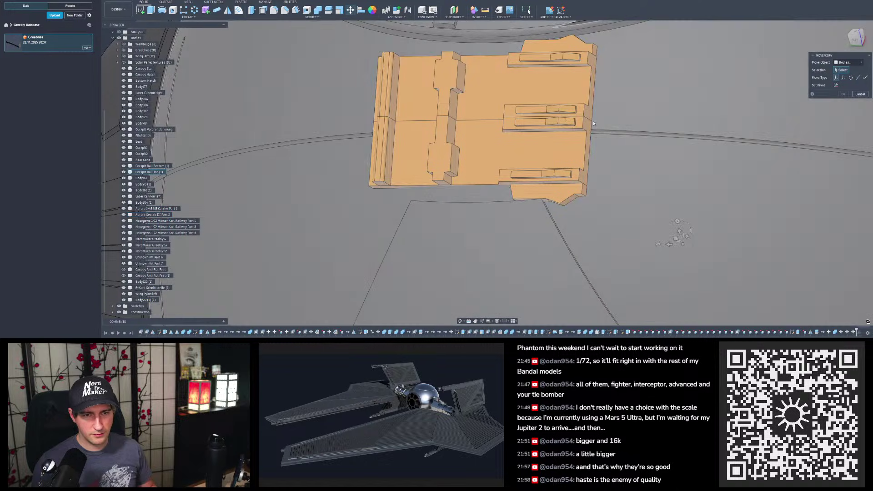
pyautogui.scroll(3, 593, 121)
pyautogui.keyDown('shift'); pyautogui.moveTo(593, 121); pyautogui.dragTo(532, 116, button='middle'); pyautogui.keyUp('shift')
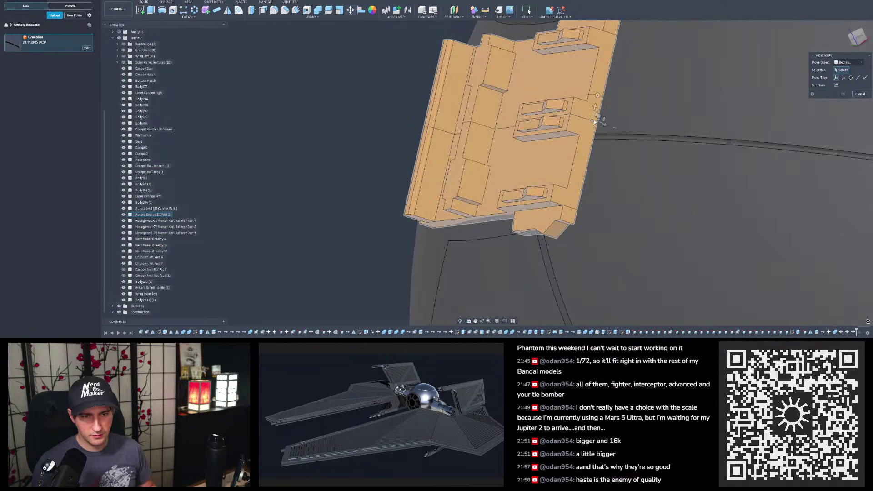
pyautogui.click(596, 122)
pyautogui.keyDown('shift'); pyautogui.moveTo(599, 120); pyautogui.dragTo(619, 117, button='middle'); pyautogui.keyUp('shift')
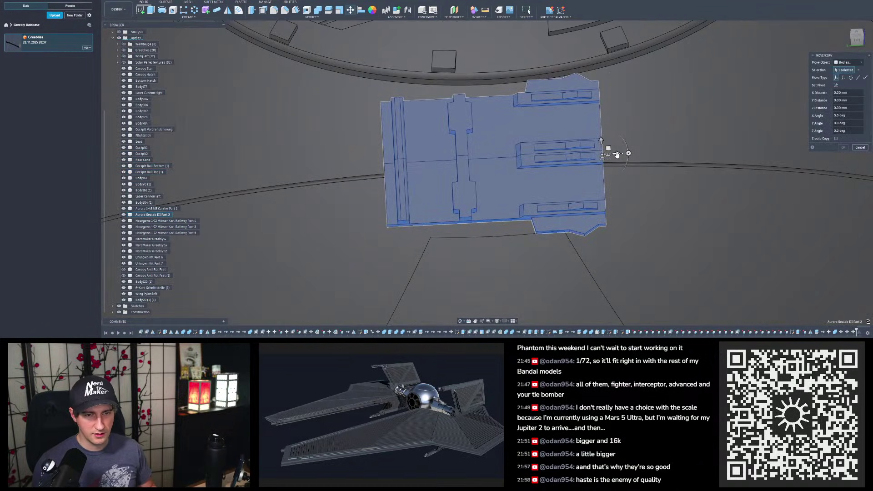
pyautogui.moveTo(616, 154); pyautogui.dragTo(657, 152)
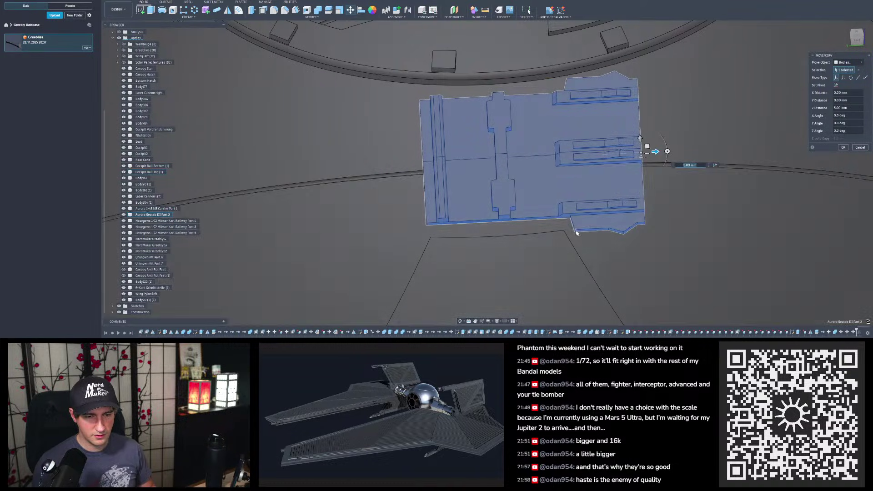
pyautogui.scroll(3, 651, 151)
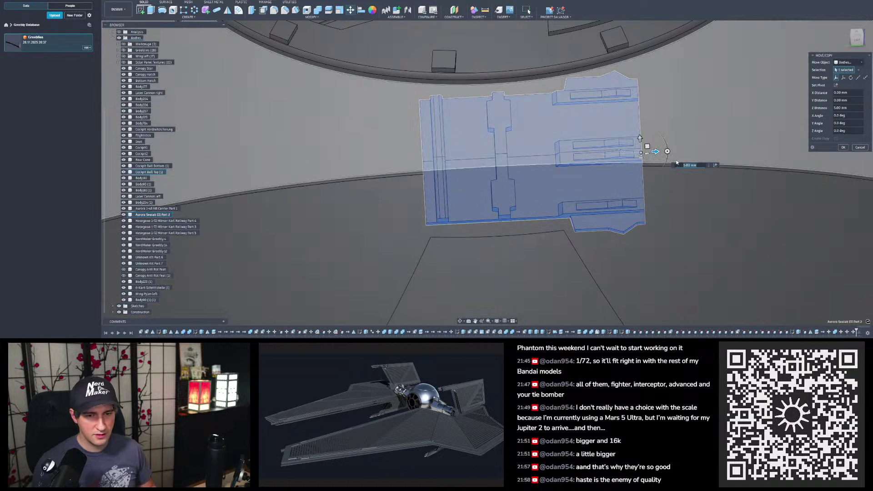
pyautogui.moveTo(651, 151); pyautogui.dragTo(639, 155)
pyautogui.scroll(-3, 520, 231)
pyautogui.keyDown('shift'); pyautogui.moveTo(495, 158); pyautogui.dragTo(509, 137, button='middle'); pyautogui.keyUp('shift')
pyautogui.click(842, 148)
# Step: Check the plate's fit on the cockpit ball and save the design
pyautogui.keyDown('shift'); pyautogui.moveTo(621, 126); pyautogui.dragTo(491, 134, button='middle'); pyautogui.keyUp('shift')
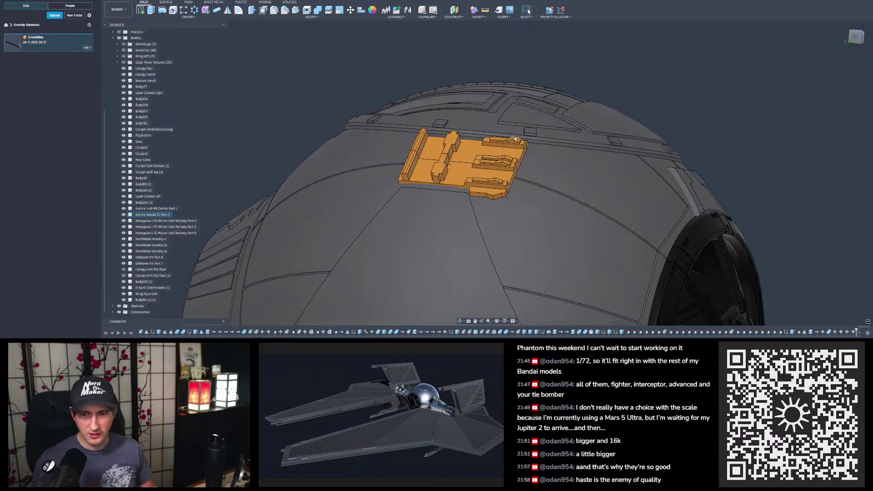
pyautogui.scroll(-4, 548, 114)
pyautogui.keyDown('shift'); pyautogui.moveTo(552, 110); pyautogui.dragTo(511, 102, button='middle'); pyautogui.keyUp('shift')
pyautogui.scroll(-2, 574, 70)
pyautogui.scroll(3, 451, 106)
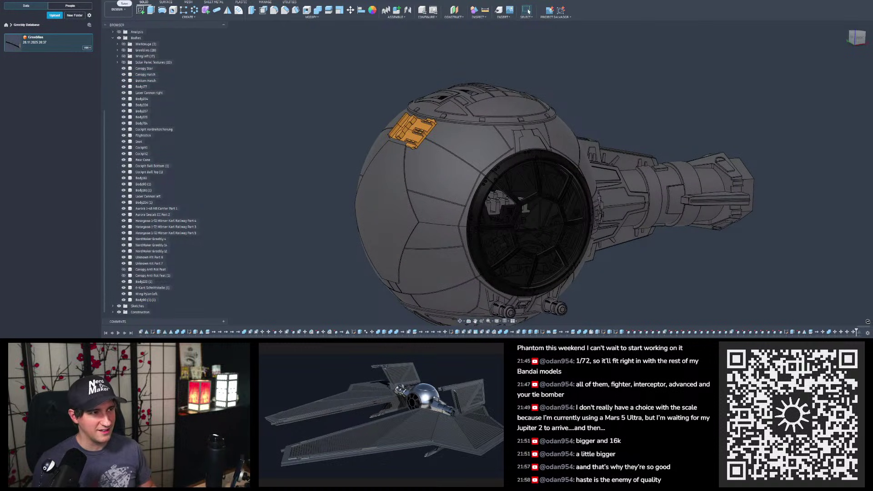
pyautogui.hotkey('ctrl', 's')
pyautogui.click(442, 177)
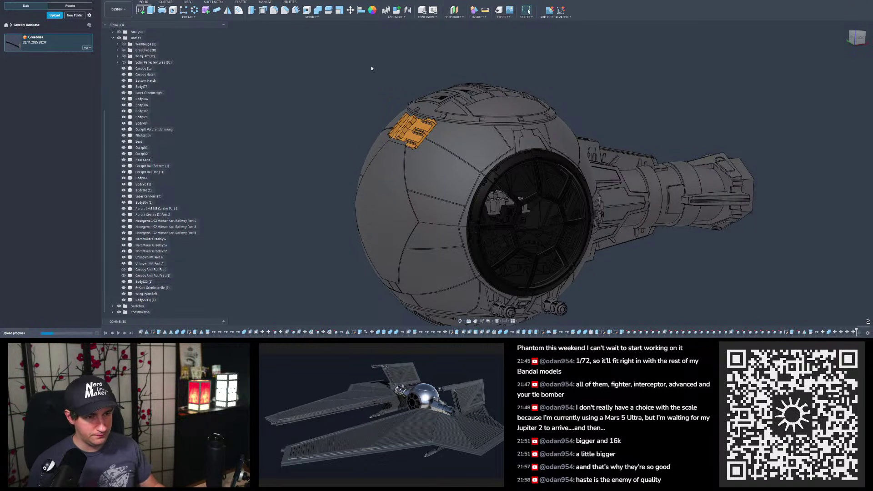
# Step: Hide the project data panel to widen the modelling area
pyautogui.moveTo(495, 97)
pyautogui.keyDown('shift'); pyautogui.mouseDown(button='middle')
pyautogui.moveTo(423, 91)
pyautogui.moveTo(418, 146)
pyautogui.moveTo(447, 102)
pyautogui.moveTo(474, 109)
pyautogui.mouseUp(button='middle'); pyautogui.keyUp('shift')
pyautogui.scroll(3, 489, 191)
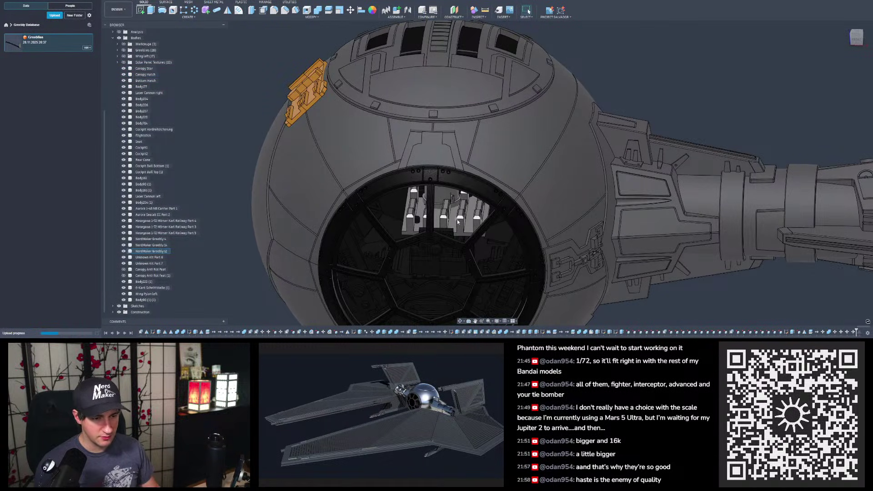
pyautogui.click(458, 222)
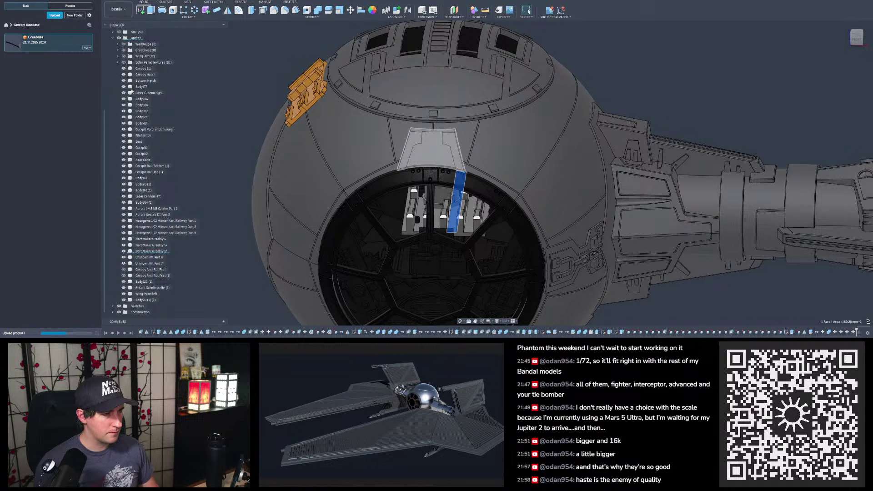
pyautogui.click(98, 1)
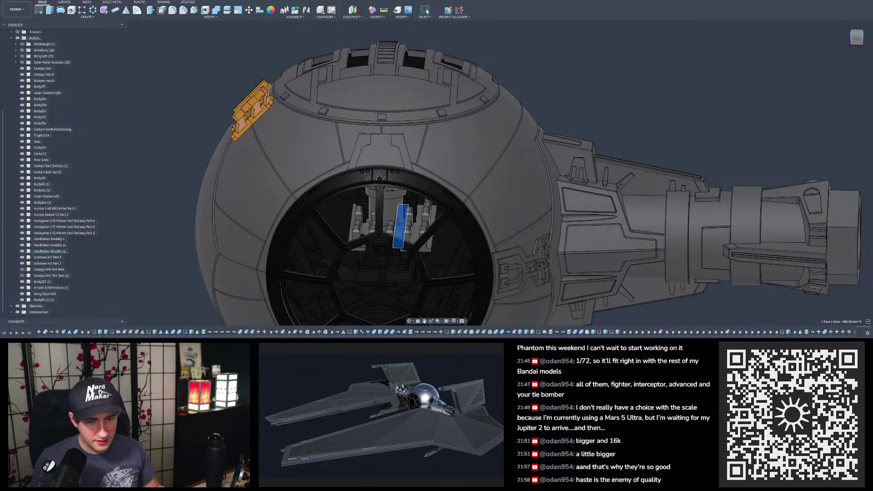
pyautogui.click(251, 25)
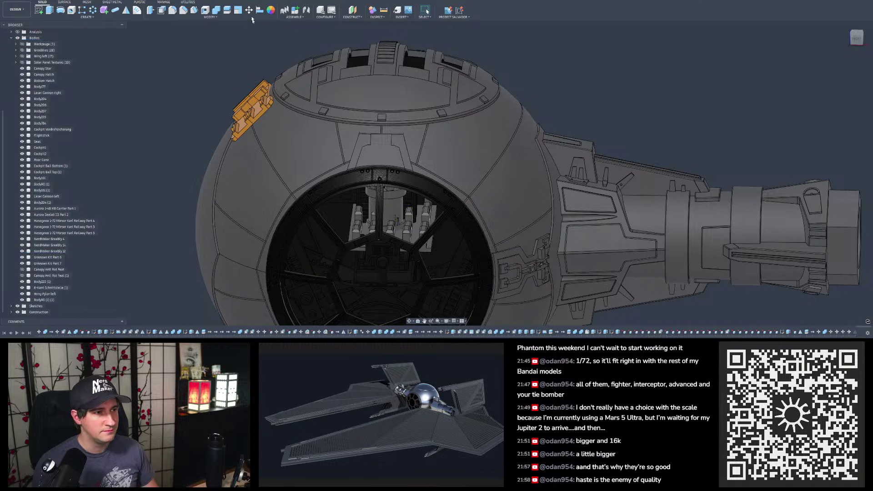
pyautogui.click(249, 10)
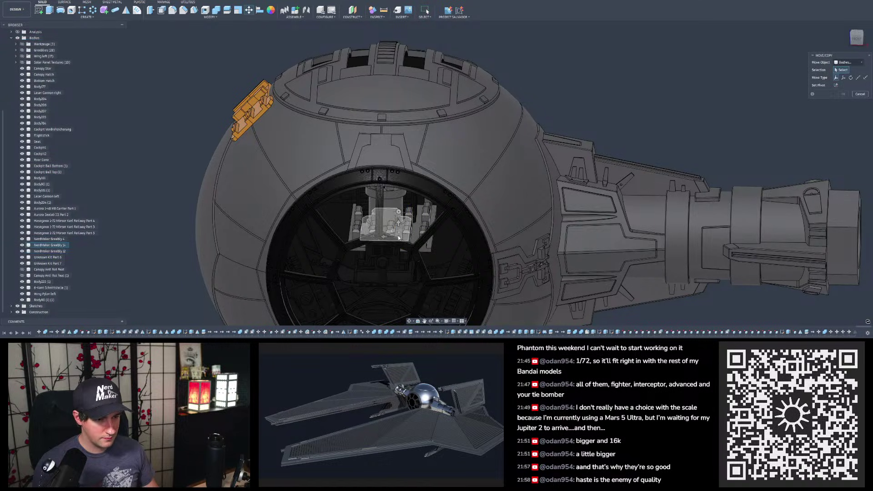
pyautogui.keyDown('shift'); pyautogui.moveTo(414, 232); pyautogui.dragTo(405, 255, button='middle'); pyautogui.keyUp('shift')
pyautogui.press('Escape')
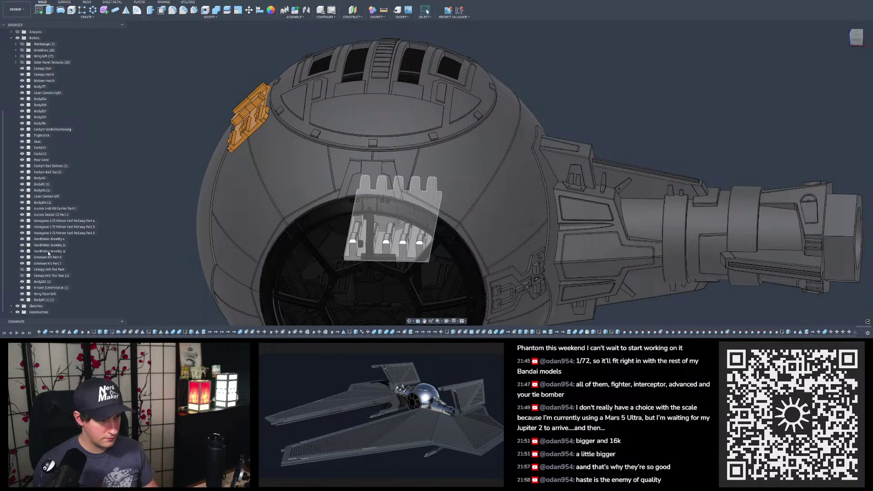
# Step: Move NerdMaker Greebly 12 in the front view onto the hull opposite the plate, rotate it 45 degrees about Y and nudge it against the surface
pyautogui.click(49, 252)
pyautogui.click(248, 11)
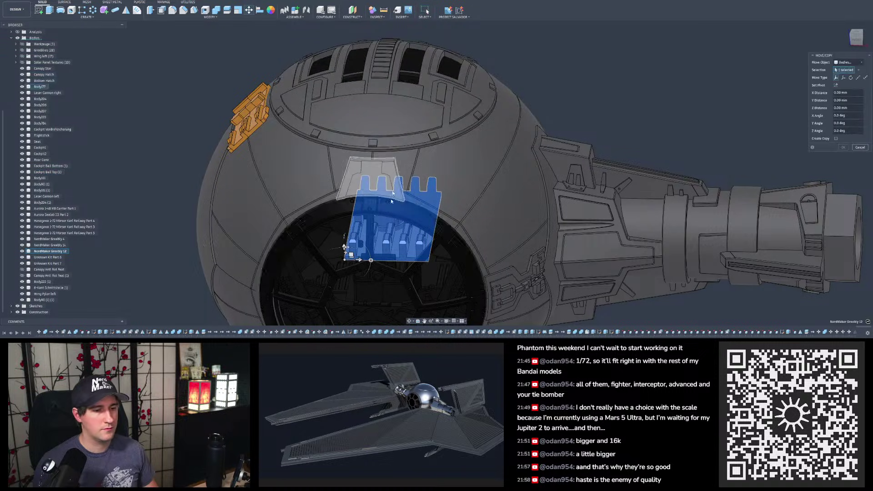
pyautogui.click(859, 41)
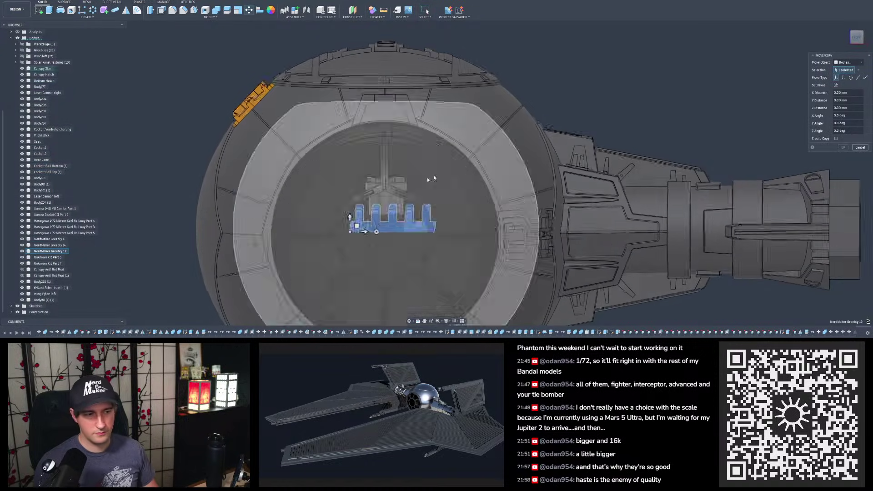
pyautogui.moveTo(358, 224); pyautogui.dragTo(514, 109)
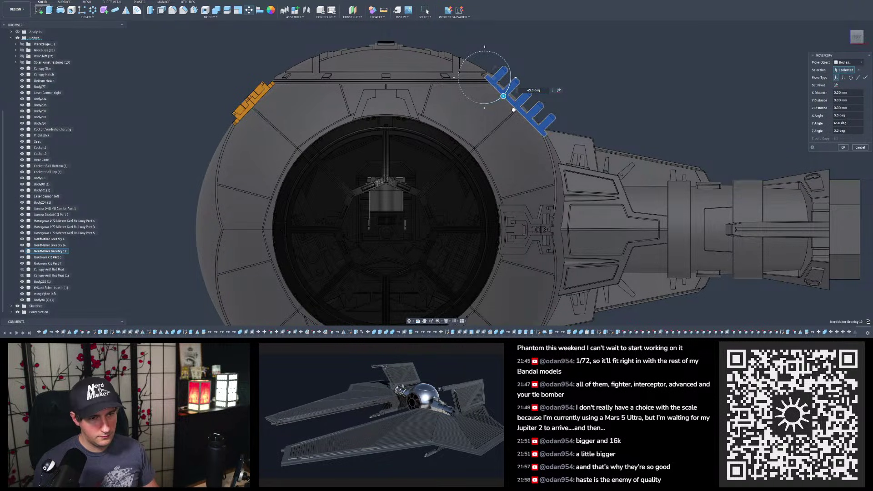
pyautogui.scroll(5, 514, 110)
pyautogui.moveTo(443, 61); pyautogui.dragTo(456, 53)
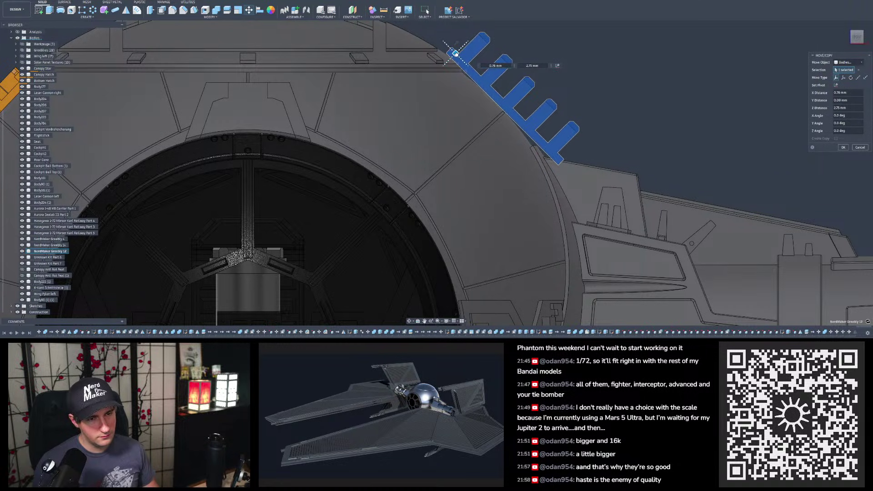
pyautogui.scroll(3, 515, 89)
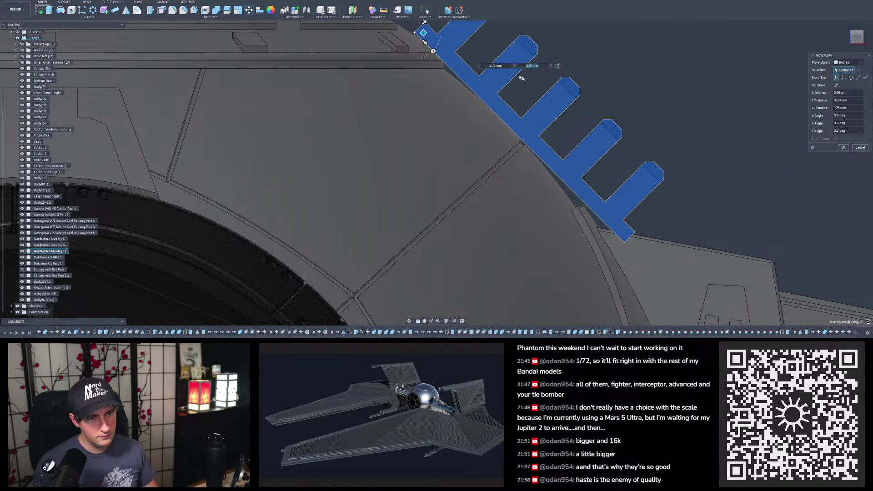
# Step: Rotate the finned greeblie a further 1.35 degrees about Y to match the hull's slope and finish the move
pyautogui.click(432, 51)
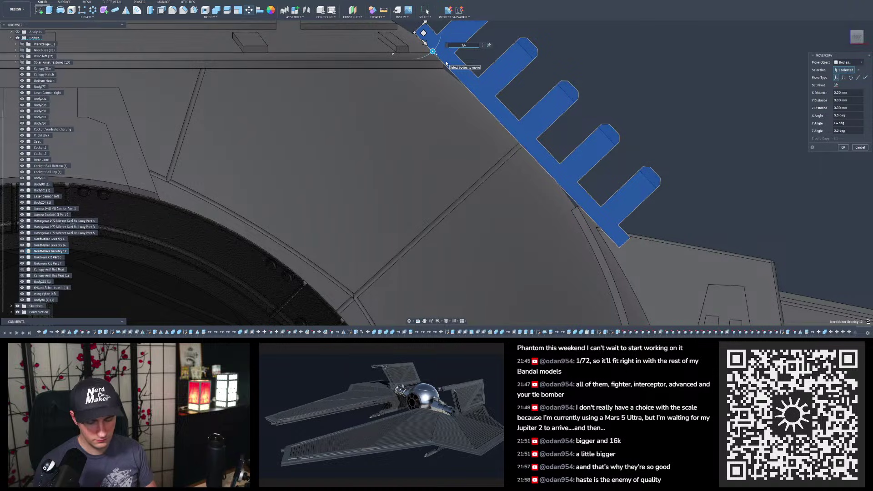
pyautogui.write('.')
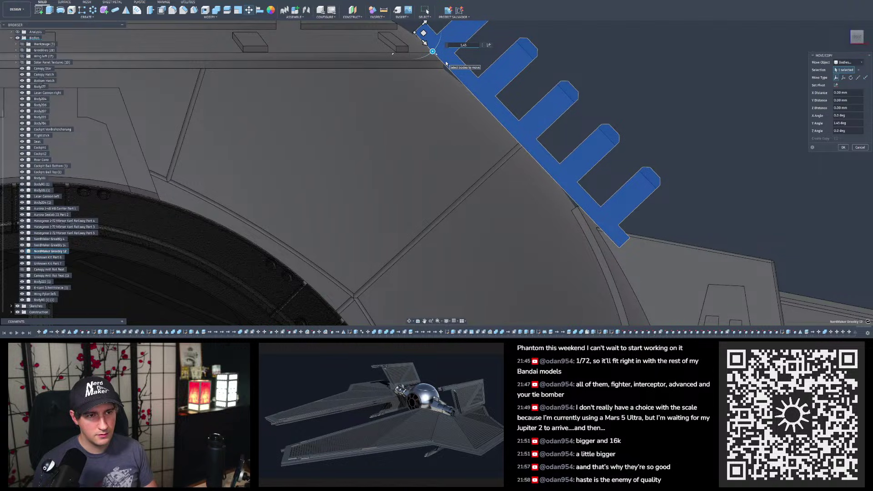
pyautogui.write('.35')
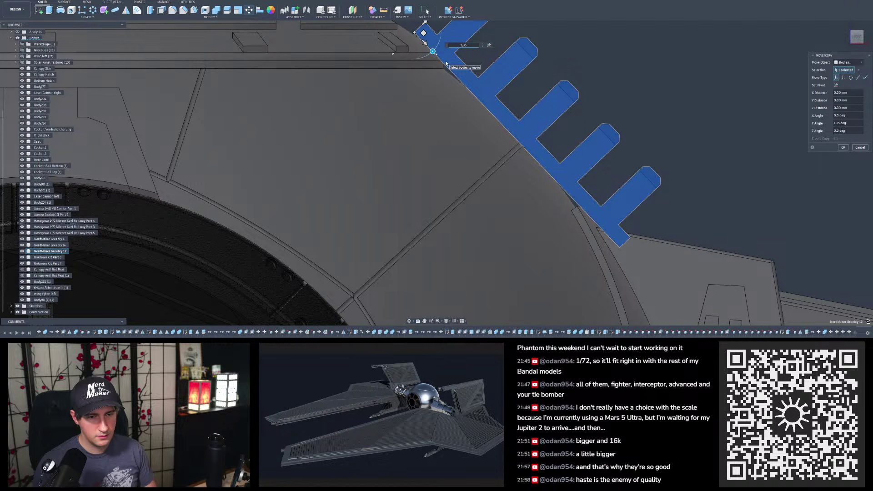
pyautogui.scroll(-3, 458, 135)
pyautogui.keyDown('shift'); pyautogui.moveTo(458, 134); pyautogui.dragTo(400, 159, button='middle'); pyautogui.keyUp('shift')
pyautogui.scroll(-3, 444, 132)
pyautogui.scroll(3, 444, 131)
pyautogui.keyDown('shift'); pyautogui.moveTo(444, 132); pyautogui.dragTo(554, 127, button='middle'); pyautogui.keyUp('shift')
pyautogui.press('Return')
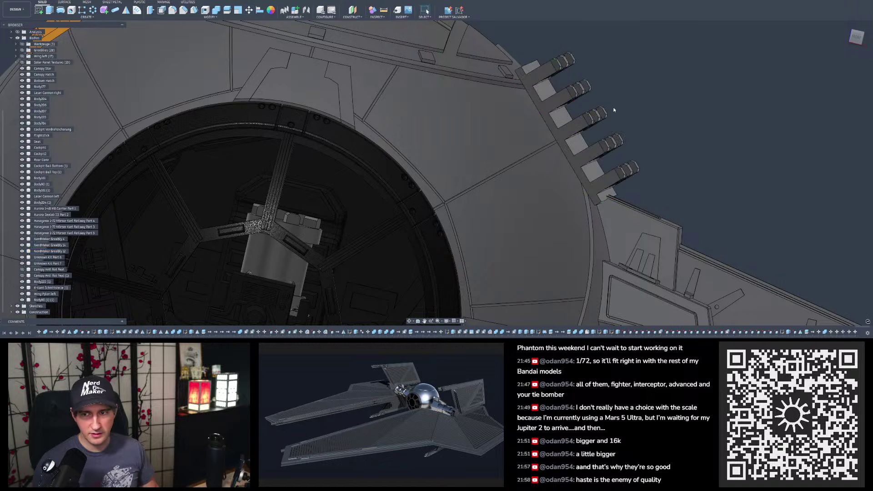
# Step: Shift the finned greeblie across the cockpit ball's upper hull beside the canopy hatch and finish the move
pyautogui.click(857, 37)
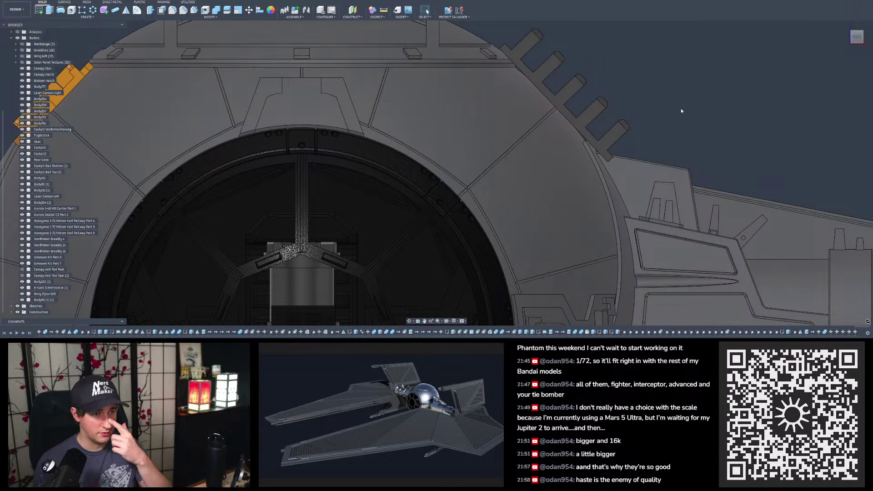
pyautogui.scroll(-2, 678, 108)
pyautogui.keyDown('shift'); pyautogui.moveTo(569, 133); pyautogui.dragTo(223, 41, button='middle'); pyautogui.keyUp('shift')
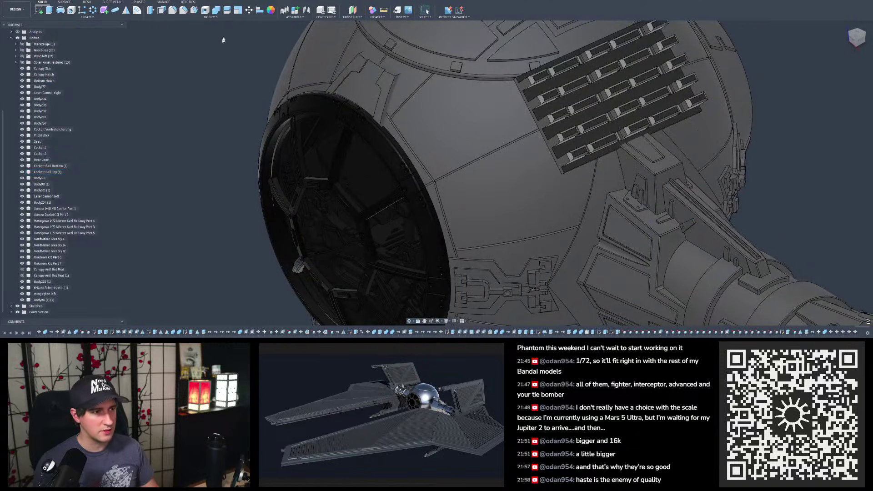
pyautogui.click(248, 10)
pyautogui.scroll(3, 514, 84)
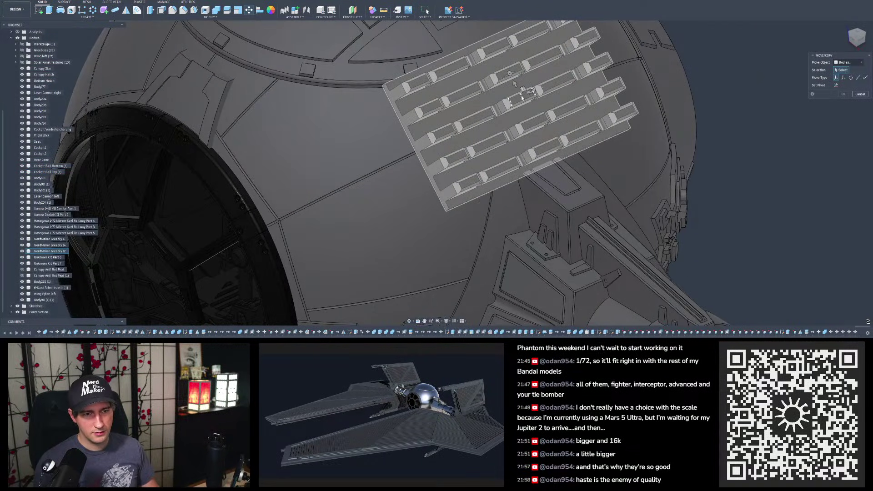
pyautogui.click(521, 97)
pyautogui.keyDown('shift'); pyautogui.moveTo(522, 98); pyautogui.dragTo(524, 90, button='middle'); pyautogui.keyUp('shift')
pyautogui.moveTo(509, 72); pyautogui.dragTo(552, 86)
pyautogui.keyDown('shift'); pyautogui.moveTo(552, 86); pyautogui.dragTo(379, 60, button='middle'); pyautogui.keyUp('shift')
pyautogui.press('Return')
# Step: Split the finned greeblie into three bodies with Split Body, using two of its fin faces as extended splitting tools
pyautogui.click(224, 11)
pyautogui.scroll(6, 526, 153)
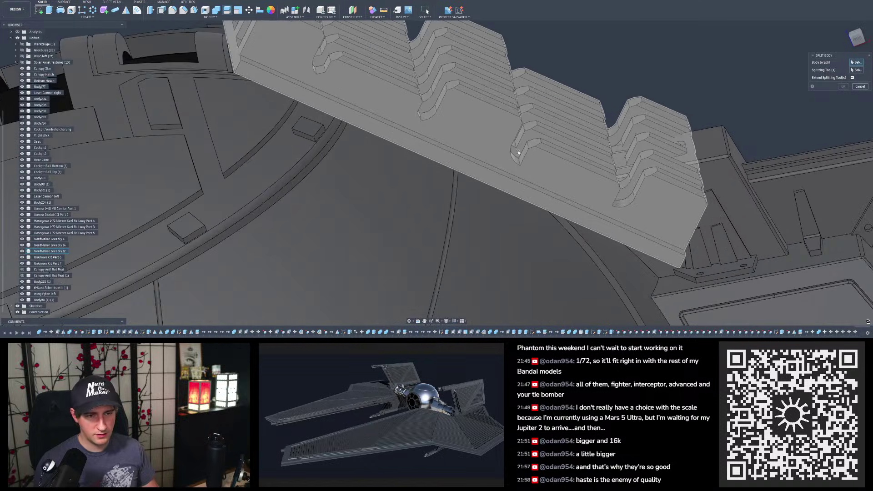
pyautogui.click(528, 157)
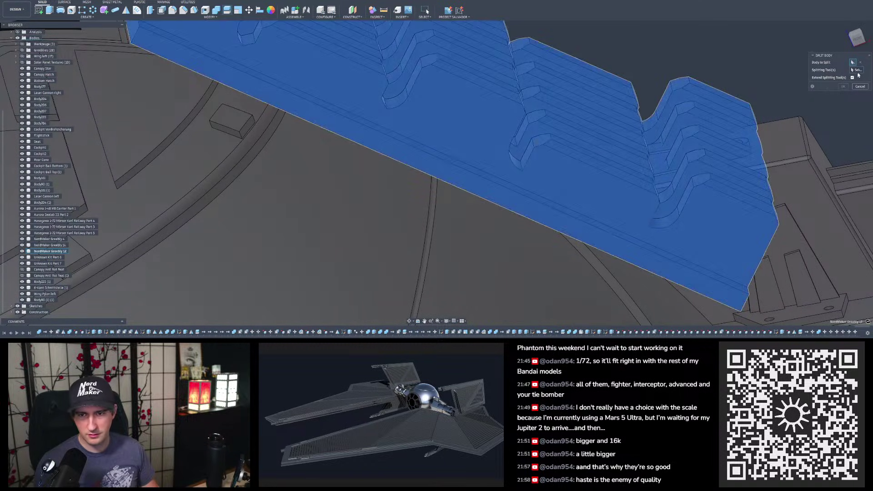
pyautogui.click(525, 156)
pyautogui.scroll(-4, 526, 157)
pyautogui.keyDown('shift'); pyautogui.moveTo(433, 113); pyautogui.dragTo(415, 80, button='middle'); pyautogui.keyUp('shift')
pyautogui.click(395, 104)
pyautogui.scroll(-4, 405, 100)
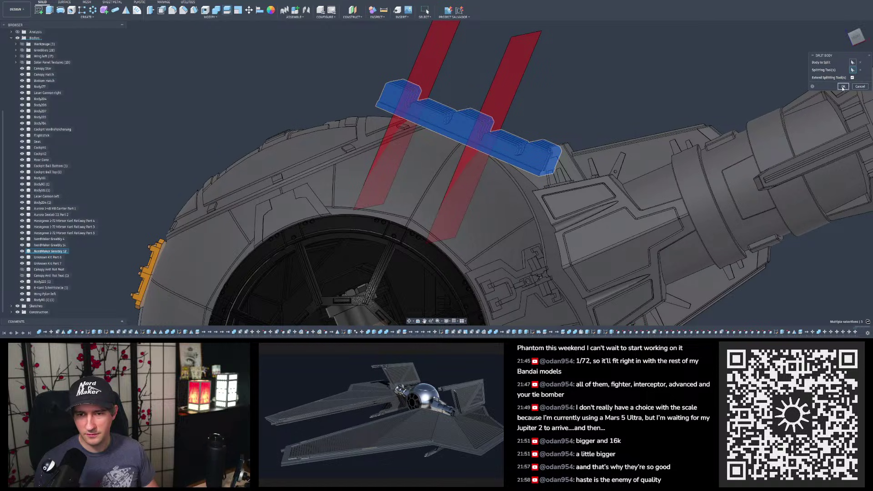
pyautogui.click(842, 86)
# Step: Remove the two outer pieces of the split finned greeblie, keeping only its middle section
pyautogui.keyDown('shift'); pyautogui.moveTo(486, 112); pyautogui.dragTo(388, 104, button='middle'); pyautogui.keyUp('shift')
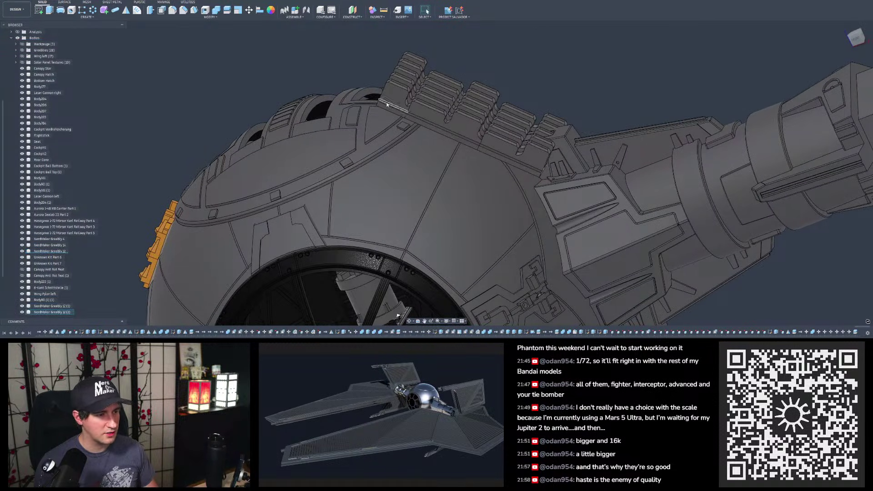
pyautogui.click(64, 311)
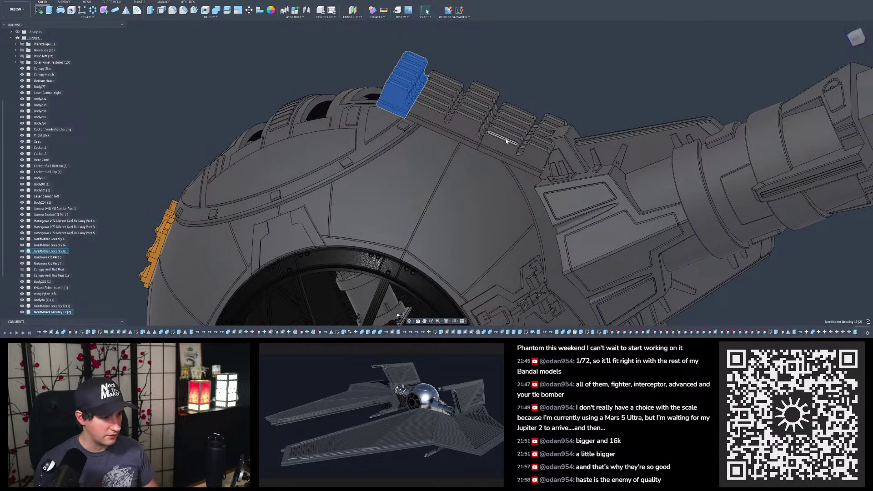
pyautogui.keyDown('ctrl'); pyautogui.click(50, 250); pyautogui.keyUp('ctrl')
pyautogui.rightClick(53, 251)
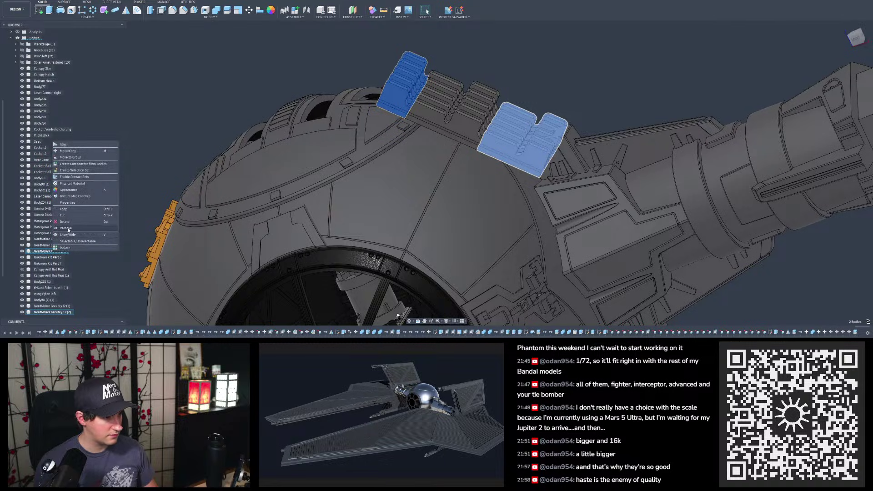
pyautogui.click(66, 229)
# Step: Undo the removal of the two outer greeblie pieces to compare the full length on the hull, and redo it
pyautogui.scroll(6, 516, 81)
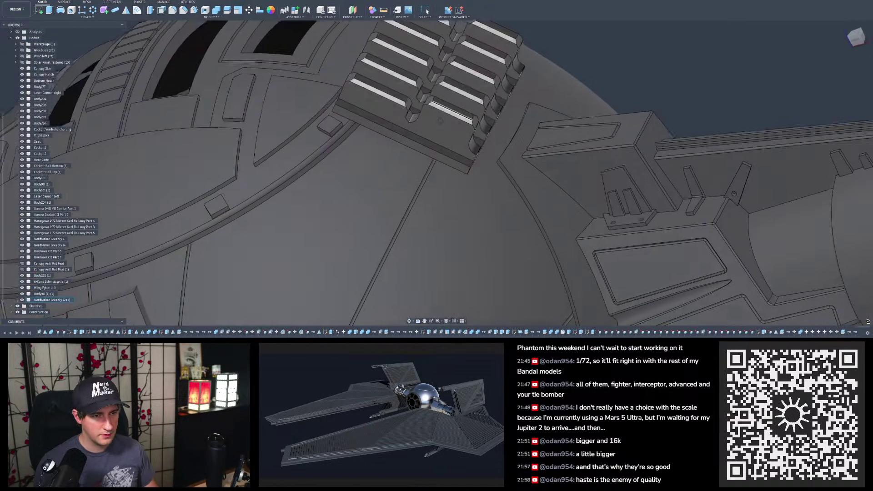
pyautogui.keyDown('shift'); pyautogui.moveTo(440, 121); pyautogui.dragTo(450, 168, button='middle'); pyautogui.keyUp('shift')
pyautogui.scroll(-3, 455, 171)
pyautogui.scroll(3, 455, 172)
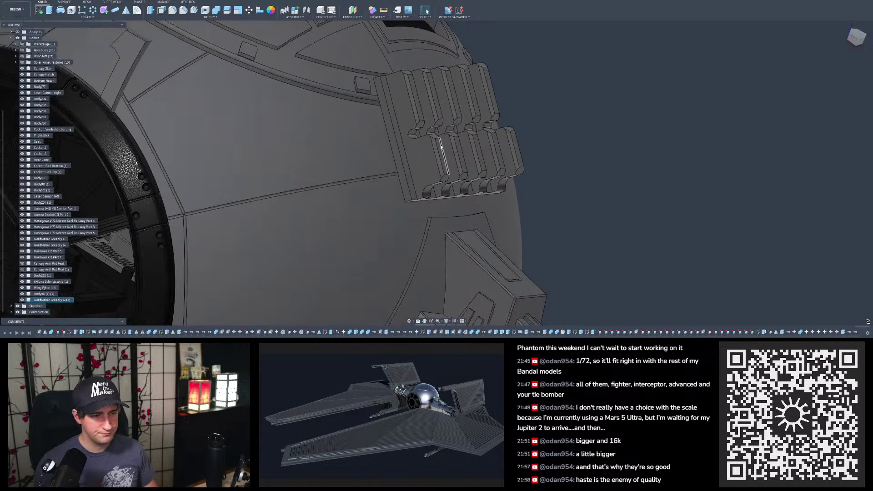
pyautogui.keyDown('shift'); pyautogui.moveTo(439, 149); pyautogui.dragTo(431, 152, button='middle'); pyautogui.keyUp('shift')
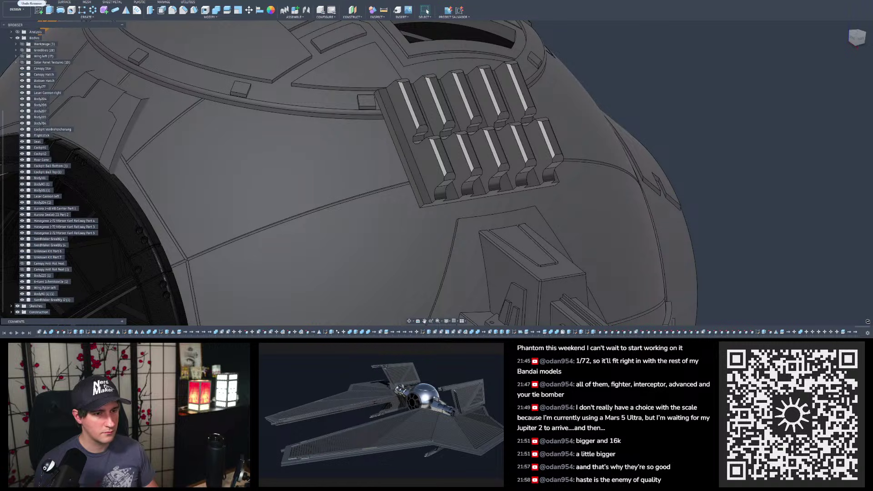
pyautogui.click(28, 2)
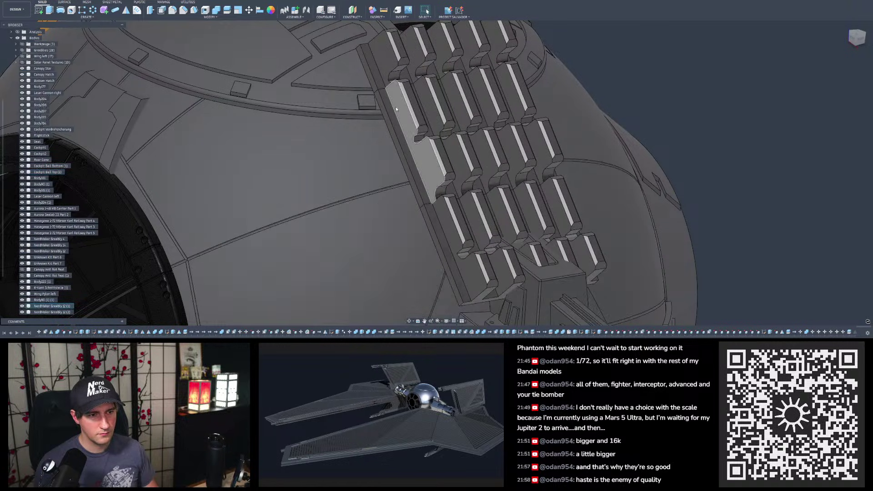
pyautogui.keyDown('shift'); pyautogui.moveTo(439, 191); pyautogui.dragTo(475, 150, button='middle'); pyautogui.keyUp('shift')
pyautogui.click(50, 2)
pyautogui.keyDown('shift'); pyautogui.moveTo(532, 205); pyautogui.dragTo(523, 229, button='middle'); pyautogui.keyUp('shift')
pyautogui.click(161, 10)
pyautogui.click(430, 136)
pyautogui.moveTo(417, 133); pyautogui.dragTo(414, 130)
pyautogui.click(425, 185)
pyautogui.click(430, 158)
pyautogui.click(435, 130)
pyautogui.click(448, 80)
pyautogui.moveTo(448, 73); pyautogui.dragTo(472, 100)
pyautogui.keyDown('shift'); pyautogui.moveTo(484, 194); pyautogui.dragTo(410, 134, button='middle'); pyautogui.keyUp('shift')
pyautogui.scroll(3, 474, 168)
pyautogui.moveTo(409, 134); pyautogui.dragTo(400, 123)
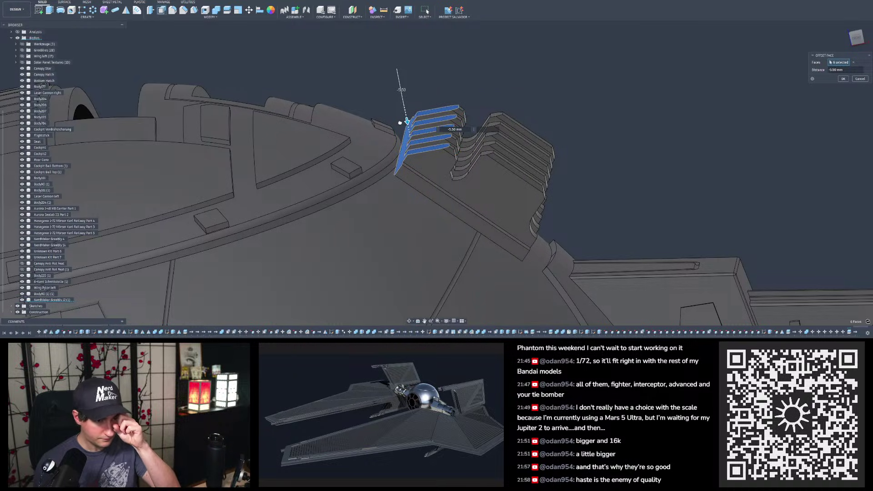
pyautogui.click(858, 79)
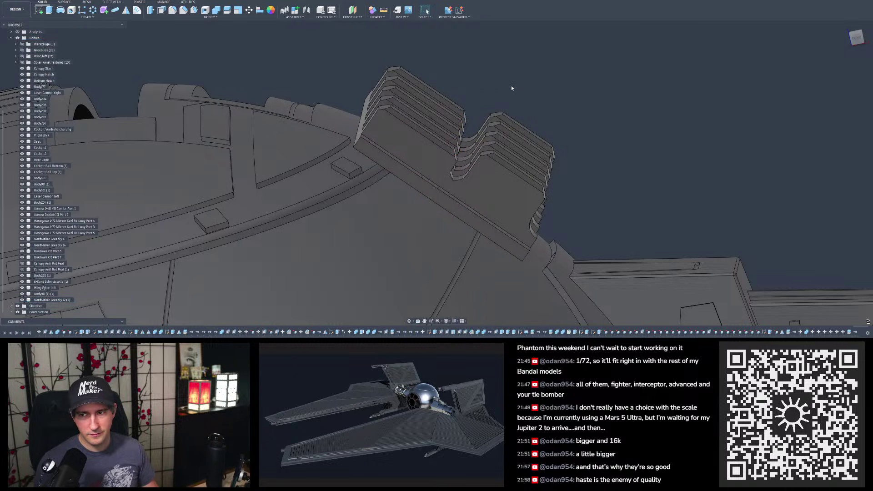
# Step: Shorten the greeblie by moving its hatch-side end face and the five fin bevels -3.5 mm along Z
pyautogui.keyDown('shift'); pyautogui.moveTo(372, 75); pyautogui.dragTo(386, 107, button='middle'); pyautogui.keyUp('shift')
pyautogui.click(364, 43)
pyautogui.keyDown('ctrl'); pyautogui.click(385, 33); pyautogui.keyUp('ctrl')
pyautogui.keyDown('ctrl'); pyautogui.click(389, 73); pyautogui.keyUp('ctrl')
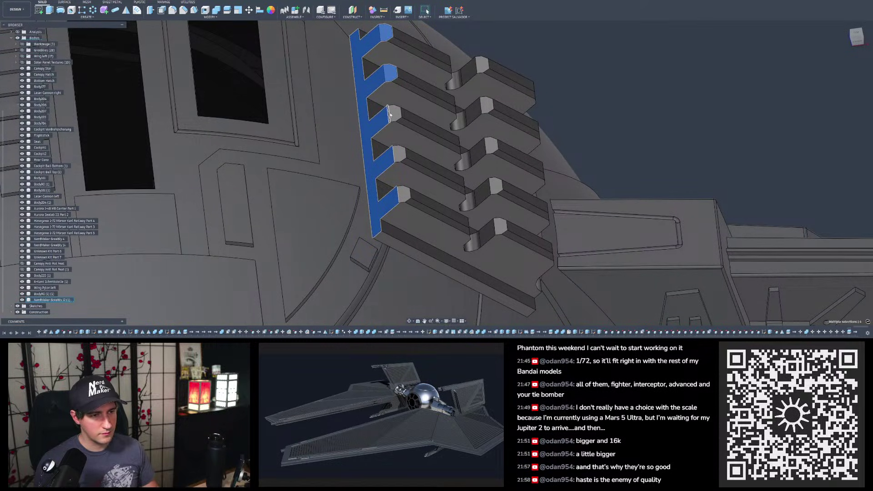
pyautogui.keyDown('ctrl'); pyautogui.click(404, 195); pyautogui.keyUp('ctrl')
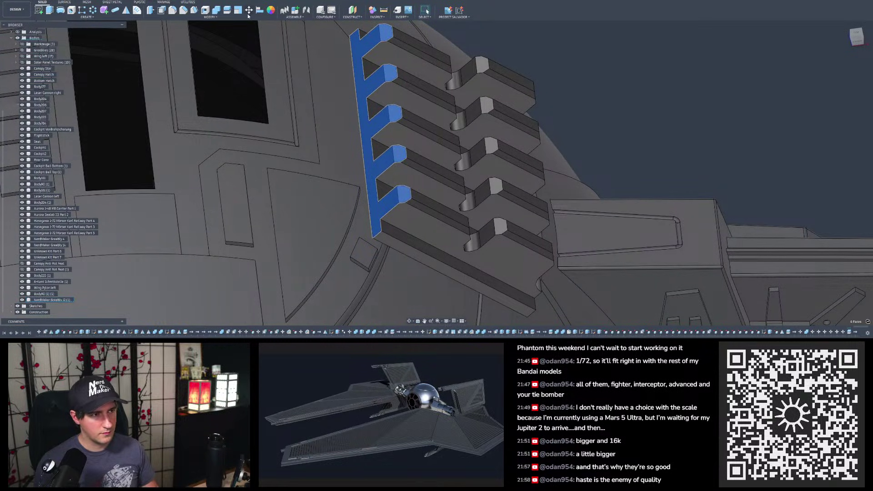
pyautogui.moveTo(354, 72)
pyautogui.keyDown('shift'); pyautogui.mouseDown(button='middle')
pyautogui.moveTo(358, 87)
pyautogui.moveTo(359, 77)
pyautogui.mouseUp(button='middle'); pyautogui.keyUp('shift')
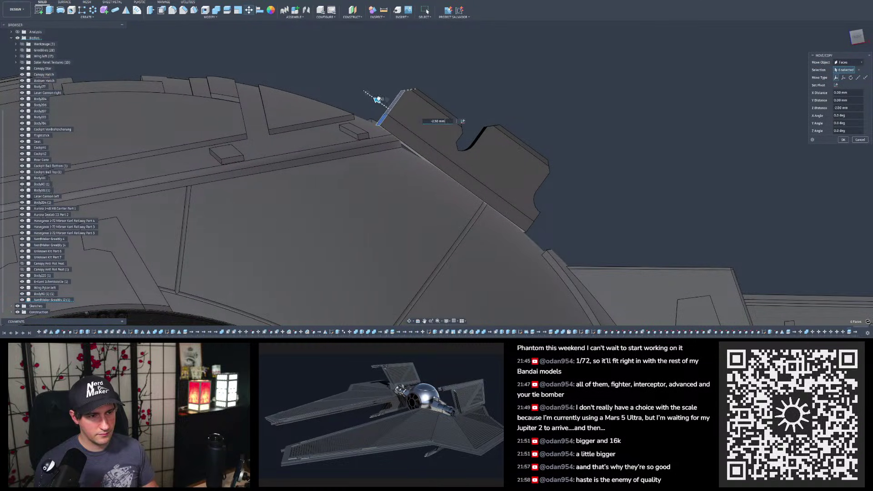
pyautogui.keyDown('shift'); pyautogui.moveTo(377, 100); pyautogui.dragTo(377, 100, button='middle'); pyautogui.keyUp('shift')
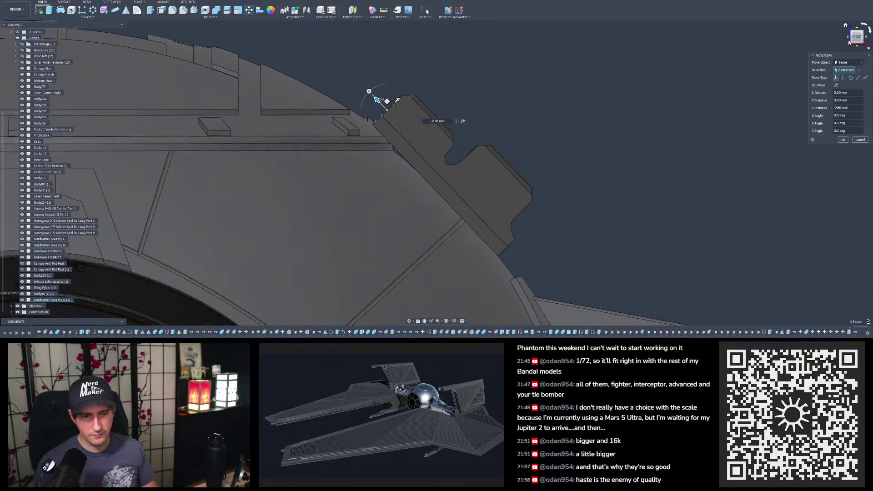
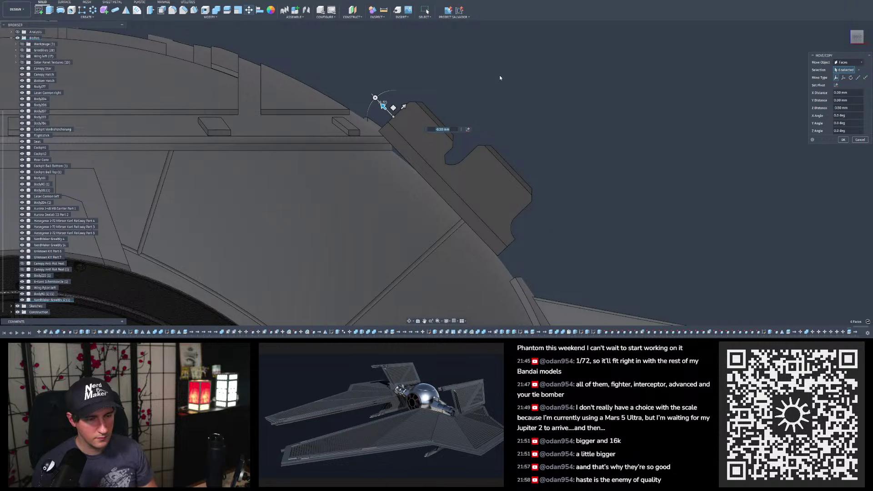
pyautogui.press('Return')
# Step: Trim the greeblie's base at the end facing away from the hatch with Offset Face
pyautogui.keyDown('shift'); pyautogui.moveTo(500, 80); pyautogui.dragTo(222, 34, button='middle'); pyautogui.keyUp('shift')
pyautogui.click(162, 11)
pyautogui.click(557, 223)
pyautogui.moveTo(558, 225); pyautogui.dragTo(556, 223)
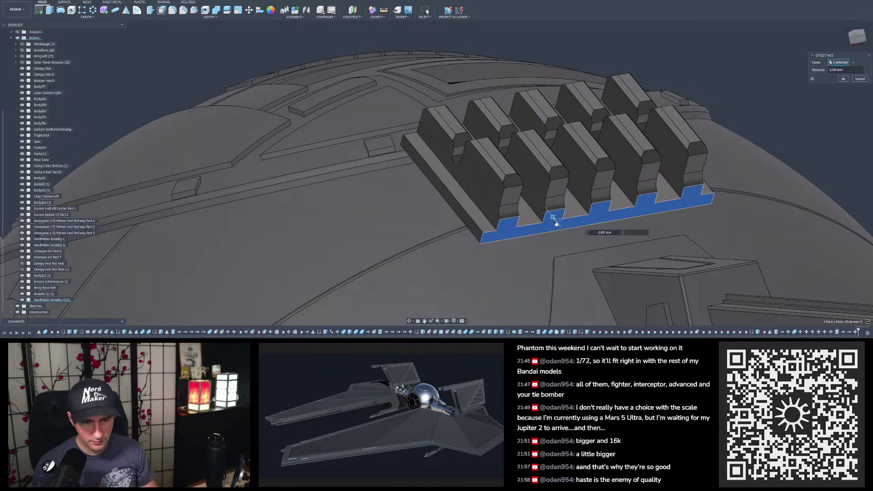
pyautogui.keyDown('shift'); pyautogui.moveTo(556, 223); pyautogui.dragTo(567, 222, button='middle'); pyautogui.keyUp('shift')
pyautogui.press('Return')
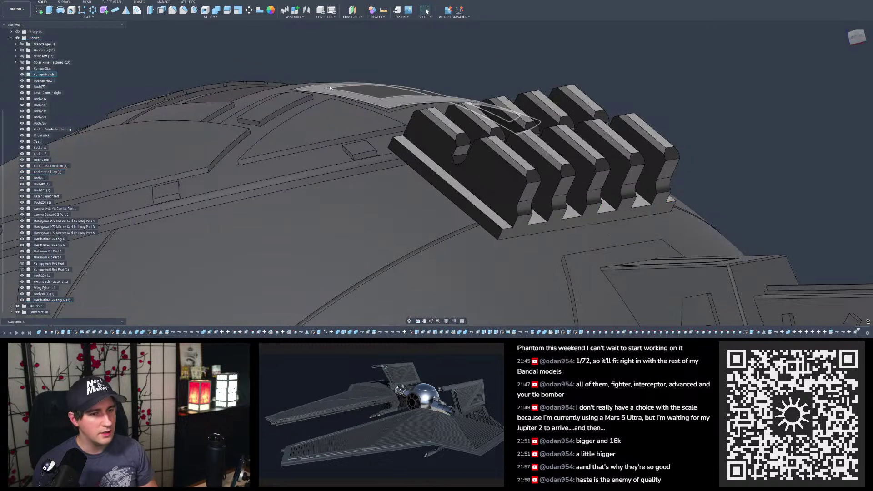
# Step: Slide the shortened greeblie body -3.5 mm along Y over the hull, away from the canopy hatch
pyautogui.click(249, 10)
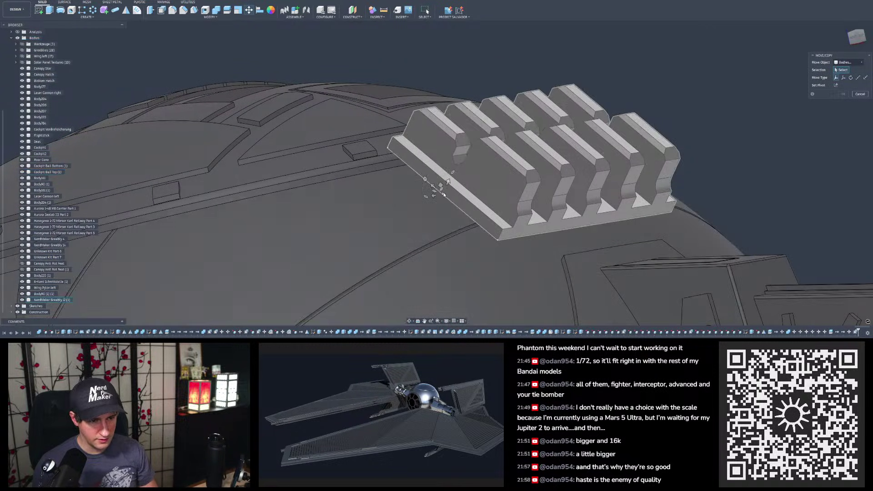
pyautogui.click(519, 176)
pyautogui.click(854, 39)
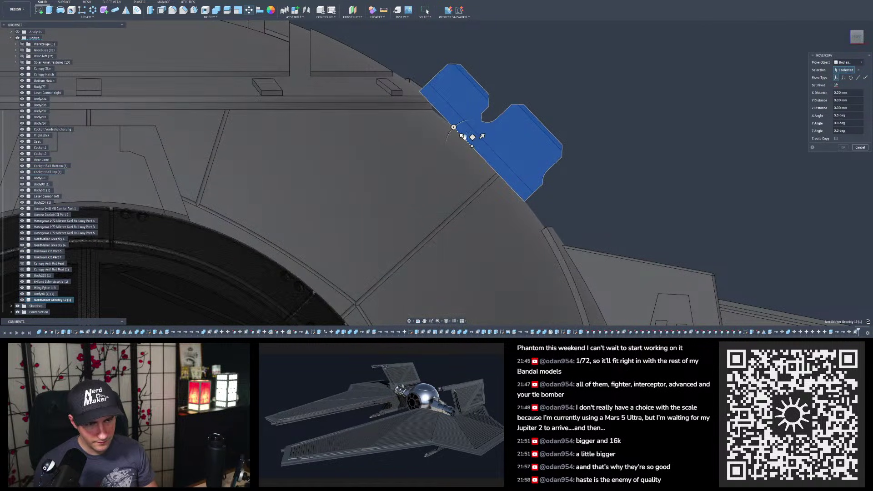
pyautogui.moveTo(464, 138); pyautogui.dragTo(475, 151)
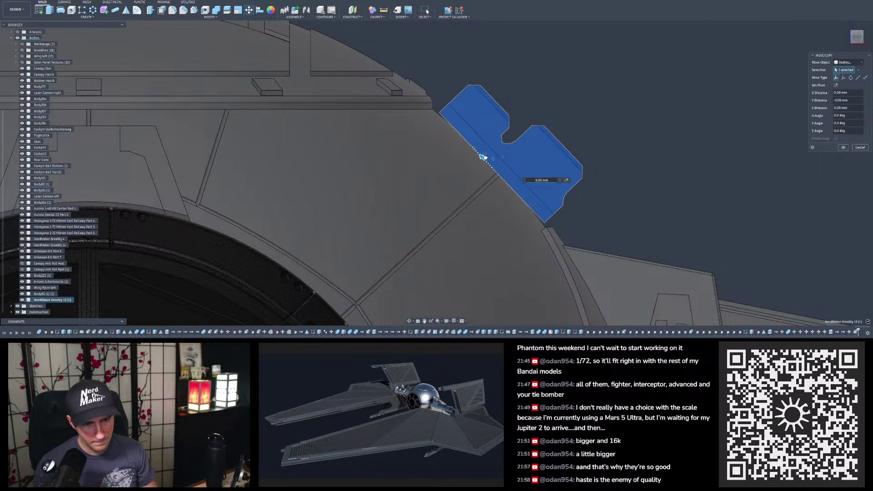
pyautogui.moveTo(485, 157)
pyautogui.keyDown('shift'); pyautogui.mouseDown(button='middle')
pyautogui.moveTo(456, 164)
pyautogui.moveTo(428, 153)
pyautogui.moveTo(467, 135)
pyautogui.moveTo(483, 155)
pyautogui.mouseUp(button='middle'); pyautogui.keyUp('shift')
pyautogui.click(862, 40)
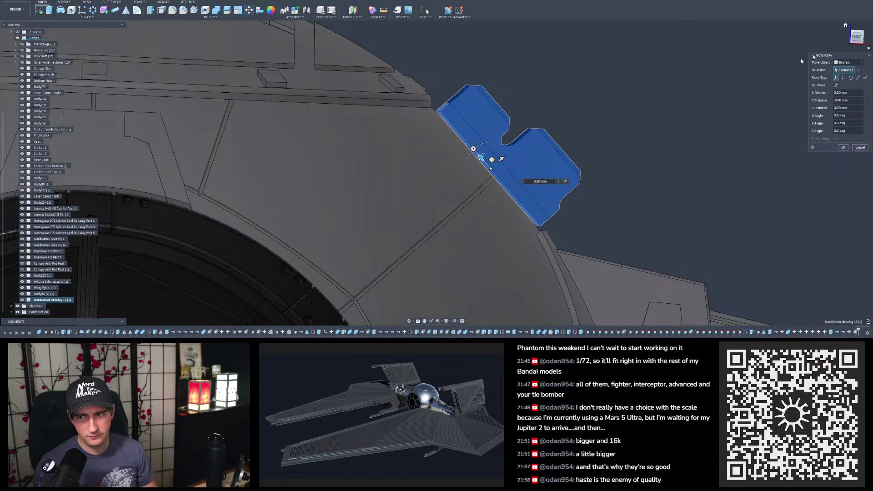
# Step: Sink the greeblie along X into the hull, adjust its sideways placement above the wing pylon and finish the move
pyautogui.moveTo(502, 158); pyautogui.dragTo(495, 164)
pyautogui.keyDown('shift'); pyautogui.moveTo(502, 155); pyautogui.dragTo(468, 195, button='middle'); pyautogui.keyUp('shift')
pyautogui.scroll(2, 553, 155)
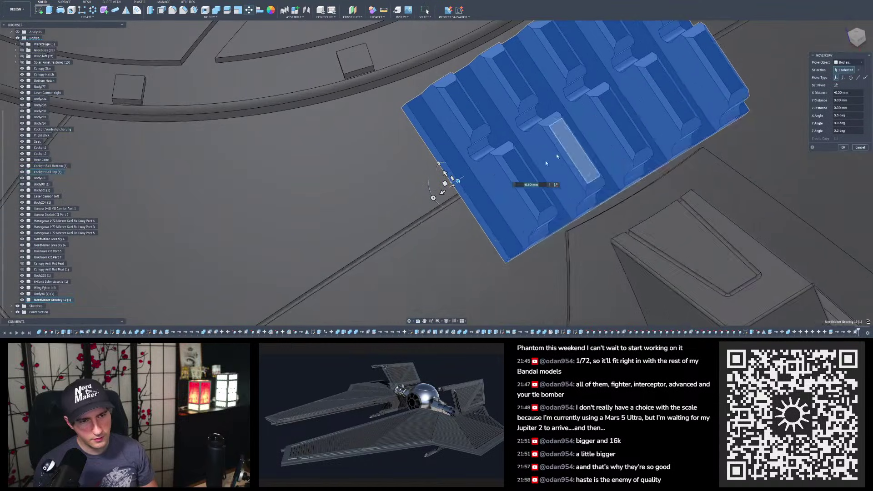
pyautogui.keyDown('shift'); pyautogui.moveTo(564, 152); pyautogui.dragTo(487, 171, button='middle'); pyautogui.keyUp('shift')
pyautogui.moveTo(421, 208); pyautogui.dragTo(419, 212)
pyautogui.keyDown('shift'); pyautogui.moveTo(475, 167); pyautogui.dragTo(422, 181, button='middle'); pyautogui.keyUp('shift')
pyautogui.press('Return')
# Step: Examine the greeblie's fit and proportions on the cockpit ball, from the whole ball down to the hatch rim
pyautogui.scroll(-10, 484, 144)
pyautogui.keyDown('shift'); pyautogui.moveTo(422, 182); pyautogui.dragTo(412, 157); pyautogui.keyUp('shift')
pyautogui.keyDown('shift'); pyautogui.moveTo(413, 157); pyautogui.dragTo(572, 127, button='middle'); pyautogui.keyUp('shift')
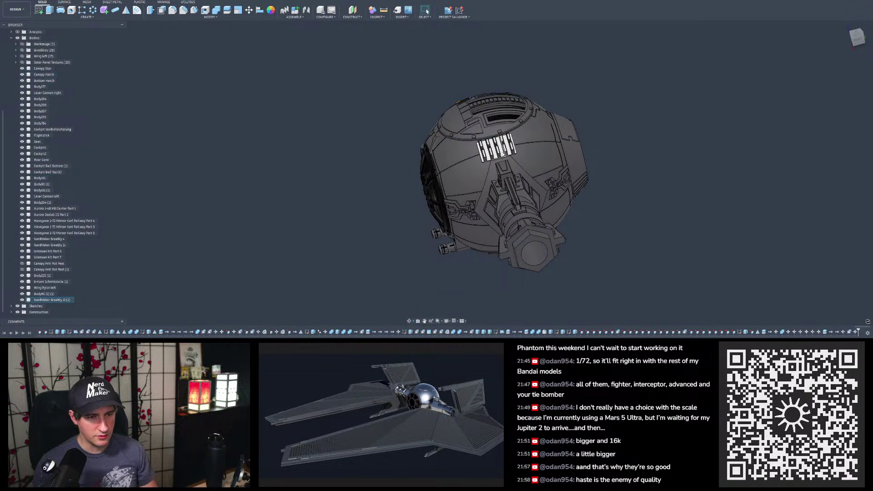
pyautogui.moveTo(496, 148)
pyautogui.keyDown('shift'); pyautogui.mouseDown(button='middle')
pyautogui.moveTo(505, 138)
pyautogui.moveTo(508, 154)
pyautogui.mouseUp(button='middle'); pyautogui.keyUp('shift')
pyautogui.scroll(6, 508, 153)
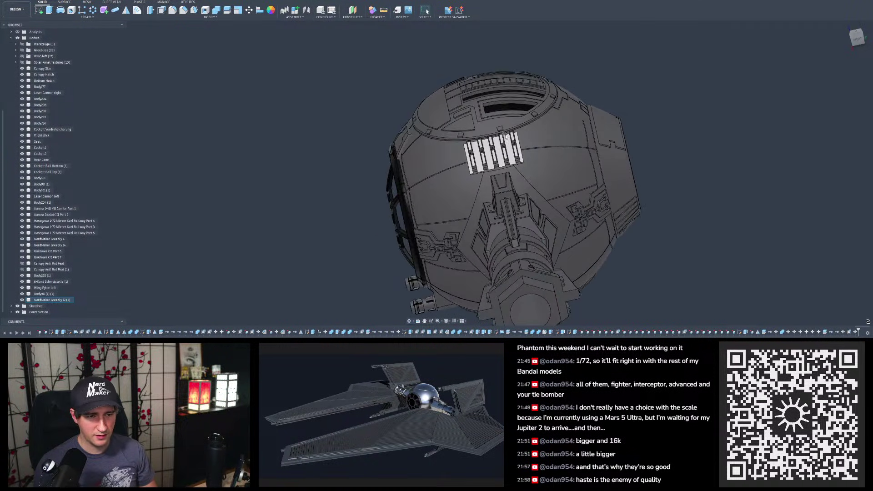
pyautogui.scroll(2, 508, 154)
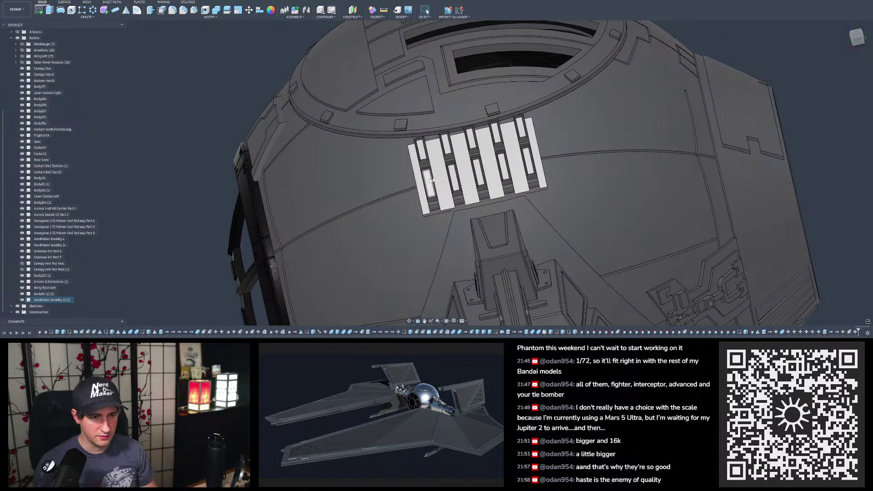
pyautogui.keyDown('shift'); pyautogui.moveTo(529, 163); pyautogui.dragTo(329, 92, button='middle'); pyautogui.keyUp('shift')
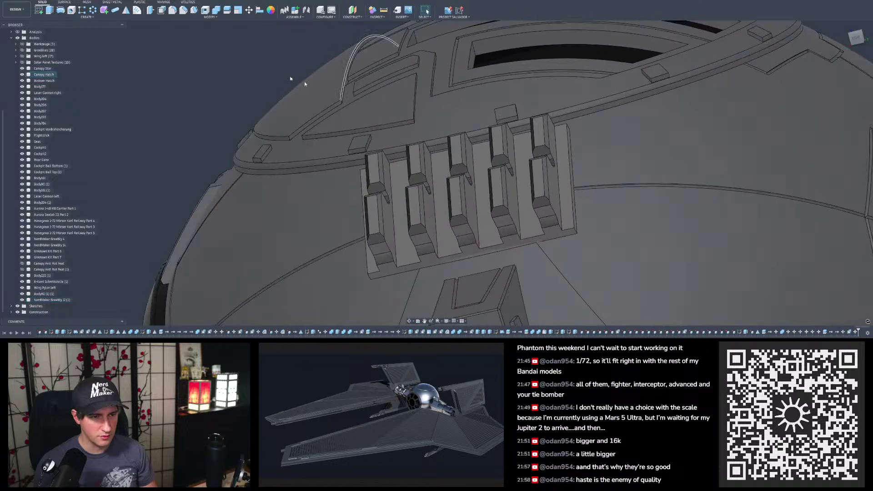
pyautogui.keyDown('shift'); pyautogui.moveTo(383, 105); pyautogui.dragTo(398, 118, button='middle'); pyautogui.keyUp('shift')
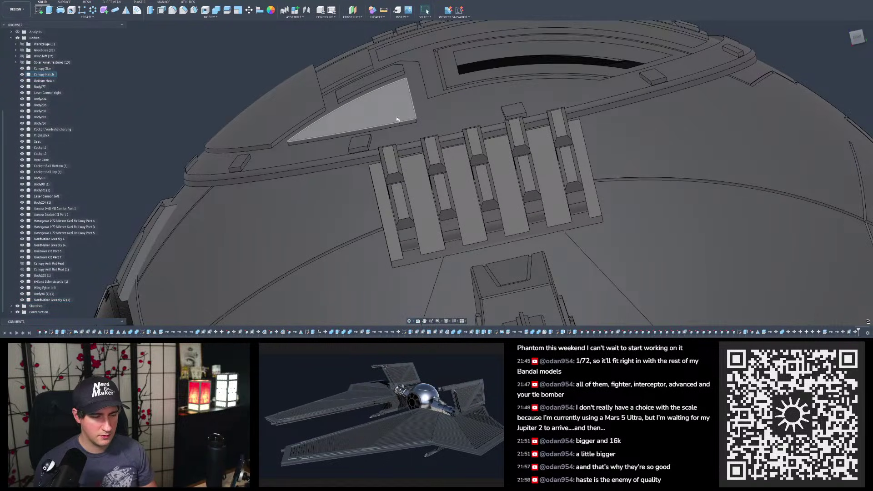
pyautogui.keyDown('shift'); pyautogui.moveTo(251, 59); pyautogui.dragTo(267, 36, button='middle'); pyautogui.keyUp('shift')
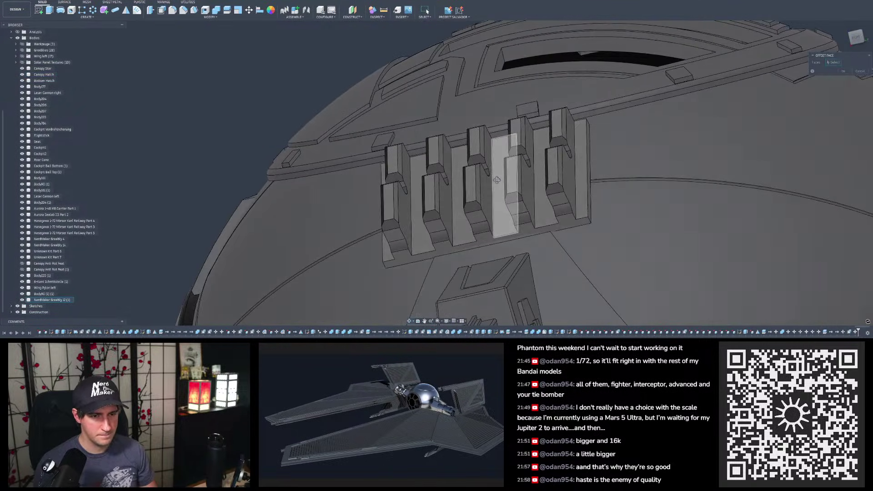
# Step: Try to split the greeblie with Split Body, using two fin side faces as extended splitting tools
pyautogui.click(226, 10)
pyautogui.click(563, 179)
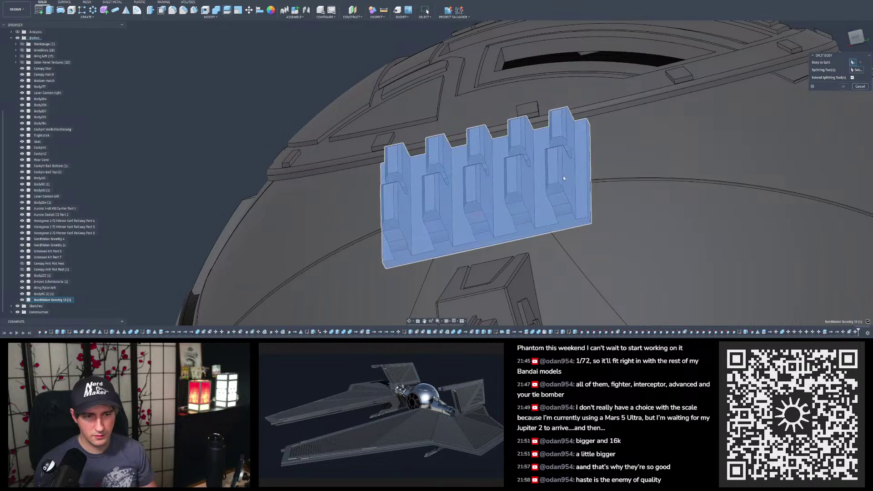
pyautogui.click(541, 182)
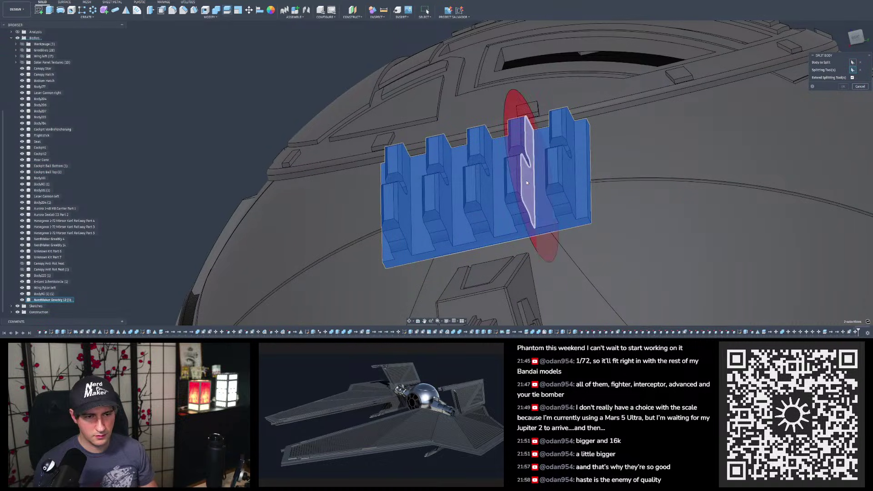
pyautogui.keyDown('shift'); pyautogui.moveTo(541, 182); pyautogui.dragTo(504, 185, button='middle'); pyautogui.keyUp('shift')
pyautogui.click(442, 216)
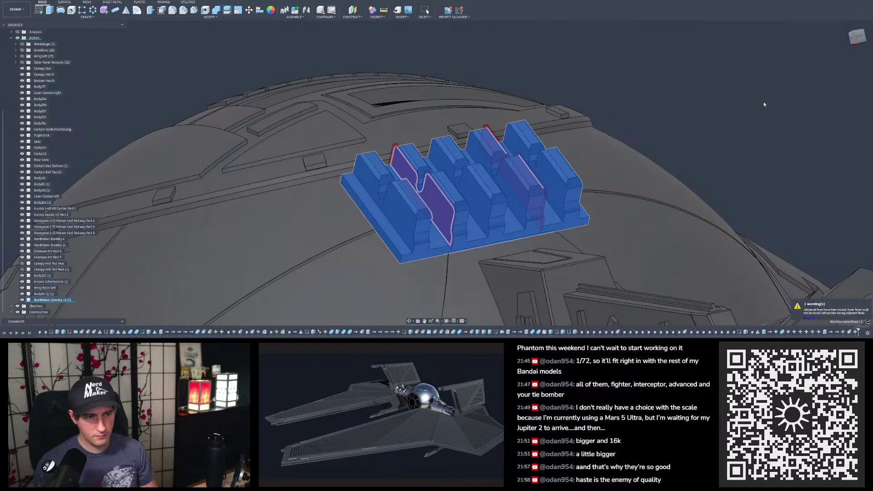
pyautogui.press('Return')
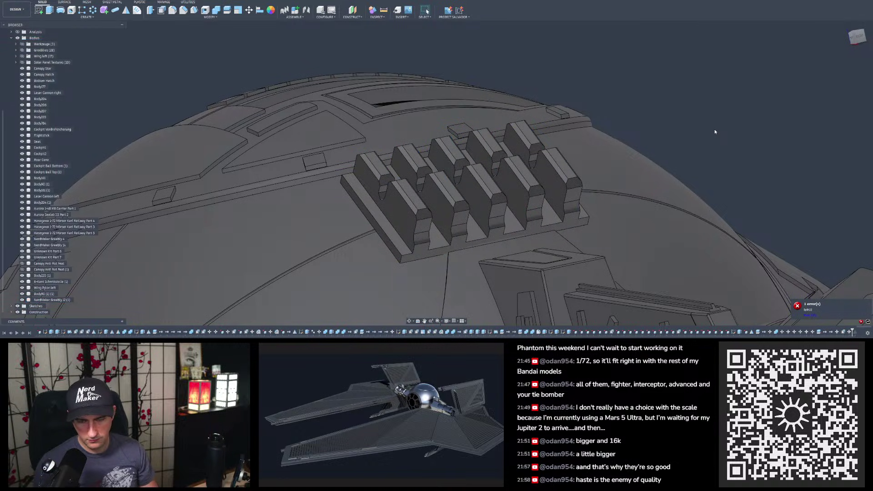
# Step: Split the outermost fin pair off the greeblie with Split Body, using a single fin side face as the extended splitting tool
pyautogui.click(227, 12)
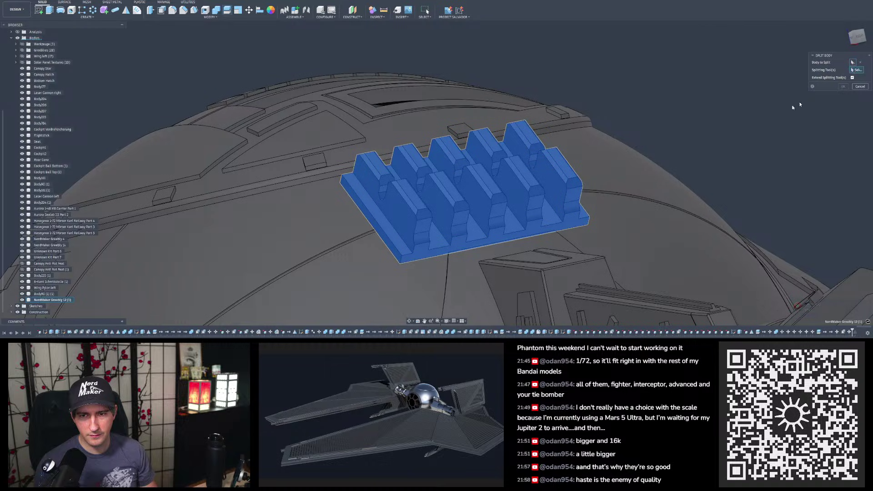
pyautogui.keyDown('shift'); pyautogui.moveTo(594, 171); pyautogui.dragTo(536, 185, button='middle'); pyautogui.keyUp('shift')
pyautogui.click(454, 198)
pyautogui.keyDown('shift'); pyautogui.moveTo(454, 198); pyautogui.dragTo(364, 205, button='middle'); pyautogui.keyUp('shift')
pyautogui.click(352, 221)
pyautogui.click(360, 215)
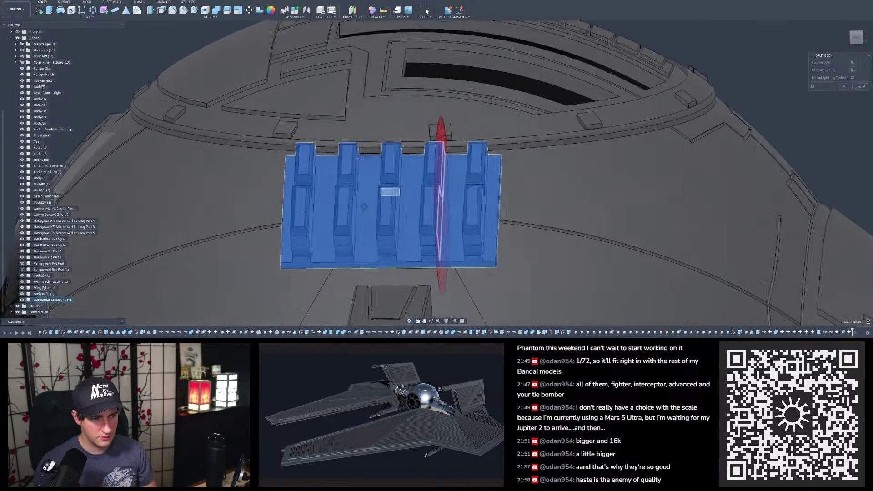
pyautogui.click(844, 87)
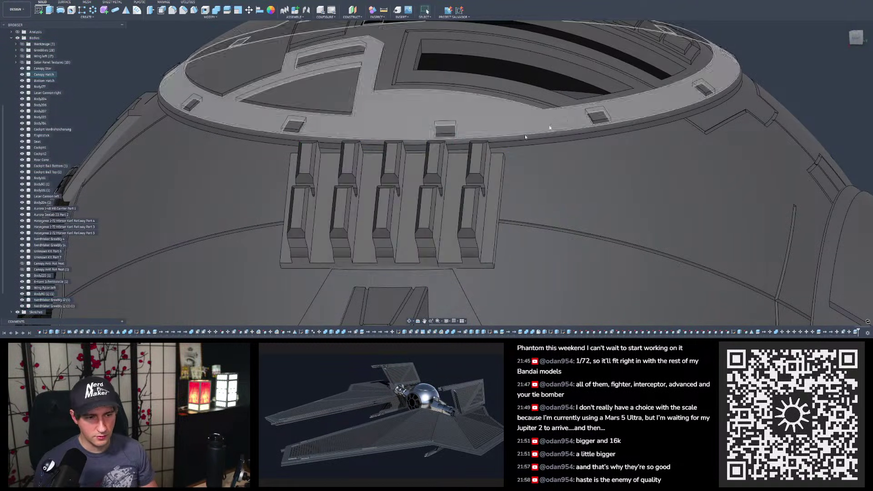
# Step: Split the outermost fin pair off the greeblie's opposite end with Split Body, using the neighbouring fin's side face as the extended splitting tool
pyautogui.keyDown('shift'); pyautogui.moveTo(454, 150); pyautogui.dragTo(496, 132, button='middle'); pyautogui.keyUp('shift')
pyautogui.click(227, 10)
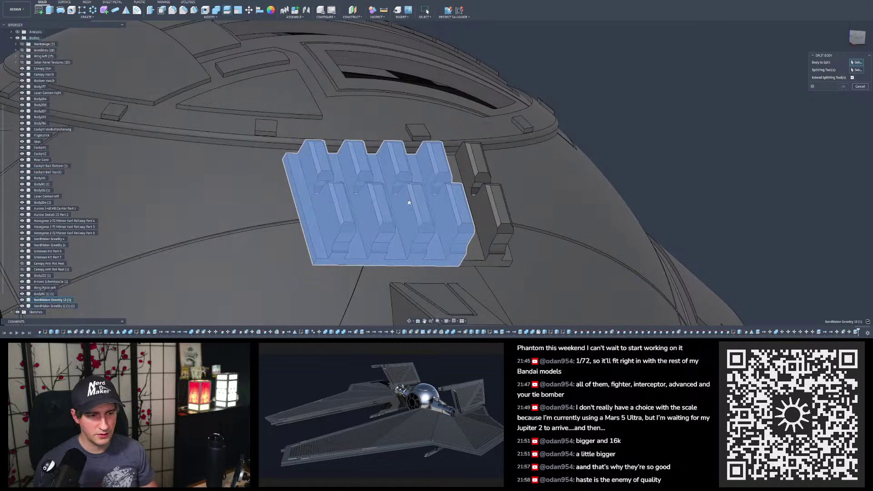
pyautogui.click(411, 201)
pyautogui.click(372, 211)
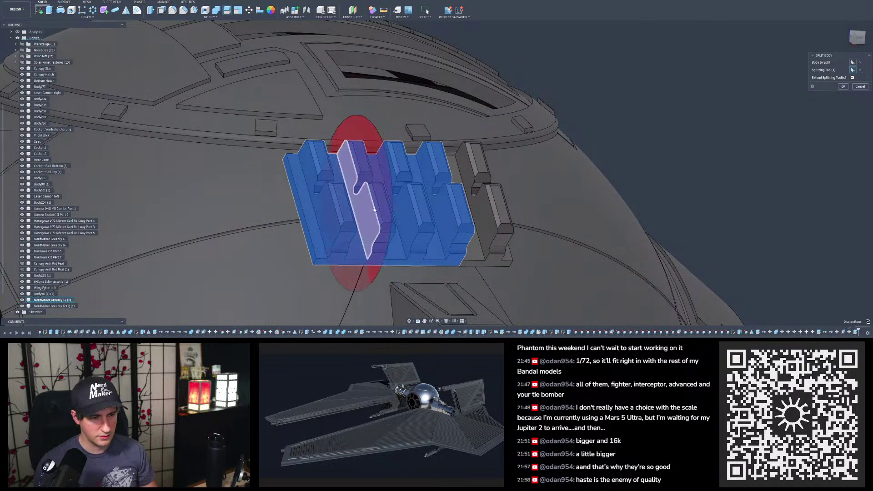
pyautogui.press('Return')
# Step: Remove the two split-off outer greeblie bodies, keeping the three middle fin pairs
pyautogui.scroll(-3, 476, 172)
pyautogui.keyDown('shift'); pyautogui.moveTo(476, 172); pyautogui.dragTo(469, 188, button='middle'); pyautogui.keyUp('shift')
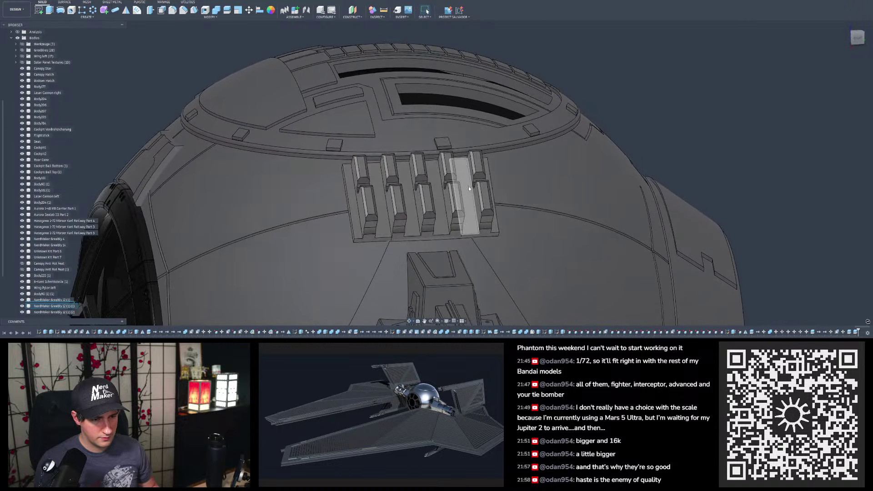
pyautogui.scroll(-1, 25, 275)
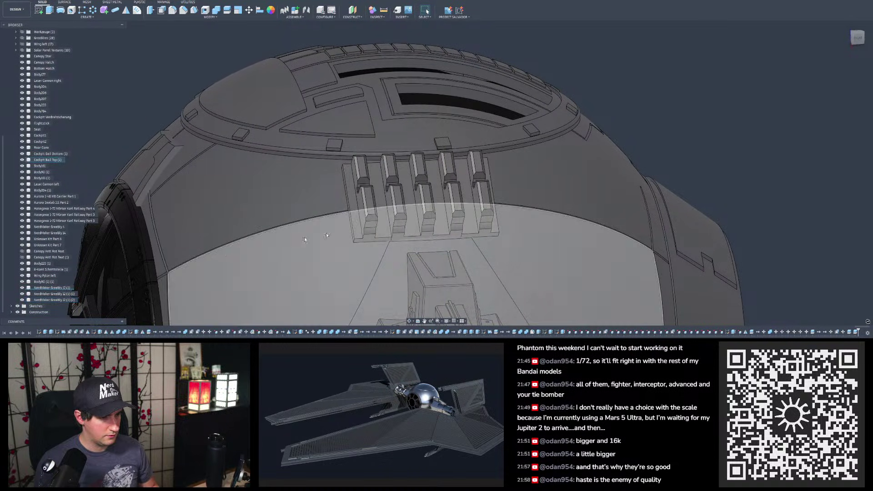
pyautogui.click(48, 294)
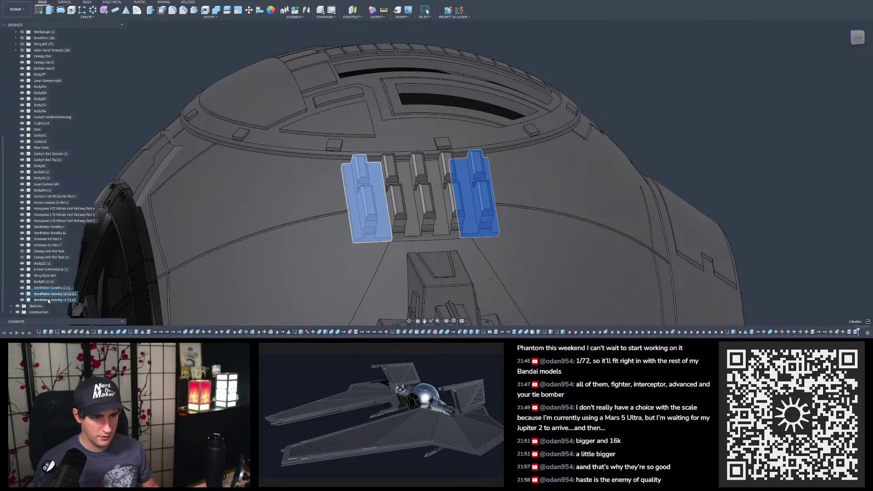
pyautogui.rightClick(49, 300)
pyautogui.click(61, 275)
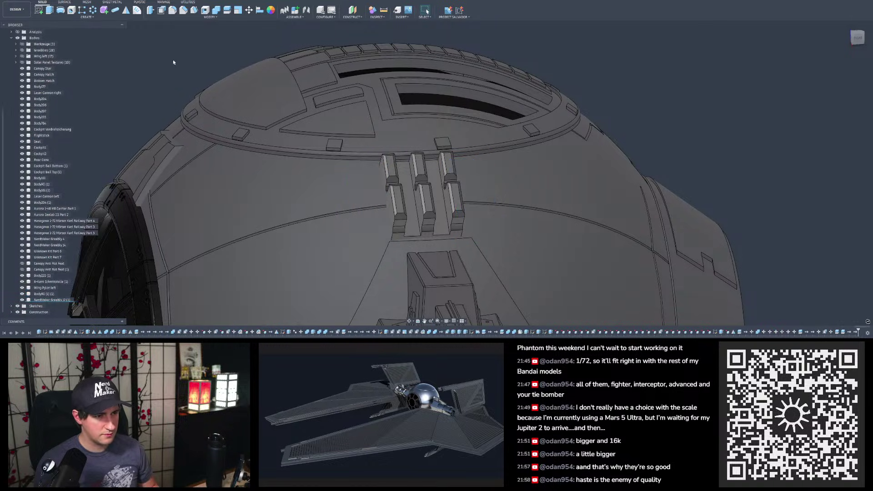
# Step: Examine the narrowed greeblie's proportions on the cockpit ball, from the whole ball down to the hatch rim
pyautogui.keyDown('shift'); pyautogui.moveTo(324, 177); pyautogui.dragTo(357, 185, button='middle'); pyautogui.keyUp('shift')
pyautogui.scroll(-6, 474, 206)
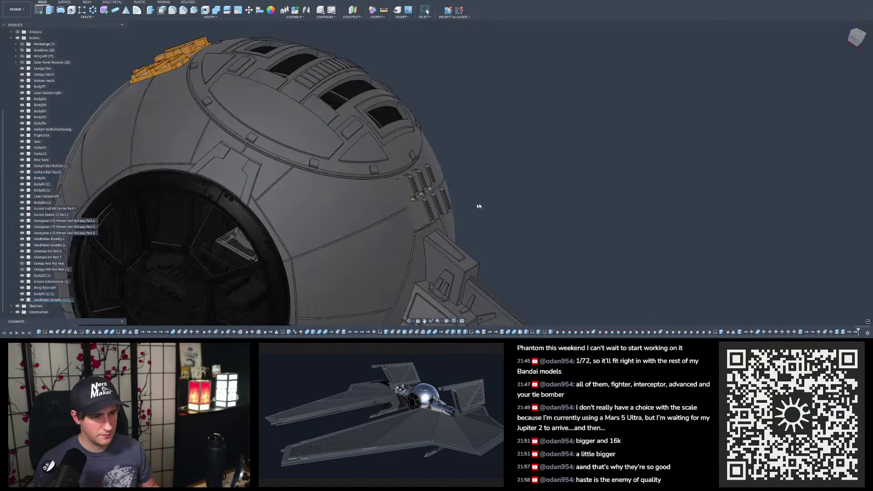
pyautogui.keyDown('shift'); pyautogui.moveTo(423, 173); pyautogui.dragTo(432, 154, button='middle'); pyautogui.keyUp('shift')
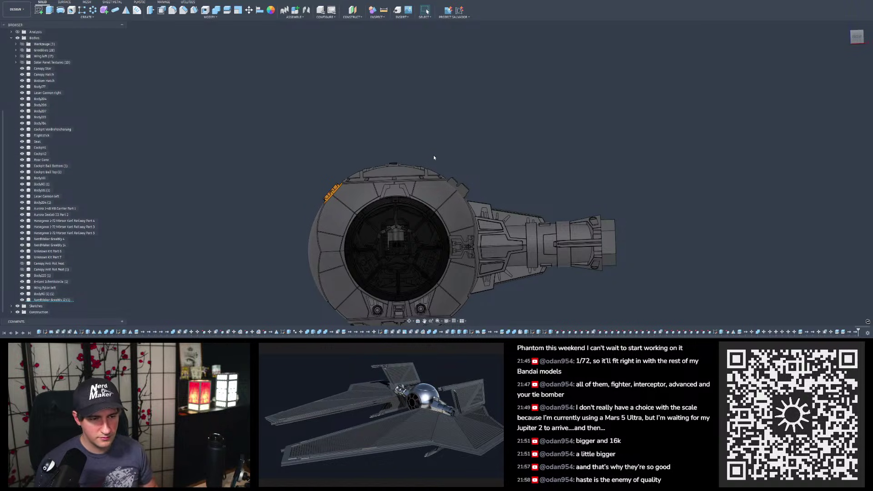
pyautogui.scroll(6, 465, 188)
pyautogui.keyDown('shift'); pyautogui.moveTo(464, 188); pyautogui.dragTo(410, 176, button='middle'); pyautogui.keyUp('shift')
pyautogui.scroll(4, 463, 171)
pyautogui.scroll(-2, 411, 176)
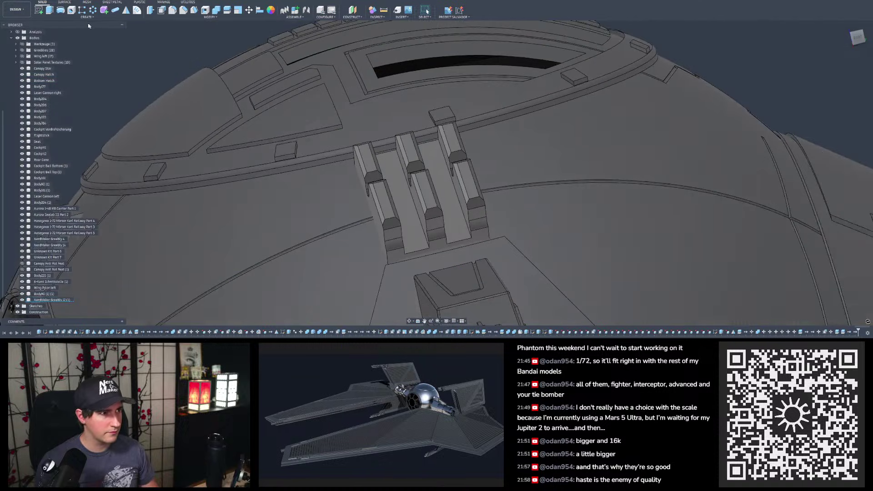
# Step: Offset the two floor faces between the greeblie's fins by 3 mm to make the gaps shallower
pyautogui.click(161, 12)
pyautogui.click(409, 228)
pyautogui.click(441, 194)
pyautogui.keyDown('shift'); pyautogui.moveTo(442, 194); pyautogui.dragTo(427, 211, button='middle'); pyautogui.keyUp('shift')
pyautogui.moveTo(427, 212); pyautogui.dragTo(405, 194)
pyautogui.keyDown('shift'); pyautogui.moveTo(404, 195); pyautogui.dragTo(427, 200, button='middle'); pyautogui.keyUp('shift')
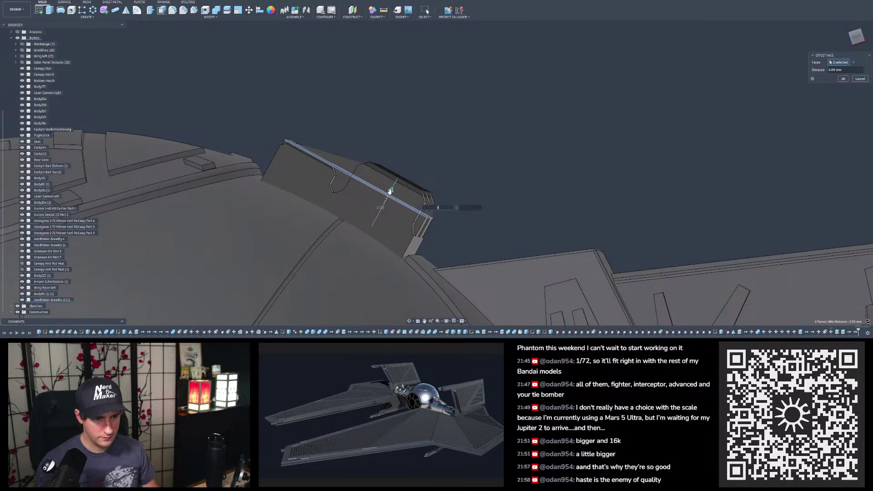
pyautogui.write('3')
pyautogui.press('Return')
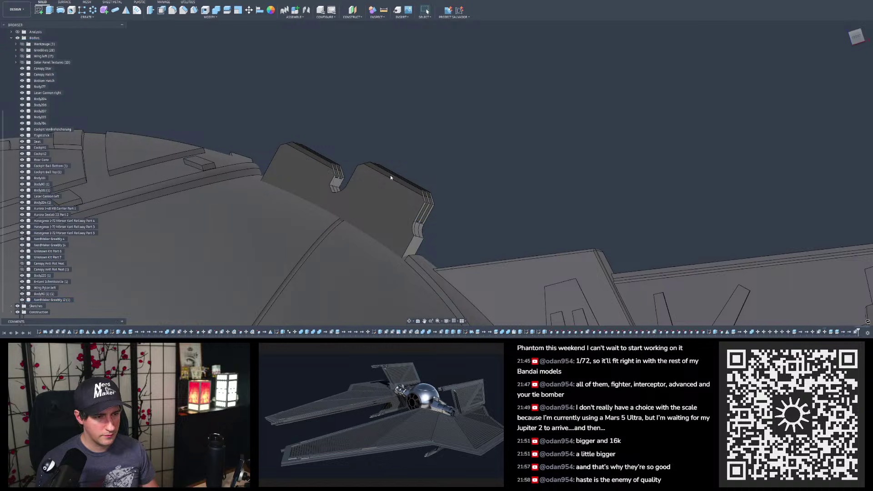
# Step: Delete the faces in the cross notch that join the greeblie's two rows of fins, separating the rows
pyautogui.keyDown('shift'); pyautogui.moveTo(344, 129); pyautogui.dragTo(365, 136, button='middle'); pyautogui.keyUp('shift')
pyautogui.scroll(4, 364, 118)
pyautogui.click(347, 106)
pyautogui.keyDown('ctrl'); pyautogui.click(362, 103); pyautogui.keyUp('ctrl')
pyautogui.keyDown('ctrl'); pyautogui.click(343, 148); pyautogui.keyUp('ctrl')
pyautogui.keyDown('ctrl'); pyautogui.click(342, 214); pyautogui.keyUp('ctrl')
pyautogui.keyDown('shift'); pyautogui.moveTo(343, 214); pyautogui.dragTo(366, 179, button='middle'); pyautogui.keyUp('shift')
pyautogui.press('Delete')
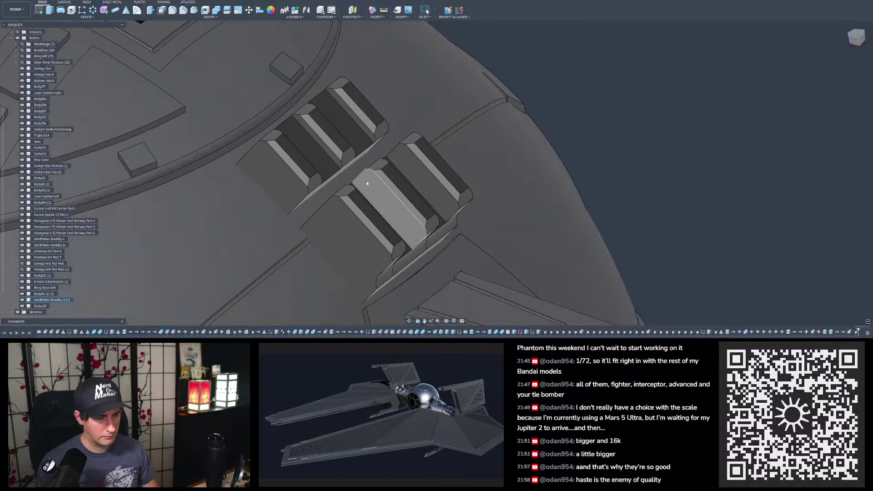
# Step: Move both fin-row bodies of the greeblie together along Z against the curved hull
pyautogui.scroll(-4, 369, 179)
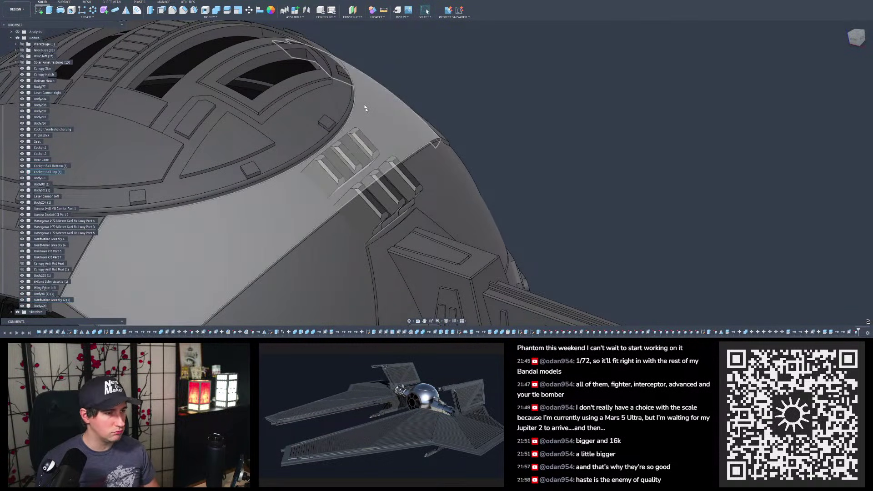
pyautogui.scroll(2, 366, 169)
pyautogui.click(332, 167)
pyautogui.click(376, 200)
pyautogui.keyDown('shift'); pyautogui.moveTo(376, 201); pyautogui.dragTo(390, 192, button='middle'); pyautogui.keyUp('shift')
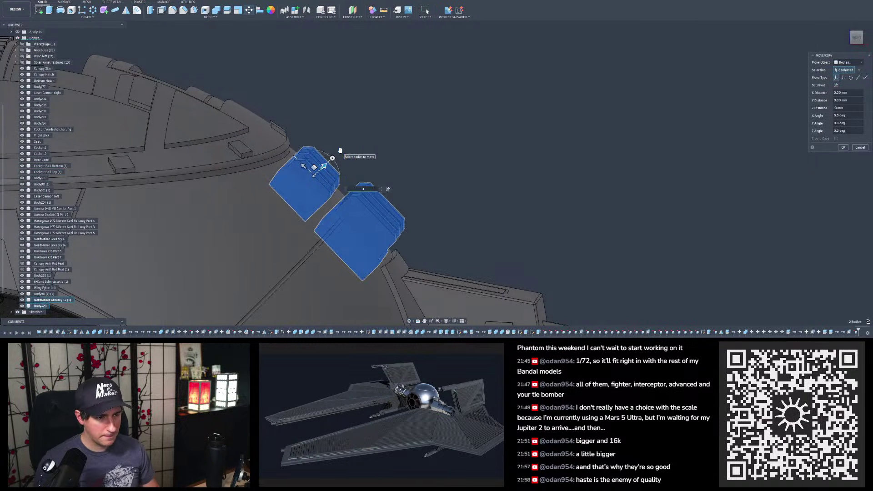
pyautogui.press('Return')
# Step: Check the finished greeblie on the cockpit ball and save the design with the default version description
pyautogui.keyDown('shift'); pyautogui.moveTo(338, 180); pyautogui.dragTo(391, 177, button='middle'); pyautogui.keyUp('shift')
pyautogui.scroll(-5, 395, 175)
pyautogui.scroll(-5, 396, 174)
pyautogui.keyDown('shift'); pyautogui.moveTo(450, 204); pyautogui.dragTo(431, 175, button='middle'); pyautogui.keyUp('shift')
pyautogui.scroll(3, 432, 214)
pyautogui.scroll(3, 422, 188)
pyautogui.hotkey('ctrl', 's')
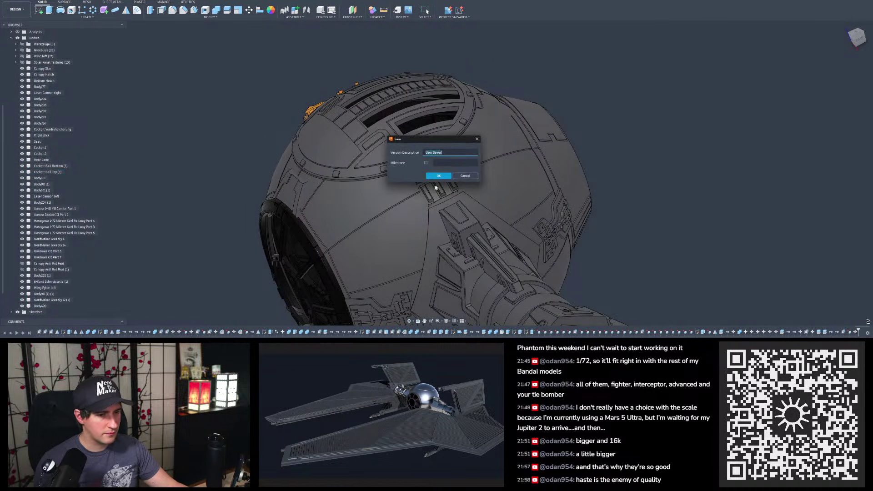
pyautogui.click(439, 176)
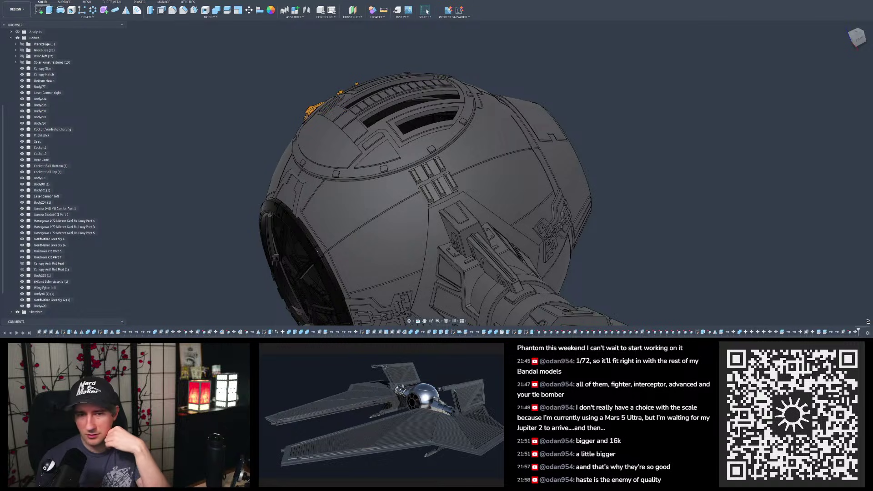
# Step: Locate candidate greeblies inside the cockpit ball by highlighting Unknown Kit Part 7 and a Mörser Karl Railway part
pyautogui.keyDown('shift'); pyautogui.moveTo(399, 179); pyautogui.dragTo(411, 87, button='middle'); pyautogui.keyUp('shift')
pyautogui.scroll(-3, 411, 87)
pyautogui.scroll(3, 359, 186)
pyautogui.moveTo(365, 196)
pyautogui.keyDown('shift'); pyautogui.mouseDown(button='middle')
pyautogui.moveTo(412, 175)
pyautogui.moveTo(364, 212)
pyautogui.mouseUp(button='middle'); pyautogui.keyUp('shift')
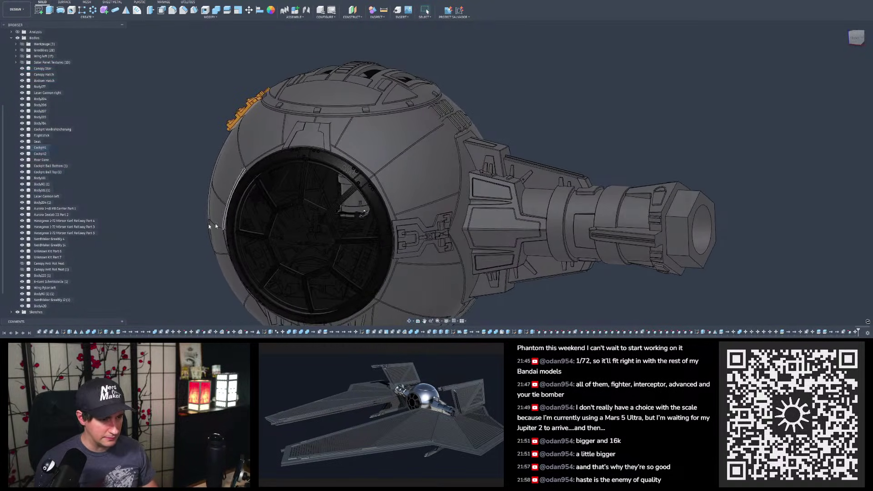
pyautogui.click(54, 257)
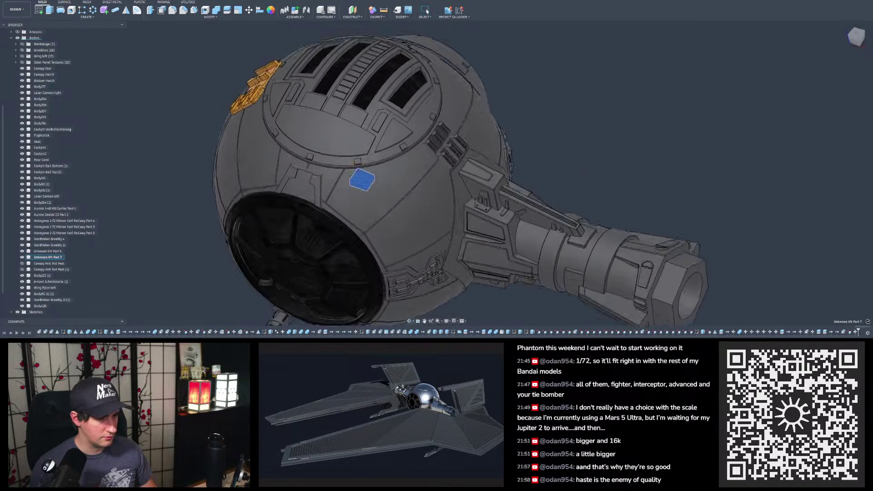
pyautogui.click(54, 232)
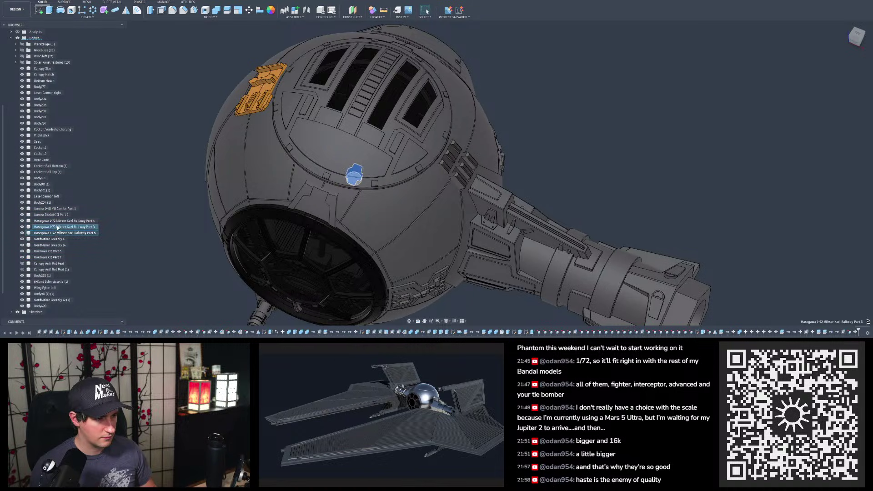
# Step: Move the round Mörser Karl Railway greeblie out of the cockpit ball to the rear hull plate behind the wing pylon
pyautogui.click(55, 226)
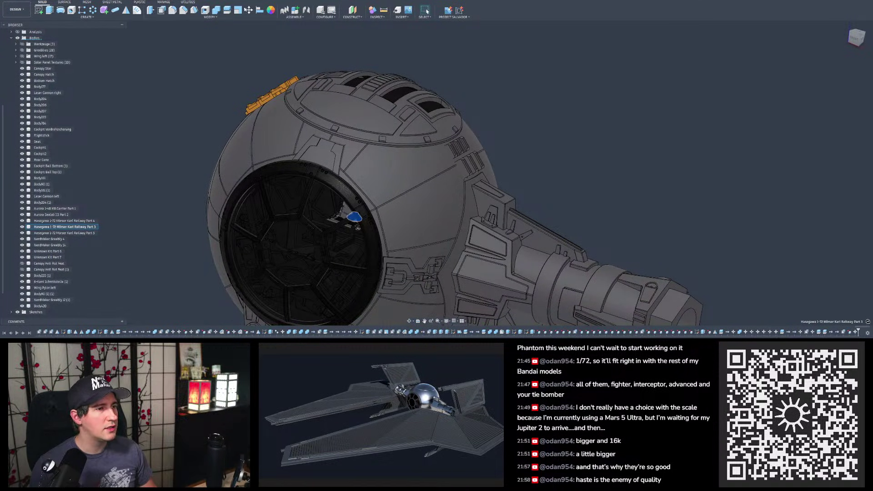
pyautogui.click(248, 12)
pyautogui.moveTo(464, 133); pyautogui.dragTo(613, 186)
pyautogui.scroll(6, 656, 223)
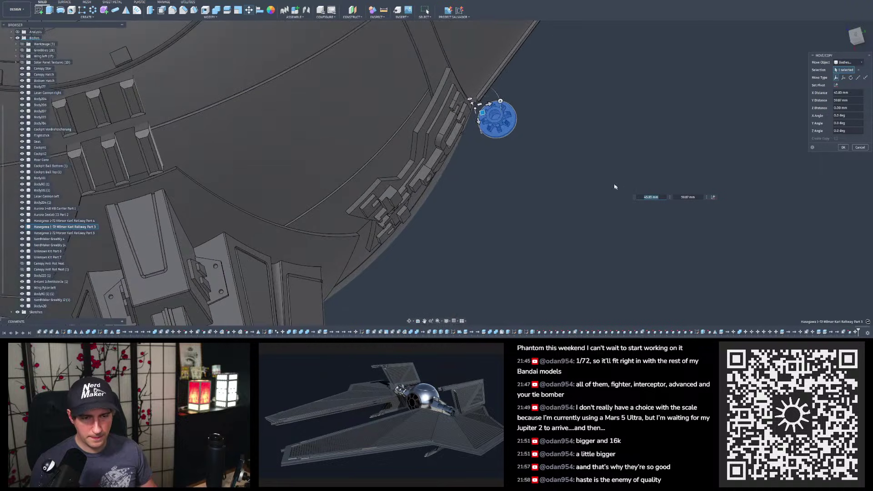
# Step: Rotate the round greeblie 270 degrees about X so it faces outward from the rear hull plate
pyautogui.moveTo(561, 257); pyautogui.dragTo(386, 154, button='middle')
pyautogui.scroll(-3, 436, 166)
pyautogui.scroll(2, 430, 170)
pyautogui.keyDown('shift'); pyautogui.moveTo(429, 171); pyautogui.dragTo(497, 159, button='middle'); pyautogui.keyUp('shift')
pyautogui.moveTo(496, 159); pyautogui.dragTo(527, 192)
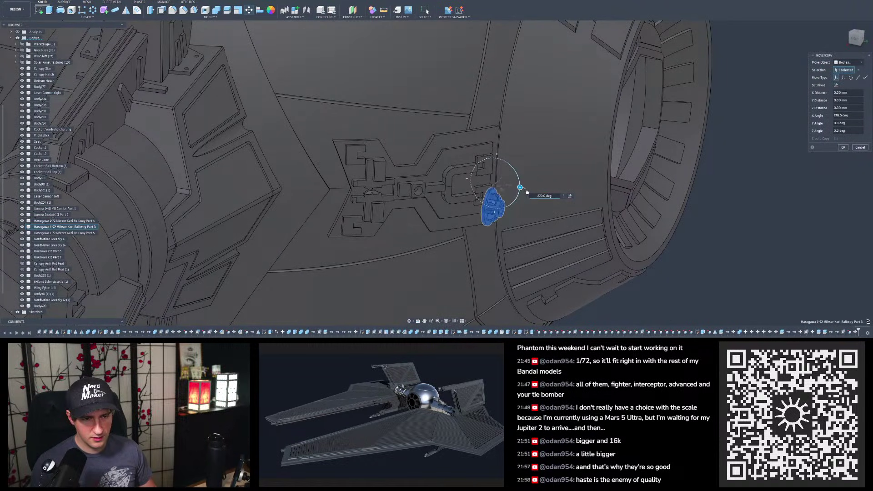
pyautogui.keyDown('shift'); pyautogui.moveTo(526, 192); pyautogui.dragTo(482, 160, button='middle'); pyautogui.keyUp('shift')
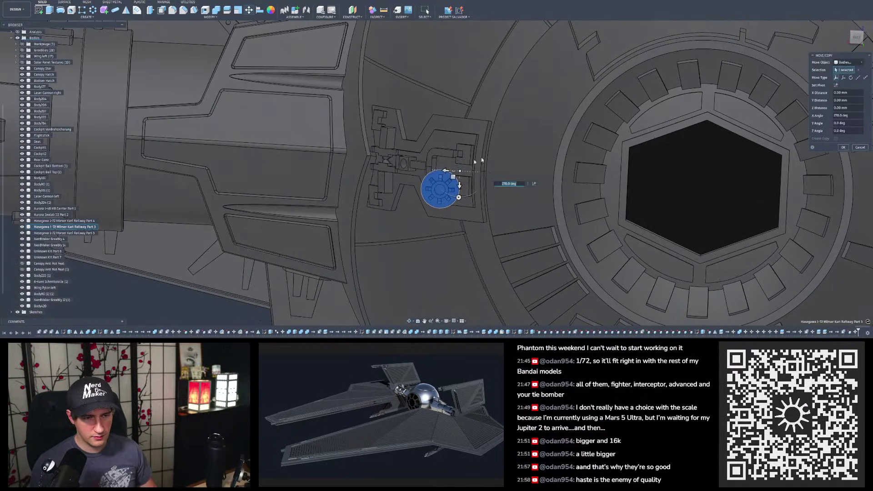
# Step: Align the round greeblie in X and Y with the rounded recess of the rear hull plate, using the back view
pyautogui.click(857, 39)
pyautogui.moveTo(462, 165); pyautogui.dragTo(464, 147)
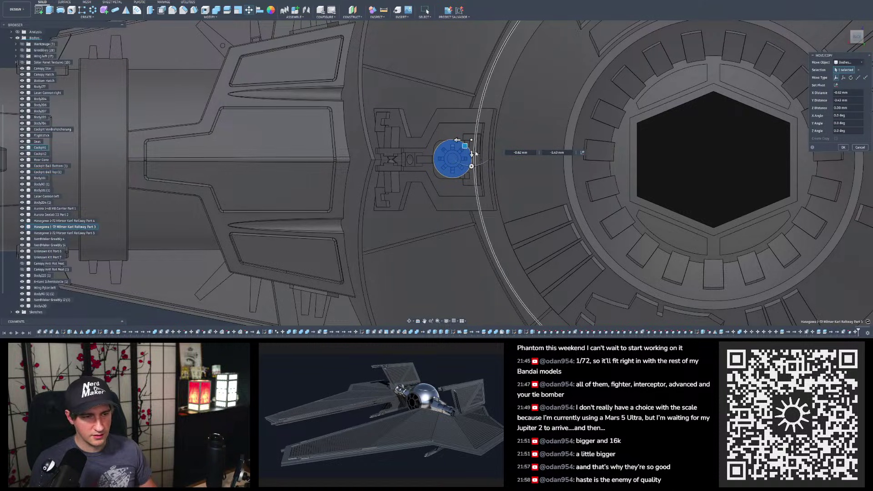
pyautogui.scroll(4, 464, 146)
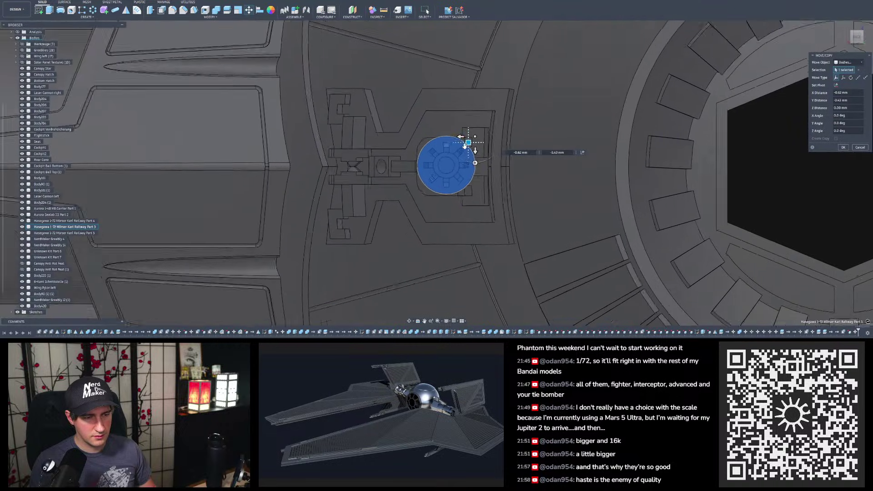
pyautogui.moveTo(470, 141); pyautogui.dragTo(468, 143)
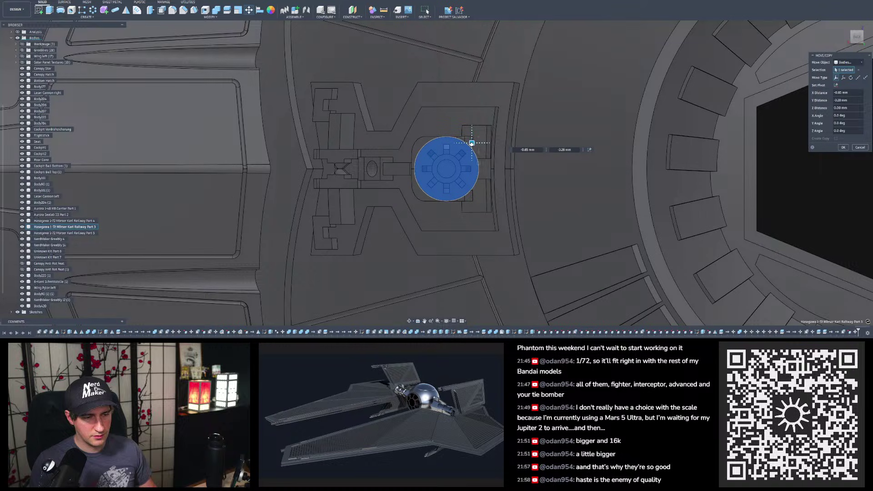
# Step: Sink the round greeblie about 6.5 mm along Z into the rear hull plate's recess
pyautogui.scroll(-4, 493, 131)
pyautogui.moveTo(493, 131)
pyautogui.keyDown('shift'); pyautogui.mouseDown(button='middle')
pyautogui.moveTo(623, 100)
pyautogui.moveTo(600, 136)
pyautogui.moveTo(489, 129)
pyautogui.mouseUp(button='middle'); pyautogui.keyUp('shift')
pyautogui.scroll(4, 481, 103)
pyautogui.moveTo(487, 122); pyautogui.dragTo(455, 125)
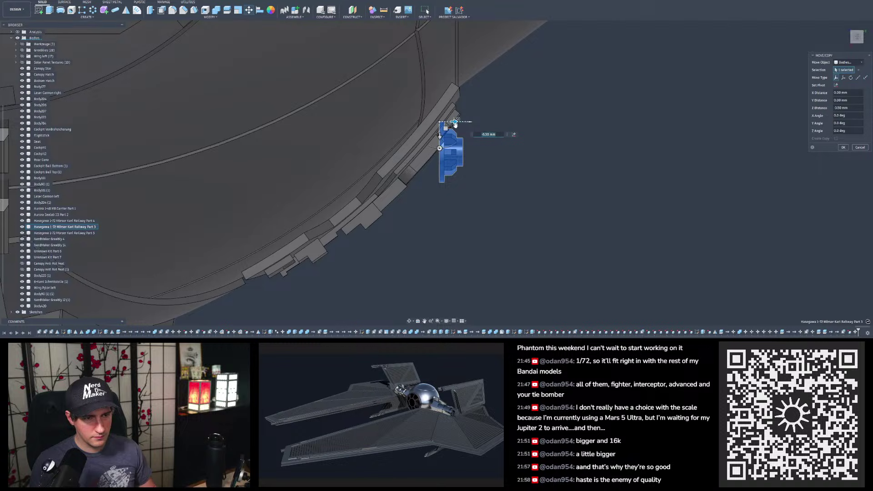
pyautogui.scroll(3, 456, 125)
pyautogui.keyDown('shift'); pyautogui.moveTo(455, 124); pyautogui.dragTo(426, 118, button='middle'); pyautogui.keyUp('shift')
pyautogui.moveTo(448, 122); pyautogui.dragTo(407, 125)
# Step: Inspect the round greeblie's fit in the plate's recess from several angles and finish the move
pyautogui.keyDown('shift'); pyautogui.moveTo(407, 126); pyautogui.dragTo(396, 182, button='middle'); pyautogui.keyUp('shift')
pyautogui.scroll(-7, 415, 178)
pyautogui.scroll(-3, 415, 178)
pyautogui.scroll(4, 396, 182)
pyautogui.scroll(5, 396, 182)
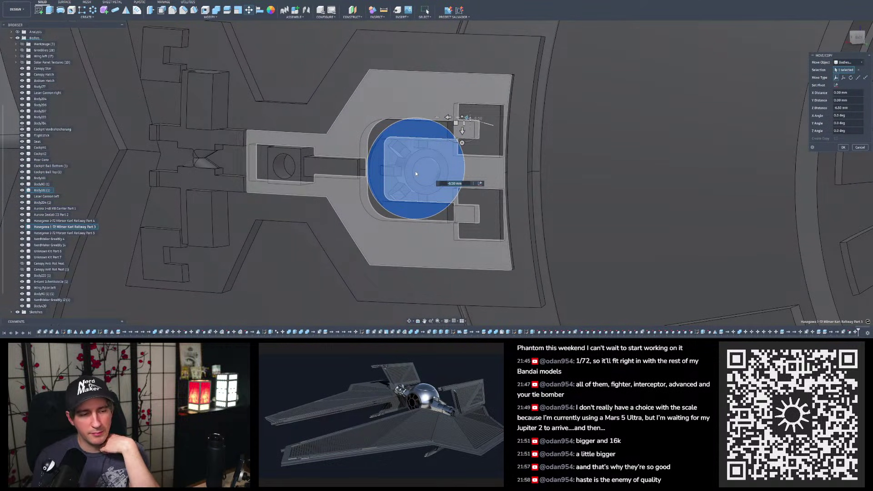
pyautogui.keyDown('shift'); pyautogui.moveTo(413, 171); pyautogui.dragTo(391, 146, button='middle'); pyautogui.keyUp('shift')
pyautogui.scroll(-4, 408, 144)
pyautogui.scroll(3, 411, 143)
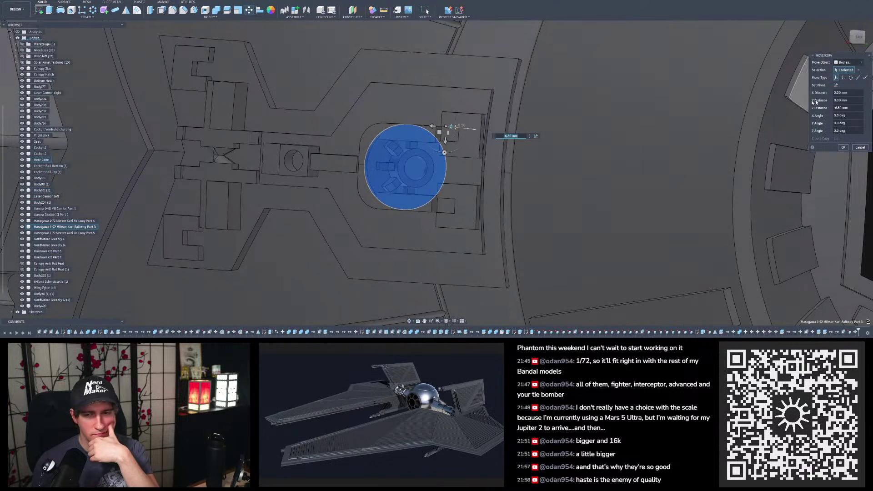
pyautogui.click(842, 147)
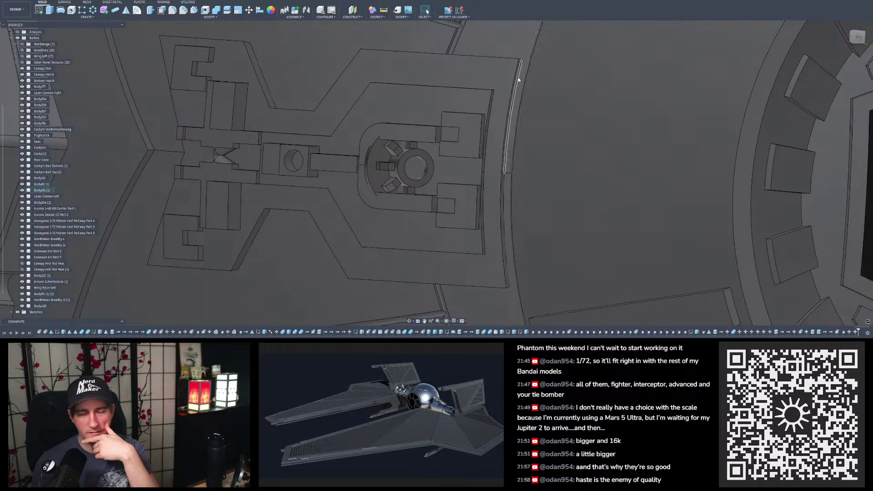
# Step: Set up a uniform Scale of the round greeblie, replacing the default scaling point with a point on its base disc's rim
pyautogui.click(237, 10)
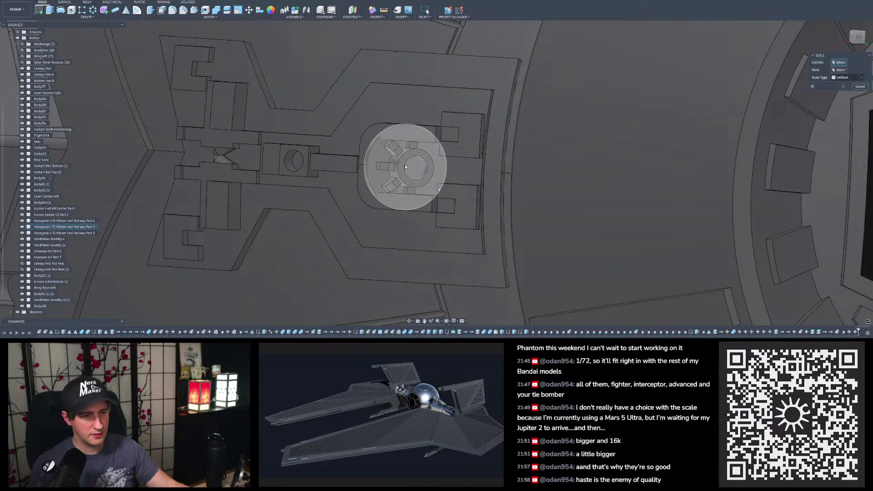
pyautogui.scroll(2, 396, 164)
pyautogui.moveTo(393, 165)
pyautogui.keyDown('shift'); pyautogui.mouseDown(button='middle')
pyautogui.moveTo(402, 177)
pyautogui.moveTo(372, 160)
pyautogui.moveTo(380, 162)
pyautogui.mouseUp(button='middle'); pyautogui.keyUp('shift')
pyautogui.click(380, 161)
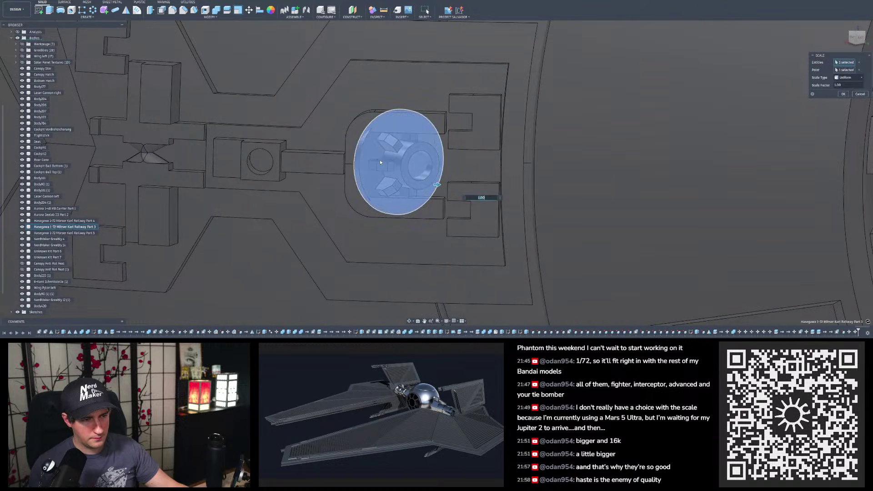
pyautogui.click(858, 70)
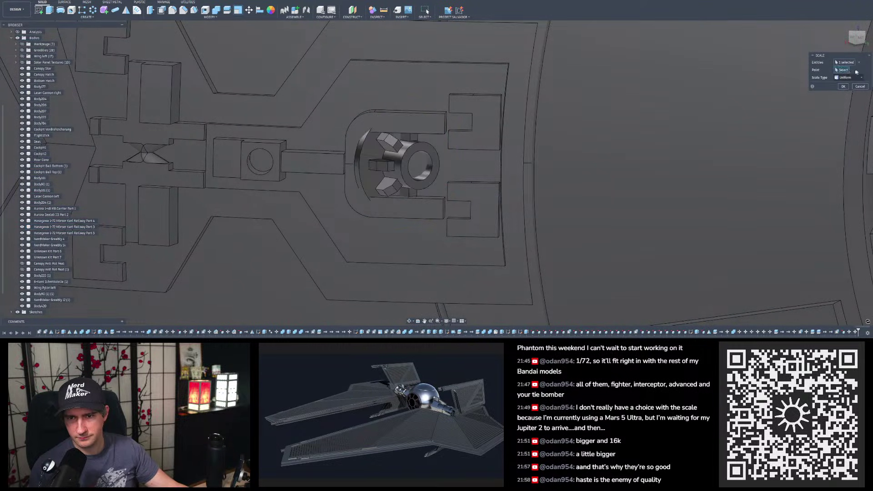
pyautogui.scroll(2, 343, 163)
pyautogui.keyDown('shift'); pyautogui.moveTo(342, 163); pyautogui.dragTo(370, 165, button='middle'); pyautogui.keyUp('shift')
pyautogui.scroll(6, 346, 163)
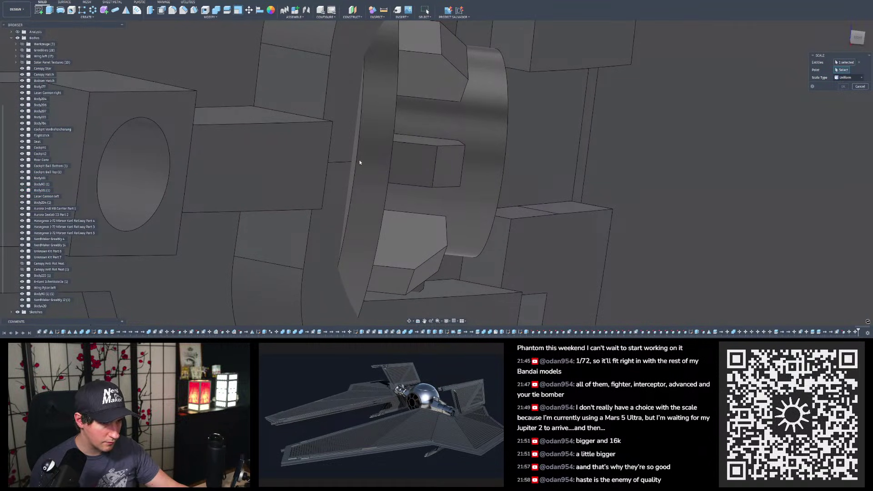
pyautogui.click(366, 162)
pyautogui.keyDown('shift'); pyautogui.moveTo(366, 162); pyautogui.dragTo(325, 156, button='middle'); pyautogui.keyUp('shift')
pyautogui.scroll(-5, 325, 155)
pyautogui.scroll(-3, 325, 156)
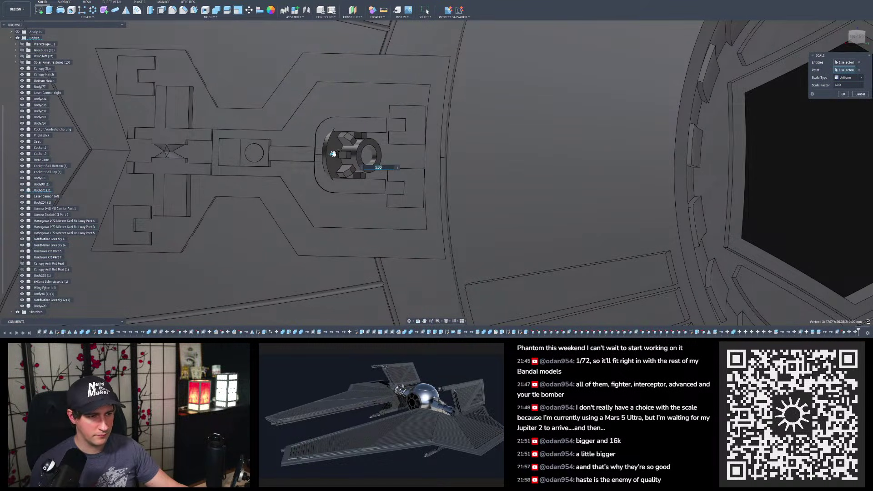
# Step: Enlarge the round greeblie uniformly to a scale factor of about 1.87, checking its size against the studio model reference photo
pyautogui.moveTo(336, 153); pyautogui.dragTo(364, 150)
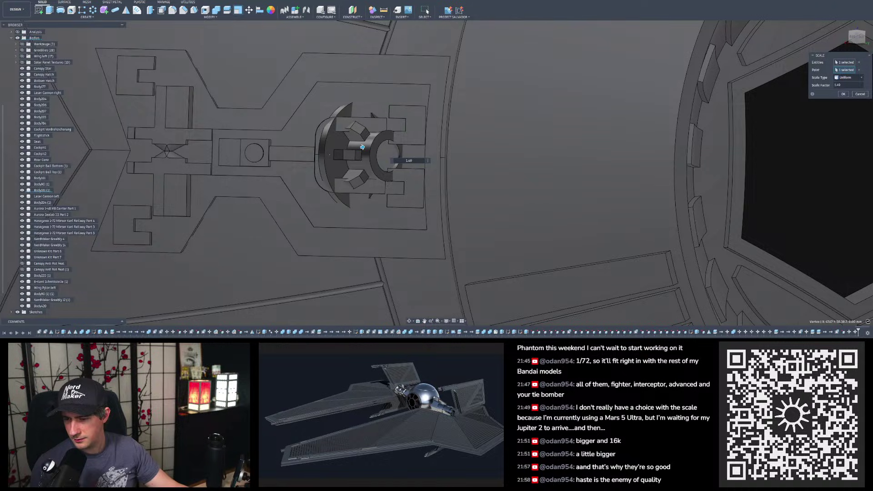
pyautogui.hotkey('alt', 'Tab')
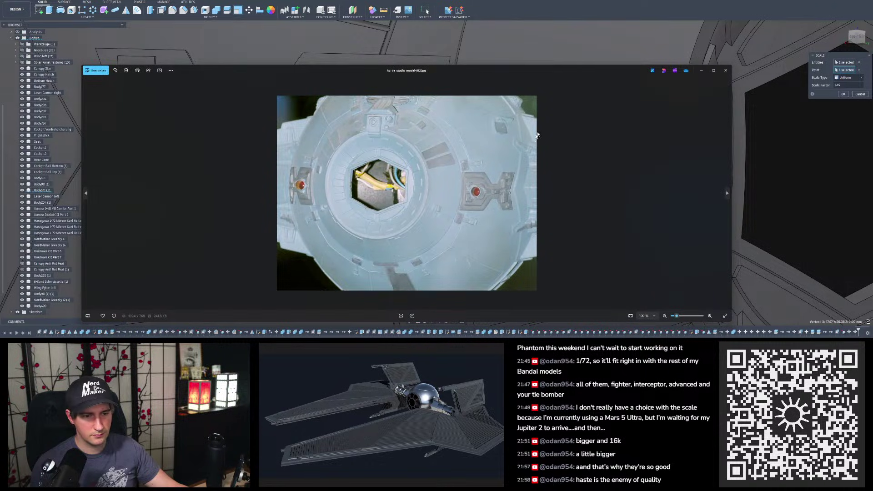
pyautogui.hotkey('alt', 'Tab')
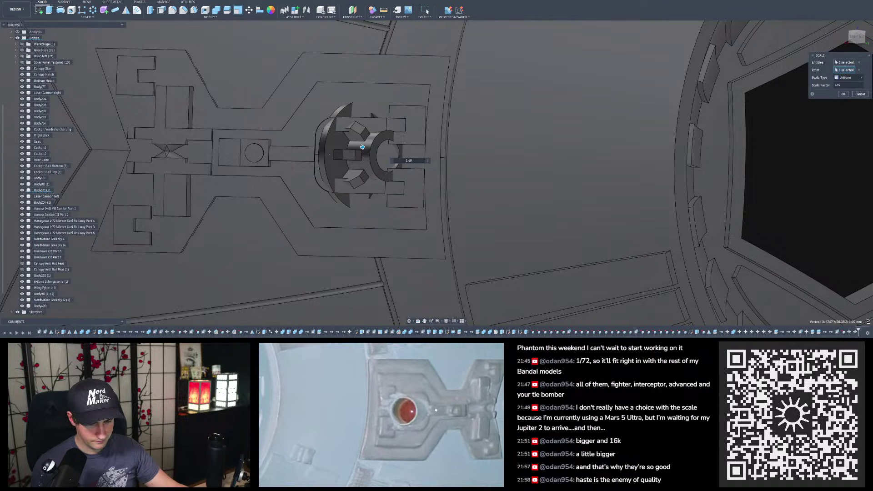
pyautogui.scroll(3, 362, 132)
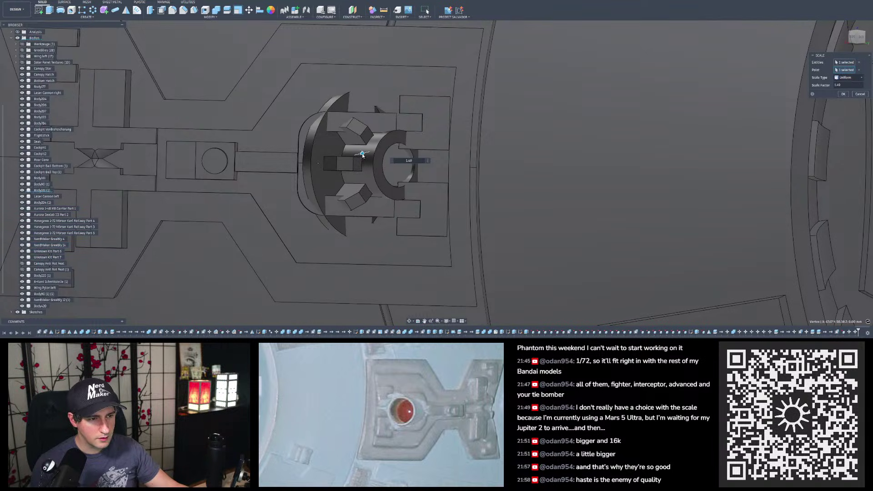
pyautogui.moveTo(362, 153); pyautogui.dragTo(398, 153)
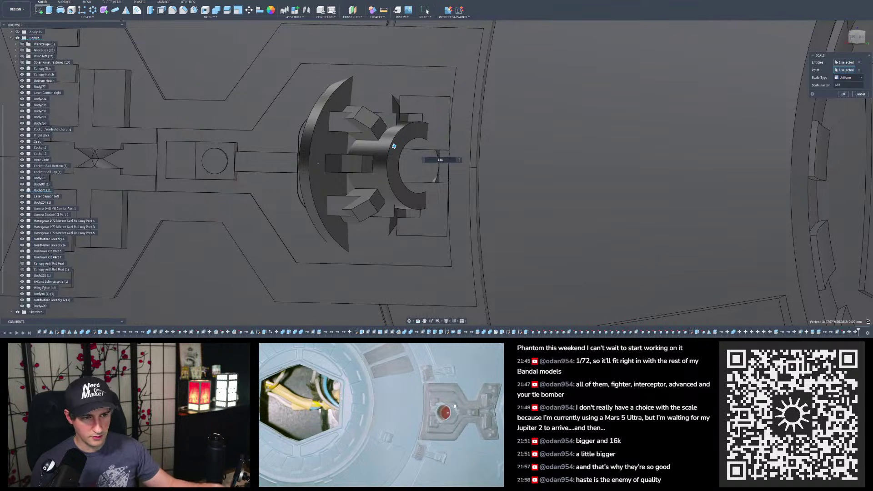
pyautogui.scroll(-3, 493, 169)
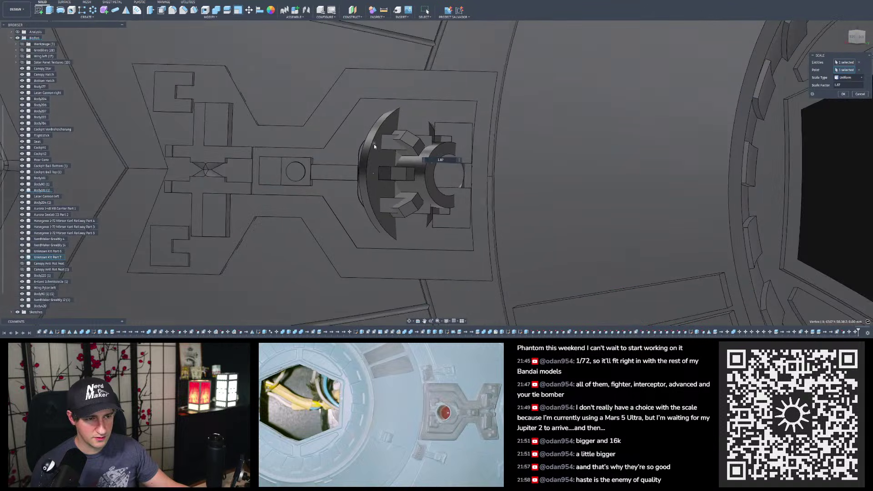
pyautogui.scroll(5, 375, 143)
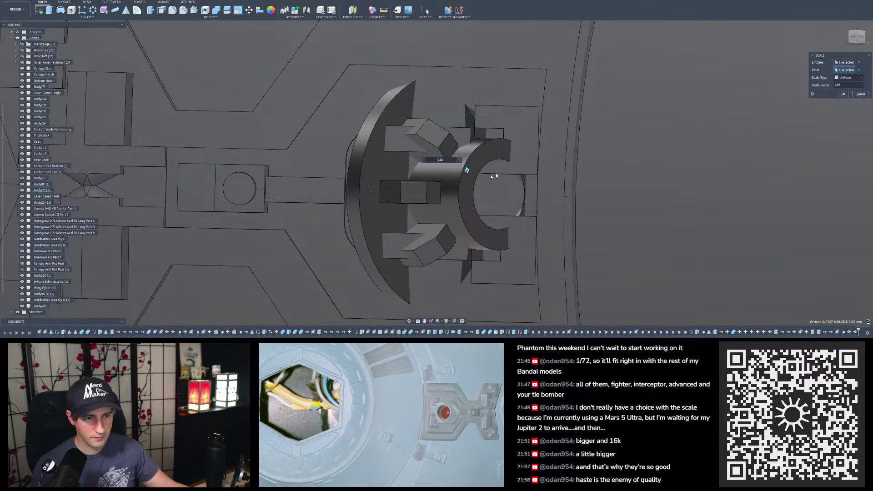
pyautogui.click(842, 94)
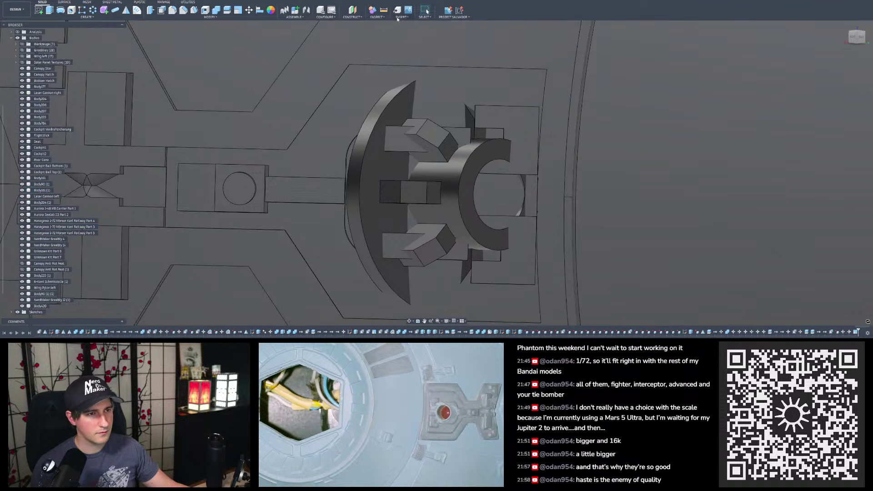
# Step: Measure the outer cylindrical face of the round greeblie's hub, with inches as the secondary unit
pyautogui.press('i')
pyautogui.click(456, 171)
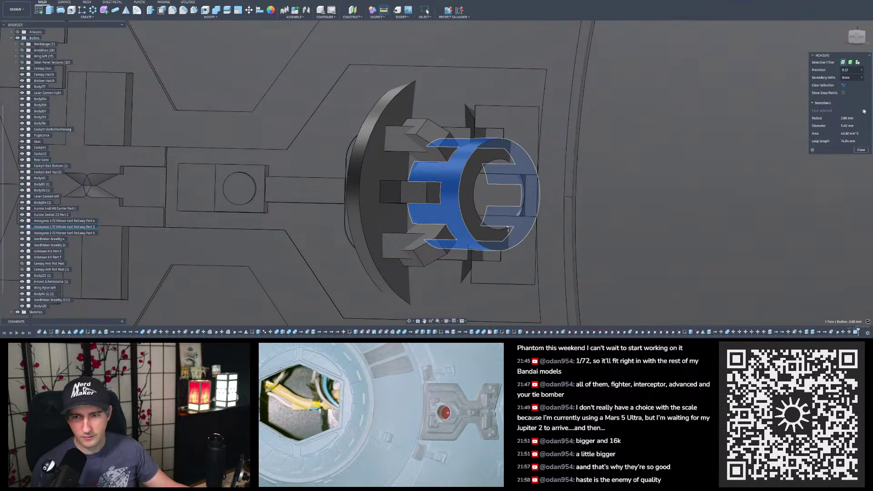
pyautogui.click(844, 85)
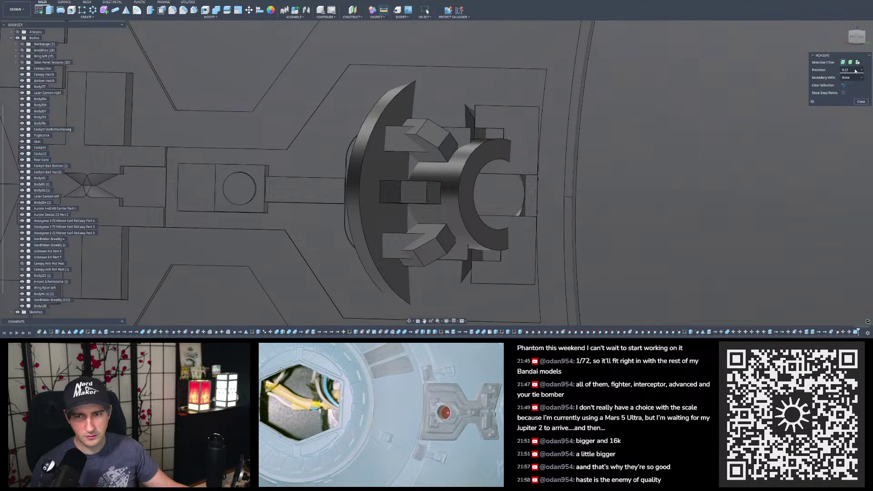
pyautogui.click(852, 77)
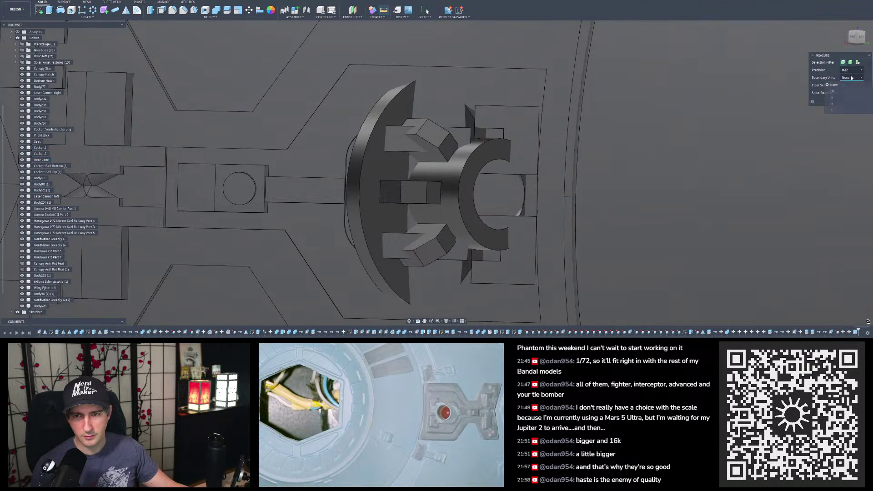
pyautogui.click(834, 104)
pyautogui.click(438, 168)
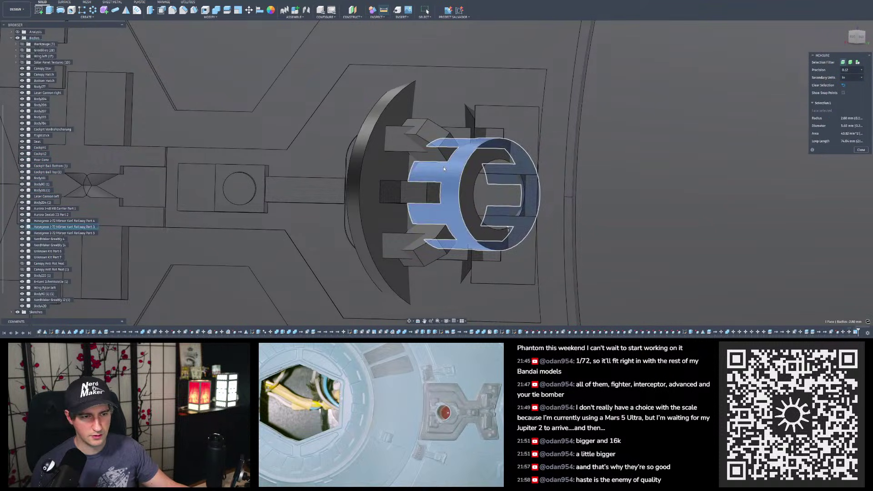
pyautogui.moveTo(807, 118)
pyautogui.mouseDown()
pyautogui.moveTo(775, 117)
pyautogui.moveTo(792, 117)
pyautogui.mouseUp()
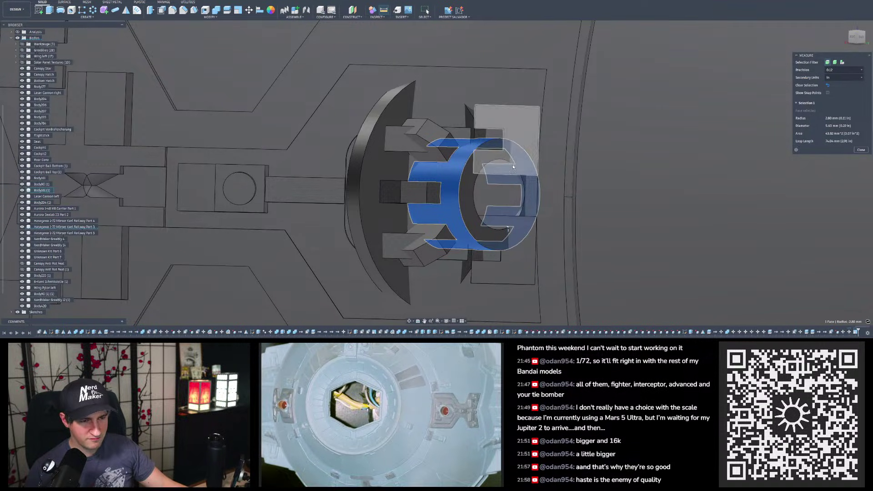
pyautogui.scroll(3, 506, 172)
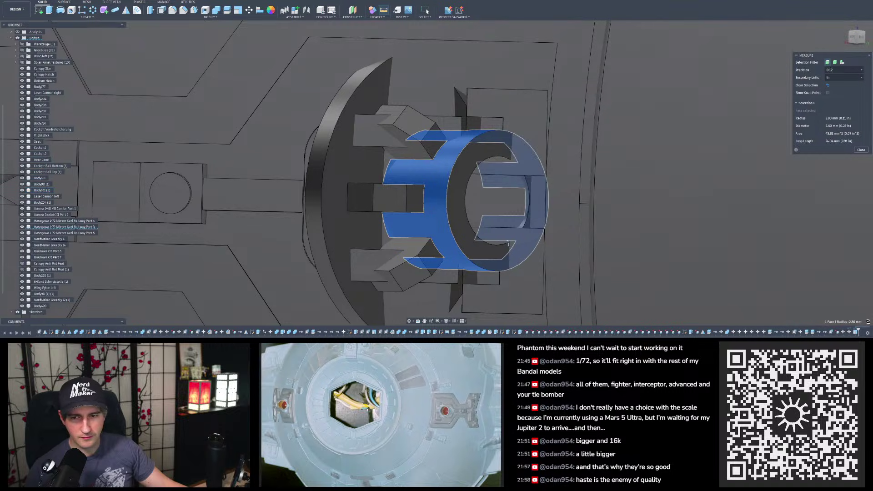
pyautogui.click(828, 85)
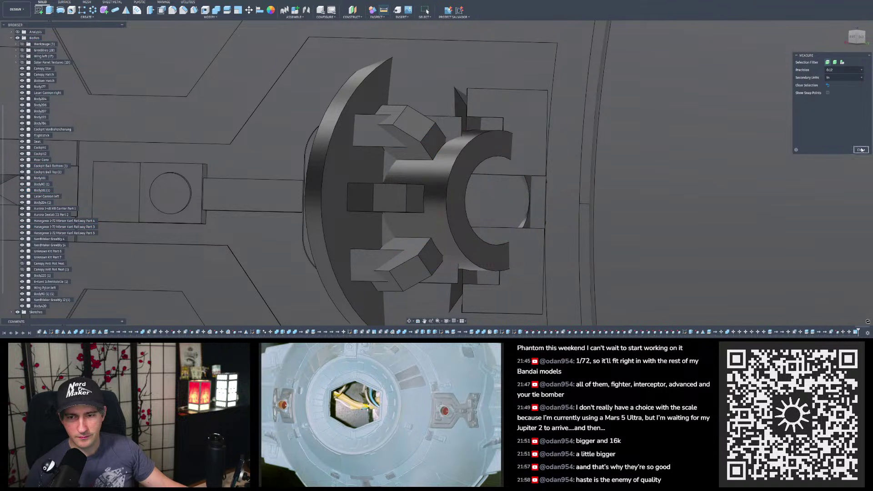
pyautogui.click(860, 150)
# Step: Move the enlarged round greeblie about -2.50 mm along X to recentre it over the plate's rounded recess
pyautogui.scroll(-3, 495, 143)
pyautogui.scroll(-4, 495, 143)
pyautogui.moveTo(472, 141)
pyautogui.keyDown('shift'); pyautogui.mouseDown(button='middle')
pyautogui.moveTo(459, 151)
pyautogui.moveTo(479, 135)
pyautogui.mouseUp(button='middle'); pyautogui.keyUp('shift')
pyautogui.scroll(-2, 458, 151)
pyautogui.scroll(3, 459, 151)
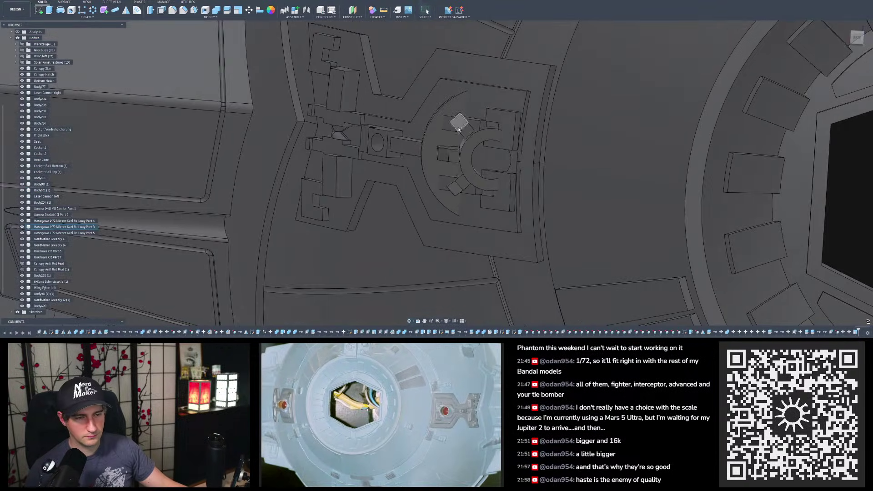
pyautogui.click(249, 10)
pyautogui.click(470, 162)
pyautogui.click(470, 162)
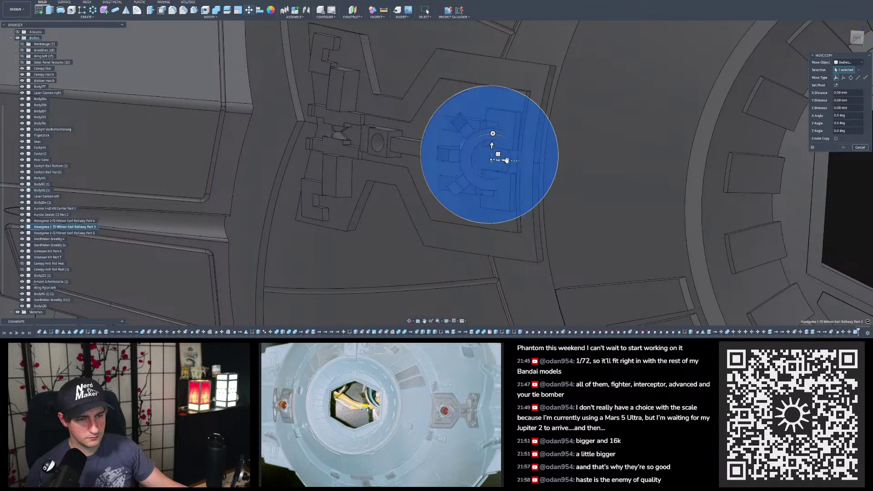
pyautogui.moveTo(506, 160); pyautogui.dragTo(477, 157)
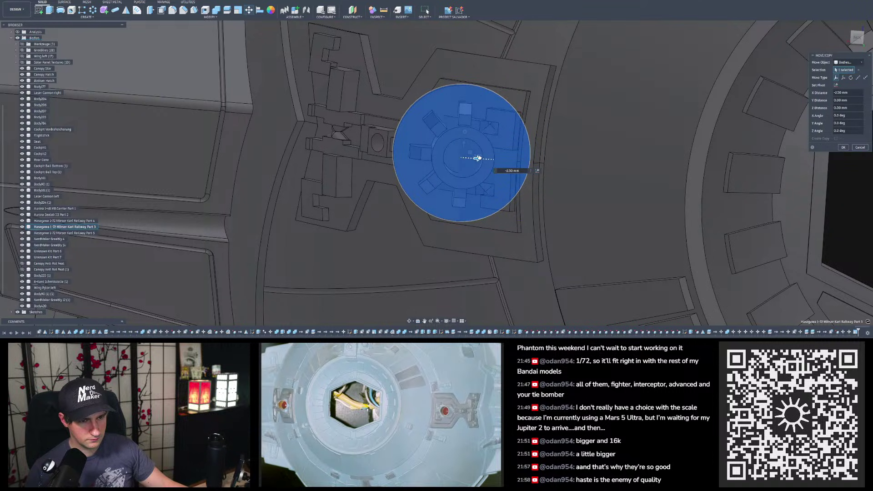
pyautogui.moveTo(479, 157)
pyautogui.keyDown('shift'); pyautogui.mouseDown(button='middle')
pyautogui.moveTo(499, 155)
pyautogui.moveTo(502, 165)
pyautogui.moveTo(496, 155)
pyautogui.mouseUp(button='middle'); pyautogui.keyUp('shift')
pyautogui.scroll(-5, 503, 173)
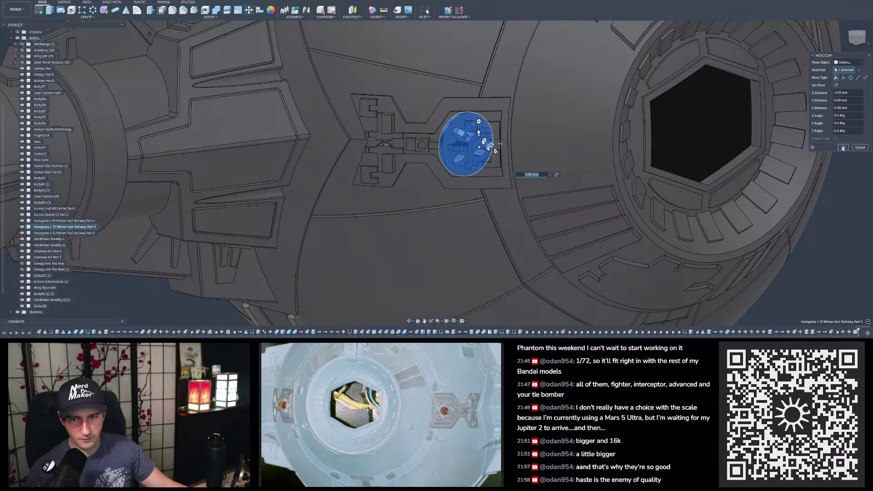
pyautogui.scroll(4, 473, 146)
pyautogui.keyDown('shift'); pyautogui.moveTo(472, 145); pyautogui.dragTo(493, 127, button='middle'); pyautogui.keyUp('shift')
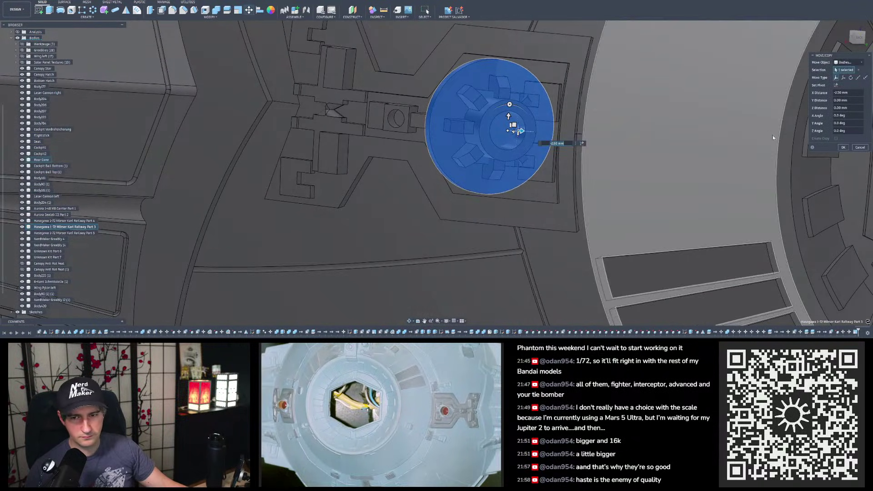
pyautogui.click(842, 147)
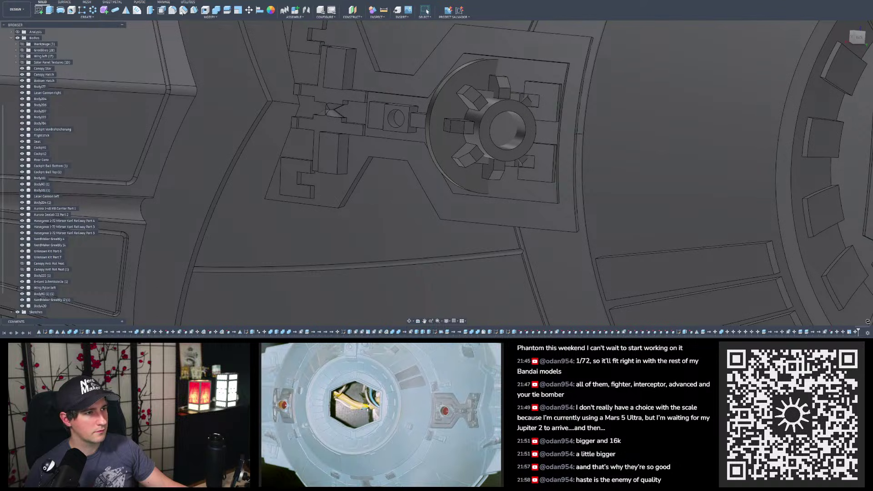
# Step: Offset the outer rim face of the round greeblie's base disc inward by 1.25 mm, checking it against the fin corners
pyautogui.click(162, 10)
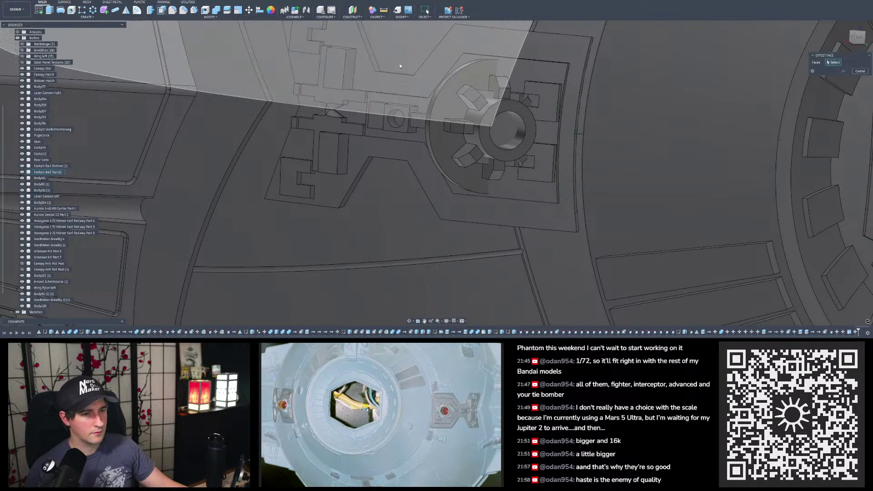
pyautogui.keyDown('shift'); pyautogui.moveTo(425, 100); pyautogui.dragTo(402, 101, button='middle'); pyautogui.keyUp('shift')
pyautogui.click(436, 92)
pyautogui.moveTo(515, 208); pyautogui.dragTo(513, 192)
pyautogui.write('-1.25')
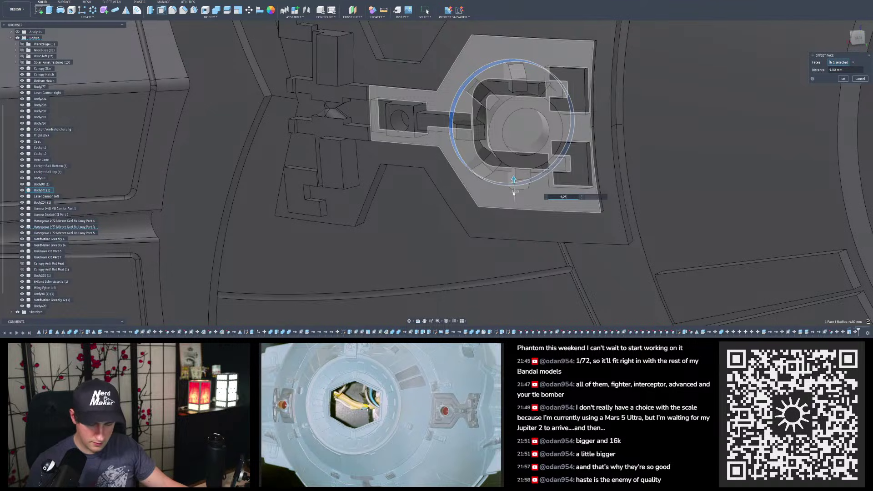
pyautogui.scroll(5, 465, 88)
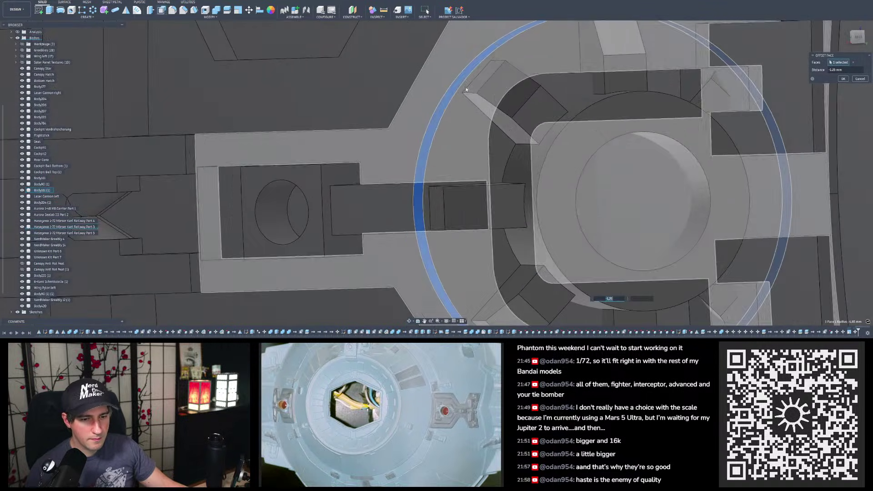
pyautogui.click(462, 92)
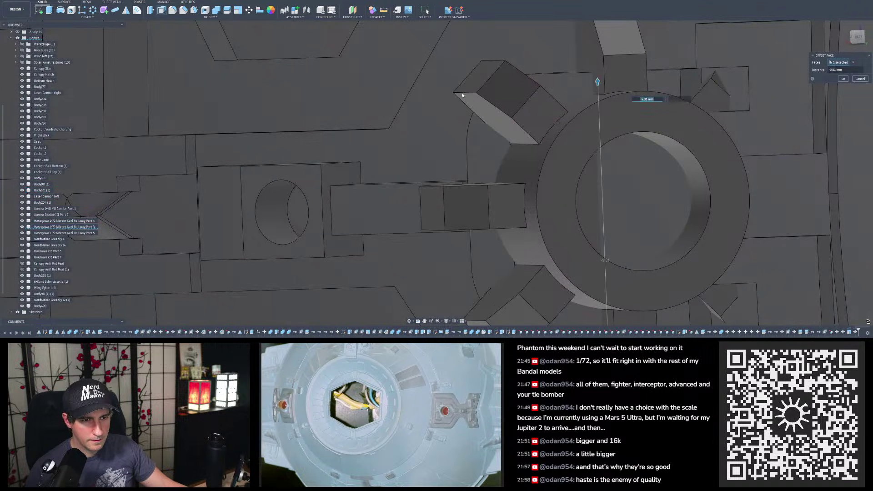
# Step: Refine the inward offset of the base disc's outer rim face to 1.25 mm, aligning it with the fins' outer corners
pyautogui.scroll(-3, 484, 116)
pyautogui.scroll(1, 483, 116)
pyautogui.keyDown('shift'); pyautogui.moveTo(481, 116); pyautogui.dragTo(513, 113, button='middle'); pyautogui.keyUp('shift')
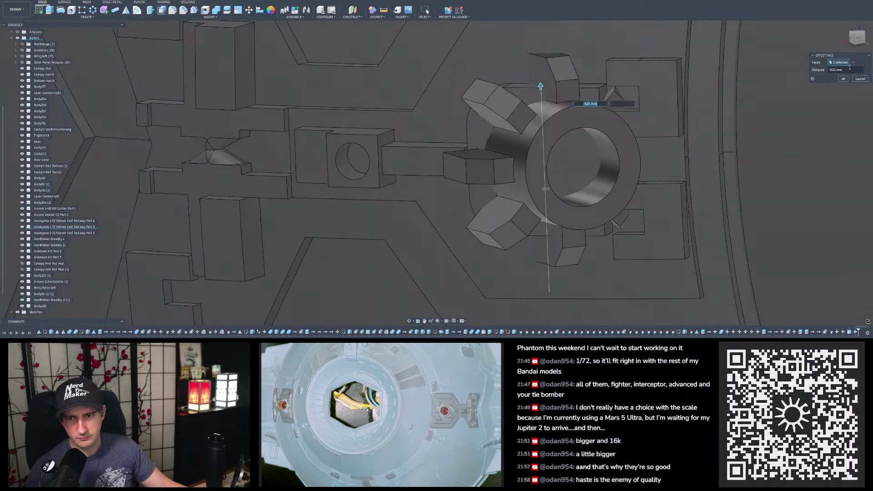
pyautogui.write('-1')
pyautogui.keyDown('shift'); pyautogui.moveTo(592, 168); pyautogui.dragTo(575, 132, button='middle'); pyautogui.keyUp('shift')
pyautogui.scroll(3, 556, 270)
pyautogui.scroll(2, 556, 270)
pyautogui.moveTo(541, 274); pyautogui.dragTo(523, 251)
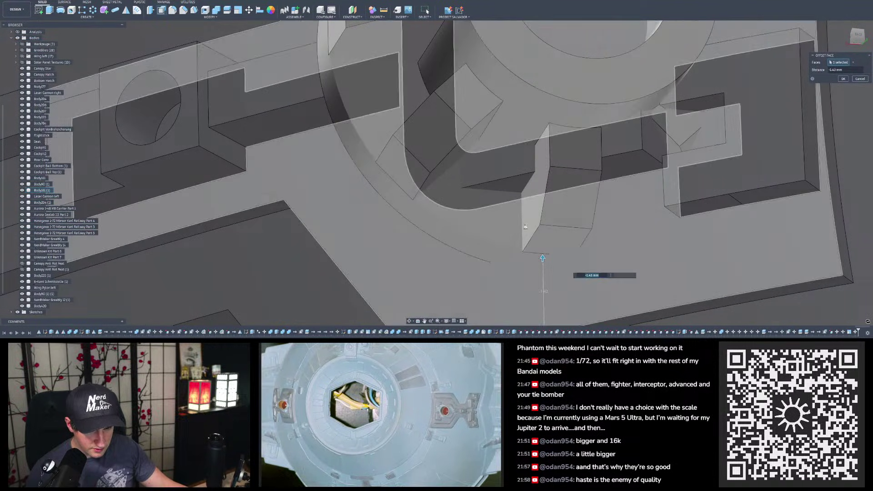
pyautogui.scroll(3, 530, 256)
pyautogui.keyDown('shift'); pyautogui.moveTo(530, 256); pyautogui.dragTo(539, 237, button='middle'); pyautogui.keyUp('shift')
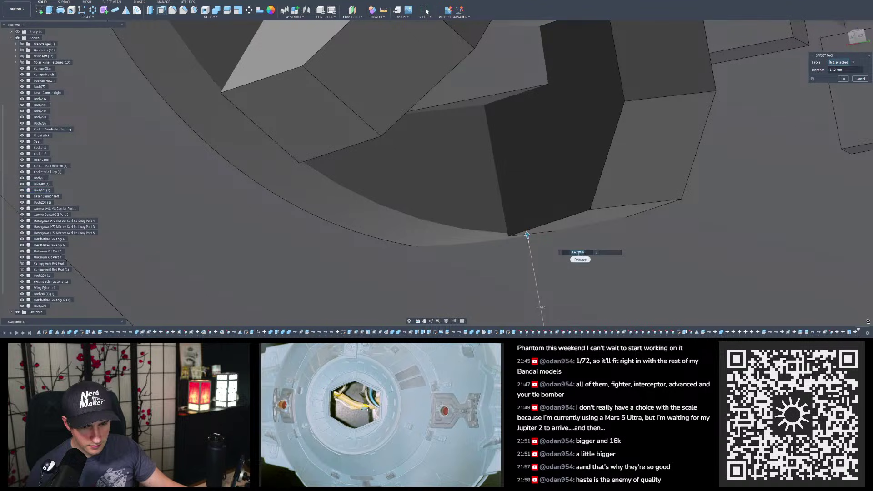
pyautogui.write('-1.4')
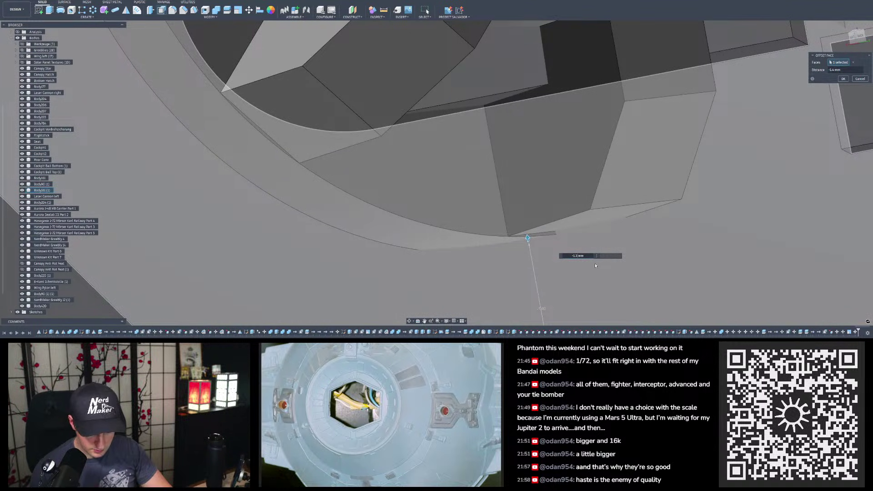
pyautogui.scroll(-5, 476, 244)
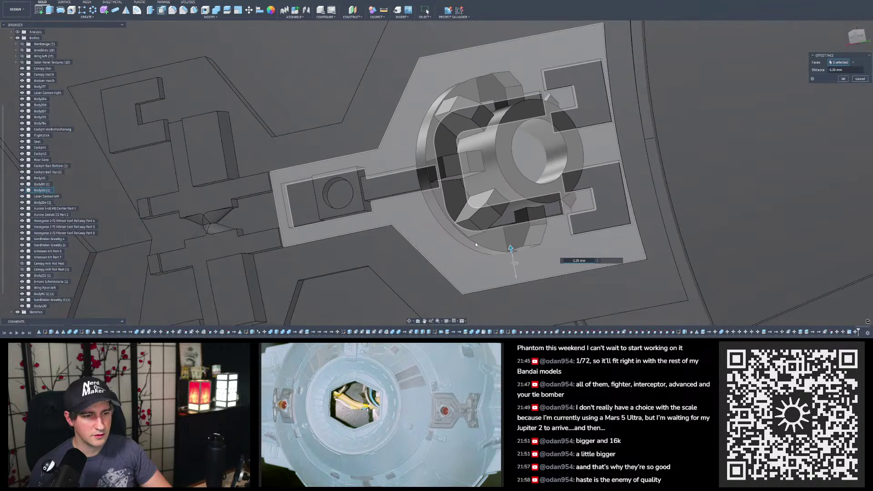
pyautogui.press('Return')
# Step: Offset the annular end face of the round greeblie's hub outward by 1.50 mm
pyautogui.scroll(2, 492, 183)
pyautogui.moveTo(493, 182)
pyautogui.keyDown('shift'); pyautogui.mouseDown(button='middle')
pyautogui.moveTo(539, 209)
pyautogui.moveTo(476, 202)
pyautogui.moveTo(455, 248)
pyautogui.moveTo(458, 210)
pyautogui.moveTo(482, 181)
pyautogui.moveTo(499, 182)
pyautogui.moveTo(445, 186)
pyautogui.moveTo(488, 183)
pyautogui.mouseUp(button='middle'); pyautogui.keyUp('shift')
pyautogui.scroll(-8, 476, 202)
pyautogui.scroll(8, 476, 195)
pyautogui.click(150, 10)
pyautogui.click(474, 178)
pyautogui.moveTo(488, 183); pyautogui.dragTo(503, 188)
pyautogui.keyDown('shift'); pyautogui.moveTo(482, 191); pyautogui.dragTo(476, 196, button='middle'); pyautogui.keyUp('shift')
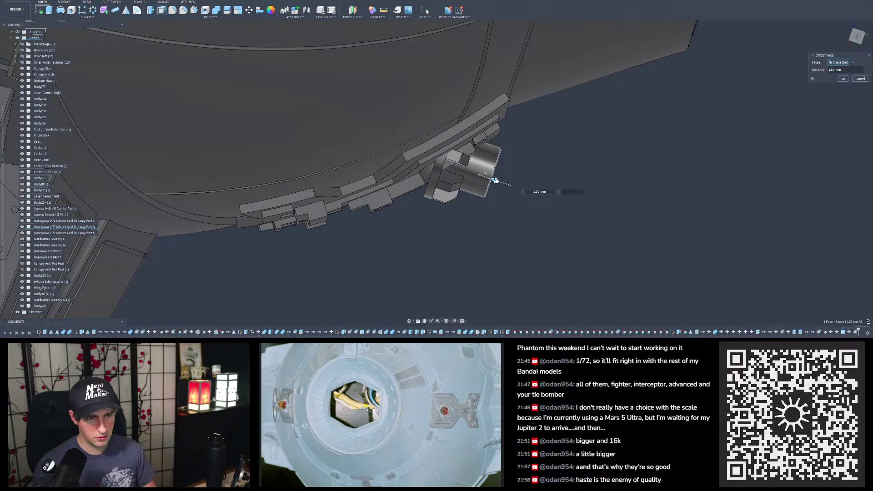
pyautogui.keyDown('shift'); pyautogui.moveTo(495, 181); pyautogui.dragTo(473, 172, button='middle'); pyautogui.keyUp('shift')
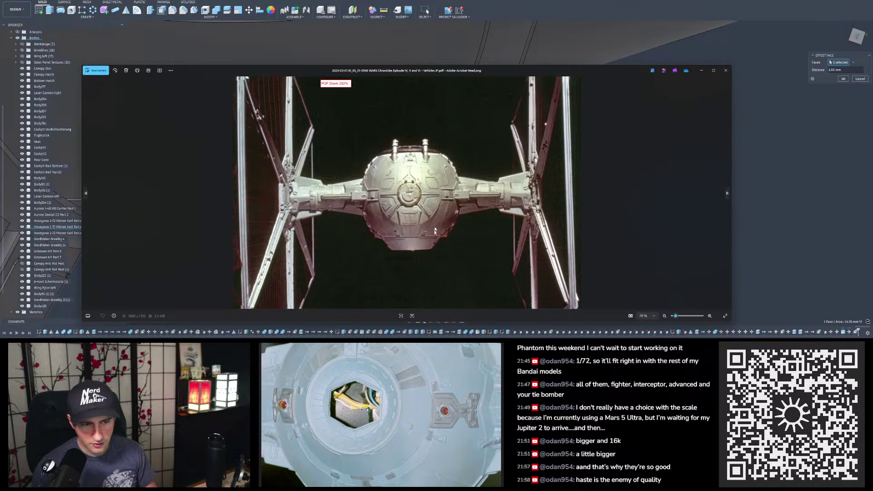
# Step: Compare the hub's protrusion with the studio model reference photo and set the end face offset to 1.00 mm
pyautogui.scroll(5, 434, 226)
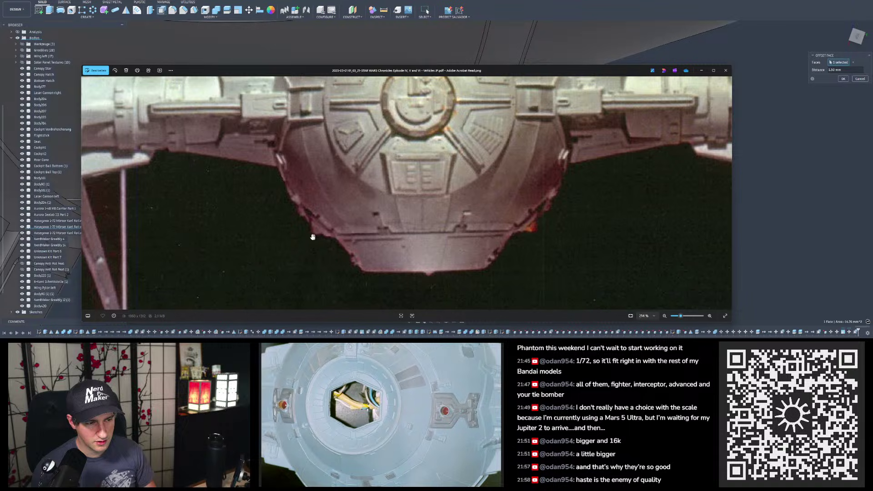
pyautogui.click(702, 70)
pyautogui.keyDown('shift'); pyautogui.moveTo(455, 182); pyautogui.dragTo(595, 121, button='middle'); pyautogui.keyUp('shift')
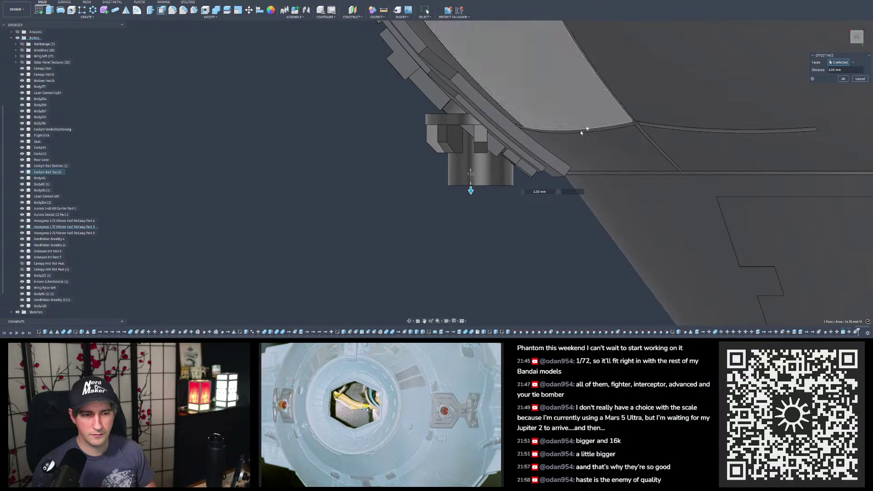
pyautogui.scroll(-3, 363, 281)
pyautogui.scroll(3, 500, 204)
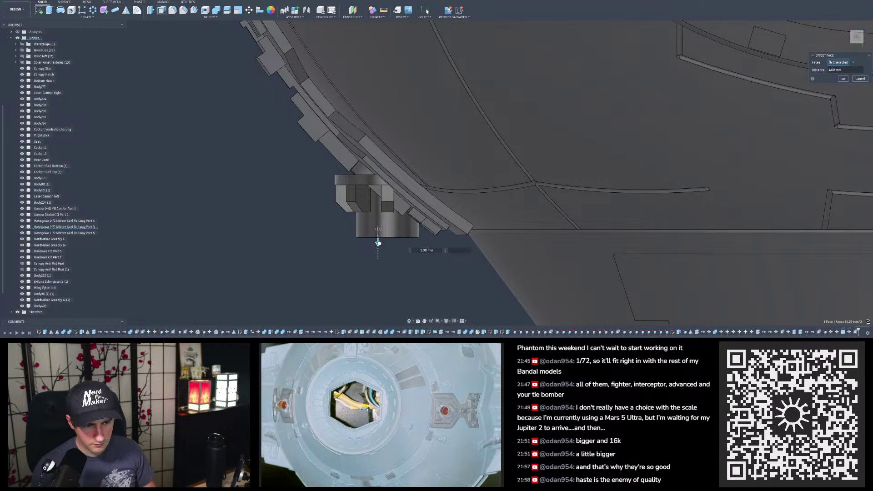
pyautogui.keyDown('shift'); pyautogui.moveTo(397, 228); pyautogui.dragTo(428, 195, button='middle'); pyautogui.keyUp('shift')
pyautogui.press('Return')
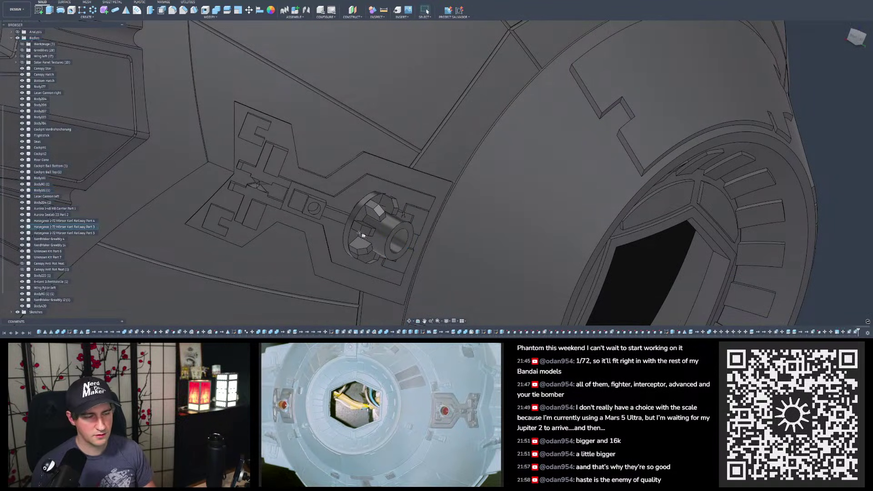
# Step: Offset the back face of the round greeblie's base disc 4.50 mm toward the cockpit ball, extending it into the plate's recess
pyautogui.scroll(3, 369, 236)
pyautogui.keyDown('shift'); pyautogui.moveTo(377, 237); pyautogui.dragTo(390, 196, button='middle'); pyautogui.keyUp('shift')
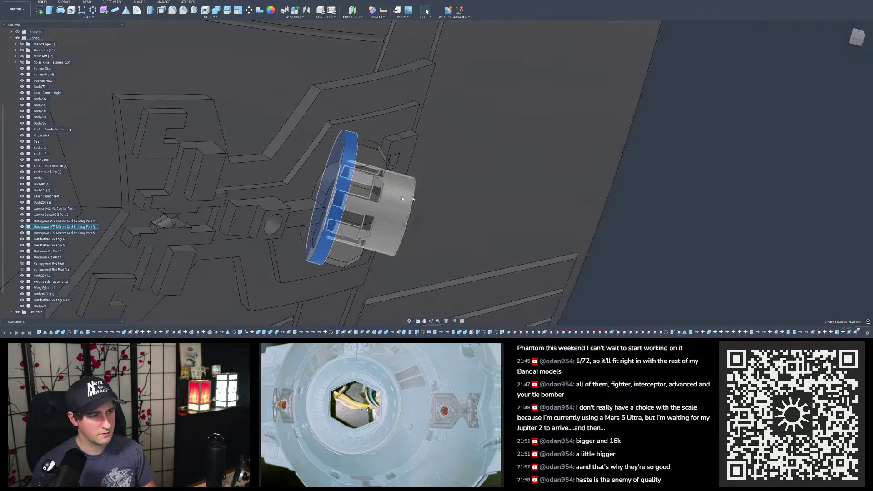
pyautogui.keyDown('shift'); pyautogui.moveTo(485, 175); pyautogui.dragTo(505, 179, button='middle'); pyautogui.keyUp('shift')
pyautogui.click(162, 10)
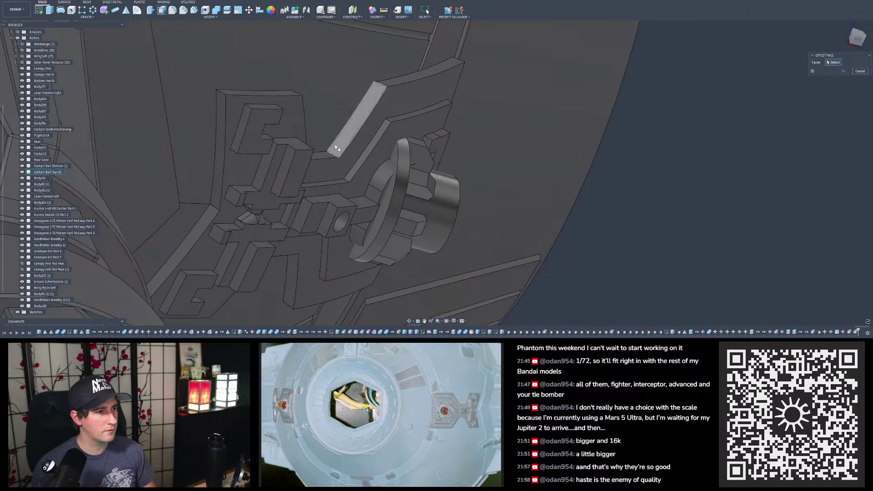
pyautogui.click(384, 191)
pyautogui.moveTo(384, 191); pyautogui.dragTo(325, 175)
pyautogui.moveTo(359, 156)
pyautogui.keyDown('shift'); pyautogui.mouseDown(button='middle')
pyautogui.moveTo(311, 162)
pyautogui.moveTo(328, 163)
pyautogui.moveTo(315, 152)
pyautogui.moveTo(332, 165)
pyautogui.moveTo(323, 175)
pyautogui.moveTo(366, 152)
pyautogui.mouseUp(button='middle'); pyautogui.keyUp('shift')
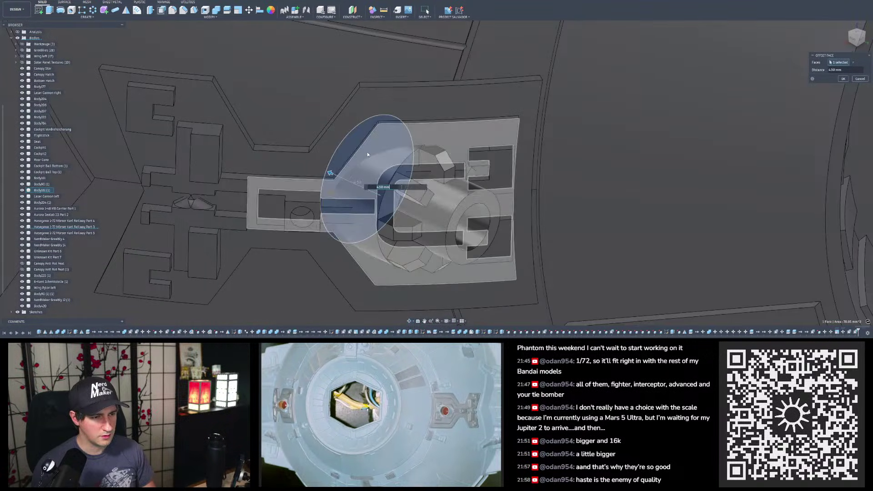
pyautogui.press('Return')
# Step: Measure the circular edge at the open end of the round greeblie's hub
pyautogui.scroll(-5, 378, 173)
pyautogui.keyDown('shift'); pyautogui.moveTo(630, 278); pyautogui.dragTo(586, 252, button='middle'); pyautogui.keyUp('shift')
pyautogui.scroll(-4, 586, 252)
pyautogui.moveTo(522, 245)
pyautogui.keyDown('shift'); pyautogui.mouseDown(button='middle')
pyautogui.moveTo(488, 237)
pyautogui.moveTo(522, 236)
pyautogui.moveTo(501, 243)
pyautogui.mouseUp(button='middle'); pyautogui.keyUp('shift')
pyautogui.scroll(5, 511, 214)
pyautogui.keyDown('shift'); pyautogui.moveTo(501, 207); pyautogui.dragTo(498, 198, button='middle'); pyautogui.keyUp('shift')
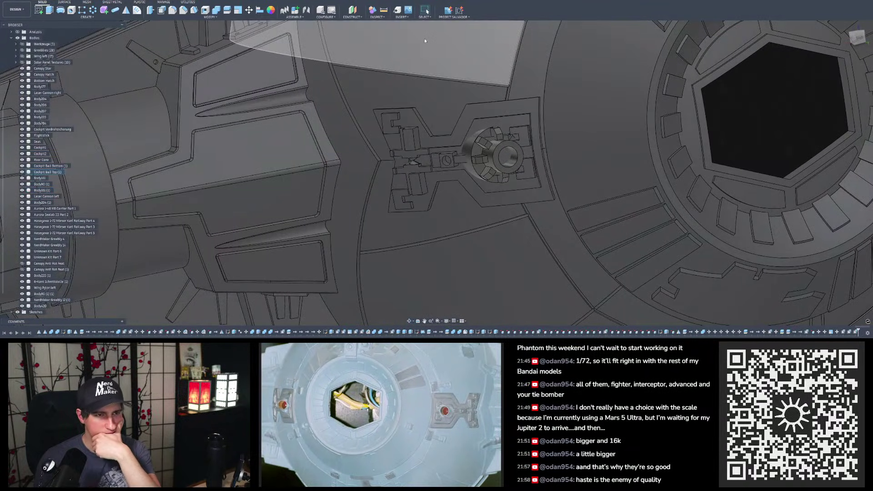
pyautogui.click(384, 11)
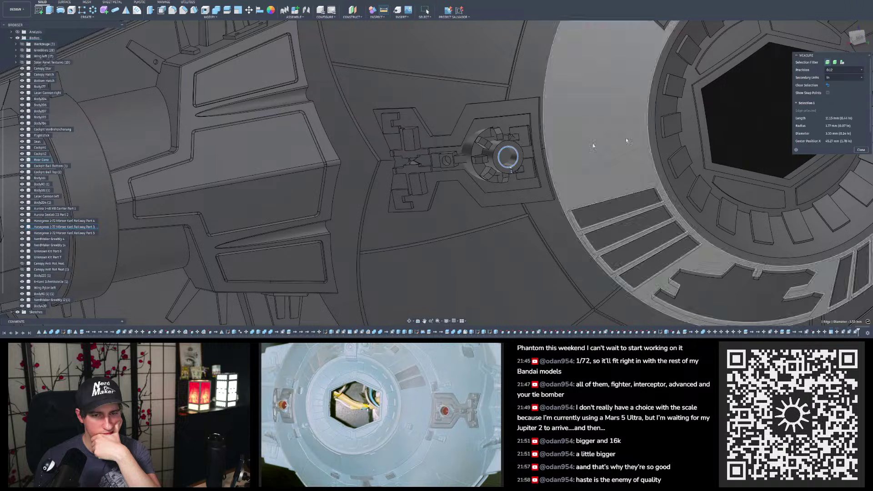
pyautogui.click(860, 150)
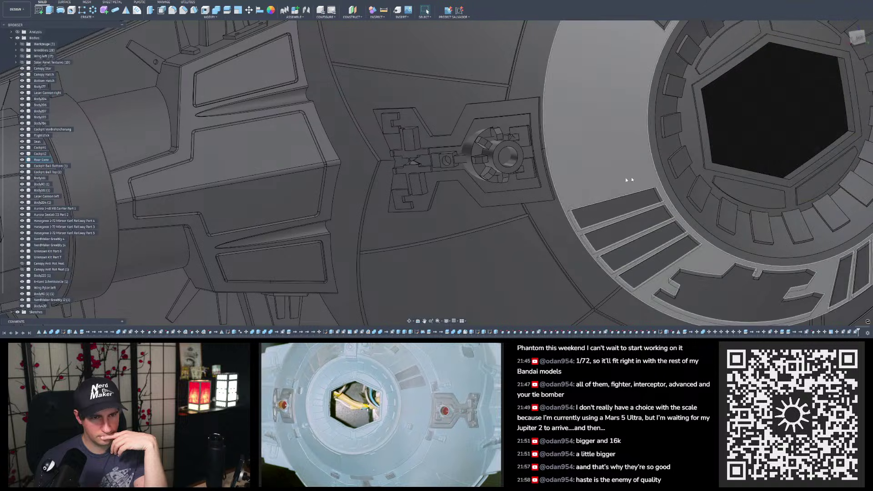
# Step: Examine the round greeblie's size and fit on the cockpit ball from several angles
pyautogui.scroll(-4, 525, 215)
pyautogui.moveTo(525, 169)
pyautogui.keyDown('shift'); pyautogui.mouseDown(button='middle')
pyautogui.moveTo(551, 167)
pyautogui.moveTo(537, 163)
pyautogui.mouseUp(button='middle'); pyautogui.keyUp('shift')
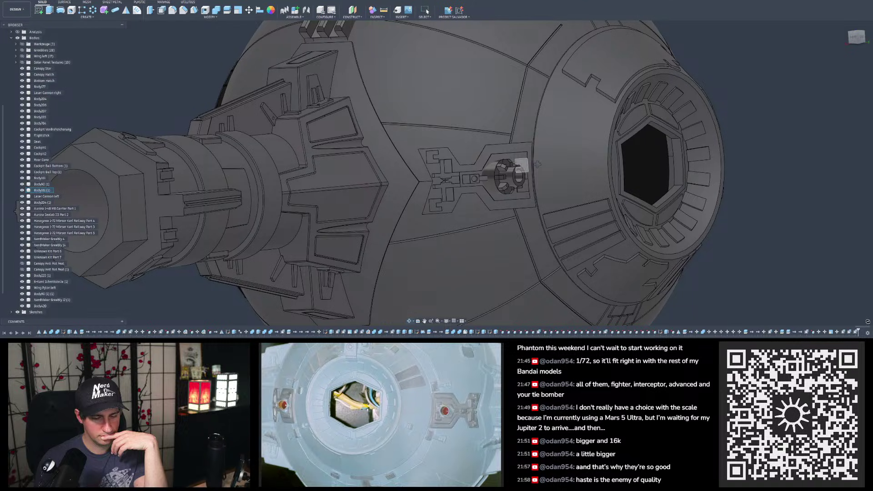
pyautogui.keyDown('shift'); pyautogui.moveTo(538, 164); pyautogui.dragTo(564, 162, button='middle'); pyautogui.keyUp('shift')
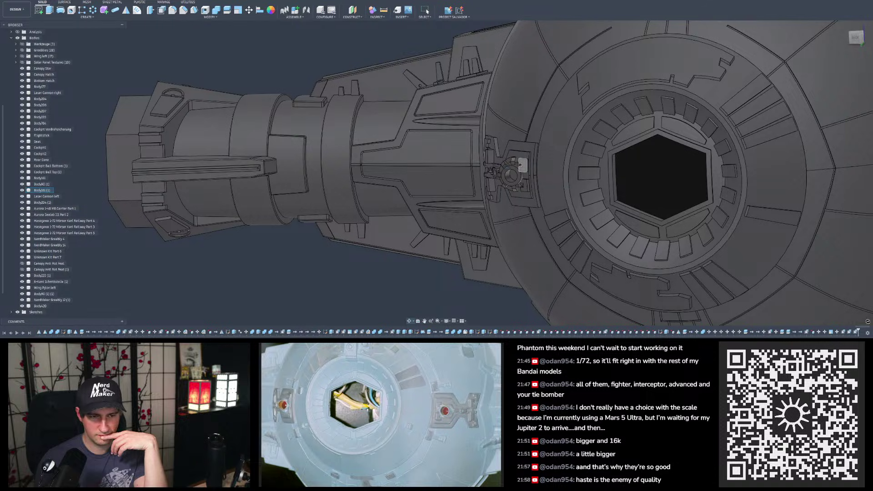
pyautogui.scroll(3, 551, 169)
pyautogui.moveTo(500, 174)
pyautogui.keyDown('shift'); pyautogui.mouseDown(button='middle')
pyautogui.moveTo(459, 207)
pyautogui.moveTo(468, 207)
pyautogui.moveTo(485, 171)
pyautogui.moveTo(439, 172)
pyautogui.mouseUp(button='middle'); pyautogui.keyUp('shift')
pyautogui.scroll(-5, 485, 171)
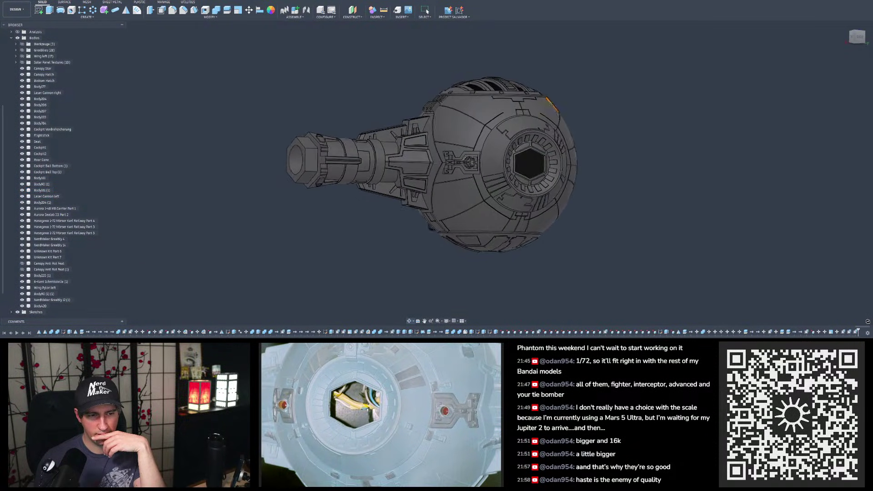
pyautogui.keyDown('shift'); pyautogui.moveTo(556, 104); pyautogui.dragTo(605, 136, button='middle'); pyautogui.keyUp('shift')
# Step: Offset the base disc's front face between the fins back by about 4 mm and compare the result from several angles
pyautogui.scroll(10, 536, 187)
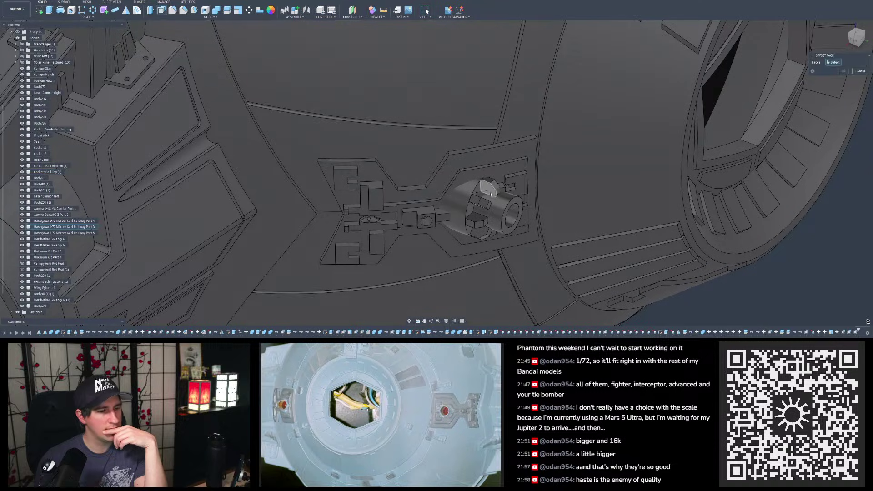
pyautogui.scroll(2, 471, 209)
pyautogui.click(471, 209)
pyautogui.moveTo(472, 209); pyautogui.dragTo(430, 198)
pyautogui.keyDown('shift'); pyautogui.moveTo(468, 199); pyautogui.dragTo(481, 186, button='middle'); pyautogui.keyUp('shift')
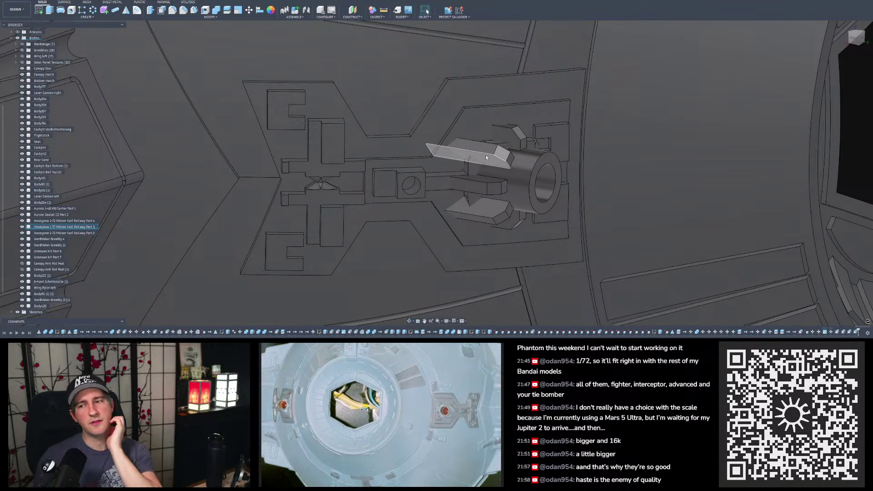
pyautogui.keyDown('shift'); pyautogui.moveTo(485, 156); pyautogui.dragTo(318, 74, button='middle'); pyautogui.keyUp('shift')
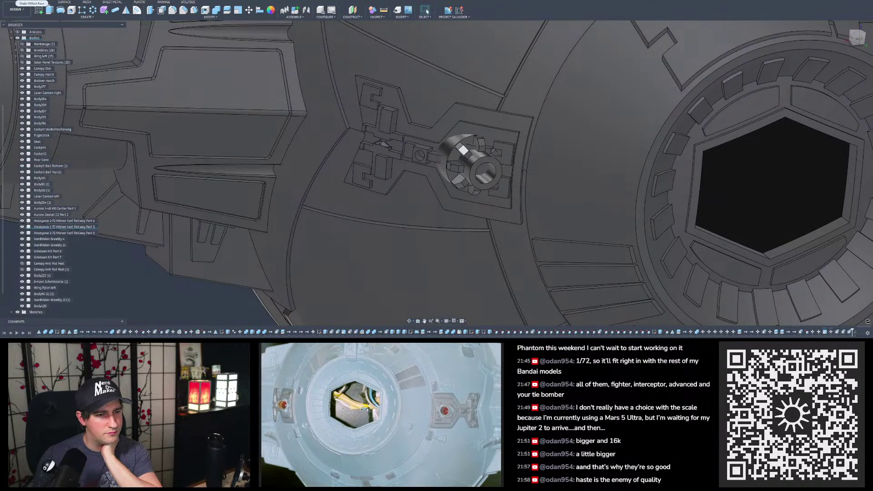
pyautogui.scroll(-2, 415, 166)
pyautogui.keyDown('shift'); pyautogui.moveTo(414, 167); pyautogui.dragTo(392, 149, button='middle'); pyautogui.keyUp('shift')
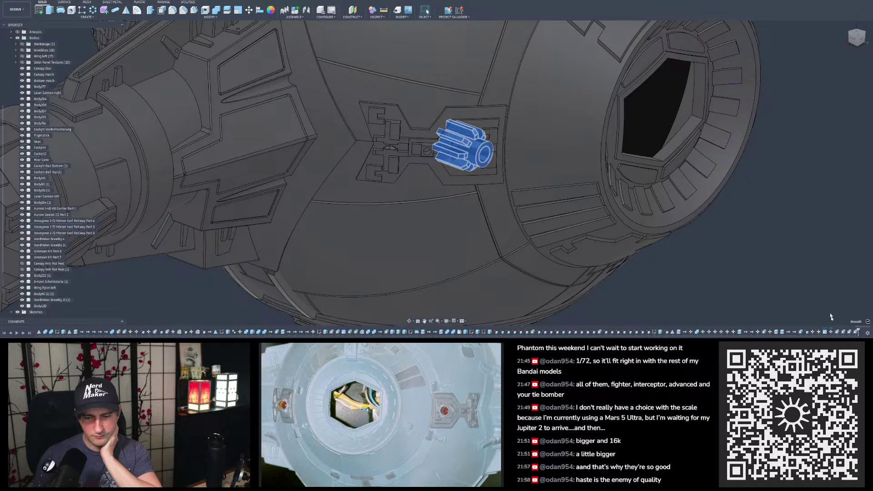
# Step: Edit the last face offset on the base disc, reducing its distance to about -2.1 mm
pyautogui.doubleClick(856, 332)
pyautogui.scroll(5, 447, 157)
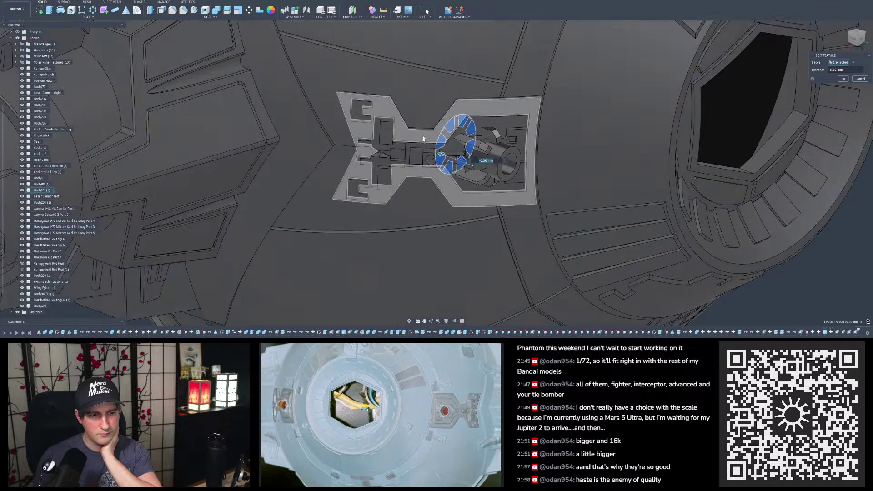
pyautogui.moveTo(450, 162); pyautogui.dragTo(472, 172)
pyautogui.scroll(4, 464, 144)
pyautogui.moveTo(461, 144)
pyautogui.keyDown('shift'); pyautogui.mouseDown(button='middle')
pyautogui.moveTo(476, 144)
pyautogui.moveTo(482, 175)
pyautogui.moveTo(476, 140)
pyautogui.mouseUp(button='middle'); pyautogui.keyUp('shift')
pyautogui.moveTo(466, 187); pyautogui.dragTo(470, 190)
pyautogui.moveTo(478, 169)
pyautogui.keyDown('shift'); pyautogui.mouseDown(button='middle')
pyautogui.moveTo(483, 187)
pyautogui.moveTo(481, 176)
pyautogui.mouseUp(button='middle'); pyautogui.keyUp('shift')
pyautogui.scroll(3, 480, 177)
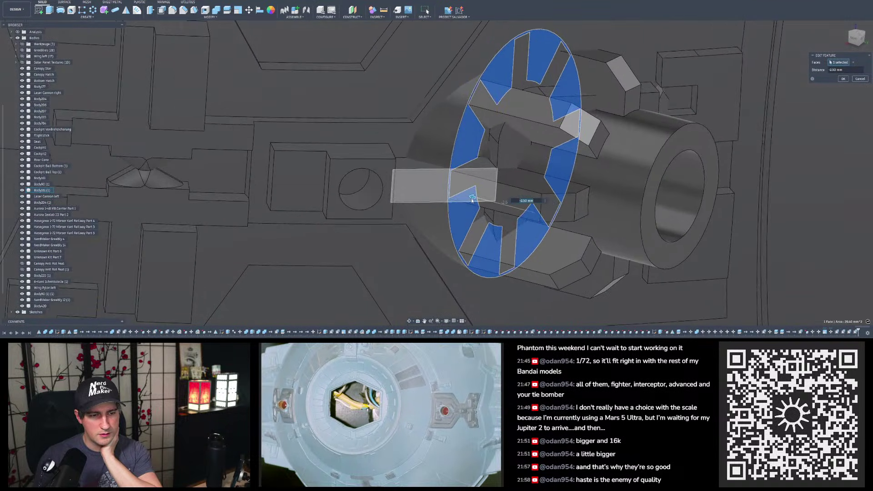
pyautogui.moveTo(469, 197); pyautogui.dragTo(480, 198)
pyautogui.scroll(-3, 472, 130)
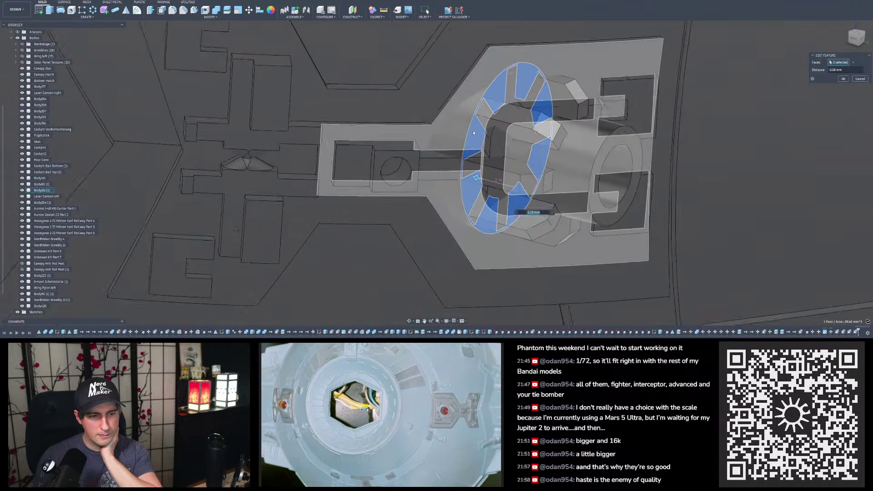
pyautogui.press('Return')
# Step: Examine the trimmed round greeblie on the rear plate up close and against the whole cockpit ball
pyautogui.scroll(-3, 473, 133)
pyautogui.moveTo(491, 150)
pyautogui.keyDown('shift'); pyautogui.mouseDown(button='middle')
pyautogui.moveTo(523, 147)
pyautogui.moveTo(505, 141)
pyautogui.mouseUp(button='middle'); pyautogui.keyUp('shift')
pyautogui.scroll(-4, 505, 142)
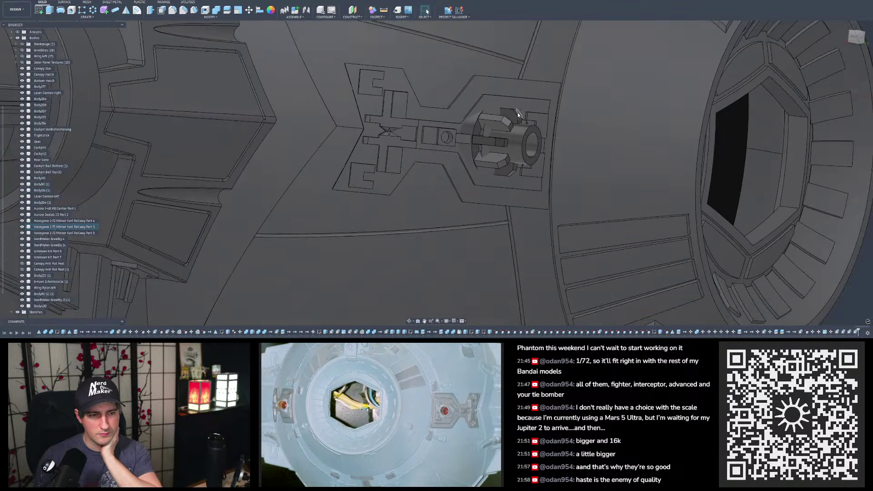
pyautogui.moveTo(552, 182)
pyautogui.keyDown('shift'); pyautogui.mouseDown(button='middle')
pyautogui.moveTo(548, 230)
pyautogui.moveTo(535, 195)
pyautogui.moveTo(522, 191)
pyautogui.moveTo(532, 214)
pyautogui.moveTo(523, 187)
pyautogui.moveTo(527, 210)
pyautogui.moveTo(522, 189)
pyautogui.moveTo(348, 67)
pyautogui.moveTo(454, 127)
pyautogui.moveTo(448, 155)
pyautogui.moveTo(454, 123)
pyautogui.moveTo(417, 144)
pyautogui.mouseUp(button='middle'); pyautogui.keyUp('shift')
pyautogui.scroll(5, 455, 125)
pyautogui.scroll(-10, 418, 144)
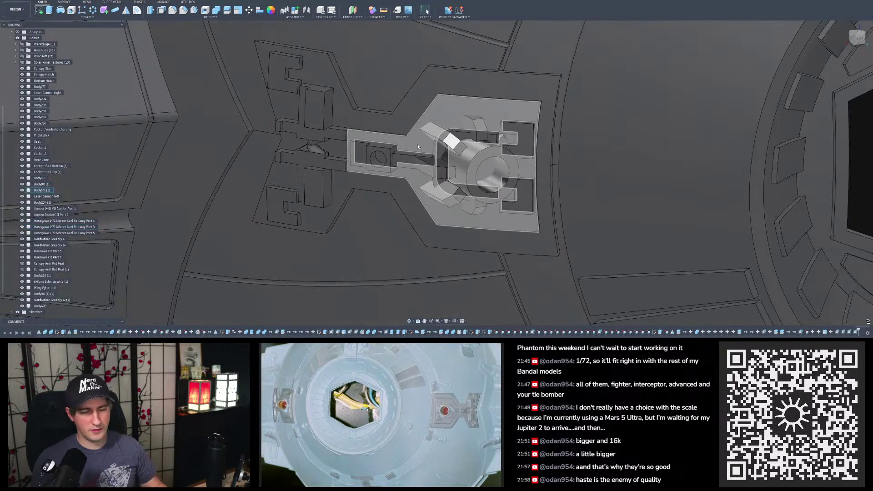
pyautogui.scroll(-4, 439, 169)
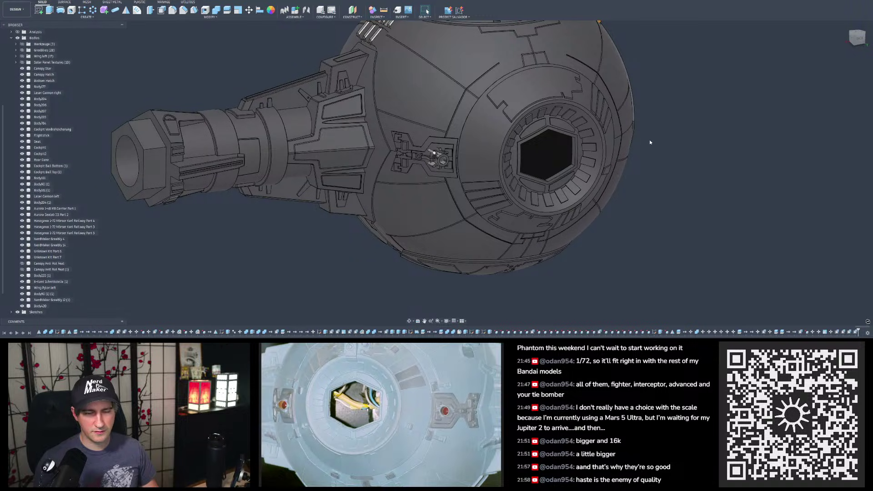
pyautogui.scroll(-3, 609, 159)
pyautogui.scroll(5, 614, 127)
# Step: Save the design as a new version with the default version description
pyautogui.moveTo(546, 108)
pyautogui.keyDown('shift'); pyautogui.mouseDown(button='middle')
pyautogui.moveTo(520, 96)
pyautogui.moveTo(491, 144)
pyautogui.moveTo(491, 162)
pyautogui.moveTo(482, 144)
pyautogui.moveTo(474, 160)
pyautogui.moveTo(479, 136)
pyautogui.moveTo(471, 119)
pyautogui.moveTo(423, 123)
pyautogui.mouseUp(button='middle'); pyautogui.keyUp('shift')
pyautogui.scroll(-4, 490, 147)
pyautogui.scroll(-3, 661, 157)
pyautogui.scroll(3, 420, 123)
pyautogui.scroll(-1, 531, 160)
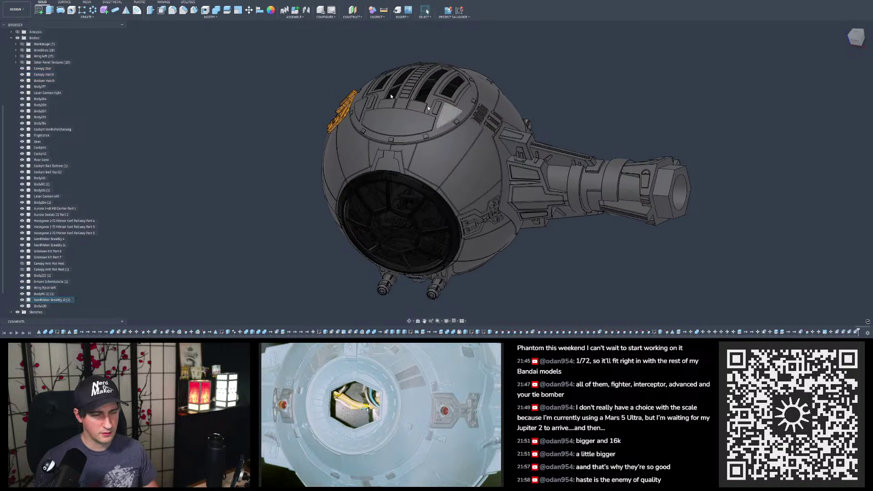
pyautogui.hotkey('ctrl', 's')
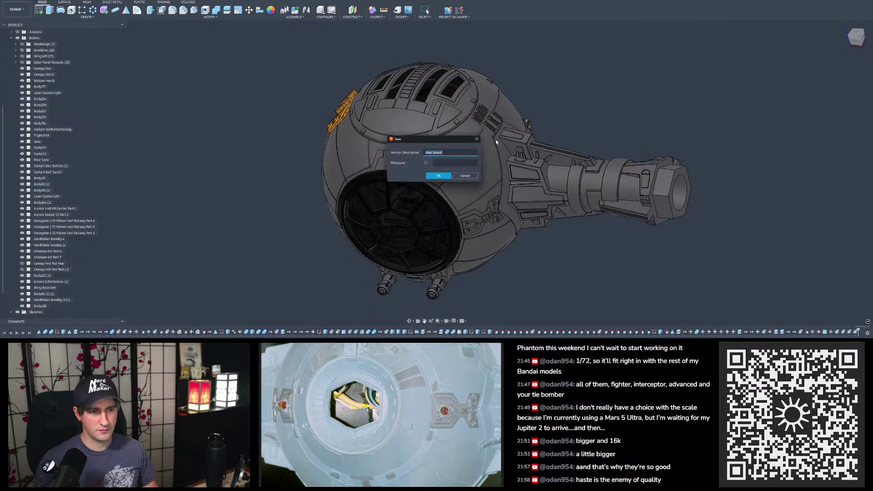
pyautogui.click(437, 176)
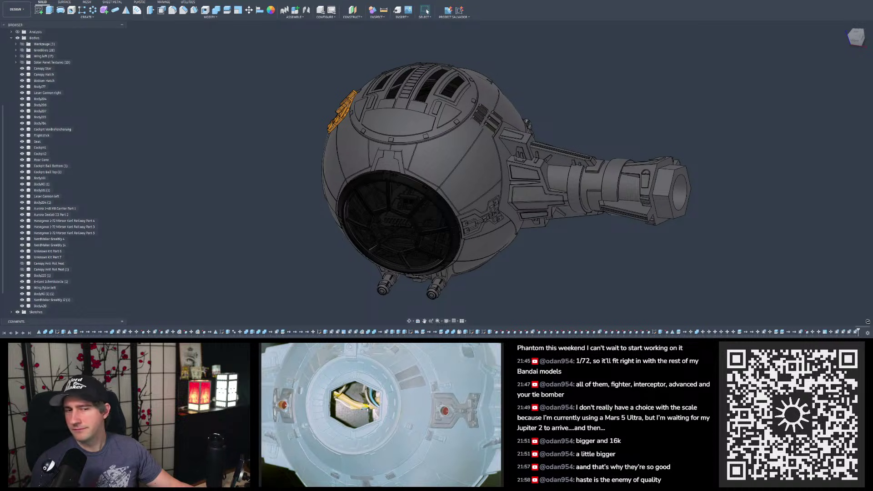
# Step: Inspect the Hasegawa and Aurora greeblie bodies individually, highlighting each to locate it inside the cockpit ball
pyautogui.keyDown('shift'); pyautogui.moveTo(490, 165); pyautogui.dragTo(409, 202, button='middle'); pyautogui.keyUp('shift')
pyautogui.scroll(3, 457, 158)
pyautogui.scroll(-2, 405, 206)
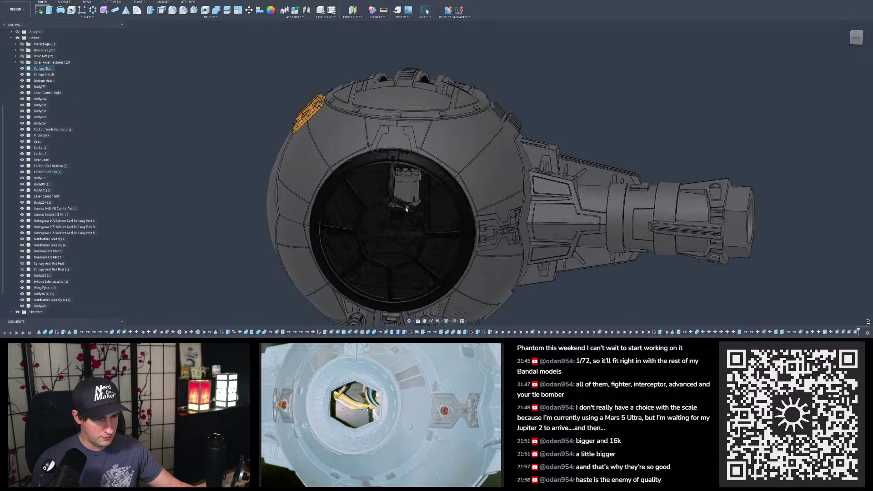
pyautogui.scroll(4, 406, 207)
pyautogui.click(59, 240)
pyautogui.click(52, 221)
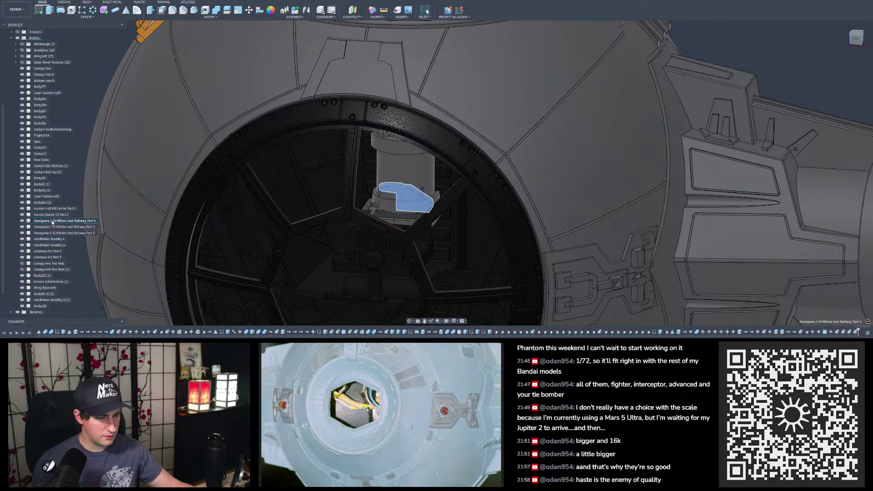
pyautogui.click(52, 221)
pyautogui.click(52, 216)
pyautogui.scroll(-3, 335, 242)
pyautogui.keyDown('shift'); pyautogui.moveTo(335, 241); pyautogui.dragTo(349, 286, button='middle'); pyautogui.keyUp('shift')
pyautogui.moveTo(364, 188)
pyautogui.keyDown('shift'); pyautogui.mouseDown(button='middle')
pyautogui.moveTo(366, 151)
pyautogui.moveTo(388, 244)
pyautogui.mouseUp(button='middle'); pyautogui.keyUp('shift')
pyautogui.scroll(2, 388, 245)
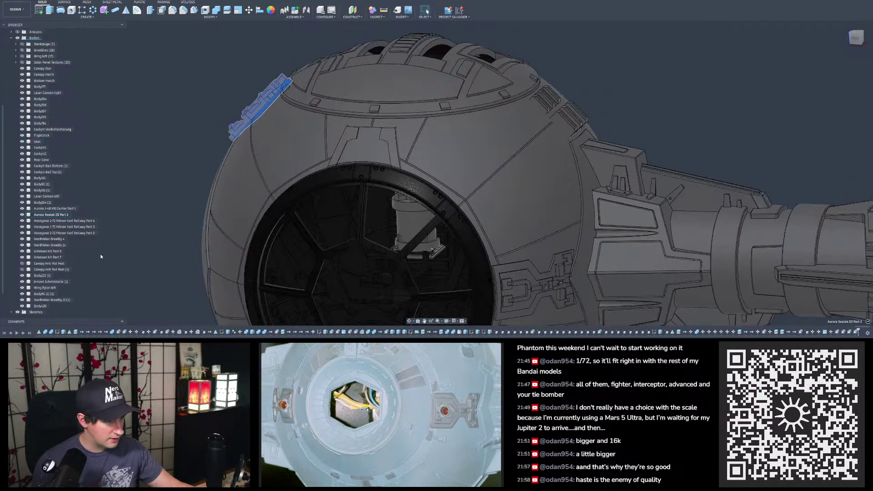
# Step: Move the round Aurora Carrier Part 1 greeblie straight up 67 mm, out of the cockpit onto the ball's top hatch
pyautogui.click(63, 210)
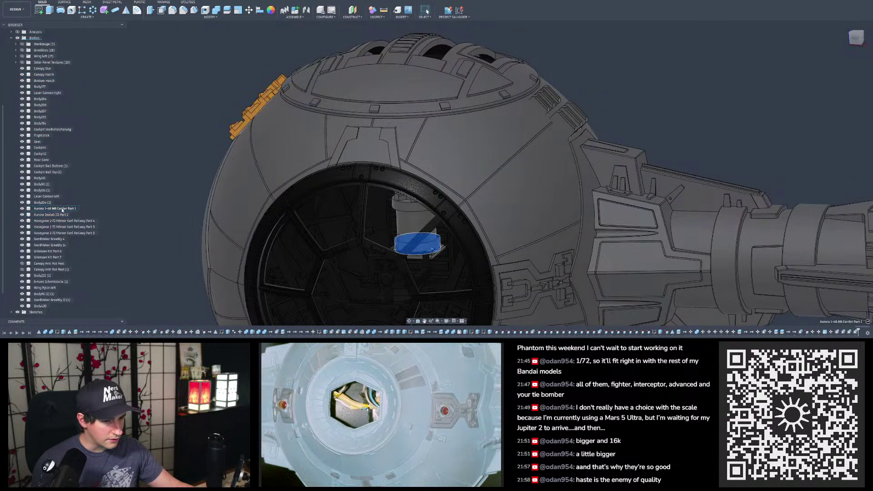
pyautogui.click(249, 11)
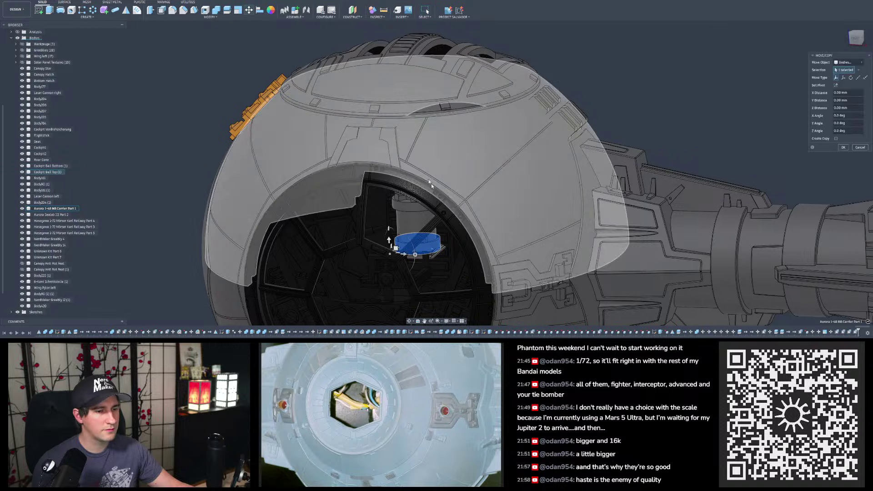
pyautogui.moveTo(387, 236); pyautogui.dragTo(351, 35)
pyautogui.scroll(1, 365, 51)
pyautogui.keyDown('shift'); pyautogui.moveTo(416, 114); pyautogui.dragTo(363, 102, button='middle'); pyautogui.keyUp('shift')
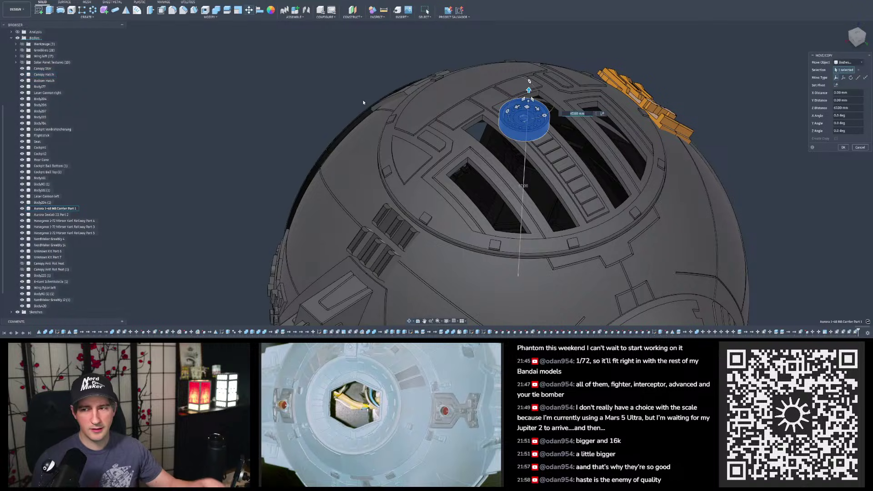
pyautogui.scroll(5, 435, 58)
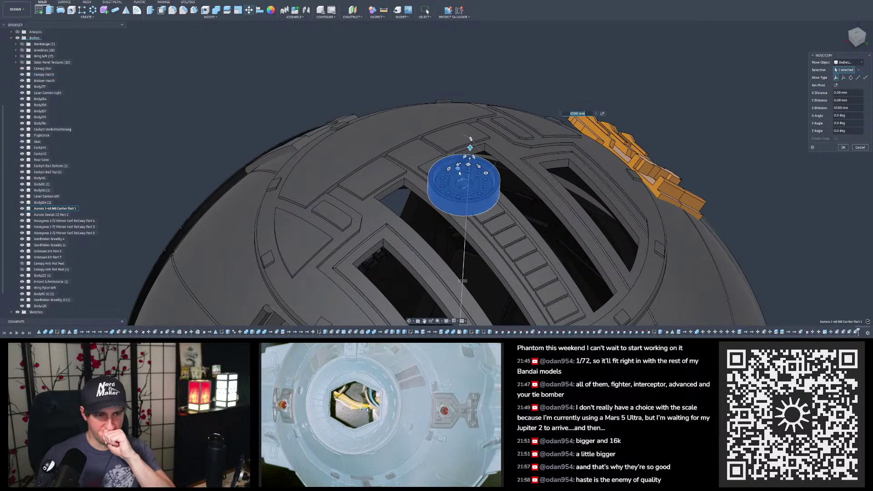
pyautogui.moveTo(449, 184)
pyautogui.keyDown('shift'); pyautogui.mouseDown(button='middle')
pyautogui.moveTo(446, 165)
pyautogui.moveTo(436, 174)
pyautogui.mouseUp(button='middle'); pyautogui.keyUp('shift')
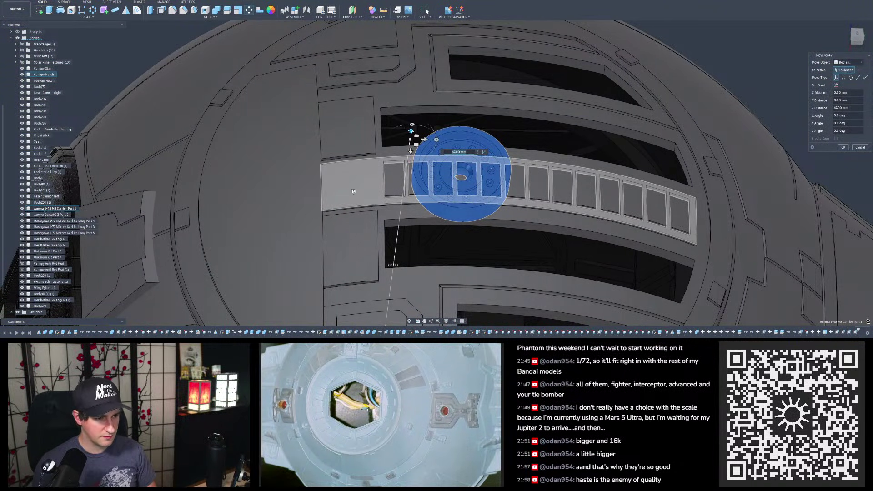
pyautogui.keyDown('shift'); pyautogui.moveTo(370, 179); pyautogui.dragTo(346, 114, button='middle'); pyautogui.keyUp('shift')
pyautogui.scroll(-4, 331, 165)
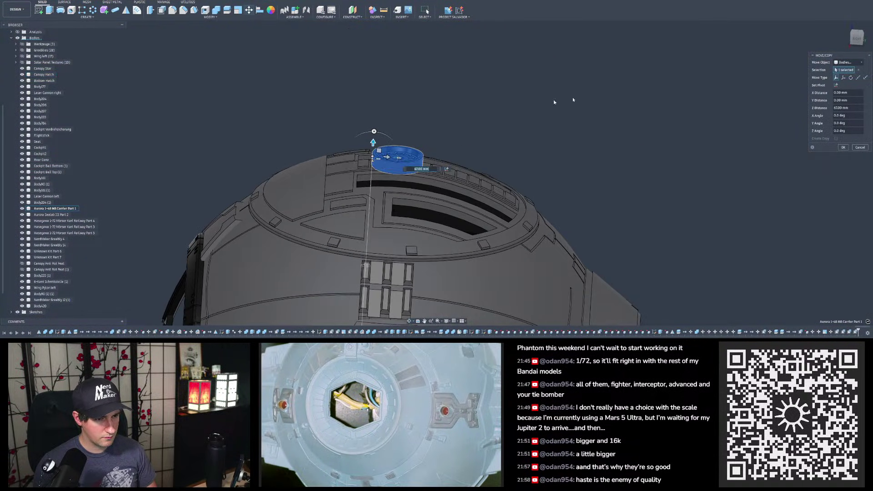
# Step: Slide the raised round greeblie horizontally toward the cockpit front onto the canopy hatch's centreline and finish the move
pyautogui.click(856, 39)
pyautogui.scroll(5, 277, 123)
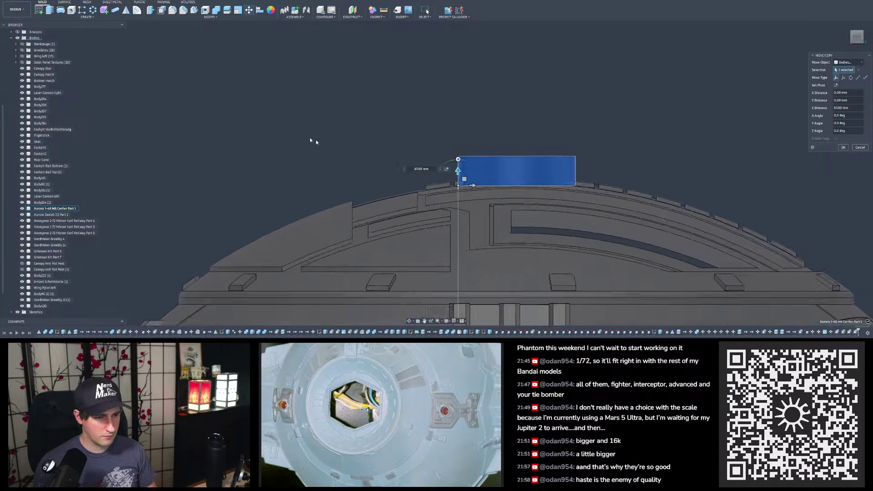
pyautogui.moveTo(489, 189); pyautogui.dragTo(348, 193)
pyautogui.keyDown('shift'); pyautogui.moveTo(369, 184); pyautogui.dragTo(304, 142, button='middle'); pyautogui.keyUp('shift')
pyautogui.keyDown('shift'); pyautogui.moveTo(405, 177); pyautogui.dragTo(440, 202, button='middle'); pyautogui.keyUp('shift')
pyautogui.press('Return')
pyautogui.scroll(-6, 405, 132)
pyautogui.scroll(2, 440, 202)
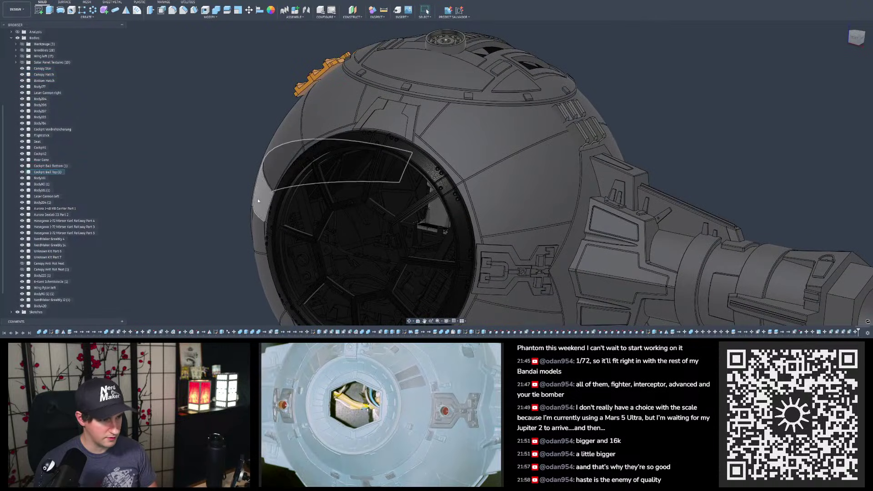
# Step: Examine the Hasegawa 1-72 railway greeblies one by one, comparing their shape and size with the round greeblie on the hatch
pyautogui.click(49, 214)
pyautogui.keyDown('shift'); pyautogui.moveTo(409, 227); pyautogui.dragTo(431, 274, button='middle'); pyautogui.keyUp('shift')
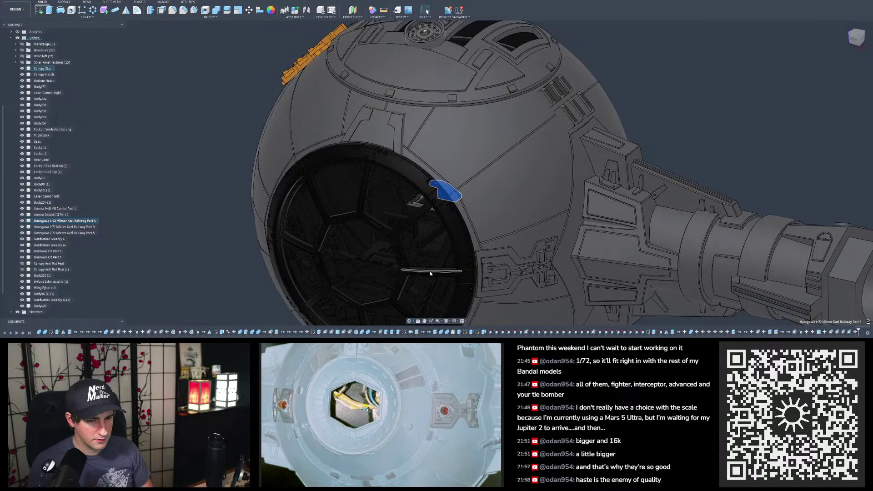
pyautogui.click(61, 226)
pyautogui.keyDown('shift'); pyautogui.moveTo(161, 209); pyautogui.dragTo(132, 282, button='middle'); pyautogui.keyUp('shift')
pyautogui.click(66, 234)
pyautogui.scroll(10, 450, 150)
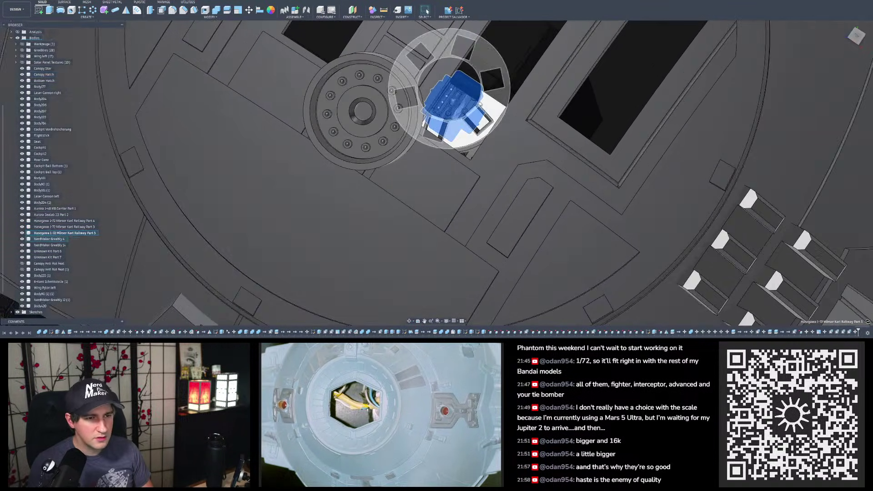
pyautogui.click(79, 228)
pyautogui.click(78, 233)
pyautogui.scroll(-6, 371, 157)
pyautogui.keyDown('shift'); pyautogui.moveTo(373, 154); pyautogui.dragTo(347, 168, button='middle'); pyautogui.keyUp('shift')
pyautogui.scroll(-10, 347, 167)
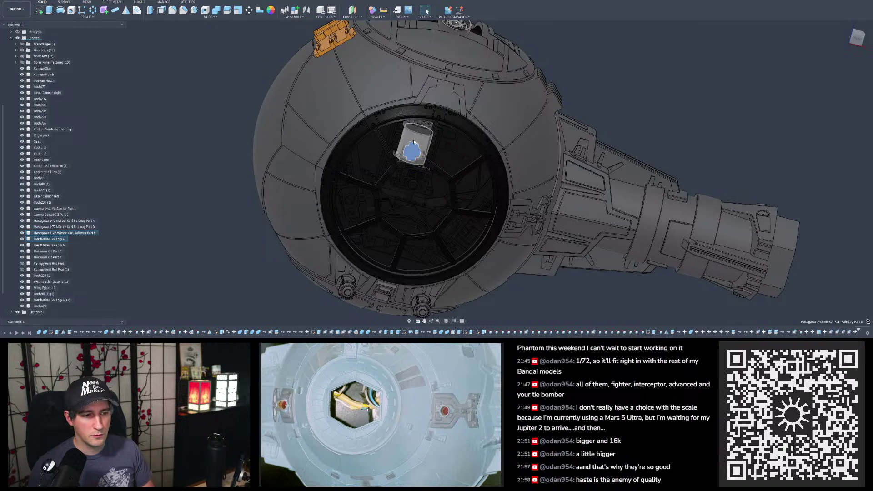
pyautogui.keyDown('shift'); pyautogui.moveTo(423, 150); pyautogui.dragTo(339, 177, button='middle'); pyautogui.keyUp('shift')
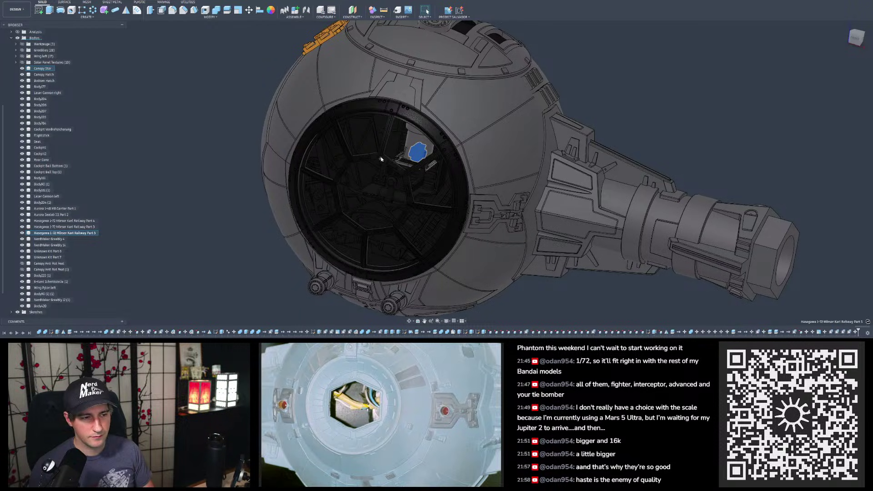
pyautogui.moveTo(383, 156)
pyautogui.keyDown('shift'); pyautogui.mouseDown(button='middle')
pyautogui.moveTo(362, 141)
pyautogui.moveTo(363, 127)
pyautogui.moveTo(380, 206)
pyautogui.moveTo(409, 214)
pyautogui.moveTo(431, 200)
pyautogui.mouseUp(button='middle'); pyautogui.keyUp('shift')
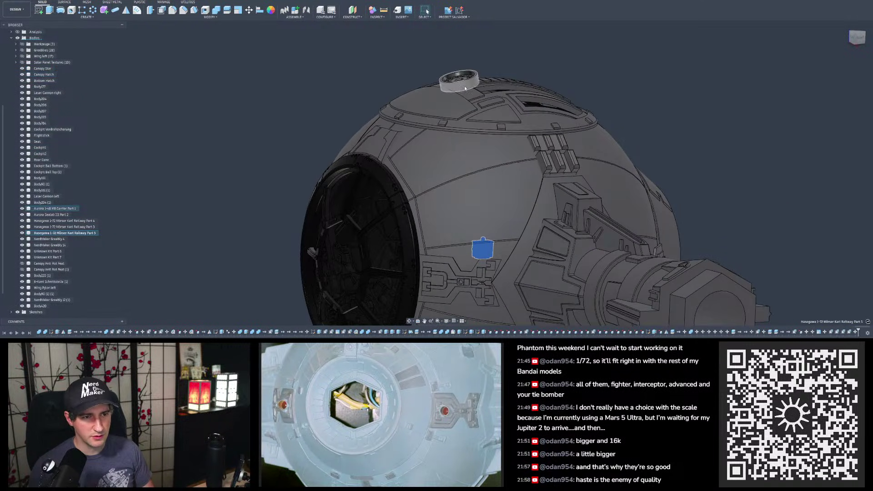
pyautogui.keyDown('shift'); pyautogui.moveTo(472, 82); pyautogui.dragTo(472, 107, button='middle'); pyautogui.keyUp('shift')
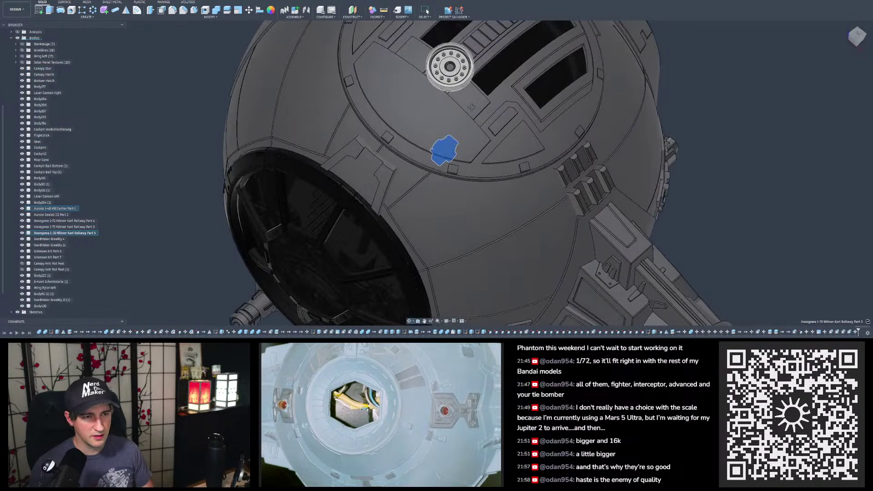
pyautogui.scroll(-2, 472, 106)
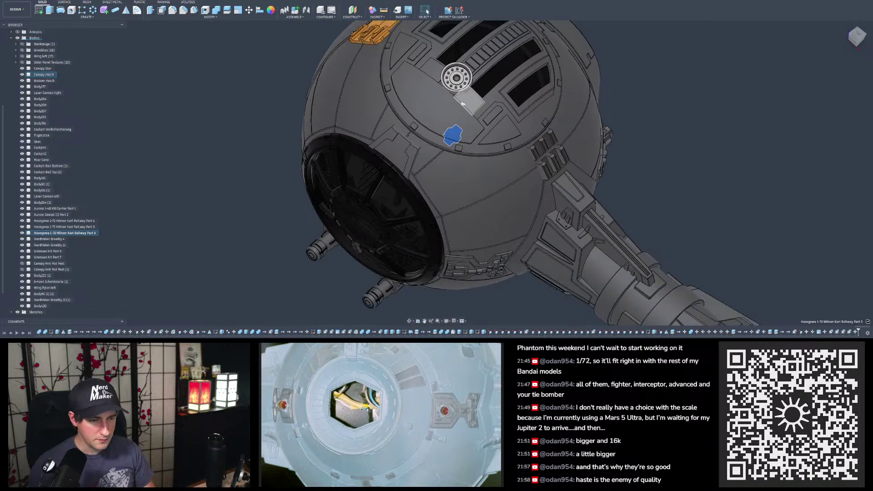
pyautogui.moveTo(456, 87)
pyautogui.keyDown('shift'); pyautogui.mouseDown(button='middle')
pyautogui.moveTo(454, 219)
pyautogui.moveTo(447, 105)
pyautogui.moveTo(480, 75)
pyautogui.moveTo(468, 116)
pyautogui.mouseUp(button='middle'); pyautogui.keyUp('shift')
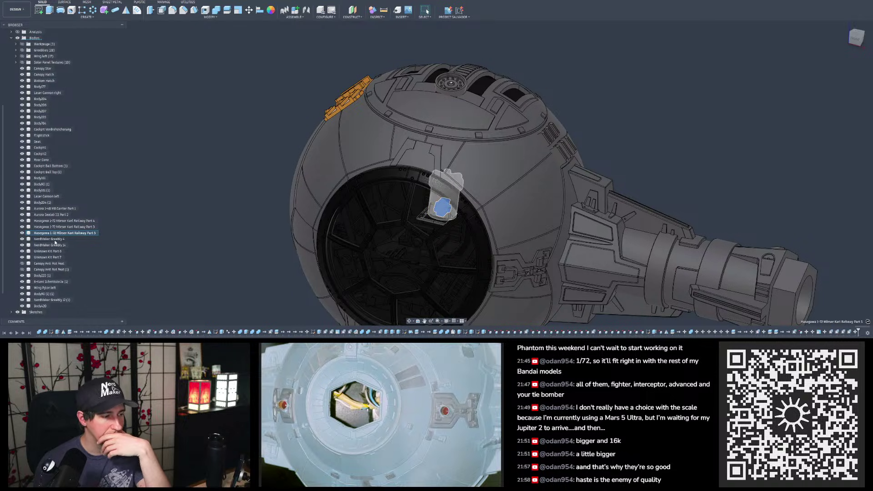
# Step: Examine the NerdMaker greeblies and the Unknown Kit parts one by one against the cockpit ball from several angles
pyautogui.keyDown('shift'); pyautogui.moveTo(357, 195); pyautogui.dragTo(325, 192, button='middle'); pyautogui.keyUp('shift')
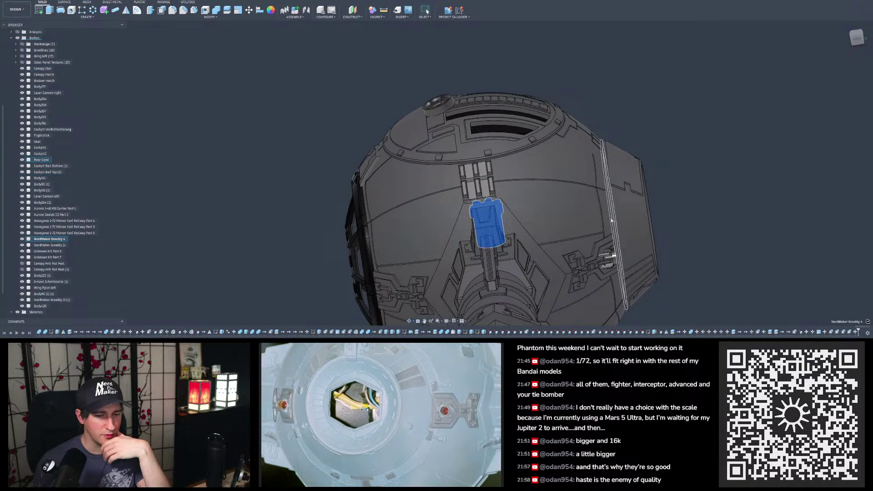
pyautogui.moveTo(575, 200)
pyautogui.keyDown('shift'); pyautogui.mouseDown(button='middle')
pyautogui.moveTo(579, 231)
pyautogui.moveTo(608, 241)
pyautogui.moveTo(541, 196)
pyautogui.moveTo(559, 201)
pyautogui.moveTo(566, 191)
pyautogui.mouseUp(button='middle'); pyautogui.keyUp('shift')
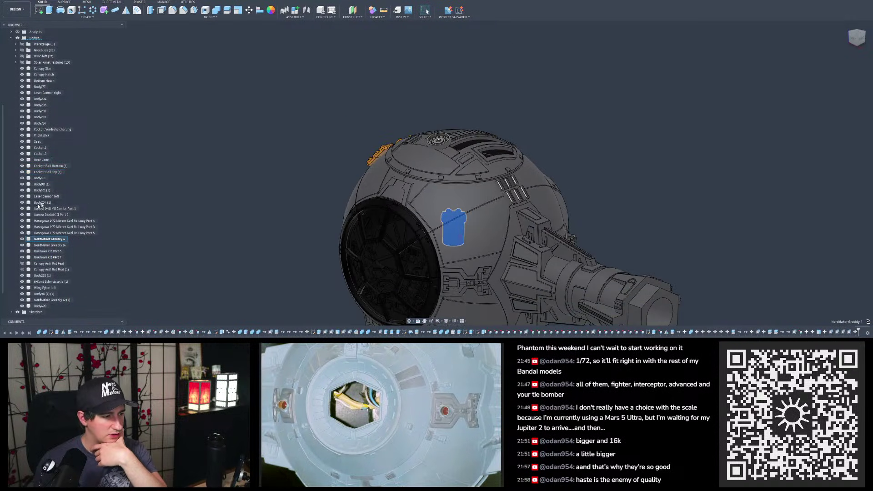
pyautogui.scroll(2, 377, 246)
pyautogui.keyDown('shift'); pyautogui.moveTo(392, 239); pyautogui.dragTo(403, 242, button='middle'); pyautogui.keyUp('shift')
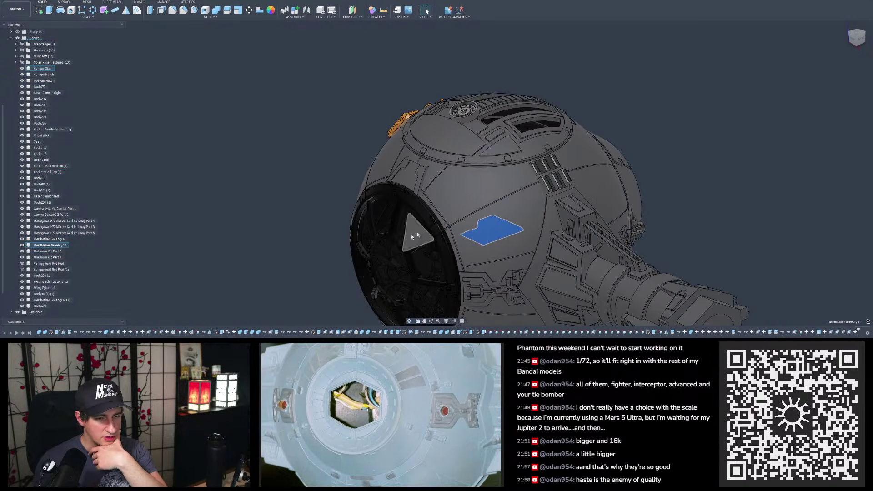
pyautogui.keyDown('shift'); pyautogui.moveTo(613, 143); pyautogui.dragTo(623, 89, button='middle'); pyautogui.keyUp('shift')
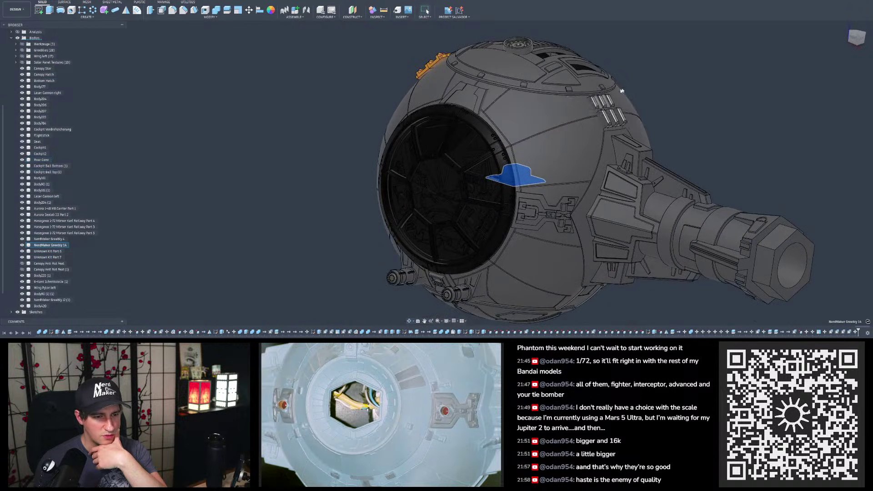
pyautogui.click(44, 253)
pyautogui.moveTo(335, 157)
pyautogui.keyDown('shift'); pyautogui.mouseDown(button='middle')
pyautogui.moveTo(342, 234)
pyautogui.moveTo(364, 209)
pyautogui.mouseUp(button='middle'); pyautogui.keyUp('shift')
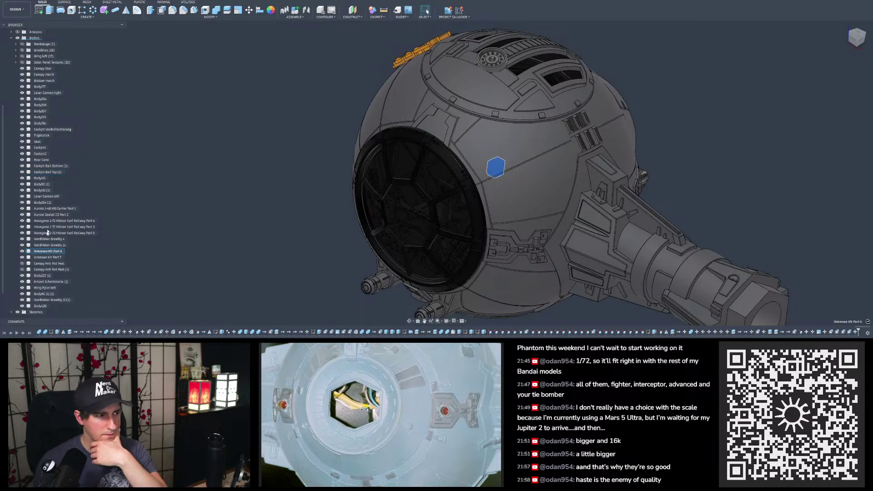
pyautogui.keyDown('shift'); pyautogui.moveTo(269, 138); pyautogui.dragTo(260, 158, button='middle'); pyautogui.keyUp('shift')
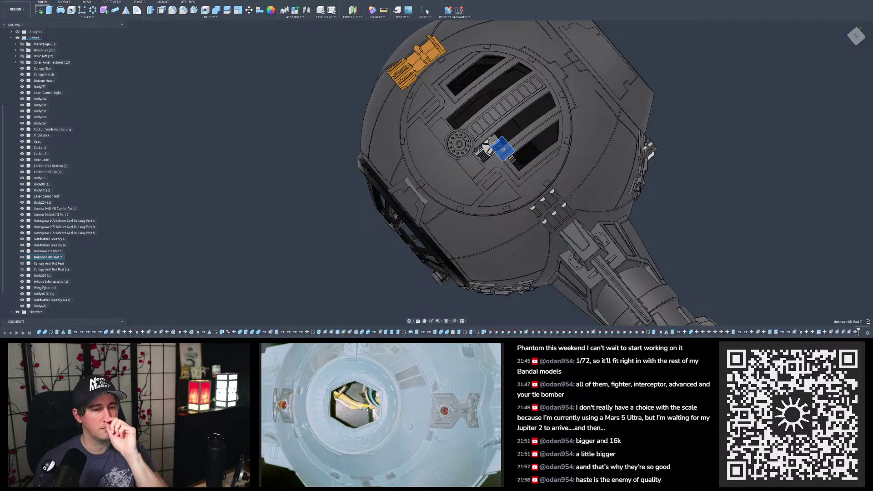
pyautogui.keyDown('shift'); pyautogui.moveTo(260, 158); pyautogui.dragTo(274, 139, button='middle'); pyautogui.keyUp('shift')
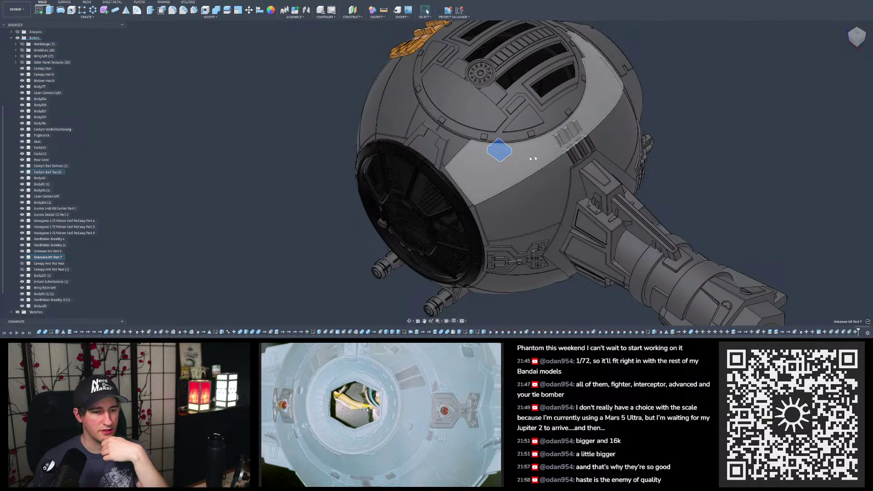
pyautogui.keyDown('shift'); pyautogui.moveTo(501, 132); pyautogui.dragTo(500, 147, button='middle'); pyautogui.keyUp('shift')
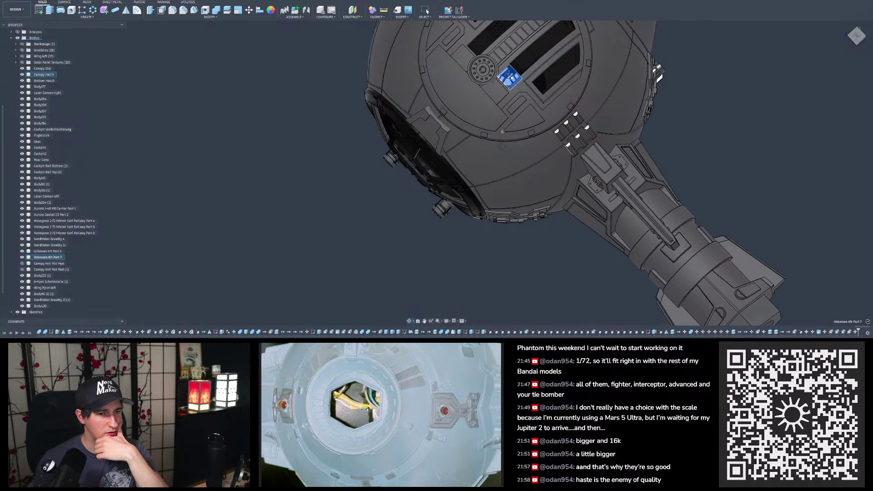
pyautogui.scroll(3, 504, 75)
pyautogui.scroll(1, 503, 76)
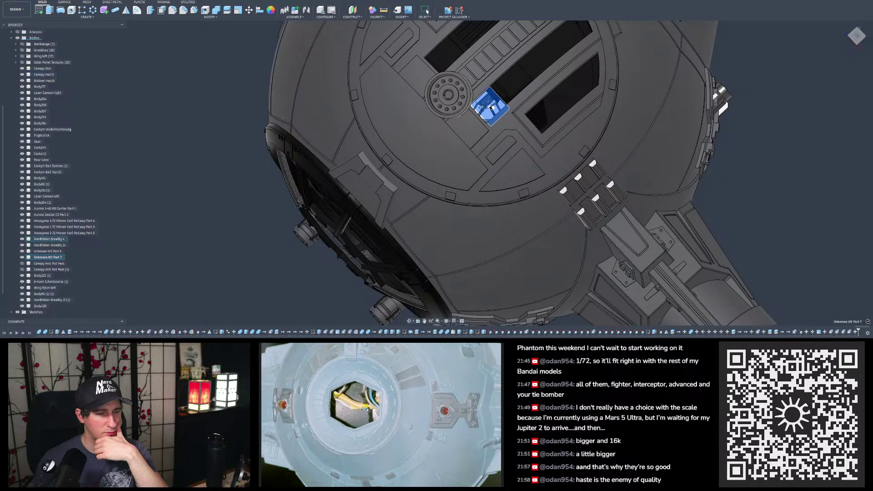
pyautogui.keyDown('shift'); pyautogui.moveTo(491, 105); pyautogui.dragTo(492, 87, button='middle'); pyautogui.keyUp('shift')
# Step: Move the last-listed Hasegawa 1-72 railway greeblie up about 82.6 mm and sideways about 0.5 mm, clear above the top hatch
pyautogui.click(51, 251)
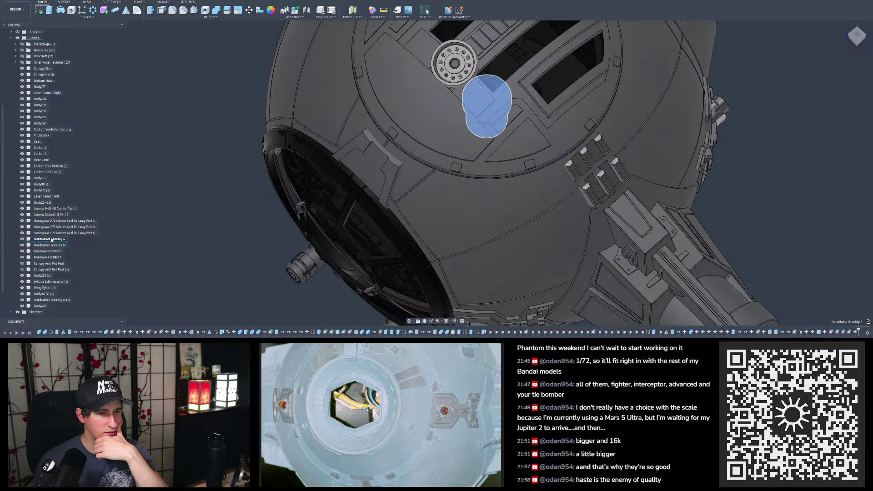
pyautogui.moveTo(171, 200)
pyautogui.keyDown('shift'); pyautogui.mouseDown(button='middle')
pyautogui.moveTo(168, 234)
pyautogui.moveTo(178, 207)
pyautogui.mouseUp(button='middle'); pyautogui.keyUp('shift')
pyautogui.scroll(-2, 178, 207)
pyautogui.scroll(-3, 178, 108)
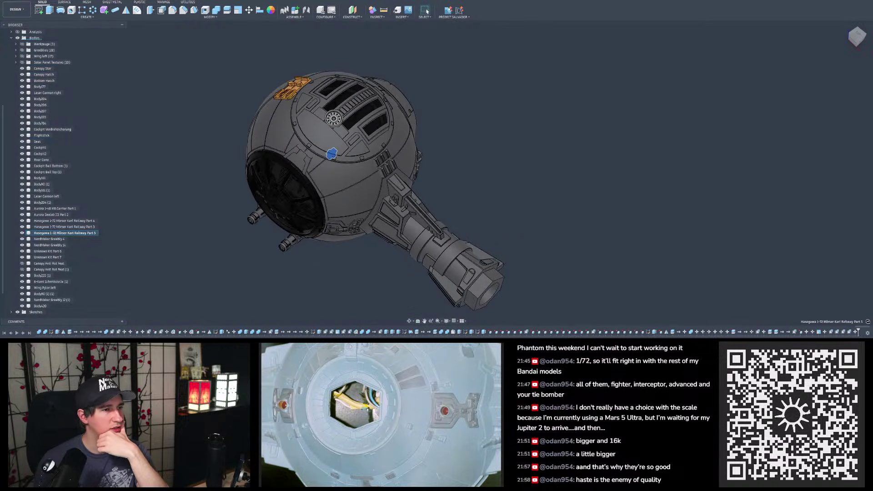
pyautogui.click(249, 13)
pyautogui.keyDown('shift'); pyautogui.moveTo(355, 228); pyautogui.dragTo(345, 185, button='middle'); pyautogui.keyUp('shift')
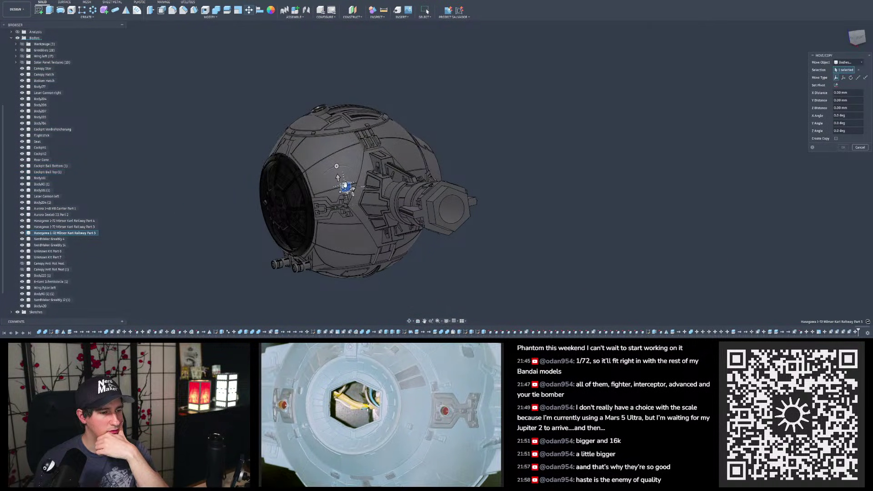
pyautogui.scroll(8, 319, 80)
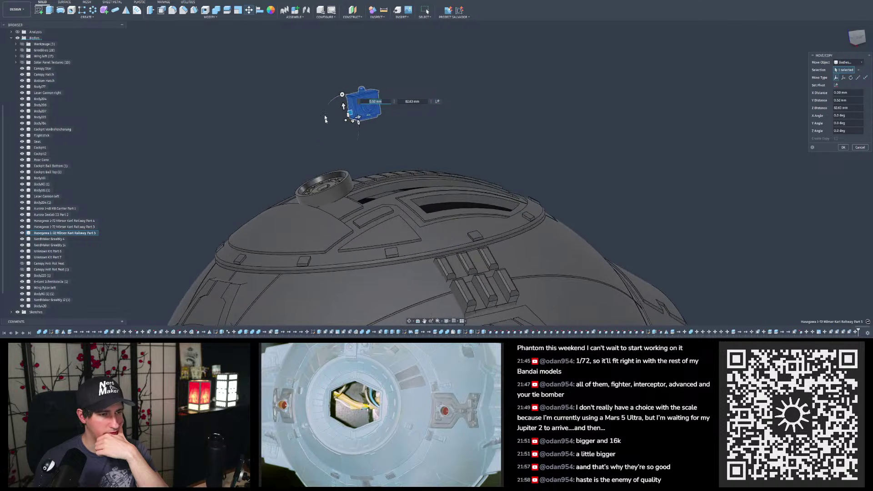
# Step: Examine the raised Hasegawa railway greeblie against the canopy hatch from all sides, and cancel its move
pyautogui.keyDown('shift'); pyautogui.moveTo(391, 152); pyautogui.dragTo(383, 132, button='middle'); pyautogui.keyUp('shift')
pyautogui.keyDown('shift'); pyautogui.moveTo(332, 211); pyautogui.dragTo(369, 150, button='middle'); pyautogui.keyUp('shift')
pyautogui.keyDown('shift'); pyautogui.moveTo(326, 209); pyautogui.dragTo(396, 136, button='middle'); pyautogui.keyUp('shift')
pyautogui.scroll(-5, 405, 123)
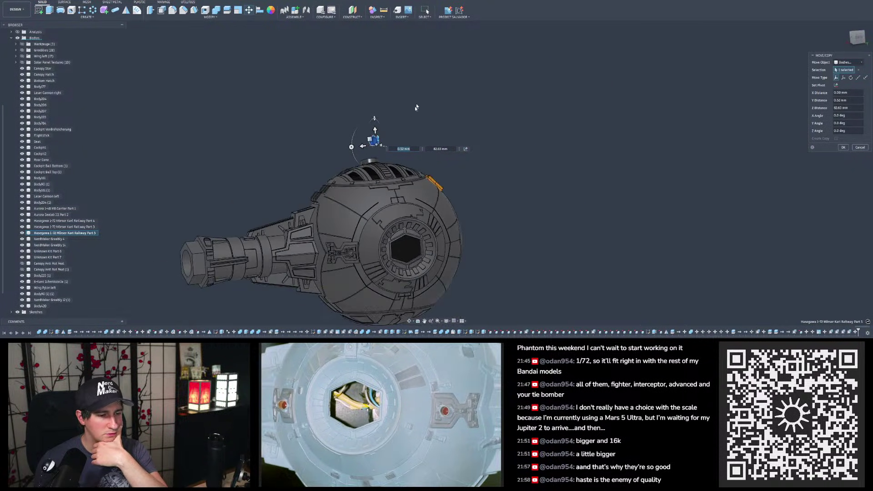
pyautogui.scroll(-2, 362, 253)
pyautogui.scroll(5, 358, 273)
pyautogui.keyDown('shift'); pyautogui.moveTo(359, 273); pyautogui.dragTo(319, 318, button='middle'); pyautogui.keyUp('shift')
pyautogui.keyDown('shift'); pyautogui.moveTo(355, 231); pyautogui.dragTo(356, 264, button='middle'); pyautogui.keyUp('shift')
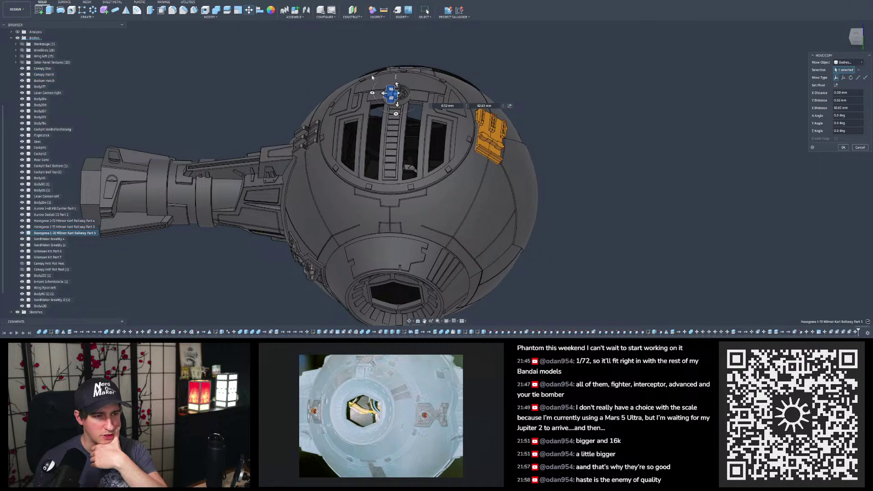
pyautogui.scroll(4, 373, 78)
pyautogui.keyDown('shift'); pyautogui.moveTo(377, 80); pyautogui.dragTo(587, 99, button='middle'); pyautogui.keyUp('shift')
pyautogui.scroll(-2, 355, 87)
pyautogui.scroll(-3, 355, 88)
pyautogui.scroll(-2, 586, 99)
pyautogui.scroll(2, 444, 261)
pyautogui.moveTo(444, 261)
pyautogui.mouseDown(button='middle')
pyautogui.moveTo(478, 232)
pyautogui.moveTo(439, 193)
pyautogui.moveTo(420, 141)
pyautogui.moveTo(409, 134)
pyautogui.moveTo(420, 182)
pyautogui.moveTo(468, 205)
pyautogui.moveTo(596, 225)
pyautogui.moveTo(528, 216)
pyautogui.mouseUp(button='middle')
pyautogui.scroll(2, 477, 232)
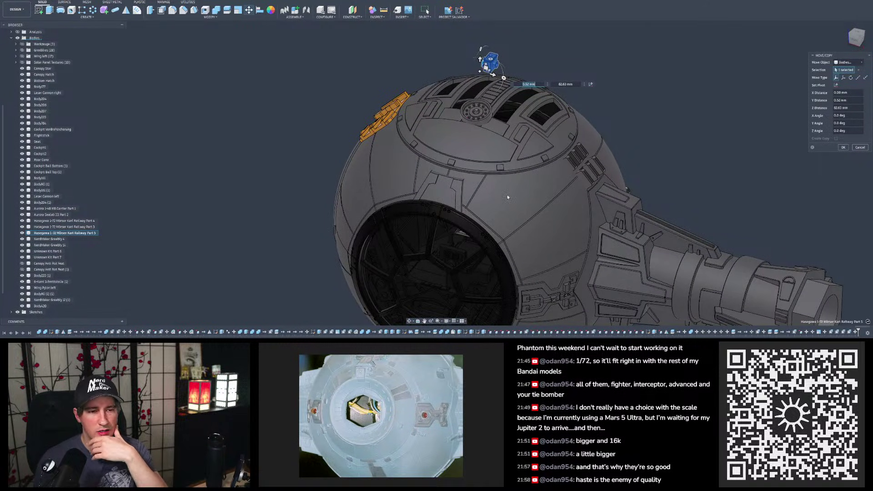
pyautogui.moveTo(507, 197); pyautogui.dragTo(505, 244, button='middle')
pyautogui.scroll(5, 525, 103)
pyautogui.scroll(-2, 359, 124)
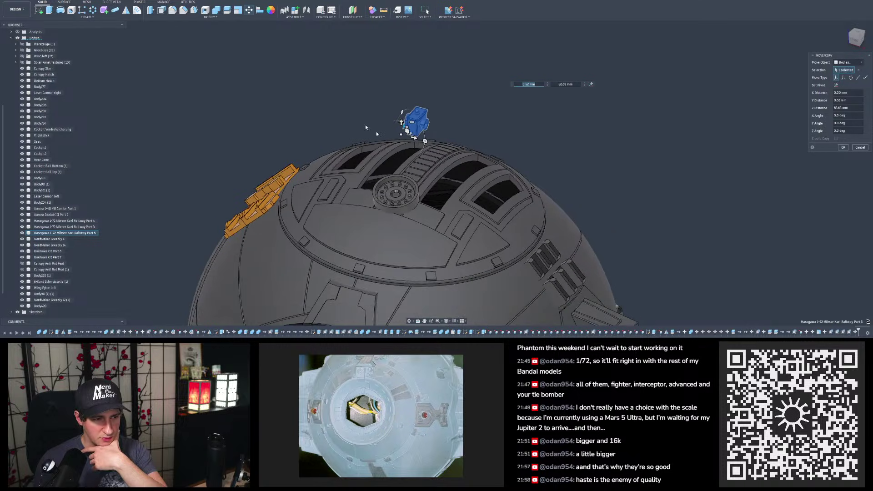
pyautogui.scroll(3, 442, 158)
pyautogui.moveTo(443, 159)
pyautogui.keyDown('shift'); pyautogui.mouseDown(button='middle')
pyautogui.moveTo(433, 193)
pyautogui.moveTo(435, 165)
pyautogui.moveTo(415, 163)
pyautogui.moveTo(491, 182)
pyautogui.mouseUp(button='middle'); pyautogui.keyUp('shift')
pyautogui.moveTo(514, 318)
pyautogui.keyDown('shift'); pyautogui.mouseDown(button='middle')
pyautogui.moveTo(531, 305)
pyautogui.moveTo(541, 277)
pyautogui.mouseUp(button='middle'); pyautogui.keyUp('shift')
pyautogui.moveTo(548, 128)
pyautogui.keyDown('shift'); pyautogui.mouseDown(button='middle')
pyautogui.moveTo(572, 99)
pyautogui.moveTo(245, 80)
pyautogui.mouseUp(button='middle'); pyautogui.keyUp('shift')
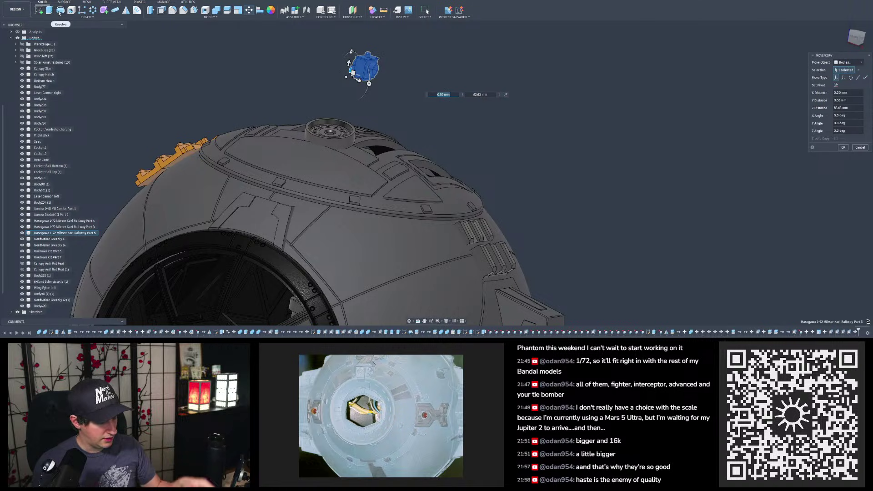
pyautogui.press('Escape')
# Step: Start a uniform scale of the round Aurora carrier greeblie on the canopy hatch with the origin as its base point
pyautogui.scroll(5, 360, 126)
pyautogui.moveTo(327, 134)
pyautogui.keyDown('shift'); pyautogui.mouseDown(button='middle')
pyautogui.moveTo(263, 116)
pyautogui.moveTo(309, 132)
pyautogui.mouseUp(button='middle'); pyautogui.keyUp('shift')
pyautogui.scroll(4, 310, 132)
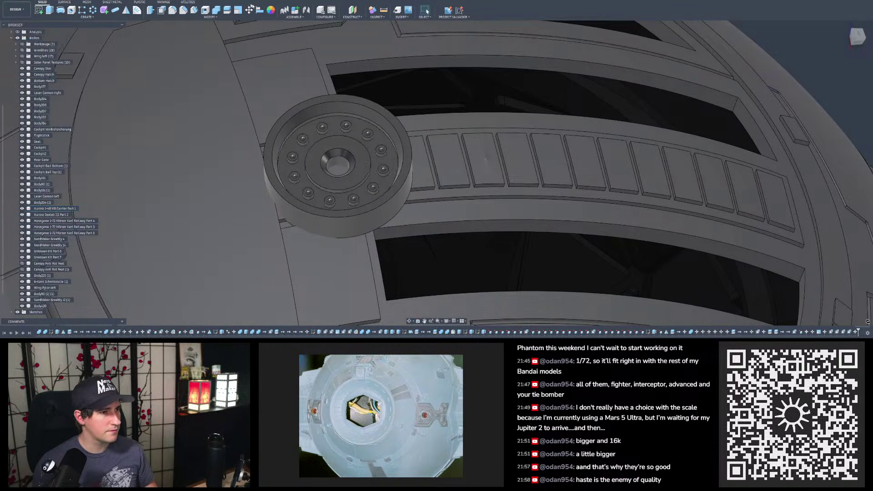
pyautogui.click(241, 9)
pyautogui.keyDown('shift'); pyautogui.moveTo(315, 165); pyautogui.dragTo(317, 175, button='middle'); pyautogui.keyUp('shift')
pyautogui.click(318, 173)
pyautogui.keyDown('shift'); pyautogui.moveTo(407, 146); pyautogui.dragTo(436, 154, button='middle'); pyautogui.keyUp('shift')
pyautogui.scroll(-2, 491, 150)
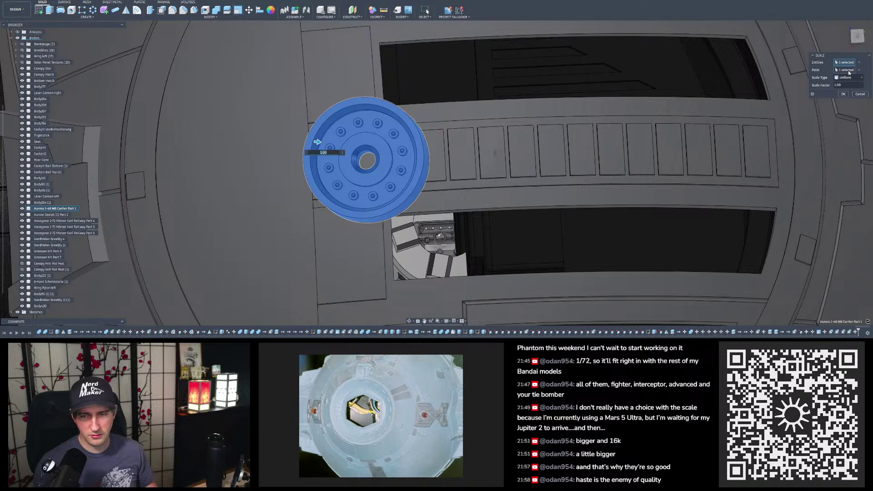
pyautogui.click(849, 71)
pyautogui.scroll(4, 282, 141)
pyautogui.moveTo(290, 138)
pyautogui.keyDown('shift'); pyautogui.mouseDown(button='middle')
pyautogui.moveTo(300, 109)
pyautogui.moveTo(291, 152)
pyautogui.moveTo(314, 96)
pyautogui.moveTo(255, 154)
pyautogui.mouseUp(button='middle'); pyautogui.keyUp('shift')
pyautogui.scroll(2, 35, 71)
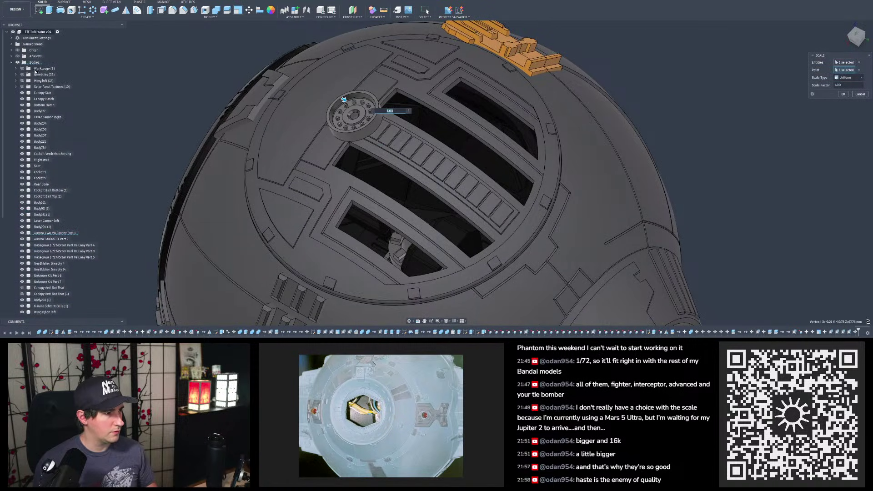
pyautogui.keyDown('shift'); pyautogui.moveTo(346, 141); pyautogui.dragTo(434, 293, button='middle'); pyautogui.keyUp('shift')
pyautogui.scroll(6, 435, 290)
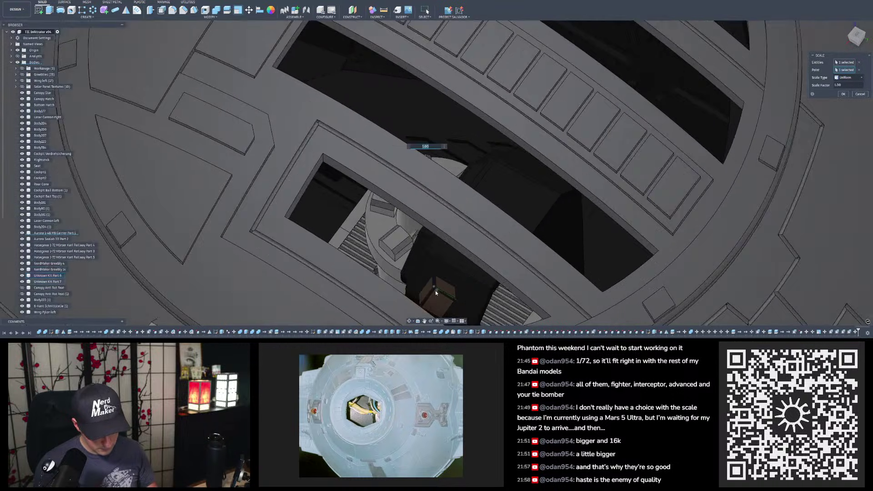
pyautogui.scroll(-4, 433, 287)
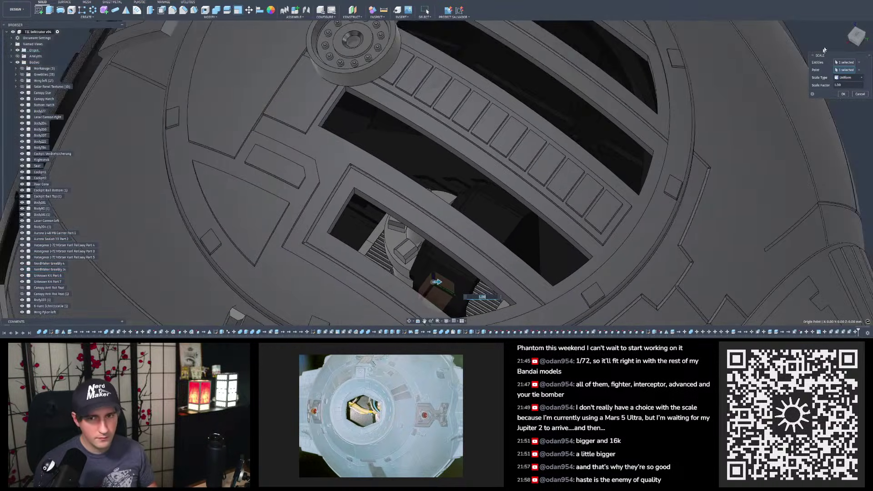
# Step: Set the round greeblie's uniform scale factor to 0.6
pyautogui.click(855, 36)
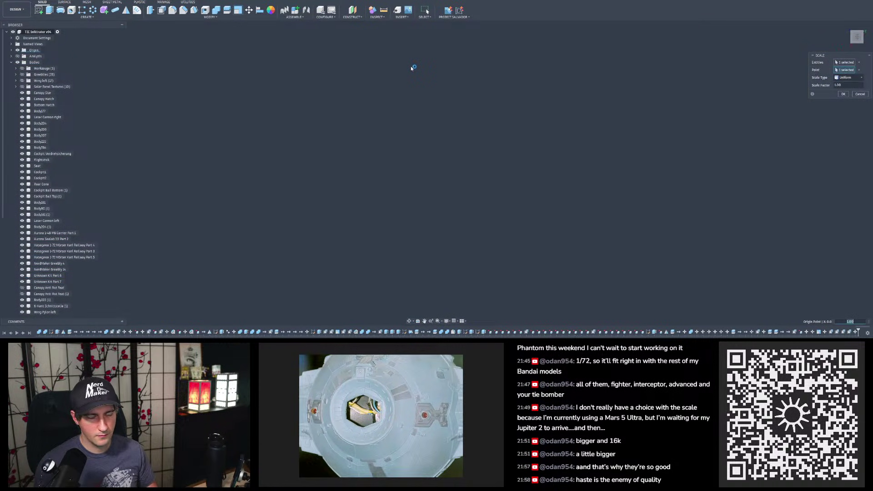
pyautogui.scroll(8, 490, 138)
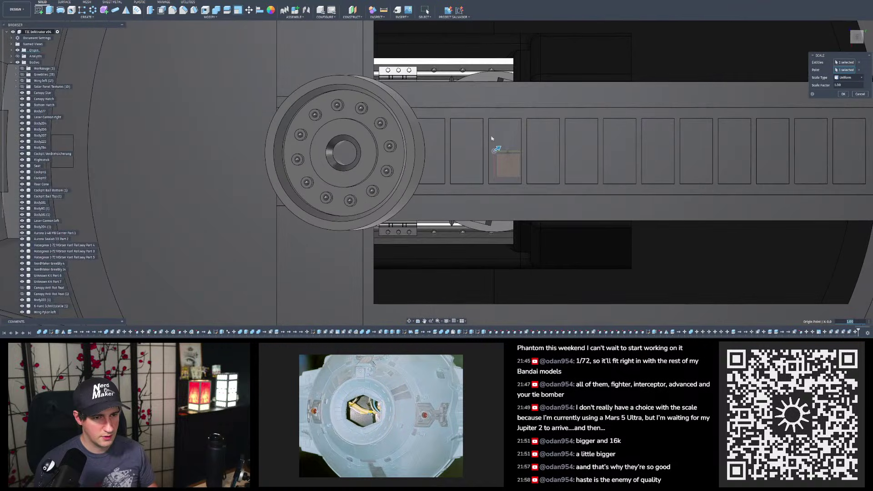
pyautogui.moveTo(497, 150); pyautogui.dragTo(494, 152)
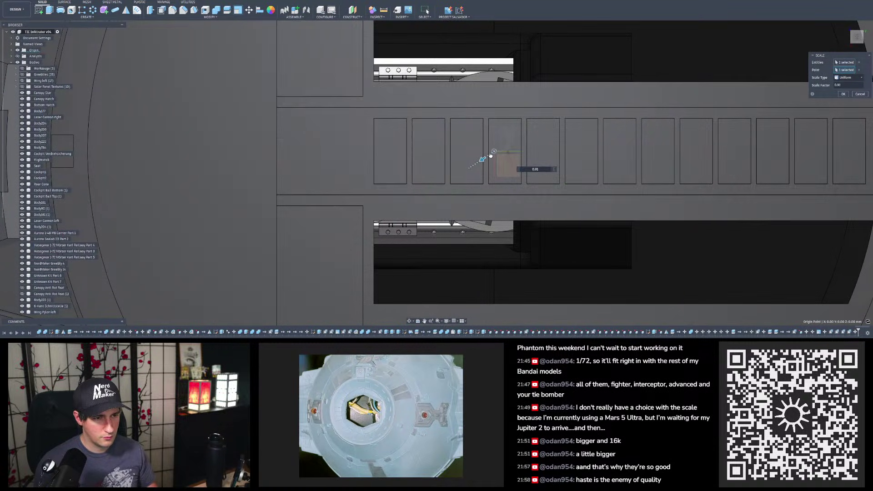
pyautogui.moveTo(455, 144)
pyautogui.keyDown('shift'); pyautogui.mouseDown(button='middle')
pyautogui.moveTo(371, 89)
pyautogui.moveTo(425, 140)
pyautogui.moveTo(352, 148)
pyautogui.moveTo(291, 171)
pyautogui.mouseUp(button='middle'); pyautogui.keyUp('shift')
pyautogui.scroll(-3, 426, 140)
pyautogui.keyDown('shift'); pyautogui.moveTo(309, 79); pyautogui.dragTo(357, 88, button='middle'); pyautogui.keyUp('shift')
pyautogui.keyDown('shift'); pyautogui.moveTo(315, 42); pyautogui.dragTo(409, 191, button='middle'); pyautogui.keyUp('shift')
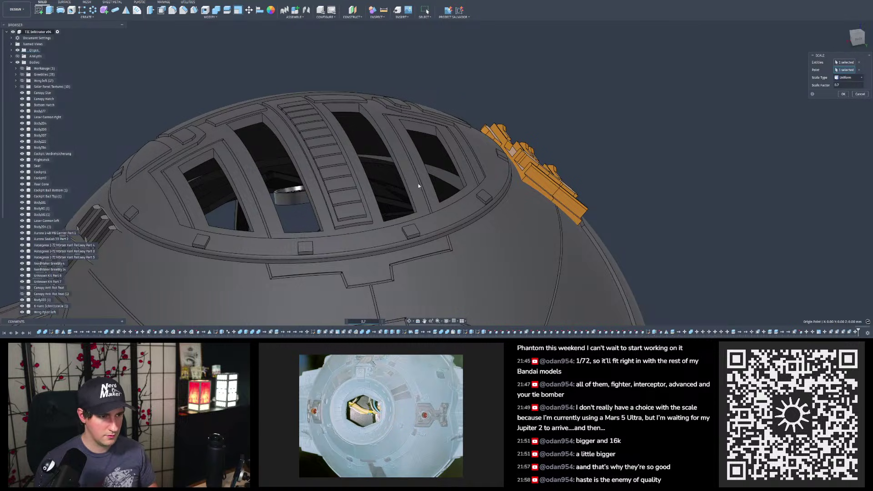
pyautogui.moveTo(383, 174)
pyautogui.keyDown('shift'); pyautogui.mouseDown(button='middle')
pyautogui.moveTo(371, 176)
pyautogui.moveTo(389, 176)
pyautogui.mouseUp(button='middle'); pyautogui.keyUp('shift')
pyautogui.write('.6')
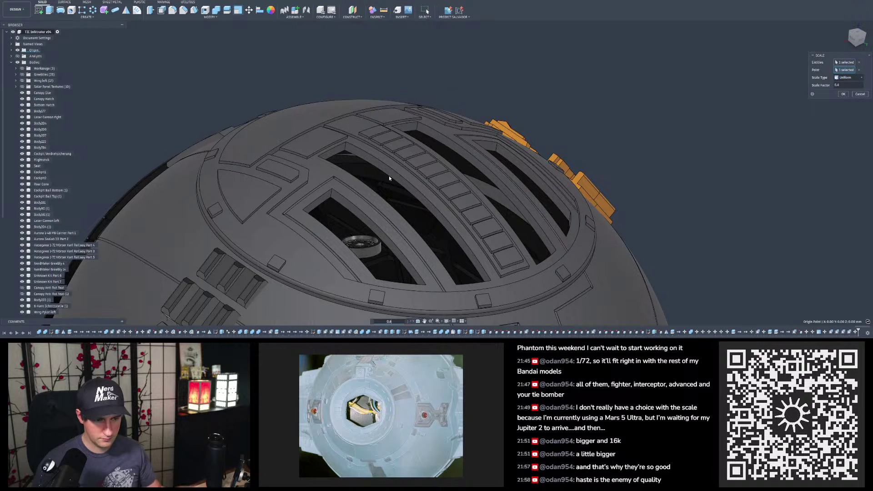
pyautogui.click(249, 10)
pyautogui.scroll(2, 359, 245)
pyautogui.click(360, 247)
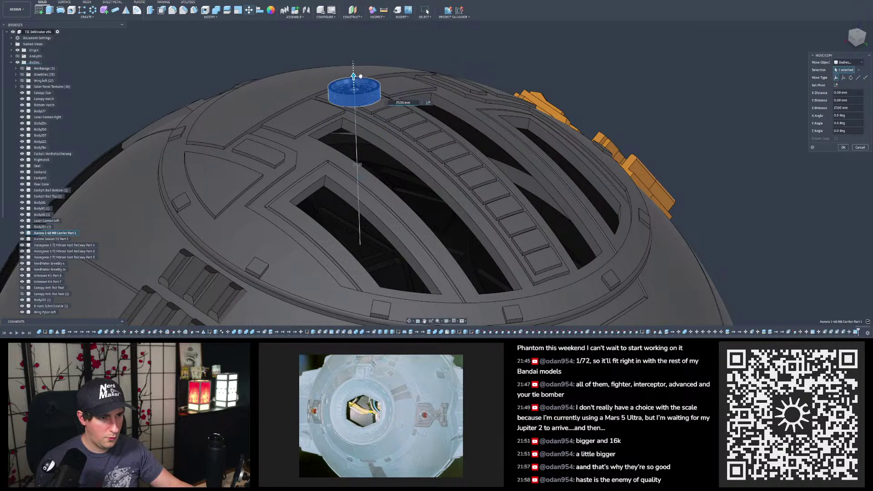
pyautogui.moveTo(359, 72); pyautogui.dragTo(359, 78)
pyautogui.scroll(4, 356, 76)
pyautogui.moveTo(333, 132)
pyautogui.keyDown('shift'); pyautogui.mouseDown(button='middle')
pyautogui.moveTo(312, 131)
pyautogui.moveTo(314, 161)
pyautogui.moveTo(325, 116)
pyautogui.mouseUp(button='middle'); pyautogui.keyUp('shift')
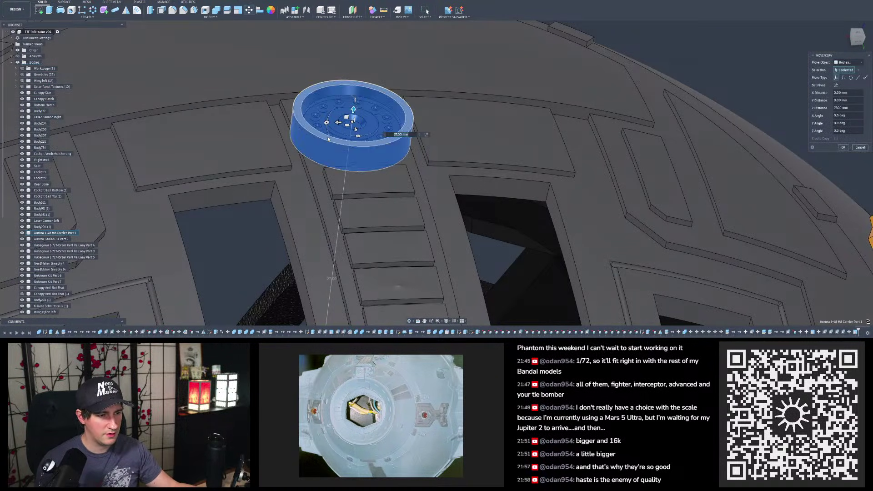
pyautogui.press('Escape')
# Step: Edit the round greeblie's scale to shrink it further, and raise it about 33 mm onto the canopy hatch surface
pyautogui.doubleClick(855, 332)
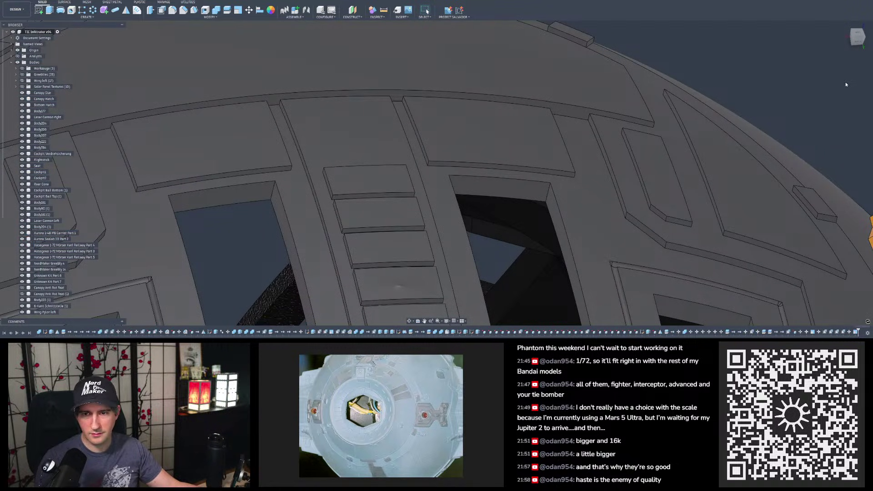
pyautogui.click(248, 10)
pyautogui.scroll(-5, 310, 36)
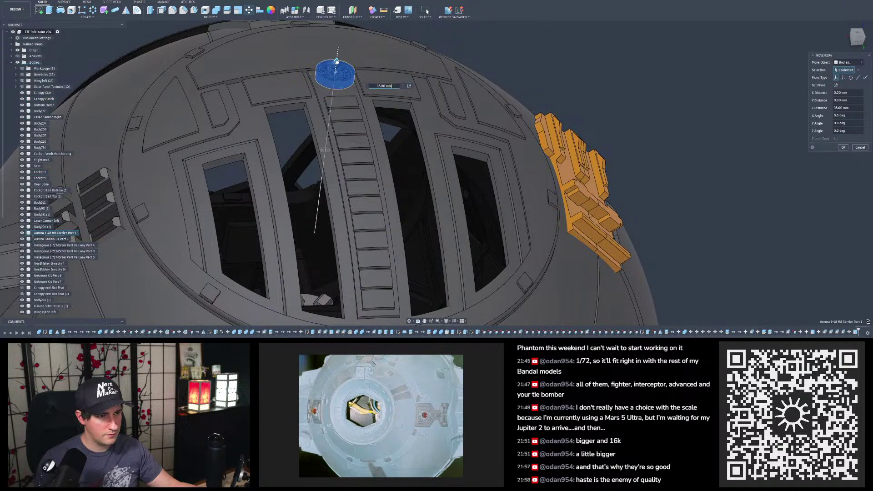
pyautogui.scroll(10, 335, 70)
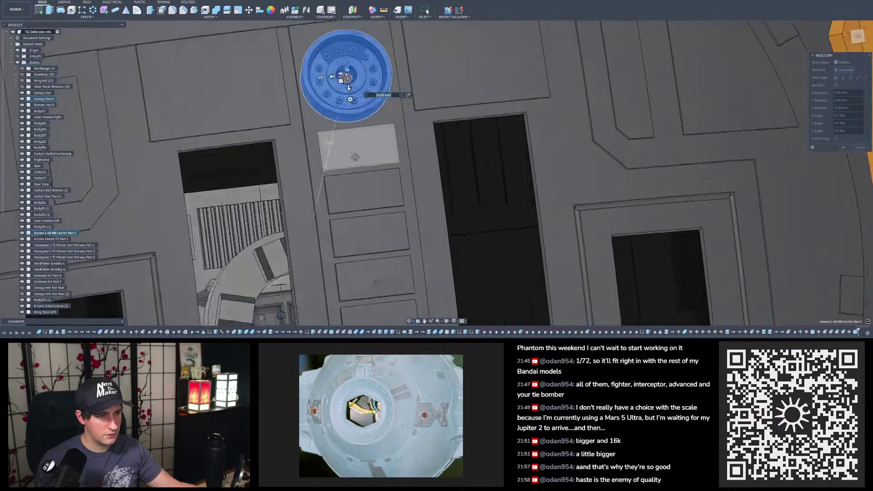
pyautogui.keyDown('shift'); pyautogui.moveTo(355, 157); pyautogui.dragTo(394, 158, button='middle'); pyautogui.keyUp('shift')
pyautogui.scroll(5, 286, 146)
pyautogui.keyDown('shift'); pyautogui.moveTo(254, 156); pyautogui.dragTo(263, 133, button='middle'); pyautogui.keyUp('shift')
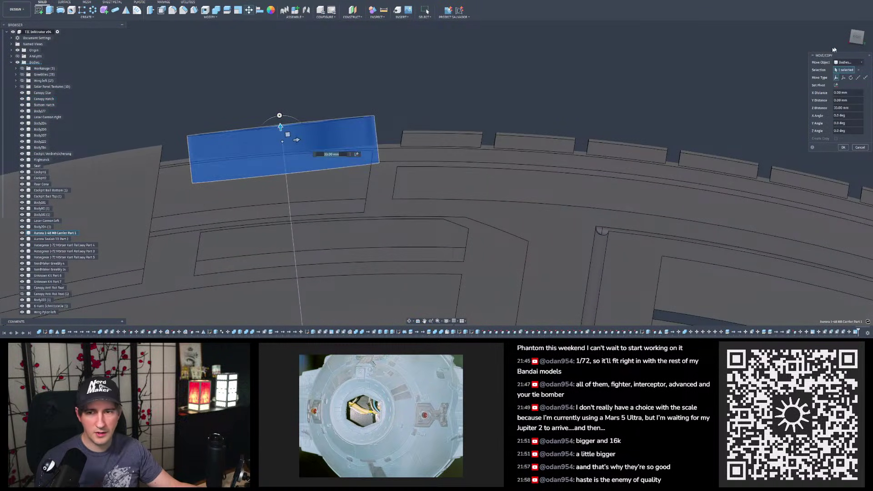
# Step: Tilt the round greeblie -3° about the X axis to follow the hatch's curvature
pyautogui.click(858, 39)
pyautogui.scroll(-2, 579, 101)
pyautogui.scroll(5, 205, 144)
pyautogui.scroll(1, 320, 114)
pyautogui.moveTo(345, 129); pyautogui.dragTo(341, 129)
pyautogui.write('-2')
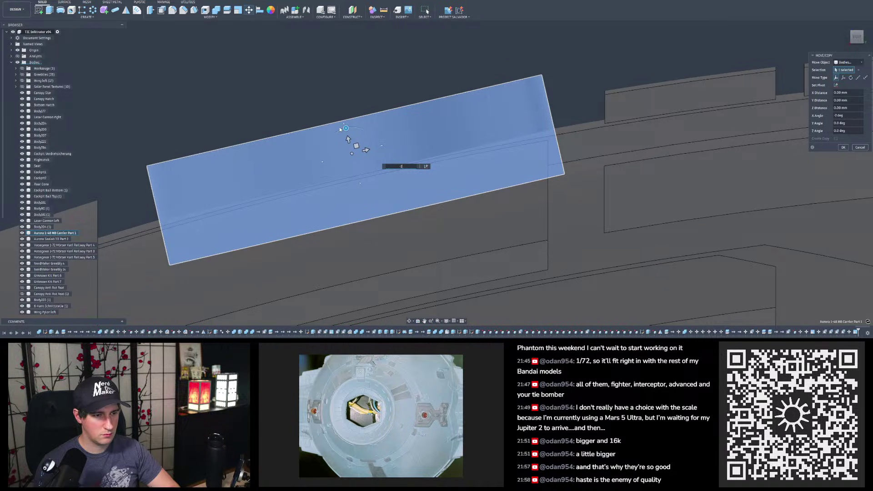
# Step: Lift the tilted round greeblie 0.70 mm out of the hatch surface and finish the move
pyautogui.moveTo(348, 139); pyautogui.dragTo(340, 99)
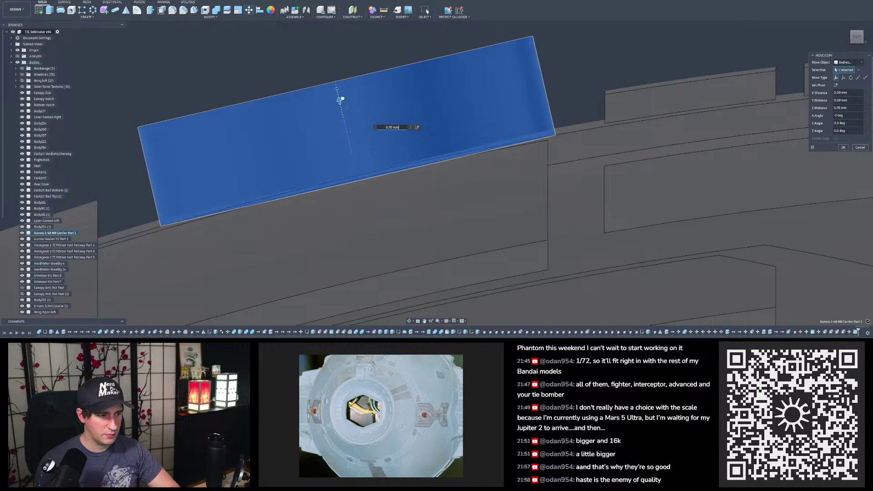
pyautogui.keyDown('shift'); pyautogui.moveTo(339, 99); pyautogui.dragTo(332, 158, button='middle'); pyautogui.keyUp('shift')
pyautogui.scroll(-3, 390, 213)
pyautogui.keyDown('shift'); pyautogui.moveTo(391, 212); pyautogui.dragTo(341, 114, button='middle'); pyautogui.keyUp('shift')
pyautogui.press('Return')
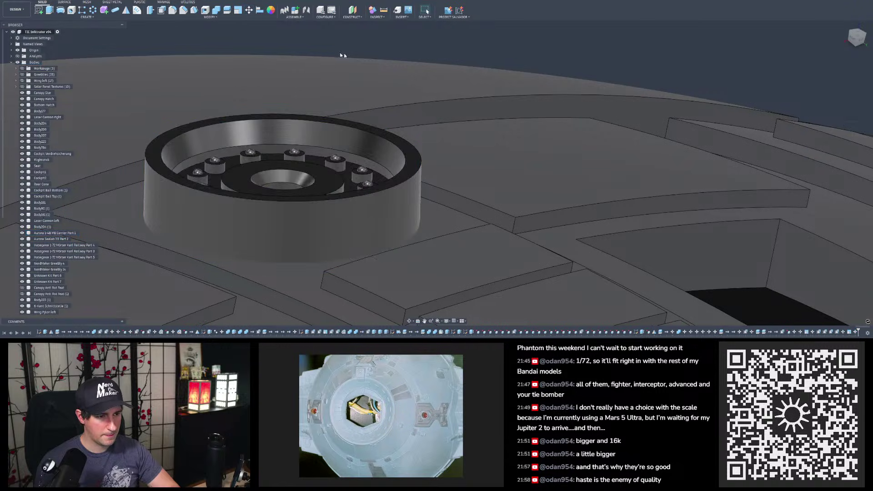
# Step: Bring the studio model reference photo beside the 3D view and enlarge its canopy hatch area
pyautogui.scroll(-4, 367, 67)
pyautogui.keyDown('shift'); pyautogui.moveTo(367, 66); pyautogui.dragTo(295, 116, button='middle'); pyautogui.keyUp('shift')
pyautogui.scroll(5, 313, 112)
pyautogui.scroll(-8, 296, 116)
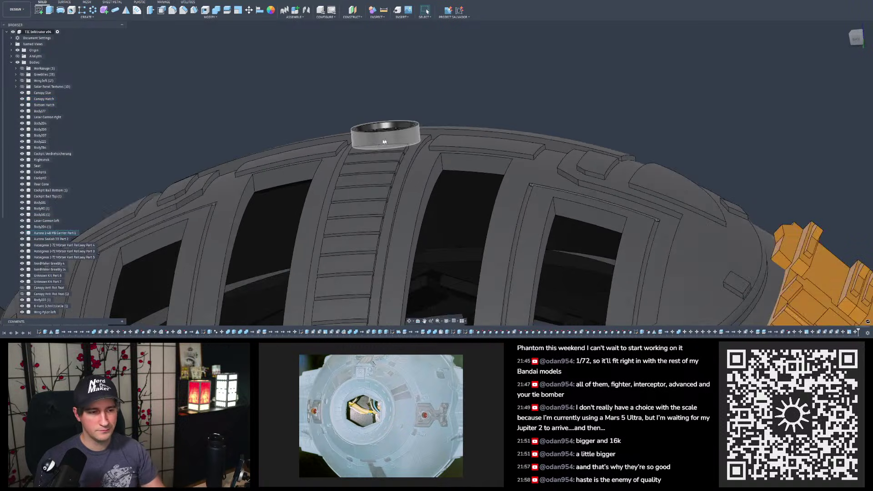
pyautogui.moveTo(475, 103)
pyautogui.keyDown('shift'); pyautogui.mouseDown(button='middle')
pyautogui.moveTo(461, 159)
pyautogui.moveTo(437, 100)
pyautogui.moveTo(404, 159)
pyautogui.moveTo(407, 109)
pyautogui.moveTo(395, 107)
pyautogui.moveTo(463, 112)
pyautogui.moveTo(481, 141)
pyautogui.mouseUp(button='middle'); pyautogui.keyUp('shift')
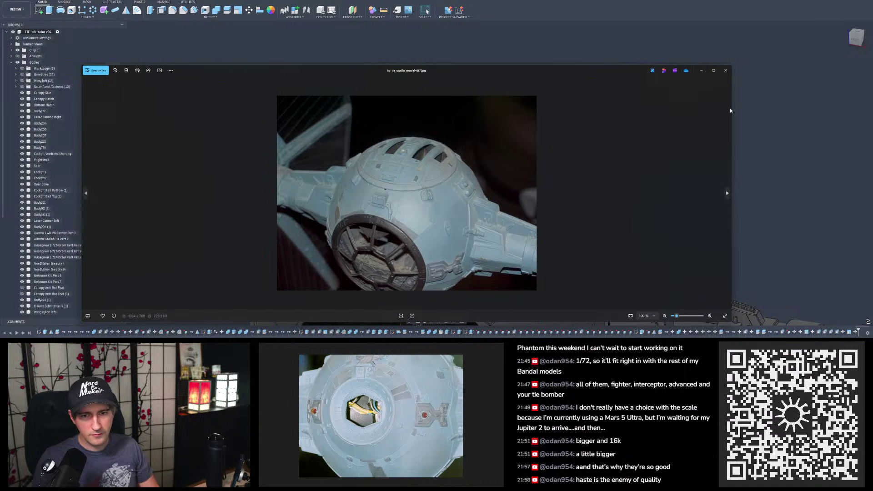
pyautogui.moveTo(730, 110); pyautogui.dragTo(357, 126)
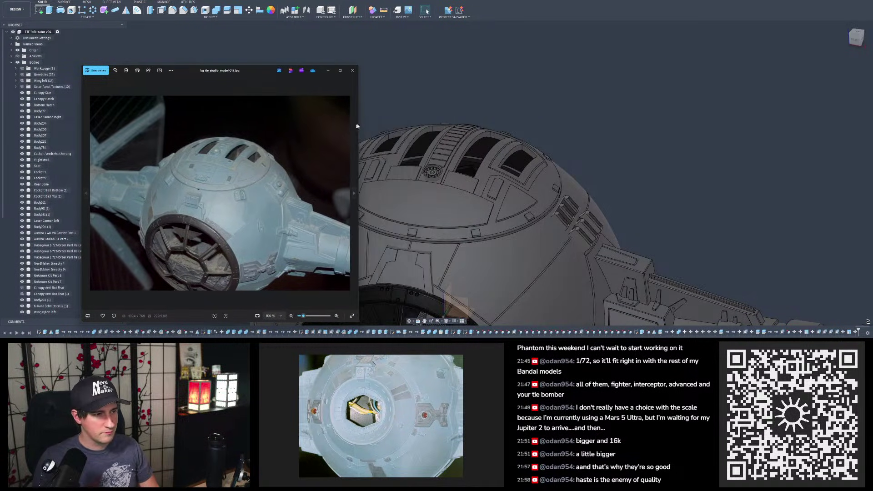
pyautogui.scroll(5, 192, 160)
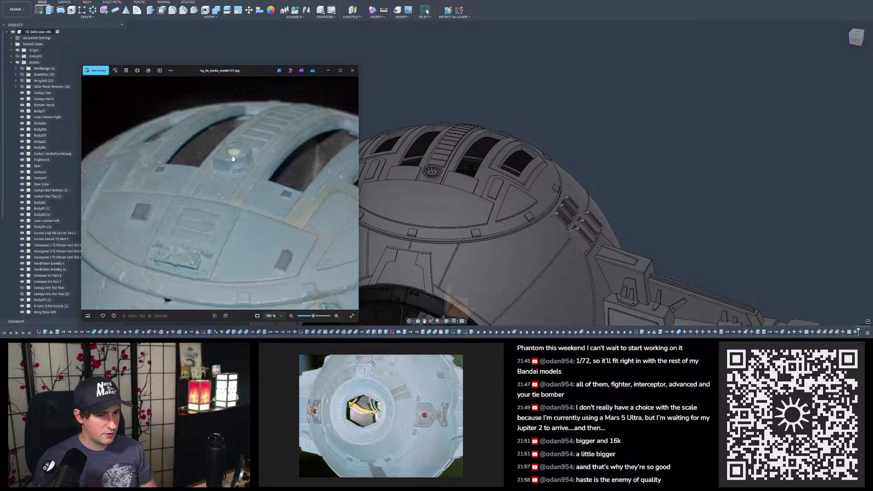
# Step: Compare the round greeblie's size and position on the hatch with the studio photo, and put the photo away
pyautogui.click(488, 158)
pyautogui.keyDown('shift'); pyautogui.moveTo(489, 157); pyautogui.dragTo(479, 182, button='middle'); pyautogui.keyUp('shift')
pyautogui.scroll(2, 473, 150)
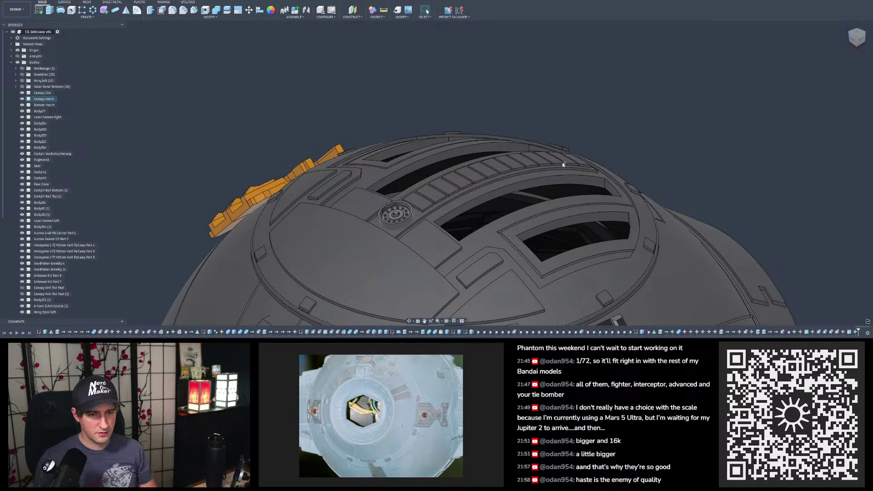
pyautogui.moveTo(461, 175)
pyautogui.keyDown('shift'); pyautogui.mouseDown(button='middle')
pyautogui.moveTo(471, 138)
pyautogui.moveTo(463, 158)
pyautogui.mouseUp(button='middle'); pyautogui.keyUp('shift')
pyautogui.hotkey('alt', 'Tab')
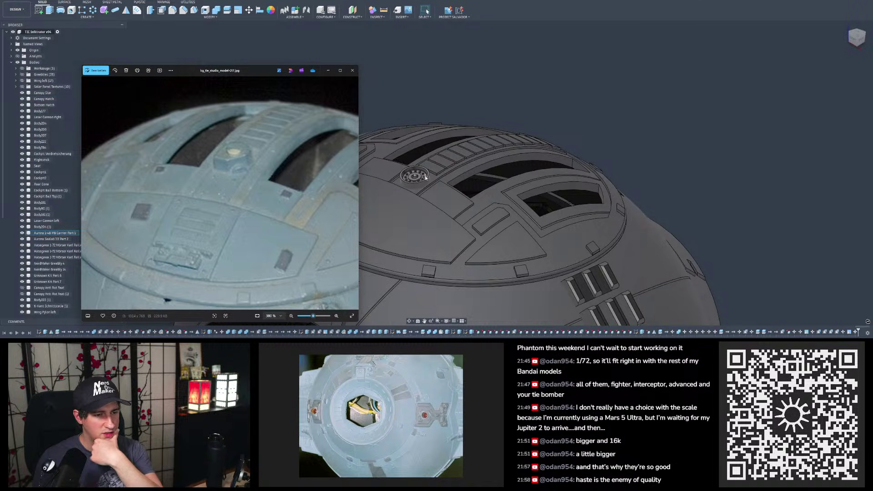
pyautogui.scroll(2, 417, 176)
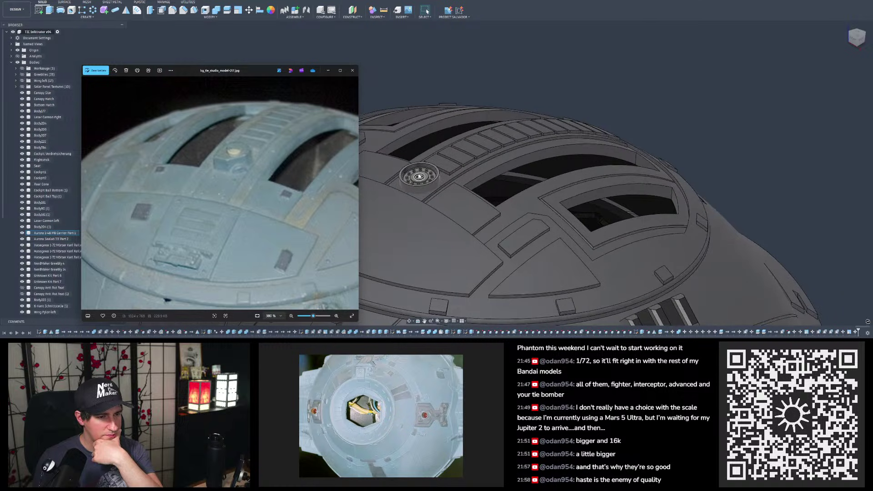
pyautogui.click(329, 71)
# Step: Measure the distance between the hatch's centre strip face and the round greeblie's upper rim
pyautogui.scroll(6, 404, 170)
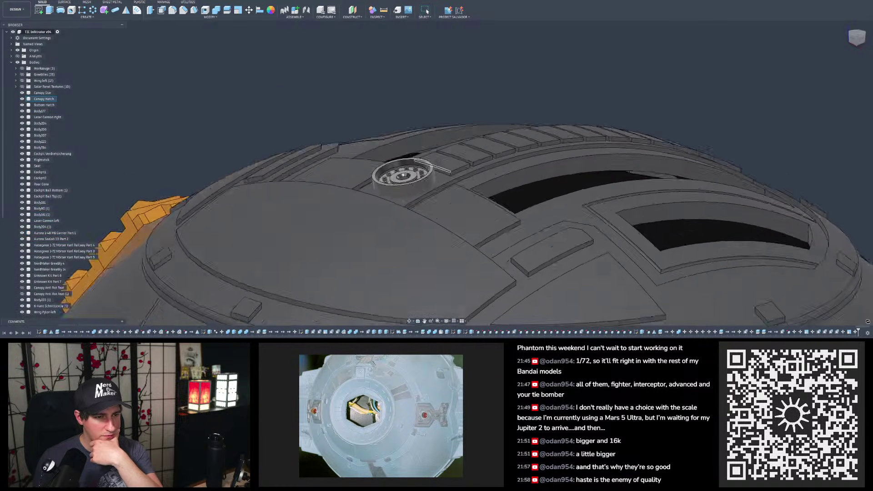
pyautogui.keyDown('shift'); pyautogui.moveTo(404, 170); pyautogui.dragTo(383, 45, button='middle'); pyautogui.keyUp('shift')
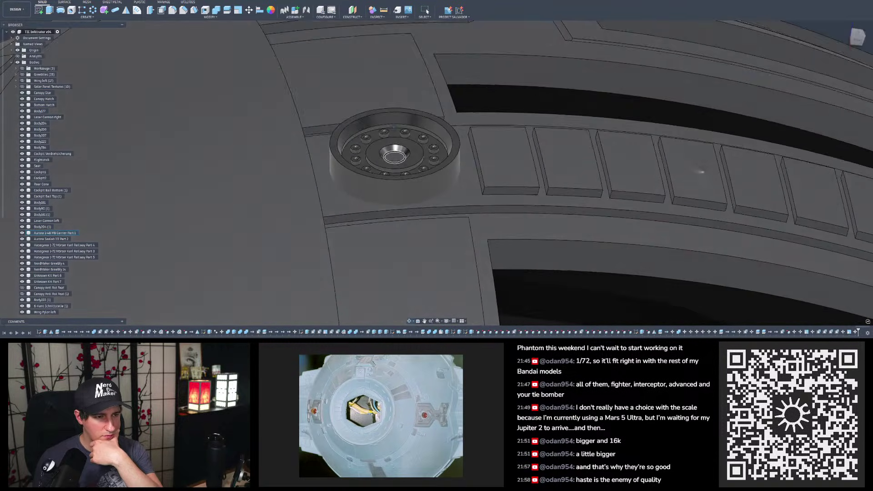
pyautogui.click(384, 10)
pyautogui.click(323, 186)
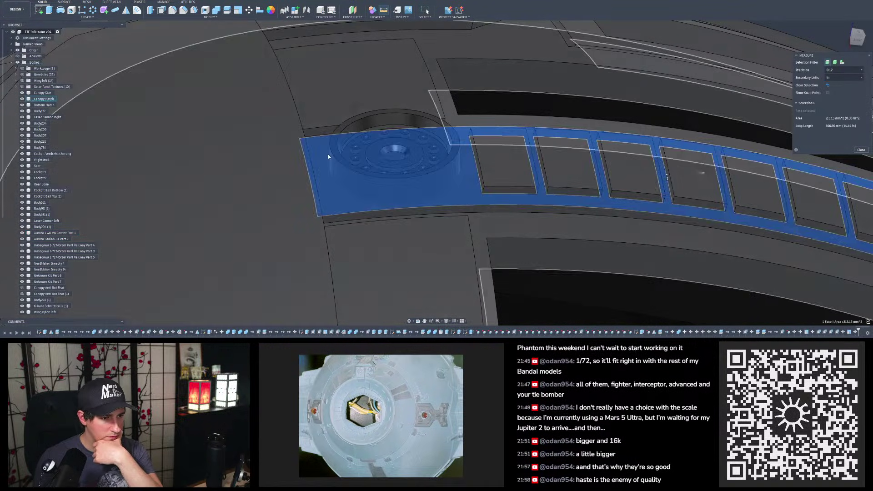
pyautogui.click(380, 171)
pyautogui.keyDown('shift'); pyautogui.moveTo(378, 171); pyautogui.dragTo(311, 181, button='middle'); pyautogui.keyUp('shift')
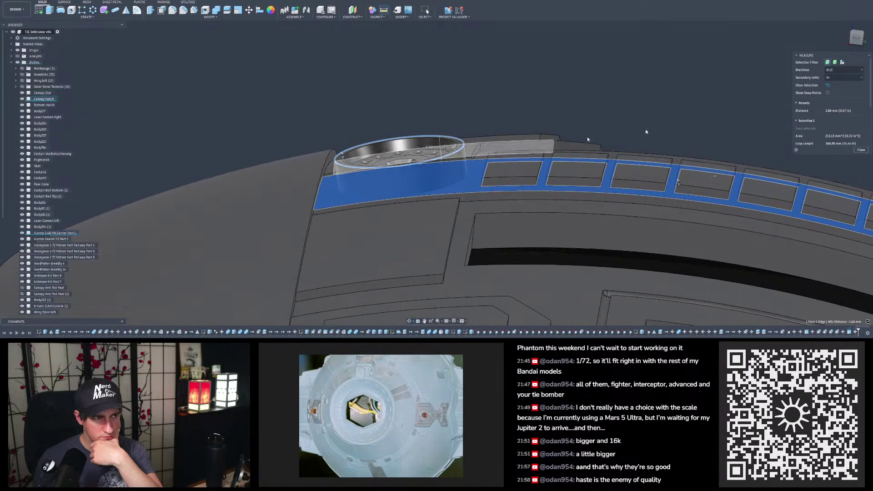
# Step: Finish the measurement and save the design as a new version with the description User Saved
pyautogui.click(860, 150)
pyautogui.scroll(-5, 454, 137)
pyautogui.keyDown('shift'); pyautogui.moveTo(454, 137); pyautogui.dragTo(464, 121, button='middle'); pyautogui.keyUp('shift')
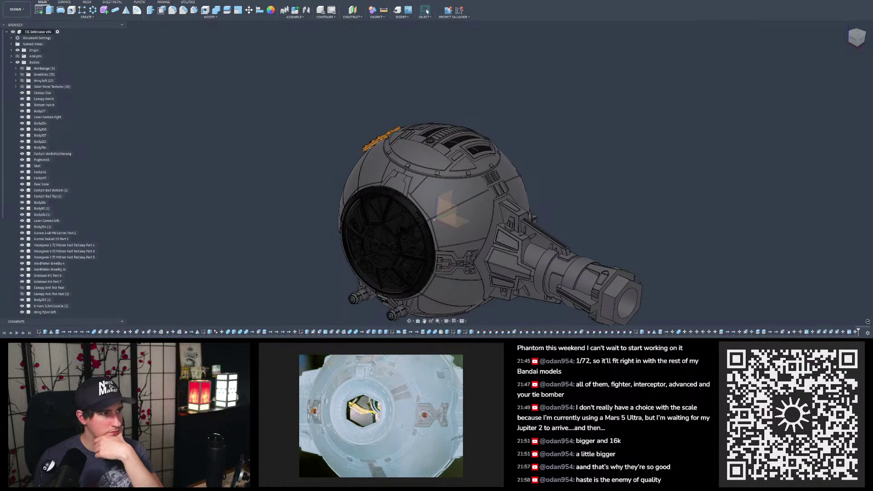
pyautogui.hotkey('ctrl', 's')
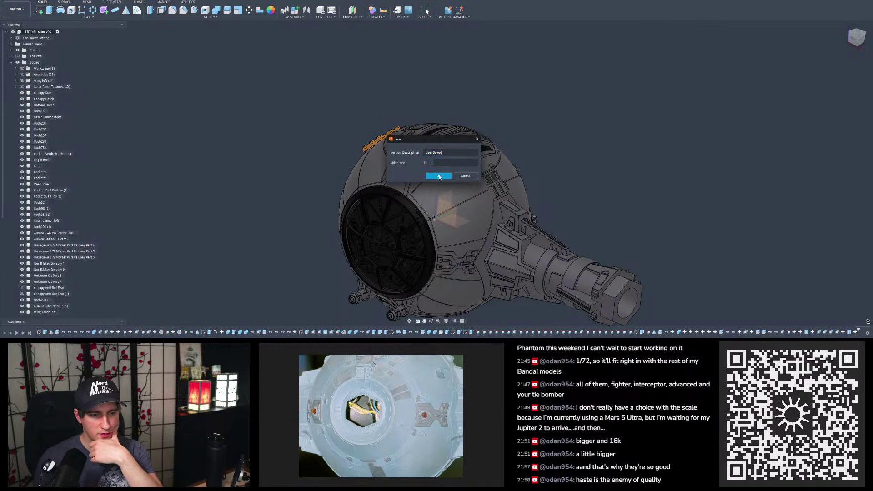
pyautogui.click(439, 176)
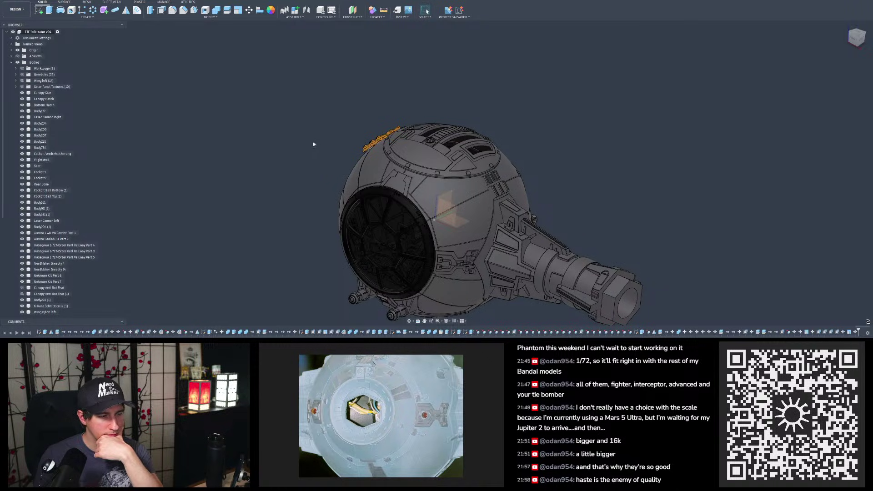
# Step: Check the loose greeblie bodies in the cockpit one by one and select the box-shaped Unknown Kit Part 6
pyautogui.scroll(5, 425, 185)
pyautogui.moveTo(425, 185)
pyautogui.keyDown('shift'); pyautogui.mouseDown(button='middle')
pyautogui.moveTo(437, 185)
pyautogui.moveTo(433, 198)
pyautogui.moveTo(436, 190)
pyautogui.mouseUp(button='middle'); pyautogui.keyUp('shift')
pyautogui.scroll(4, 433, 198)
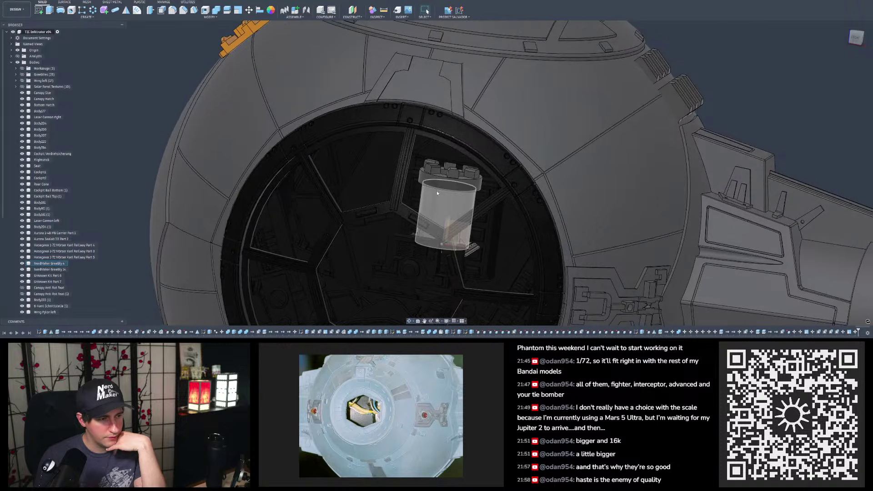
pyautogui.click(51, 263)
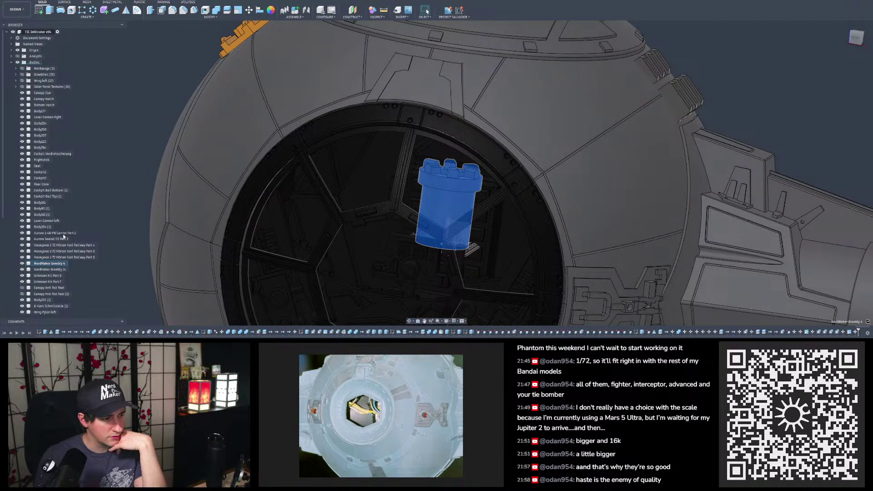
pyautogui.click(64, 245)
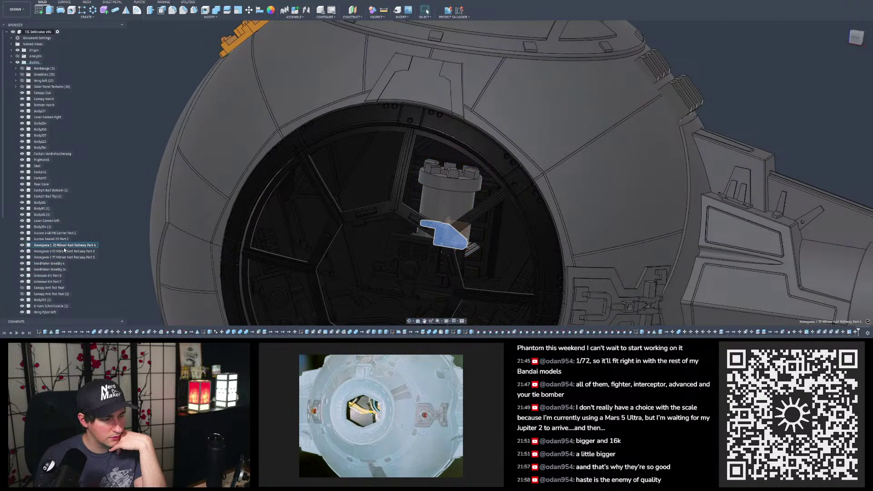
pyautogui.click(65, 258)
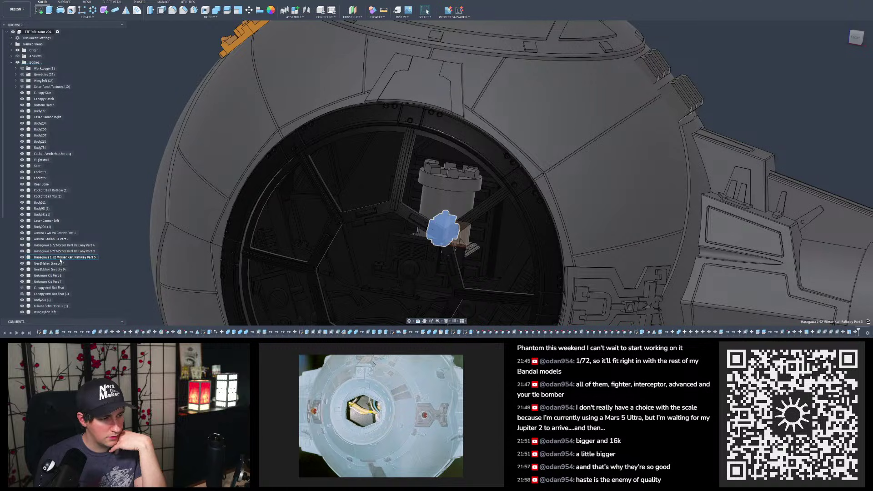
pyautogui.click(61, 264)
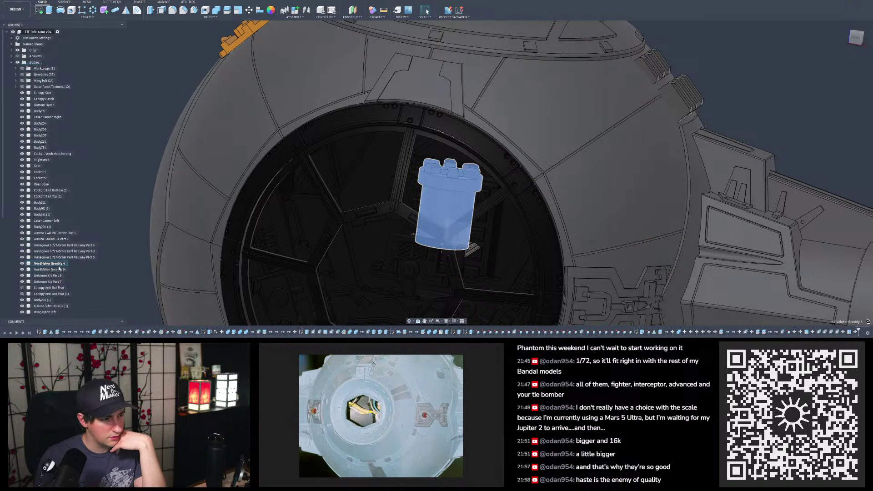
pyautogui.click(57, 270)
pyautogui.click(55, 275)
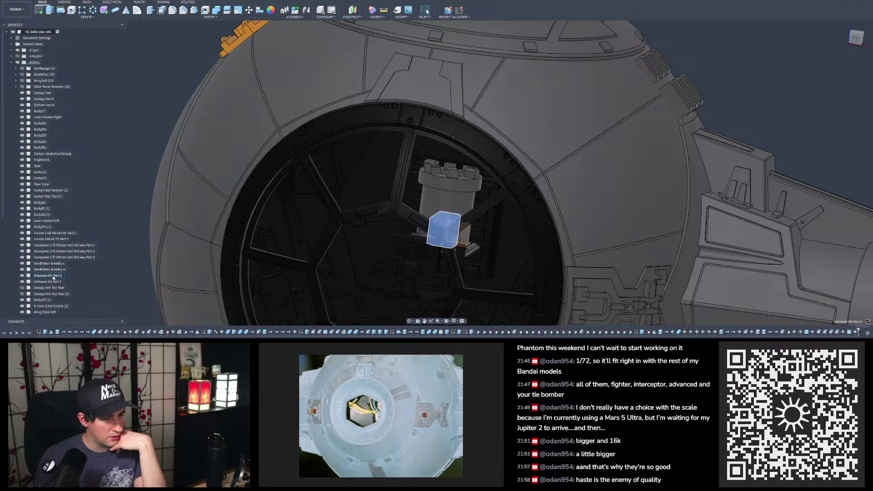
pyautogui.click(53, 282)
pyautogui.click(53, 276)
# Step: Raise the box greeblie 74 mm along Z so that it clears the cockpit ball
pyautogui.scroll(-5, 302, 92)
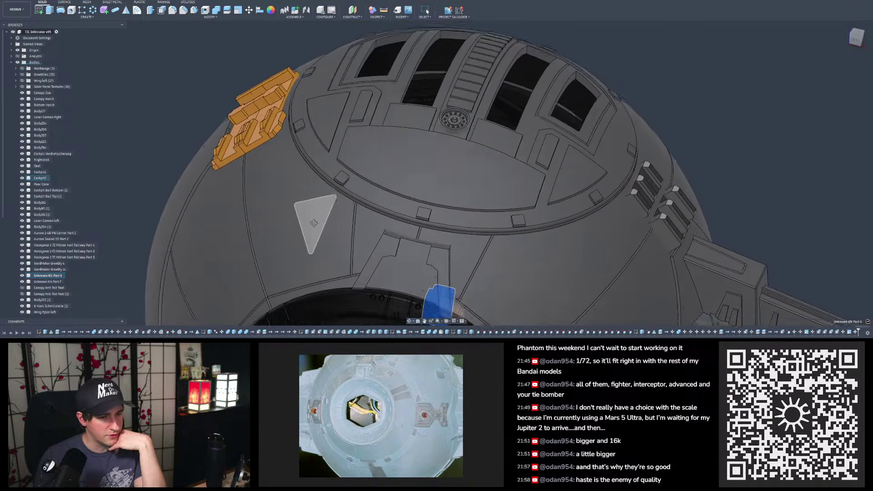
pyautogui.press('m')
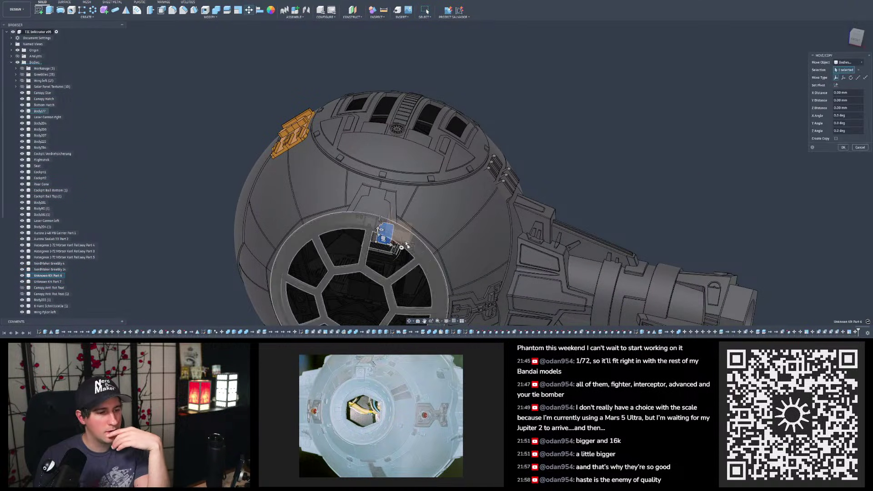
pyautogui.moveTo(377, 228); pyautogui.dragTo(385, 86)
pyautogui.keyDown('shift'); pyautogui.moveTo(394, 146); pyautogui.dragTo(365, 130, button='middle'); pyautogui.keyUp('shift')
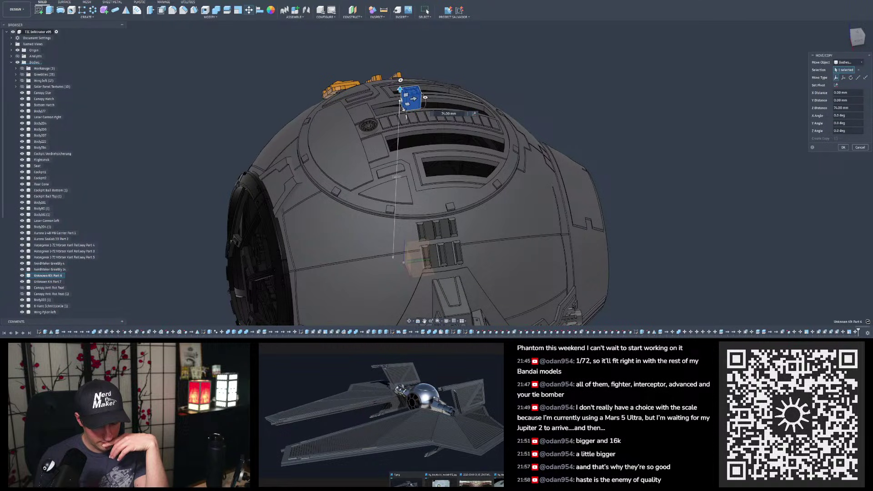
# Step: Bring up the studio model reference photo and frame the hull area around the canopy hatch and front window
pyautogui.click(499, 482)
pyautogui.moveTo(248, 71); pyautogui.dragTo(412, 354)
pyautogui.doubleClick(412, 355)
pyautogui.scroll(-3, 421, 424)
pyautogui.moveTo(421, 424); pyautogui.dragTo(369, 386)
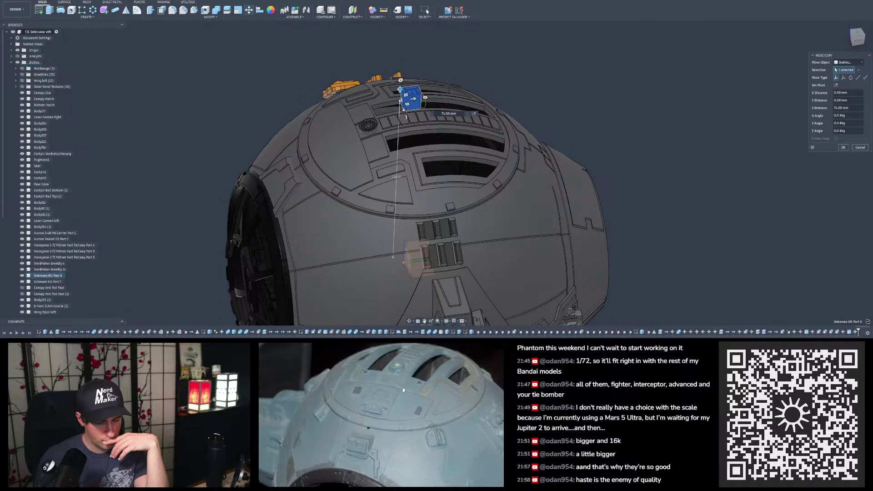
pyautogui.scroll(-4, 370, 385)
pyautogui.scroll(2, 370, 385)
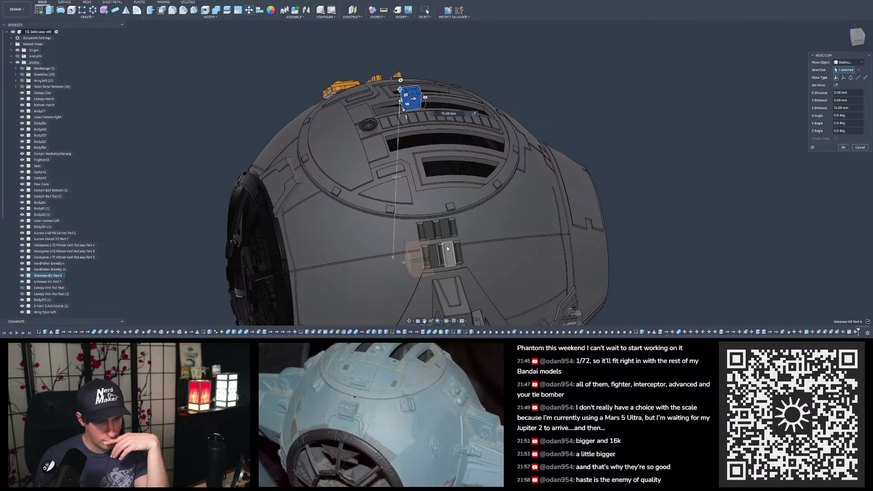
# Step: Tilt the box greeblie 50 degrees about X, seat it in the sloped hull above the front window, and finish the move
pyautogui.moveTo(419, 109)
pyautogui.keyDown('shift'); pyautogui.mouseDown(button='middle')
pyautogui.moveTo(552, 162)
pyautogui.moveTo(437, 119)
pyautogui.moveTo(412, 71)
pyautogui.moveTo(406, 94)
pyautogui.mouseUp(button='middle'); pyautogui.keyUp('shift')
pyautogui.moveTo(396, 74); pyautogui.dragTo(375, 83)
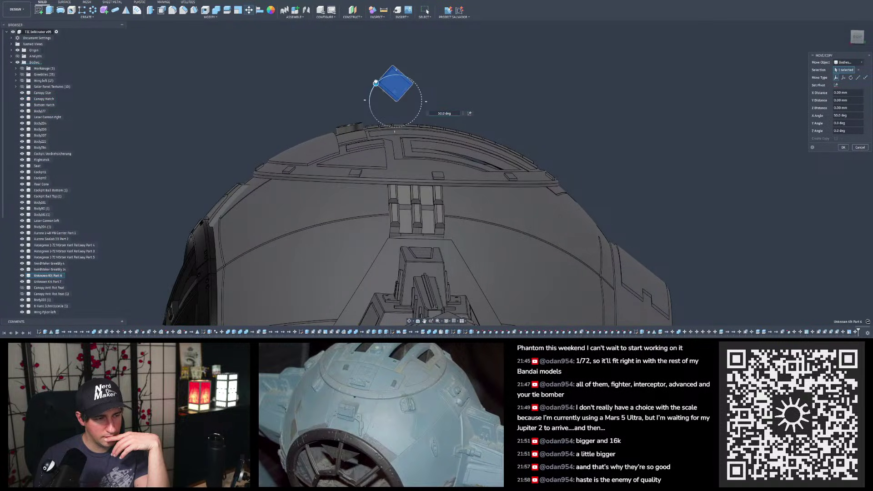
pyautogui.moveTo(387, 88); pyautogui.dragTo(520, 146, button='middle')
pyautogui.moveTo(507, 134); pyautogui.dragTo(359, 268)
pyautogui.scroll(4, 331, 266)
pyautogui.scroll(-2, 372, 163)
pyautogui.scroll(4, 352, 223)
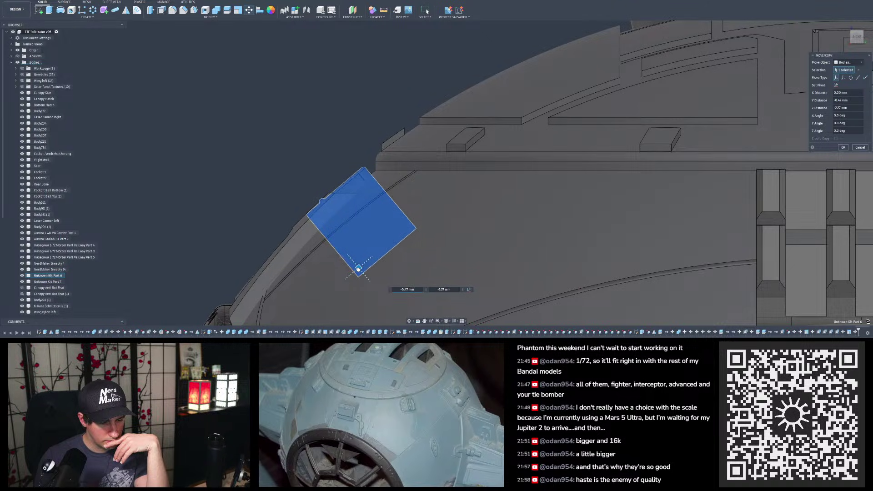
pyautogui.moveTo(358, 269); pyautogui.dragTo(358, 267)
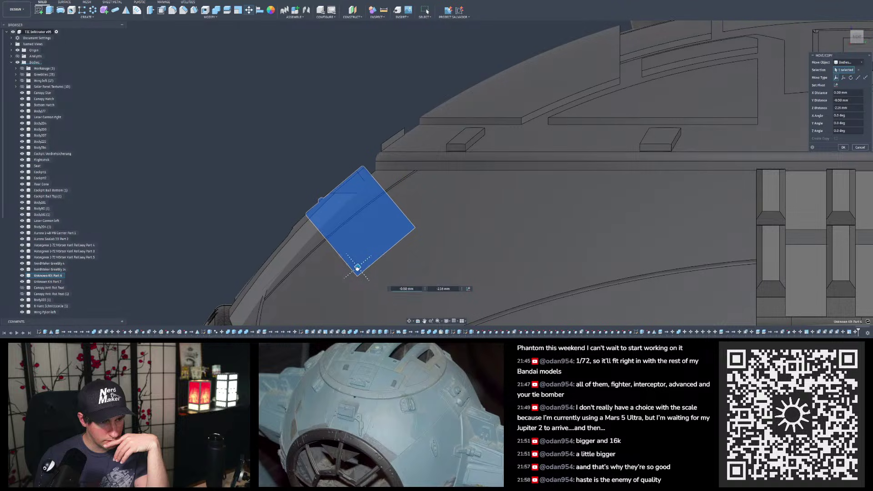
pyautogui.keyDown('shift'); pyautogui.moveTo(362, 132); pyautogui.dragTo(437, 161, button='middle'); pyautogui.keyUp('shift')
pyautogui.click(843, 148)
# Step: Isolate the box greeblie to inspect its recessed end and side faces, and bring the other bodies back
pyautogui.moveTo(382, 228); pyautogui.dragTo(380, 183, button='middle')
pyautogui.scroll(3, 427, 217)
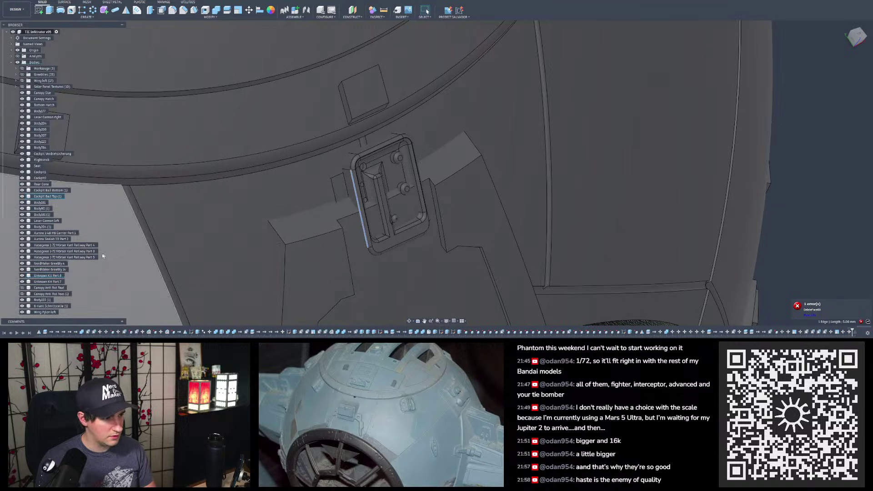
pyautogui.rightClick(59, 275)
pyautogui.click(75, 257)
pyautogui.scroll(3, 347, 208)
pyautogui.click(347, 197)
pyautogui.keyDown('shift'); pyautogui.moveTo(347, 197); pyautogui.dragTo(353, 170, button='middle'); pyautogui.keyUp('shift')
pyautogui.keyDown('shift'); pyautogui.click(336, 267); pyautogui.keyUp('shift')
pyautogui.keyDown('shift'); pyautogui.click(321, 200); pyautogui.keyUp('shift')
pyautogui.keyDown('shift'); pyautogui.moveTo(321, 195); pyautogui.dragTo(286, 179, button='middle'); pyautogui.keyUp('shift')
pyautogui.press('Escape')
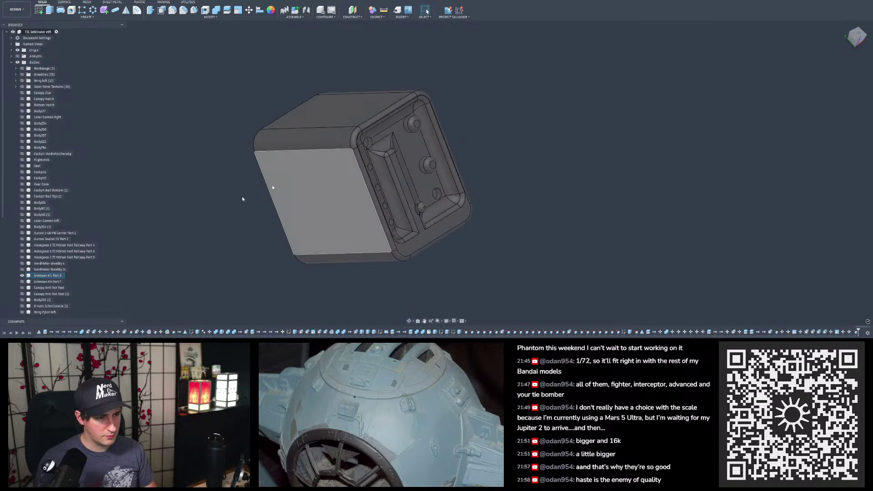
pyautogui.rightClick(50, 275)
pyautogui.click(64, 263)
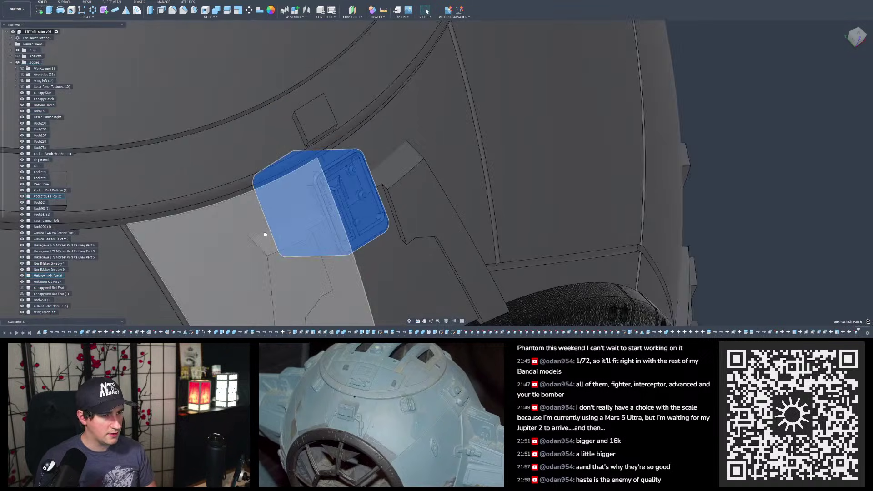
# Step: Rotate the box greeblie 45 degrees about the cockpit ball's vertical axis, around the canopy hatch rim
pyautogui.click(249, 11)
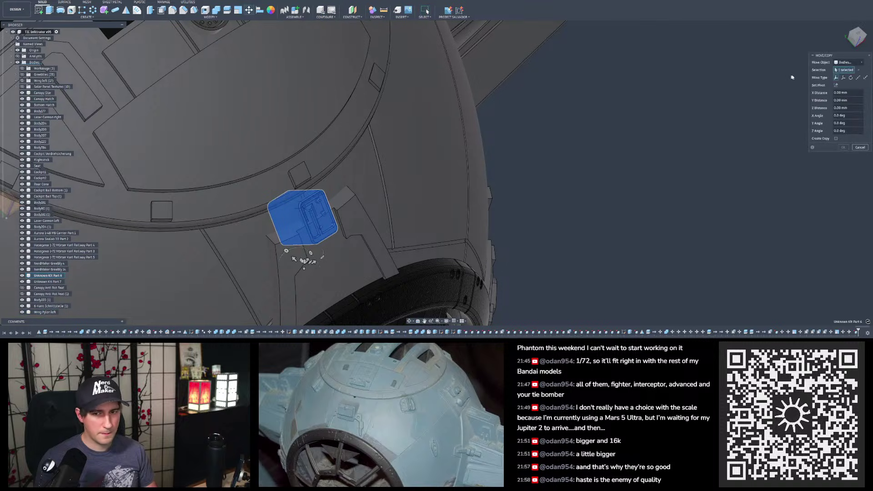
pyautogui.click(851, 78)
pyautogui.scroll(-5, 686, 246)
pyautogui.scroll(2, 551, 180)
pyautogui.moveTo(483, 152)
pyautogui.keyDown('shift'); pyautogui.mouseDown(button='middle')
pyautogui.moveTo(481, 169)
pyautogui.moveTo(387, 130)
pyautogui.mouseUp(button='middle'); pyautogui.keyUp('shift')
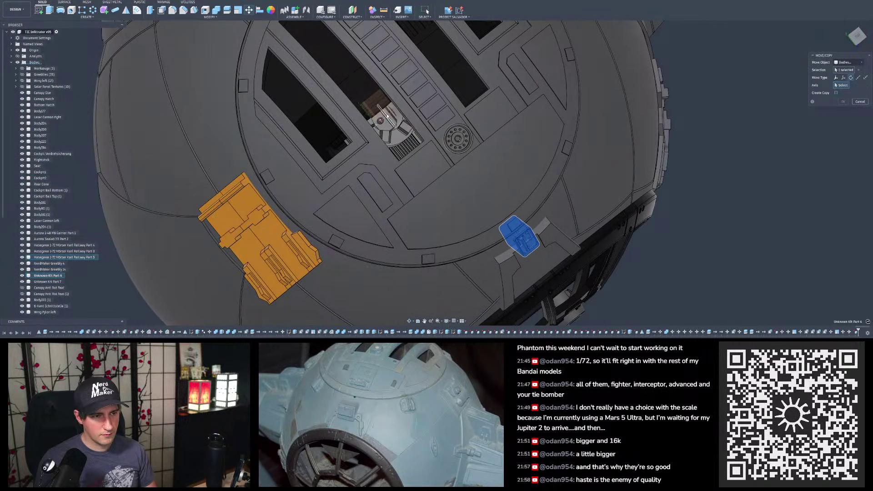
pyautogui.scroll(-8, 387, 115)
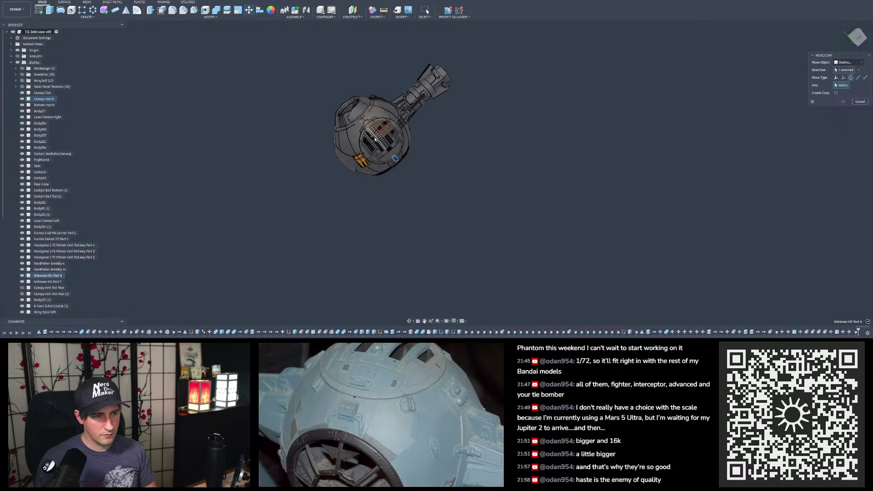
pyautogui.scroll(-5, 375, 138)
pyautogui.keyDown('shift'); pyautogui.moveTo(374, 139); pyautogui.dragTo(394, 130, button='middle'); pyautogui.keyUp('shift')
pyautogui.click(393, 127)
pyautogui.scroll(8, 392, 127)
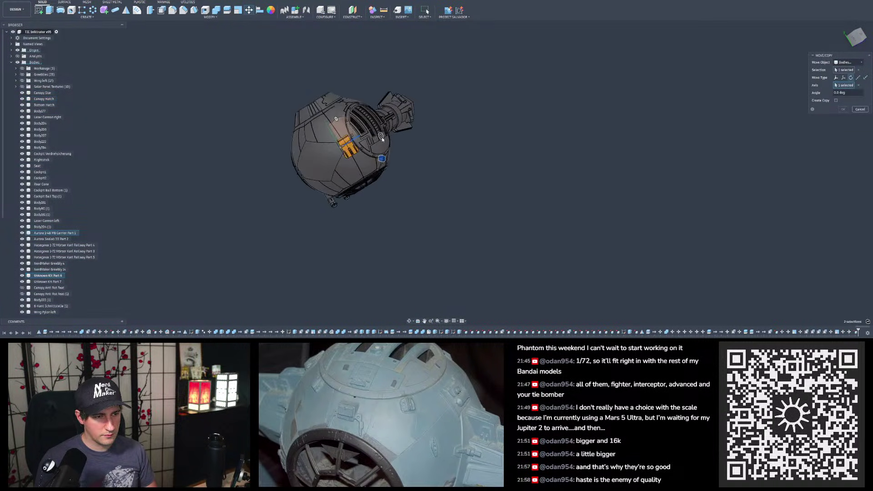
pyautogui.click(858, 34)
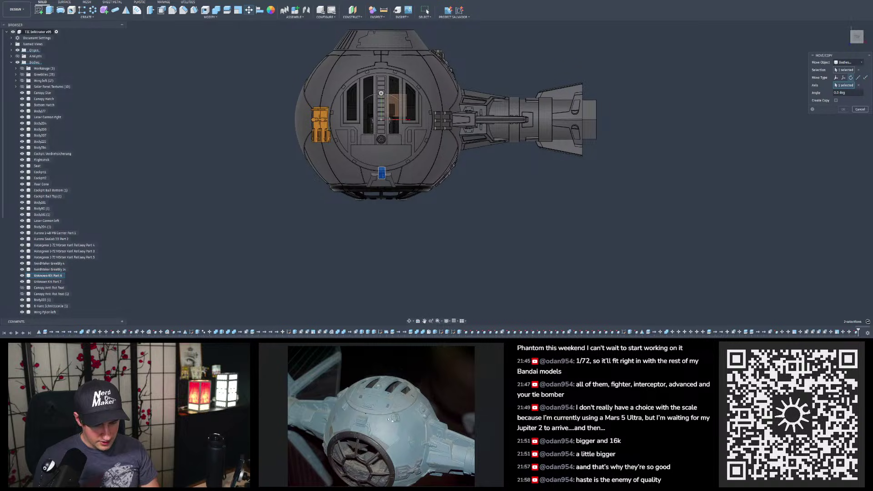
pyautogui.scroll(4, 373, 122)
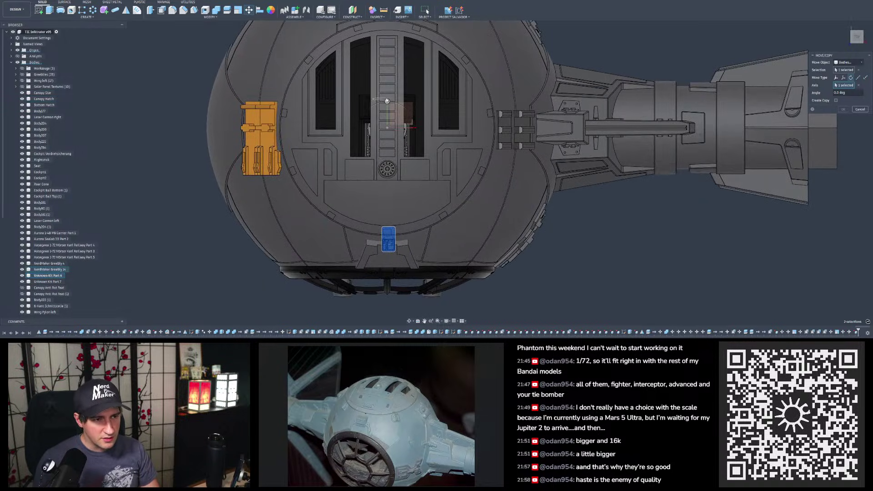
pyautogui.moveTo(387, 102); pyautogui.dragTo(373, 106)
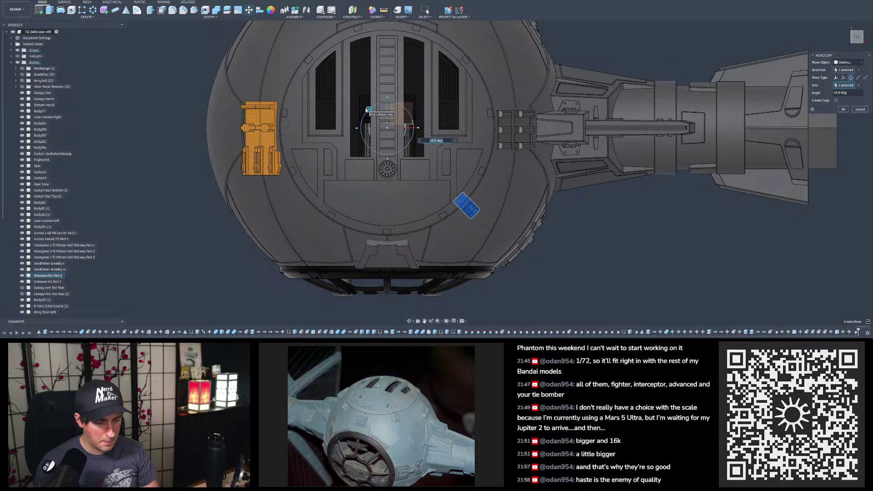
# Step: Examine how the rotated box greeblie sits in the hull surface beside the canopy hatch rim
pyautogui.keyDown('shift'); pyautogui.moveTo(408, 141); pyautogui.dragTo(413, 114, button='middle'); pyautogui.keyUp('shift')
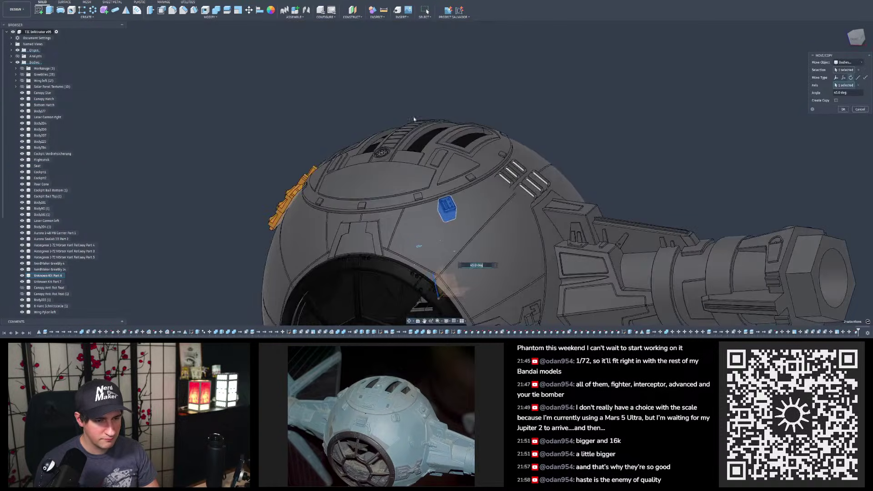
pyautogui.scroll(-3, 420, 106)
pyautogui.moveTo(439, 142)
pyautogui.keyDown('shift'); pyautogui.mouseDown(button='middle')
pyautogui.moveTo(422, 125)
pyautogui.moveTo(443, 132)
pyautogui.mouseUp(button='middle'); pyautogui.keyUp('shift')
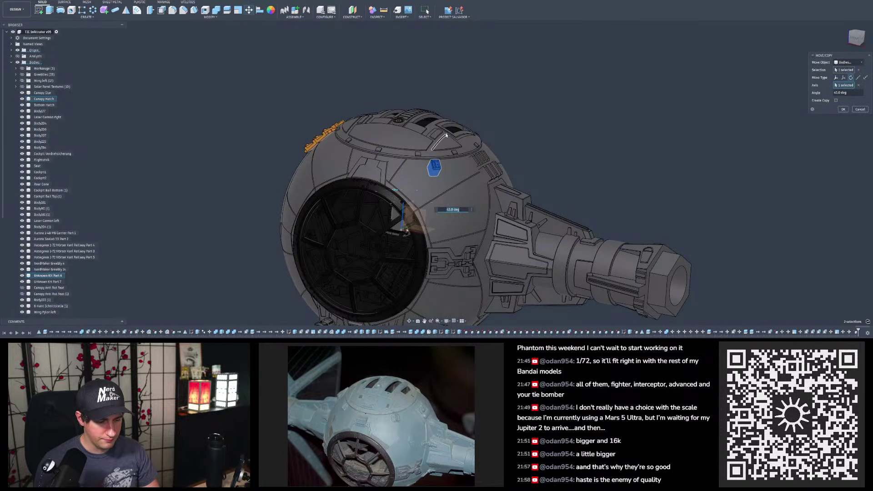
pyautogui.scroll(5, 451, 135)
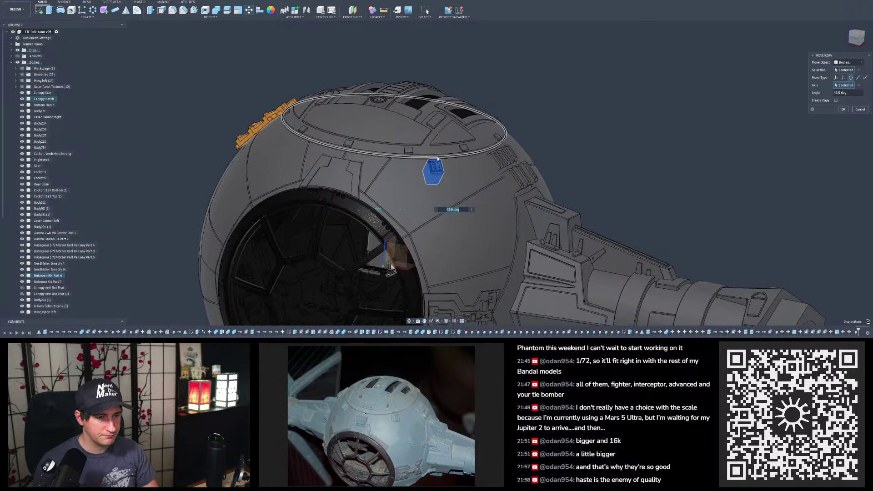
pyautogui.keyDown('shift'); pyautogui.moveTo(423, 153); pyautogui.dragTo(437, 93, button='middle'); pyautogui.keyUp('shift')
pyautogui.scroll(8, 443, 170)
pyautogui.keyDown('shift'); pyautogui.moveTo(481, 202); pyautogui.dragTo(490, 151, button='middle'); pyautogui.keyUp('shift')
pyautogui.scroll(3, 489, 151)
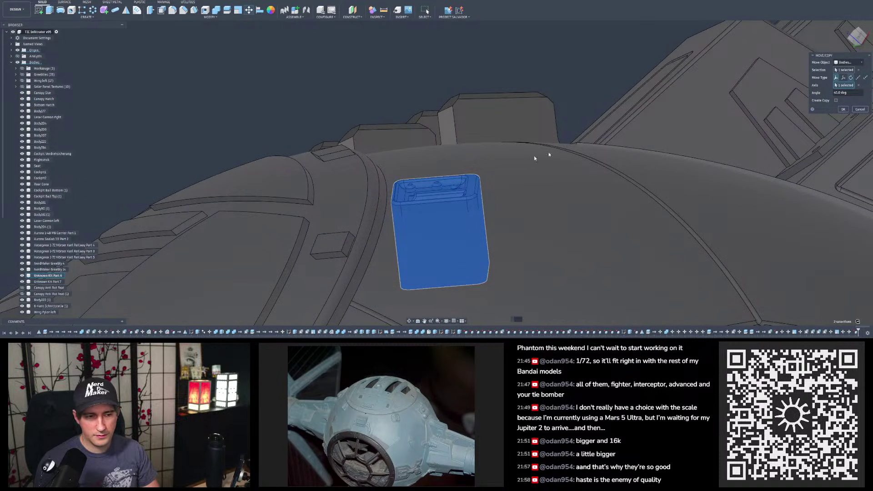
# Step: Set the move pivot on the box greeblie's recessed-end corner, tilt it about 1.5 degrees about X and shift it about -0.20 mm along Y
pyautogui.keyDown('shift'); pyautogui.moveTo(437, 200); pyautogui.dragTo(399, 203, button='middle'); pyautogui.keyUp('shift')
pyautogui.scroll(3, 481, 195)
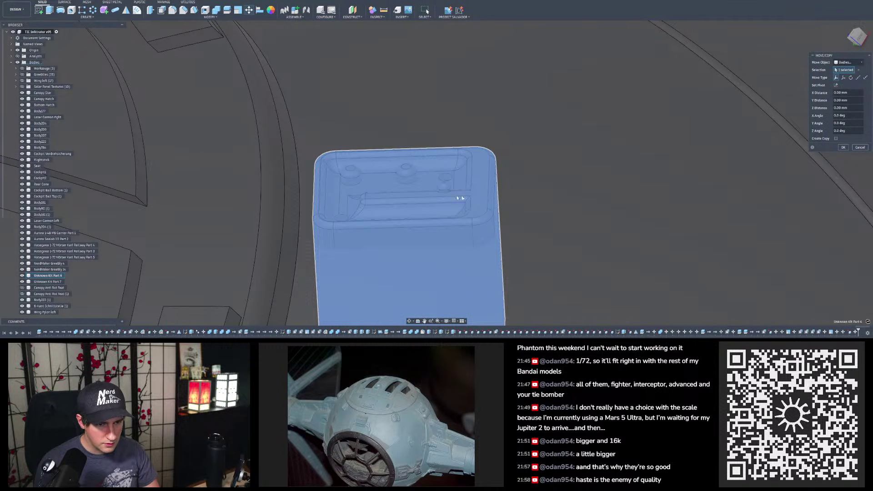
pyautogui.scroll(-3, 471, 198)
pyautogui.click(835, 85)
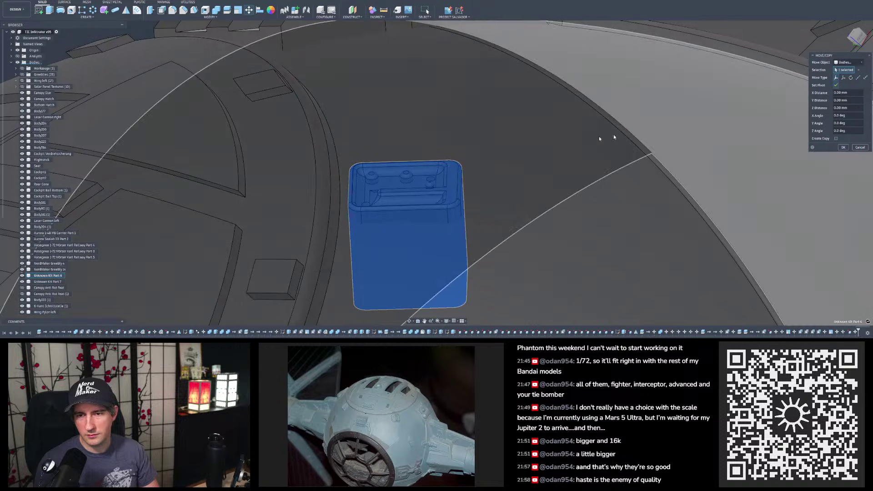
pyautogui.click(456, 184)
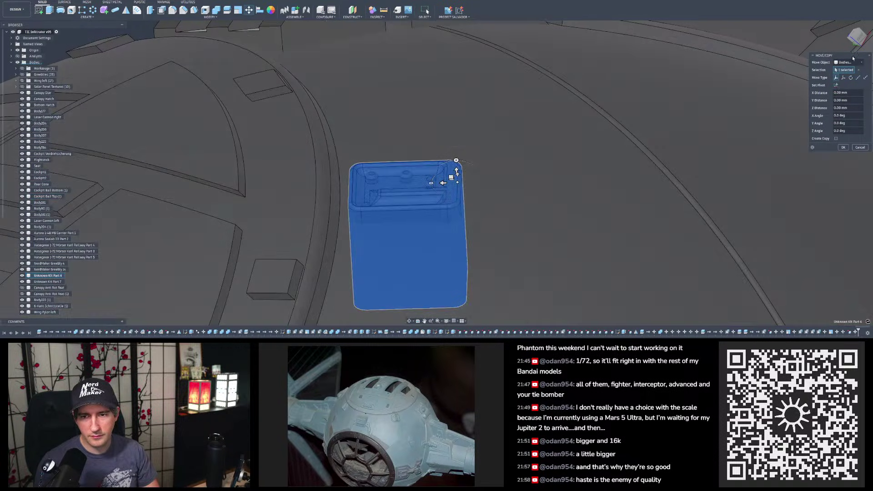
pyautogui.keyDown('shift'); pyautogui.moveTo(573, 200); pyautogui.dragTo(558, 127, button='middle'); pyautogui.keyUp('shift')
pyautogui.scroll(4, 420, 79)
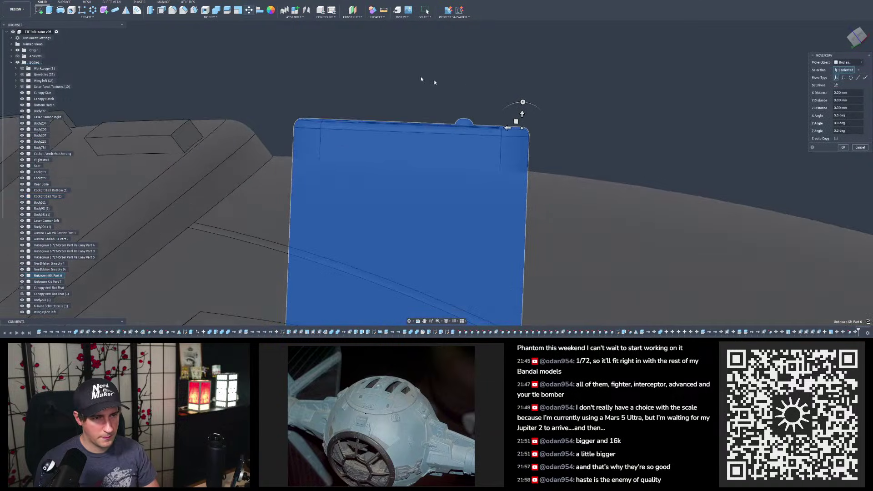
pyautogui.click(523, 102)
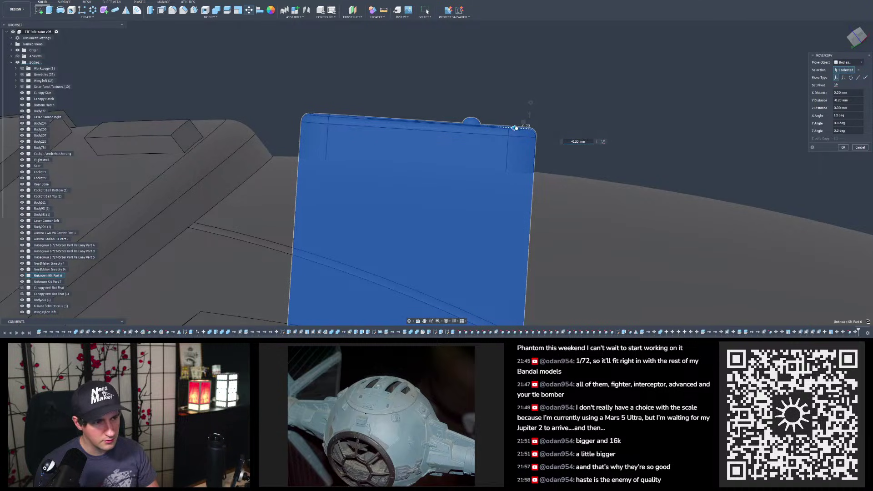
pyautogui.scroll(-8, 466, 122)
pyautogui.keyDown('shift'); pyautogui.moveTo(463, 123); pyautogui.dragTo(518, 136, button='middle'); pyautogui.keyUp('shift')
pyautogui.scroll(-5, 480, 209)
pyautogui.press('Return')
# Step: Circular-pattern the box greeblie body around the cockpit ball's vertical axis with full distribution and a quantity of 4
pyautogui.scroll(-3, 489, 167)
pyautogui.scroll(-4, 565, 260)
pyautogui.moveTo(565, 259)
pyautogui.keyDown('shift'); pyautogui.mouseDown(button='middle')
pyautogui.moveTo(700, 182)
pyautogui.moveTo(666, 209)
pyautogui.moveTo(678, 190)
pyautogui.moveTo(655, 143)
pyautogui.moveTo(368, 205)
pyautogui.mouseUp(button='middle'); pyautogui.keyUp('shift')
pyautogui.moveTo(518, 160); pyautogui.dragTo(424, 175, button='middle')
pyautogui.scroll(7, 423, 182)
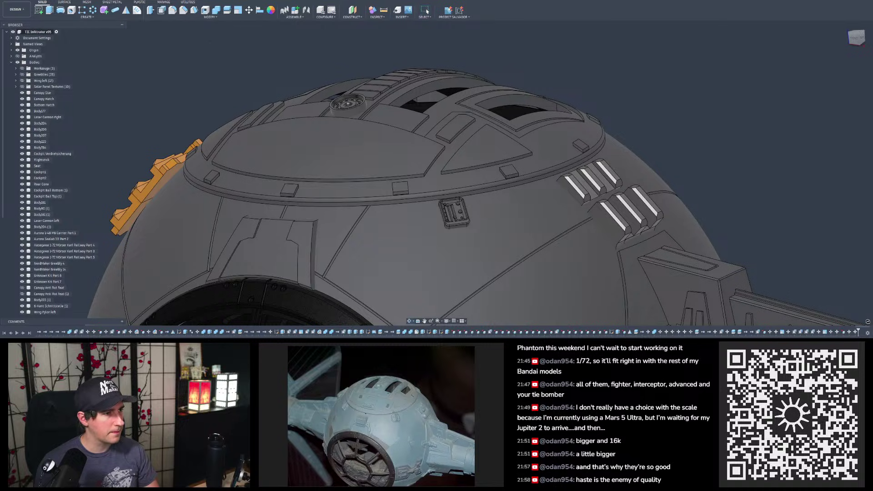
pyautogui.click(91, 10)
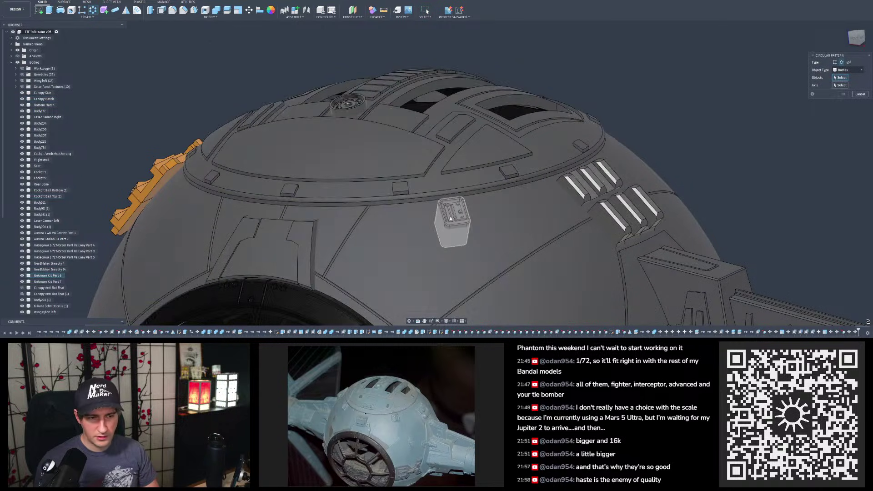
pyautogui.keyDown('shift'); pyautogui.moveTo(699, 84); pyautogui.dragTo(752, 90, button='middle'); pyautogui.keyUp('shift')
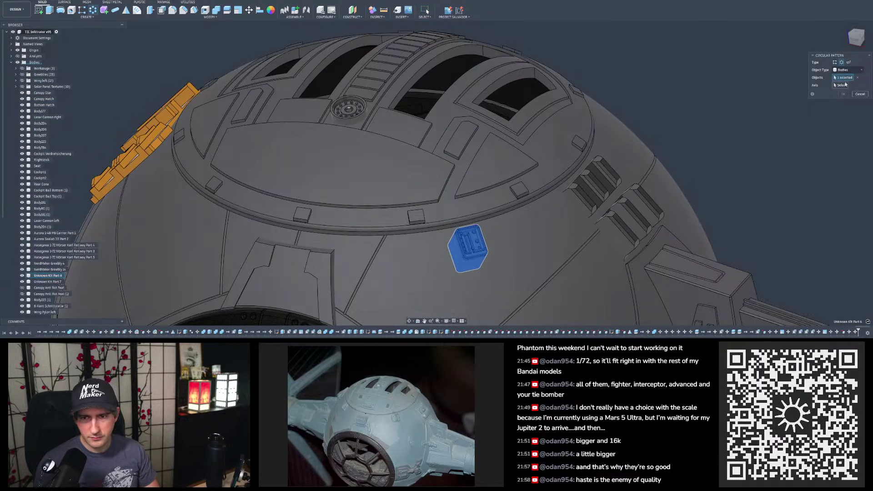
pyautogui.scroll(-4, 540, 159)
pyautogui.keyDown('shift'); pyautogui.moveTo(500, 116); pyautogui.dragTo(465, 123, button='middle'); pyautogui.keyUp('shift')
pyautogui.scroll(4, 479, 127)
pyautogui.scroll(1, 478, 128)
pyautogui.scroll(-2, 478, 127)
pyautogui.scroll(-5, 465, 123)
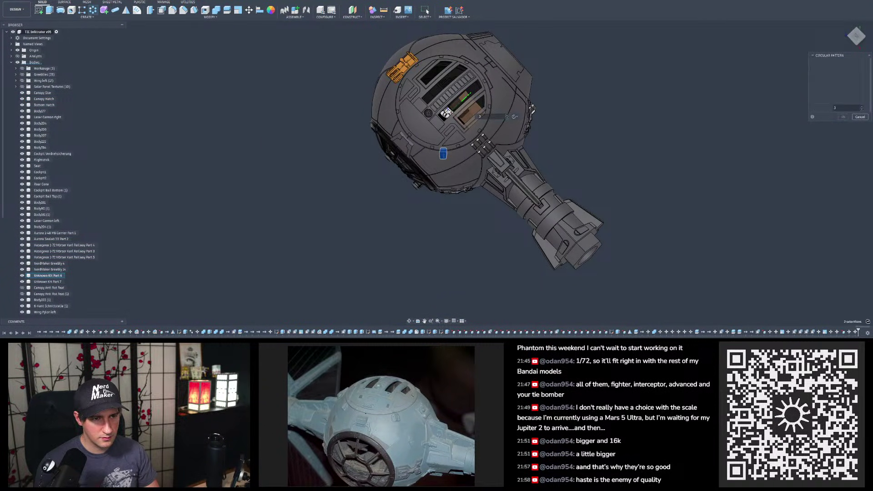
pyautogui.scroll(3, 473, 100)
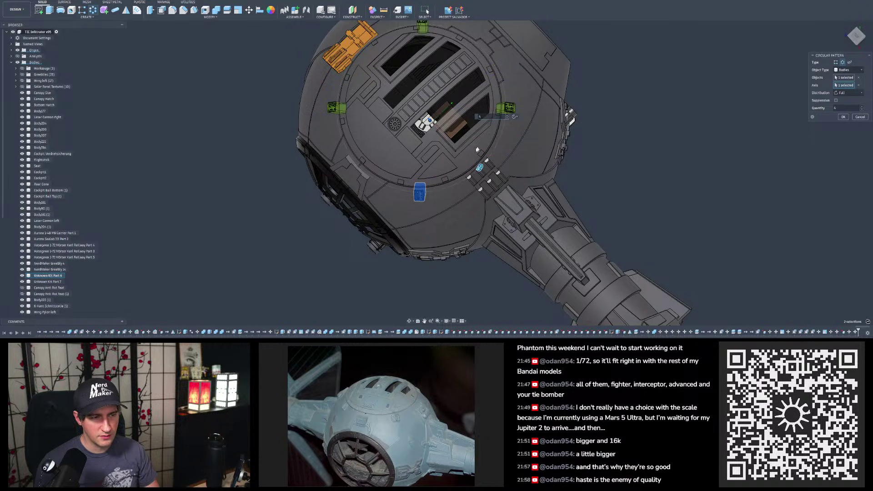
pyautogui.press('Return')
# Step: Examine the patterned box greeblies around the canopy hatch rim and compare their placement with the close-up studio model photo
pyautogui.scroll(-3, 485, 130)
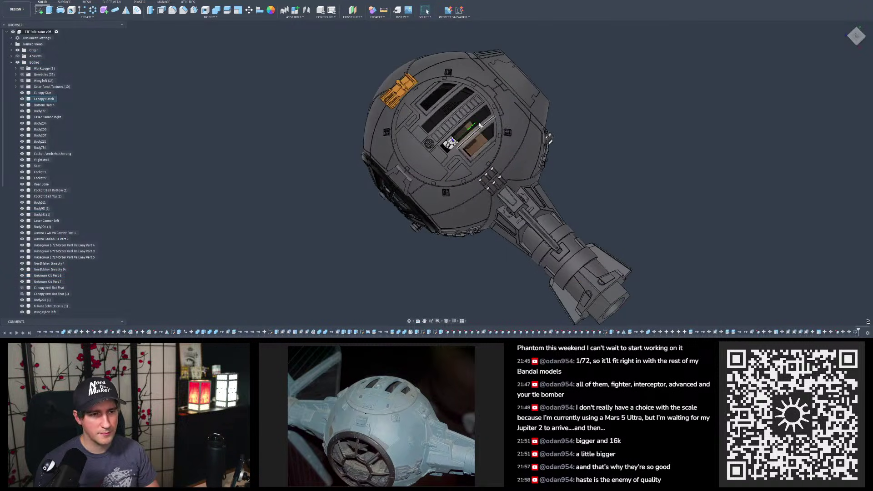
pyautogui.scroll(5, 485, 130)
pyautogui.moveTo(463, 132)
pyautogui.keyDown('shift'); pyautogui.mouseDown(button='middle')
pyautogui.moveTo(478, 91)
pyautogui.moveTo(471, 123)
pyautogui.moveTo(464, 91)
pyautogui.moveTo(520, 163)
pyautogui.mouseUp(button='middle'); pyautogui.keyUp('shift')
pyautogui.scroll(-3, 489, 139)
pyautogui.keyDown('shift'); pyautogui.moveTo(635, 204); pyautogui.dragTo(460, 175, button='middle'); pyautogui.keyUp('shift')
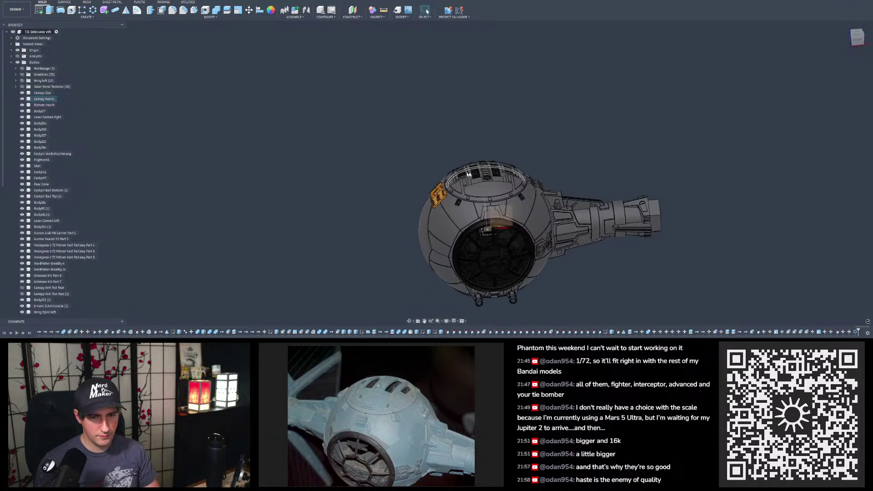
pyautogui.scroll(4, 500, 186)
pyautogui.moveTo(534, 203)
pyautogui.keyDown('shift'); pyautogui.mouseDown(button='middle')
pyautogui.moveTo(536, 185)
pyautogui.moveTo(518, 198)
pyautogui.moveTo(540, 154)
pyautogui.moveTo(550, 194)
pyautogui.moveTo(528, 190)
pyautogui.moveTo(538, 193)
pyautogui.mouseUp(button='middle'); pyautogui.keyUp('shift')
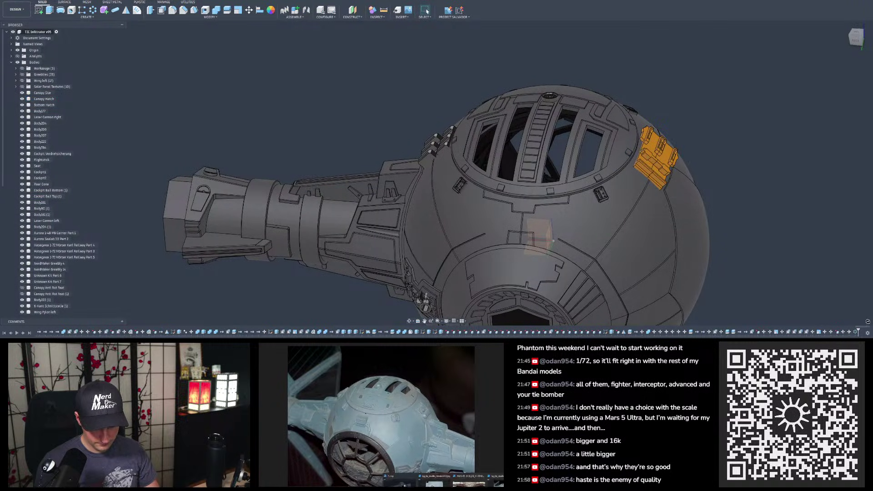
pyautogui.moveTo(435, 482)
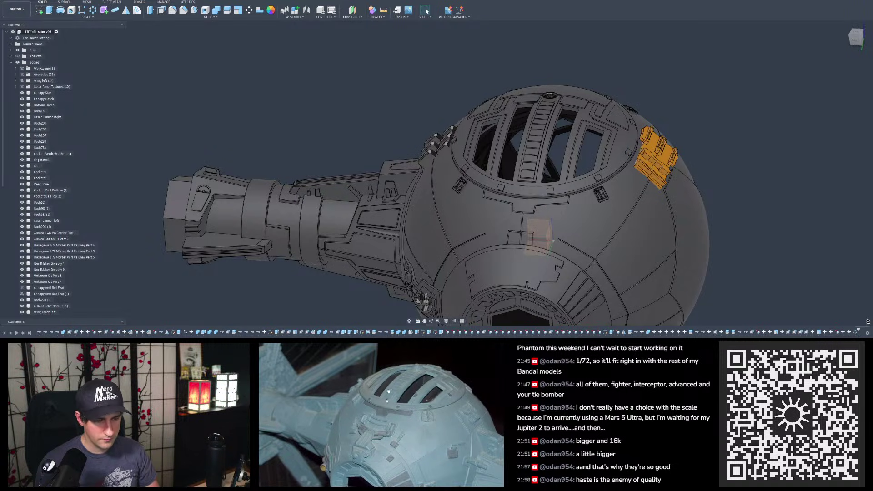
pyautogui.keyDown('shift'); pyautogui.moveTo(489, 220); pyautogui.dragTo(457, 155, button='middle'); pyautogui.keyUp('shift')
pyautogui.keyDown('shift'); pyautogui.moveTo(607, 159); pyautogui.dragTo(546, 240, button='middle'); pyautogui.keyUp('shift')
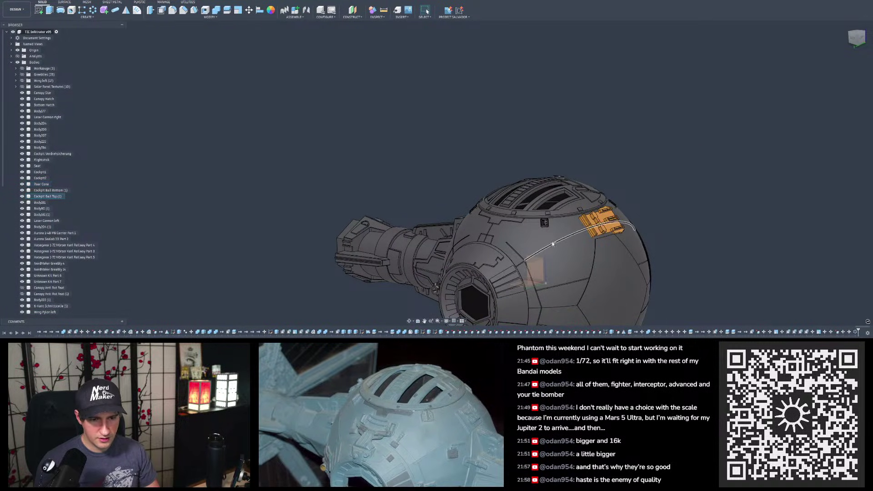
pyautogui.scroll(5, 552, 244)
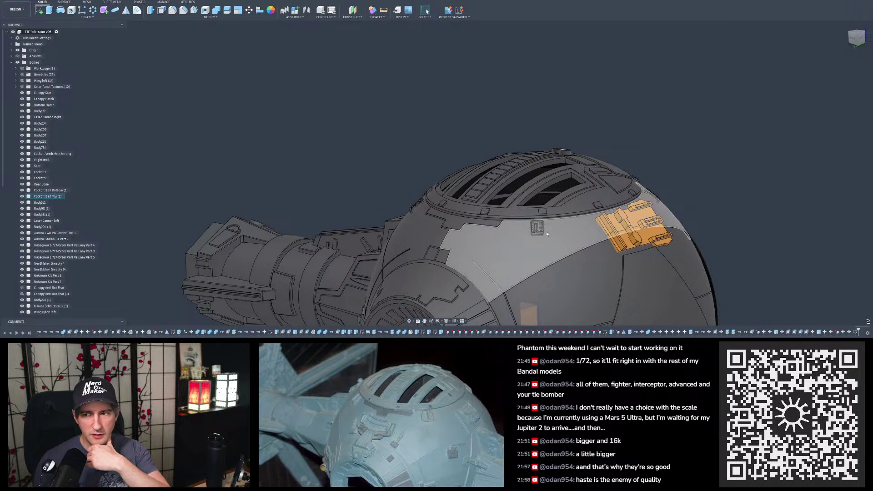
# Step: Save the design with the patterned box greeblies in place
pyautogui.moveTo(544, 233)
pyautogui.keyDown('shift'); pyautogui.mouseDown(button='middle')
pyautogui.moveTo(539, 260)
pyautogui.moveTo(540, 233)
pyautogui.mouseUp(button='middle'); pyautogui.keyUp('shift')
pyautogui.scroll(-5, 473, 159)
pyautogui.keyDown('shift'); pyautogui.moveTo(459, 164); pyautogui.dragTo(492, 178, button='middle'); pyautogui.keyUp('shift')
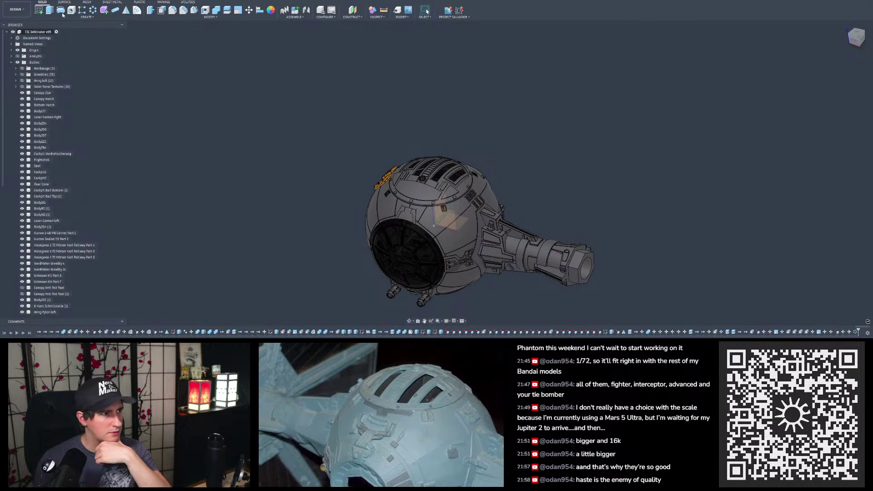
pyautogui.hotkey('ctrl', 's')
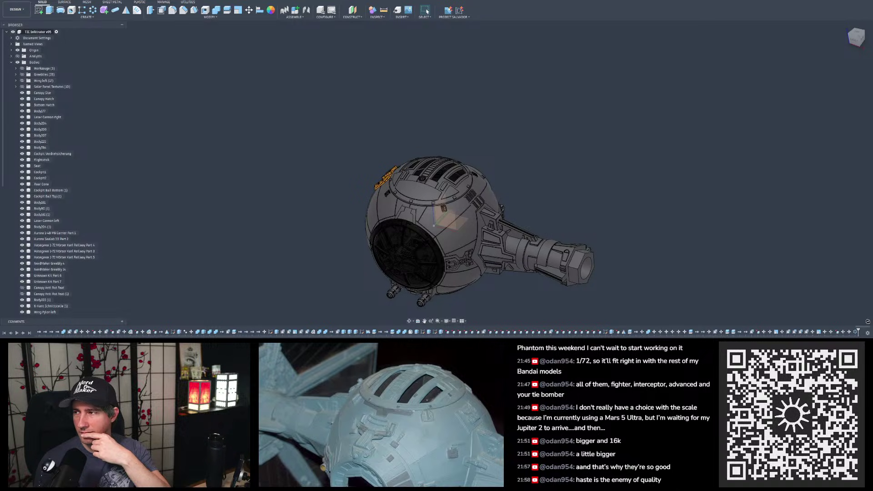
# Step: Move the Hasegawa Mörser Karl Railway Part 5 body up out of the cockpit ball to above the canopy hatch
pyautogui.scroll(-3, 592, 98)
pyautogui.scroll(7, 478, 164)
pyautogui.moveTo(475, 166)
pyautogui.keyDown('shift'); pyautogui.mouseDown(button='middle')
pyautogui.moveTo(496, 197)
pyautogui.moveTo(479, 177)
pyautogui.moveTo(466, 218)
pyautogui.mouseUp(button='middle'); pyautogui.keyUp('shift')
pyautogui.scroll(-1, 466, 228)
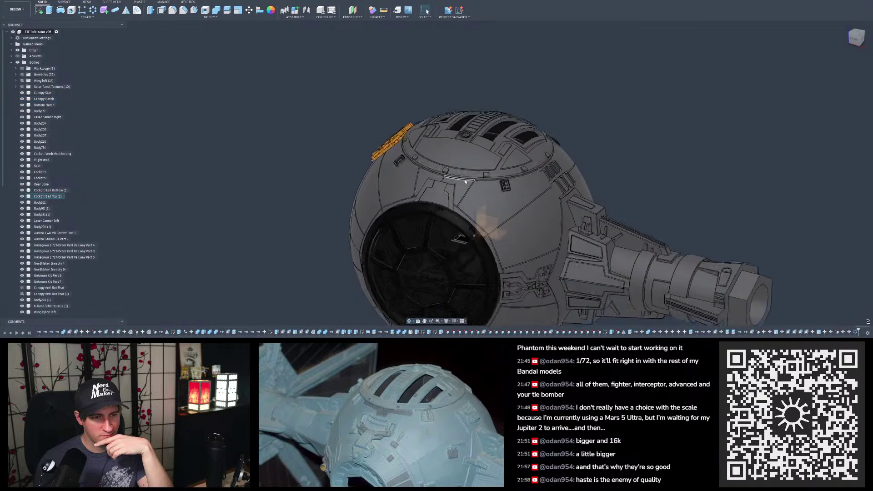
pyautogui.scroll(-1, 477, 129)
pyautogui.moveTo(477, 129)
pyautogui.keyDown('shift'); pyautogui.mouseDown(button='middle')
pyautogui.moveTo(463, 213)
pyautogui.moveTo(475, 148)
pyautogui.moveTo(498, 97)
pyautogui.moveTo(519, 159)
pyautogui.mouseUp(button='middle'); pyautogui.keyUp('shift')
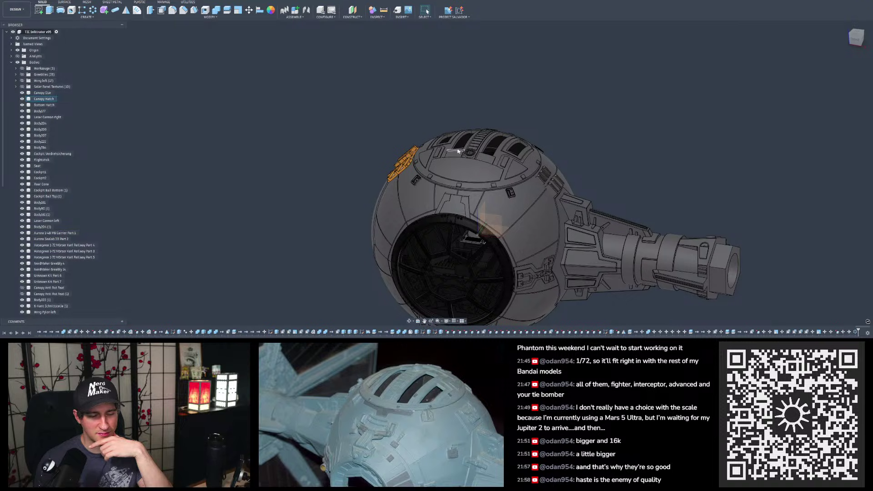
pyautogui.moveTo(529, 159)
pyautogui.keyDown('shift'); pyautogui.mouseDown(button='middle')
pyautogui.moveTo(537, 190)
pyautogui.moveTo(559, 205)
pyautogui.moveTo(586, 195)
pyautogui.moveTo(526, 210)
pyautogui.moveTo(528, 79)
pyautogui.moveTo(539, 177)
pyautogui.moveTo(514, 208)
pyautogui.moveTo(522, 191)
pyautogui.mouseUp(button='middle'); pyautogui.keyUp('shift')
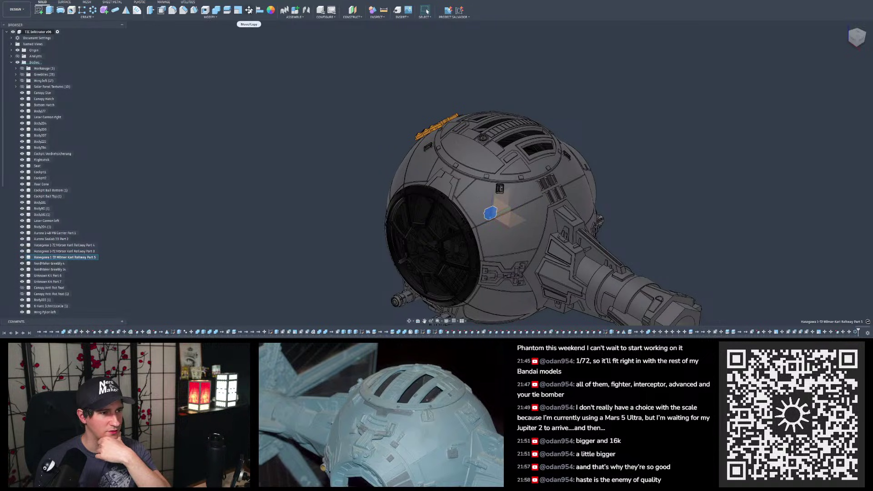
pyautogui.keyDown('shift'); pyautogui.moveTo(514, 146); pyautogui.dragTo(505, 144, button='middle'); pyautogui.keyUp('shift')
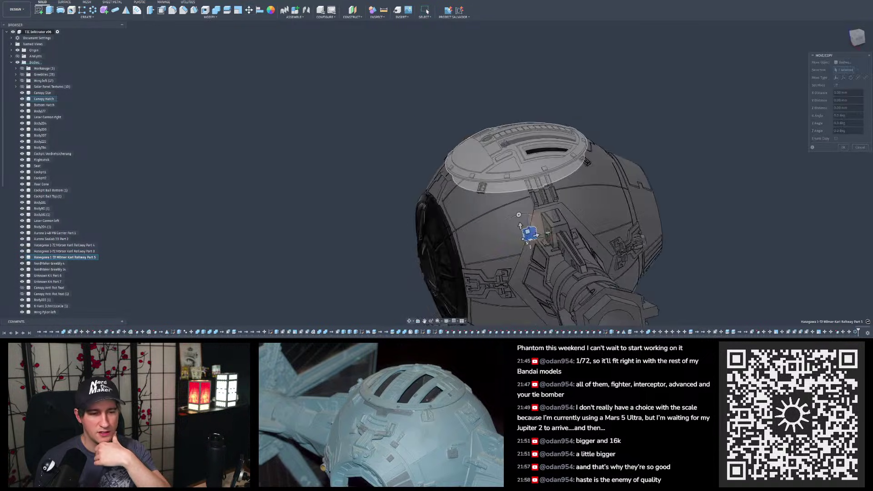
pyautogui.click(518, 227)
# Step: Try rotating the railway kit part 180 degrees about X above the canopy hatch, and reset the angle to 0
pyautogui.scroll(4, 525, 121)
pyautogui.keyDown('shift'); pyautogui.moveTo(525, 123); pyautogui.dragTo(591, 132, button='middle'); pyautogui.keyUp('shift')
pyautogui.moveTo(509, 135)
pyautogui.keyDown('shift'); pyautogui.mouseDown(button='middle')
pyautogui.moveTo(487, 155)
pyautogui.moveTo(485, 138)
pyautogui.moveTo(508, 175)
pyautogui.moveTo(519, 156)
pyautogui.moveTo(516, 121)
pyautogui.moveTo(535, 136)
pyautogui.moveTo(547, 127)
pyautogui.mouseUp(button='middle'); pyautogui.keyUp('shift')
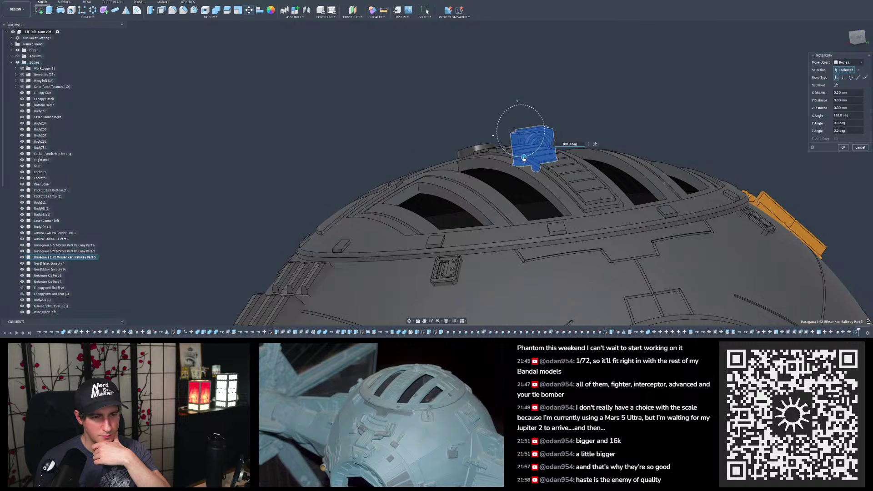
pyautogui.keyDown('shift'); pyautogui.moveTo(518, 157); pyautogui.dragTo(508, 161, button='middle'); pyautogui.keyUp('shift')
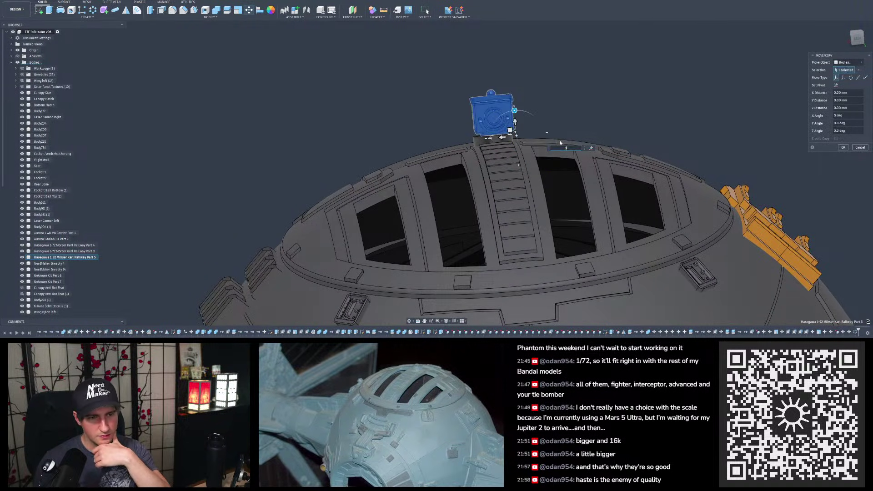
pyautogui.keyDown('shift'); pyautogui.moveTo(511, 122); pyautogui.dragTo(505, 100, button='middle'); pyautogui.keyUp('shift')
pyautogui.scroll(5, 505, 100)
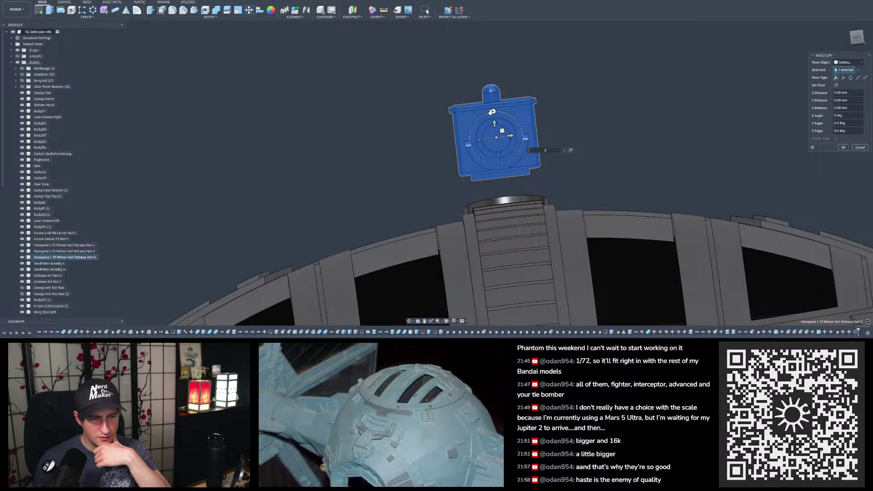
# Step: Rotate the square Mörser Karl greeble about 100 degrees around X so its domed knob points sideways, and apply the move
pyautogui.keyDown('shift'); pyautogui.moveTo(500, 166); pyautogui.dragTo(538, 155, button='middle'); pyautogui.keyUp('shift')
pyautogui.moveTo(525, 135); pyautogui.dragTo(503, 116)
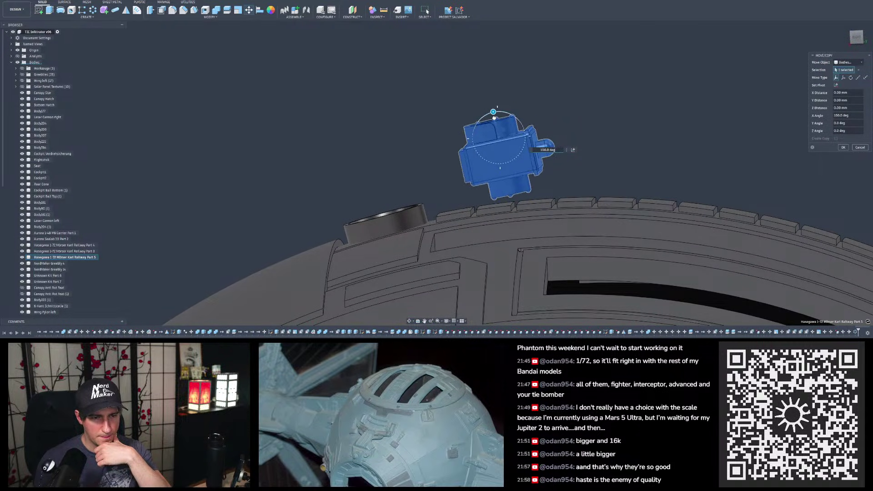
pyautogui.moveTo(493, 112)
pyautogui.keyDown('shift'); pyautogui.mouseDown(button='middle')
pyautogui.moveTo(448, 116)
pyautogui.moveTo(486, 120)
pyautogui.moveTo(477, 147)
pyautogui.moveTo(485, 118)
pyautogui.mouseUp(button='middle'); pyautogui.keyUp('shift')
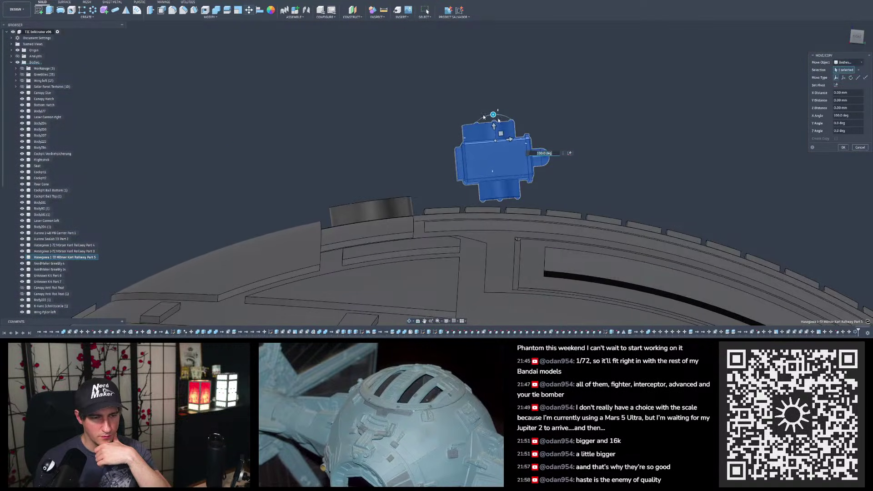
pyautogui.press('Return')
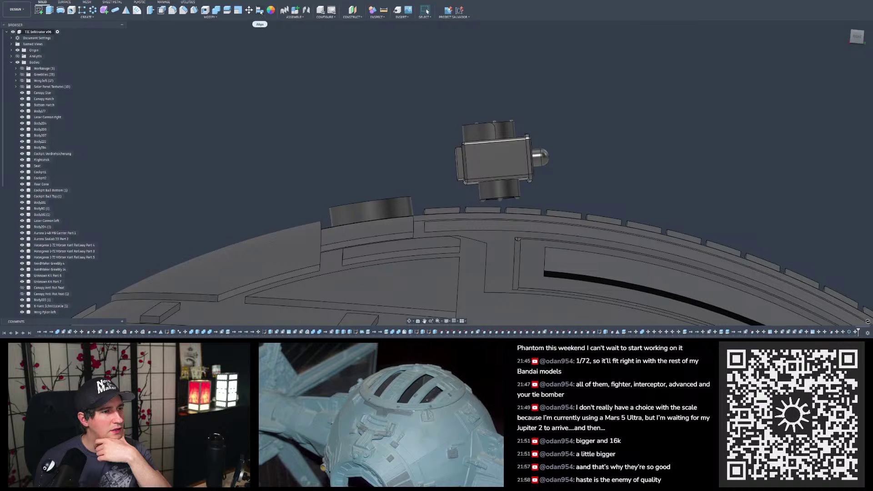
# Step: Align the greeble's lower cylindrical boss with the outer cylindrical face of the round ring on the canopy hatch
pyautogui.keyDown('shift'); pyautogui.moveTo(463, 162); pyautogui.dragTo(381, 177, button='middle'); pyautogui.keyUp('shift')
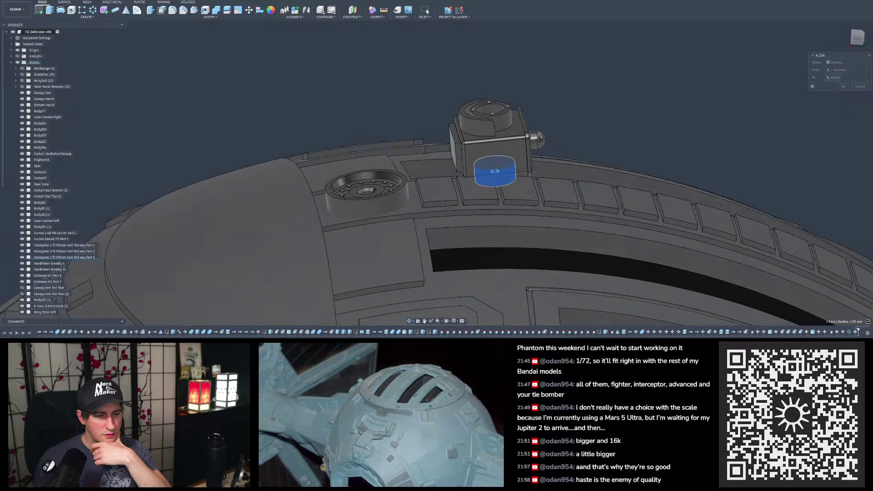
pyautogui.click(400, 195)
pyautogui.keyDown('shift'); pyautogui.moveTo(416, 121); pyautogui.dragTo(359, 142, button='middle'); pyautogui.keyUp('shift')
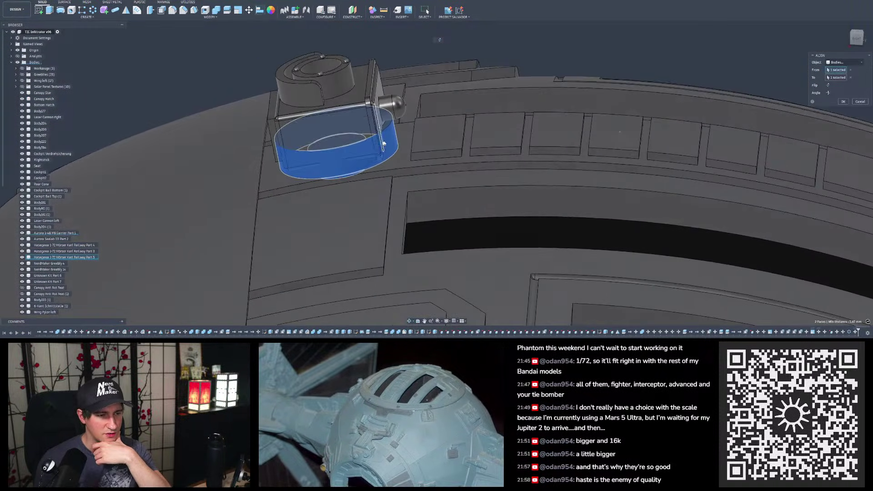
pyautogui.click(843, 102)
# Step: Hide the round ring body beneath the aligned greeble on the canopy hatch
pyautogui.keyDown('shift'); pyautogui.moveTo(455, 91); pyautogui.dragTo(403, 68, button='middle'); pyautogui.keyUp('shift')
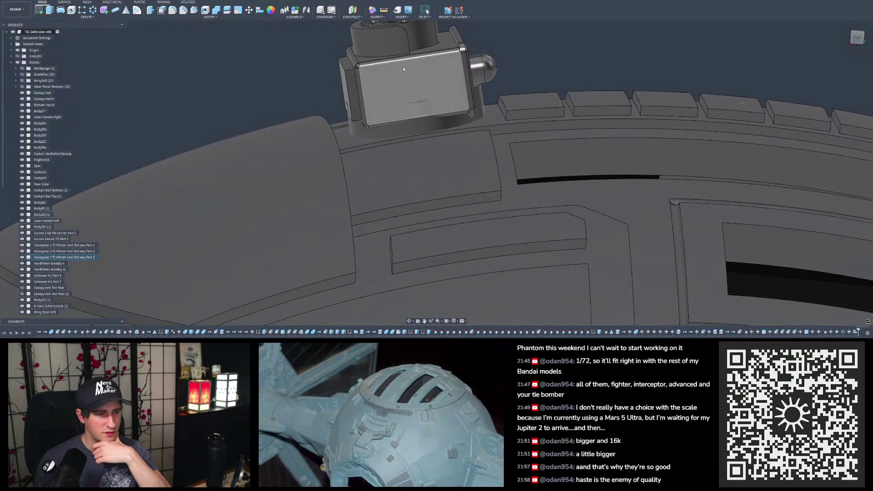
pyautogui.click(419, 124)
pyautogui.click(22, 233)
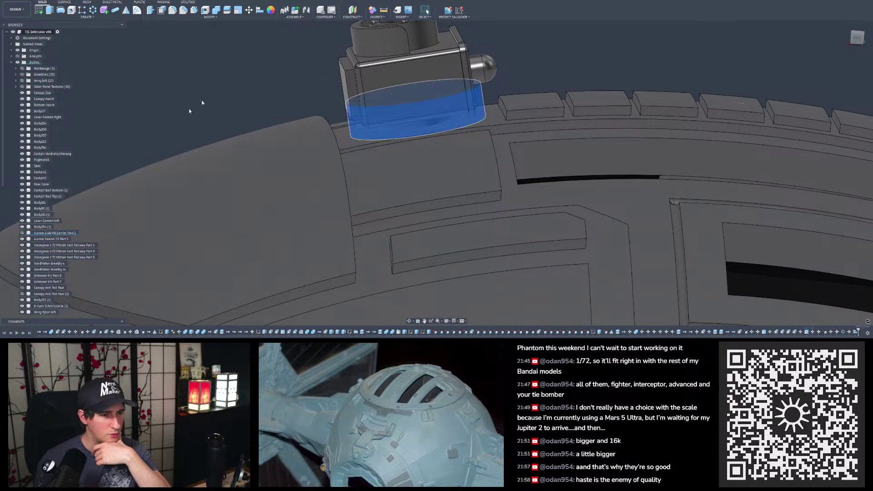
pyautogui.keyDown('shift'); pyautogui.moveTo(432, 132); pyautogui.dragTo(398, 87, button='middle'); pyautogui.keyUp('shift')
pyautogui.scroll(-3, 399, 136)
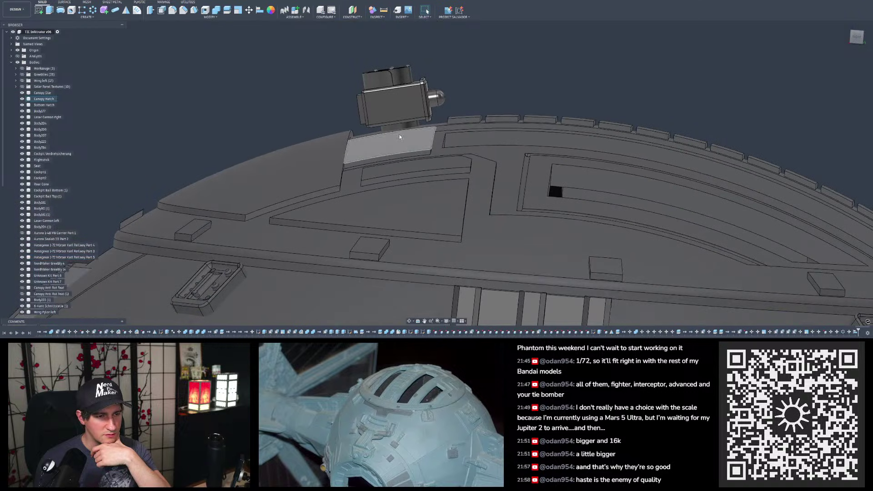
# Step: Move the greeble down along its own axis into the canopy hatch and nudge it sideways into position
pyautogui.scroll(1, 298, 42)
pyautogui.click(248, 12)
pyautogui.moveTo(347, 55); pyautogui.dragTo(493, 159)
pyautogui.scroll(3, 427, 120)
pyautogui.keyDown('shift'); pyautogui.moveTo(412, 86); pyautogui.dragTo(401, 57, button='middle'); pyautogui.keyUp('shift')
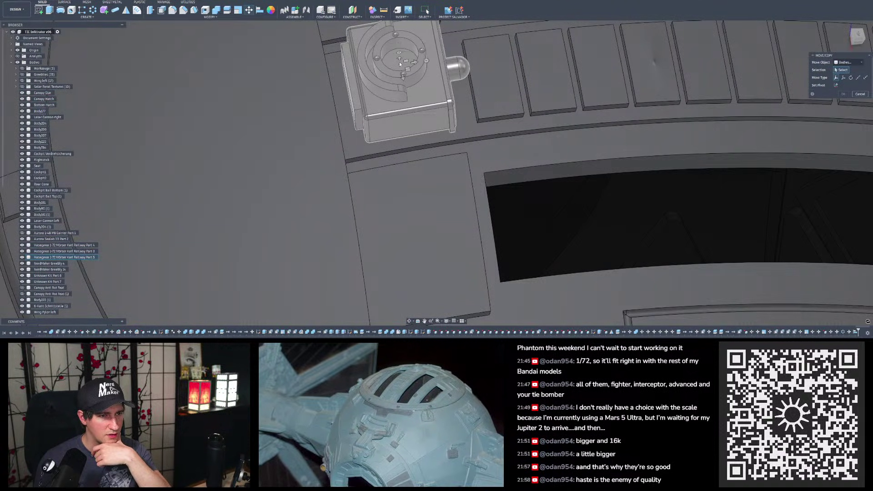
pyautogui.click(400, 64)
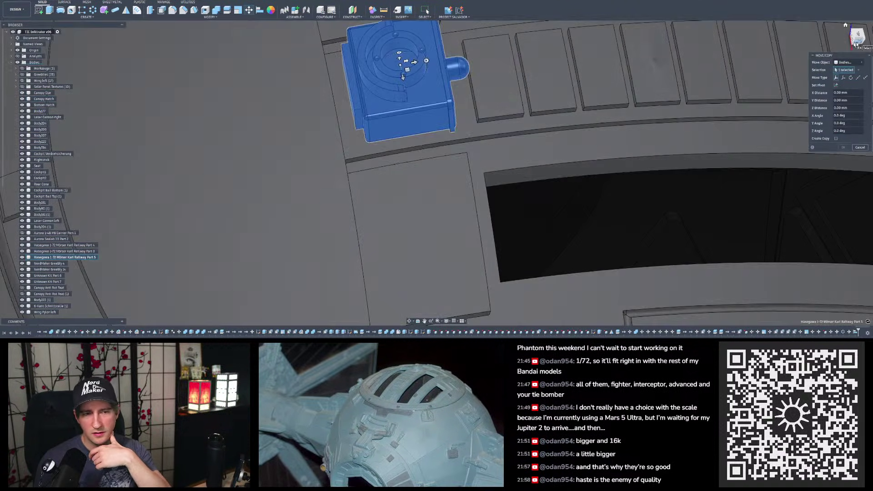
pyautogui.click(858, 43)
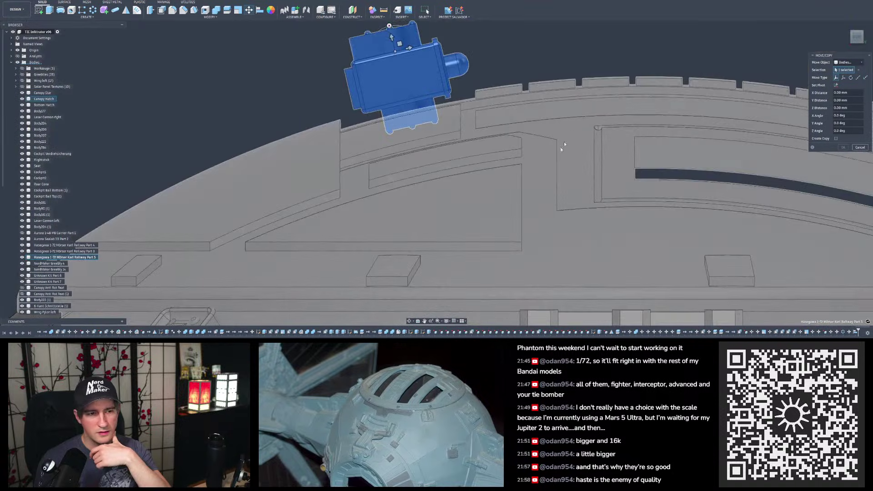
pyautogui.scroll(2, 405, 49)
pyautogui.scroll(1, 405, 49)
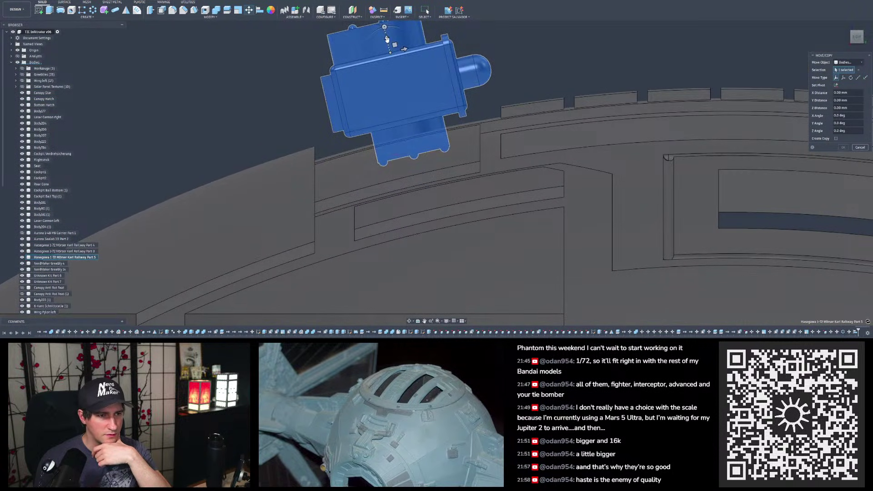
pyautogui.moveTo(386, 39); pyautogui.dragTo(389, 52)
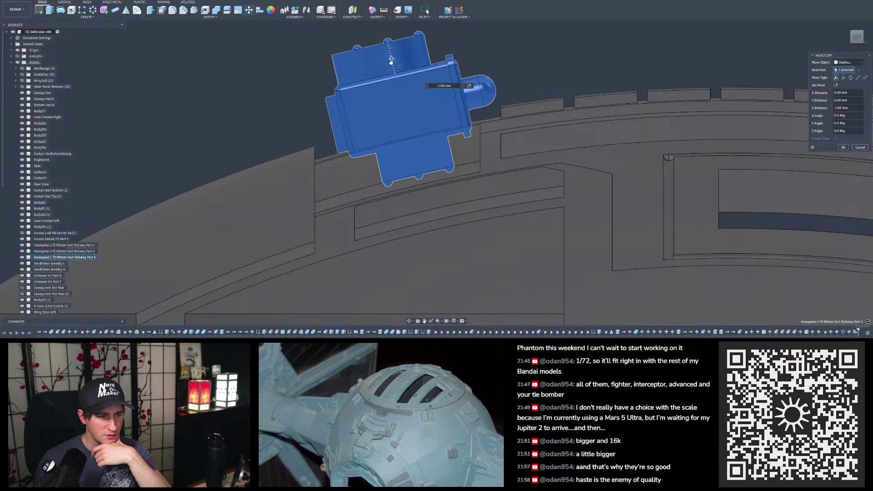
pyautogui.moveTo(393, 67); pyautogui.dragTo(393, 91)
pyautogui.keyDown('shift'); pyautogui.moveTo(393, 91); pyautogui.dragTo(412, 96, button='middle'); pyautogui.keyUp('shift')
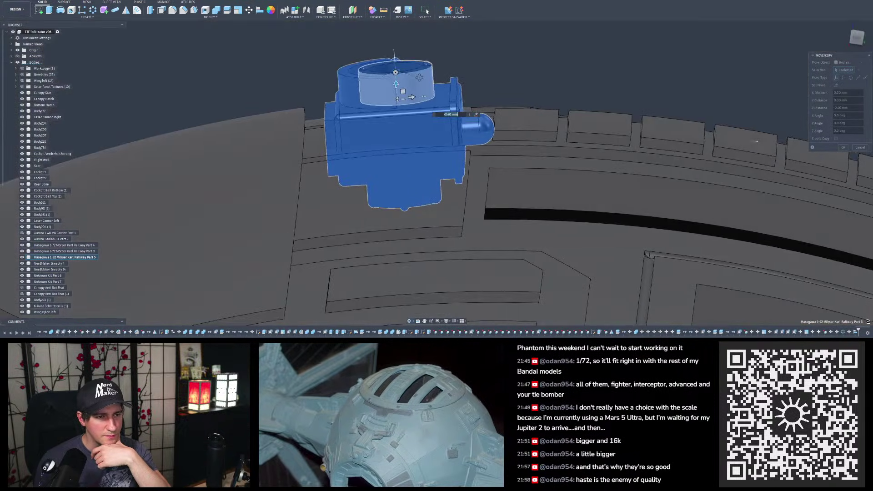
pyautogui.moveTo(410, 97); pyautogui.dragTo(400, 98)
# Step: Try the greeble rotated 270 degrees around Z, and set the Z angle back to 0
pyautogui.keyDown('shift'); pyautogui.moveTo(400, 98); pyautogui.dragTo(420, 139, button='middle'); pyautogui.keyUp('shift')
pyautogui.scroll(-4, 403, 133)
pyautogui.moveTo(397, 142); pyautogui.dragTo(435, 169)
pyautogui.keyDown('shift'); pyautogui.moveTo(378, 91); pyautogui.dragTo(481, 126, button='middle'); pyautogui.keyUp('shift')
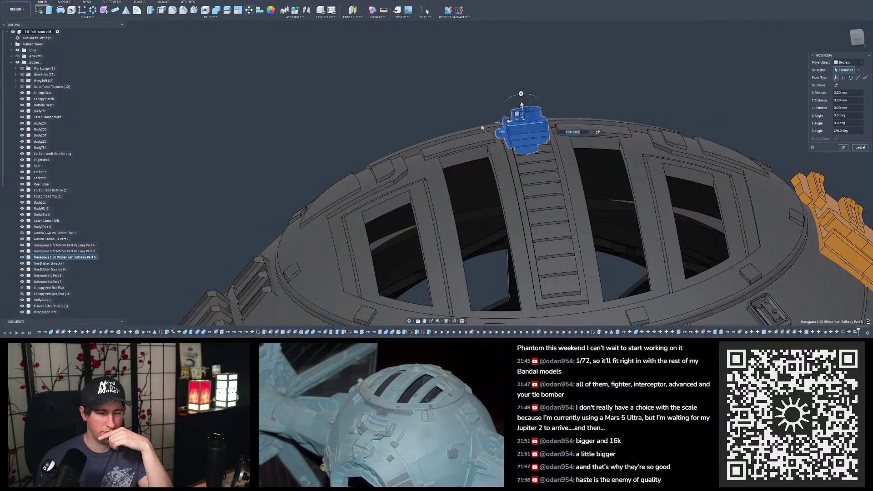
pyautogui.scroll(10, 481, 126)
pyautogui.scroll(-5, 496, 137)
pyautogui.keyDown('shift'); pyautogui.moveTo(496, 138); pyautogui.dragTo(544, 156, button='middle'); pyautogui.keyUp('shift')
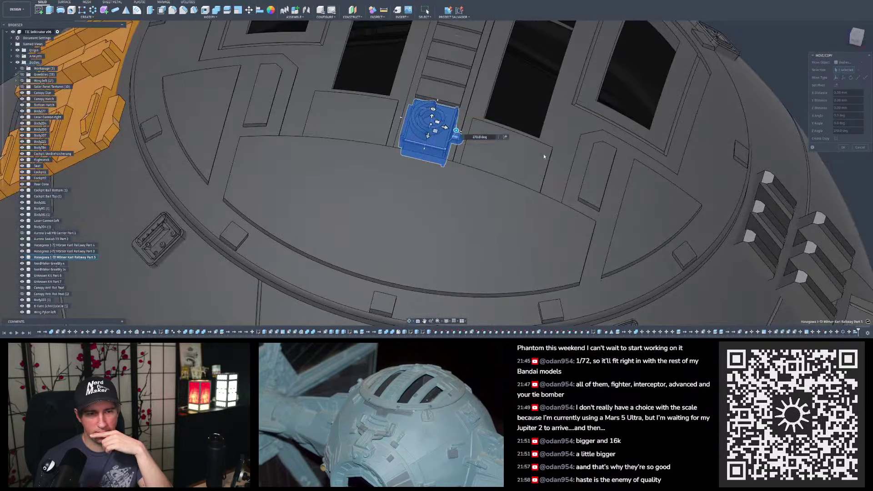
pyautogui.write('0')
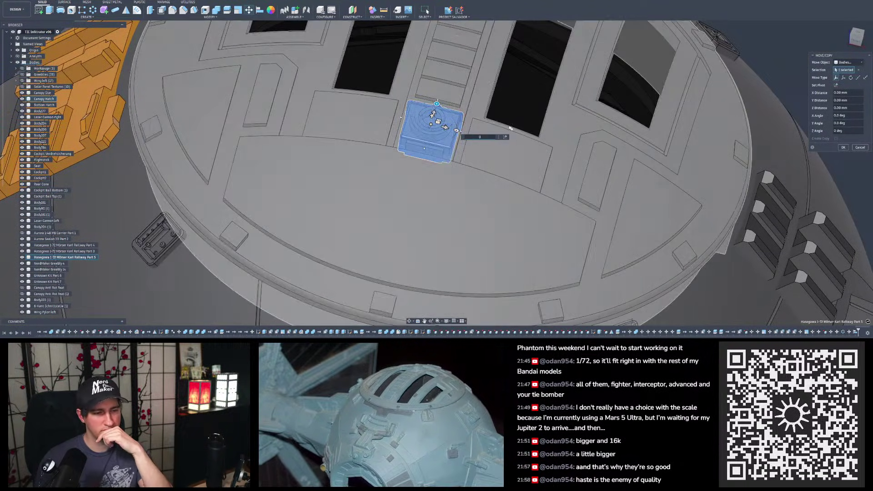
# Step: Try the greeble on the canopy hatch with Z angles of 90 and -90 degrees
pyautogui.moveTo(483, 94)
pyautogui.keyDown('shift'); pyautogui.mouseDown(button='middle')
pyautogui.moveTo(443, 132)
pyautogui.moveTo(481, 122)
pyautogui.moveTo(389, 123)
pyautogui.mouseUp(button='middle'); pyautogui.keyUp('shift')
pyautogui.scroll(-5, 443, 132)
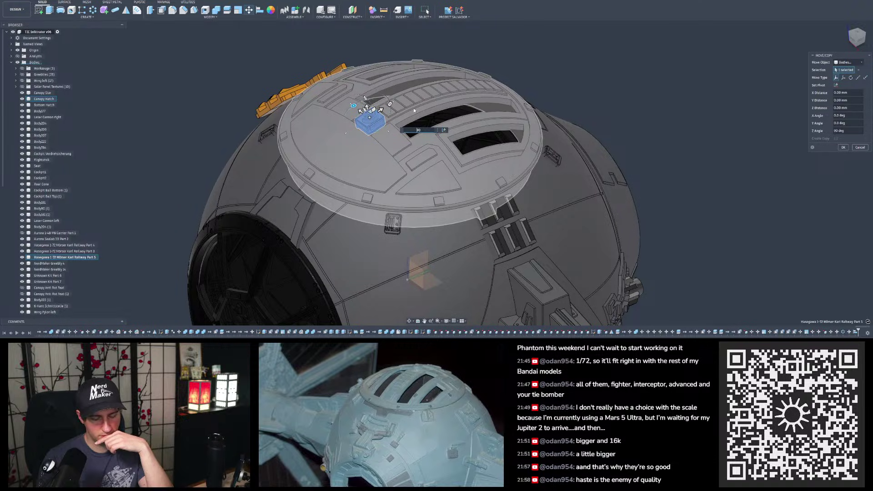
pyautogui.write('-90')
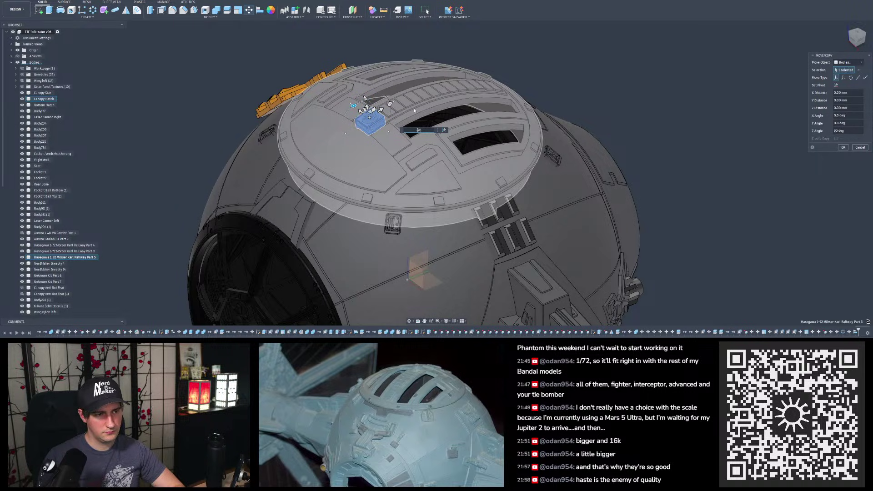
pyautogui.scroll(5, 354, 80)
pyautogui.keyDown('shift'); pyautogui.moveTo(354, 80); pyautogui.dragTo(362, 104, button='middle'); pyautogui.keyUp('shift')
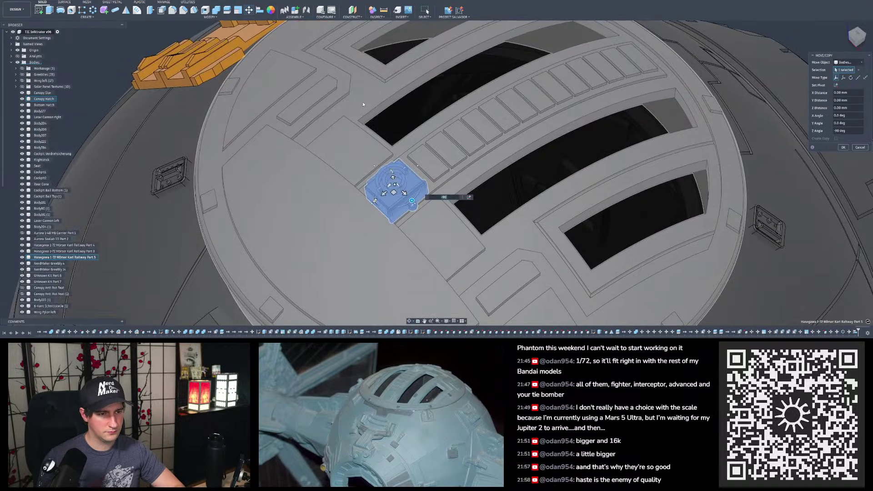
# Step: Compare the greeble's orientation at 0 and 90 degrees, set the Z angle to 90 degrees and apply the move
pyautogui.doubleClick(445, 197)
pyautogui.write('90')
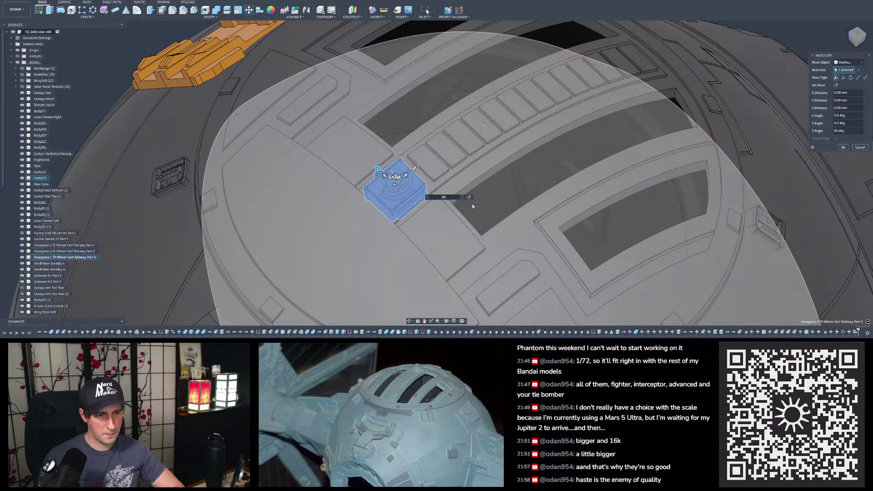
pyautogui.press('Home')
pyautogui.write('-')
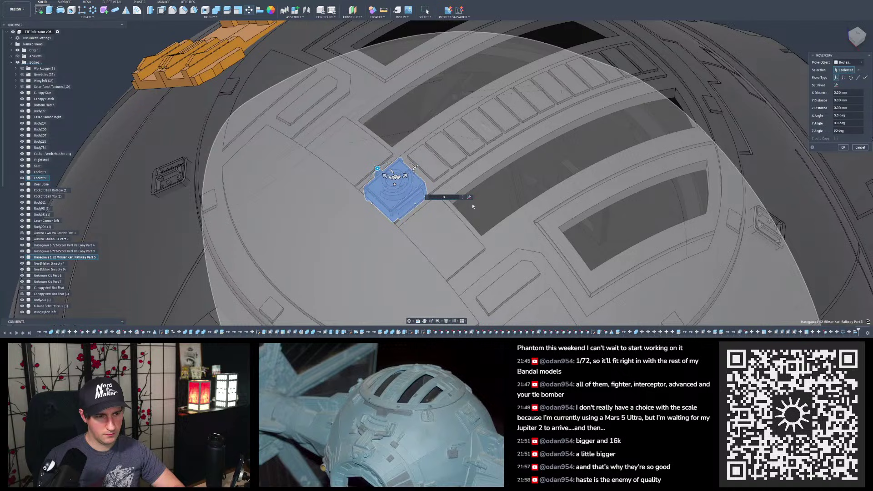
pyautogui.press('Delete')
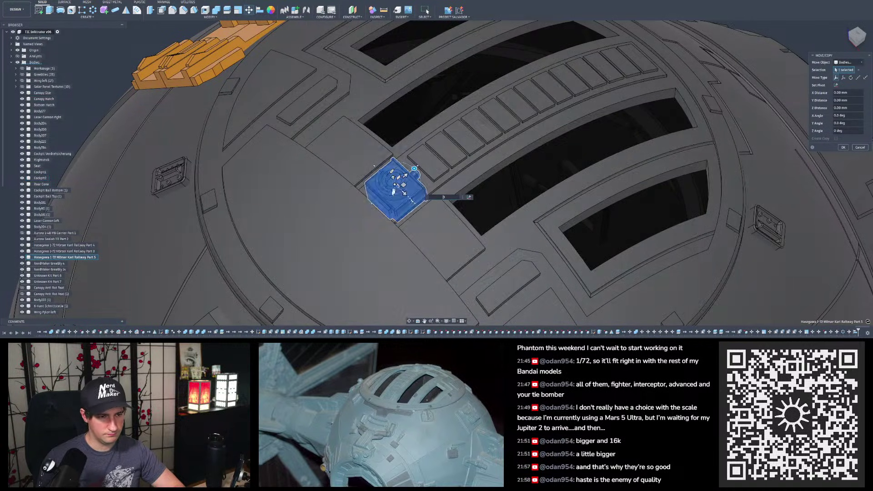
pyautogui.keyDown('shift'); pyautogui.moveTo(396, 179); pyautogui.dragTo(391, 206, button='middle'); pyautogui.keyUp('shift')
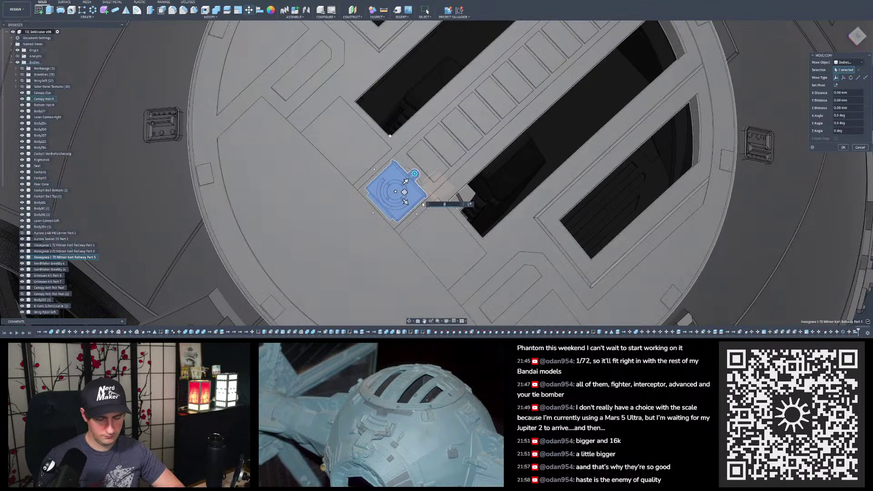
pyautogui.press('Return')
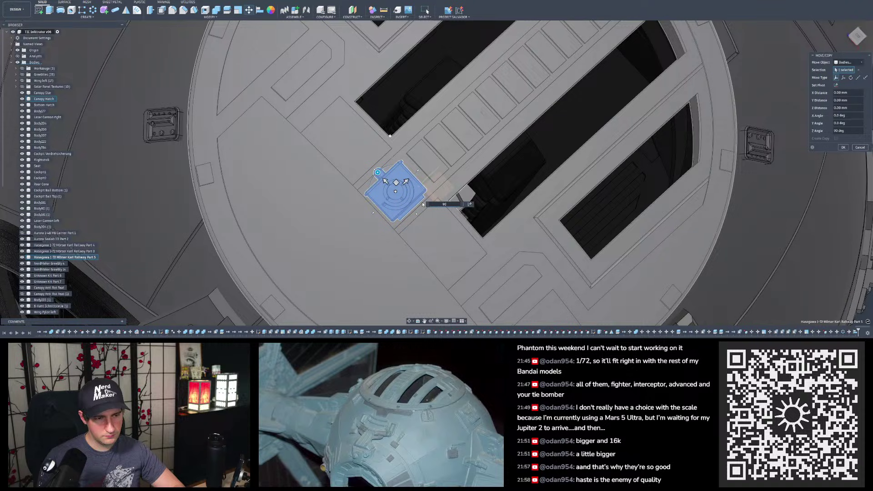
pyautogui.press('Return')
# Step: Examine the placed greeble's fit at the end of the canopy's ladder strip, up close and from a distance
pyautogui.moveTo(421, 194)
pyautogui.keyDown('shift'); pyautogui.mouseDown(button='middle')
pyautogui.moveTo(394, 181)
pyautogui.moveTo(406, 187)
pyautogui.moveTo(351, 190)
pyautogui.moveTo(355, 112)
pyautogui.moveTo(376, 184)
pyautogui.mouseUp(button='middle'); pyautogui.keyUp('shift')
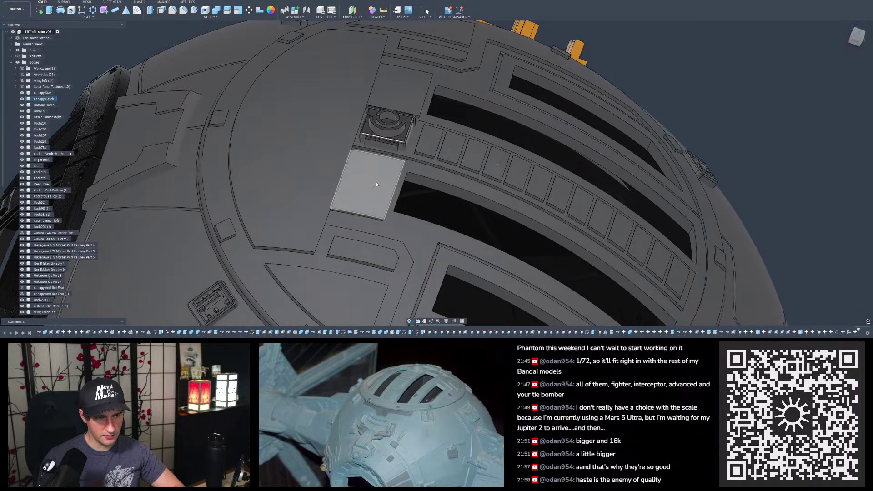
pyautogui.scroll(-3, 380, 162)
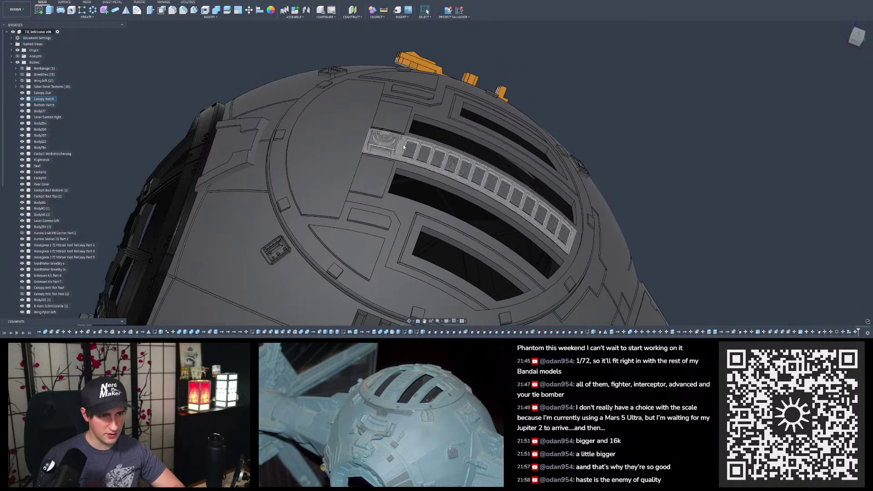
pyautogui.scroll(5, 400, 144)
pyautogui.moveTo(397, 151)
pyautogui.keyDown('shift'); pyautogui.mouseDown(button='middle')
pyautogui.moveTo(433, 125)
pyautogui.moveTo(434, 94)
pyautogui.moveTo(446, 115)
pyautogui.moveTo(450, 102)
pyautogui.moveTo(441, 100)
pyautogui.moveTo(501, 135)
pyautogui.moveTo(492, 139)
pyautogui.mouseUp(button='middle'); pyautogui.keyUp('shift')
pyautogui.scroll(3, 434, 124)
pyautogui.scroll(5, 437, 128)
pyautogui.scroll(-5, 437, 126)
pyautogui.scroll(-8, 448, 100)
pyautogui.moveTo(414, 153)
pyautogui.keyDown('shift'); pyautogui.mouseDown(button='middle')
pyautogui.moveTo(430, 137)
pyautogui.moveTo(393, 156)
pyautogui.moveTo(364, 119)
pyautogui.moveTo(374, 104)
pyautogui.moveTo(299, 86)
pyautogui.mouseUp(button='middle'); pyautogui.keyUp('shift')
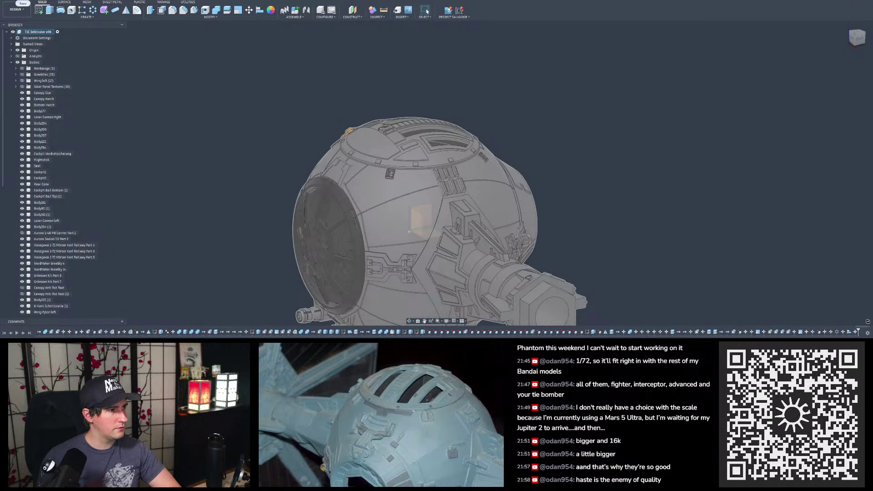
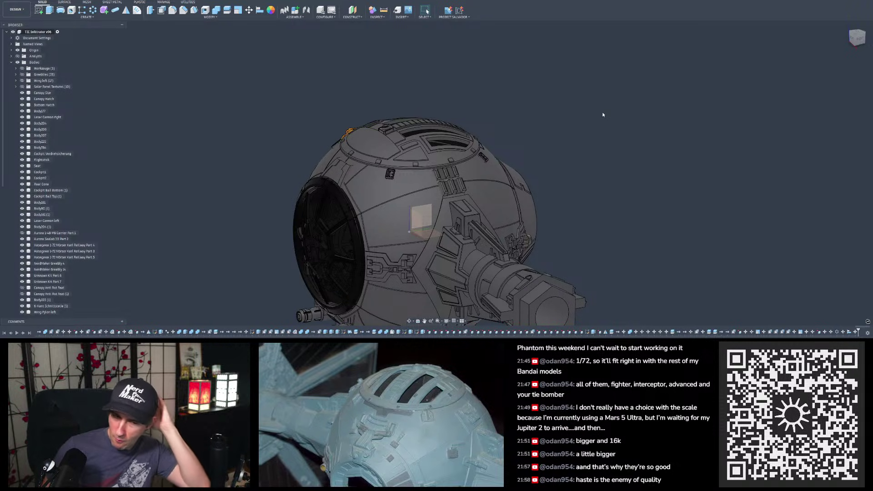
# Step: Move the body NerdMaker Greebly 4 out of the cockpit to just above the cockpit ball's upper rear surface
pyautogui.scroll(-5, 462, 151)
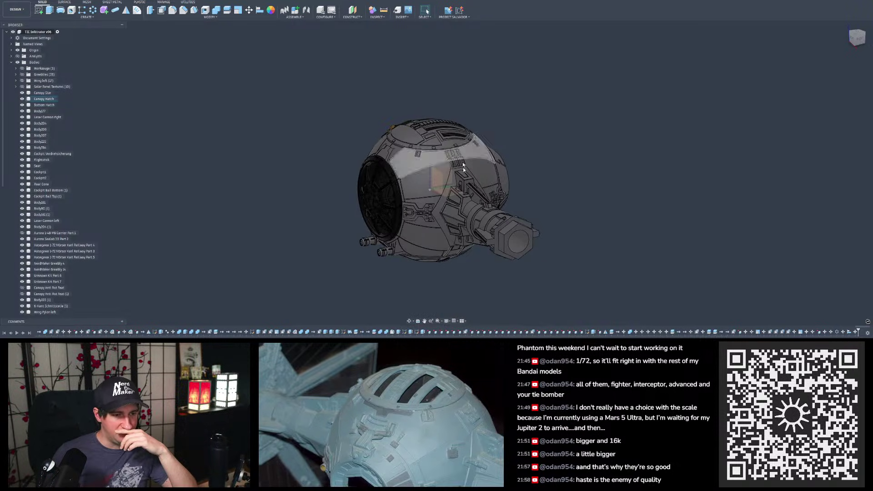
pyautogui.scroll(5, 458, 195)
pyautogui.keyDown('shift'); pyautogui.moveTo(443, 196); pyautogui.dragTo(477, 170, button='middle'); pyautogui.keyUp('shift')
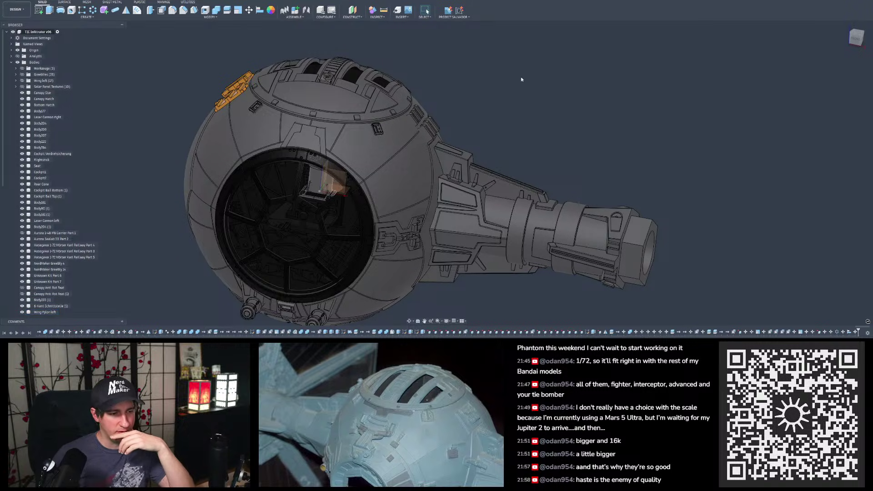
pyautogui.scroll(-4, 521, 79)
pyautogui.scroll(4, 367, 184)
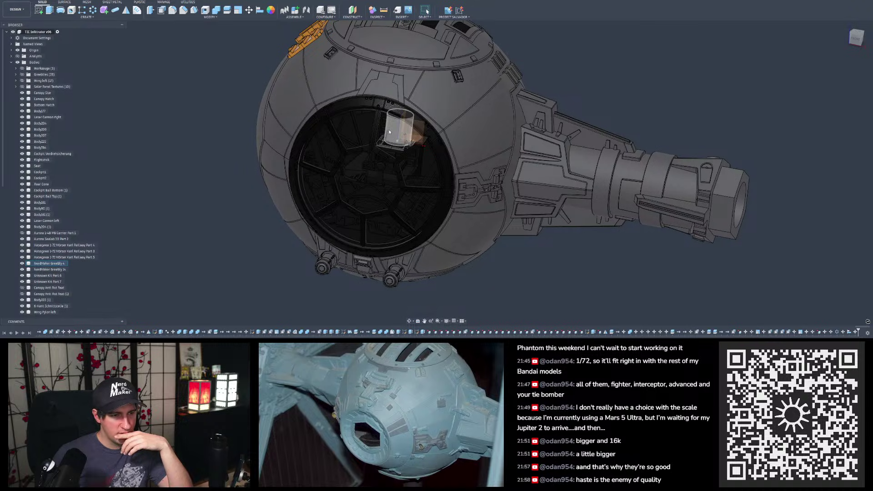
pyautogui.click(389, 132)
pyautogui.click(55, 264)
pyautogui.keyDown('shift'); pyautogui.moveTo(196, 252); pyautogui.dragTo(178, 88, button='middle'); pyautogui.keyUp('shift')
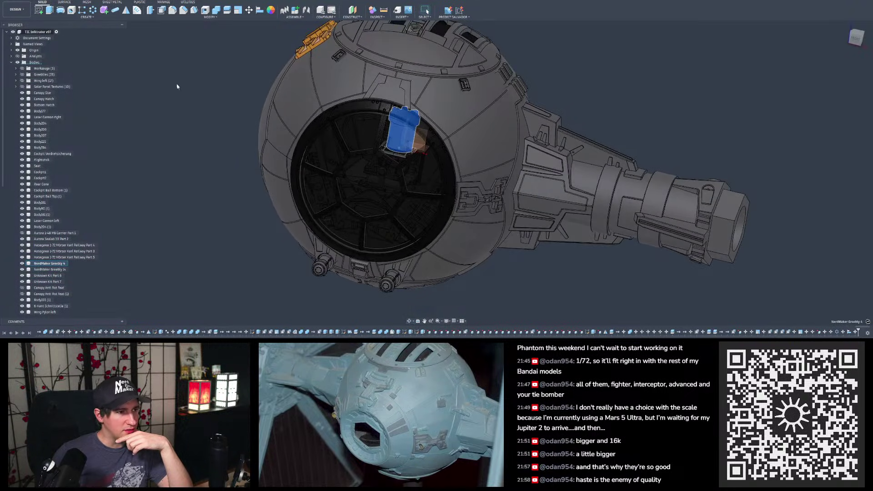
pyautogui.click(249, 12)
pyautogui.keyDown('shift'); pyautogui.moveTo(472, 190); pyautogui.dragTo(360, 199, button='middle'); pyautogui.keyUp('shift')
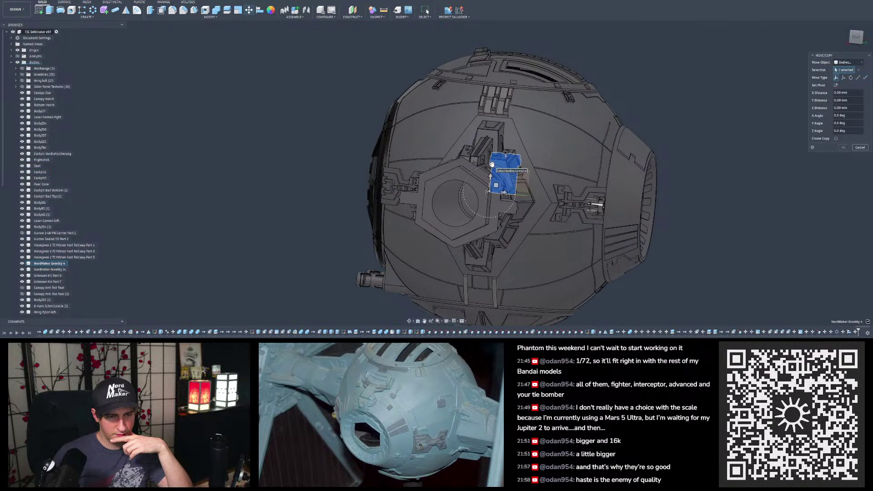
pyautogui.moveTo(495, 185); pyautogui.dragTo(620, 110)
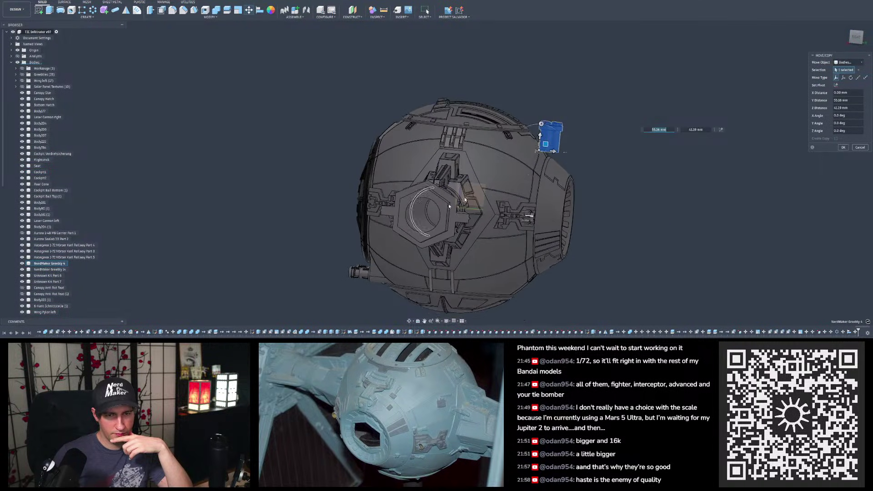
# Step: Tilt the cylindrical greeble about its X axis to follow the ball's upper rear slope, seat it against the surface and apply the move
pyautogui.scroll(3, 458, 174)
pyautogui.keyDown('shift'); pyautogui.moveTo(458, 174); pyautogui.dragTo(526, 132, button='middle'); pyautogui.keyUp('shift')
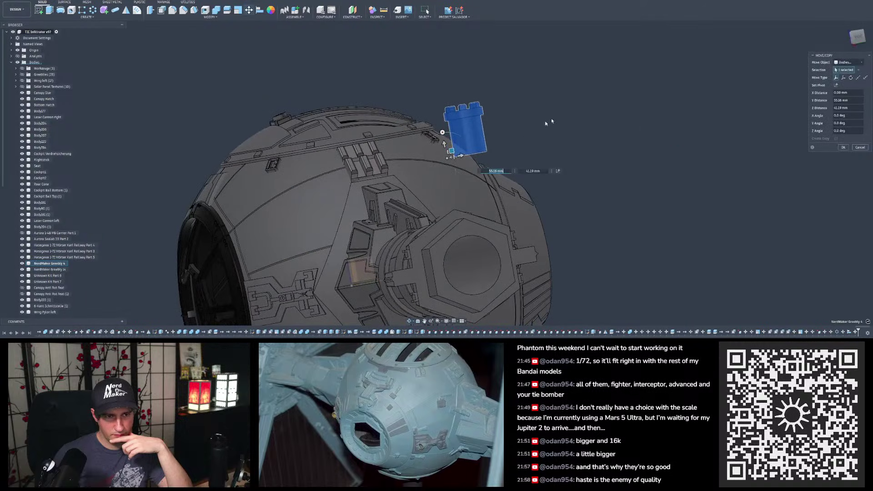
pyautogui.click(859, 41)
pyautogui.scroll(6, 300, 123)
pyautogui.moveTo(300, 133); pyautogui.dragTo(362, 206)
pyautogui.moveTo(301, 171); pyautogui.dragTo(333, 58)
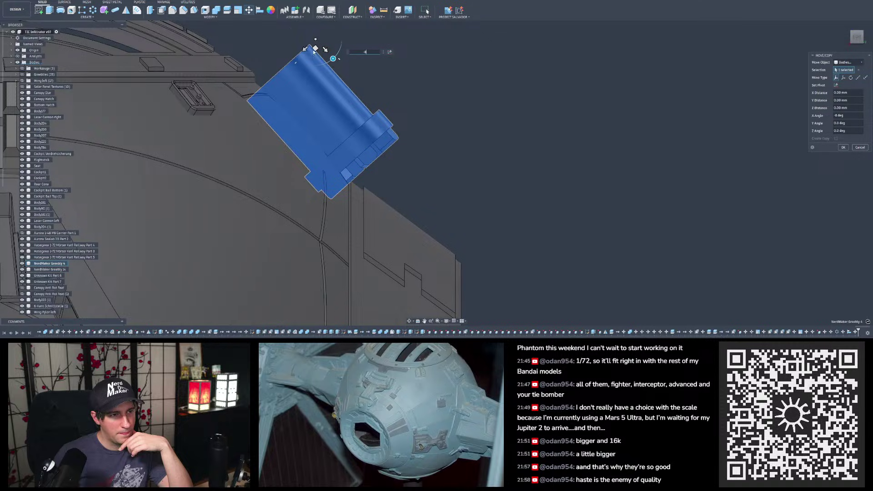
pyautogui.moveTo(315, 47); pyautogui.dragTo(339, 36)
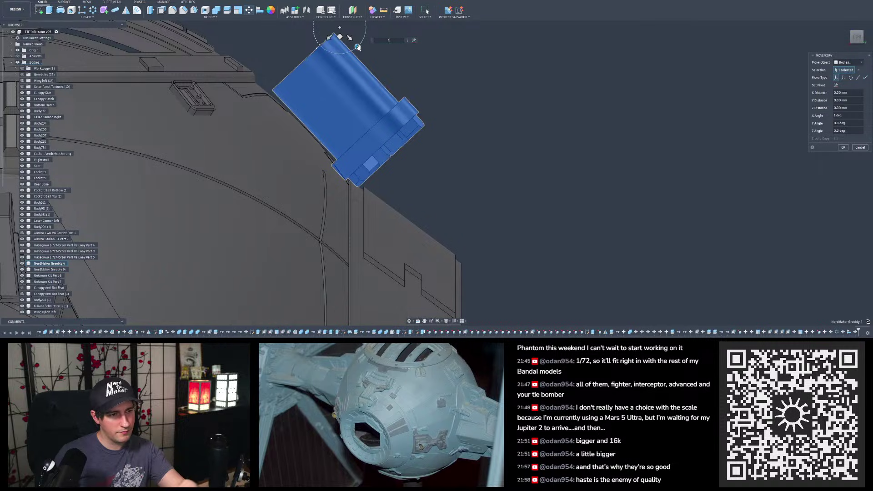
pyautogui.write('2')
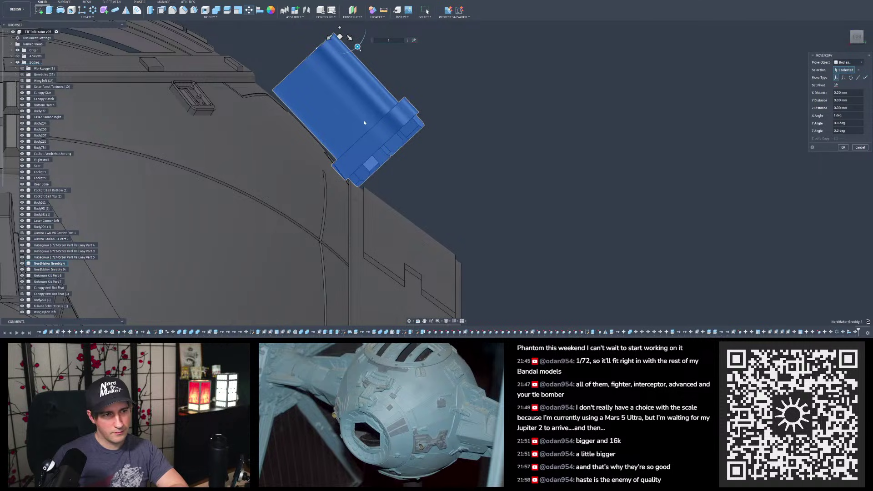
pyautogui.press('Return')
pyautogui.keyDown('shift'); pyautogui.moveTo(386, 138); pyautogui.dragTo(359, 160, button='middle'); pyautogui.keyUp('shift')
pyautogui.moveTo(135, 25)
pyautogui.keyDown('shift'); pyautogui.mouseDown(button='middle')
pyautogui.moveTo(217, 293)
pyautogui.moveTo(218, 277)
pyautogui.moveTo(225, 304)
pyautogui.moveTo(237, 295)
pyautogui.mouseUp(button='middle'); pyautogui.keyUp('shift')
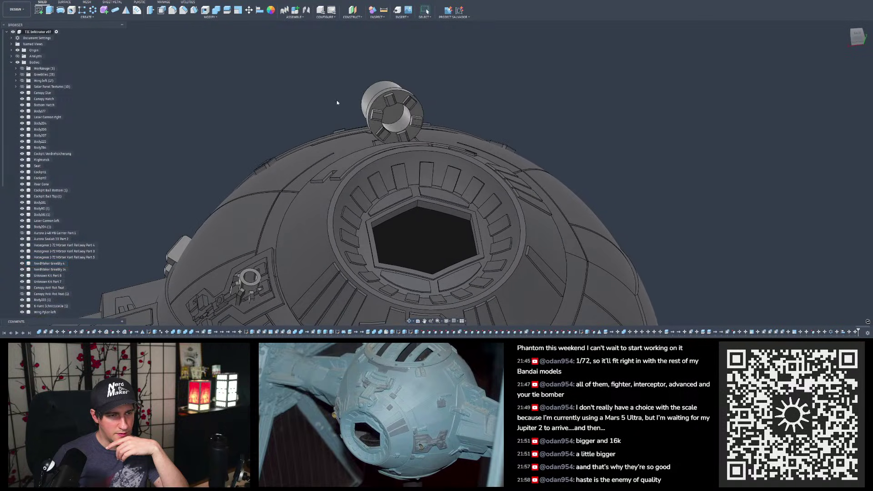
pyautogui.click(238, 11)
pyautogui.click(392, 99)
pyautogui.scroll(3, 393, 99)
pyautogui.keyDown('shift'); pyautogui.moveTo(392, 99); pyautogui.dragTo(395, 166, button='middle'); pyautogui.keyUp('shift')
pyautogui.moveTo(396, 166)
pyautogui.keyDown('shift'); pyautogui.mouseDown(button='middle')
pyautogui.moveTo(422, 108)
pyautogui.moveTo(367, 90)
pyautogui.moveTo(500, 131)
pyautogui.mouseUp(button='middle'); pyautogui.keyUp('shift')
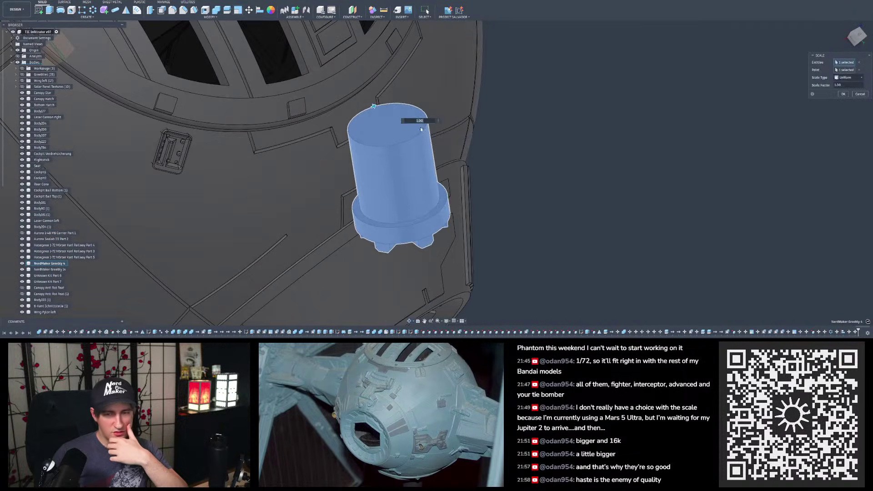
pyautogui.scroll(3, 394, 168)
pyautogui.keyDown('shift'); pyautogui.moveTo(394, 168); pyautogui.dragTo(497, 143, button='middle'); pyautogui.keyUp('shift')
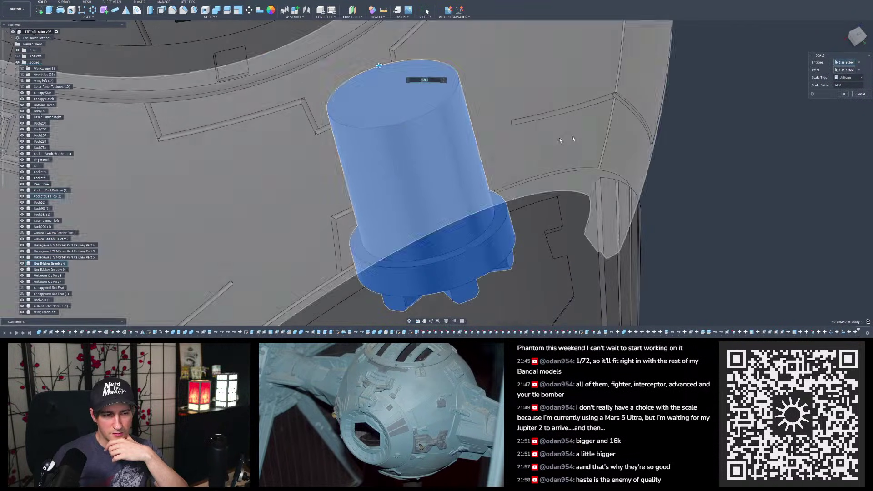
pyautogui.click(380, 68)
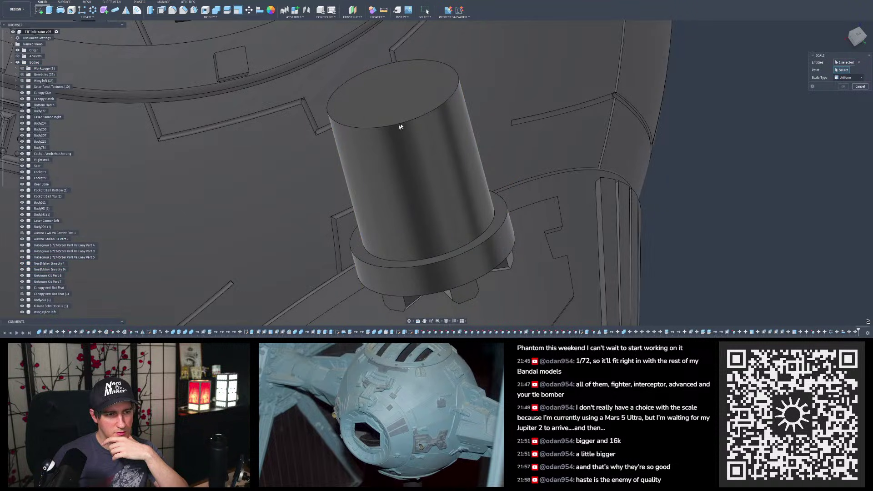
pyautogui.keyDown('shift'); pyautogui.moveTo(391, 129); pyautogui.dragTo(385, 94, button='middle'); pyautogui.keyUp('shift')
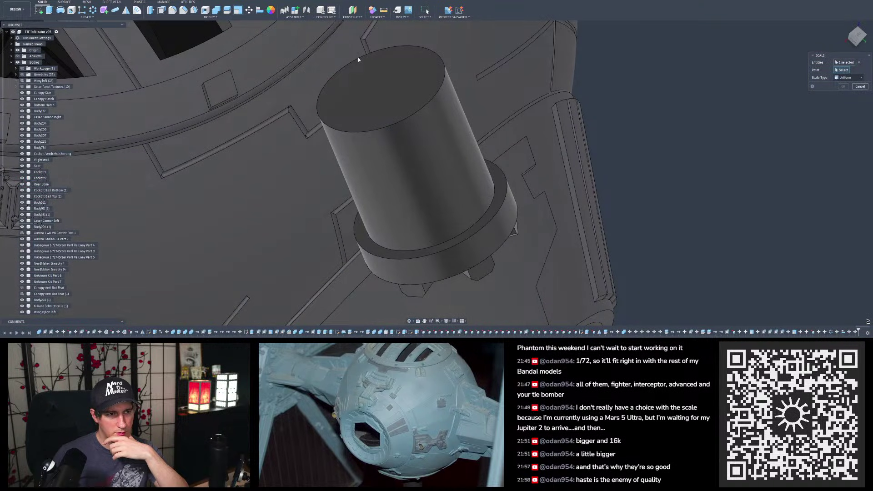
pyautogui.keyDown('shift'); pyautogui.moveTo(358, 58); pyautogui.dragTo(302, 164, button='middle'); pyautogui.keyUp('shift')
pyautogui.keyDown('shift'); pyautogui.moveTo(281, 95); pyautogui.dragTo(286, 121, button='middle'); pyautogui.keyUp('shift')
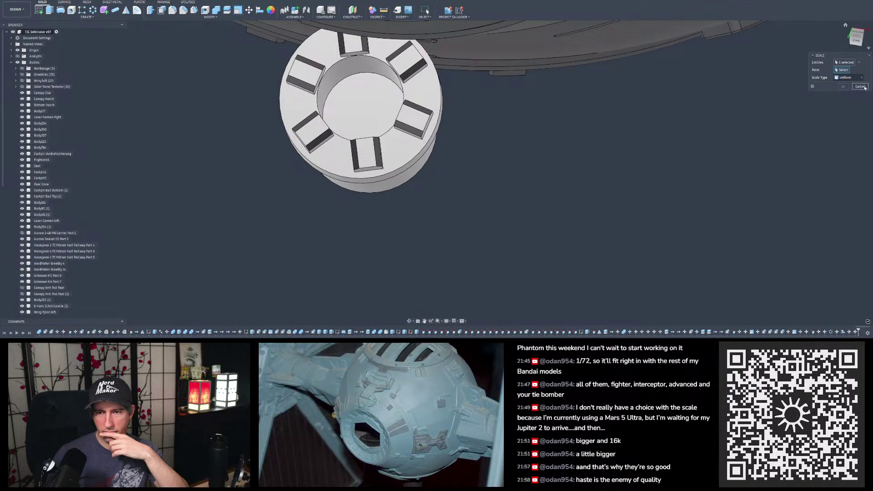
pyautogui.press('Escape')
# Step: Rotate the cylindrical greeble about its Z axis so its end tabs sit symmetrically to the ball's centreline, and apply the move
pyautogui.scroll(-3, 594, 148)
pyautogui.keyDown('shift'); pyautogui.moveTo(595, 149); pyautogui.dragTo(570, 32, button='middle'); pyautogui.keyUp('shift')
pyautogui.keyDown('shift'); pyautogui.moveTo(424, 131); pyautogui.dragTo(424, 128, button='middle'); pyautogui.keyUp('shift')
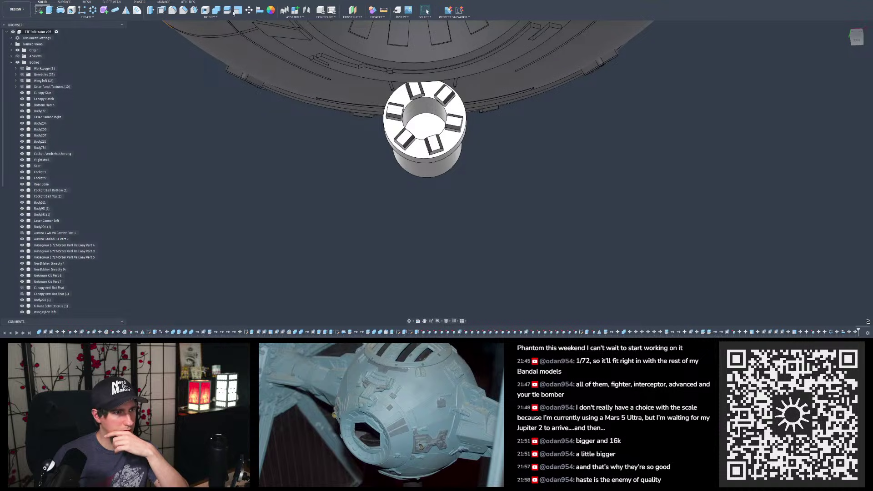
pyautogui.click(248, 11)
pyautogui.click(424, 124)
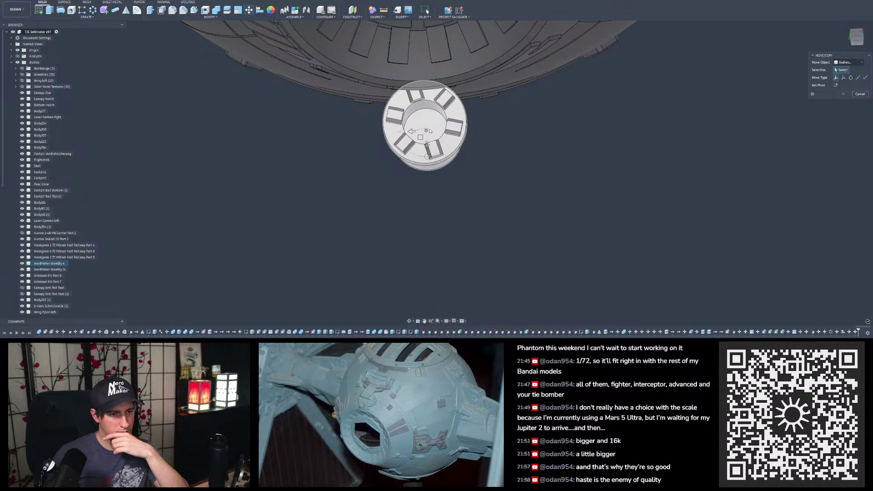
pyautogui.click(430, 131)
pyautogui.moveTo(427, 158); pyautogui.dragTo(423, 157)
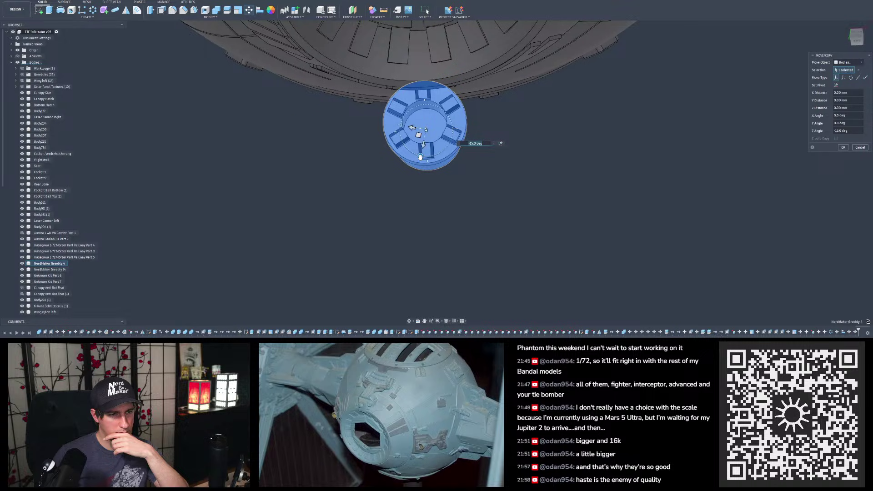
pyautogui.press('Return')
# Step: Scale the cylindrical greeble down uniformly to a factor of about 0.27
pyautogui.keyDown('shift'); pyautogui.moveTo(420, 157); pyautogui.dragTo(409, 28, button='middle'); pyautogui.keyUp('shift')
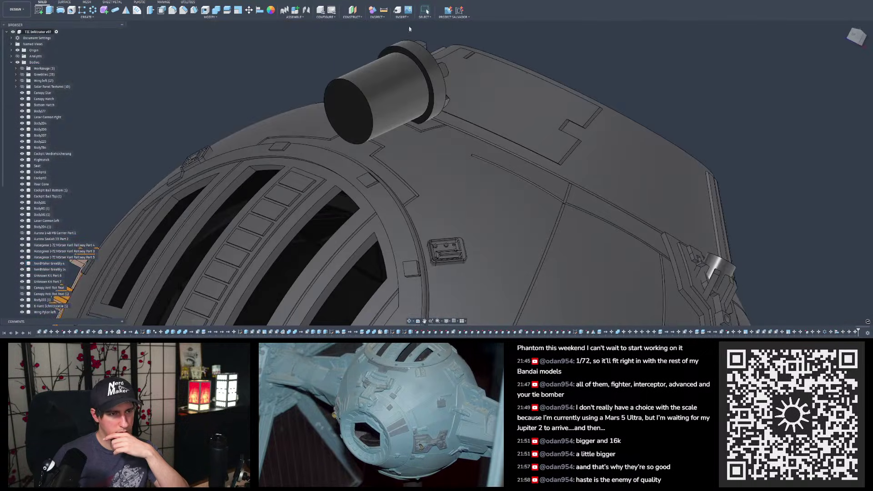
pyautogui.click(238, 10)
pyautogui.click(335, 82)
pyautogui.keyDown('shift'); pyautogui.moveTo(334, 83); pyautogui.dragTo(380, 82, button='middle'); pyautogui.keyUp('shift')
pyautogui.moveTo(342, 139); pyautogui.dragTo(314, 119)
pyautogui.keyDown('shift'); pyautogui.moveTo(318, 121); pyautogui.dragTo(425, 207, button='middle'); pyautogui.keyUp('shift')
pyautogui.scroll(-3, 425, 207)
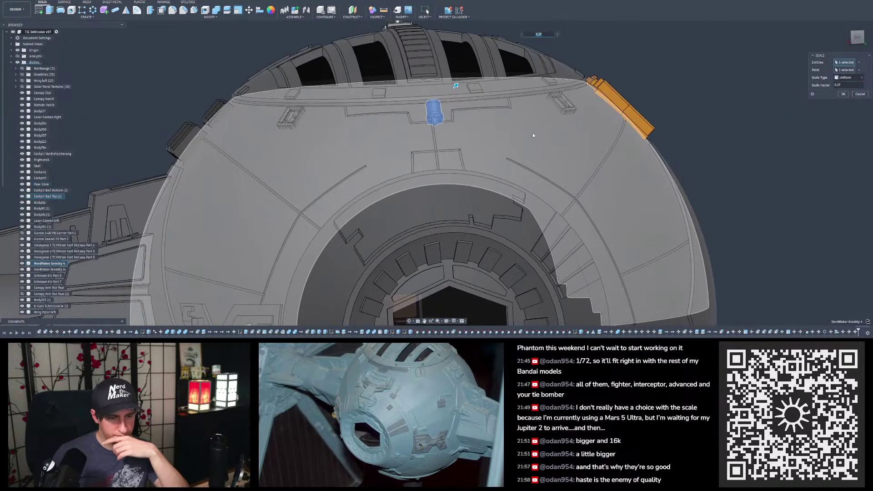
# Step: Compare the greeble's size with the reference footage, set the uniform scale factor to about 0.35 and apply it
pyautogui.scroll(1, 533, 136)
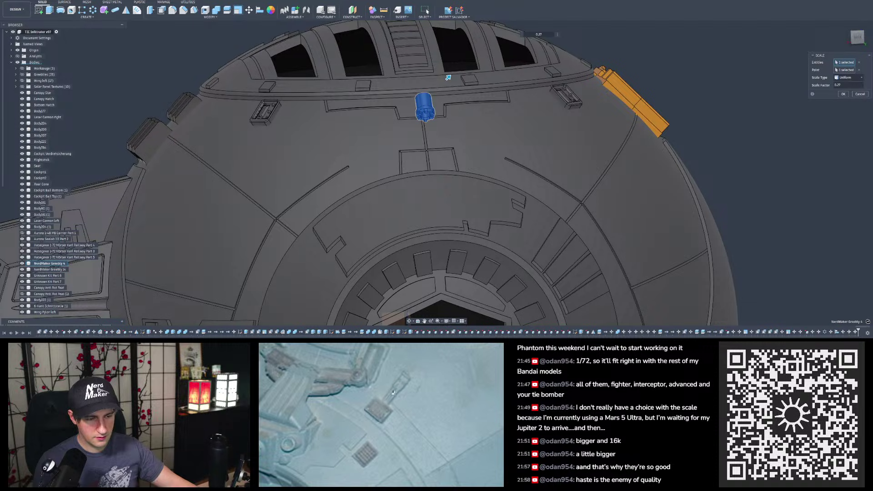
pyautogui.moveTo(506, 158)
pyautogui.keyDown('shift'); pyautogui.mouseDown(button='middle')
pyautogui.moveTo(507, 144)
pyautogui.moveTo(499, 169)
pyautogui.mouseUp(button='middle'); pyautogui.keyUp('shift')
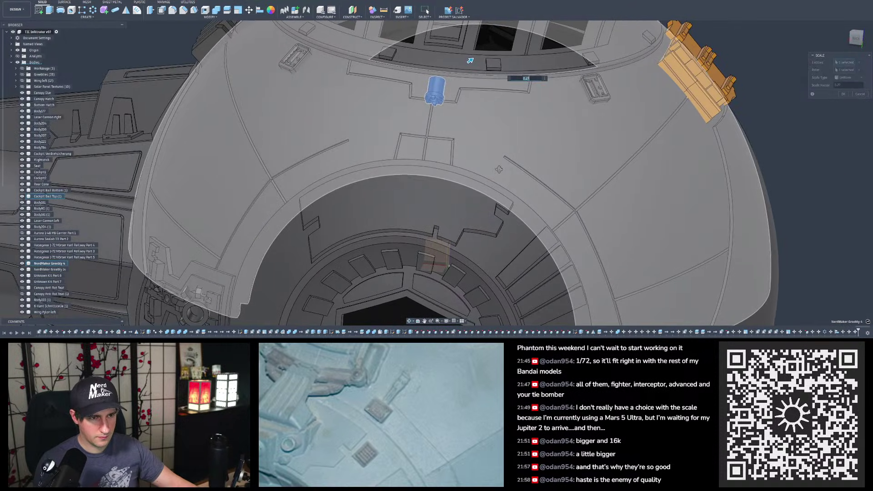
pyautogui.scroll(-4, 402, 406)
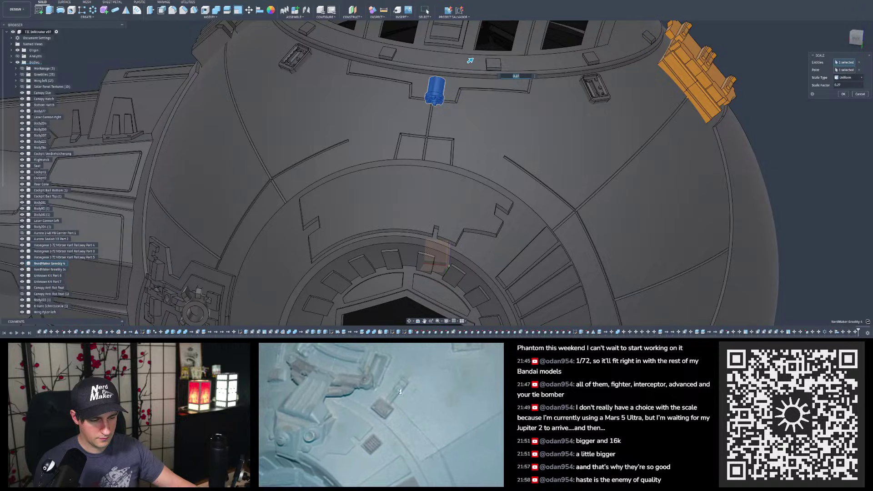
pyautogui.moveTo(401, 405); pyautogui.dragTo(401, 406)
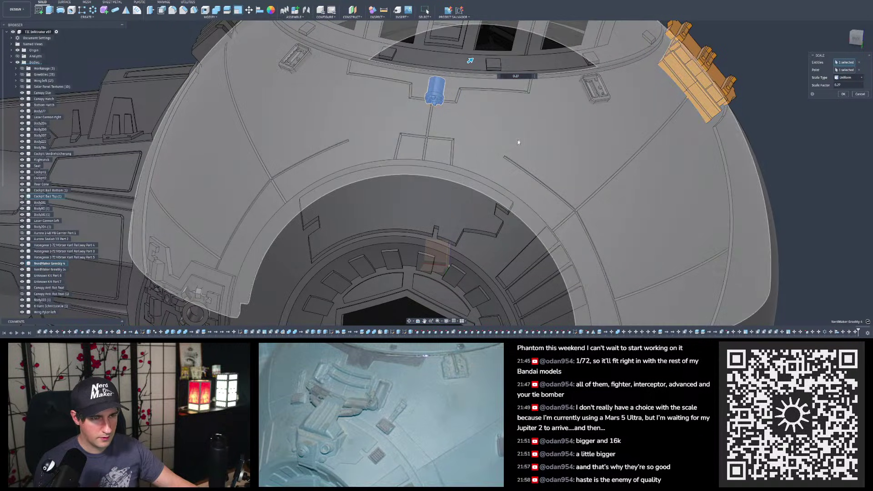
pyautogui.keyDown('shift'); pyautogui.moveTo(517, 141); pyautogui.dragTo(517, 153, button='middle'); pyautogui.keyUp('shift')
pyautogui.moveTo(462, 62); pyautogui.dragTo(461, 63)
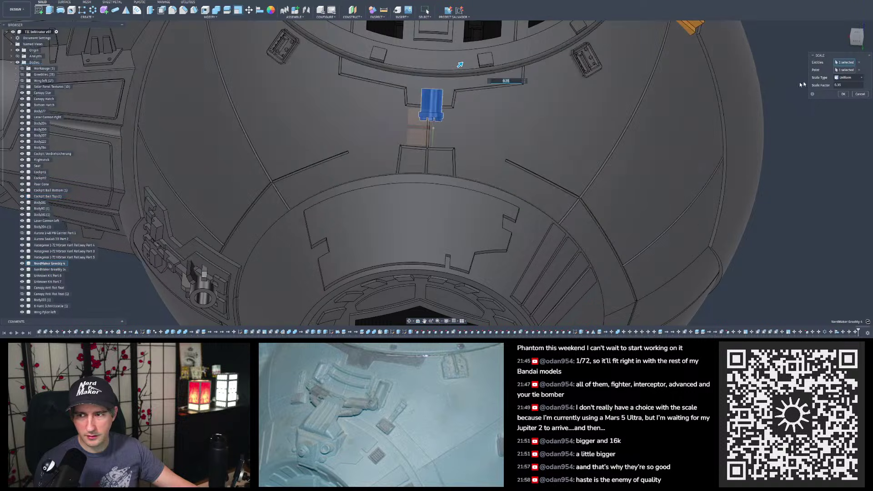
pyautogui.click(843, 95)
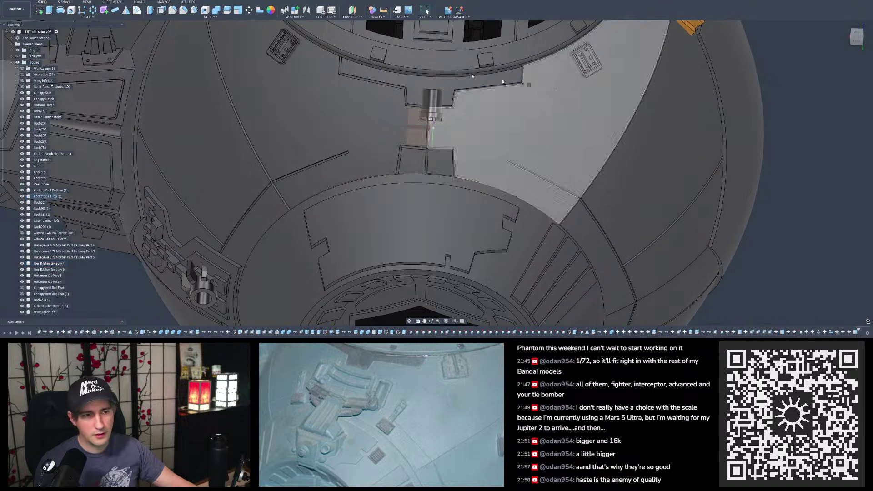
# Step: Measure the diameter of the scaled greeble's round end face
pyautogui.press('i')
pyautogui.scroll(2, 427, 124)
pyautogui.click(445, 117)
pyautogui.keyDown('shift'); pyautogui.moveTo(445, 116); pyautogui.dragTo(442, 87, button='middle'); pyautogui.keyUp('shift')
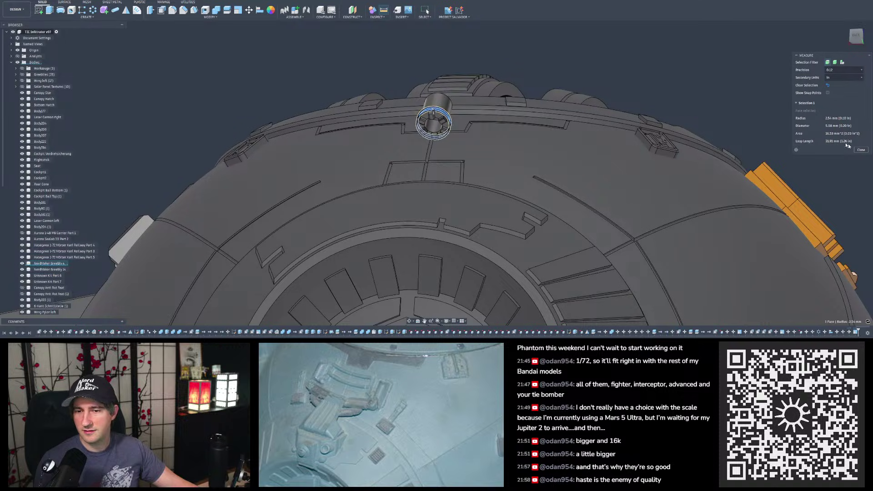
pyautogui.click(860, 150)
# Step: Move the scaled greeble onto the sloped panel behind the canopy hatch and tilt it 5 degrees about X to match the surface
pyautogui.keyDown('shift'); pyautogui.moveTo(464, 123); pyautogui.dragTo(269, 25, button='middle'); pyautogui.keyUp('shift')
pyautogui.press('m')
pyautogui.keyDown('shift'); pyautogui.moveTo(464, 91); pyautogui.dragTo(450, 113, button='middle'); pyautogui.keyUp('shift')
pyautogui.click(422, 104)
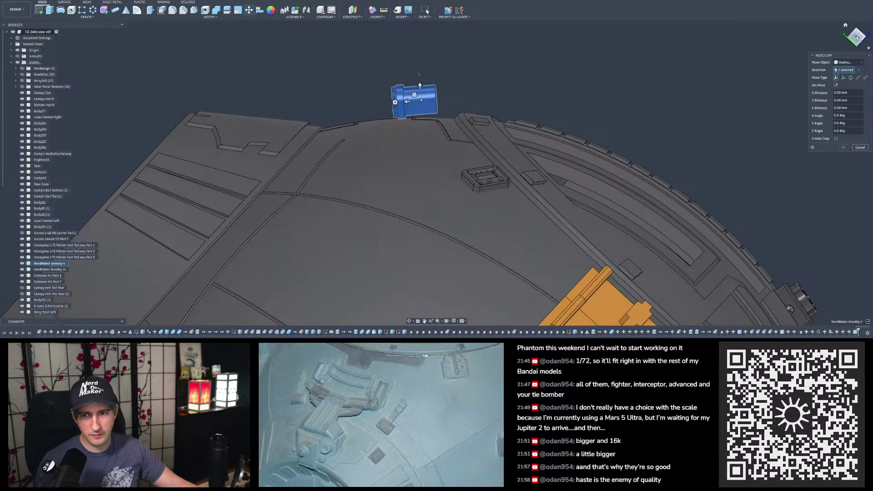
pyautogui.click(856, 38)
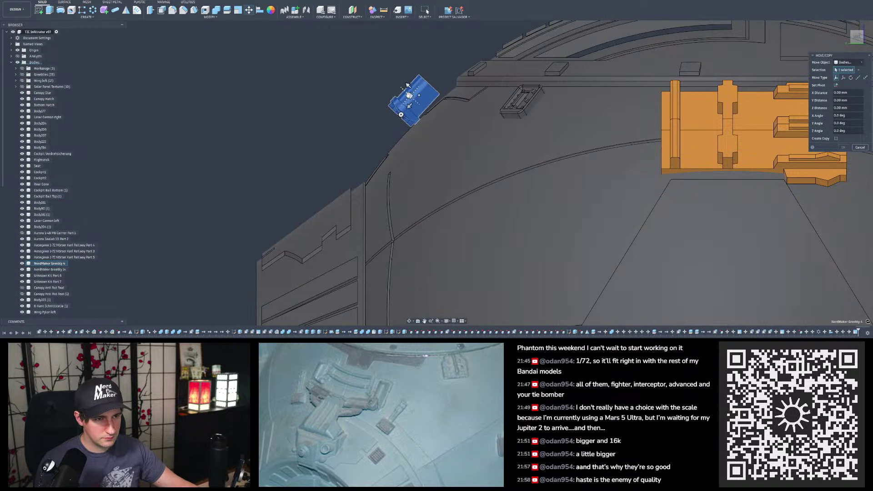
pyautogui.moveTo(409, 96); pyautogui.dragTo(387, 175)
pyautogui.scroll(5, 375, 158)
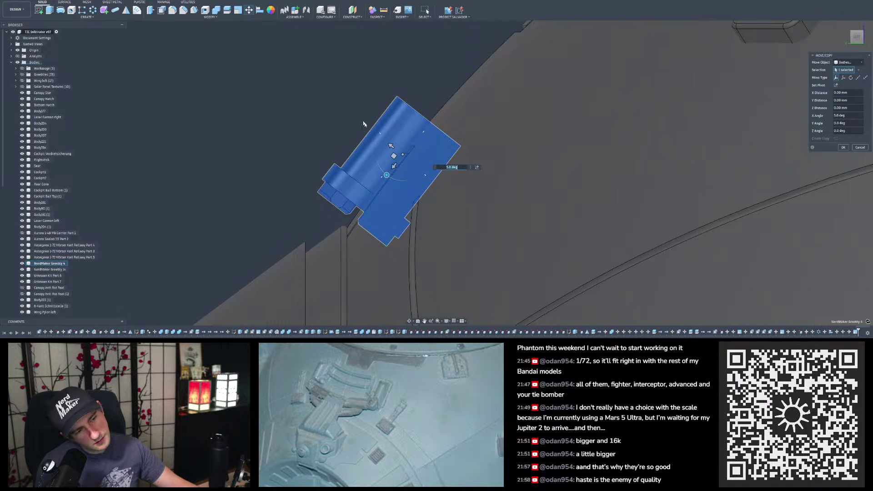
pyautogui.moveTo(394, 156)
pyautogui.mouseDown()
pyautogui.moveTo(423, 186)
pyautogui.moveTo(384, 146)
pyautogui.mouseUp()
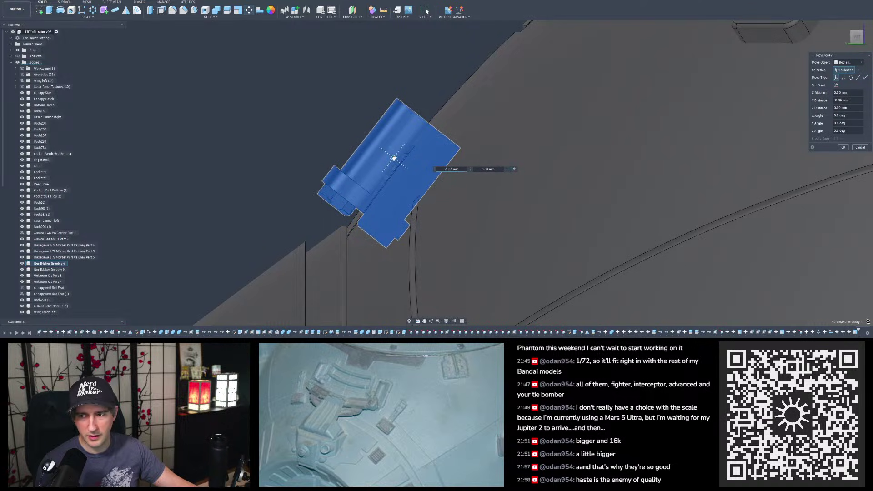
pyautogui.moveTo(393, 157); pyautogui.dragTo(395, 158)
# Step: Sink the cylindrical greeble deeper into the sloped panel behind the canopy hatch with a Y distance of -0.25 mm
pyautogui.keyDown('shift'); pyautogui.moveTo(382, 124); pyautogui.dragTo(399, 105, button='middle'); pyautogui.keyUp('shift')
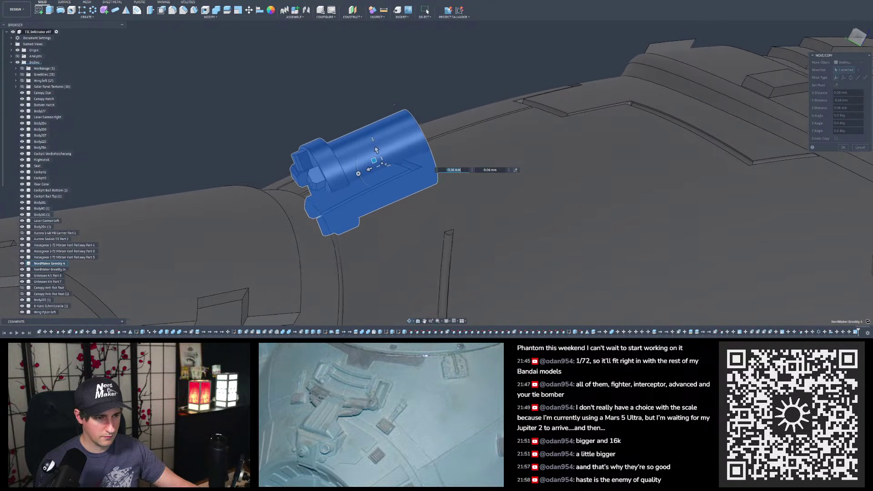
pyautogui.scroll(4, 380, 147)
pyautogui.moveTo(376, 160); pyautogui.dragTo(379, 164)
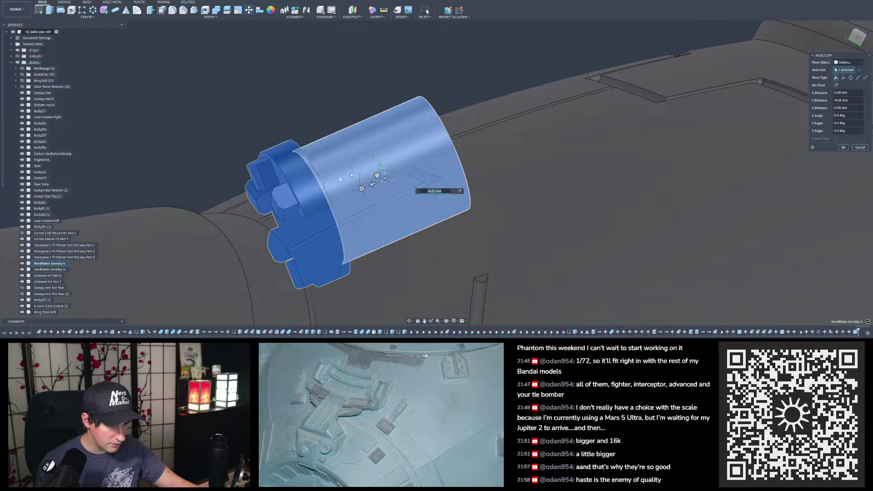
pyautogui.scroll(5, 291, 216)
pyautogui.keyDown('shift'); pyautogui.moveTo(292, 216); pyautogui.dragTo(295, 197, button='middle'); pyautogui.keyUp('shift')
pyautogui.scroll(2, 261, 223)
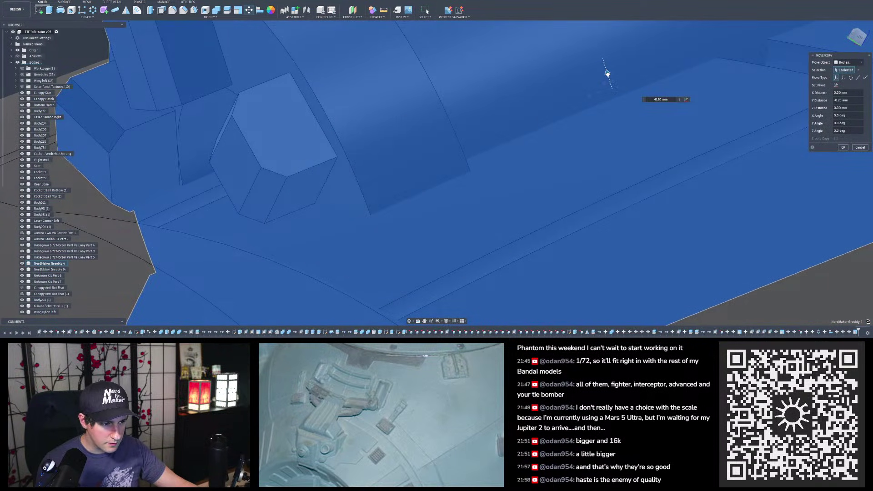
pyautogui.moveTo(607, 73); pyautogui.dragTo(608, 78)
pyautogui.keyDown('shift'); pyautogui.moveTo(463, 158); pyautogui.dragTo(516, 164, button='middle'); pyautogui.keyUp('shift')
pyautogui.keyDown('shift'); pyautogui.moveTo(220, 182); pyautogui.dragTo(238, 179, button='middle'); pyautogui.keyUp('shift')
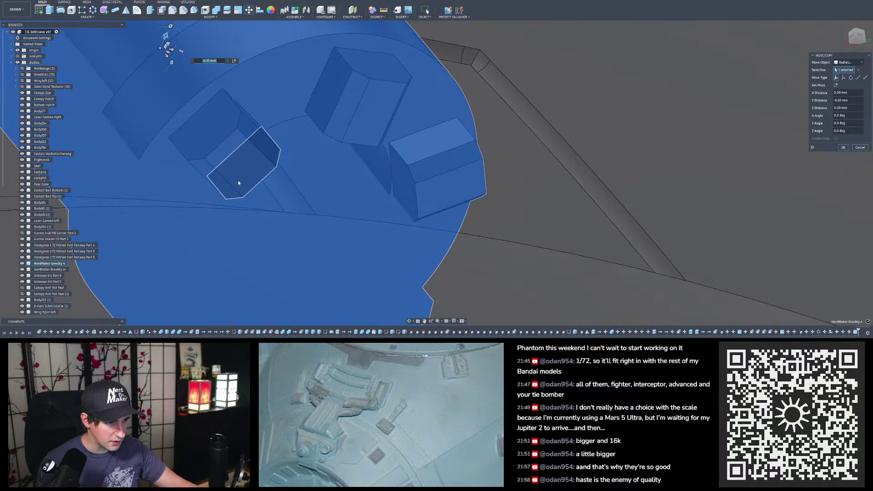
pyautogui.keyDown('shift'); pyautogui.moveTo(402, 187); pyautogui.dragTo(386, 164, button='middle'); pyautogui.keyUp('shift')
pyautogui.scroll(-8, 370, 237)
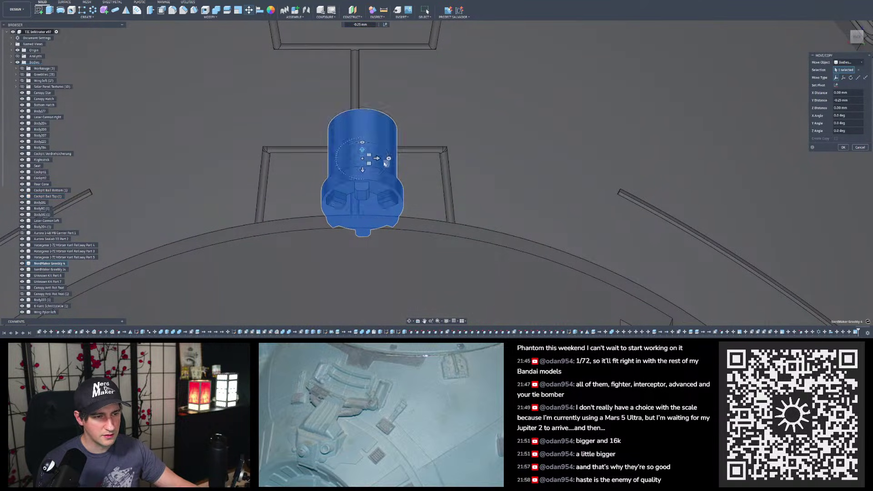
# Step: Shift the greeble sideways with an X distance of -0.438 mm to centre it on the panel, and apply the move
pyautogui.scroll(2, 386, 163)
pyautogui.moveTo(369, 157); pyautogui.dragTo(357, 160)
pyautogui.scroll(7, 369, 149)
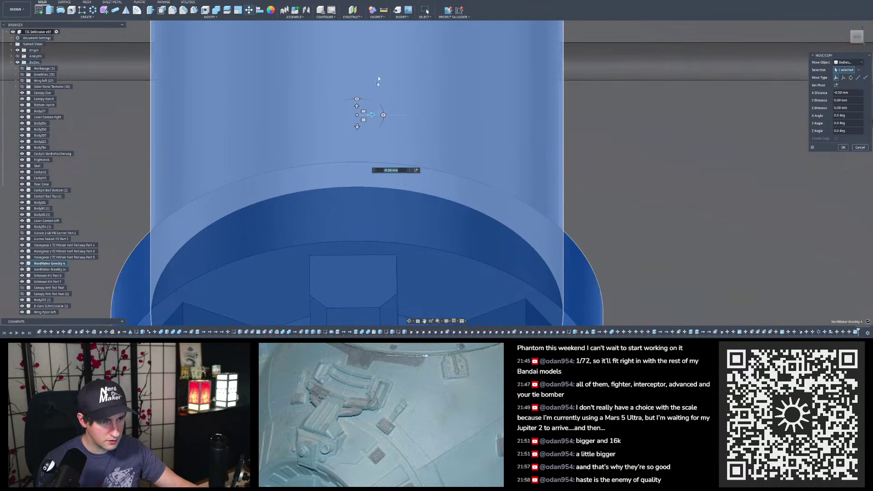
pyautogui.scroll(-3, 377, 90)
pyautogui.scroll(3, 343, 203)
pyautogui.scroll(1, 385, 49)
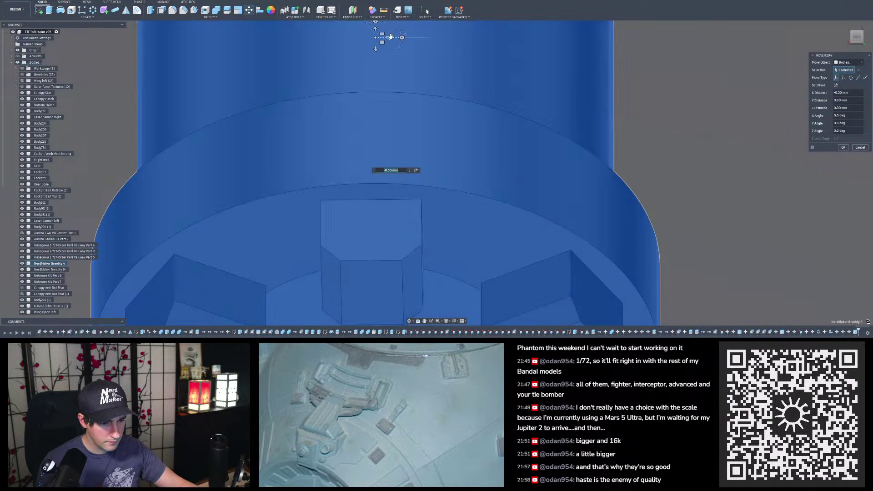
pyautogui.scroll(-1, 396, 129)
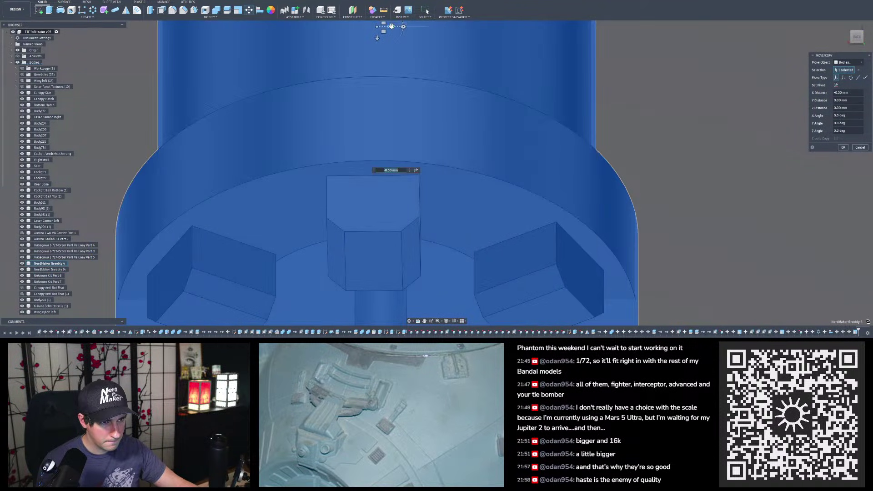
pyautogui.moveTo(395, 27); pyautogui.dragTo(399, 28)
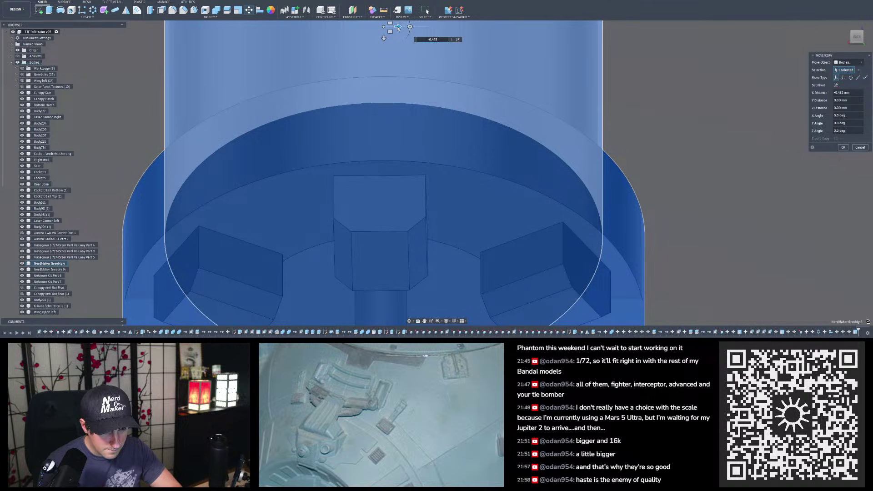
pyautogui.write('8')
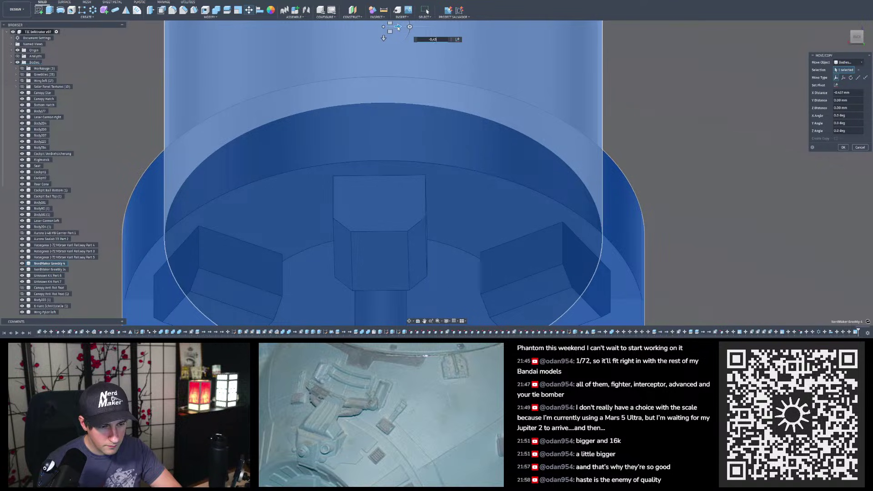
pyautogui.scroll(-7, 347, 139)
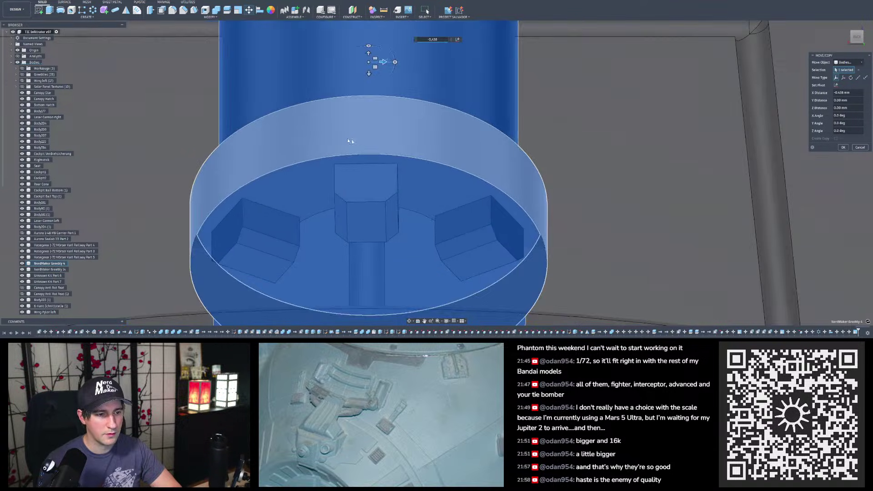
pyautogui.keyDown('shift'); pyautogui.moveTo(375, 207); pyautogui.dragTo(423, 198, button='middle'); pyautogui.keyUp('shift')
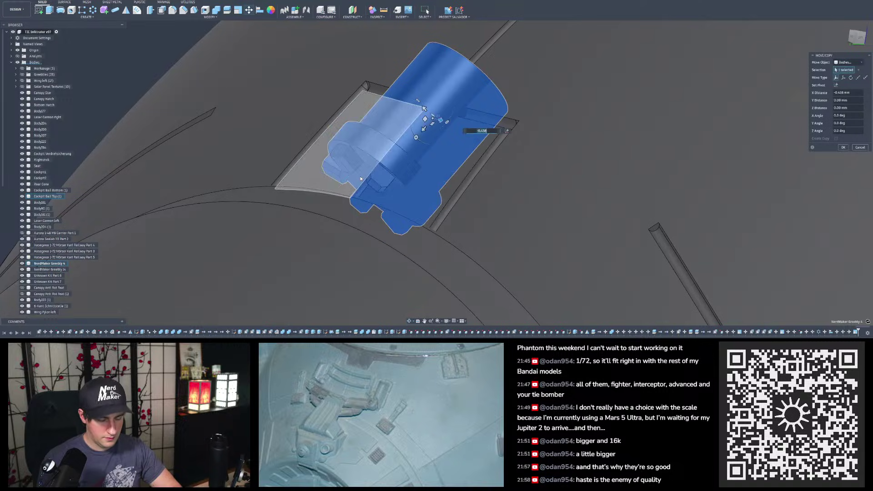
pyautogui.press('Return')
# Step: Try to shrink the greeble's main cylindrical face with Offset Face
pyautogui.keyDown('shift'); pyautogui.moveTo(361, 179); pyautogui.dragTo(389, 176, button='middle'); pyautogui.keyUp('shift')
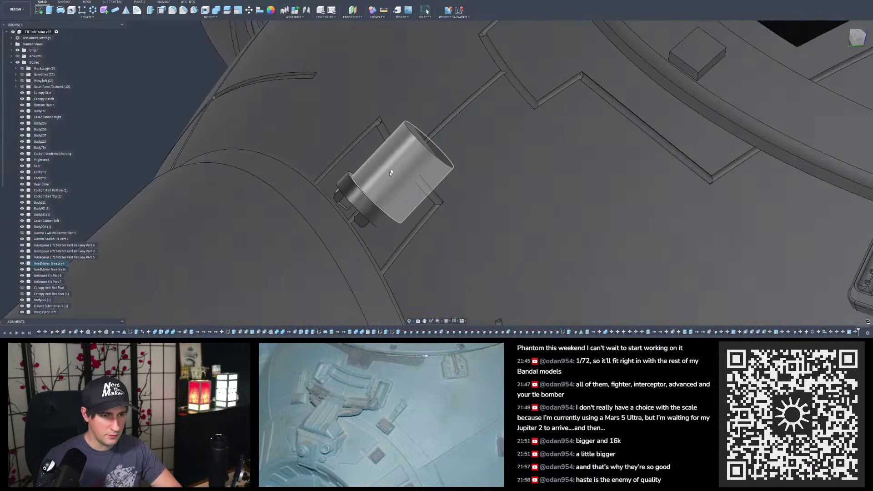
pyautogui.click(161, 10)
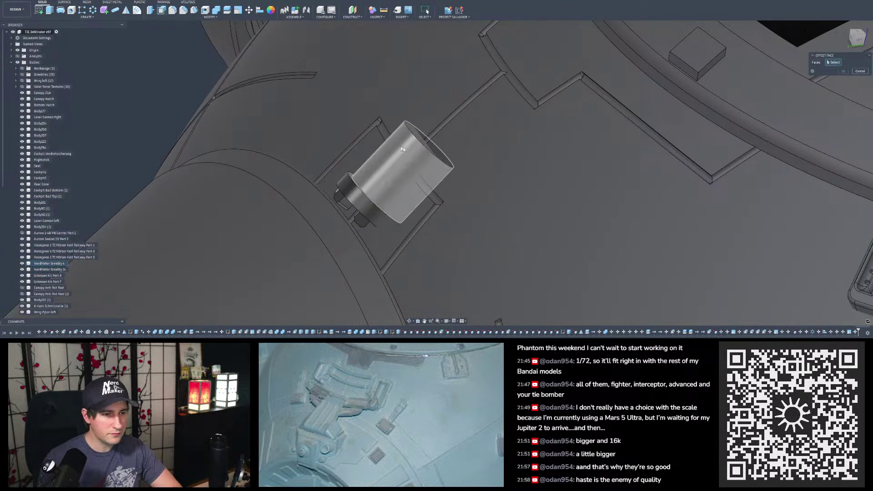
pyautogui.click(390, 172)
pyautogui.keyDown('shift'); pyautogui.moveTo(390, 173); pyautogui.dragTo(396, 153, button='middle'); pyautogui.keyUp('shift')
pyautogui.write('-1')
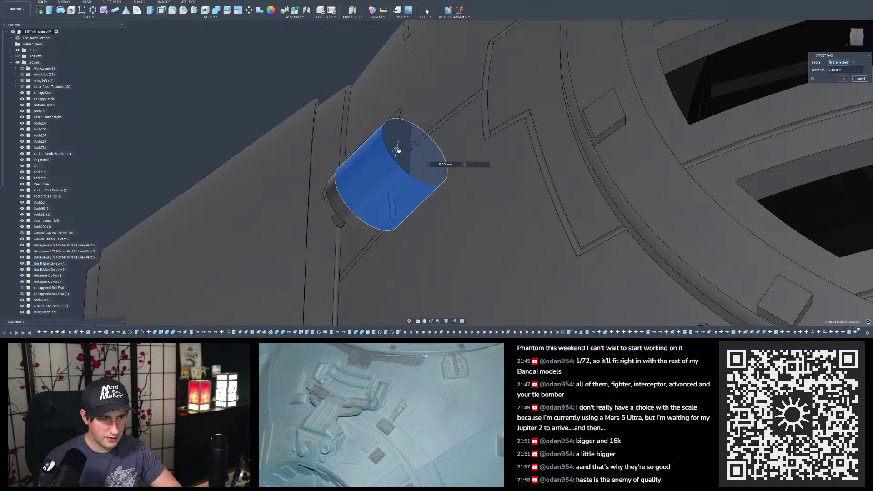
pyautogui.moveTo(395, 160); pyautogui.dragTo(396, 156)
pyautogui.moveTo(396, 156)
pyautogui.keyDown('shift'); pyautogui.mouseDown(button='middle')
pyautogui.moveTo(383, 173)
pyautogui.moveTo(362, 156)
pyautogui.moveTo(366, 141)
pyautogui.moveTo(395, 142)
pyautogui.mouseUp(button='middle'); pyautogui.keyUp('shift')
pyautogui.keyDown('shift'); pyautogui.moveTo(367, 181); pyautogui.dragTo(431, 168, button='middle'); pyautogui.keyUp('shift')
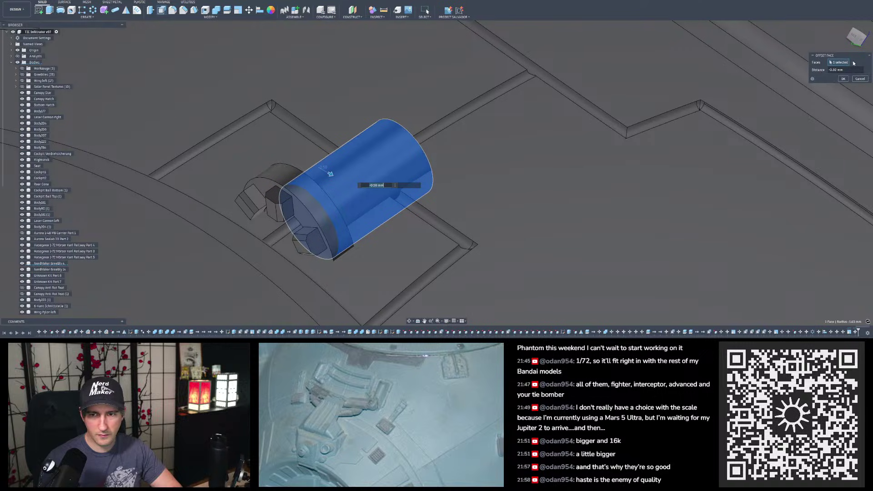
pyautogui.click(853, 63)
pyautogui.keyDown('shift'); pyautogui.moveTo(326, 183); pyautogui.dragTo(266, 218, button='middle'); pyautogui.keyUp('shift')
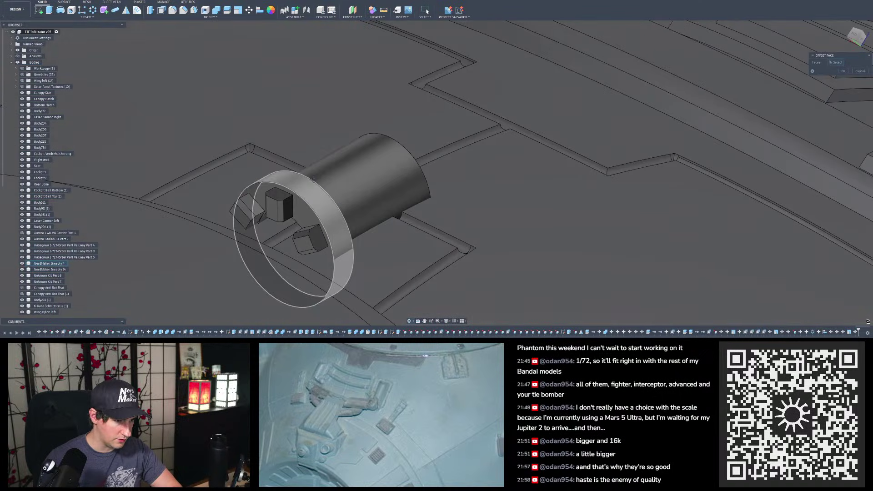
# Step: Try to offset the inner cylindrical face at the greeble's studded end
pyautogui.click(263, 220)
pyautogui.moveTo(315, 208); pyautogui.dragTo(316, 208)
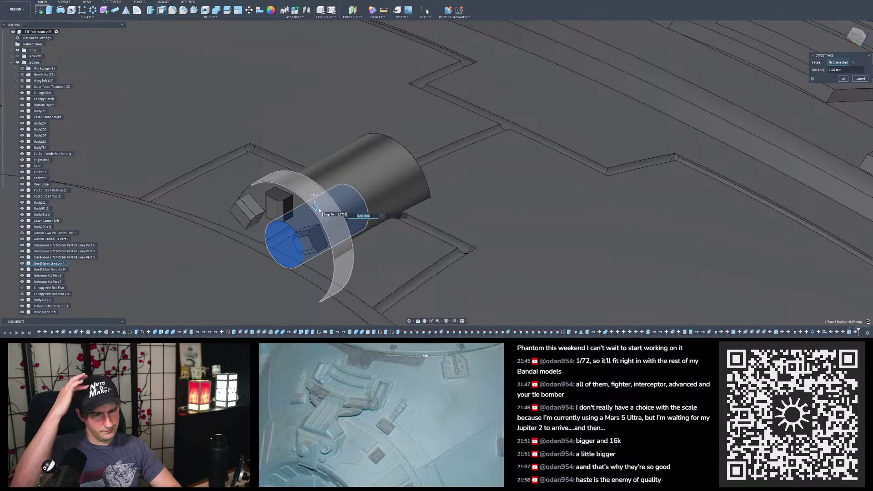
pyautogui.moveTo(323, 203)
pyautogui.keyDown('shift'); pyautogui.mouseDown(button='middle')
pyautogui.moveTo(345, 181)
pyautogui.moveTo(333, 204)
pyautogui.moveTo(319, 204)
pyautogui.moveTo(331, 202)
pyautogui.mouseUp(button='middle'); pyautogui.keyUp('shift')
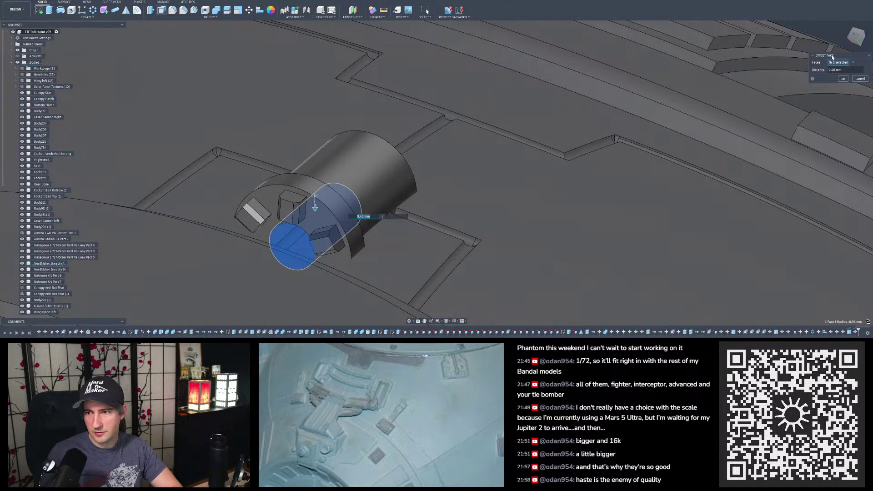
pyautogui.click(860, 80)
# Step: Delete the inner cylindrical face between the studs at the greeble's flanged end
pyautogui.keyDown('shift'); pyautogui.moveTo(277, 247); pyautogui.dragTo(279, 222, button='middle'); pyautogui.keyUp('shift')
pyautogui.click(279, 227)
pyautogui.press('Delete')
# Step: Offset the greeble's main cylindrical face inward by 0.80 mm to make a narrower barrel behind the flange
pyautogui.keyDown('shift'); pyautogui.moveTo(337, 179); pyautogui.dragTo(329, 204, button='middle'); pyautogui.keyUp('shift')
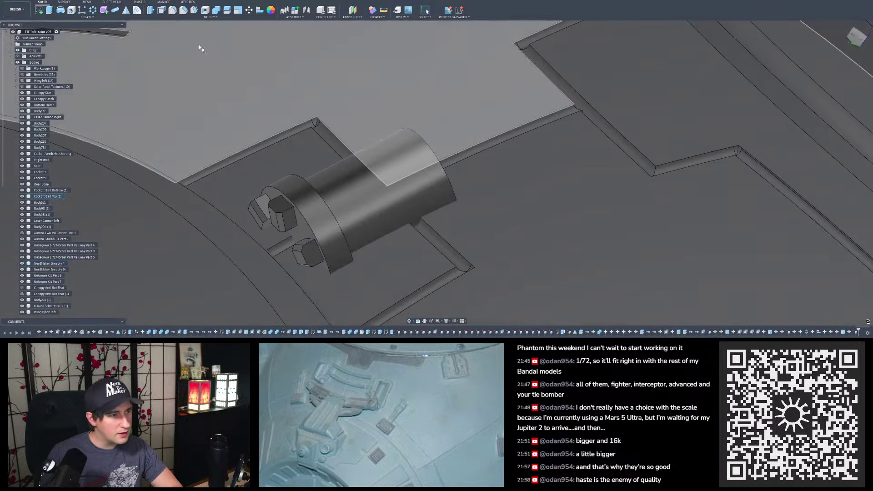
pyautogui.click(161, 10)
pyautogui.keyDown('shift'); pyautogui.moveTo(278, 99); pyautogui.dragTo(282, 212, button='middle'); pyautogui.keyUp('shift')
pyautogui.click(284, 214)
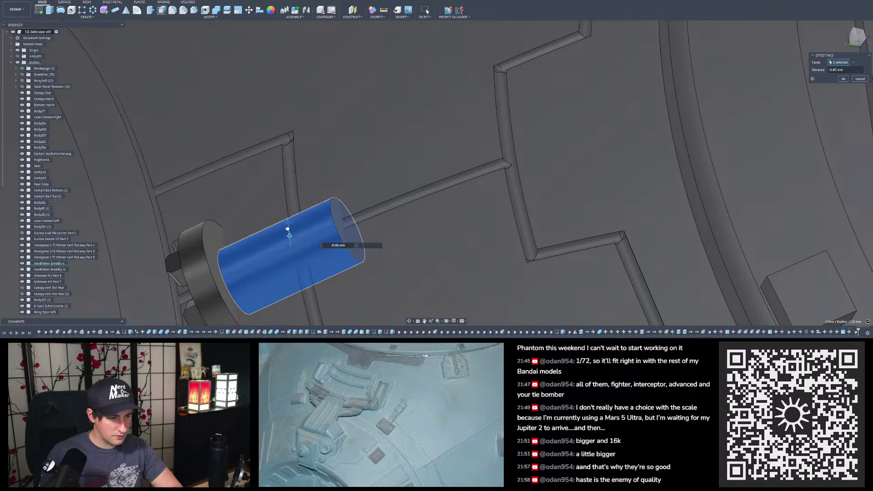
pyautogui.keyDown('shift'); pyautogui.moveTo(287, 228); pyautogui.dragTo(255, 204, button='middle'); pyautogui.keyUp('shift')
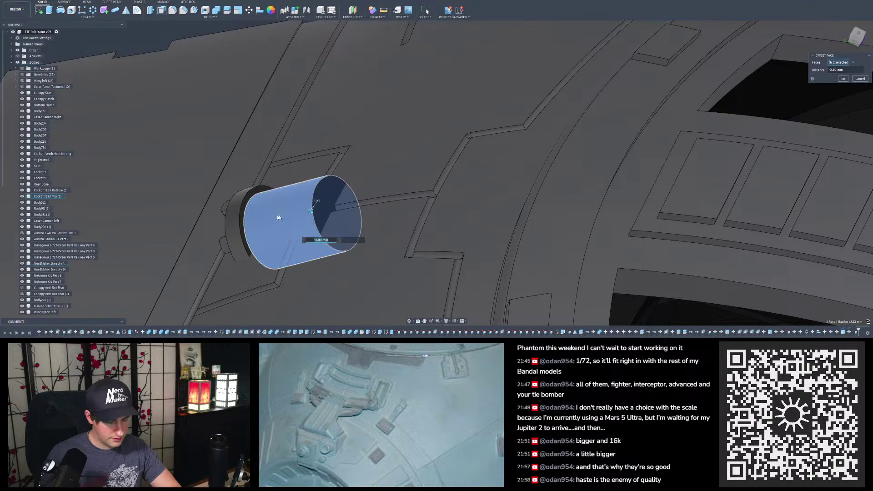
pyautogui.click(246, 206)
pyautogui.click(257, 192)
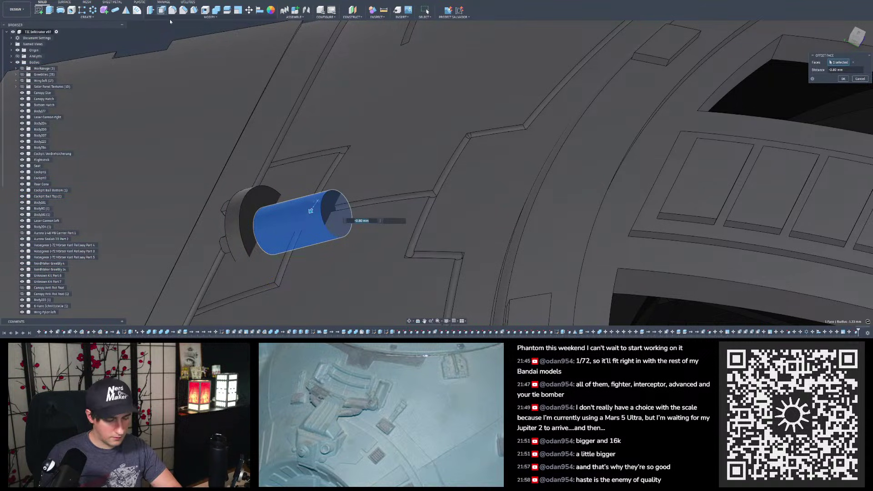
pyautogui.press('Return')
# Step: Offset the flange's flat ring face 3.00 mm along the narrow barrel to thicken the flange
pyautogui.click(164, 10)
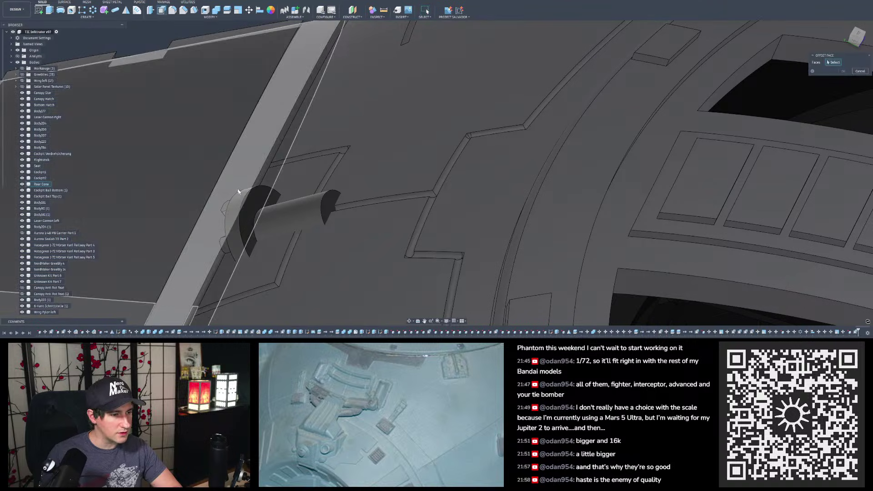
pyautogui.click(263, 198)
pyautogui.keyDown('shift'); pyautogui.moveTo(265, 198); pyautogui.dragTo(312, 185, button='middle'); pyautogui.keyUp('shift')
pyautogui.scroll(-3, 317, 189)
pyautogui.scroll(2, 310, 187)
pyautogui.moveTo(263, 195); pyautogui.dragTo(305, 192)
pyautogui.moveTo(308, 198)
pyautogui.keyDown('shift'); pyautogui.mouseDown(button='middle')
pyautogui.moveTo(384, 272)
pyautogui.moveTo(312, 206)
pyautogui.mouseUp(button='middle'); pyautogui.keyUp('shift')
pyautogui.scroll(-5, 313, 205)
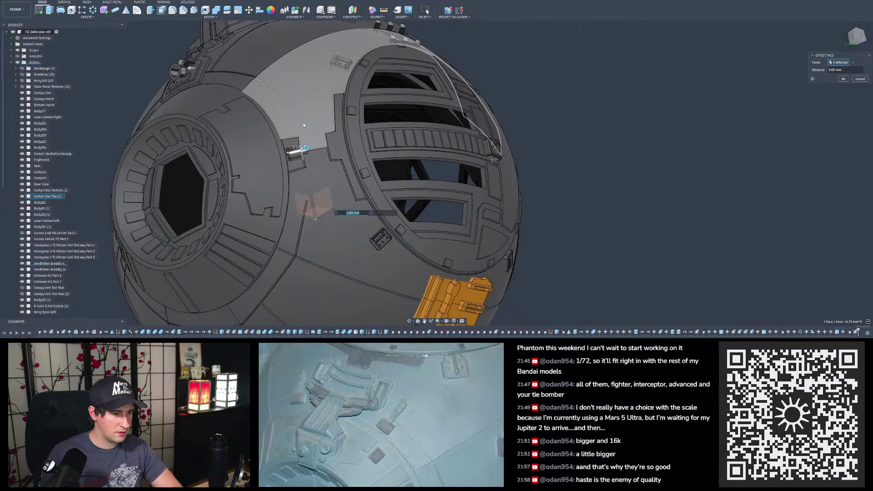
pyautogui.scroll(5, 303, 137)
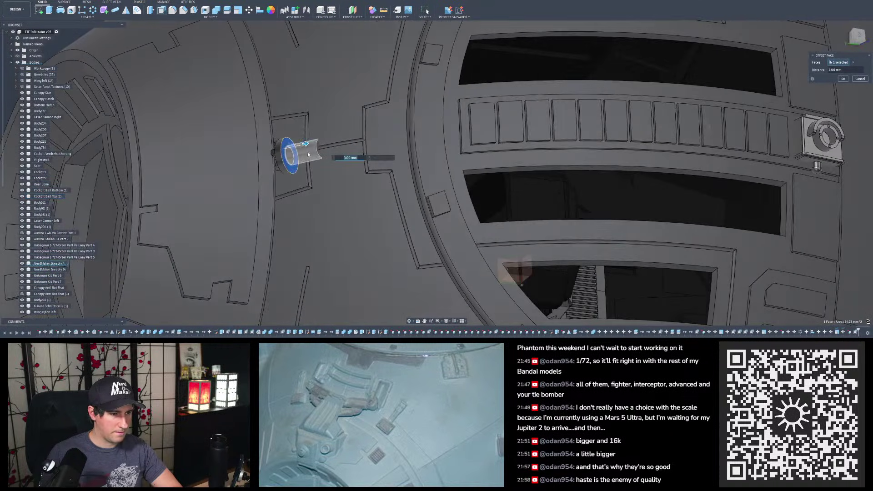
pyautogui.keyDown('shift'); pyautogui.moveTo(320, 147); pyautogui.dragTo(317, 183, button='middle'); pyautogui.keyUp('shift')
pyautogui.scroll(3, 296, 146)
pyautogui.press('Return')
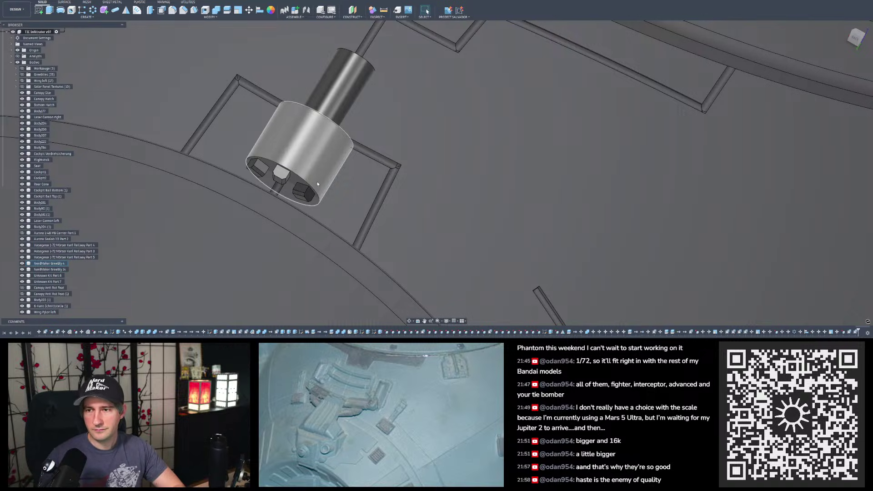
# Step: Set up an equal-distance chamfer of 1.00 mm on the thick cylinder's outer edge facing the narrow barrel
pyautogui.moveTo(310, 182)
pyautogui.keyDown('shift'); pyautogui.mouseDown(button='middle')
pyautogui.moveTo(305, 161)
pyautogui.moveTo(308, 213)
pyautogui.moveTo(308, 155)
pyautogui.mouseUp(button='middle'); pyautogui.keyUp('shift')
pyautogui.scroll(-6, 304, 181)
pyautogui.scroll(4, 307, 155)
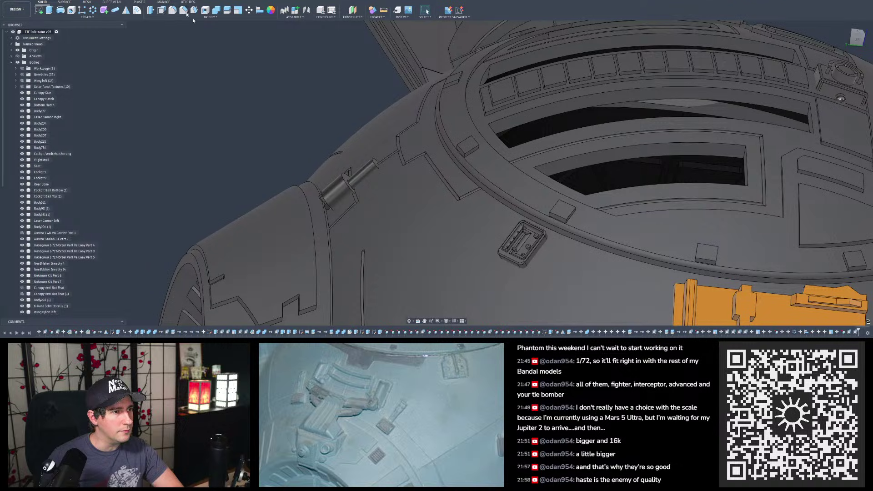
pyautogui.click(184, 13)
pyautogui.scroll(4, 354, 184)
pyautogui.scroll(1, 305, 188)
pyautogui.click(300, 189)
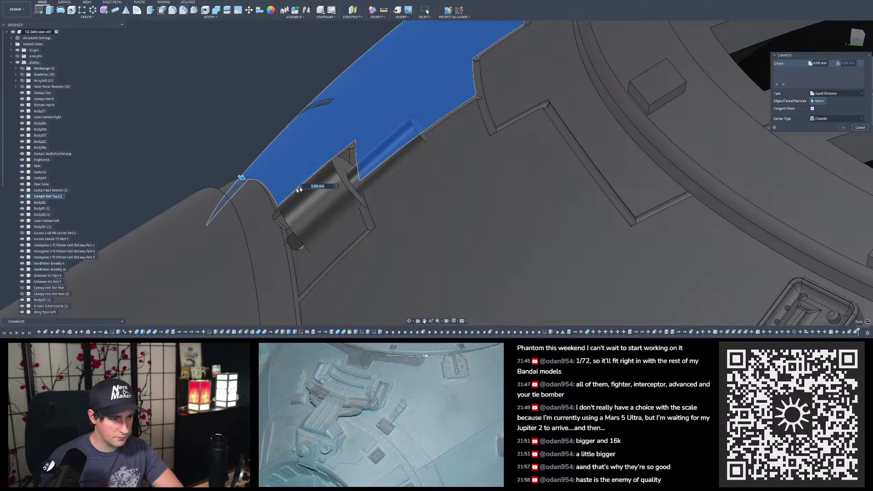
pyautogui.click(784, 84)
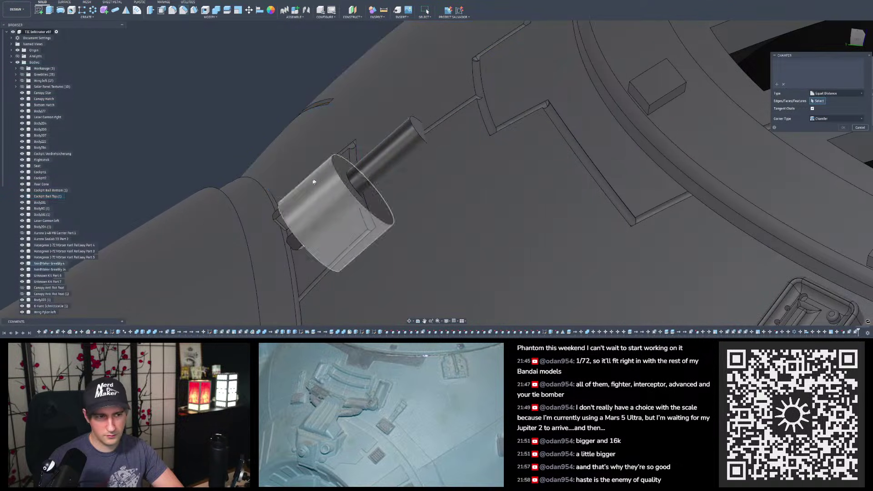
pyautogui.click(335, 164)
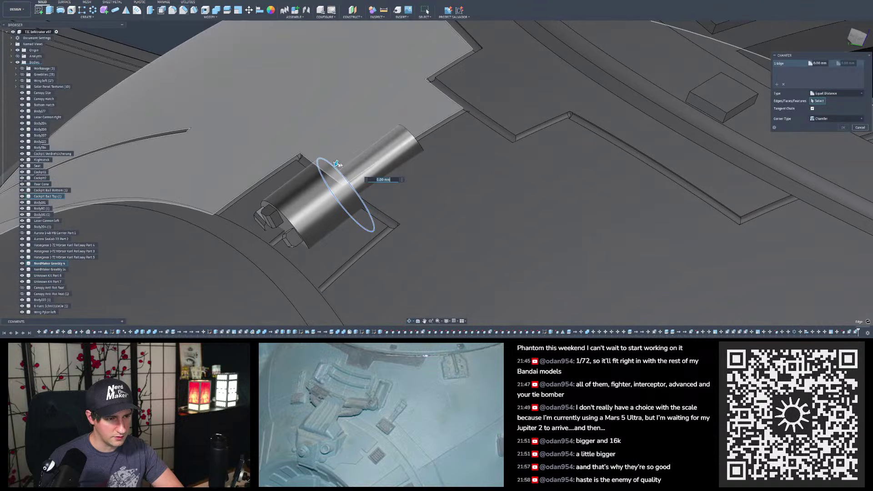
pyautogui.moveTo(335, 164); pyautogui.dragTo(331, 173)
pyautogui.keyDown('shift'); pyautogui.moveTo(331, 174); pyautogui.dragTo(440, 132, button='middle'); pyautogui.keyUp('shift')
pyautogui.click(419, 143)
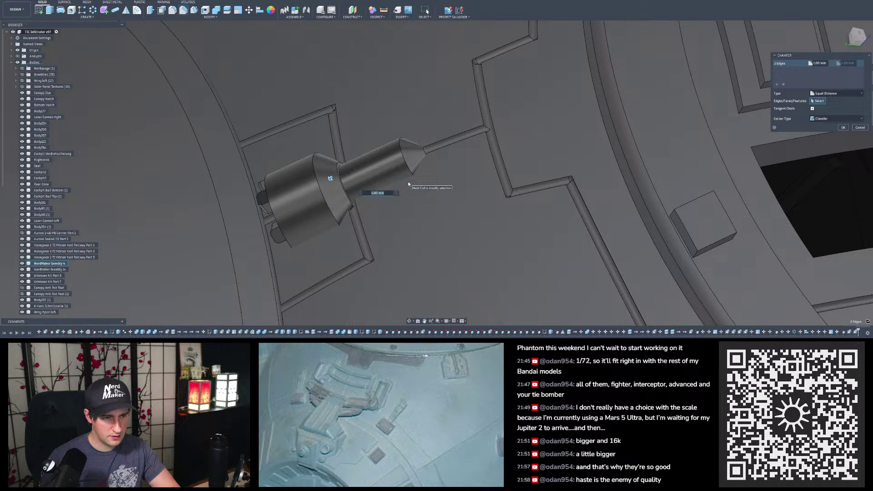
pyautogui.keyDown('shift'); pyautogui.moveTo(409, 174); pyautogui.dragTo(409, 157, button='middle'); pyautogui.keyUp('shift')
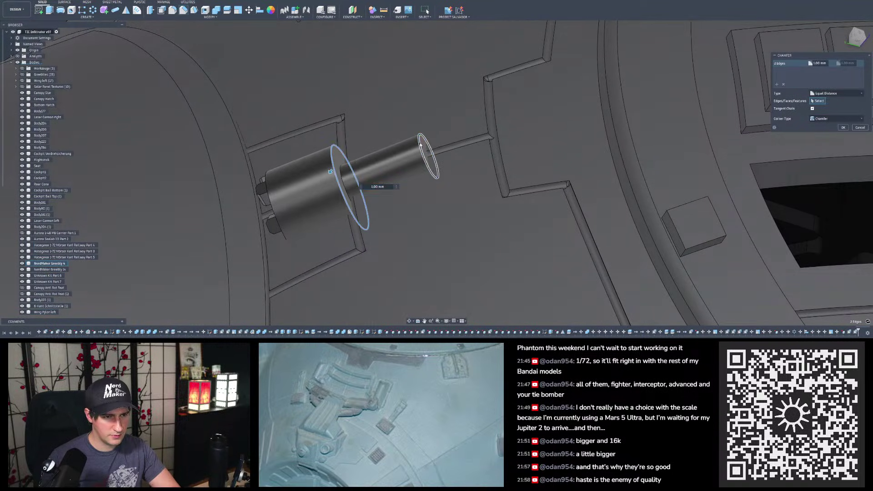
pyautogui.click(416, 146)
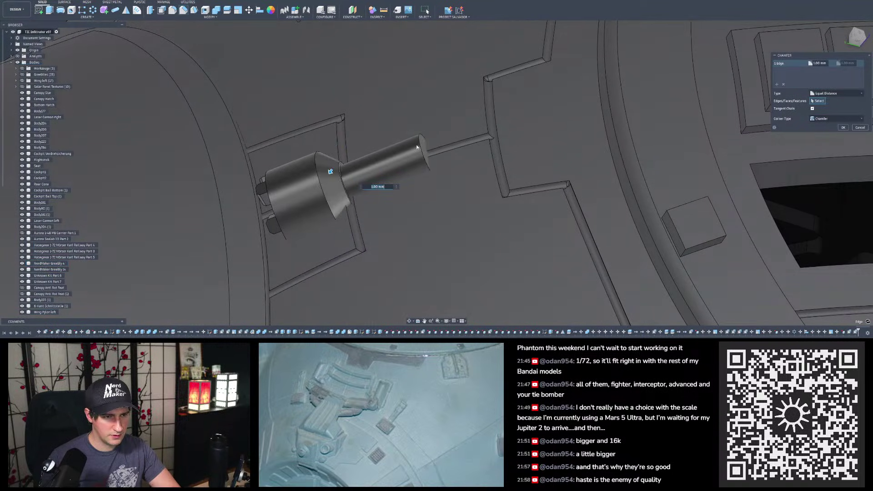
# Step: Add a second, separately sized equal-distance chamfer on the narrow barrel's free end edge and complete the chamfer feature
pyautogui.click(777, 84)
pyautogui.click(420, 137)
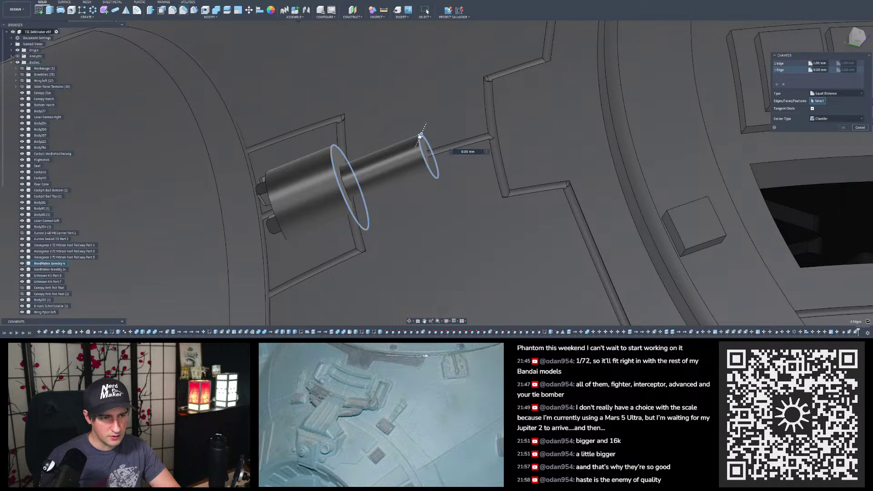
pyautogui.moveTo(420, 136); pyautogui.dragTo(418, 140)
pyautogui.keyDown('shift'); pyautogui.moveTo(412, 144); pyautogui.dragTo(275, 151, button='middle'); pyautogui.keyUp('shift')
pyautogui.click(269, 156)
pyautogui.click(286, 156)
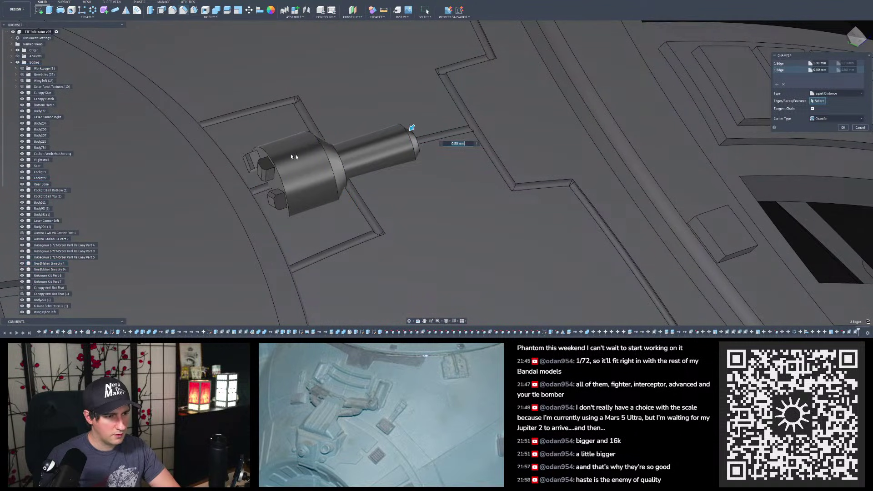
pyautogui.press('Return')
# Step: Rotate the chamfered greeble body about the rear cone ring's axis by about 75° to the side of the cockpit ball
pyautogui.scroll(-8, 335, 168)
pyautogui.keyDown('shift'); pyautogui.moveTo(337, 168); pyautogui.dragTo(273, 153, button='middle'); pyautogui.keyUp('shift')
pyautogui.scroll(-5, 380, 397)
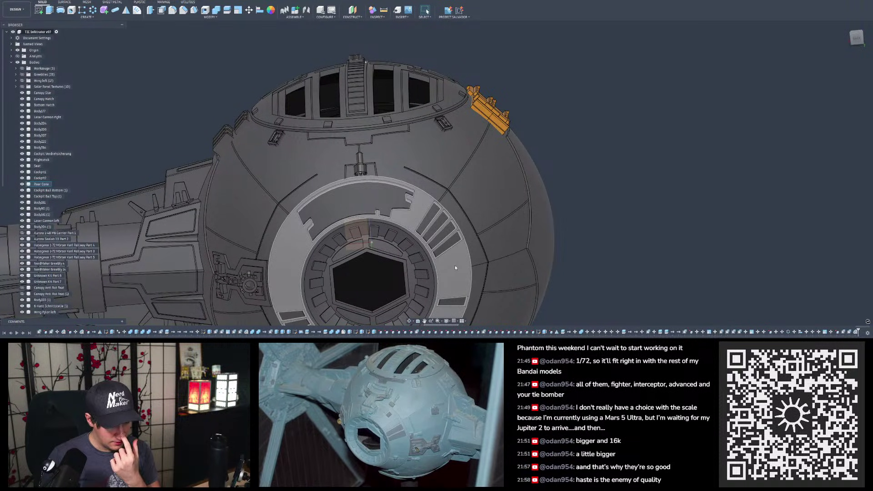
pyautogui.scroll(2, 344, 163)
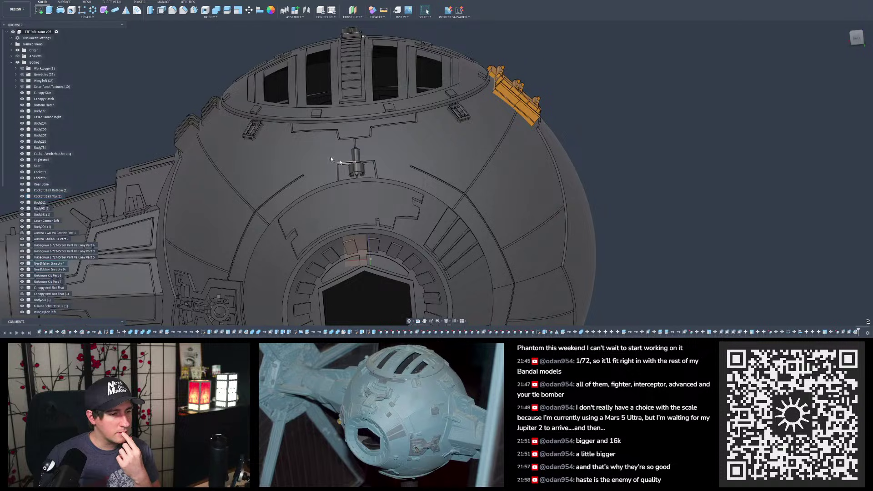
pyautogui.press('m')
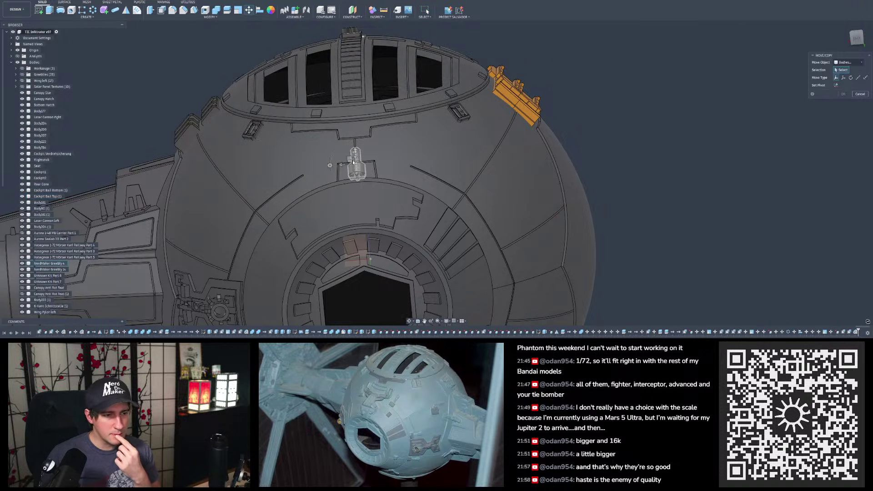
pyautogui.click(356, 174)
pyautogui.click(850, 78)
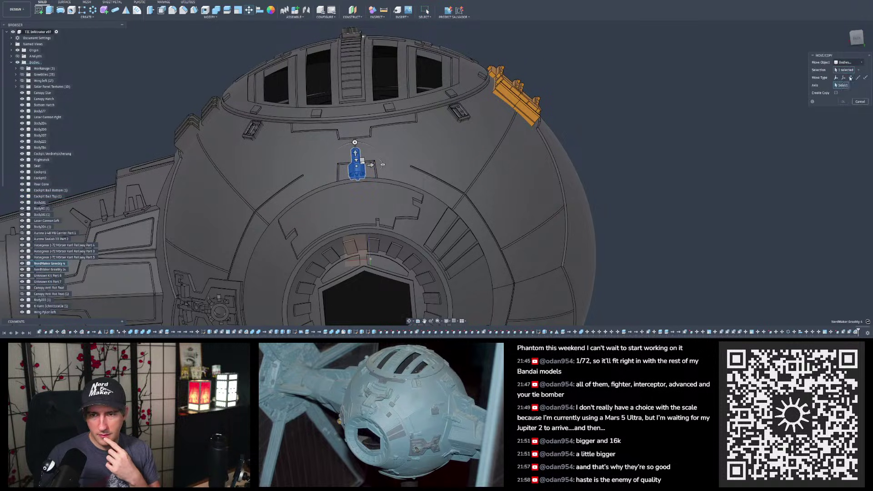
pyautogui.scroll(-2, 443, 119)
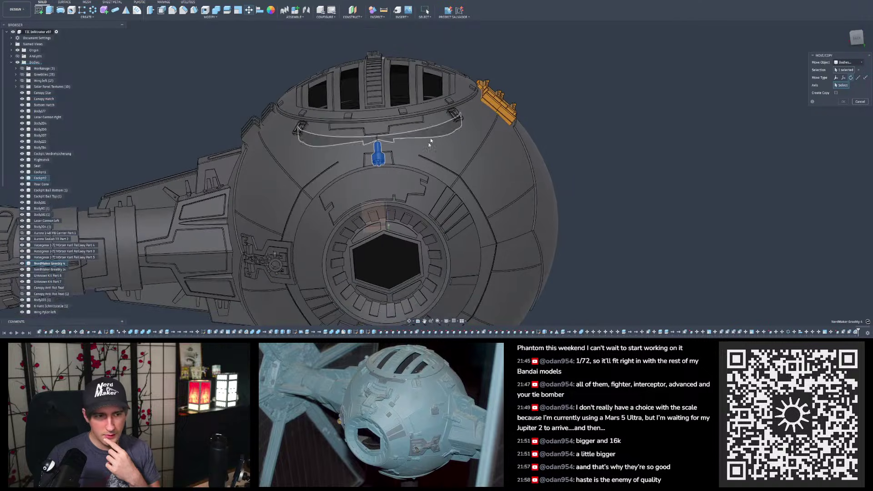
pyautogui.click(419, 205)
pyautogui.scroll(-3, 384, 123)
pyautogui.scroll(3, 383, 122)
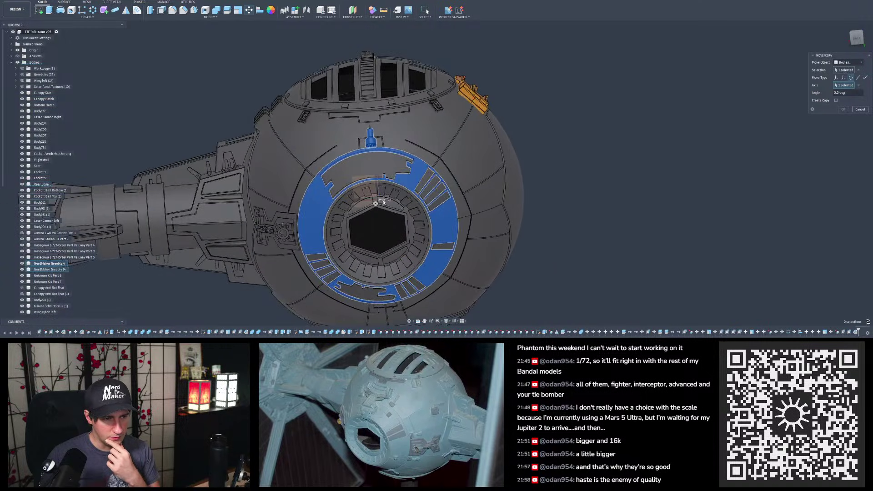
pyautogui.moveTo(375, 204); pyautogui.dragTo(310, 211)
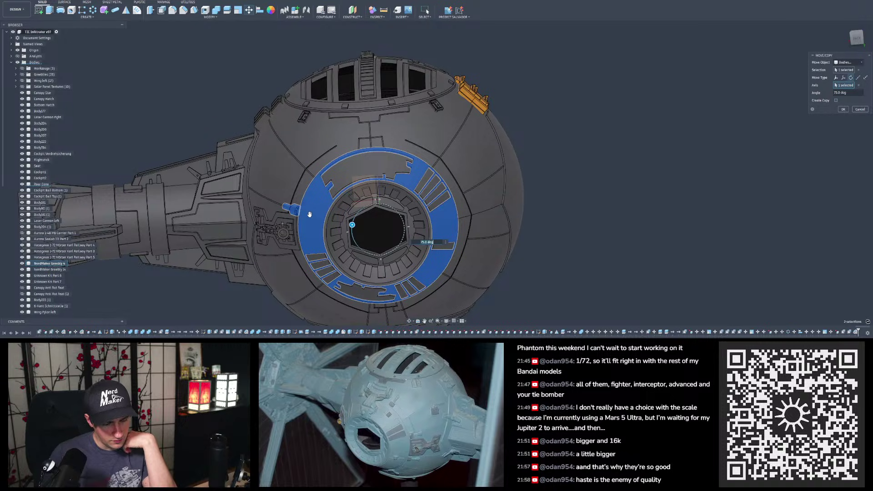
# Step: Switch to the reference photo, turn it until the model is upright, and move it below the CAD window for comparison
pyautogui.scroll(5, 293, 223)
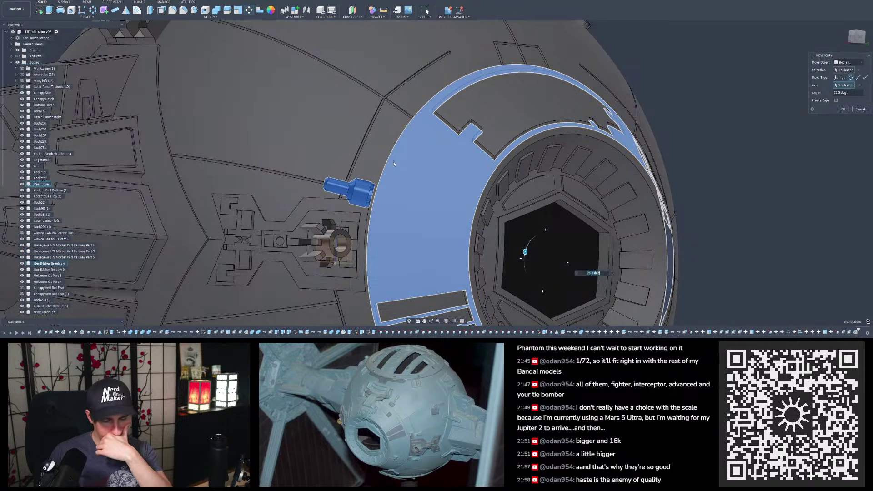
pyautogui.scroll(-3, 402, 141)
pyautogui.scroll(2, 364, 213)
pyautogui.keyDown('shift'); pyautogui.moveTo(356, 207); pyautogui.dragTo(369, 241, button='middle'); pyautogui.keyUp('shift')
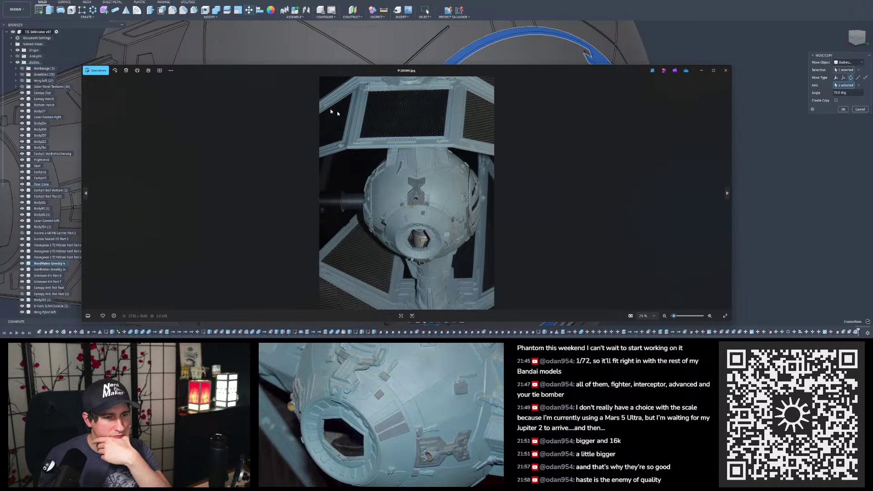
pyautogui.click(115, 70)
pyautogui.click(115, 71)
pyautogui.click(115, 71)
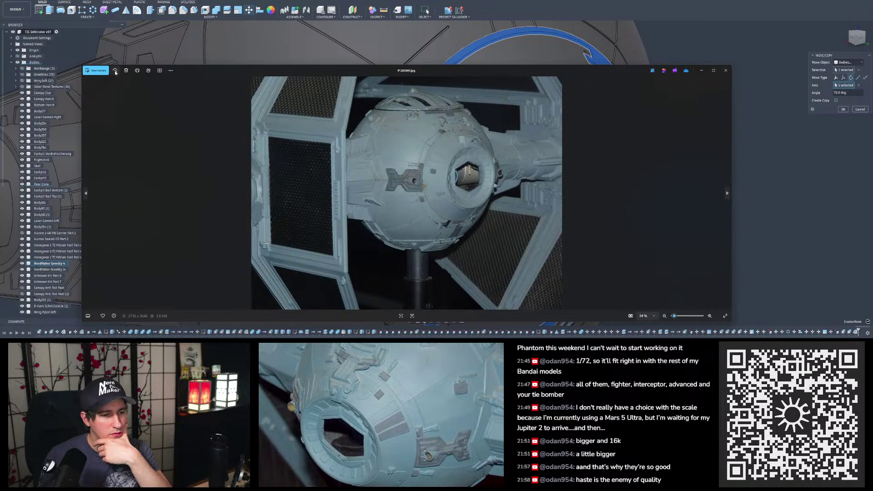
pyautogui.moveTo(383, 70); pyautogui.dragTo(384, 338)
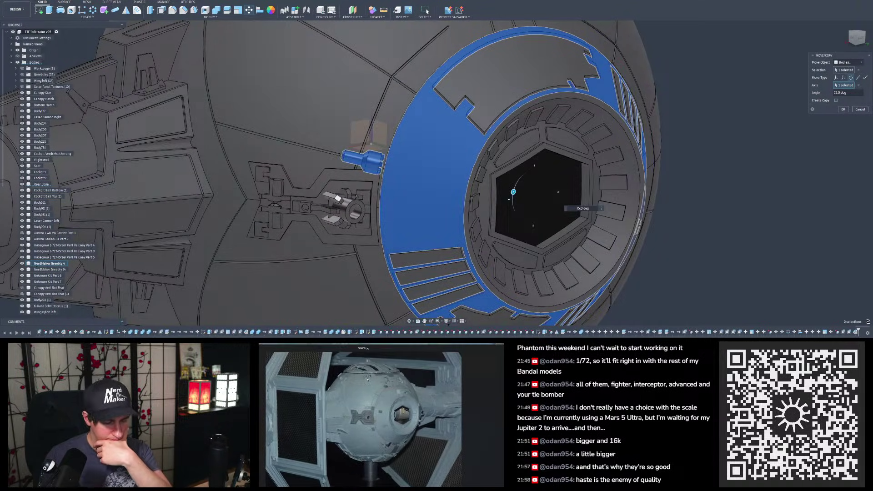
pyautogui.scroll(3, 367, 378)
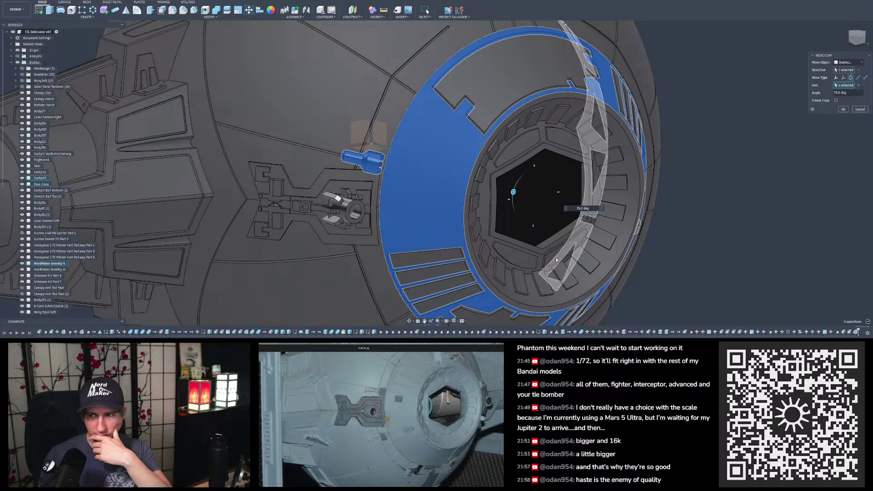
# Step: Set the greeble's rotation about the rear cone axis to 72° after trying 73°, and complete the move
pyautogui.keyDown('shift'); pyautogui.moveTo(395, 156); pyautogui.dragTo(389, 163, button='middle'); pyautogui.keyUp('shift')
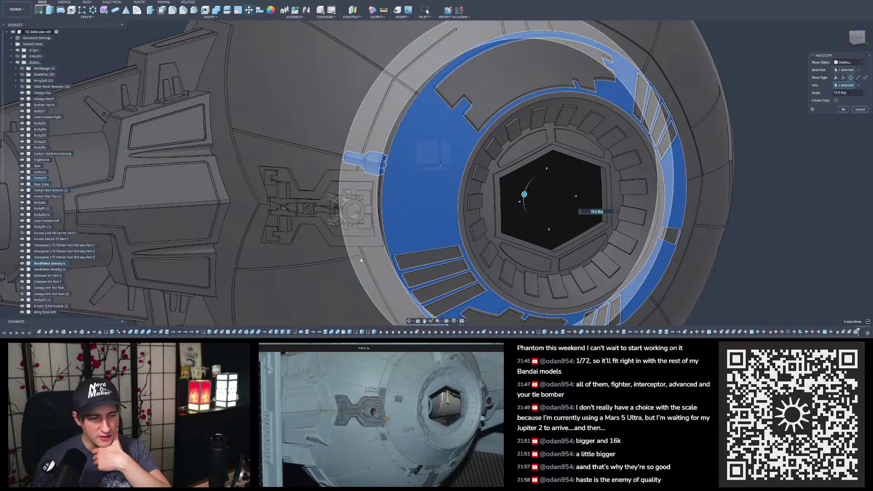
pyautogui.scroll(5, 360, 254)
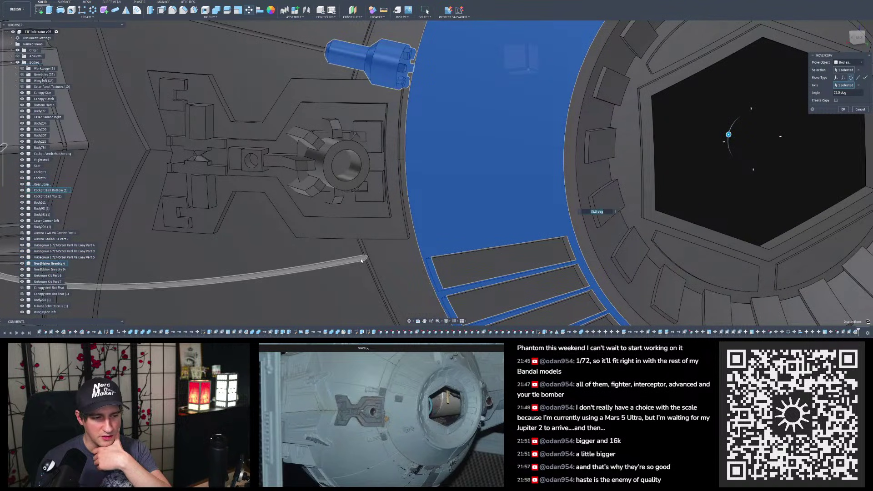
pyautogui.scroll(-3, 360, 256)
pyautogui.scroll(-2, 404, 180)
pyautogui.scroll(3, 405, 181)
pyautogui.moveTo(405, 182)
pyautogui.keyDown('shift'); pyautogui.mouseDown(button='middle')
pyautogui.moveTo(409, 196)
pyautogui.moveTo(450, 200)
pyautogui.mouseUp(button='middle'); pyautogui.keyUp('shift')
pyautogui.moveTo(444, 170)
pyautogui.keyDown('shift'); pyautogui.mouseDown(button='middle')
pyautogui.moveTo(393, 166)
pyautogui.moveTo(401, 163)
pyautogui.mouseUp(button='middle'); pyautogui.keyUp('shift')
pyautogui.scroll(2, 602, 220)
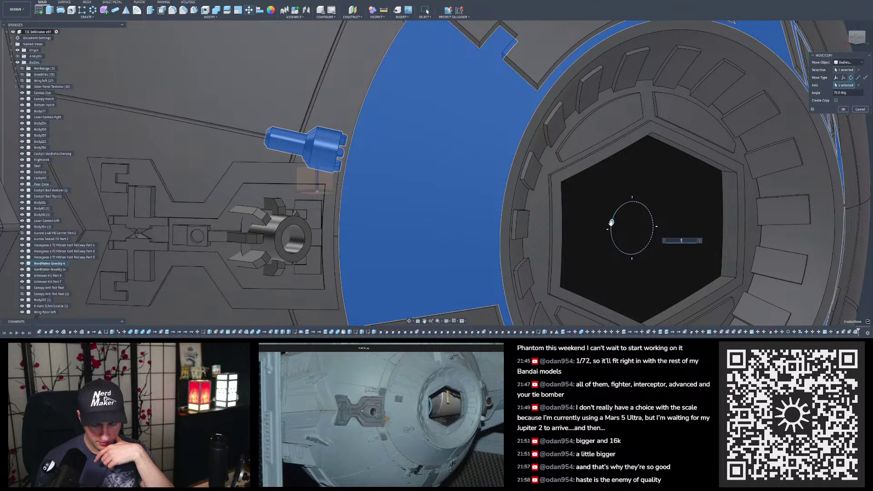
pyautogui.press('BackSpace')
pyautogui.write('3')
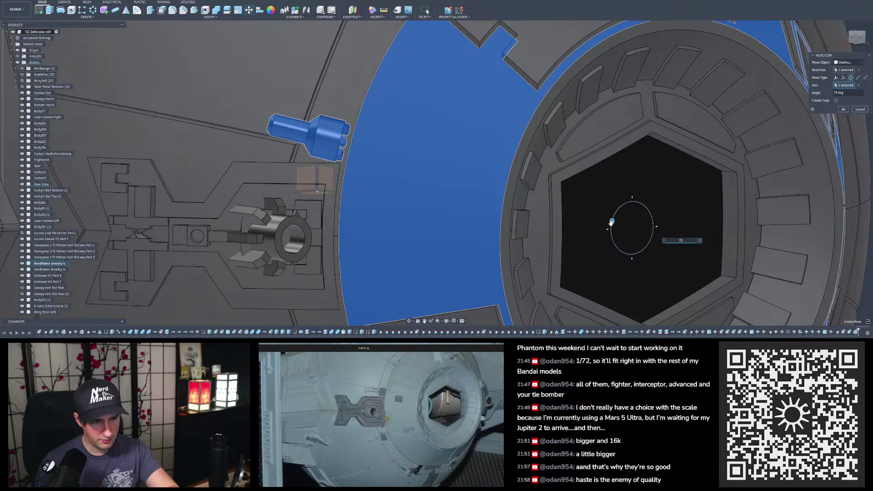
pyautogui.moveTo(435, 221)
pyautogui.keyDown('shift'); pyautogui.mouseDown(button='middle')
pyautogui.moveTo(545, 218)
pyautogui.moveTo(441, 226)
pyautogui.mouseUp(button='middle'); pyautogui.keyUp('shift')
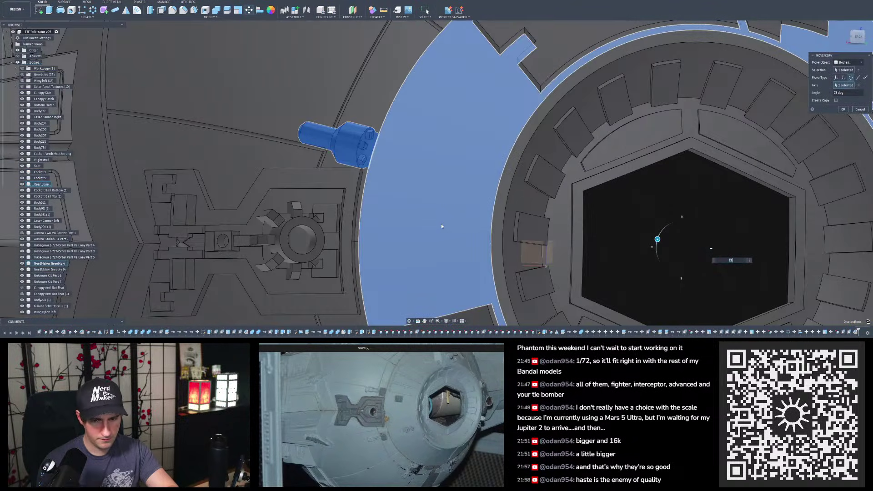
pyautogui.press('BackSpace')
pyautogui.write('2')
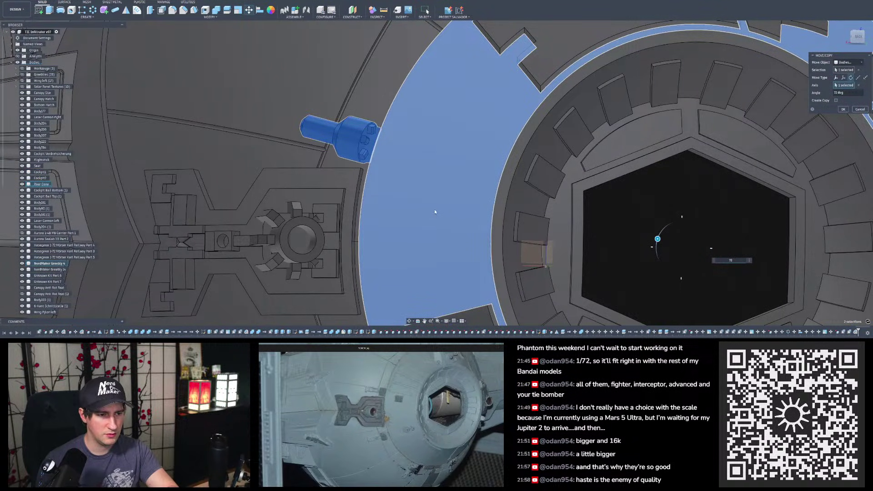
pyautogui.scroll(-8, 435, 212)
pyautogui.keyDown('shift'); pyautogui.moveTo(431, 200); pyautogui.dragTo(436, 200, button='middle'); pyautogui.keyUp('shift')
pyautogui.press('Return')
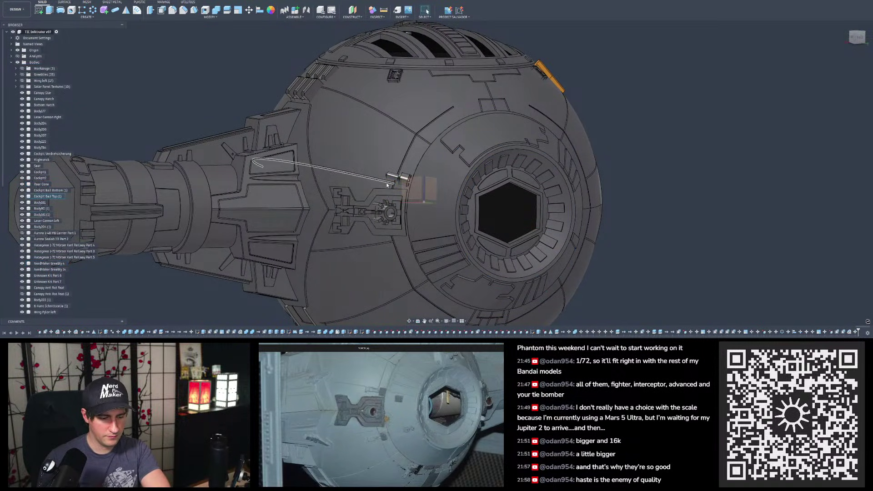
# Step: Move the narrow barrel's end face and chamfer face outward about 3 mm along the barrel axis to lengthen it
pyautogui.scroll(6, 392, 190)
pyautogui.scroll(5, 390, 180)
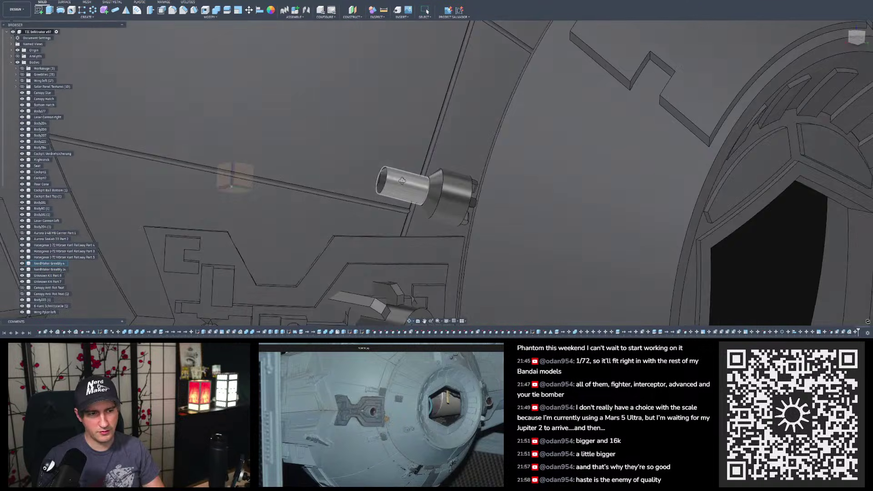
pyautogui.keyDown('ctrl'); pyautogui.click(382, 160); pyautogui.keyUp('ctrl')
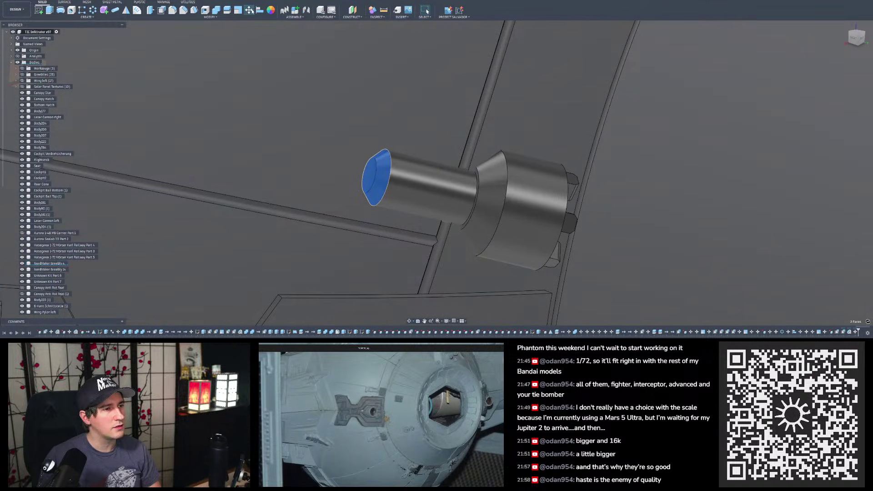
pyautogui.click(249, 10)
pyautogui.scroll(-3, 427, 183)
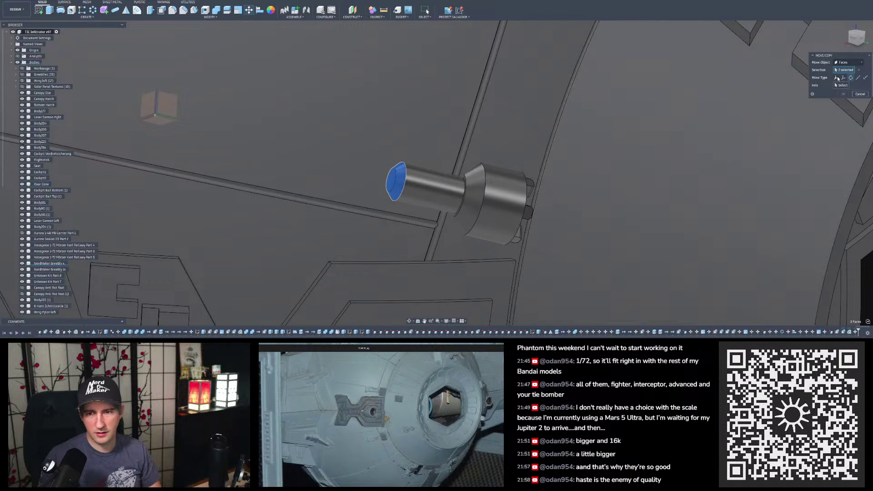
pyautogui.click(837, 78)
pyautogui.moveTo(374, 182); pyautogui.dragTo(325, 171)
pyautogui.keyDown('shift'); pyautogui.moveTo(326, 171); pyautogui.dragTo(315, 169, button='middle'); pyautogui.keyUp('shift')
pyautogui.scroll(-4, 316, 169)
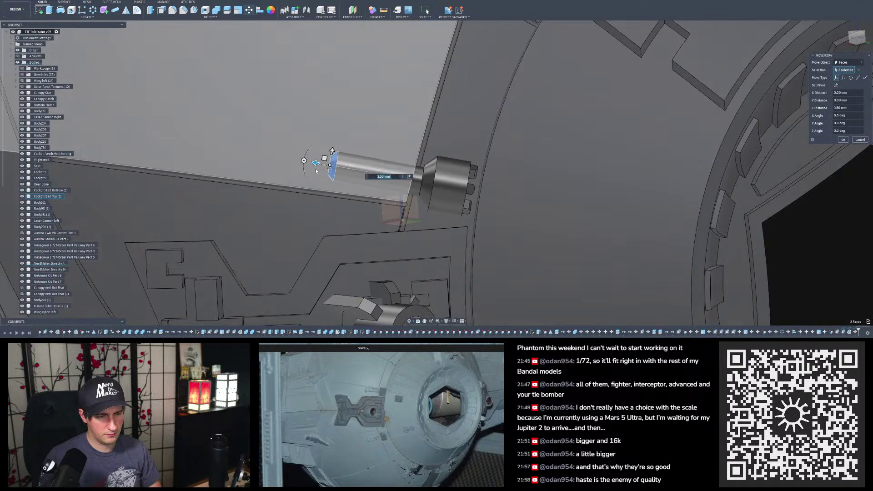
pyautogui.moveTo(313, 167); pyautogui.dragTo(328, 185)
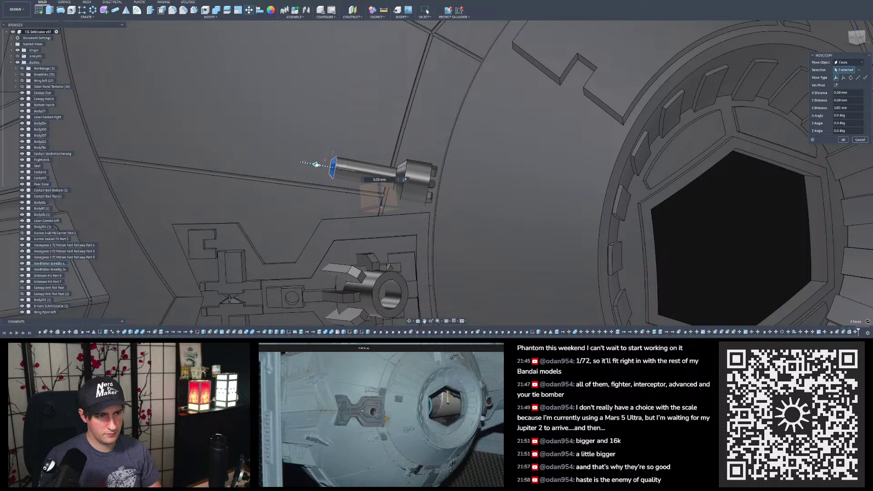
pyautogui.press('Return')
# Step: Try to tilt the barrel's end face and chamfer face by -10° about a pivot set on the end face
pyautogui.keyDown('shift'); pyautogui.moveTo(328, 185); pyautogui.dragTo(388, 194, button='middle'); pyautogui.keyUp('shift')
pyautogui.scroll(5, 404, 207)
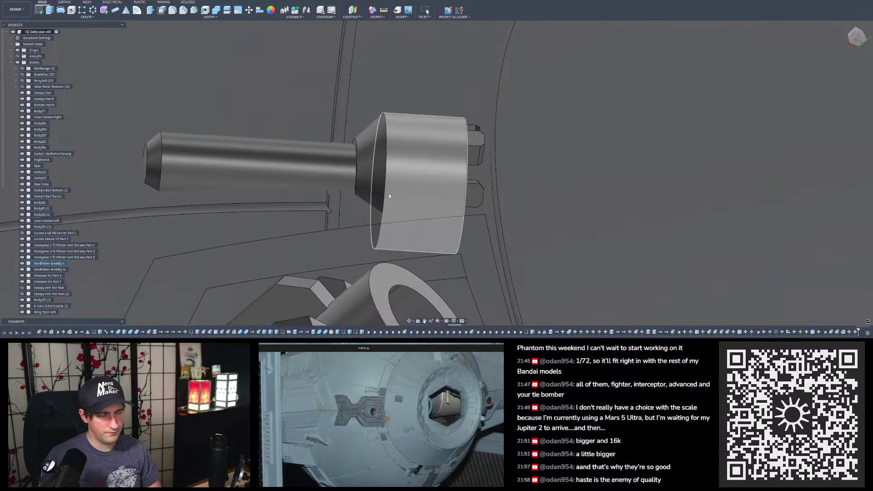
pyautogui.doubleClick(856, 332)
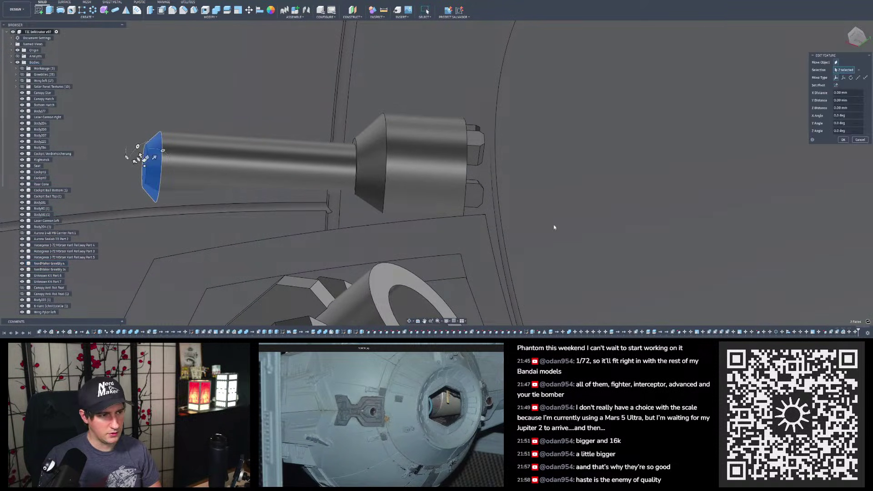
pyautogui.keyDown('shift'); pyautogui.moveTo(393, 166); pyautogui.dragTo(394, 188, button='middle'); pyautogui.keyUp('shift')
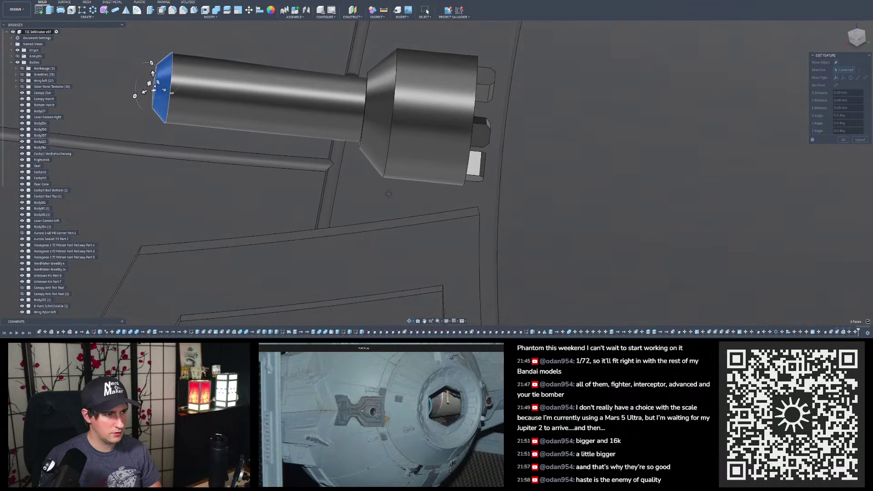
pyautogui.click(835, 86)
pyautogui.keyDown('shift'); pyautogui.moveTo(659, 175); pyautogui.dragTo(684, 174, button='middle'); pyautogui.keyUp('shift')
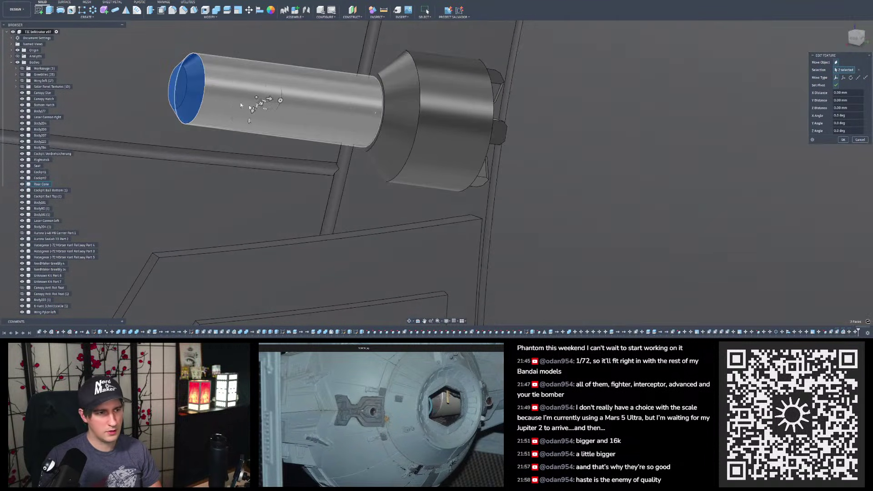
pyautogui.click(178, 87)
pyautogui.keyDown('shift'); pyautogui.moveTo(202, 94); pyautogui.dragTo(399, 130, button='middle'); pyautogui.keyUp('shift')
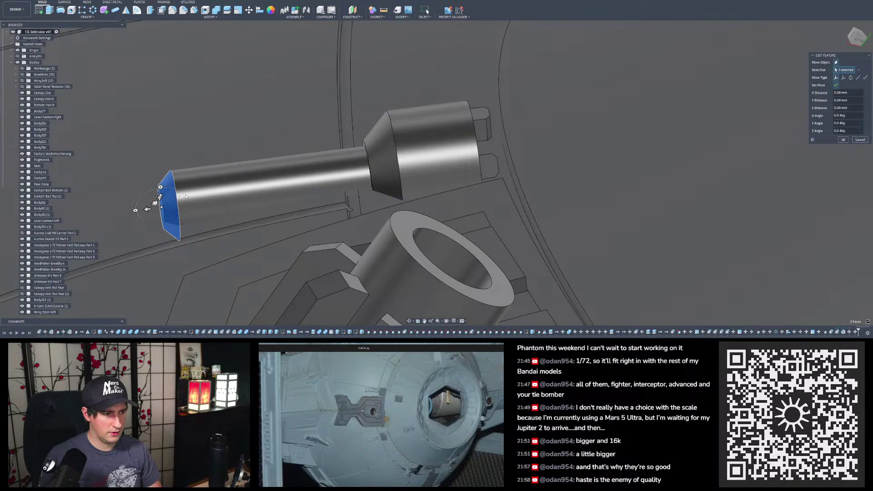
pyautogui.keyDown('shift'); pyautogui.moveTo(177, 187); pyautogui.dragTo(205, 200, button='middle'); pyautogui.keyUp('shift')
pyautogui.scroll(-2, 269, 219)
pyautogui.scroll(4, 254, 191)
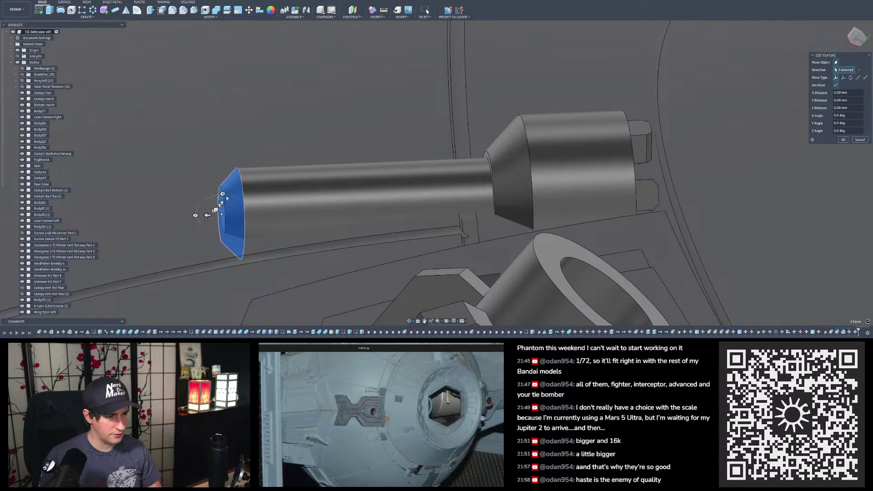
pyautogui.moveTo(222, 194); pyautogui.dragTo(221, 194)
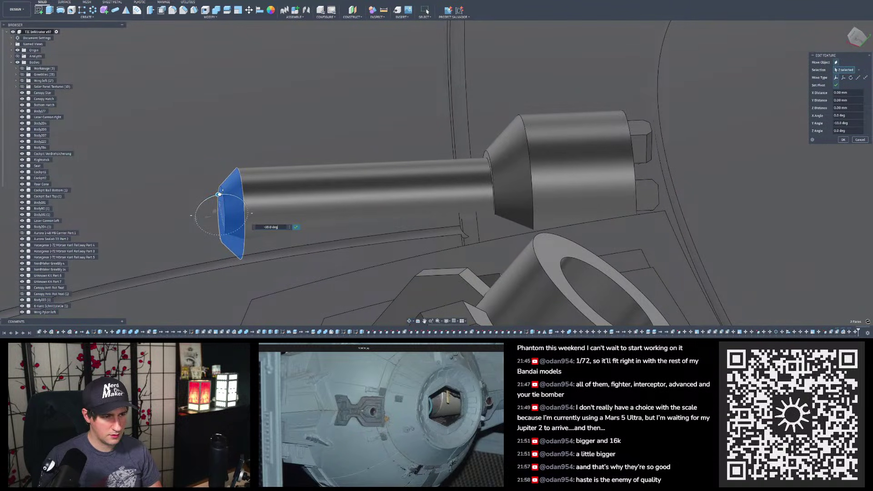
pyautogui.click(296, 227)
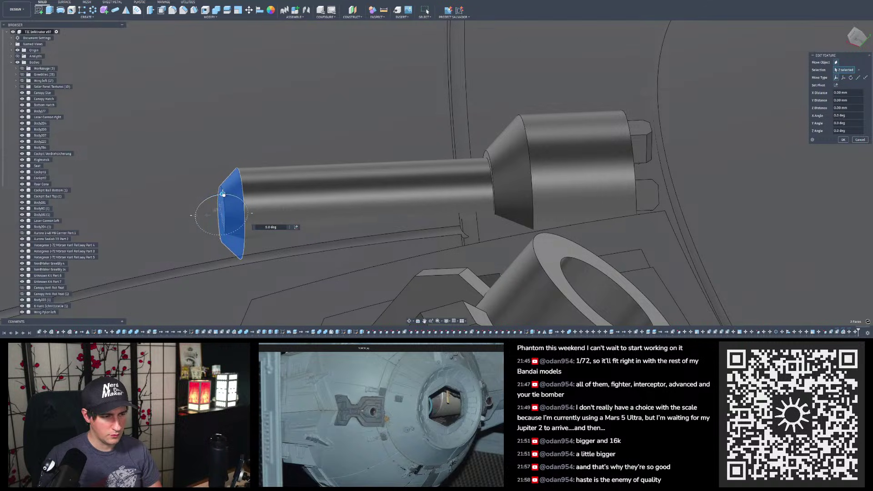
pyautogui.press('Return')
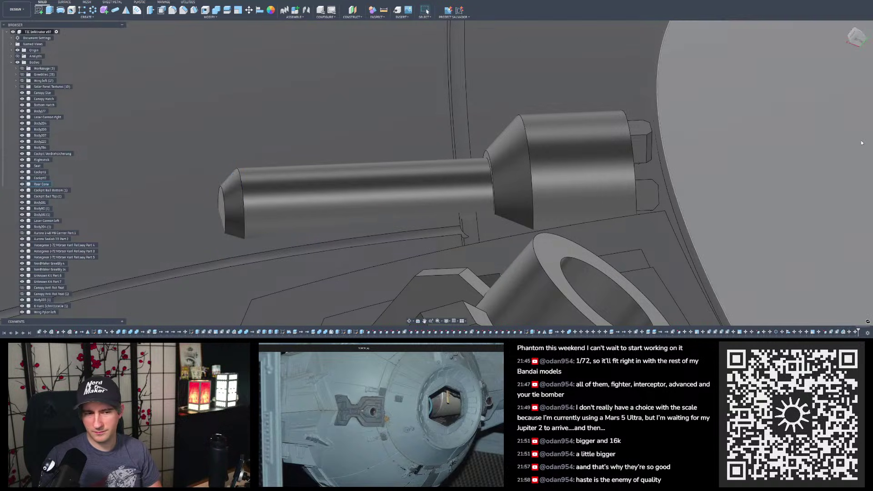
# Step: Delete the greeble's rotation about the rear cone axis from the model history
pyautogui.scroll(-4, 381, 177)
pyautogui.keyDown('shift'); pyautogui.moveTo(445, 177); pyautogui.dragTo(402, 200, button='middle'); pyautogui.keyUp('shift')
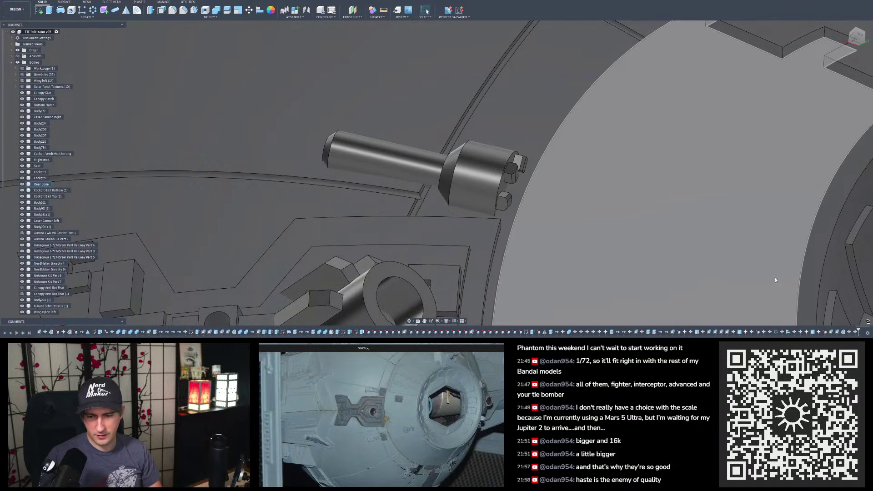
pyautogui.rightClick(843, 330)
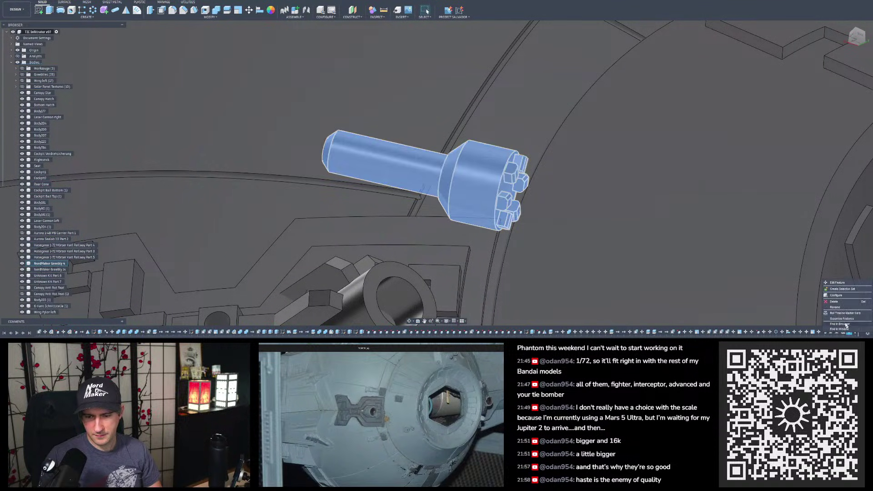
pyautogui.click(835, 303)
# Step: Edit the face-move feature: reselect the barrel's end and chamfer faces and move them 3 mm along the barrel axis
pyautogui.scroll(-5, 374, 235)
pyautogui.scroll(3, 580, 129)
pyautogui.keyDown('shift'); pyautogui.moveTo(580, 129); pyautogui.dragTo(467, 141, button='middle'); pyautogui.keyUp('shift')
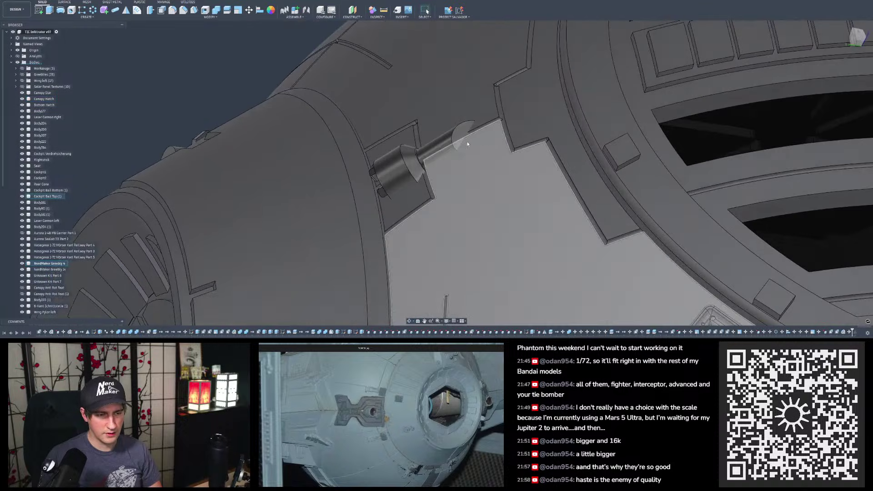
pyautogui.scroll(3, 459, 139)
pyautogui.click(447, 137)
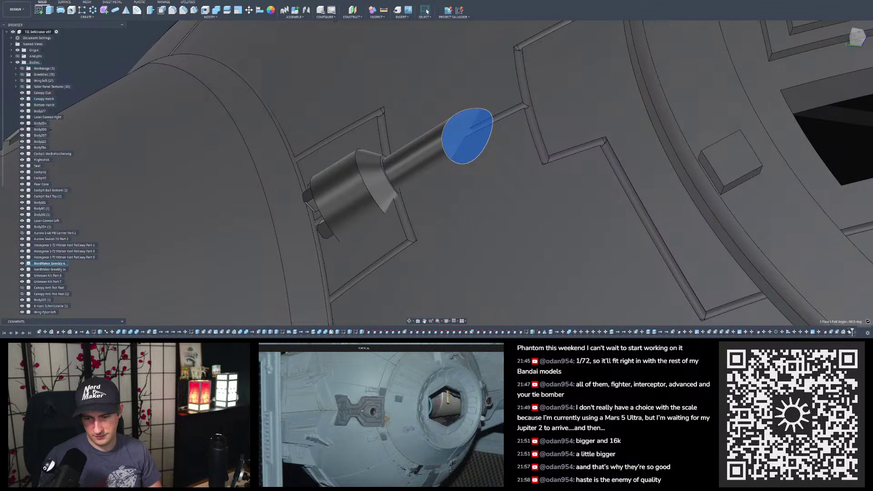
pyautogui.press('m')
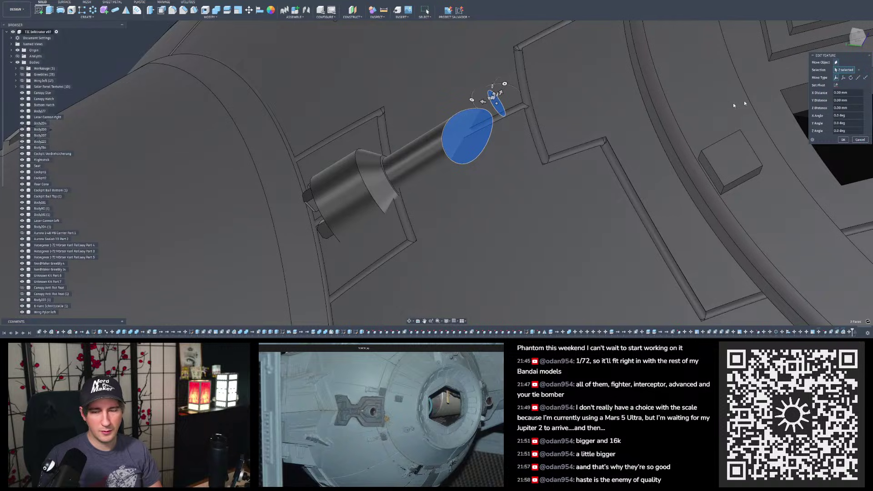
pyautogui.click(858, 71)
pyautogui.scroll(3, 487, 130)
pyautogui.click(449, 131)
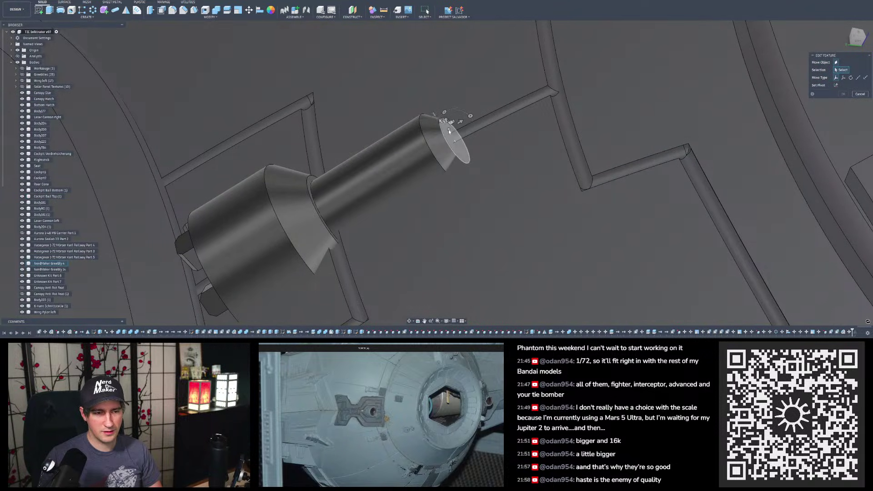
pyautogui.click(451, 134)
pyautogui.click(435, 134)
pyautogui.keyDown('shift'); pyautogui.moveTo(435, 134); pyautogui.dragTo(473, 133, button='middle'); pyautogui.keyUp('shift')
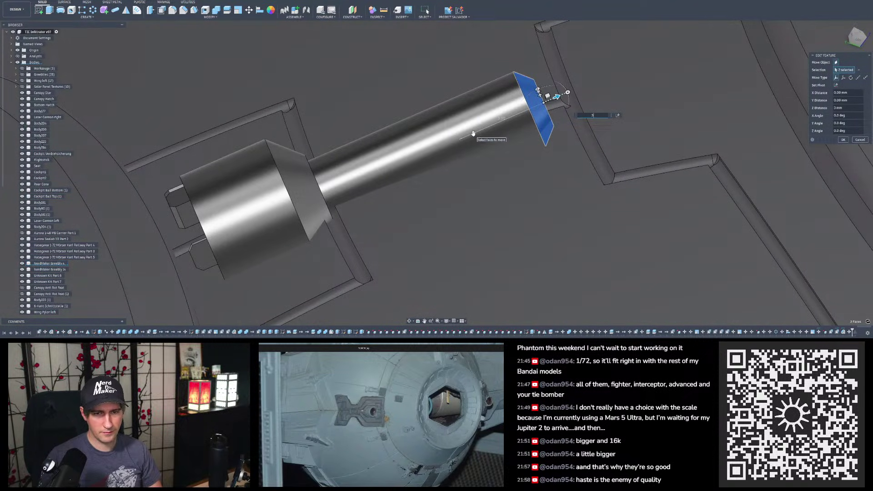
pyautogui.press('Return')
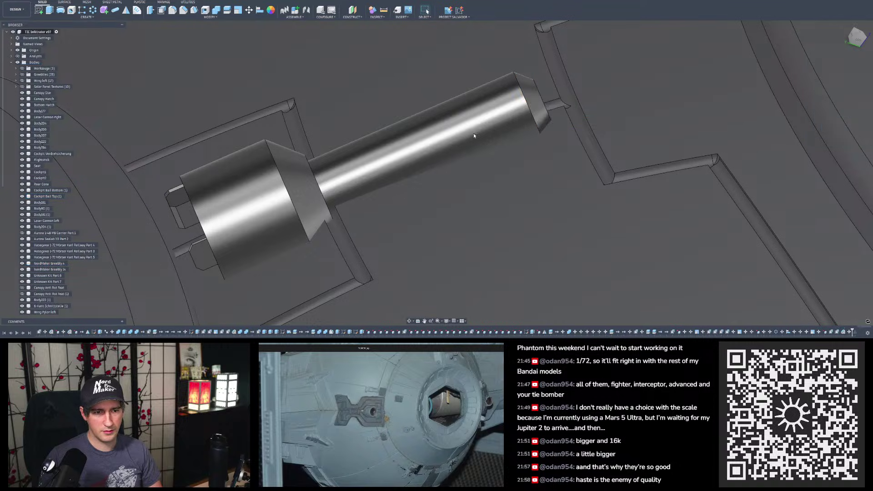
# Step: Begin moving the whole barrel greeble body and tilt it 3° about the X axis relative to the cockpit ball surface
pyautogui.scroll(-3, 473, 133)
pyautogui.click(250, 11)
pyautogui.keyDown('shift'); pyautogui.moveTo(505, 121); pyautogui.dragTo(457, 131, button='middle'); pyautogui.keyUp('shift')
pyautogui.click(519, 117)
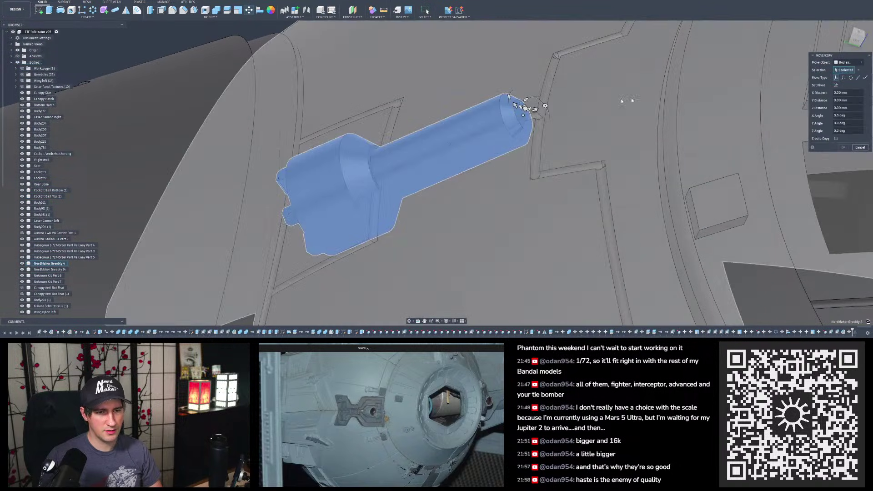
pyautogui.keyDown('shift'); pyautogui.moveTo(821, 66); pyautogui.dragTo(785, 62, button='middle'); pyautogui.keyUp('shift')
pyautogui.click(857, 40)
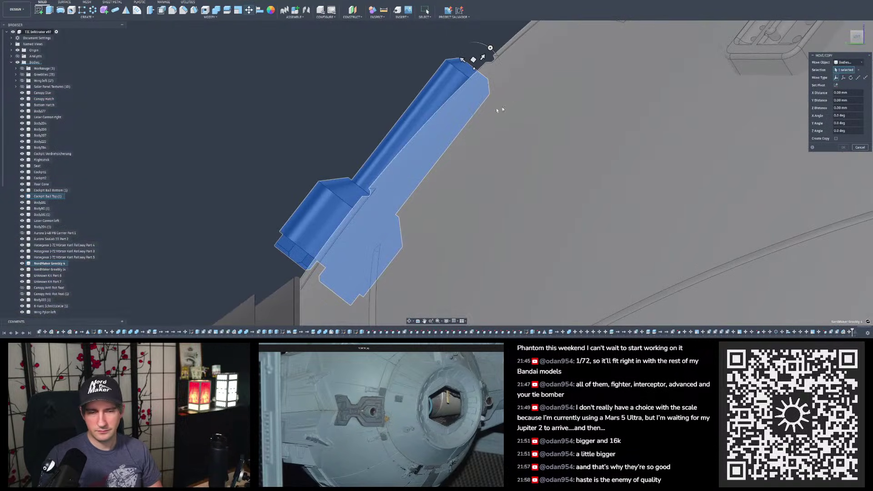
pyautogui.moveTo(490, 47); pyautogui.dragTo(492, 49)
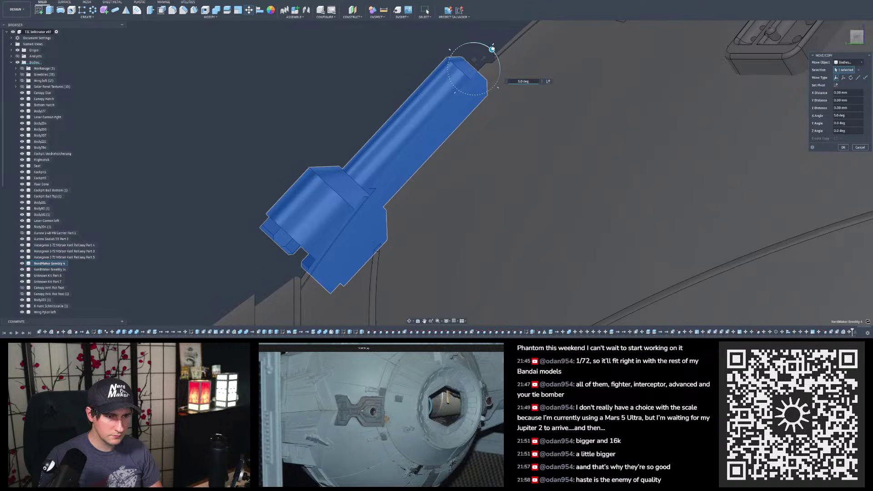
pyautogui.write('3')
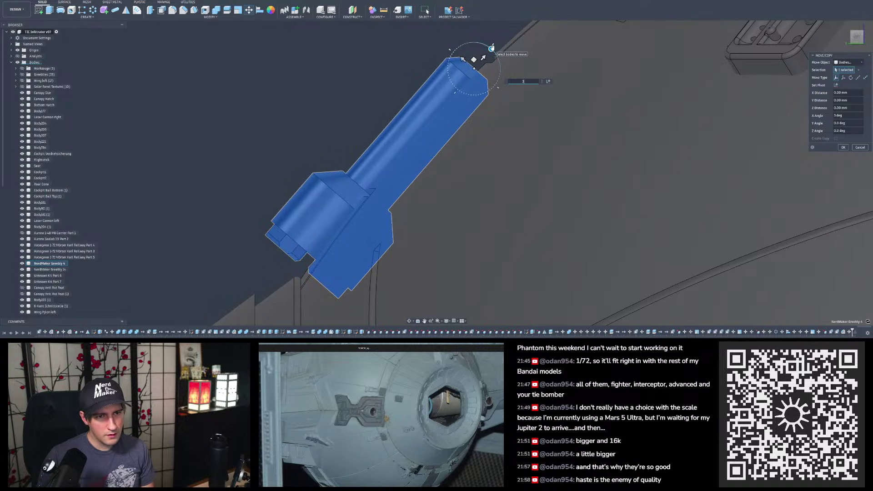
pyautogui.press('BackSpace')
pyautogui.write('2')
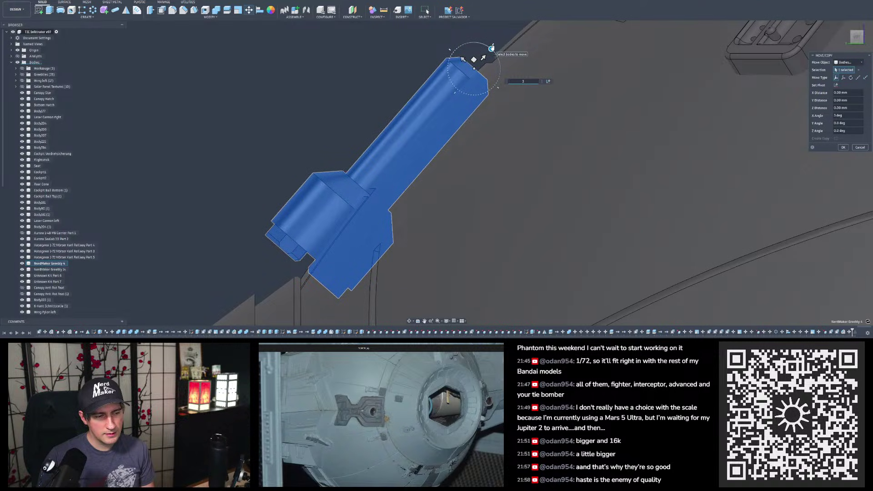
# Step: Turn the barrel greeble 1° about the Z axis to even out how it sits on the cockpit ball
pyautogui.keyDown('shift'); pyautogui.moveTo(404, 95); pyautogui.dragTo(395, 153, button='middle'); pyautogui.keyUp('shift')
pyautogui.scroll(3, 294, 224)
pyautogui.keyDown('shift'); pyautogui.moveTo(294, 224); pyautogui.dragTo(363, 212, button='middle'); pyautogui.keyUp('shift')
pyautogui.moveTo(348, 52); pyautogui.dragTo(351, 51)
pyautogui.keyDown('shift'); pyautogui.moveTo(336, 63); pyautogui.dragTo(291, 162, button='middle'); pyautogui.keyUp('shift')
pyautogui.write('1')
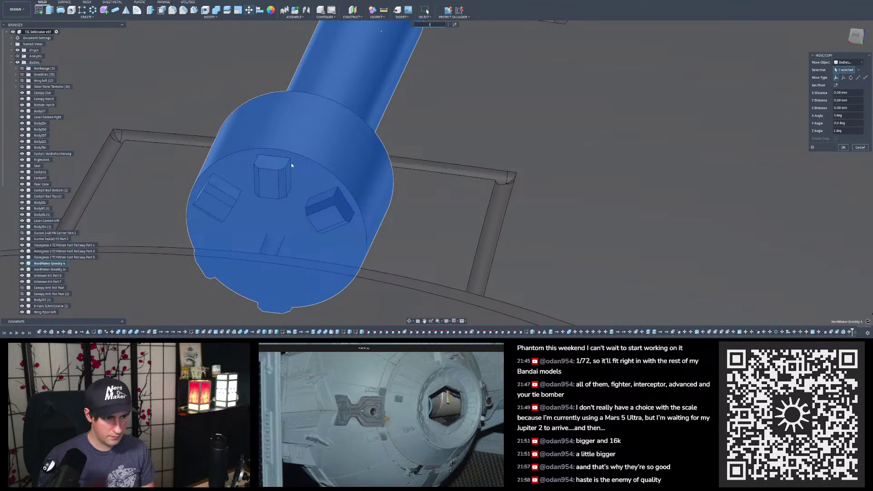
# Step: Shift the barrel greeble -0.1 mm in the Y direction and complete the move
pyautogui.keyDown('shift'); pyautogui.moveTo(292, 165); pyautogui.dragTo(350, 204, button='middle'); pyautogui.keyUp('shift')
pyautogui.click(724, 120)
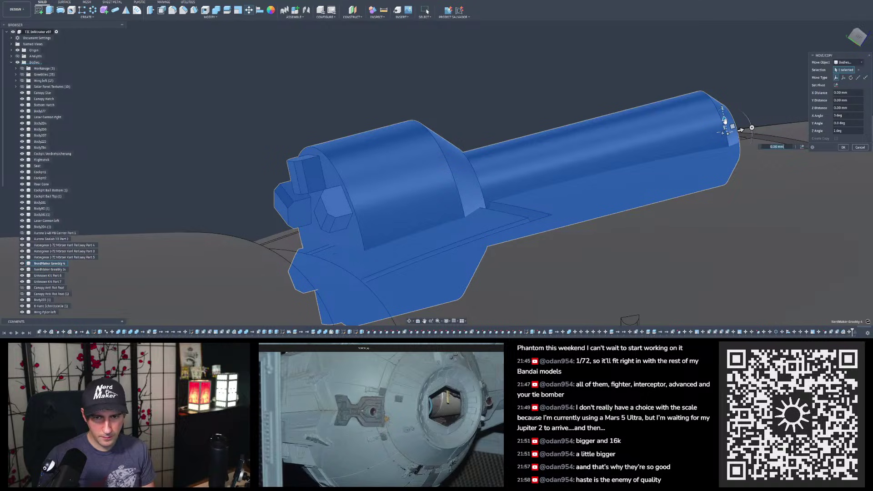
pyautogui.write('-0.1')
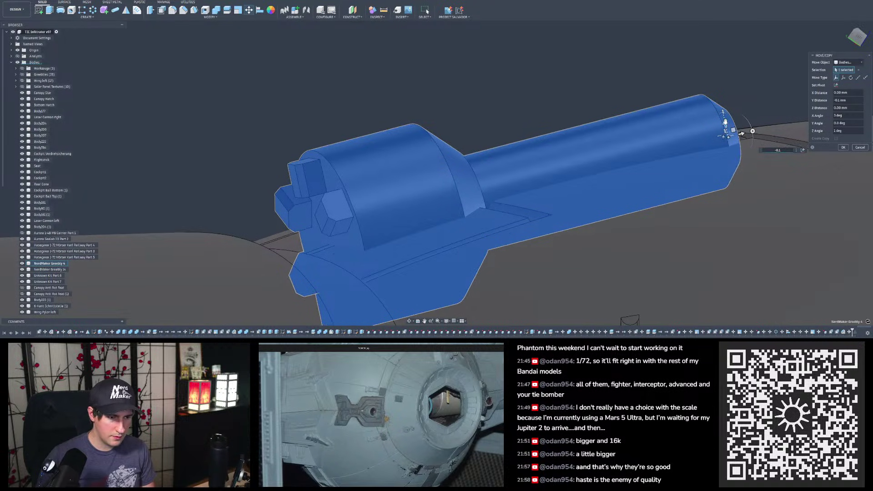
pyautogui.press('Return')
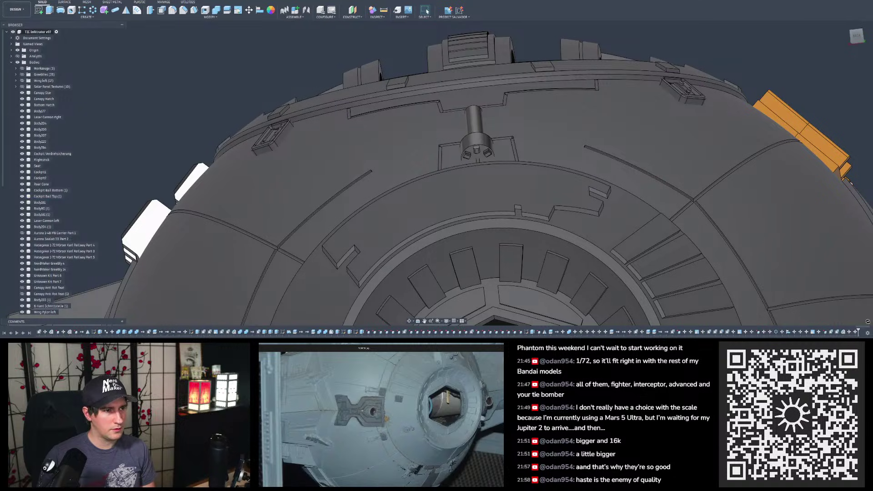
# Step: Rotate the barrel greeble 72° about the rear cone ring's axis to the side of the cockpit ball
pyautogui.press('m')
pyautogui.click(485, 137)
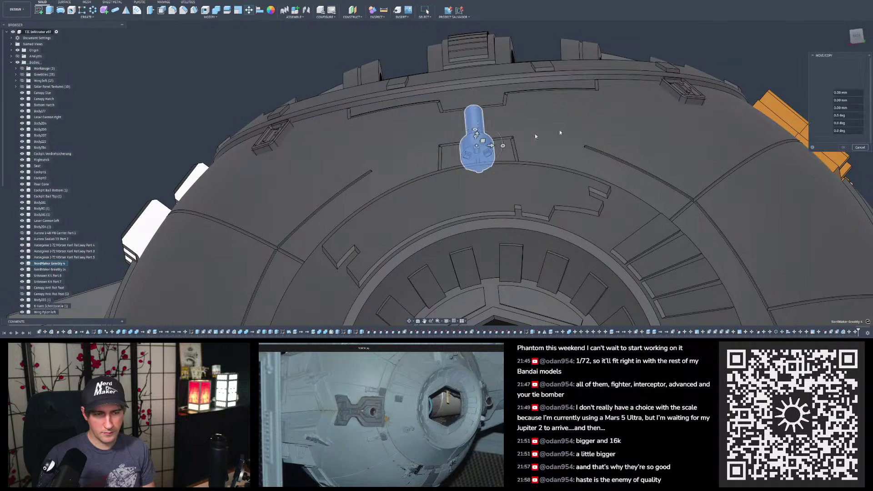
pyautogui.click(851, 77)
pyautogui.click(526, 176)
pyautogui.keyDown('shift'); pyautogui.moveTo(526, 176); pyautogui.dragTo(367, 278, button='middle'); pyautogui.keyUp('shift')
pyautogui.moveTo(504, 232); pyautogui.dragTo(488, 236)
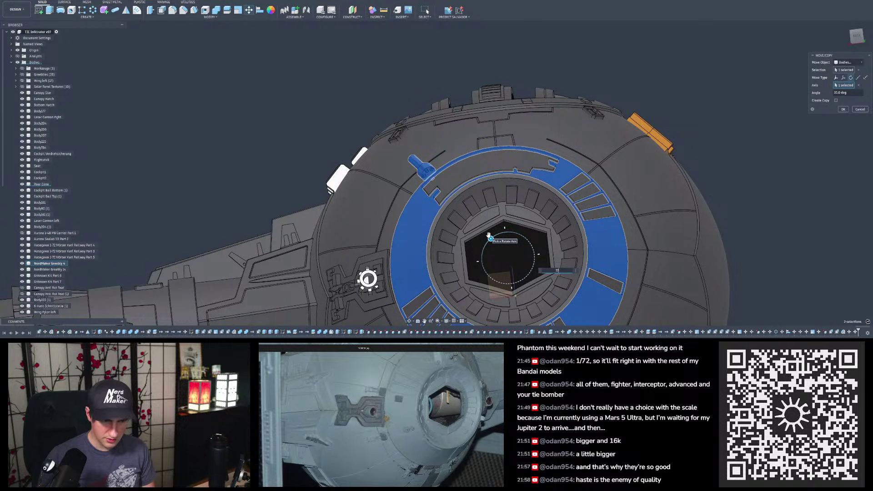
pyautogui.scroll(5, 386, 250)
pyautogui.keyDown('shift'); pyautogui.moveTo(384, 251); pyautogui.dragTo(399, 256, button='middle'); pyautogui.keyUp('shift')
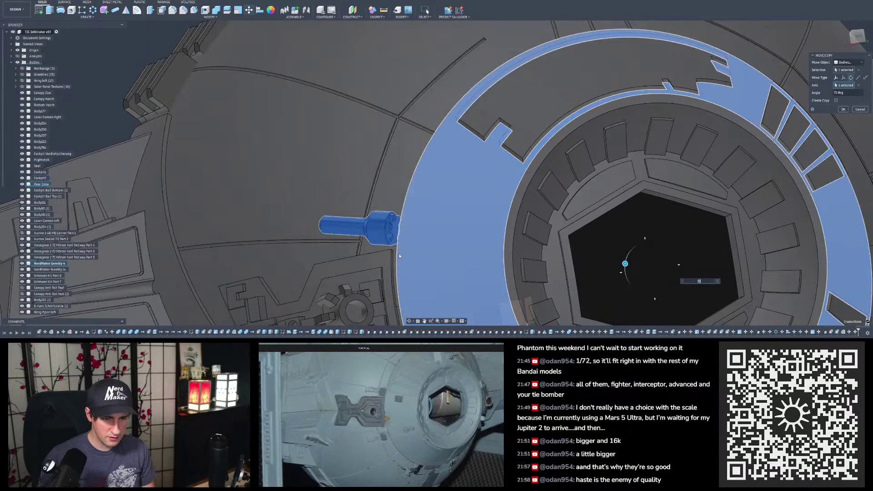
pyautogui.write('73')
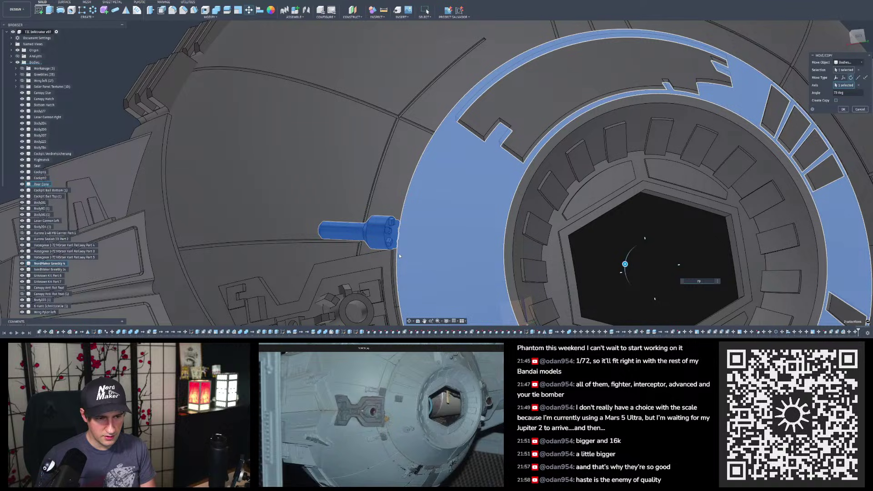
pyautogui.press('BackSpace')
pyautogui.write('2')
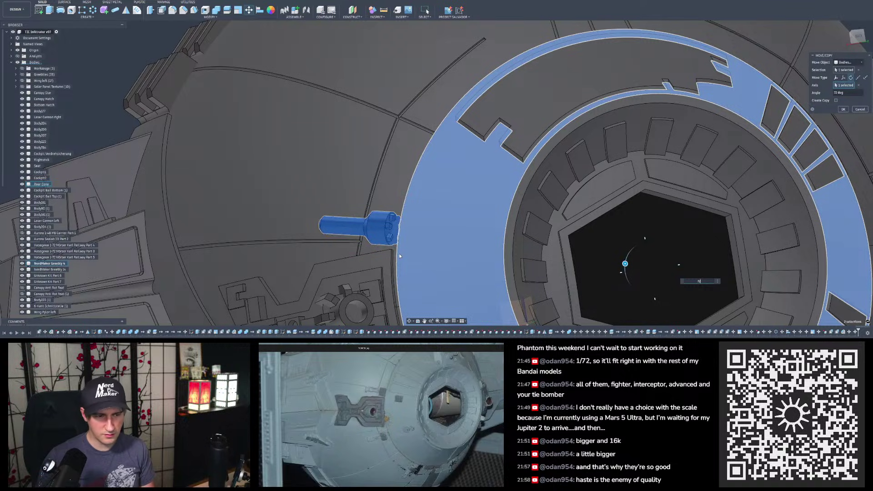
pyautogui.press('Return')
# Step: Make a copy of the barrel greeble rotated 36° about the rear cone ring's axis, placing it on the opposite side of the neighbouring panel greeble
pyautogui.scroll(-5, 408, 132)
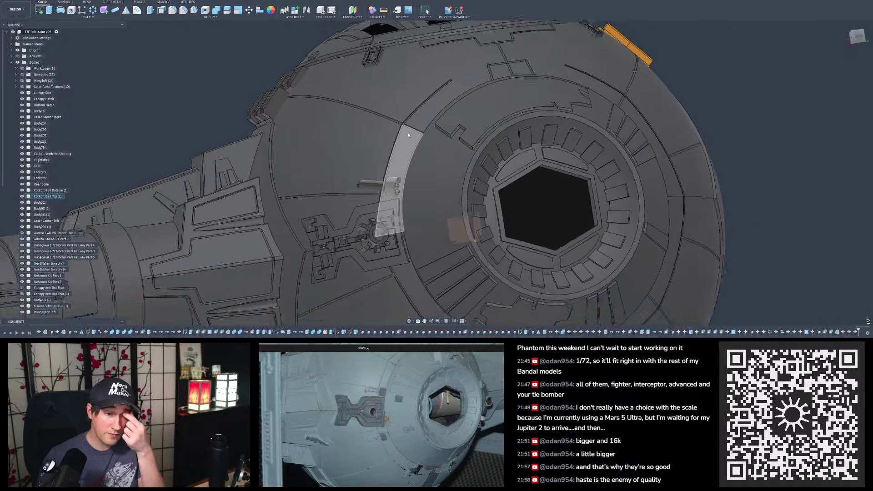
pyautogui.keyDown('shift'); pyautogui.moveTo(405, 130); pyautogui.dragTo(395, 137, button='middle'); pyautogui.keyUp('shift')
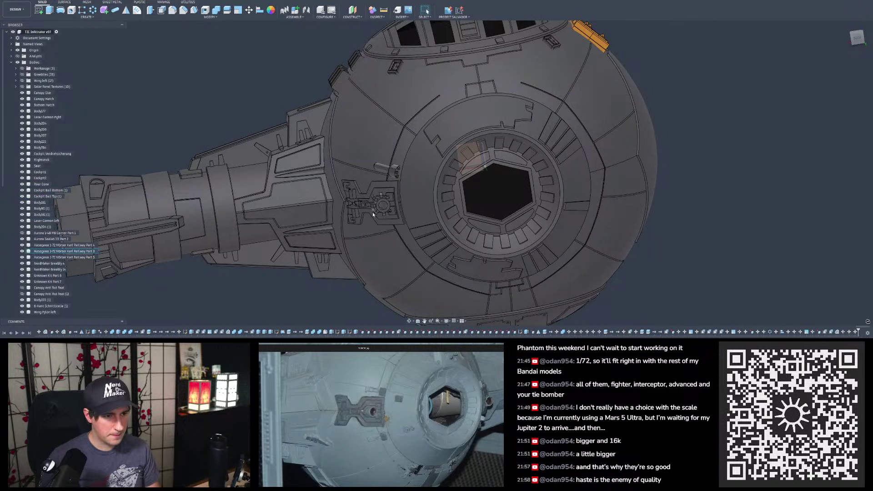
pyautogui.click(395, 171)
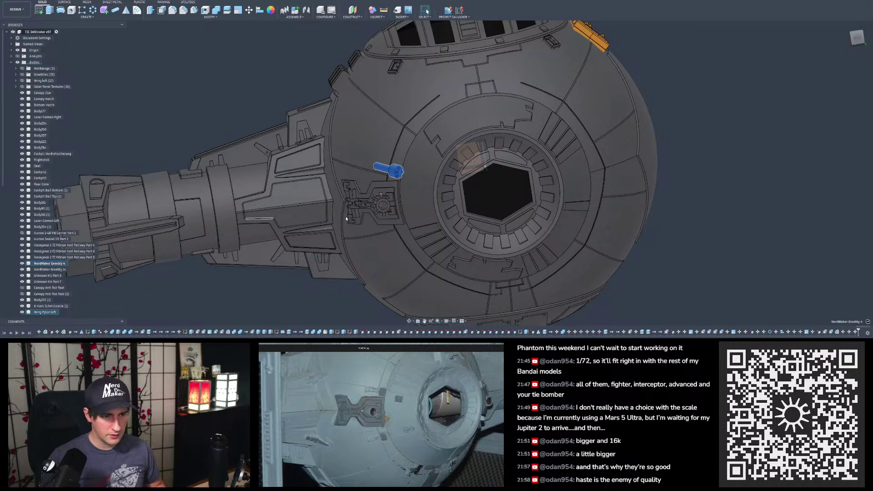
pyautogui.press('m')
pyautogui.click(851, 78)
pyautogui.click(480, 154)
pyautogui.scroll(2, 474, 171)
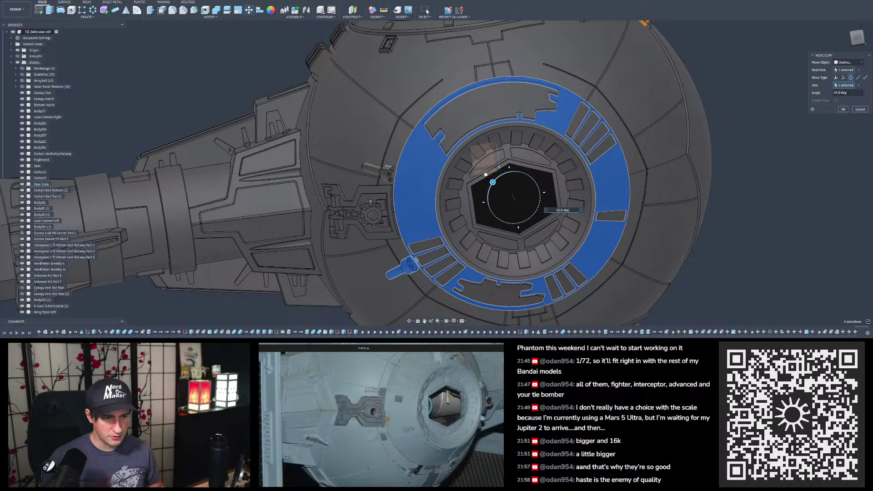
pyautogui.scroll(4, 488, 170)
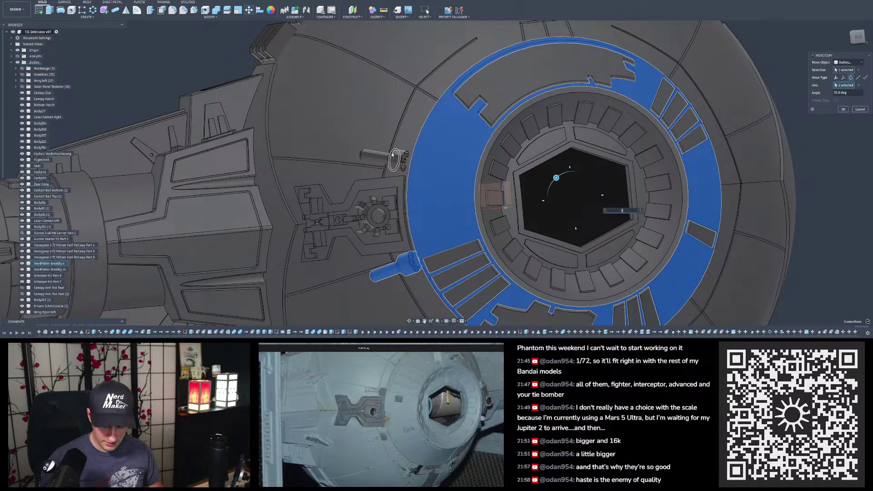
pyautogui.keyDown('shift'); pyautogui.moveTo(392, 155); pyautogui.dragTo(419, 228, button='middle'); pyautogui.keyUp('shift')
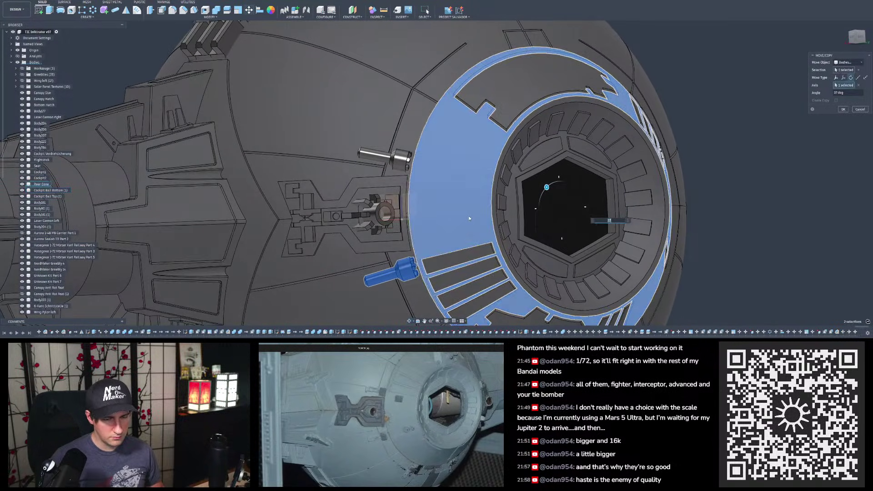
pyautogui.moveTo(469, 219)
pyautogui.keyDown('shift'); pyautogui.mouseDown(button='middle')
pyautogui.moveTo(454, 214)
pyautogui.moveTo(465, 219)
pyautogui.mouseUp(button='middle'); pyautogui.keyUp('shift')
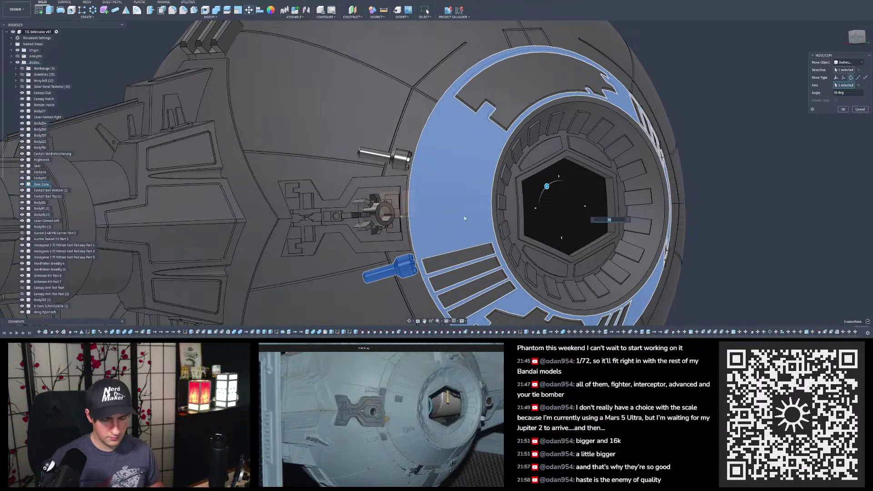
pyautogui.press('Return')
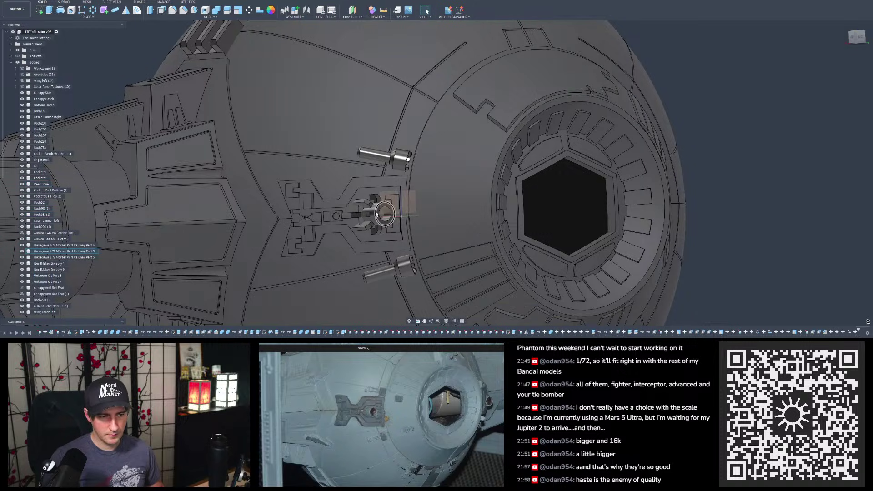
# Step: Examine the barrel pair and the rear of the cockpit ball against the studio model reference photo
pyautogui.keyDown('shift'); pyautogui.moveTo(384, 213); pyautogui.dragTo(388, 214, button='middle'); pyautogui.keyUp('shift')
pyautogui.scroll(-6, 387, 215)
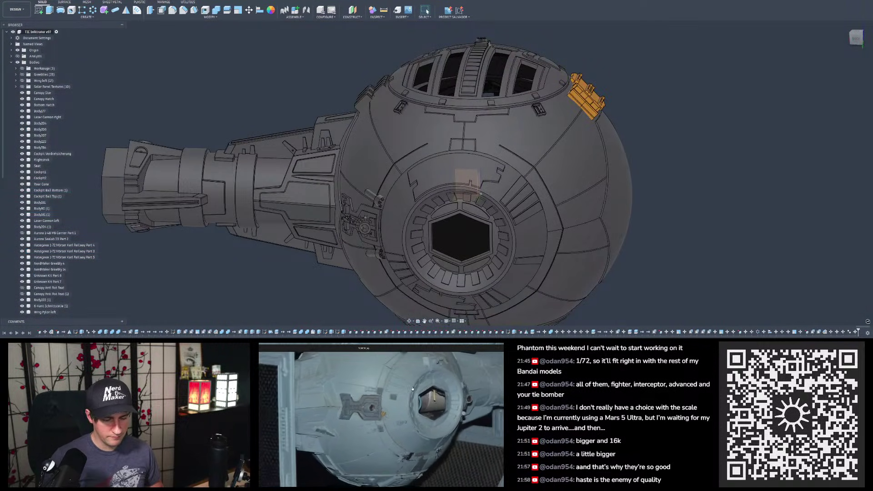
pyautogui.scroll(2, 415, 169)
pyautogui.keyDown('shift'); pyautogui.moveTo(415, 170); pyautogui.dragTo(419, 146, button='middle'); pyautogui.keyUp('shift')
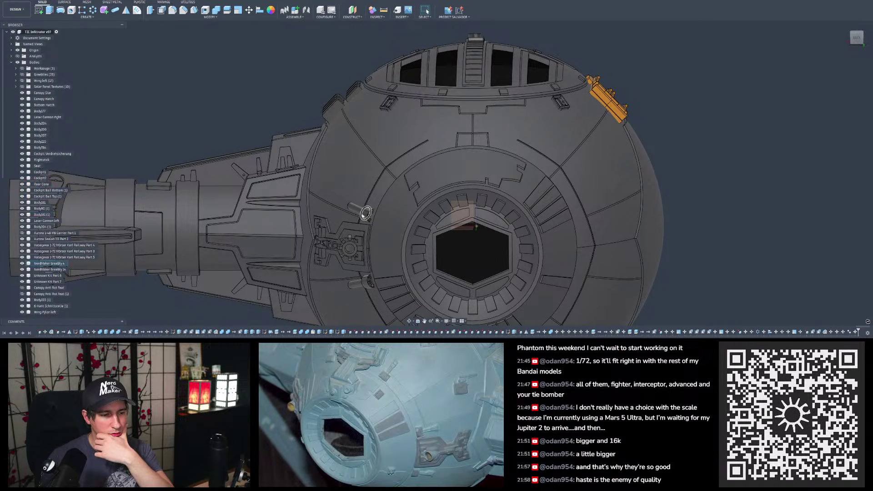
pyautogui.keyDown('shift'); pyautogui.moveTo(495, 143); pyautogui.dragTo(491, 133, button='middle'); pyautogui.keyUp('shift')
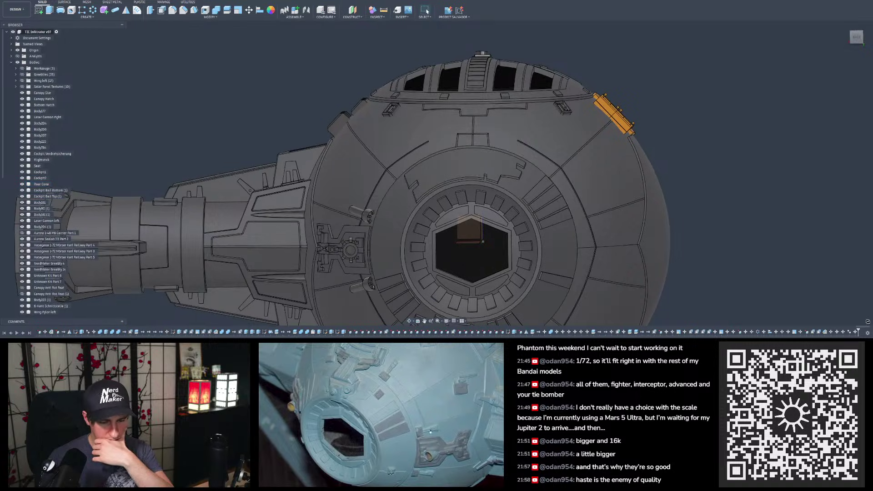
pyautogui.click(436, 402)
# Step: Move the rectangular vent greeble body about 66 mm in Y and 35 mm in Z to the rear cone ring
pyautogui.keyDown('shift'); pyautogui.moveTo(526, 309); pyautogui.dragTo(456, 234, button='middle'); pyautogui.keyUp('shift')
pyautogui.scroll(4, 415, 177)
pyautogui.keyDown('shift'); pyautogui.moveTo(400, 158); pyautogui.dragTo(388, 183, button='middle'); pyautogui.keyUp('shift')
pyautogui.click(52, 269)
pyautogui.press('m')
pyautogui.keyDown('shift'); pyautogui.moveTo(342, 213); pyautogui.dragTo(218, 214, button='middle'); pyautogui.keyUp('shift')
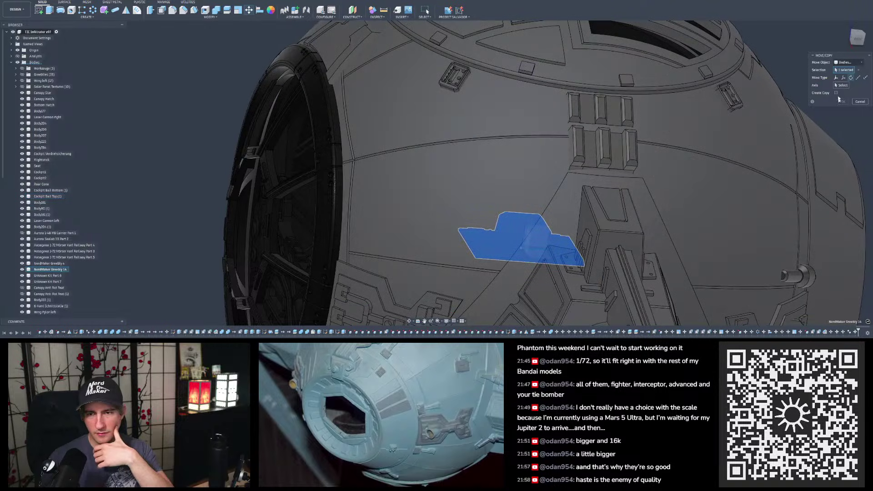
pyautogui.click(836, 79)
pyautogui.scroll(-3, 404, 200)
pyautogui.moveTo(416, 197)
pyautogui.keyDown('shift'); pyautogui.mouseDown(button='middle')
pyautogui.moveTo(402, 213)
pyautogui.moveTo(403, 204)
pyautogui.mouseUp(button='middle'); pyautogui.keyUp('shift')
pyautogui.moveTo(419, 221); pyautogui.dragTo(525, 166)
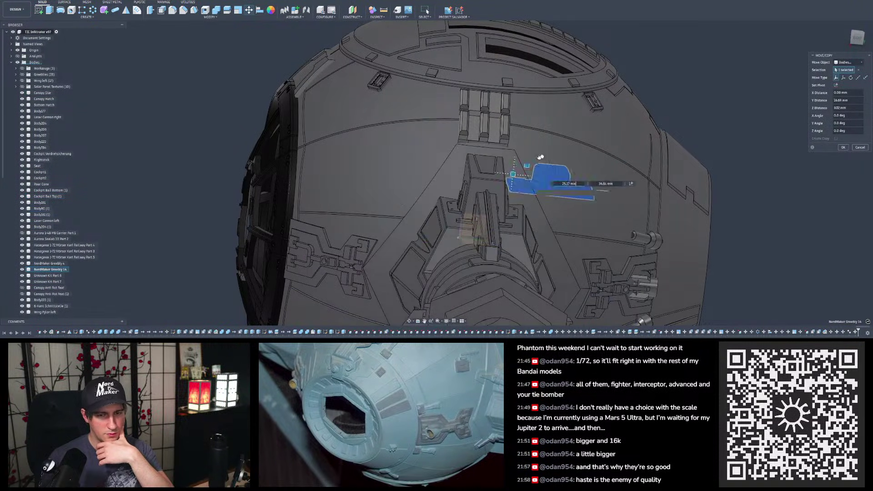
pyautogui.moveTo(657, 125); pyautogui.dragTo(659, 129)
pyautogui.keyDown('shift'); pyautogui.moveTo(659, 129); pyautogui.dragTo(509, 198, button='middle'); pyautogui.keyUp('shift')
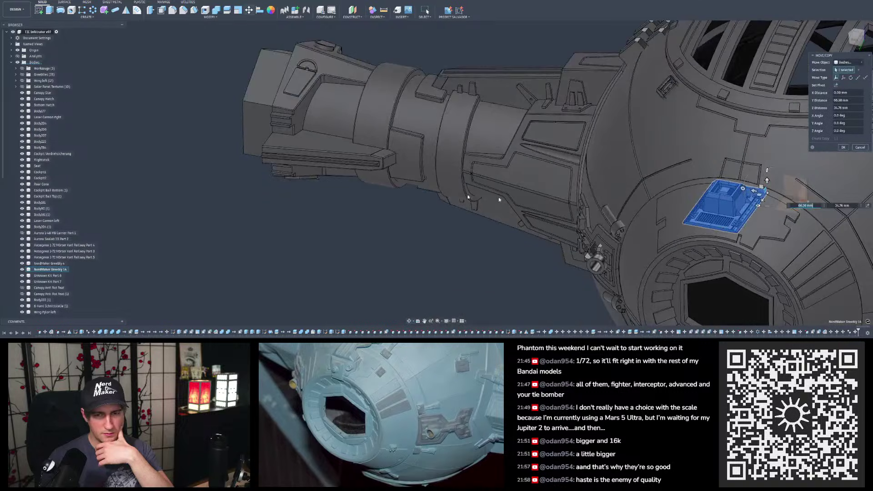
# Step: Reset the move pivot on the vent greeble and rotate the body -90° about the Z axis
pyautogui.scroll(-4, 380, 187)
pyautogui.scroll(5, 558, 219)
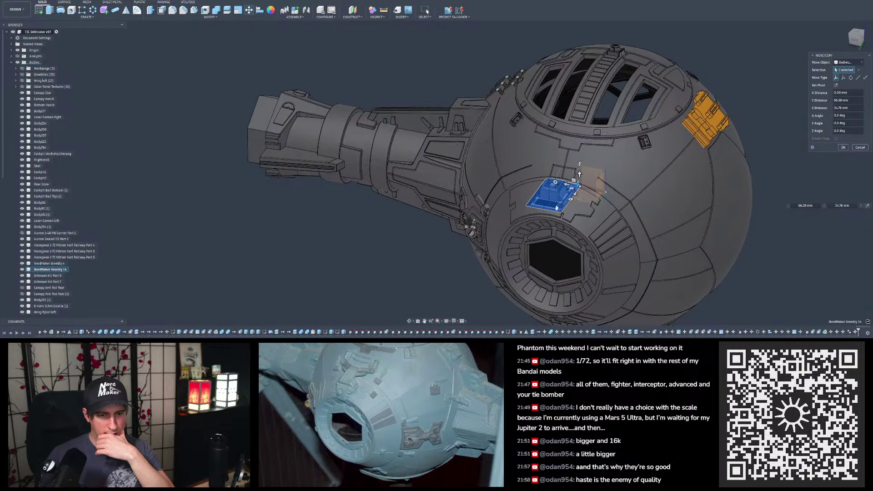
pyautogui.keyDown('shift'); pyautogui.moveTo(557, 219); pyautogui.dragTo(586, 220, button='middle'); pyautogui.keyUp('shift')
pyautogui.moveTo(616, 189)
pyautogui.keyDown('shift'); pyautogui.mouseDown(button='middle')
pyautogui.moveTo(589, 169)
pyautogui.moveTo(587, 147)
pyautogui.moveTo(574, 141)
pyautogui.moveTo(578, 148)
pyautogui.mouseUp(button='middle'); pyautogui.keyUp('shift')
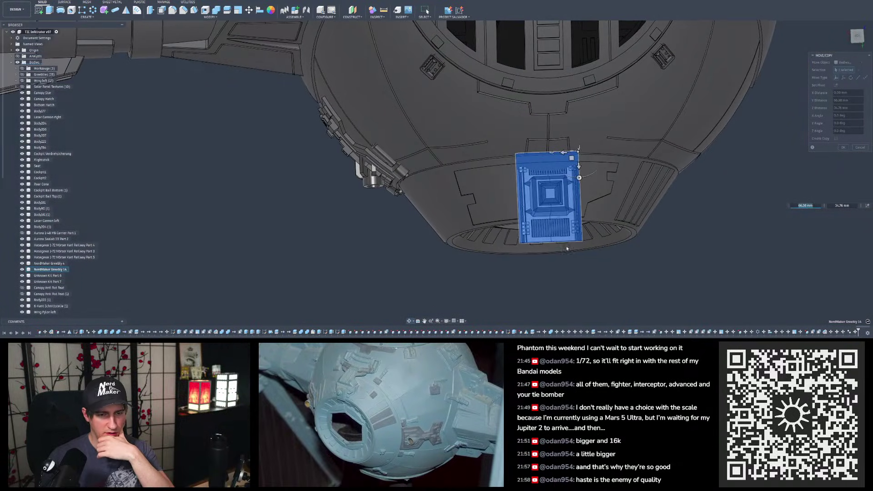
pyautogui.click(836, 86)
pyautogui.scroll(4, 564, 207)
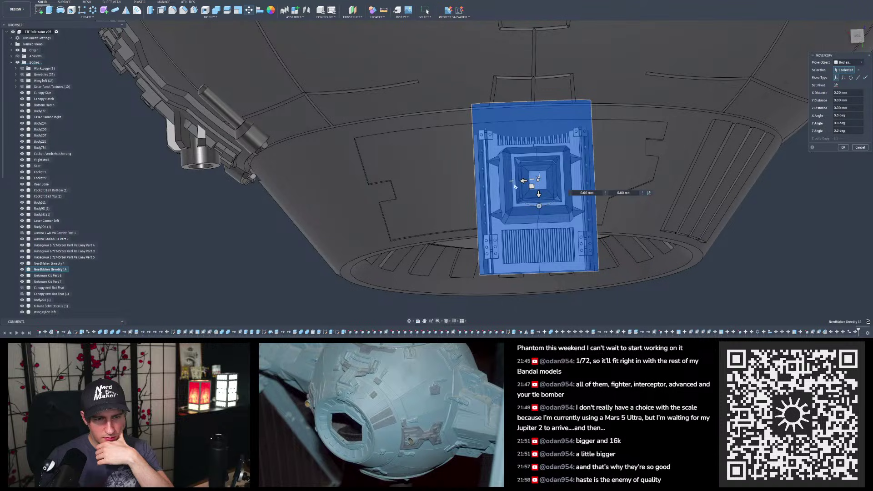
pyautogui.moveTo(539, 206); pyautogui.dragTo(508, 182)
pyautogui.keyDown('shift'); pyautogui.moveTo(508, 182); pyautogui.dragTo(459, 156, button='middle'); pyautogui.keyUp('shift')
pyautogui.keyDown('shift'); pyautogui.moveTo(525, 153); pyautogui.dragTo(527, 156, button='middle'); pyautogui.keyUp('shift')
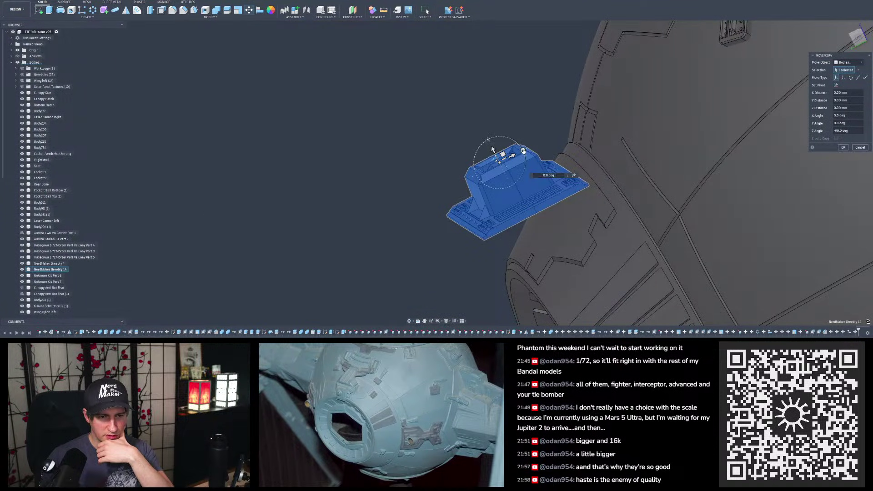
# Step: Tilt the vent greeble about the Y axis towards the rear cone's slope and slide it in X and Z closer to the surface
pyautogui.moveTo(524, 151); pyautogui.dragTo(500, 136)
pyautogui.moveTo(500, 135)
pyautogui.keyDown('shift'); pyautogui.mouseDown(button='middle')
pyautogui.moveTo(500, 154)
pyautogui.moveTo(507, 129)
pyautogui.mouseUp(button='middle'); pyautogui.keyUp('shift')
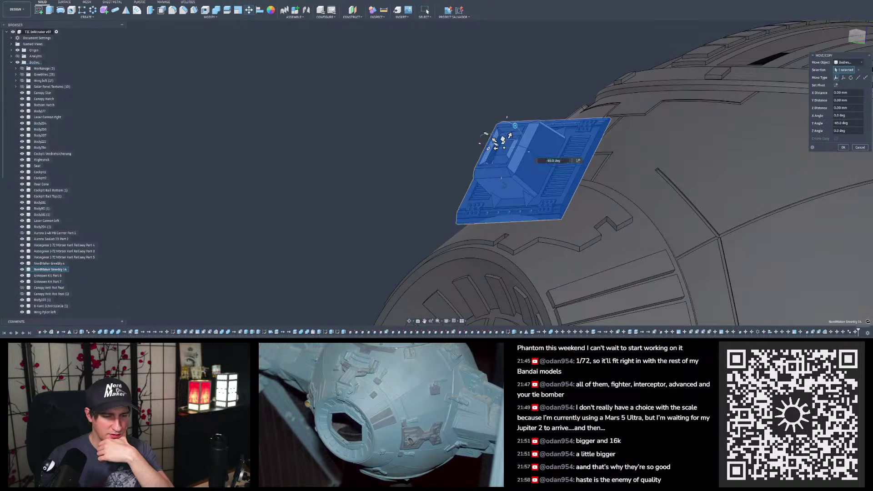
pyautogui.keyDown('shift'); pyautogui.moveTo(504, 188); pyautogui.dragTo(486, 184, button='middle'); pyautogui.keyUp('shift')
pyautogui.keyDown('shift'); pyautogui.moveTo(484, 140); pyautogui.dragTo(507, 151, button='middle'); pyautogui.keyUp('shift')
pyautogui.moveTo(495, 150); pyautogui.dragTo(468, 200)
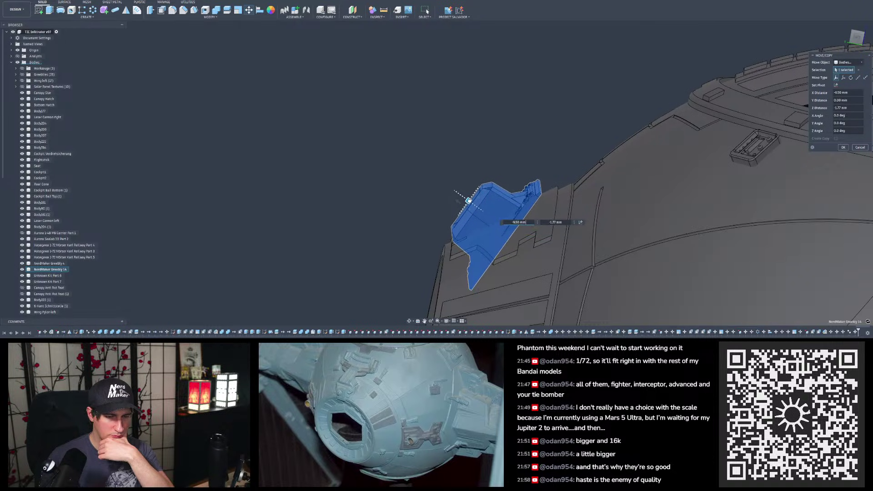
pyautogui.keyDown('shift'); pyautogui.moveTo(457, 201); pyautogui.dragTo(497, 193, button='middle'); pyautogui.keyUp('shift')
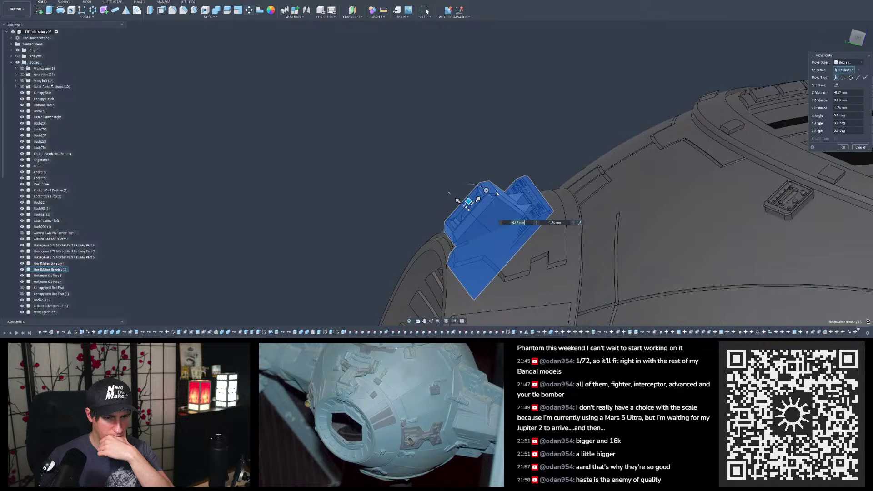
# Step: Readjust the vent greeble's tilt and shift it in X and Z along the rear cone's slope
pyautogui.moveTo(486, 191); pyautogui.dragTo(453, 194)
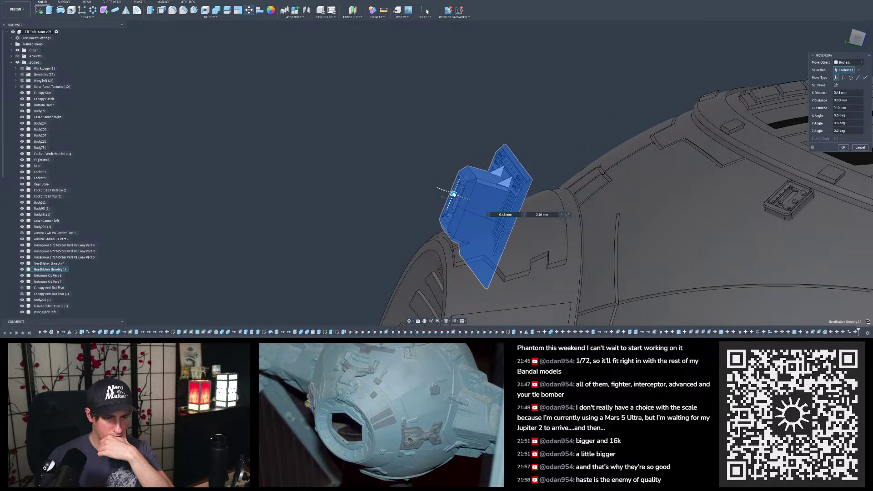
pyautogui.keyDown('shift'); pyautogui.moveTo(464, 234); pyautogui.dragTo(671, 257, button='middle'); pyautogui.keyUp('shift')
pyautogui.keyDown('shift'); pyautogui.moveTo(559, 207); pyautogui.dragTo(469, 198, button='middle'); pyautogui.keyUp('shift')
pyautogui.scroll(-3, 481, 245)
pyautogui.moveTo(455, 196); pyautogui.dragTo(492, 198)
pyautogui.keyDown('shift'); pyautogui.moveTo(493, 201); pyautogui.dragTo(432, 195, button='middle'); pyautogui.keyUp('shift')
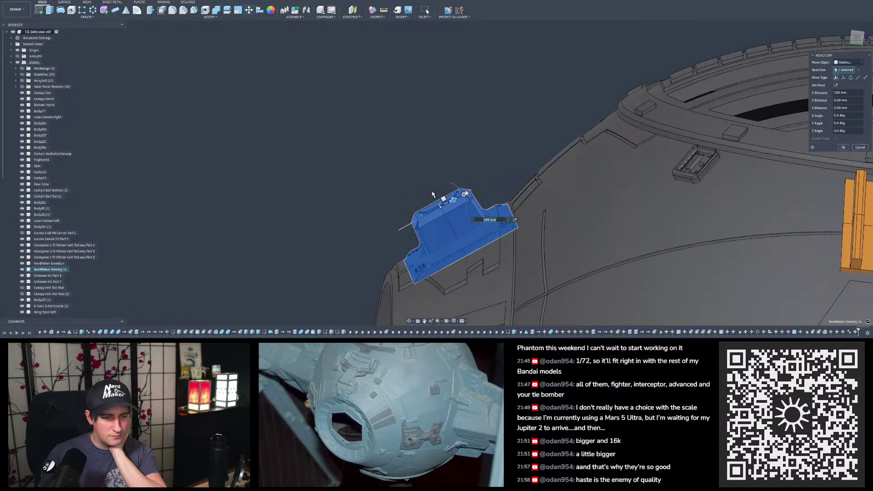
# Step: Fine-tune the vent greeble's Y tilt and reposition it in X and Z so it sits over the rear cone ring's upper section
pyautogui.moveTo(460, 193); pyautogui.dragTo(488, 185)
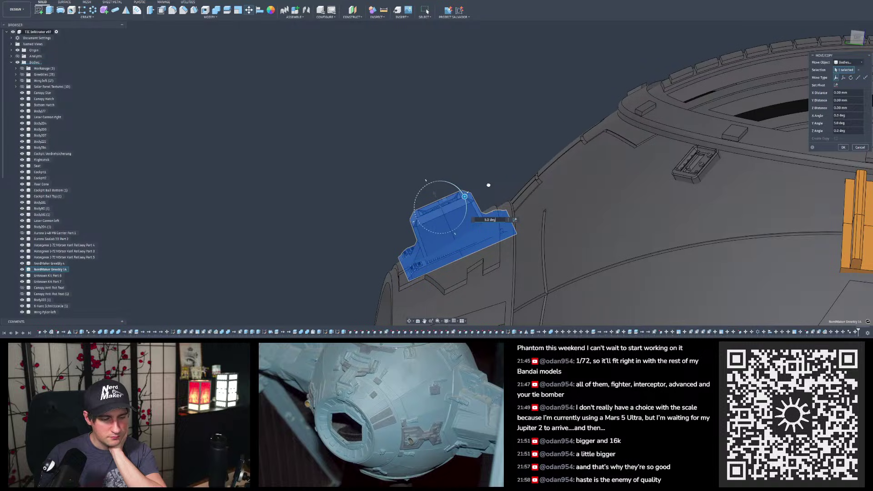
pyautogui.moveTo(486, 184); pyautogui.dragTo(404, 231)
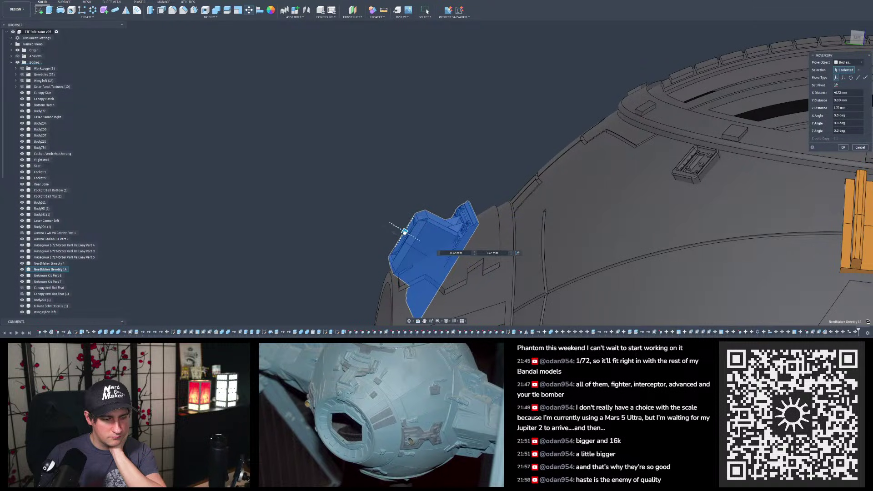
pyautogui.moveTo(404, 231); pyautogui.dragTo(397, 242)
pyautogui.keyDown('shift'); pyautogui.moveTo(395, 242); pyautogui.dragTo(468, 191, button='middle'); pyautogui.keyUp('shift')
pyautogui.scroll(4, 456, 263)
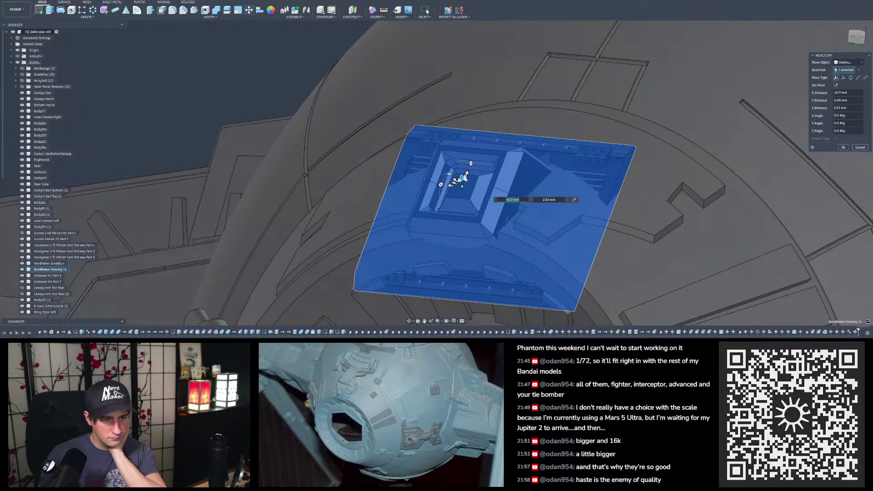
pyautogui.moveTo(460, 178)
pyautogui.mouseDown()
pyautogui.moveTo(470, 176)
pyautogui.moveTo(460, 173)
pyautogui.mouseUp()
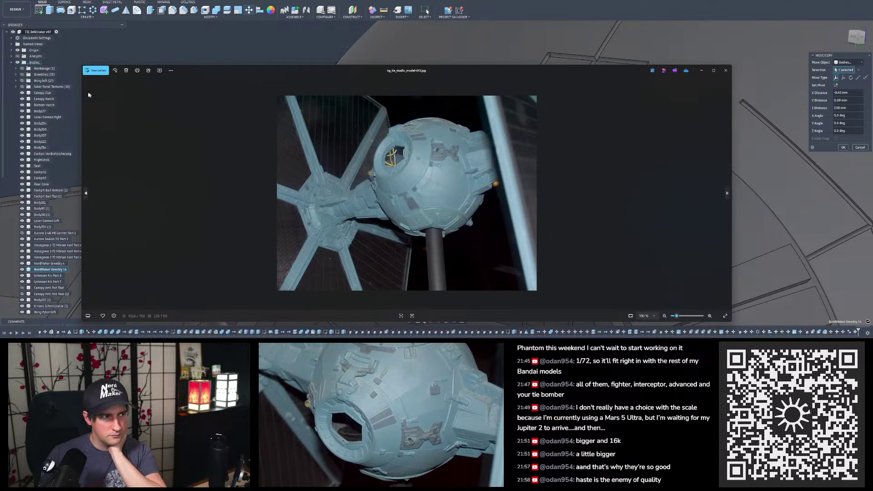
# Step: Bring up the TIE studio model photo and compare its rear ring details with the vent greeble's placement
pyautogui.moveTo(80, 93); pyautogui.dragTo(393, 93)
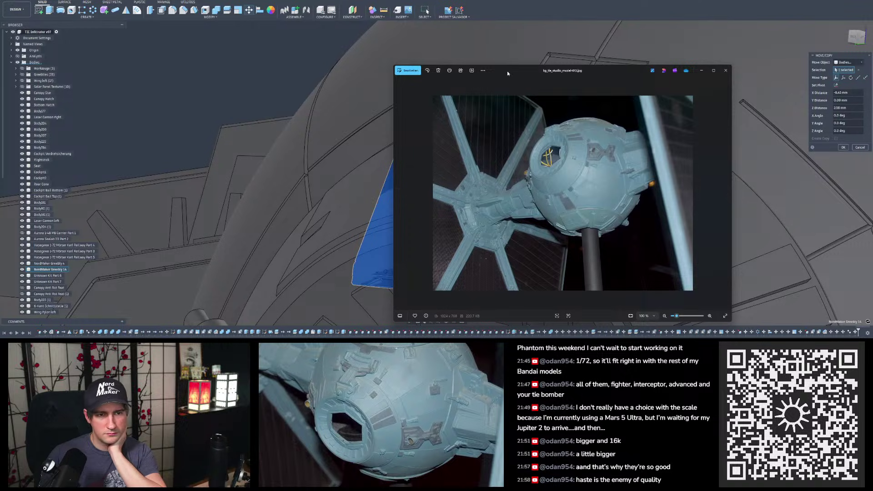
pyautogui.hotkey('alt', 'Tab')
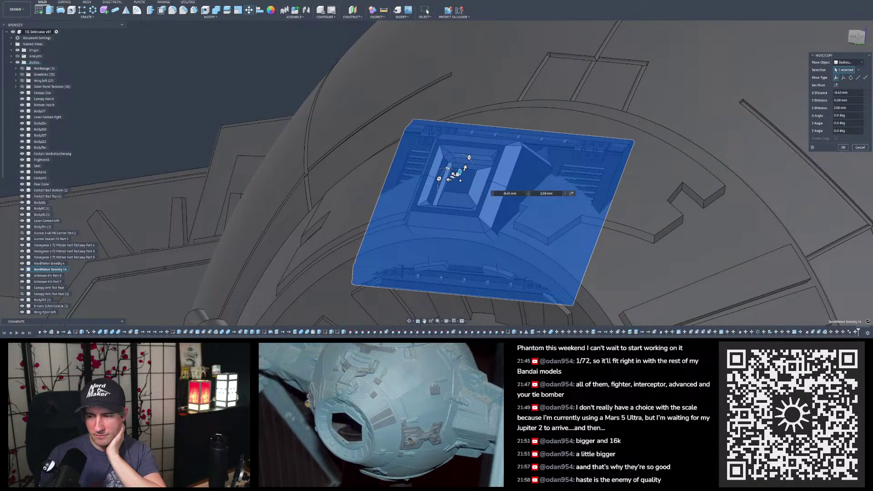
pyautogui.scroll(-5, 423, 99)
pyautogui.moveTo(422, 99)
pyautogui.keyDown('shift'); pyautogui.mouseDown(button='middle')
pyautogui.moveTo(386, 102)
pyautogui.moveTo(435, 119)
pyautogui.moveTo(417, 130)
pyautogui.moveTo(439, 157)
pyautogui.mouseUp(button='middle'); pyautogui.keyUp('shift')
pyautogui.scroll(3, 440, 160)
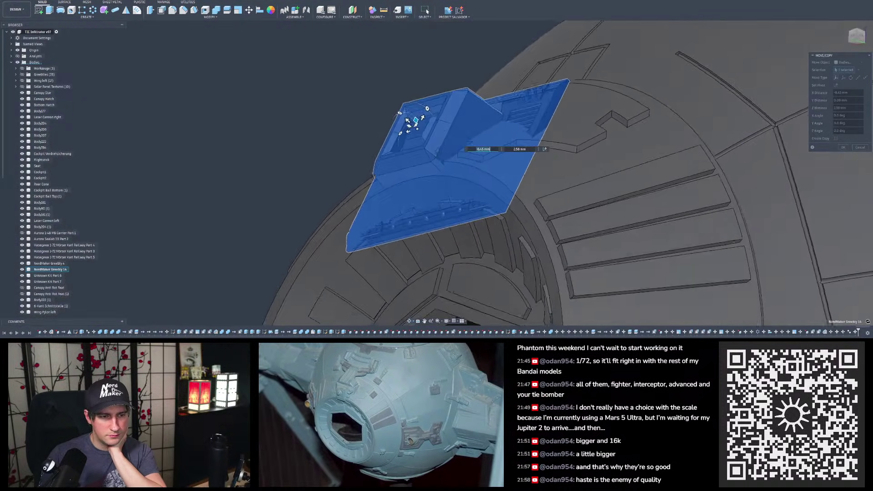
# Step: Nudge the vent greeble in X and Z and sink it deeper into the rear cone surface
pyautogui.keyDown('shift'); pyautogui.moveTo(407, 121); pyautogui.dragTo(411, 114, button='middle'); pyautogui.keyUp('shift')
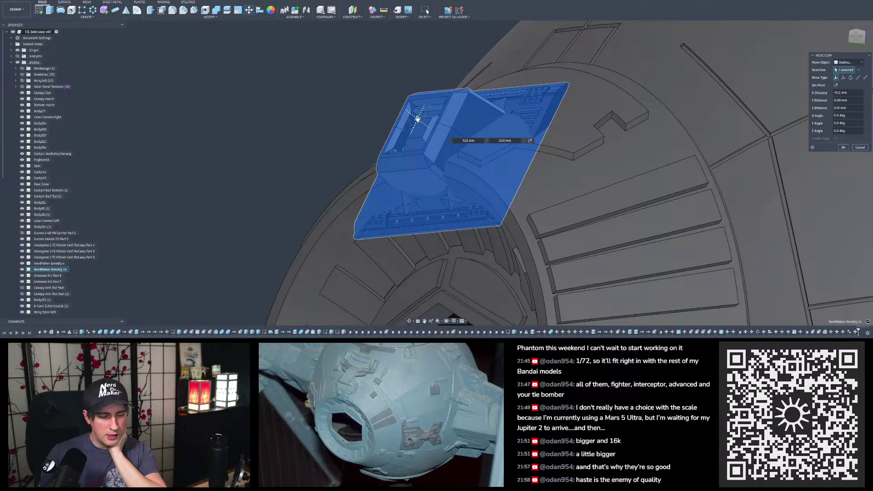
pyautogui.moveTo(417, 119)
pyautogui.keyDown('shift'); pyautogui.mouseDown(button='middle')
pyautogui.moveTo(411, 144)
pyautogui.moveTo(406, 133)
pyautogui.mouseUp(button='middle'); pyautogui.keyUp('shift')
pyautogui.scroll(5, 405, 133)
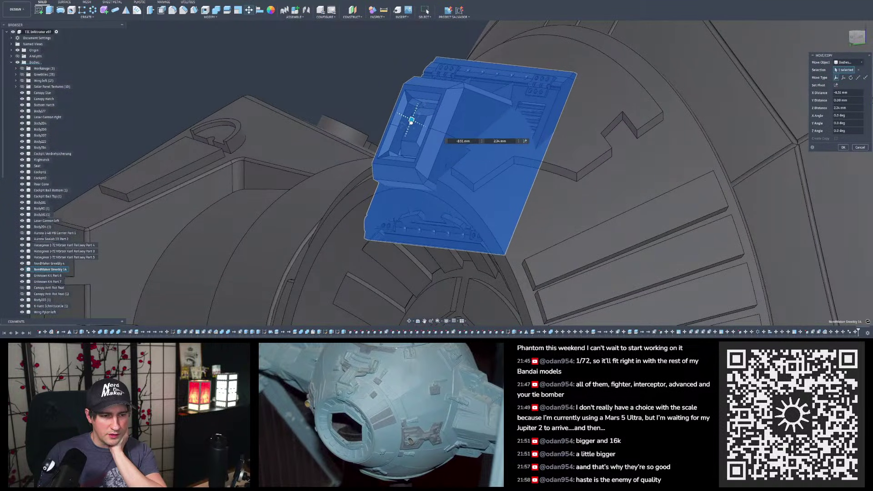
pyautogui.scroll(10, 411, 120)
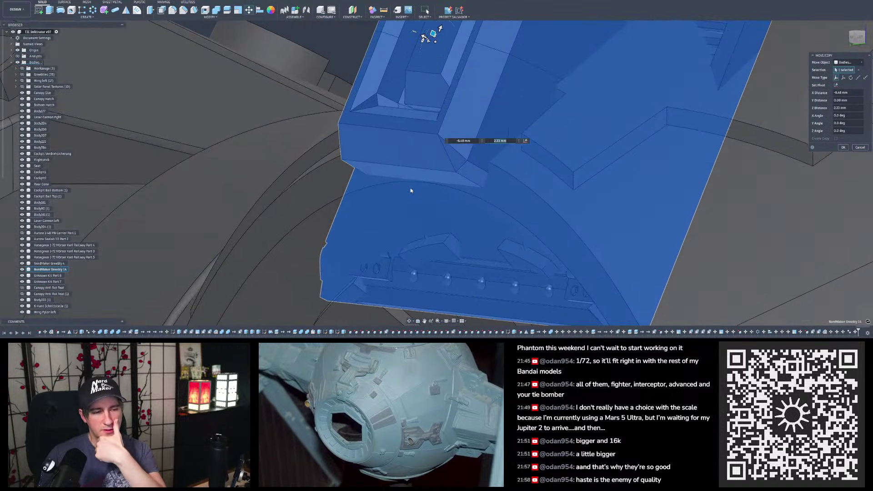
pyautogui.scroll(-10, 443, 184)
pyautogui.keyDown('shift'); pyautogui.moveTo(438, 116); pyautogui.dragTo(396, 172, button='middle'); pyautogui.keyUp('shift')
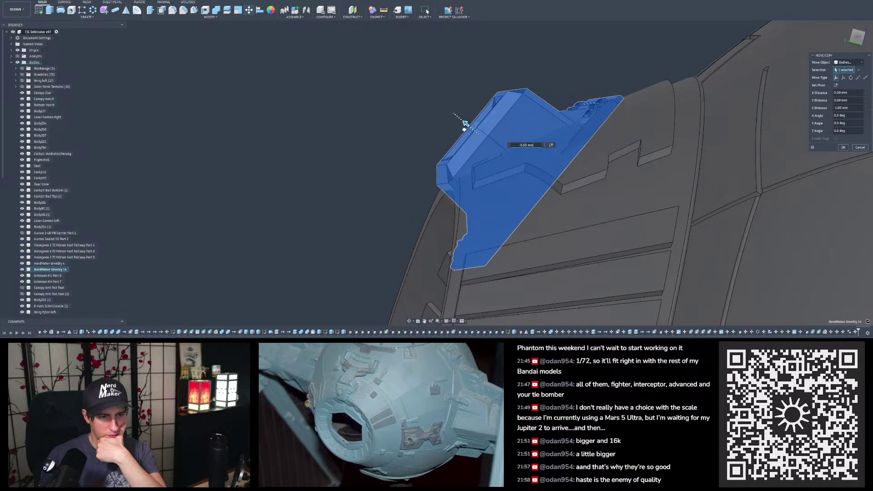
# Step: Tilt the vent greeble -4 degrees about Y and nudge it in X and Z against the rear cone
pyautogui.keyDown('shift'); pyautogui.moveTo(391, 148); pyautogui.dragTo(459, 211, button='middle'); pyautogui.keyUp('shift')
pyautogui.scroll(-2, 460, 212)
pyautogui.keyDown('shift'); pyautogui.moveTo(459, 140); pyautogui.dragTo(509, 216, button='middle'); pyautogui.keyUp('shift')
pyautogui.scroll(-3, 492, 204)
pyautogui.keyDown('shift'); pyautogui.moveTo(425, 154); pyautogui.dragTo(353, 144, button='middle'); pyautogui.keyUp('shift')
pyautogui.scroll(3, 390, 150)
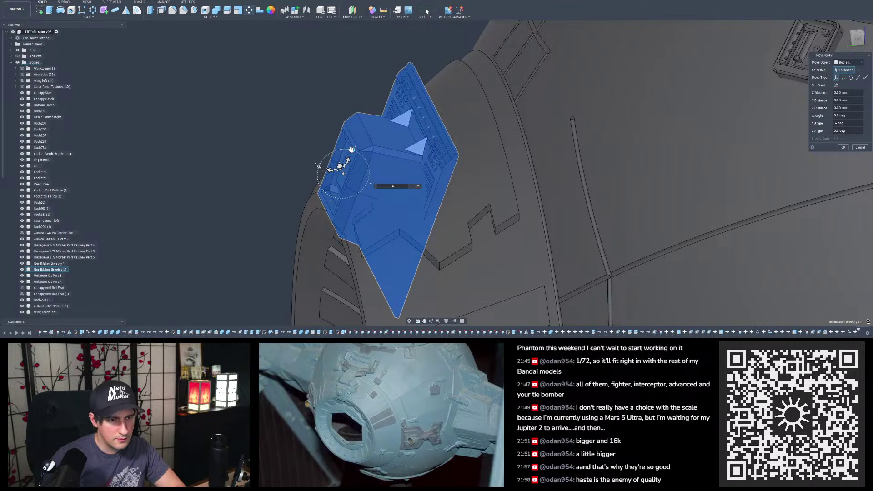
pyautogui.keyDown('shift'); pyautogui.moveTo(358, 123); pyautogui.dragTo(332, 194, button='middle'); pyautogui.keyUp('shift')
pyautogui.scroll(4, 321, 230)
pyautogui.keyDown('shift'); pyautogui.moveTo(322, 230); pyautogui.dragTo(351, 169, button='middle'); pyautogui.keyUp('shift')
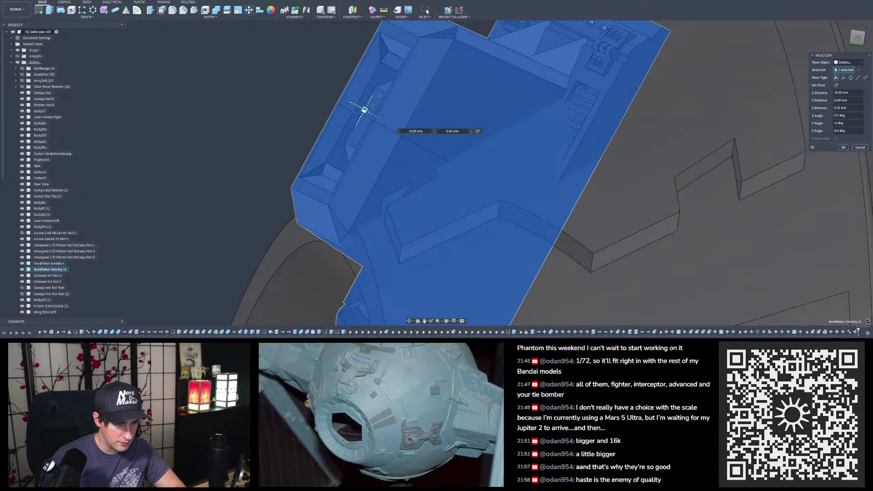
pyautogui.keyDown('shift'); pyautogui.moveTo(350, 178); pyautogui.dragTo(317, 129, button='middle'); pyautogui.keyUp('shift')
pyautogui.scroll(-6, 377, 192)
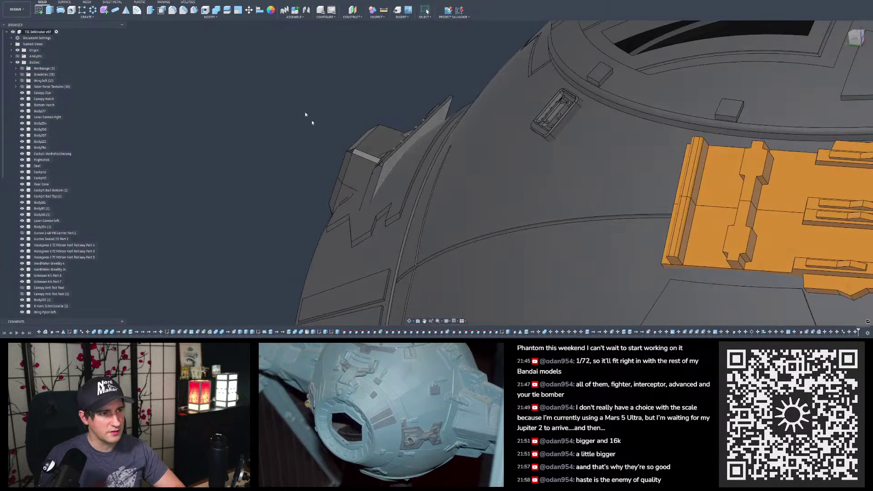
# Step: Offset the vent greeble's large back face 4 mm toward the rear cone
pyautogui.click(402, 154)
pyautogui.keyDown('shift'); pyautogui.moveTo(402, 154); pyautogui.dragTo(465, 171, button='middle'); pyautogui.keyUp('shift')
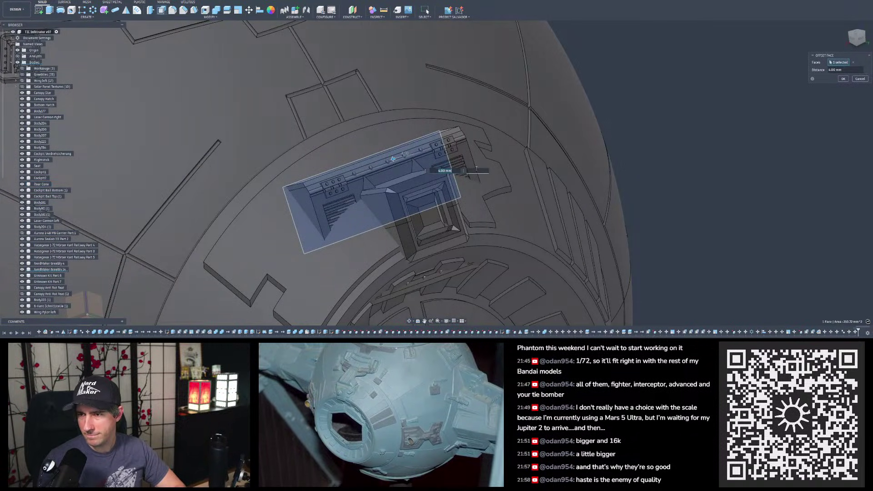
pyautogui.keyDown('shift'); pyautogui.moveTo(476, 189); pyautogui.dragTo(434, 202, button='middle'); pyautogui.keyUp('shift')
pyautogui.keyDown('shift'); pyautogui.moveTo(368, 206); pyautogui.dragTo(402, 194, button='middle'); pyautogui.keyUp('shift')
pyautogui.press('Return')
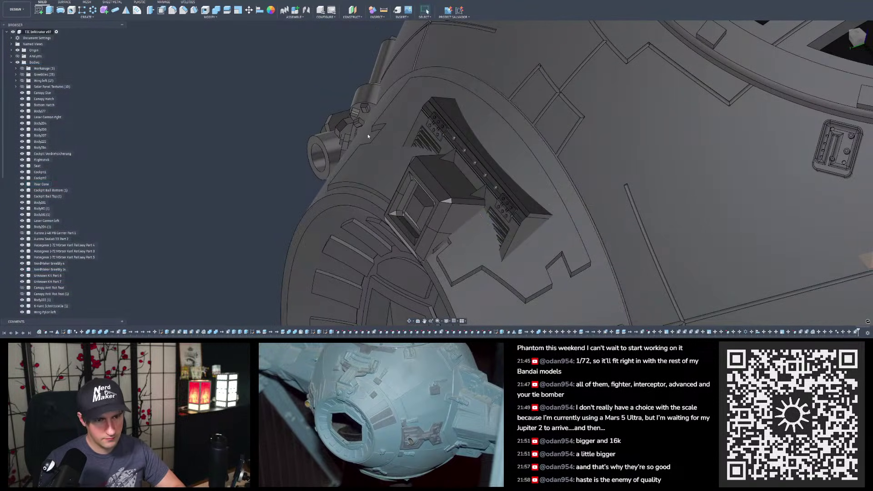
# Step: Offset the narrow upper face of the vent greeble, above its hinges, by 1 mm
pyautogui.scroll(-8, 381, 110)
pyautogui.moveTo(403, 119)
pyautogui.keyDown('shift'); pyautogui.mouseDown(button='middle')
pyautogui.moveTo(443, 101)
pyautogui.moveTo(448, 139)
pyautogui.moveTo(436, 113)
pyautogui.moveTo(450, 122)
pyautogui.moveTo(407, 135)
pyautogui.moveTo(410, 126)
pyautogui.moveTo(388, 169)
pyautogui.moveTo(416, 123)
pyautogui.moveTo(401, 149)
pyautogui.mouseUp(button='middle'); pyautogui.keyUp('shift')
pyautogui.scroll(2, 405, 135)
pyautogui.scroll(2, 405, 136)
pyautogui.scroll(2, 389, 170)
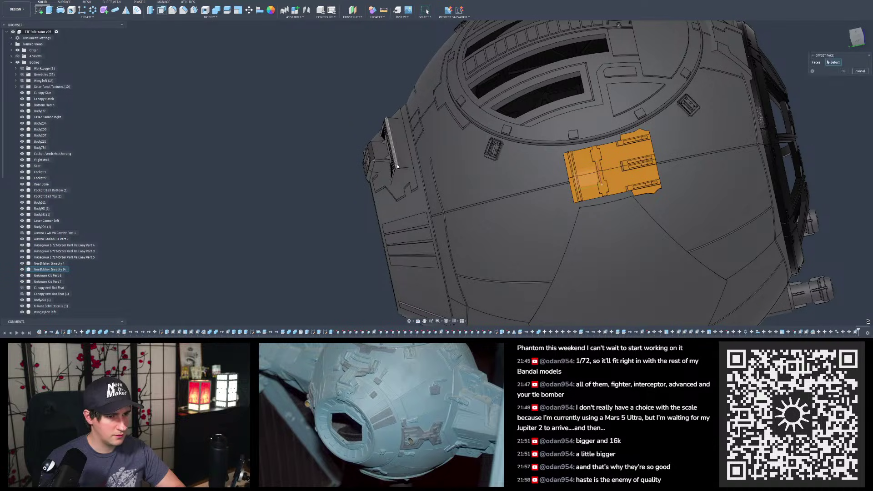
pyautogui.scroll(2, 397, 152)
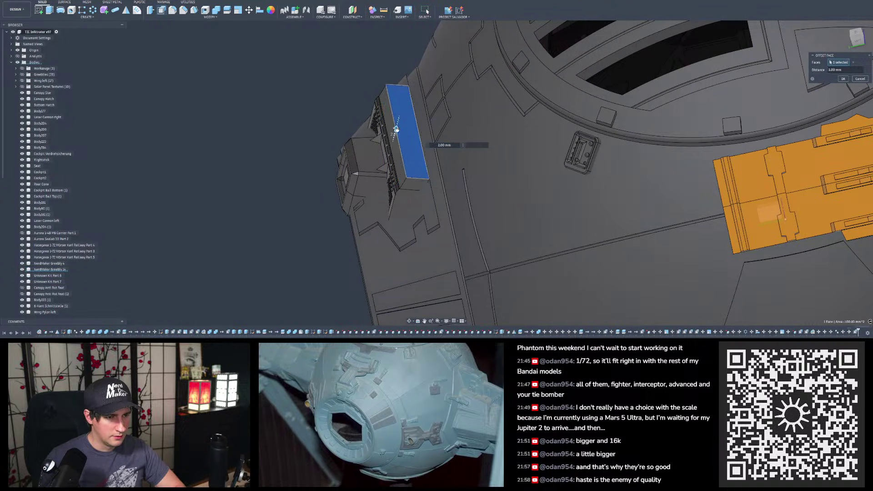
pyautogui.moveTo(396, 129)
pyautogui.keyDown('shift'); pyautogui.mouseDown(button='middle')
pyautogui.moveTo(406, 124)
pyautogui.moveTo(388, 125)
pyautogui.mouseUp(button='middle'); pyautogui.keyUp('shift')
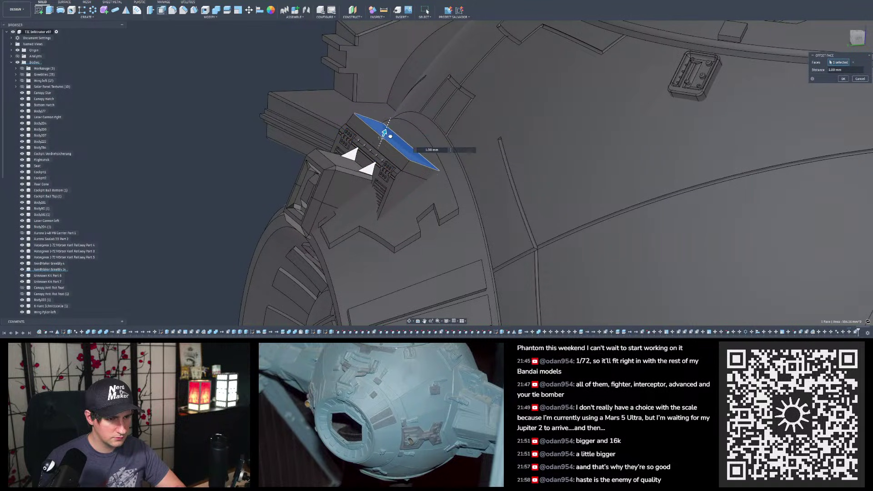
pyautogui.scroll(10, 383, 147)
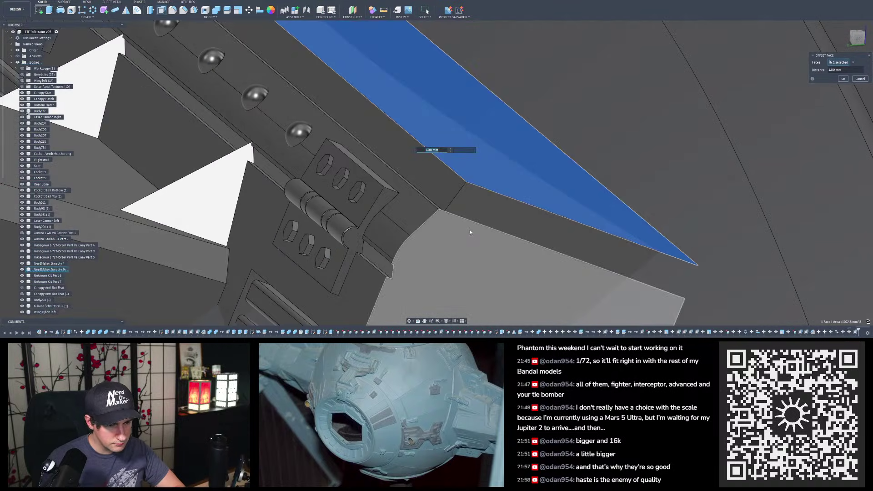
pyautogui.keyDown('shift'); pyautogui.moveTo(471, 232); pyautogui.dragTo(481, 214, button='middle'); pyautogui.keyUp('shift')
pyautogui.click(442, 200)
pyautogui.scroll(-6, 444, 208)
pyautogui.press('Return')
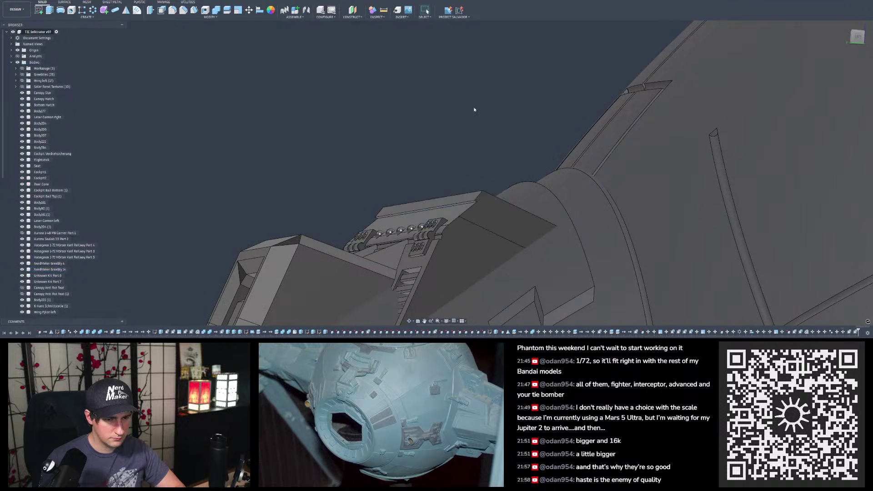
# Step: Examine how the vent greeble's square frame and side faces intersect the raised panel of the rear cone
pyautogui.scroll(-4, 471, 128)
pyautogui.keyDown('shift'); pyautogui.moveTo(470, 141); pyautogui.dragTo(507, 204, button='middle'); pyautogui.keyUp('shift')
pyautogui.scroll(4, 502, 200)
pyautogui.keyDown('shift'); pyautogui.moveTo(288, 269); pyautogui.dragTo(294, 263, button='middle'); pyautogui.keyUp('shift')
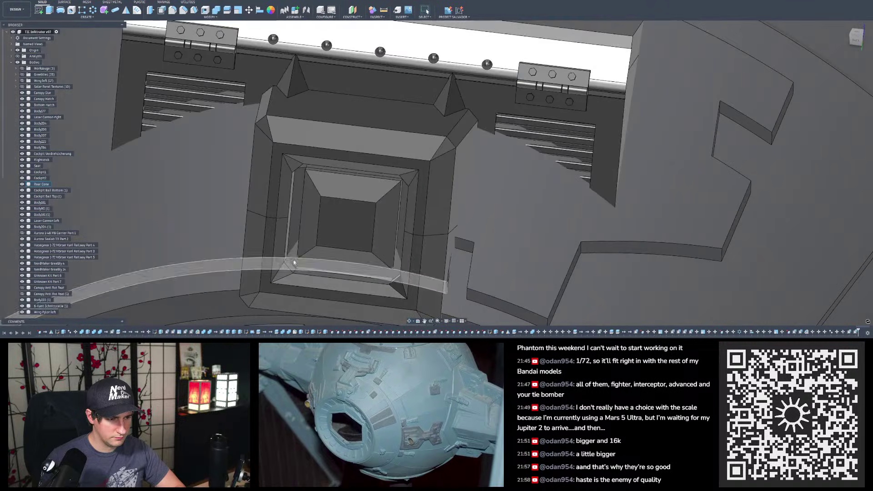
pyautogui.scroll(5, 406, 266)
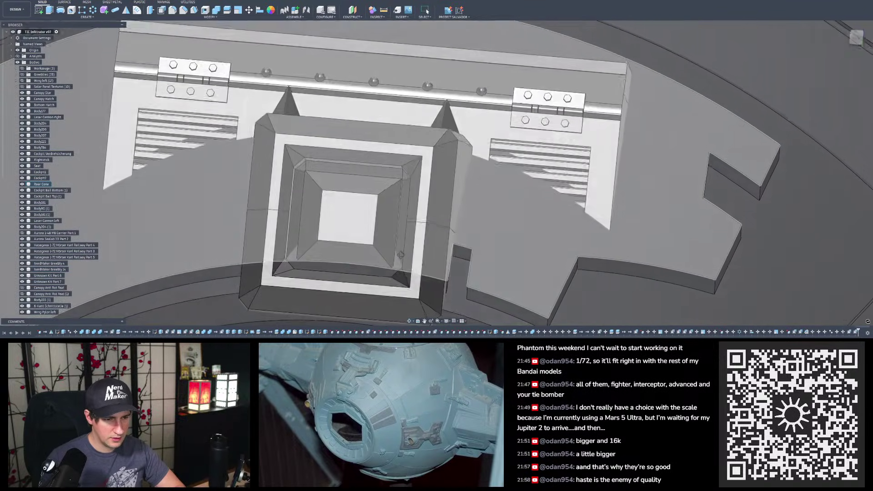
pyautogui.scroll(-2, 547, 196)
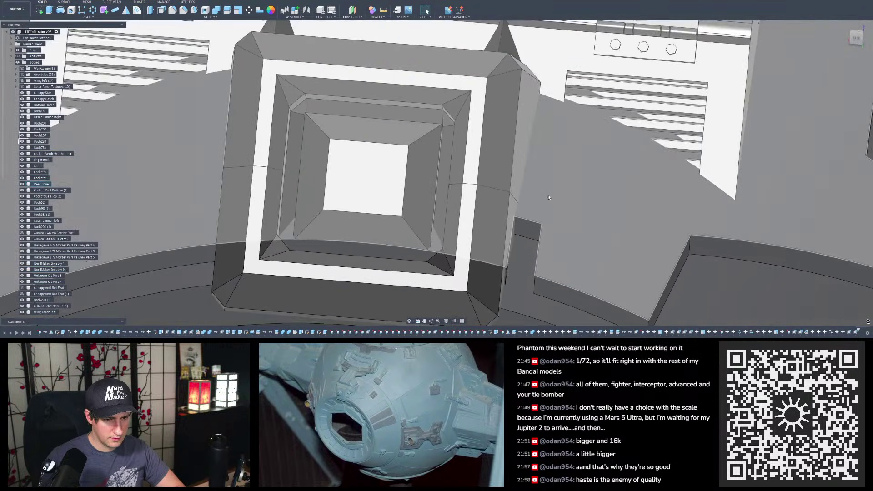
pyautogui.click(563, 203)
pyautogui.scroll(3, 431, 248)
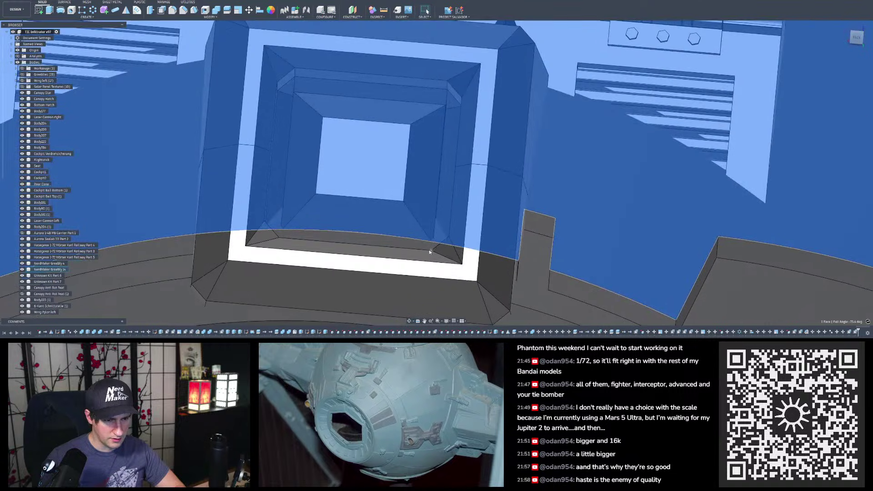
pyautogui.click(432, 226)
pyautogui.keyDown('shift'); pyautogui.moveTo(431, 226); pyautogui.dragTo(448, 205, button='middle'); pyautogui.keyUp('shift')
pyautogui.keyDown('shift'); pyautogui.moveTo(393, 175); pyautogui.dragTo(317, 256, button='middle'); pyautogui.keyUp('shift')
pyautogui.scroll(-9, 392, 190)
pyautogui.scroll(5, 405, 179)
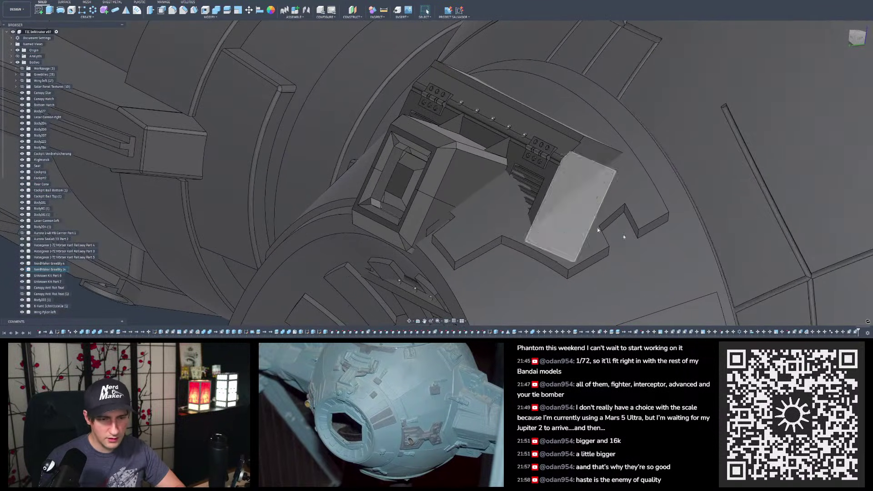
# Step: Edit the vent greeble's existing move and shift it 0.6 mm in Z out of the rear cone surface
pyautogui.doubleClick(842, 332)
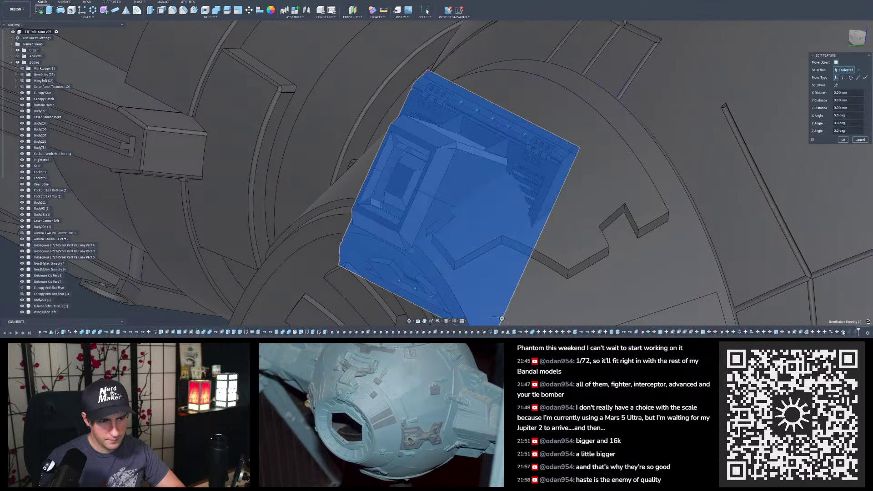
pyautogui.keyDown('shift'); pyautogui.moveTo(630, 218); pyautogui.dragTo(617, 167, button='middle'); pyautogui.keyUp('shift')
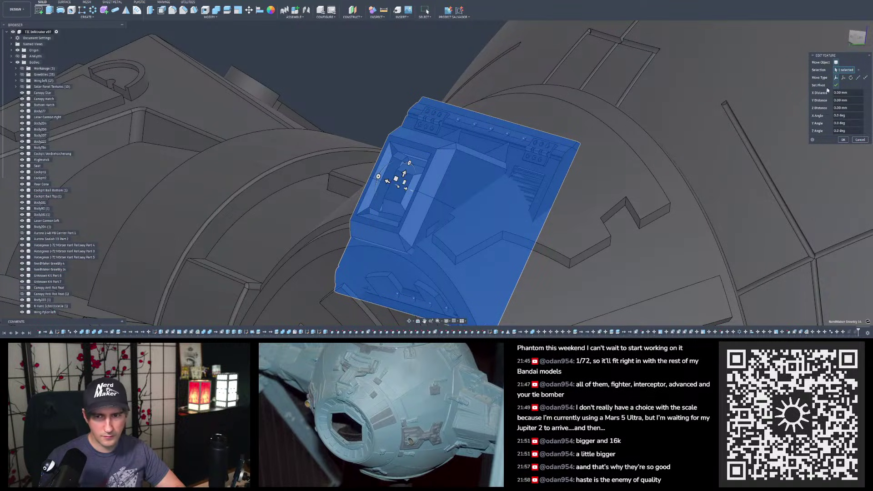
pyautogui.scroll(5, 396, 131)
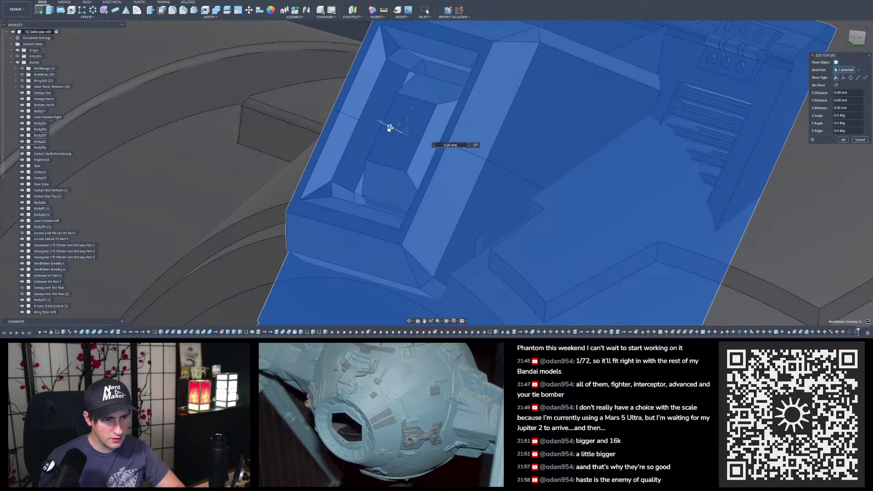
pyautogui.moveTo(386, 130)
pyautogui.keyDown('shift'); pyautogui.mouseDown(button='middle')
pyautogui.moveTo(391, 199)
pyautogui.moveTo(391, 162)
pyautogui.moveTo(418, 152)
pyautogui.mouseUp(button='middle'); pyautogui.keyUp('shift')
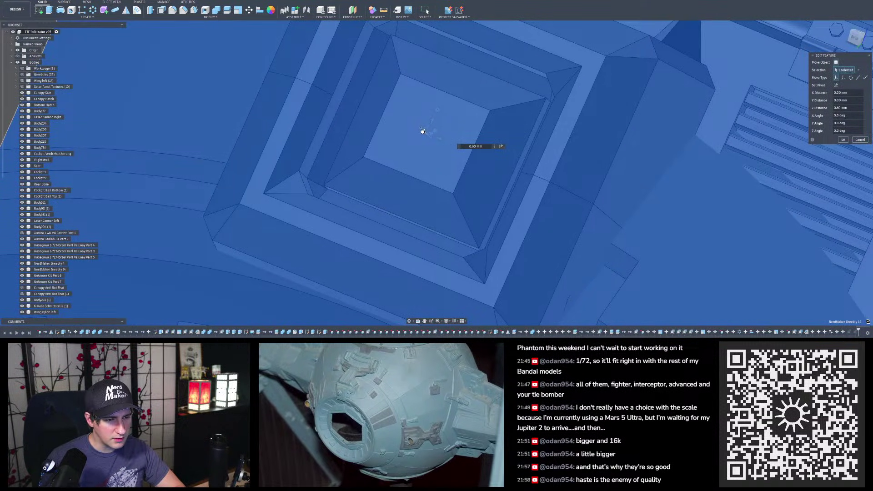
pyautogui.scroll(-5, 422, 131)
pyautogui.moveTo(421, 130)
pyautogui.keyDown('shift'); pyautogui.mouseDown(button='middle')
pyautogui.moveTo(485, 171)
pyautogui.moveTo(528, 179)
pyautogui.mouseUp(button='middle'); pyautogui.keyUp('shift')
pyautogui.press('Return')
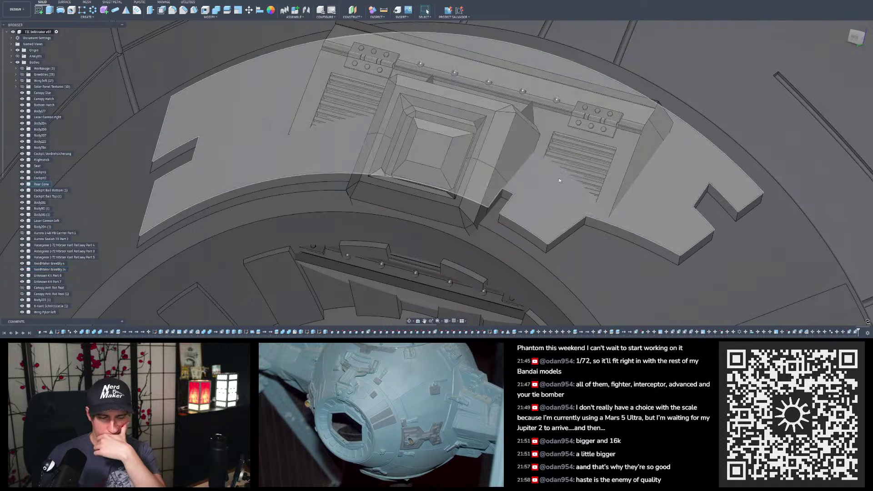
# Step: Try to extend the existing offset of the vent greeble's back face to 4.5 mm
pyautogui.scroll(-3, 558, 178)
pyautogui.moveTo(519, 149)
pyautogui.keyDown('shift'); pyautogui.mouseDown(button='middle')
pyautogui.moveTo(580, 152)
pyautogui.moveTo(530, 112)
pyautogui.moveTo(517, 126)
pyautogui.mouseUp(button='middle'); pyautogui.keyUp('shift')
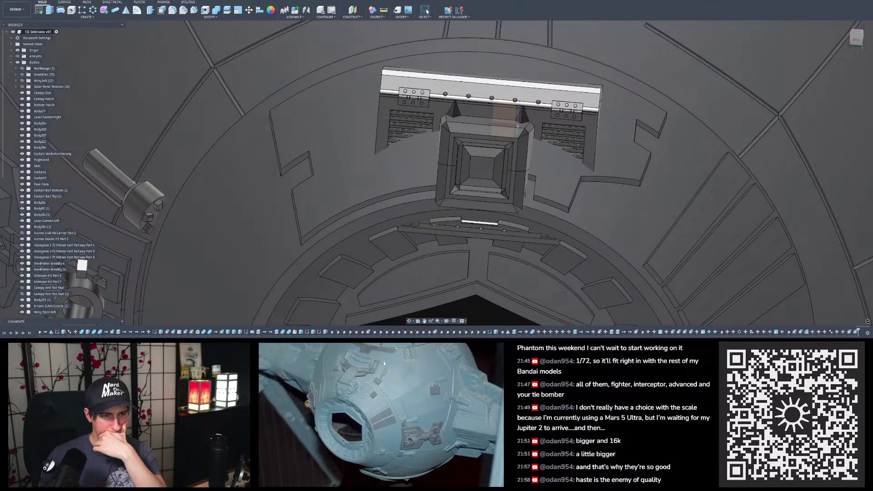
pyautogui.scroll(-6, 490, 220)
pyautogui.moveTo(490, 218)
pyautogui.keyDown('shift'); pyautogui.mouseDown(button='middle')
pyautogui.moveTo(495, 207)
pyautogui.moveTo(461, 201)
pyautogui.moveTo(481, 182)
pyautogui.moveTo(487, 193)
pyautogui.mouseUp(button='middle'); pyautogui.keyUp('shift')
pyautogui.scroll(8, 521, 175)
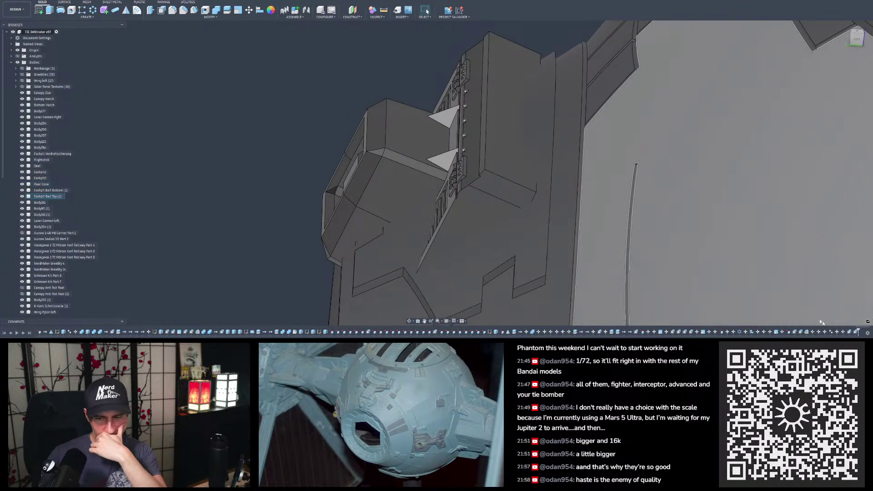
pyautogui.click(508, 187)
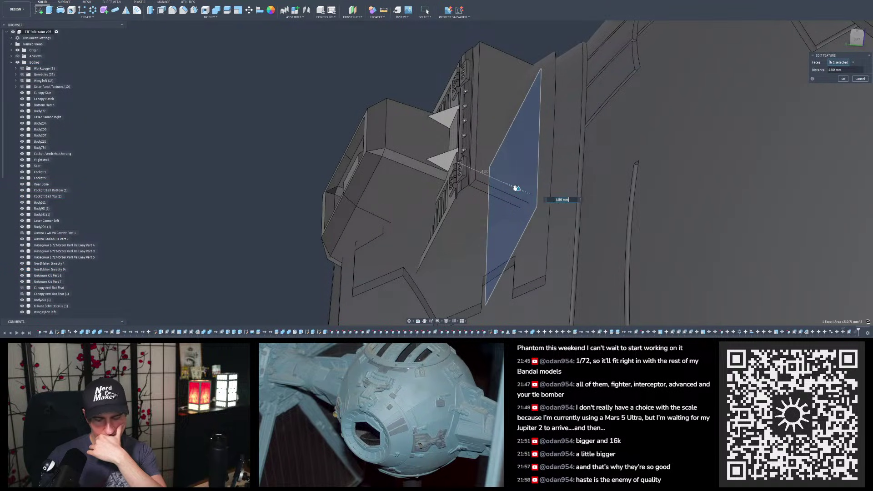
pyautogui.press('Escape')
# Step: Examine the vent greeble's fit on the rear cone ring from several angles against the reference photo
pyautogui.scroll(-3, 447, 182)
pyautogui.moveTo(377, 82)
pyautogui.keyDown('shift'); pyautogui.mouseDown(button='middle')
pyautogui.moveTo(602, 162)
pyautogui.moveTo(452, 87)
pyautogui.moveTo(577, 136)
pyautogui.moveTo(622, 128)
pyautogui.moveTo(650, 150)
pyautogui.mouseUp(button='middle'); pyautogui.keyUp('shift')
pyautogui.scroll(-5, 407, 144)
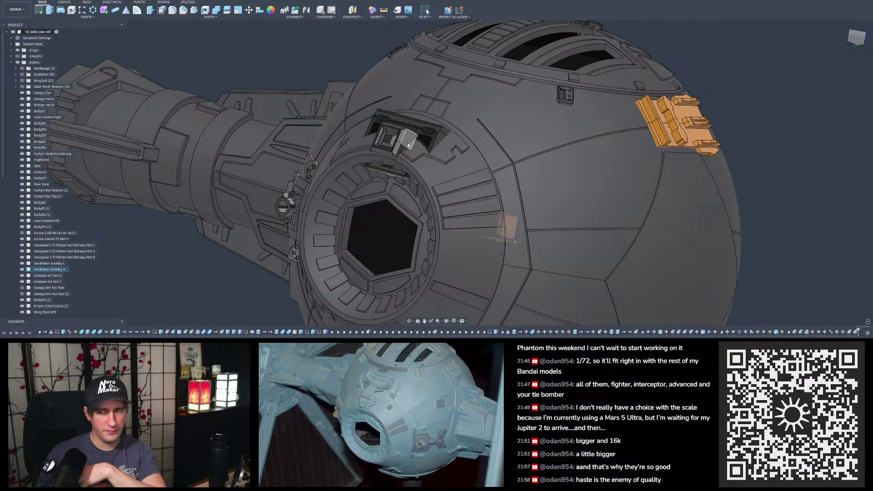
pyautogui.keyDown('shift'); pyautogui.moveTo(408, 142); pyautogui.dragTo(387, 136, button='middle'); pyautogui.keyUp('shift')
pyautogui.scroll(6, 386, 136)
pyautogui.keyDown('shift'); pyautogui.moveTo(380, 179); pyautogui.dragTo(459, 179, button='middle'); pyautogui.keyUp('shift')
pyautogui.moveTo(407, 180)
pyautogui.keyDown('shift'); pyautogui.mouseDown(button='middle')
pyautogui.moveTo(393, 185)
pyautogui.moveTo(432, 173)
pyautogui.mouseUp(button='middle'); pyautogui.keyUp('shift')
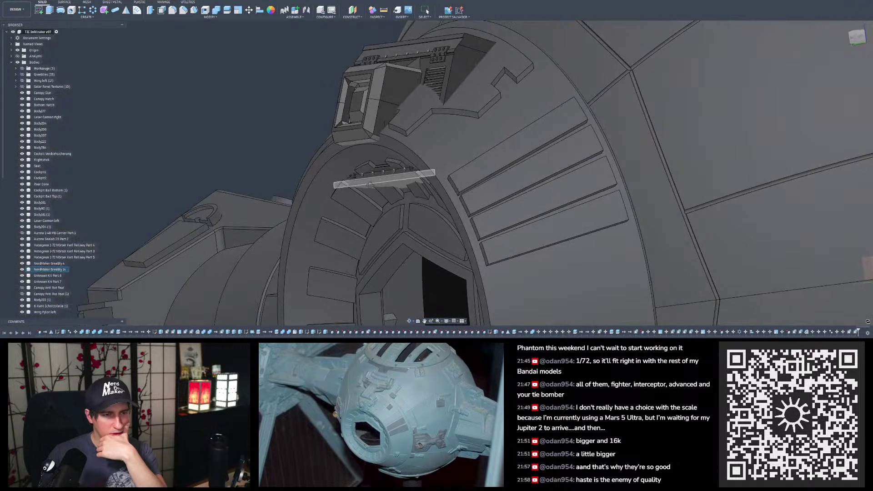
pyautogui.keyDown('shift'); pyautogui.moveTo(371, 188); pyautogui.dragTo(375, 165, button='middle'); pyautogui.keyUp('shift')
# Step: Look over the whole ship and locate the unplaced greebles inside the cockpit ball
pyautogui.scroll(-5, 401, 150)
pyautogui.scroll(-4, 374, 165)
pyautogui.scroll(4, 394, 121)
pyautogui.keyDown('shift'); pyautogui.moveTo(393, 121); pyautogui.dragTo(298, 129, button='middle'); pyautogui.keyUp('shift')
pyautogui.scroll(-4, 390, 148)
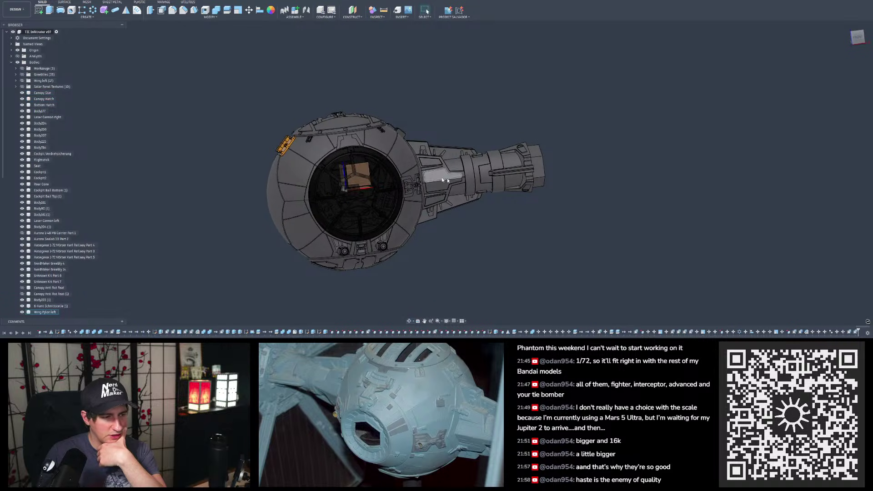
pyautogui.scroll(5, 386, 207)
pyautogui.keyDown('shift'); pyautogui.moveTo(391, 202); pyautogui.dragTo(409, 141, button='middle'); pyautogui.keyUp('shift')
pyautogui.scroll(6, 405, 125)
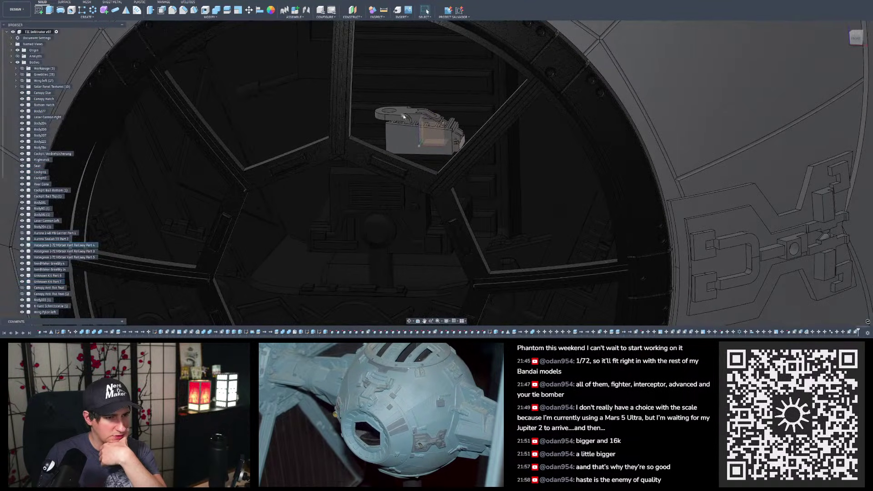
# Step: Save the design as a new version, keeping the default version description
pyautogui.scroll(-8, 419, 119)
pyautogui.keyDown('shift'); pyautogui.moveTo(418, 118); pyautogui.dragTo(219, 101, button='middle'); pyautogui.keyUp('shift')
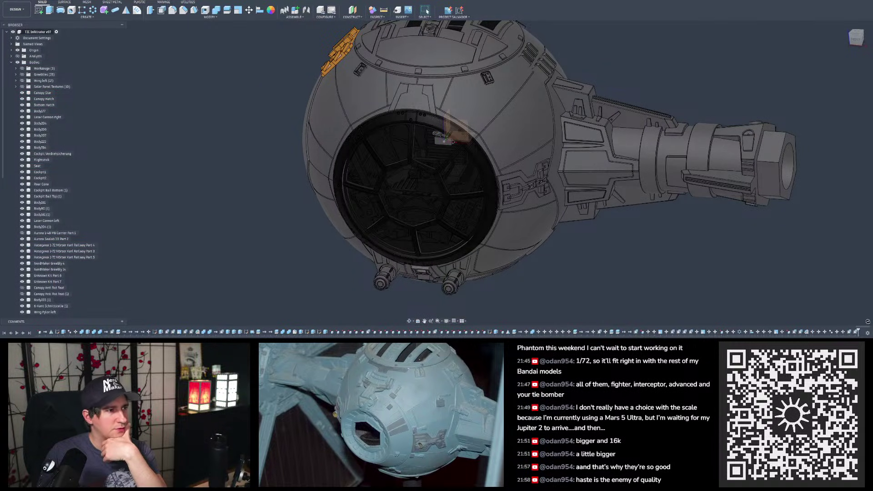
pyautogui.hotkey('ctrl', 's')
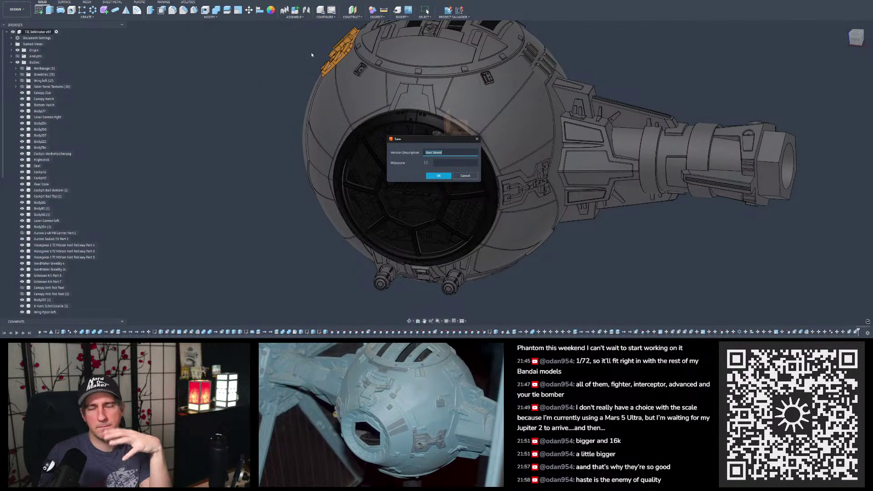
pyautogui.click(438, 176)
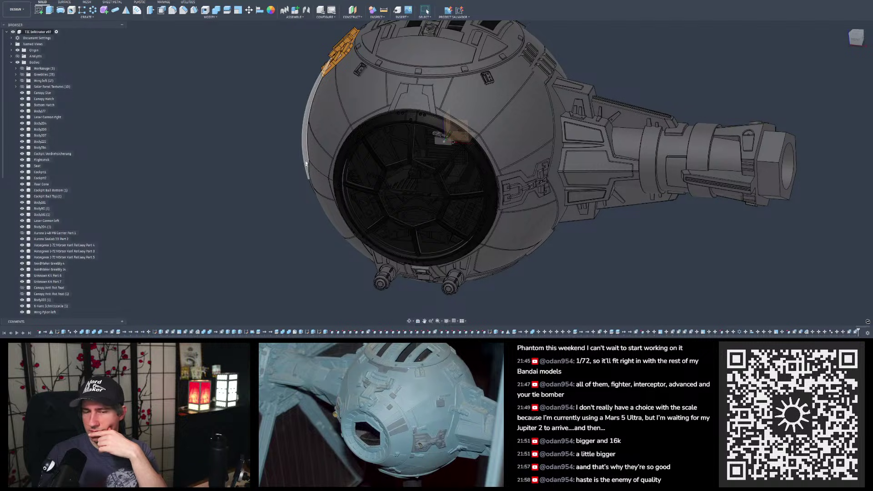
# Step: Move the Hasegawa Mörser Karl railway greeble 75 mm upward in Z, out of the cockpit ball to above the canopy hatch
pyautogui.scroll(8, 439, 150)
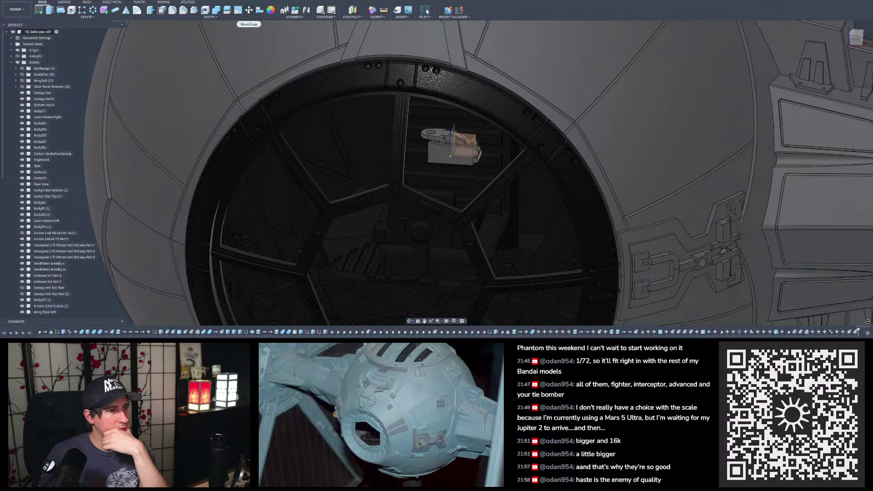
pyautogui.press('m')
pyautogui.click(442, 133)
pyautogui.click(442, 135)
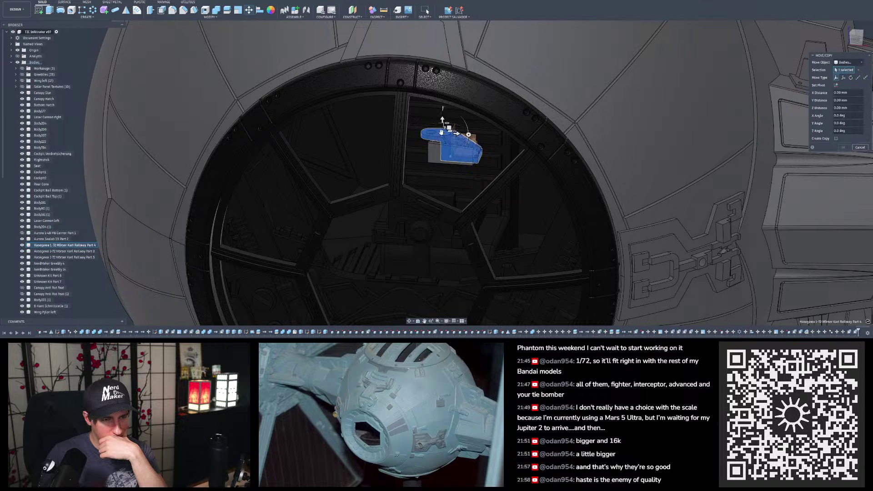
pyautogui.scroll(-10, 443, 134)
pyautogui.keyDown('shift'); pyautogui.moveTo(443, 132); pyautogui.dragTo(489, 105, button='middle'); pyautogui.keyUp('shift')
pyautogui.moveTo(495, 9); pyautogui.dragTo(495, 9)
pyautogui.scroll(-4, 454, 216)
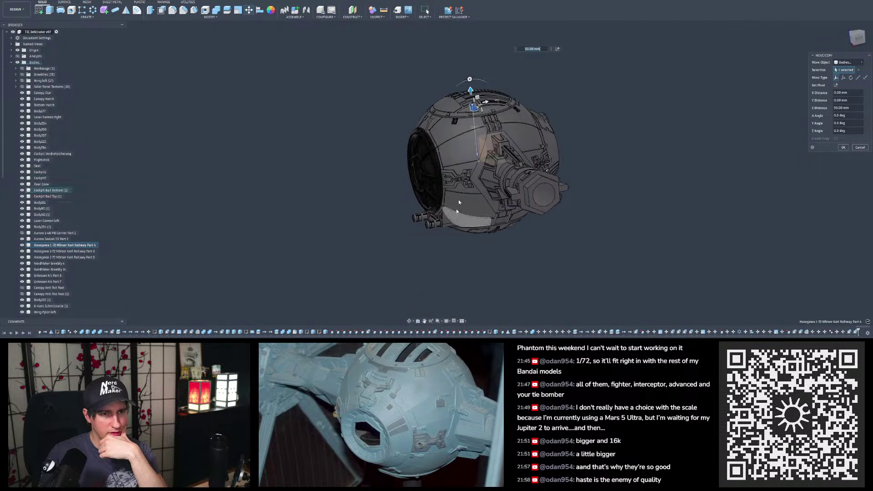
pyautogui.scroll(4, 476, 64)
pyautogui.moveTo(463, 82); pyautogui.dragTo(463, 75)
pyautogui.scroll(3, 470, 149)
pyautogui.keyDown('shift'); pyautogui.moveTo(470, 150); pyautogui.dragTo(551, 156, button='middle'); pyautogui.keyUp('shift')
pyautogui.keyDown('shift'); pyautogui.moveTo(522, 182); pyautogui.dragTo(517, 189, button='middle'); pyautogui.keyUp('shift')
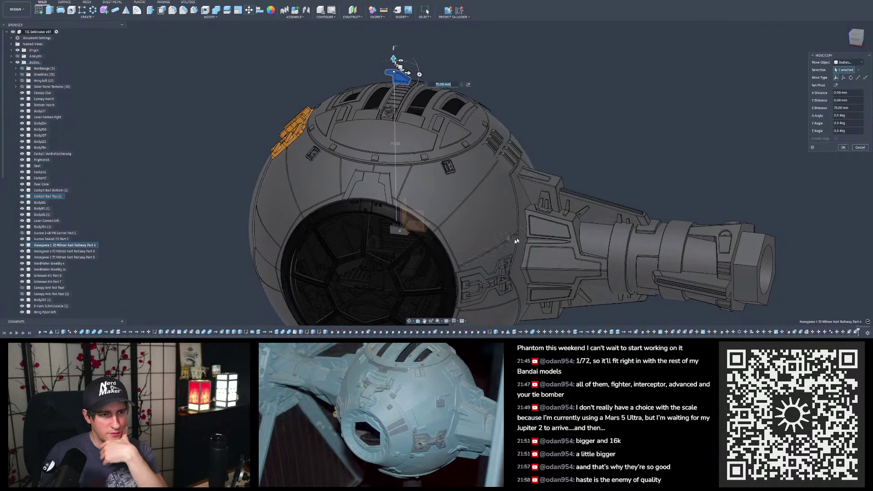
# Step: Examine the raised greeble's shape from several angles and compare it with the bracket beside the wing pylon in the reference photo
pyautogui.keyDown('shift'); pyautogui.moveTo(548, 245); pyautogui.dragTo(493, 256, button='middle'); pyautogui.keyUp('shift')
pyautogui.keyDown('shift'); pyautogui.moveTo(539, 229); pyautogui.dragTo(526, 226, button='middle'); pyautogui.keyUp('shift')
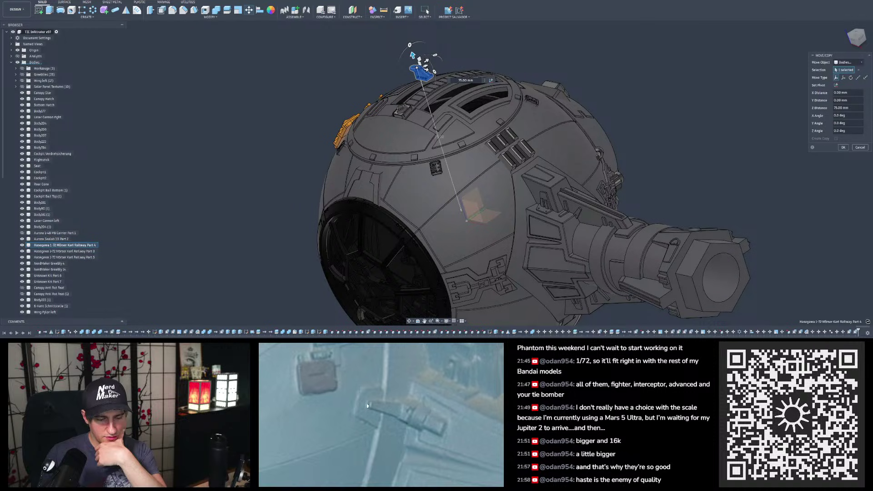
pyautogui.scroll(6, 412, 55)
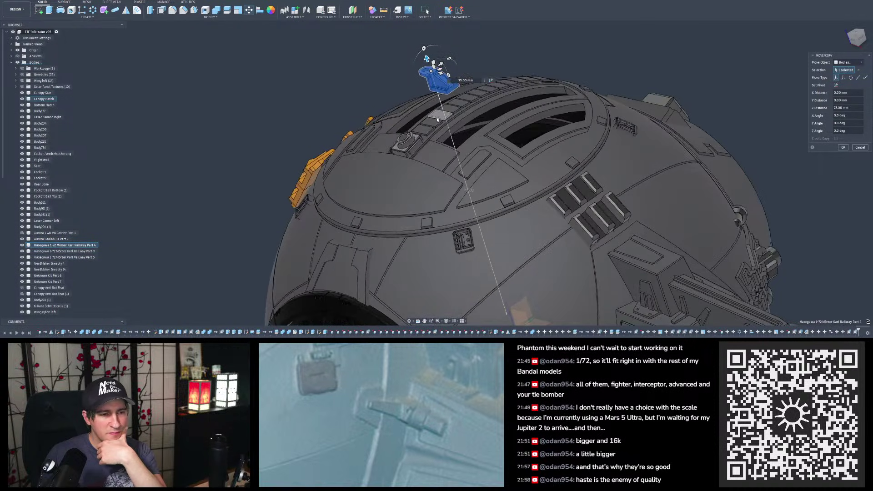
pyautogui.keyDown('shift'); pyautogui.moveTo(437, 182); pyautogui.dragTo(450, 94, button='middle'); pyautogui.keyUp('shift')
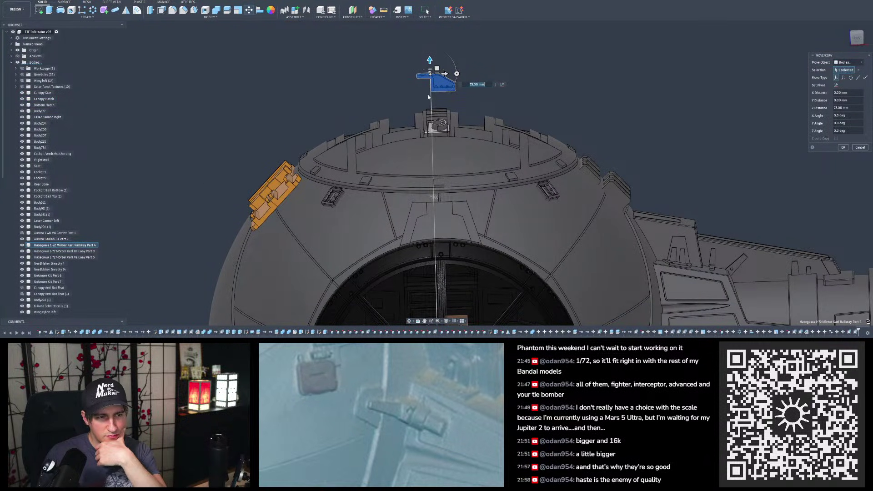
pyautogui.keyDown('shift'); pyautogui.moveTo(427, 94); pyautogui.dragTo(433, 86, button='middle'); pyautogui.keyUp('shift')
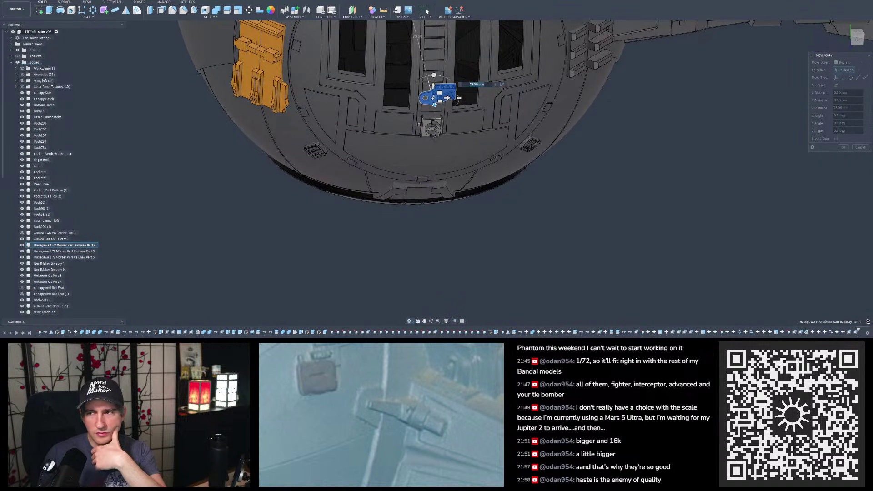
pyautogui.moveTo(433, 86)
pyautogui.keyDown('shift'); pyautogui.mouseDown(button='middle')
pyautogui.moveTo(420, 58)
pyautogui.moveTo(422, 121)
pyautogui.moveTo(418, 106)
pyautogui.mouseUp(button='middle'); pyautogui.keyUp('shift')
pyautogui.scroll(8, 421, 132)
pyautogui.scroll(-8, 418, 105)
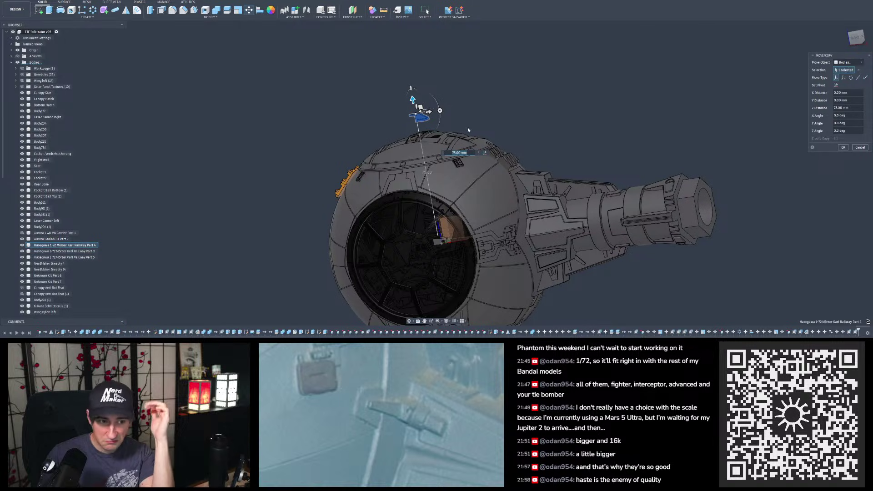
# Step: Move the greeble beside the left wing pylon, about 68 mm in X, and shift it -30 mm in Y
pyautogui.keyDown('shift'); pyautogui.moveTo(424, 100); pyautogui.dragTo(458, 99, button='middle'); pyautogui.keyUp('shift')
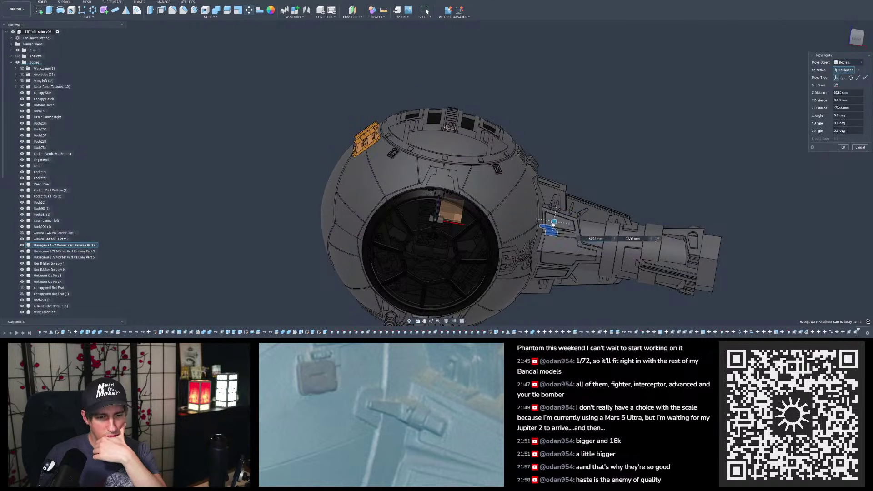
pyautogui.keyDown('shift'); pyautogui.moveTo(538, 226); pyautogui.dragTo(542, 237, button='middle'); pyautogui.keyUp('shift')
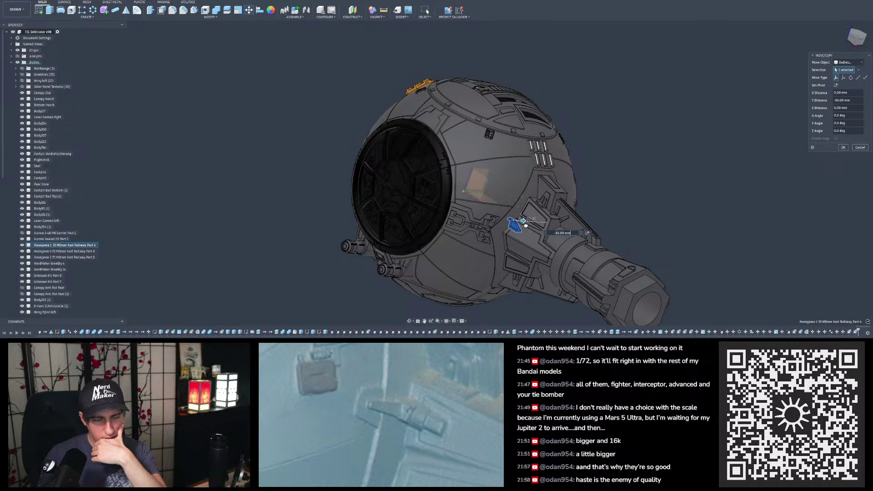
pyautogui.scroll(10, 525, 224)
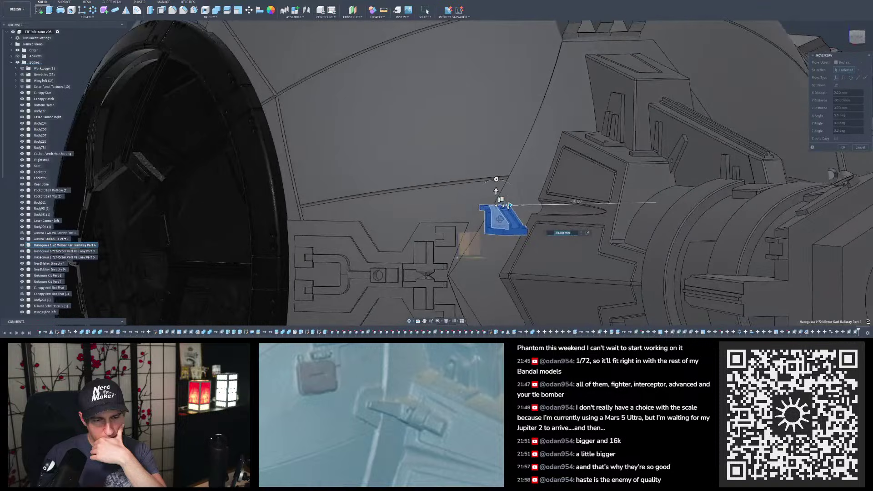
# Step: Rotate the greeble 270 degrees about Z and 270 degrees about X so its bolted side faces away from the ball
pyautogui.keyDown('shift'); pyautogui.moveTo(500, 219); pyautogui.dragTo(506, 215, button='middle'); pyautogui.keyUp('shift')
pyautogui.moveTo(541, 145)
pyautogui.keyDown('shift'); pyautogui.mouseDown(button='middle')
pyautogui.moveTo(509, 145)
pyautogui.moveTo(522, 155)
pyautogui.moveTo(551, 152)
pyautogui.mouseUp(button='middle'); pyautogui.keyUp('shift')
pyautogui.keyDown('shift'); pyautogui.moveTo(553, 120); pyautogui.dragTo(561, 148, button='middle'); pyautogui.keyUp('shift')
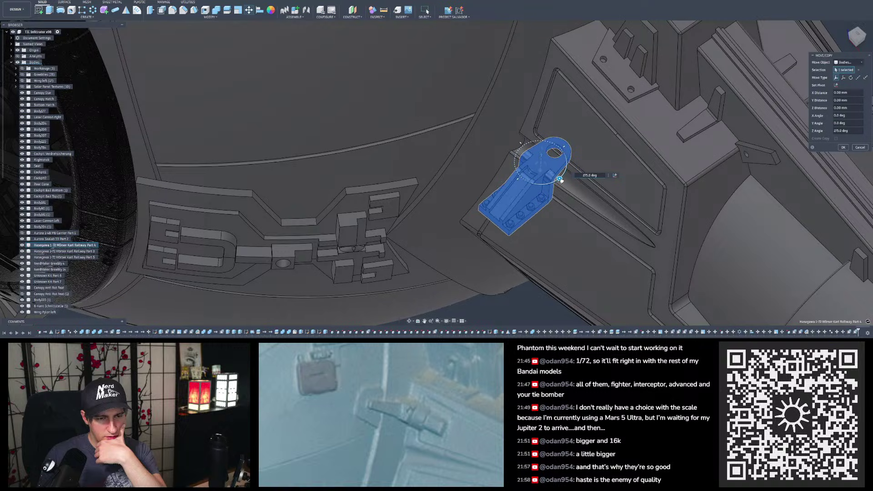
pyautogui.keyDown('shift'); pyautogui.moveTo(531, 171); pyautogui.dragTo(542, 130, button='middle'); pyautogui.keyUp('shift')
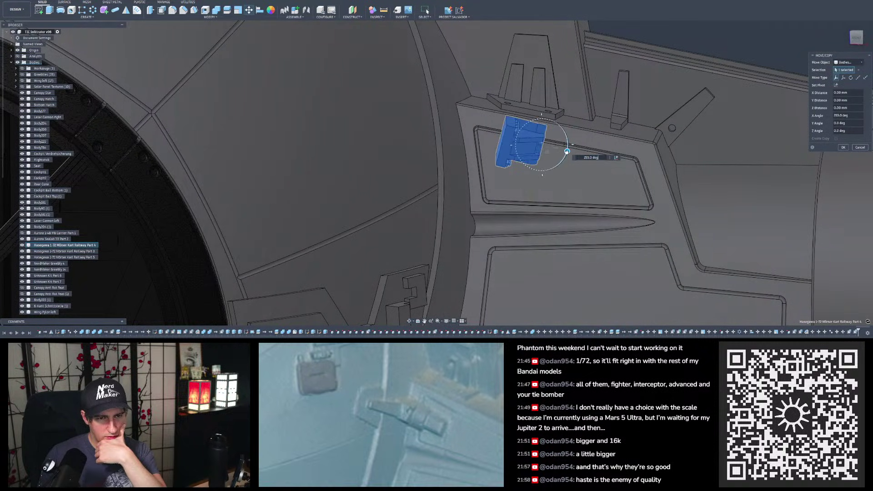
pyautogui.keyDown('shift'); pyautogui.moveTo(557, 144); pyautogui.dragTo(506, 141, button='middle'); pyautogui.keyUp('shift')
pyautogui.click(854, 40)
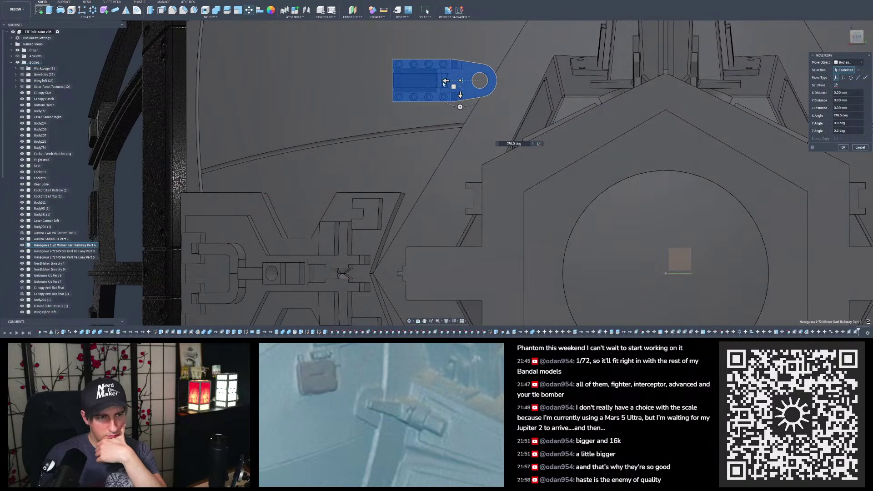
pyautogui.keyDown('shift'); pyautogui.moveTo(438, 87); pyautogui.dragTo(503, 91, button='middle'); pyautogui.keyUp('shift')
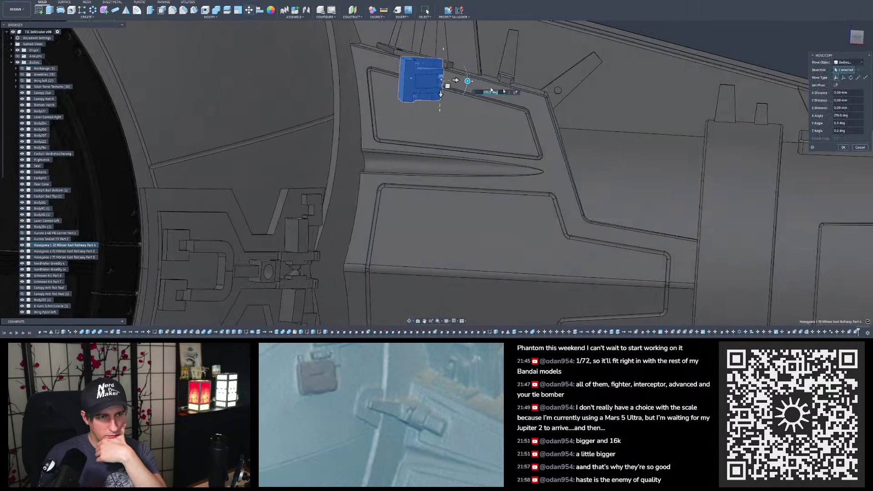
# Step: Tilt the greeble 5 degrees about its Y axis beside the pylon
pyautogui.click(858, 40)
pyautogui.scroll(-3, 420, 61)
pyautogui.scroll(4, 420, 61)
pyautogui.keyDown('shift'); pyautogui.moveTo(420, 61); pyautogui.dragTo(429, 138, button='middle'); pyautogui.keyUp('shift')
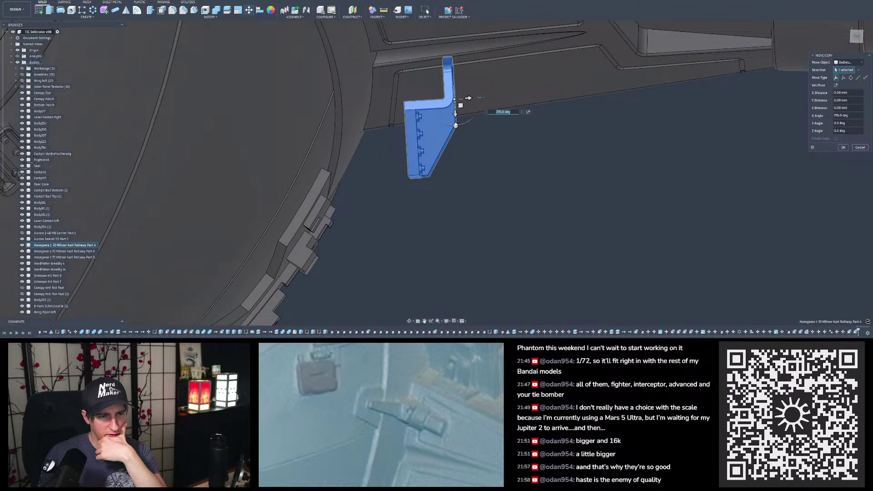
pyautogui.moveTo(456, 125); pyautogui.dragTo(453, 125)
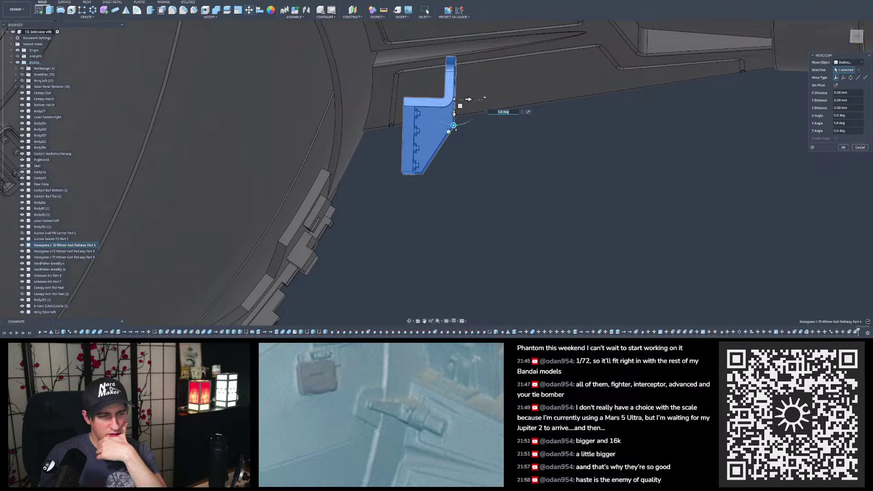
# Step: Tilt the greeble about X to match the pylon's slope and shift it about -0.6 mm in Y and -6.2 mm in Z
pyautogui.click(858, 40)
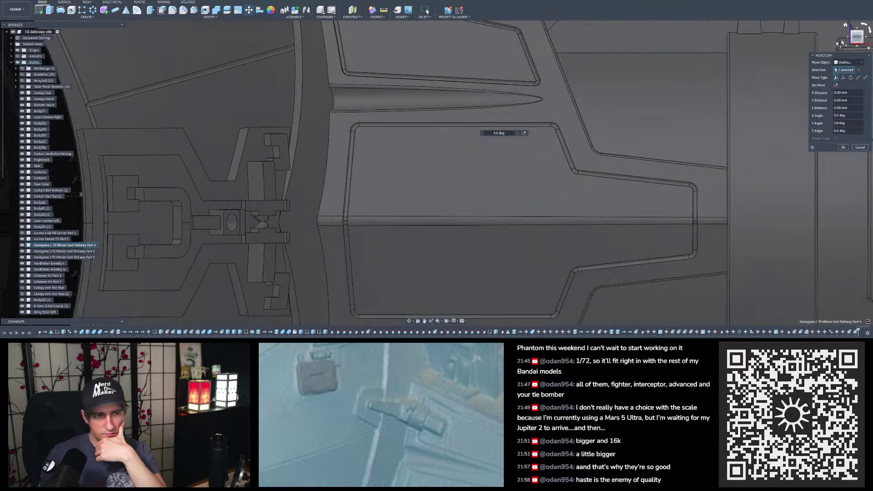
pyautogui.scroll(-4, 463, 245)
pyautogui.scroll(6, 417, 97)
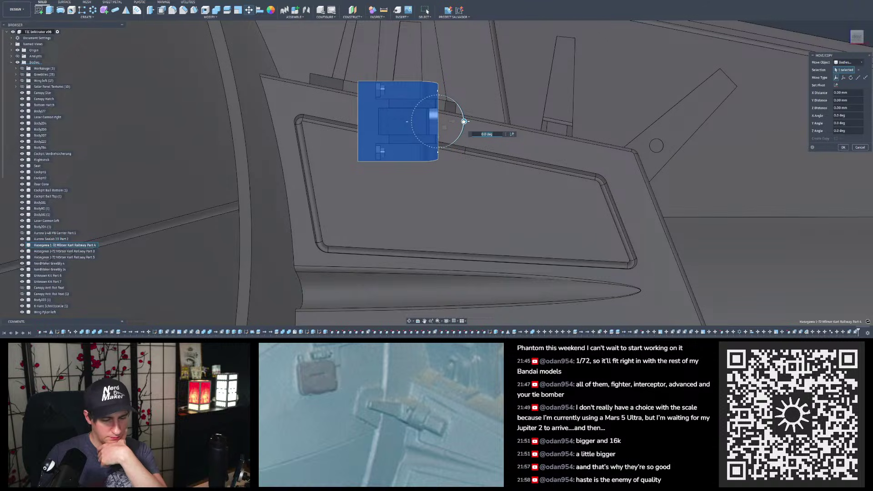
pyautogui.moveTo(463, 121); pyautogui.dragTo(341, 144)
pyautogui.scroll(-4, 455, 130)
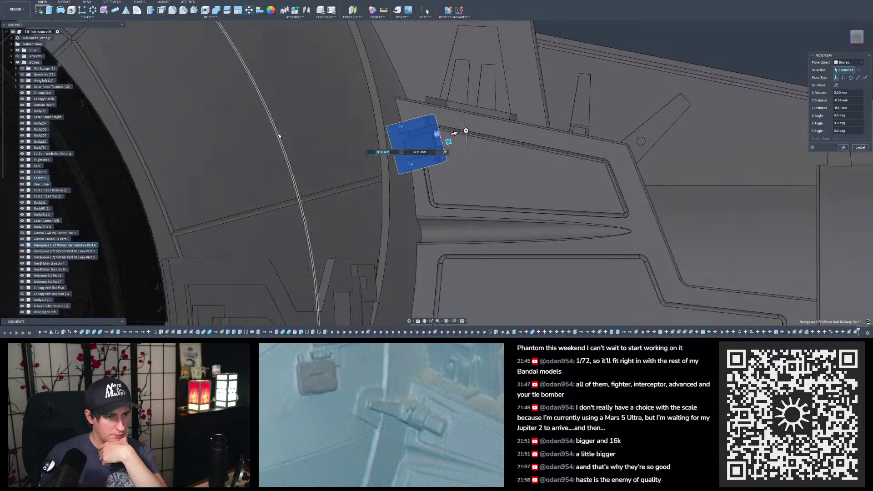
# Step: Set the greeble's further X rotation to -8 degrees
pyautogui.scroll(5, 559, 151)
pyautogui.moveTo(592, 133); pyautogui.dragTo(594, 135)
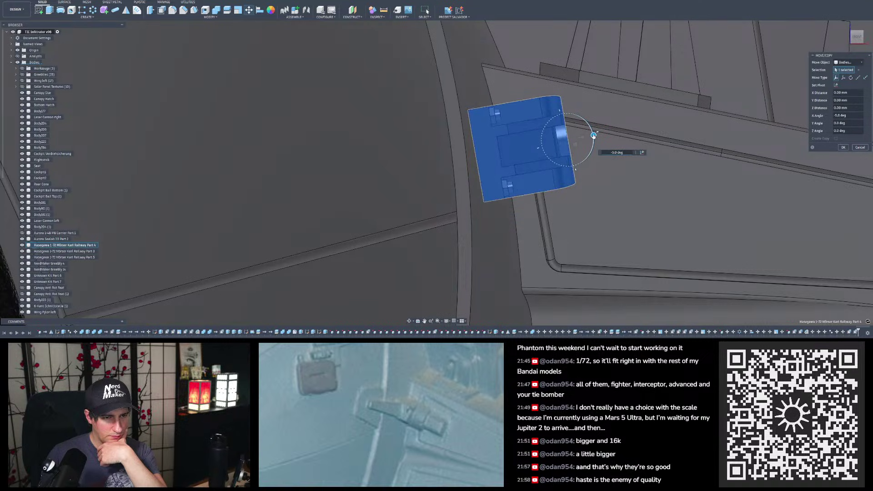
pyautogui.write('-8')
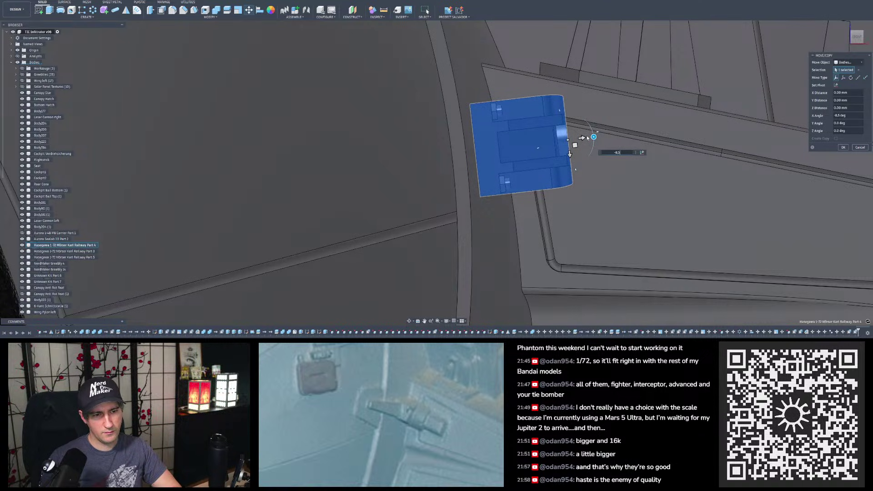
pyautogui.scroll(-3, 485, 157)
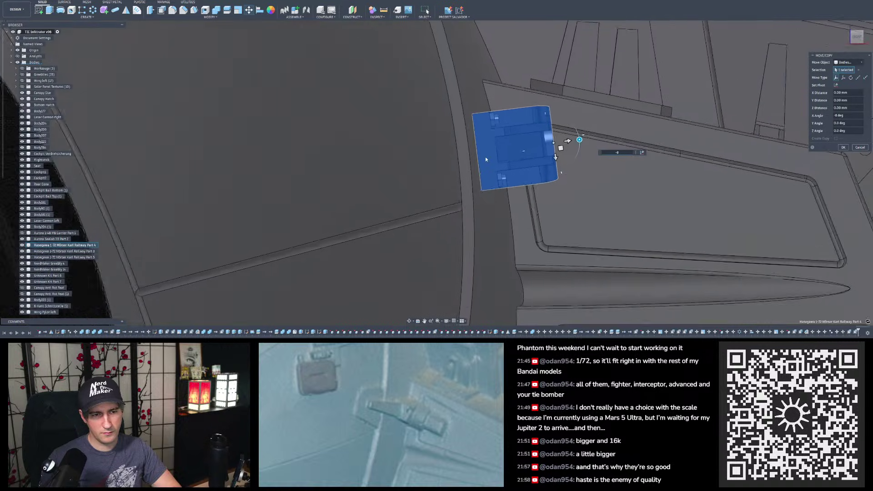
# Step: Slide the greeble toward the pylon's front edge and rotate it -30 degrees about Z
pyautogui.moveTo(549, 151); pyautogui.dragTo(551, 182)
pyautogui.keyDown('shift'); pyautogui.moveTo(549, 182); pyautogui.dragTo(503, 181, button='middle'); pyautogui.keyUp('shift')
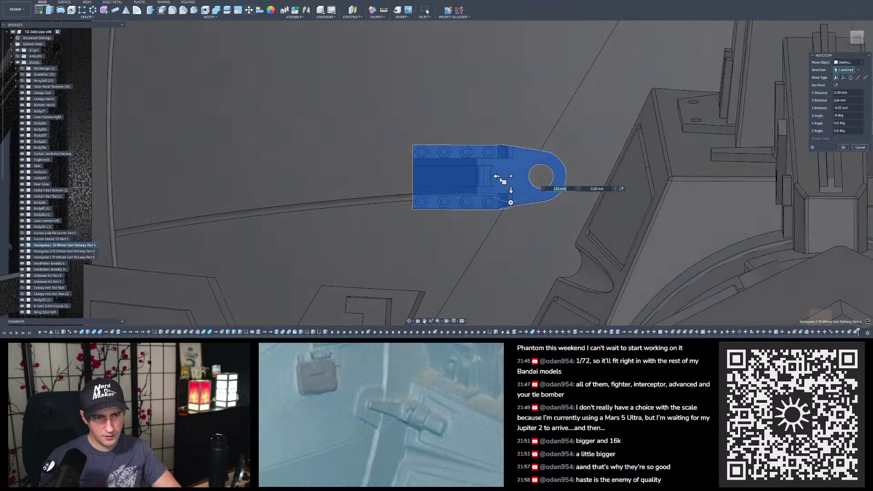
pyautogui.moveTo(518, 176); pyautogui.dragTo(577, 203)
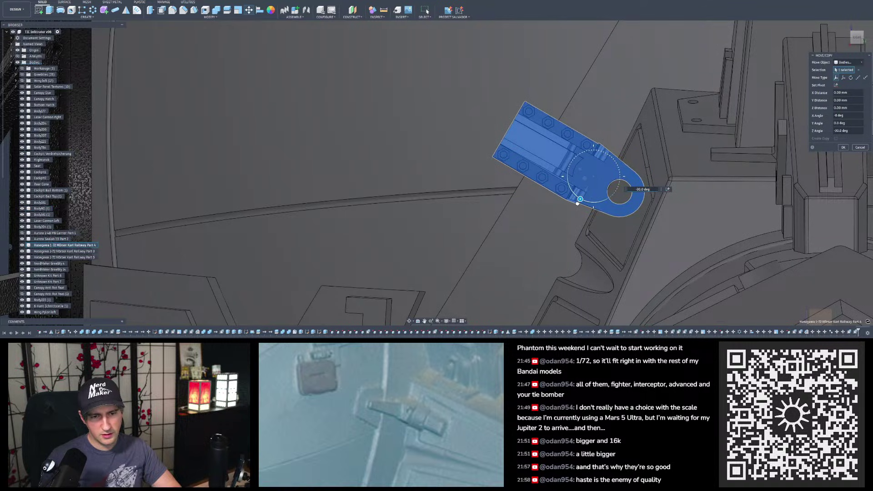
# Step: Adjust the greeble's position over the seam between ball and pylon, then offset it 1.5 mm in Z
pyautogui.scroll(2, 577, 203)
pyautogui.moveTo(586, 172); pyautogui.dragTo(608, 181)
pyautogui.moveTo(607, 182)
pyautogui.keyDown('shift'); pyautogui.mouseDown(button='middle')
pyautogui.moveTo(592, 168)
pyautogui.moveTo(603, 181)
pyautogui.moveTo(613, 173)
pyautogui.mouseUp(button='middle'); pyautogui.keyUp('shift')
pyautogui.moveTo(612, 174); pyautogui.dragTo(628, 158)
pyautogui.keyDown('shift'); pyautogui.moveTo(610, 195); pyautogui.dragTo(604, 192, button='middle'); pyautogui.keyUp('shift')
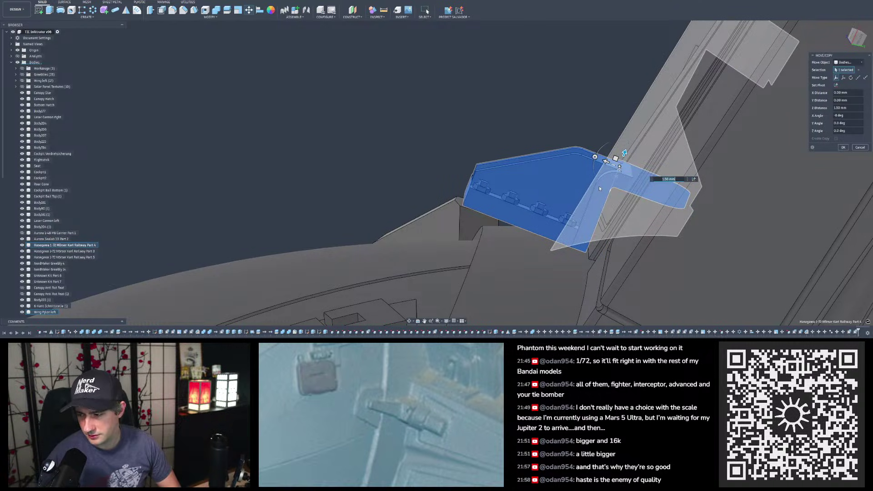
# Step: Tilt the greeble about 20 degrees around its Y axis to follow the ball and pylon surfaces
pyautogui.scroll(-3, 442, 121)
pyautogui.scroll(3, 516, 175)
pyautogui.keyDown('shift'); pyautogui.moveTo(513, 171); pyautogui.dragTo(541, 167, button='middle'); pyautogui.keyUp('shift')
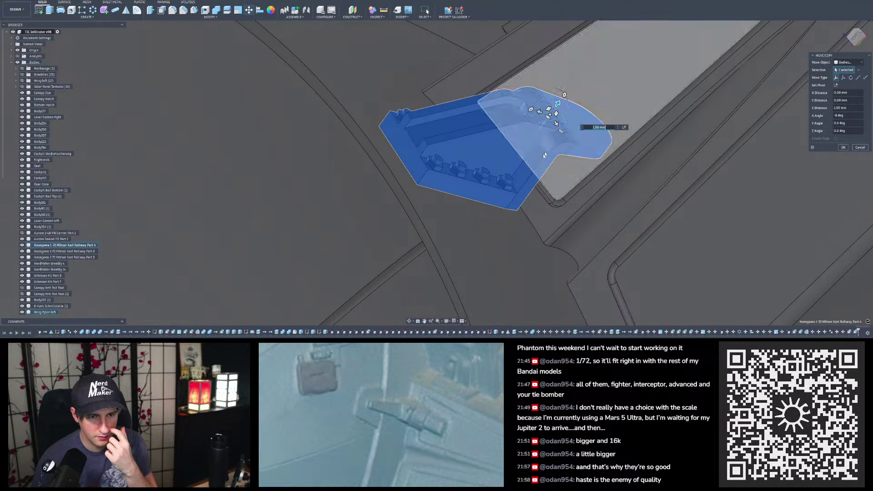
pyautogui.keyDown('shift'); pyautogui.moveTo(546, 152); pyautogui.dragTo(509, 138, button='middle'); pyautogui.keyUp('shift')
pyautogui.keyDown('shift'); pyautogui.moveTo(431, 193); pyautogui.dragTo(448, 175, button='middle'); pyautogui.keyUp('shift')
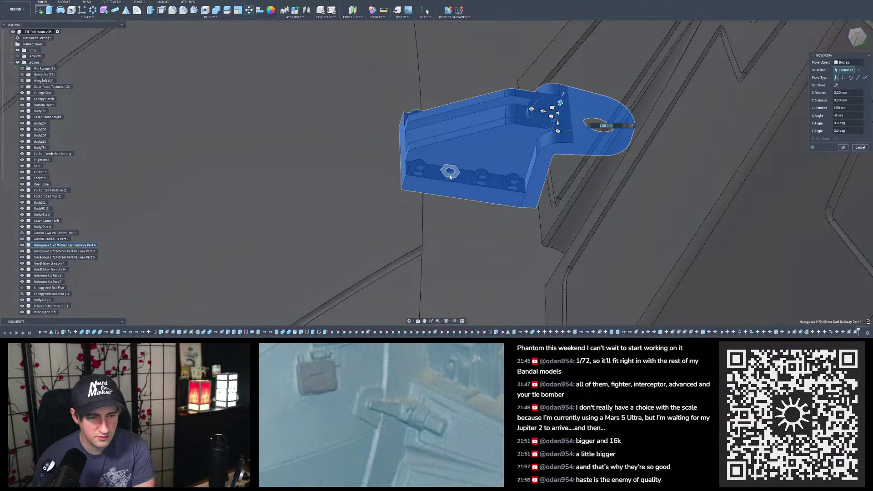
pyautogui.keyDown('shift'); pyautogui.moveTo(450, 160); pyautogui.dragTo(527, 169, button='middle'); pyautogui.keyUp('shift')
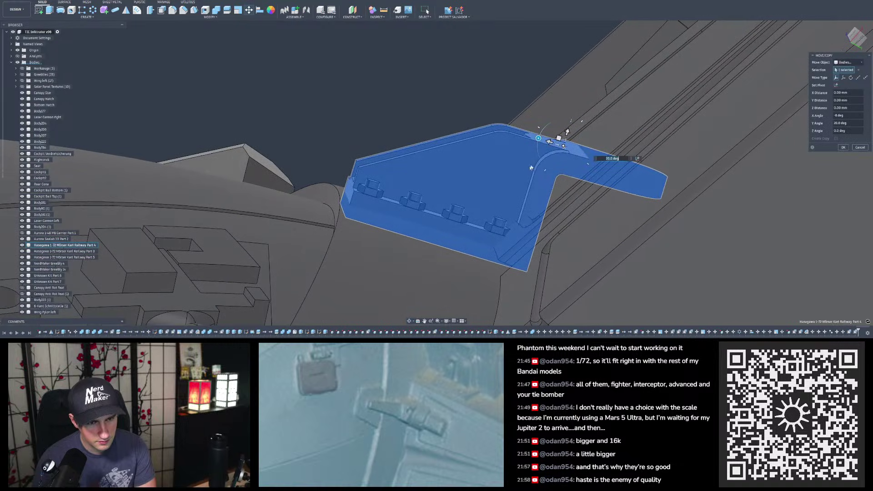
pyautogui.moveTo(523, 134); pyautogui.dragTo(511, 130)
# Step: Rotate the greeble 4 degrees about Z to align it with the pylon panel
pyautogui.keyDown('shift'); pyautogui.moveTo(513, 132); pyautogui.dragTo(514, 181, button='middle'); pyautogui.keyUp('shift')
pyautogui.moveTo(459, 214)
pyautogui.keyDown('shift'); pyautogui.mouseDown(button='middle')
pyautogui.moveTo(461, 193)
pyautogui.moveTo(464, 208)
pyautogui.mouseUp(button='middle'); pyautogui.keyUp('shift')
pyautogui.click(517, 169)
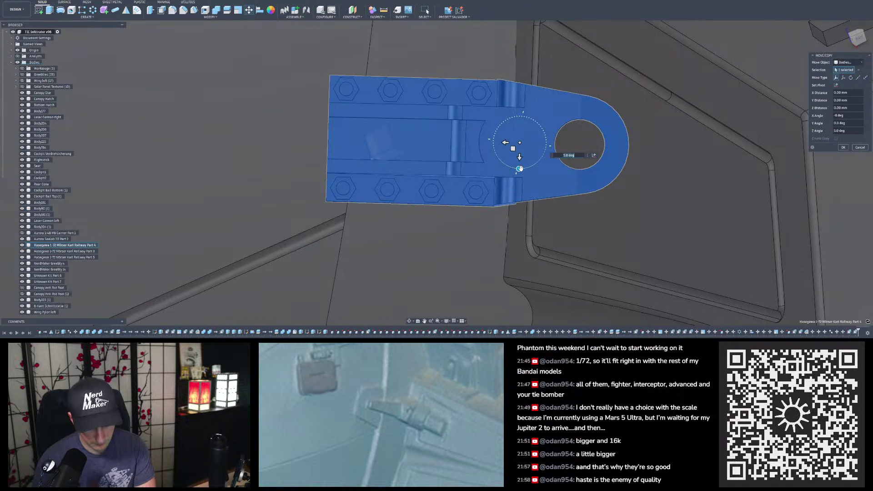
pyautogui.keyDown('shift'); pyautogui.moveTo(513, 187); pyautogui.dragTo(519, 229, button='middle'); pyautogui.keyUp('shift')
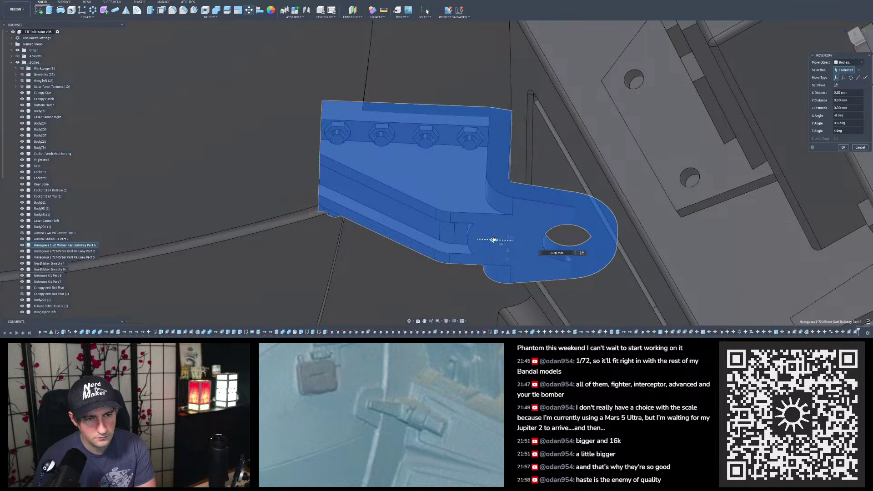
# Step: Set the greeble's X distance to 0.1 mm
pyautogui.keyDown('shift'); pyautogui.moveTo(524, 90); pyautogui.dragTo(492, 161, button='middle'); pyautogui.keyUp('shift')
pyautogui.scroll(-5, 511, 102)
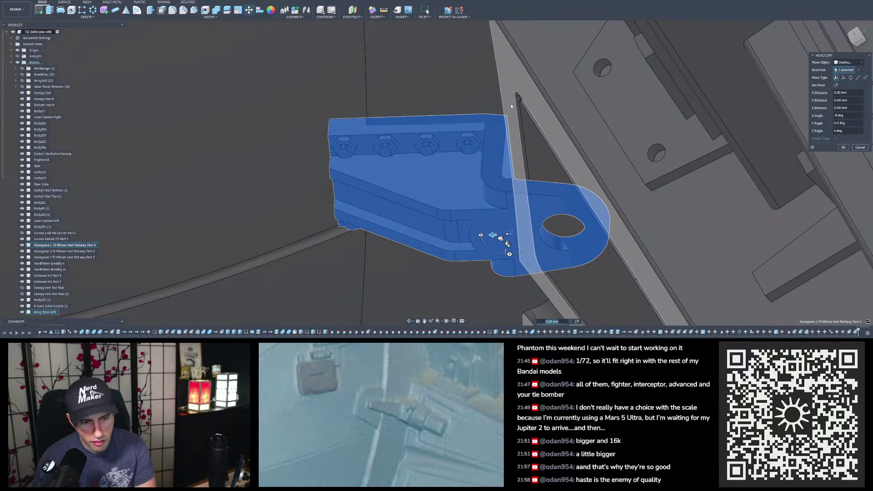
pyautogui.write('.1')
# Step: Sink the greeble -0.4 mm in Z toward the ball surface and check its placement against the reference photo
pyautogui.keyDown('shift'); pyautogui.moveTo(511, 104); pyautogui.dragTo(510, 157, button='middle'); pyautogui.keyUp('shift')
pyautogui.scroll(3, 510, 157)
pyautogui.keyDown('shift'); pyautogui.moveTo(454, 160); pyautogui.dragTo(587, 49, button='middle'); pyautogui.keyUp('shift')
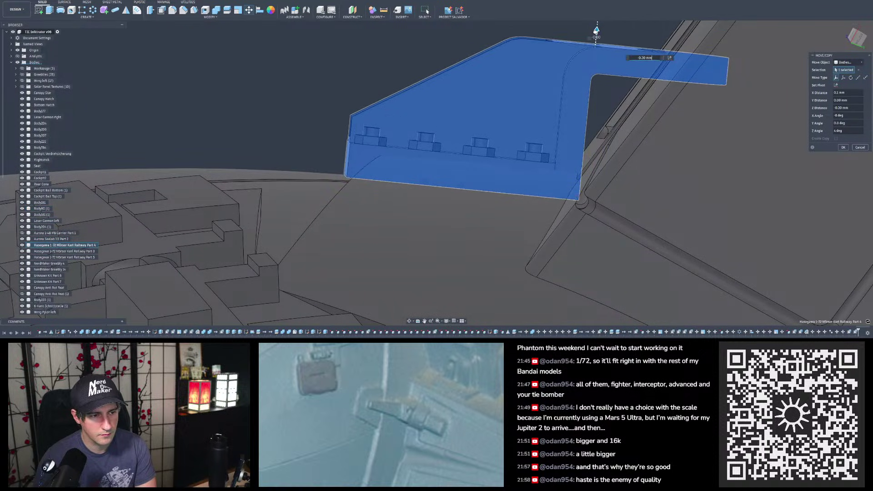
pyautogui.keyDown('shift'); pyautogui.moveTo(595, 34); pyautogui.dragTo(498, 180, button='middle'); pyautogui.keyUp('shift')
pyautogui.scroll(-10, 499, 181)
pyautogui.keyDown('shift'); pyautogui.moveTo(495, 148); pyautogui.dragTo(501, 153, button='middle'); pyautogui.keyUp('shift')
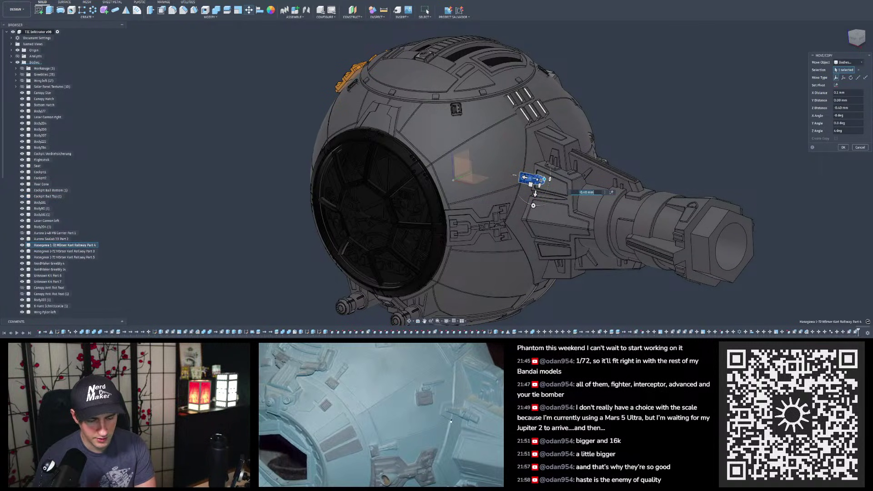
# Step: Return the greeble's Z distance to 0 mm after inspecting its fit on the ball surface, and accept the move
pyautogui.scroll(10, 533, 192)
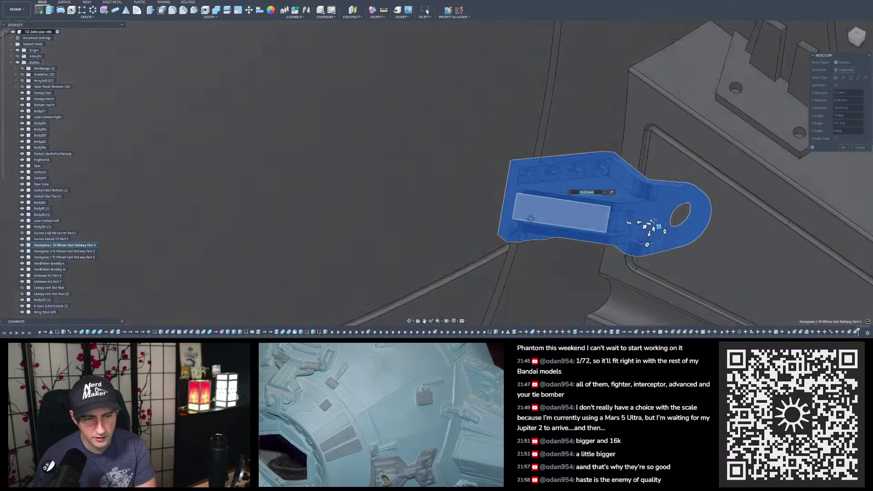
pyautogui.keyDown('shift'); pyautogui.moveTo(533, 193); pyautogui.dragTo(523, 169, button='middle'); pyautogui.keyUp('shift')
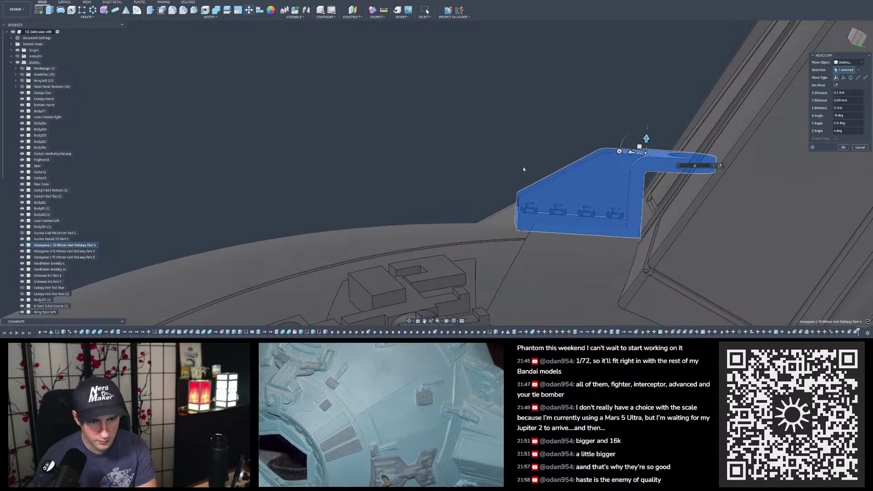
pyautogui.scroll(4, 595, 193)
pyautogui.keyDown('shift'); pyautogui.moveTo(618, 188); pyautogui.dragTo(587, 196, button='middle'); pyautogui.keyUp('shift')
pyautogui.keyDown('shift'); pyautogui.moveTo(568, 295); pyautogui.dragTo(590, 204, button='middle'); pyautogui.keyUp('shift')
pyautogui.scroll(-8, 590, 204)
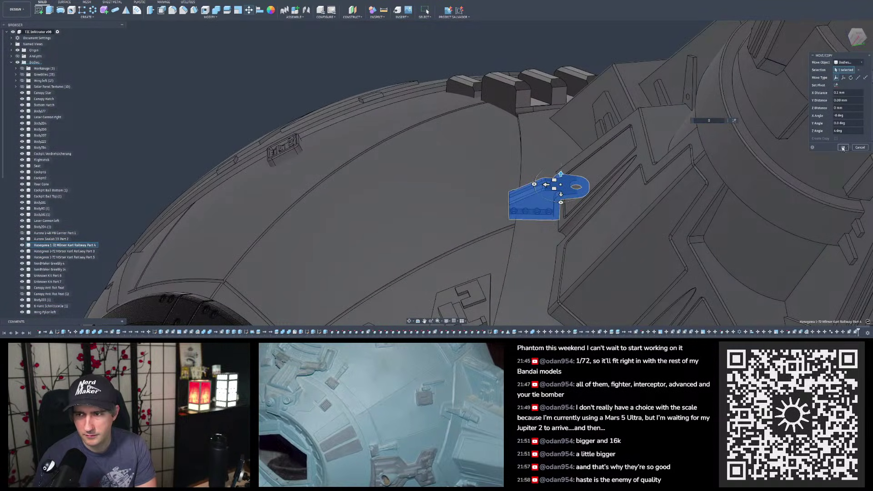
pyautogui.click(843, 148)
# Step: Split the greeble body along its vertical end face, separating the rounded eyelet tab from the bolted bracket
pyautogui.scroll(6, 564, 198)
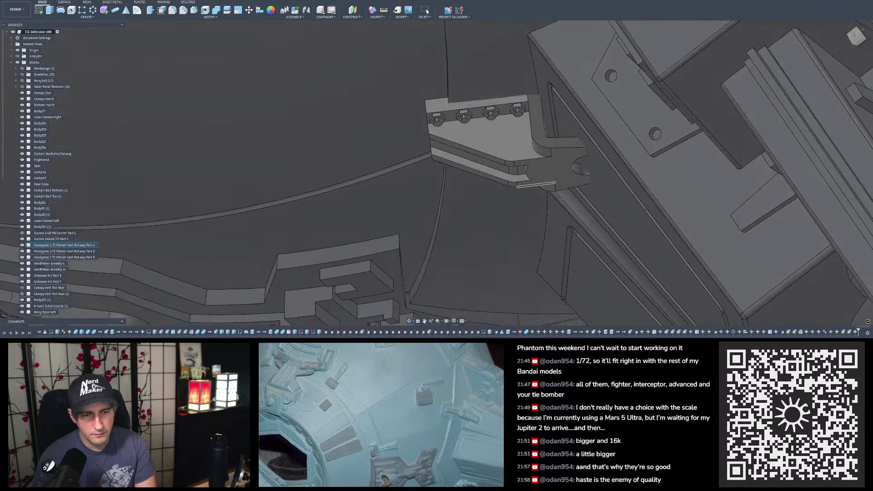
pyautogui.keyDown('shift'); pyautogui.moveTo(538, 185); pyautogui.dragTo(562, 193, button='middle'); pyautogui.keyUp('shift')
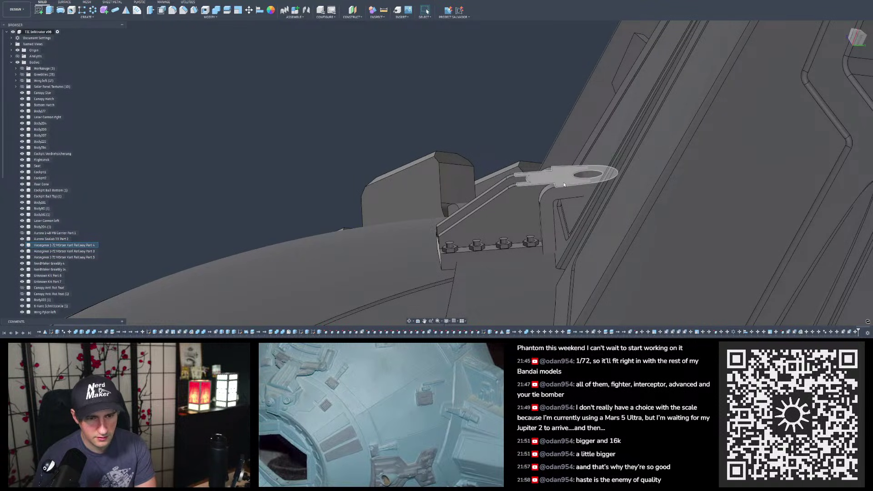
pyautogui.moveTo(547, 181)
pyautogui.keyDown('shift'); pyautogui.mouseDown(button='middle')
pyautogui.moveTo(548, 209)
pyautogui.moveTo(580, 210)
pyautogui.moveTo(592, 240)
pyautogui.moveTo(555, 187)
pyautogui.mouseUp(button='middle'); pyautogui.keyUp('shift')
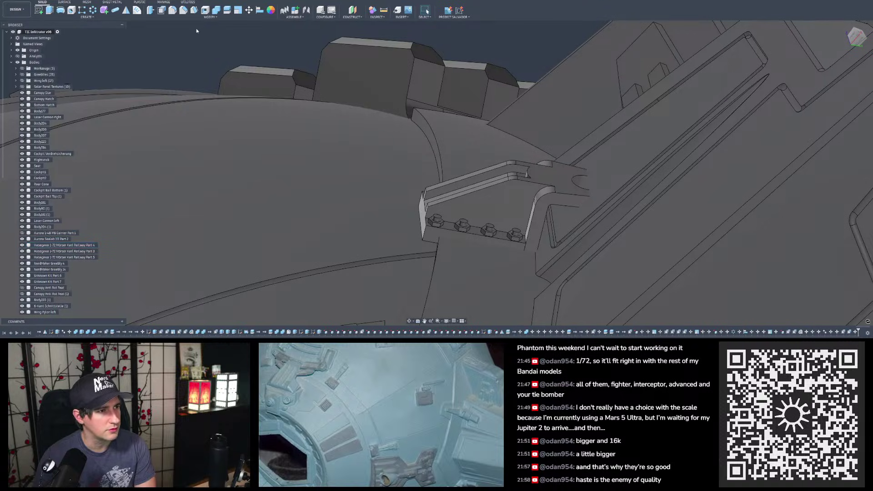
pyautogui.click(226, 12)
pyautogui.moveTo(496, 199)
pyautogui.keyDown('shift'); pyautogui.mouseDown(button='middle')
pyautogui.moveTo(523, 201)
pyautogui.moveTo(496, 204)
pyautogui.mouseUp(button='middle'); pyautogui.keyUp('shift')
pyautogui.click(509, 206)
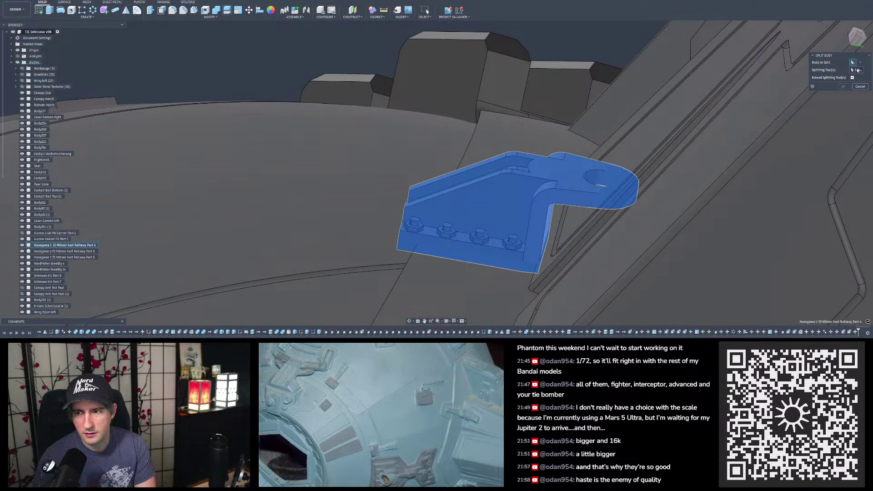
pyautogui.keyDown('shift'); pyautogui.moveTo(613, 183); pyautogui.dragTo(594, 161, button='middle'); pyautogui.keyUp('shift')
pyautogui.click(552, 238)
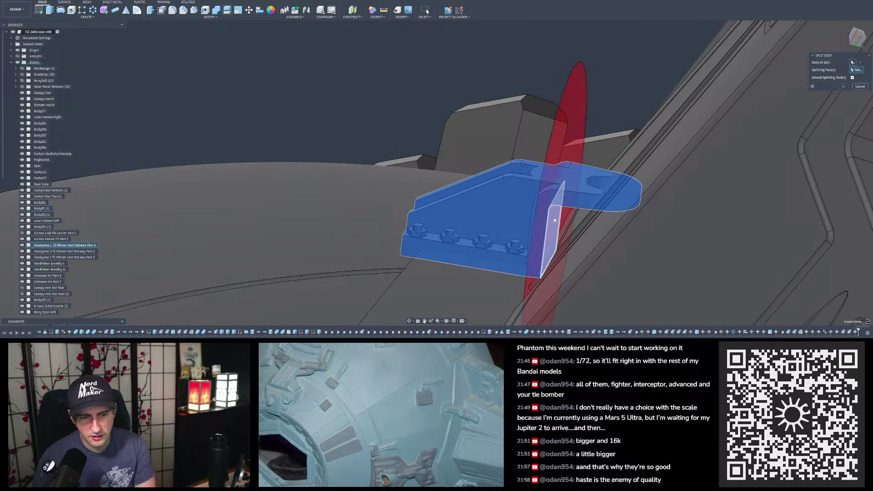
pyautogui.click(842, 86)
pyautogui.moveTo(565, 179)
pyautogui.keyDown('shift'); pyautogui.mouseDown(button='middle')
pyautogui.moveTo(559, 159)
pyautogui.moveTo(567, 184)
pyautogui.mouseUp(button='middle'); pyautogui.keyUp('shift')
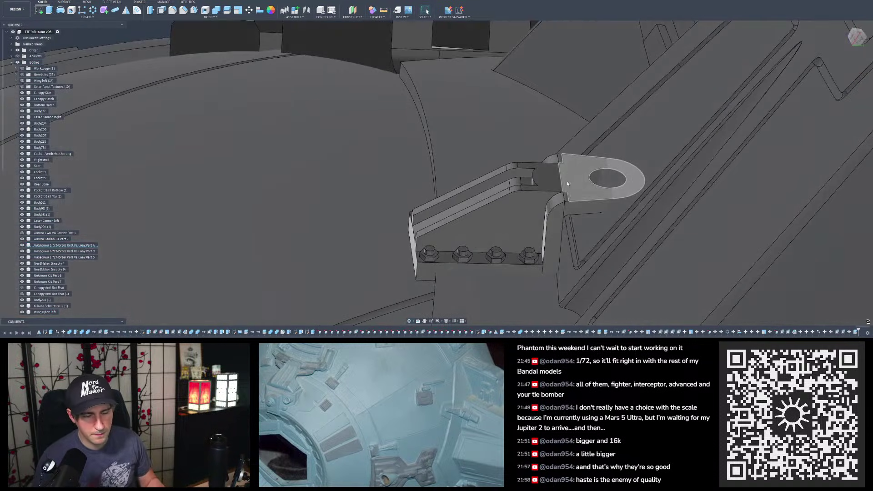
# Step: Rotate the separated eyelet tab -270 degrees around its Y axis so it stands upright against the bracket's end
pyautogui.click(248, 10)
pyautogui.scroll(3, 561, 175)
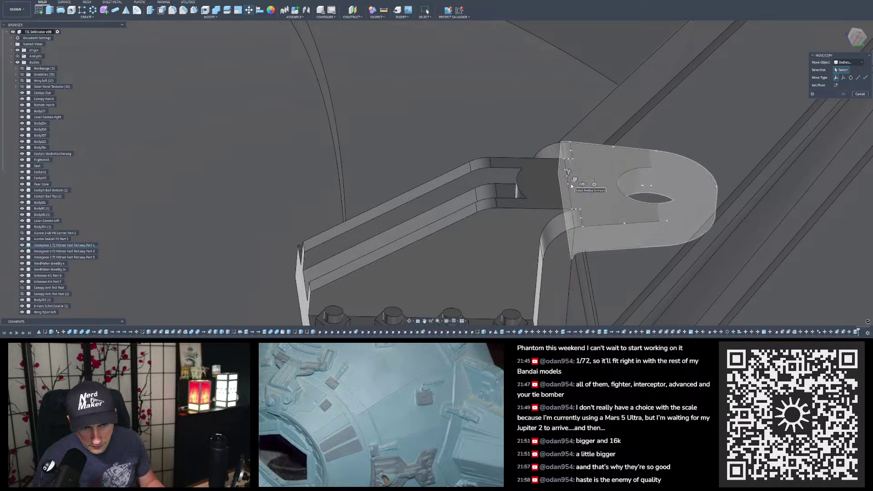
pyautogui.click(571, 181)
pyautogui.scroll(-2, 582, 182)
pyautogui.moveTo(578, 160)
pyautogui.keyDown('shift'); pyautogui.mouseDown(button='middle')
pyautogui.moveTo(568, 166)
pyautogui.moveTo(582, 155)
pyautogui.mouseUp(button='middle'); pyautogui.keyUp('shift')
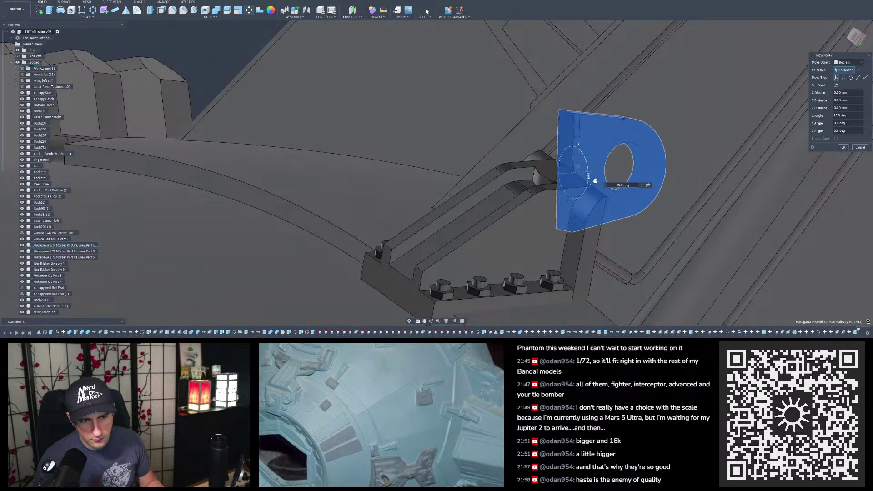
pyautogui.keyDown('shift'); pyautogui.moveTo(560, 194); pyautogui.dragTo(542, 196, button='middle'); pyautogui.keyUp('shift')
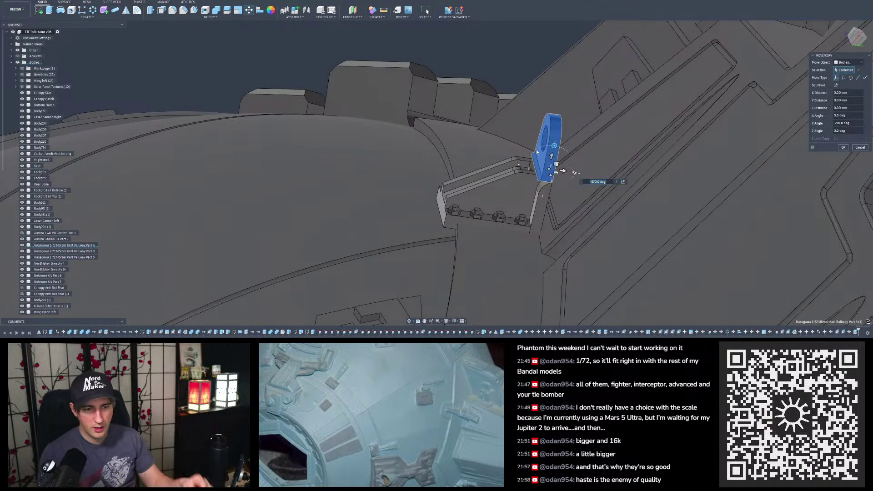
pyautogui.keyDown('shift'); pyautogui.moveTo(542, 205); pyautogui.dragTo(569, 158, button='middle'); pyautogui.keyUp('shift')
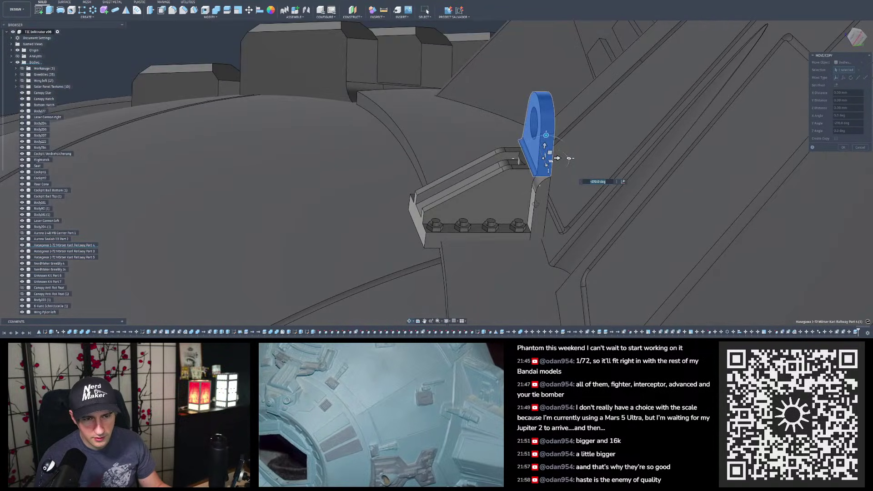
pyautogui.click(843, 147)
# Step: Try to delete the curved corner faces at the bracket's split end with the eyelet tab hidden
pyautogui.keyDown('shift'); pyautogui.moveTo(727, 129); pyautogui.dragTo(370, 145, button='middle'); pyautogui.keyUp('shift')
pyautogui.click(476, 193)
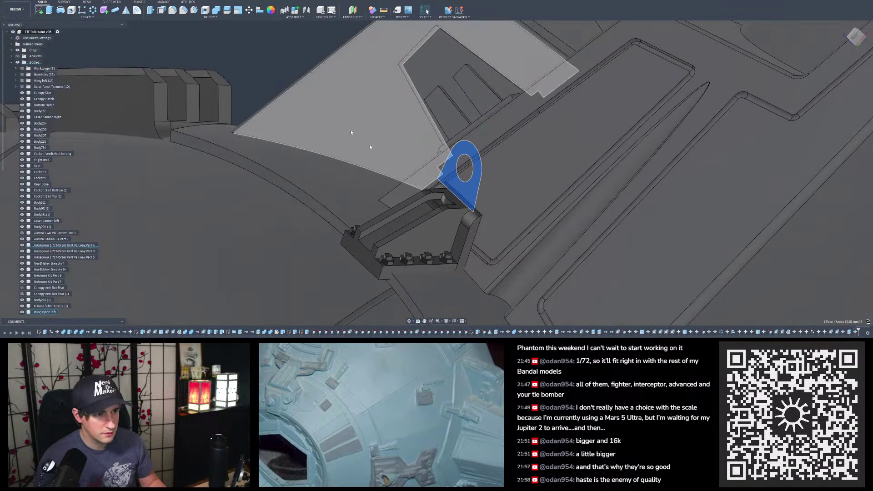
pyautogui.click(287, 64)
pyautogui.scroll(4, 493, 238)
pyautogui.keyDown('shift'); pyautogui.moveTo(493, 237); pyautogui.dragTo(448, 214, button='middle'); pyautogui.keyUp('shift')
pyautogui.click(454, 210)
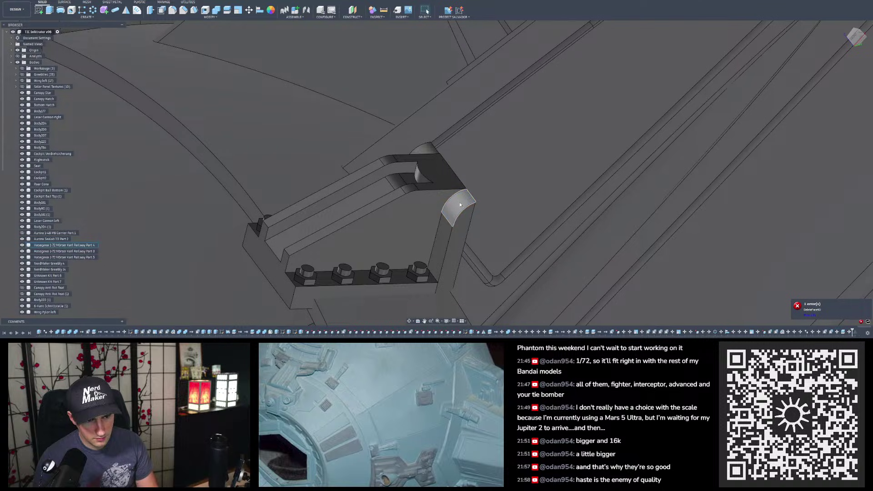
pyautogui.scroll(6, 446, 210)
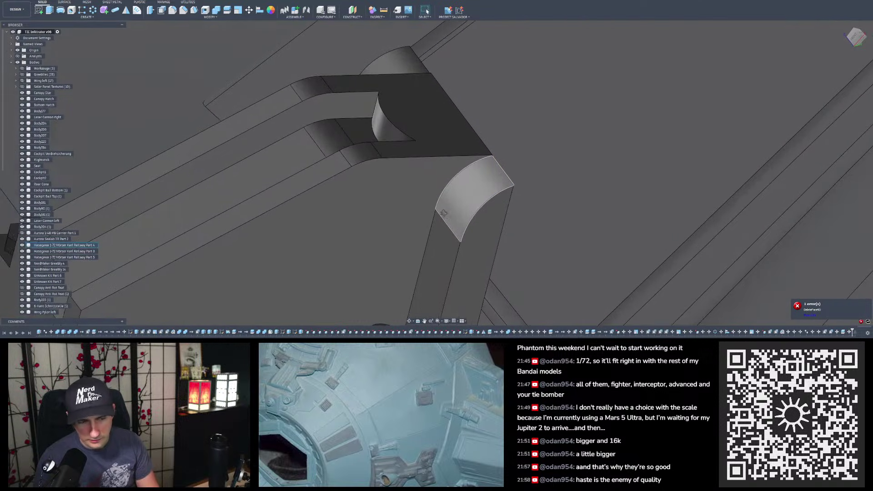
pyautogui.keyDown('shift'); pyautogui.moveTo(424, 212); pyautogui.dragTo(457, 132, button='middle'); pyautogui.keyUp('shift')
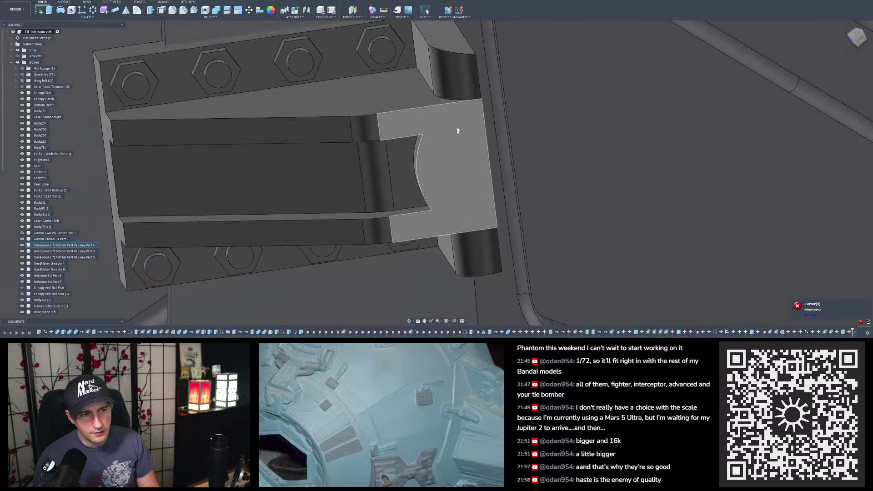
pyautogui.press('Delete')
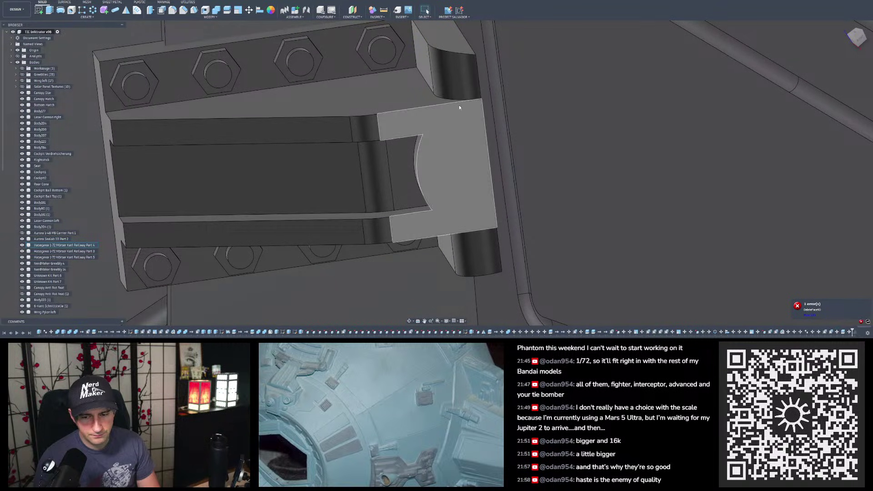
pyautogui.keyDown('shift'); pyautogui.moveTo(441, 130); pyautogui.dragTo(449, 150, button='middle'); pyautogui.keyUp('shift')
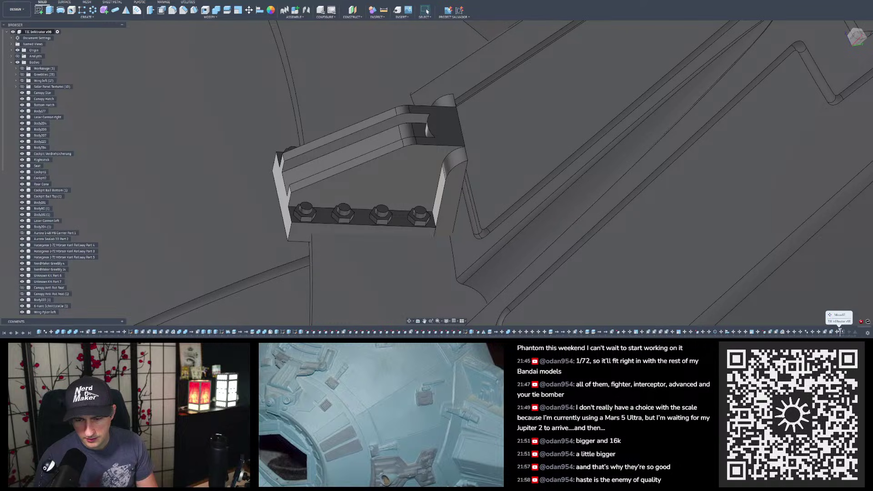
# Step: Roll the history back before the split, delete both curved corner faces under the tab, and restore the split
pyautogui.scroll(3, 458, 159)
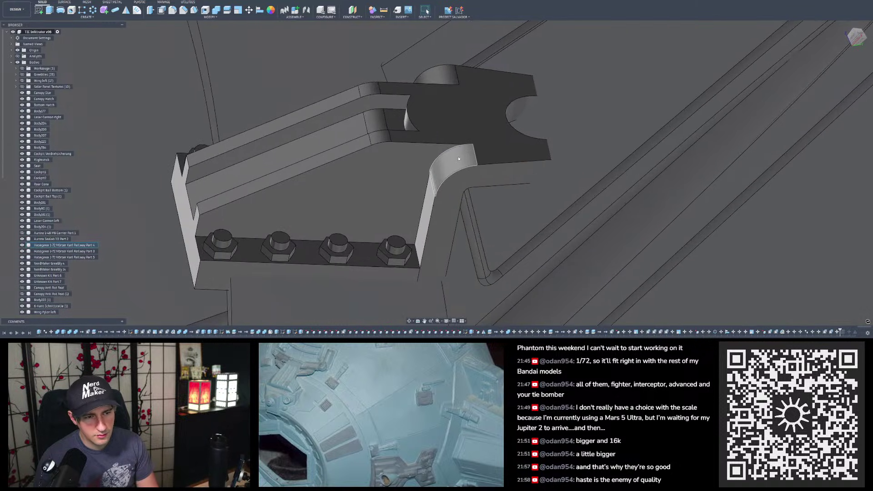
pyautogui.press('Delete')
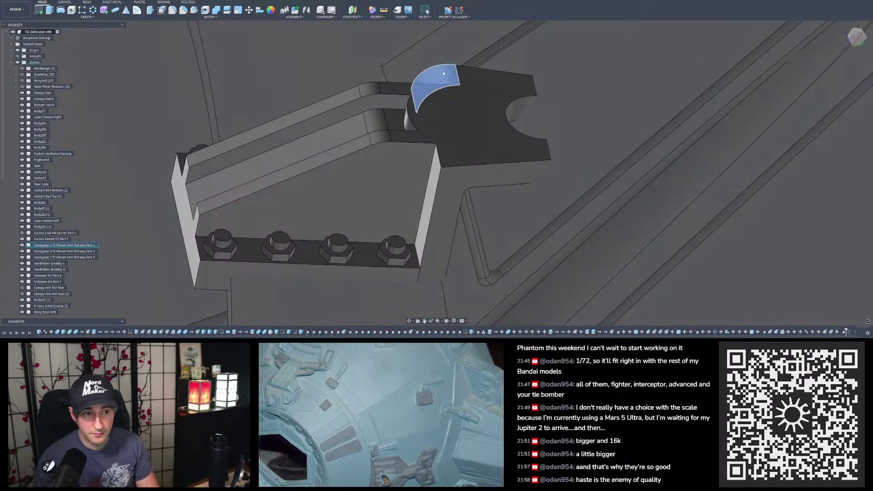
pyautogui.press('Delete')
pyautogui.moveTo(444, 87)
pyautogui.keyDown('shift'); pyautogui.mouseDown(button='middle')
pyautogui.moveTo(456, 116)
pyautogui.moveTo(445, 81)
pyautogui.mouseUp(button='middle'); pyautogui.keyUp('shift')
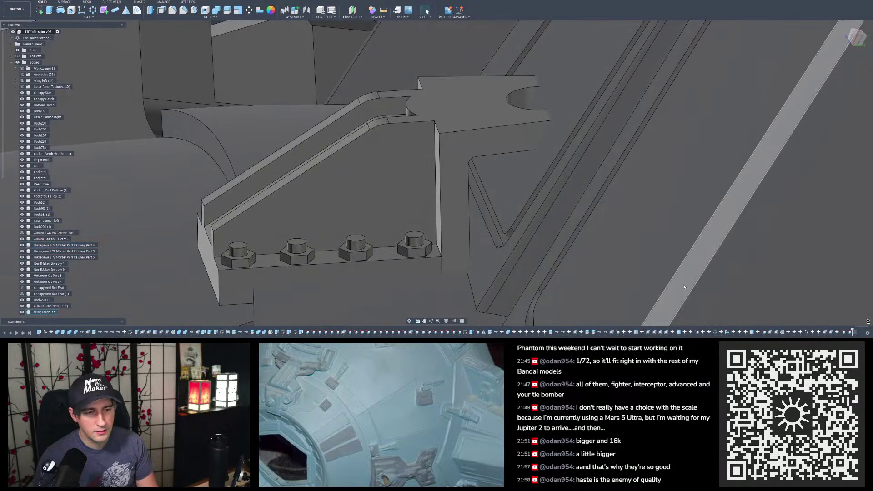
pyautogui.keyDown('shift'); pyautogui.moveTo(439, 209); pyautogui.dragTo(496, 196, button='middle'); pyautogui.keyUp('shift')
pyautogui.scroll(-2, 464, 151)
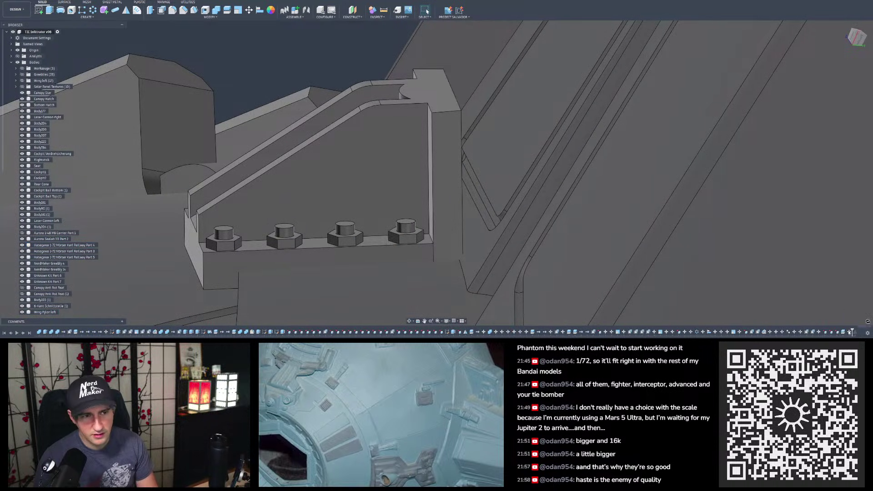
# Step: Show the upright eyelet tab to check its fit against the squared bracket, and hide it again
pyautogui.keyDown('shift'); pyautogui.moveTo(568, 240); pyautogui.dragTo(402, 235, button='middle'); pyautogui.keyUp('shift')
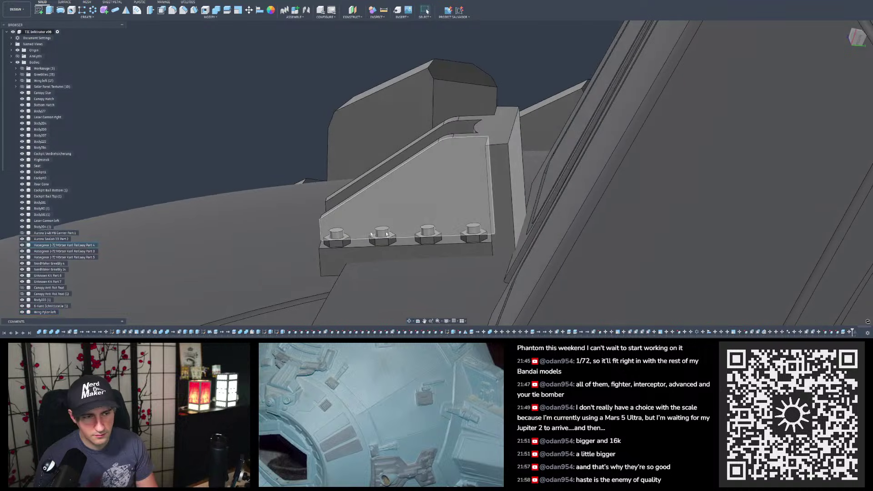
pyautogui.scroll(-5, 25, 274)
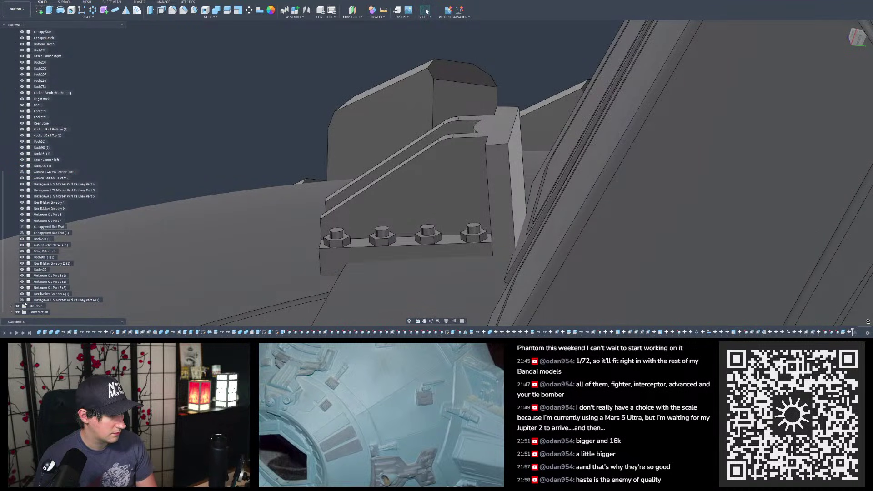
pyautogui.click(23, 300)
pyautogui.moveTo(440, 162)
pyautogui.keyDown('shift'); pyautogui.mouseDown(button='middle')
pyautogui.moveTo(459, 150)
pyautogui.moveTo(500, 173)
pyautogui.moveTo(504, 226)
pyautogui.moveTo(487, 101)
pyautogui.moveTo(332, 218)
pyautogui.moveTo(486, 101)
pyautogui.moveTo(390, 152)
pyautogui.mouseUp(button='middle'); pyautogui.keyUp('shift')
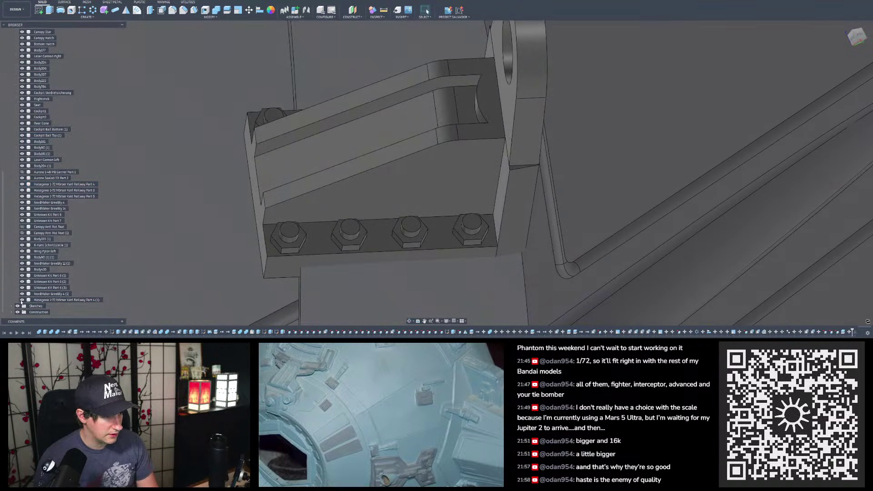
pyautogui.keyDown('shift'); pyautogui.moveTo(372, 227); pyautogui.dragTo(309, 136, button='middle'); pyautogui.keyUp('shift')
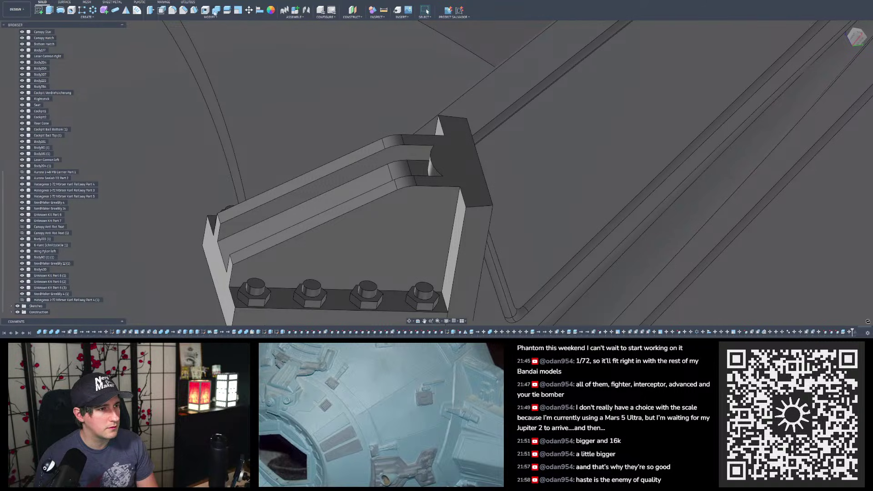
pyautogui.click(194, 10)
pyautogui.keyDown('shift'); pyautogui.moveTo(419, 241); pyautogui.dragTo(404, 284, button='middle'); pyautogui.keyUp('shift')
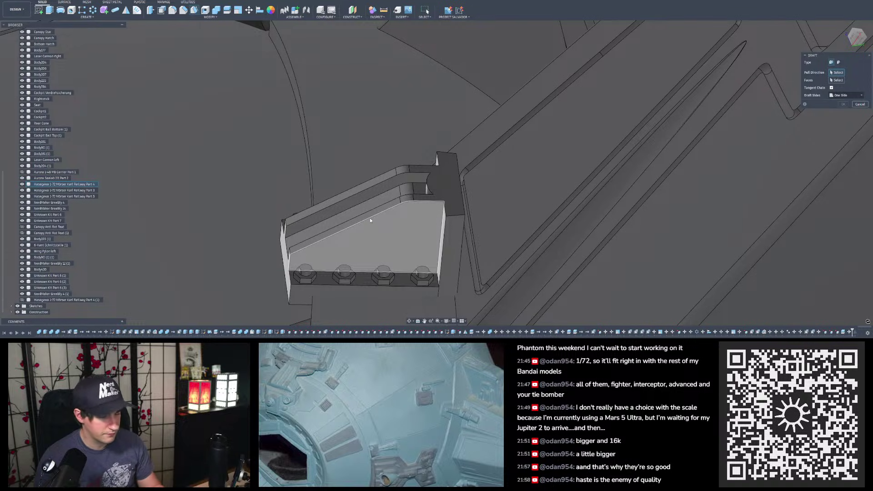
pyautogui.press('Escape')
# Step: Isolate the bolted bracket body and view it from its underside
pyautogui.click(428, 235)
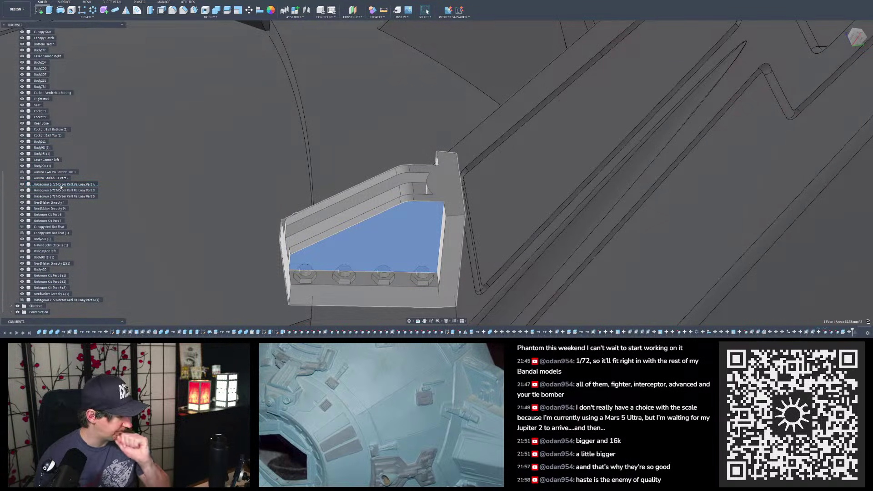
pyautogui.rightClick(61, 187)
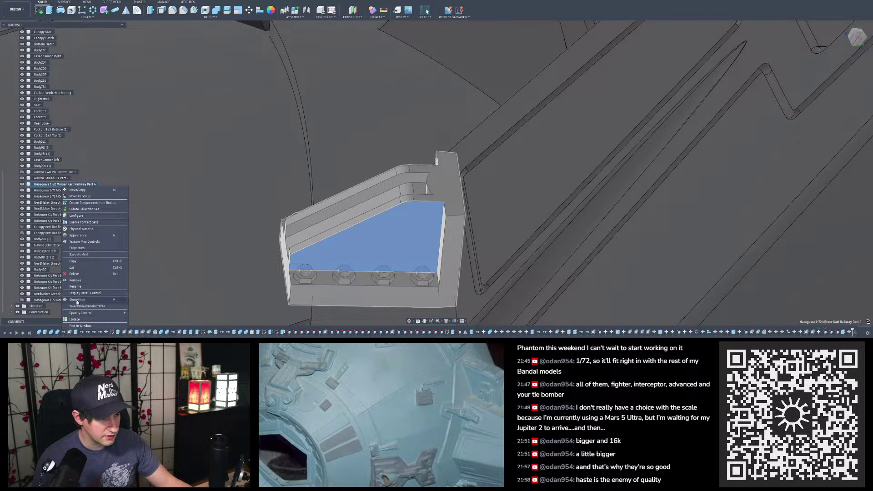
pyautogui.click(73, 319)
pyautogui.keyDown('shift'); pyautogui.moveTo(321, 144); pyautogui.dragTo(325, 119, button='middle'); pyautogui.keyUp('shift')
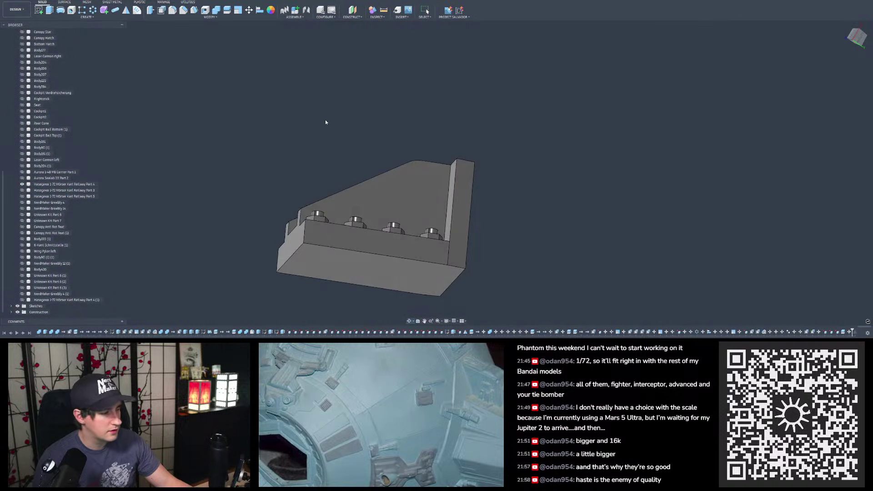
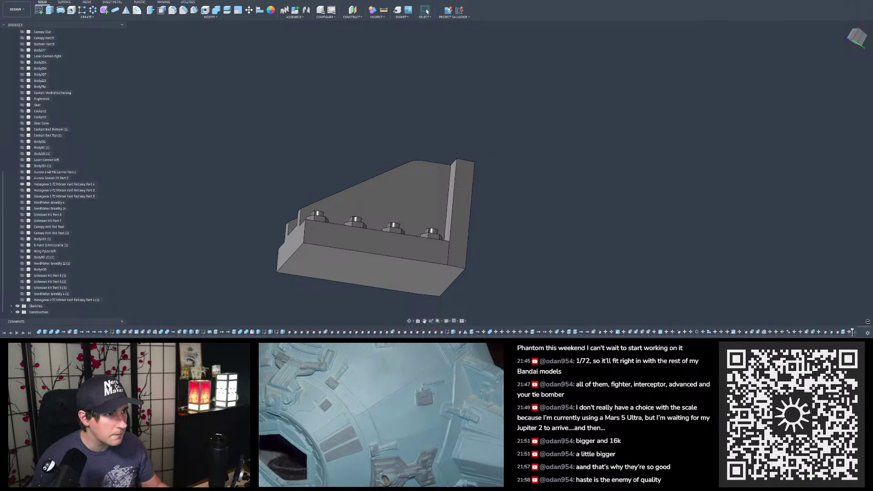
# Step: Apply a draft to the bracket's tall end face with its underside as pull direction, leaning the face outward at a rough angle
pyautogui.click(196, 9)
pyautogui.click(430, 279)
pyautogui.keyDown('shift'); pyautogui.moveTo(430, 279); pyautogui.dragTo(490, 302, button='middle'); pyautogui.keyUp('shift')
pyautogui.click(497, 222)
pyautogui.moveTo(485, 306); pyautogui.dragTo(468, 305)
pyautogui.keyDown('shift'); pyautogui.moveTo(456, 236); pyautogui.dragTo(470, 209, button='middle'); pyautogui.keyUp('shift')
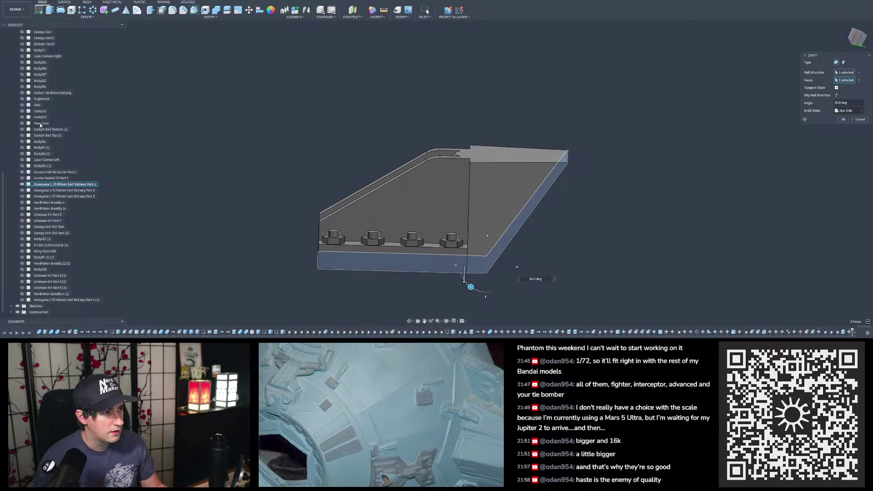
# Step: Show the left wing pylon for reference and set the bracket end face's draft angle to 31 degrees to follow the pylon's slope
pyautogui.scroll(3, 40, 124)
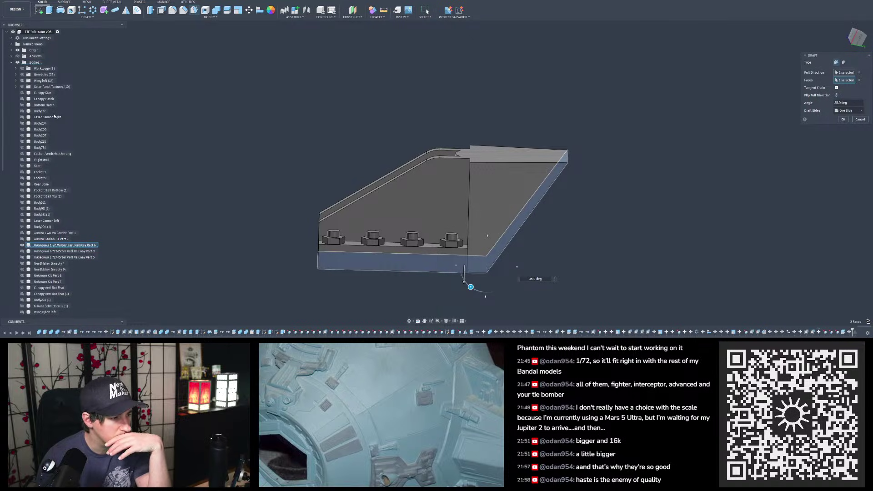
pyautogui.scroll(-2, 54, 117)
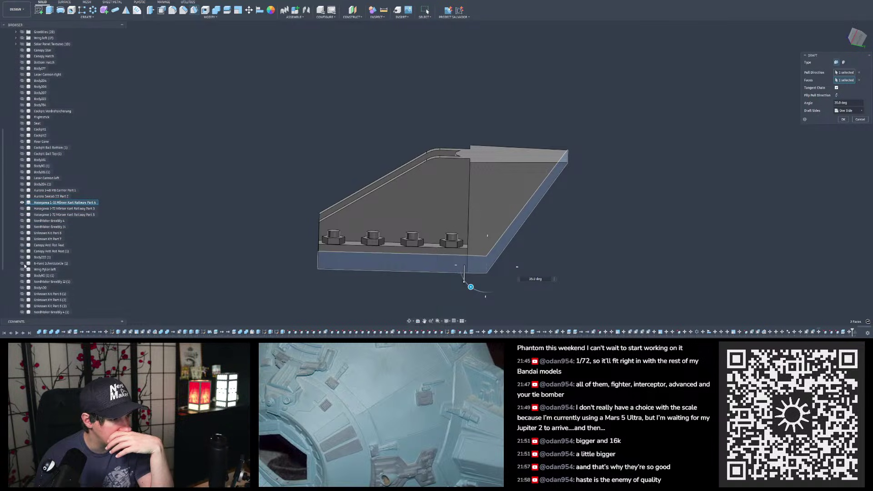
pyautogui.click(22, 269)
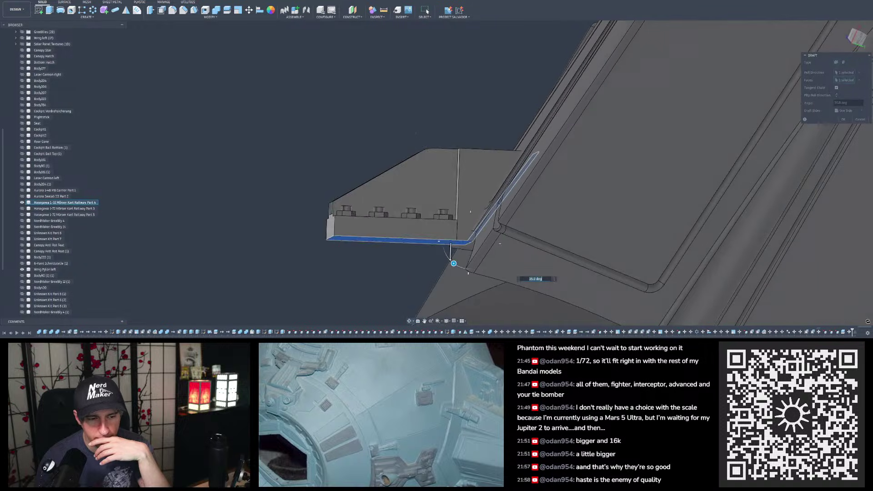
pyautogui.scroll(3, 508, 175)
pyautogui.keyDown('shift'); pyautogui.moveTo(508, 175); pyautogui.dragTo(489, 172, button='middle'); pyautogui.keyUp('shift')
pyautogui.moveTo(437, 298); pyautogui.dragTo(441, 300)
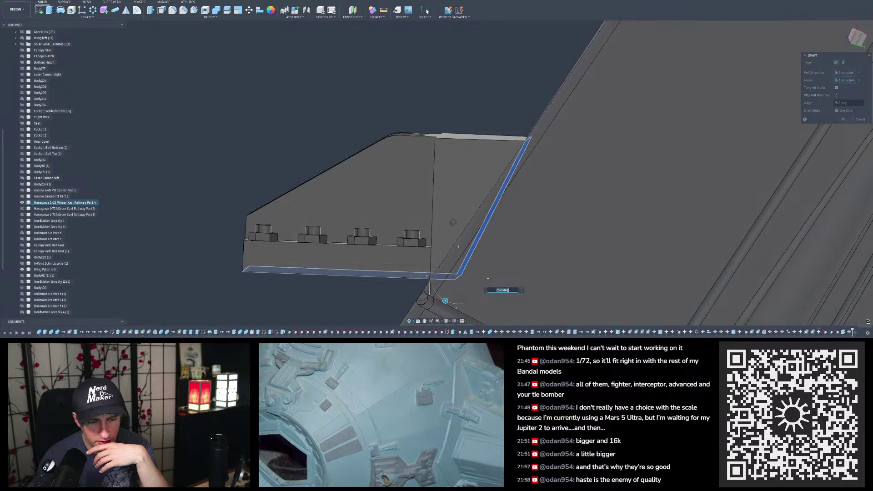
pyautogui.moveTo(442, 300); pyautogui.dragTo(441, 299)
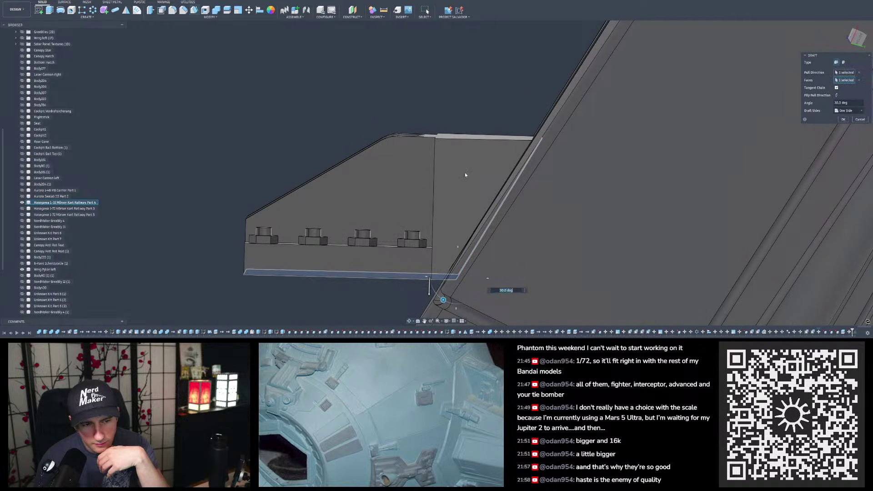
pyautogui.write('3')
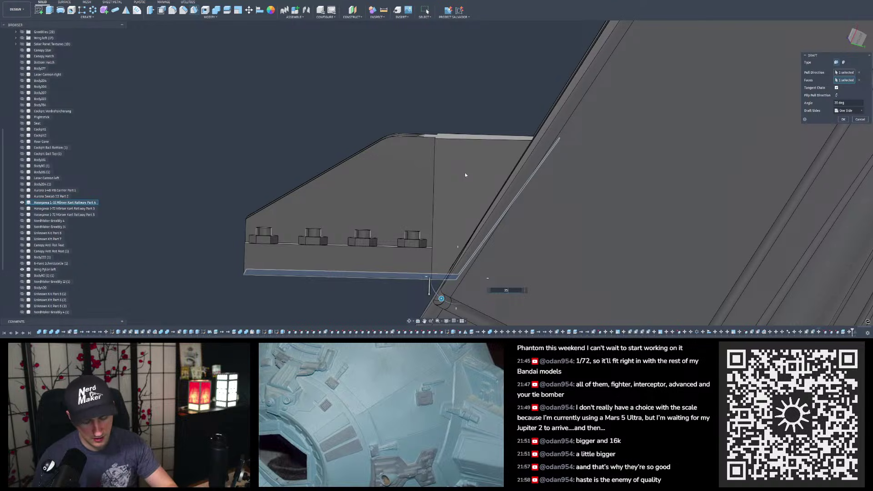
pyautogui.write('2')
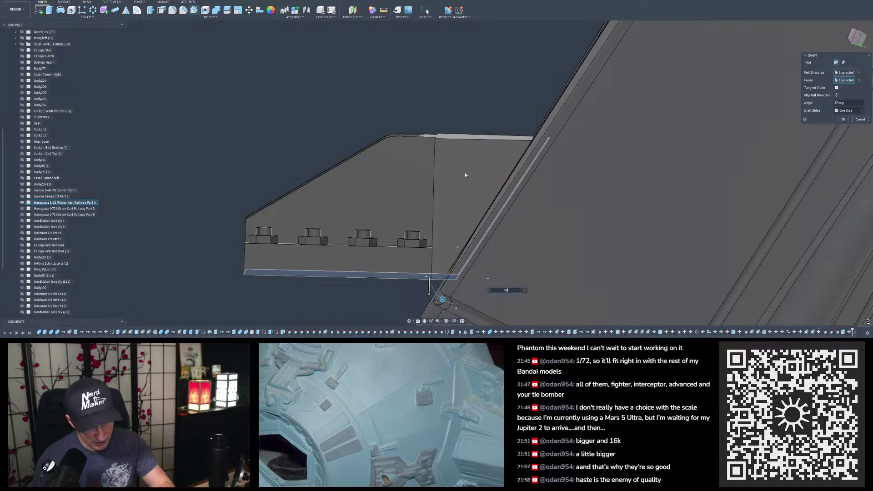
pyautogui.write('1')
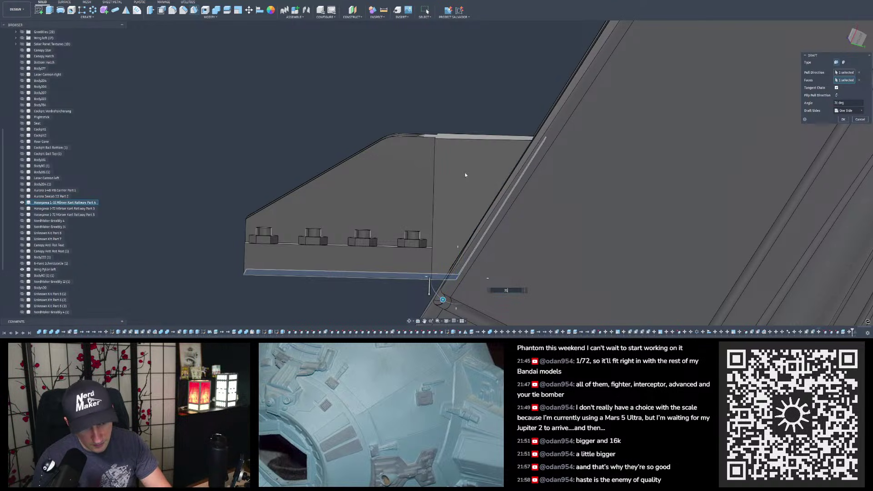
pyautogui.write('.5')
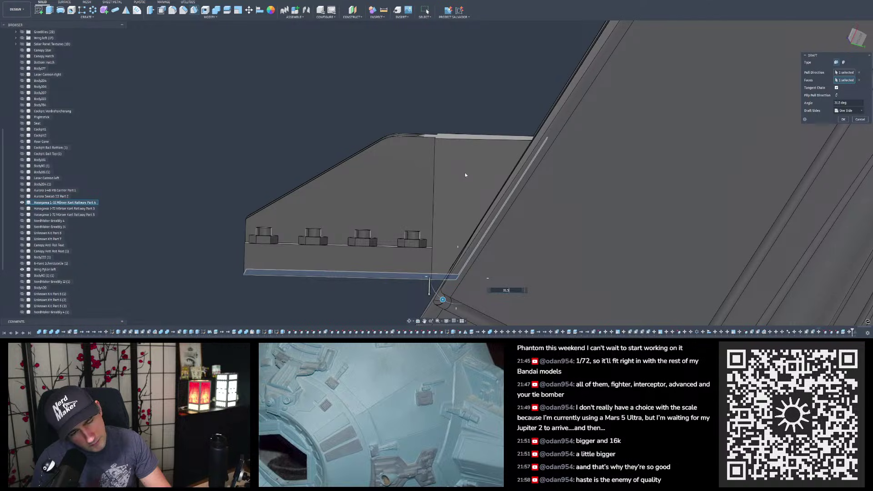
pyautogui.press('BackSpace')
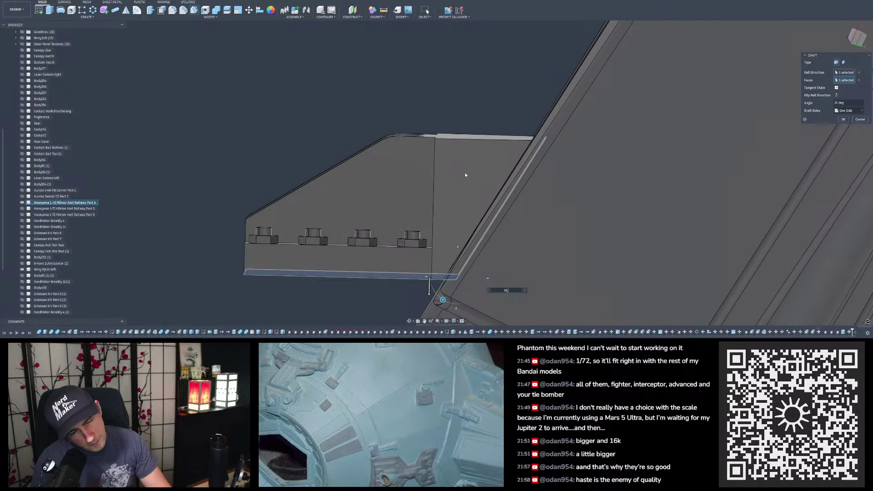
pyautogui.press('Return')
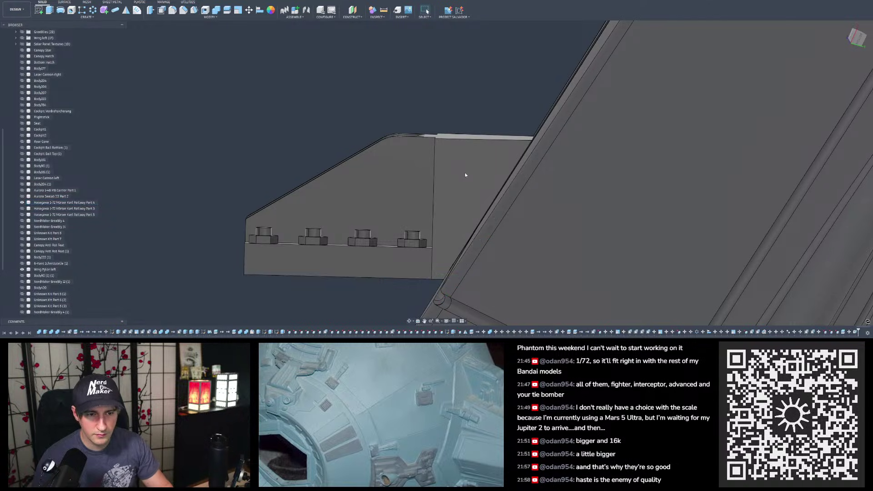
# Step: Draft the end block's two faces beside the bolt rows, using the bolt flange's upper face as pull direction
pyautogui.keyDown('shift'); pyautogui.moveTo(465, 173); pyautogui.dragTo(461, 174, button='middle'); pyautogui.keyUp('shift')
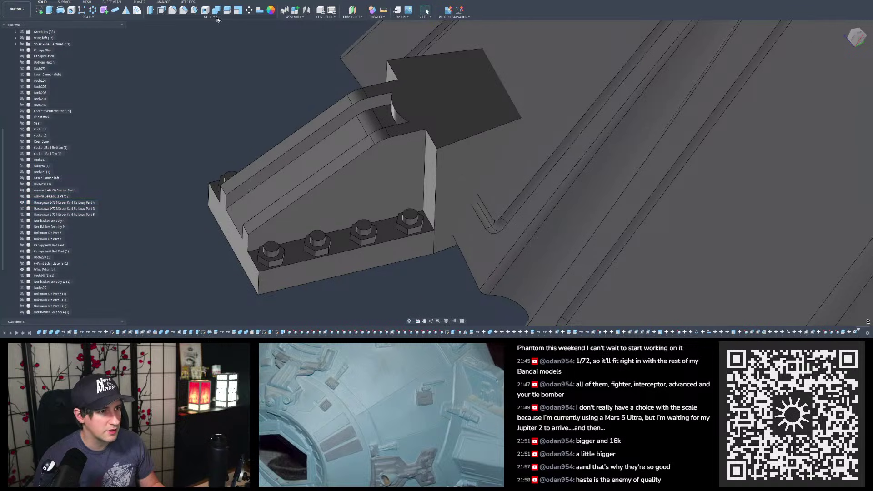
pyautogui.click(194, 10)
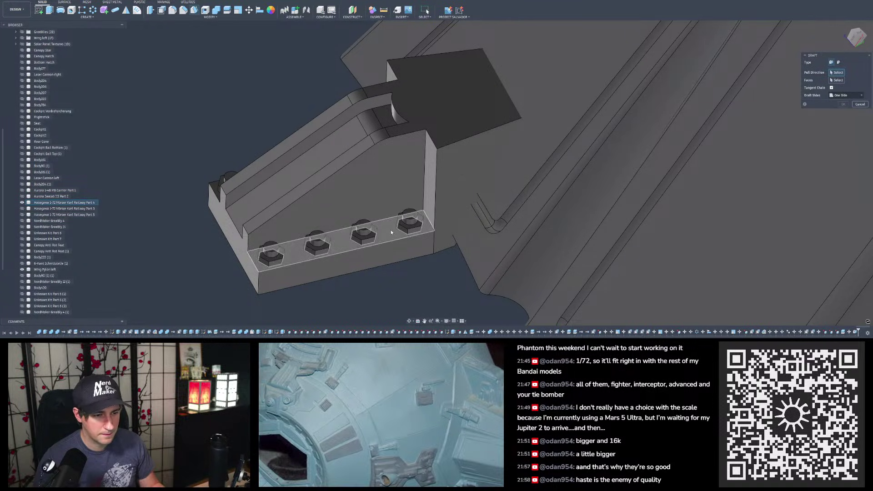
pyautogui.click(391, 230)
pyautogui.keyDown('shift'); pyautogui.moveTo(390, 230); pyautogui.dragTo(716, 158, button='middle'); pyautogui.keyUp('shift')
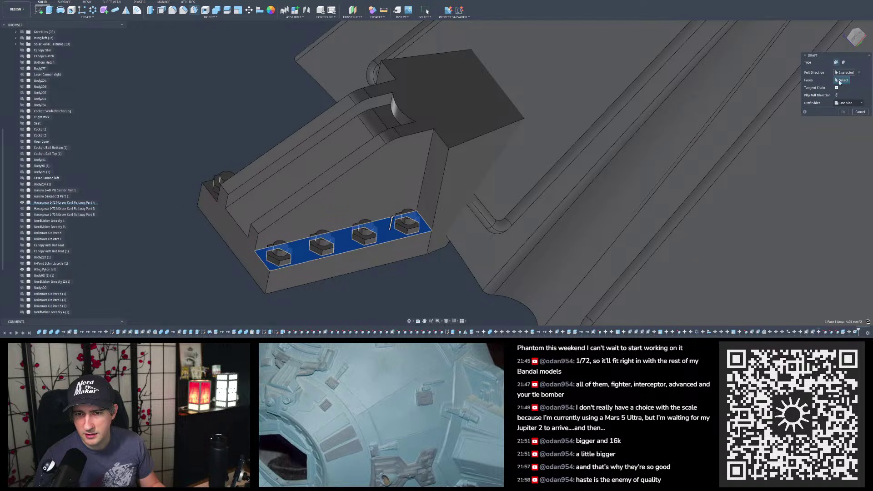
pyautogui.click(430, 165)
pyautogui.click(380, 80)
pyautogui.moveTo(439, 201)
pyautogui.keyDown('shift'); pyautogui.mouseDown(button='middle')
pyautogui.moveTo(424, 113)
pyautogui.moveTo(444, 205)
pyautogui.moveTo(408, 96)
pyautogui.moveTo(457, 118)
pyautogui.moveTo(443, 109)
pyautogui.moveTo(455, 105)
pyautogui.moveTo(447, 129)
pyautogui.moveTo(425, 146)
pyautogui.moveTo(428, 132)
pyautogui.mouseUp(button='middle'); pyautogui.keyUp('shift')
pyautogui.press('Return')
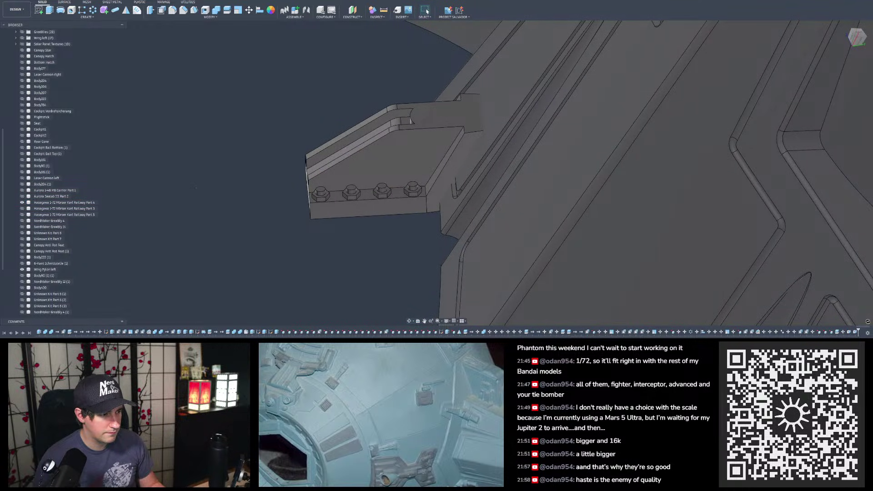
# Step: Show the upright eyelet tab and rotate it 31 degrees about the Y axis at its lower edge to match the bracket's sloped end
pyautogui.scroll(-1, 78, 296)
pyautogui.click(21, 300)
pyautogui.keyDown('shift'); pyautogui.moveTo(314, 191); pyautogui.dragTo(306, 27, button='middle'); pyautogui.keyUp('shift')
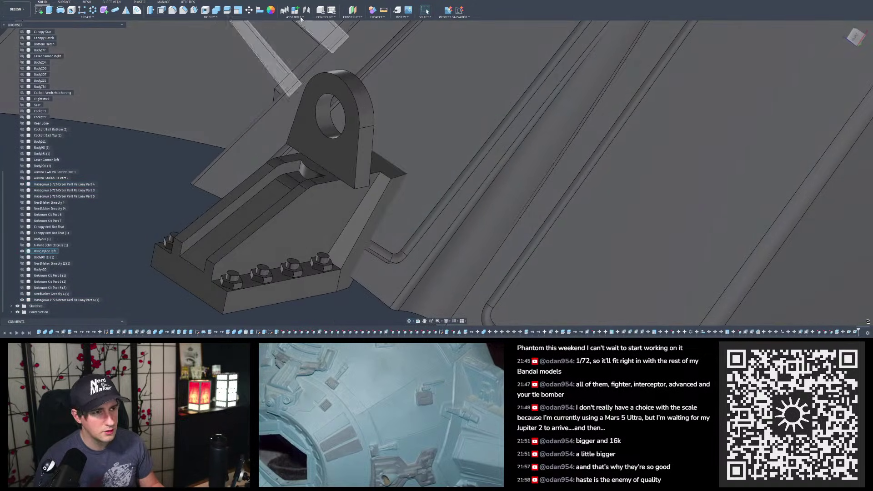
pyautogui.click(249, 10)
pyautogui.click(335, 174)
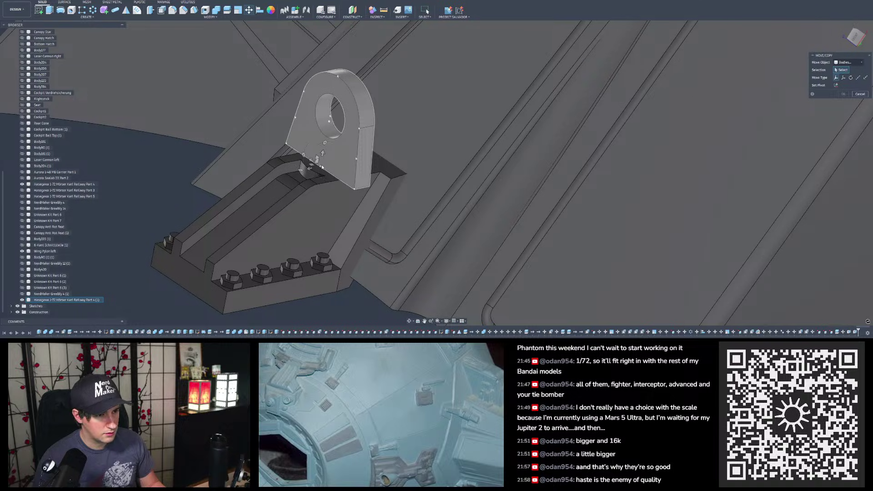
pyautogui.moveTo(309, 169); pyautogui.dragTo(349, 159)
pyautogui.scroll(3, 387, 166)
pyautogui.keyDown('shift'); pyautogui.moveTo(393, 166); pyautogui.dragTo(360, 137, button='middle'); pyautogui.keyUp('shift')
pyautogui.moveTo(352, 123); pyautogui.dragTo(357, 126)
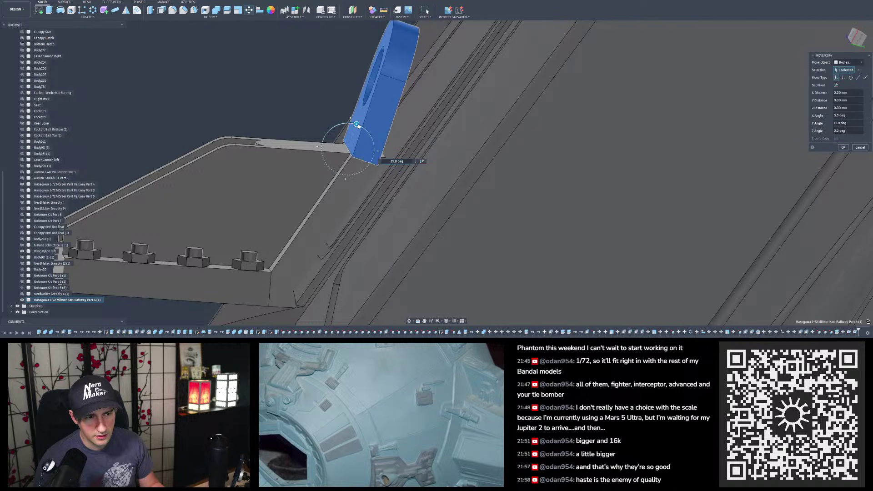
pyautogui.write('31')
pyautogui.keyDown('shift'); pyautogui.moveTo(349, 128); pyautogui.dragTo(367, 119, button='middle'); pyautogui.keyUp('shift')
pyautogui.scroll(10, 343, 132)
pyautogui.scroll(7, 533, 124)
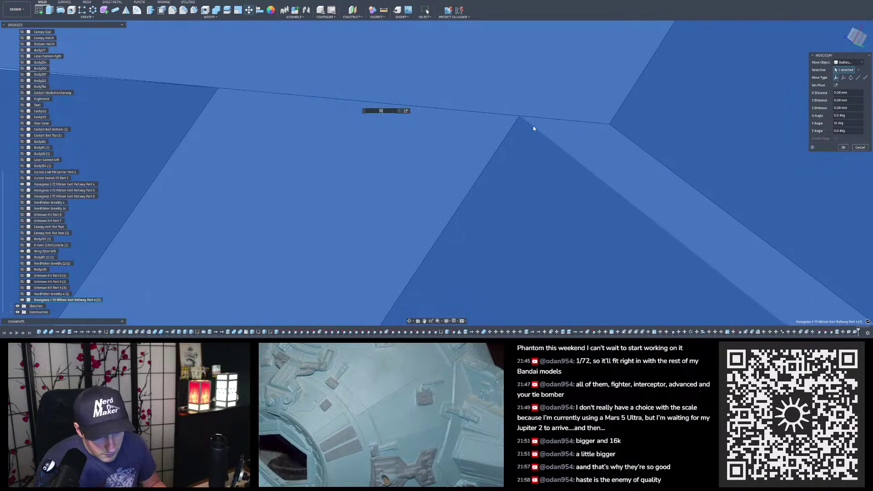
pyautogui.keyDown('shift'); pyautogui.moveTo(522, 117); pyautogui.dragTo(447, 180, button='middle'); pyautogui.keyUp('shift')
pyautogui.press('Return')
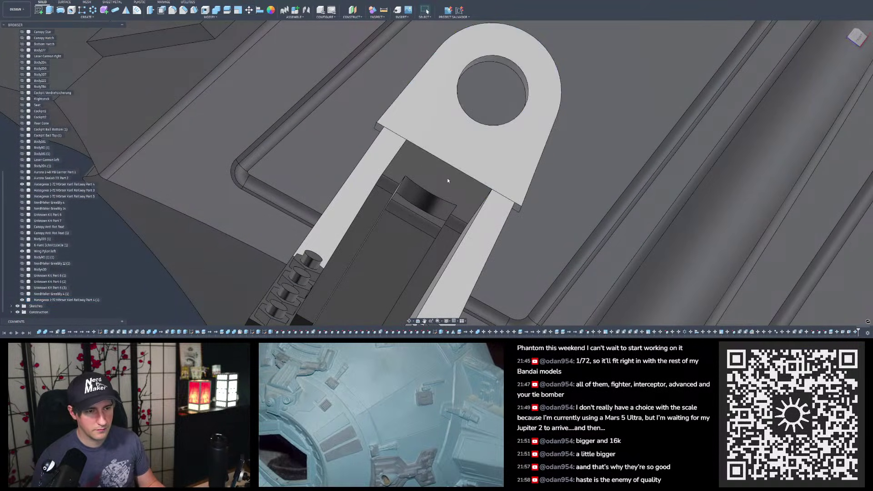
# Step: Unisolate the bracket and examine how it and the tilted eyelet tab sit on the wing pylon and cockpit ball from several sides
pyautogui.scroll(-6, 448, 180)
pyautogui.keyDown('shift'); pyautogui.moveTo(447, 180); pyautogui.dragTo(422, 183, button='middle'); pyautogui.keyUp('shift')
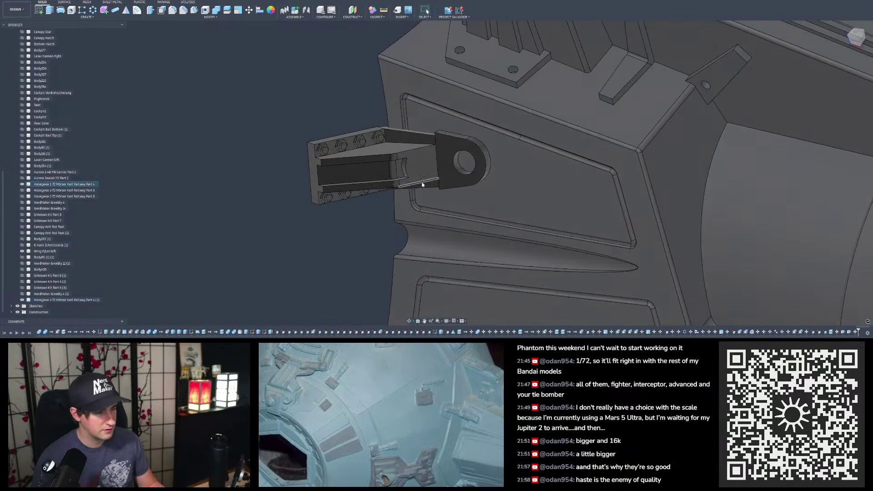
pyautogui.rightClick(65, 184)
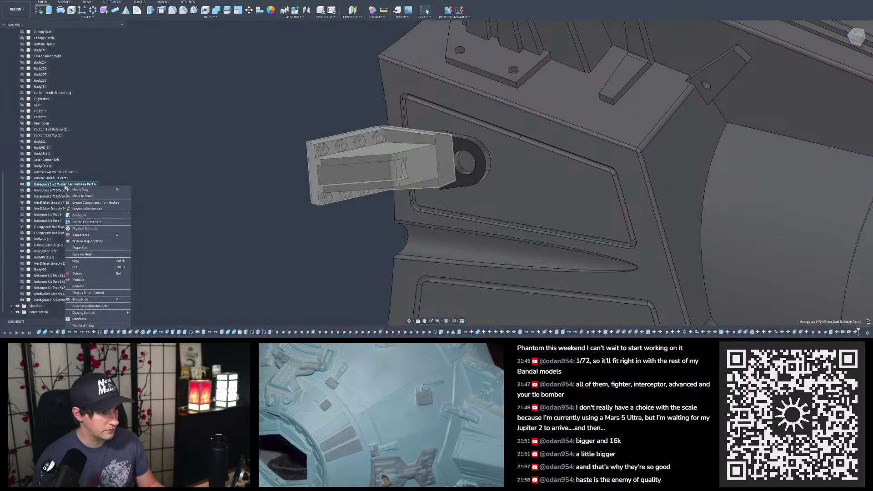
pyautogui.click(78, 320)
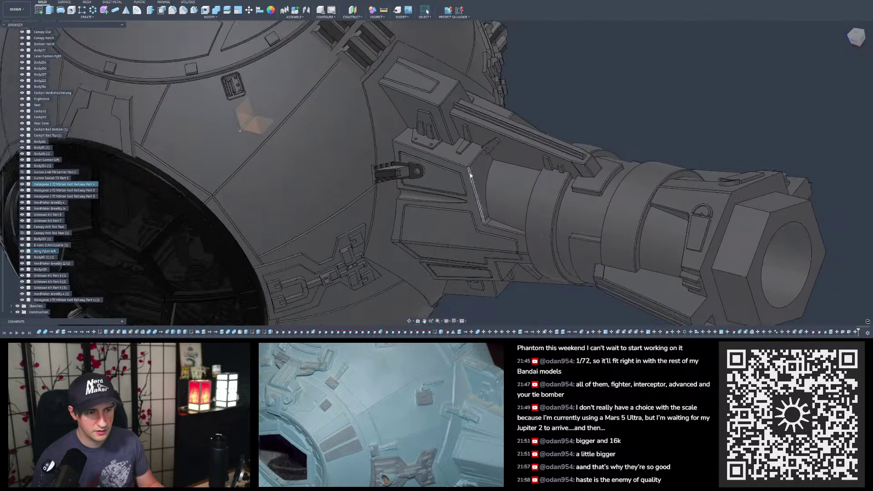
pyautogui.scroll(-5, 470, 175)
pyautogui.moveTo(432, 175)
pyautogui.keyDown('shift'); pyautogui.mouseDown(button='middle')
pyautogui.moveTo(273, 186)
pyautogui.moveTo(300, 187)
pyautogui.moveTo(284, 150)
pyautogui.moveTo(281, 167)
pyautogui.mouseUp(button='middle'); pyautogui.keyUp('shift')
pyautogui.scroll(5, 452, 159)
pyautogui.keyDown('shift'); pyautogui.moveTo(442, 163); pyautogui.dragTo(413, 175, button='middle'); pyautogui.keyUp('shift')
pyautogui.scroll(4, 419, 181)
pyautogui.scroll(-6, 414, 181)
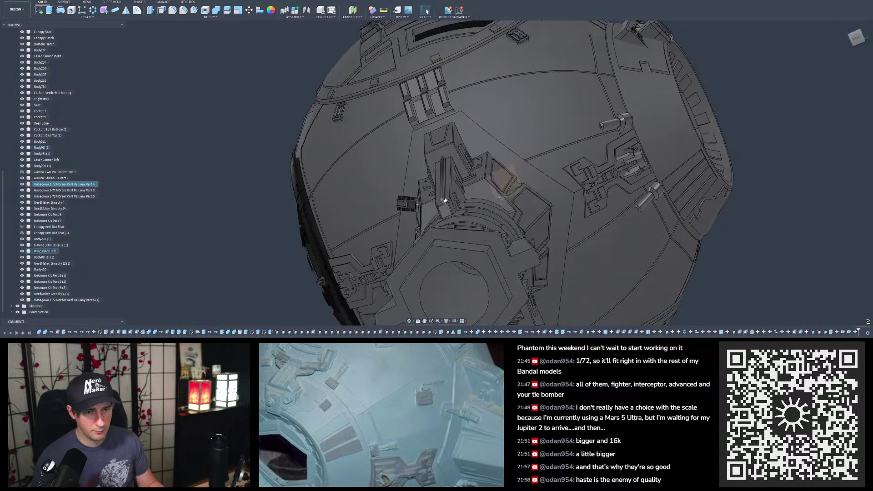
pyautogui.scroll(-5, 431, 209)
pyautogui.keyDown('shift'); pyautogui.moveTo(430, 209); pyautogui.dragTo(536, 191, button='middle'); pyautogui.keyUp('shift')
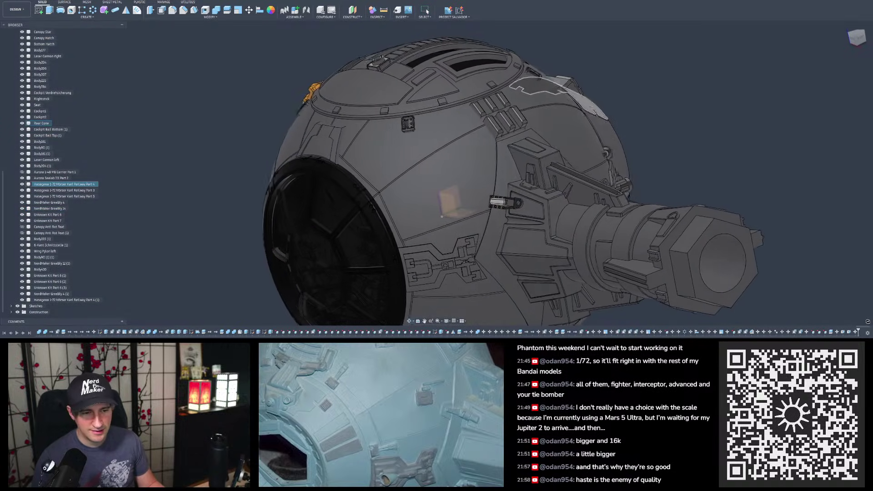
pyautogui.scroll(5, 531, 207)
pyautogui.scroll(3, 519, 209)
pyautogui.moveTo(484, 203)
pyautogui.keyDown('shift'); pyautogui.mouseDown(button='middle')
pyautogui.moveTo(568, 277)
pyautogui.moveTo(514, 277)
pyautogui.moveTo(482, 245)
pyautogui.moveTo(471, 210)
pyautogui.mouseUp(button='middle'); pyautogui.keyUp('shift')
pyautogui.scroll(2, 437, 219)
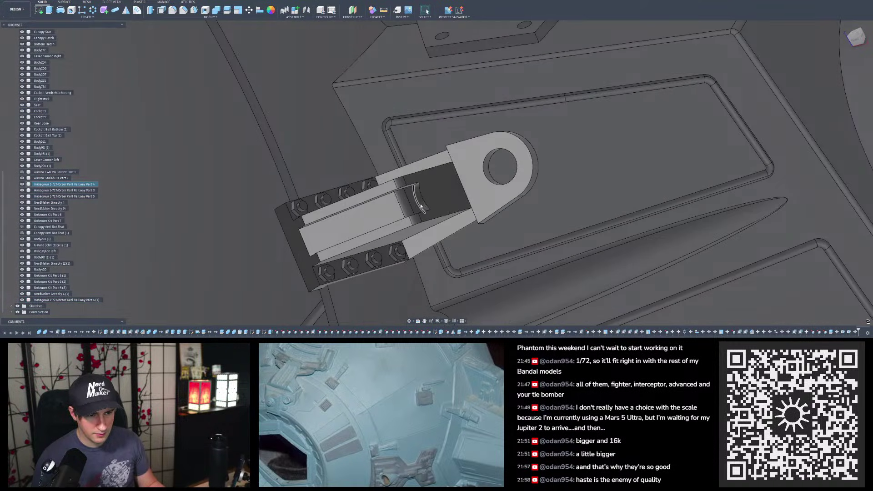
# Step: Try removing the curved notch between the bracket's rails in front of the eyelet tab, and undo the removal
pyautogui.keyDown('shift'); pyautogui.moveTo(421, 204); pyautogui.dragTo(465, 183, button='middle'); pyautogui.keyUp('shift')
pyautogui.scroll(3, 452, 197)
pyautogui.keyDown('shift'); pyautogui.moveTo(463, 173); pyautogui.dragTo(429, 183, button='middle'); pyautogui.keyUp('shift')
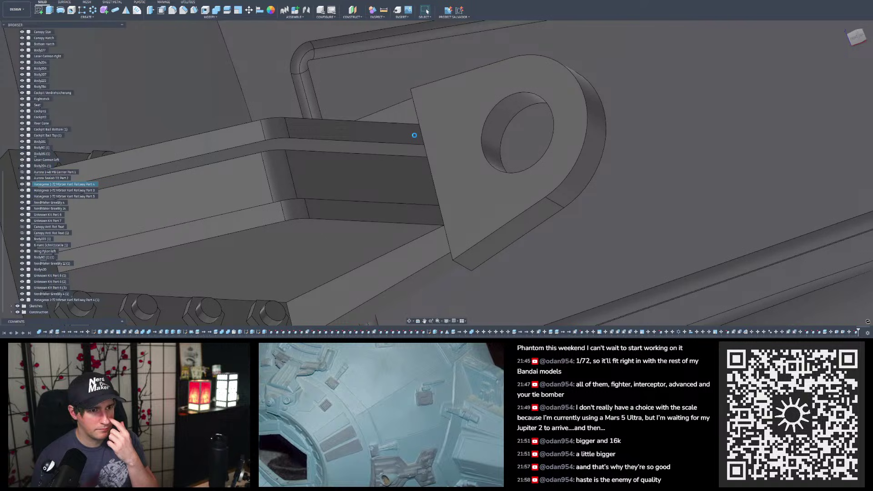
pyautogui.scroll(-8, 406, 148)
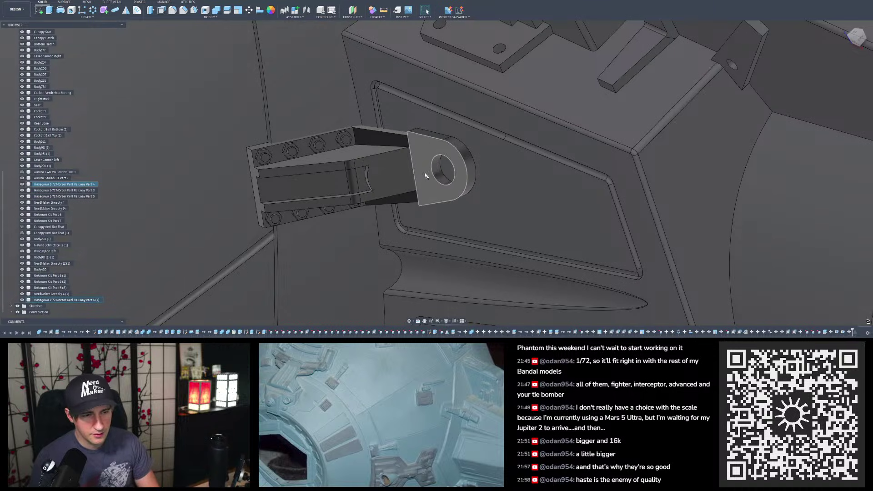
# Step: Isolate the bracket with its eyelet tab and offset the tab's outer face at the bracket's sloped end
pyautogui.scroll(2, 404, 174)
pyautogui.keyDown('shift'); pyautogui.moveTo(419, 161); pyautogui.dragTo(450, 180, button='middle'); pyautogui.keyUp('shift')
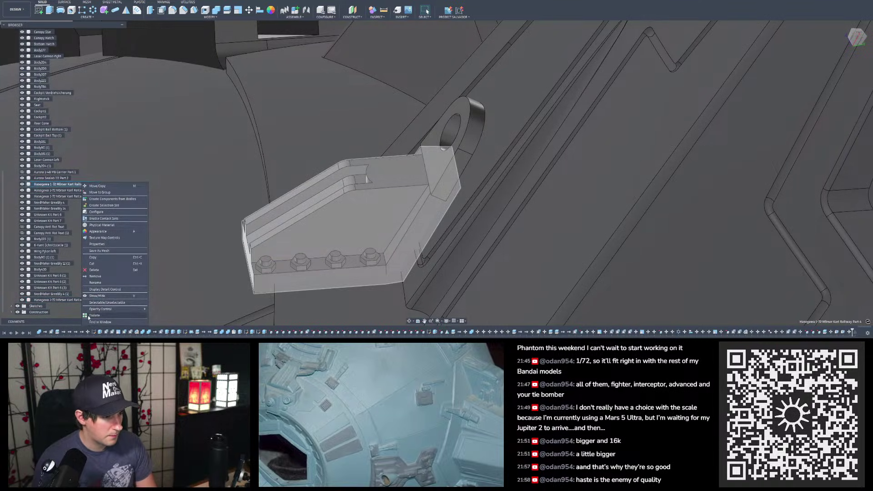
pyautogui.click(89, 316)
pyautogui.click(239, 166)
pyautogui.keyDown('shift'); pyautogui.moveTo(239, 166); pyautogui.dragTo(179, 145, button='middle'); pyautogui.keyUp('shift')
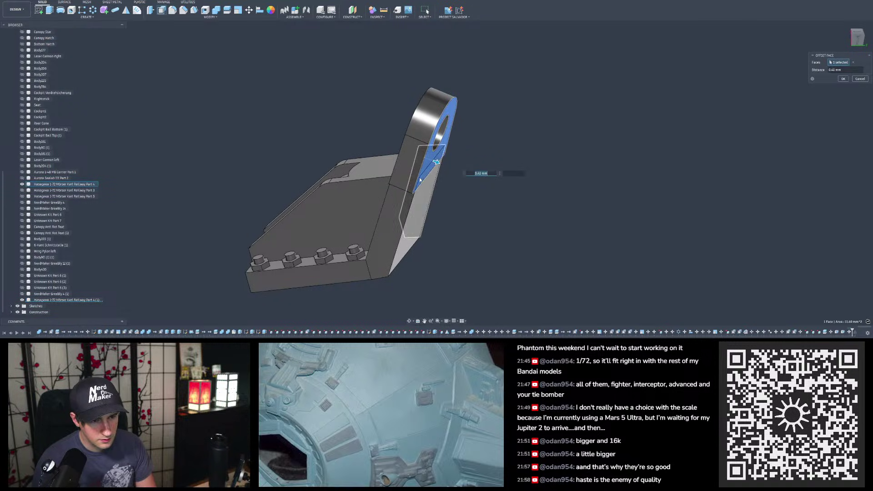
pyautogui.scroll(8, 420, 180)
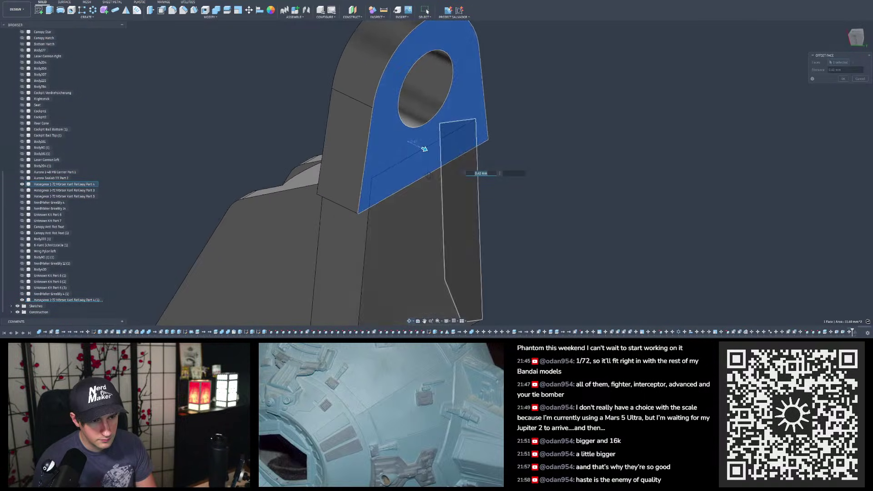
pyautogui.keyDown('shift'); pyautogui.moveTo(429, 175); pyautogui.dragTo(438, 177, button='middle'); pyautogui.keyUp('shift')
pyautogui.press('Return')
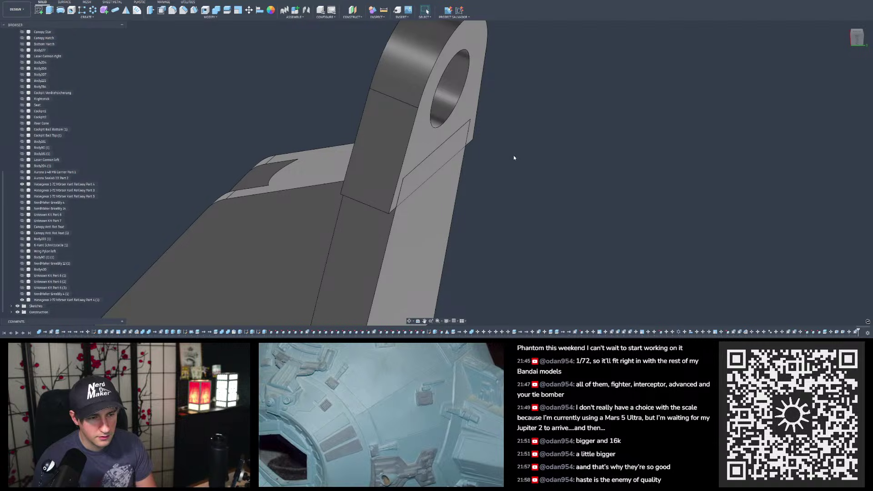
# Step: Combine the bolted bracket with the eyelet tab, checking the seam where their faces meet
pyautogui.keyDown('shift'); pyautogui.moveTo(515, 157); pyautogui.dragTo(527, 158, button='middle'); pyautogui.keyUp('shift')
pyautogui.hotkey('shift', 'c')
pyautogui.click(359, 157)
pyautogui.click(471, 103)
pyautogui.moveTo(526, 134)
pyautogui.keyDown('shift'); pyautogui.mouseDown(button='middle')
pyautogui.moveTo(559, 136)
pyautogui.moveTo(519, 132)
pyautogui.mouseUp(button='middle'); pyautogui.keyUp('shift')
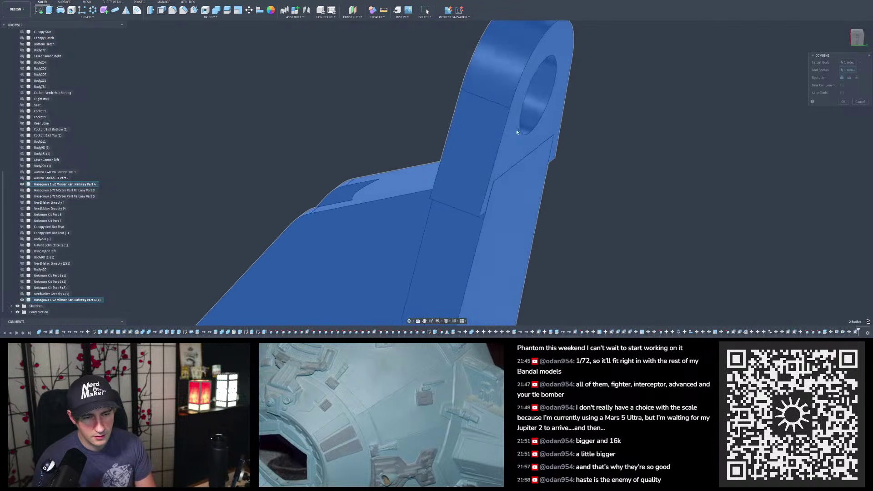
pyautogui.scroll(5, 492, 177)
pyautogui.scroll(4, 479, 195)
pyautogui.scroll(2, 480, 195)
pyautogui.moveTo(479, 195)
pyautogui.keyDown('shift'); pyautogui.mouseDown(button='middle')
pyautogui.moveTo(466, 187)
pyautogui.moveTo(448, 194)
pyautogui.moveTo(412, 237)
pyautogui.moveTo(464, 201)
pyautogui.moveTo(486, 197)
pyautogui.moveTo(482, 207)
pyautogui.mouseUp(button='middle'); pyautogui.keyUp('shift')
pyautogui.press('Return')
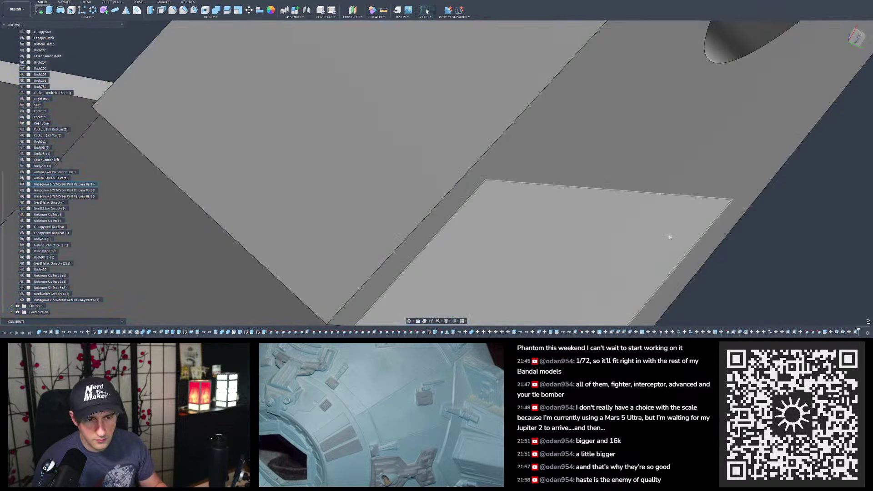
# Step: Edit the face offset on the eyelet tab so its outer face meets the corner edge of the bracket's sloped end
pyautogui.doubleClick(855, 333)
pyautogui.keyDown('shift'); pyautogui.moveTo(490, 189); pyautogui.dragTo(485, 182, button='middle'); pyautogui.keyUp('shift')
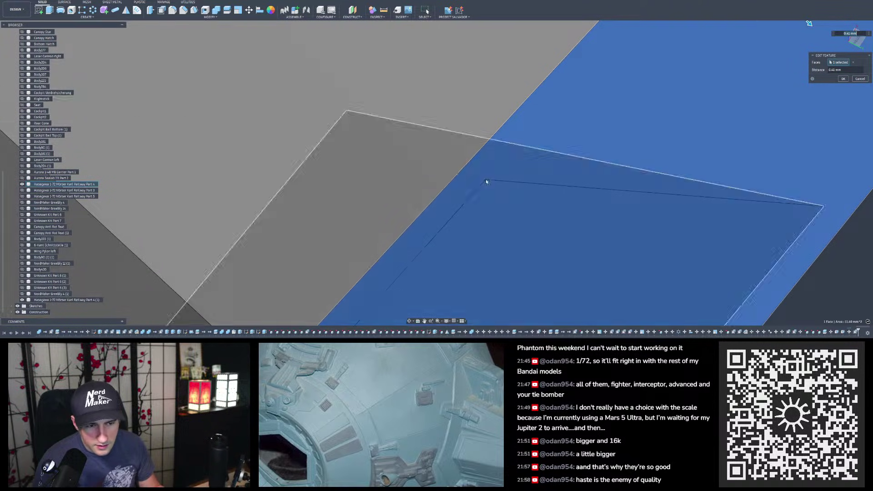
pyautogui.scroll(-10, 485, 186)
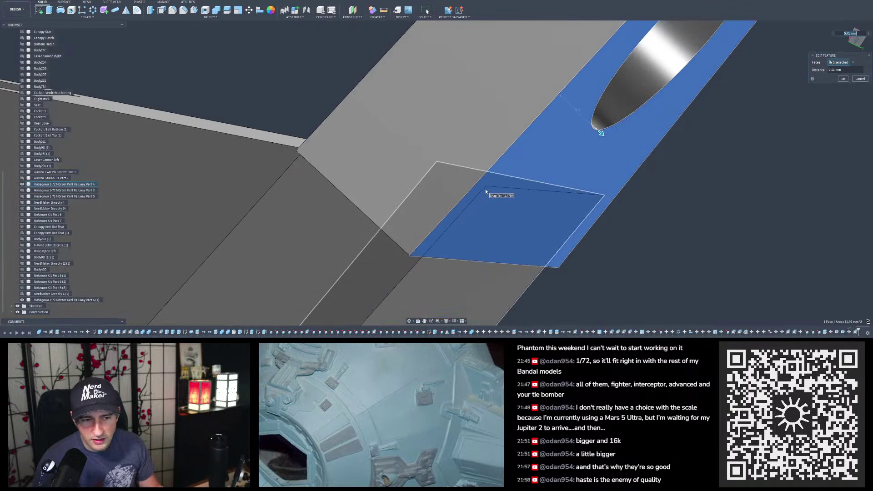
pyautogui.scroll(10, 486, 187)
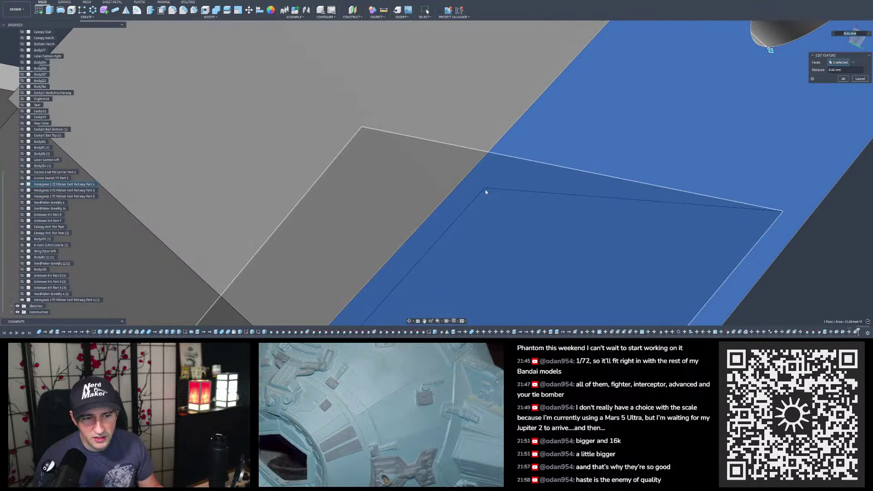
pyautogui.scroll(-4, 483, 186)
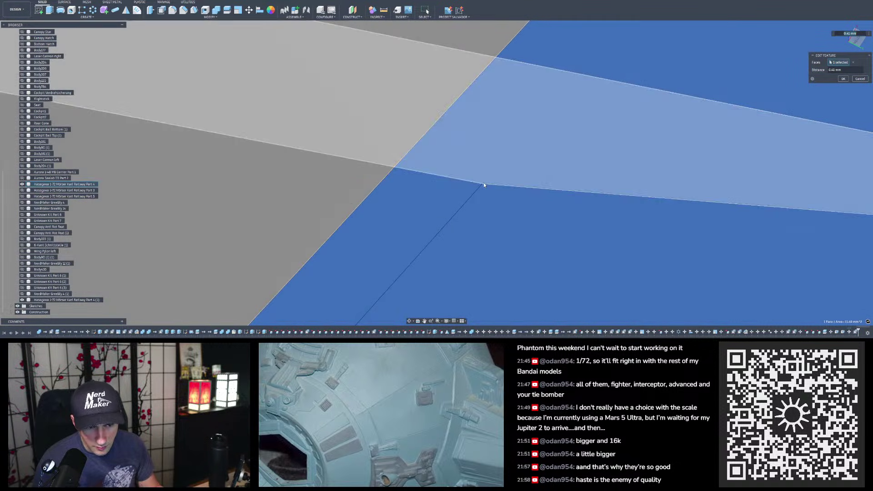
pyautogui.scroll(-6, 484, 186)
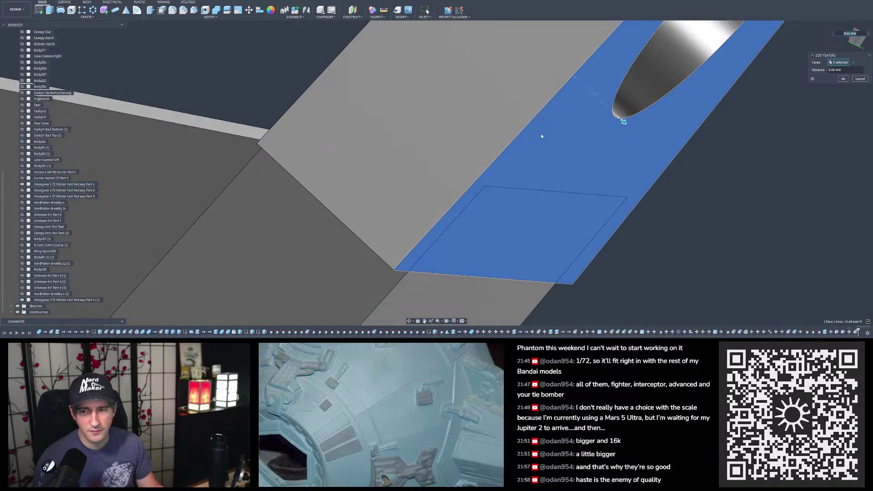
pyautogui.click(842, 79)
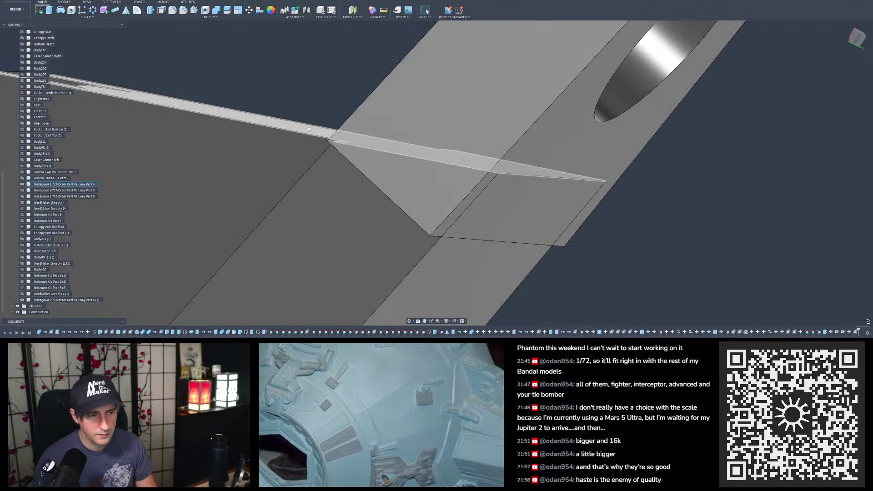
# Step: Join the bolted bracket and the eyelet tab into one body with Combine
pyautogui.click(217, 11)
pyautogui.click(267, 146)
pyautogui.click(433, 121)
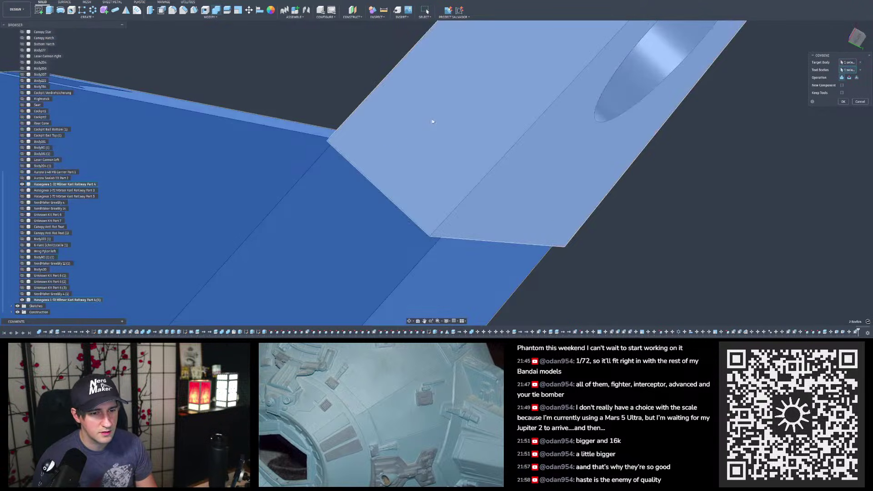
pyautogui.scroll(-3, 629, 182)
pyautogui.keyDown('shift'); pyautogui.moveTo(629, 182); pyautogui.dragTo(750, 136, button='middle'); pyautogui.keyUp('shift')
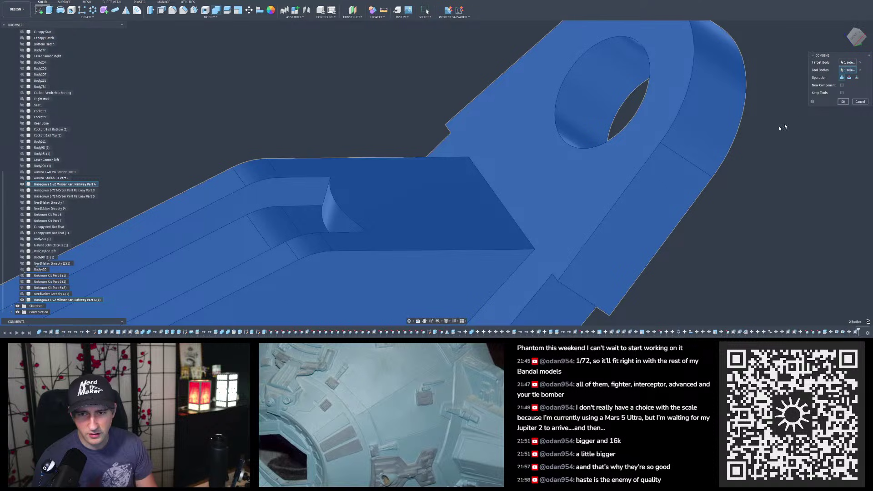
pyautogui.press('Return')
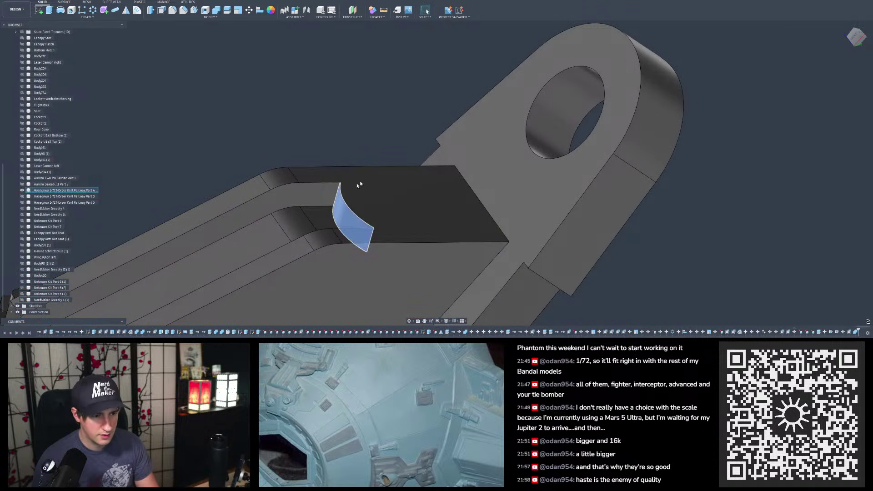
# Step: Delete the curved notch face between the bracket's rails so the slot runs open into the eyelet hole
pyautogui.press('Delete')
pyautogui.moveTo(374, 137)
pyautogui.keyDown('shift'); pyautogui.mouseDown(button='middle')
pyautogui.moveTo(495, 132)
pyautogui.moveTo(566, 155)
pyautogui.moveTo(531, 145)
pyautogui.moveTo(546, 137)
pyautogui.mouseUp(button='middle'); pyautogui.keyUp('shift')
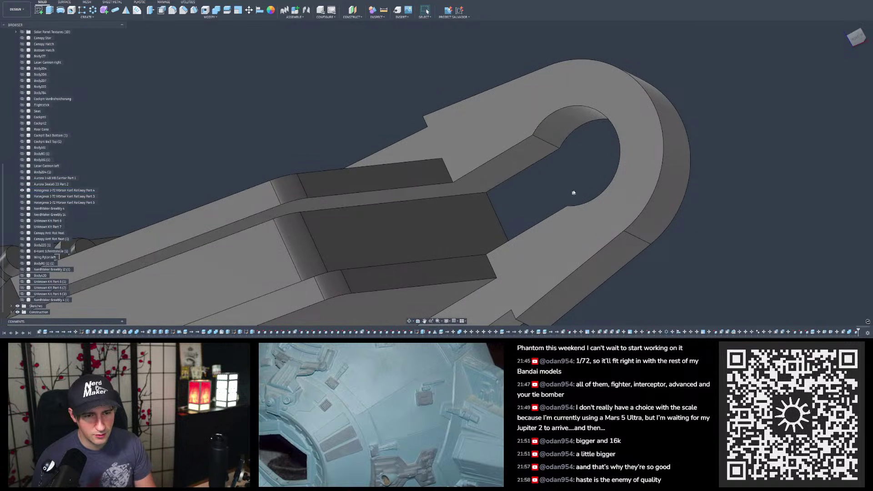
# Step: Try removing the eyelet's rounded outer end, and undo the removal
pyautogui.press('Delete')
pyautogui.moveTo(563, 147)
pyautogui.keyDown('shift'); pyautogui.mouseDown(button='middle')
pyautogui.moveTo(463, 118)
pyautogui.moveTo(568, 155)
pyautogui.moveTo(561, 125)
pyautogui.moveTo(573, 160)
pyautogui.mouseUp(button='middle'); pyautogui.keyUp('shift')
pyautogui.scroll(-4, 566, 161)
pyautogui.keyDown('shift'); pyautogui.moveTo(291, 127); pyautogui.dragTo(289, 148, button='middle'); pyautogui.keyUp('shift')
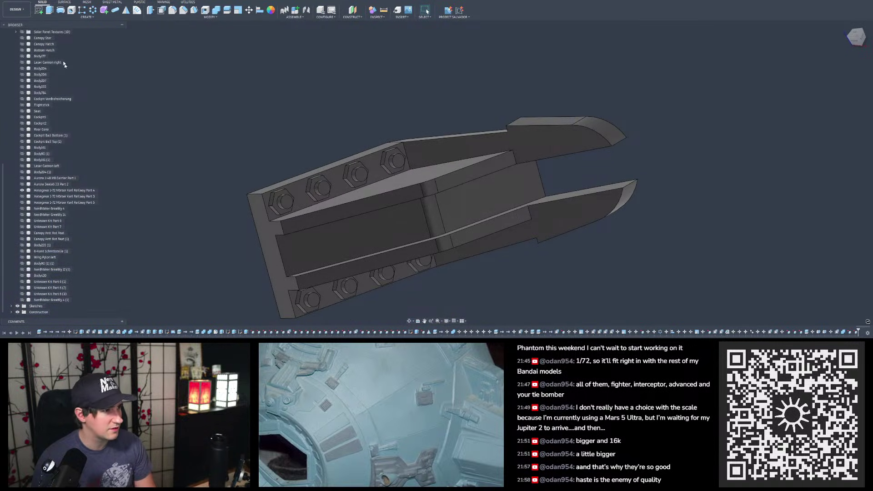
pyautogui.moveTo(227, 107)
pyautogui.keyDown('shift'); pyautogui.mouseDown(button='middle')
pyautogui.moveTo(231, 93)
pyautogui.moveTo(255, 97)
pyautogui.moveTo(241, 97)
pyautogui.mouseUp(button='middle'); pyautogui.keyUp('shift')
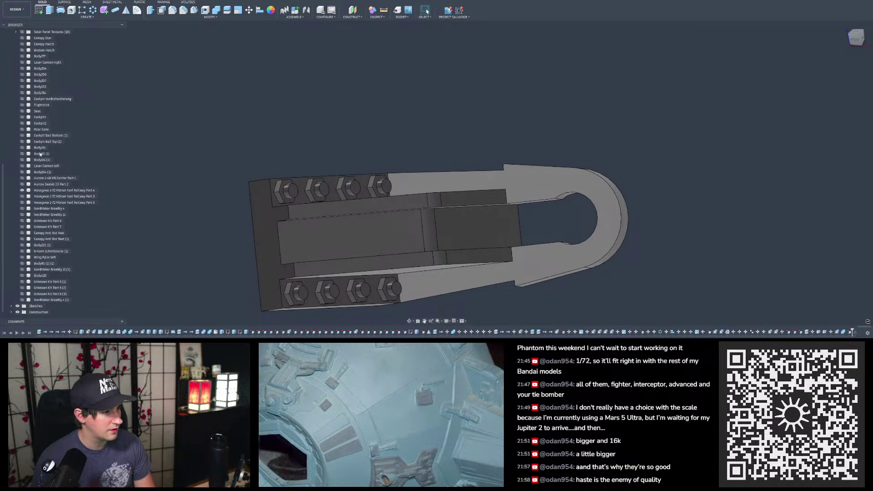
# Step: Unisolate the bracket and examine how its slotted eyelet sits on the wing pylon beside the cockpit ball
pyautogui.rightClick(39, 190)
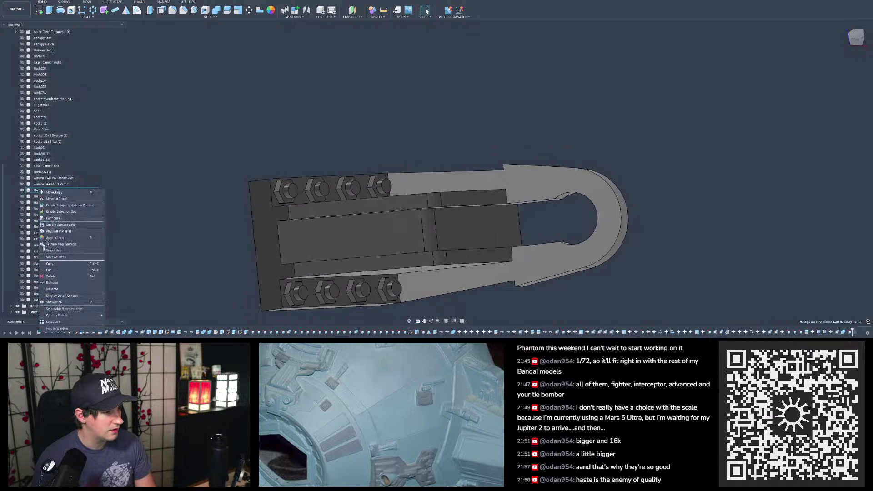
pyautogui.click(53, 322)
pyautogui.scroll(-6, 389, 152)
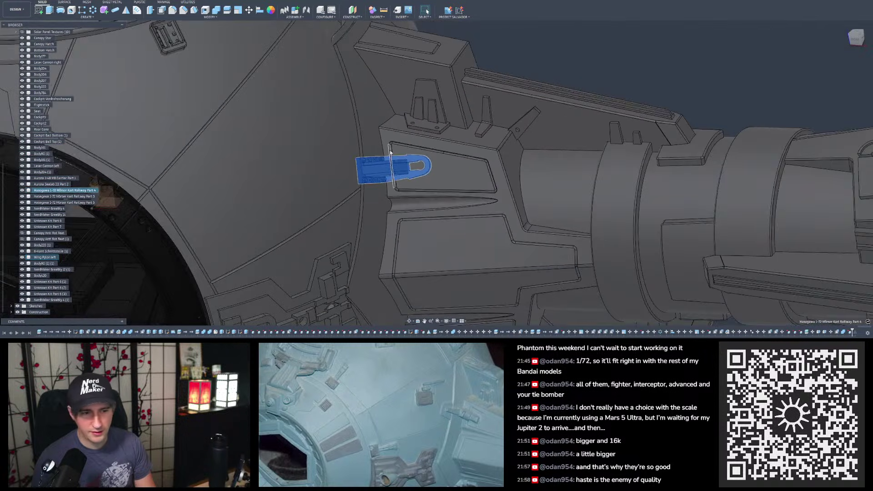
pyautogui.scroll(-2, 390, 153)
pyautogui.click(526, 80)
pyautogui.scroll(-4, 500, 158)
pyautogui.keyDown('shift'); pyautogui.moveTo(518, 157); pyautogui.dragTo(499, 161, button='middle'); pyautogui.keyUp('shift')
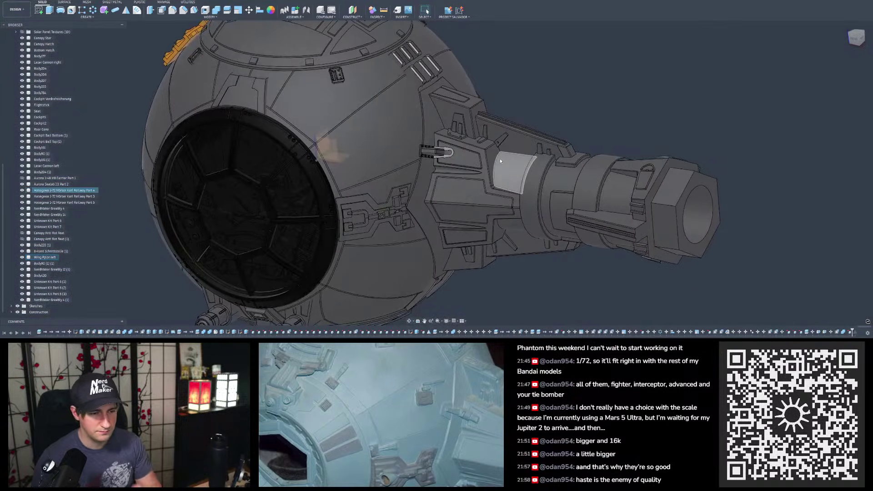
# Step: Delete the small stepped shoulder faces on the outer sides of the eyelet tab so both edges run straight
pyautogui.scroll(8, 451, 154)
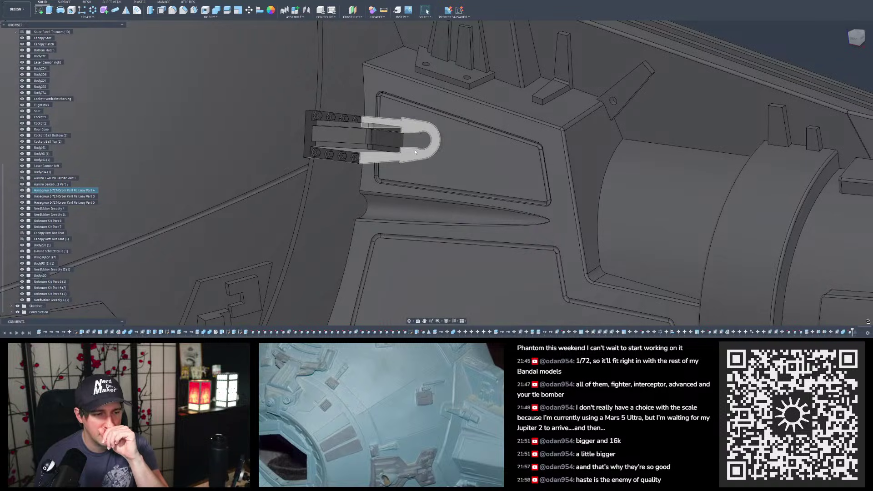
pyautogui.scroll(5, 408, 155)
pyautogui.keyDown('shift'); pyautogui.moveTo(405, 162); pyautogui.dragTo(372, 121, button='middle'); pyautogui.keyUp('shift')
pyautogui.scroll(-3, 386, 181)
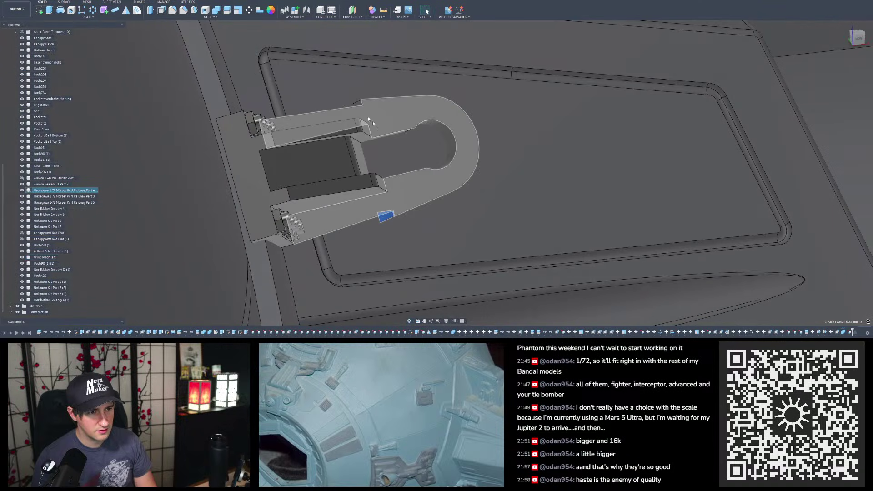
pyautogui.scroll(2, 362, 108)
pyautogui.press('Delete')
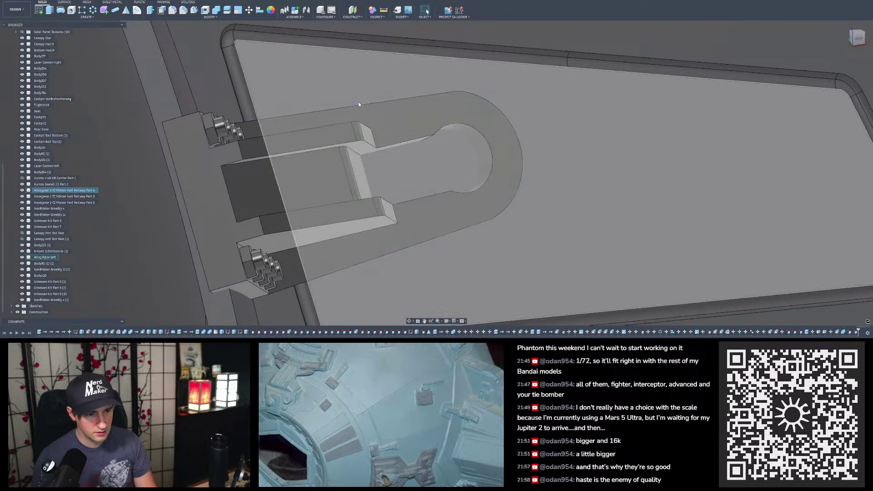
# Step: Remove the eyelet's rounded end, leaving two separate prongs over the pylon's recessed panel
pyautogui.moveTo(358, 107)
pyautogui.keyDown('shift'); pyautogui.mouseDown(button='middle')
pyautogui.moveTo(357, 131)
pyautogui.moveTo(371, 113)
pyautogui.mouseUp(button='middle'); pyautogui.keyUp('shift')
pyautogui.scroll(-6, 351, 127)
pyautogui.scroll(2, 374, 110)
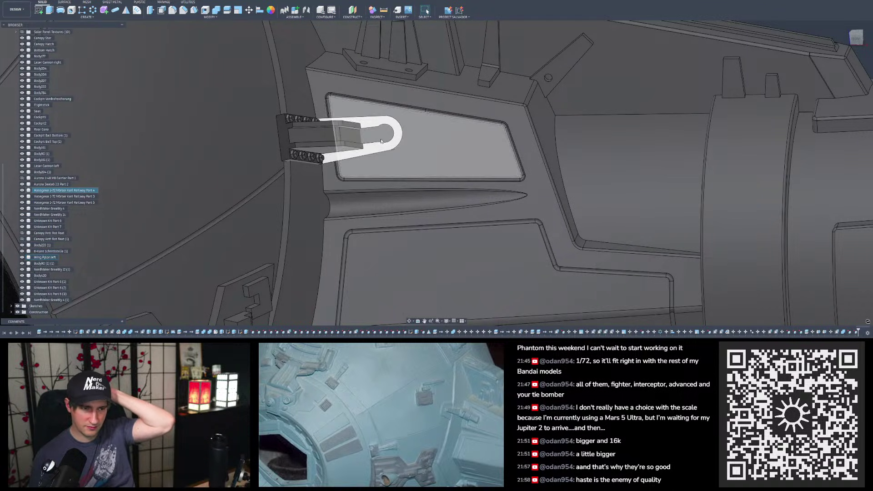
pyautogui.scroll(4, 383, 133)
pyautogui.moveTo(383, 133)
pyautogui.keyDown('shift'); pyautogui.mouseDown(button='middle')
pyautogui.moveTo(390, 117)
pyautogui.moveTo(390, 132)
pyautogui.mouseUp(button='middle'); pyautogui.keyUp('shift')
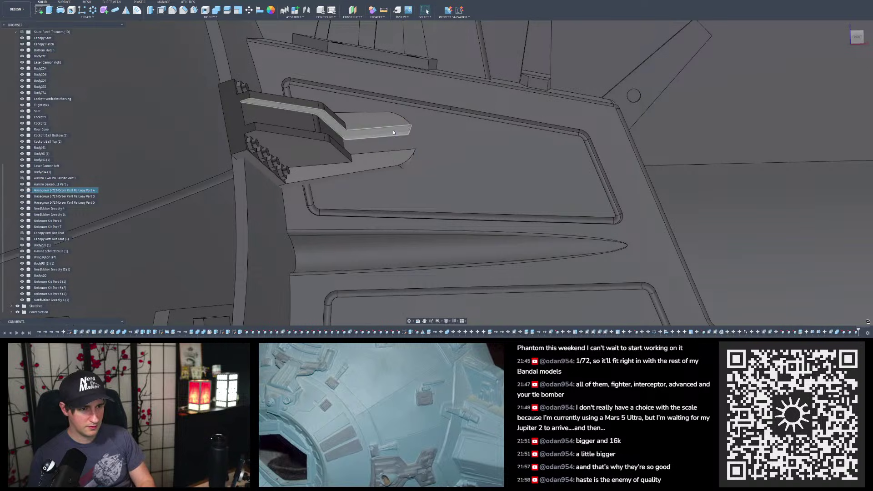
pyautogui.scroll(-3, 395, 170)
pyautogui.keyDown('shift'); pyautogui.moveTo(394, 165); pyautogui.dragTo(362, 179, button='middle'); pyautogui.keyUp('shift')
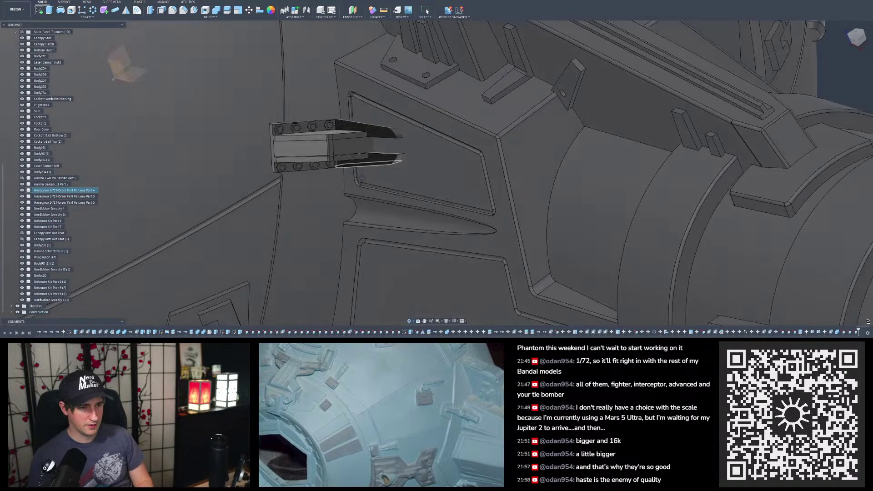
# Step: Round the pointed tips of both prongs with a 0.50 mm fillet
pyautogui.click(175, 12)
pyautogui.scroll(5, 403, 136)
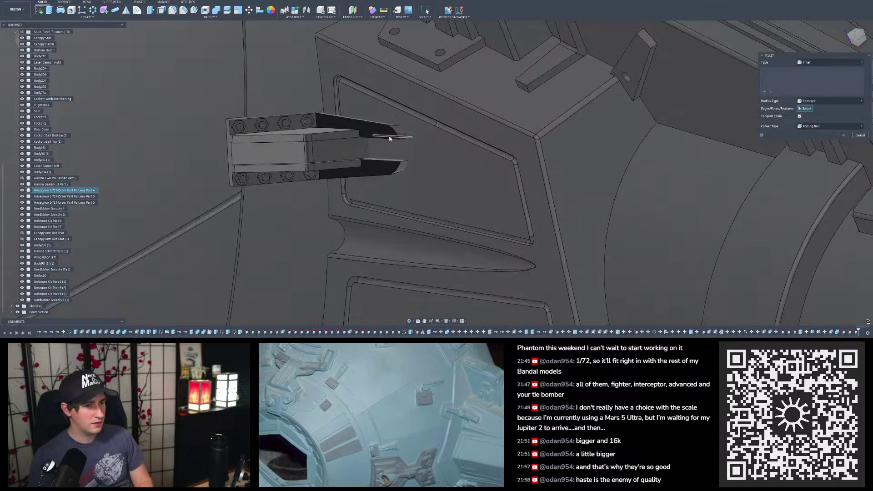
pyautogui.click(406, 137)
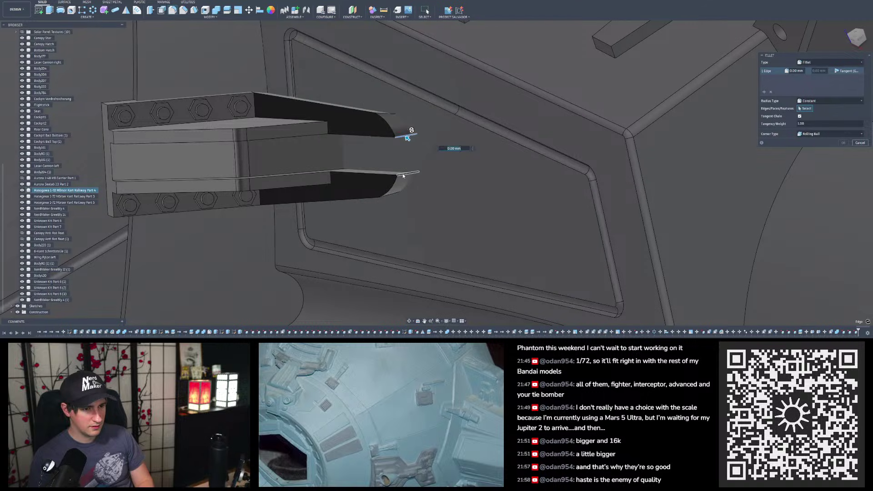
pyautogui.keyDown('shift'); pyautogui.moveTo(400, 176); pyautogui.dragTo(415, 170, button='middle'); pyautogui.keyUp('shift')
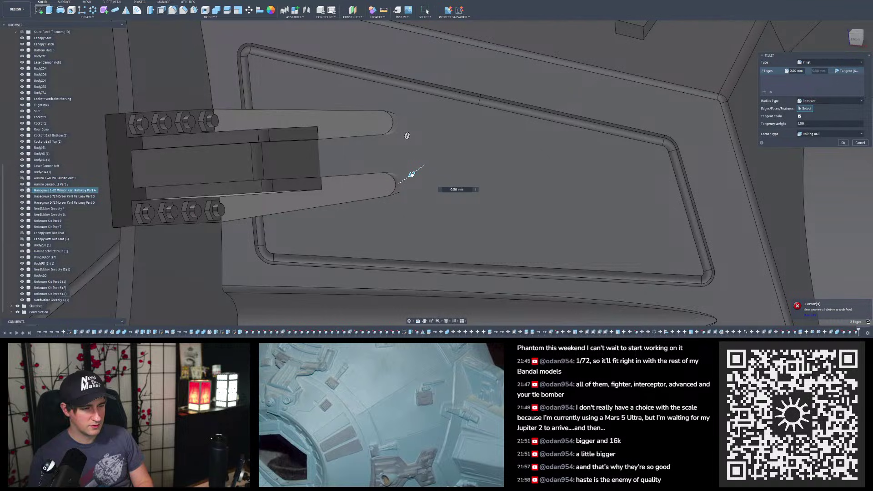
pyautogui.scroll(4, 413, 173)
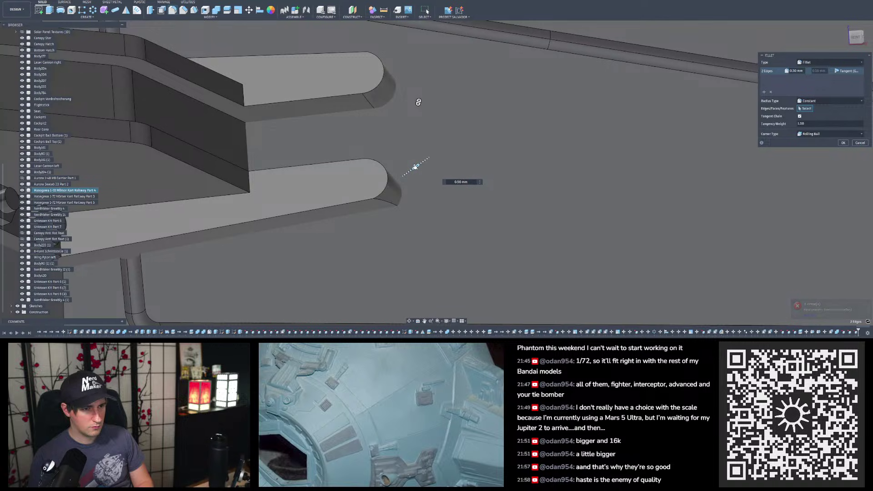
pyautogui.press('Return')
pyautogui.scroll(-5, 404, 160)
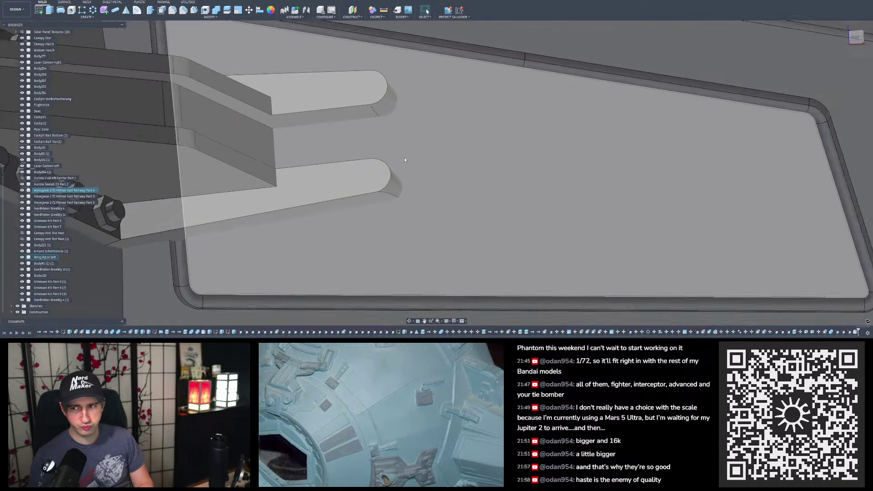
# Step: Examine how the two-pronged bracket looks on the wing pylon, from the whole model down to close range
pyautogui.moveTo(339, 154)
pyautogui.keyDown('shift'); pyautogui.mouseDown(button='middle')
pyautogui.moveTo(409, 163)
pyautogui.moveTo(296, 136)
pyautogui.moveTo(327, 158)
pyautogui.mouseUp(button='middle'); pyautogui.keyUp('shift')
pyautogui.press('F6')
pyautogui.scroll(5, 500, 150)
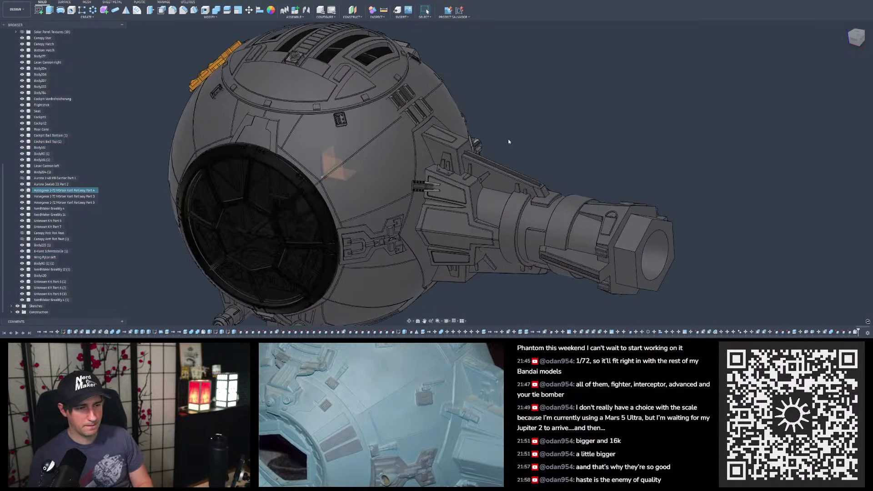
pyautogui.keyDown('shift'); pyautogui.moveTo(499, 150); pyautogui.dragTo(515, 137, button='middle'); pyautogui.keyUp('shift')
pyautogui.scroll(6, 519, 143)
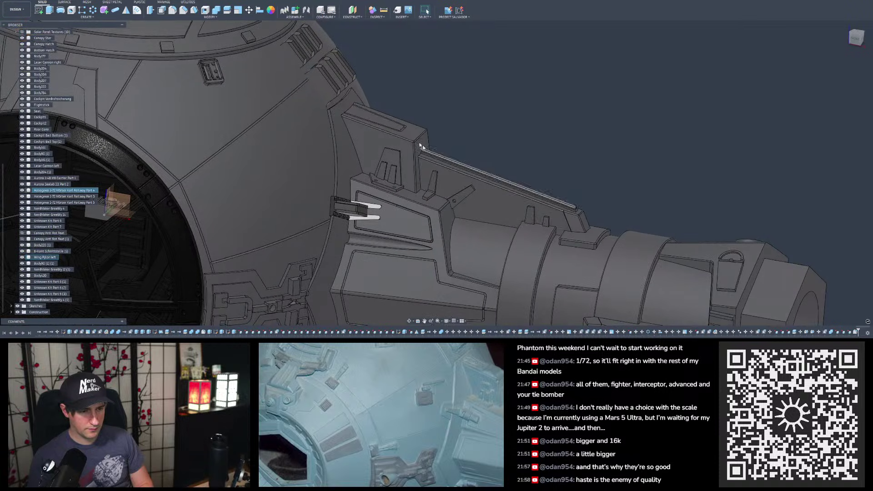
pyautogui.moveTo(370, 177)
pyautogui.keyDown('shift'); pyautogui.mouseDown(button='middle')
pyautogui.moveTo(316, 195)
pyautogui.moveTo(356, 190)
pyautogui.moveTo(347, 180)
pyautogui.moveTo(381, 181)
pyautogui.mouseUp(button='middle'); pyautogui.keyUp('shift')
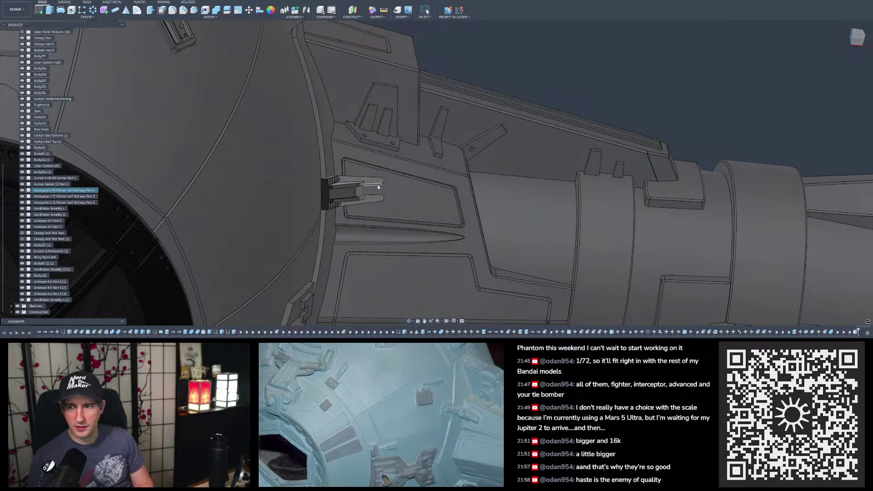
# Step: Select the outer faces of both prongs along with the upper border face of the pylon's recessed panel
pyautogui.scroll(5, 383, 202)
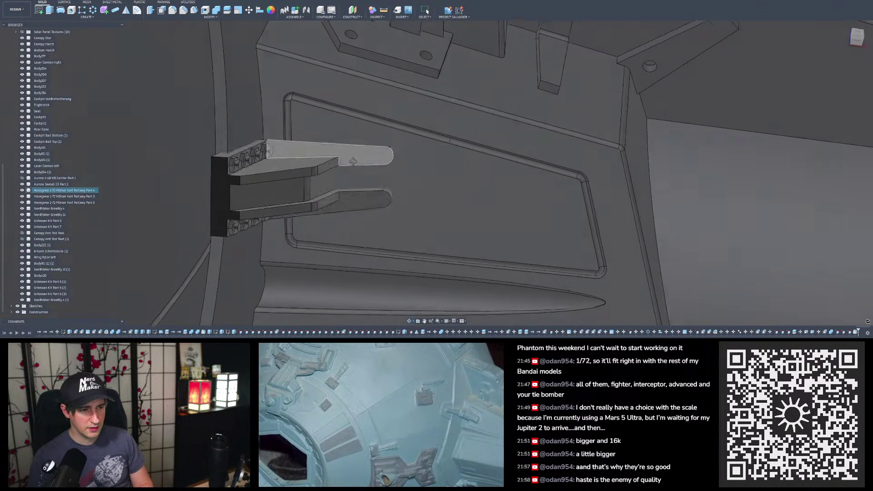
pyautogui.click(355, 155)
pyautogui.click(371, 198)
pyautogui.keyDown('shift'); pyautogui.moveTo(371, 198); pyautogui.dragTo(362, 193, button='middle'); pyautogui.keyUp('shift')
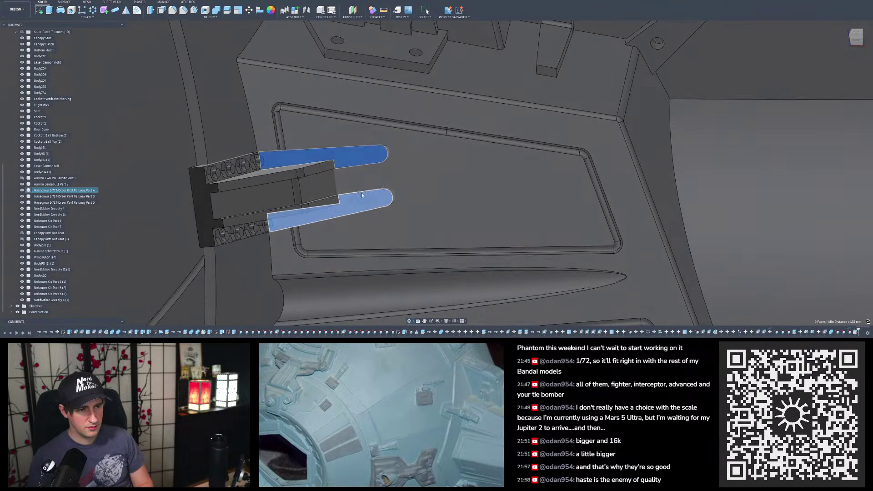
pyautogui.click(436, 133)
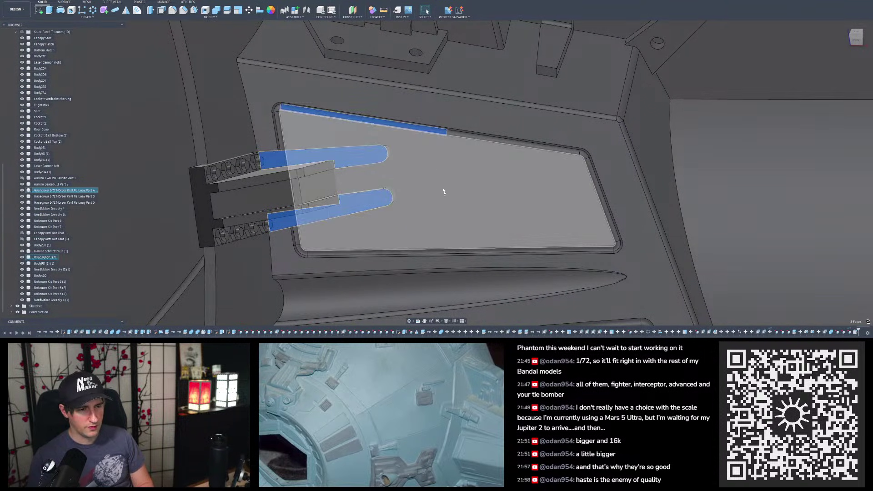
pyautogui.click(441, 252)
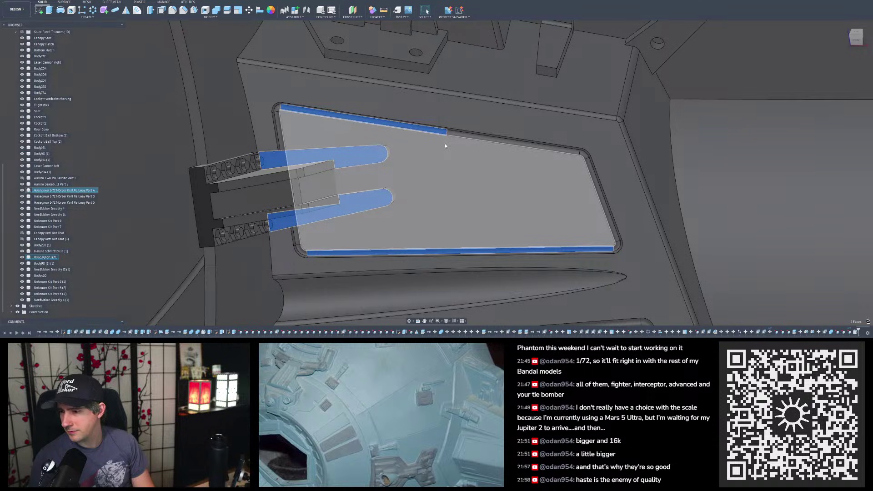
pyautogui.keyDown('shift'); pyautogui.moveTo(427, 144); pyautogui.dragTo(496, 80, button='middle'); pyautogui.keyUp('shift')
pyautogui.scroll(-6, 420, 140)
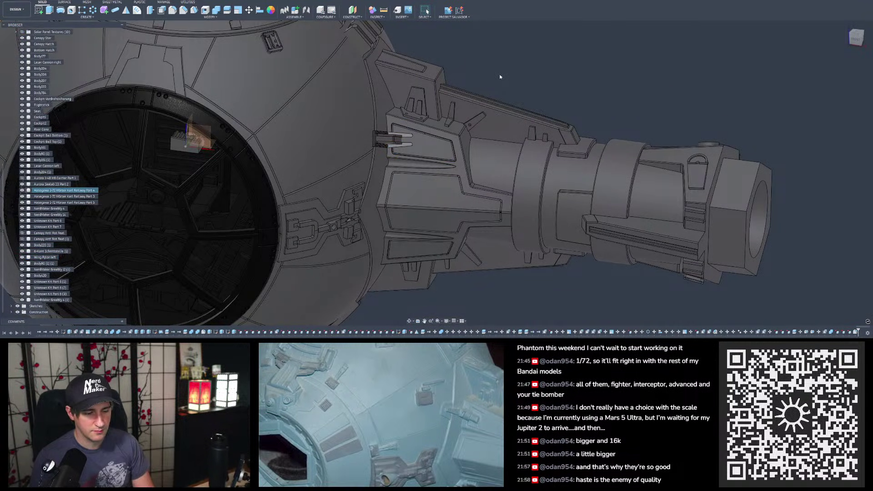
pyautogui.scroll(6, 410, 135)
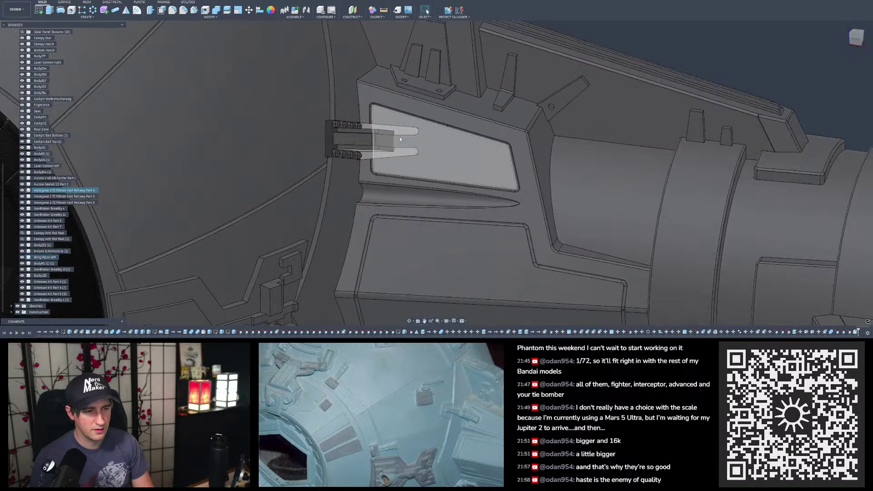
pyautogui.keyDown('shift'); pyautogui.moveTo(410, 136); pyautogui.dragTo(408, 173, button='middle'); pyautogui.keyUp('shift')
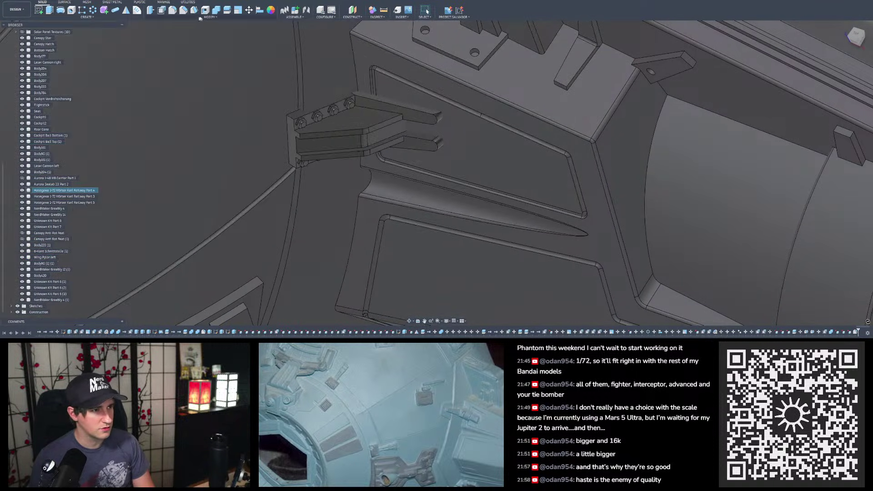
# Step: Try to draft the long outer edge face of the bracket's upper arm
pyautogui.click(196, 13)
pyautogui.scroll(2, 361, 114)
pyautogui.scroll(2, 346, 94)
pyautogui.click(345, 89)
pyautogui.click(374, 88)
pyautogui.keyDown('shift'); pyautogui.moveTo(374, 88); pyautogui.dragTo(335, 106, button='middle'); pyautogui.keyUp('shift')
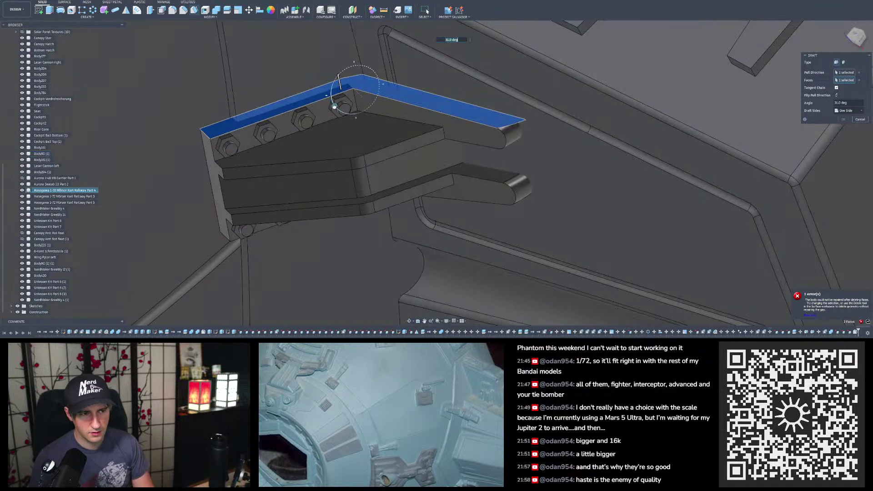
pyautogui.press('Return')
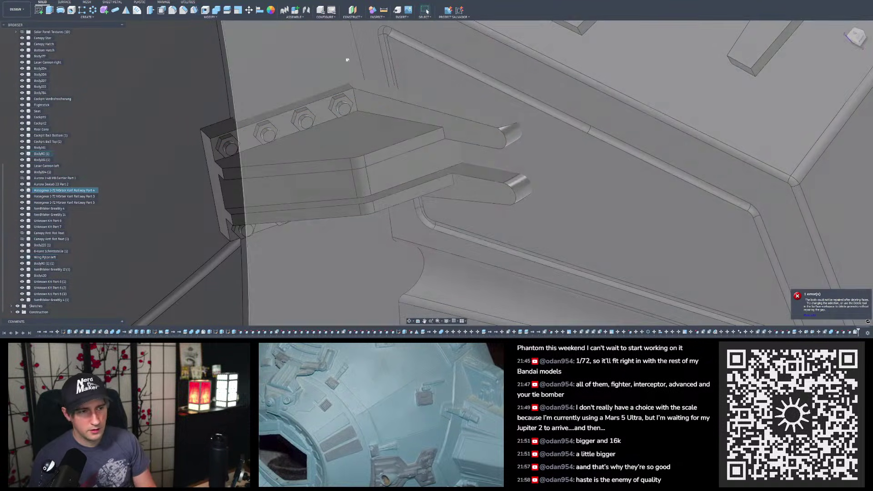
# Step: Try to draft the upper arm's outer face by 15 degrees, using the bracket's central plate face as pull direction
pyautogui.click(196, 9)
pyautogui.click(372, 123)
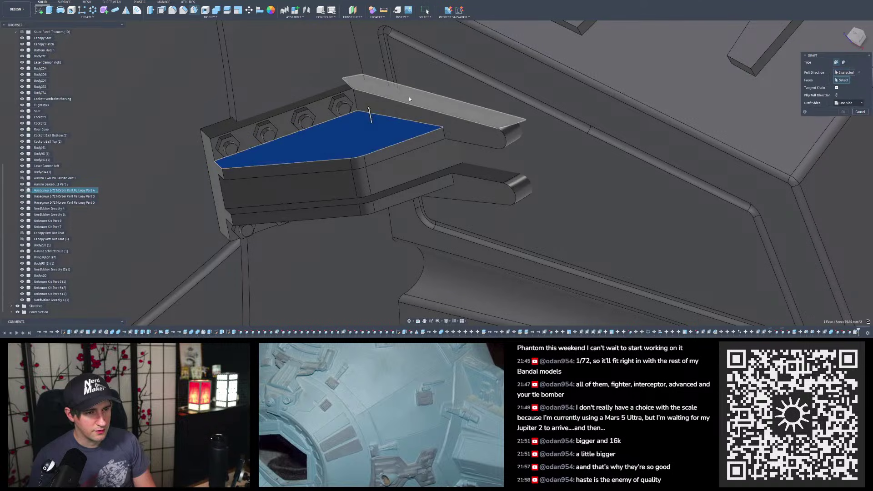
pyautogui.click(408, 96)
pyautogui.write('15')
pyautogui.press('Return')
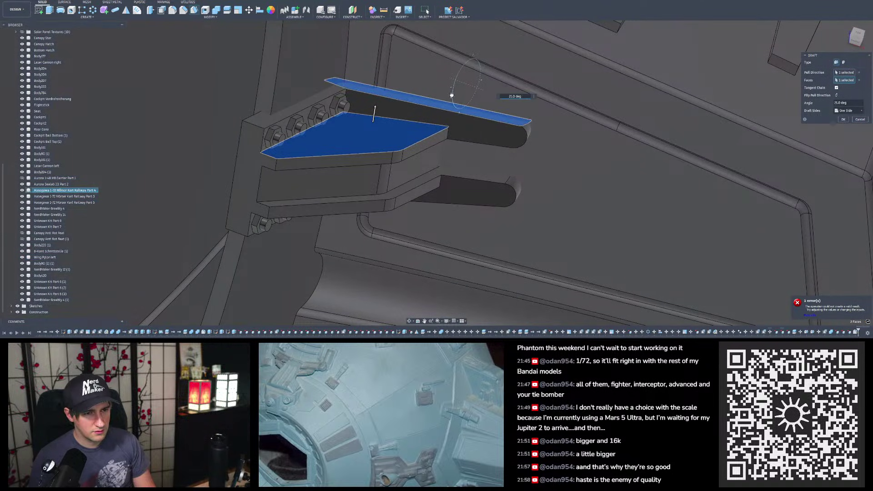
pyautogui.press('Escape')
# Step: Try to draft the upper arm's outer face, using the bolt-side face as pull direction, and cancel the draft
pyautogui.keyDown('shift'); pyautogui.moveTo(450, 101); pyautogui.dragTo(319, 137, button='middle'); pyautogui.keyUp('shift')
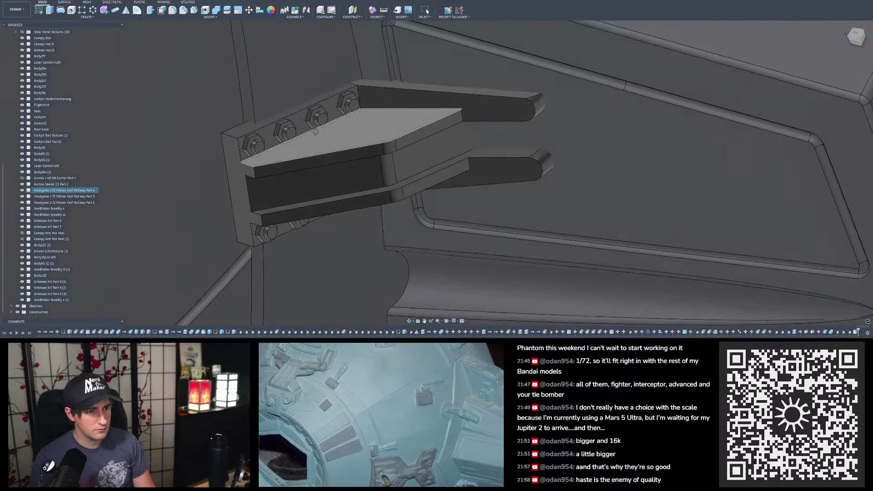
pyautogui.click(194, 13)
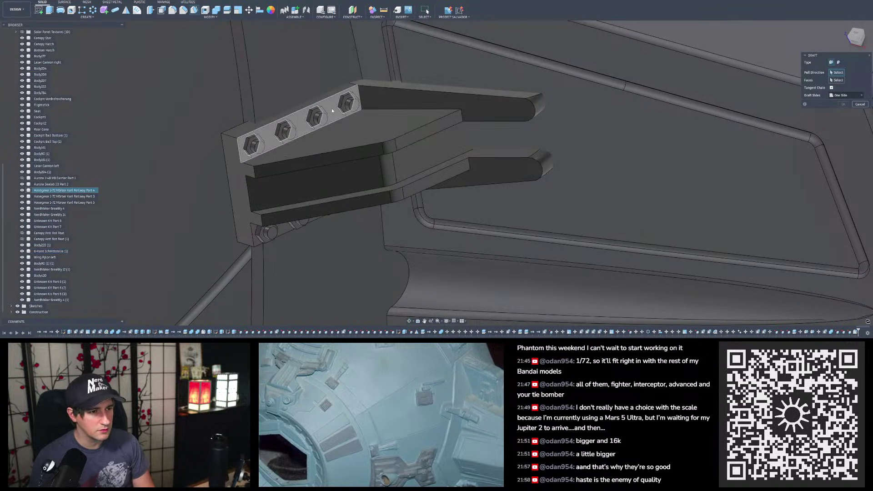
pyautogui.click(332, 108)
pyautogui.click(408, 92)
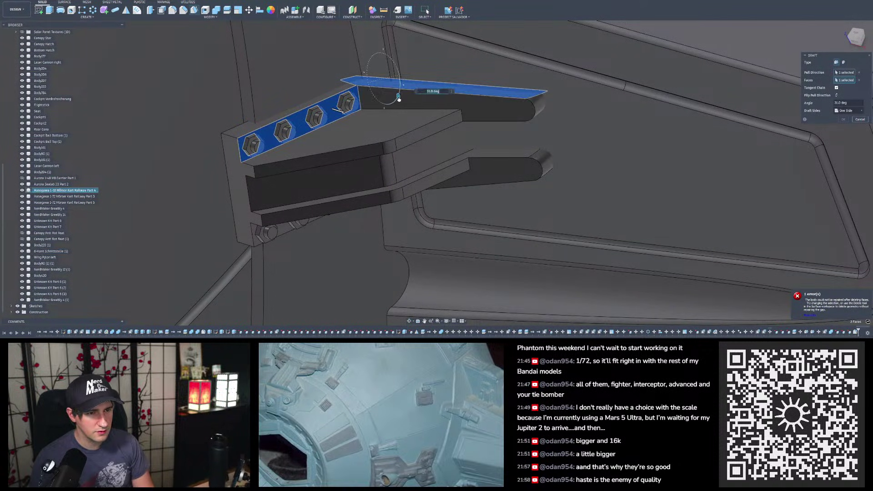
pyautogui.moveTo(400, 91)
pyautogui.mouseDown()
pyautogui.moveTo(400, 77)
pyautogui.moveTo(403, 87)
pyautogui.mouseUp()
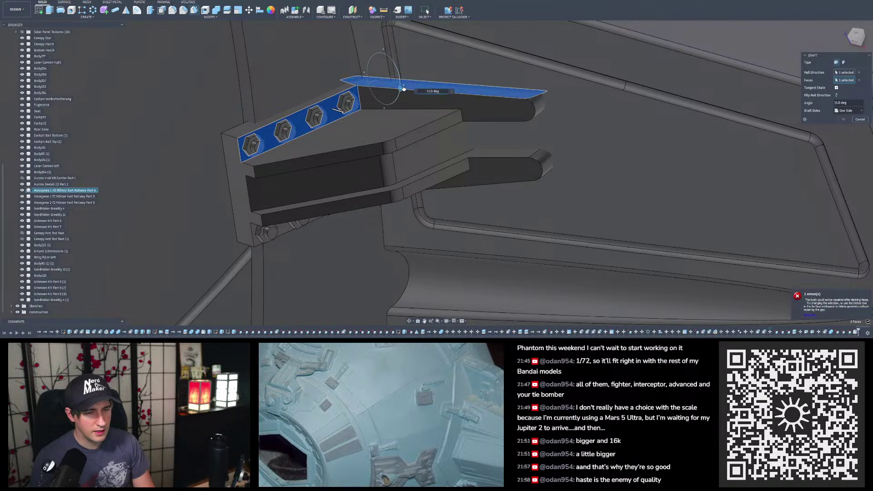
pyautogui.keyDown('shift'); pyautogui.moveTo(402, 92); pyautogui.dragTo(396, 70, button='middle'); pyautogui.keyUp('shift')
pyautogui.click(407, 106)
pyautogui.click(407, 106)
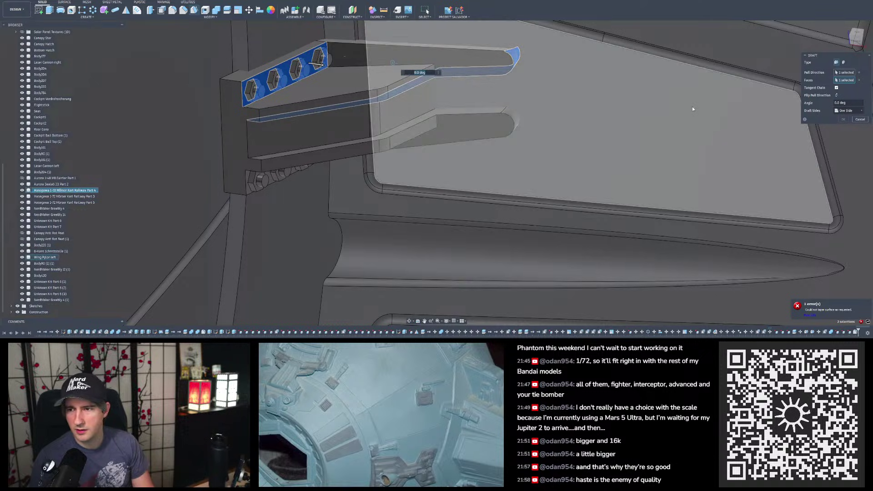
pyautogui.click(860, 120)
# Step: Examine how the bracket sits between the cockpit ball and the wing pylon from a distance
pyautogui.scroll(-3, 527, 151)
pyautogui.scroll(-5, 517, 157)
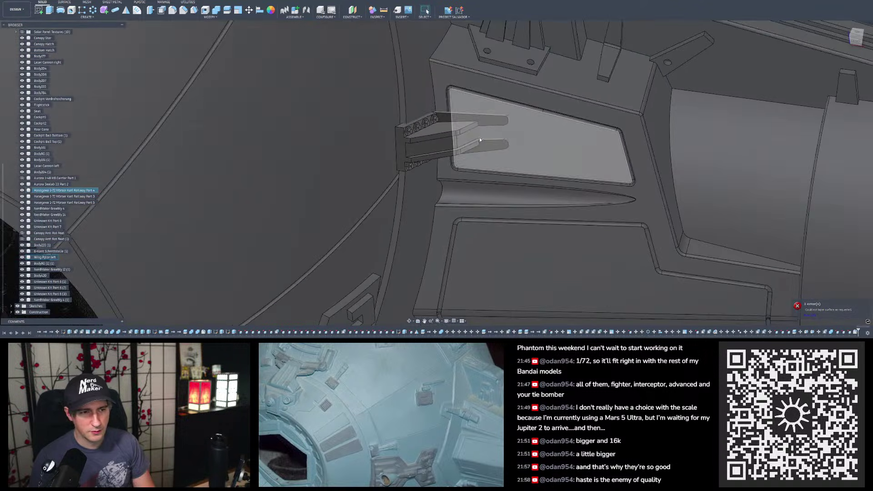
pyautogui.keyDown('shift'); pyautogui.moveTo(486, 147); pyautogui.dragTo(501, 148, button='middle'); pyautogui.keyUp('shift')
pyautogui.scroll(-3, 503, 148)
pyautogui.scroll(-5, 508, 141)
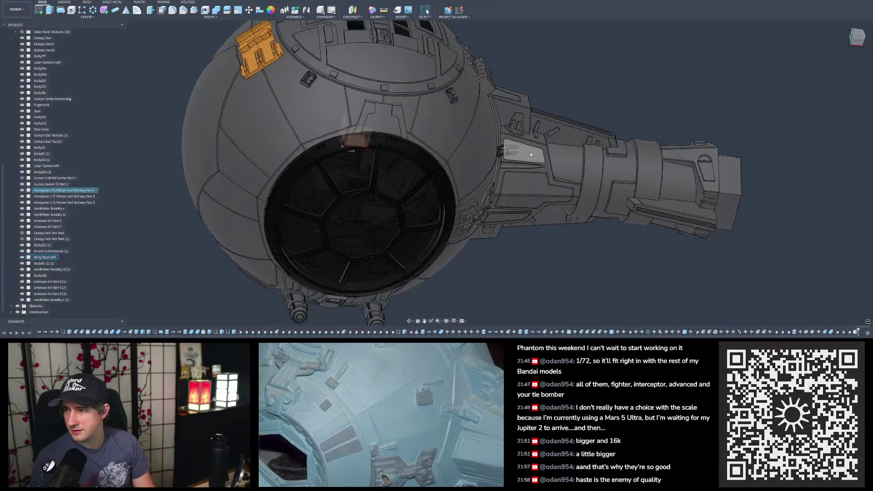
pyautogui.scroll(-4, 529, 154)
pyautogui.keyDown('shift'); pyautogui.moveTo(528, 153); pyautogui.dragTo(492, 143, button='middle'); pyautogui.keyUp('shift')
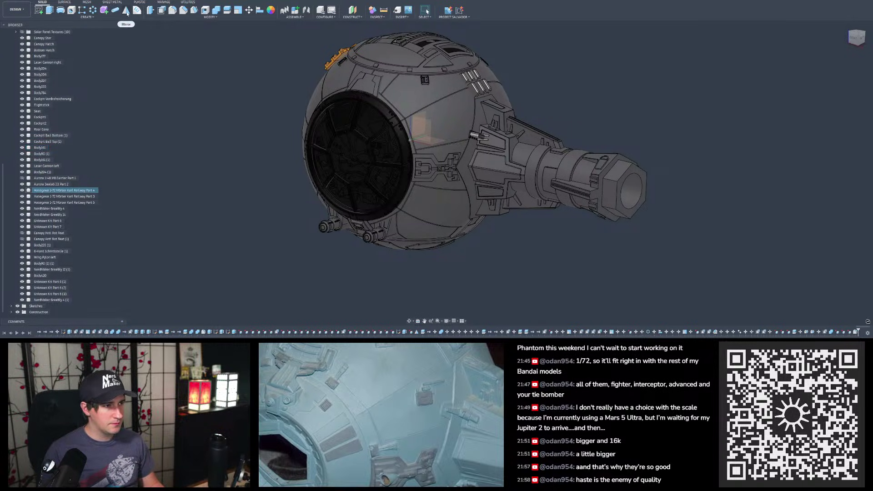
pyautogui.click(126, 12)
pyautogui.scroll(5, 479, 175)
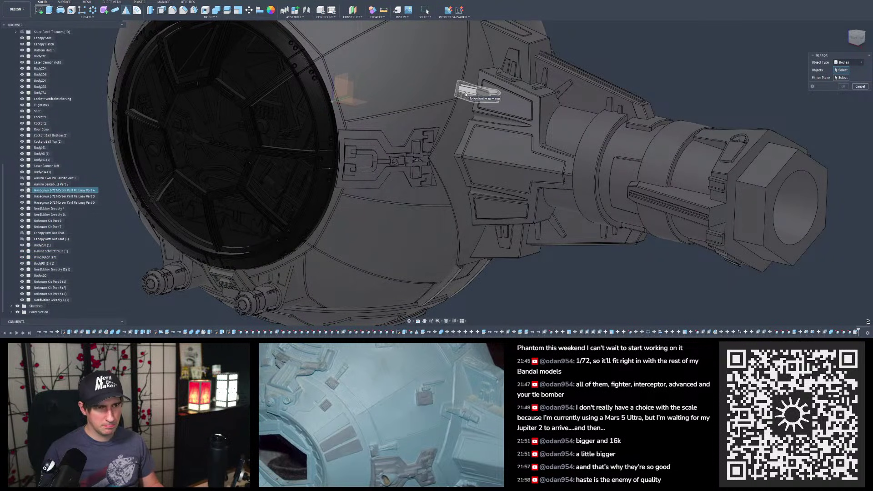
pyautogui.click(859, 86)
# Step: Offset the bracket's flat end face outward along the cockpit ball by 3 mm
pyautogui.scroll(2, 468, 109)
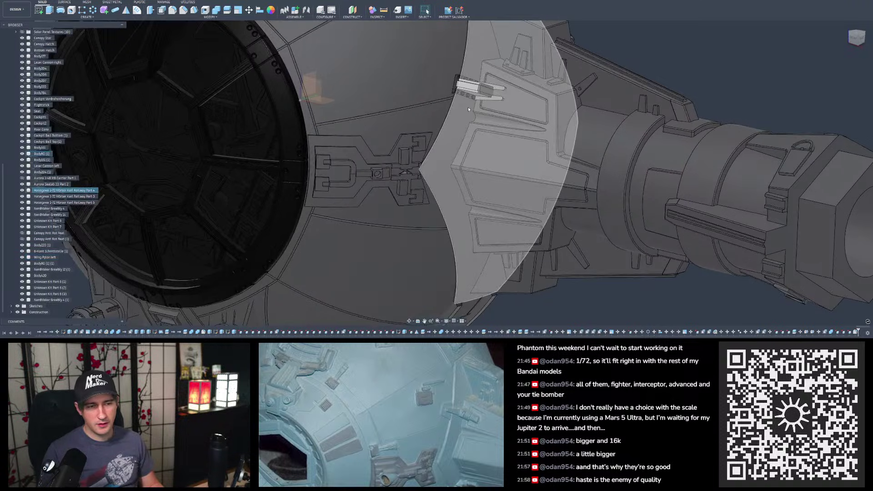
pyautogui.keyDown('shift'); pyautogui.moveTo(469, 109); pyautogui.dragTo(449, 115, button='middle'); pyautogui.keyUp('shift')
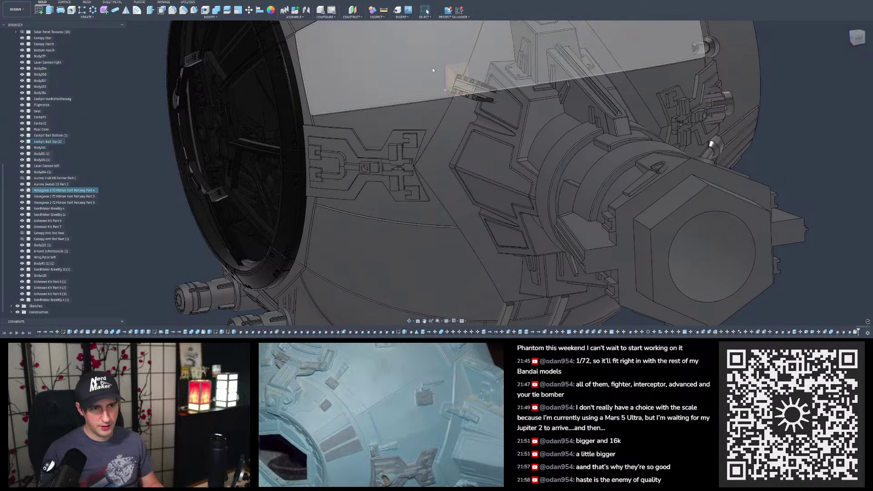
pyautogui.scroll(6, 459, 90)
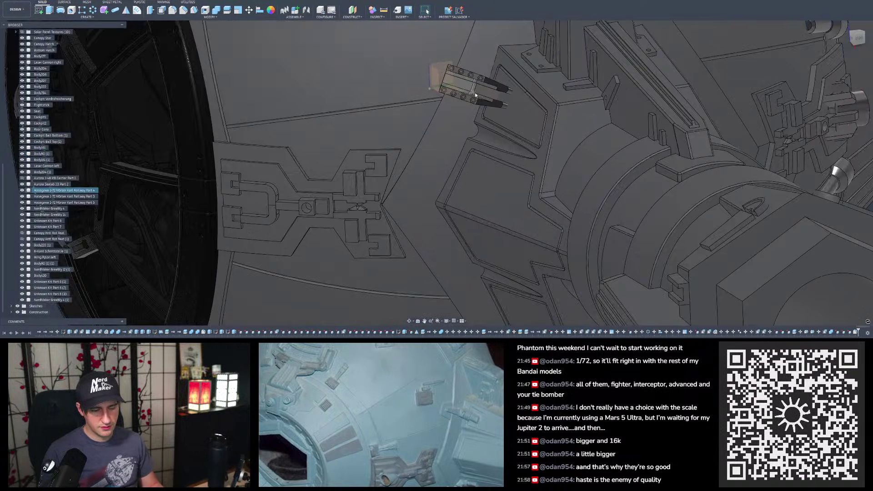
pyautogui.keyDown('shift'); pyautogui.moveTo(461, 86); pyautogui.dragTo(475, 85, button='middle'); pyautogui.keyUp('shift')
pyautogui.scroll(-5, 450, 143)
pyautogui.scroll(5, 436, 122)
pyautogui.keyDown('shift'); pyautogui.moveTo(436, 121); pyautogui.dragTo(408, 115, button='middle'); pyautogui.keyUp('shift')
pyautogui.click(415, 112)
pyautogui.click(162, 14)
pyautogui.scroll(-3, 400, 111)
pyautogui.moveTo(403, 107); pyautogui.dragTo(380, 100)
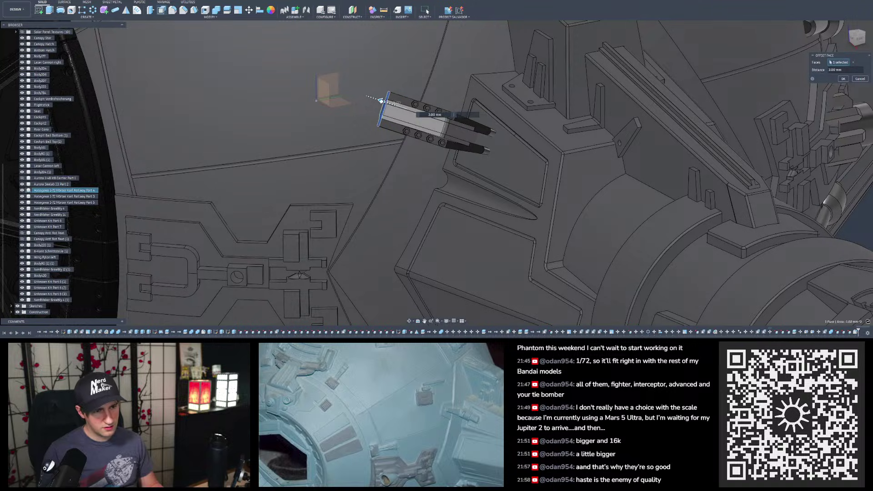
pyautogui.scroll(-5, 386, 128)
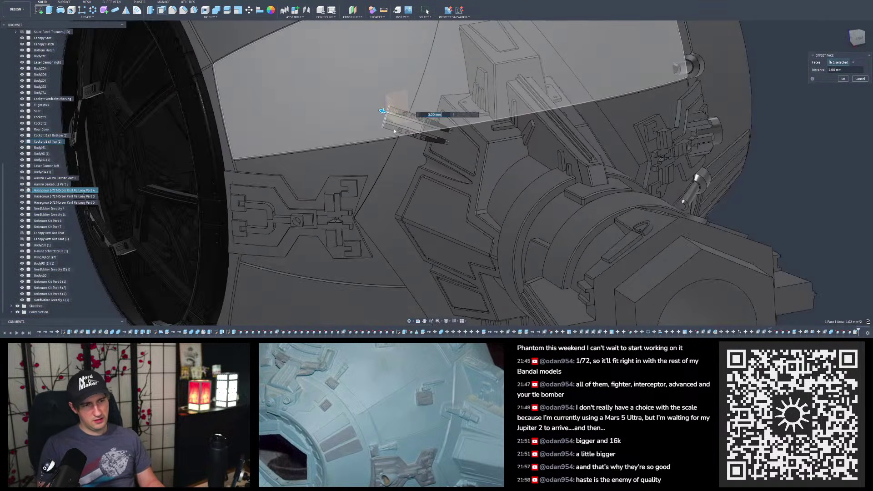
pyautogui.moveTo(393, 129)
pyautogui.keyDown('shift'); pyautogui.mouseDown(button='middle')
pyautogui.moveTo(387, 181)
pyautogui.moveTo(395, 141)
pyautogui.moveTo(405, 134)
pyautogui.moveTo(407, 116)
pyautogui.moveTo(397, 128)
pyautogui.moveTo(399, 108)
pyautogui.moveTo(395, 118)
pyautogui.mouseUp(button='middle'); pyautogui.keyUp('shift')
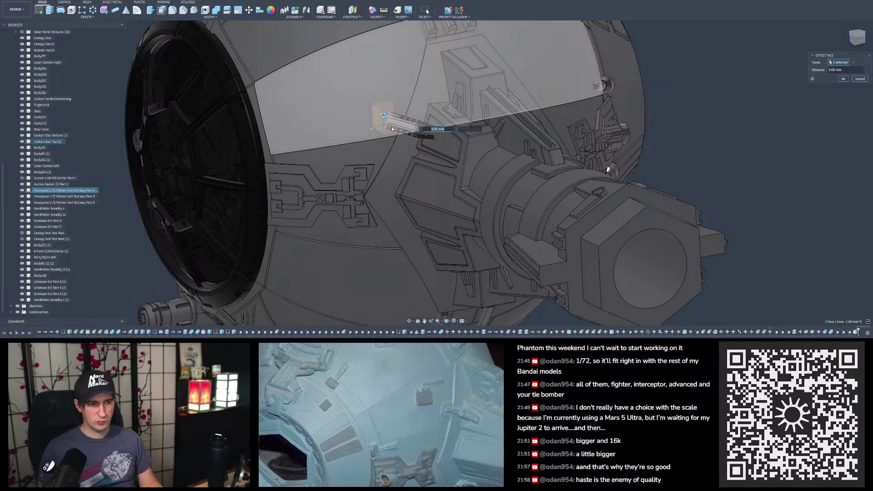
pyautogui.press('Return')
# Step: Undo the bracket's end-face offset and restore it for comparison with the original length
pyautogui.scroll(8, 390, 129)
pyautogui.moveTo(449, 132)
pyautogui.keyDown('shift'); pyautogui.mouseDown(button='middle')
pyautogui.moveTo(456, 136)
pyautogui.moveTo(459, 91)
pyautogui.moveTo(461, 122)
pyautogui.mouseUp(button='middle'); pyautogui.keyUp('shift')
pyautogui.scroll(6, 414, 131)
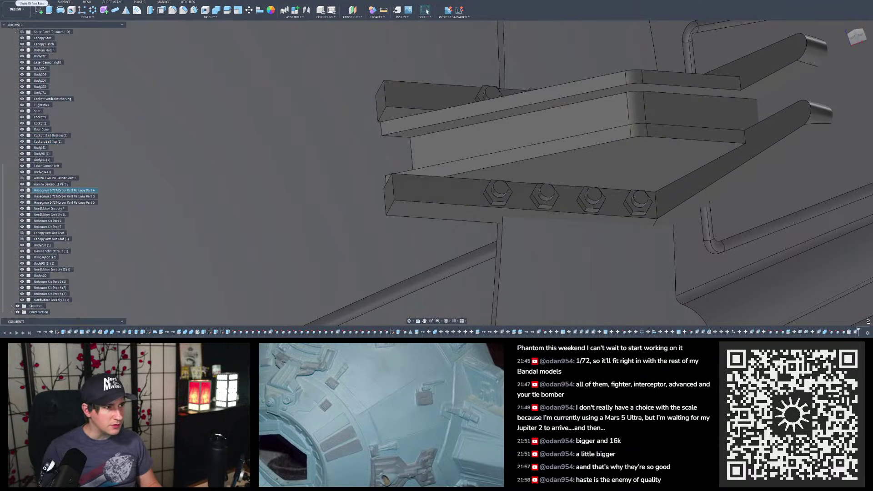
pyautogui.click(28, 1)
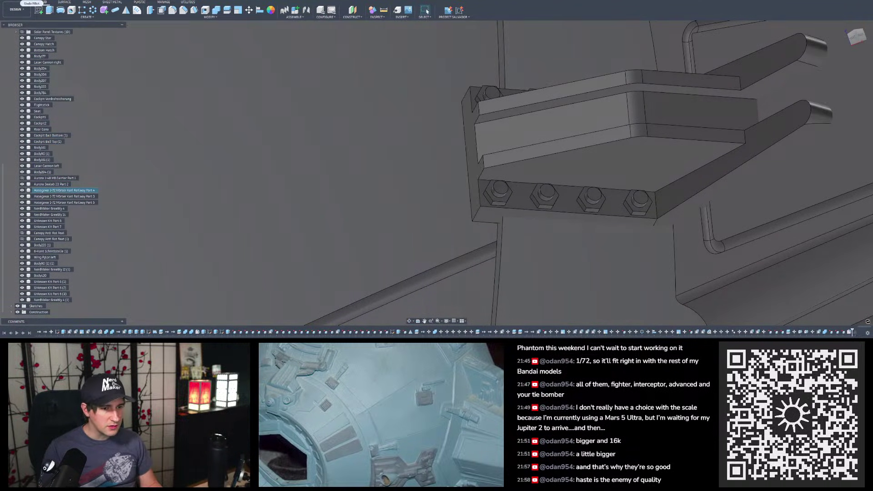
pyautogui.click(35, 2)
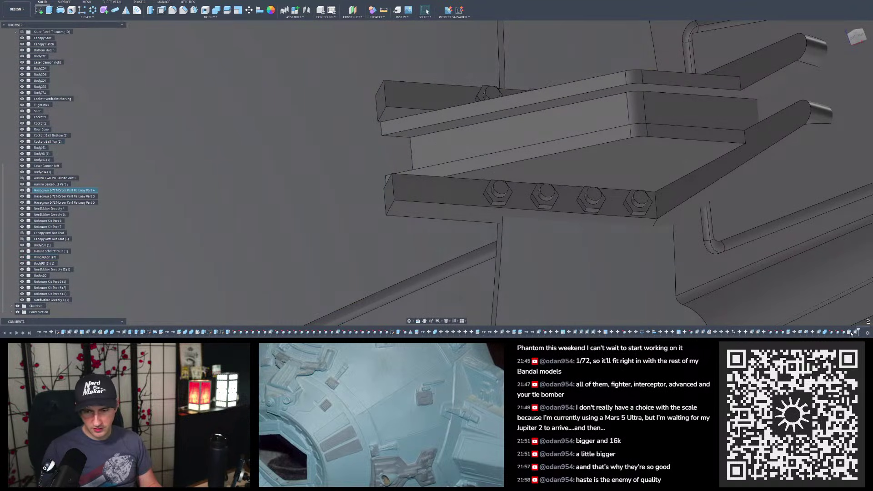
# Step: Try reducing the bracket's end-face offset to 1.2 mm by editing the offset feature
pyautogui.doubleClick(855, 332)
pyautogui.scroll(3, 439, 169)
pyautogui.moveTo(349, 126); pyautogui.dragTo(435, 133)
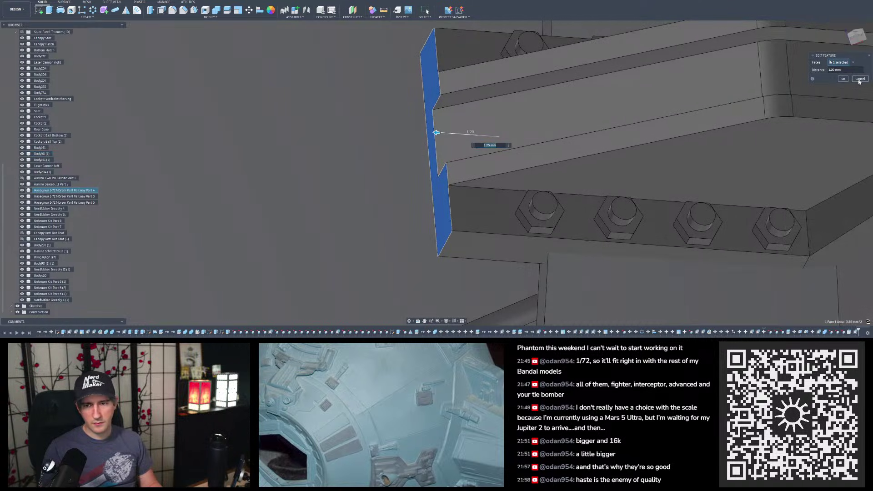
pyautogui.press('Return')
# Step: Try to extrude the bracket's flat end face outward by 2 mm as a join, and undo the attempt
pyautogui.keyDown('shift'); pyautogui.moveTo(411, 156); pyautogui.dragTo(419, 140, button='middle'); pyautogui.keyUp('shift')
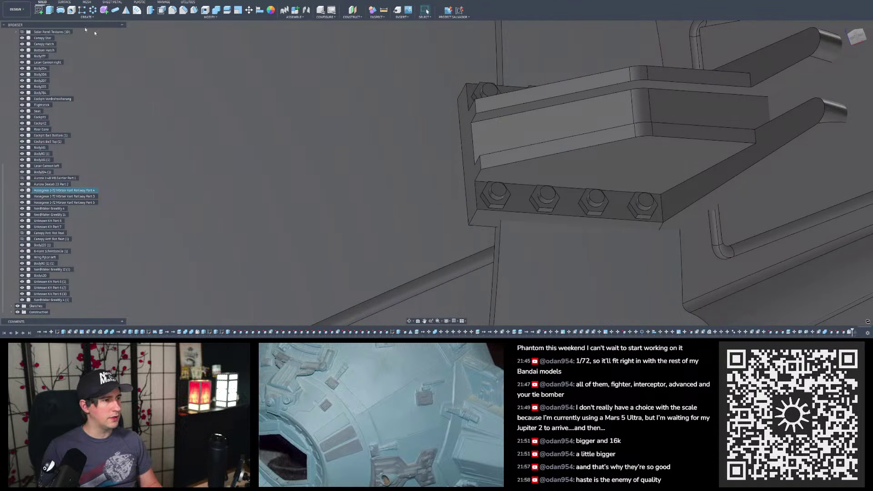
pyautogui.click(50, 11)
pyautogui.click(459, 117)
pyautogui.moveTo(552, 120)
pyautogui.keyDown('shift'); pyautogui.mouseDown(button='middle')
pyautogui.moveTo(570, 109)
pyautogui.moveTo(563, 115)
pyautogui.mouseUp(button='middle'); pyautogui.keyUp('shift')
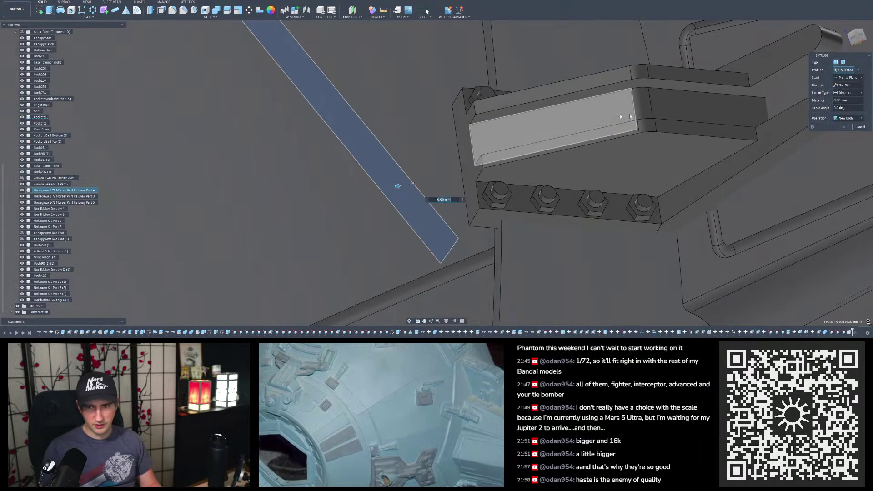
pyautogui.click(859, 70)
pyautogui.click(467, 148)
pyautogui.moveTo(415, 145); pyautogui.dragTo(413, 145)
pyautogui.keyDown('shift'); pyautogui.moveTo(413, 145); pyautogui.dragTo(404, 151, button='middle'); pyautogui.keyUp('shift')
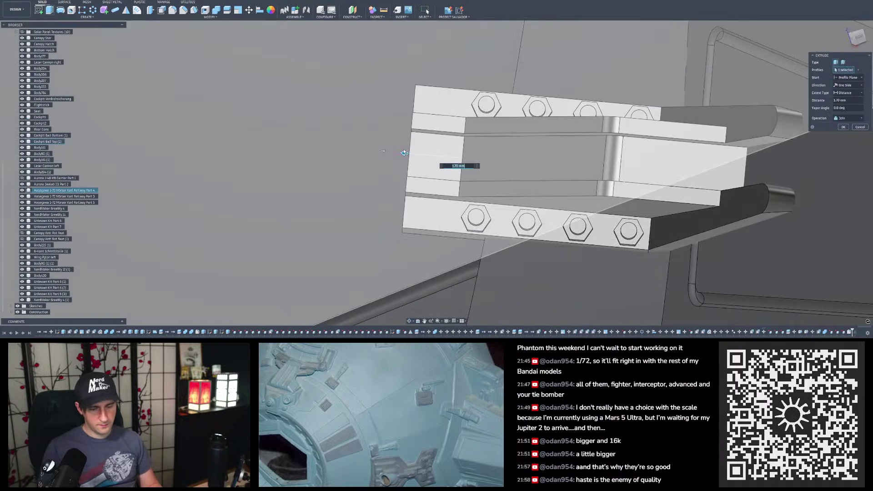
pyautogui.scroll(-5, 405, 153)
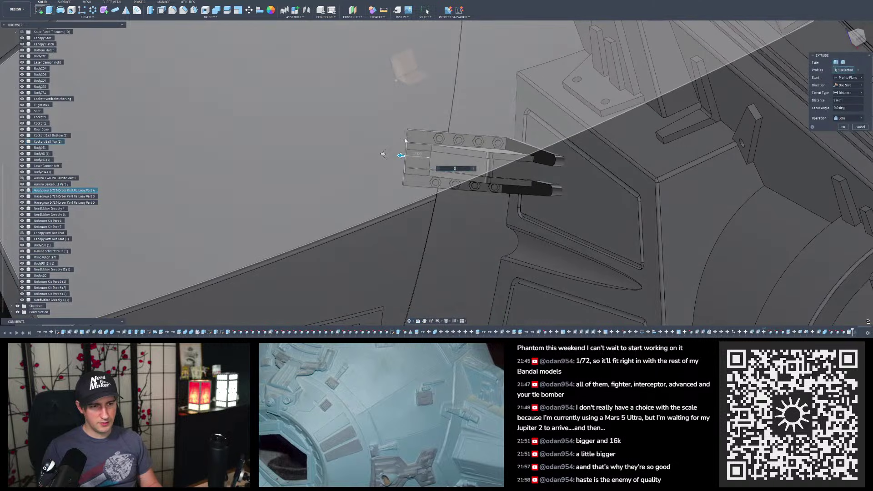
pyautogui.press('Return')
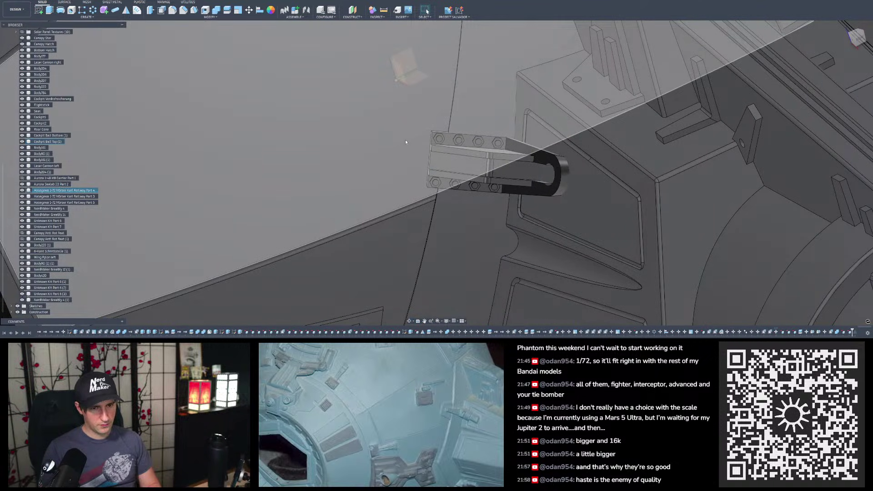
pyautogui.hotkey('ctrl', 'z')
pyautogui.hotkey('ctrl', 'z')
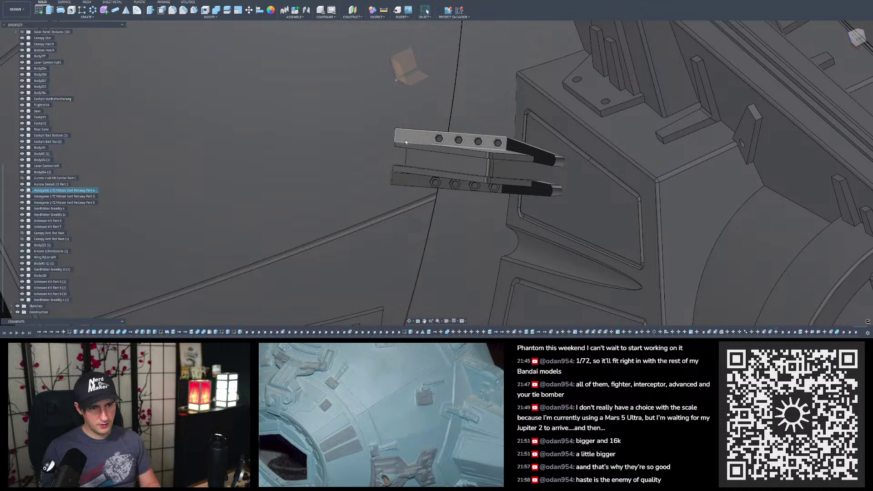
# Step: Open the bracket's end-face offset for editing, cancel the edit, and undo the offset
pyautogui.scroll(4, 460, 182)
pyautogui.keyDown('shift'); pyautogui.moveTo(361, 163); pyautogui.dragTo(359, 144, button='middle'); pyautogui.keyUp('shift')
pyautogui.scroll(-1, 828, 335)
pyautogui.doubleClick(846, 334)
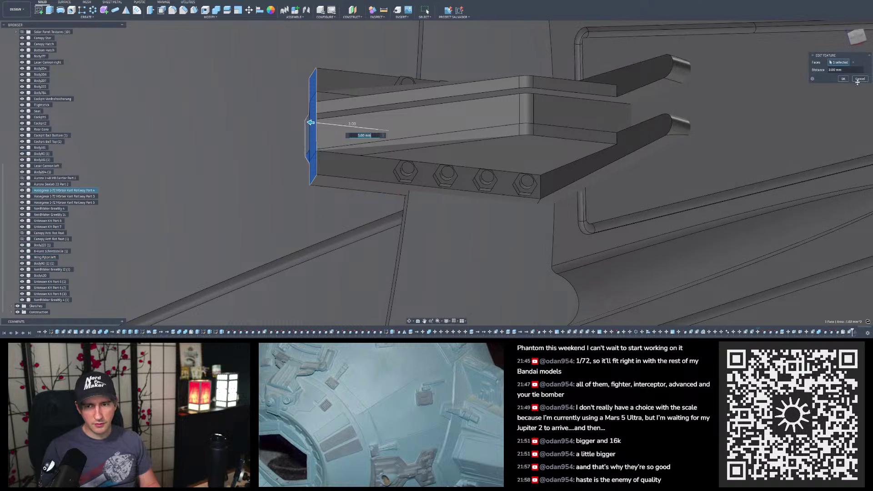
pyautogui.click(860, 79)
pyautogui.hotkey('ctrl', 'z')
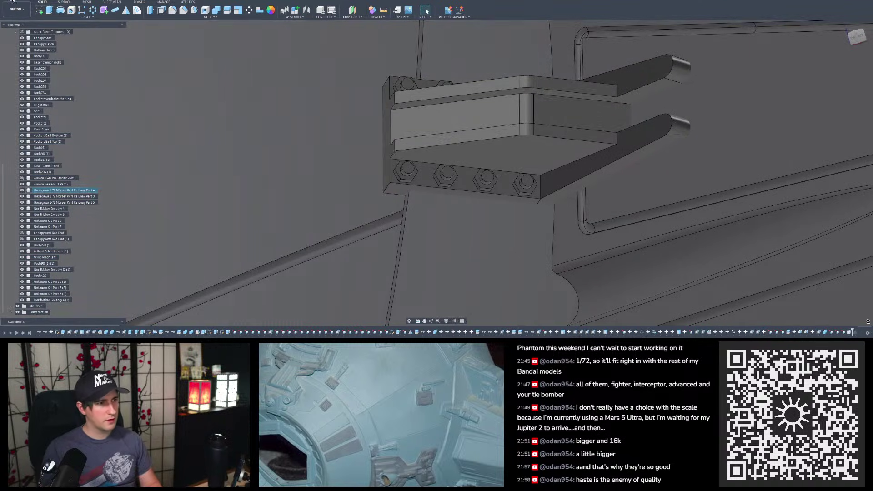
# Step: Extrude the bracket's flat end face outward to lengthen the bracket
pyautogui.press('e')
pyautogui.click(389, 125)
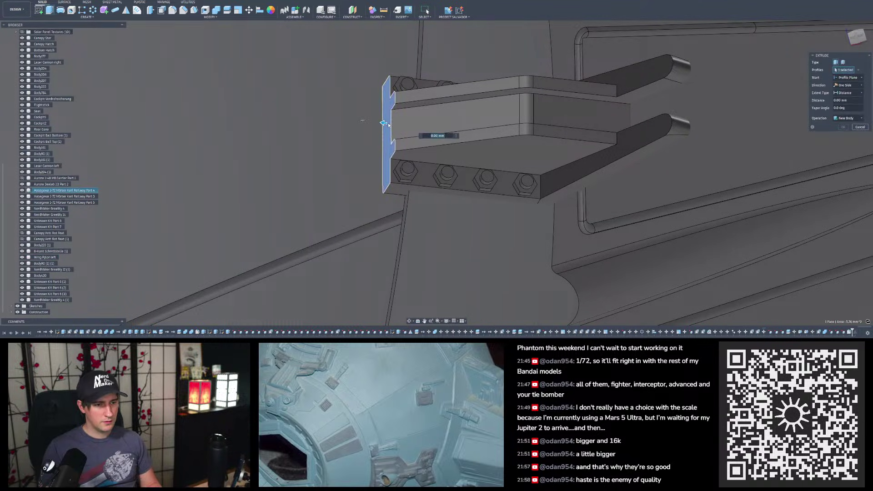
pyautogui.press('Return')
pyautogui.keyDown('shift'); pyautogui.moveTo(380, 135); pyautogui.dragTo(353, 111, button='middle'); pyautogui.keyUp('shift')
pyautogui.scroll(2, 353, 111)
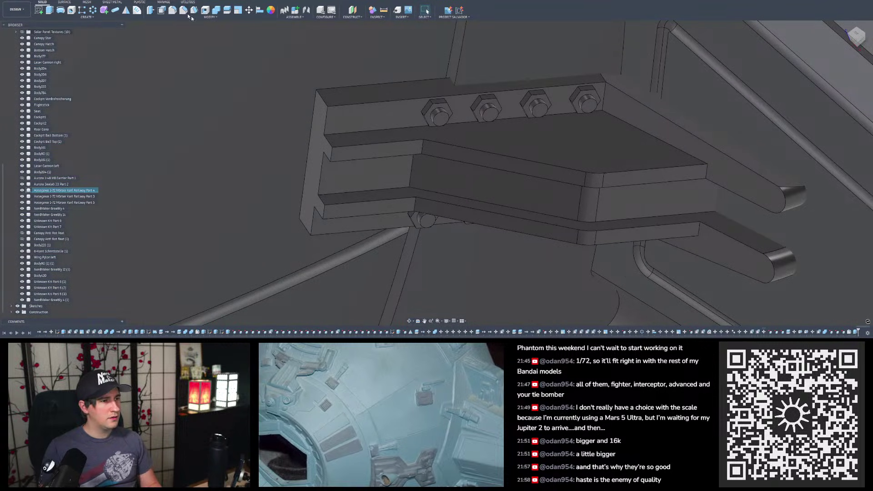
# Step: Chamfer the two outer corner edges of the bracket's extended end with Two Distance values of about 0.7 mm and 3.2 mm
pyautogui.click(184, 10)
pyautogui.click(305, 230)
pyautogui.click(306, 233)
pyautogui.click(305, 228)
pyautogui.click(296, 231)
pyautogui.keyDown('shift'); pyautogui.moveTo(296, 230); pyautogui.dragTo(327, 182, button='middle'); pyautogui.keyUp('shift')
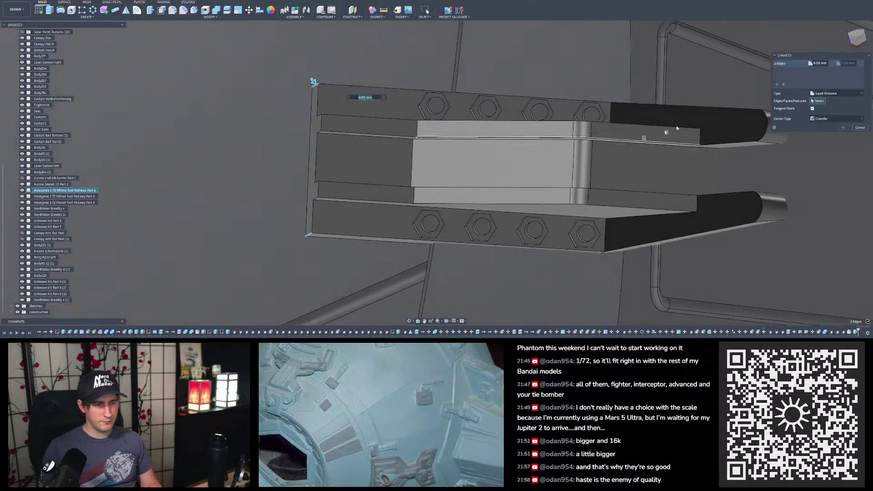
pyautogui.click(837, 93)
pyautogui.click(768, 113)
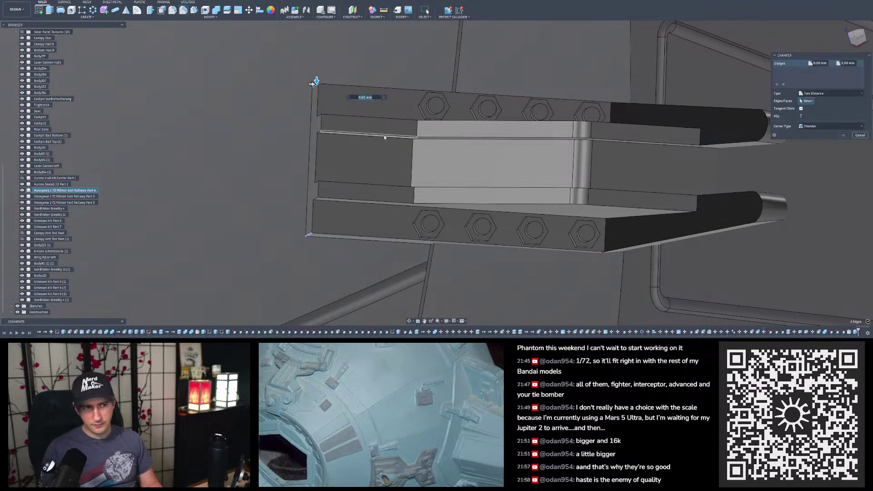
pyautogui.keyDown('shift'); pyautogui.moveTo(384, 138); pyautogui.dragTo(359, 137, button='middle'); pyautogui.keyUp('shift')
pyautogui.moveTo(324, 81); pyautogui.dragTo(414, 97)
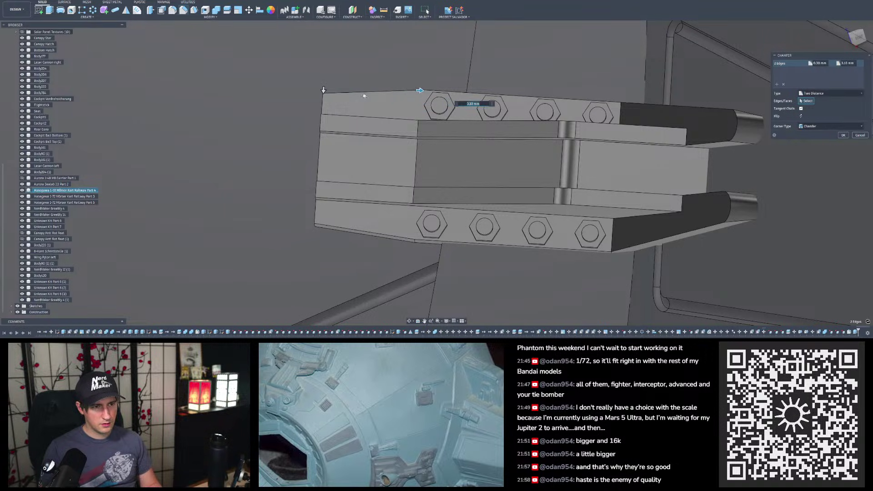
pyautogui.moveTo(323, 89); pyautogui.dragTo(323, 103)
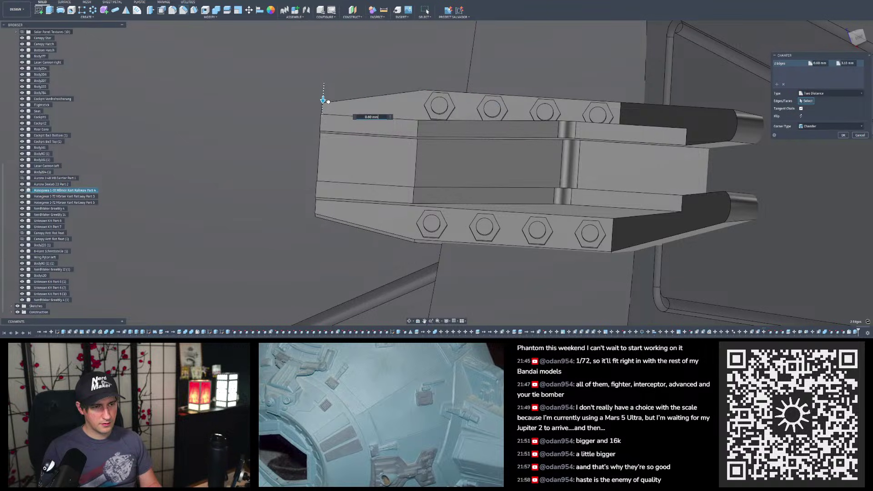
pyautogui.moveTo(421, 90); pyautogui.dragTo(424, 90)
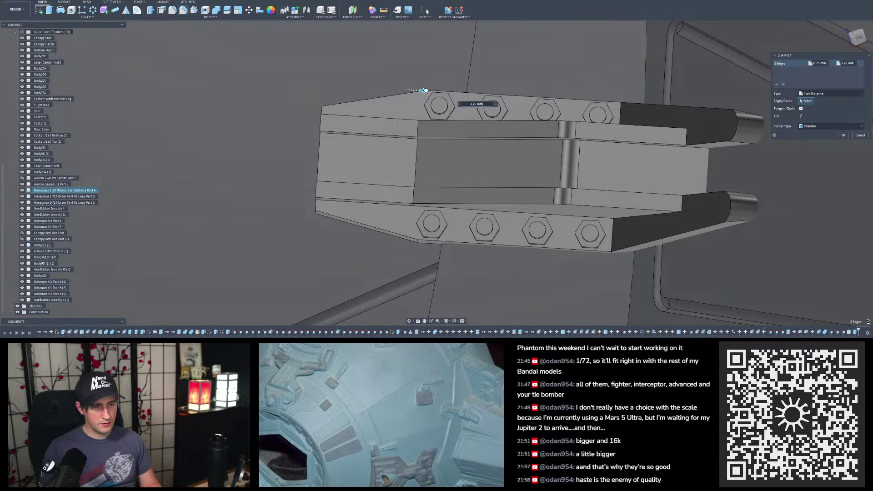
pyautogui.press('Return')
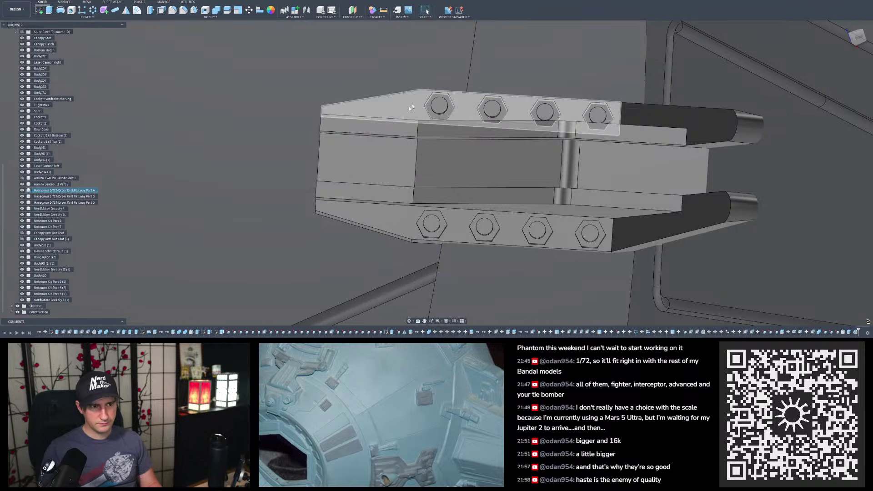
# Step: Examine the chamfered bracket's proportions against the cockpit ball and wing pylon
pyautogui.scroll(-5, 409, 114)
pyautogui.keyDown('shift'); pyautogui.moveTo(425, 132); pyautogui.dragTo(435, 151, button='middle'); pyautogui.keyUp('shift')
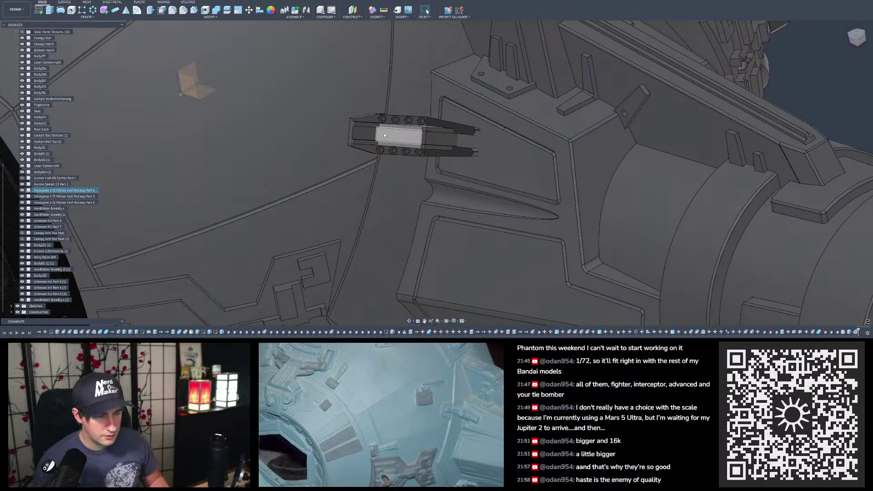
pyautogui.scroll(-3, 386, 132)
pyautogui.scroll(-10, 386, 132)
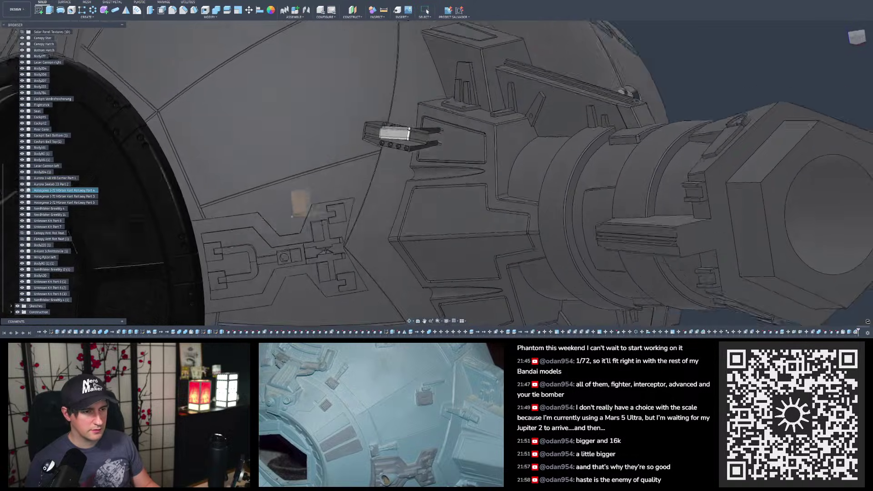
pyautogui.keyDown('shift'); pyautogui.moveTo(432, 130); pyautogui.dragTo(466, 98, button='middle'); pyautogui.keyUp('shift')
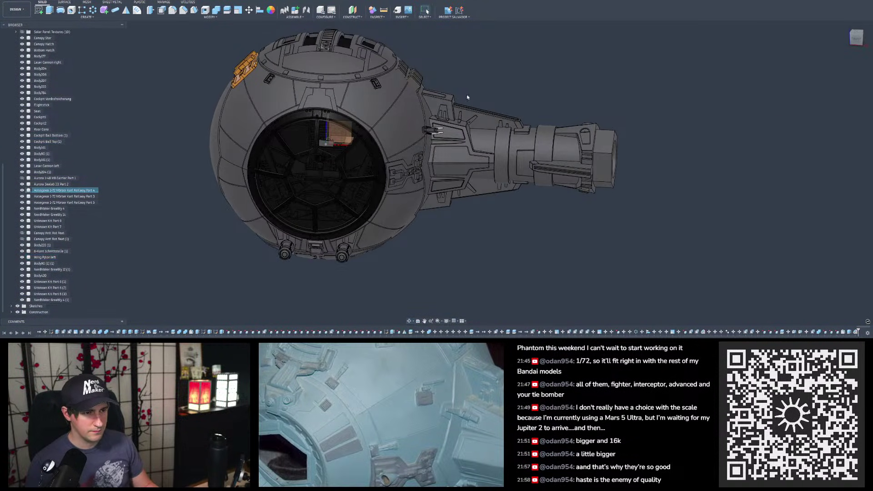
pyautogui.scroll(-2, 491, 98)
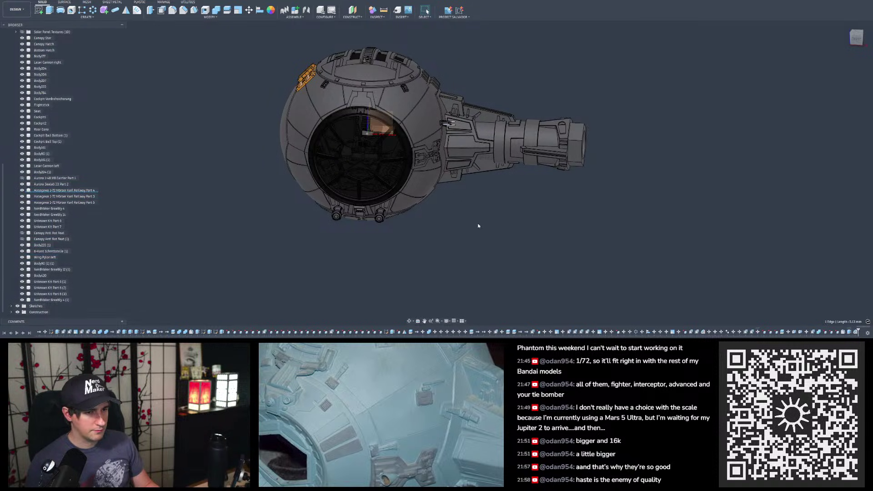
pyautogui.keyDown('shift'); pyautogui.moveTo(437, 208); pyautogui.dragTo(433, 175, button='middle'); pyautogui.keyUp('shift')
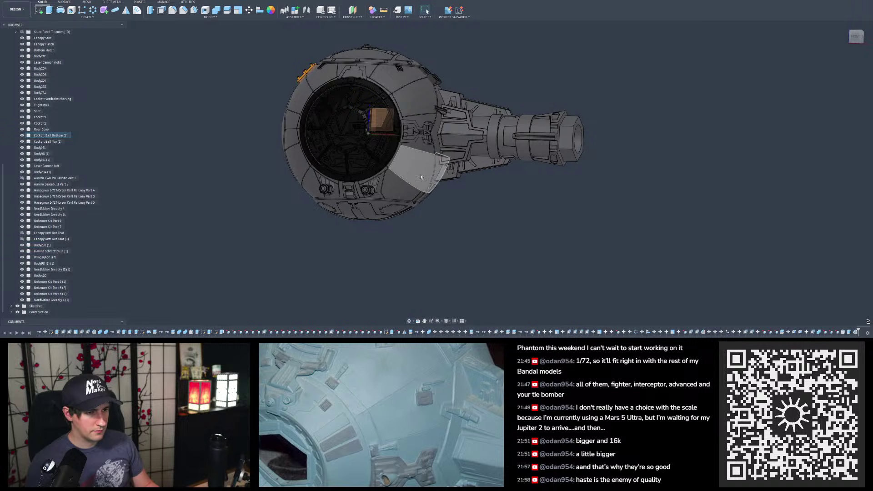
# Step: Move the body Unknown Kit Part 7 from inside the cockpit 75 mm upward along Z, above the hatch
pyautogui.scroll(8, 369, 120)
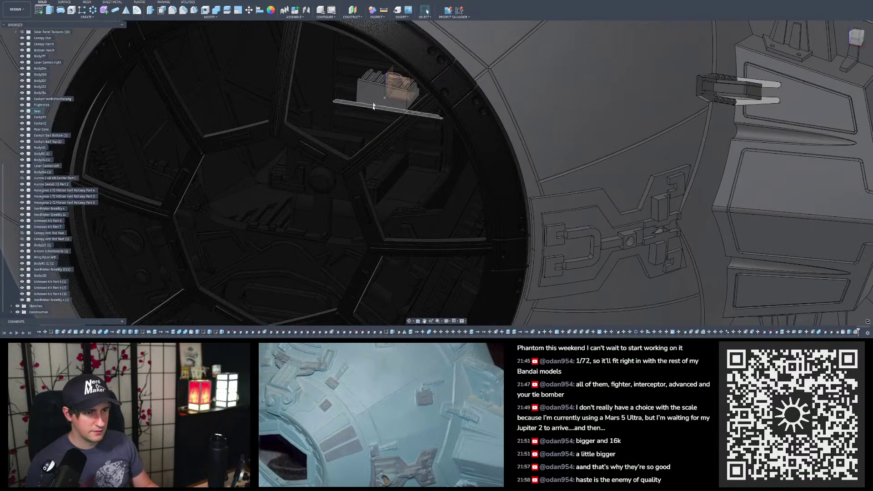
pyautogui.click(374, 90)
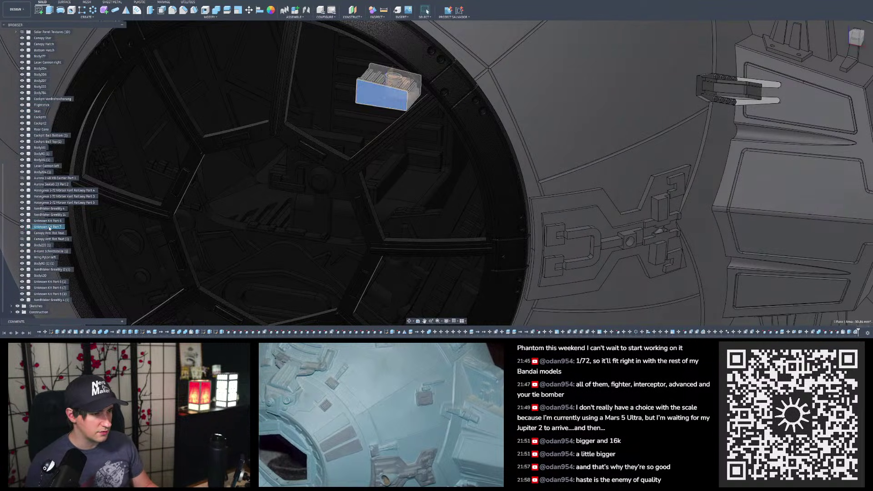
pyautogui.click(49, 228)
pyautogui.scroll(-8, 257, 200)
pyautogui.click(248, 10)
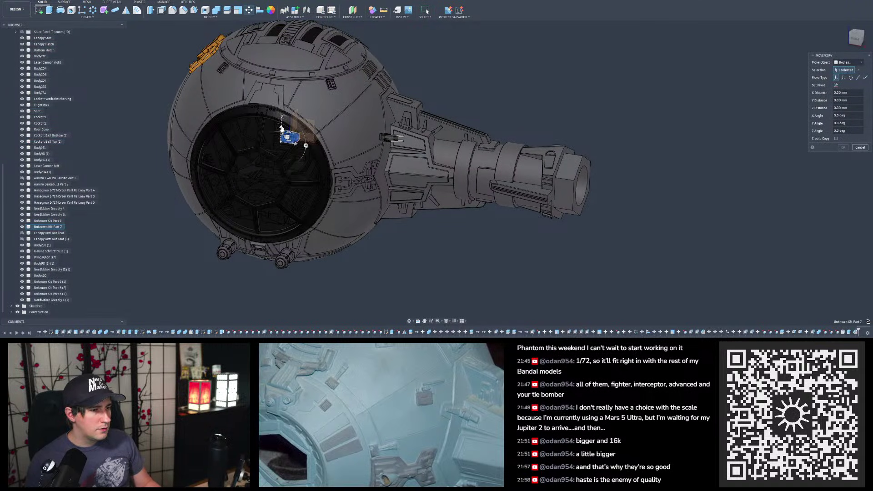
pyautogui.scroll(-3, 300, 195)
pyautogui.scroll(4, 292, 69)
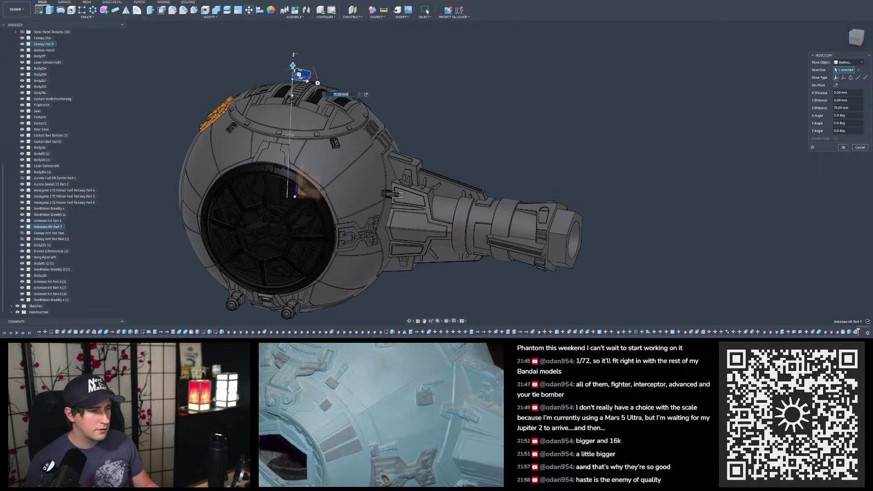
pyautogui.scroll(5, 275, 235)
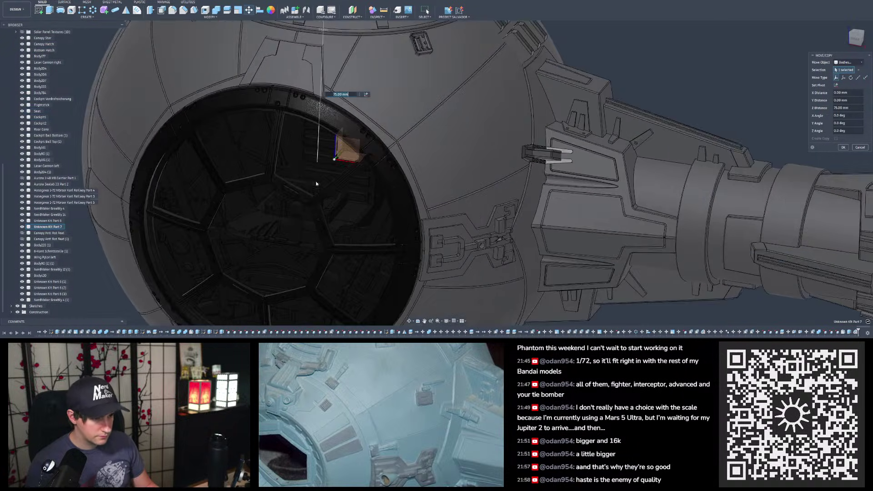
pyautogui.scroll(-8, 308, 229)
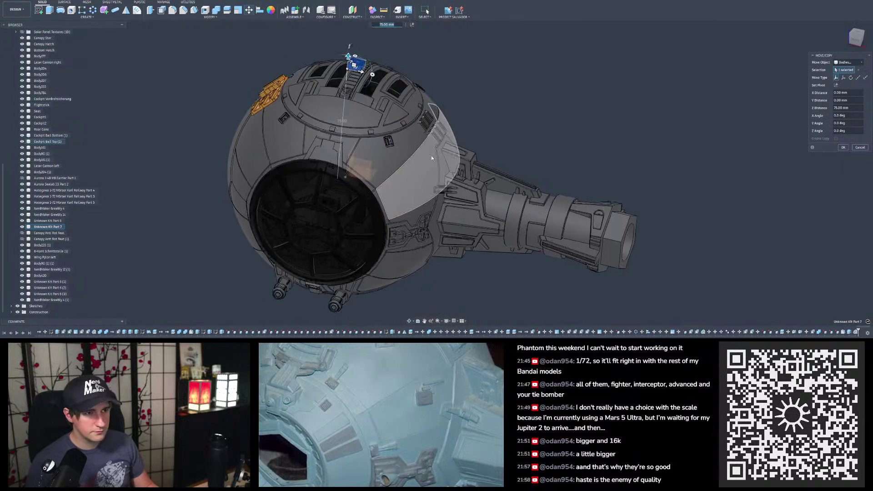
pyautogui.press('Return')
# Step: Step through the listed kit-part and greebly bodies to identify where each sits on the model
pyautogui.keyDown('shift'); pyautogui.moveTo(443, 139); pyautogui.dragTo(359, 124, button='middle'); pyautogui.keyUp('shift')
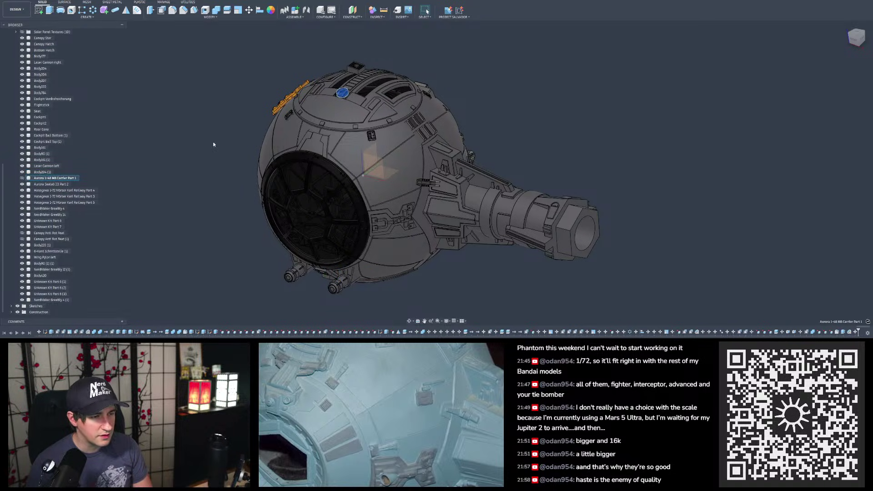
pyautogui.scroll(3, 275, 127)
pyautogui.press('Down')
pyautogui.press('Down')
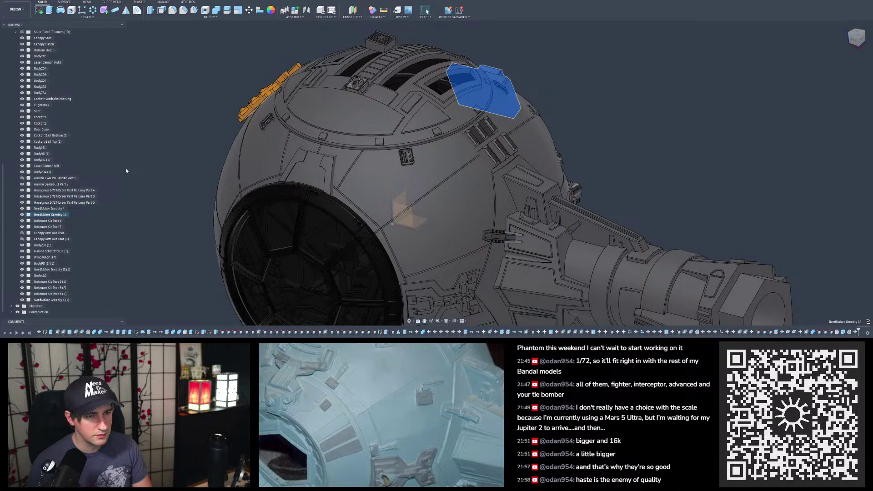
pyautogui.press('Down')
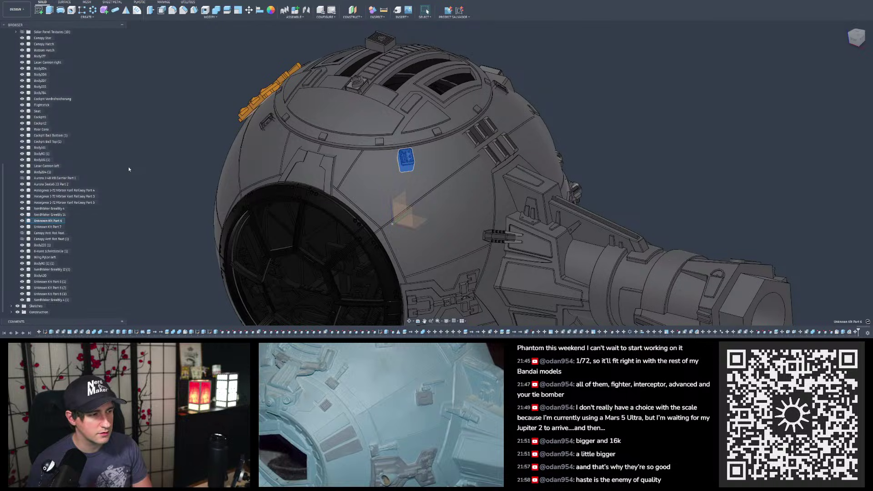
pyautogui.press('Down')
pyautogui.press('Down')
pyautogui.press('Down')
pyautogui.press('Down')
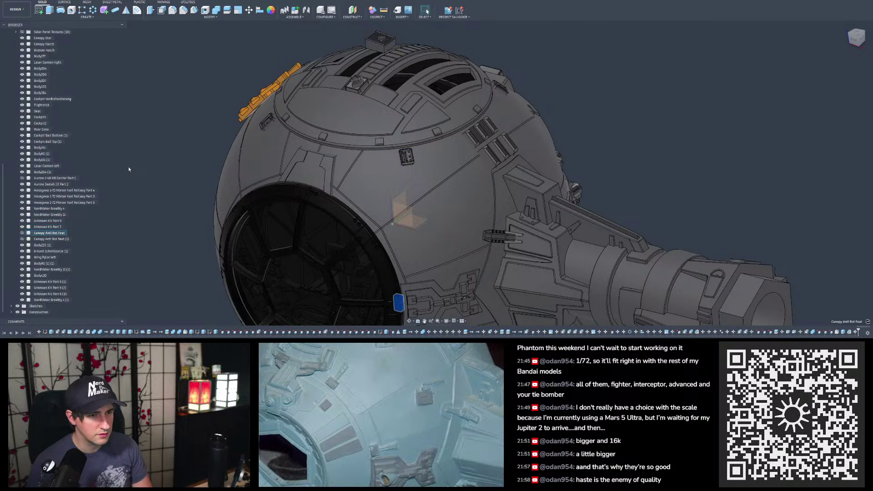
pyautogui.press('Down')
pyautogui.press('Down')
pyautogui.press('Down')
pyautogui.press('Down')
pyautogui.press('Down')
pyautogui.press('Down')
pyautogui.press('Down')
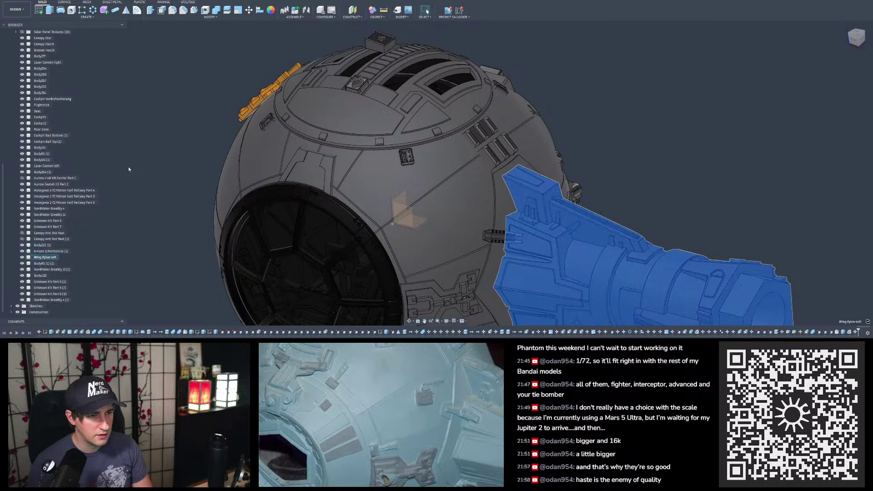
pyautogui.press('Up')
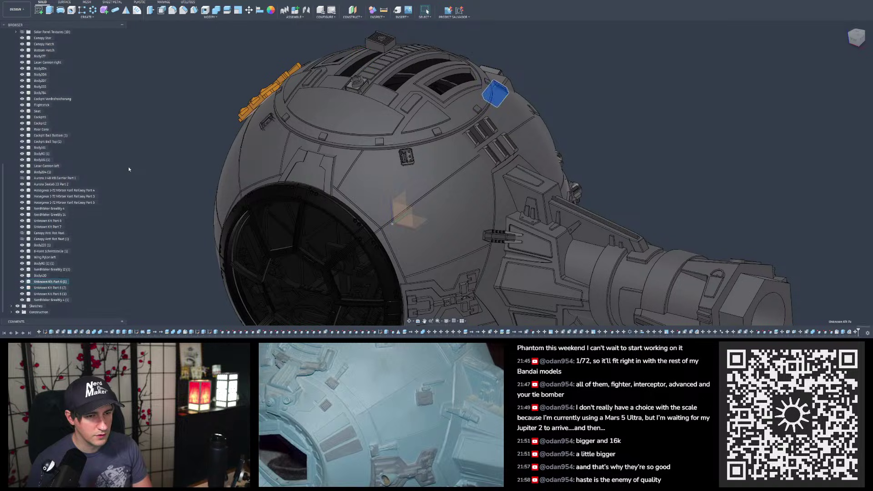
pyautogui.press('Down')
pyautogui.press('Up')
pyautogui.keyDown('shift'); pyautogui.moveTo(128, 167); pyautogui.dragTo(150, 169, button='middle'); pyautogui.keyUp('shift')
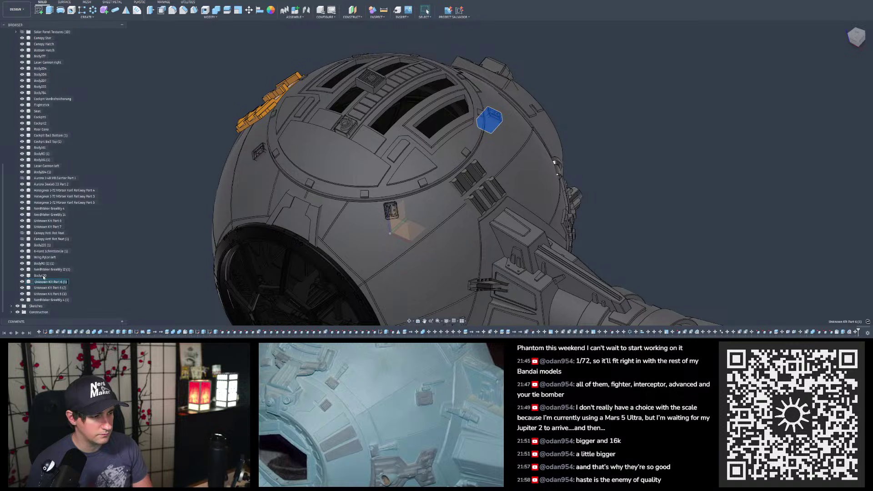
pyautogui.press('Down')
pyautogui.press('Down')
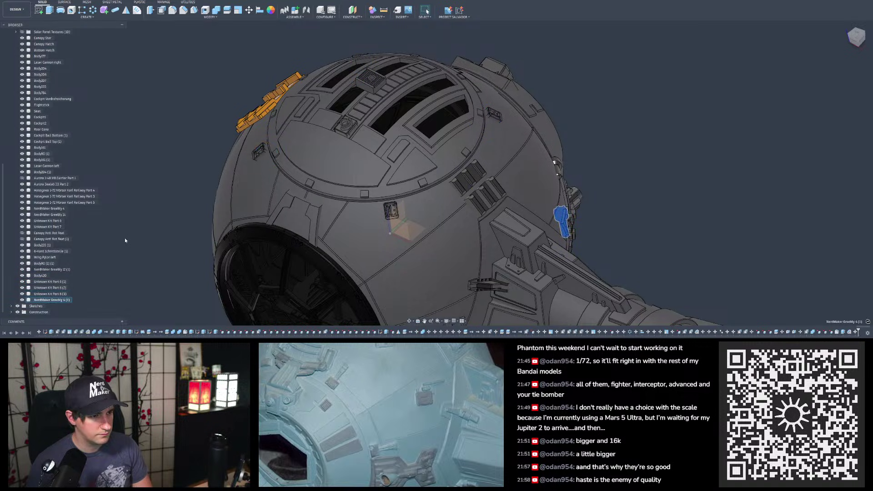
# Step: Examine the relocated kit part above the hatch and the details on the cockpit ball's top and side
pyautogui.keyDown('shift'); pyautogui.moveTo(130, 238); pyautogui.dragTo(389, 142, button='middle'); pyautogui.keyUp('shift')
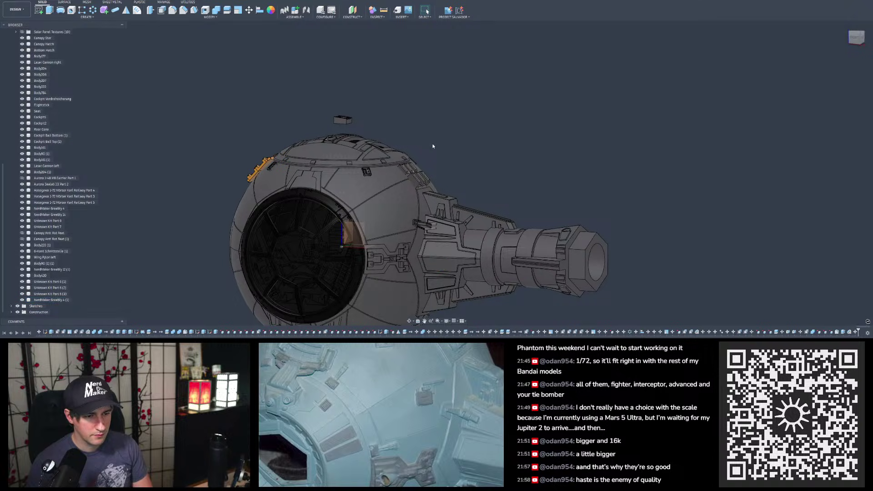
pyautogui.keyDown('shift'); pyautogui.moveTo(590, 149); pyautogui.dragTo(396, 178, button='middle'); pyautogui.keyUp('shift')
pyautogui.scroll(10, 397, 177)
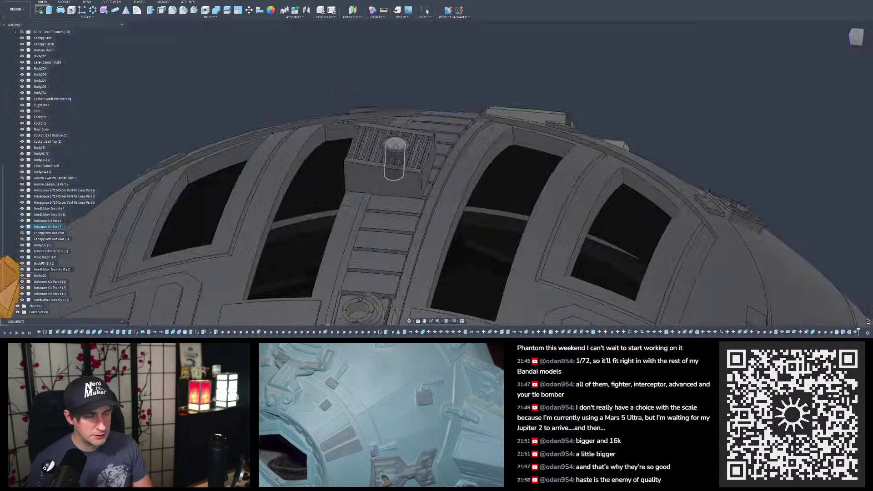
pyautogui.moveTo(395, 146)
pyautogui.keyDown('shift'); pyautogui.mouseDown(button='middle')
pyautogui.moveTo(389, 163)
pyautogui.moveTo(386, 144)
pyautogui.moveTo(389, 156)
pyautogui.mouseUp(button='middle'); pyautogui.keyUp('shift')
pyautogui.scroll(-5, 384, 151)
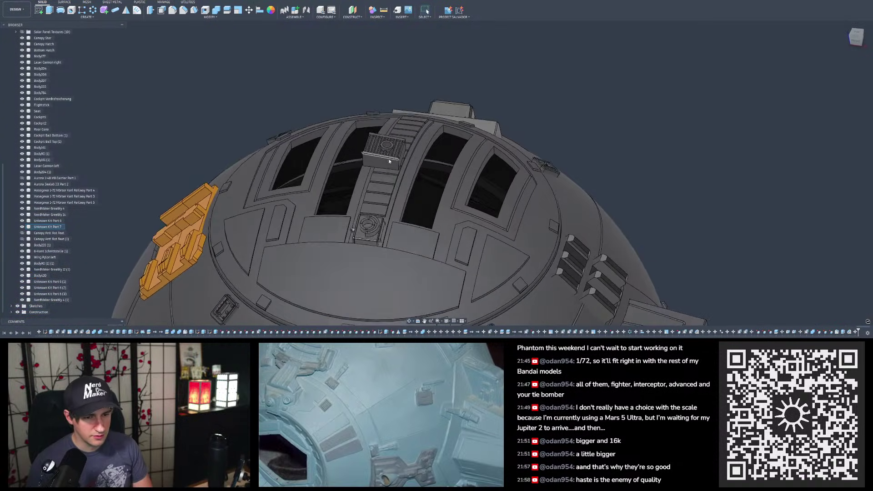
pyautogui.scroll(-3, 389, 155)
pyautogui.moveTo(518, 227)
pyautogui.keyDown('shift'); pyautogui.mouseDown(button='middle')
pyautogui.moveTo(364, 223)
pyautogui.moveTo(438, 272)
pyautogui.moveTo(546, 239)
pyautogui.mouseUp(button='middle'); pyautogui.keyUp('shift')
pyautogui.keyDown('shift'); pyautogui.moveTo(491, 236); pyautogui.dragTo(376, 209, button='middle'); pyautogui.keyUp('shift')
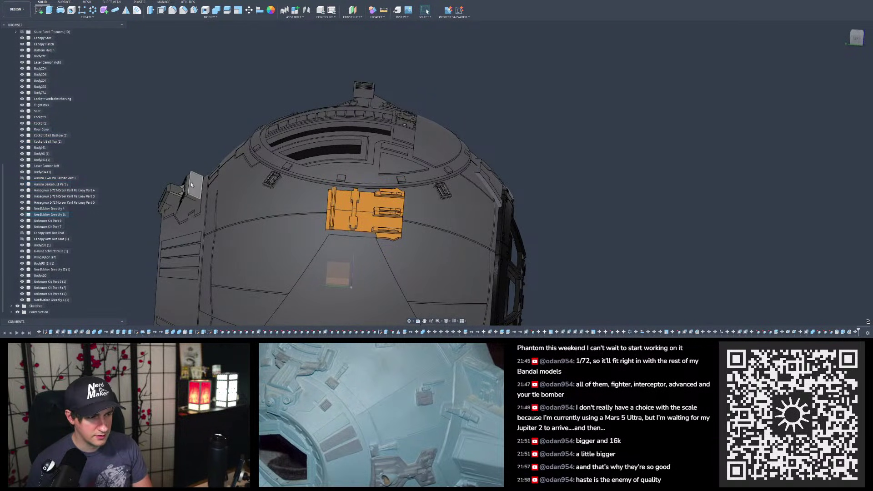
# Step: Examine the rear cone, pylon and upper rear details of the cockpit ball from several angles
pyautogui.moveTo(173, 194)
pyautogui.keyDown('shift'); pyautogui.mouseDown(button='middle')
pyautogui.moveTo(224, 208)
pyautogui.moveTo(359, 284)
pyautogui.moveTo(375, 278)
pyautogui.mouseUp(button='middle'); pyautogui.keyUp('shift')
pyautogui.scroll(-3, 420, 227)
pyautogui.keyDown('shift'); pyautogui.moveTo(421, 232); pyautogui.dragTo(411, 187, button='middle'); pyautogui.keyUp('shift')
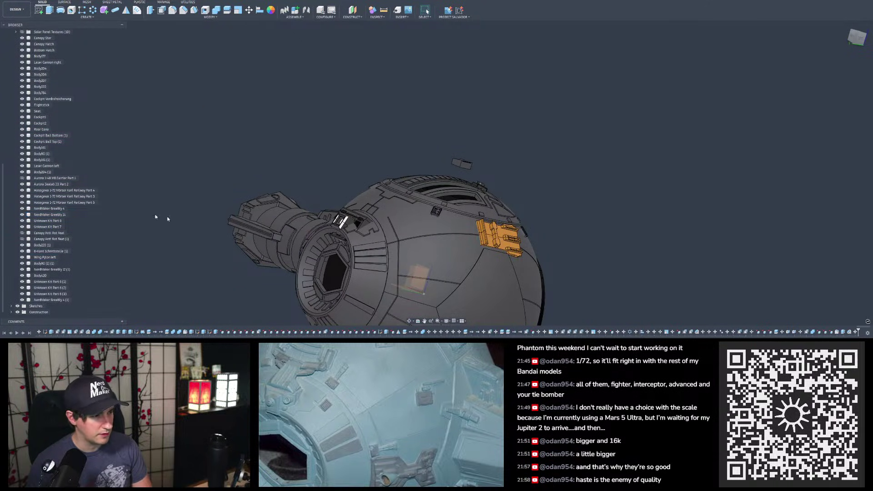
pyautogui.moveTo(345, 195)
pyautogui.keyDown('shift'); pyautogui.mouseDown(button='middle')
pyautogui.moveTo(385, 218)
pyautogui.moveTo(411, 214)
pyautogui.moveTo(390, 198)
pyautogui.moveTo(400, 189)
pyautogui.moveTo(517, 198)
pyautogui.moveTo(532, 191)
pyautogui.mouseUp(button='middle'); pyautogui.keyUp('shift')
pyautogui.scroll(-3, 385, 218)
pyautogui.scroll(2, 489, 187)
pyautogui.press('Escape')
pyautogui.moveTo(346, 120)
pyautogui.keyDown('shift'); pyautogui.mouseDown(button='middle')
pyautogui.moveTo(396, 122)
pyautogui.moveTo(348, 125)
pyautogui.moveTo(350, 144)
pyautogui.moveTo(348, 135)
pyautogui.mouseUp(button='middle'); pyautogui.keyUp('shift')
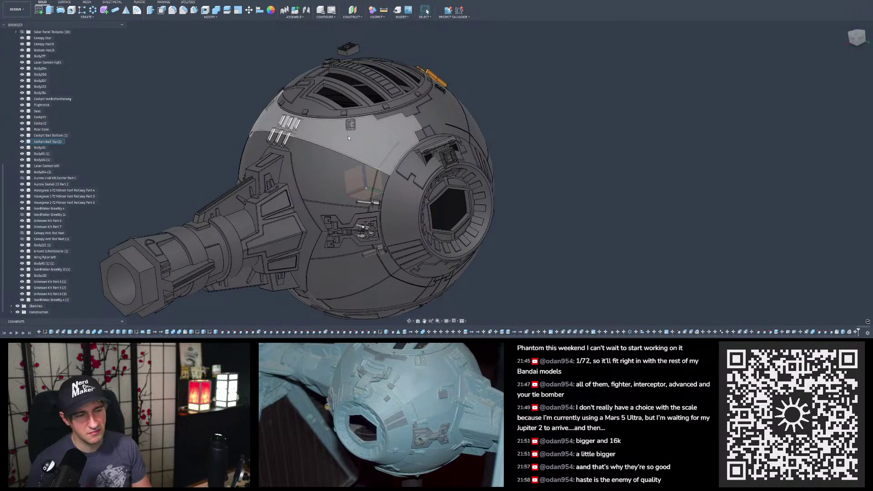
# Step: Compare the greebly placement around the rear cone and pylon joint from close up and from behind
pyautogui.scroll(2, 450, 168)
pyautogui.scroll(2, 450, 167)
pyautogui.keyDown('shift'); pyautogui.moveTo(450, 167); pyautogui.dragTo(432, 170, button='middle'); pyautogui.keyUp('shift')
pyautogui.scroll(2, 451, 168)
pyautogui.keyDown('shift'); pyautogui.moveTo(337, 253); pyautogui.dragTo(366, 241, button='middle'); pyautogui.keyUp('shift')
pyautogui.keyDown('shift'); pyautogui.moveTo(451, 168); pyautogui.dragTo(514, 140, button='middle'); pyautogui.keyUp('shift')
pyautogui.scroll(-4, 518, 133)
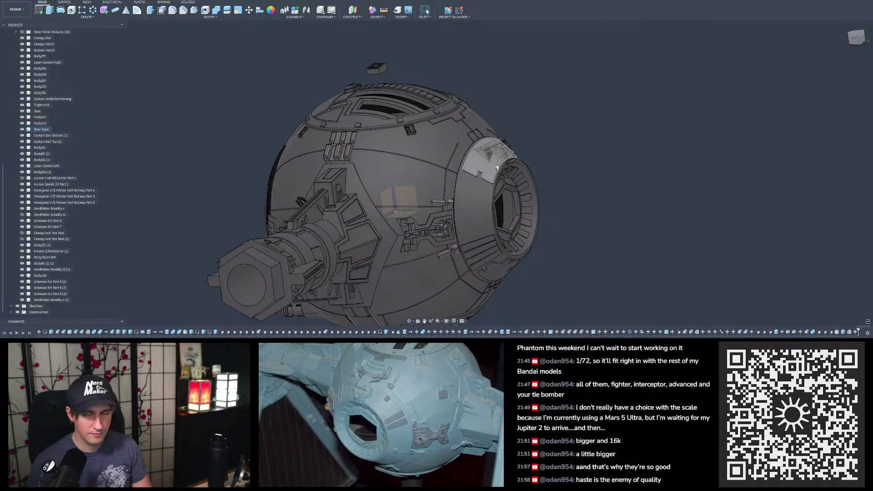
pyautogui.keyDown('shift'); pyautogui.moveTo(493, 161); pyautogui.dragTo(470, 158, button='middle'); pyautogui.keyUp('shift')
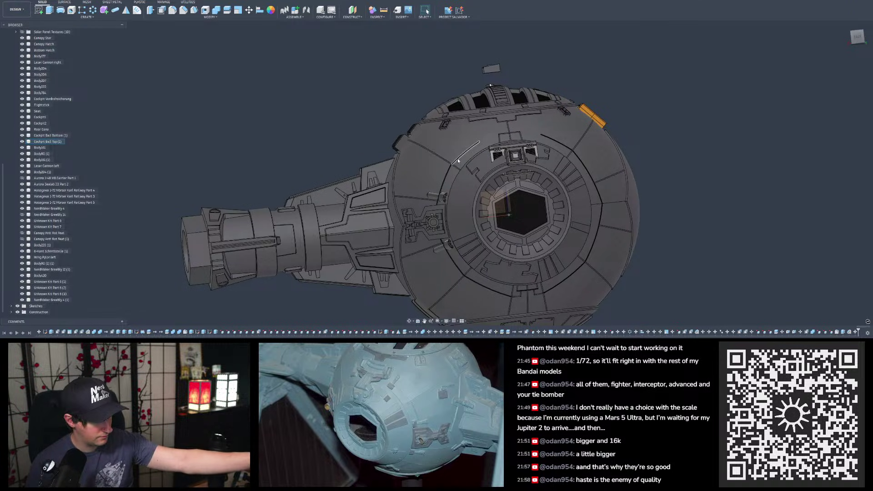
# Step: Examine the cockpit ball's rear cone, pylon side and the greeblies around the top hatch from several angles
pyautogui.moveTo(459, 166)
pyautogui.keyDown('shift'); pyautogui.mouseDown(button='middle')
pyautogui.moveTo(437, 200)
pyautogui.moveTo(527, 158)
pyautogui.moveTo(517, 132)
pyautogui.moveTo(527, 168)
pyautogui.mouseUp(button='middle'); pyautogui.keyUp('shift')
pyautogui.scroll(2, 509, 150)
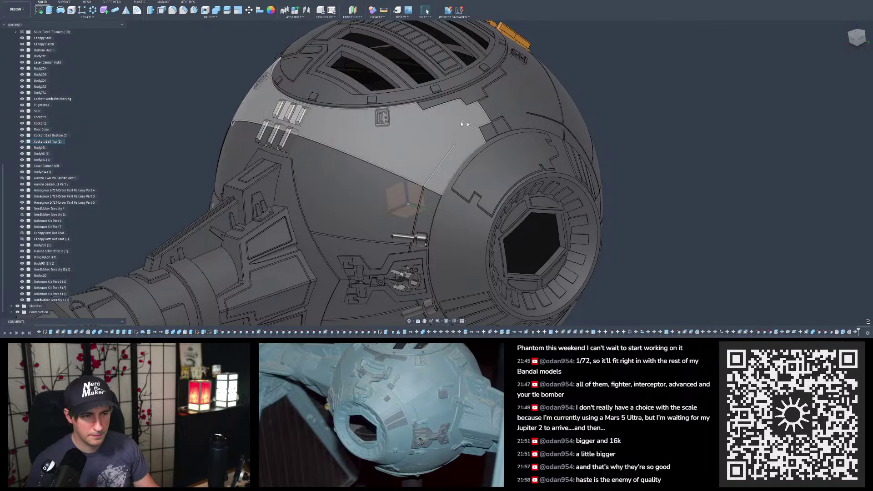
pyautogui.scroll(-2, 534, 142)
pyautogui.keyDown('shift'); pyautogui.moveTo(534, 142); pyautogui.dragTo(475, 160, button='middle'); pyautogui.keyUp('shift')
pyautogui.scroll(-2, 475, 160)
pyautogui.keyDown('shift'); pyautogui.moveTo(552, 149); pyautogui.dragTo(548, 161, button='middle'); pyautogui.keyUp('shift')
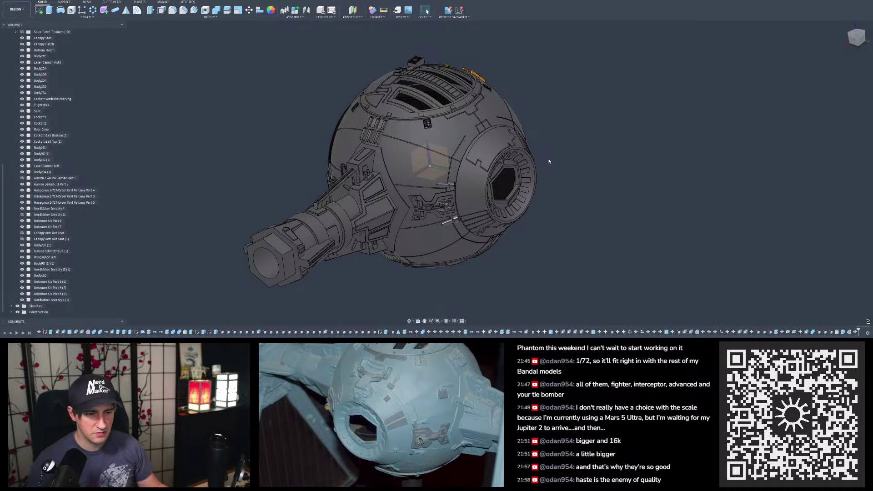
pyautogui.keyDown('shift'); pyautogui.moveTo(448, 101); pyautogui.dragTo(532, 109, button='middle'); pyautogui.keyUp('shift')
pyautogui.scroll(2, 461, 107)
pyautogui.scroll(5, 439, 72)
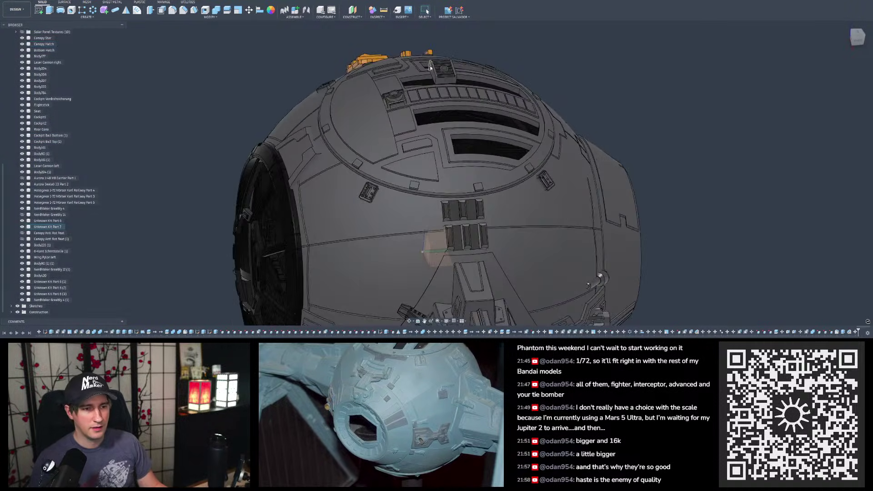
pyautogui.moveTo(450, 86)
pyautogui.keyDown('shift'); pyautogui.mouseDown(button='middle')
pyautogui.moveTo(477, 55)
pyautogui.moveTo(513, 132)
pyautogui.moveTo(504, 73)
pyautogui.moveTo(468, 91)
pyautogui.moveTo(455, 150)
pyautogui.moveTo(464, 78)
pyautogui.moveTo(409, 63)
pyautogui.mouseUp(button='middle'); pyautogui.keyUp('shift')
pyautogui.scroll(-4, 465, 96)
pyautogui.moveTo(455, 227)
pyautogui.keyDown('shift'); pyautogui.mouseDown(button='middle')
pyautogui.moveTo(467, 250)
pyautogui.moveTo(477, 232)
pyautogui.moveTo(491, 287)
pyautogui.moveTo(482, 254)
pyautogui.moveTo(511, 135)
pyautogui.mouseUp(button='middle'); pyautogui.keyUp('shift')
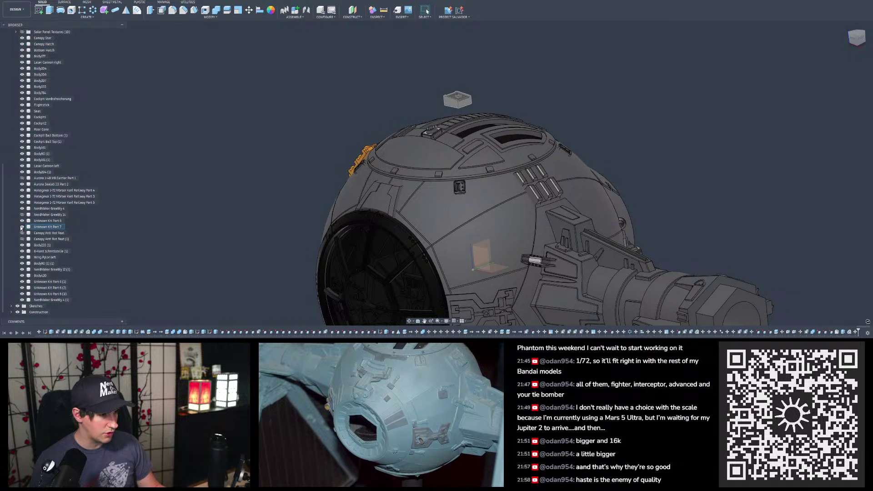
# Step: Move the hidden Unknown Kit Part 7 and NerdMaker Greebly 14 bodies into the Greeblies group
pyautogui.keyDown('ctrl'); pyautogui.click(45, 214); pyautogui.keyUp('ctrl')
pyautogui.keyDown('shift'); pyautogui.moveTo(240, 181); pyautogui.dragTo(186, 208, button='middle'); pyautogui.keyUp('shift')
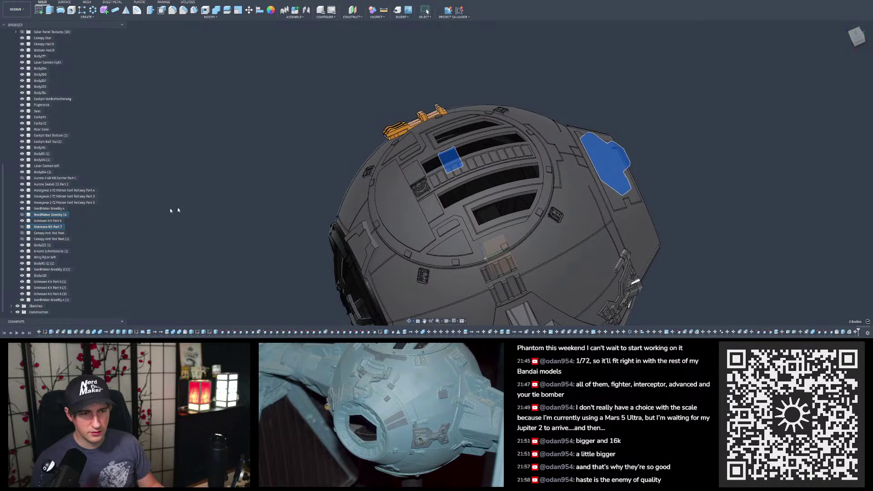
pyautogui.scroll(3, 58, 205)
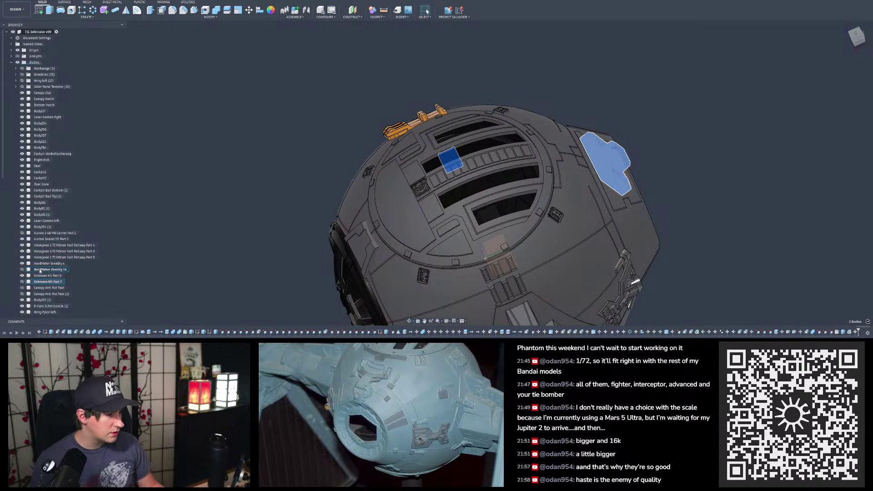
pyautogui.moveTo(40, 271); pyautogui.dragTo(39, 200)
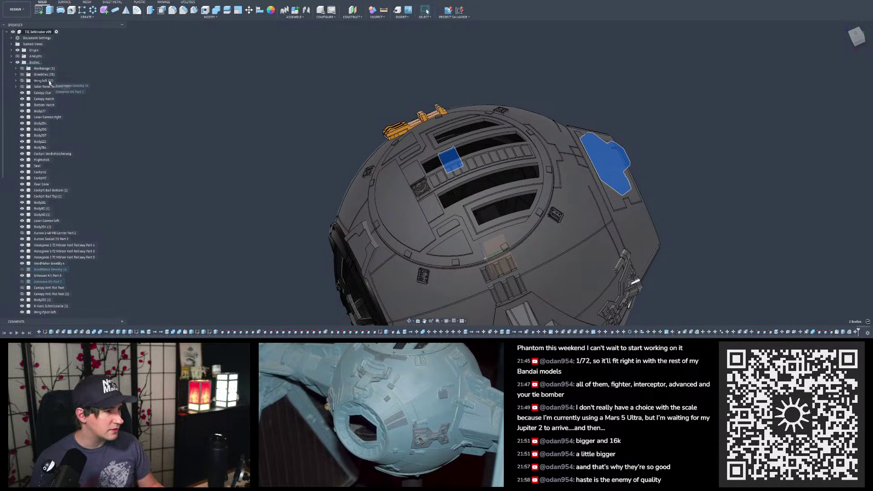
pyautogui.moveTo(45, 76); pyautogui.dragTo(44, 77)
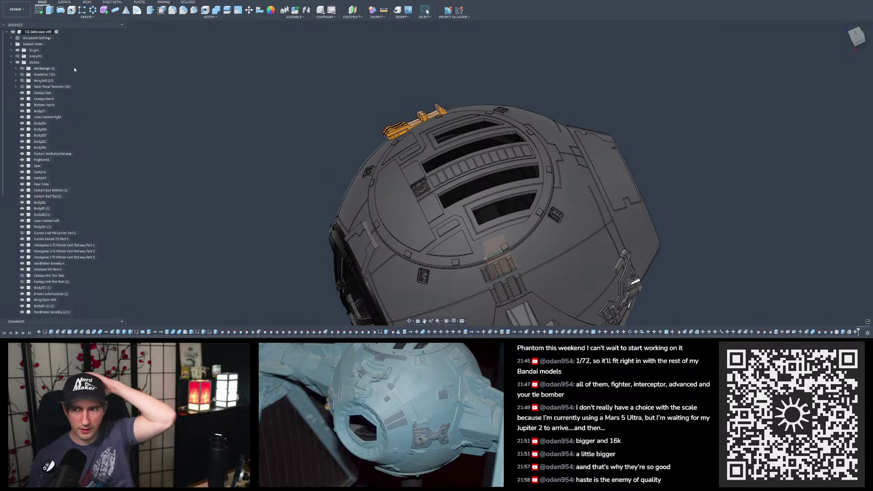
# Step: Examine the vent blocks above the pylon and the orange kit part on the opposite side of the ball
pyautogui.moveTo(450, 244)
pyautogui.keyDown('shift'); pyautogui.mouseDown(button='middle')
pyautogui.moveTo(448, 150)
pyautogui.moveTo(487, 153)
pyautogui.moveTo(493, 143)
pyautogui.moveTo(470, 196)
pyautogui.moveTo(482, 218)
pyautogui.mouseUp(button='middle'); pyautogui.keyUp('shift')
pyautogui.scroll(5, 527, 273)
pyautogui.keyDown('shift'); pyautogui.moveTo(509, 250); pyautogui.dragTo(533, 234, button='middle'); pyautogui.keyUp('shift')
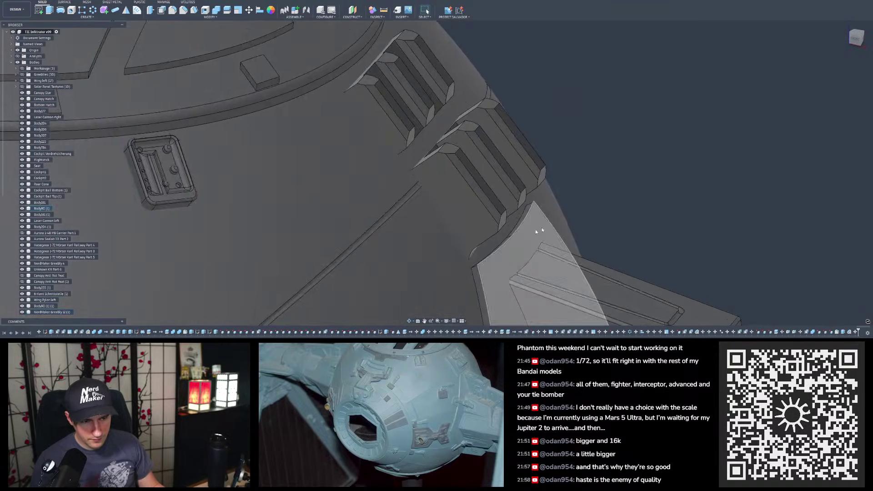
pyautogui.scroll(-5, 591, 203)
pyautogui.scroll(-5, 591, 200)
pyautogui.scroll(5, 328, 150)
pyautogui.keyDown('shift'); pyautogui.moveTo(328, 150); pyautogui.dragTo(354, 123, button='middle'); pyautogui.keyUp('shift')
pyautogui.scroll(2, 326, 168)
pyautogui.keyDown('shift'); pyautogui.moveTo(327, 165); pyautogui.dragTo(374, 191, button='middle'); pyautogui.keyUp('shift')
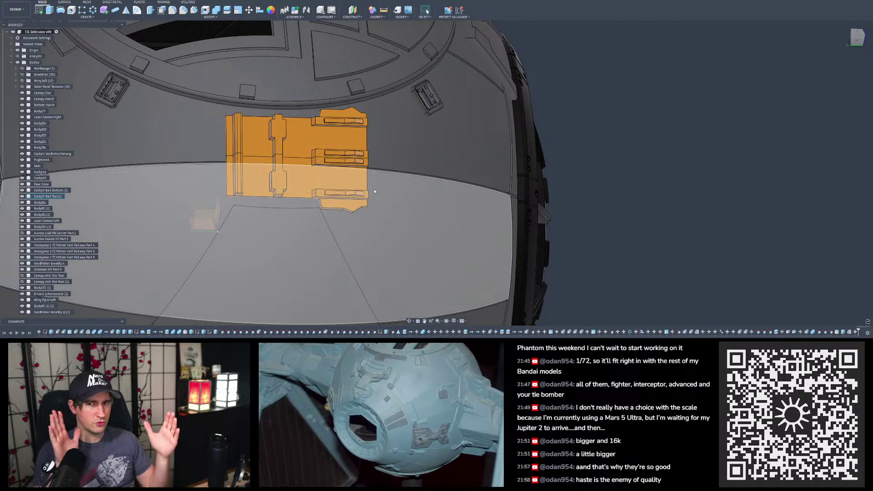
pyautogui.keyDown('shift'); pyautogui.moveTo(373, 189); pyautogui.dragTo(457, 203, button='middle'); pyautogui.keyUp('shift')
pyautogui.scroll(-4, 422, 166)
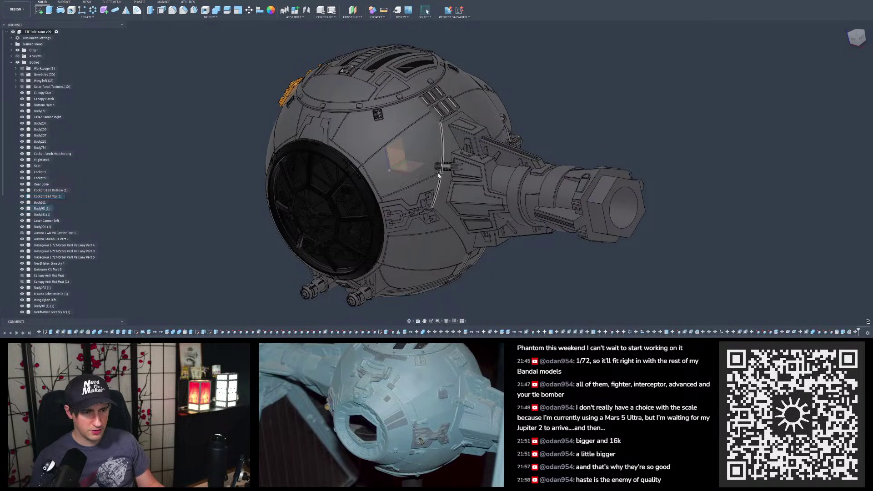
# Step: Compare the cockpit ball's rear, front and bare side with the pylon side to review the greebly placement
pyautogui.keyDown('shift'); pyautogui.moveTo(441, 171); pyautogui.dragTo(435, 159, button='middle'); pyautogui.keyUp('shift')
pyautogui.keyDown('shift'); pyautogui.moveTo(517, 196); pyautogui.dragTo(518, 171, button='middle'); pyautogui.keyUp('shift')
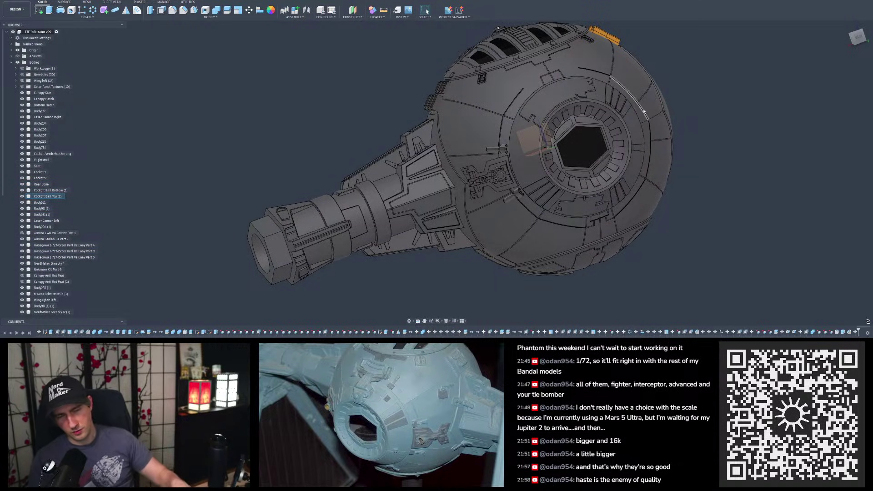
pyautogui.moveTo(487, 170)
pyautogui.keyDown('shift'); pyautogui.mouseDown(button='middle')
pyautogui.moveTo(513, 150)
pyautogui.moveTo(499, 135)
pyautogui.moveTo(640, 149)
pyautogui.moveTo(634, 172)
pyautogui.mouseUp(button='middle'); pyautogui.keyUp('shift')
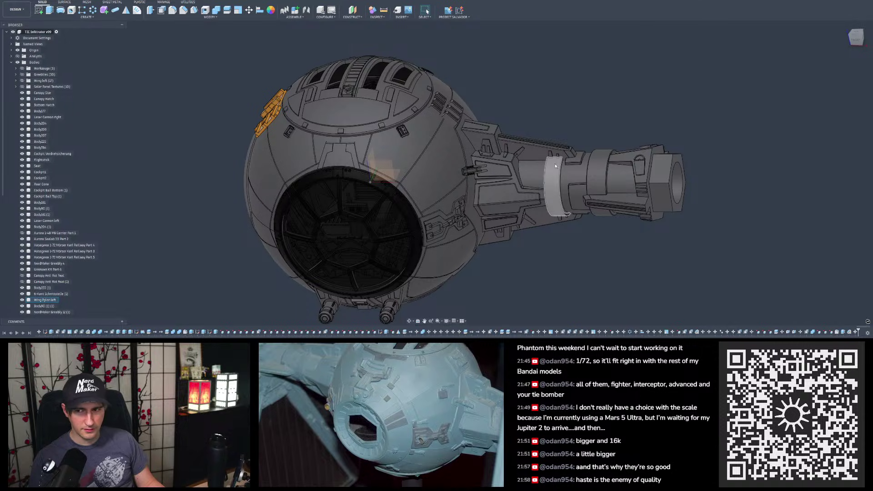
pyautogui.scroll(-3, 553, 171)
pyautogui.scroll(5, 510, 156)
pyautogui.keyDown('shift'); pyautogui.moveTo(496, 152); pyautogui.dragTo(529, 146, button='middle'); pyautogui.keyUp('shift')
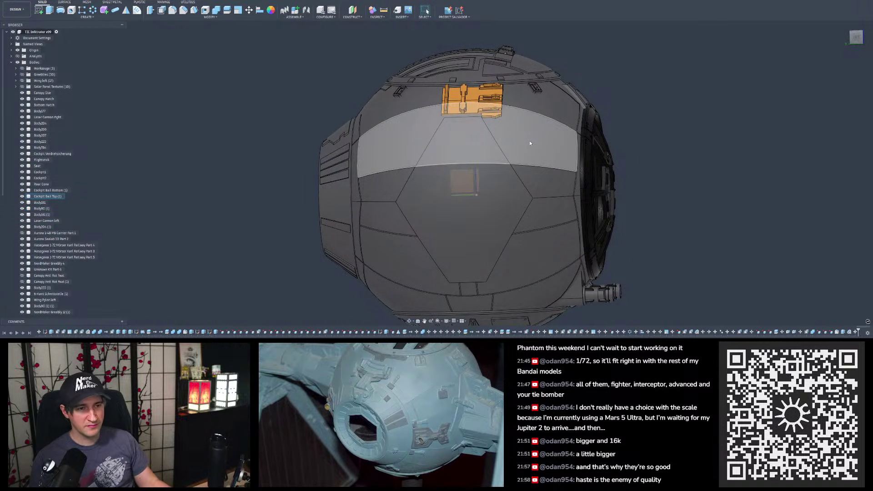
pyautogui.keyDown('shift'); pyautogui.moveTo(529, 140); pyautogui.dragTo(436, 164, button='middle'); pyautogui.keyUp('shift')
pyautogui.moveTo(599, 120)
pyautogui.keyDown('shift'); pyautogui.mouseDown(button='middle')
pyautogui.moveTo(604, 157)
pyautogui.moveTo(590, 115)
pyautogui.mouseUp(button='middle'); pyautogui.keyUp('shift')
pyautogui.scroll(-2, 590, 115)
pyautogui.keyDown('shift'); pyautogui.moveTo(584, 165); pyautogui.dragTo(517, 132, button='middle'); pyautogui.keyUp('shift')
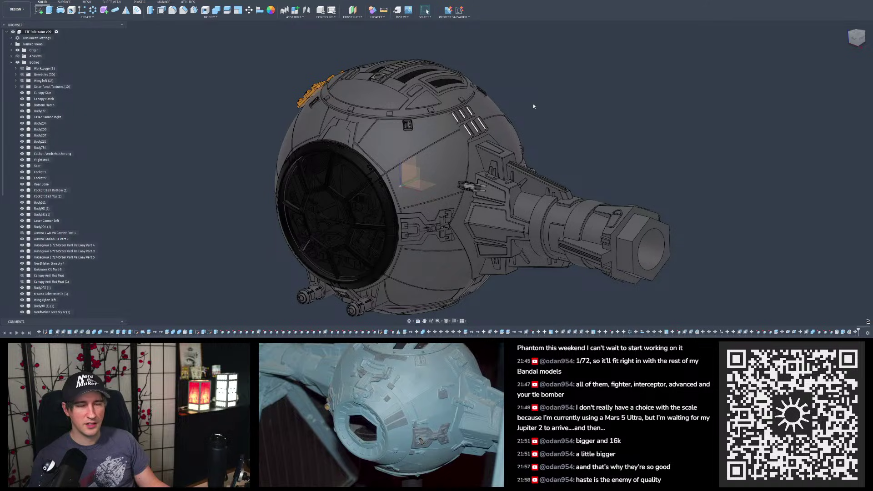
pyautogui.keyDown('shift'); pyautogui.moveTo(517, 132); pyautogui.dragTo(545, 107, button='middle'); pyautogui.keyUp('shift')
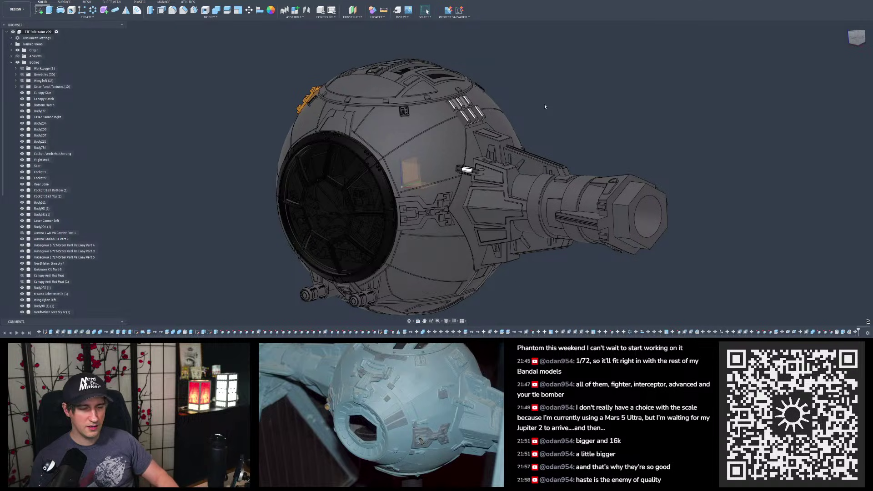
# Step: Inspect the front of the cockpit ball and the upper pylon joint from close up and from below
pyautogui.moveTo(543, 107)
pyautogui.keyDown('shift'); pyautogui.mouseDown(button='middle')
pyautogui.moveTo(548, 89)
pyautogui.moveTo(541, 234)
pyautogui.mouseUp(button='middle'); pyautogui.keyUp('shift')
pyautogui.keyDown('shift'); pyautogui.moveTo(484, 257); pyautogui.dragTo(547, 111, button='middle'); pyautogui.keyUp('shift')
pyautogui.scroll(5, 550, 156)
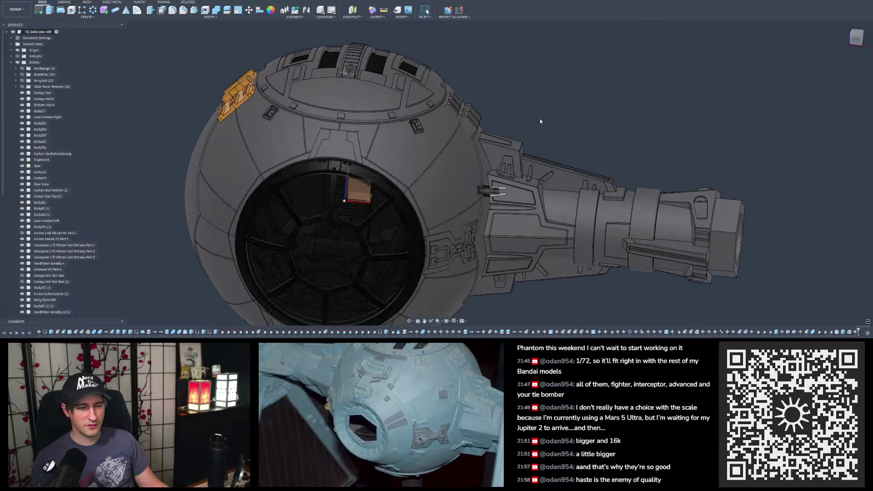
pyautogui.scroll(-4, 539, 90)
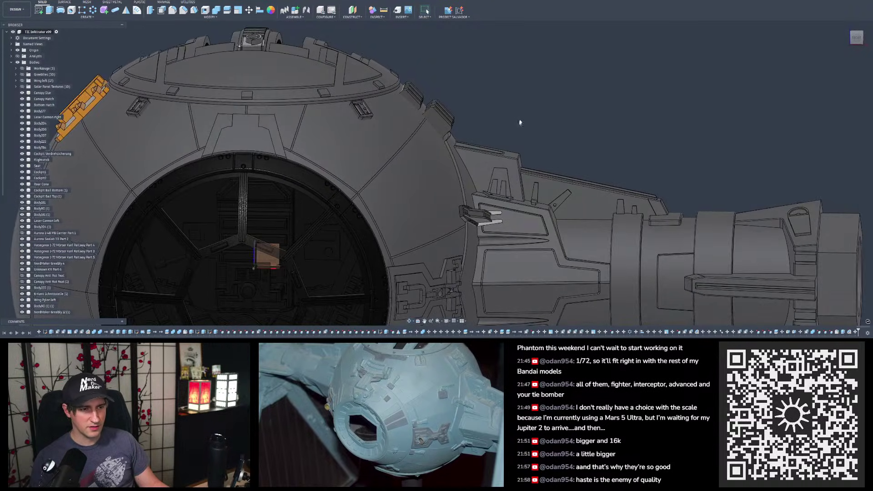
pyautogui.scroll(-1, 542, 79)
pyautogui.scroll(3, 536, 125)
pyautogui.keyDown('shift'); pyautogui.moveTo(535, 123); pyautogui.dragTo(505, 121, button='middle'); pyautogui.keyUp('shift')
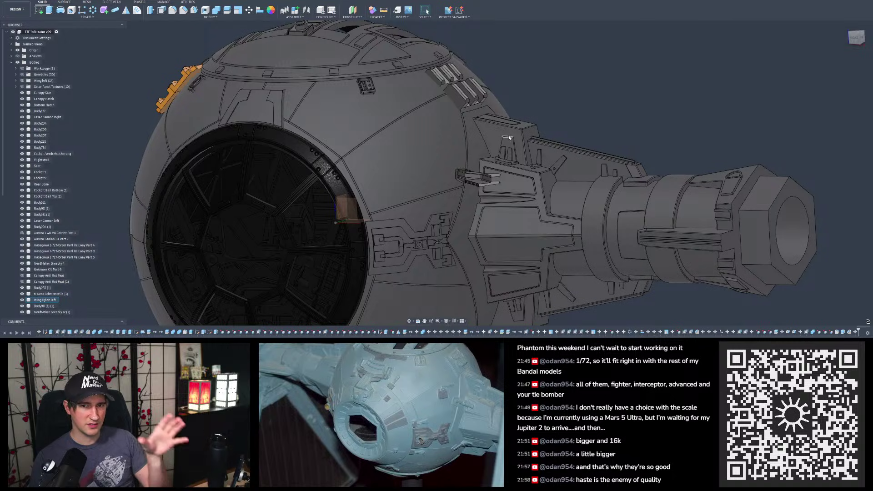
pyautogui.scroll(-2, 542, 102)
pyautogui.keyDown('shift'); pyautogui.moveTo(505, 136); pyautogui.dragTo(531, 127, button='middle'); pyautogui.keyUp('shift')
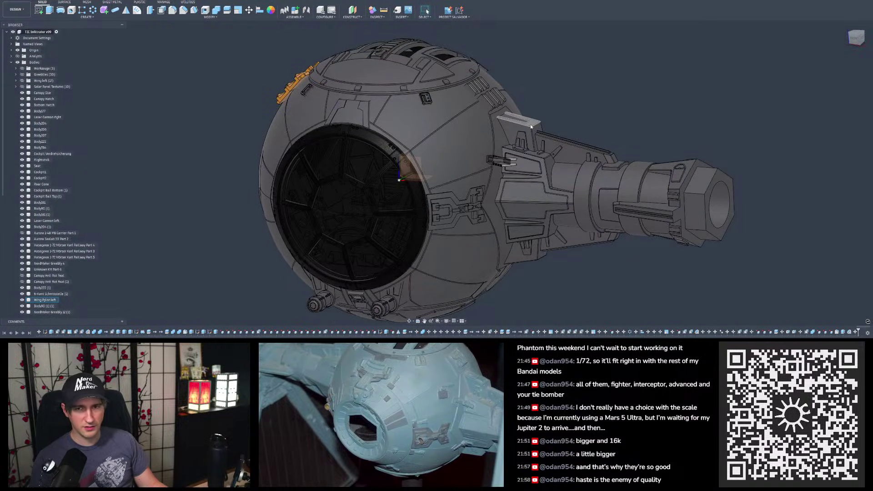
# Step: Hide the origin and save the design
pyautogui.scroll(-4, 531, 125)
pyautogui.keyDown('shift'); pyautogui.moveTo(544, 107); pyautogui.dragTo(505, 138, button='middle'); pyautogui.keyUp('shift')
pyautogui.moveTo(421, 166)
pyautogui.keyDown('shift'); pyautogui.mouseDown(button='middle')
pyautogui.moveTo(438, 210)
pyautogui.moveTo(437, 236)
pyautogui.moveTo(436, 213)
pyautogui.moveTo(462, 151)
pyautogui.moveTo(343, 97)
pyautogui.mouseUp(button='middle'); pyautogui.keyUp('shift')
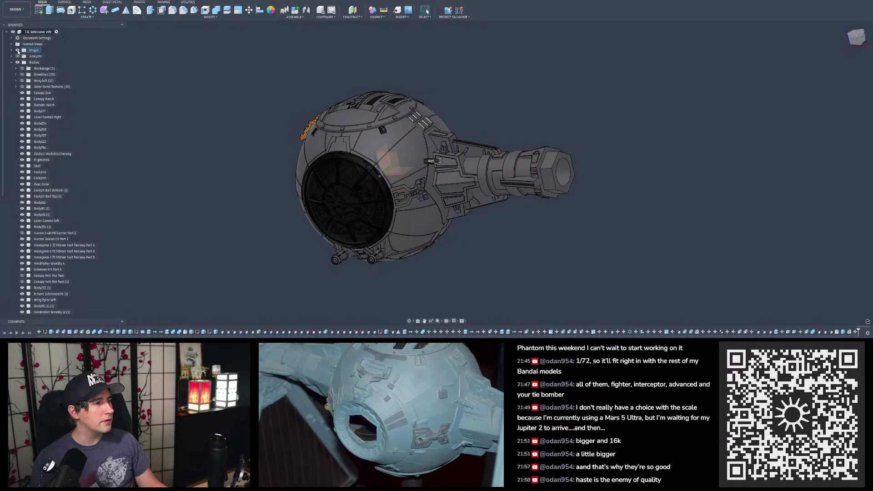
pyautogui.click(22, 5)
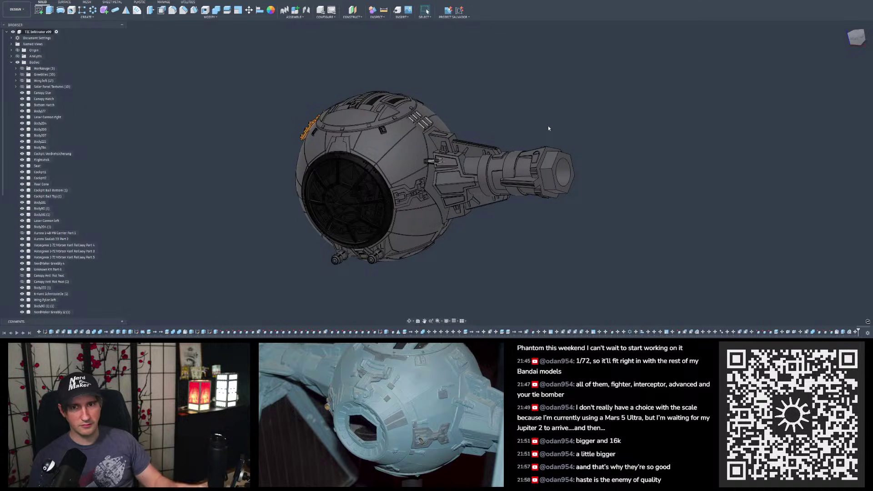
# Step: Start the Appearance command and select the orange kit part, the small greeblies around and on the hatch, and the two vent blocks above the pylon
pyautogui.scroll(2, 411, 131)
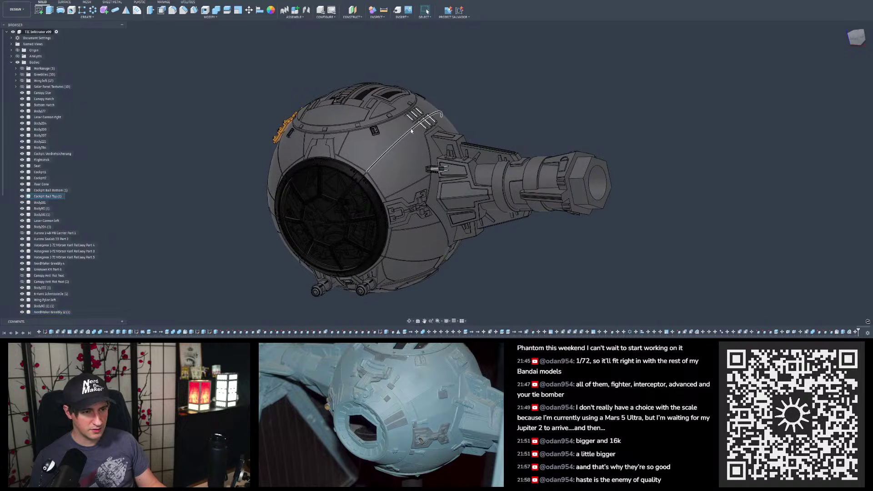
pyautogui.scroll(-4, 458, 144)
pyautogui.moveTo(464, 144)
pyautogui.keyDown('shift'); pyautogui.mouseDown(button='middle')
pyautogui.moveTo(469, 133)
pyautogui.moveTo(492, 138)
pyautogui.moveTo(324, 140)
pyautogui.moveTo(551, 139)
pyautogui.moveTo(449, 141)
pyautogui.moveTo(459, 157)
pyautogui.mouseUp(button='middle'); pyautogui.keyUp('shift')
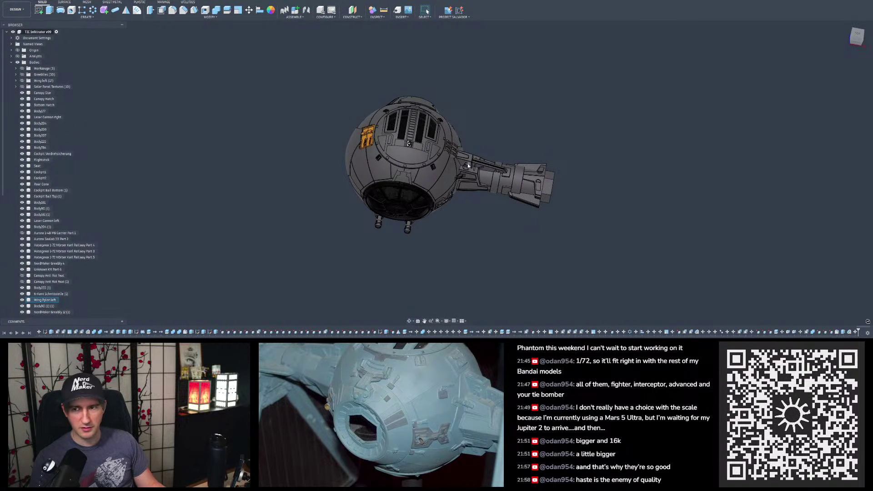
pyautogui.scroll(8, 408, 157)
pyautogui.moveTo(409, 158)
pyautogui.keyDown('shift'); pyautogui.mouseDown(button='middle')
pyautogui.moveTo(302, 66)
pyautogui.moveTo(293, 71)
pyautogui.moveTo(298, 88)
pyautogui.mouseUp(button='middle'); pyautogui.keyUp('shift')
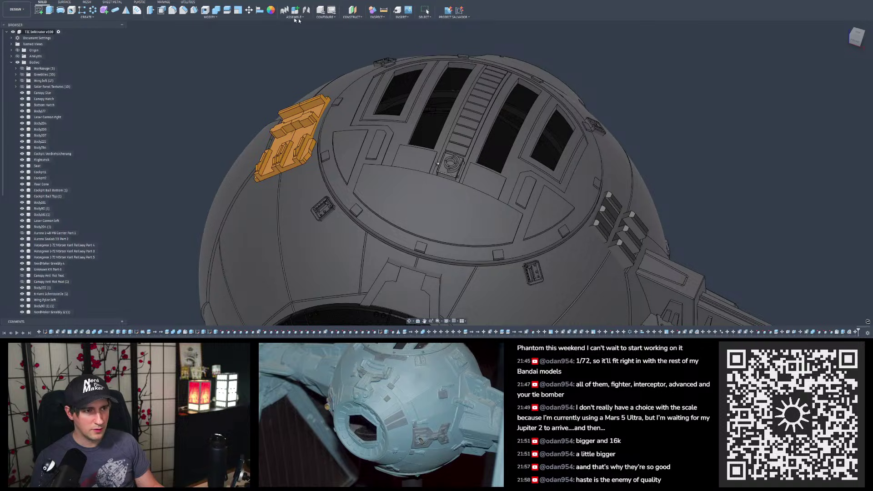
pyautogui.click(271, 17)
pyautogui.keyDown('shift'); pyautogui.moveTo(314, 117); pyautogui.dragTo(353, 106, button='middle'); pyautogui.keyUp('shift')
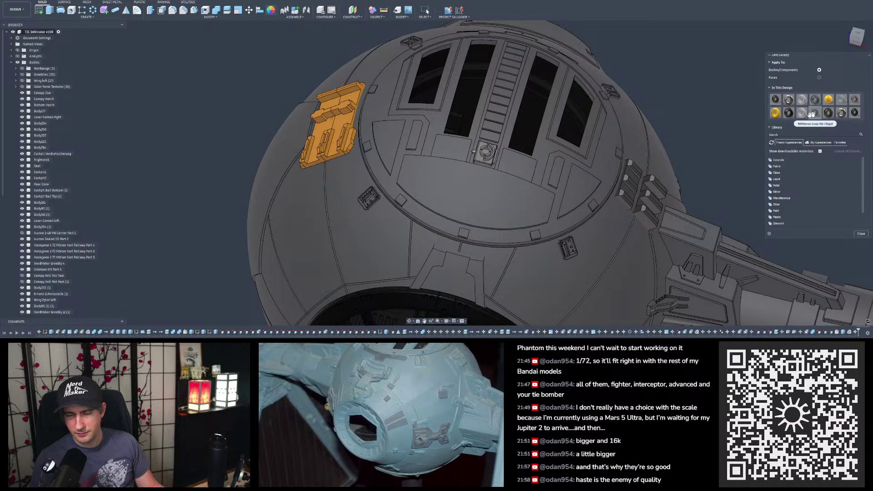
pyautogui.click(341, 114)
pyautogui.keyDown('ctrl'); pyautogui.click(372, 201); pyautogui.keyUp('ctrl')
pyautogui.keyDown('ctrl'); pyautogui.click(412, 44); pyautogui.keyUp('ctrl')
pyautogui.keyDown('ctrl'); pyautogui.click(609, 93); pyautogui.keyUp('ctrl')
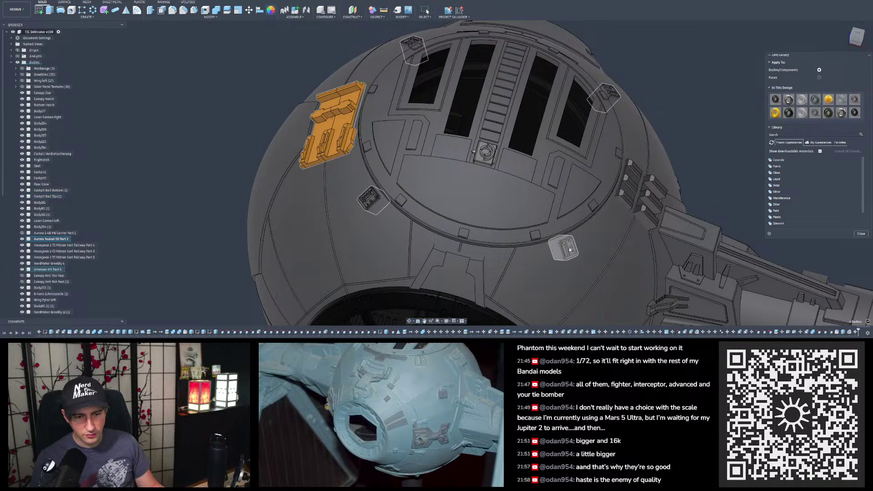
pyautogui.keyDown('ctrl'); pyautogui.click(484, 153); pyautogui.keyUp('ctrl')
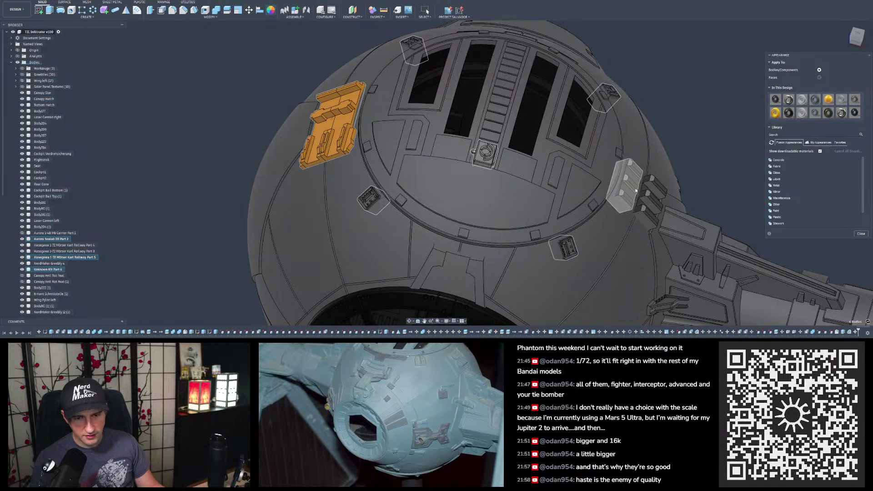
pyautogui.keyDown('ctrl'); pyautogui.click(654, 196); pyautogui.keyUp('ctrl')
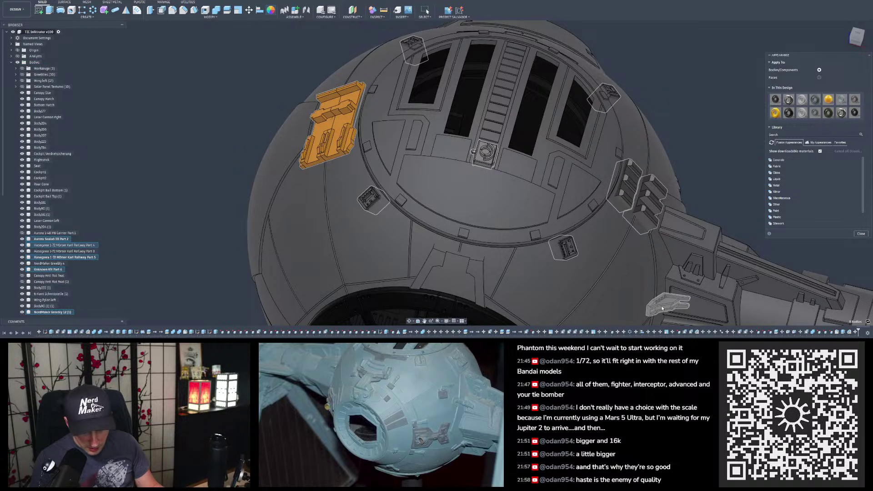
# Step: Add the greeblies between the pylon and the rear cone to the selected bodies
pyautogui.scroll(-6, 424, 144)
pyautogui.keyDown('shift'); pyautogui.moveTo(473, 179); pyautogui.dragTo(400, 148, button='middle'); pyautogui.keyUp('shift')
pyautogui.scroll(8, 522, 173)
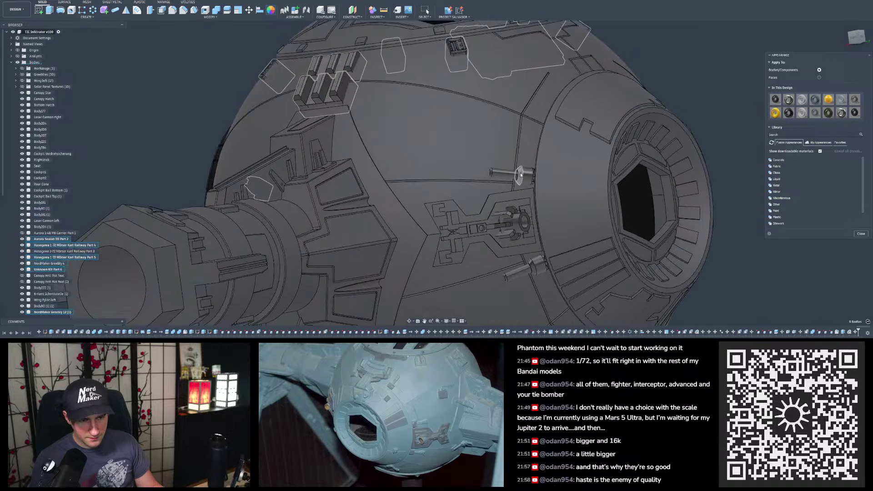
pyautogui.keyDown('ctrl'); pyautogui.click(518, 217); pyautogui.keyUp('ctrl')
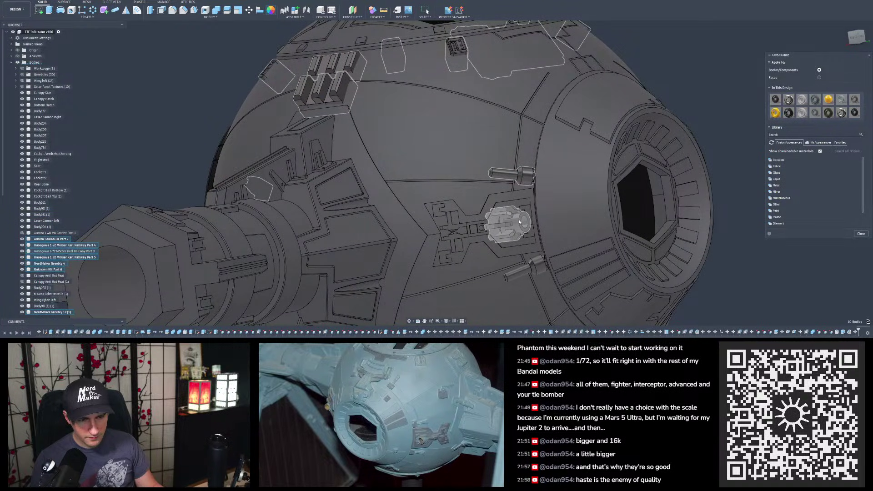
pyautogui.keyDown('ctrl'); pyautogui.click(538, 270); pyautogui.keyUp('ctrl')
pyautogui.keyDown('ctrl'); pyautogui.click(537, 270); pyautogui.keyUp('ctrl')
# Step: Apply the hull's grey appearance to the selected kit parts and greeblies
pyautogui.scroll(-5, 465, 146)
pyautogui.keyDown('shift'); pyautogui.moveTo(459, 145); pyautogui.dragTo(519, 154, button='middle'); pyautogui.keyUp('shift')
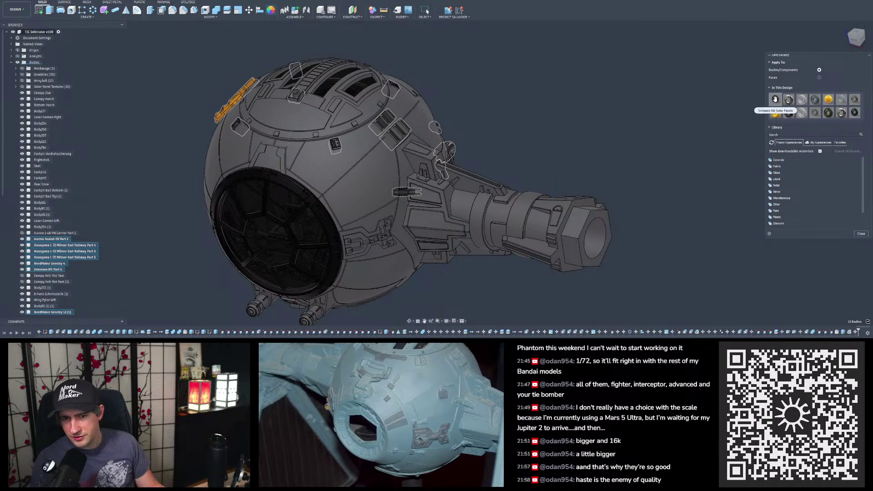
pyautogui.moveTo(444, 126); pyautogui.dragTo(437, 128)
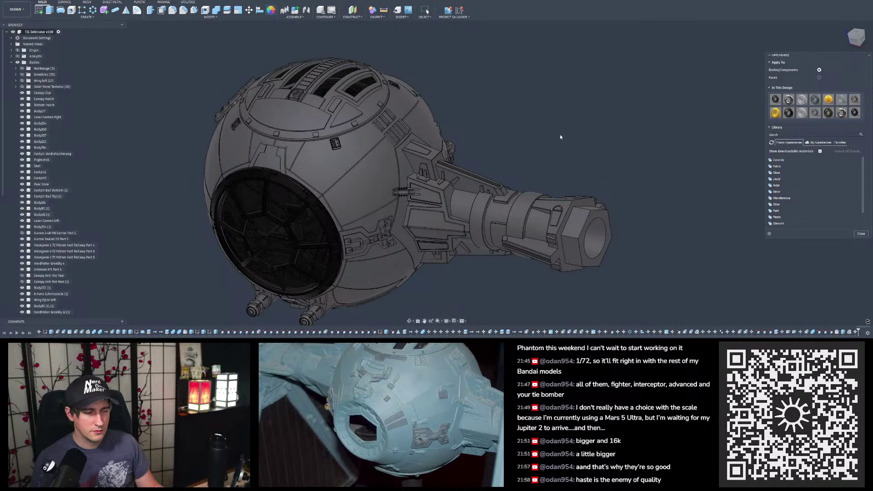
pyautogui.click(860, 234)
# Step: Show the left wing and solar panel texture body groups
pyautogui.scroll(-5, 516, 116)
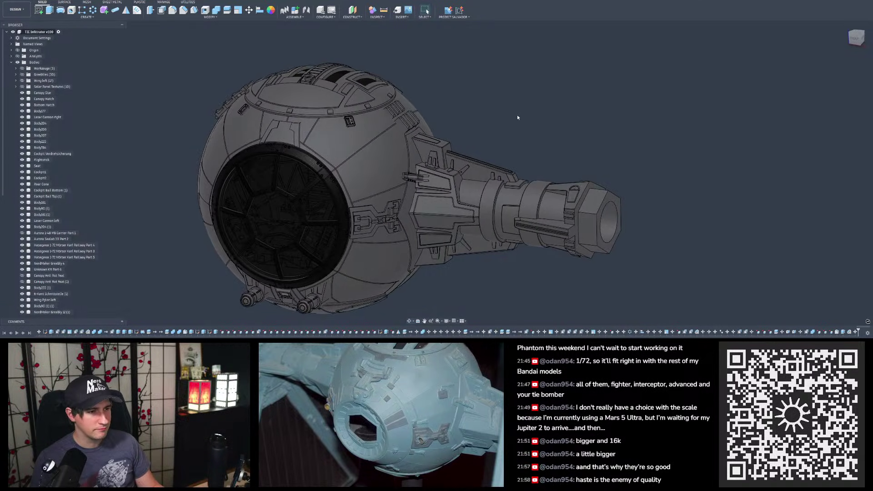
pyautogui.click(22, 81)
pyautogui.click(21, 80)
pyautogui.click(21, 80)
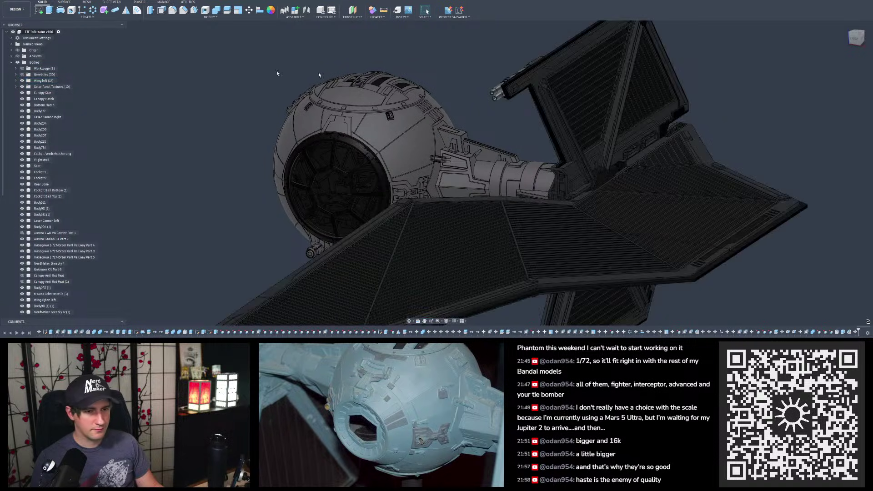
# Step: Review the model with its wing from several distances and angles
pyautogui.scroll(-6, 441, 81)
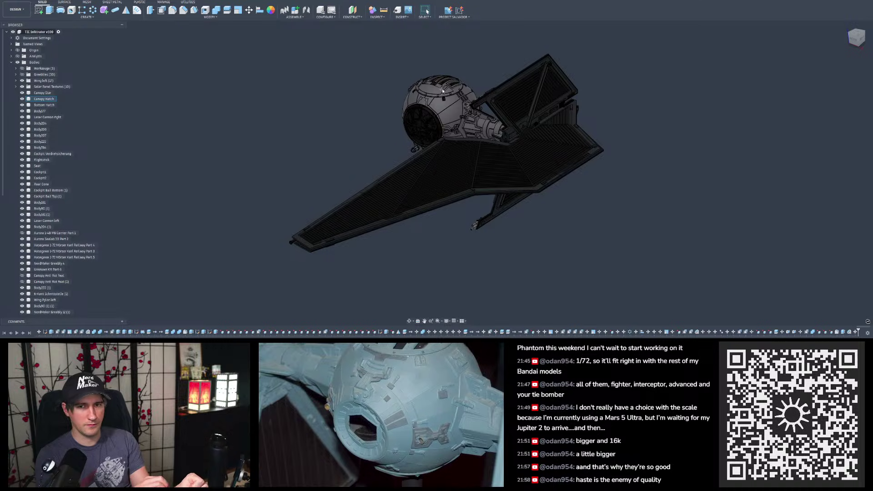
pyautogui.scroll(8, 442, 91)
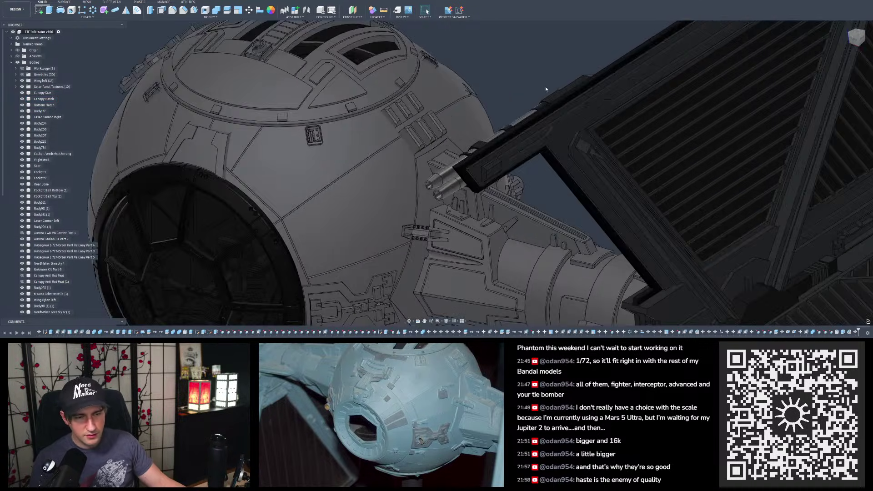
pyautogui.moveTo(545, 89)
pyautogui.keyDown('shift'); pyautogui.mouseDown(button='middle')
pyautogui.moveTo(562, 41)
pyautogui.moveTo(543, 87)
pyautogui.moveTo(561, 89)
pyautogui.moveTo(572, 78)
pyautogui.moveTo(552, 89)
pyautogui.mouseUp(button='middle'); pyautogui.keyUp('shift')
pyautogui.scroll(-3, 547, 88)
pyautogui.scroll(-2, 547, 89)
pyautogui.moveTo(488, 111)
pyautogui.keyDown('shift'); pyautogui.mouseDown(button='middle')
pyautogui.moveTo(491, 128)
pyautogui.moveTo(481, 117)
pyautogui.mouseUp(button='middle'); pyautogui.keyUp('shift')
pyautogui.scroll(-5, 480, 117)
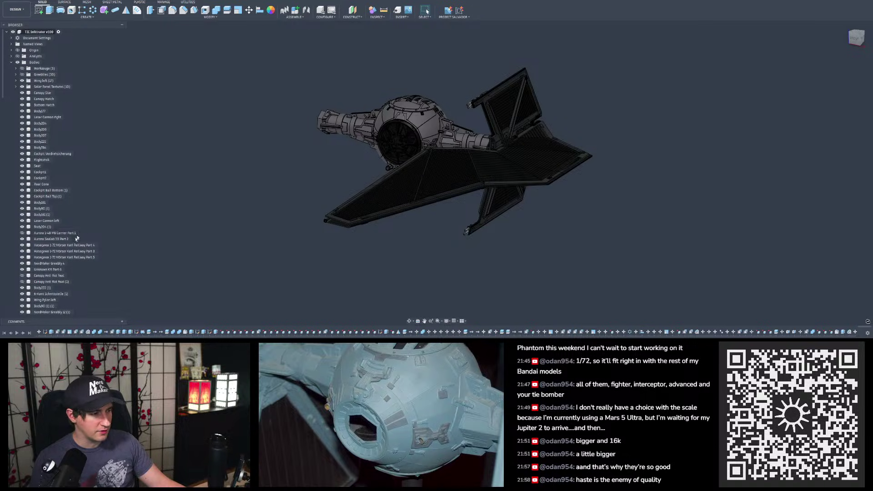
# Step: Show the hidden bodies of the opposite wing, including its laser cannons and solar panel textures
pyautogui.scroll(-3, 37, 216)
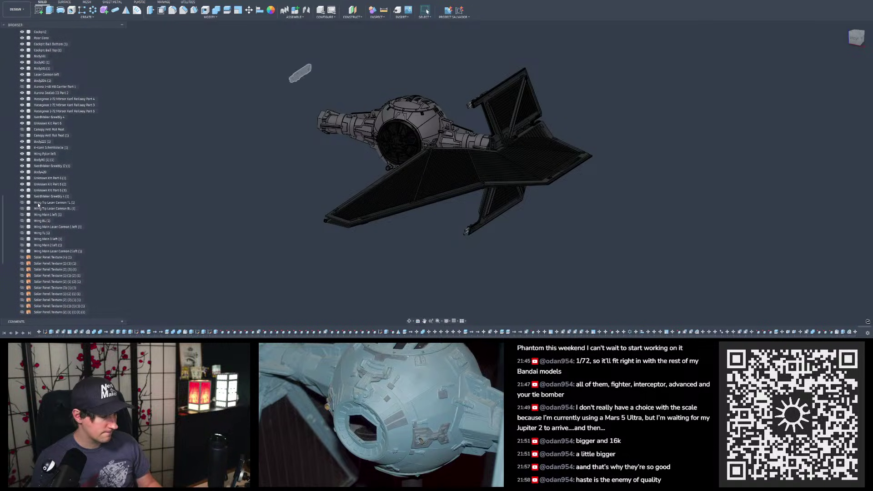
pyautogui.scroll(-2, 40, 227)
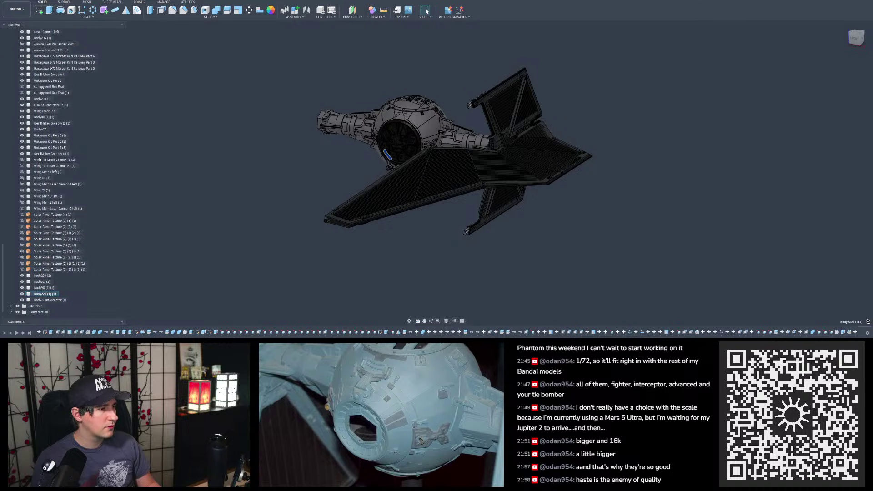
pyautogui.keyDown('shift'); pyautogui.click(32, 274); pyautogui.keyUp('shift')
pyautogui.press('v')
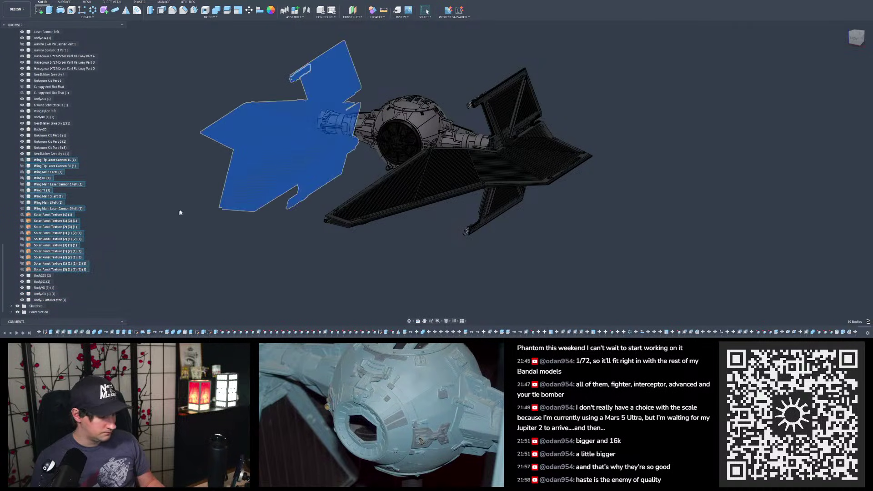
pyautogui.click(285, 234)
# Step: Examine the complete ship with both wings from above, the front and the sides, and check the cockpit ball's details
pyautogui.scroll(-3, 553, 197)
pyautogui.keyDown('shift'); pyautogui.moveTo(513, 189); pyautogui.dragTo(495, 93, button='middle'); pyautogui.keyUp('shift')
pyautogui.scroll(5, 468, 174)
pyautogui.scroll(2, 496, 93)
pyautogui.keyDown('shift'); pyautogui.moveTo(529, 136); pyautogui.dragTo(514, 174, button='middle'); pyautogui.keyUp('shift')
pyautogui.scroll(6, 554, 155)
pyautogui.scroll(-2, 562, 137)
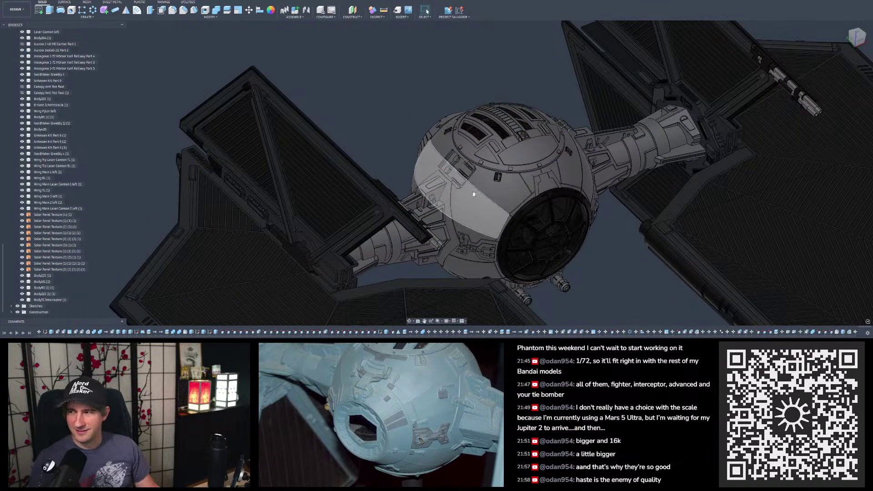
pyautogui.scroll(3, 453, 148)
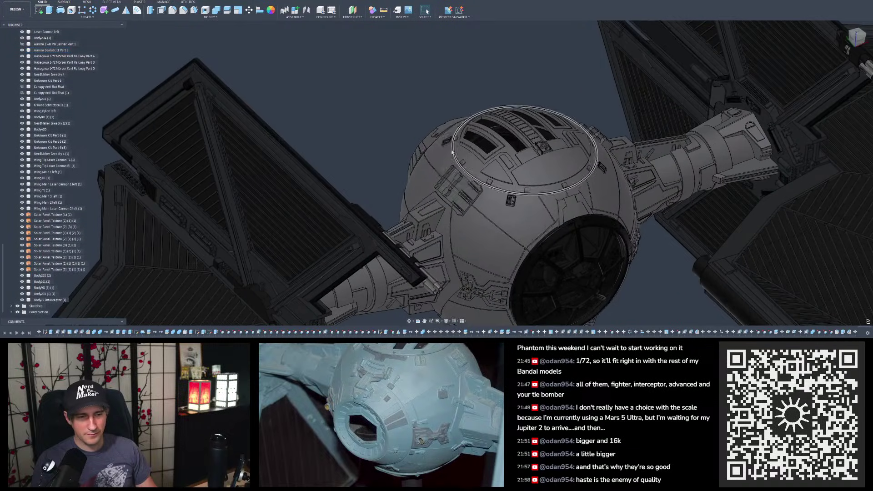
pyautogui.keyDown('shift'); pyautogui.moveTo(447, 139); pyautogui.dragTo(341, 236, button='middle'); pyautogui.keyUp('shift')
pyautogui.scroll(-3, 503, 188)
pyautogui.scroll(-4, 503, 188)
pyautogui.keyDown('shift'); pyautogui.moveTo(347, 200); pyautogui.dragTo(517, 230, button='middle'); pyautogui.keyUp('shift')
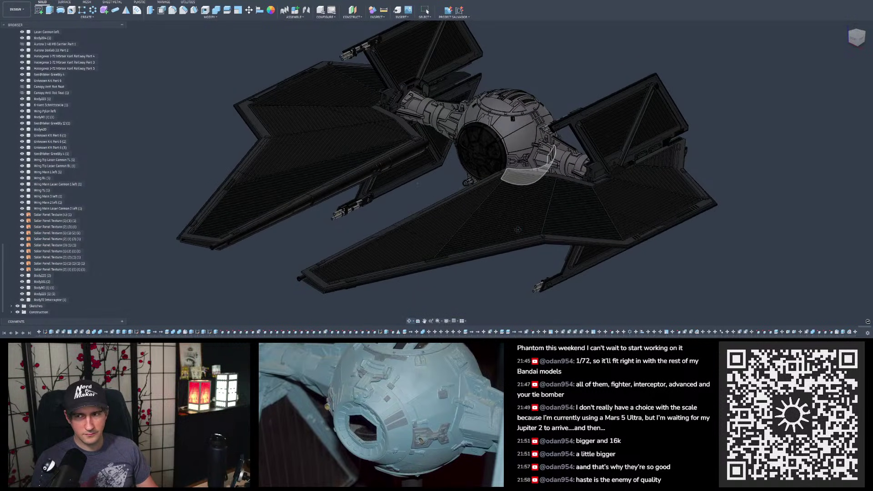
pyautogui.scroll(3, 514, 117)
pyautogui.keyDown('shift'); pyautogui.moveTo(520, 132); pyautogui.dragTo(596, 137, button='middle'); pyautogui.keyUp('shift')
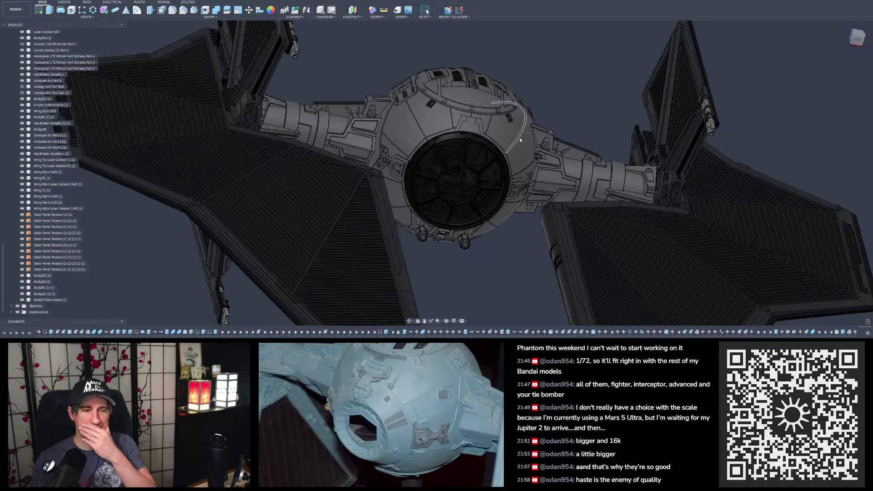
pyautogui.moveTo(615, 191)
pyautogui.keyDown('shift'); pyautogui.mouseDown(button='middle')
pyautogui.moveTo(514, 168)
pyautogui.moveTo(511, 194)
pyautogui.mouseUp(button='middle'); pyautogui.keyUp('shift')
pyautogui.keyDown('shift'); pyautogui.moveTo(509, 116); pyautogui.dragTo(519, 167, button='middle'); pyautogui.keyUp('shift')
pyautogui.scroll(-2, 520, 152)
pyautogui.moveTo(575, 150)
pyautogui.keyDown('shift'); pyautogui.mouseDown(button='middle')
pyautogui.moveTo(582, 179)
pyautogui.moveTo(596, 177)
pyautogui.moveTo(576, 150)
pyautogui.moveTo(513, 145)
pyautogui.moveTo(559, 162)
pyautogui.moveTo(482, 93)
pyautogui.mouseUp(button='middle'); pyautogui.keyUp('shift')
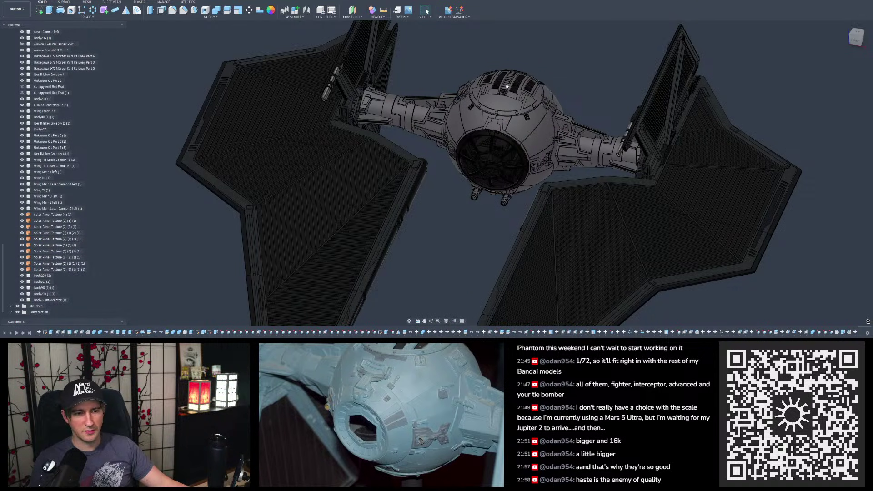
pyautogui.scroll(5, 453, 86)
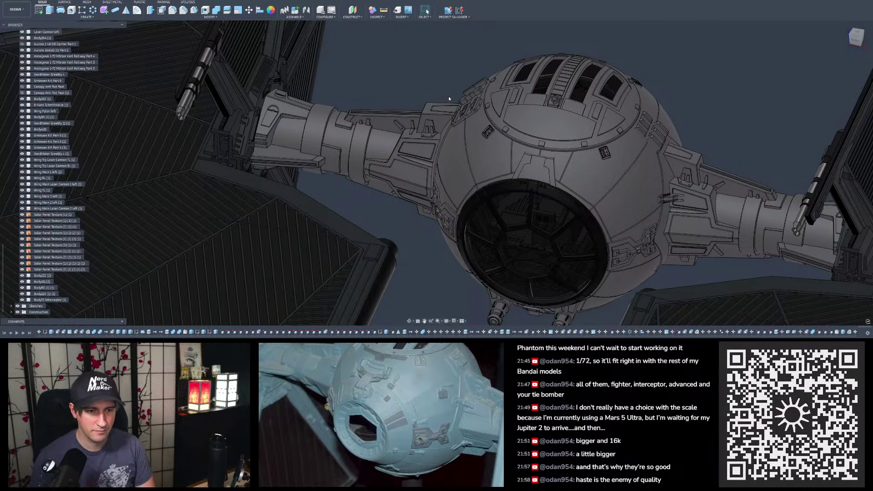
# Step: Inspect the two vent blocks and the small greebly beside the canopy hatch up close
pyautogui.keyDown('shift'); pyautogui.moveTo(506, 112); pyautogui.dragTo(635, 125, button='middle'); pyautogui.keyUp('shift')
pyautogui.click(636, 125)
pyautogui.scroll(5, 635, 125)
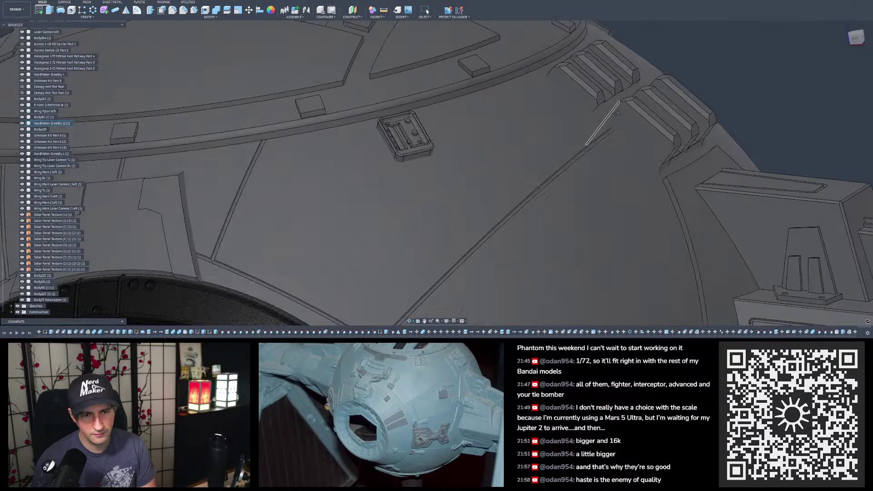
pyautogui.moveTo(616, 112)
pyautogui.keyDown('shift'); pyautogui.mouseDown(button='middle')
pyautogui.moveTo(605, 106)
pyautogui.moveTo(630, 86)
pyautogui.moveTo(614, 106)
pyautogui.mouseUp(button='middle'); pyautogui.keyUp('shift')
pyautogui.scroll(-8, 599, 143)
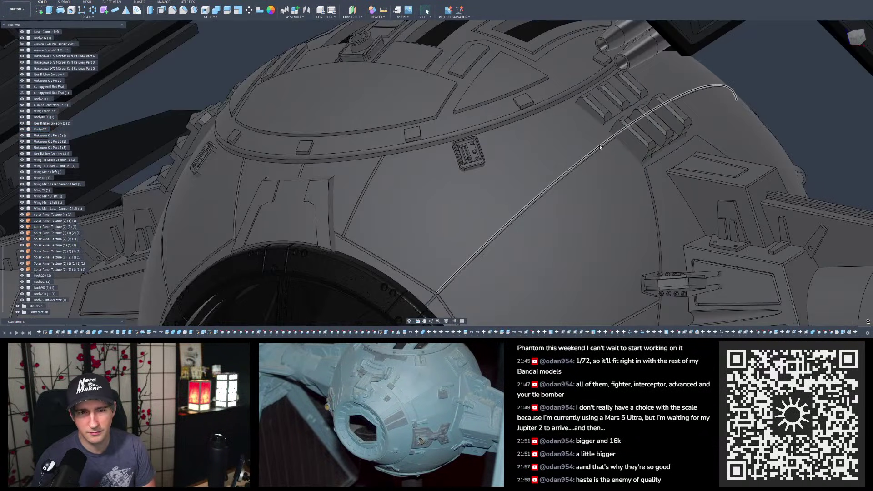
pyautogui.scroll(2, 598, 143)
pyautogui.keyDown('shift'); pyautogui.moveTo(598, 143); pyautogui.dragTo(529, 160, button='middle'); pyautogui.keyUp('shift')
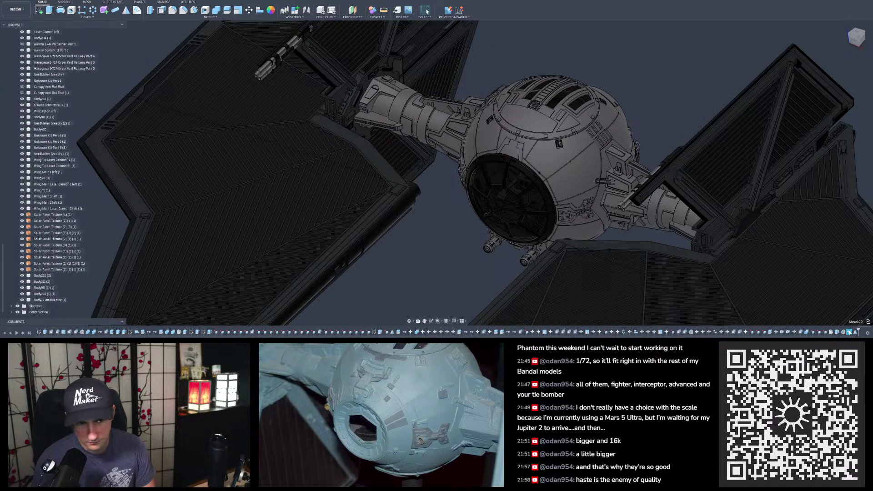
# Step: Take the design back to before the last mirror feature, and open and close the settings of the kit part's Move feature
pyautogui.scroll(-3, 451, 257)
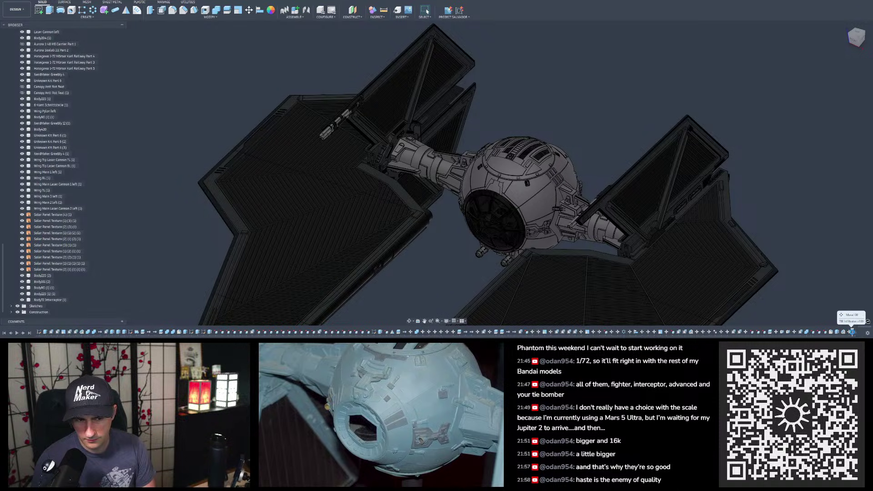
pyautogui.scroll(10, 665, 224)
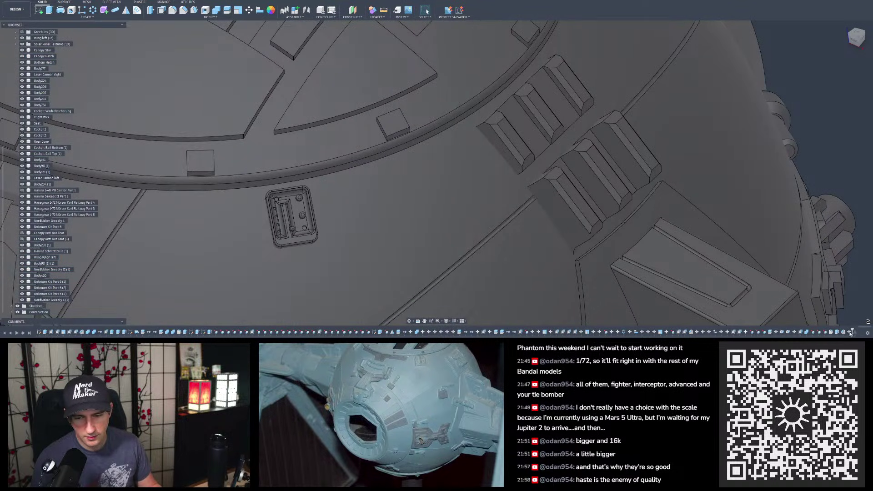
pyautogui.scroll(-10, 535, 139)
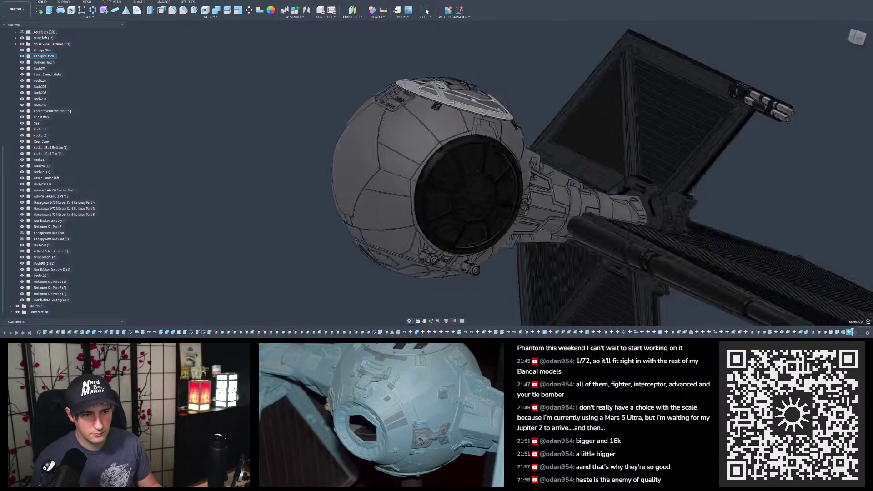
pyautogui.keyDown('shift'); pyautogui.moveTo(535, 138); pyautogui.dragTo(580, 112, button='middle'); pyautogui.keyUp('shift')
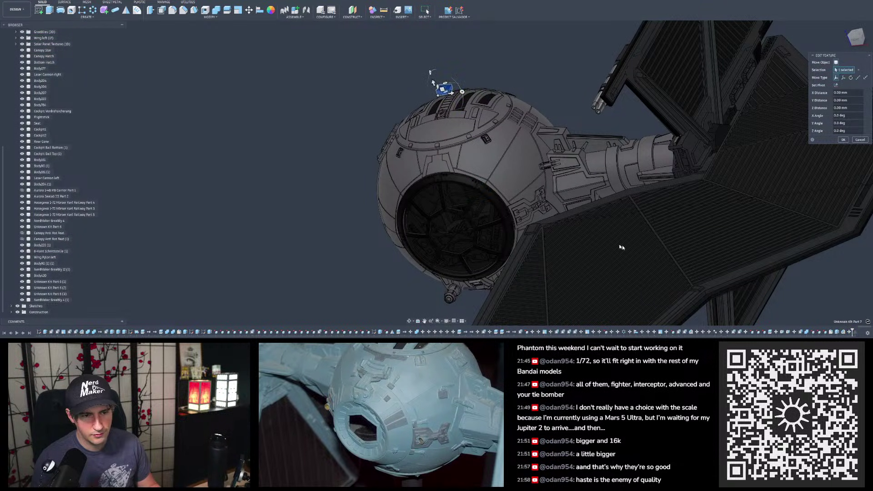
pyautogui.click(857, 139)
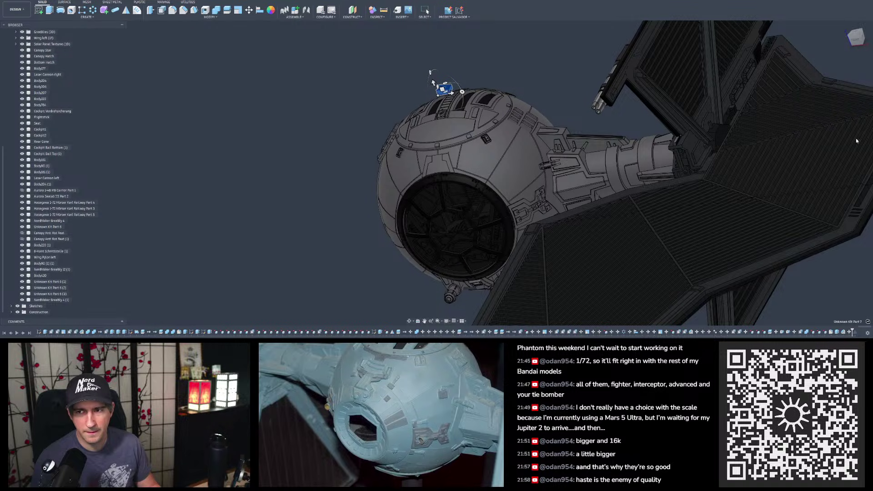
# Step: Extrude the vent block's side face 2 mm across the gap and join it to the neighbouring block, with the cockpit ball's top hidden
pyautogui.scroll(5, 552, 103)
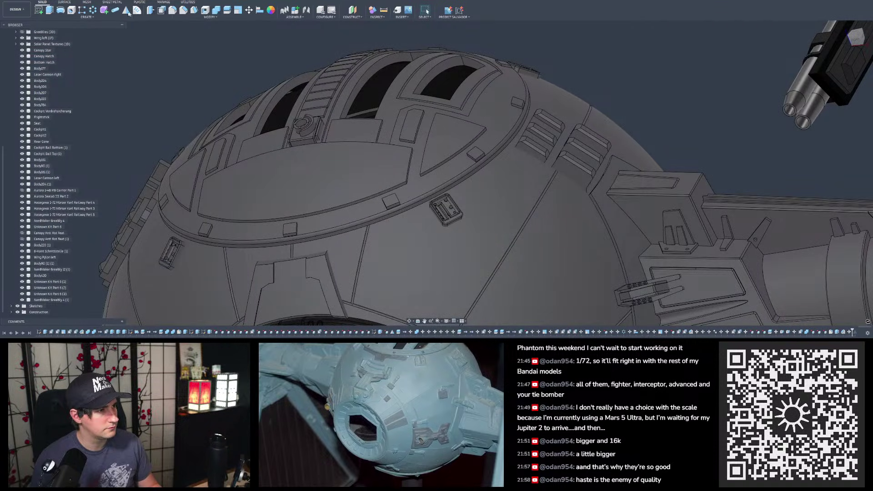
pyautogui.scroll(10, 548, 161)
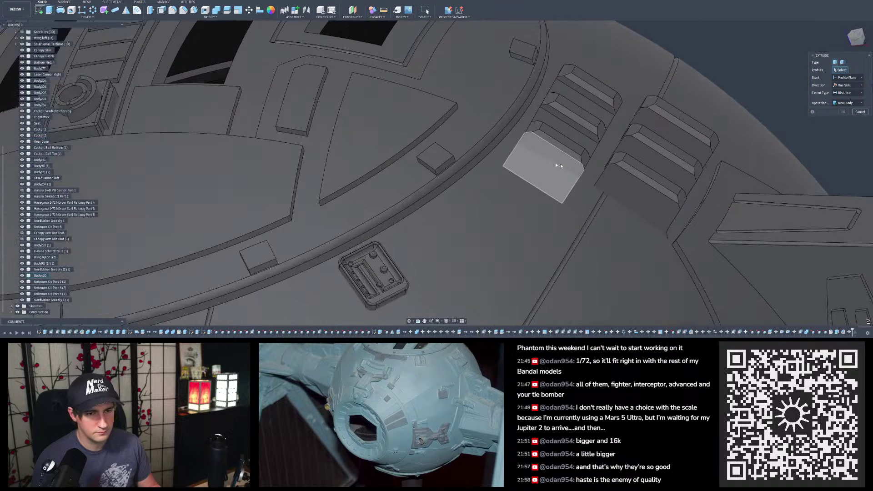
pyautogui.keyDown('shift'); pyautogui.moveTo(541, 151); pyautogui.dragTo(573, 152, button='middle'); pyautogui.keyUp('shift')
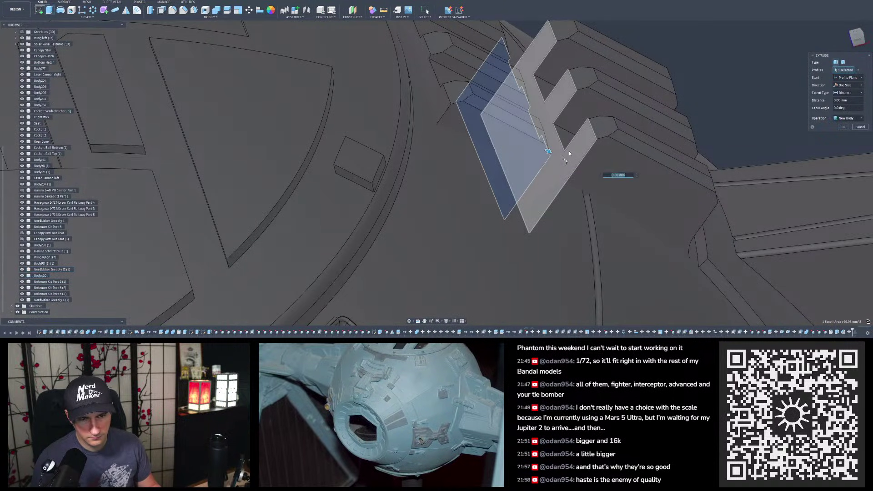
pyautogui.keyDown('shift'); pyautogui.moveTo(571, 162); pyautogui.dragTo(550, 154, button='middle'); pyautogui.keyUp('shift')
pyautogui.moveTo(547, 153); pyautogui.dragTo(572, 165)
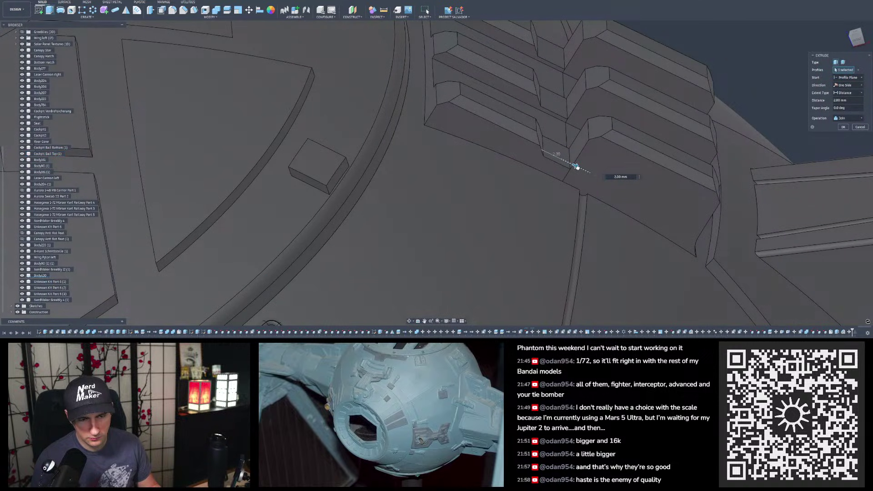
pyautogui.keyDown('shift'); pyautogui.moveTo(575, 166); pyautogui.dragTo(473, 157, button='middle'); pyautogui.keyUp('shift')
pyautogui.scroll(-5, 473, 157)
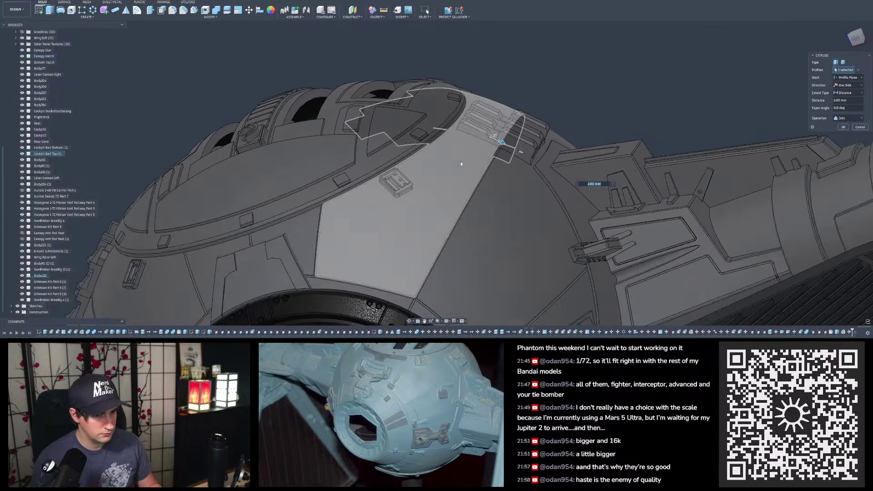
pyautogui.scroll(8, 502, 144)
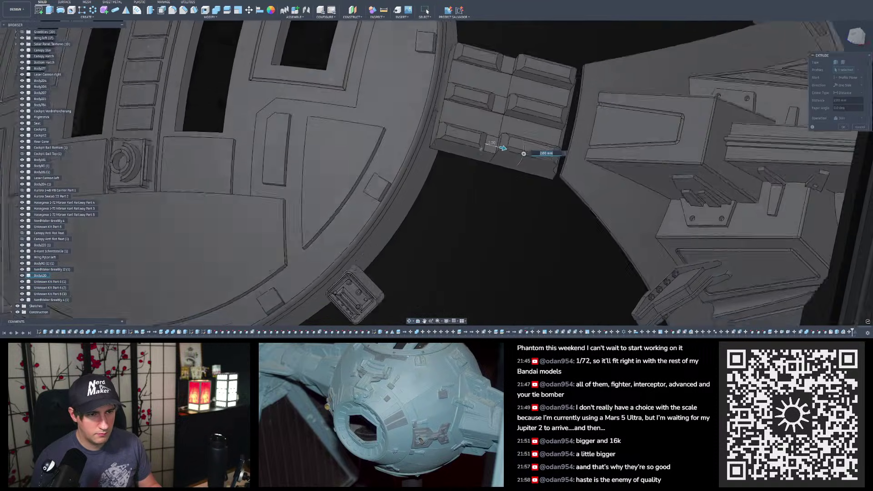
pyautogui.keyDown('shift'); pyautogui.moveTo(491, 149); pyautogui.dragTo(490, 130, button='middle'); pyautogui.keyUp('shift')
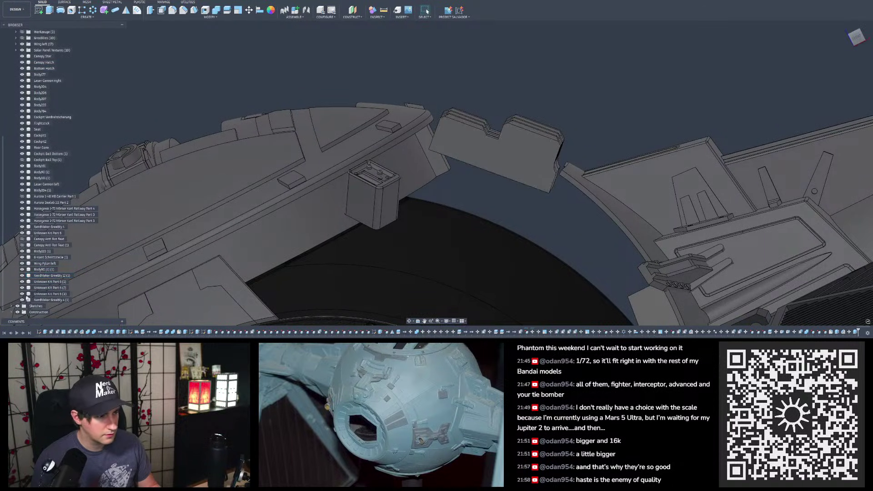
# Step: Toggle the joined vent block's visibility to check it, and show the cockpit ball's top again
pyautogui.click(22, 275)
pyautogui.click(23, 275)
pyautogui.click(22, 275)
pyautogui.click(22, 274)
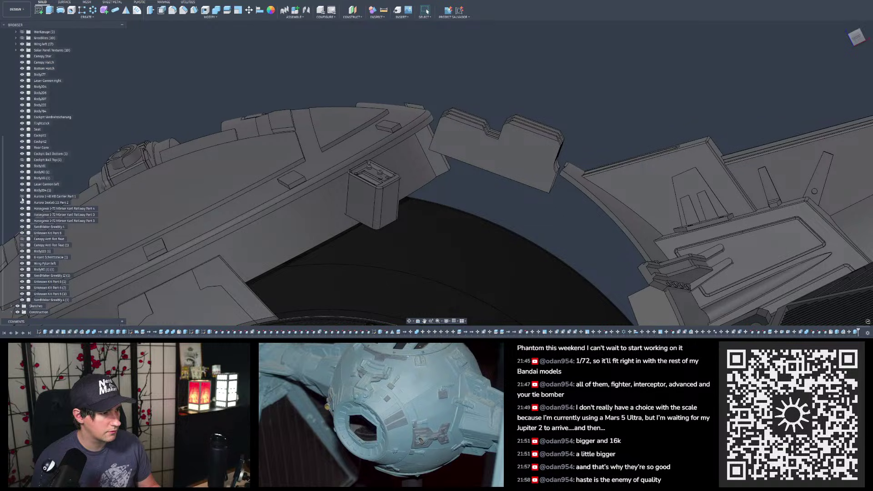
pyautogui.click(22, 160)
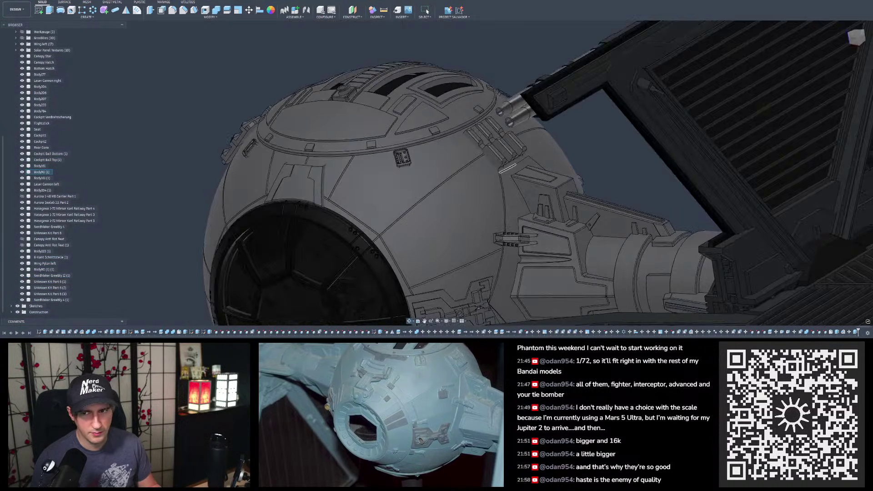
# Step: Delete the curved strip faces along the vent block's end next to the pylon
pyautogui.keyDown('shift'); pyautogui.moveTo(454, 155); pyautogui.dragTo(559, 172, button='middle'); pyautogui.keyUp('shift')
pyautogui.scroll(4, 484, 146)
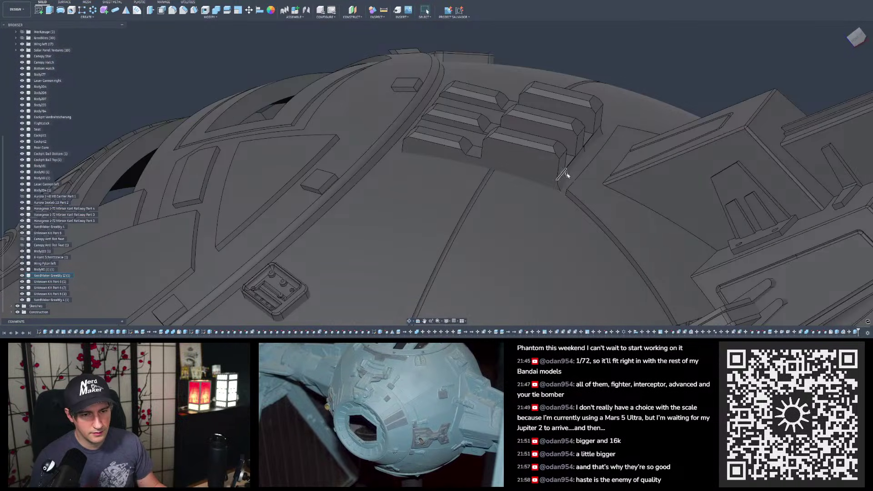
pyautogui.scroll(3, 563, 181)
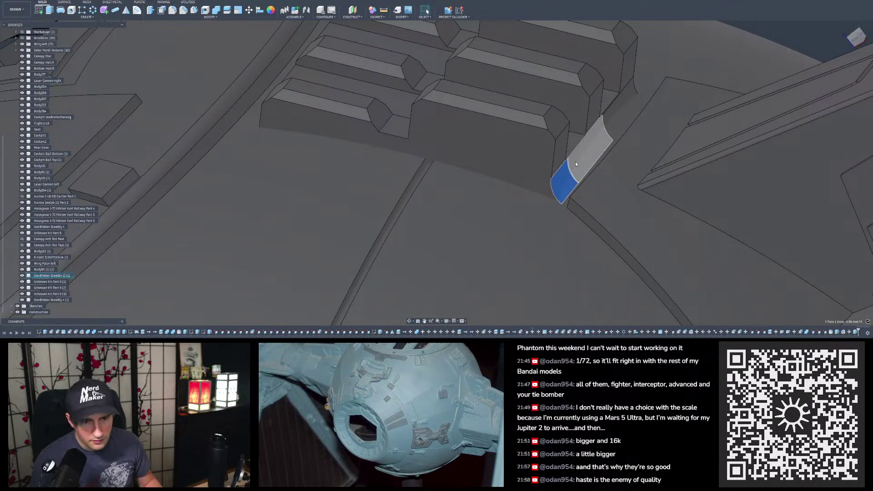
pyautogui.keyDown('shift'); pyautogui.click(576, 164); pyautogui.keyUp('shift')
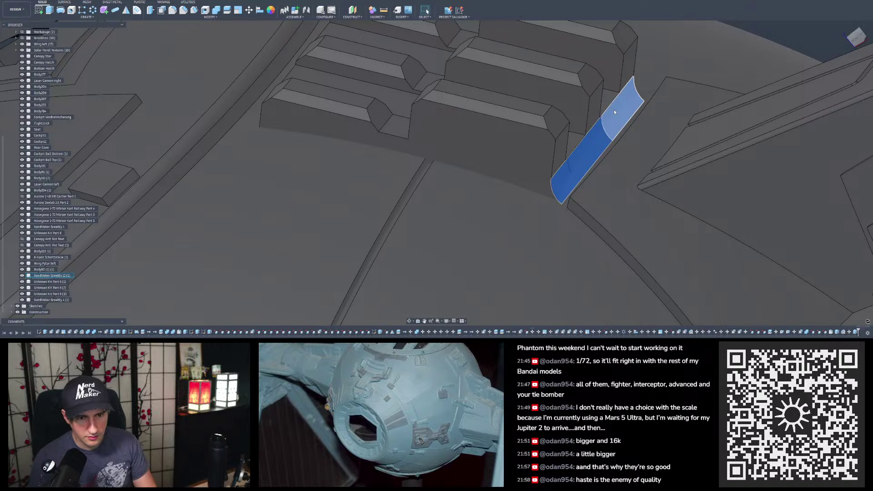
pyautogui.press('Delete')
# Step: Examine the cleaned-up vent block and how it sits on the cockpit ball from several sides
pyautogui.scroll(-4, 507, 148)
pyautogui.keyDown('shift'); pyautogui.moveTo(507, 149); pyautogui.dragTo(579, 161, button='middle'); pyautogui.keyUp('shift')
pyautogui.keyDown('shift'); pyautogui.moveTo(492, 47); pyautogui.dragTo(483, 136, button='middle'); pyautogui.keyUp('shift')
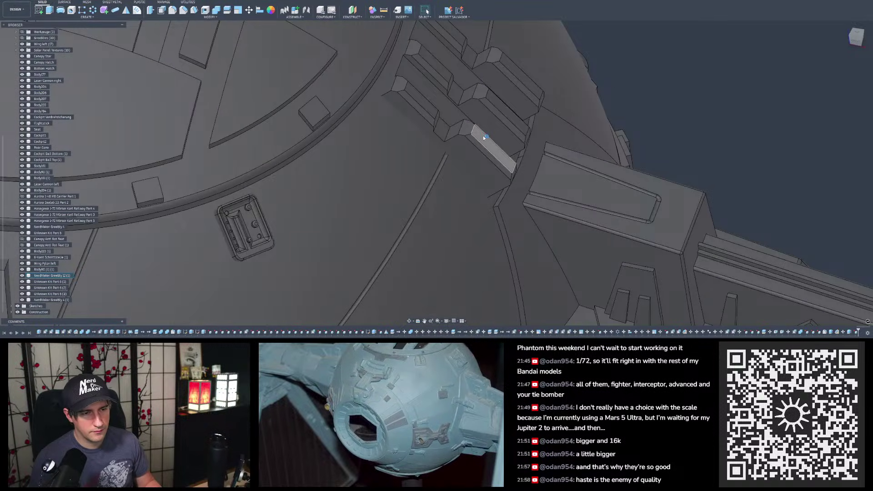
pyautogui.press('F6')
pyautogui.scroll(6, 432, 125)
pyautogui.keyDown('shift'); pyautogui.moveTo(432, 125); pyautogui.dragTo(464, 146, button='middle'); pyautogui.keyUp('shift')
pyautogui.scroll(10, 471, 123)
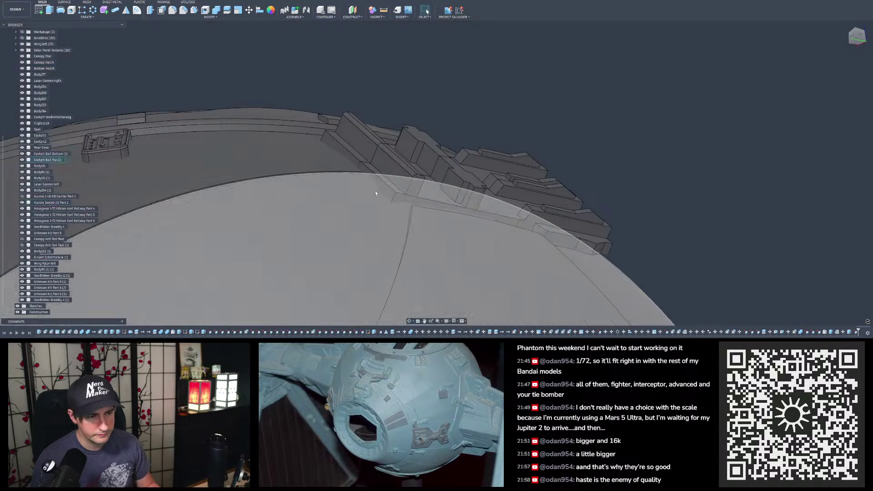
pyautogui.keyDown('shift'); pyautogui.moveTo(376, 193); pyautogui.dragTo(313, 113, button='middle'); pyautogui.keyUp('shift')
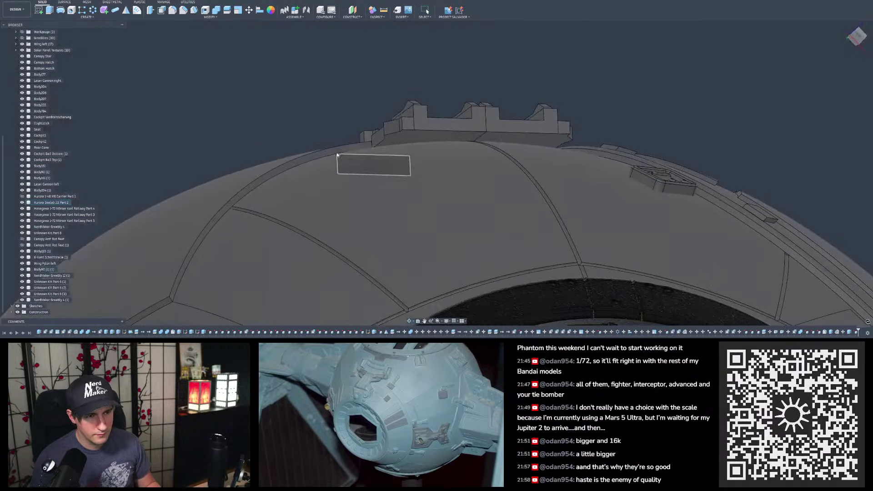
# Step: Try to offset the vent block's two underside faces down toward the cockpit ball
pyautogui.click(162, 12)
pyautogui.click(444, 139)
pyautogui.click(502, 137)
pyautogui.keyDown('shift'); pyautogui.moveTo(502, 137); pyautogui.dragTo(503, 142, button='middle'); pyautogui.keyUp('shift')
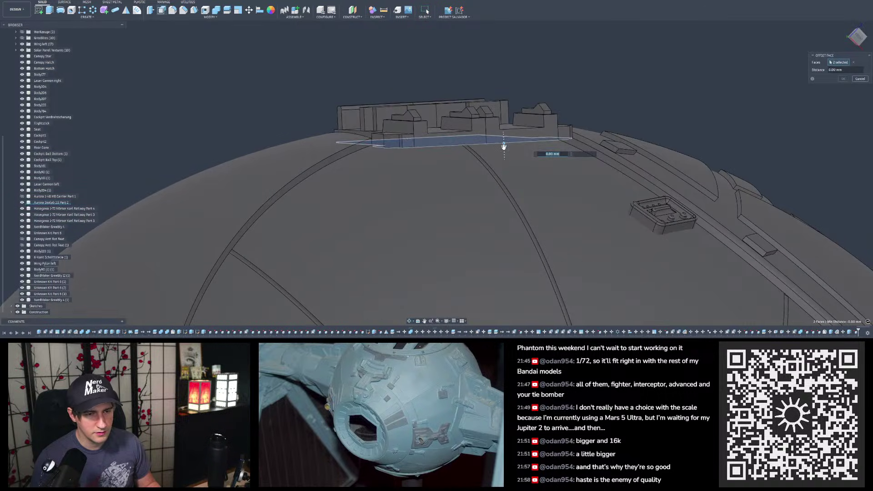
pyautogui.moveTo(502, 142); pyautogui.dragTo(504, 152)
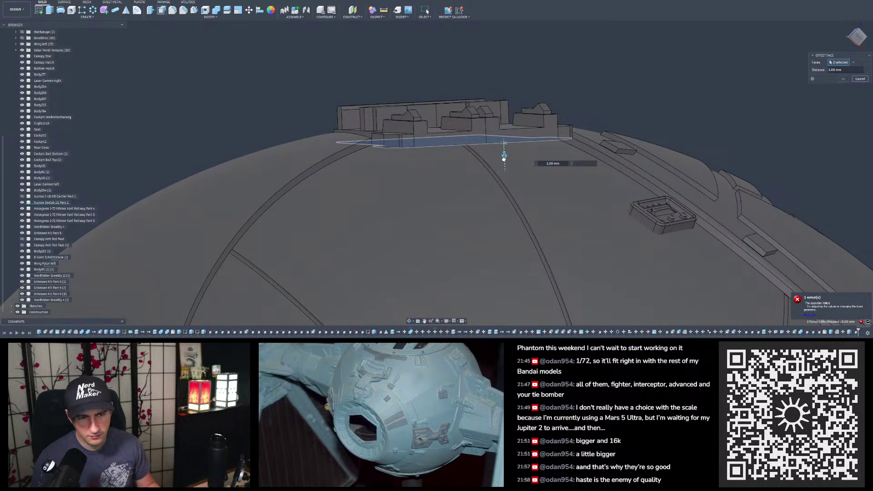
pyautogui.scroll(3, 503, 155)
pyautogui.keyDown('shift'); pyautogui.moveTo(502, 150); pyautogui.dragTo(484, 165, button='middle'); pyautogui.keyUp('shift')
pyautogui.scroll(5, 485, 163)
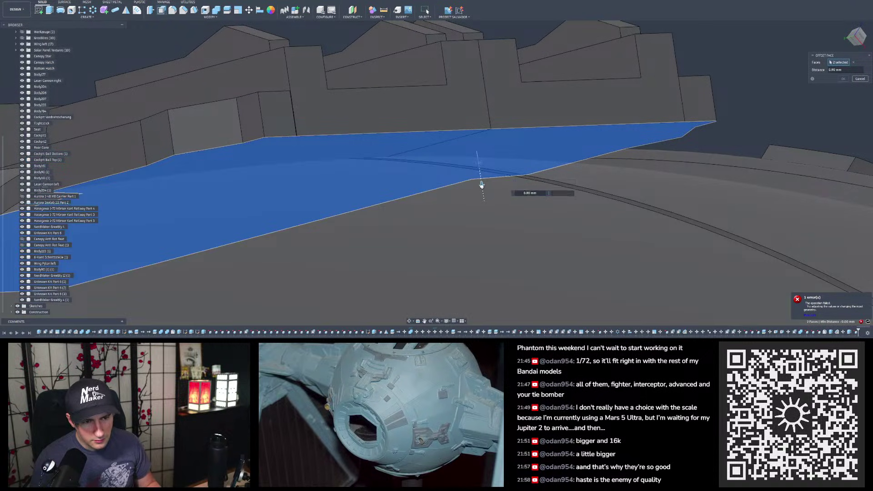
pyautogui.scroll(-3, 520, 108)
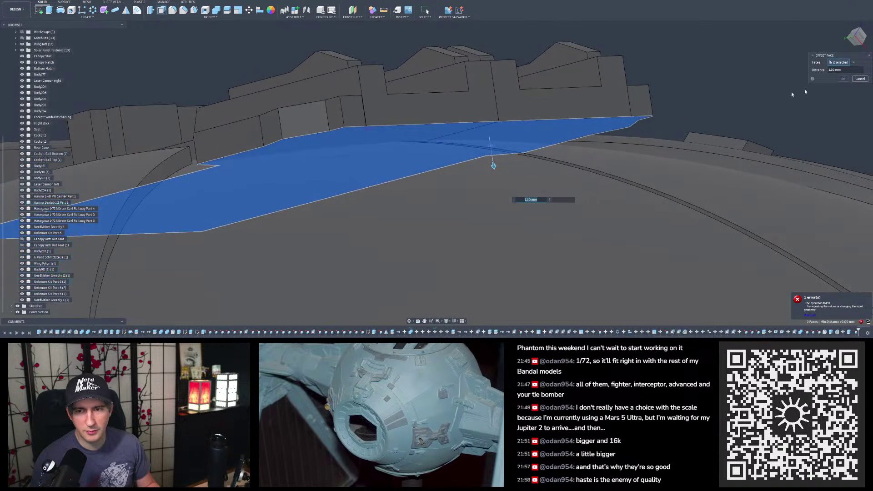
pyautogui.click(861, 81)
pyautogui.scroll(-3, 478, 62)
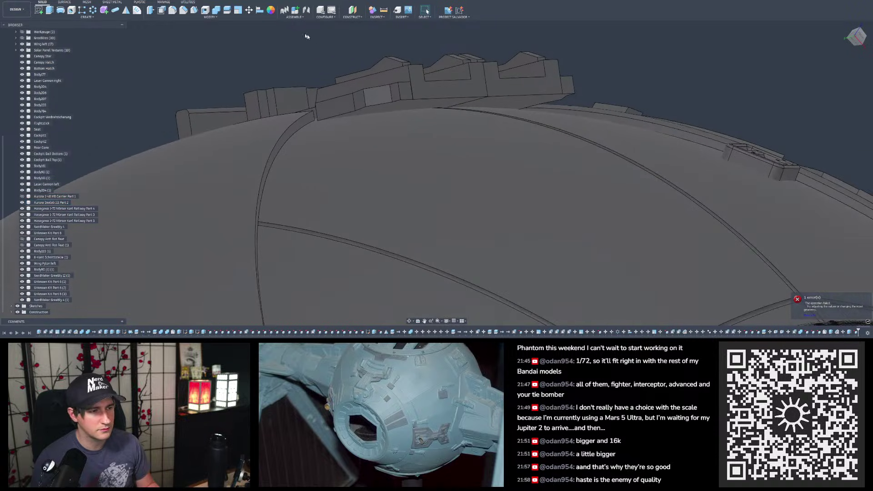
# Step: Try to move the vent block's two underside faces down into the cockpit ball
pyautogui.scroll(2, 311, 38)
pyautogui.click(466, 133)
pyautogui.keyDown('ctrl'); pyautogui.click(571, 127); pyautogui.keyUp('ctrl')
pyautogui.click(249, 10)
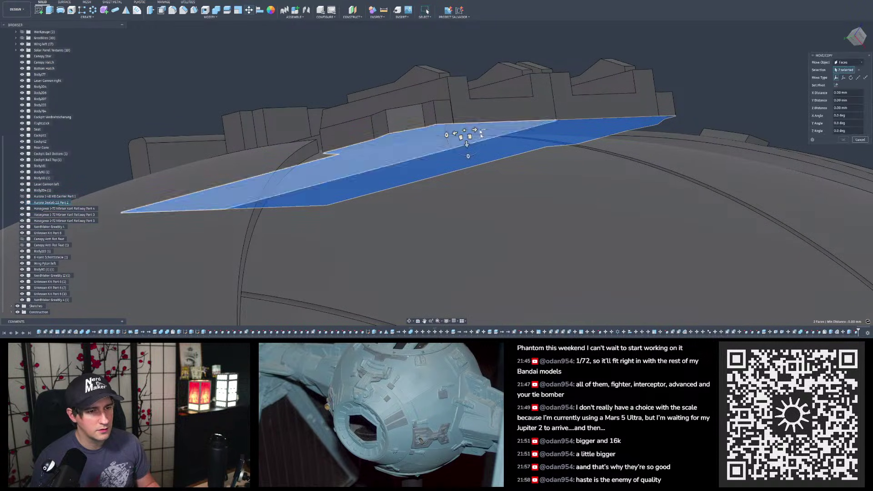
pyautogui.moveTo(468, 148); pyautogui.dragTo(470, 160)
pyautogui.click(864, 142)
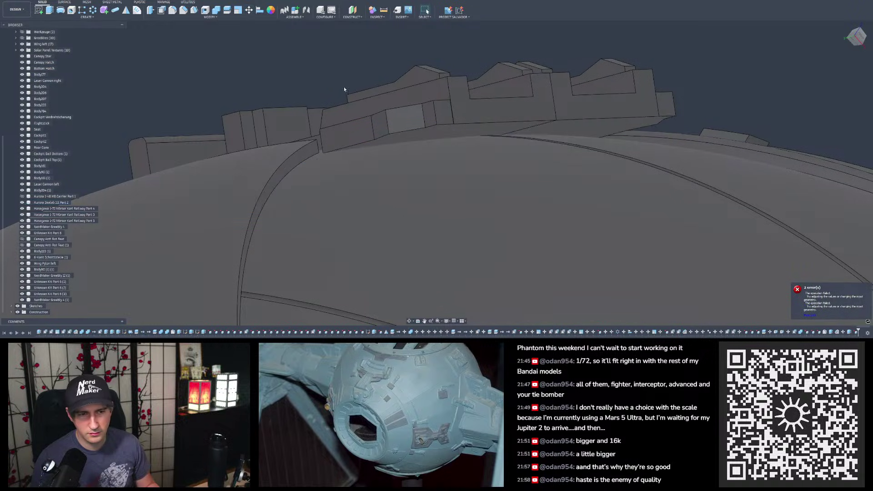
# Step: Isolate the joined vent block and examine the seam between its two underside faces up close
pyautogui.scroll(-5, 340, 86)
pyautogui.rightClick(57, 202)
pyautogui.click(66, 193)
pyautogui.keyDown('shift'); pyautogui.moveTo(222, 87); pyautogui.dragTo(244, 55, button='middle'); pyautogui.keyUp('shift')
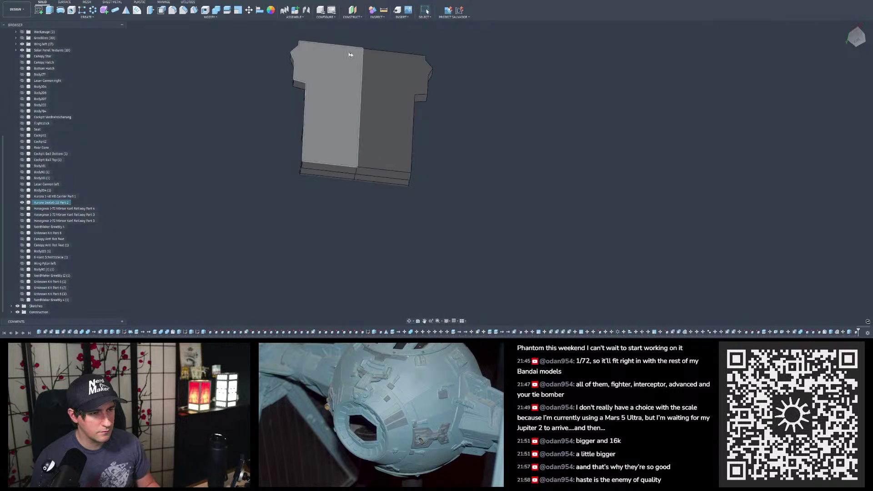
pyautogui.scroll(8, 353, 168)
pyautogui.scroll(3, 376, 152)
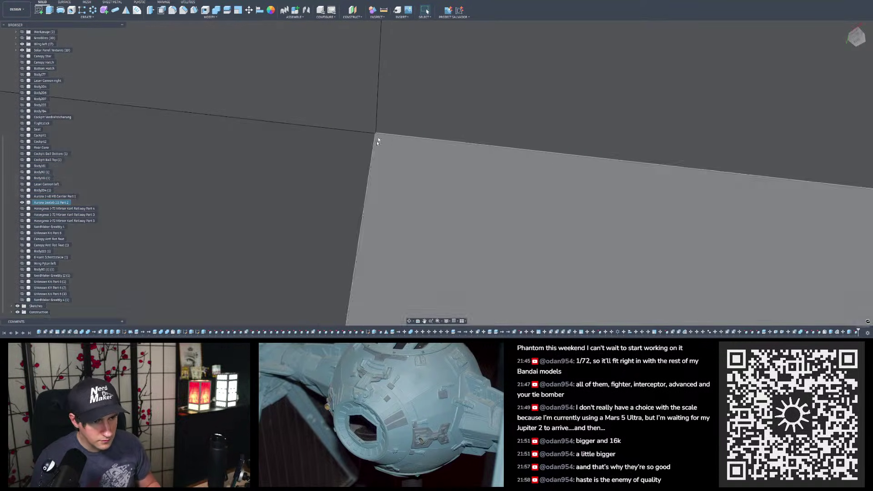
pyautogui.keyDown('shift'); pyautogui.moveTo(378, 141); pyautogui.dragTo(465, 119, button='middle'); pyautogui.keyUp('shift')
pyautogui.scroll(-10, 391, 170)
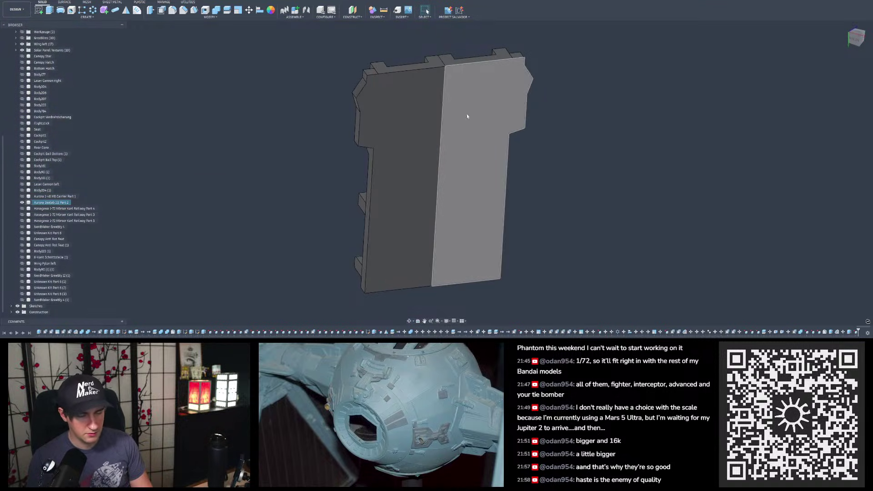
# Step: Try to delete the vent block's underside faces, and undo the last deletion
pyautogui.press('Delete')
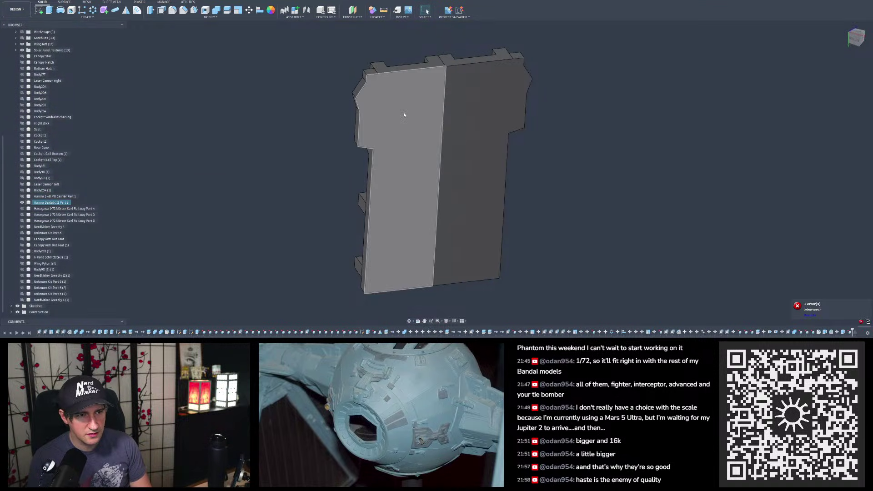
pyautogui.press('Delete')
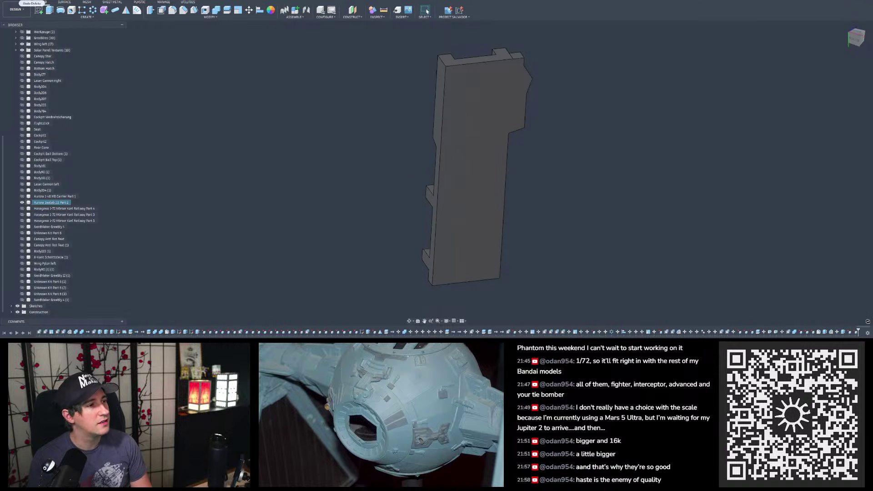
pyautogui.hotkey('ctrl', 'z')
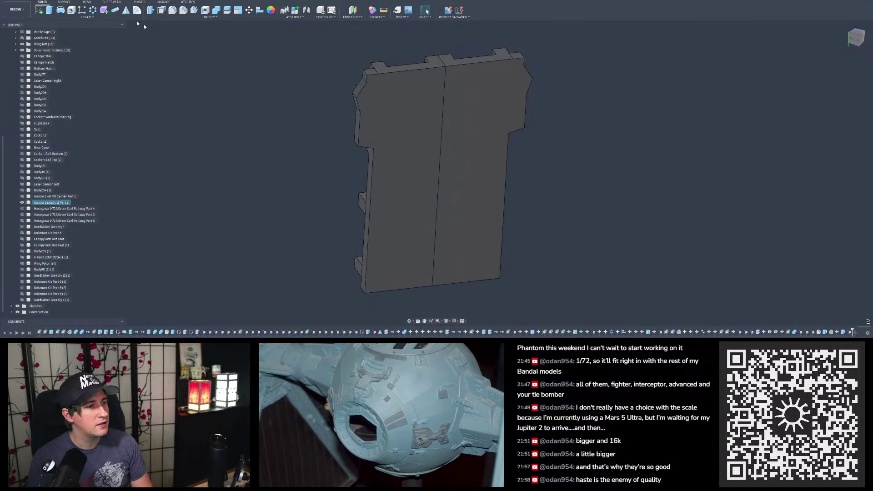
pyautogui.click(51, 13)
pyautogui.click(438, 132)
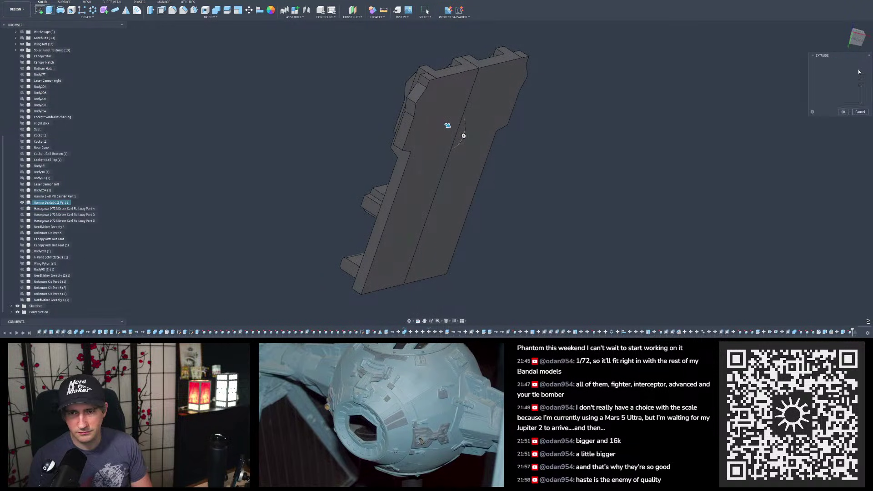
pyautogui.click(495, 98)
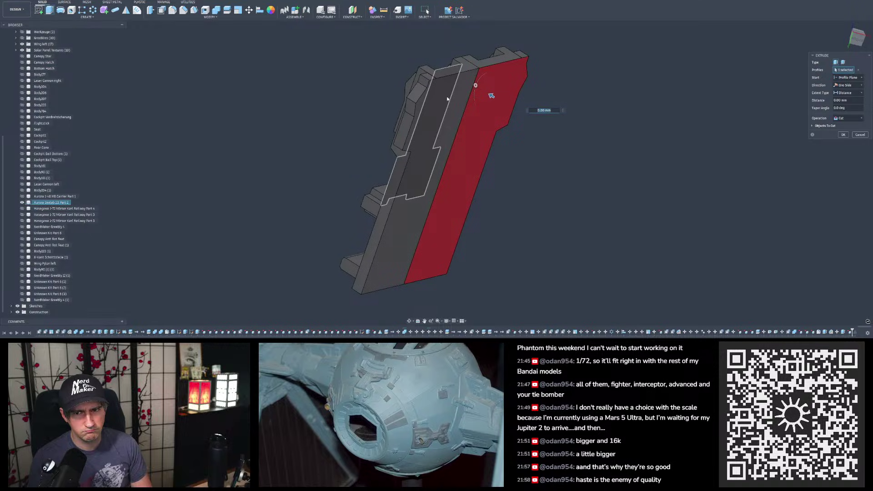
pyautogui.click(447, 99)
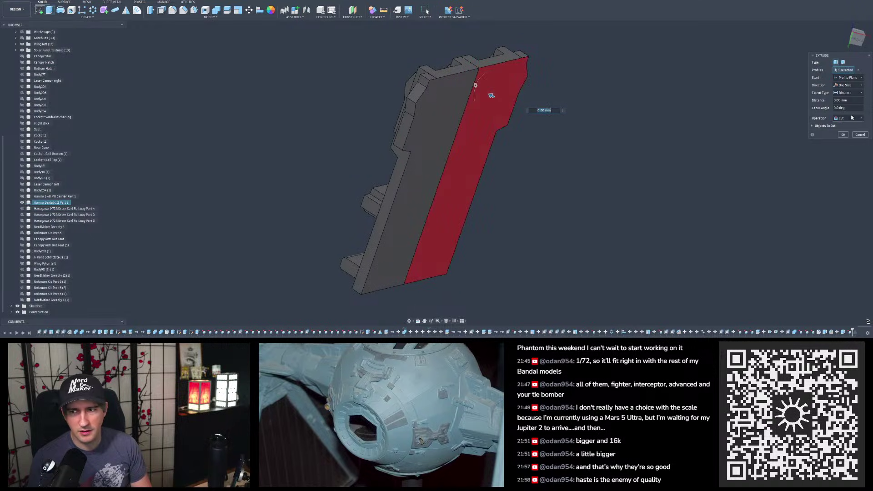
pyautogui.click(859, 135)
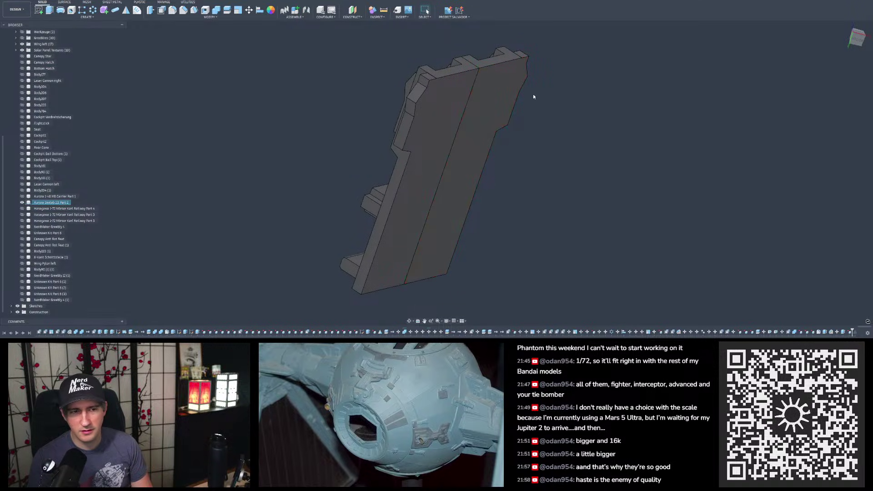
# Step: Measure the distance and angle between the vent block's two underside faces with the precision set to 0.1234
pyautogui.click(384, 14)
pyautogui.click(415, 185)
pyautogui.click(471, 173)
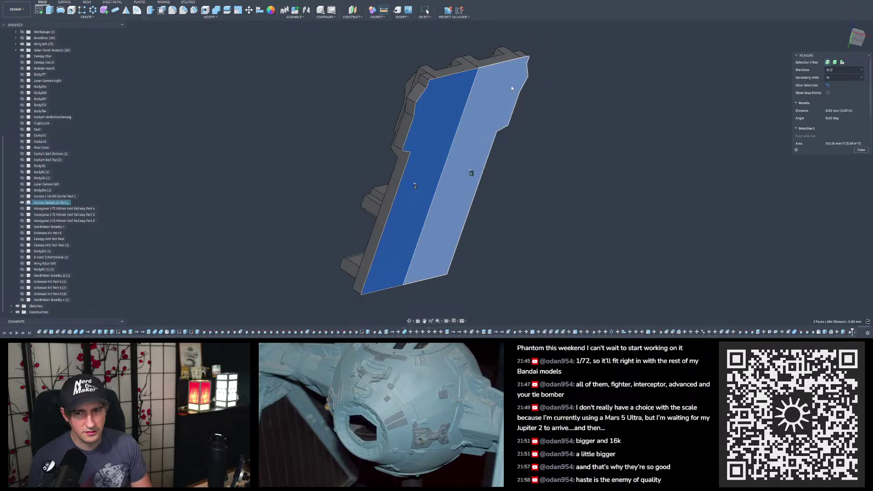
pyautogui.click(836, 71)
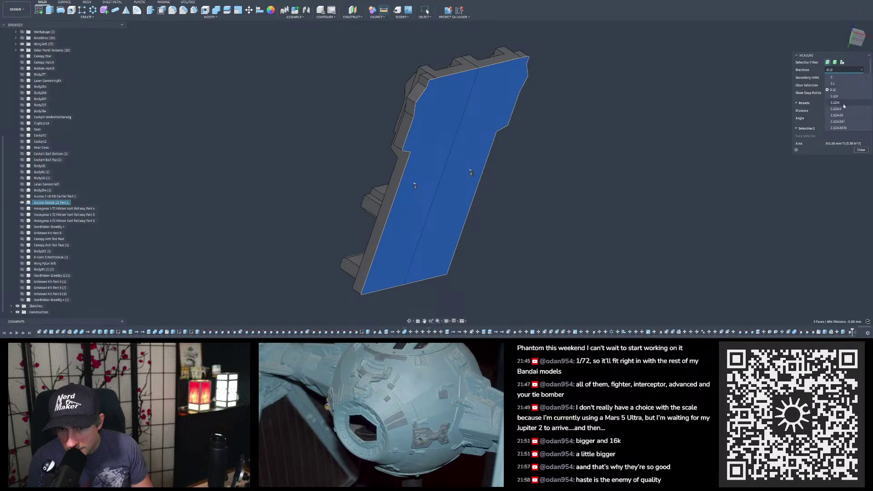
pyautogui.click(841, 103)
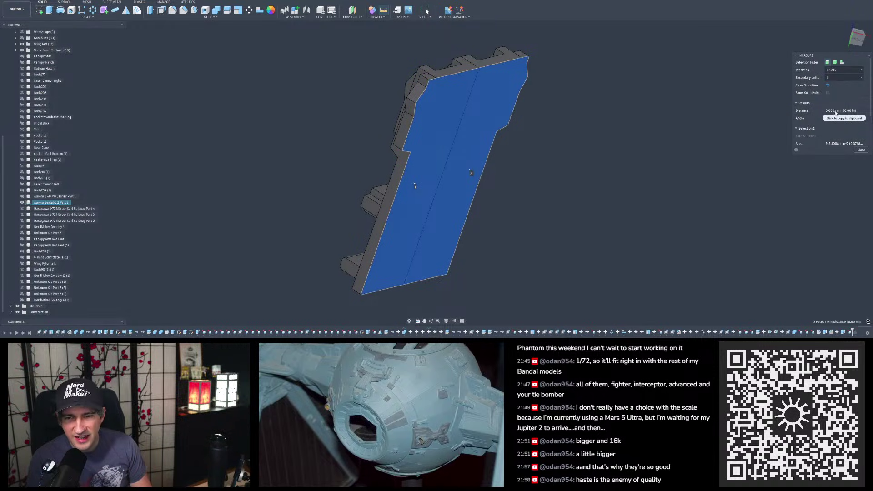
pyautogui.scroll(3, 465, 82)
pyautogui.keyDown('shift'); pyautogui.moveTo(466, 83); pyautogui.dragTo(505, 97, button='middle'); pyautogui.keyUp('shift')
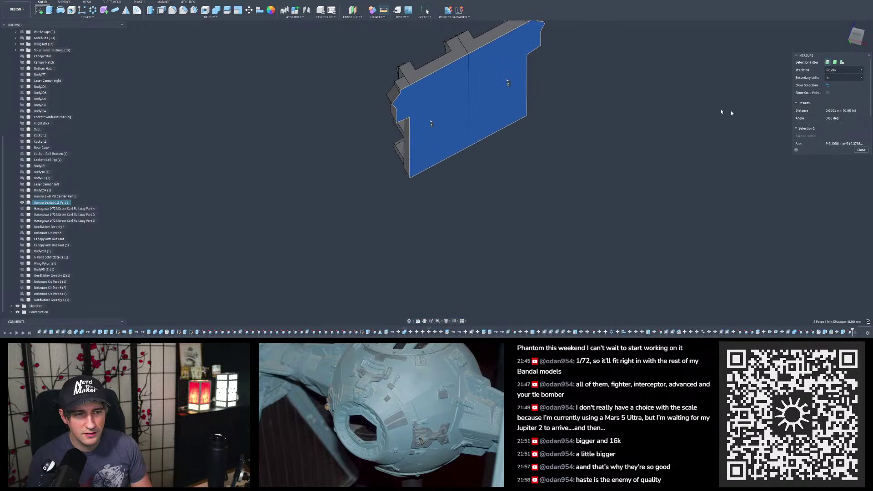
pyautogui.click(860, 150)
# Step: Try a 0 mm cut extrusion on one of the vent block's underside faces, and check that extrusion's settings
pyautogui.keyDown('shift'); pyautogui.moveTo(531, 108); pyautogui.dragTo(489, 117, button='middle'); pyautogui.keyUp('shift')
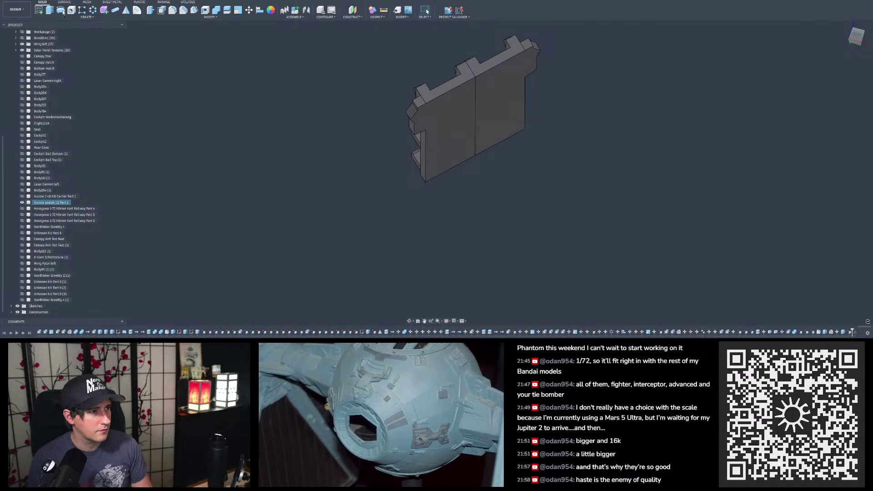
pyautogui.click(50, 11)
pyautogui.click(504, 111)
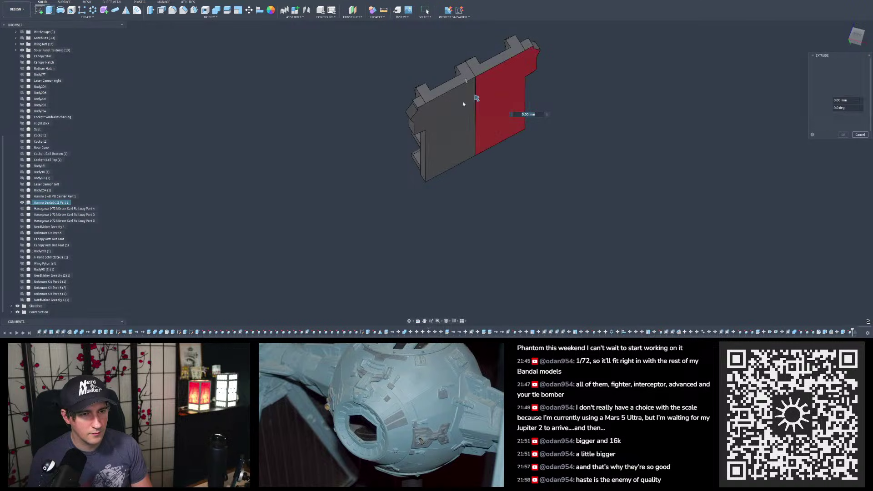
pyautogui.press('Return')
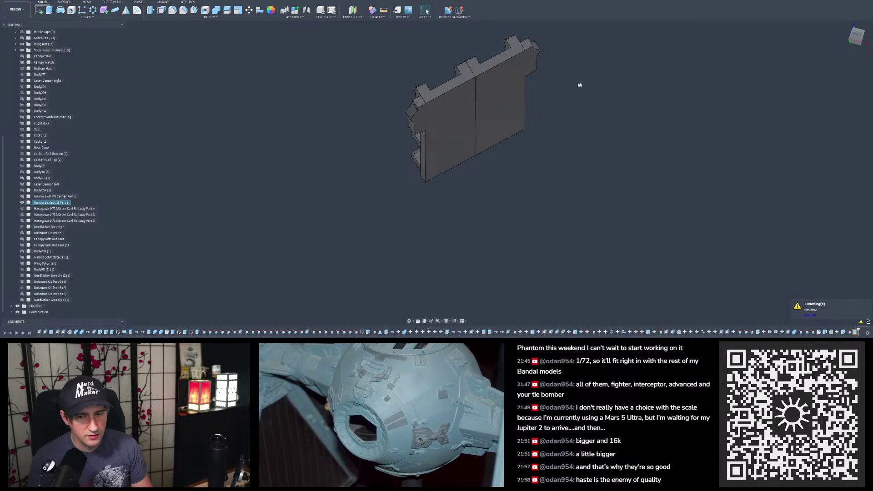
pyautogui.doubleClick(855, 333)
pyautogui.keyDown('shift'); pyautogui.moveTo(712, 184); pyautogui.dragTo(871, 145, button='middle'); pyautogui.keyUp('shift')
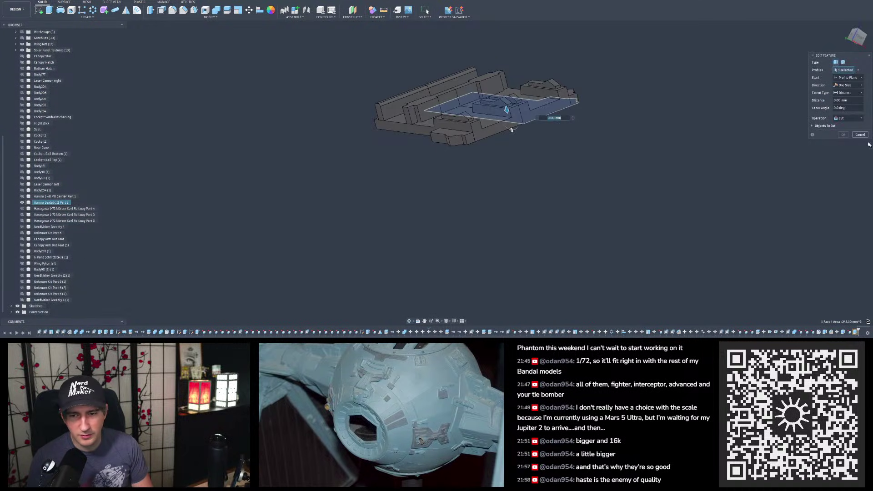
pyautogui.click(859, 134)
pyautogui.keyDown('shift'); pyautogui.moveTo(632, 135); pyautogui.dragTo(471, 135, button='middle'); pyautogui.keyUp('shift')
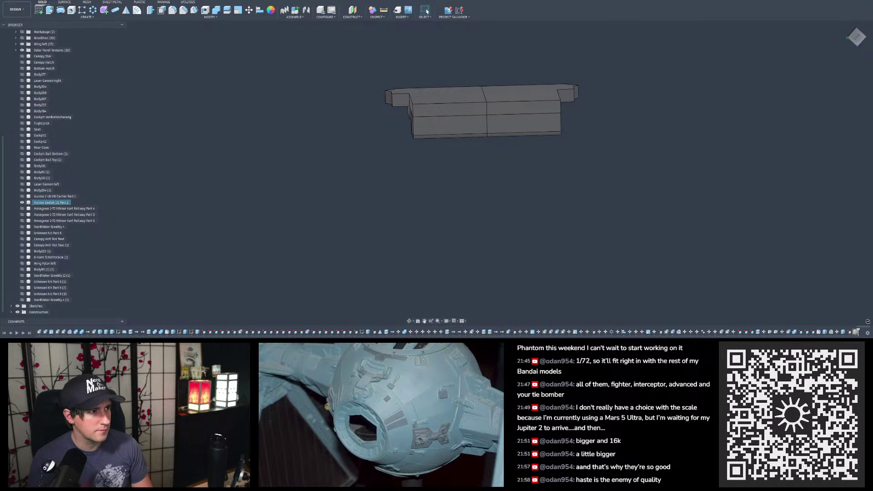
pyautogui.keyDown('shift'); pyautogui.moveTo(333, 103); pyautogui.dragTo(254, 68, button='middle'); pyautogui.keyUp('shift')
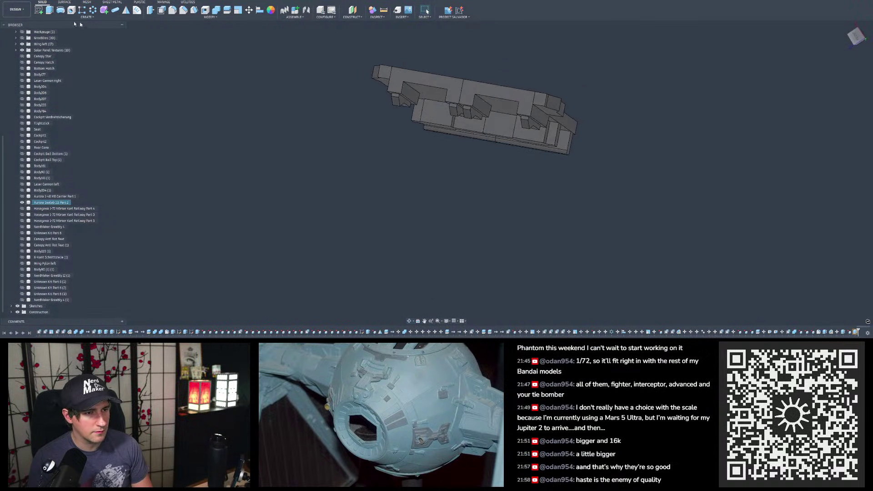
pyautogui.click(39, 10)
pyautogui.click(443, 91)
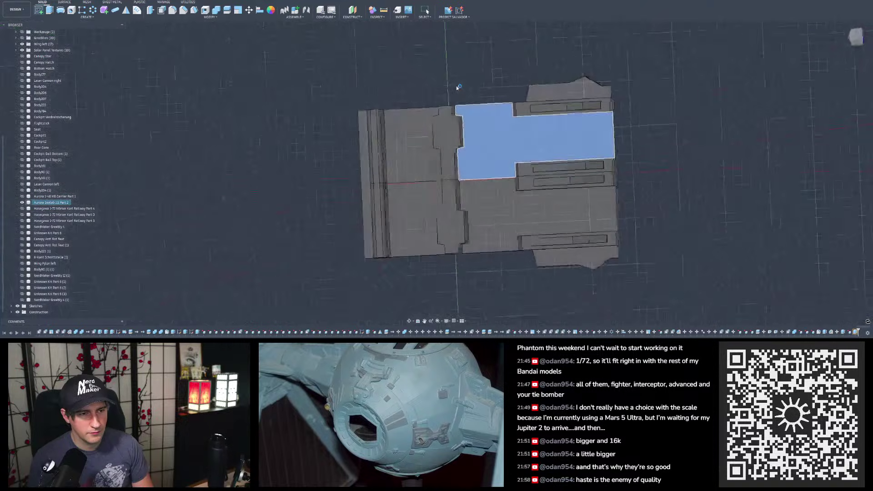
pyautogui.click(31, 0)
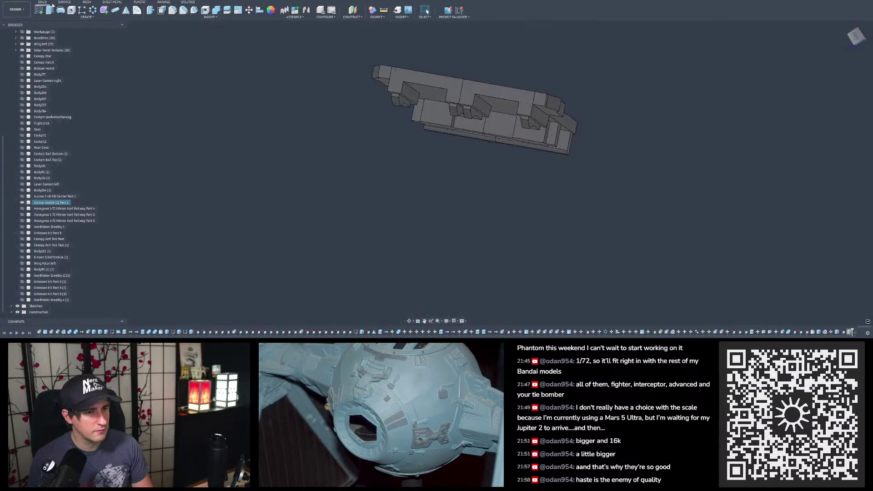
# Step: Sketch a thin three-point rectangle along the underside edge on the vent block's end face, spanning slightly beyond its full width
pyautogui.click(39, 10)
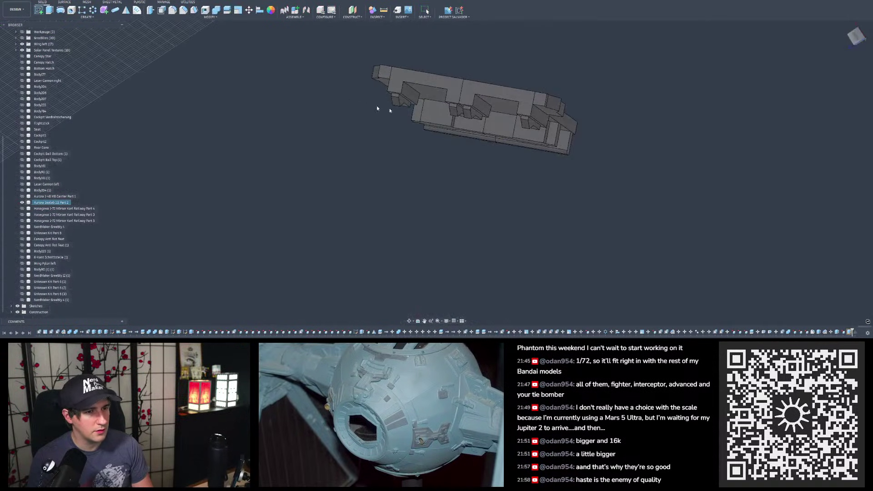
pyautogui.click(464, 91)
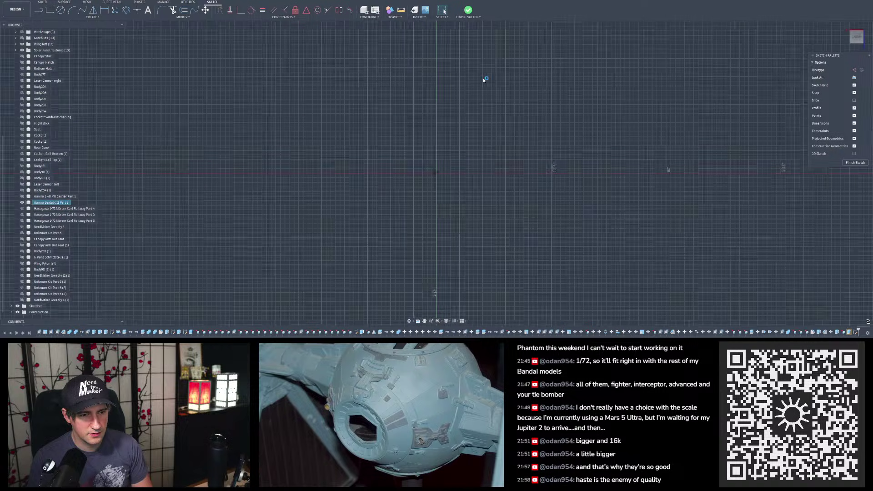
pyautogui.scroll(-2, 461, 115)
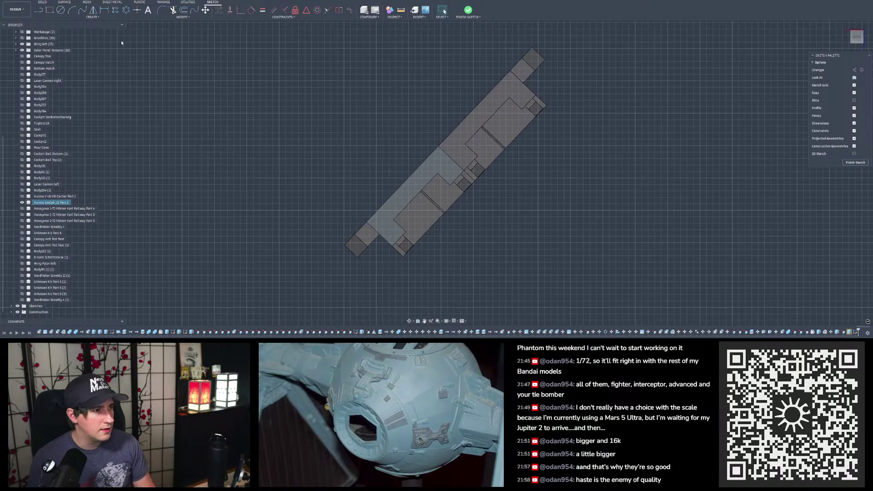
pyautogui.click(49, 10)
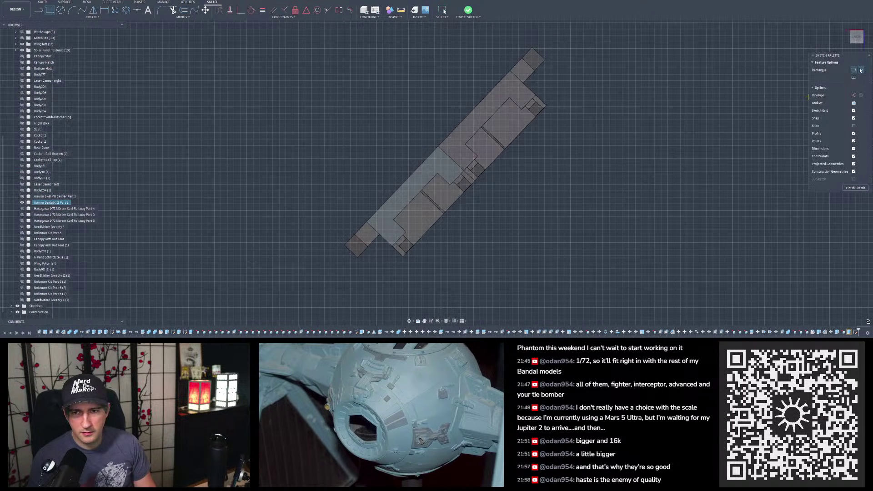
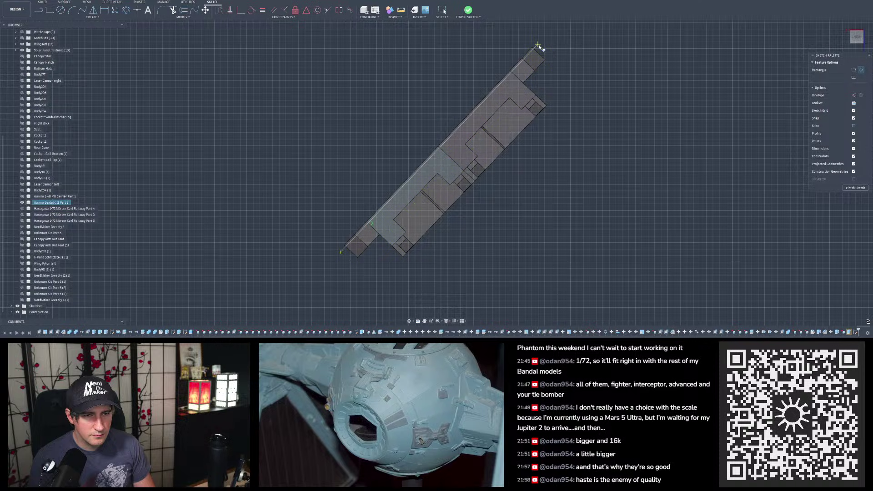
pyautogui.click(527, 40)
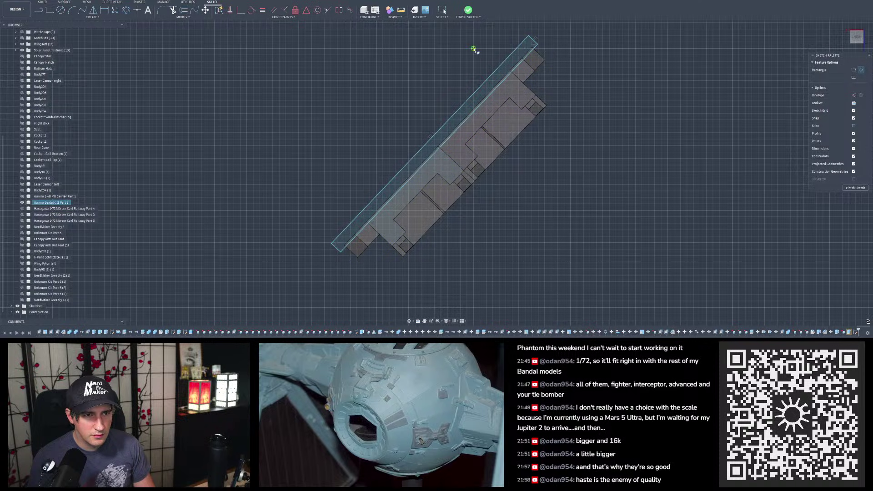
# Step: Finish the sketch and try to extrude the thin rectangle as a cut along the vent block's underside
pyautogui.click(469, 10)
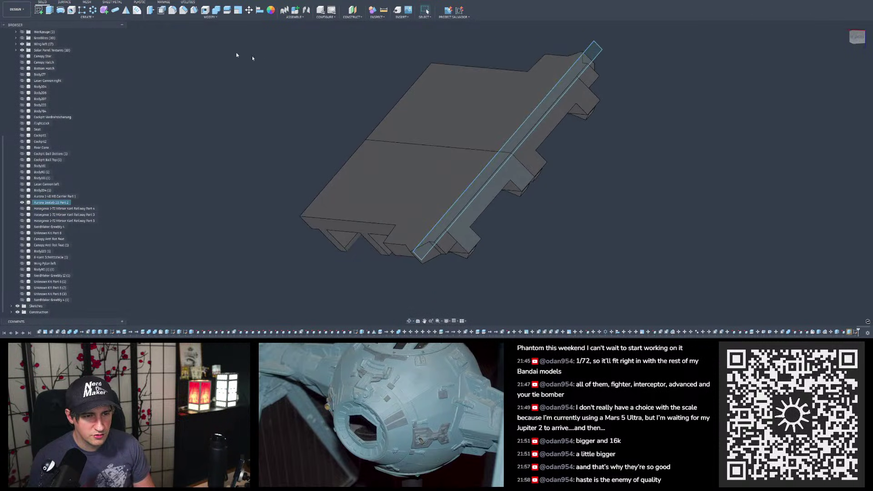
pyautogui.press('e')
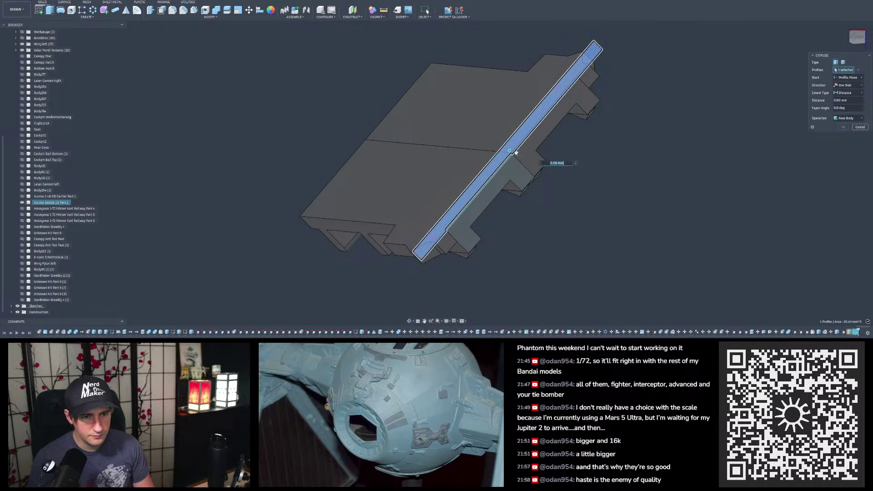
pyautogui.scroll(4, 510, 157)
pyautogui.scroll(-5, 510, 157)
pyautogui.click(545, 198)
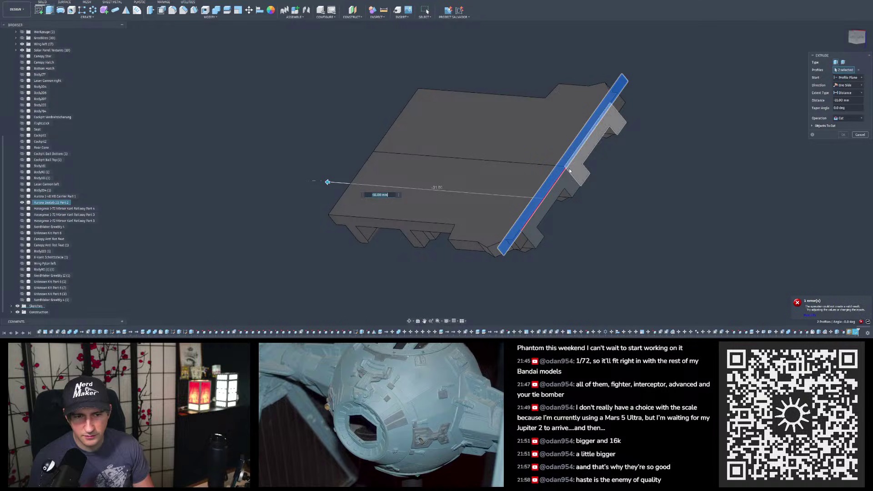
pyautogui.scroll(8, 568, 172)
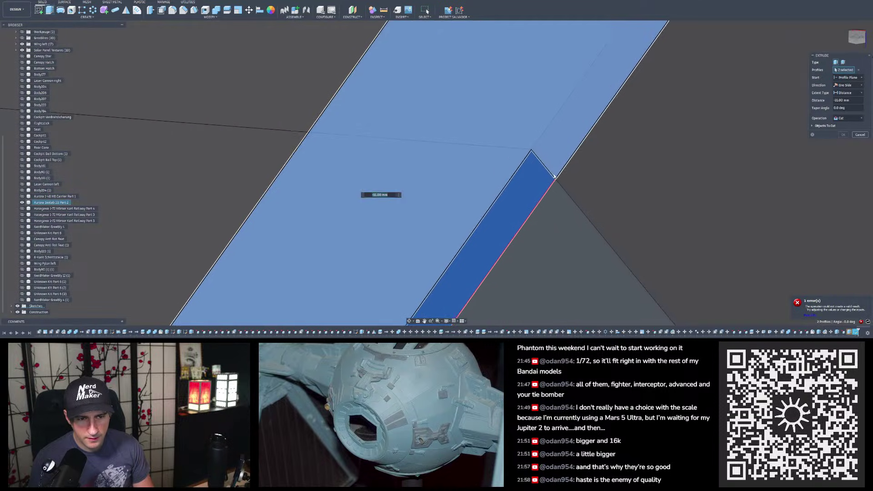
pyautogui.scroll(8, 554, 177)
pyautogui.scroll(-10, 563, 183)
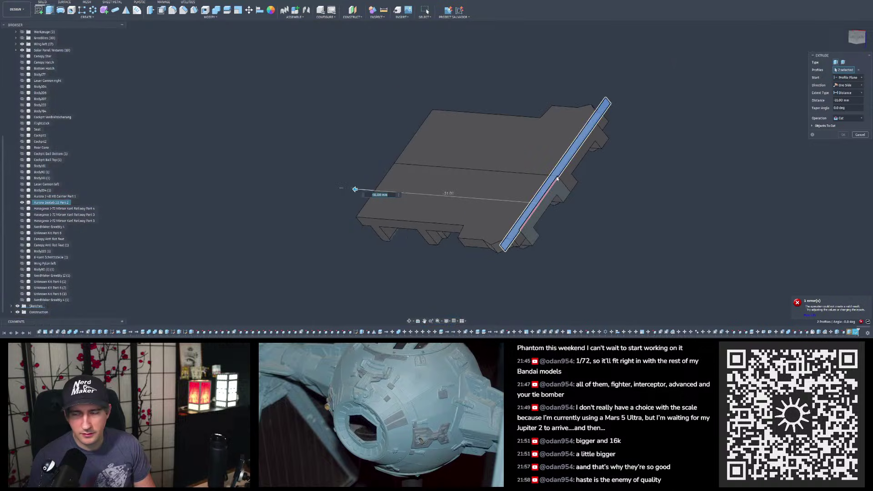
pyautogui.scroll(-2, 555, 179)
pyautogui.moveTo(542, 163)
pyautogui.keyDown('shift'); pyautogui.mouseDown(button='middle')
pyautogui.moveTo(599, 159)
pyautogui.moveTo(543, 158)
pyautogui.mouseUp(button='middle'); pyautogui.keyUp('shift')
pyautogui.scroll(10, 544, 158)
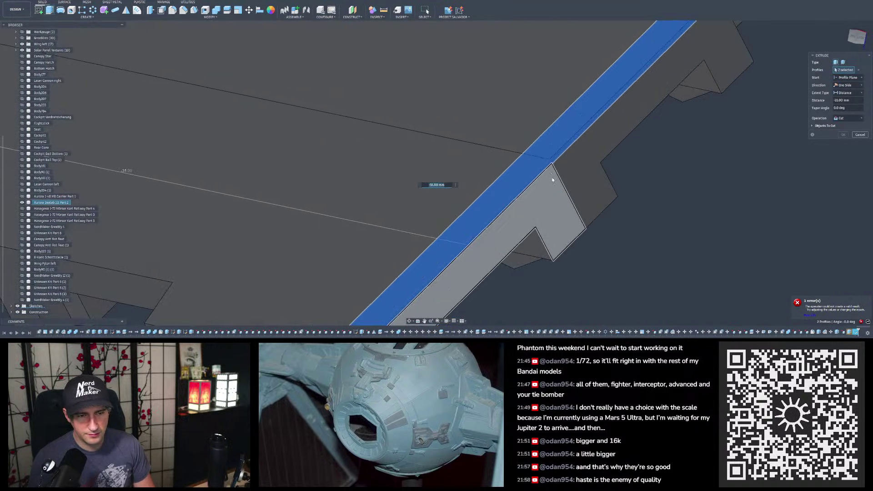
# Step: Try the underside cut with only the narrow sliver profile selected, and abandon the extrusion
pyautogui.click(545, 166)
pyautogui.moveTo(553, 156)
pyautogui.keyDown('shift'); pyautogui.mouseDown(button='middle')
pyautogui.moveTo(547, 162)
pyautogui.moveTo(540, 152)
pyautogui.mouseUp(button='middle'); pyautogui.keyUp('shift')
pyautogui.click(544, 168)
pyautogui.click(555, 143)
pyautogui.scroll(-8, 555, 144)
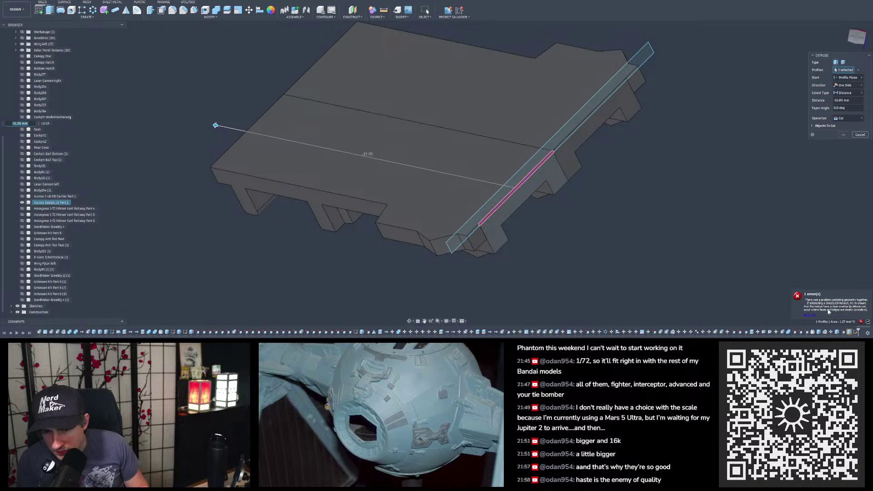
pyautogui.keyDown('shift'); pyautogui.moveTo(540, 191); pyautogui.dragTo(564, 195, button='middle'); pyautogui.keyUp('shift')
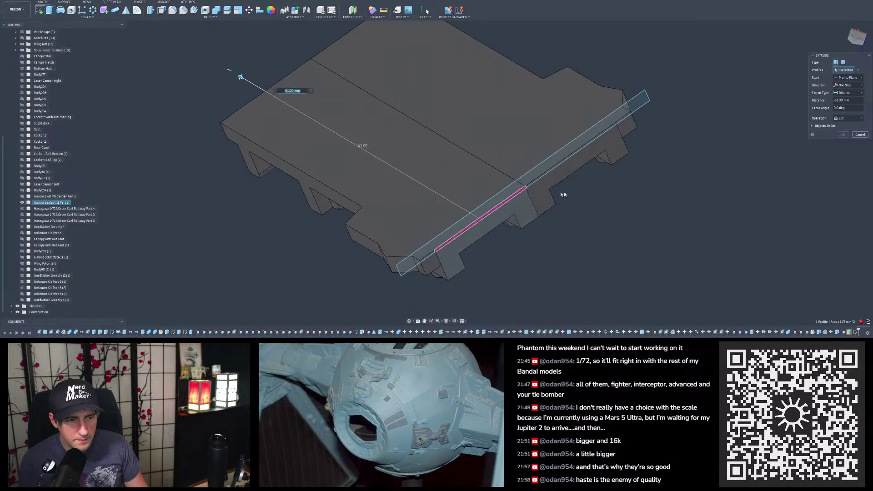
pyautogui.click(859, 135)
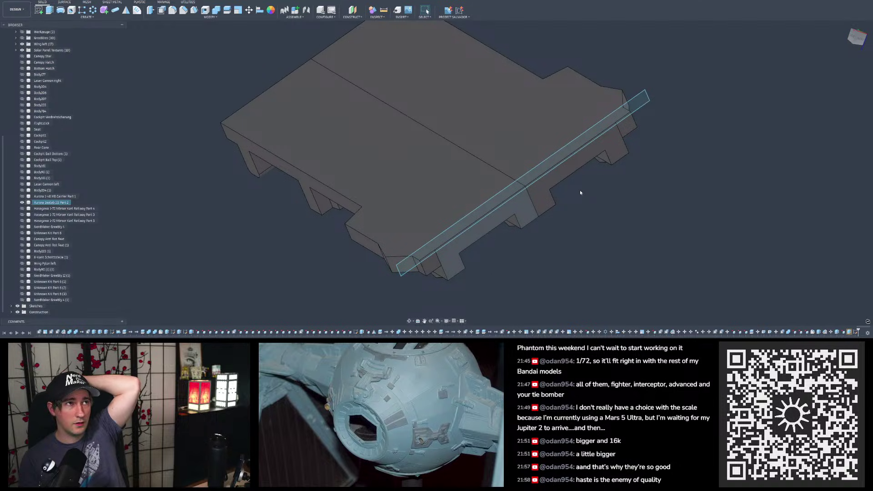
# Step: Undo the rectangle sketch and the 0 mm cut extrusion on the vent block's underside
pyautogui.keyDown('shift'); pyautogui.moveTo(582, 164); pyautogui.dragTo(541, 192, button='middle'); pyautogui.keyUp('shift')
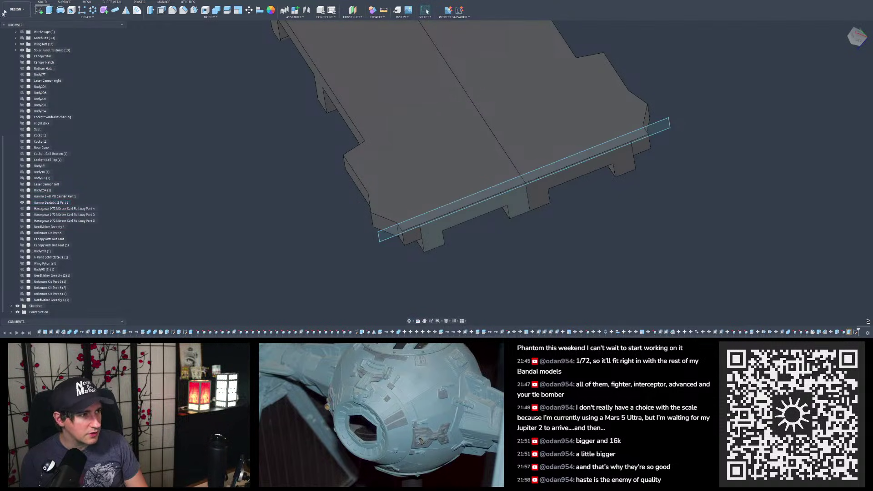
pyautogui.click(28, 2)
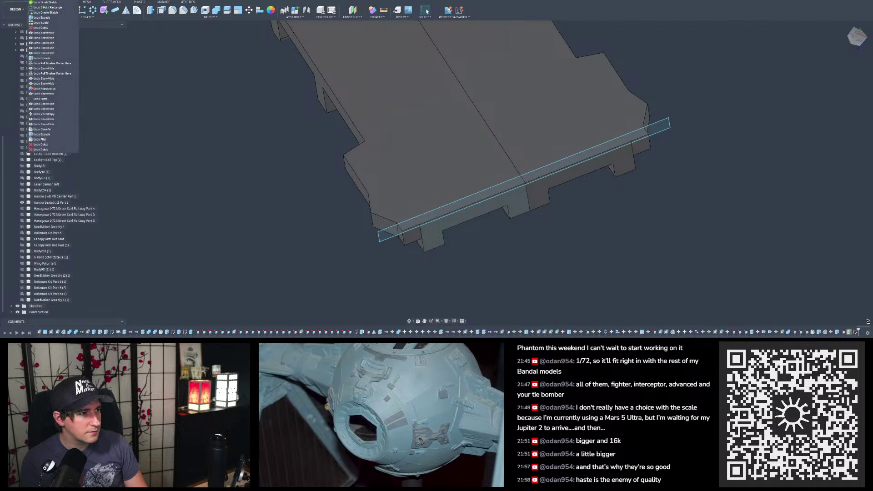
pyautogui.click(33, 12)
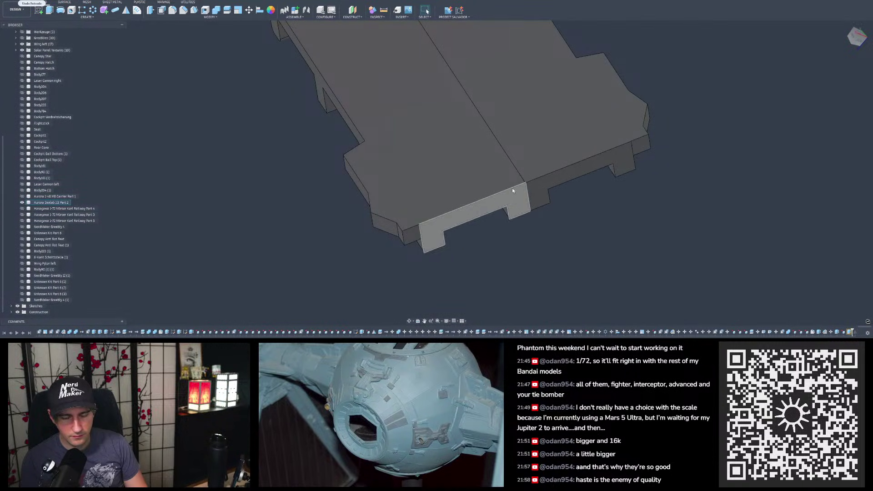
pyautogui.doubleClick(847, 331)
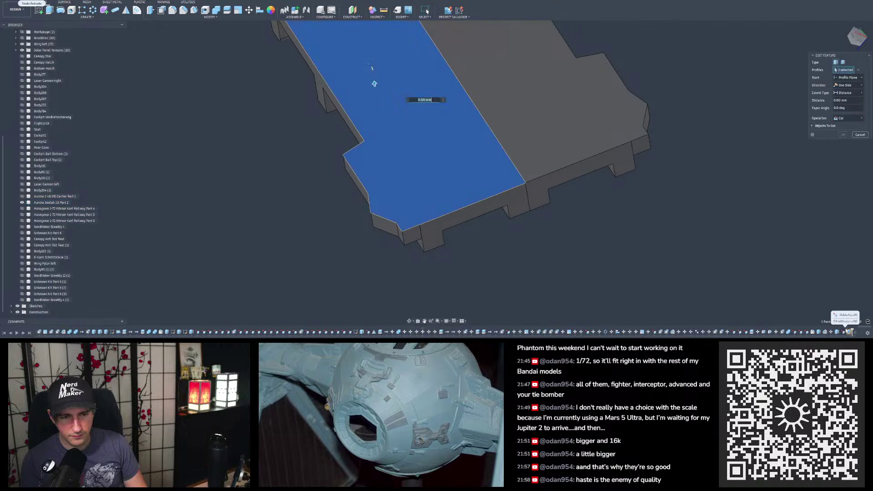
pyautogui.press('Escape')
pyautogui.click(29, 1)
pyautogui.click(34, 4)
# Step: Find the Combine feature that joined the vent block's halves in the history, and roll the timeline back to just before it
pyautogui.scroll(-3, 457, 179)
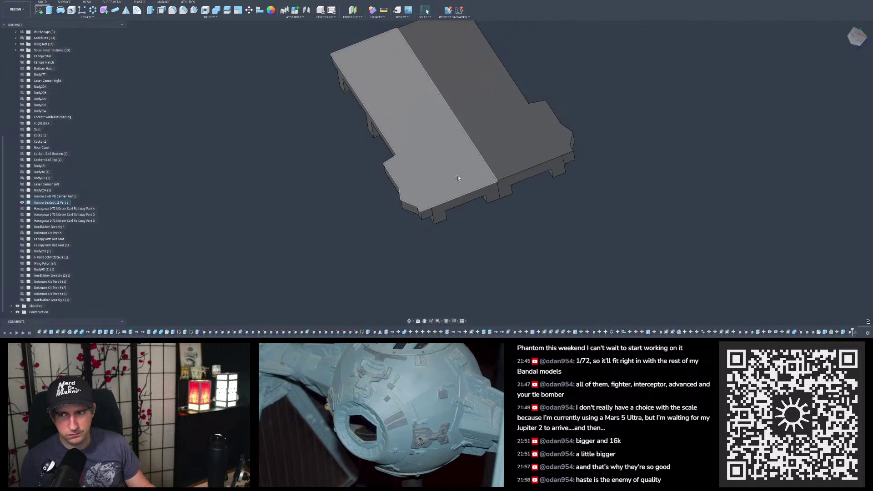
pyautogui.keyDown('shift'); pyautogui.moveTo(432, 111); pyautogui.dragTo(460, 132, button='middle'); pyautogui.keyUp('shift')
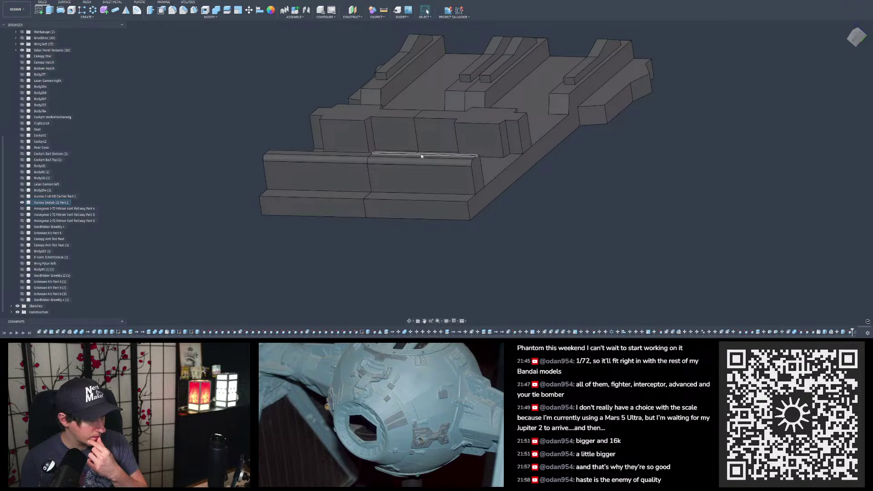
pyautogui.click(499, 168)
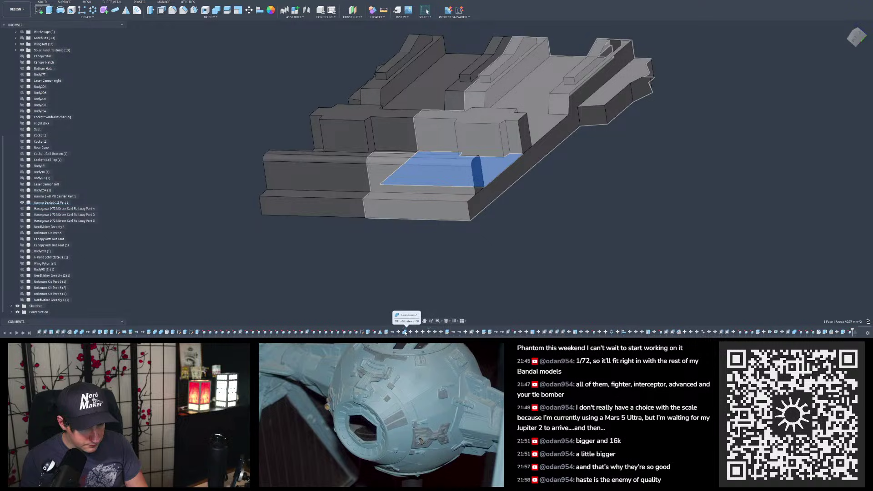
pyautogui.click(429, 332)
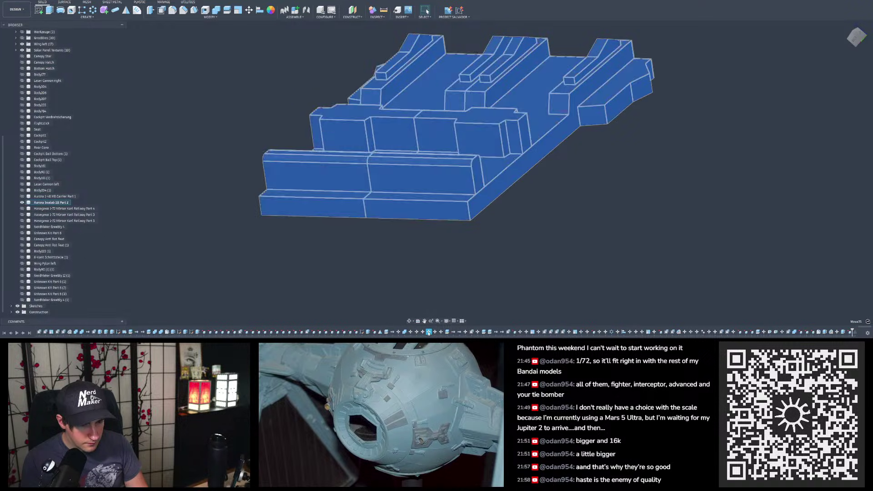
pyautogui.click(405, 332)
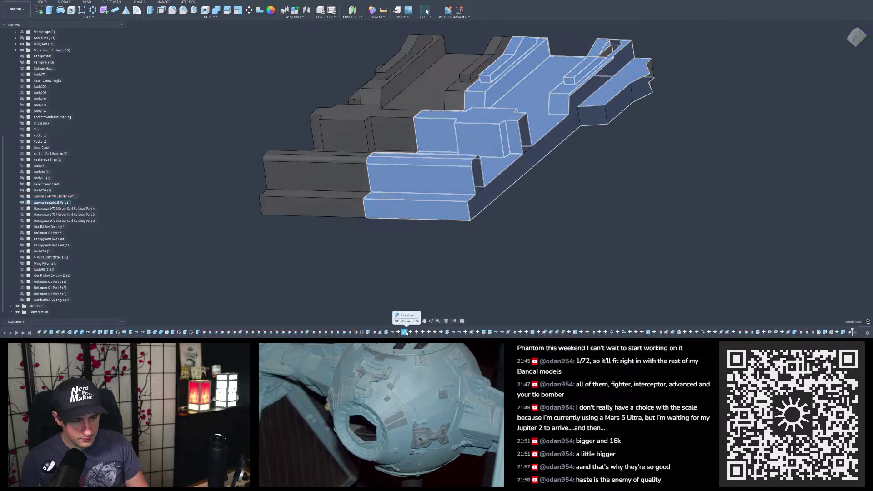
pyautogui.click(399, 332)
pyautogui.keyDown('shift'); pyautogui.moveTo(364, 275); pyautogui.dragTo(418, 295, button='middle'); pyautogui.keyUp('shift')
pyautogui.click(417, 294)
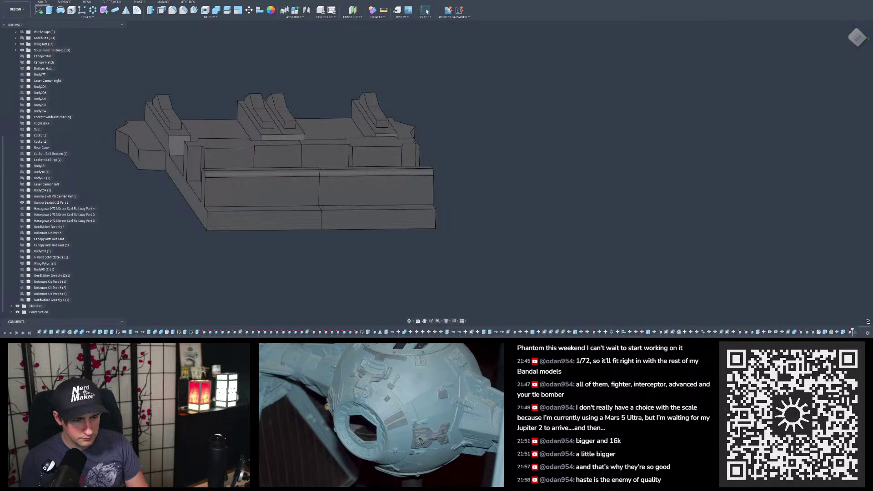
pyautogui.rightClick(404, 332)
pyautogui.click(413, 311)
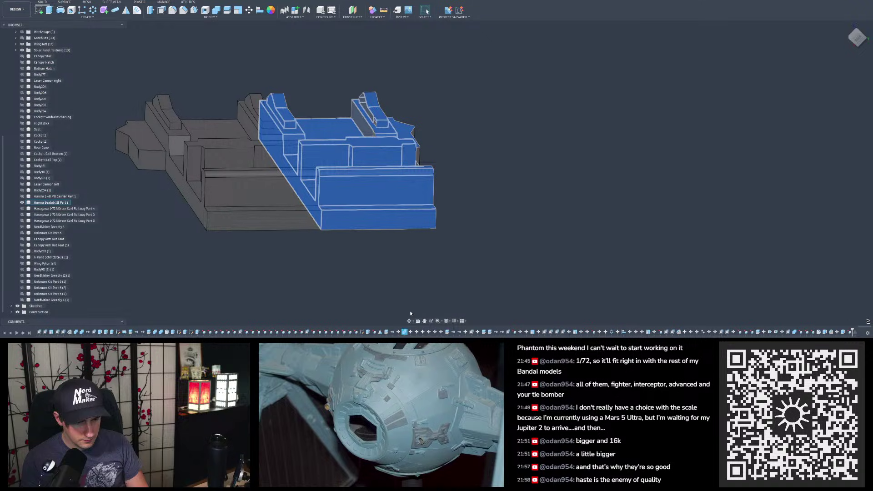
pyautogui.moveTo(407, 331); pyautogui.dragTo(401, 330)
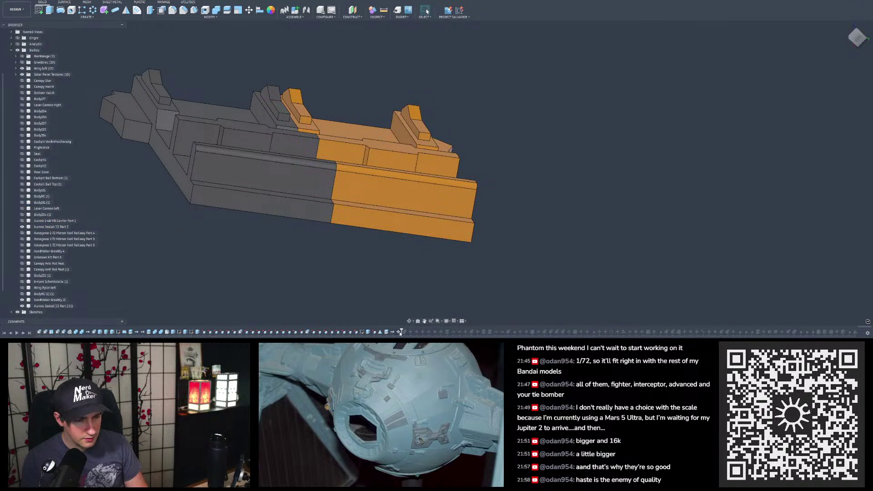
# Step: Check the settings of the copied vent half's Move feature just before the Combine, and delete that feature
pyautogui.doubleClick(398, 332)
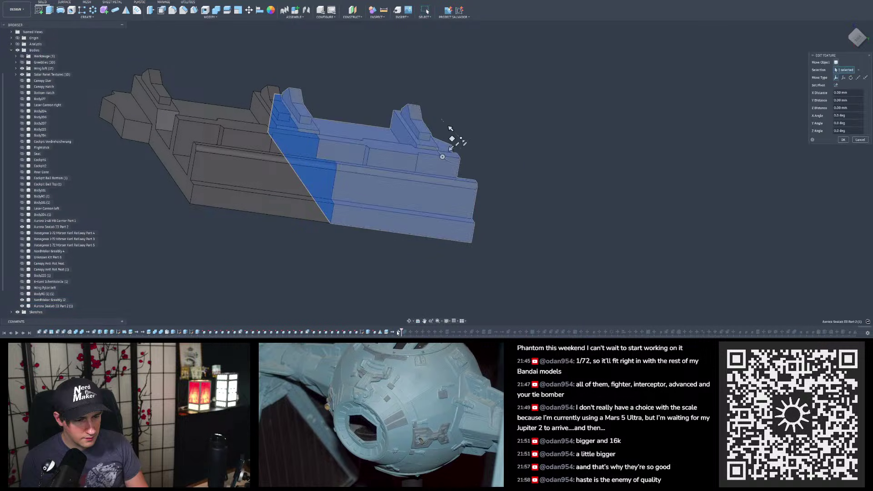
pyautogui.keyDown('shift'); pyautogui.moveTo(421, 264); pyautogui.dragTo(423, 249, button='middle'); pyautogui.keyUp('shift')
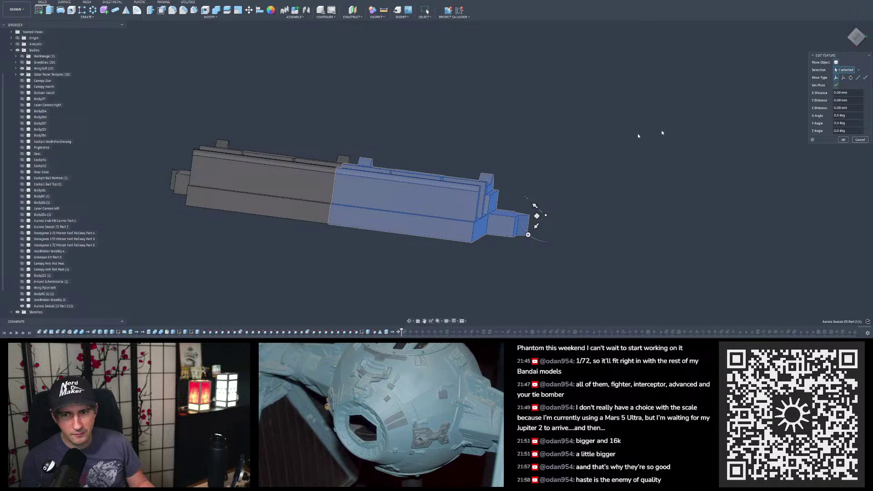
pyautogui.keyDown('shift'); pyautogui.moveTo(659, 133); pyautogui.dragTo(655, 95, button='middle'); pyautogui.keyUp('shift')
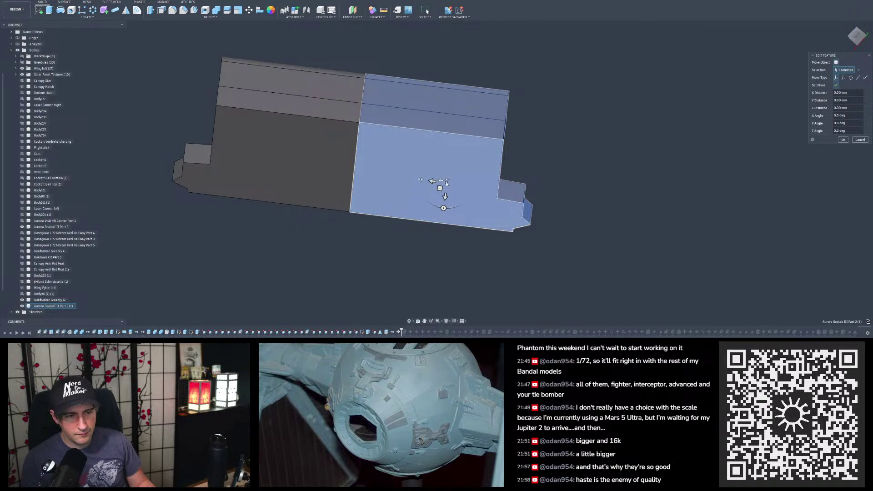
pyautogui.click(853, 141)
pyautogui.rightClick(398, 332)
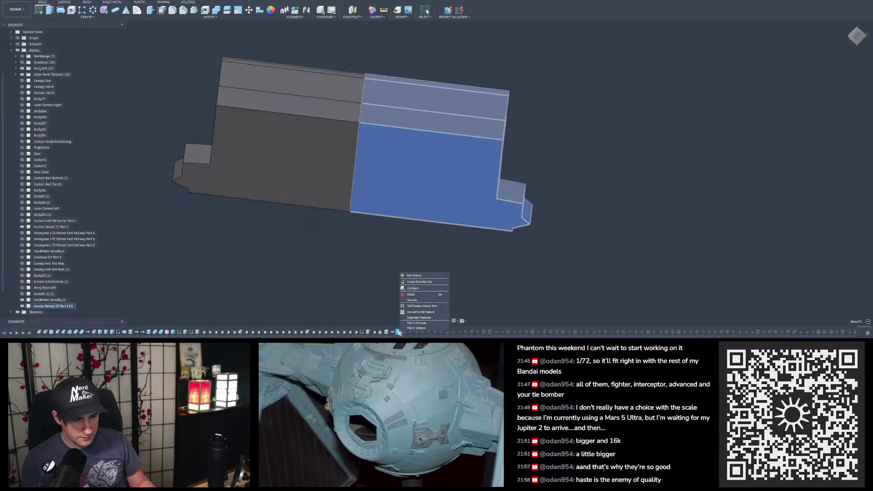
pyautogui.click(411, 294)
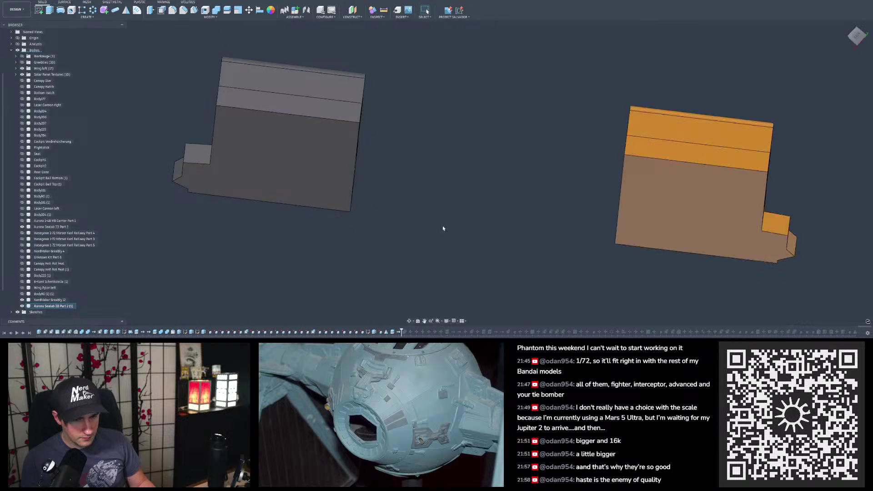
# Step: Move the detached vent half 18.56 mm along Y against the other half, with the pivot set on its inner end face
pyautogui.click(249, 10)
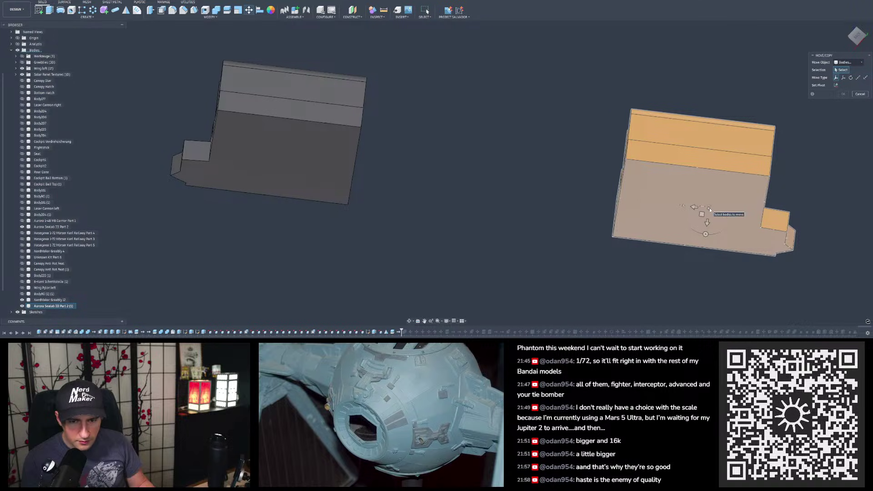
pyautogui.click(709, 209)
pyautogui.keyDown('shift'); pyautogui.moveTo(710, 209); pyautogui.dragTo(703, 205, button='middle'); pyautogui.keyUp('shift')
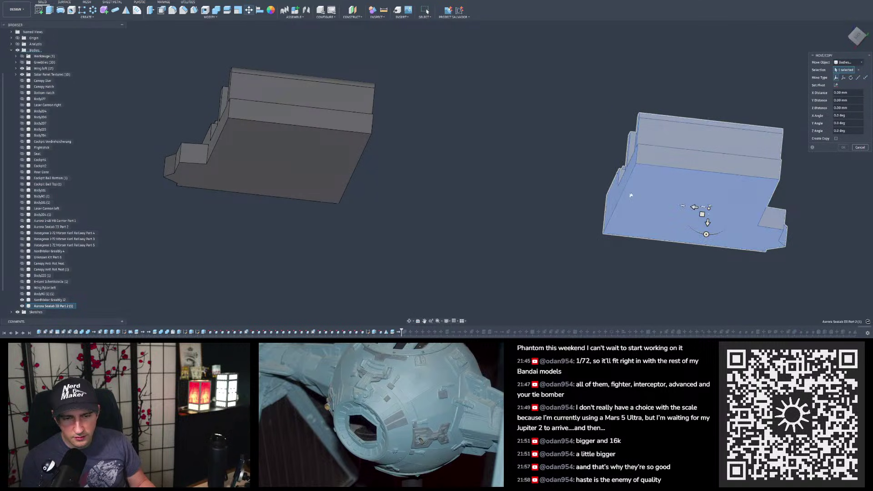
pyautogui.click(836, 86)
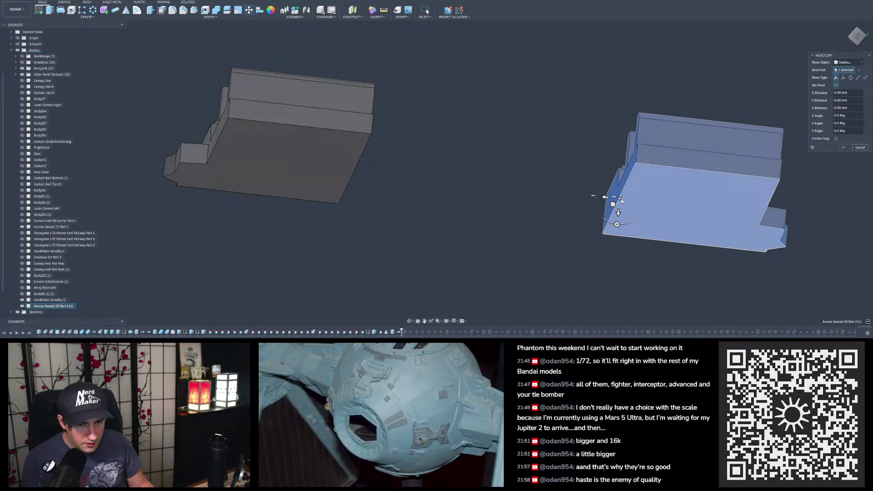
pyautogui.click(604, 197)
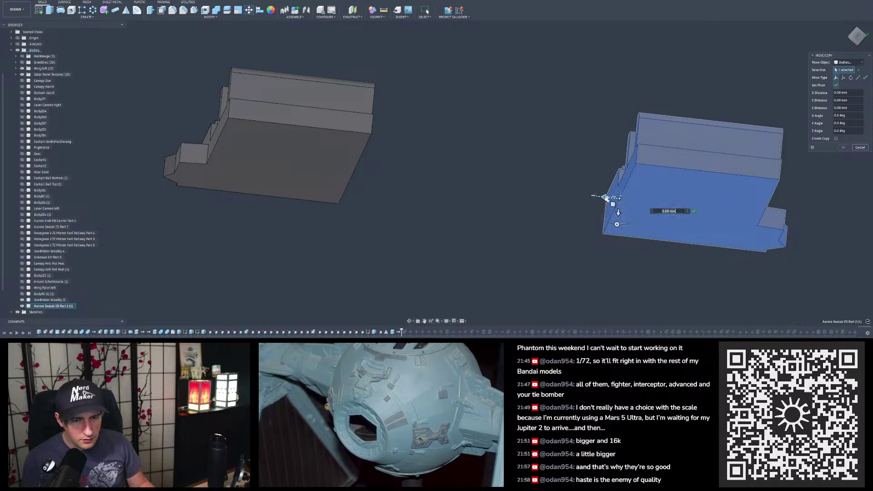
pyautogui.click(693, 211)
pyautogui.moveTo(605, 197); pyautogui.dragTo(585, 197)
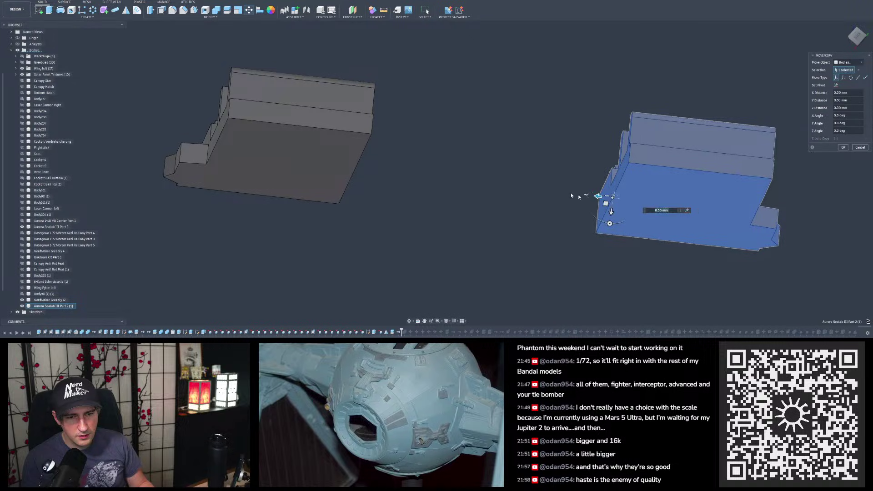
pyautogui.keyDown('shift'); pyautogui.moveTo(585, 198); pyautogui.dragTo(458, 172, button='middle'); pyautogui.keyUp('shift')
pyautogui.click(415, 149)
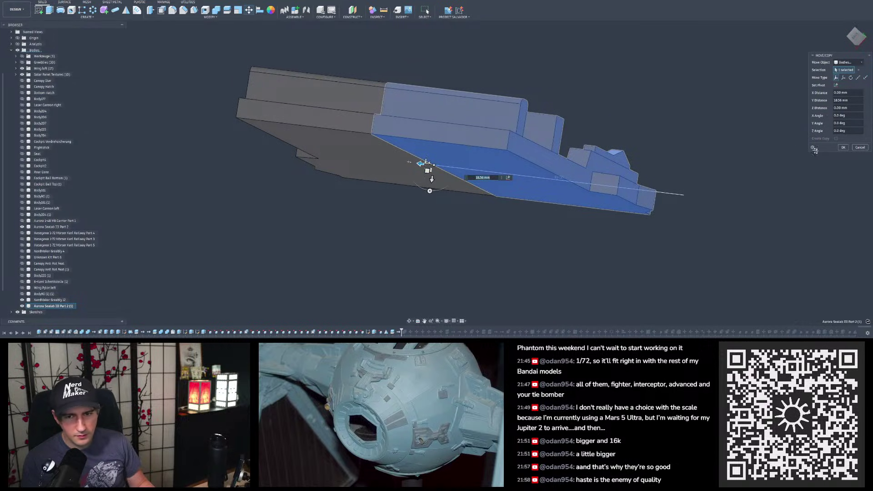
pyautogui.click(843, 147)
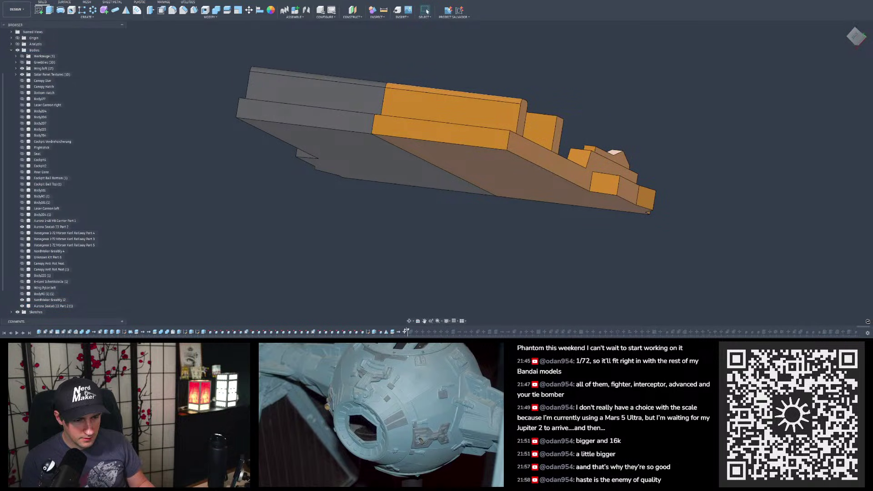
# Step: Roll the timeline forward past the Combine feature, and inspect the seam on the rejoined vent block's underside
pyautogui.moveTo(411, 329); pyautogui.dragTo(414, 330)
pyautogui.moveTo(413, 240)
pyautogui.keyDown('shift'); pyautogui.mouseDown(button='middle')
pyautogui.moveTo(432, 227)
pyautogui.moveTo(450, 268)
pyautogui.mouseUp(button='middle'); pyautogui.keyUp('shift')
pyautogui.keyDown('shift'); pyautogui.moveTo(450, 187); pyautogui.dragTo(457, 126, button='middle'); pyautogui.keyUp('shift')
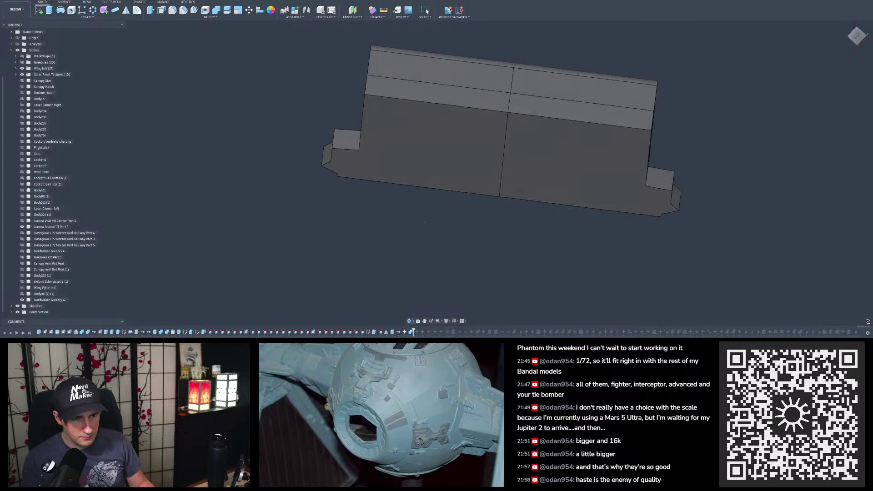
pyautogui.keyDown('shift'); pyautogui.moveTo(342, 194); pyautogui.dragTo(411, 286, button='middle'); pyautogui.keyUp('shift')
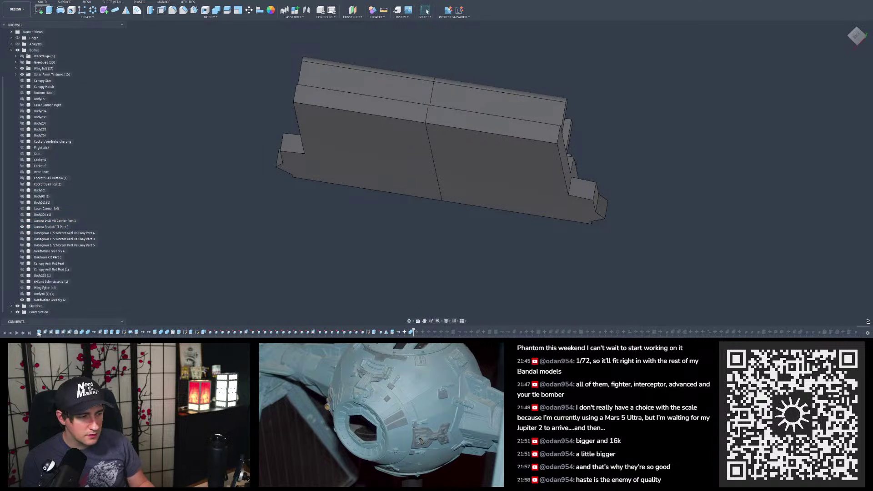
# Step: Roll the timeline marker forward to the latest features at the end of the history
pyautogui.scroll(-1, 35, 334)
pyautogui.rightClick(851, 334)
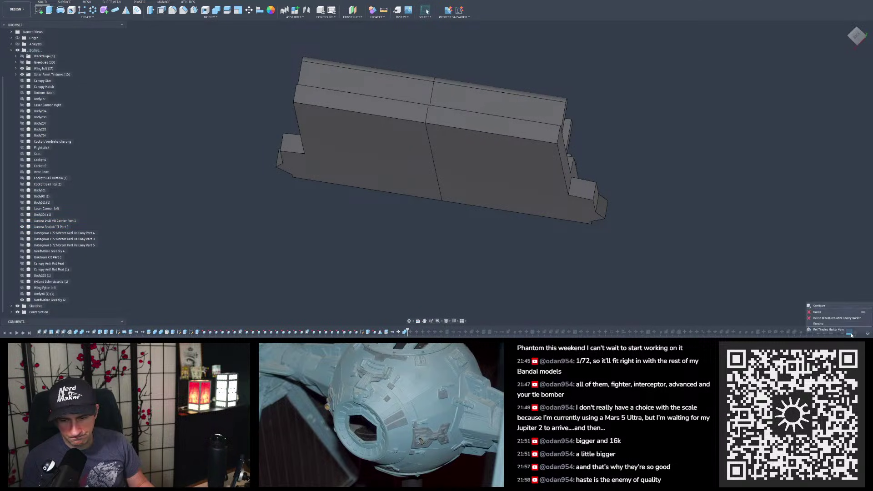
pyautogui.click(822, 330)
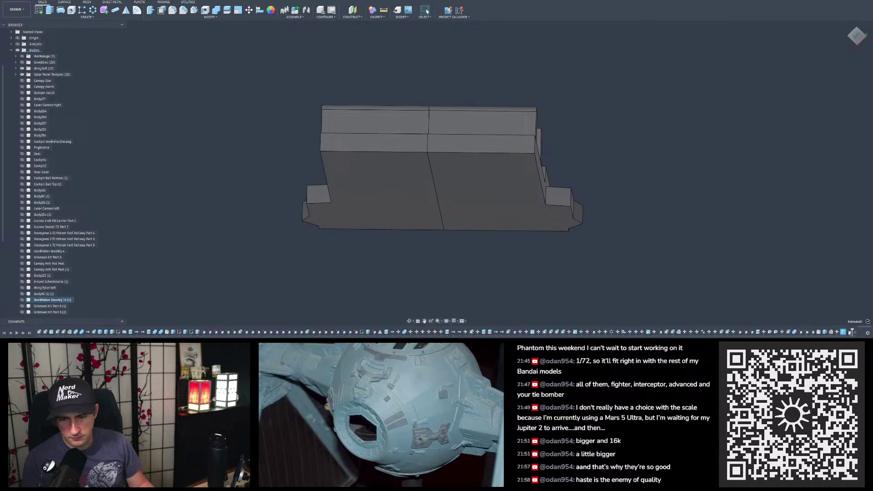
# Step: Check the face selection of the last feature in the history and examine the vent block's underside
pyautogui.doubleClick(849, 332)
pyautogui.keyDown('shift'); pyautogui.moveTo(676, 237); pyautogui.dragTo(439, 259, button='middle'); pyautogui.keyUp('shift')
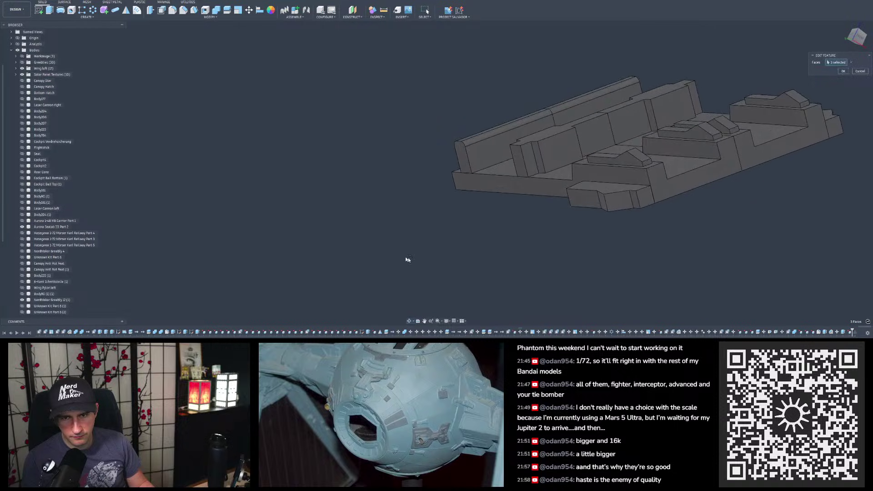
pyautogui.scroll(-6, 397, 242)
pyautogui.scroll(1, 660, 182)
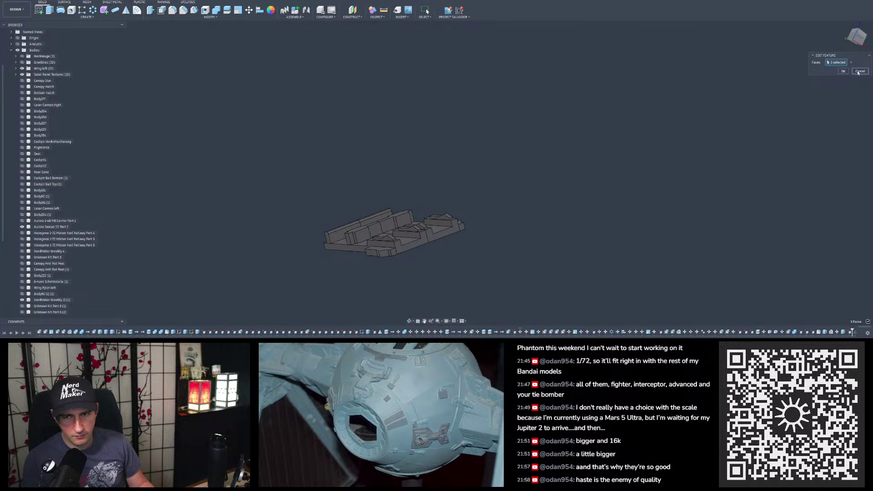
pyautogui.moveTo(370, 250); pyautogui.dragTo(464, 184, button='middle')
pyautogui.scroll(5, 448, 221)
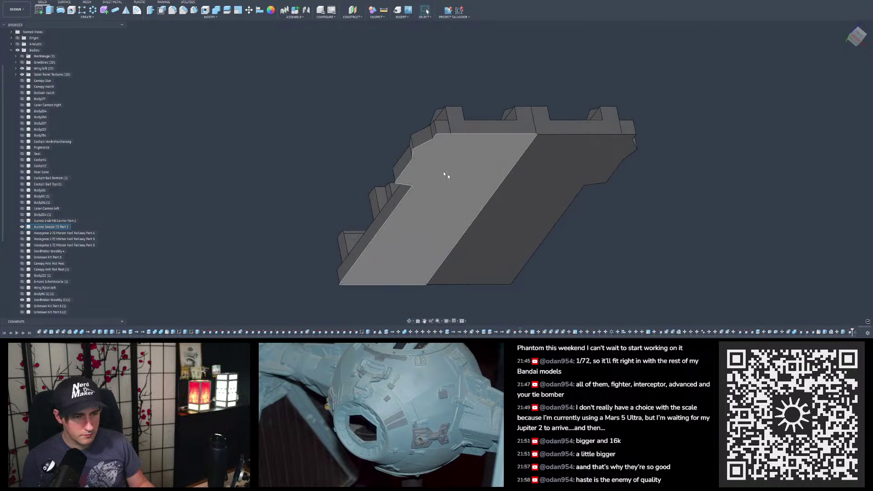
pyautogui.click(50, 10)
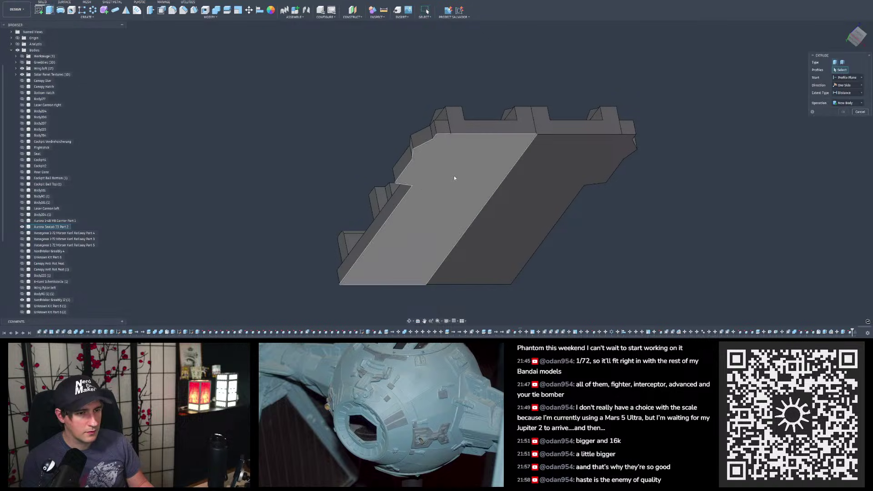
pyautogui.click(456, 185)
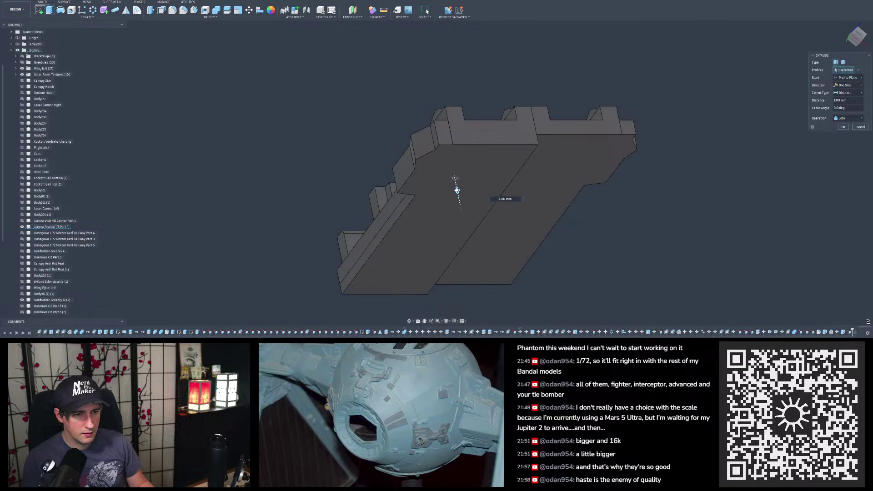
pyautogui.click(558, 158)
pyautogui.moveTo(564, 178)
pyautogui.mouseDown()
pyautogui.moveTo(560, 168)
pyautogui.moveTo(562, 183)
pyautogui.moveTo(559, 175)
pyautogui.mouseUp()
pyautogui.keyDown('shift'); pyautogui.moveTo(523, 144); pyautogui.dragTo(535, 200, button='middle'); pyautogui.keyUp('shift')
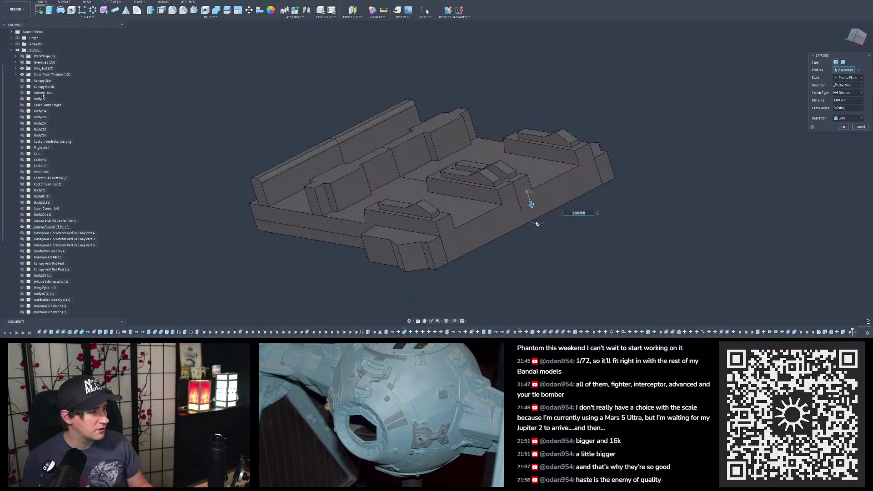
pyautogui.click(857, 128)
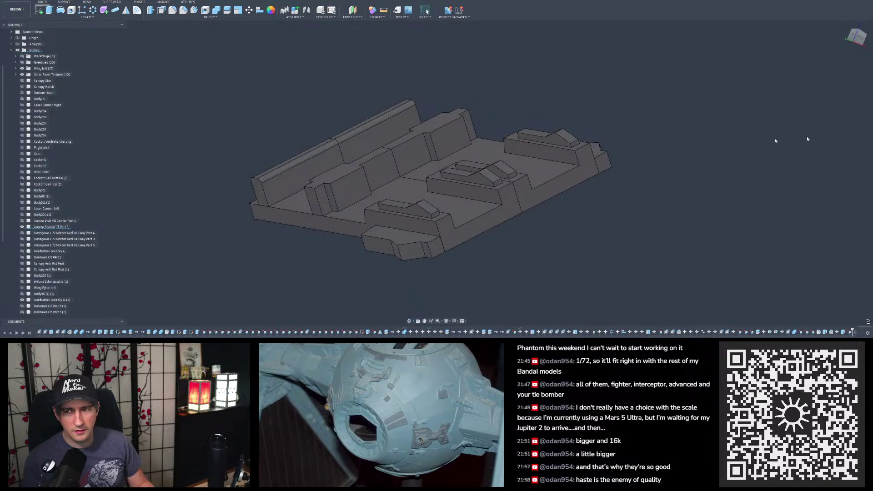
# Step: Show all the other bodies around the isolated vent block again
pyautogui.rightClick(49, 226)
pyautogui.click(61, 215)
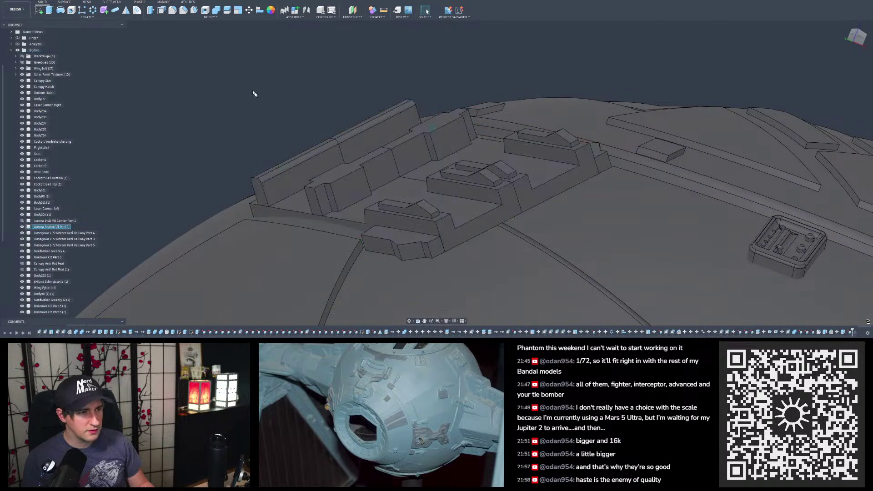
pyautogui.click(160, 9)
pyautogui.keyDown('shift'); pyautogui.moveTo(337, 200); pyautogui.dragTo(364, 132, button='middle'); pyautogui.keyUp('shift')
pyautogui.scroll(2, 427, 129)
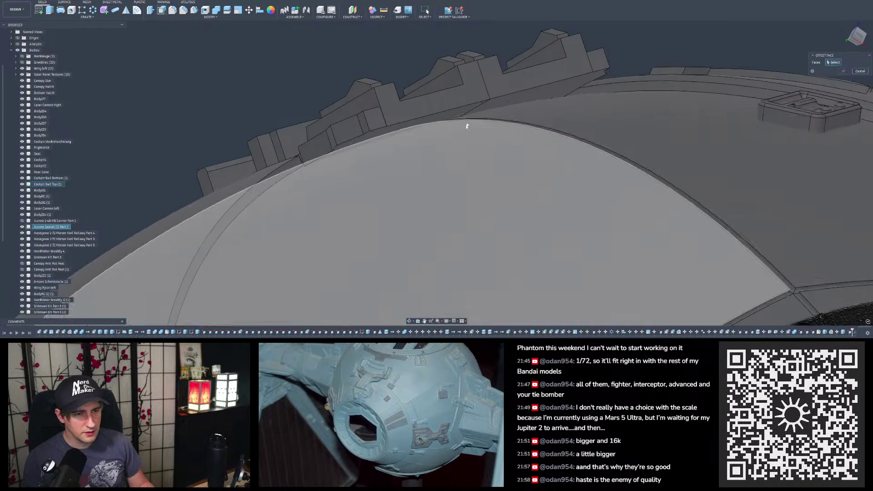
pyautogui.click(465, 110)
pyautogui.click(494, 102)
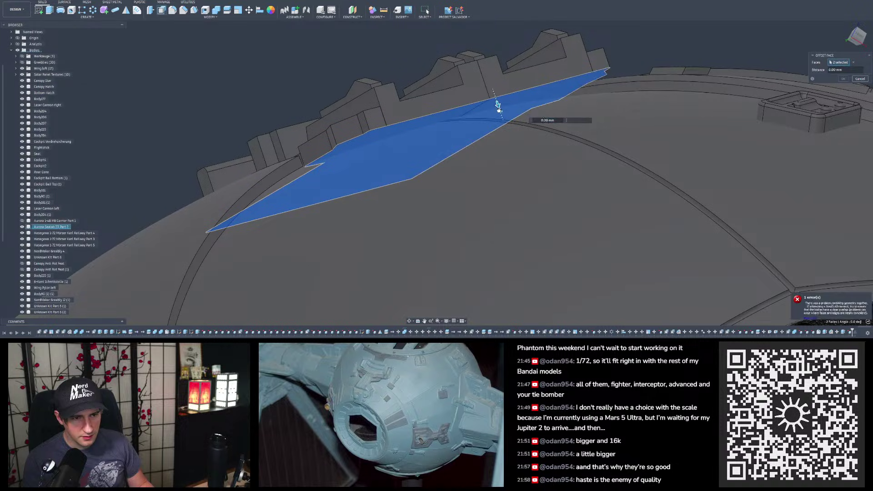
pyautogui.click(857, 79)
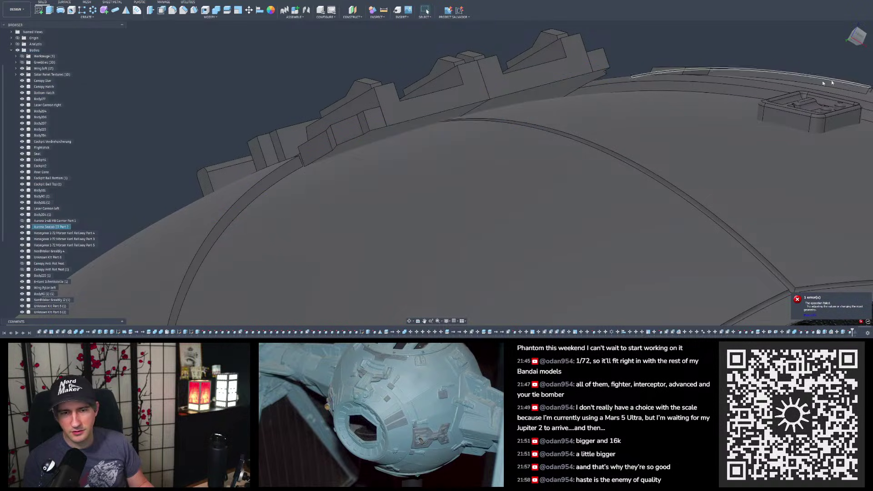
# Step: Extrude both underside faces of the vent block 2 mm into the cockpit ball
pyautogui.click(49, 10)
pyautogui.click(437, 116)
pyautogui.click(502, 109)
pyautogui.moveTo(501, 108); pyautogui.dragTo(510, 124)
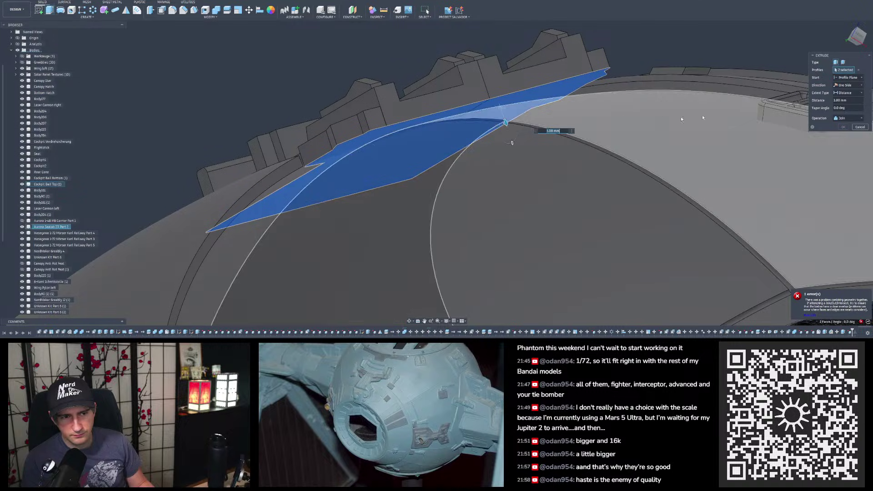
pyautogui.click(847, 118)
pyautogui.click(840, 147)
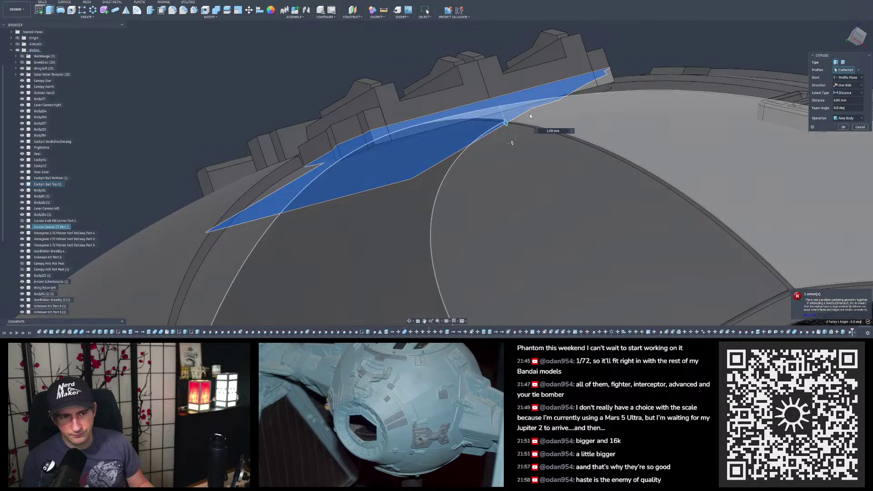
pyautogui.moveTo(505, 122); pyautogui.dragTo(508, 129)
pyautogui.keyDown('shift'); pyautogui.moveTo(508, 130); pyautogui.dragTo(514, 153, button='middle'); pyautogui.keyUp('shift')
pyautogui.moveTo(509, 134); pyautogui.dragTo(509, 135)
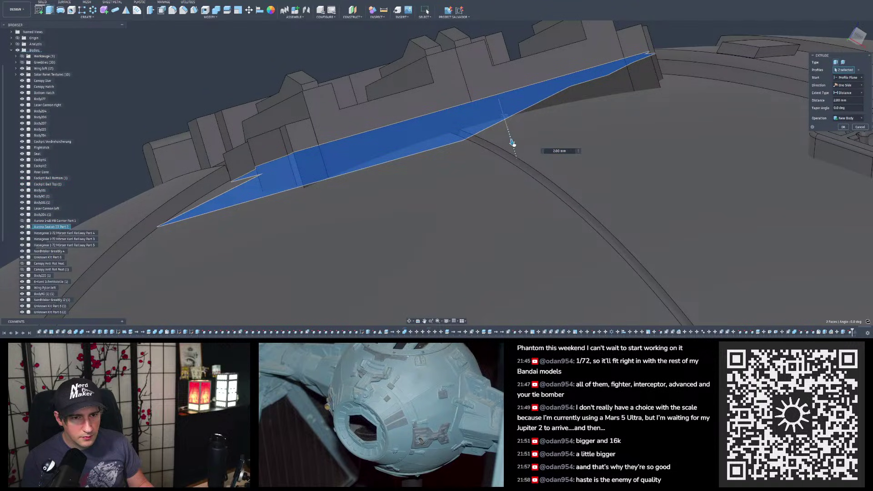
# Step: Check the extrusion from inside the ball, finish it as a Join, and show the cockpit ball's top body again
pyautogui.keyDown('shift'); pyautogui.moveTo(512, 143); pyautogui.dragTo(404, 207, button='middle'); pyautogui.keyUp('shift')
pyautogui.scroll(5, 357, 125)
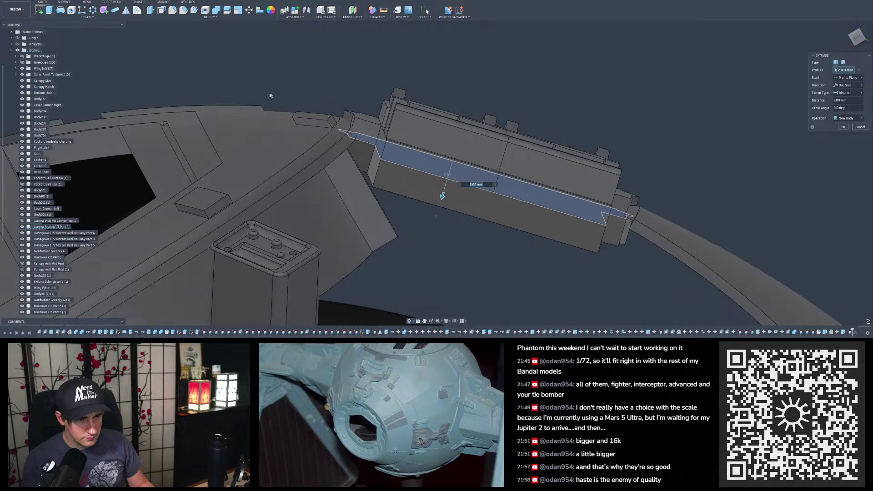
pyautogui.keyDown('shift'); pyautogui.moveTo(357, 125); pyautogui.dragTo(349, 226, button='middle'); pyautogui.keyUp('shift')
pyautogui.scroll(-5, 349, 153)
pyautogui.keyDown('shift'); pyautogui.moveTo(468, 132); pyautogui.dragTo(456, 101, button='middle'); pyautogui.keyUp('shift')
pyautogui.click(846, 117)
pyautogui.click(844, 125)
pyautogui.click(844, 128)
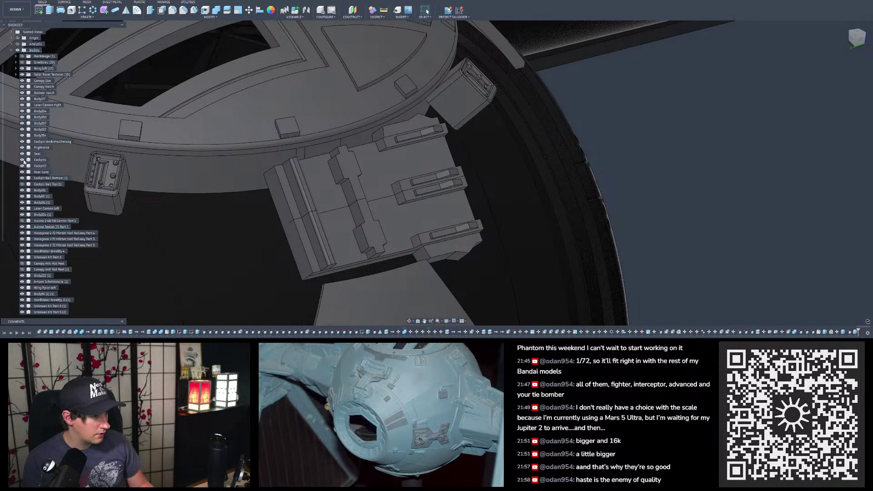
pyautogui.click(21, 184)
# Step: Examine from several angles how the extended vent block sits on the curved cockpit ball and its panel lines
pyautogui.scroll(-2, 445, 188)
pyautogui.keyDown('shift'); pyautogui.moveTo(552, 170); pyautogui.dragTo(486, 162, button='middle'); pyautogui.keyUp('shift')
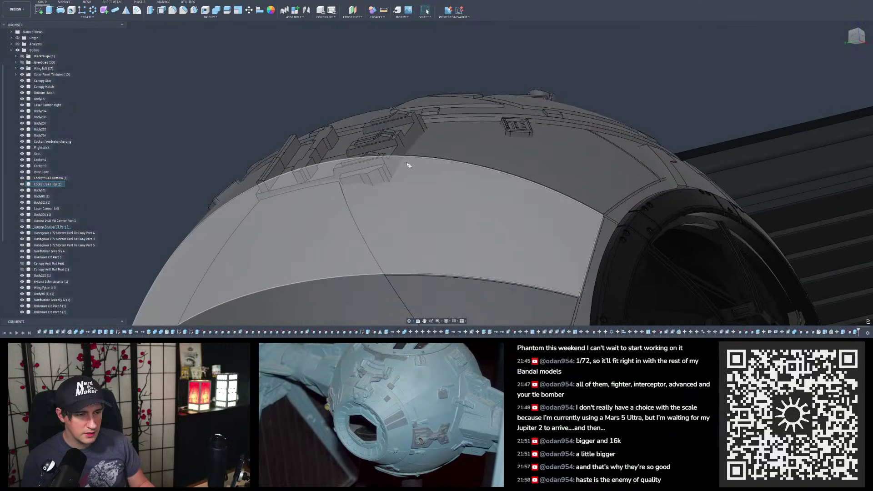
pyautogui.keyDown('shift'); pyautogui.moveTo(343, 165); pyautogui.dragTo(305, 177, button='middle'); pyautogui.keyUp('shift')
pyautogui.moveTo(391, 173)
pyautogui.keyDown('shift'); pyautogui.mouseDown(button='middle')
pyautogui.moveTo(414, 184)
pyautogui.moveTo(396, 148)
pyautogui.moveTo(420, 137)
pyautogui.moveTo(440, 111)
pyautogui.mouseUp(button='middle'); pyautogui.keyUp('shift')
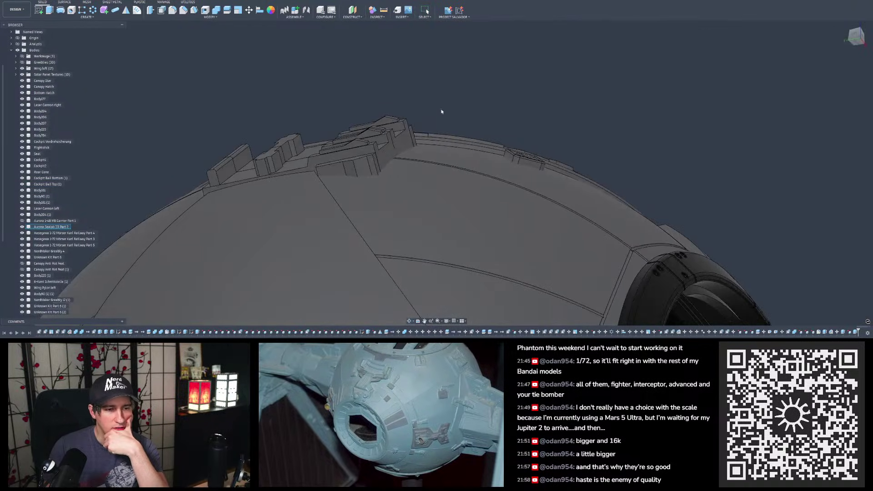
pyautogui.moveTo(383, 158)
pyautogui.keyDown('shift'); pyautogui.mouseDown(button='middle')
pyautogui.moveTo(470, 155)
pyautogui.moveTo(504, 173)
pyautogui.moveTo(505, 153)
pyautogui.moveTo(523, 148)
pyautogui.moveTo(543, 159)
pyautogui.moveTo(507, 152)
pyautogui.moveTo(476, 192)
pyautogui.mouseUp(button='middle'); pyautogui.keyUp('shift')
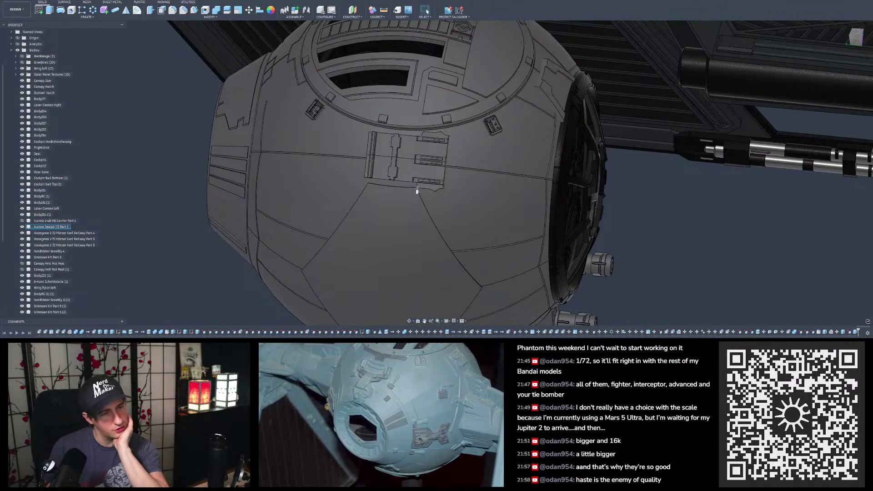
pyautogui.scroll(-5, 428, 139)
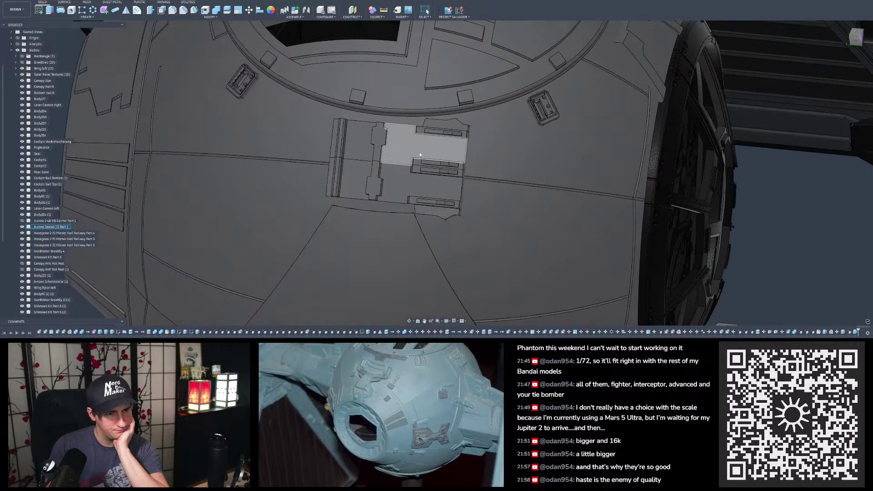
pyautogui.moveTo(420, 150)
pyautogui.keyDown('shift'); pyautogui.mouseDown(button='middle')
pyautogui.moveTo(433, 135)
pyautogui.moveTo(424, 166)
pyautogui.mouseUp(button='middle'); pyautogui.keyUp('shift')
pyautogui.scroll(6, 423, 171)
pyautogui.scroll(-5, 424, 171)
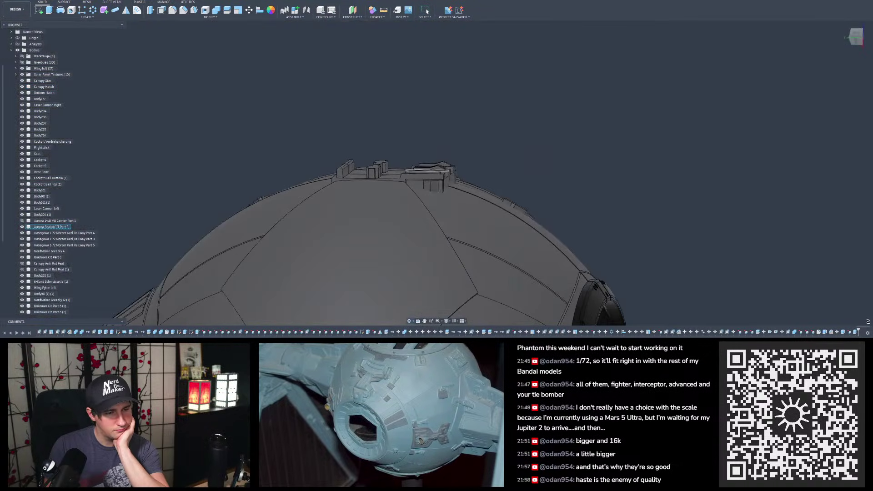
pyautogui.scroll(5, 423, 171)
pyautogui.moveTo(424, 167)
pyautogui.keyDown('shift'); pyautogui.mouseDown(button='middle')
pyautogui.moveTo(423, 176)
pyautogui.moveTo(411, 147)
pyautogui.moveTo(394, 148)
pyautogui.moveTo(388, 115)
pyautogui.moveTo(451, 157)
pyautogui.mouseUp(button='middle'); pyautogui.keyUp('shift')
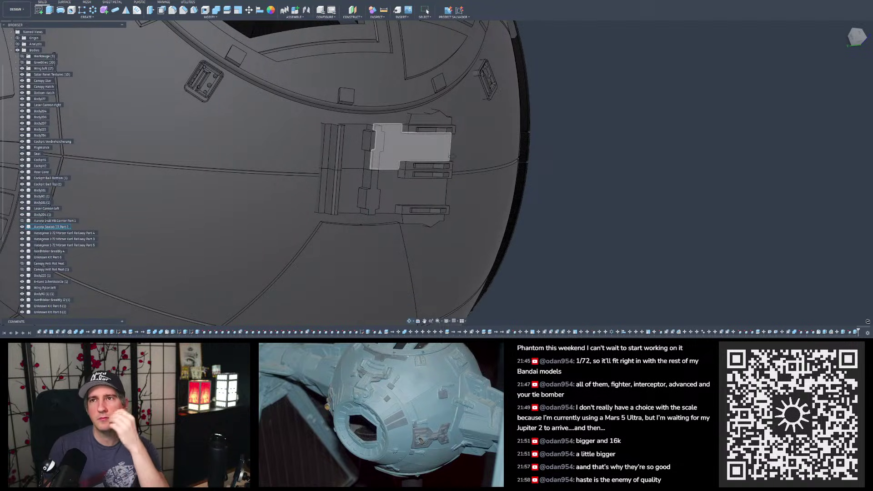
pyautogui.keyDown('shift'); pyautogui.moveTo(452, 158); pyautogui.dragTo(254, 68, button='middle'); pyautogui.keyUp('shift')
# Step: Move the vent block -6 mm along X across the cockpit ball
pyautogui.click(244, 11)
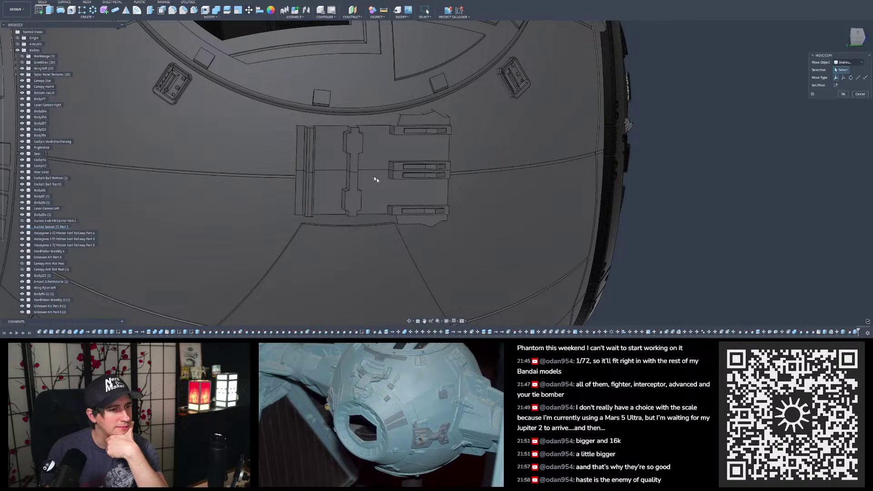
pyautogui.click(366, 171)
pyautogui.scroll(6, 367, 171)
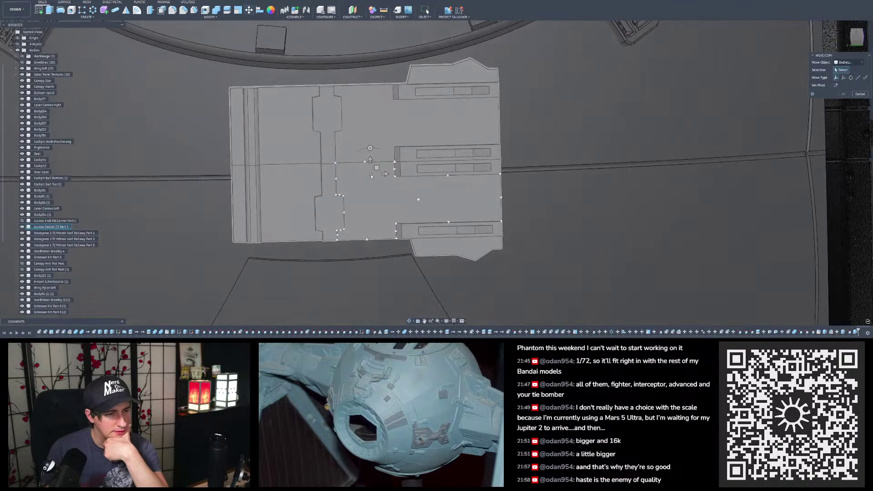
pyautogui.click(365, 165)
pyautogui.moveTo(379, 161); pyautogui.dragTo(304, 170)
pyautogui.keyDown('shift'); pyautogui.moveTo(307, 196); pyautogui.dragTo(295, 165, button='middle'); pyautogui.keyUp('shift')
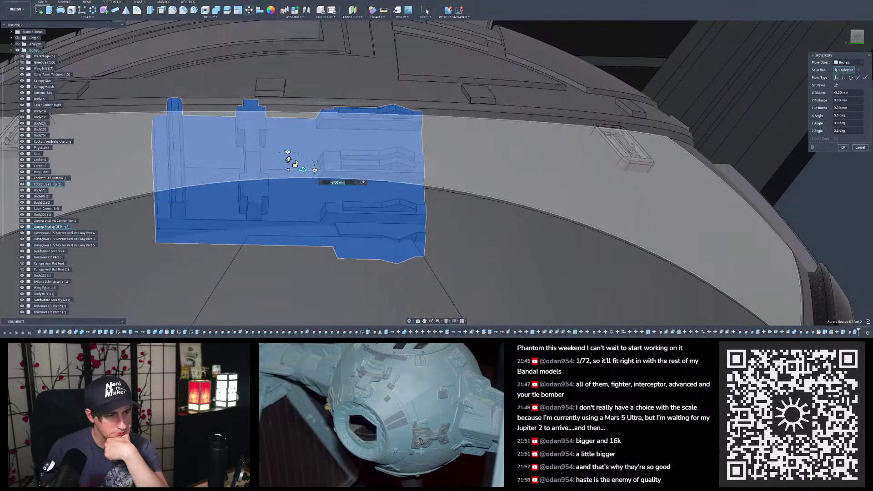
pyautogui.press('Return')
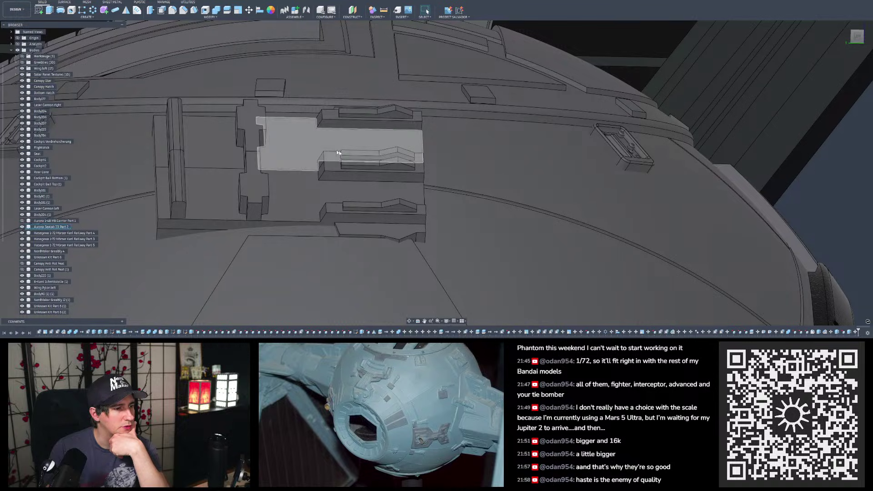
# Step: Try to split the vent block body at the raised middle bar, and read the error details
pyautogui.moveTo(333, 152); pyautogui.dragTo(367, 178, button='middle')
pyautogui.click(222, 12)
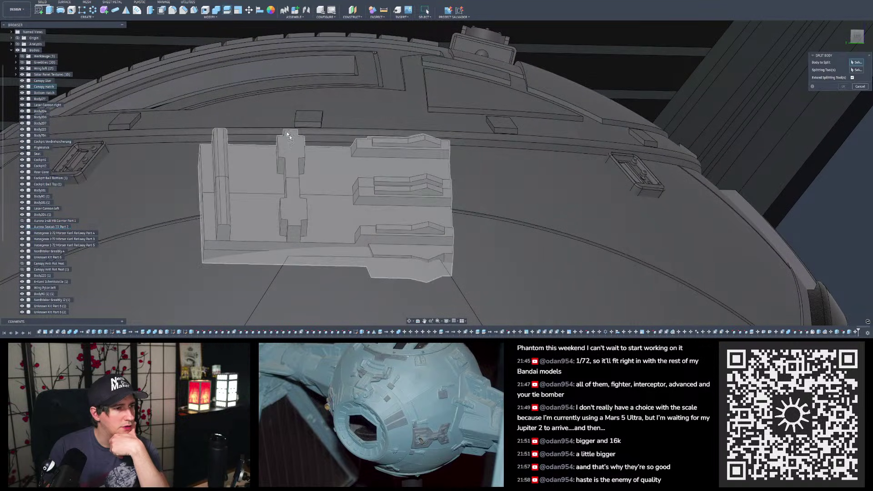
pyautogui.click(293, 175)
pyautogui.click(854, 72)
pyautogui.scroll(-2, 764, 123)
pyautogui.scroll(4, 423, 189)
pyautogui.keyDown('shift'); pyautogui.moveTo(369, 177); pyautogui.dragTo(402, 180, button='middle'); pyautogui.keyUp('shift')
pyautogui.click(407, 195)
pyautogui.click(846, 87)
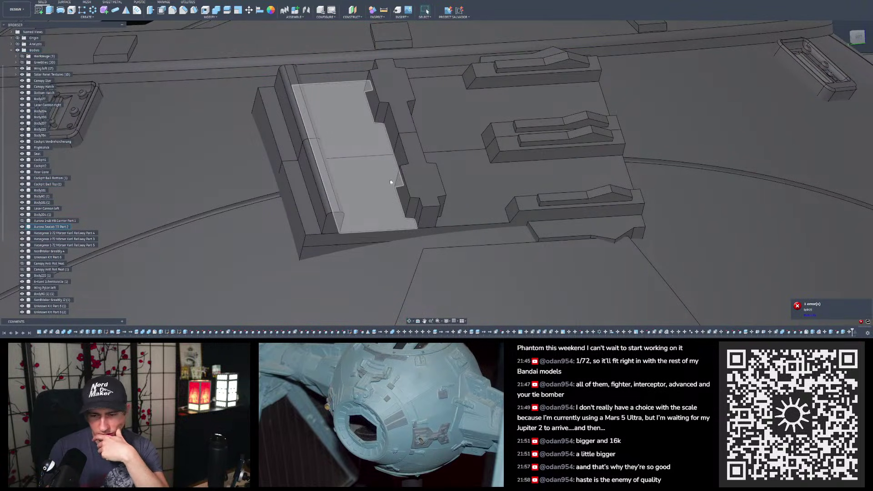
pyautogui.click(808, 313)
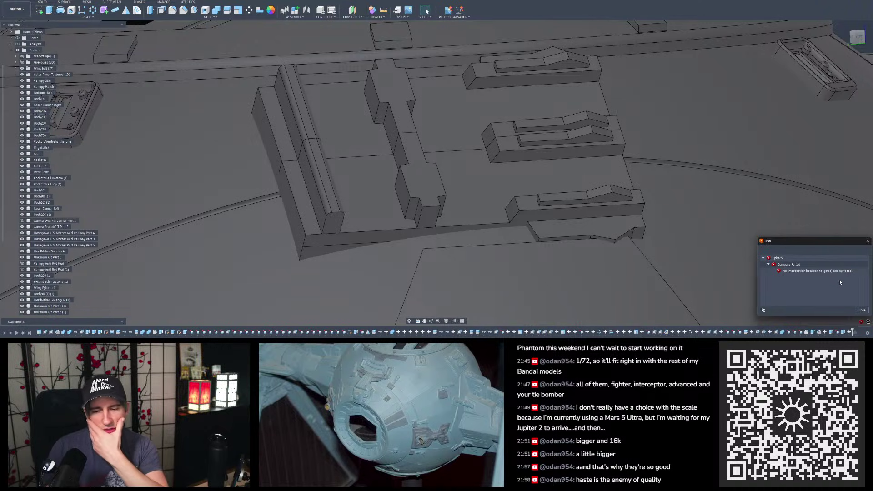
pyautogui.click(861, 310)
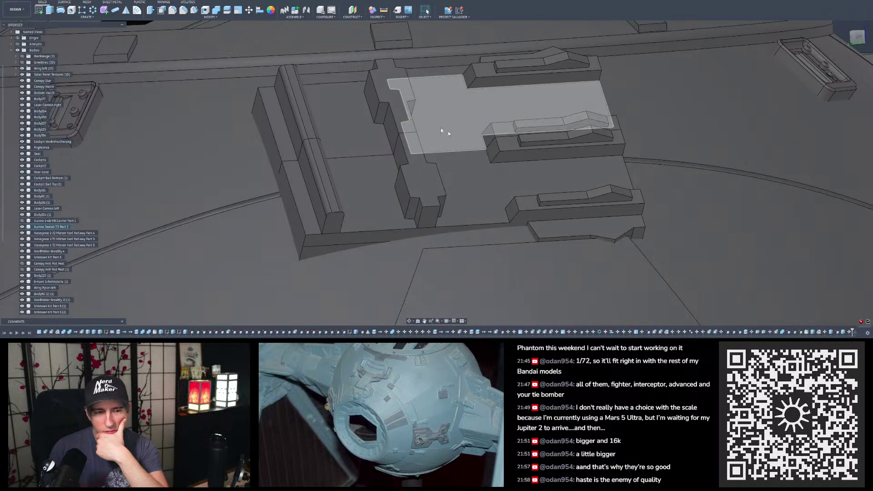
# Step: Try to split the vent block body with the lower side face of the raised middle bar
pyautogui.click(227, 10)
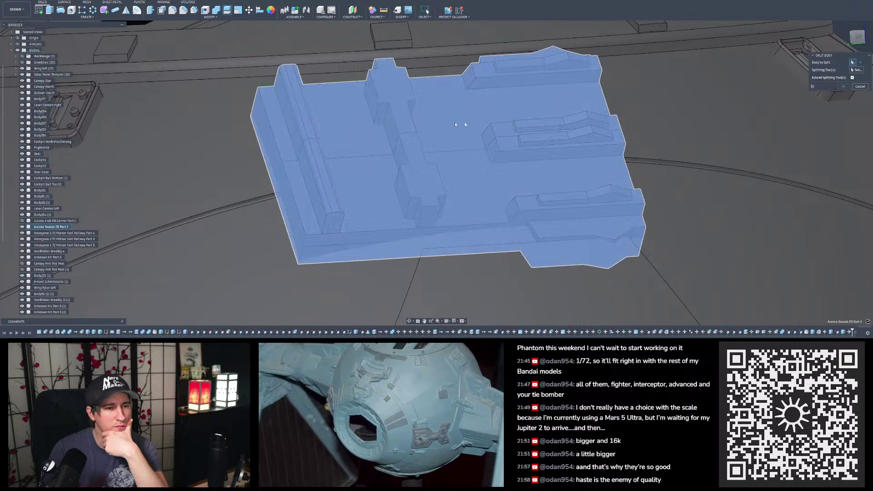
pyautogui.click(444, 122)
pyautogui.click(403, 190)
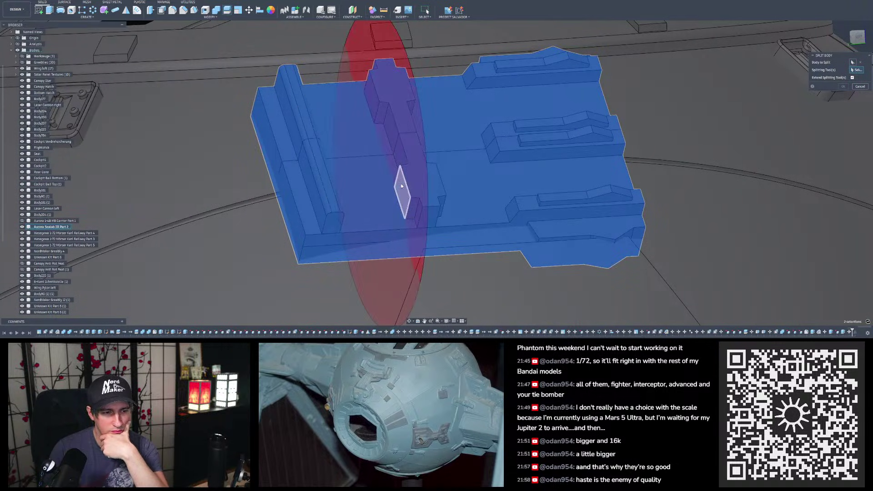
pyautogui.scroll(-3, 403, 194)
pyautogui.keyDown('shift'); pyautogui.moveTo(401, 192); pyautogui.dragTo(397, 169, button='middle'); pyautogui.keyUp('shift')
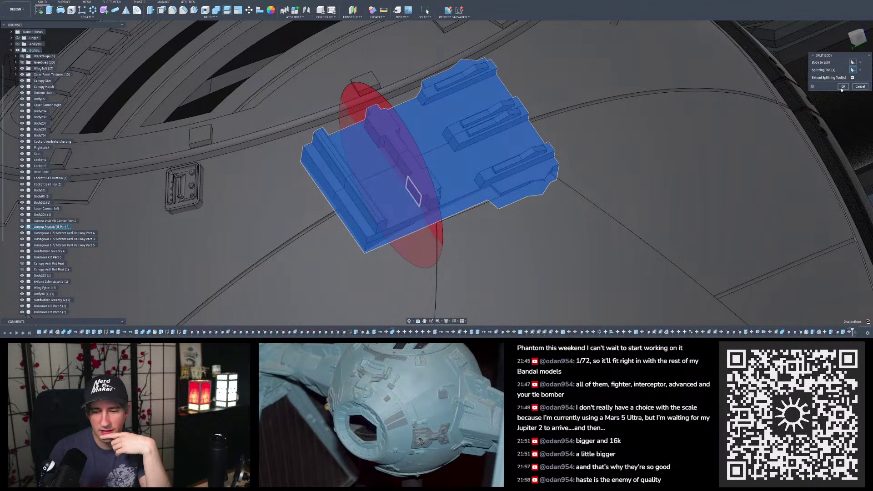
pyautogui.click(842, 86)
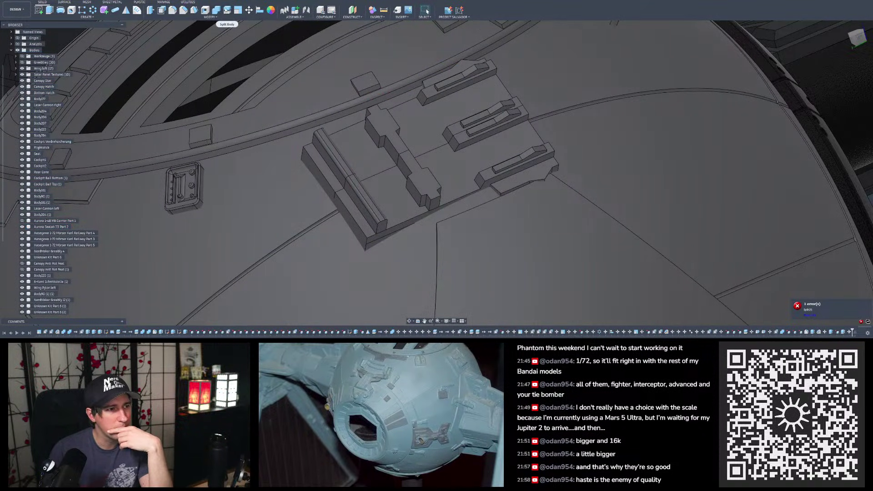
# Step: Try to split the vent block body again, using the middle bar's upper side face as the splitting tool
pyautogui.click(227, 10)
pyautogui.click(534, 152)
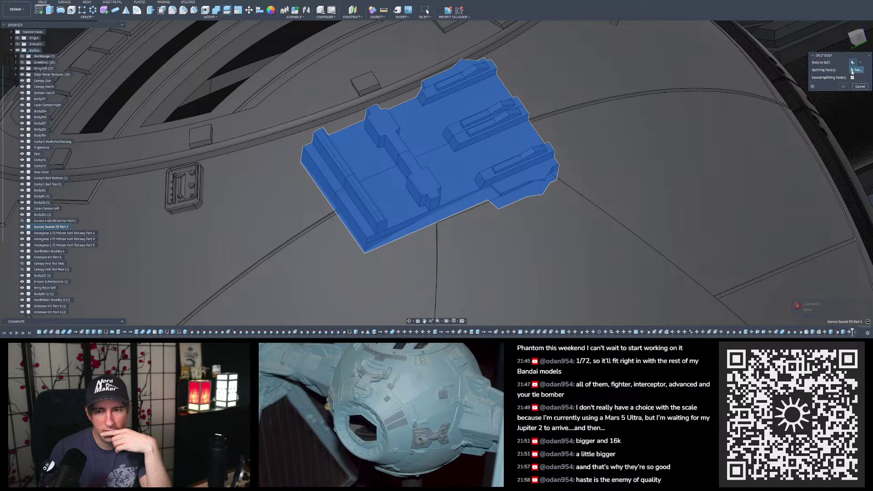
pyautogui.click(373, 131)
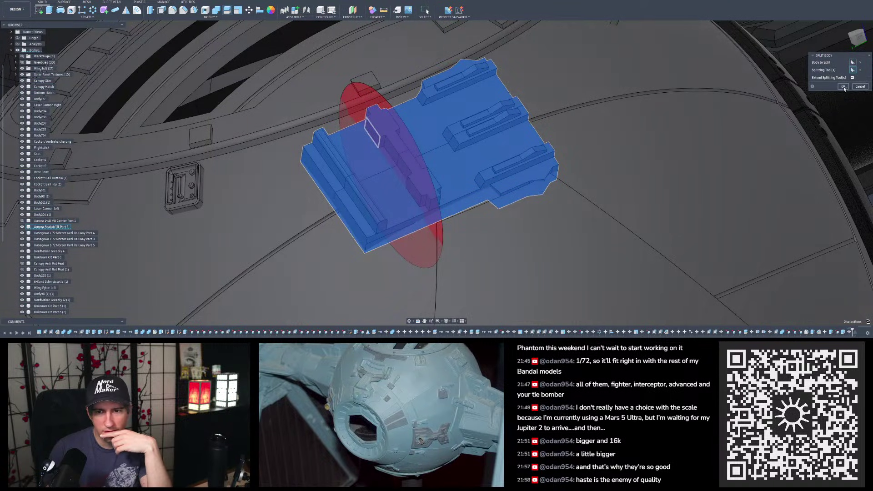
pyautogui.click(843, 86)
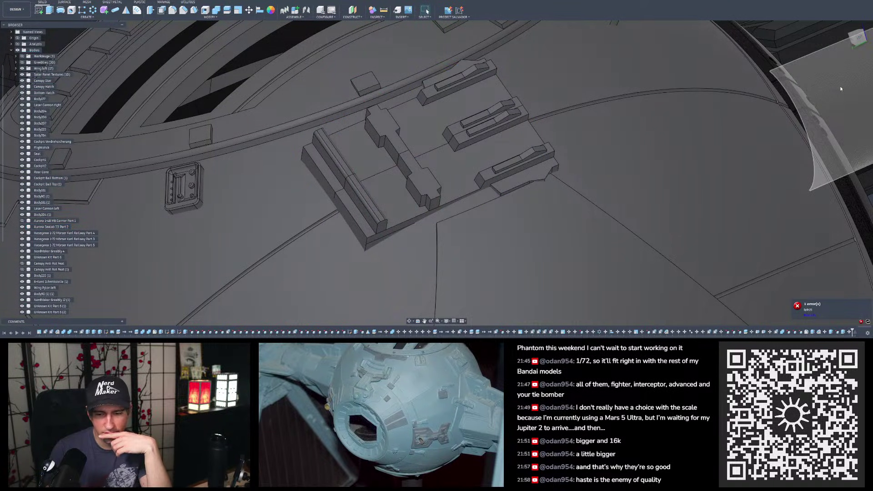
# Step: Try to split the vent block body with the inner side face of the ridge along its end
pyautogui.moveTo(455, 114); pyautogui.dragTo(421, 114, button='middle')
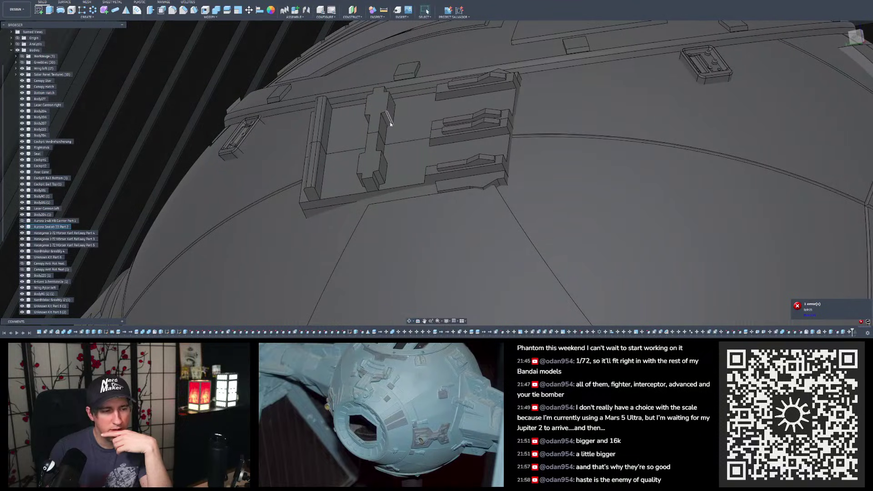
pyautogui.scroll(3, 375, 137)
pyautogui.moveTo(370, 130)
pyautogui.keyDown('shift'); pyautogui.mouseDown(button='middle')
pyautogui.moveTo(380, 110)
pyautogui.moveTo(378, 120)
pyautogui.mouseUp(button='middle'); pyautogui.keyUp('shift')
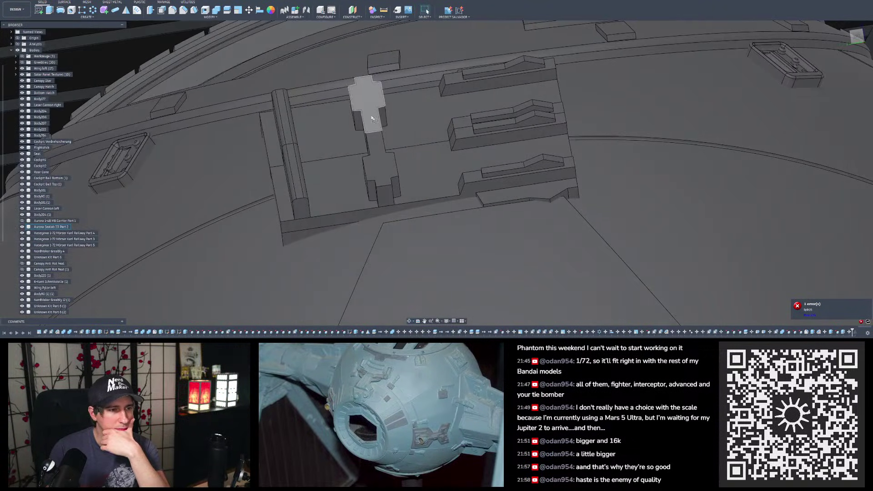
pyautogui.click(231, 13)
pyautogui.click(354, 122)
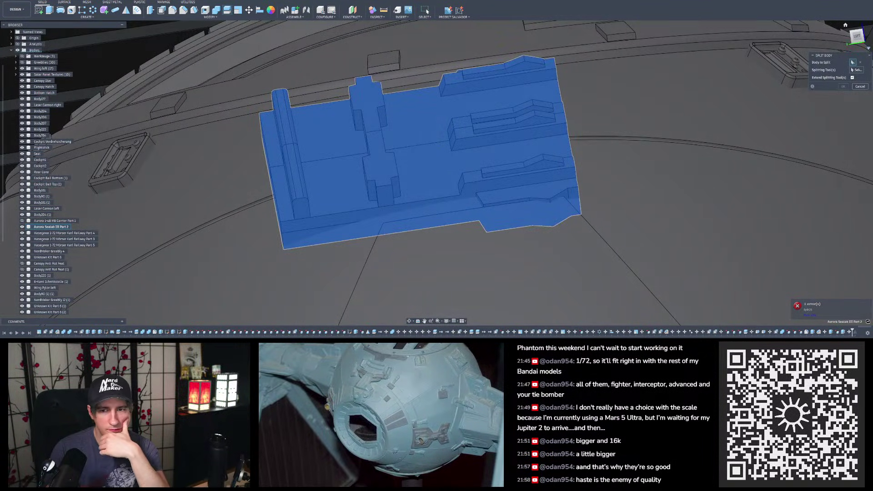
pyautogui.click(862, 70)
pyautogui.keyDown('shift'); pyautogui.moveTo(513, 128); pyautogui.dragTo(440, 132, button='middle'); pyautogui.keyUp('shift')
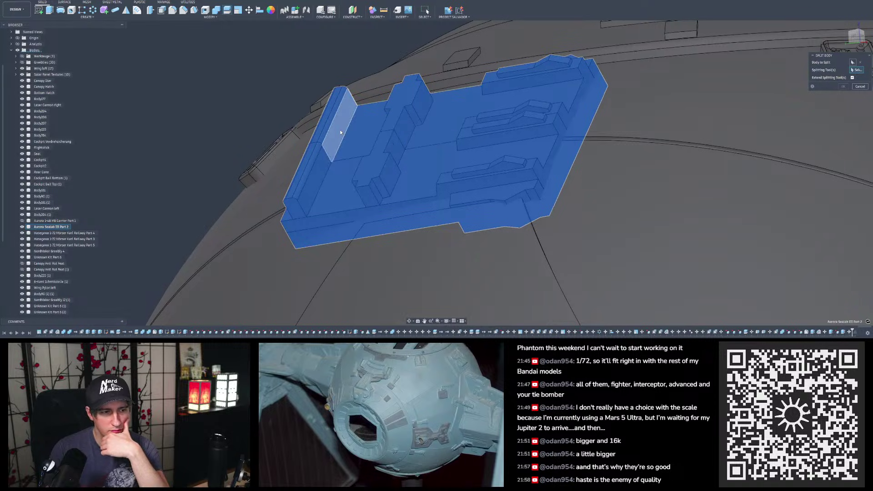
pyautogui.press('Return')
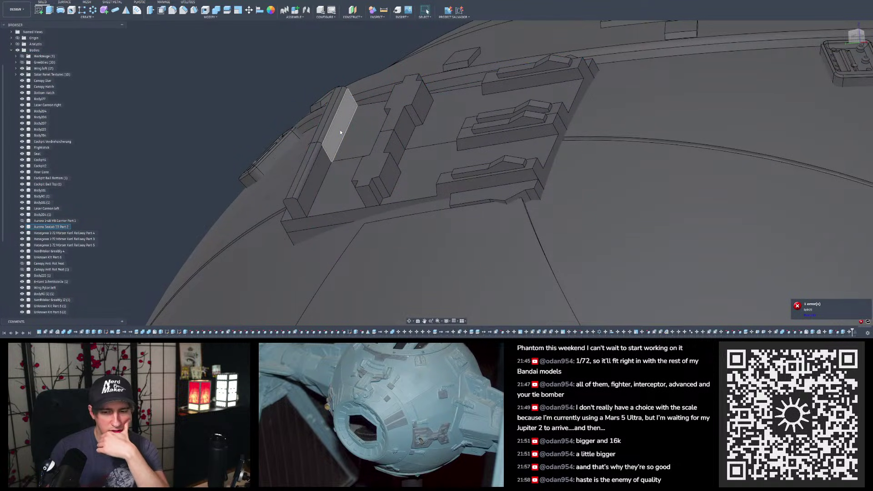
# Step: Isolate the vent block and sketch a rectangle on its outer end face that encloses the whole end profile
pyautogui.keyDown('shift'); pyautogui.moveTo(339, 130); pyautogui.dragTo(389, 152, button='middle'); pyautogui.keyUp('shift')
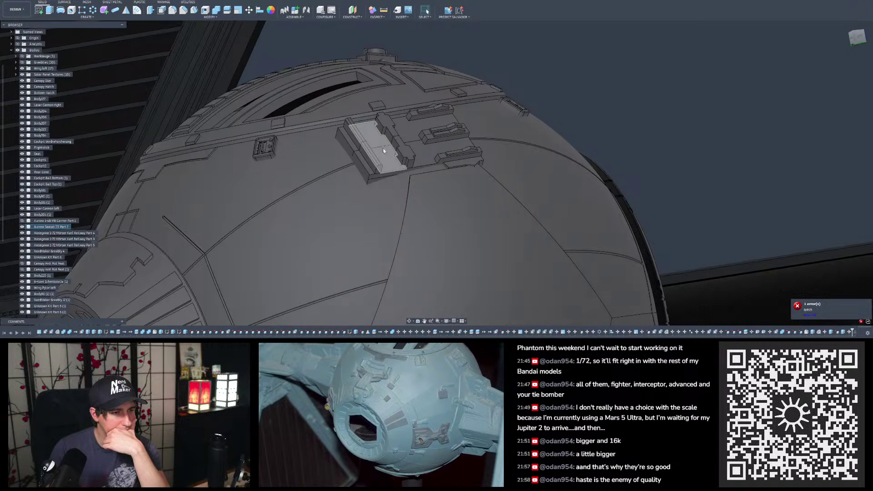
pyautogui.rightClick(52, 227)
pyautogui.click(69, 215)
pyautogui.click(236, 87)
pyautogui.click(39, 10)
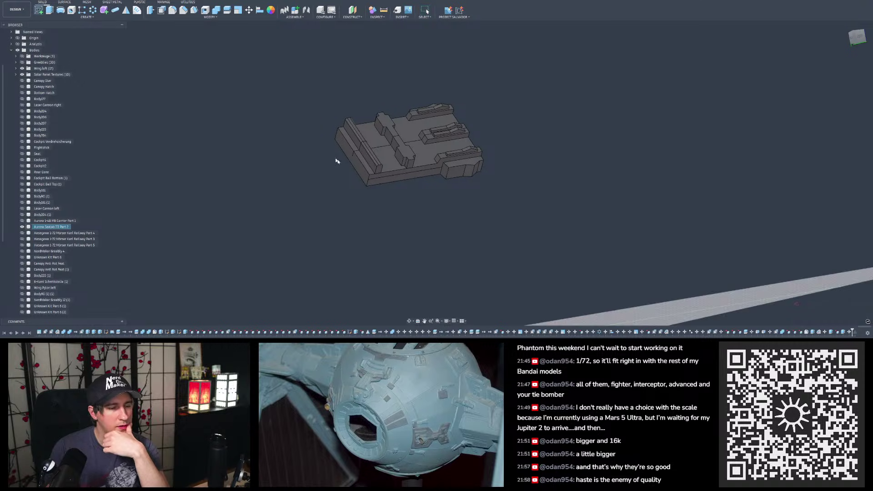
pyautogui.click(354, 170)
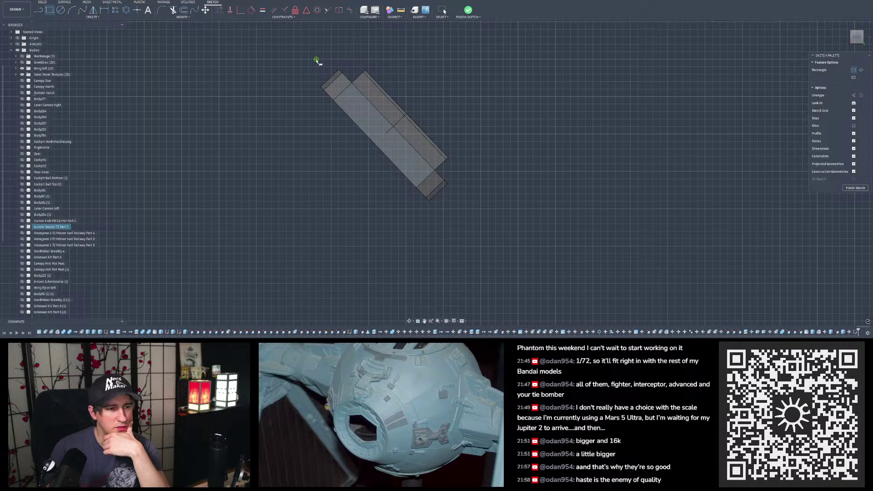
pyautogui.click(461, 207)
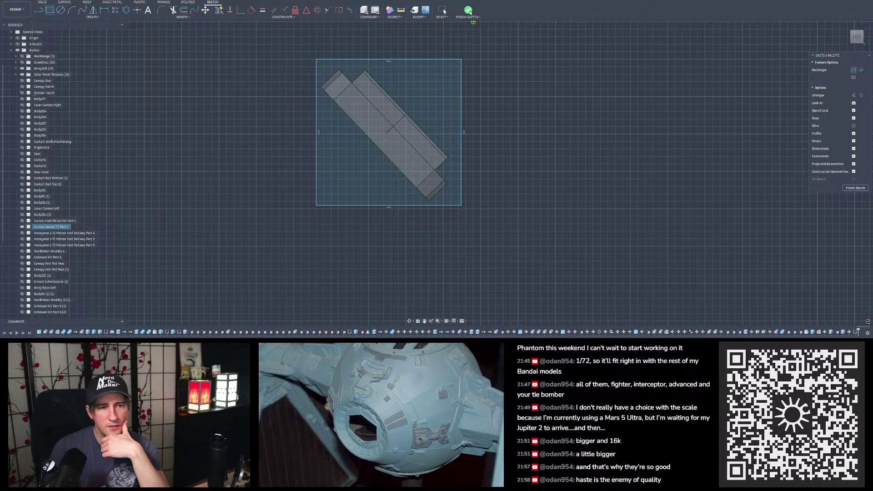
pyautogui.click(469, 11)
# Step: Extrude both sketch profiles -8 mm as a Cut to remove the ridged end of the vent block
pyautogui.click(49, 10)
pyautogui.click(343, 135)
pyautogui.click(373, 128)
pyautogui.keyDown('shift'); pyautogui.moveTo(374, 128); pyautogui.dragTo(321, 120, button='middle'); pyautogui.keyUp('shift')
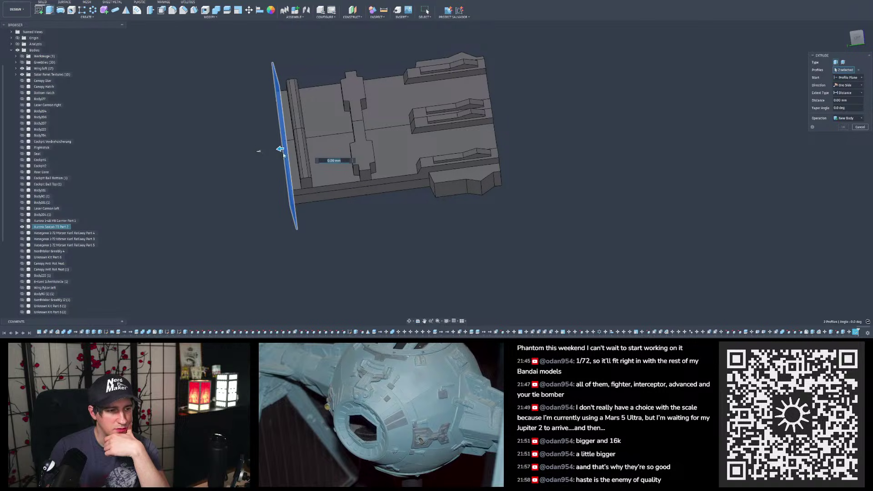
pyautogui.moveTo(280, 149); pyautogui.dragTo(330, 147)
pyautogui.keyDown('shift'); pyautogui.moveTo(340, 145); pyautogui.dragTo(365, 135, button='middle'); pyautogui.keyUp('shift')
pyautogui.write('-8')
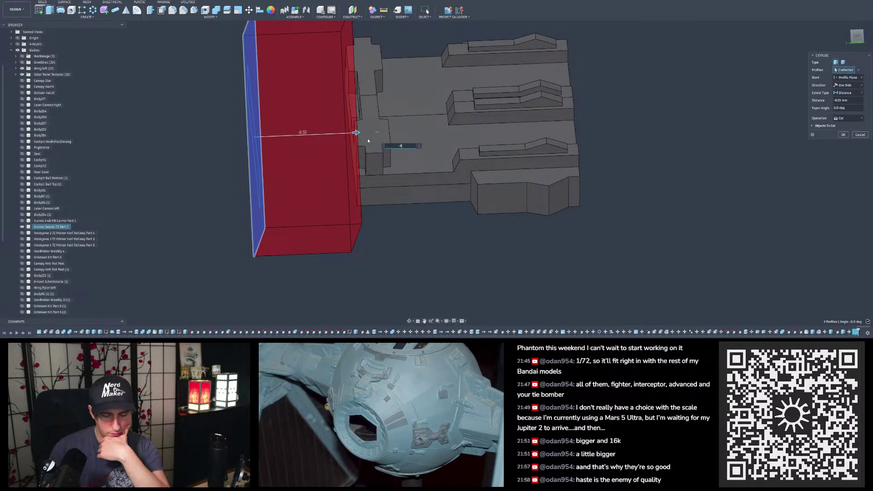
pyautogui.keyDown('shift'); pyautogui.moveTo(394, 193); pyautogui.dragTo(382, 195, button='middle'); pyautogui.keyUp('shift')
pyautogui.keyDown('shift'); pyautogui.moveTo(394, 146); pyautogui.dragTo(355, 176, button='middle'); pyautogui.keyUp('shift')
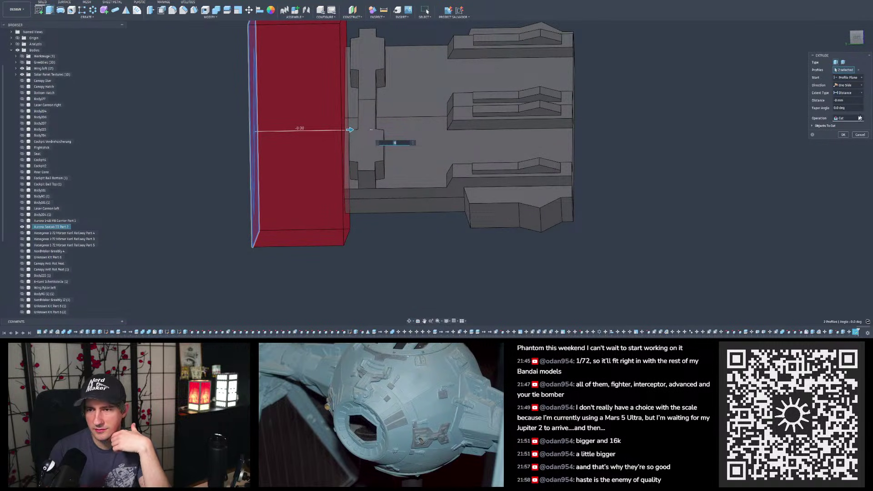
pyautogui.click(843, 134)
# Step: Hide the leftover rectangle sketch and end the vent block's isolation to bring back the full model
pyautogui.keyDown('shift'); pyautogui.moveTo(490, 252); pyautogui.dragTo(332, 160, button='middle'); pyautogui.keyUp('shift')
pyautogui.click(343, 157)
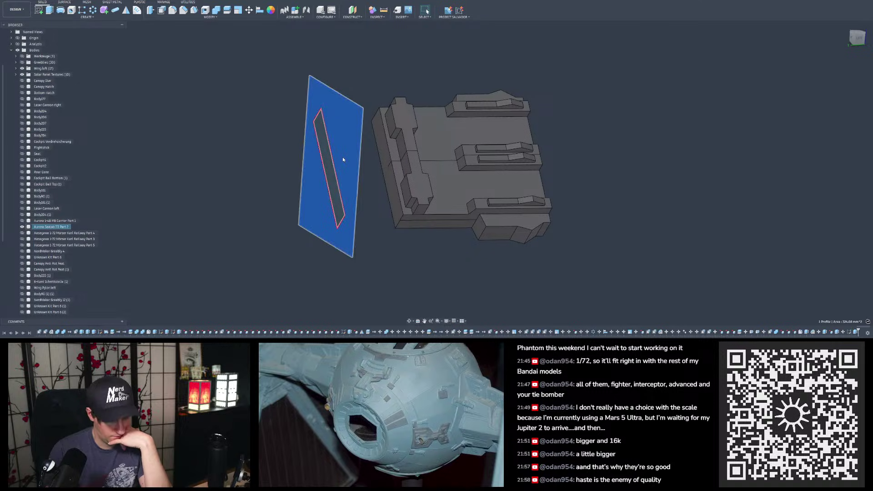
pyautogui.press('v')
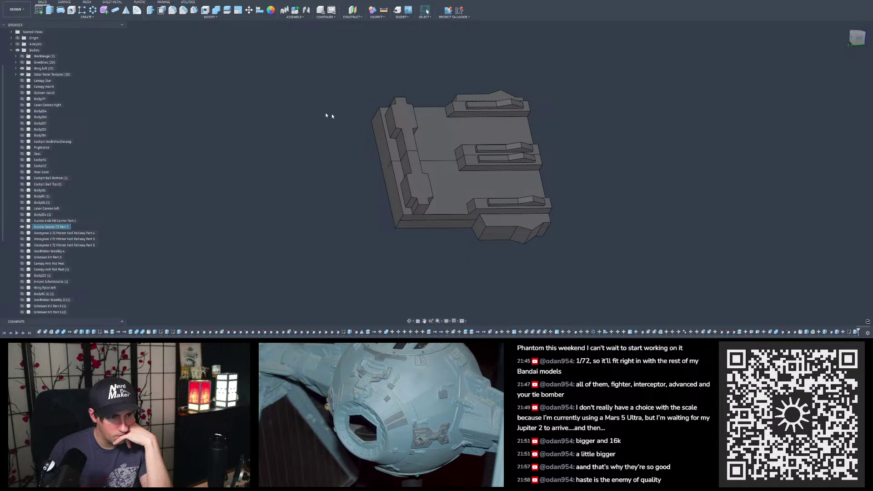
pyautogui.rightClick(37, 228)
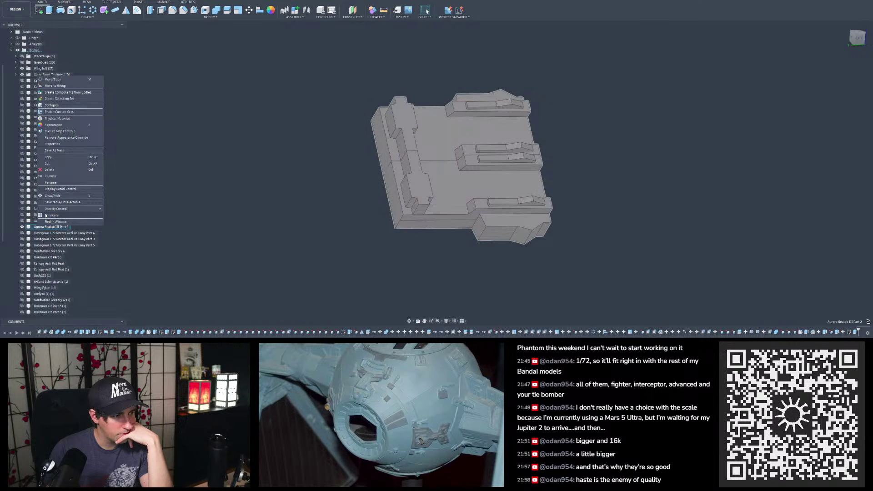
pyautogui.click(51, 215)
# Step: Delete the small angled notch face from the vent block's side strip at the ball's panel line
pyautogui.scroll(-5, 588, 120)
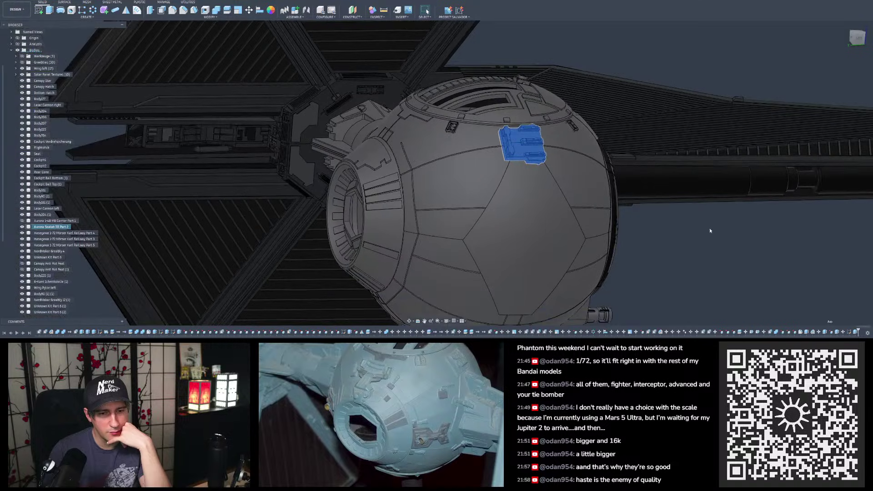
pyautogui.scroll(10, 527, 145)
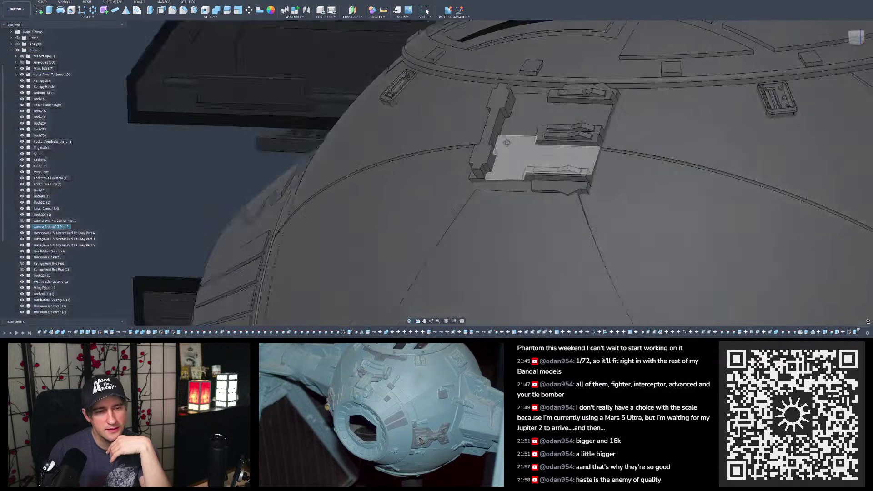
pyautogui.keyDown('shift'); pyautogui.moveTo(506, 142); pyautogui.dragTo(597, 202, button='middle'); pyautogui.keyUp('shift')
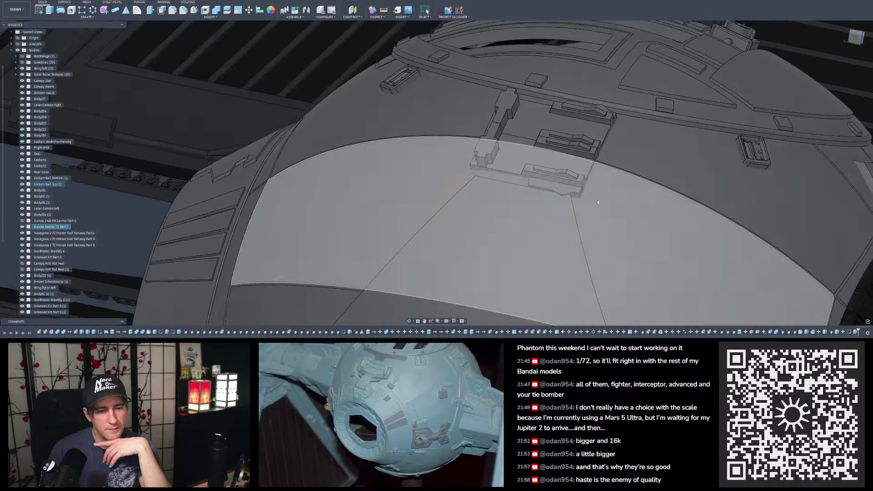
pyautogui.scroll(6, 568, 191)
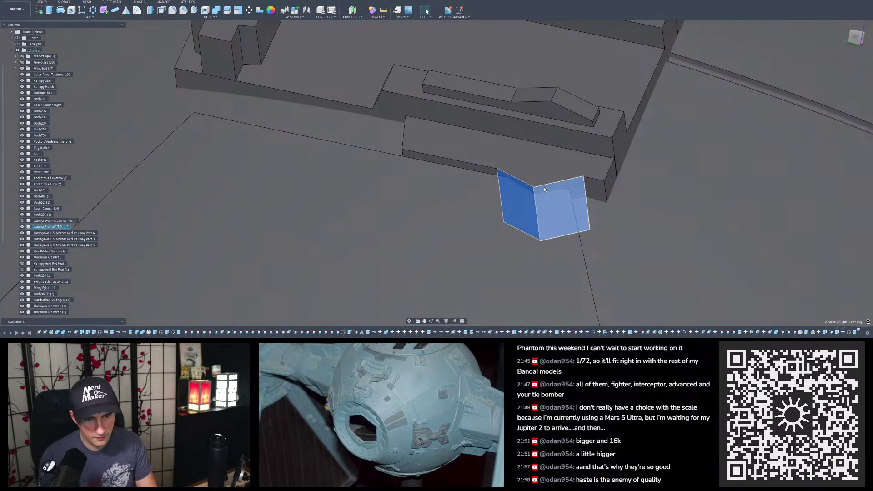
pyautogui.press('Delete')
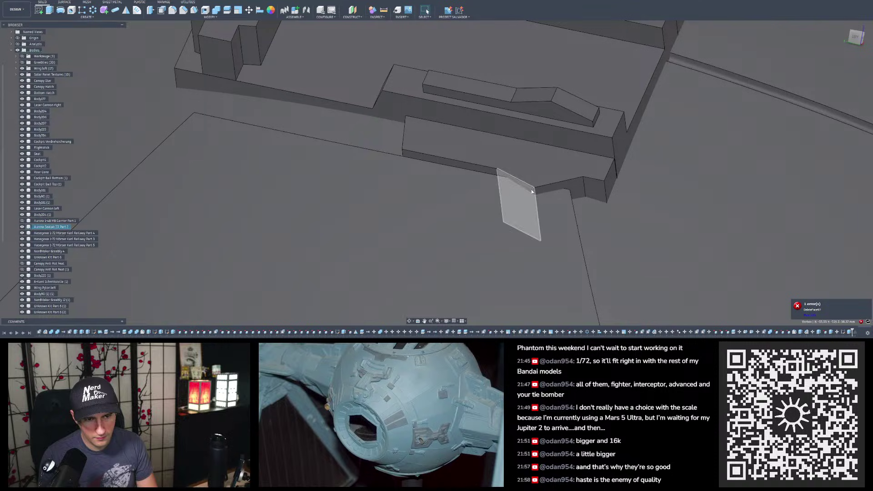
pyautogui.scroll(2, 532, 191)
pyautogui.press('Delete')
# Step: Delete the remaining angled face and the long outer face beside it on the same side strip
pyautogui.keyDown('shift'); pyautogui.moveTo(533, 178); pyautogui.dragTo(529, 190, button='middle'); pyautogui.keyUp('shift')
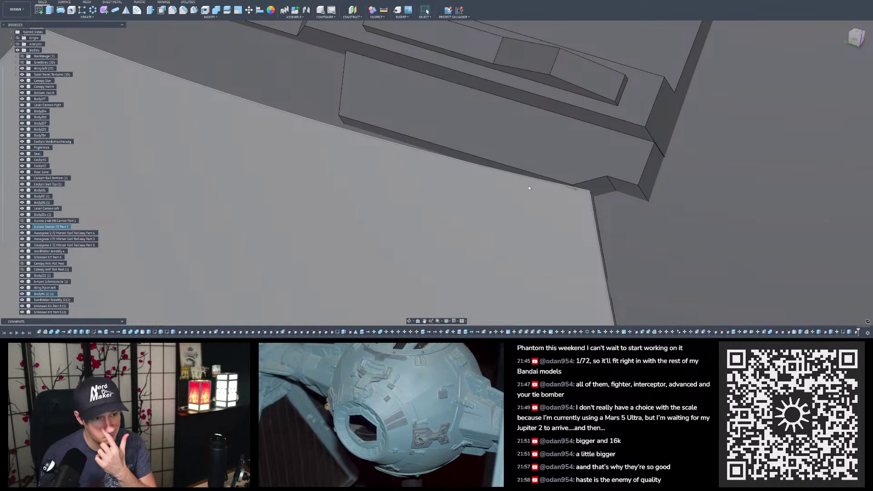
pyautogui.click(605, 198)
pyautogui.keyDown('ctrl'); pyautogui.click(473, 163); pyautogui.keyUp('ctrl')
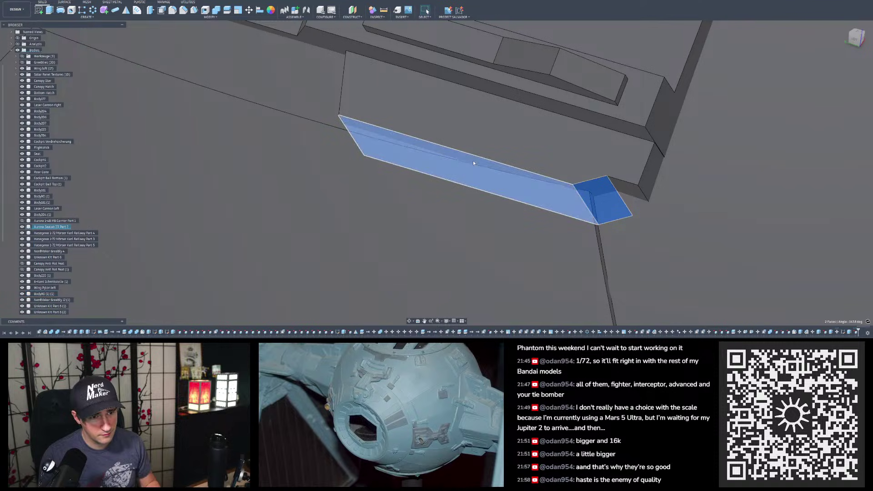
pyautogui.press('Delete')
# Step: Delete the three outer side faces of the vent block's opposite strip, next to the hatch ring
pyautogui.moveTo(467, 181)
pyautogui.keyDown('shift'); pyautogui.mouseDown(button='middle')
pyautogui.moveTo(486, 132)
pyautogui.moveTo(446, 250)
pyautogui.moveTo(516, 166)
pyautogui.mouseUp(button='middle'); pyautogui.keyUp('shift')
pyautogui.click(525, 157)
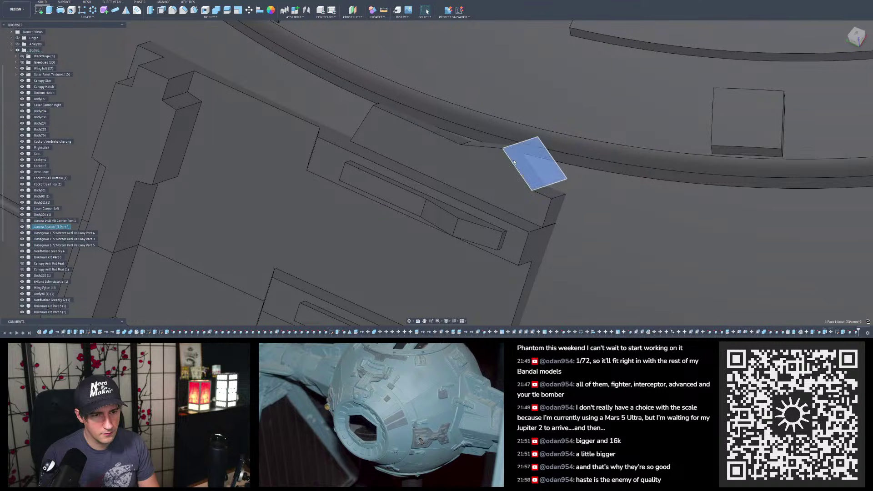
pyautogui.keyDown('ctrl'); pyautogui.click(473, 142); pyautogui.keyUp('ctrl')
pyautogui.keyDown('ctrl'); pyautogui.click(454, 136); pyautogui.keyUp('ctrl')
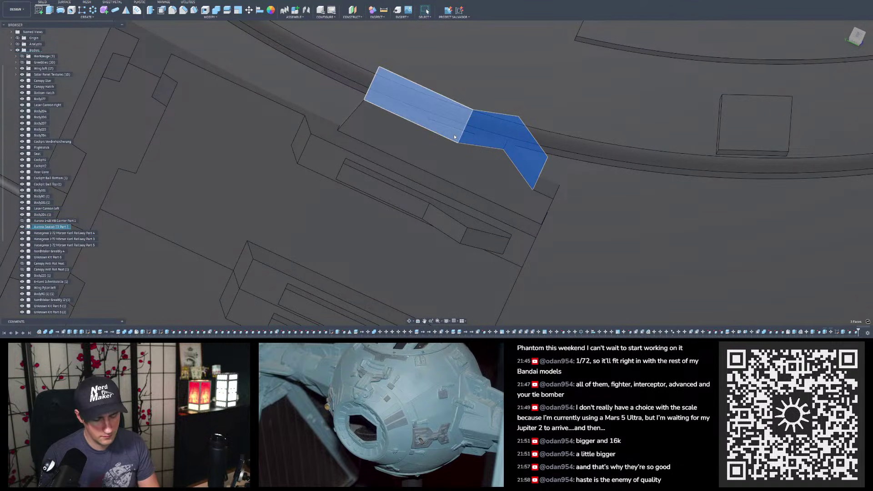
pyautogui.press('Delete')
# Step: Measure the distance between the outer edge of the vent block's side strip and the curved hatch ring edge
pyautogui.keyDown('shift'); pyautogui.moveTo(454, 135); pyautogui.dragTo(428, 166, button='middle'); pyautogui.keyUp('shift')
pyautogui.scroll(-8, 430, 126)
pyautogui.scroll(5, 432, 137)
pyautogui.moveTo(441, 132)
pyautogui.keyDown('shift'); pyautogui.mouseDown(button='middle')
pyautogui.moveTo(422, 87)
pyautogui.moveTo(419, 116)
pyautogui.moveTo(429, 130)
pyautogui.mouseUp(button='middle'); pyautogui.keyUp('shift')
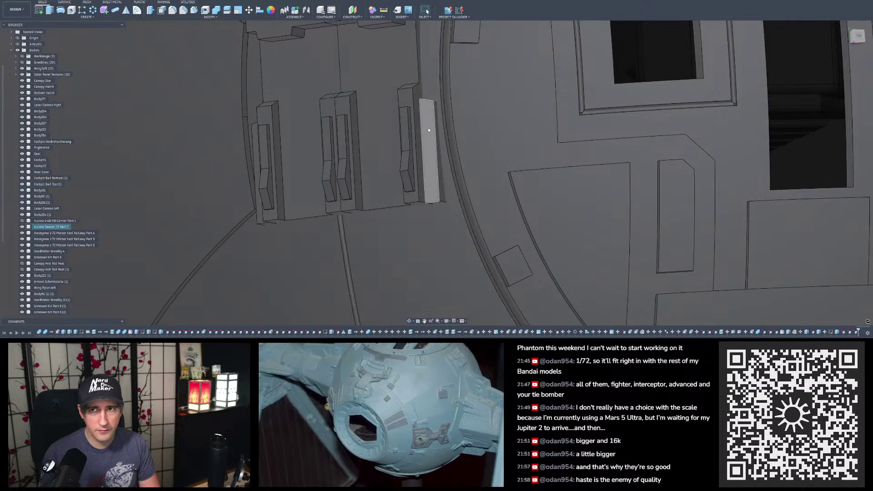
pyautogui.scroll(3, 431, 129)
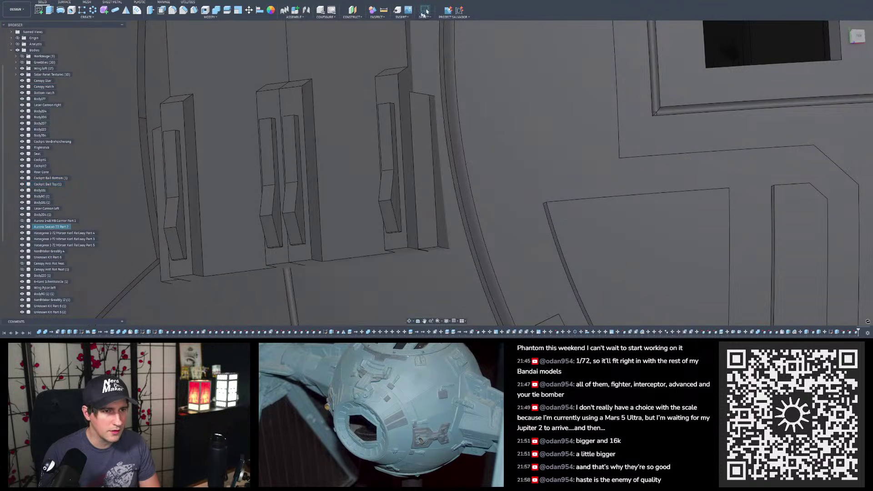
pyautogui.click(385, 11)
pyautogui.scroll(5, 425, 68)
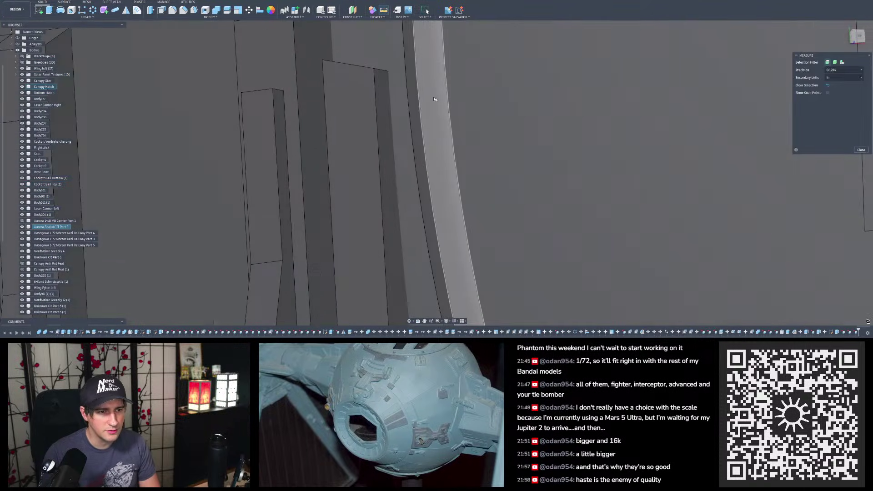
pyautogui.click(406, 76)
pyautogui.scroll(-5, 400, 68)
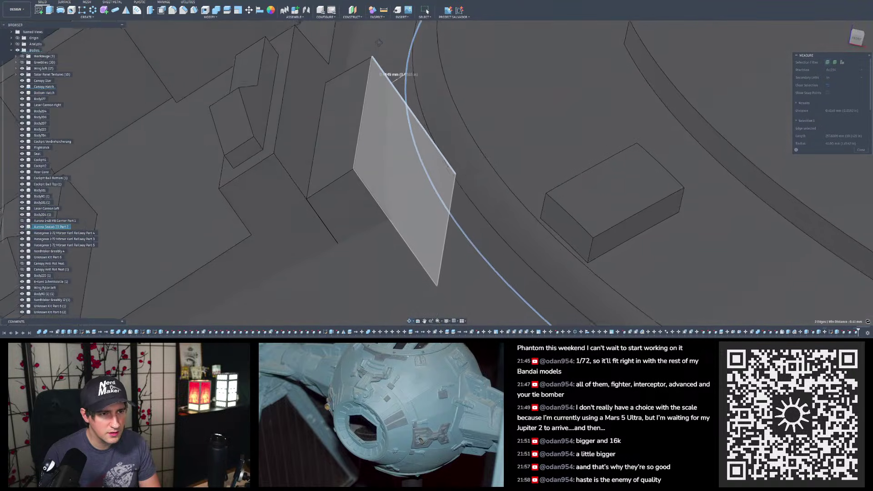
# Step: Finish measuring the gap at the hatch ring and examine the vent block's profile on the cockpit ball from the side and front
pyautogui.keyDown('shift'); pyautogui.moveTo(379, 42); pyautogui.dragTo(381, 44, button='middle'); pyautogui.keyUp('shift')
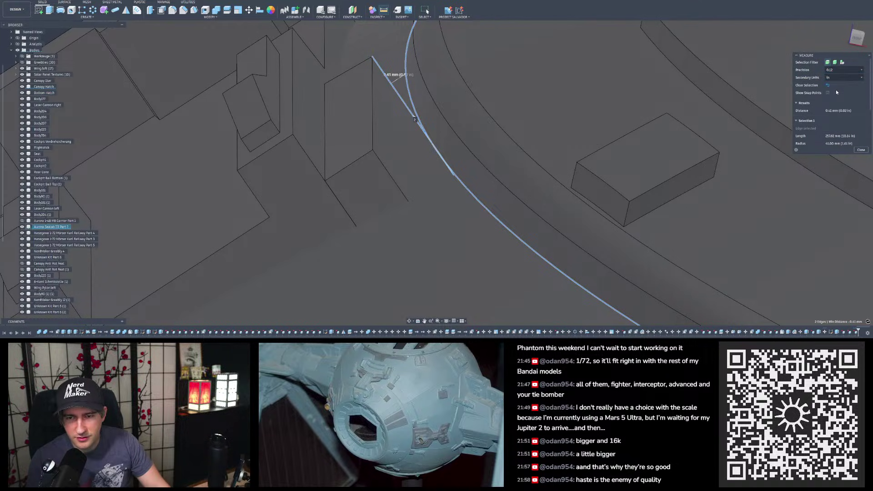
pyautogui.click(860, 150)
pyautogui.scroll(-6, 441, 103)
pyautogui.moveTo(441, 102)
pyautogui.keyDown('shift'); pyautogui.mouseDown(button='middle')
pyautogui.moveTo(441, 80)
pyautogui.moveTo(429, 86)
pyautogui.moveTo(437, 87)
pyautogui.mouseUp(button='middle'); pyautogui.keyUp('shift')
pyautogui.moveTo(458, 124)
pyautogui.keyDown('shift'); pyautogui.mouseDown(button='middle')
pyautogui.moveTo(441, 114)
pyautogui.moveTo(437, 136)
pyautogui.moveTo(438, 113)
pyautogui.moveTo(454, 156)
pyautogui.mouseUp(button='middle'); pyautogui.keyUp('shift')
pyautogui.scroll(-5, 421, 118)
pyautogui.scroll(2, 397, 140)
pyautogui.keyDown('shift'); pyautogui.moveTo(406, 137); pyautogui.dragTo(381, 150, button='middle'); pyautogui.keyUp('shift')
pyautogui.moveTo(438, 112)
pyautogui.keyDown('shift'); pyautogui.mouseDown(button='middle')
pyautogui.moveTo(486, 119)
pyautogui.moveTo(555, 105)
pyautogui.mouseUp(button='middle'); pyautogui.keyUp('shift')
pyautogui.moveTo(417, 124)
pyautogui.keyDown('shift'); pyautogui.mouseDown(button='middle')
pyautogui.moveTo(523, 136)
pyautogui.moveTo(527, 116)
pyautogui.moveTo(539, 116)
pyautogui.moveTo(525, 120)
pyautogui.moveTo(523, 95)
pyautogui.moveTo(556, 89)
pyautogui.moveTo(528, 85)
pyautogui.moveTo(544, 82)
pyautogui.mouseUp(button='middle'); pyautogui.keyUp('shift')
pyautogui.scroll(3, 478, 127)
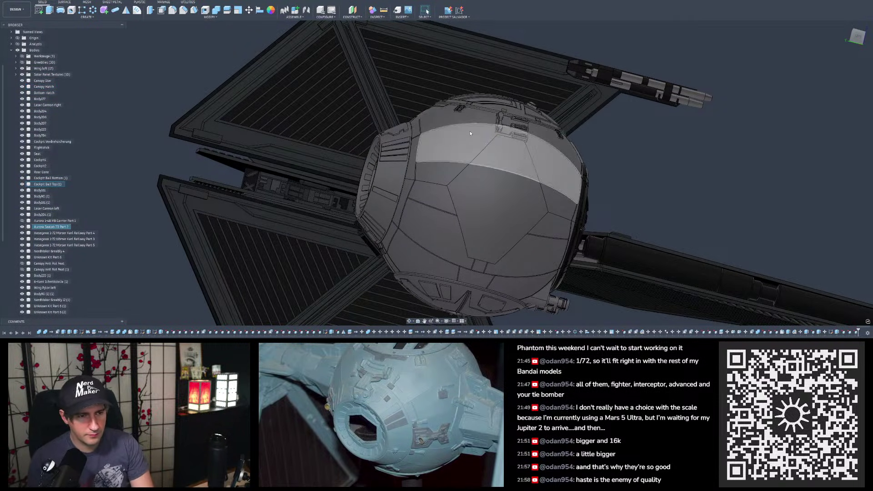
pyautogui.moveTo(478, 116)
pyautogui.keyDown('shift'); pyautogui.mouseDown(button='middle')
pyautogui.moveTo(417, 120)
pyautogui.moveTo(578, 119)
pyautogui.moveTo(545, 127)
pyautogui.mouseUp(button='middle'); pyautogui.keyUp('shift')
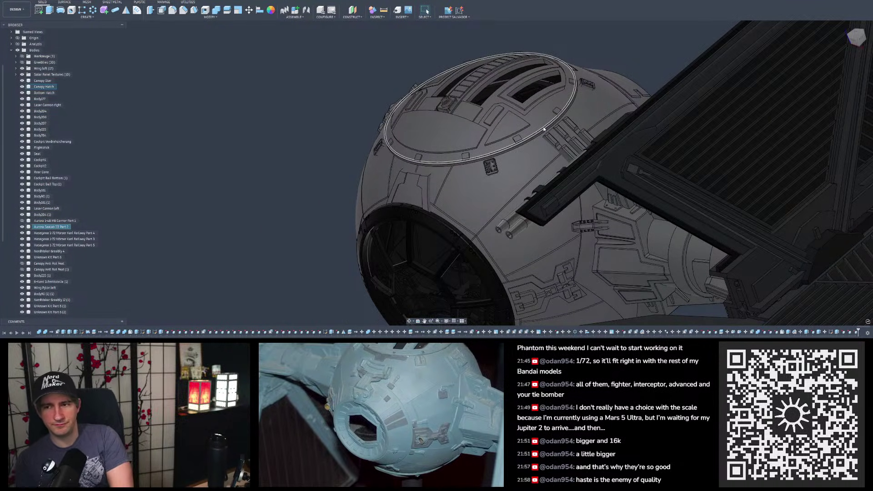
pyautogui.scroll(-2, 444, 153)
pyautogui.scroll(2, 519, 135)
pyautogui.keyDown('shift'); pyautogui.moveTo(519, 135); pyautogui.dragTo(548, 197, button='middle'); pyautogui.keyUp('shift')
pyautogui.scroll(4, 543, 151)
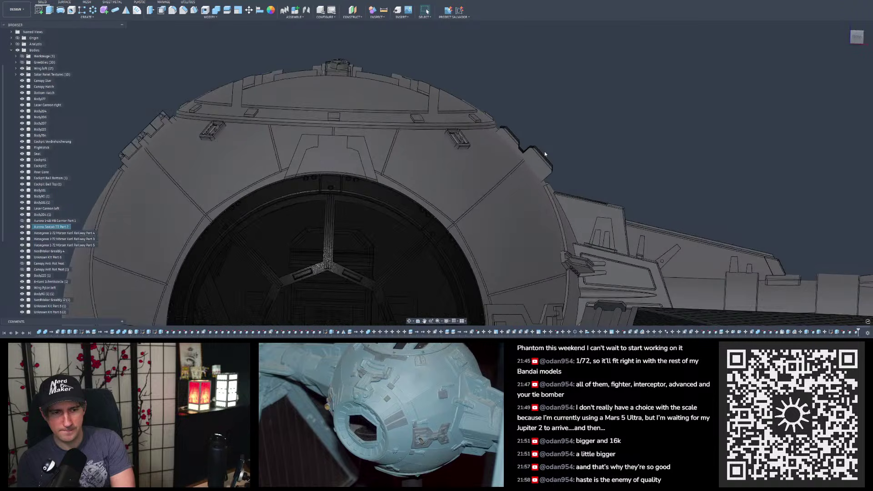
pyautogui.keyDown('shift'); pyautogui.moveTo(539, 160); pyautogui.dragTo(536, 124, button='middle'); pyautogui.keyUp('shift')
pyautogui.scroll(-8, 543, 157)
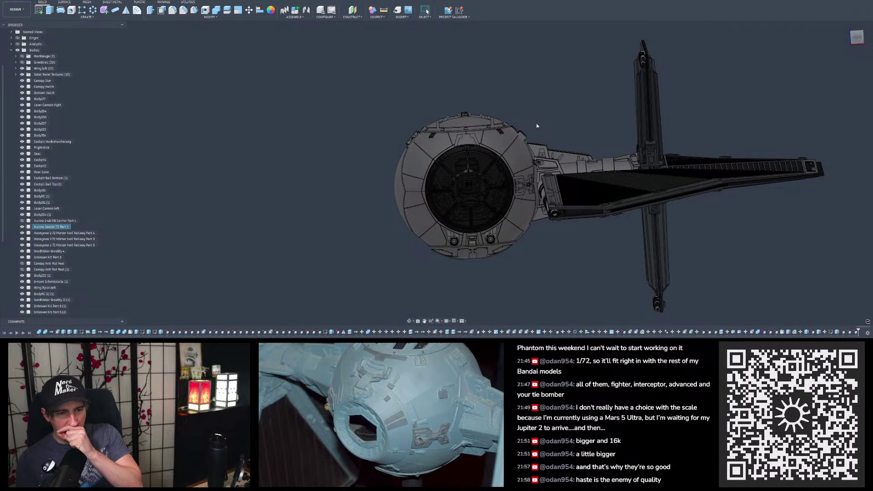
pyautogui.scroll(10, 530, 124)
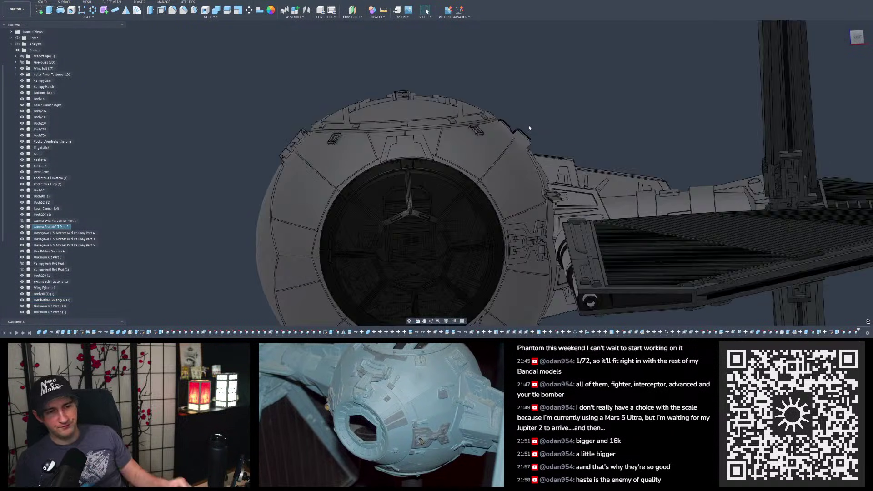
# Step: Examine the vent block's stepped strips up close, checking how they sit on the ball's curvature and in the front view
pyautogui.keyDown('shift'); pyautogui.moveTo(528, 147); pyautogui.dragTo(470, 141, button='middle'); pyautogui.keyUp('shift')
pyautogui.scroll(-3, 470, 140)
pyautogui.scroll(6, 470, 140)
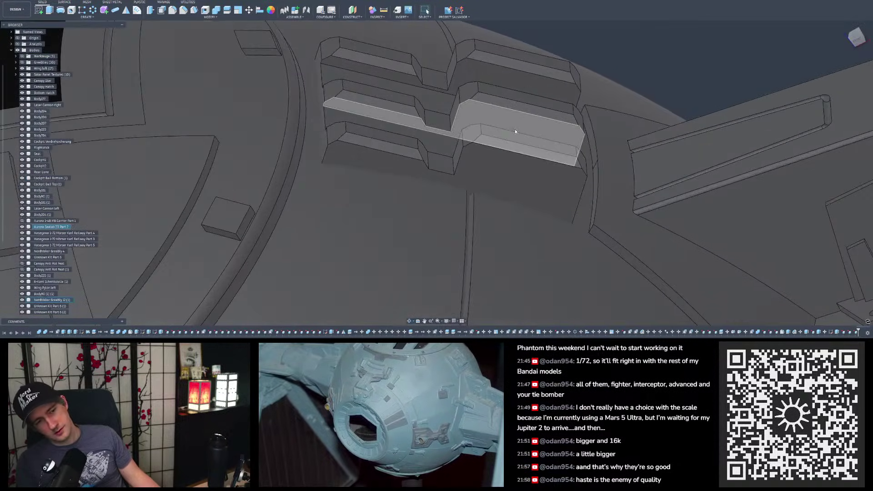
pyautogui.scroll(-2, 477, 73)
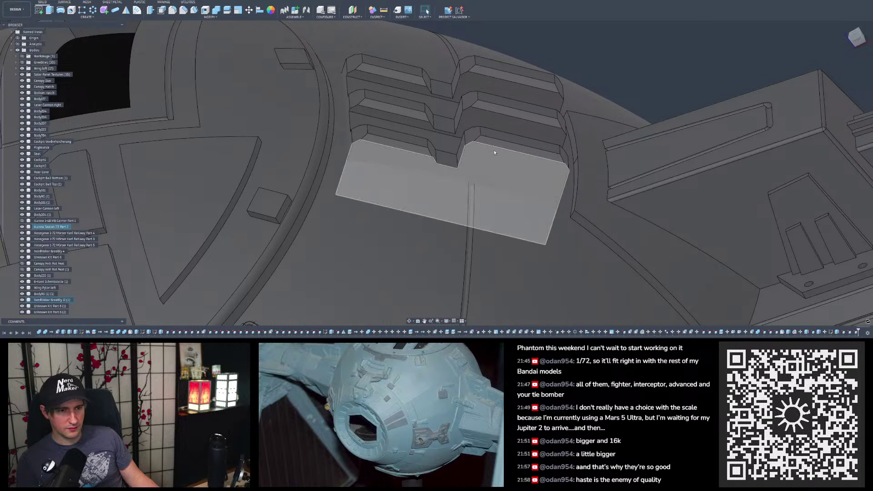
pyautogui.keyDown('shift'); pyautogui.moveTo(485, 93); pyautogui.dragTo(497, 107, button='middle'); pyautogui.keyUp('shift')
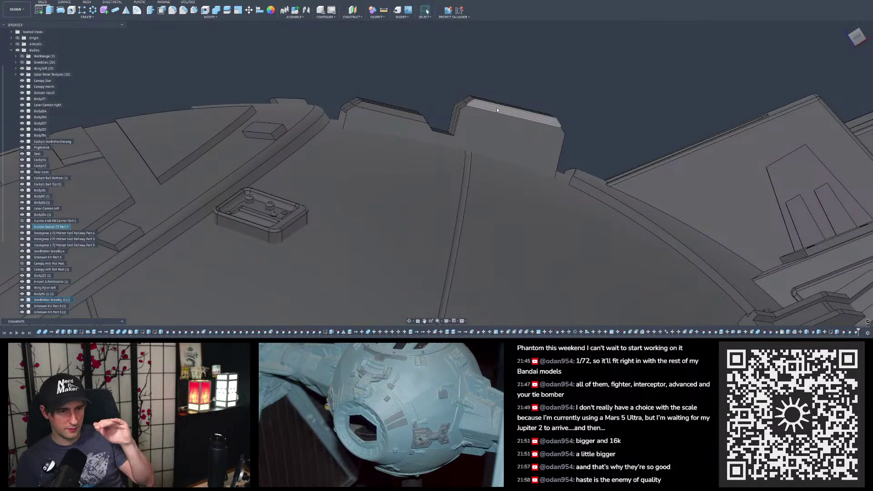
pyautogui.keyDown('shift'); pyautogui.moveTo(470, 110); pyautogui.dragTo(775, 36, button='middle'); pyautogui.keyUp('shift')
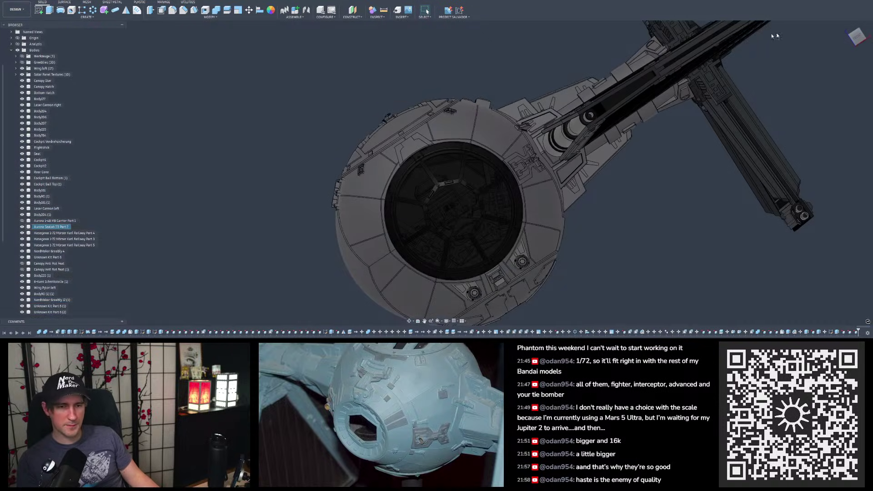
pyautogui.click(859, 38)
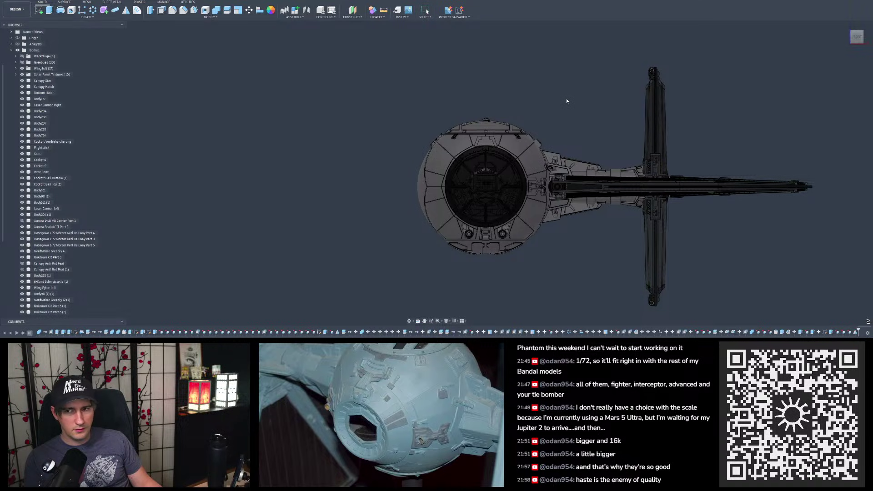
# Step: Examine the whole spacecraft with both wings from behind, above and the front to judge the overall detailing
pyautogui.keyDown('shift'); pyautogui.moveTo(555, 97); pyautogui.dragTo(709, 109, button='middle'); pyautogui.keyUp('shift')
pyautogui.keyDown('shift'); pyautogui.moveTo(505, 82); pyautogui.dragTo(479, 108, button='middle'); pyautogui.keyUp('shift')
pyautogui.scroll(-3, 479, 106)
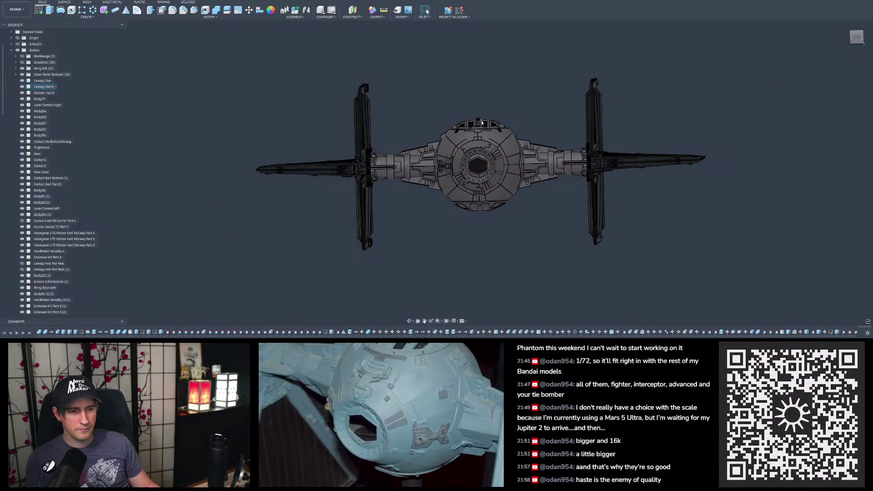
pyautogui.scroll(-3, 515, 108)
pyautogui.scroll(5, 490, 112)
pyautogui.moveTo(480, 112)
pyautogui.keyDown('shift'); pyautogui.mouseDown(button='middle')
pyautogui.moveTo(475, 148)
pyautogui.moveTo(499, 189)
pyautogui.moveTo(488, 176)
pyautogui.moveTo(492, 236)
pyautogui.moveTo(477, 199)
pyautogui.mouseUp(button='middle'); pyautogui.keyUp('shift')
pyautogui.scroll(4, 499, 190)
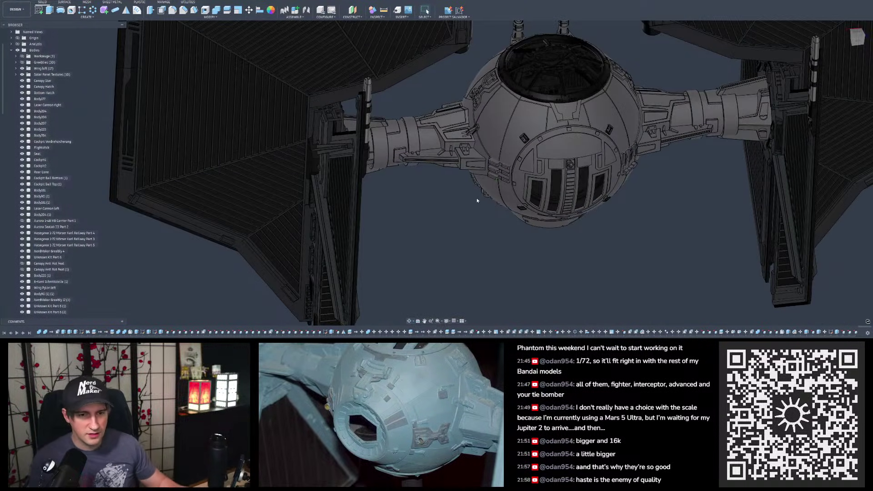
pyautogui.scroll(-2, 494, 123)
pyautogui.moveTo(506, 167)
pyautogui.keyDown('shift'); pyautogui.mouseDown(button='middle')
pyautogui.moveTo(497, 67)
pyautogui.moveTo(513, 57)
pyautogui.moveTo(515, 68)
pyautogui.mouseUp(button='middle'); pyautogui.keyUp('shift')
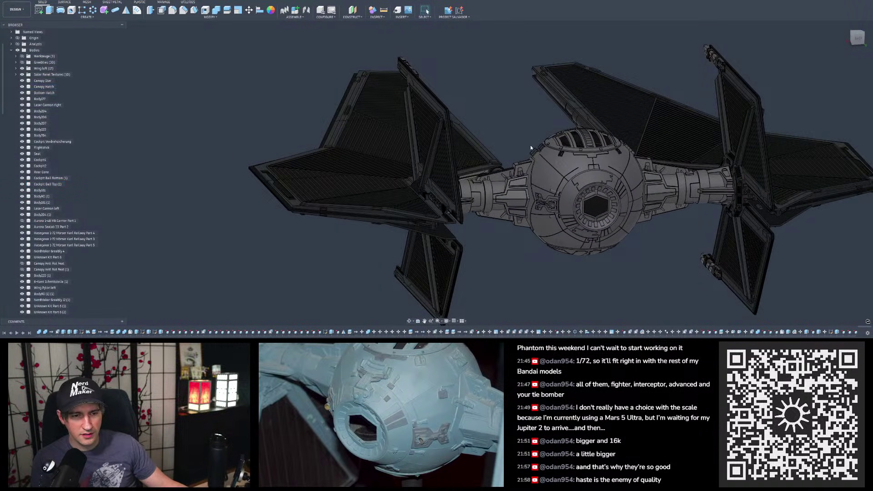
pyautogui.keyDown('shift'); pyautogui.moveTo(525, 111); pyautogui.dragTo(518, 130, button='middle'); pyautogui.keyUp('shift')
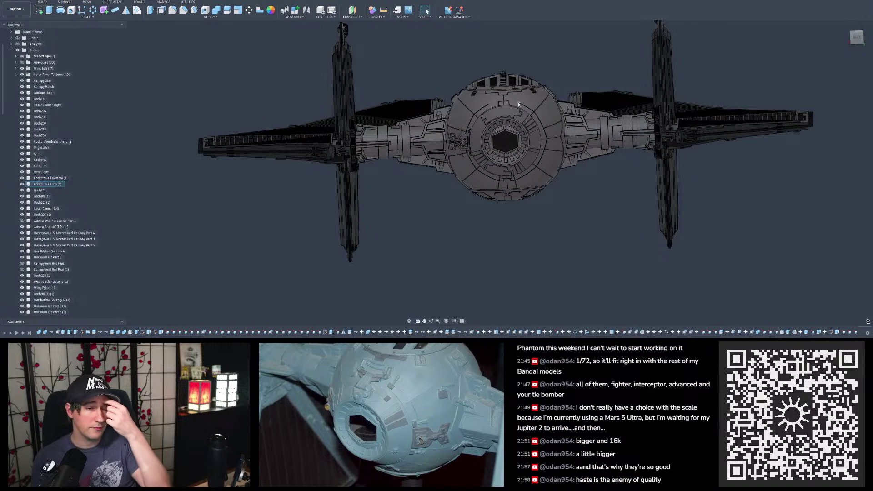
pyautogui.moveTo(515, 103)
pyautogui.keyDown('shift'); pyautogui.mouseDown(button='middle')
pyautogui.moveTo(441, 232)
pyautogui.moveTo(495, 110)
pyautogui.moveTo(451, 131)
pyautogui.moveTo(493, 171)
pyautogui.moveTo(541, 195)
pyautogui.moveTo(491, 255)
pyautogui.moveTo(446, 132)
pyautogui.moveTo(450, 209)
pyautogui.moveTo(441, 215)
pyautogui.moveTo(466, 138)
pyautogui.moveTo(432, 102)
pyautogui.mouseUp(button='middle'); pyautogui.keyUp('shift')
pyautogui.scroll(3, 500, 127)
pyautogui.scroll(2, 461, 123)
pyautogui.scroll(-2, 451, 134)
pyautogui.scroll(-3, 541, 197)
pyautogui.scroll(-3, 541, 197)
pyautogui.scroll(4, 426, 127)
pyautogui.scroll(-2, 442, 215)
pyautogui.scroll(2, 459, 121)
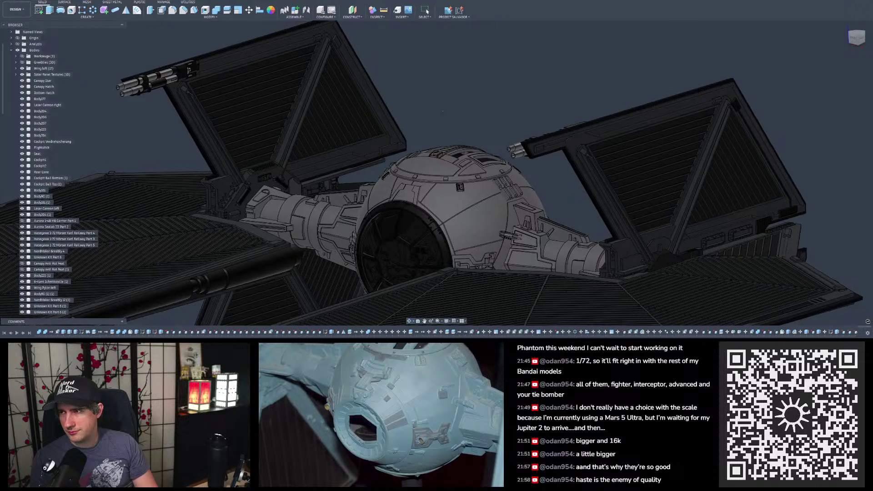
# Step: Examine the cockpit ball's canopy hatch area, comparing the vent block and small greeblies on both sides
pyautogui.keyDown('shift'); pyautogui.moveTo(421, 107); pyautogui.dragTo(432, 196, button='middle'); pyautogui.keyUp('shift')
pyautogui.scroll(3, 473, 147)
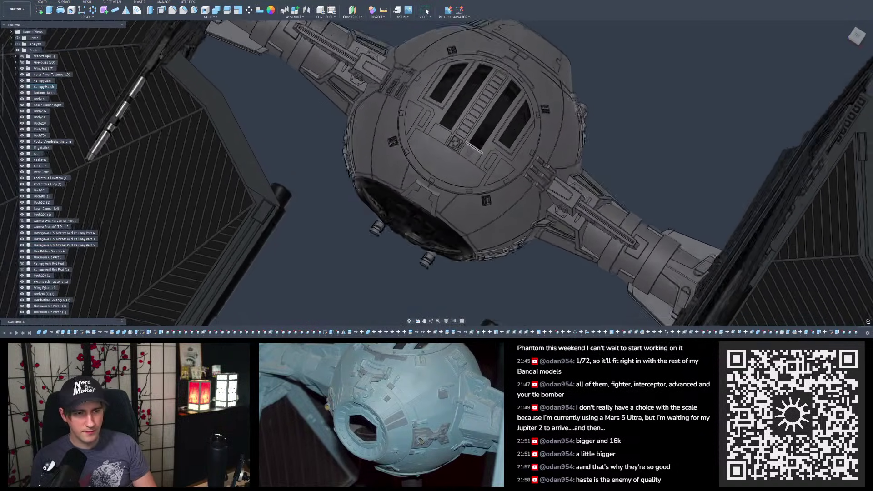
pyautogui.keyDown('shift'); pyautogui.moveTo(473, 146); pyautogui.dragTo(474, 113, button='middle'); pyautogui.keyUp('shift')
pyautogui.keyDown('shift'); pyautogui.moveTo(479, 191); pyautogui.dragTo(496, 180, button='middle'); pyautogui.keyUp('shift')
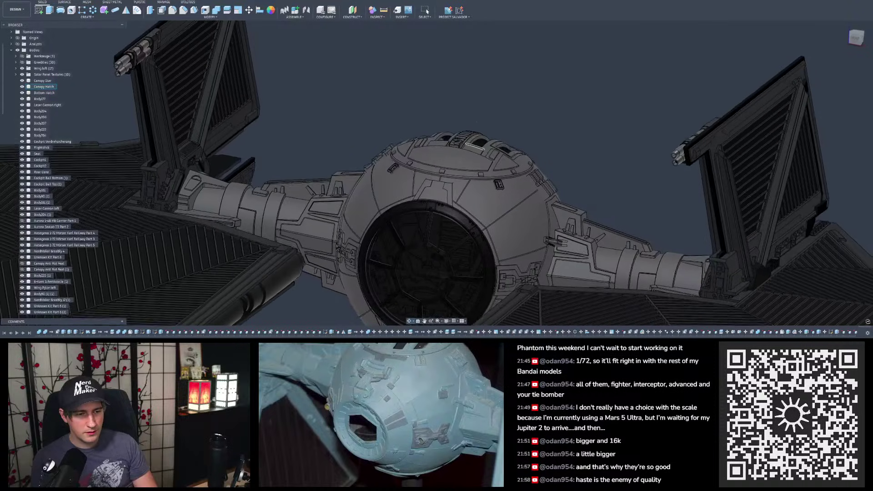
pyautogui.scroll(-3, 476, 129)
pyautogui.scroll(5, 520, 156)
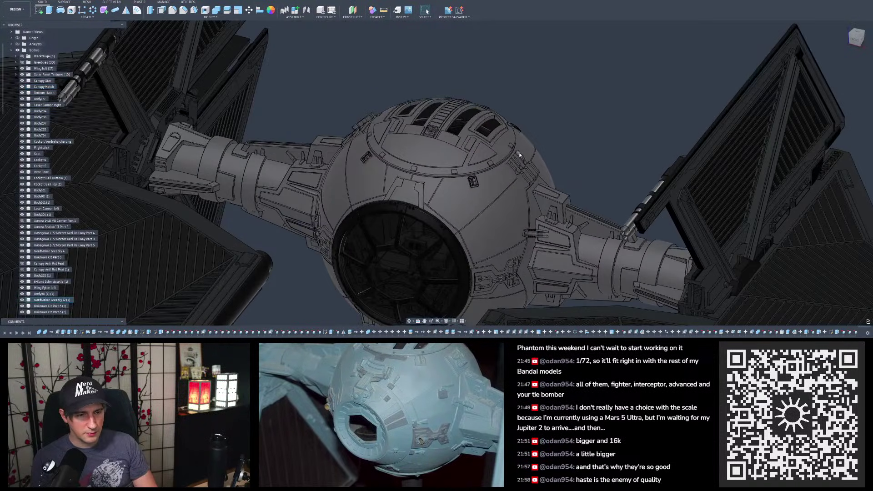
pyautogui.moveTo(519, 183)
pyautogui.keyDown('shift'); pyautogui.mouseDown(button='middle')
pyautogui.moveTo(528, 187)
pyautogui.moveTo(520, 110)
pyautogui.moveTo(529, 213)
pyautogui.moveTo(514, 227)
pyautogui.moveTo(524, 184)
pyautogui.mouseUp(button='middle'); pyautogui.keyUp('shift')
pyautogui.moveTo(542, 115)
pyautogui.keyDown('shift'); pyautogui.mouseDown(button='middle')
pyautogui.moveTo(534, 190)
pyautogui.moveTo(519, 200)
pyautogui.moveTo(507, 241)
pyautogui.moveTo(516, 144)
pyautogui.mouseUp(button='middle'); pyautogui.keyUp('shift')
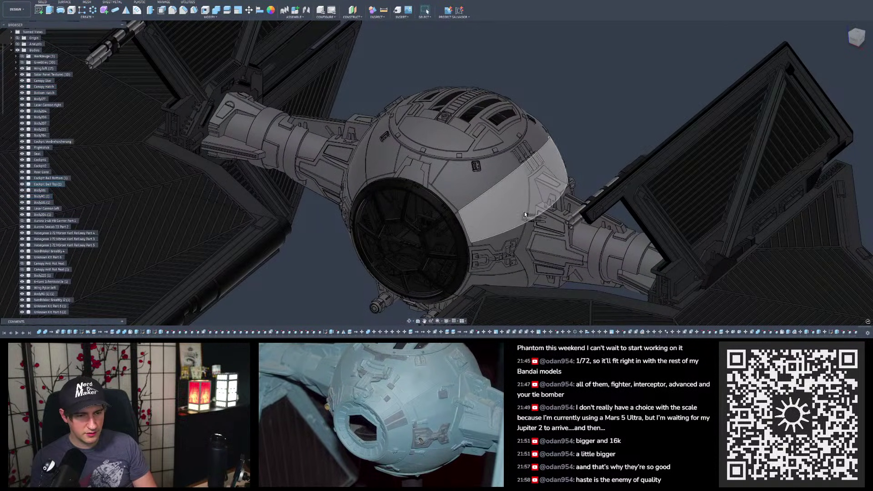
pyautogui.keyDown('shift'); pyautogui.moveTo(409, 200); pyautogui.dragTo(459, 172, button='middle'); pyautogui.keyUp('shift')
pyautogui.scroll(10, 458, 172)
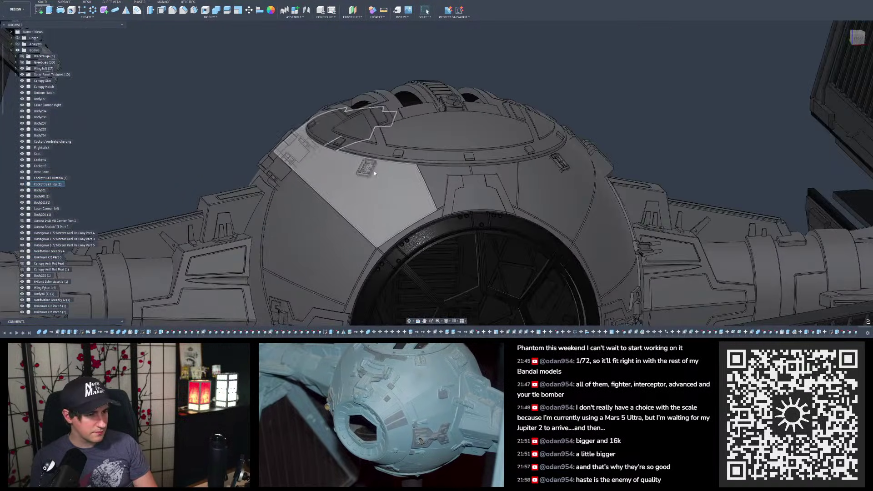
pyautogui.moveTo(379, 175)
pyautogui.keyDown('shift'); pyautogui.mouseDown(button='middle')
pyautogui.moveTo(386, 178)
pyautogui.moveTo(359, 166)
pyautogui.moveTo(423, 184)
pyautogui.moveTo(432, 198)
pyautogui.moveTo(423, 95)
pyautogui.mouseUp(button='middle'); pyautogui.keyUp('shift')
pyautogui.moveTo(408, 131)
pyautogui.keyDown('shift'); pyautogui.mouseDown(button='middle')
pyautogui.moveTo(451, 108)
pyautogui.moveTo(445, 89)
pyautogui.mouseUp(button='middle'); pyautogui.keyUp('shift')
pyautogui.scroll(-5, 412, 140)
pyautogui.scroll(-2, 412, 140)
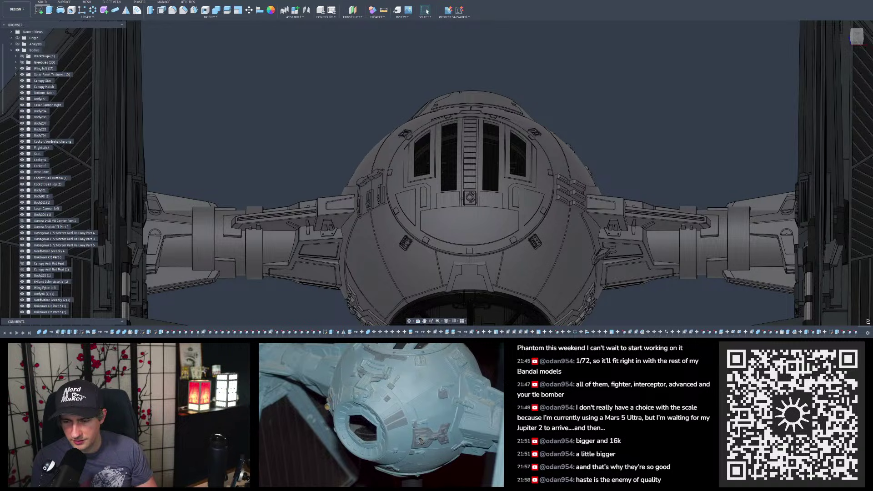
# Step: Measure the wall thickness between the outer edge and inner bore of the cylindrical greeblie near the rear cone
pyautogui.scroll(4, 589, 155)
pyautogui.keyDown('shift'); pyautogui.moveTo(566, 152); pyautogui.dragTo(538, 169, button='middle'); pyautogui.keyUp('shift')
pyautogui.scroll(3, 538, 169)
pyautogui.click(383, 10)
pyautogui.scroll(2, 526, 171)
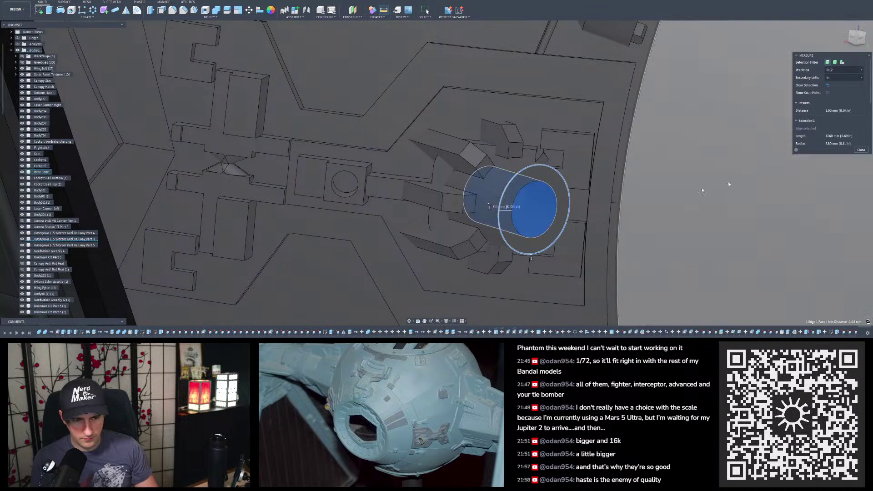
pyautogui.keyDown('shift'); pyautogui.moveTo(545, 207); pyautogui.dragTo(472, 177, button='middle'); pyautogui.keyUp('shift')
pyautogui.click(860, 150)
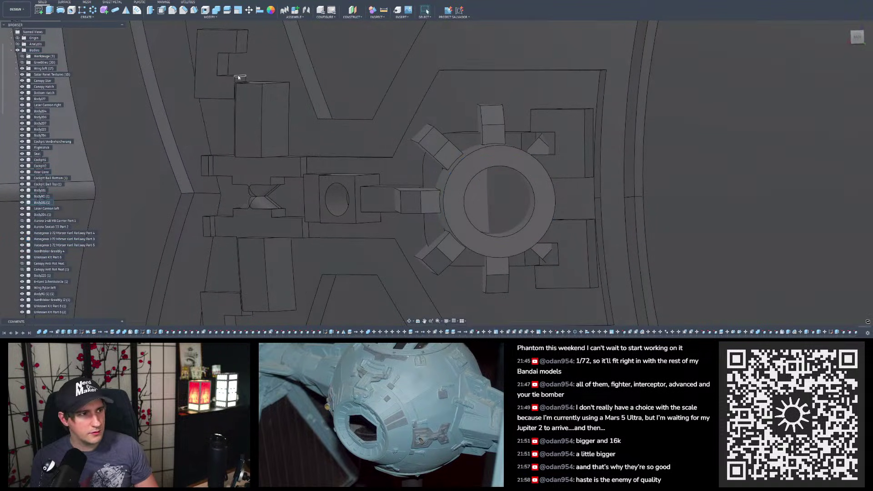
# Step: Thin the wall of the cylindrical greeblie near the rear cone by enlarging its round bore
pyautogui.click(165, 11)
pyautogui.keyDown('shift'); pyautogui.moveTo(476, 169); pyautogui.dragTo(511, 185, button='middle'); pyautogui.keyUp('shift')
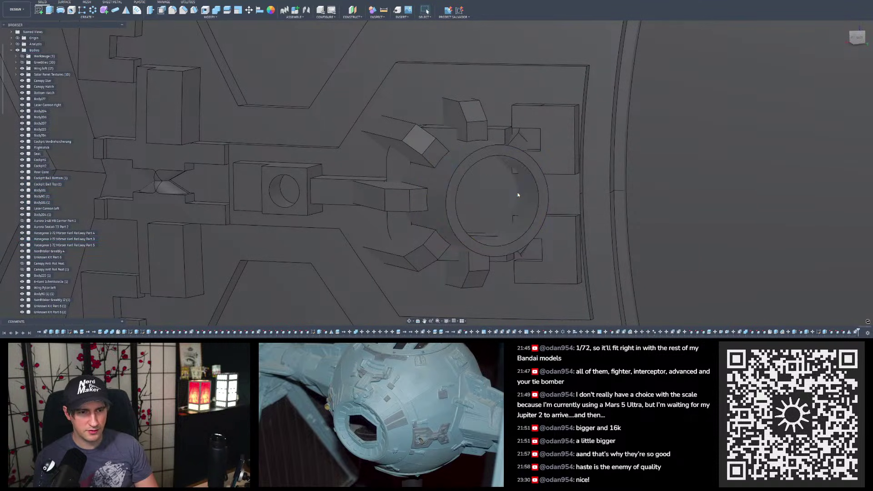
pyautogui.scroll(-5, 411, 163)
pyautogui.keyDown('shift'); pyautogui.moveTo(446, 176); pyautogui.dragTo(403, 182, button='middle'); pyautogui.keyUp('shift')
pyautogui.scroll(3, 413, 198)
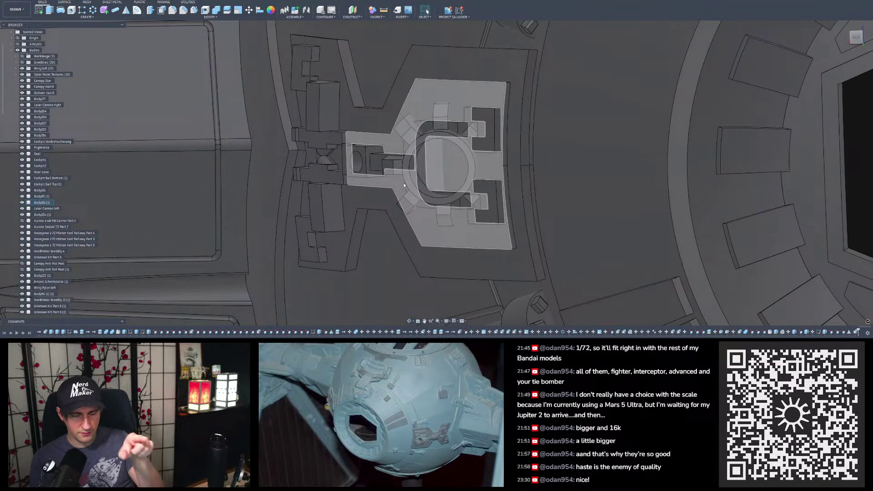
# Step: Examine how far the cylindrical greeblie protrudes from its X-shaped panel and measure the radius of its cylindrical face
pyautogui.moveTo(403, 185)
pyautogui.keyDown('shift'); pyautogui.mouseDown(button='middle')
pyautogui.moveTo(453, 181)
pyautogui.moveTo(439, 188)
pyautogui.moveTo(442, 208)
pyautogui.mouseUp(button='middle'); pyautogui.keyUp('shift')
pyautogui.scroll(-3, 450, 178)
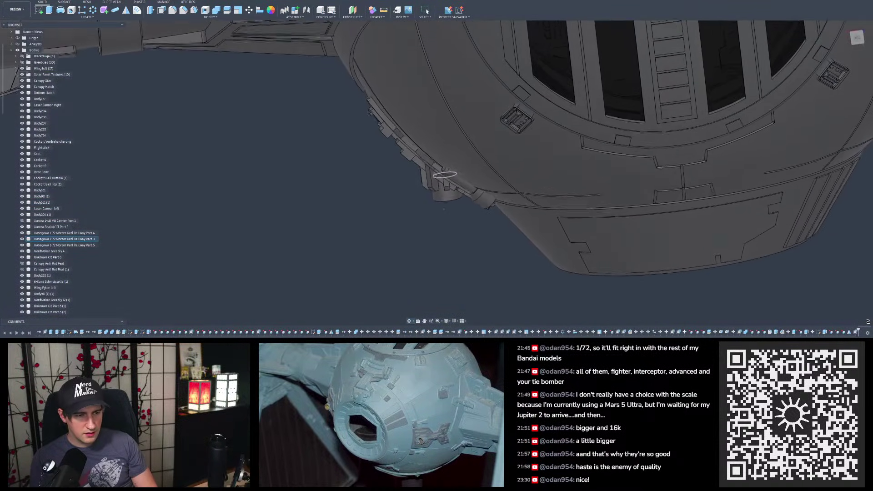
pyautogui.keyDown('shift'); pyautogui.moveTo(443, 174); pyautogui.dragTo(461, 246, button='middle'); pyautogui.keyUp('shift')
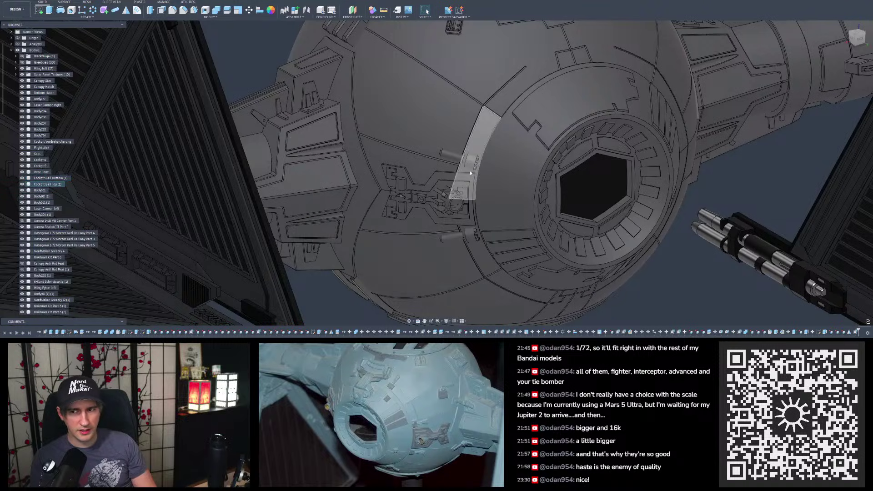
pyautogui.scroll(8, 470, 173)
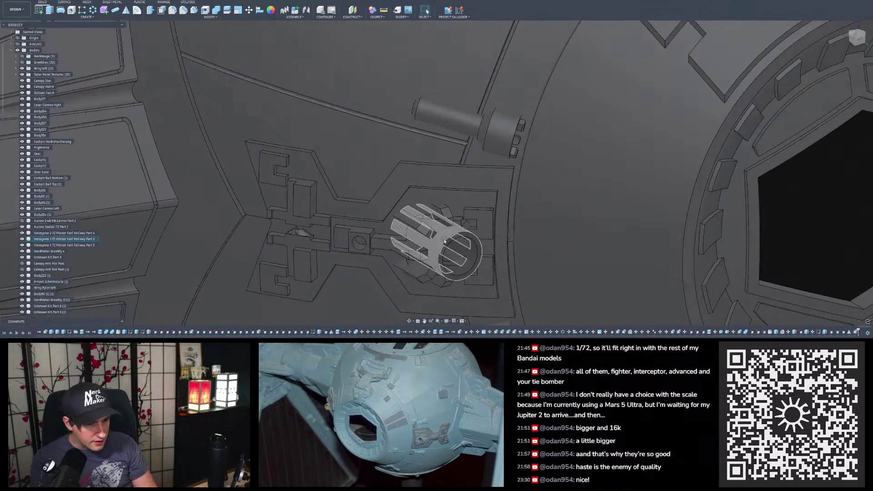
pyautogui.scroll(-10, 412, 165)
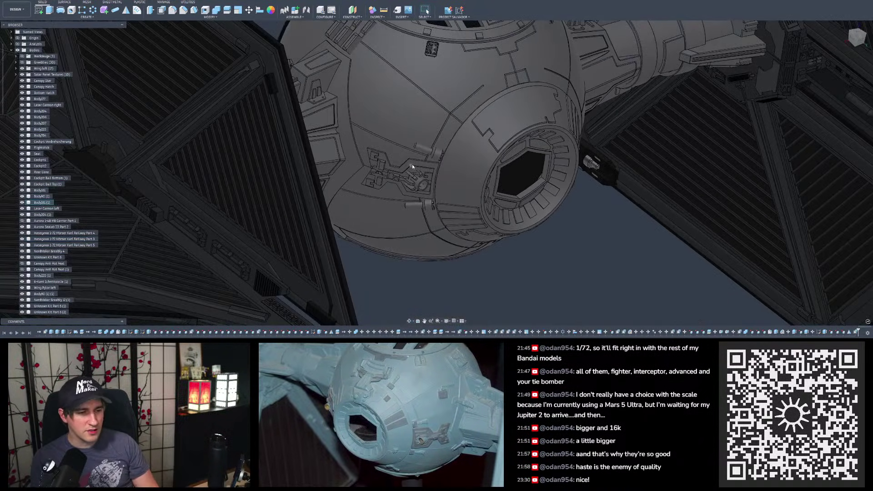
pyautogui.scroll(3, 415, 175)
pyautogui.click(383, 10)
pyautogui.scroll(3, 445, 195)
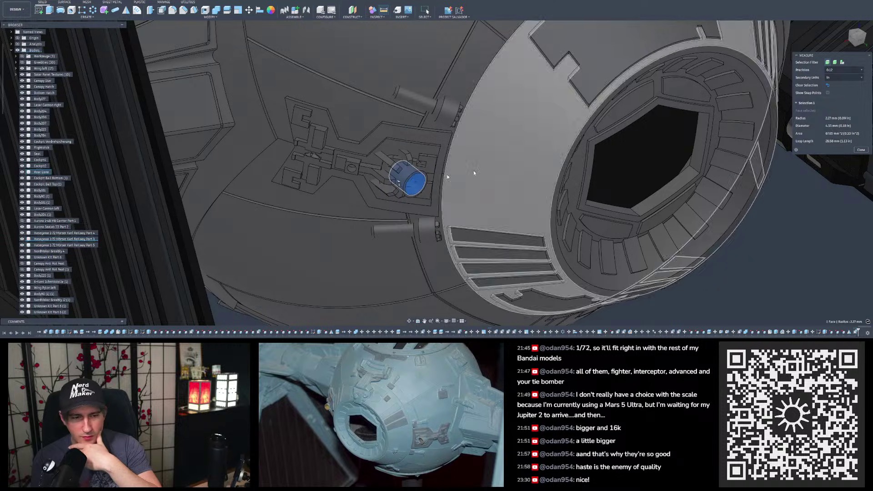
pyautogui.scroll(1, 418, 186)
pyautogui.moveTo(418, 185)
pyautogui.keyDown('shift'); pyautogui.mouseDown(button='middle')
pyautogui.moveTo(320, 148)
pyautogui.moveTo(352, 157)
pyautogui.moveTo(364, 232)
pyautogui.mouseUp(button='middle'); pyautogui.keyUp('shift')
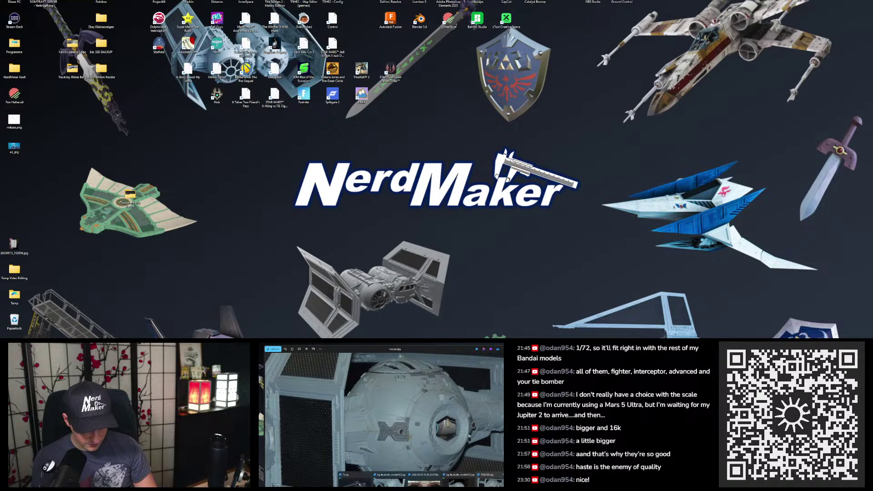
# Step: Switch to the reference photo viewer, examine the X-shaped panel's round port in the studio model photo, and clear the measured face selection
pyautogui.click(488, 482)
pyautogui.scroll(6, 403, 430)
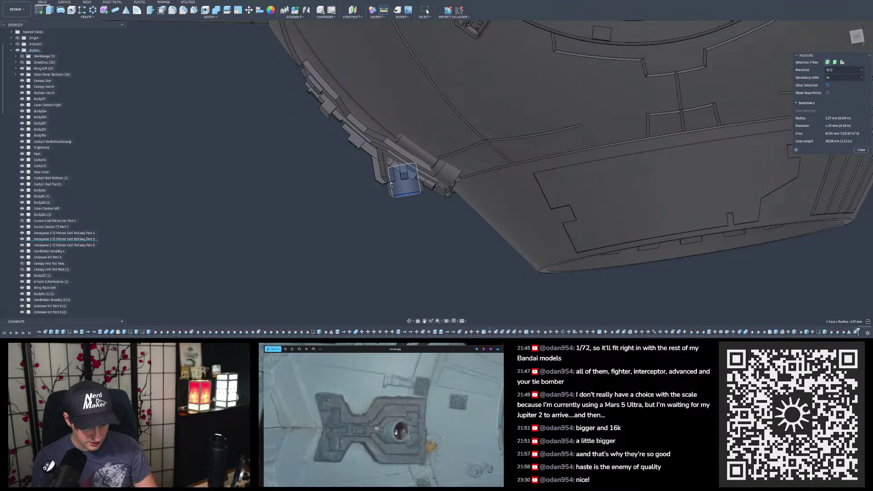
pyautogui.scroll(-6, 400, 429)
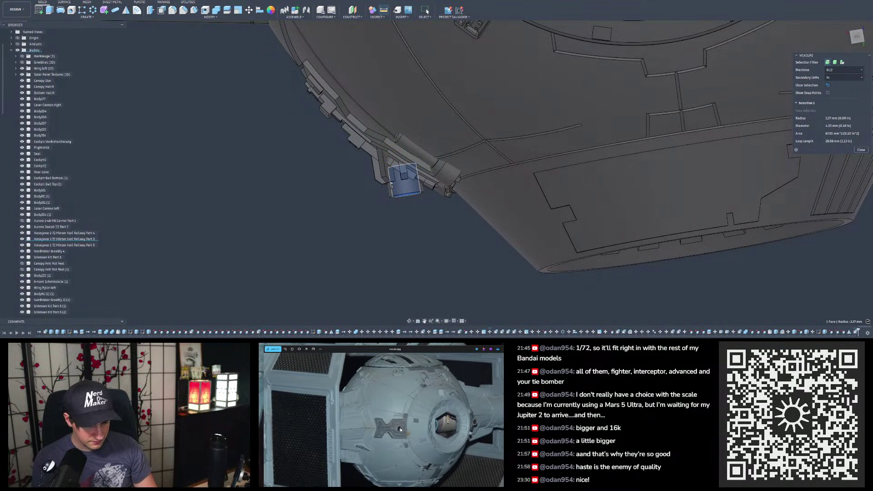
pyautogui.click(433, 259)
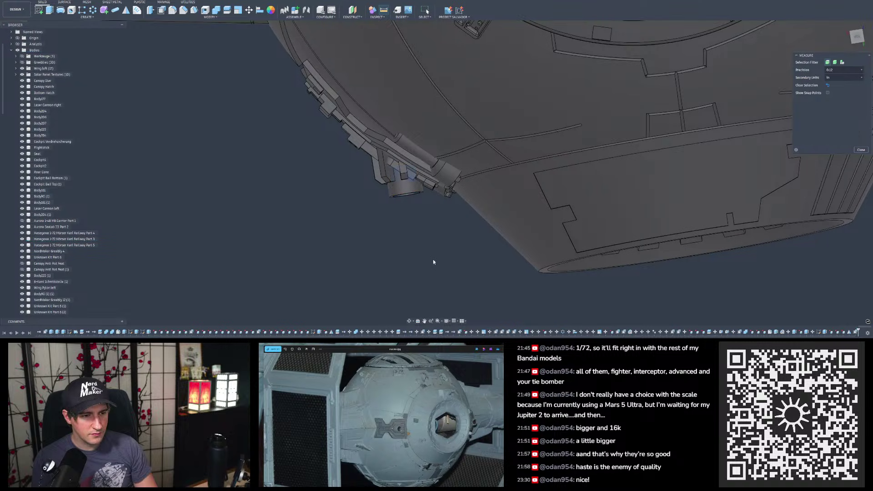
# Step: Examine how the cylindrical greeblie and its surrounding tabs sit on the X-shaped panel, from straight-on and oblique angles
pyautogui.scroll(-2, 435, 285)
pyautogui.scroll(3, 428, 214)
pyautogui.keyDown('shift'); pyautogui.moveTo(433, 195); pyautogui.dragTo(412, 180, button='middle'); pyautogui.keyUp('shift')
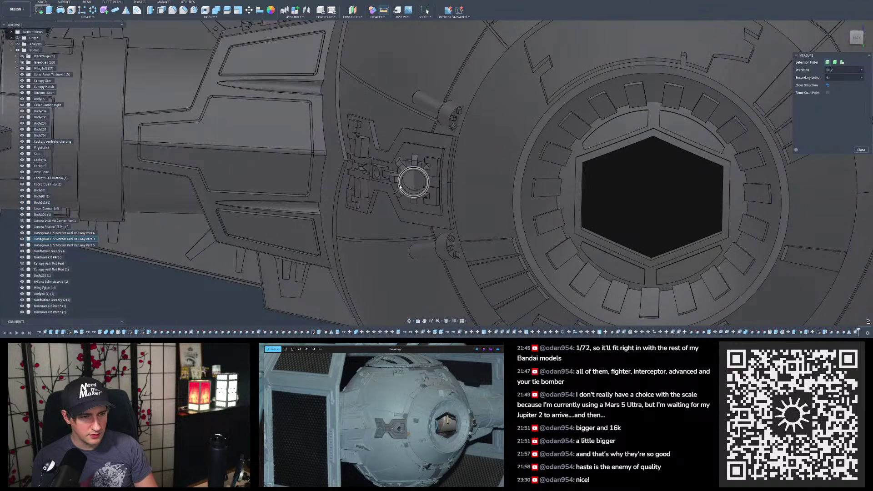
pyautogui.keyDown('shift'); pyautogui.moveTo(415, 183); pyautogui.dragTo(415, 182, button='middle'); pyautogui.keyUp('shift')
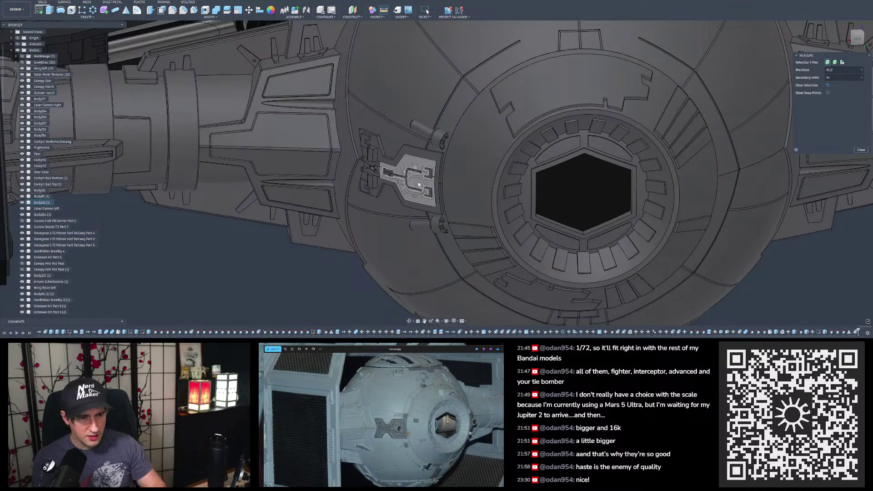
pyautogui.scroll(5, 415, 185)
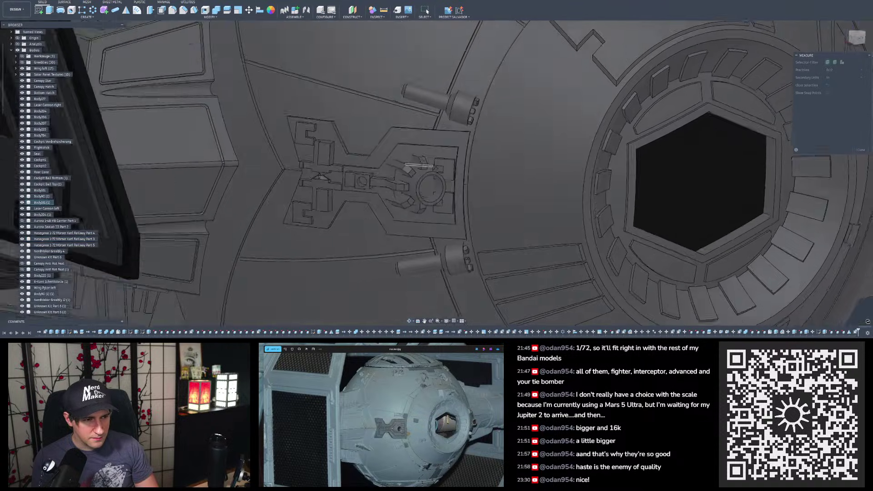
pyautogui.moveTo(419, 164)
pyautogui.keyDown('shift'); pyautogui.mouseDown(button='middle')
pyautogui.moveTo(417, 212)
pyautogui.moveTo(426, 152)
pyautogui.mouseUp(button='middle'); pyautogui.keyUp('shift')
pyautogui.scroll(10, 425, 151)
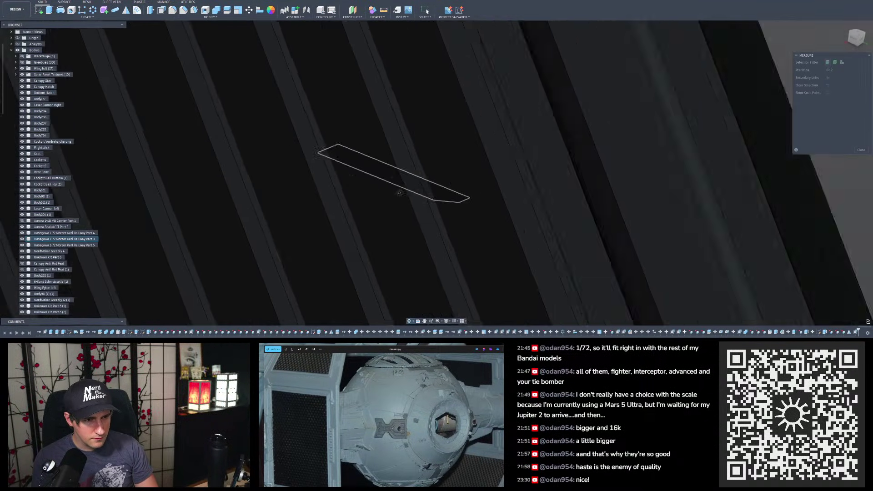
pyautogui.moveTo(400, 194)
pyautogui.keyDown('shift'); pyautogui.mouseDown(button='middle')
pyautogui.moveTo(381, 200)
pyautogui.moveTo(398, 189)
pyautogui.moveTo(379, 193)
pyautogui.mouseUp(button='middle'); pyautogui.keyUp('shift')
pyautogui.keyDown('shift'); pyautogui.moveTo(527, 192); pyautogui.dragTo(528, 189, button='middle'); pyautogui.keyUp('shift')
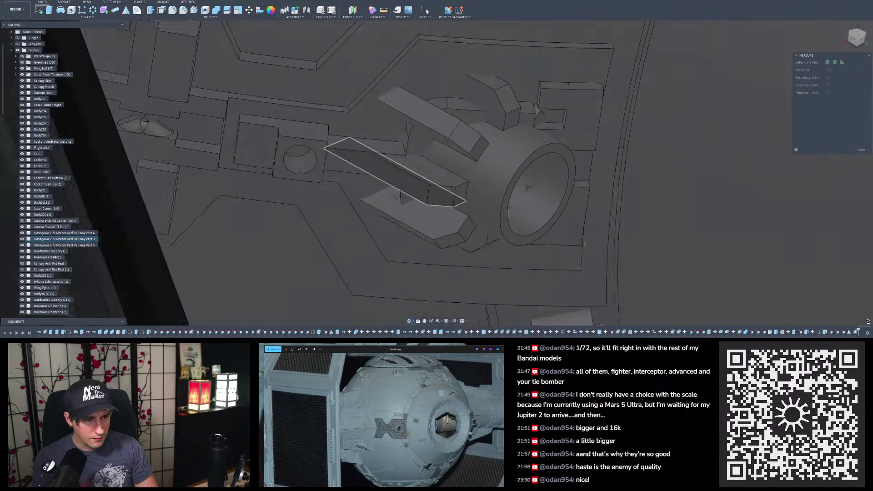
pyautogui.moveTo(393, 200)
pyautogui.keyDown('shift'); pyautogui.mouseDown(button='middle')
pyautogui.moveTo(393, 166)
pyautogui.moveTo(403, 189)
pyautogui.mouseUp(button='middle'); pyautogui.keyUp('shift')
pyautogui.scroll(5, 395, 132)
pyautogui.keyDown('shift'); pyautogui.moveTo(400, 124); pyautogui.dragTo(405, 102, button='middle'); pyautogui.keyUp('shift')
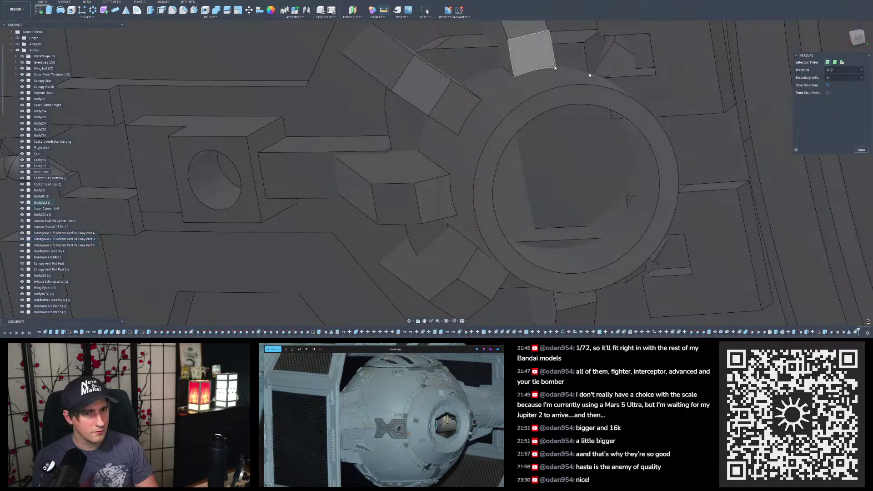
# Step: Move the cylindrical greeblie body on the X-shaped panel 0.25 mm along X
pyautogui.press('m')
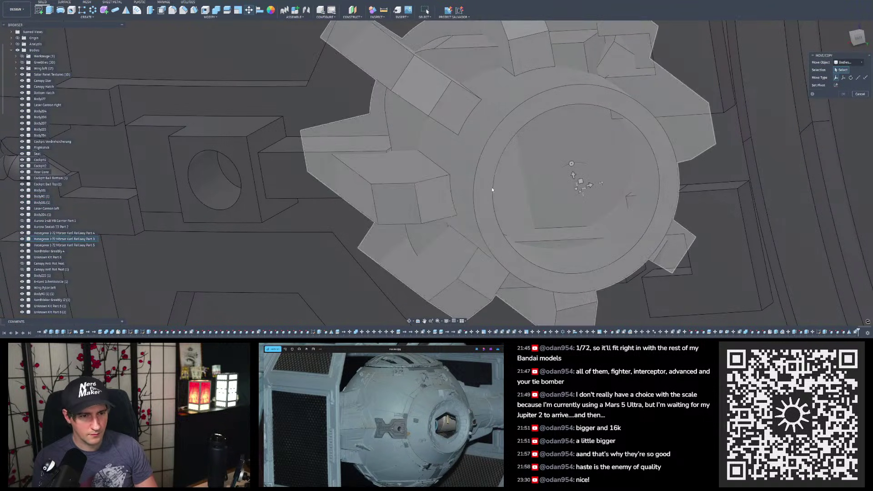
pyautogui.click(491, 185)
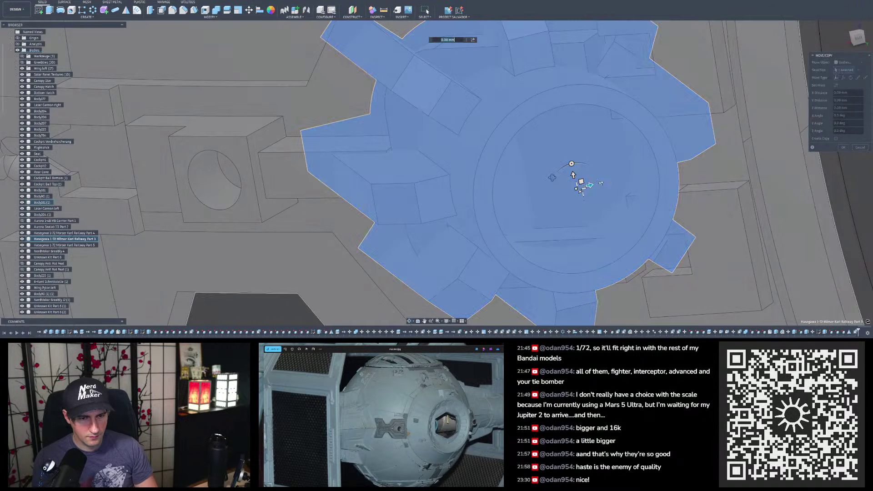
pyautogui.keyDown('shift'); pyautogui.moveTo(552, 177); pyautogui.dragTo(563, 165, button='middle'); pyautogui.keyUp('shift')
pyautogui.scroll(4, 363, 181)
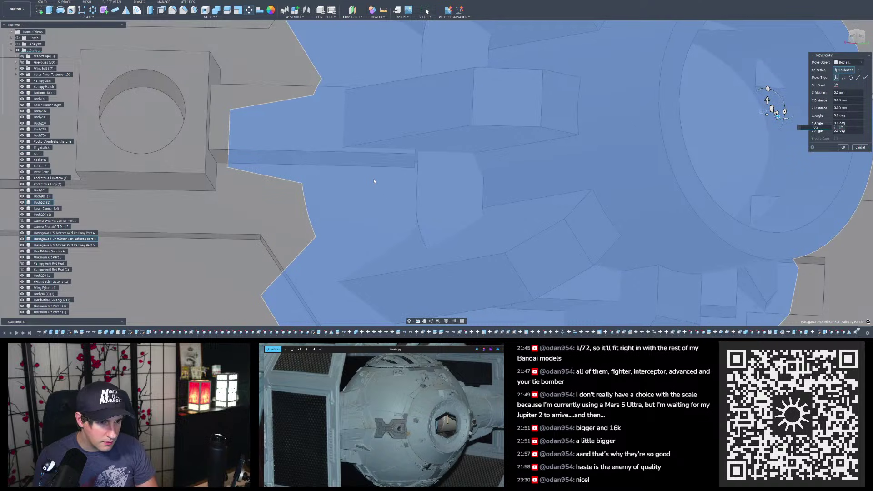
pyautogui.keyDown('shift'); pyautogui.moveTo(374, 181); pyautogui.dragTo(398, 154, button='middle'); pyautogui.keyUp('shift')
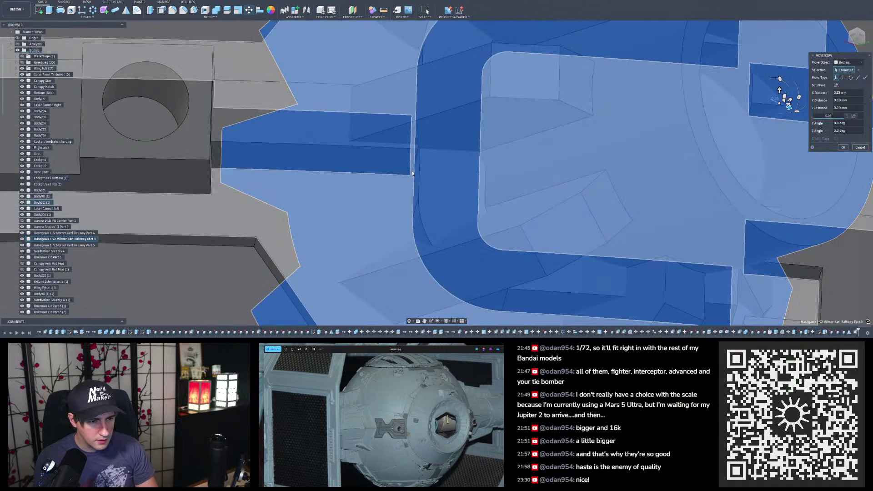
pyautogui.keyDown('shift'); pyautogui.moveTo(412, 173); pyautogui.dragTo(400, 191, button='middle'); pyautogui.keyUp('shift')
pyautogui.scroll(-3, 400, 191)
pyautogui.keyDown('shift'); pyautogui.moveTo(430, 137); pyautogui.dragTo(517, 77, button='middle'); pyautogui.keyUp('shift')
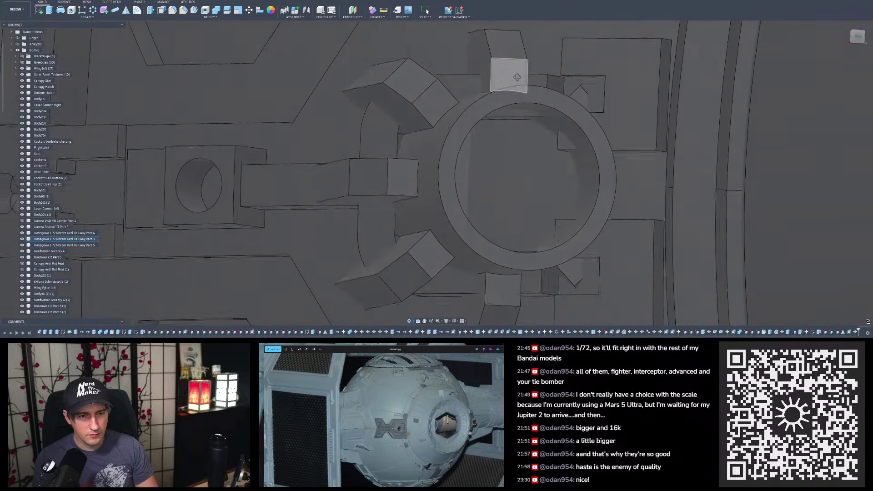
# Step: Examine the cylindrical greeblie's position on the X-shaped panel up close and in relation to the ball's rear cone
pyautogui.keyDown('shift'); pyautogui.moveTo(571, 136); pyautogui.dragTo(545, 141, button='middle'); pyautogui.keyUp('shift')
pyautogui.moveTo(474, 168)
pyautogui.keyDown('shift'); pyautogui.mouseDown(button='middle')
pyautogui.moveTo(466, 160)
pyautogui.moveTo(481, 163)
pyautogui.mouseUp(button='middle'); pyautogui.keyUp('shift')
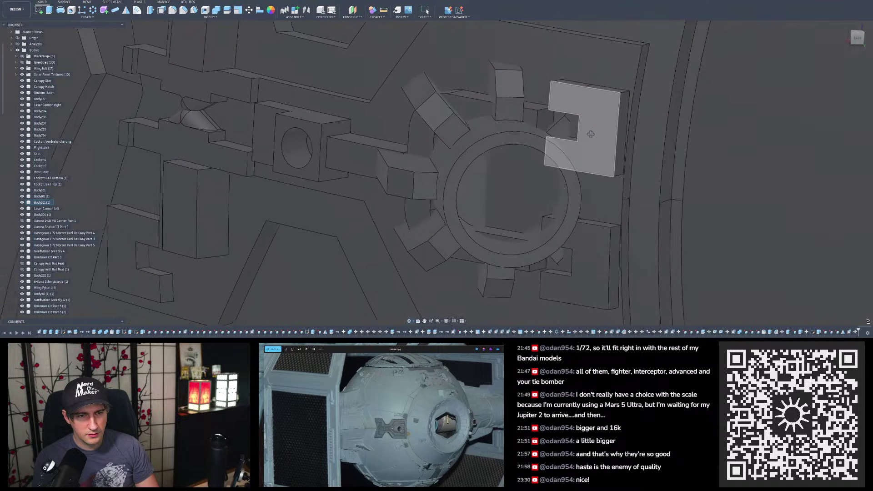
pyautogui.keyDown('shift'); pyautogui.moveTo(594, 136); pyautogui.dragTo(594, 141, button='middle'); pyautogui.keyUp('shift')
pyautogui.keyDown('shift'); pyautogui.moveTo(551, 122); pyautogui.dragTo(554, 115, button='middle'); pyautogui.keyUp('shift')
pyautogui.scroll(-8, 527, 95)
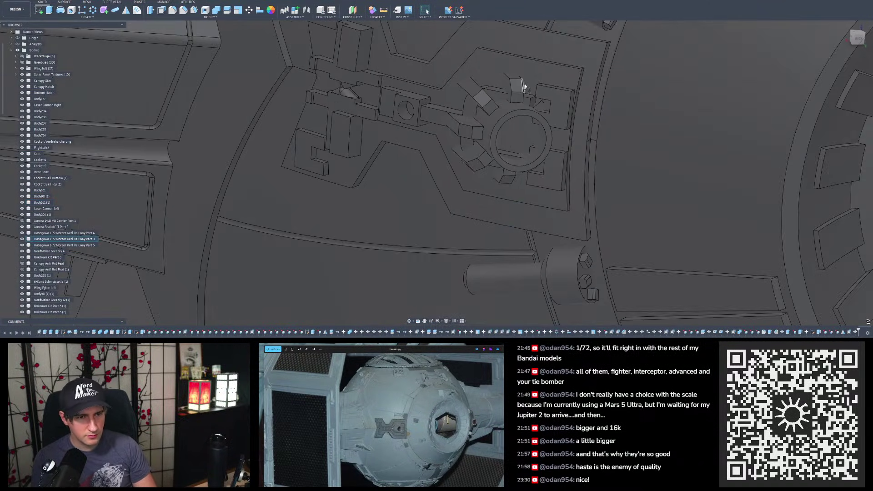
pyautogui.keyDown('shift'); pyautogui.moveTo(520, 189); pyautogui.dragTo(494, 153, button='middle'); pyautogui.keyUp('shift')
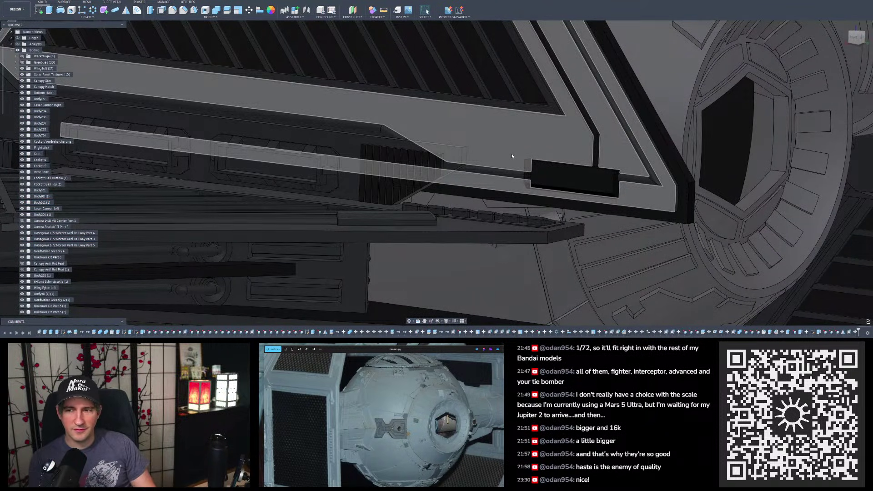
pyautogui.scroll(-10, 467, 144)
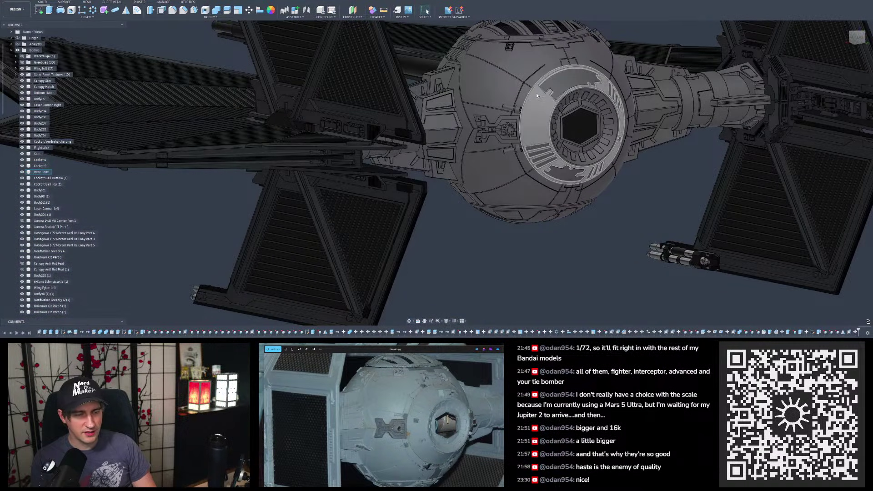
pyautogui.keyDown('shift'); pyautogui.moveTo(472, 105); pyautogui.dragTo(489, 134, button='middle'); pyautogui.keyUp('shift')
pyautogui.scroll(5, 495, 141)
pyautogui.scroll(4, 370, 128)
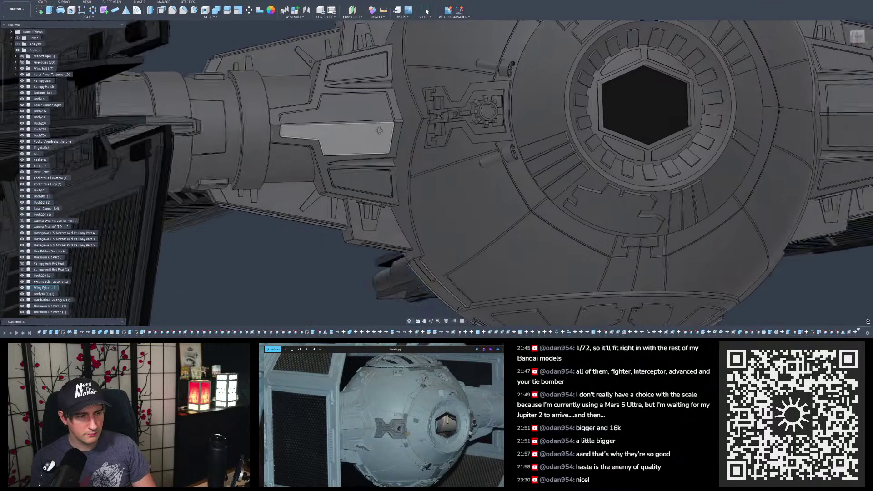
# Step: Look over the cockpit ball, canopy hatch and wings from above and behind
pyautogui.keyDown('shift'); pyautogui.moveTo(369, 128); pyautogui.dragTo(439, 191, button='middle'); pyautogui.keyUp('shift')
pyautogui.scroll(-6, 442, 195)
pyautogui.keyDown('shift'); pyautogui.moveTo(460, 111); pyautogui.dragTo(460, 157, button='middle'); pyautogui.keyUp('shift')
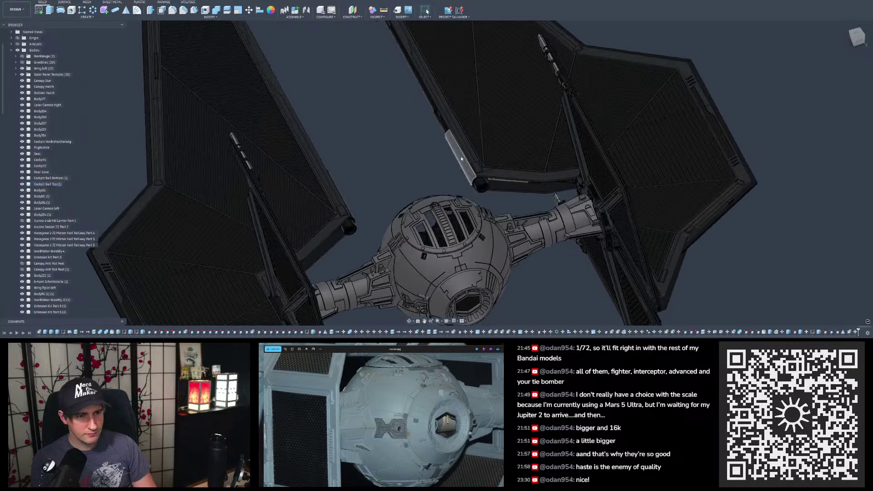
pyautogui.scroll(-2, 460, 157)
pyautogui.scroll(8, 461, 236)
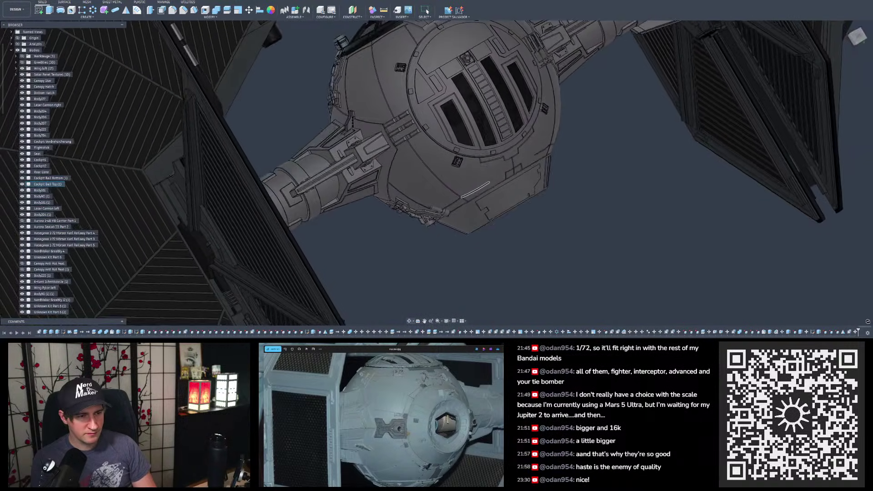
pyautogui.moveTo(473, 191)
pyautogui.keyDown('shift'); pyautogui.mouseDown(button='middle')
pyautogui.moveTo(476, 199)
pyautogui.moveTo(470, 181)
pyautogui.mouseUp(button='middle'); pyautogui.keyUp('shift')
pyautogui.scroll(-3, 471, 181)
pyautogui.press('Escape')
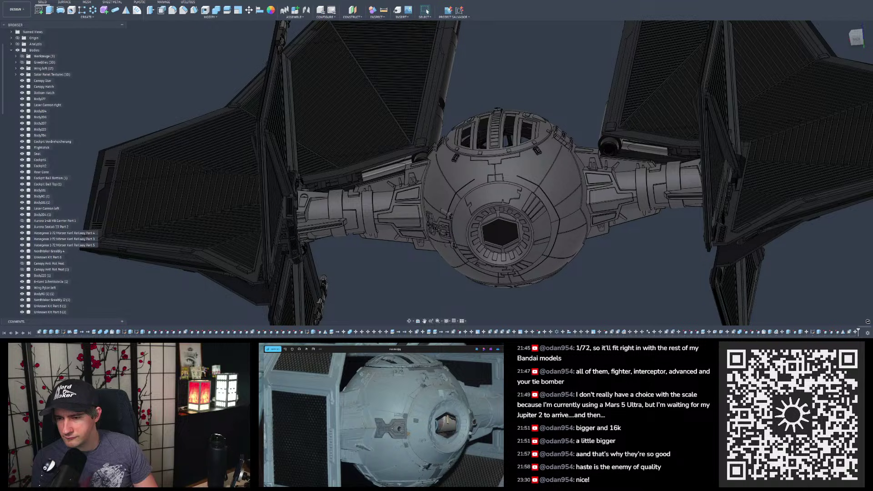
# Step: Inspect the cockpit ball's front window, side panel and wing pylons from the front and above
pyautogui.scroll(4, 500, 124)
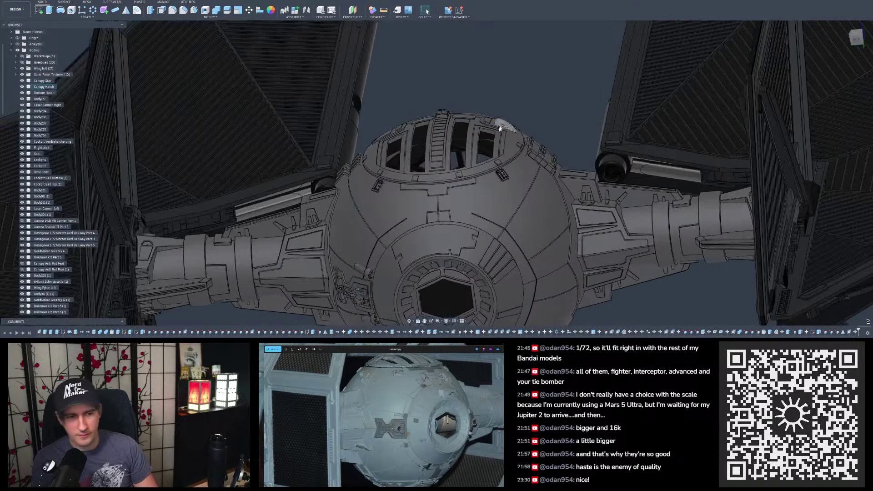
pyautogui.moveTo(500, 129)
pyautogui.keyDown('shift'); pyautogui.mouseDown(button='middle')
pyautogui.moveTo(498, 152)
pyautogui.moveTo(488, 155)
pyautogui.moveTo(499, 141)
pyautogui.mouseUp(button='middle'); pyautogui.keyUp('shift')
pyautogui.scroll(-3, 496, 137)
pyautogui.moveTo(432, 115)
pyautogui.keyDown('shift'); pyautogui.mouseDown(button='middle')
pyautogui.moveTo(432, 90)
pyautogui.moveTo(429, 118)
pyautogui.moveTo(505, 109)
pyautogui.mouseUp(button='middle'); pyautogui.keyUp('shift')
pyautogui.scroll(-3, 504, 108)
pyautogui.scroll(4, 404, 137)
pyautogui.moveTo(404, 137)
pyautogui.keyDown('shift'); pyautogui.mouseDown(button='middle')
pyautogui.moveTo(401, 148)
pyautogui.moveTo(517, 176)
pyautogui.moveTo(574, 173)
pyautogui.moveTo(584, 186)
pyautogui.moveTo(536, 182)
pyautogui.moveTo(509, 259)
pyautogui.moveTo(516, 227)
pyautogui.mouseUp(button='middle'); pyautogui.keyUp('shift')
pyautogui.scroll(3, 517, 177)
pyautogui.keyDown('shift'); pyautogui.moveTo(516, 228); pyautogui.dragTo(543, 189); pyautogui.keyUp('shift')
pyautogui.moveTo(543, 188)
pyautogui.keyDown('shift'); pyautogui.mouseDown(button='middle')
pyautogui.moveTo(564, 198)
pyautogui.moveTo(486, 175)
pyautogui.moveTo(546, 196)
pyautogui.mouseUp(button='middle'); pyautogui.keyUp('shift')
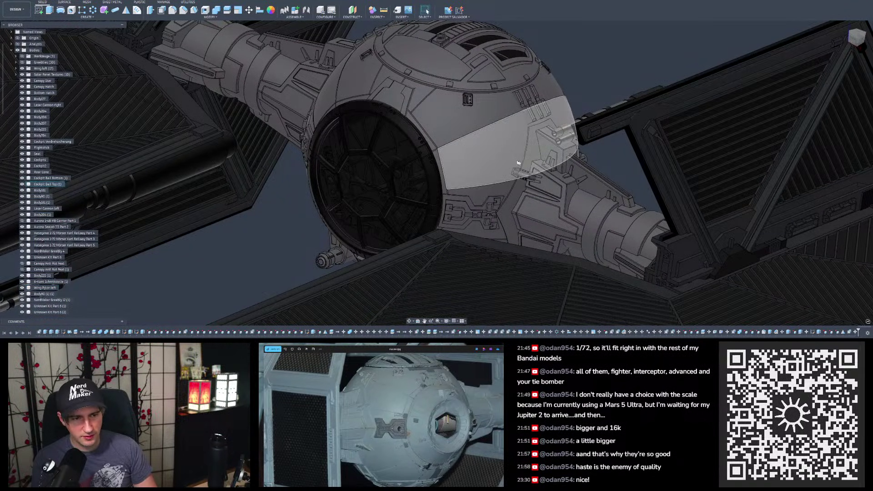
pyautogui.keyDown('shift'); pyautogui.moveTo(522, 176); pyautogui.dragTo(573, 195, button='middle'); pyautogui.keyUp('shift')
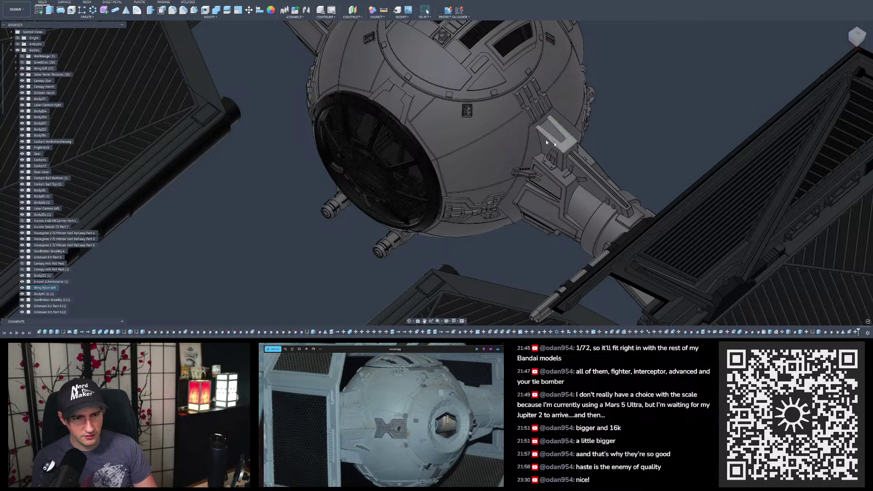
pyautogui.keyDown('shift'); pyautogui.moveTo(508, 163); pyautogui.dragTo(515, 146, button='middle'); pyautogui.keyUp('shift')
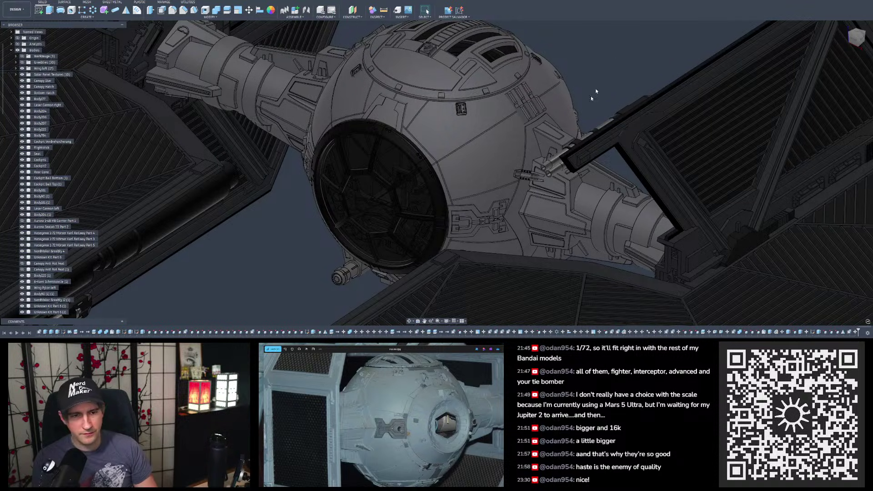
pyautogui.scroll(-5, 543, 132)
pyautogui.keyDown('shift'); pyautogui.moveTo(544, 132); pyautogui.dragTo(541, 122, button='middle'); pyautogui.keyUp('shift')
pyautogui.keyDown('shift'); pyautogui.moveTo(547, 321); pyautogui.dragTo(768, 284, button='middle'); pyautogui.keyUp('shift')
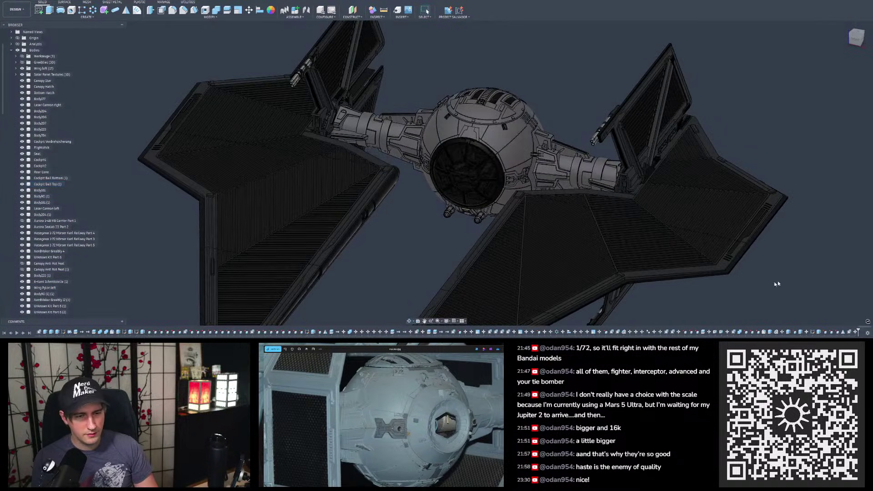
# Step: Undo the cylindrical greeblie's move and bore offset, returning the timeline marker to before the mirror feature
pyautogui.click(842, 332)
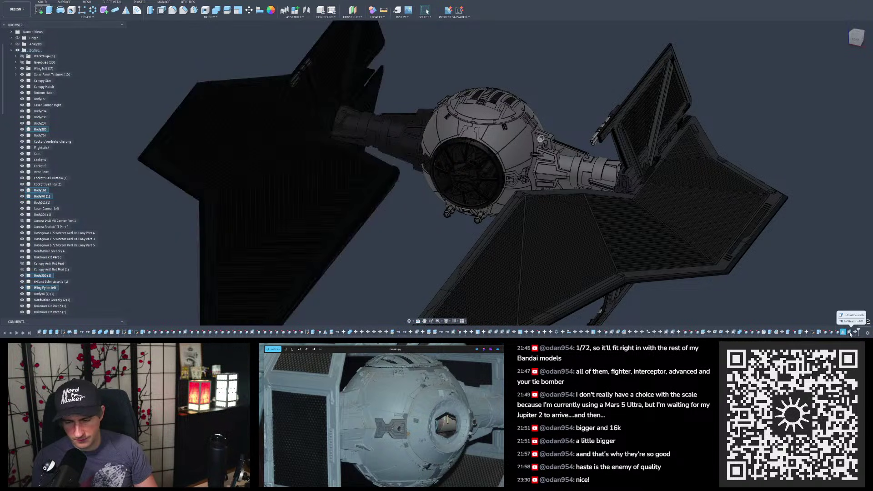
pyautogui.click(855, 333)
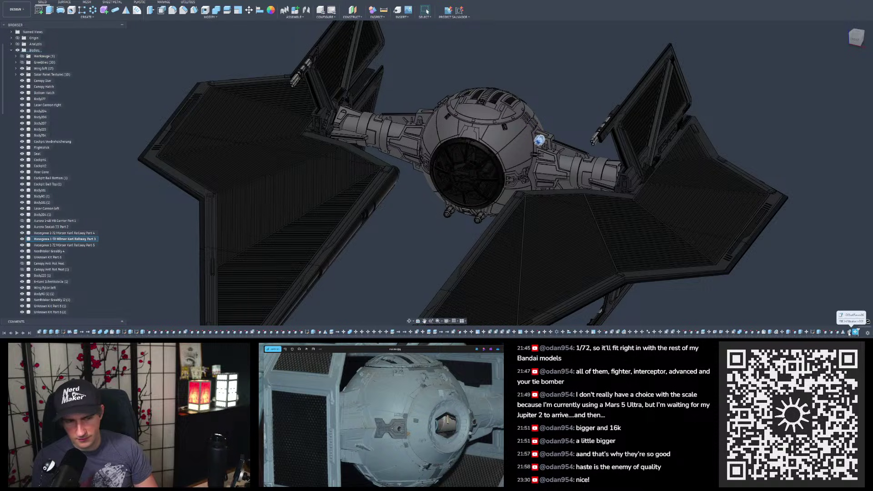
pyautogui.click(848, 333)
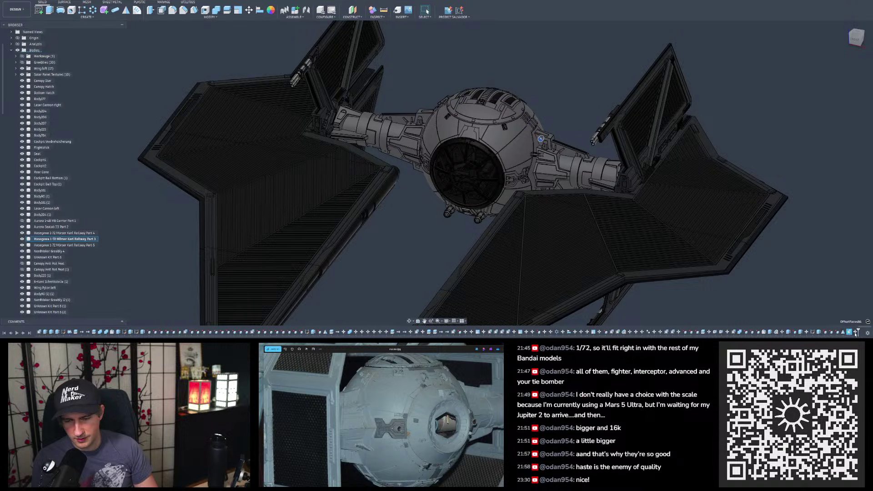
pyautogui.click(433, 98)
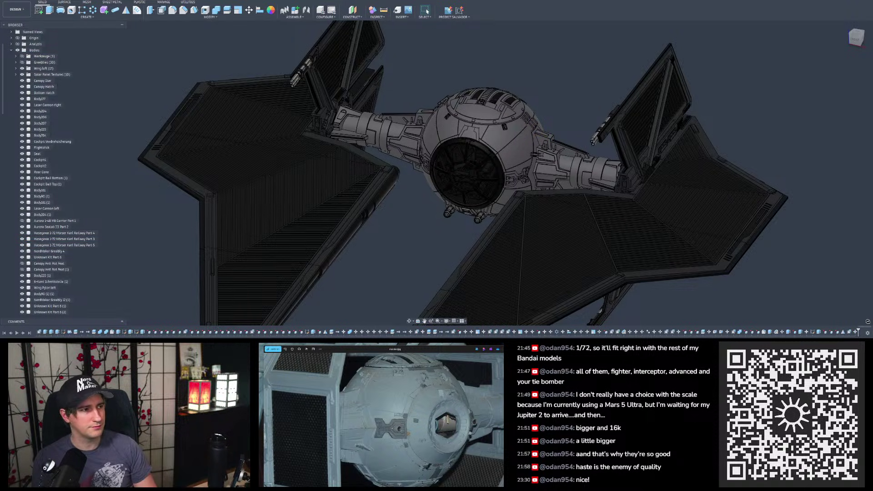
pyautogui.scroll(3, 494, 132)
pyautogui.keyDown('shift'); pyautogui.moveTo(494, 136); pyautogui.dragTo(358, 108, button='middle'); pyautogui.keyUp('shift')
pyautogui.scroll(3, 572, 231)
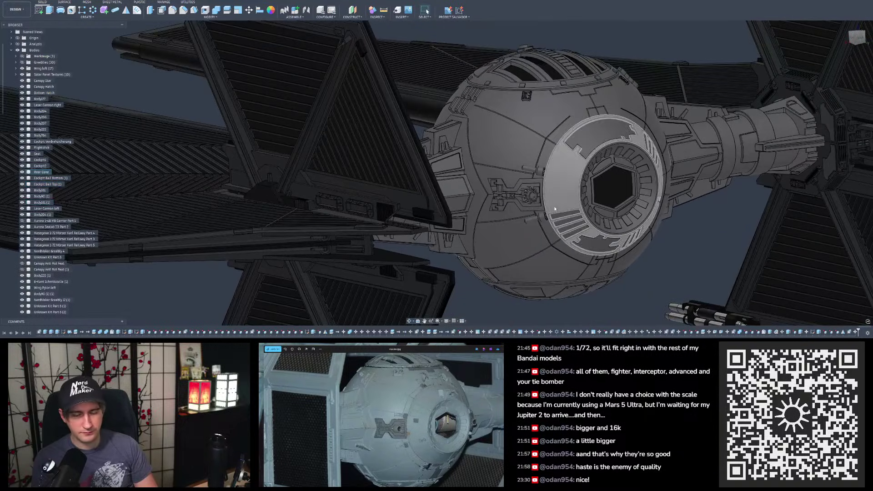
pyautogui.click(854, 332)
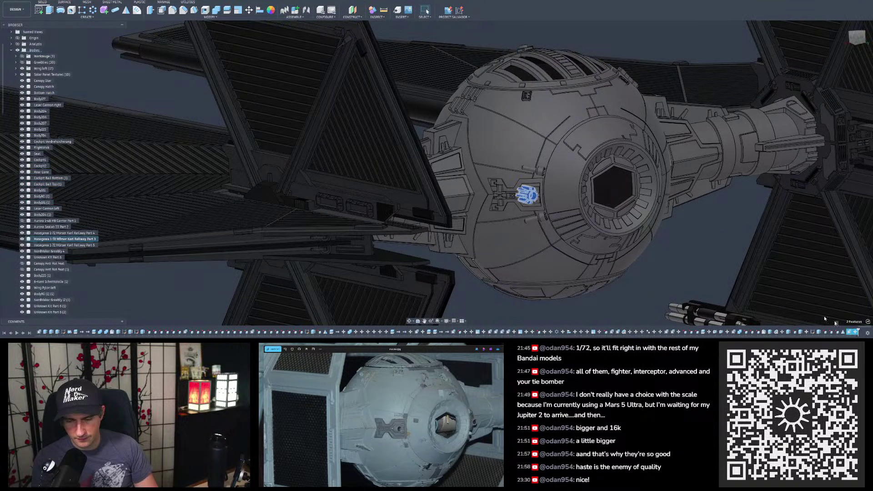
pyautogui.click(39, 2)
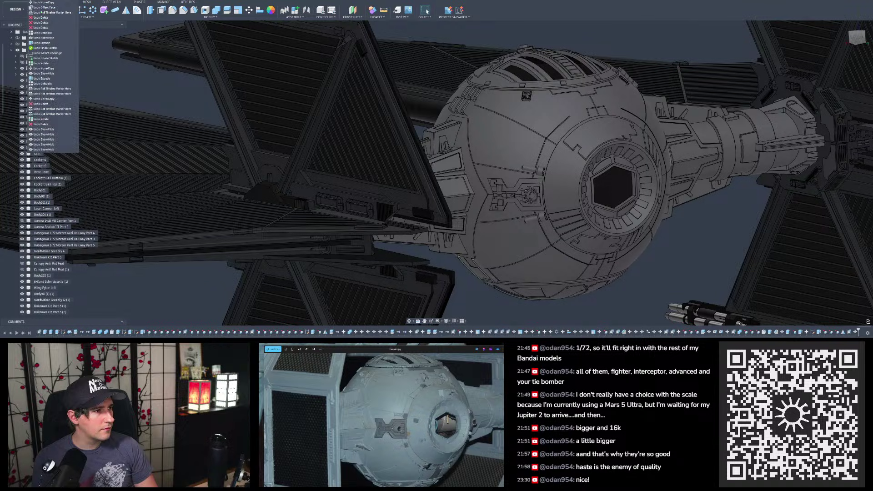
pyautogui.click(39, 12)
pyautogui.press('Delete')
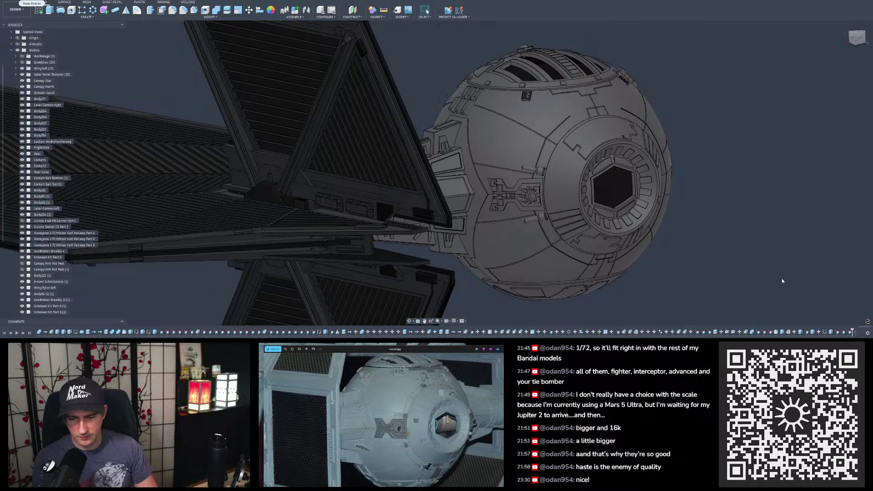
# Step: Offset the inner bore face of the cylindrical greeblie on the X-shaped panel by -0.5 mm to thin its wall
pyautogui.scroll(-3, 752, 265)
pyautogui.scroll(5, 602, 255)
pyautogui.keyDown('shift'); pyautogui.moveTo(592, 185); pyautogui.dragTo(527, 185, button='middle'); pyautogui.keyUp('shift')
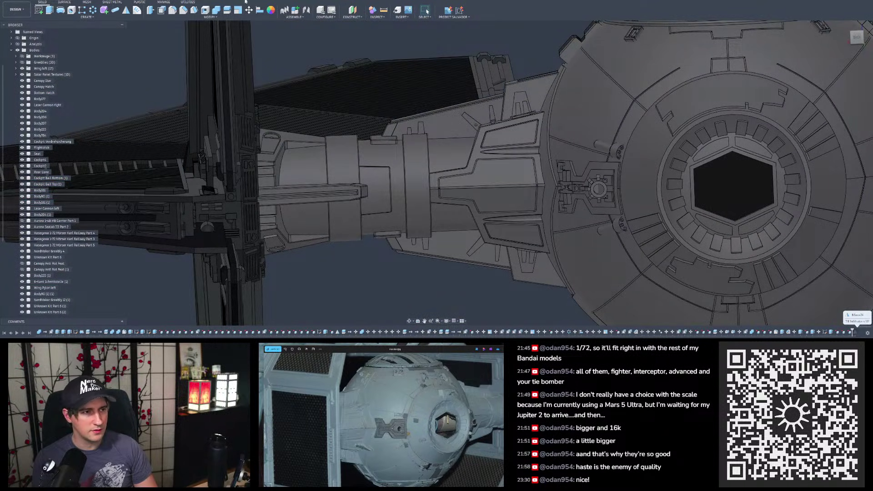
pyautogui.click(227, 10)
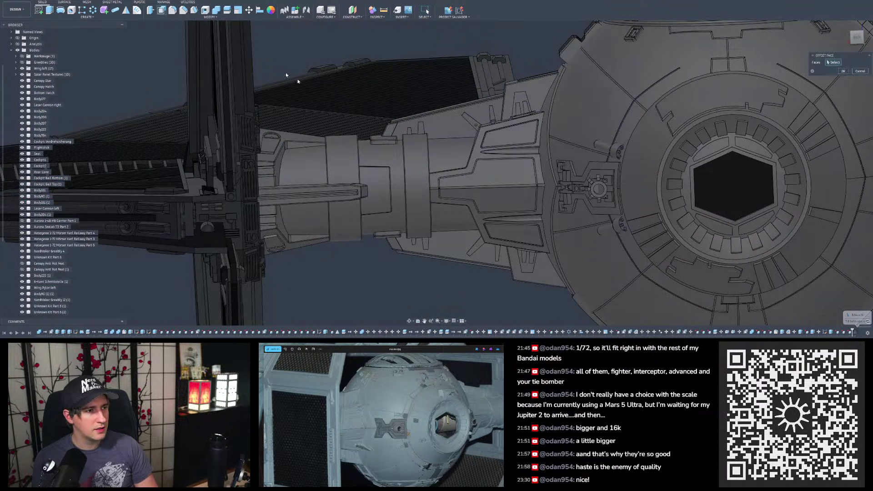
pyautogui.scroll(3, 560, 207)
pyautogui.scroll(3, 664, 201)
pyautogui.keyDown('shift'); pyautogui.moveTo(636, 191); pyautogui.dragTo(600, 172, button='middle'); pyautogui.keyUp('shift')
pyautogui.click(600, 170)
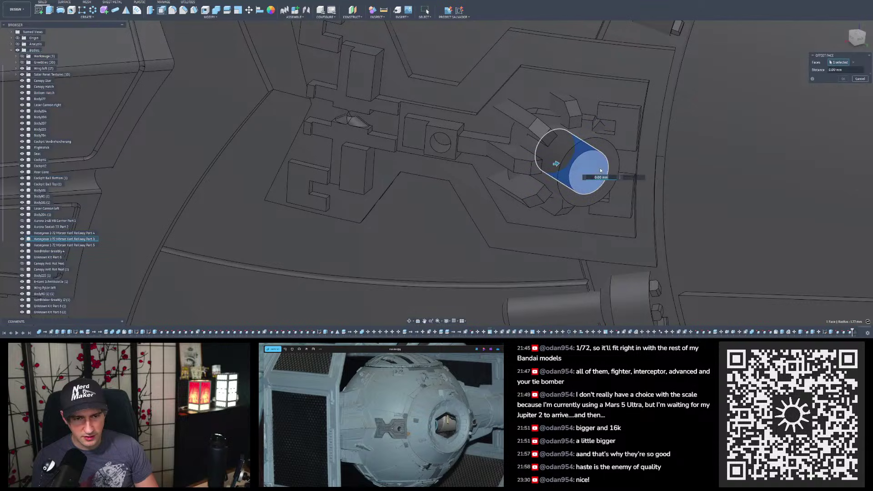
pyautogui.write('-0.5')
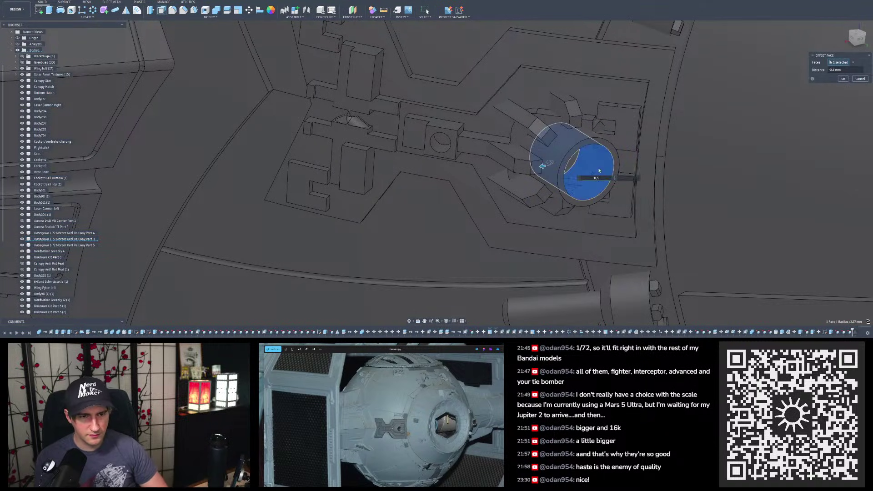
pyautogui.press('Return')
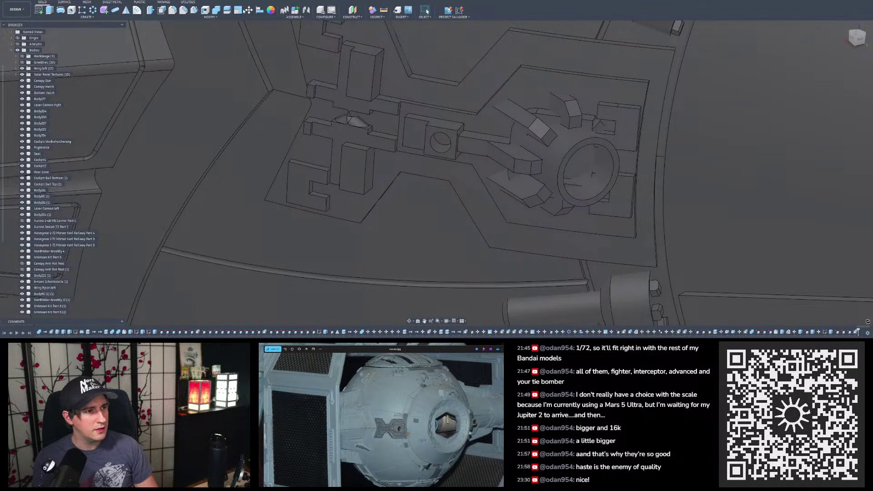
# Step: Move the round ribbed greeble body on the X-shaped hull panel by about 0.2 mm along X
pyautogui.press('m')
pyautogui.click(552, 170)
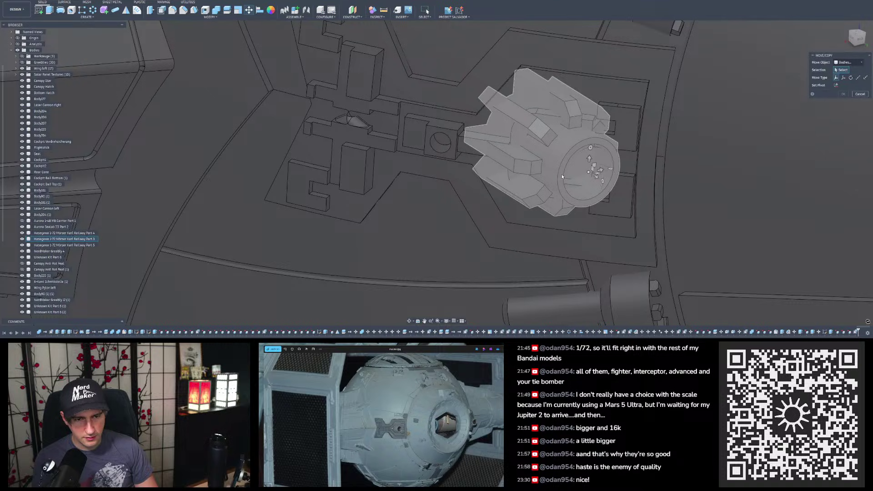
pyautogui.click(563, 176)
pyautogui.scroll(3, 491, 143)
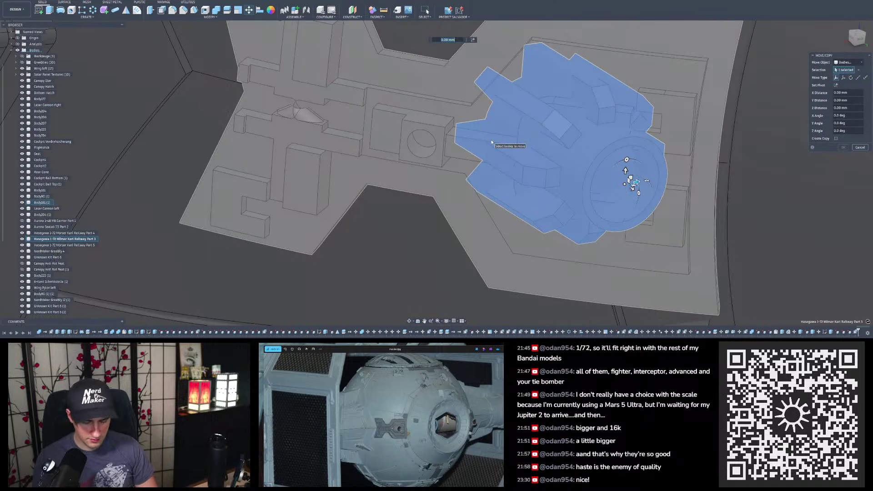
pyautogui.scroll(10, 491, 143)
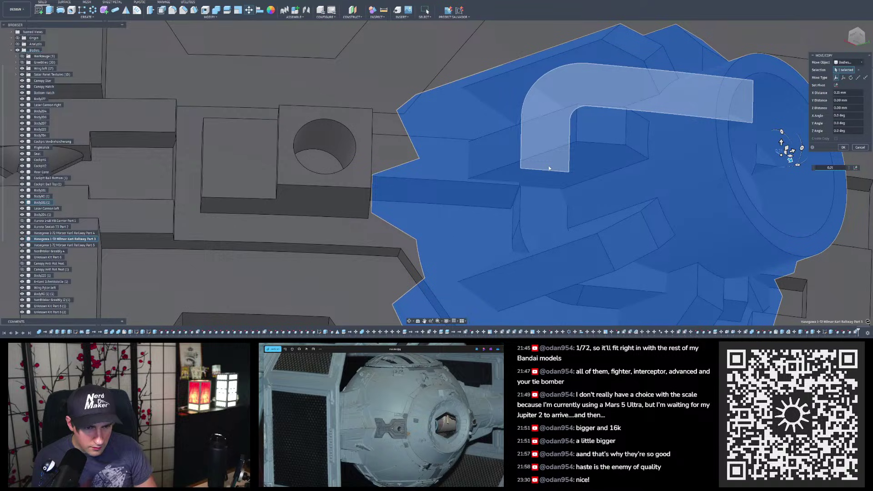
pyautogui.scroll(5, 548, 168)
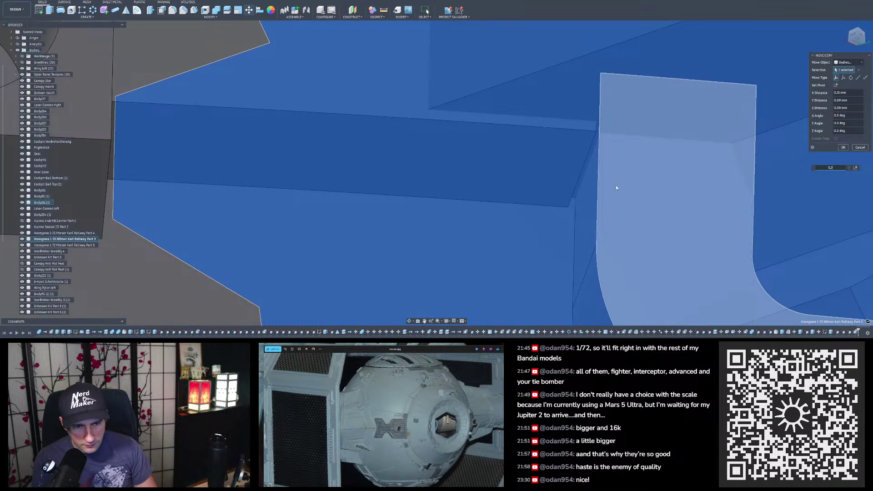
pyautogui.write('1')
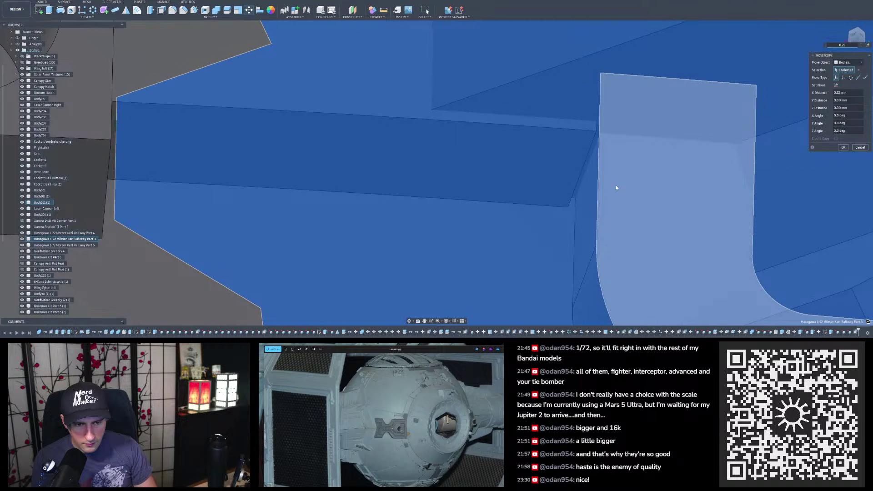
pyautogui.scroll(-10, 616, 184)
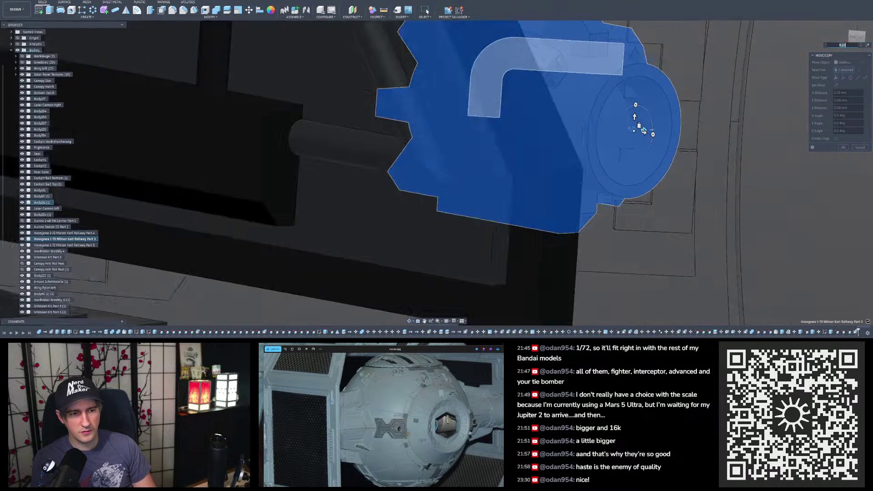
pyautogui.keyDown('shift'); pyautogui.moveTo(555, 152); pyautogui.dragTo(460, 146, button='middle'); pyautogui.keyUp('shift')
pyautogui.press('Return')
pyautogui.scroll(-10, 470, 157)
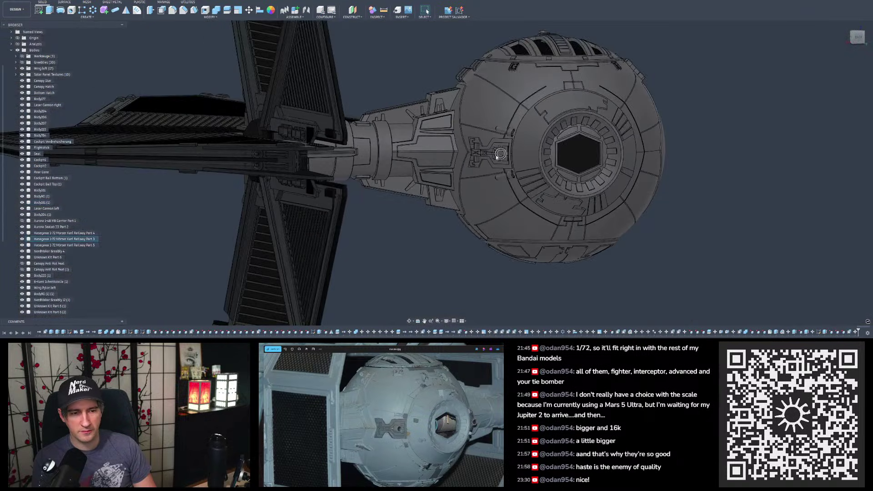
# Step: Save the design as a new version with the default version description
pyautogui.keyDown('shift'); pyautogui.moveTo(529, 146); pyautogui.dragTo(636, 170, button='middle'); pyautogui.keyUp('shift')
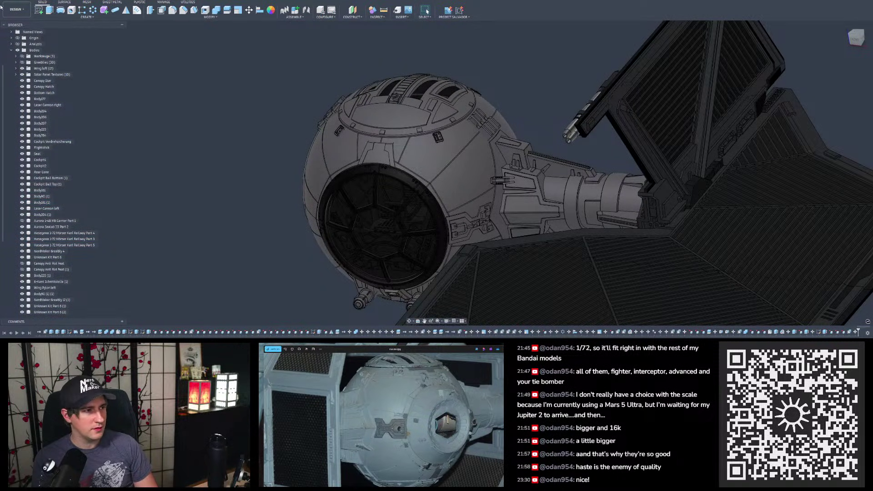
pyautogui.hotkey('ctrl', 's')
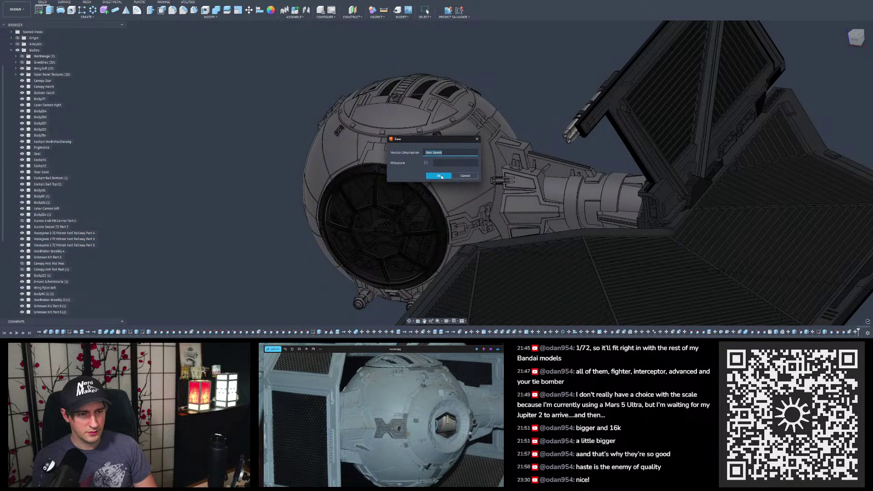
pyautogui.click(439, 176)
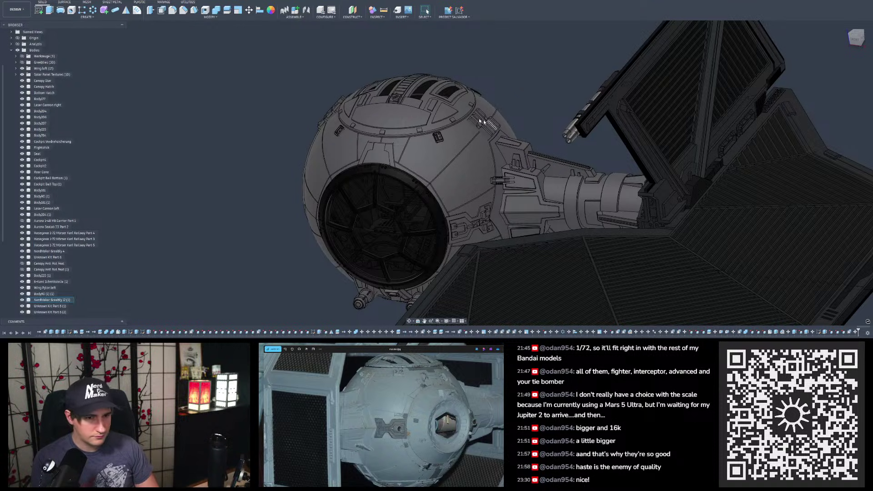
# Step: Hide the Solar Panel Textures and left wing body groups to expose the side of the cockpit ball
pyautogui.scroll(-3, 614, 117)
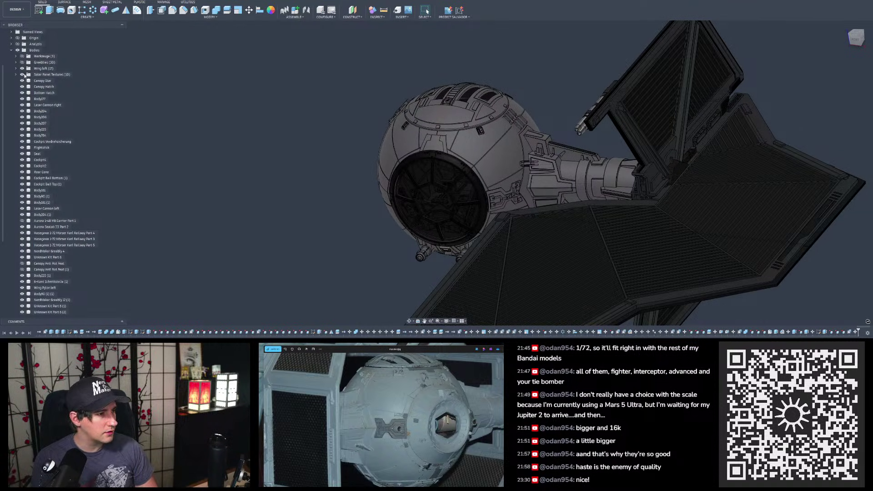
pyautogui.click(22, 74)
pyautogui.click(22, 68)
pyautogui.moveTo(428, 87)
pyautogui.keyDown('shift'); pyautogui.mouseDown(button='middle')
pyautogui.moveTo(400, 88)
pyautogui.moveTo(419, 90)
pyautogui.mouseUp(button='middle'); pyautogui.keyUp('shift')
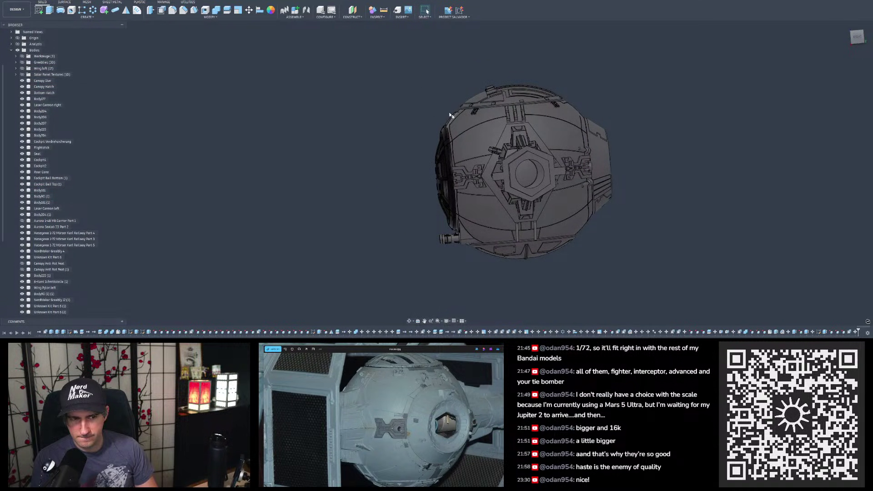
pyautogui.scroll(4, 511, 143)
pyautogui.keyDown('shift'); pyautogui.moveTo(464, 126); pyautogui.dragTo(494, 144, button='middle'); pyautogui.keyUp('shift')
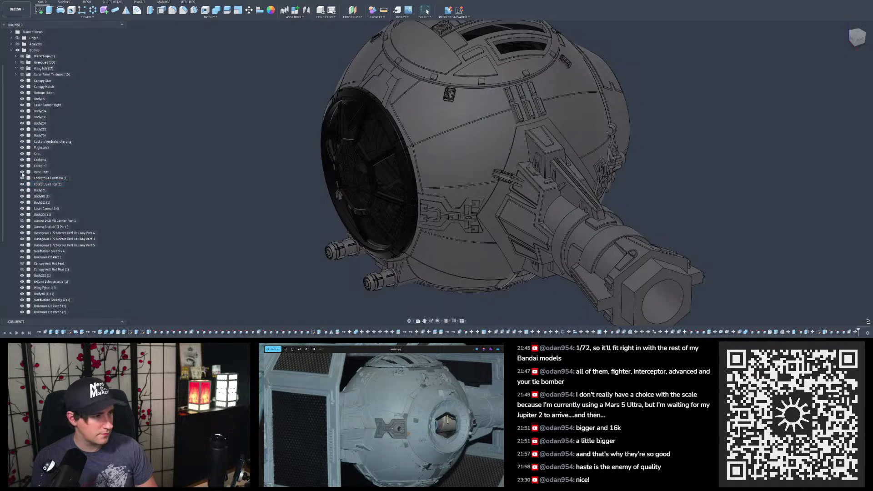
# Step: Examine the existing construction planes one by one for their position relative to the cockpit ball and wing pylon
pyautogui.scroll(-2, 26, 173)
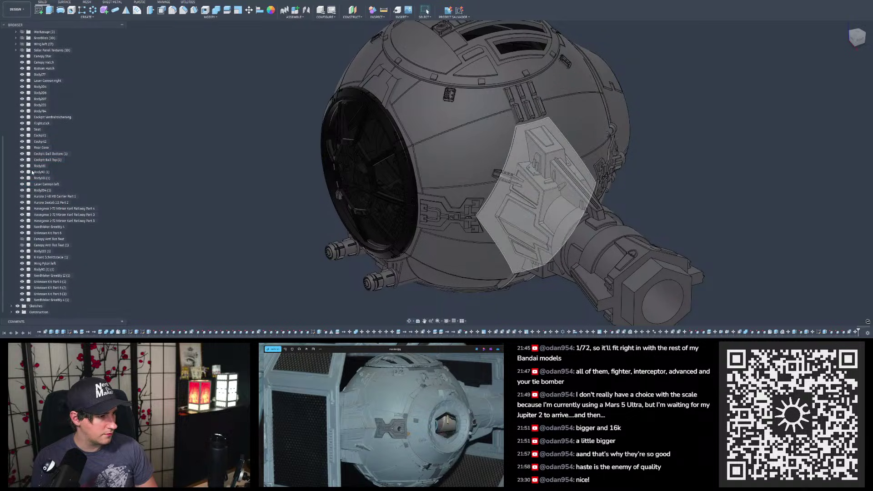
pyautogui.click(11, 312)
pyautogui.scroll(-4, 30, 276)
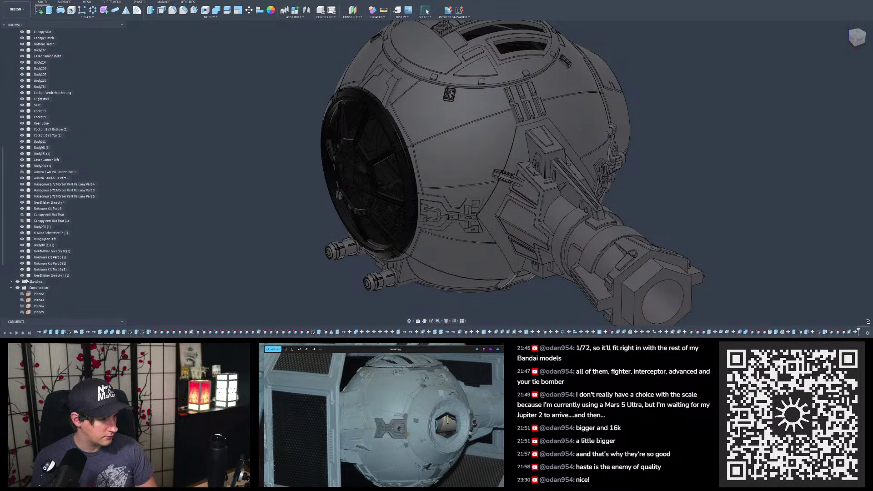
pyautogui.click(37, 270)
pyautogui.scroll(-4, 245, 230)
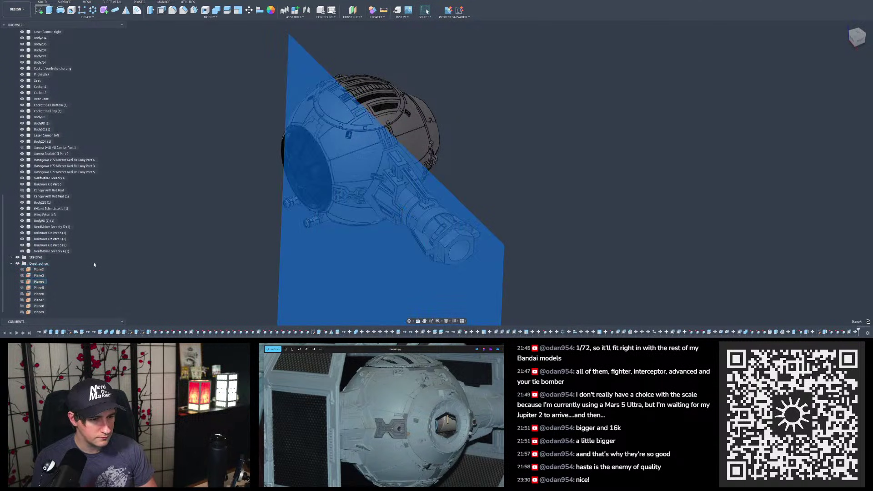
pyautogui.click(39, 299)
pyautogui.press('Down')
pyautogui.press('Up')
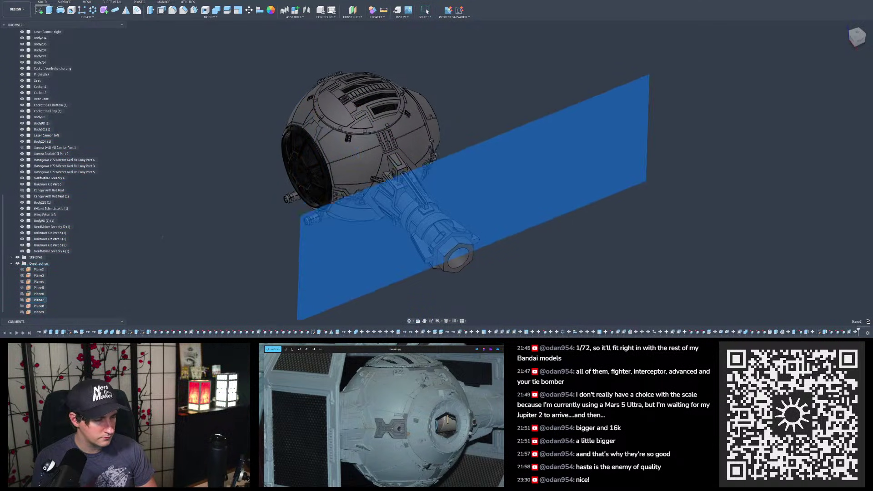
pyautogui.press('Down')
pyautogui.press('Down')
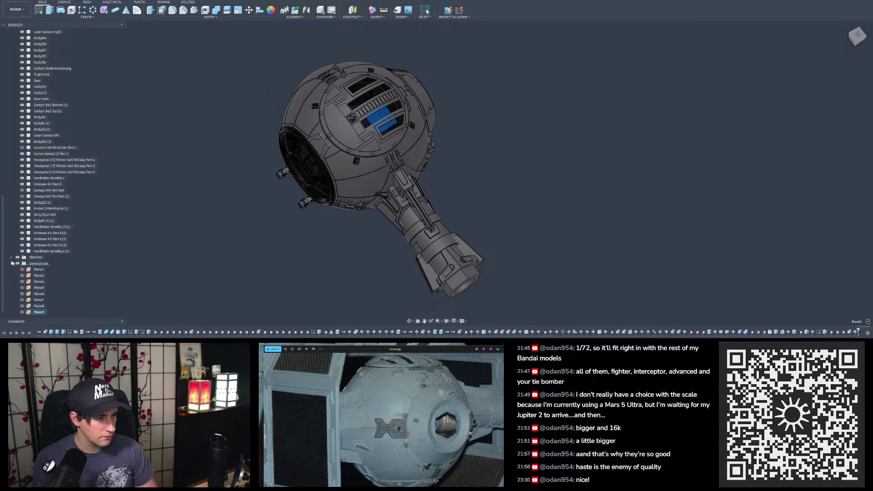
pyautogui.click(39, 269)
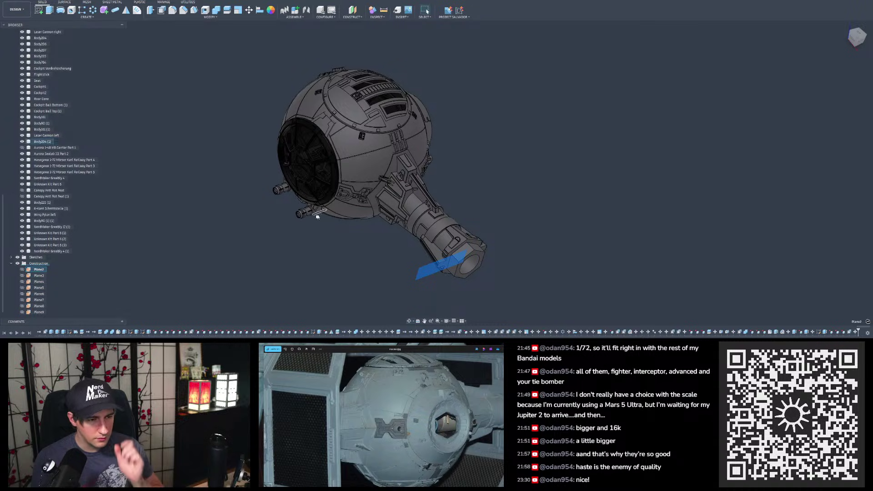
# Step: Look through the existing sketches one after another, checking where each lies on the cockpit ball and wing pylon
pyautogui.click(374, 200)
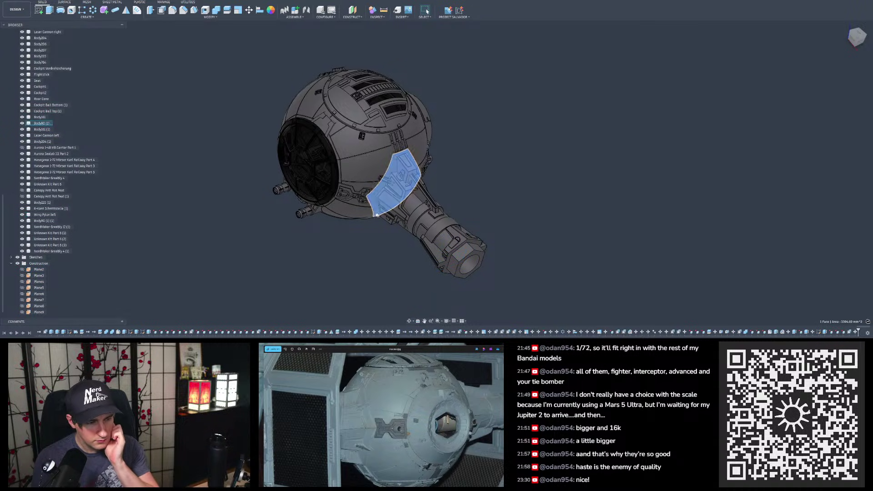
pyautogui.keyDown('shift'); pyautogui.moveTo(371, 220); pyautogui.dragTo(363, 244, button='middle'); pyautogui.keyUp('shift')
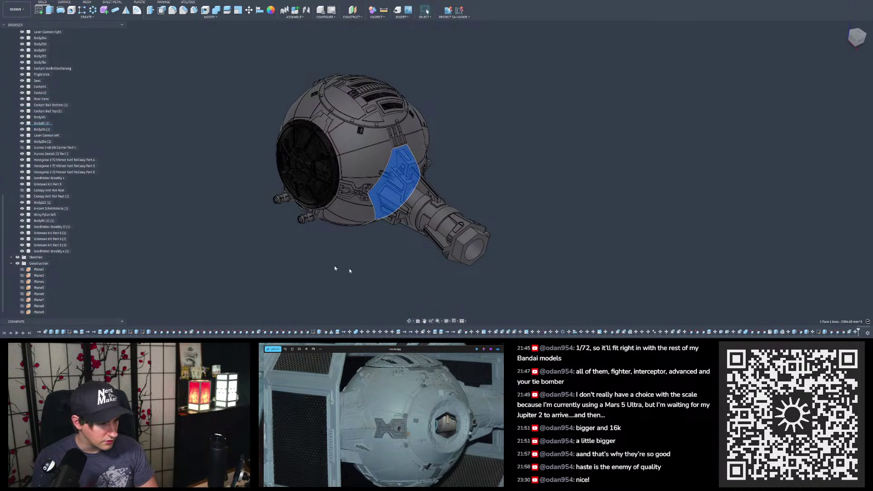
pyautogui.click(10, 257)
pyautogui.scroll(-8, 41, 245)
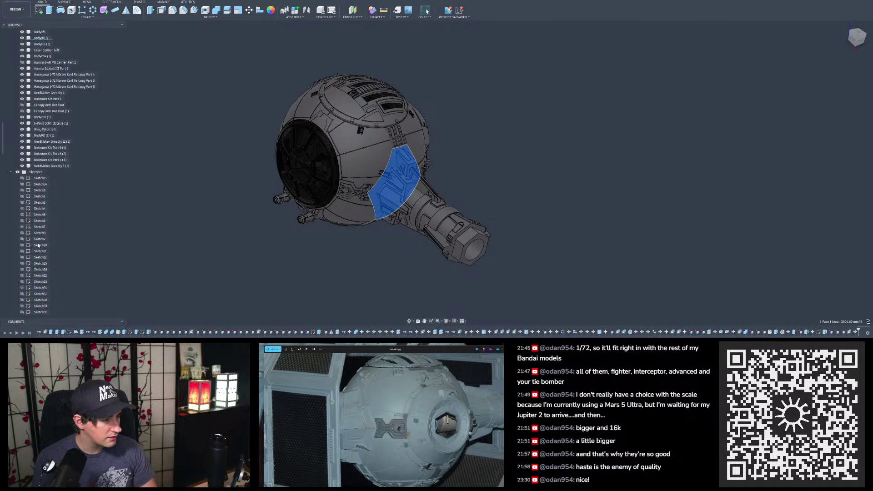
pyautogui.click(40, 244)
pyautogui.press('Down')
pyautogui.press('Down')
pyautogui.press('Down')
pyautogui.press('Down')
pyautogui.press('Down')
pyautogui.press('Down')
pyautogui.press('Down')
pyautogui.press('Down')
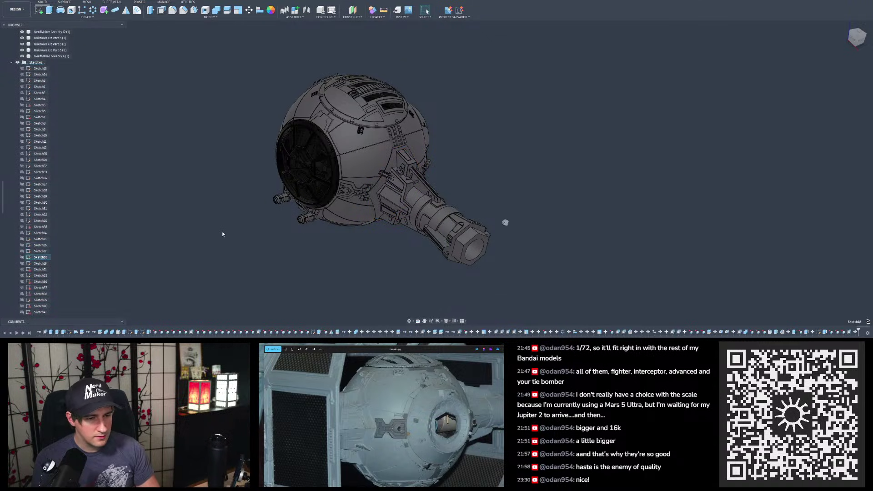
pyautogui.press('Down')
pyautogui.press('Down')
pyautogui.press('Down')
pyautogui.press('Down')
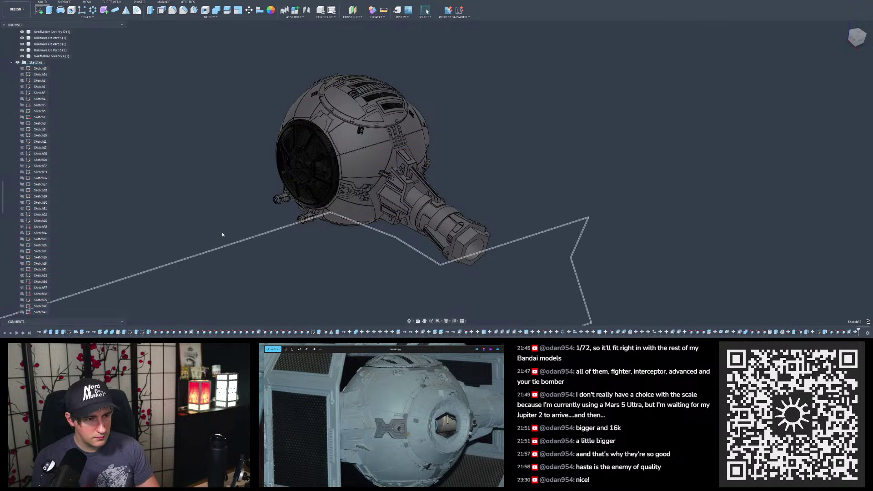
pyautogui.press('Down')
pyautogui.press('Down')
pyautogui.press('Down')
pyautogui.press('Down')
pyautogui.press('Down')
pyautogui.press('Down')
pyautogui.press('Down')
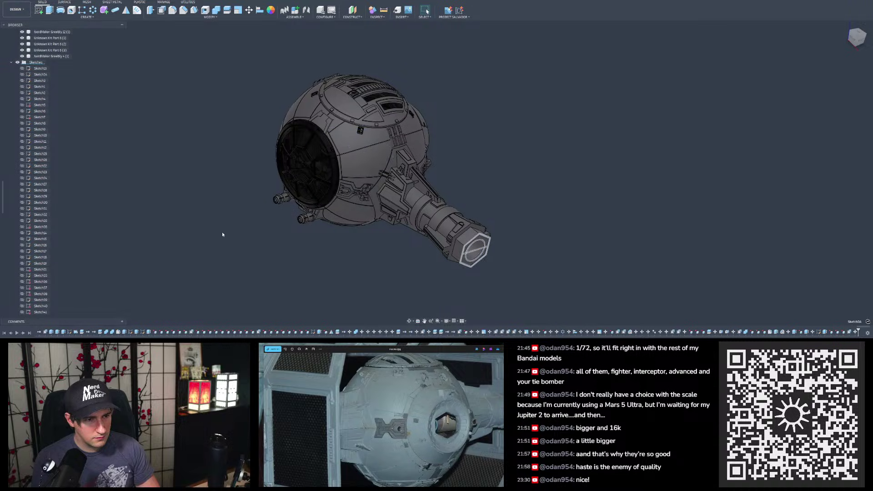
pyautogui.press('Down')
pyautogui.press('Down')
pyautogui.press('Down')
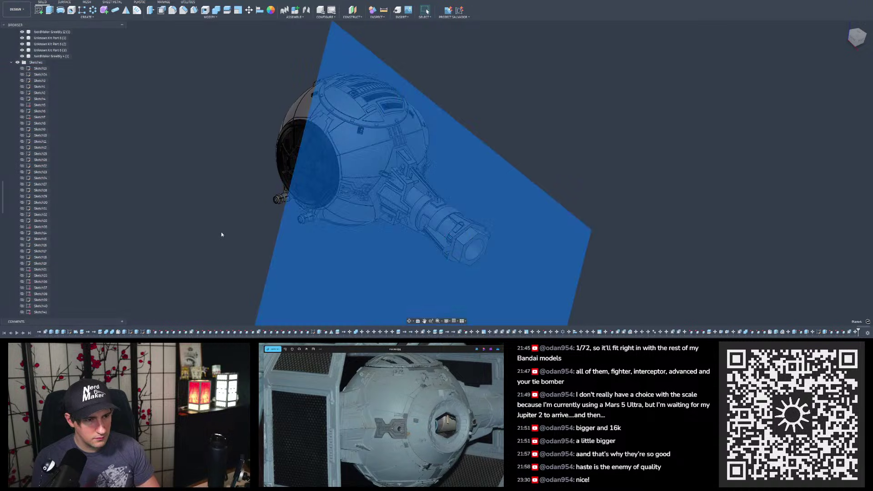
pyautogui.click(222, 235)
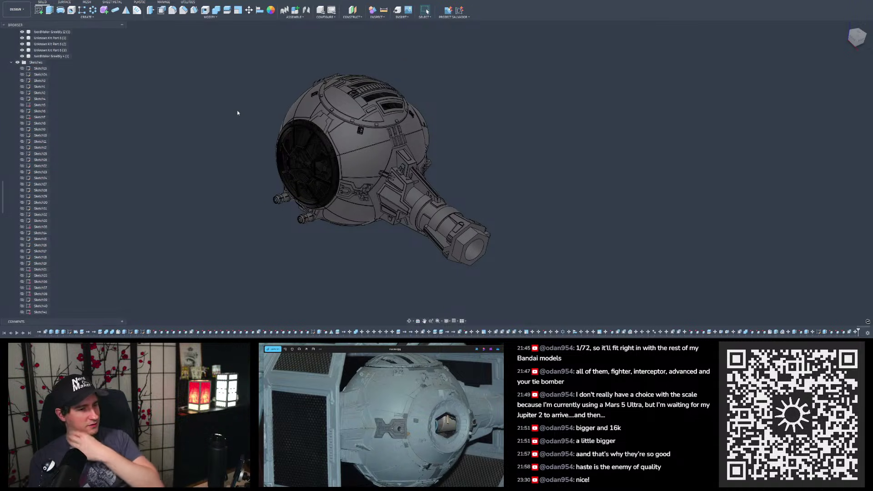
# Step: Create a new sketch on the vertical origin plane facing the side of the cockpit ball
pyautogui.moveTo(237, 110)
pyautogui.keyDown('shift'); pyautogui.mouseDown(button='middle')
pyautogui.moveTo(295, 128)
pyautogui.moveTo(321, 111)
pyautogui.moveTo(345, 109)
pyautogui.moveTo(306, 90)
pyautogui.mouseUp(button='middle'); pyautogui.keyUp('shift')
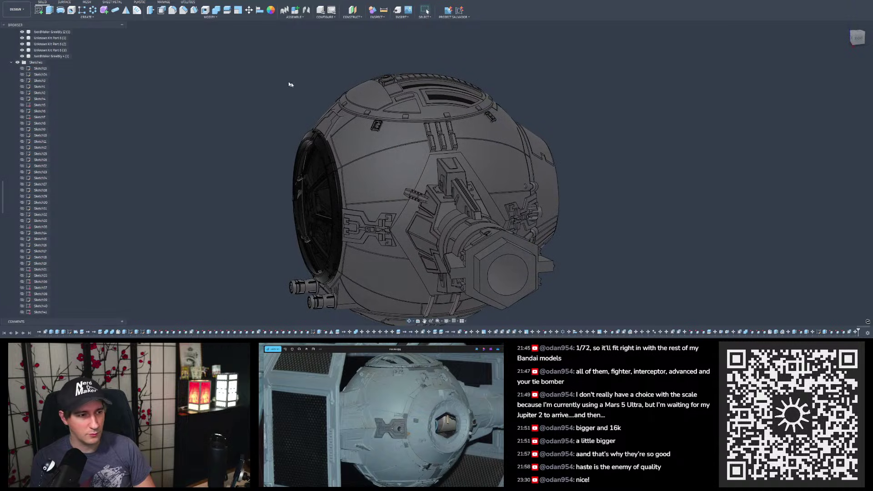
pyautogui.click(39, 11)
pyautogui.scroll(-3, 237, 97)
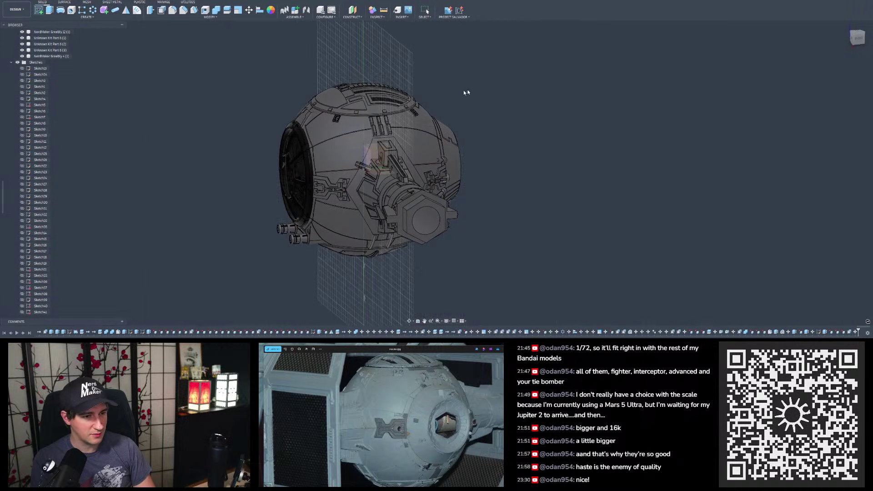
pyautogui.click(290, 75)
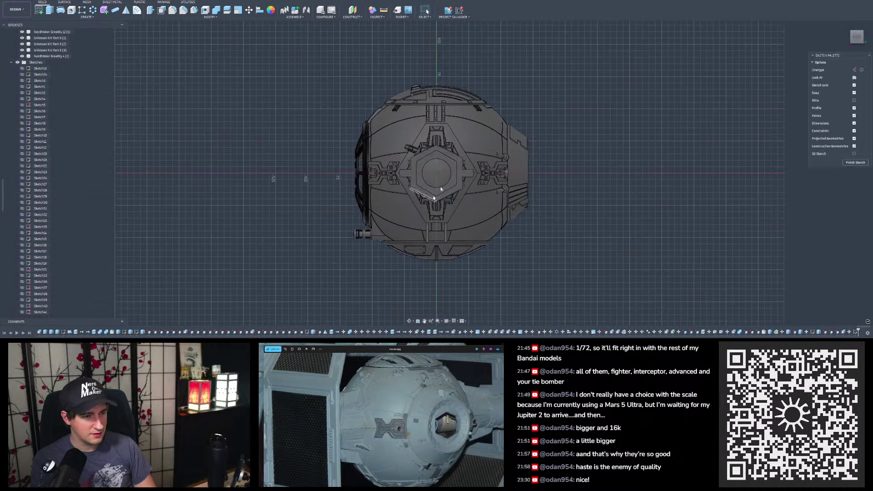
pyautogui.scroll(3, 364, 100)
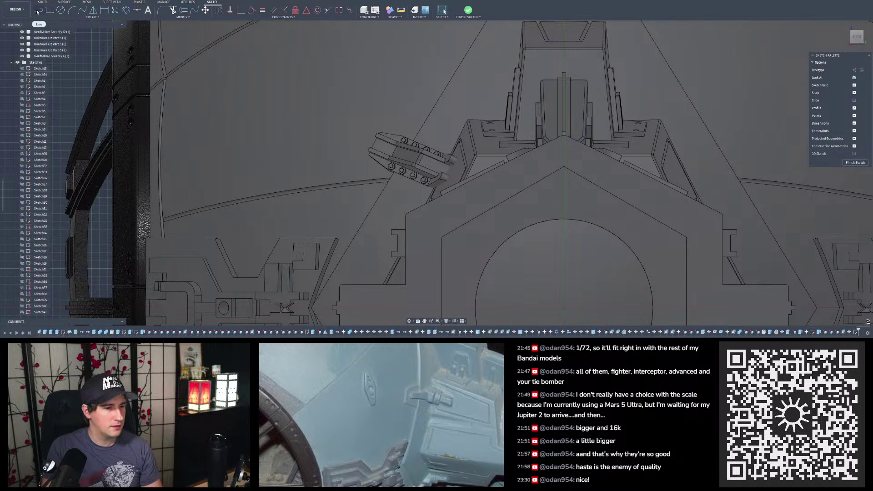
# Step: Sketch a closed four-sided outline around the bolted greeble beside the pylon, starting where the curved panel line meets the pylon base's slanted edge
pyautogui.click(38, 10)
pyautogui.scroll(4, 409, 193)
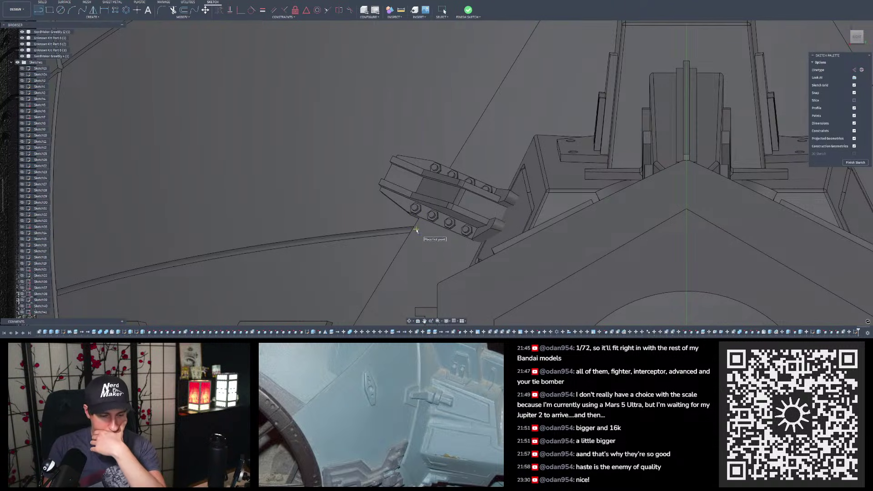
pyautogui.click(417, 227)
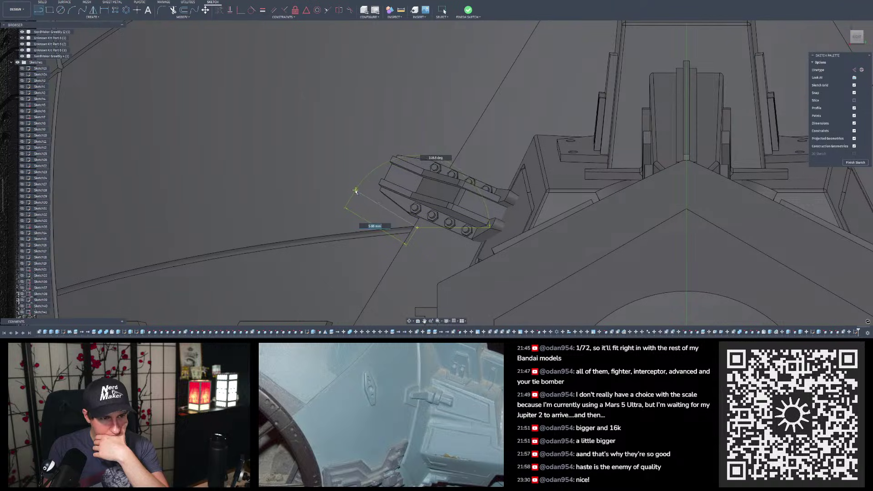
pyautogui.click(361, 193)
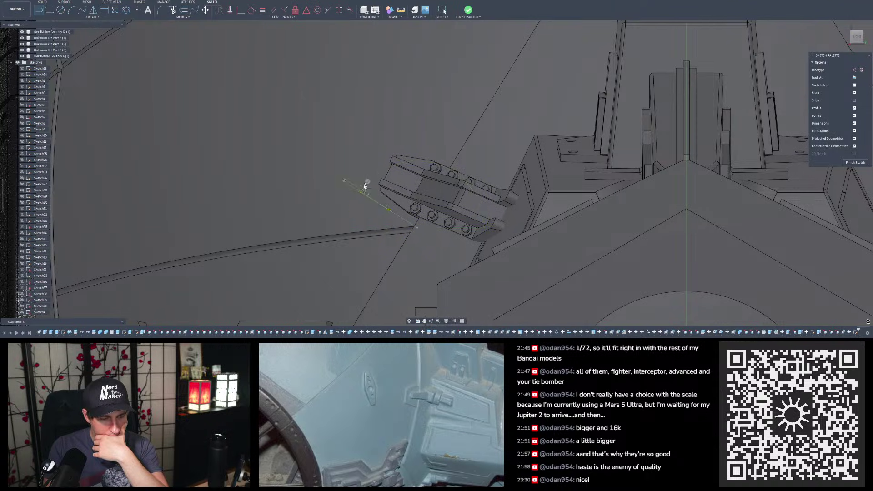
pyautogui.click(386, 145)
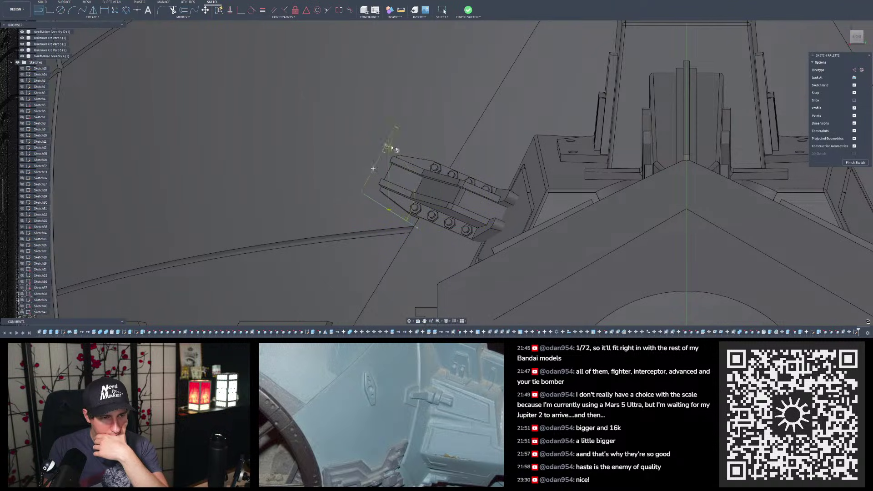
pyautogui.click(459, 160)
pyautogui.click(418, 228)
pyautogui.scroll(-3, 427, 164)
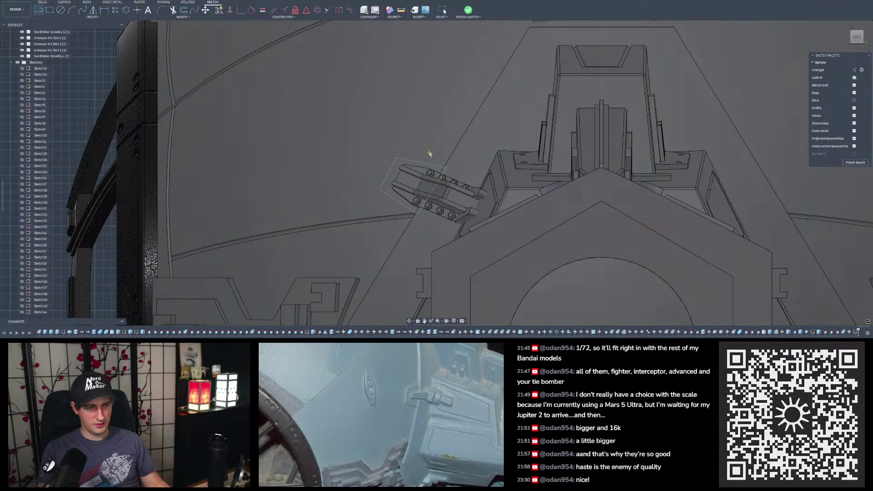
pyautogui.press('Escape')
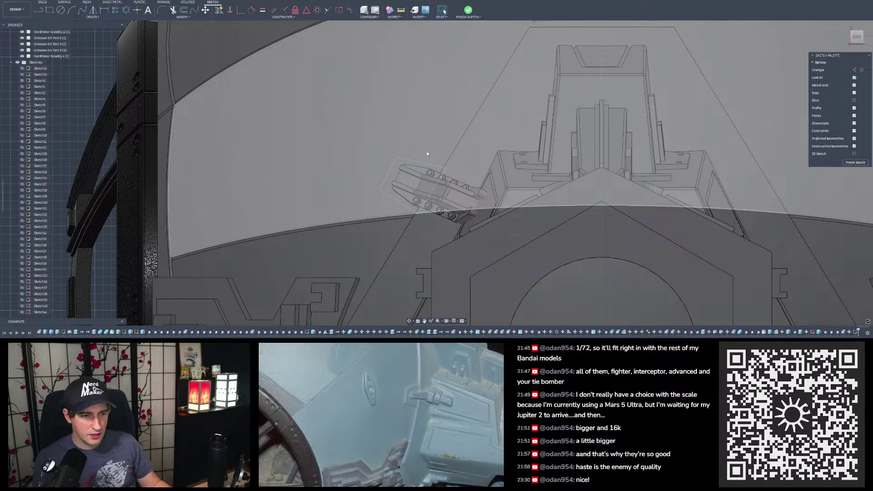
# Step: Project the slanted edge of the pylon base beside the greeble into the sketch
pyautogui.scroll(2, 425, 154)
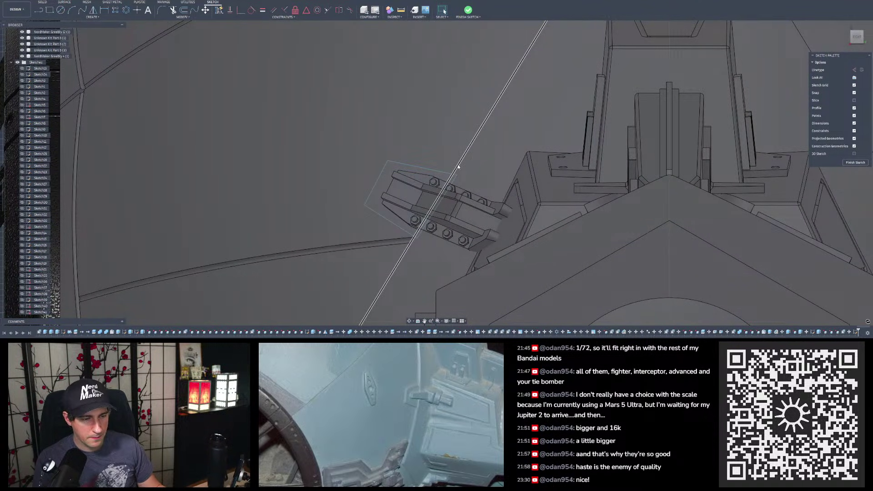
pyautogui.click(457, 166)
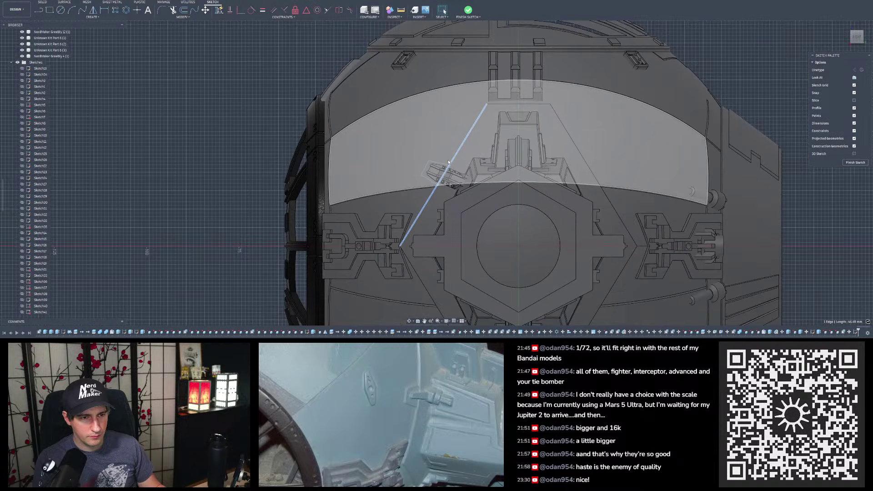
pyautogui.press('p')
pyautogui.click(468, 136)
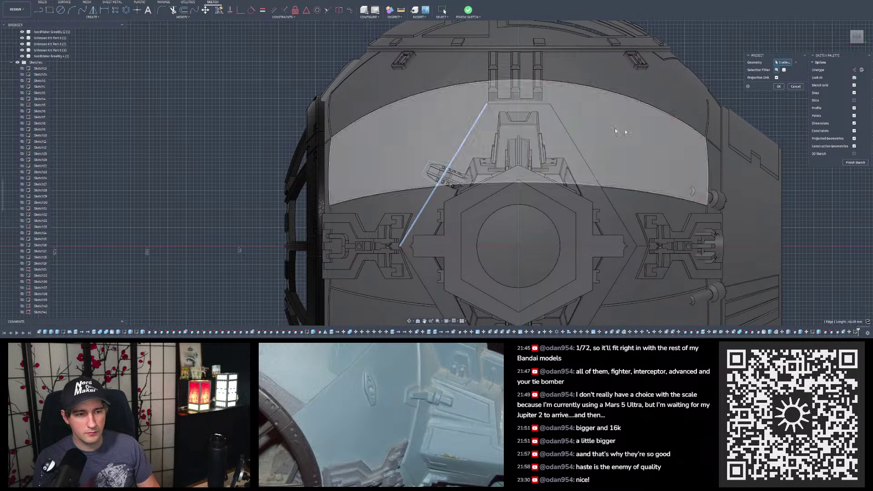
pyautogui.click(779, 86)
pyautogui.scroll(10, 454, 168)
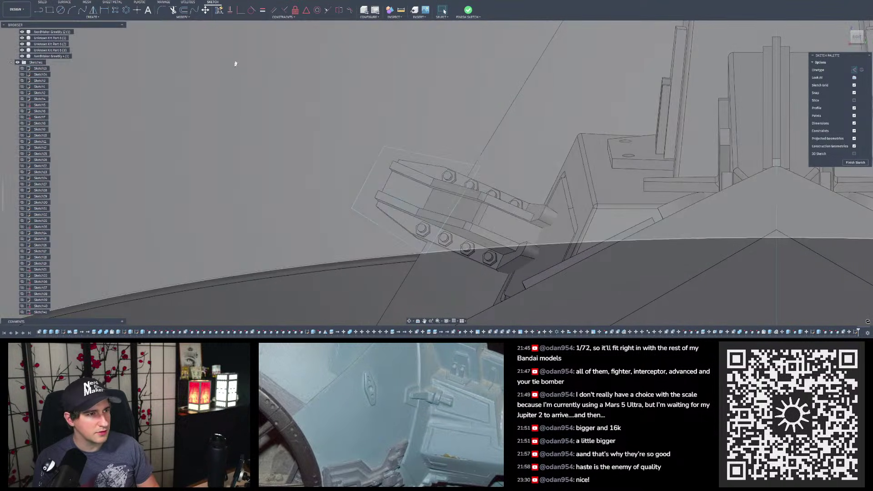
pyautogui.click(274, 10)
pyautogui.scroll(2, 471, 198)
pyautogui.click(467, 181)
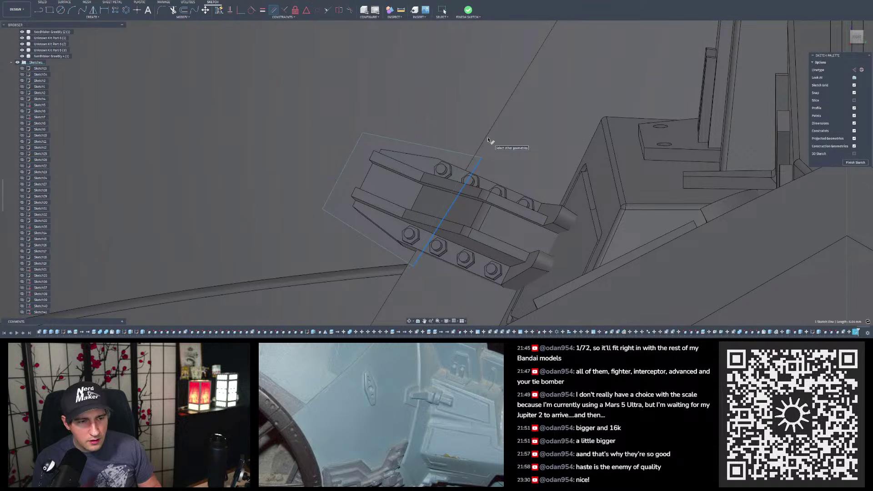
pyautogui.press('Escape')
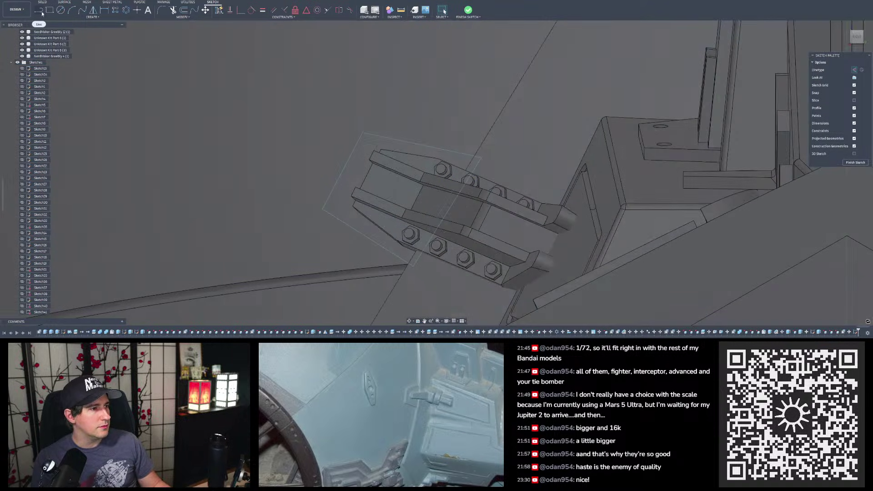
# Step: Draw a construction line along the pylon base's slanted edge, running from below the greeble to the edge's upper corner
pyautogui.click(42, 13)
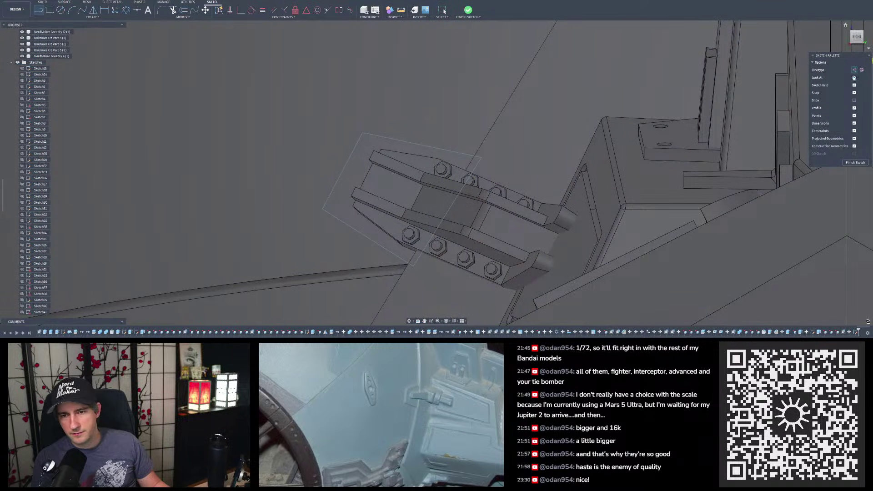
pyautogui.scroll(-6, 473, 135)
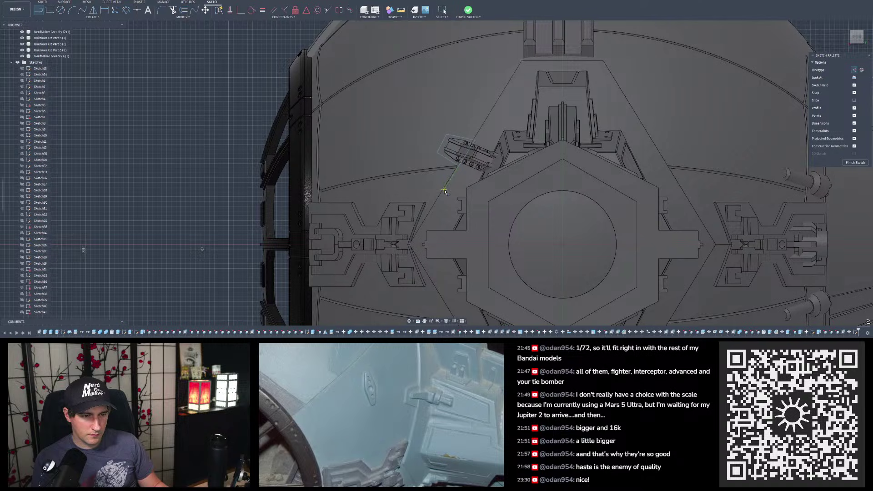
pyautogui.scroll(5, 488, 114)
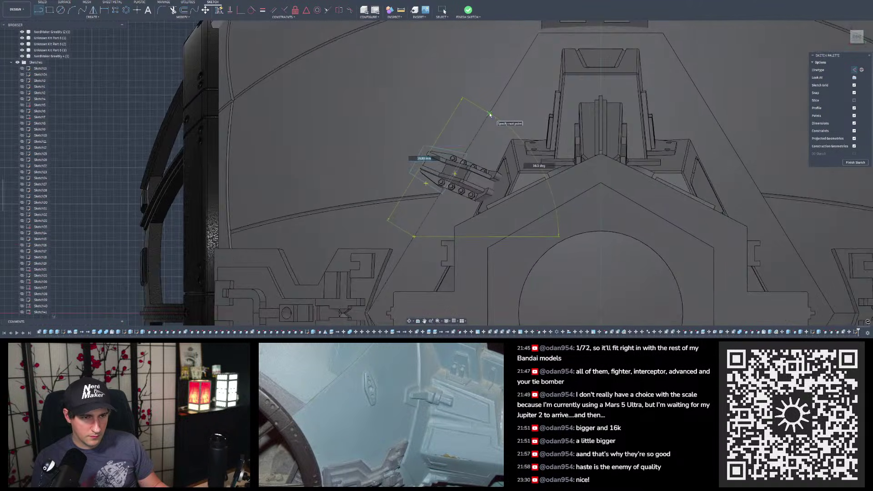
pyautogui.scroll(-4, 489, 114)
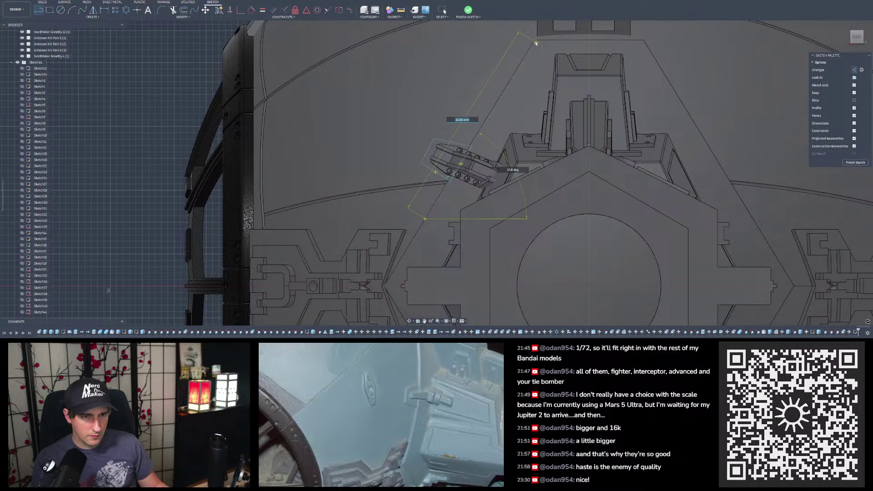
pyautogui.press('Escape')
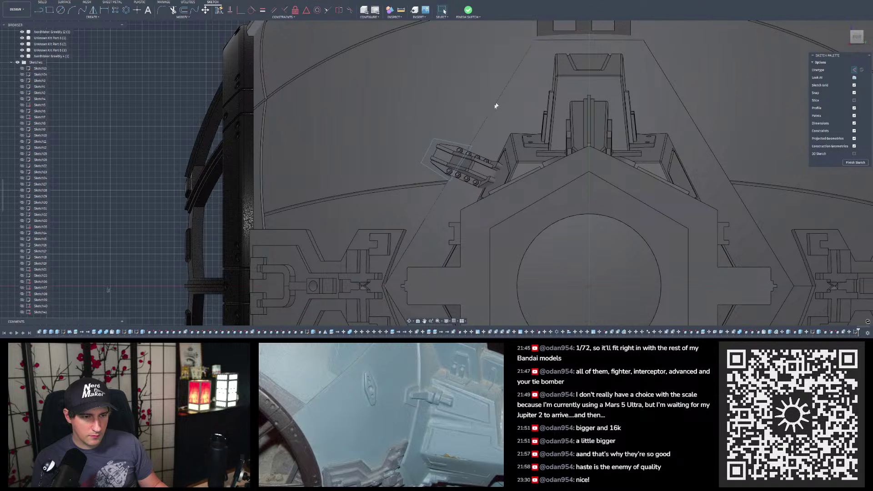
# Step: Constrain the outline's inner side parallel to the construction line on the pylon base's slanted edge
pyautogui.scroll(2, 478, 137)
pyautogui.click(273, 10)
pyautogui.scroll(3, 480, 159)
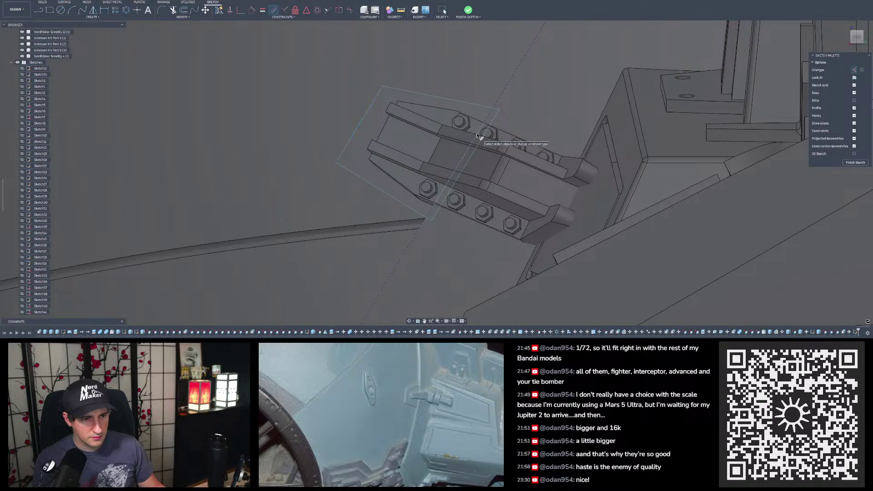
pyautogui.scroll(-3, 439, 166)
pyautogui.scroll(3, 449, 144)
pyautogui.press('Escape')
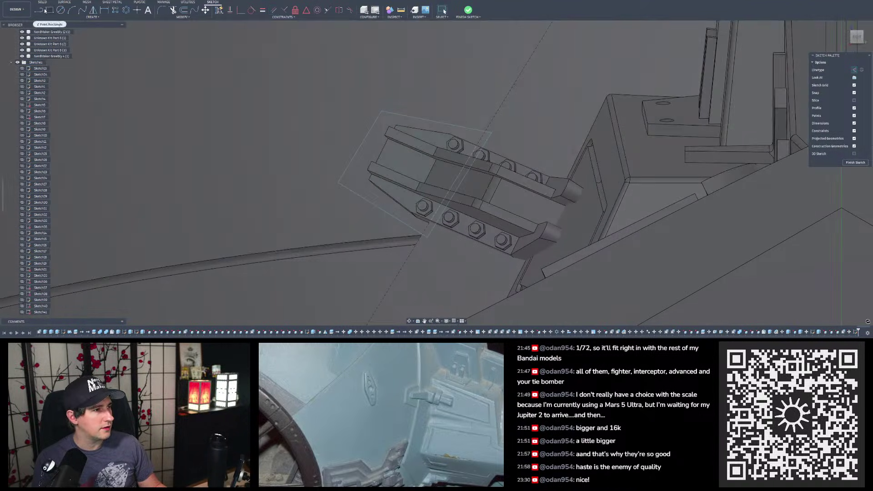
# Step: Draw a short construction centerline from the midpoint of the outline's inner side, perpendicular to that side and pointing toward the pylon
pyautogui.click(39, 10)
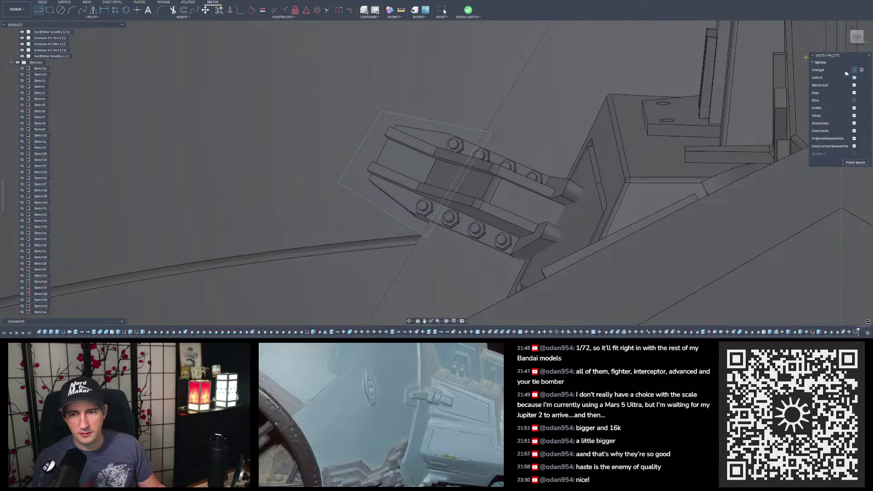
pyautogui.click(459, 185)
pyautogui.click(482, 199)
pyautogui.press('Escape')
# Step: Adjust the outer corners of the outline slightly around the far end of the greeble
pyautogui.scroll(3, 498, 204)
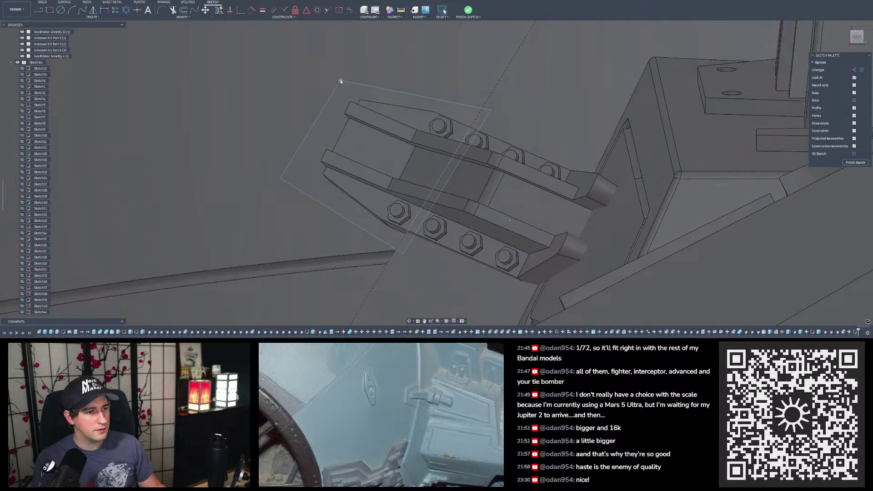
pyautogui.click(342, 76)
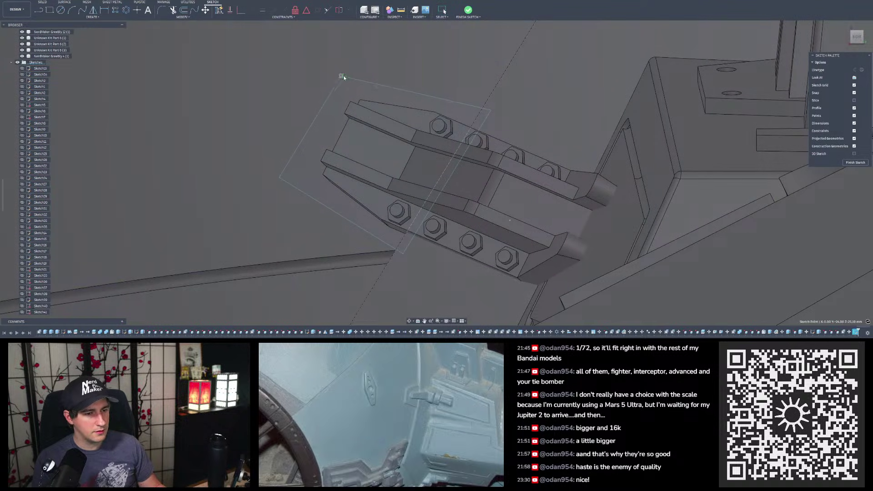
pyautogui.moveTo(343, 76); pyautogui.dragTo(349, 71)
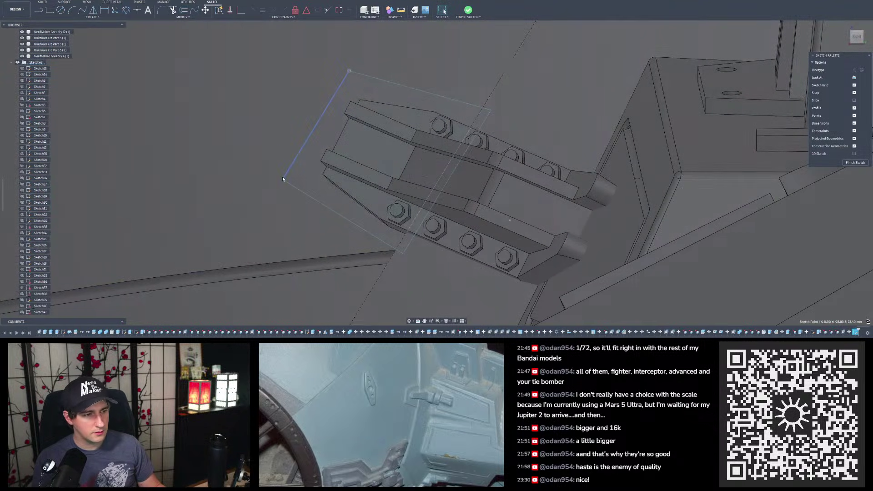
pyautogui.click(283, 178)
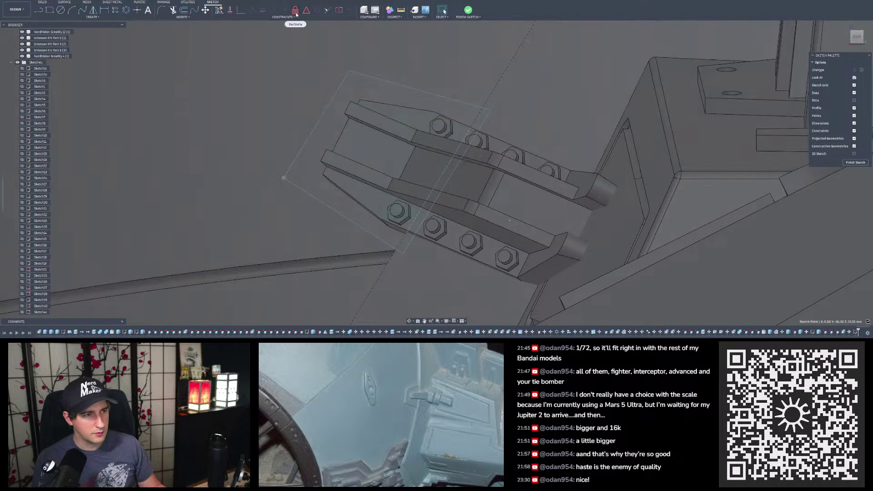
# Step: Apply a symmetry constraint to the outline's upper and lower sides about the short construction centerline
pyautogui.click(360, 106)
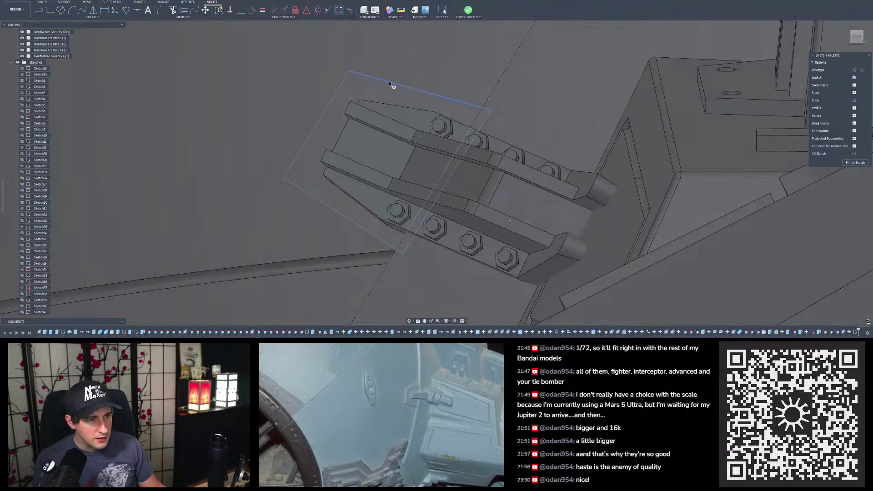
pyautogui.click(390, 82)
pyautogui.keyDown('shift'); pyautogui.click(326, 207); pyautogui.keyUp('shift')
pyautogui.click(458, 188)
pyautogui.press('Escape')
# Step: Reposition the symmetric upper and lower sides of the outline so they spread wider around the greeble
pyautogui.moveTo(338, 183); pyautogui.dragTo(325, 192)
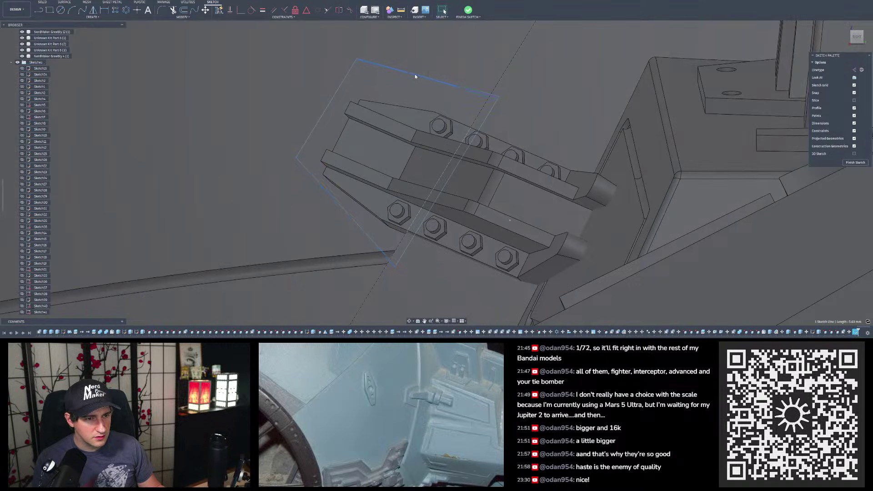
pyautogui.moveTo(415, 74); pyautogui.dragTo(409, 82)
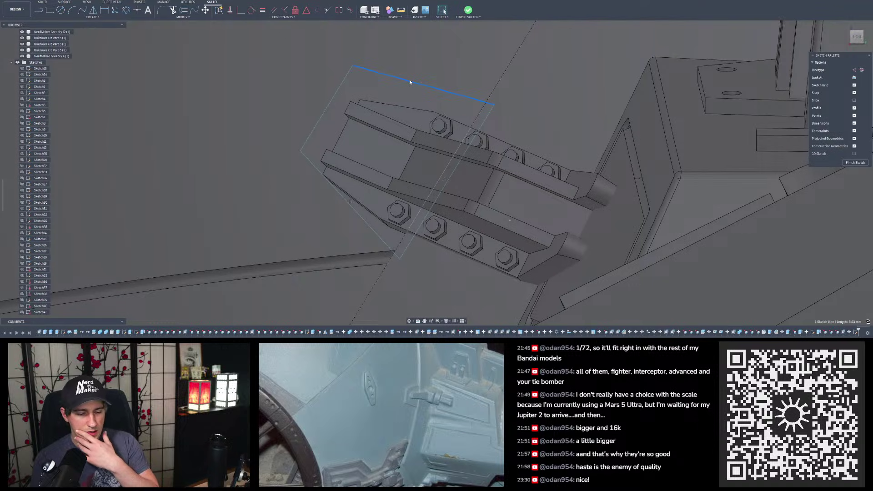
pyautogui.scroll(-1, 438, 119)
pyautogui.scroll(1, 355, 103)
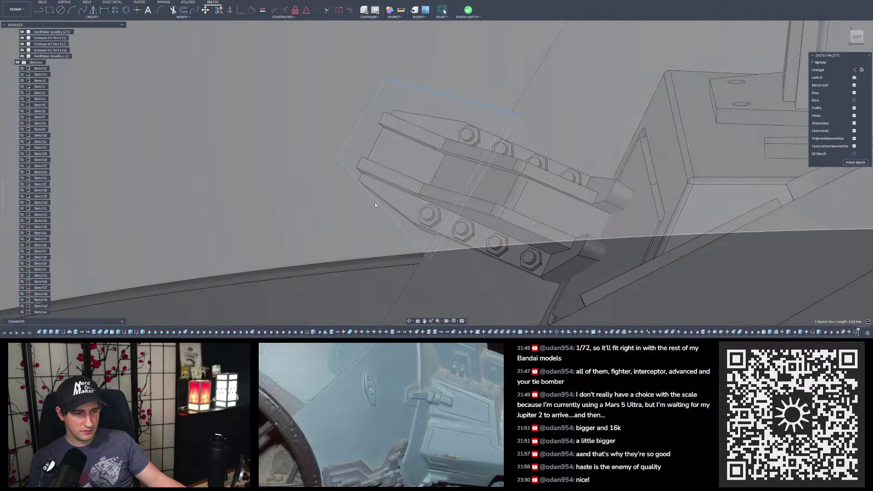
pyautogui.click(377, 202)
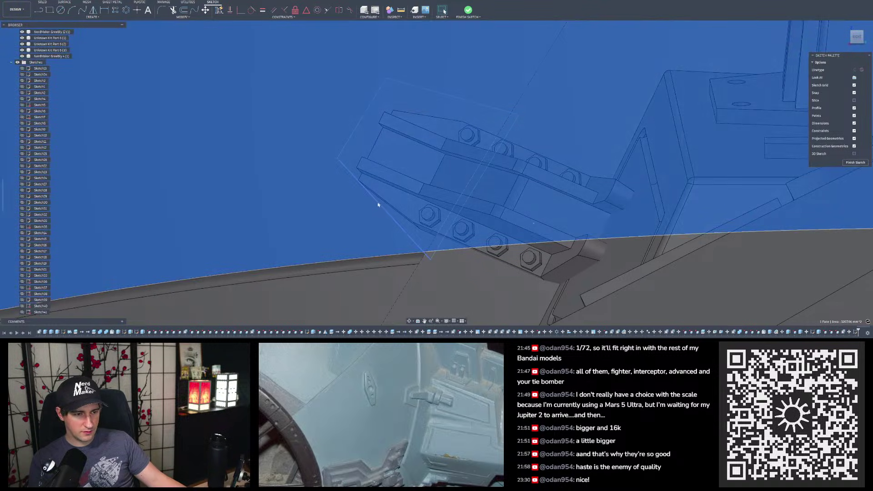
pyautogui.click(371, 211)
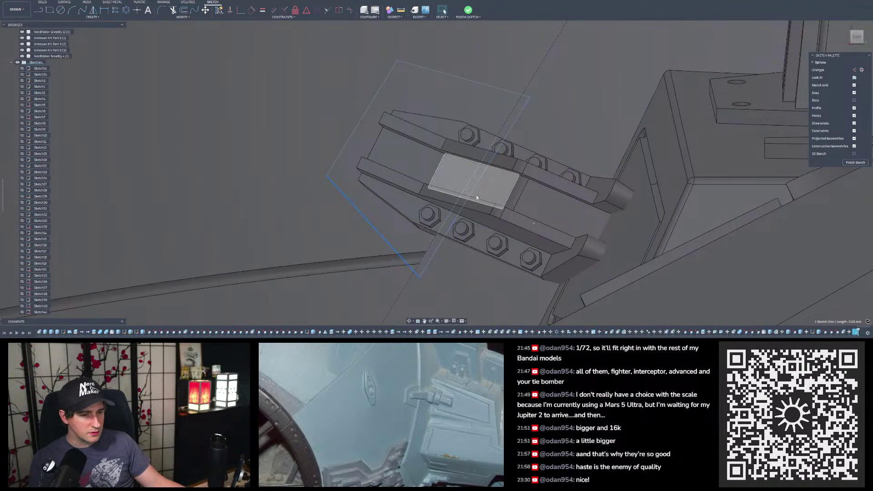
# Step: Delete the symmetry constraint between the outline's upper and lower sides
pyautogui.click(513, 208)
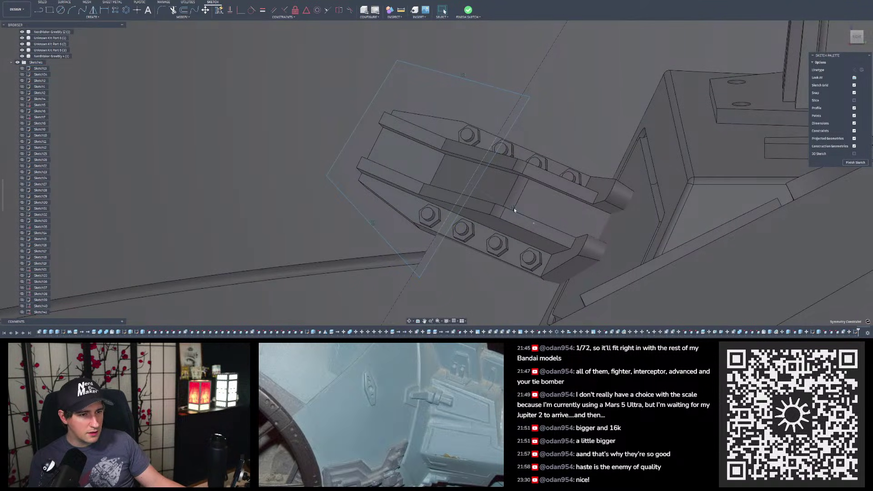
pyautogui.press('Delete')
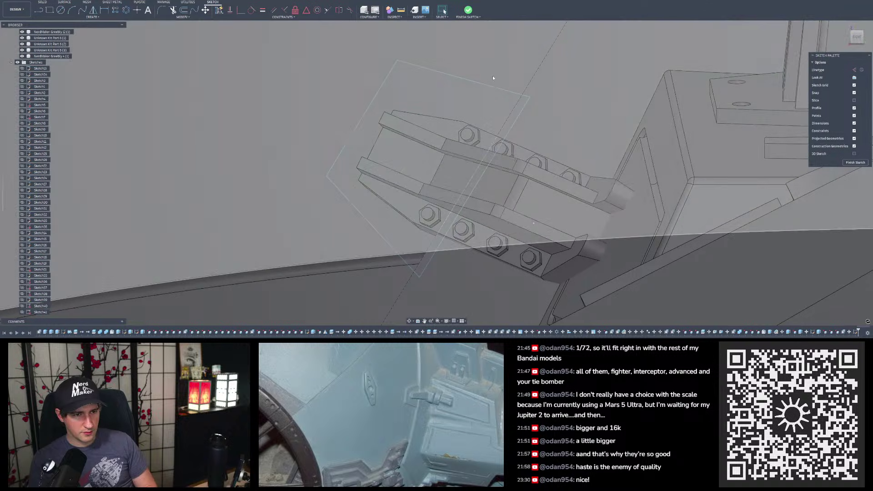
# Step: Try moving the outline's upper side and its outer upper corner inward, undoing each move
pyautogui.moveTo(487, 87); pyautogui.dragTo(483, 93)
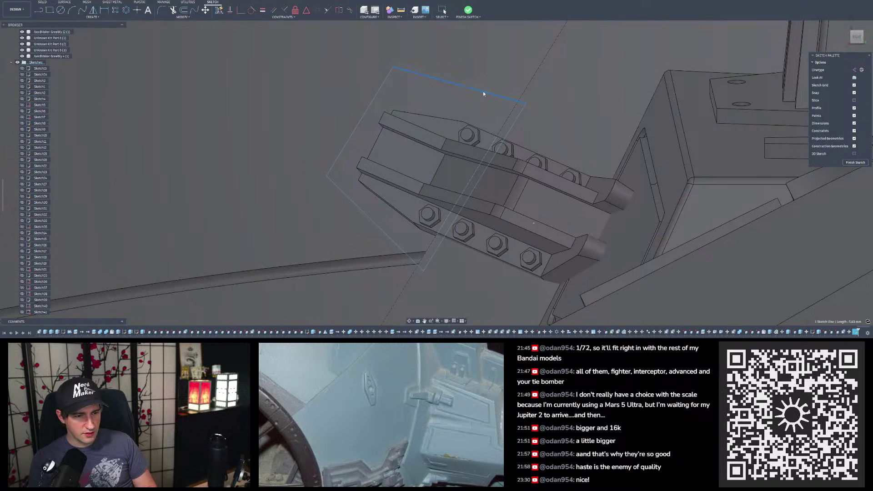
pyautogui.hotkey('ctrl', 'z')
pyautogui.click(513, 94)
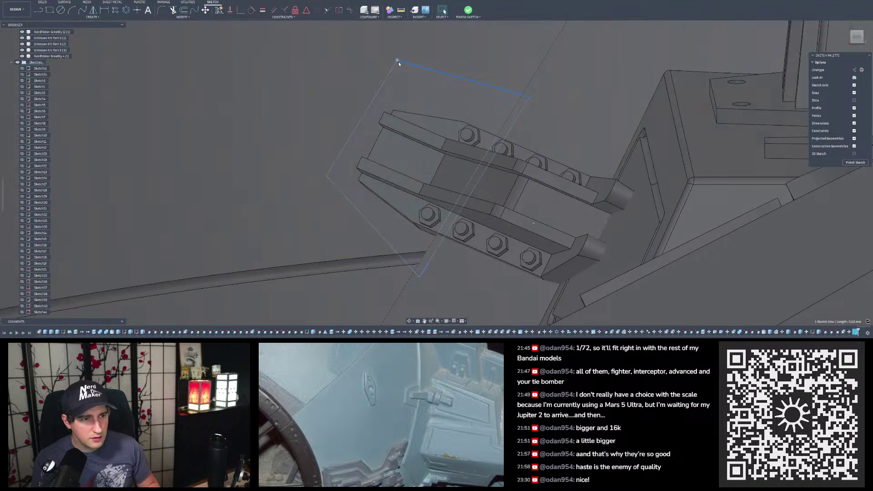
pyautogui.click(394, 64)
pyautogui.moveTo(394, 64); pyautogui.dragTo(378, 93)
pyautogui.hotkey('ctrl', 'z')
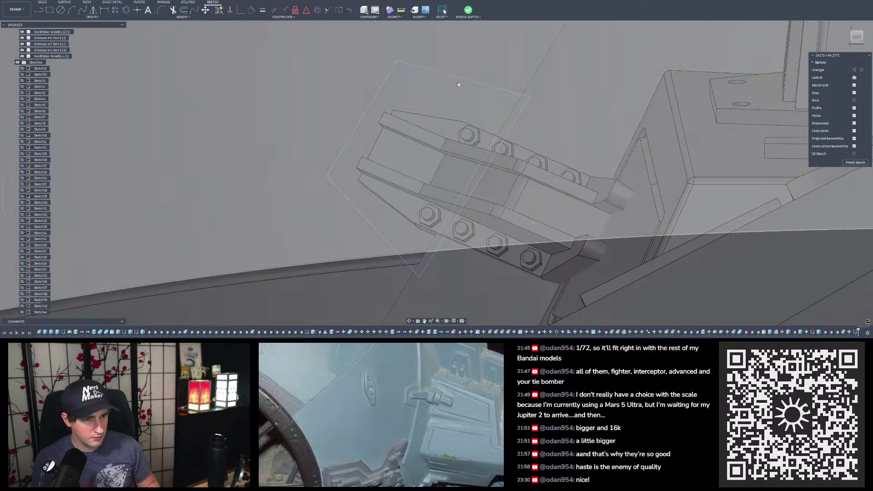
# Step: Try to move the outline's upper side closer to the bolted greeble
pyautogui.click(468, 85)
pyautogui.moveTo(470, 86); pyautogui.dragTo(443, 127)
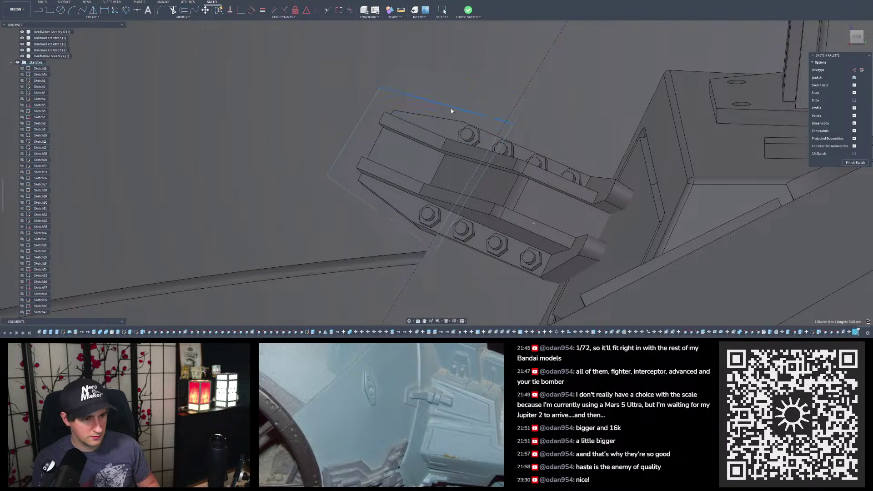
pyautogui.press('Escape')
pyautogui.keyDown('shift'); pyautogui.moveTo(448, 110); pyautogui.dragTo(488, 168, button='middle'); pyautogui.keyUp('shift')
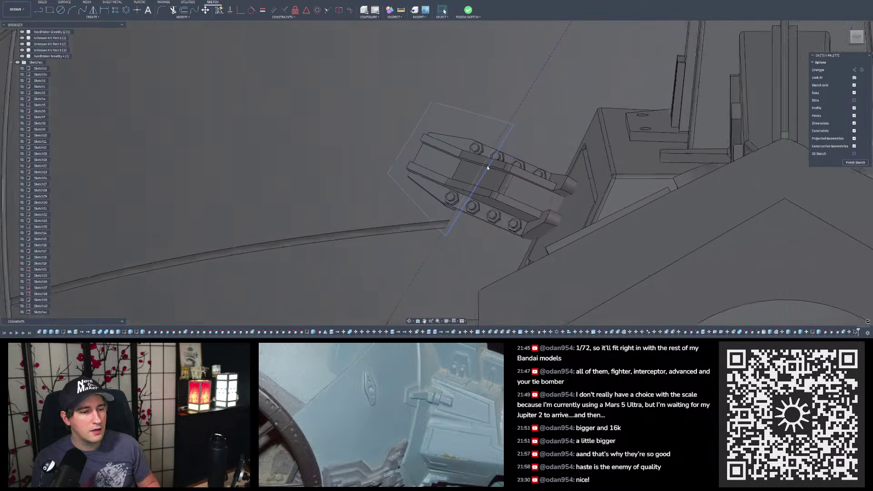
# Step: Dimension the outline's lower inner corner 18.5 mm from the lower end of the long diagonal construction line
pyautogui.scroll(1, 469, 196)
pyautogui.scroll(-2, 448, 199)
pyautogui.scroll(4, 441, 193)
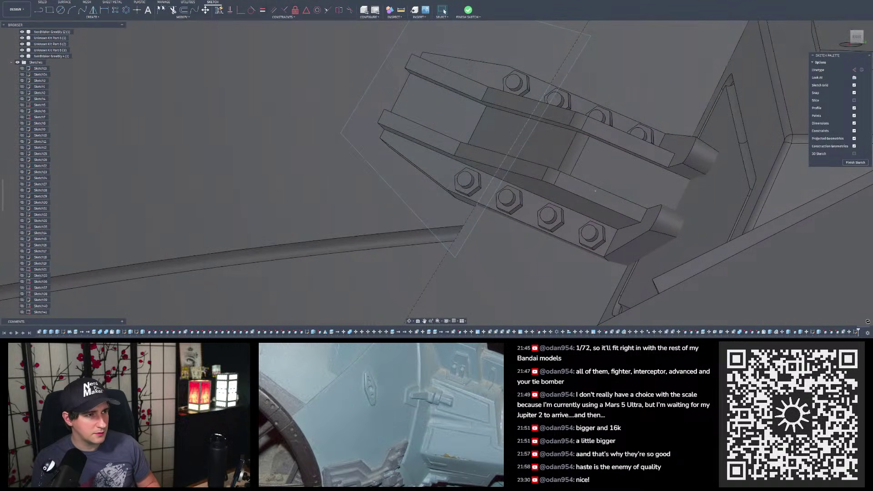
pyautogui.click(104, 10)
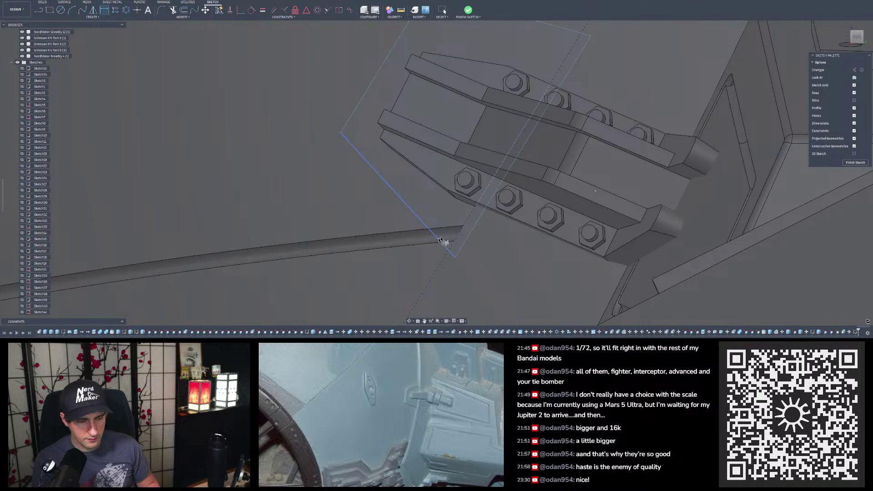
pyautogui.scroll(-5, 445, 246)
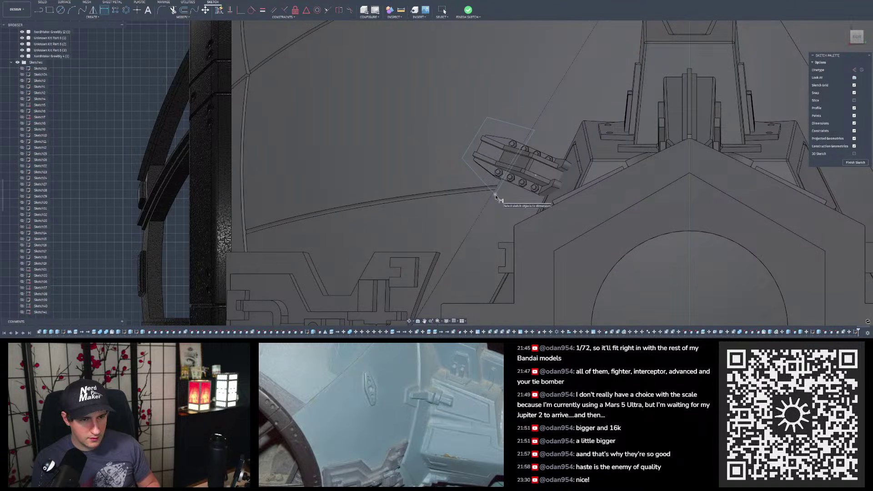
pyautogui.click(495, 196)
pyautogui.scroll(-3, 537, 159)
pyautogui.moveTo(541, 155); pyautogui.dragTo(548, 116, button='middle')
pyautogui.click(460, 242)
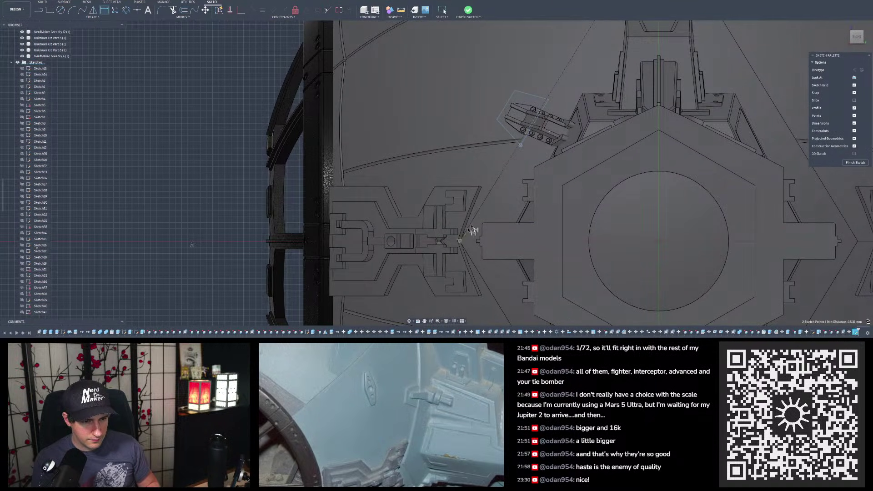
pyautogui.scroll(3, 467, 235)
pyautogui.click(528, 174)
pyautogui.scroll(4, 527, 174)
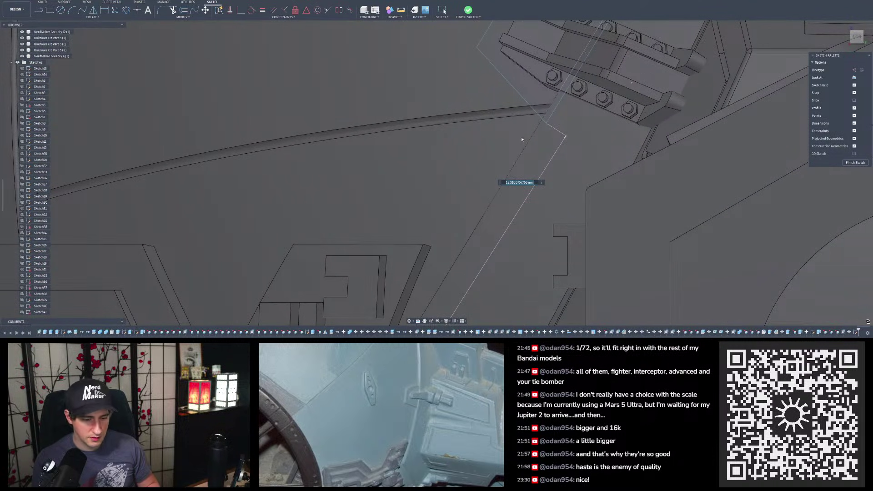
pyautogui.write('18.5')
pyautogui.press('Return')
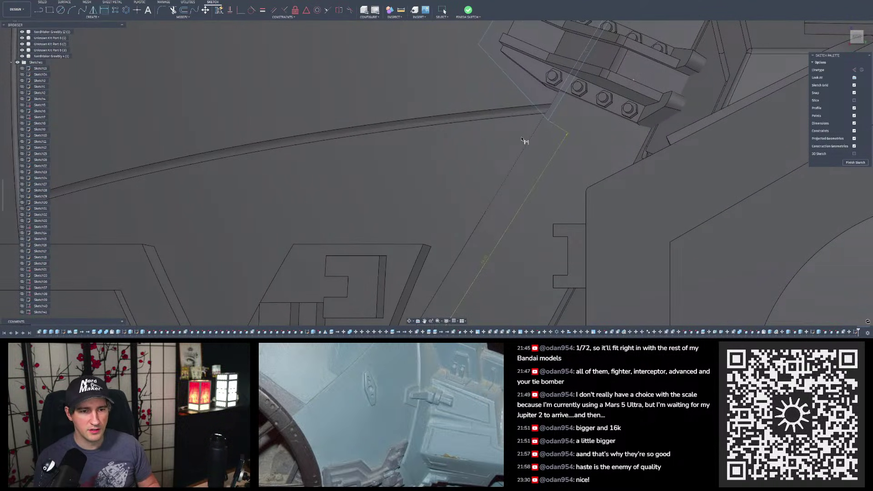
# Step: Try shifting the outline's upper side inward with the 18.5 mm dimension in place, and undo the move
pyautogui.scroll(-8, 476, 182)
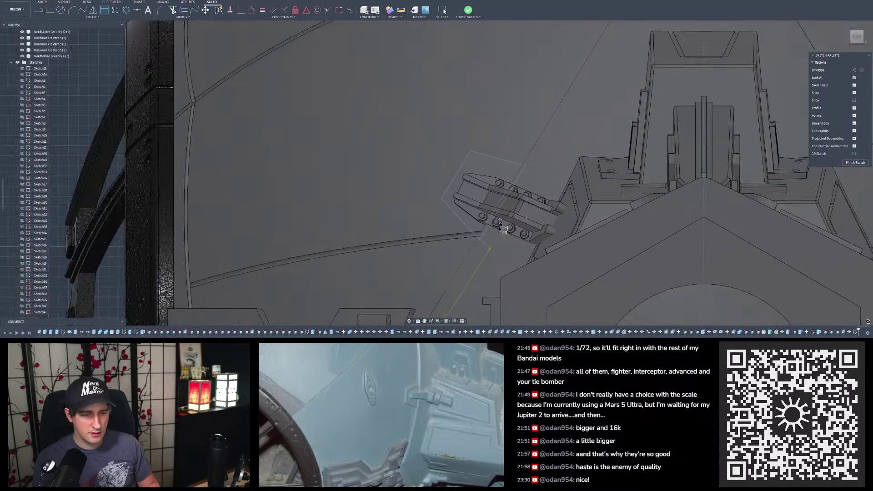
pyautogui.scroll(5, 503, 223)
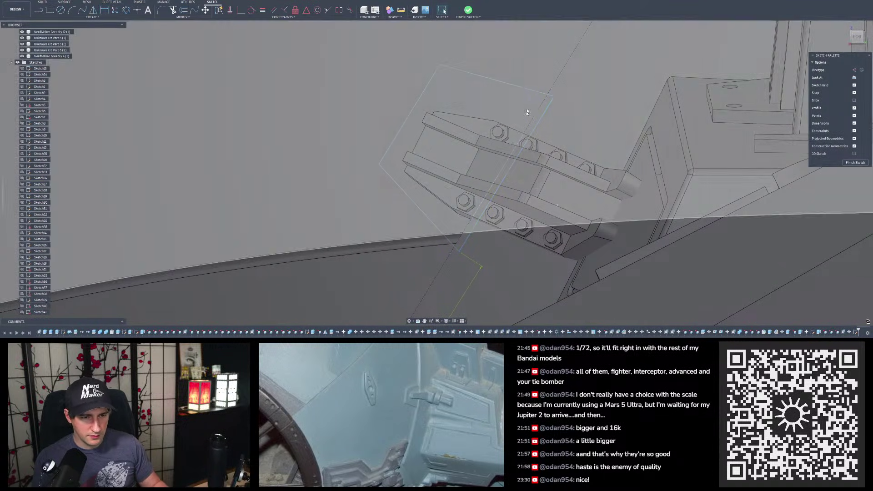
pyautogui.click(517, 103)
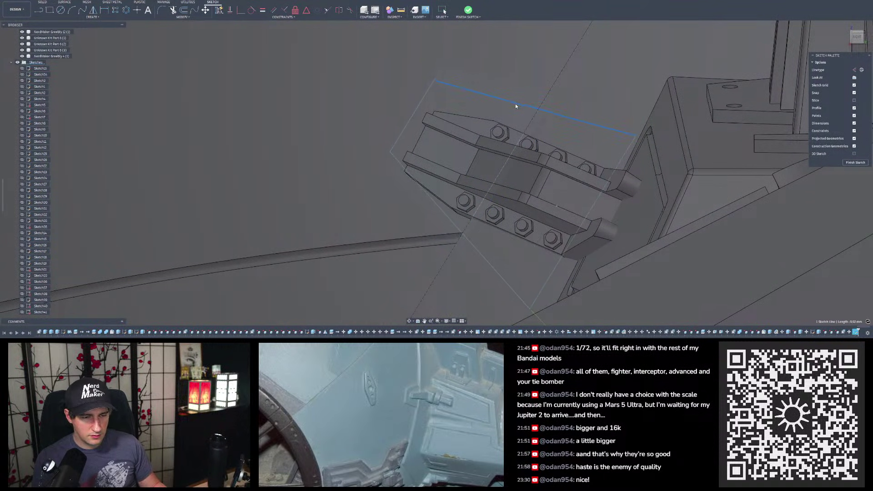
pyautogui.press('Delete')
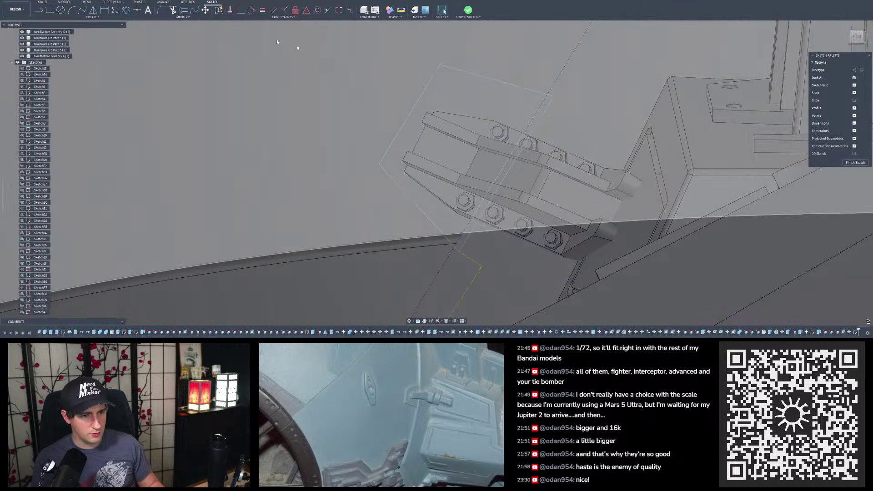
# Step: Dimension the outline's long inner side 0.5 mm from the diagonal construction line
pyautogui.click(104, 10)
pyautogui.click(490, 204)
pyautogui.click(484, 251)
pyautogui.write('0.5')
pyautogui.press('Return')
pyautogui.press('Escape')
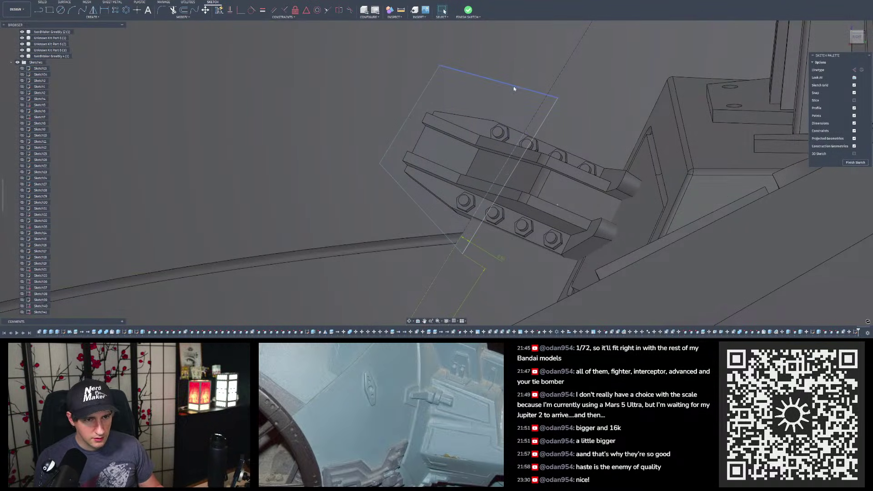
# Step: Move the outline's upper side closer to the greeble and nudge its outer side slightly
pyautogui.click(502, 103)
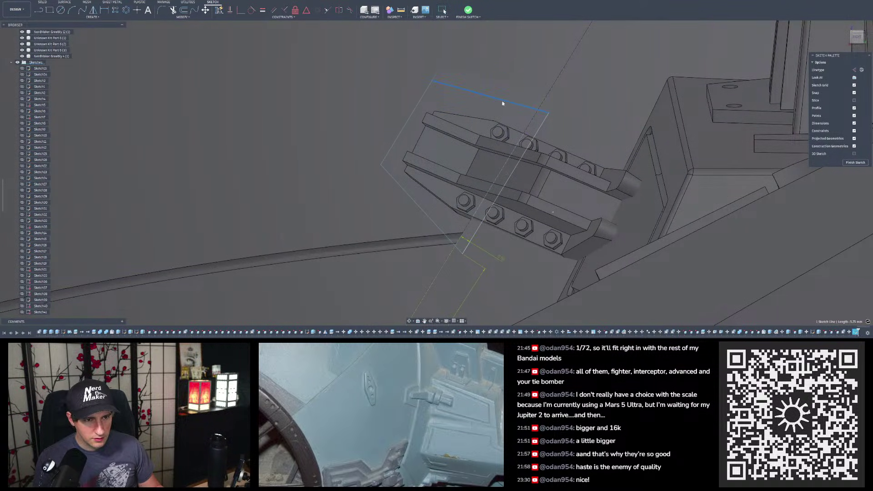
pyautogui.moveTo(501, 105); pyautogui.dragTo(496, 106)
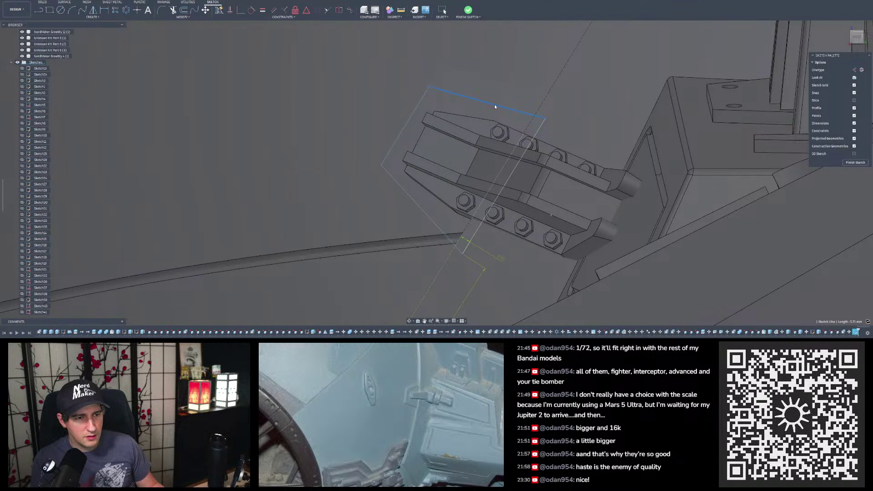
pyautogui.click(406, 110)
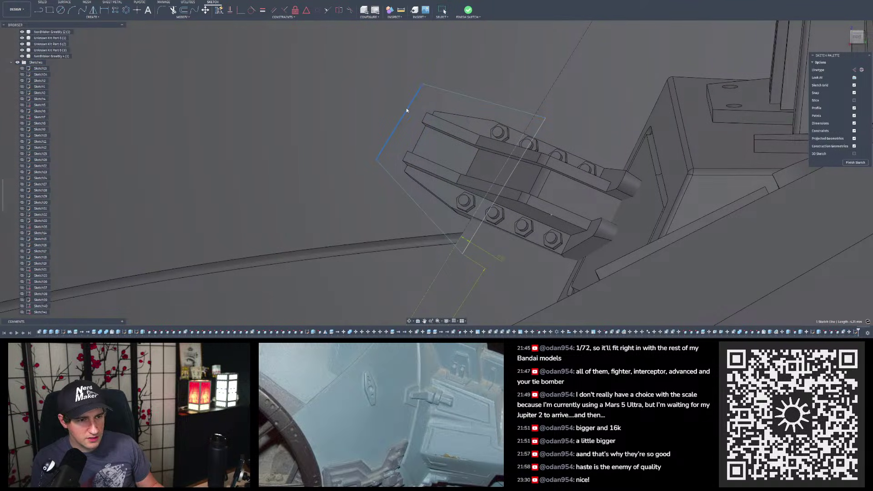
pyautogui.moveTo(409, 111); pyautogui.dragTo(410, 113)
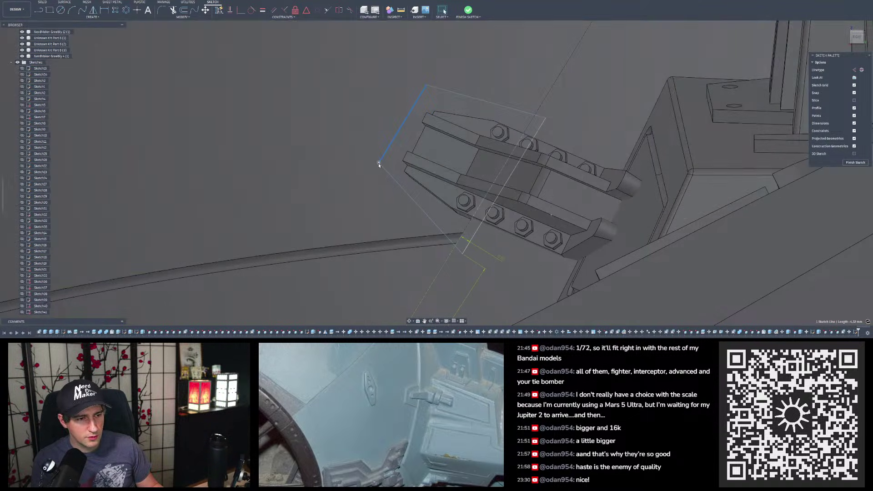
# Step: Move the outline's two outer corners slightly down so the outer end sits tighter around the greeble's tip
pyautogui.moveTo(380, 162); pyautogui.dragTo(376, 171)
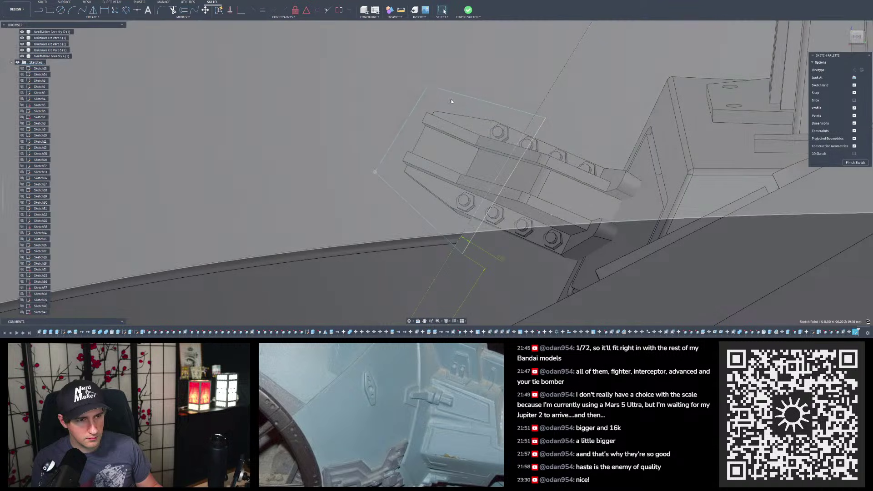
pyautogui.scroll(-1, 434, 127)
pyautogui.scroll(2, 429, 95)
pyautogui.moveTo(422, 93); pyautogui.dragTo(418, 107)
pyautogui.scroll(-1, 417, 107)
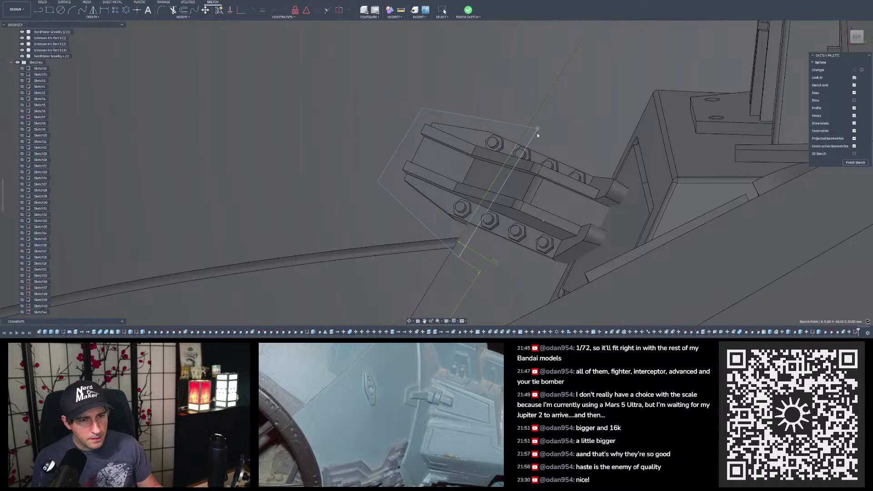
# Step: Fine-tune the outline's upper side slightly outward and adjust its outer upper corner
pyautogui.click(539, 130)
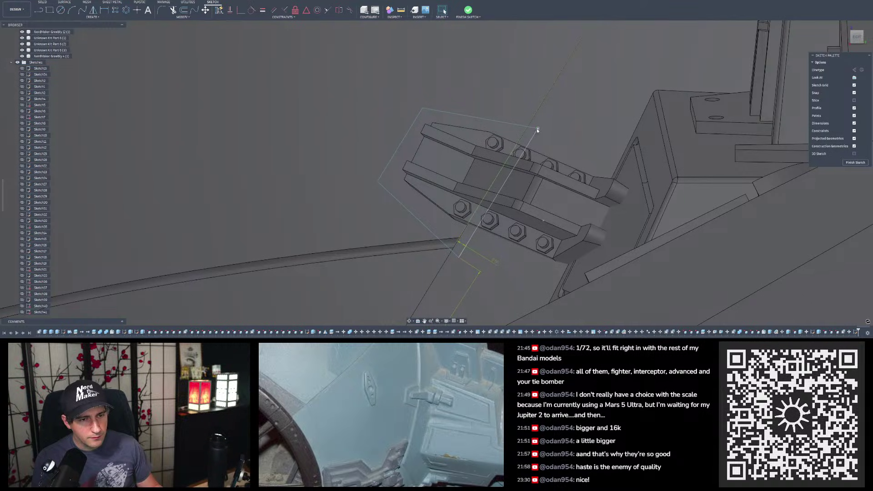
pyautogui.scroll(2, 538, 130)
pyautogui.moveTo(537, 129)
pyautogui.mouseDown()
pyautogui.moveTo(541, 121)
pyautogui.moveTo(530, 130)
pyautogui.moveTo(539, 129)
pyautogui.mouseUp()
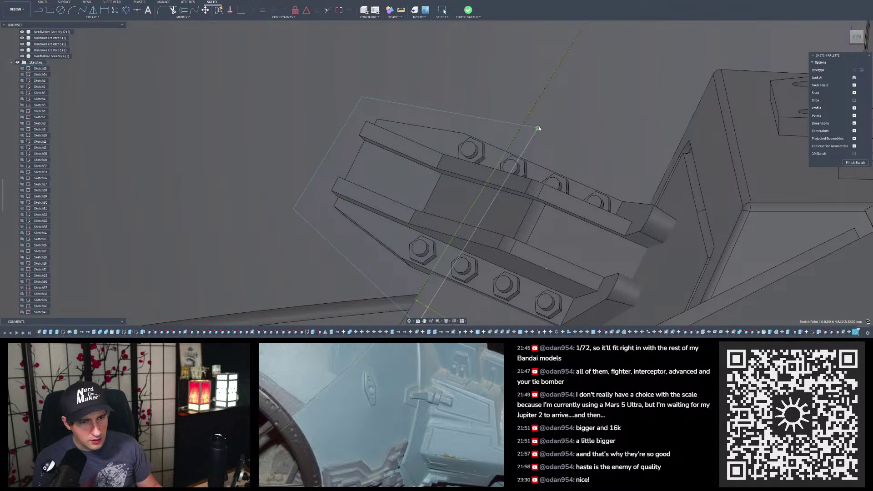
pyautogui.click(529, 126)
pyautogui.moveTo(529, 127); pyautogui.dragTo(529, 125)
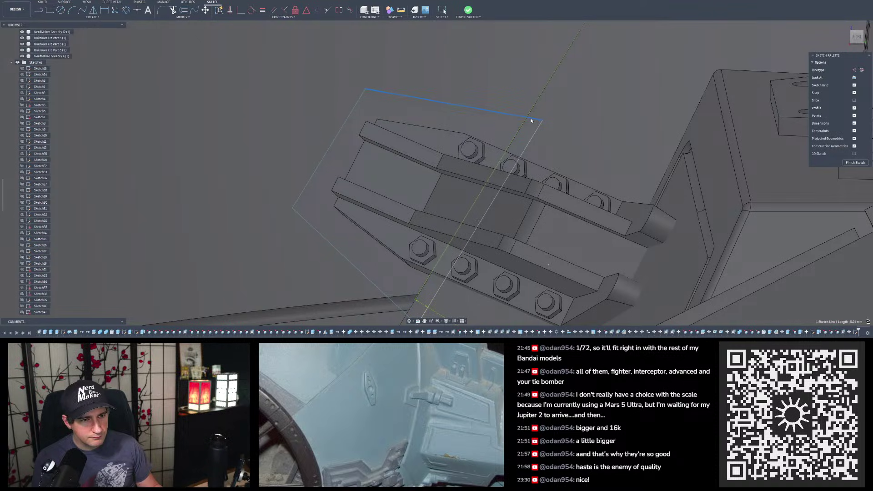
pyautogui.press('Escape')
pyautogui.moveTo(366, 91); pyautogui.dragTo(365, 96)
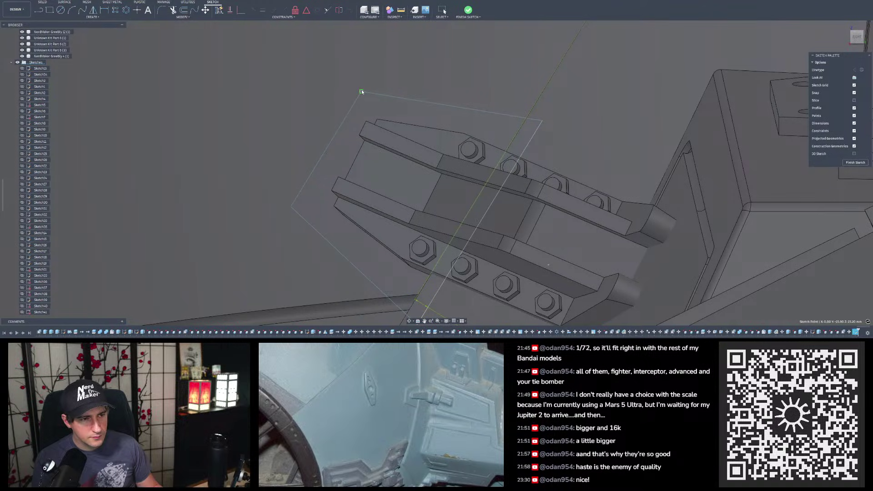
# Step: Check the outline's placement beside the wing pylon and finish the sketch
pyautogui.scroll(-3, 479, 133)
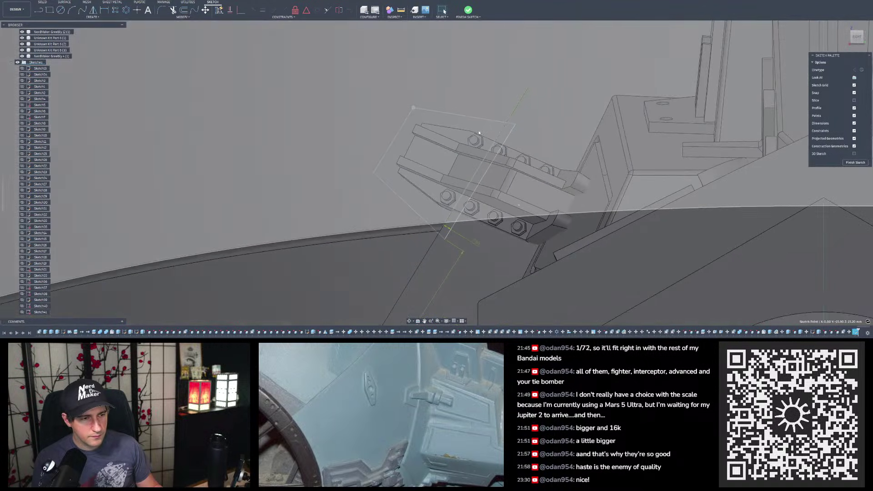
pyautogui.scroll(-2, 424, 170)
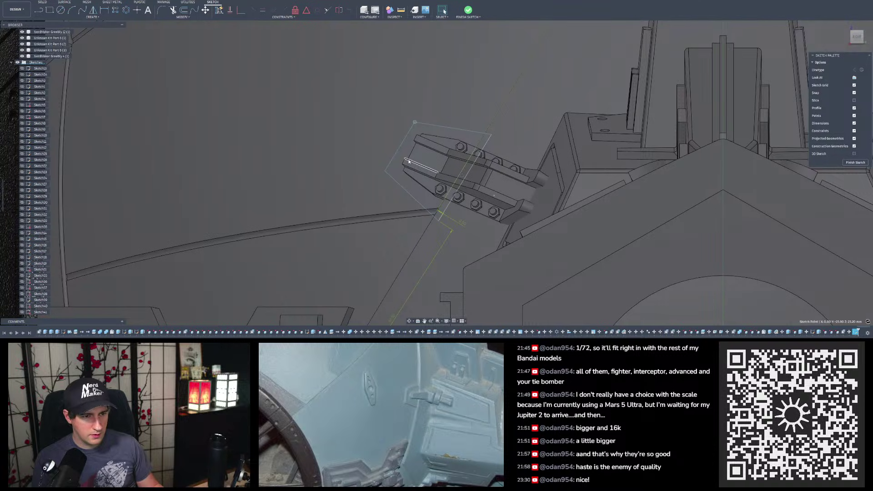
pyautogui.moveTo(424, 170)
pyautogui.keyDown('shift'); pyautogui.mouseDown(button='middle')
pyautogui.moveTo(512, 193)
pyautogui.moveTo(481, 169)
pyautogui.mouseUp(button='middle'); pyautogui.keyUp('shift')
pyautogui.scroll(-2, 483, 156)
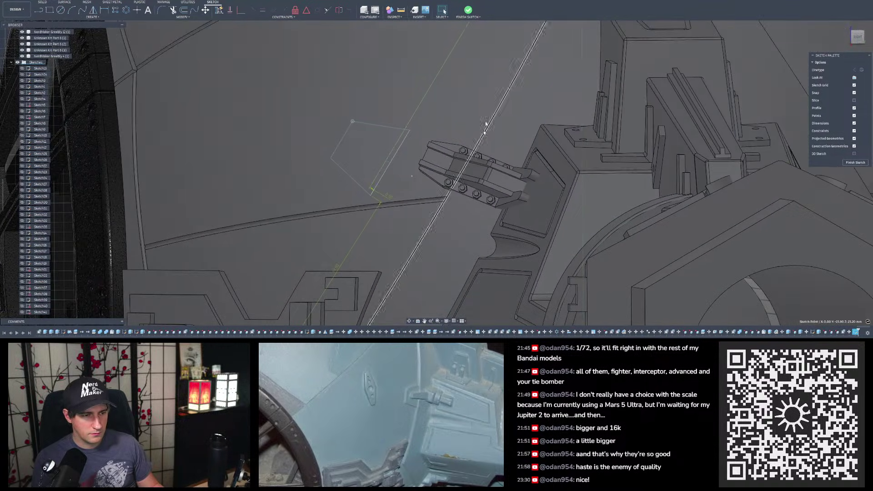
pyautogui.click(472, 12)
# Step: Hide the Cockpit Ball Top (1) body
pyautogui.scroll(-5, 507, 167)
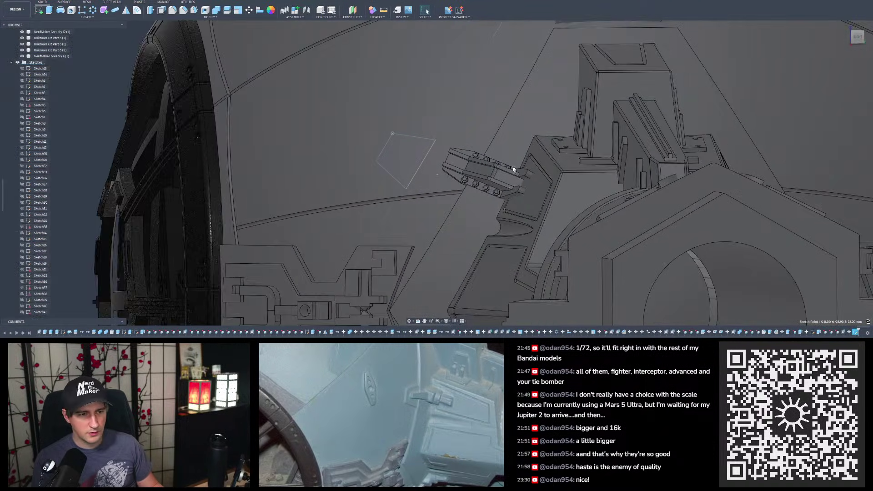
pyautogui.scroll(3, 449, 142)
pyautogui.keyDown('shift'); pyautogui.moveTo(435, 130); pyautogui.dragTo(466, 139, button='middle'); pyautogui.keyUp('shift')
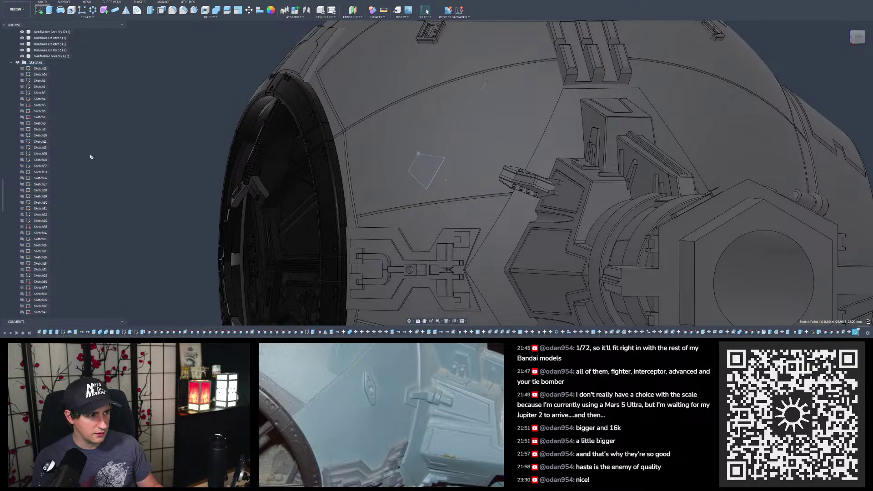
pyautogui.scroll(10, 37, 159)
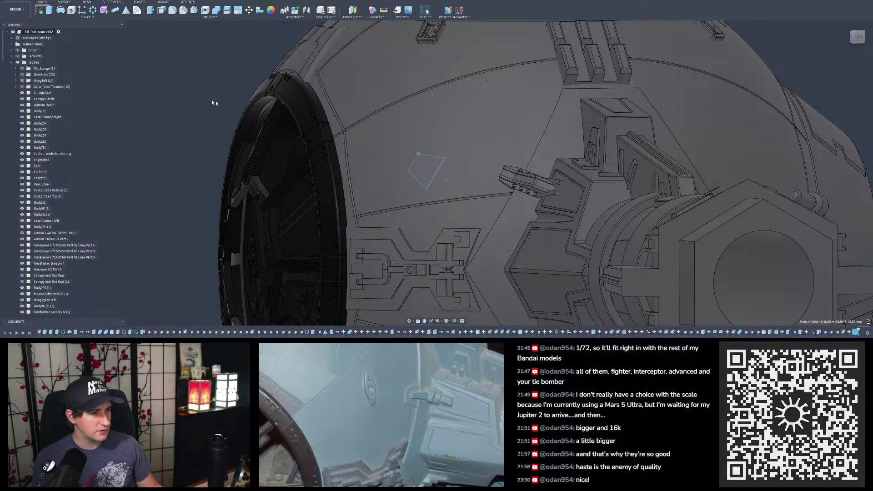
pyautogui.click(379, 140)
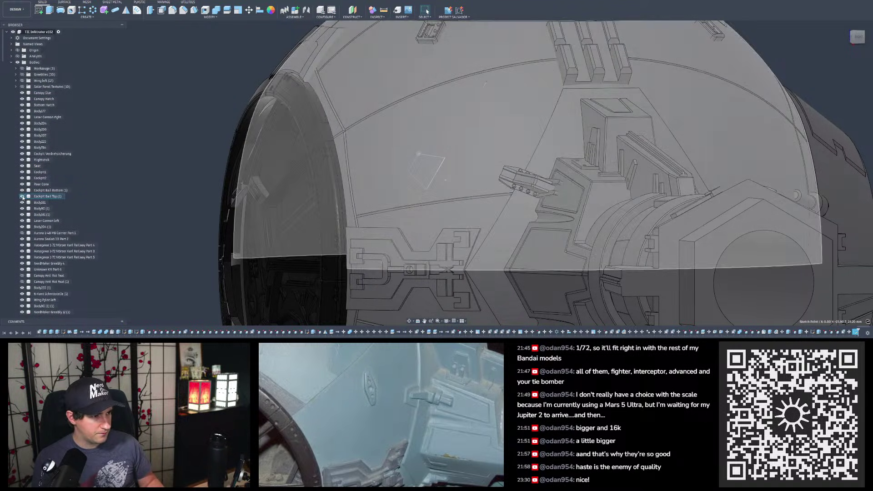
pyautogui.click(22, 197)
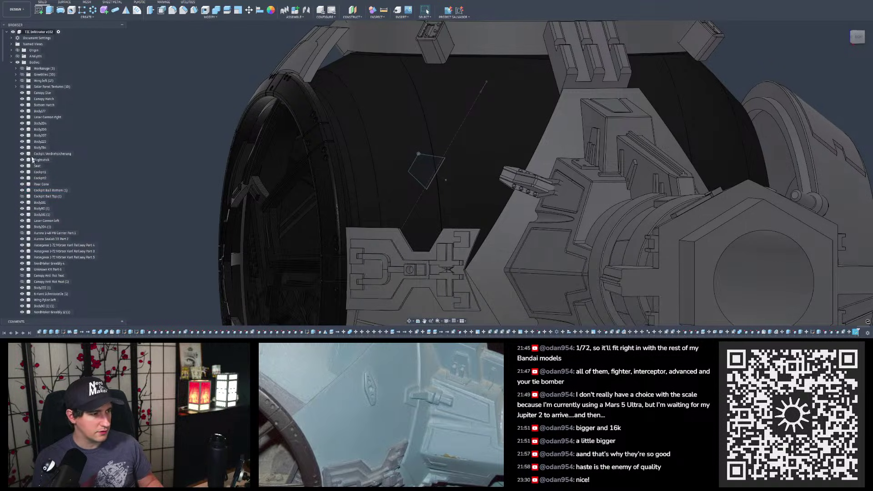
pyautogui.scroll(-3, 44, 119)
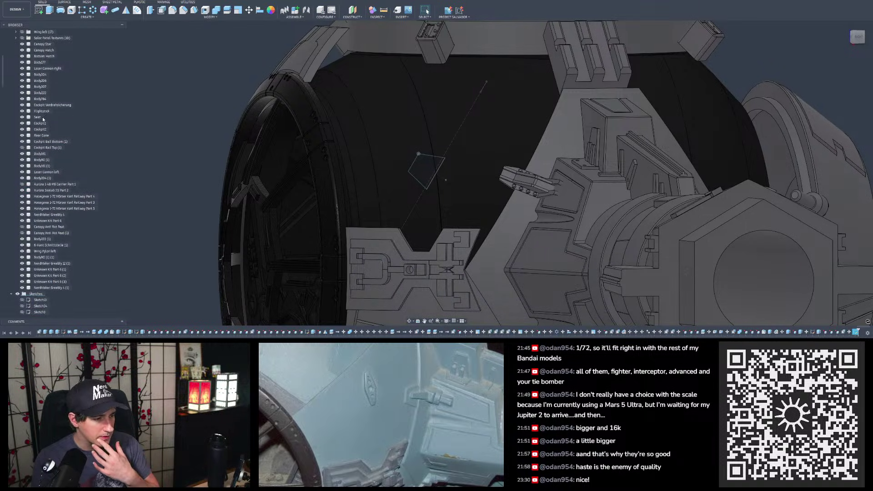
pyautogui.scroll(-1, 44, 120)
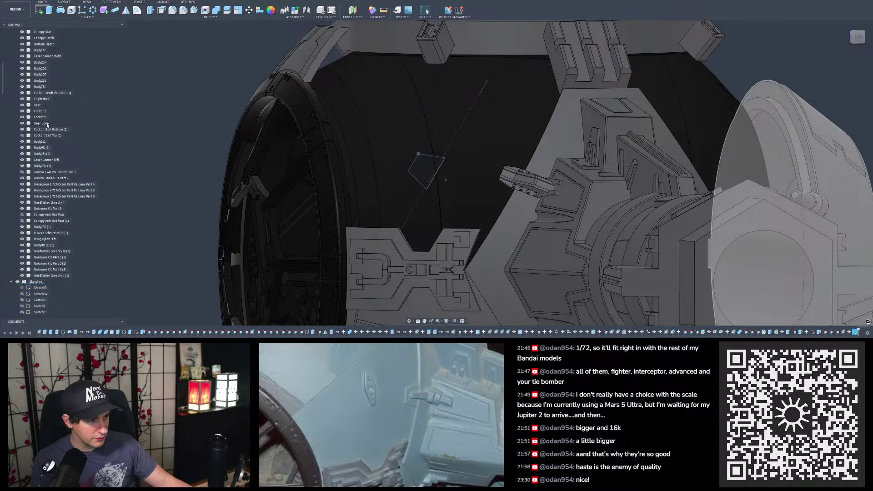
pyautogui.scroll(2, 47, 124)
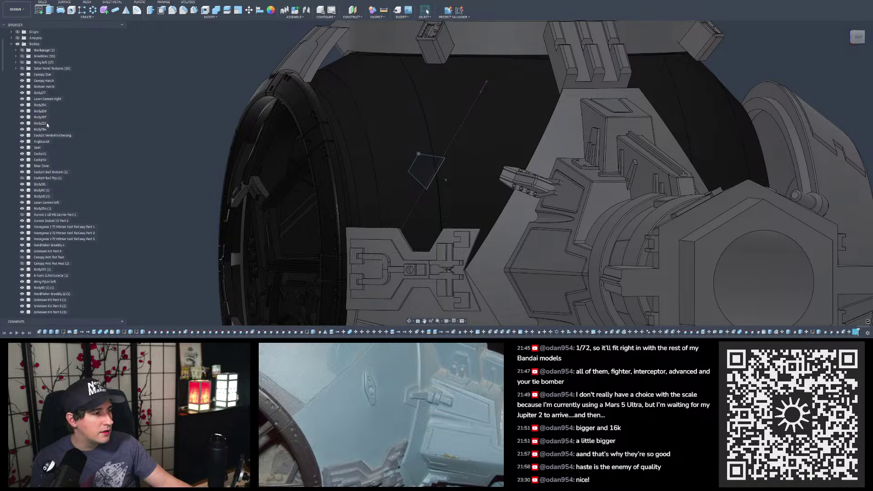
pyautogui.scroll(-1, 47, 125)
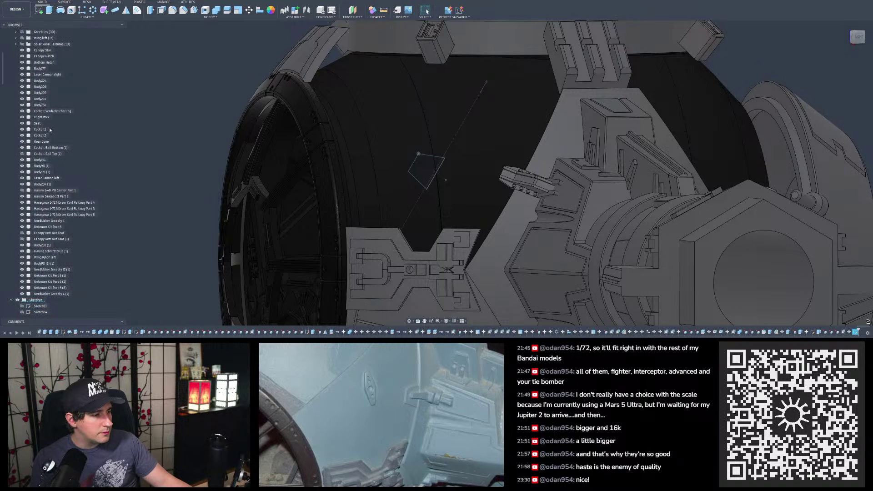
# Step: Look through the body list and the first body folder's contents, highlighting its first body to identify it
pyautogui.scroll(3, 49, 130)
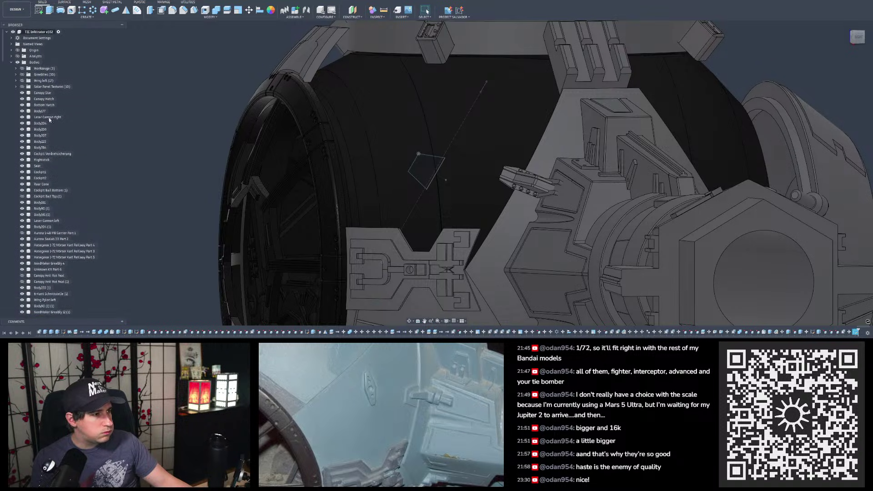
pyautogui.click(16, 68)
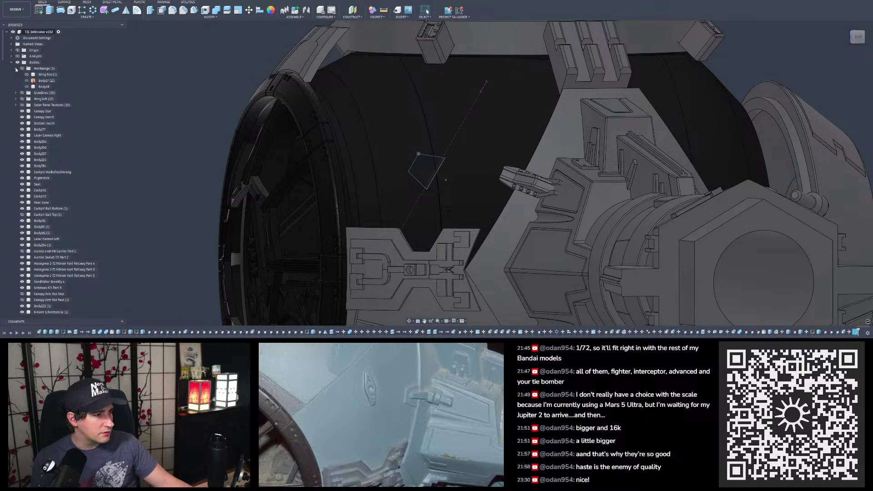
pyautogui.click(16, 68)
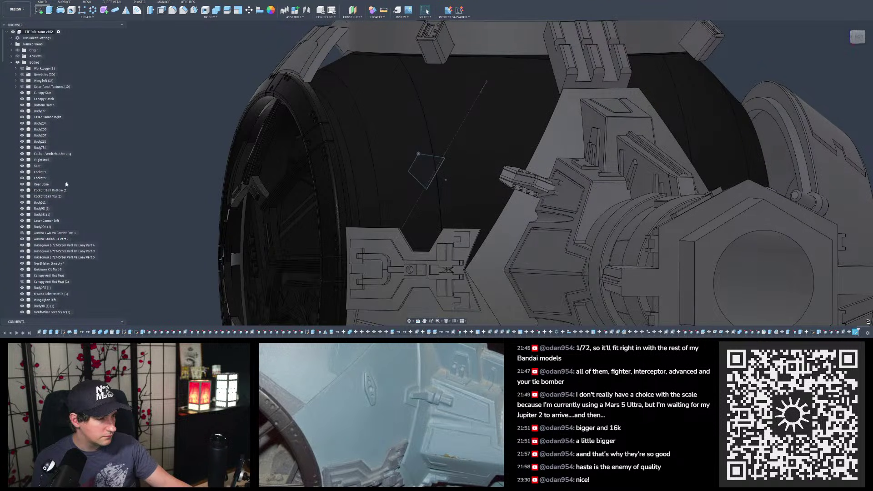
pyautogui.scroll(-3, 82, 167)
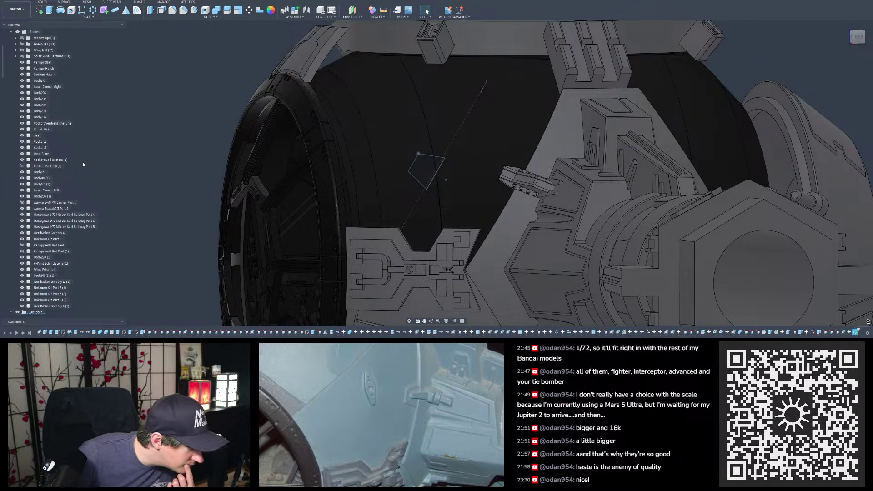
pyautogui.scroll(-1, 73, 230)
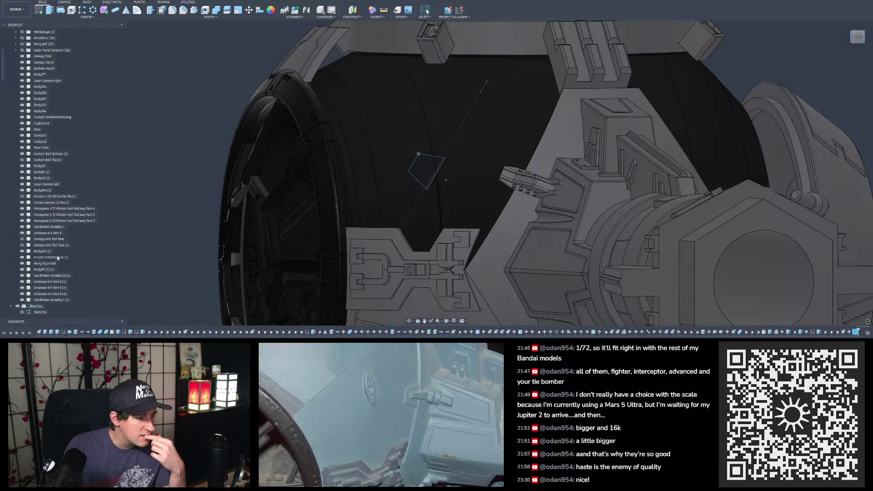
pyautogui.scroll(4, 55, 252)
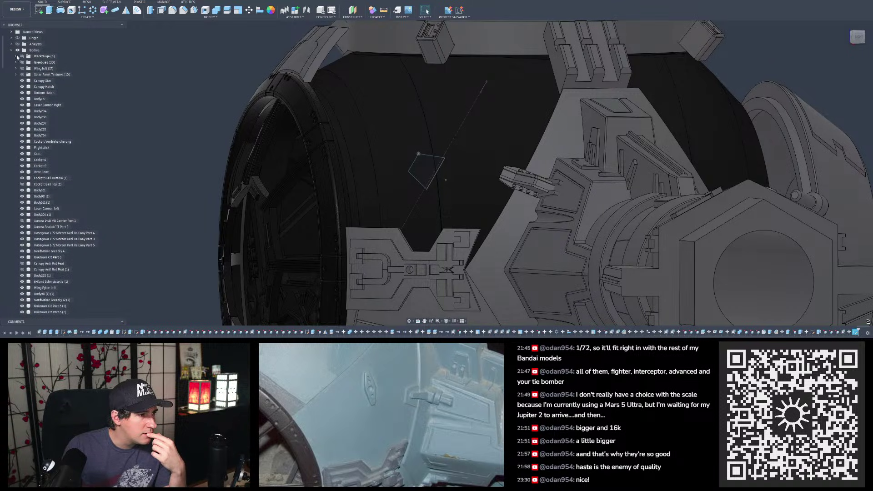
pyautogui.click(16, 56)
pyautogui.click(44, 75)
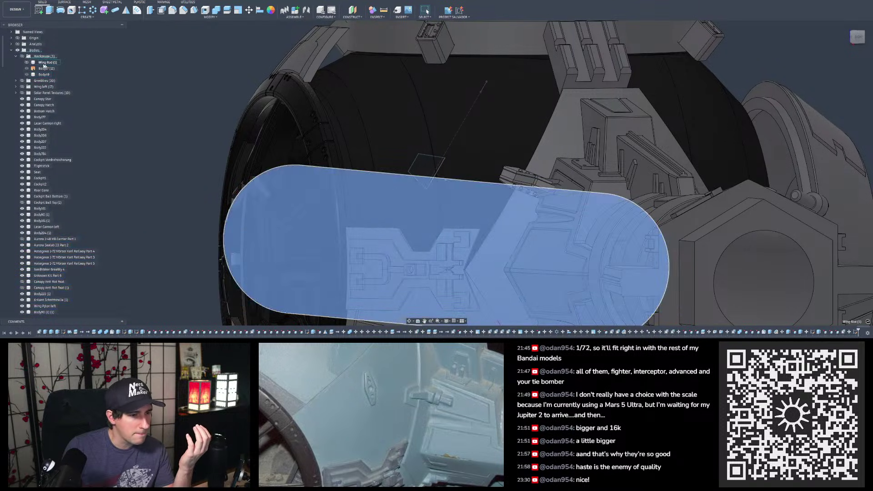
pyautogui.click(46, 62)
pyautogui.click(17, 57)
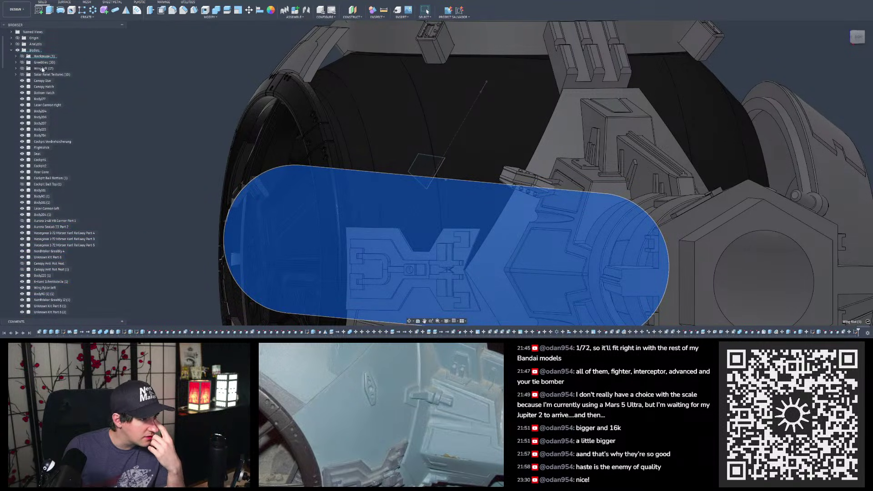
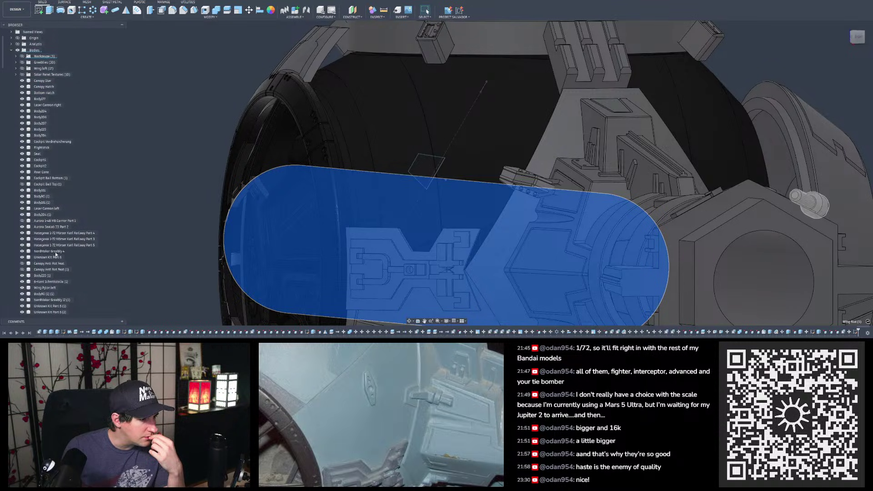
pyautogui.scroll(-1, 47, 267)
pyautogui.scroll(-1, 47, 255)
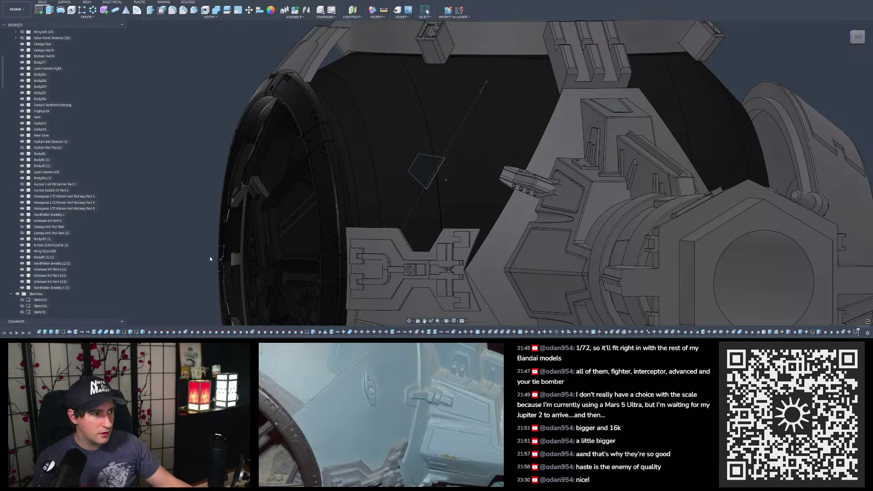
# Step: Show the Cockpit Ball Top (1) body again
pyautogui.scroll(-5, 280, 261)
pyautogui.keyDown('shift'); pyautogui.moveTo(280, 261); pyautogui.dragTo(191, 186, button='middle'); pyautogui.keyUp('shift')
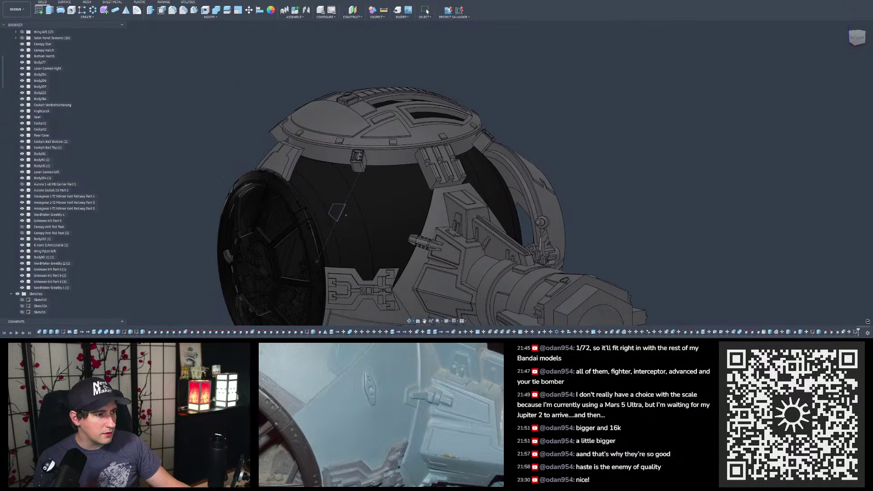
pyautogui.click(21, 148)
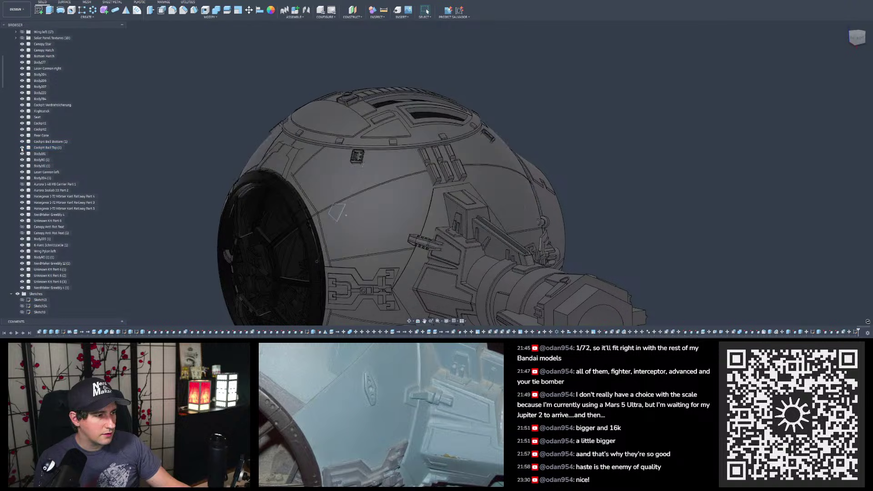
# Step: Examine the cockpit ball's upper side panel and the hull face behind the wing pylon's base
pyautogui.scroll(3, 37, 105)
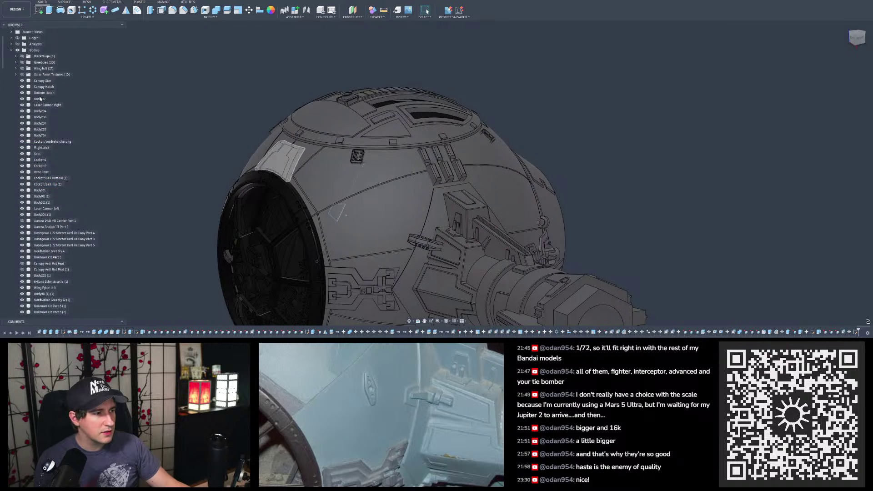
pyautogui.scroll(-3, 392, 201)
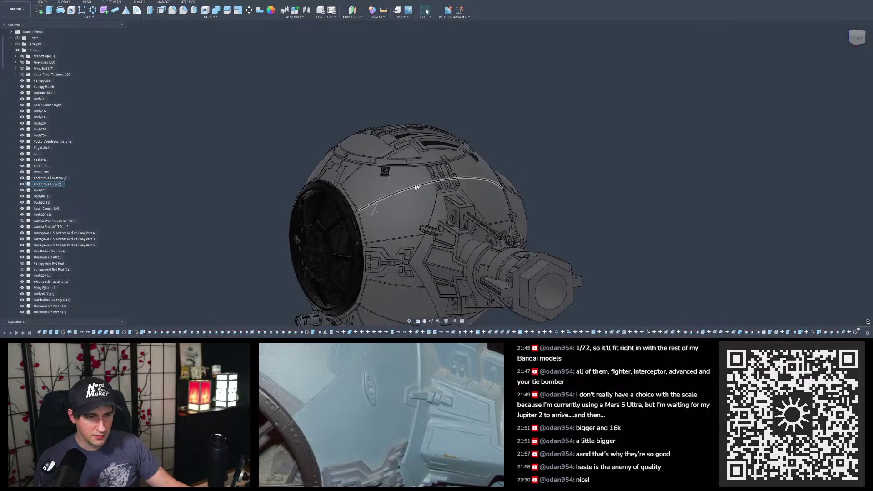
pyautogui.scroll(-2, 400, 195)
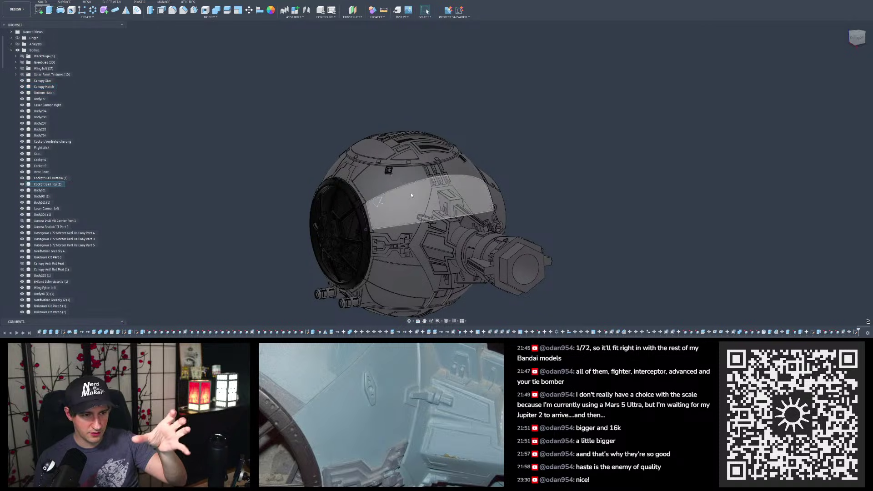
pyautogui.keyDown('shift'); pyautogui.moveTo(404, 198); pyautogui.dragTo(404, 205, button='middle'); pyautogui.keyUp('shift')
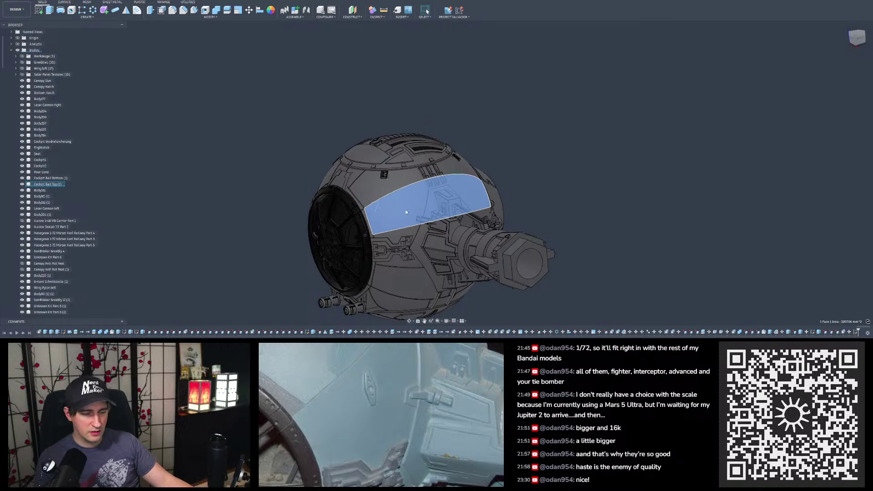
pyautogui.scroll(5, 406, 212)
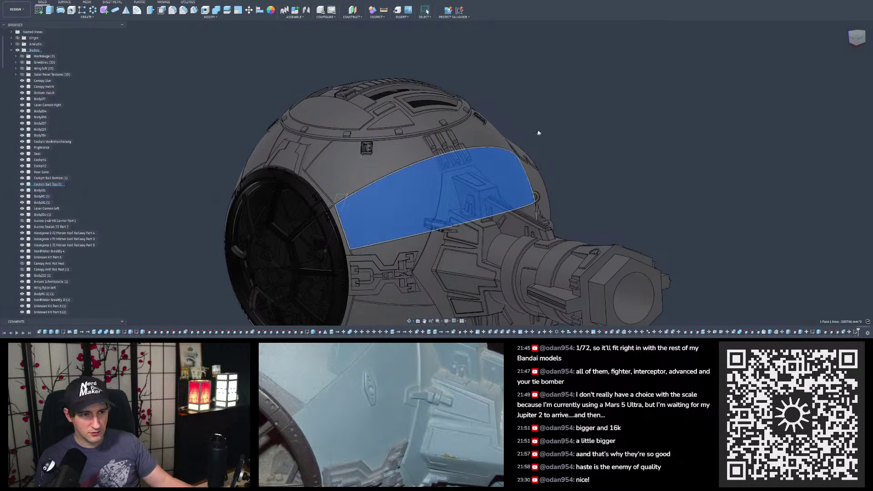
pyautogui.press('Escape')
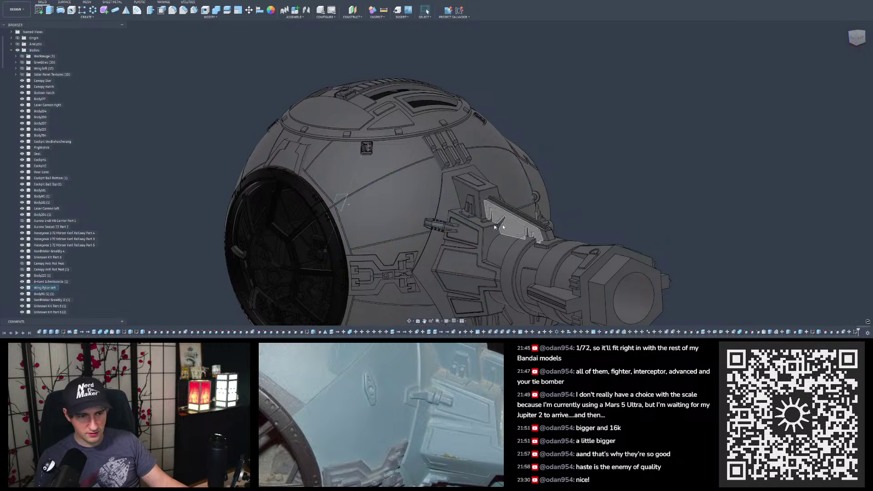
pyautogui.scroll(4, 495, 226)
pyautogui.click(435, 193)
pyautogui.moveTo(435, 192)
pyautogui.keyDown('shift'); pyautogui.mouseDown(button='middle')
pyautogui.moveTo(473, 188)
pyautogui.moveTo(446, 187)
pyautogui.moveTo(449, 202)
pyautogui.mouseUp(button='middle'); pyautogui.keyUp('shift')
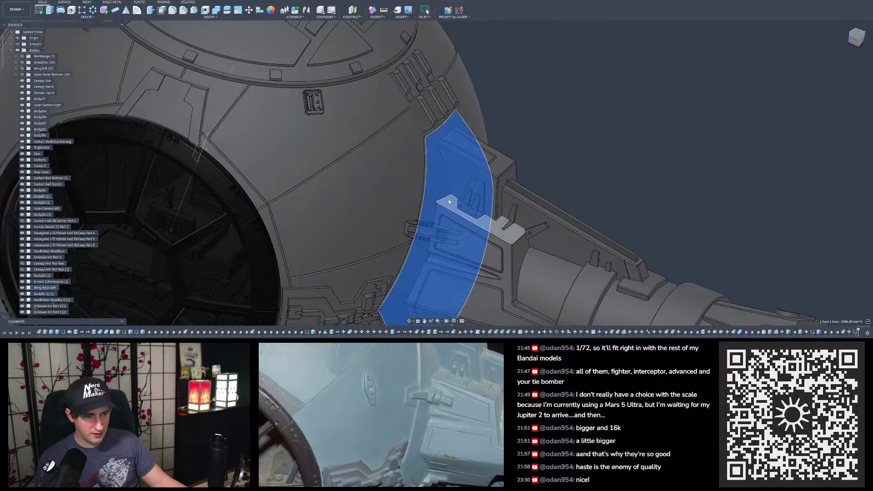
pyautogui.scroll(-5, 449, 201)
pyautogui.press('Escape')
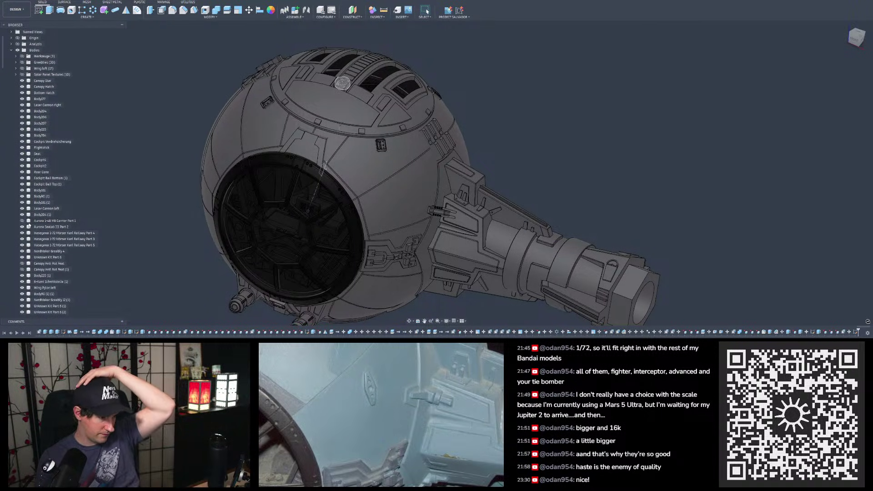
pyautogui.scroll(-3, 210, 74)
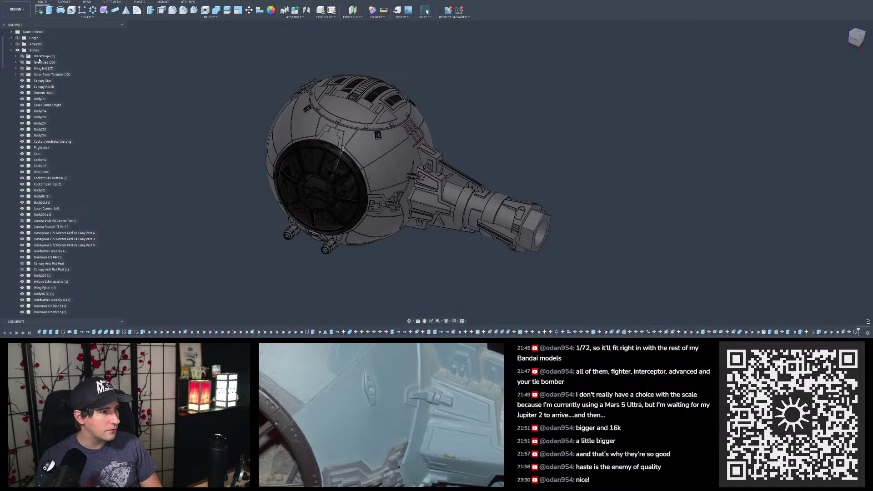
# Step: Go through the loose bodies one by one from the canopy parts to the last greeble, highlighting each to identify it
pyautogui.click(43, 80)
pyautogui.press('Down')
pyautogui.press('Down')
pyautogui.press('Down')
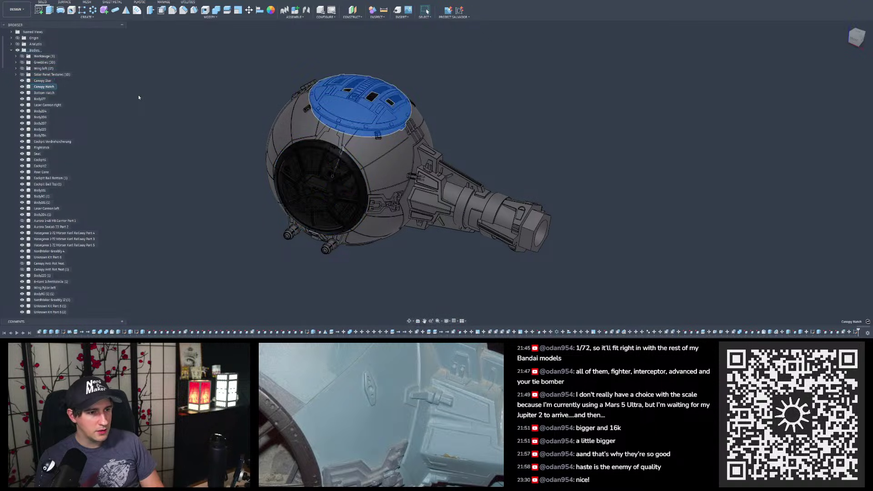
pyautogui.press('Down')
pyautogui.press('Down')
pyautogui.press('Down')
pyautogui.press('Down')
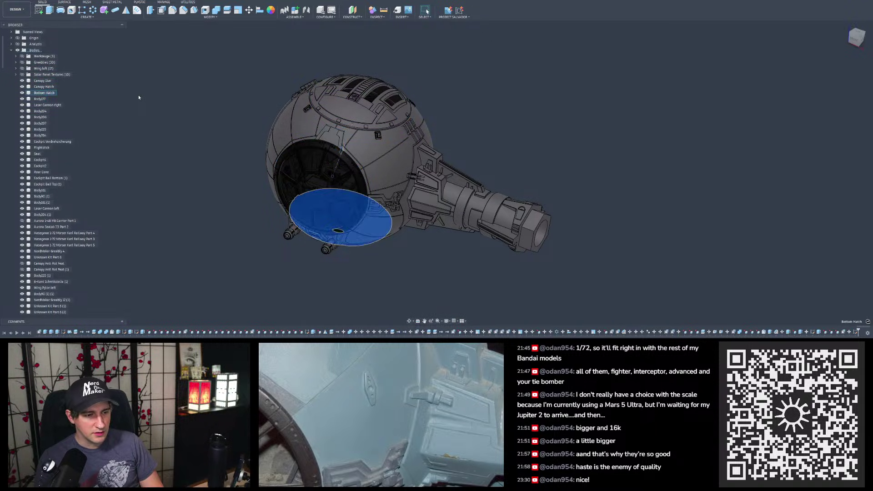
pyautogui.press('Down')
pyautogui.press('Down')
pyautogui.press('Down')
pyautogui.press('Down')
pyautogui.press('Down')
pyautogui.press('Down')
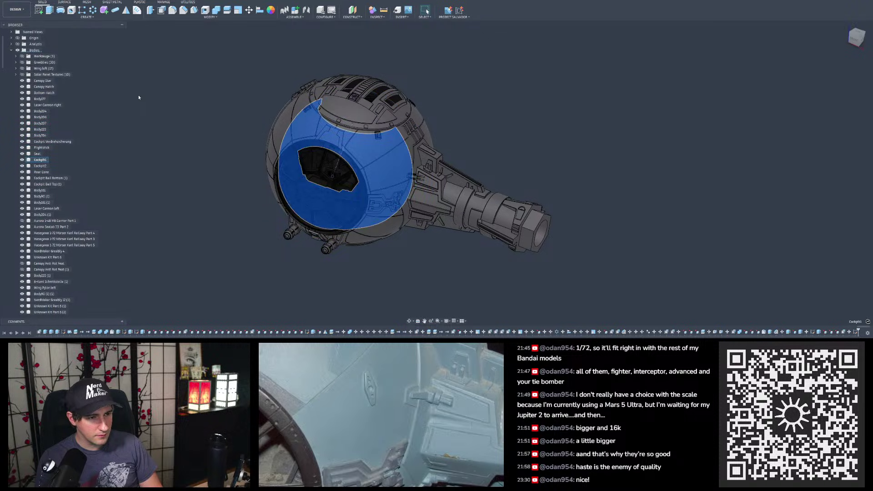
pyautogui.press('Down')
pyautogui.press('Down')
pyautogui.press('Down')
pyautogui.press('Down')
pyautogui.press('Down')
pyautogui.press('Down')
pyautogui.press('Down')
pyautogui.press('Down')
pyautogui.press('Down')
pyautogui.press('Down')
pyautogui.press('Down')
pyautogui.press('Down')
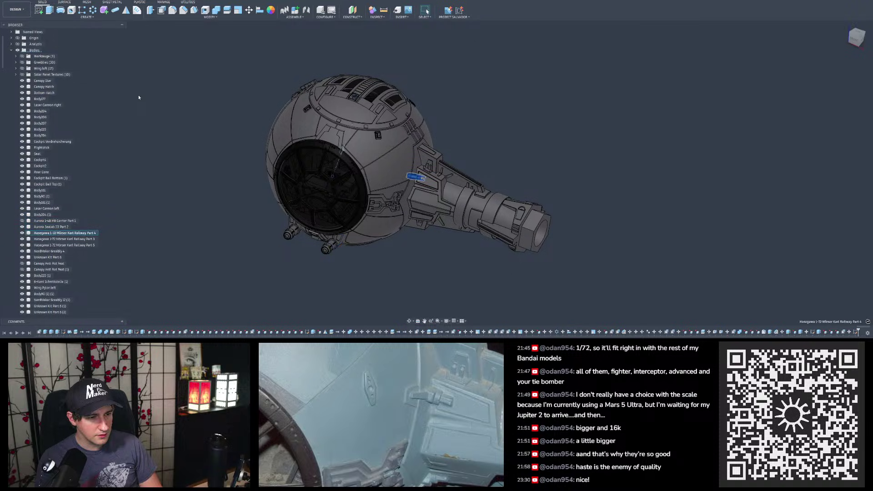
pyautogui.press('Down')
pyautogui.press('Down')
pyautogui.press('Down')
pyautogui.press('Down')
pyautogui.press('Down')
pyautogui.press('Down')
pyautogui.press('Down')
pyautogui.press('Down')
pyautogui.press('Down')
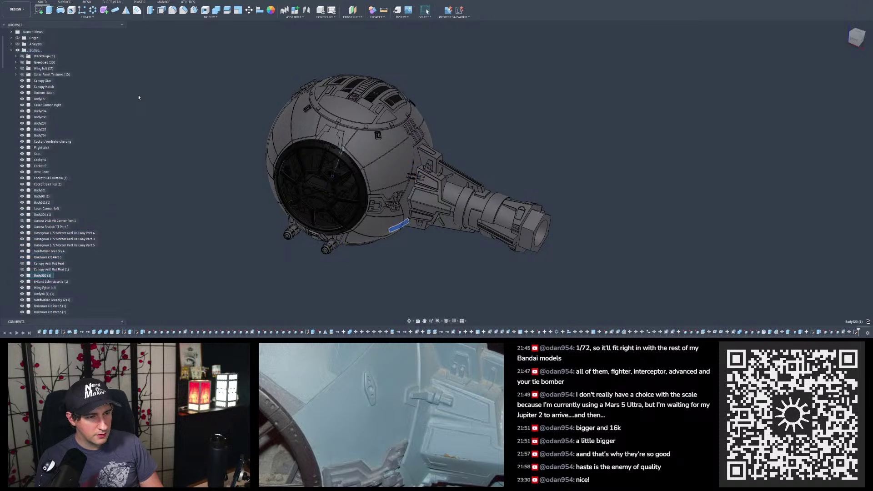
pyautogui.press('Down')
pyautogui.press('Down')
pyautogui.press('Down')
pyautogui.press('Up')
pyautogui.press('Up')
pyautogui.press('Down')
pyautogui.press('Down')
pyautogui.press('Down')
pyautogui.press('Down')
pyautogui.press('Down')
pyautogui.press('Down')
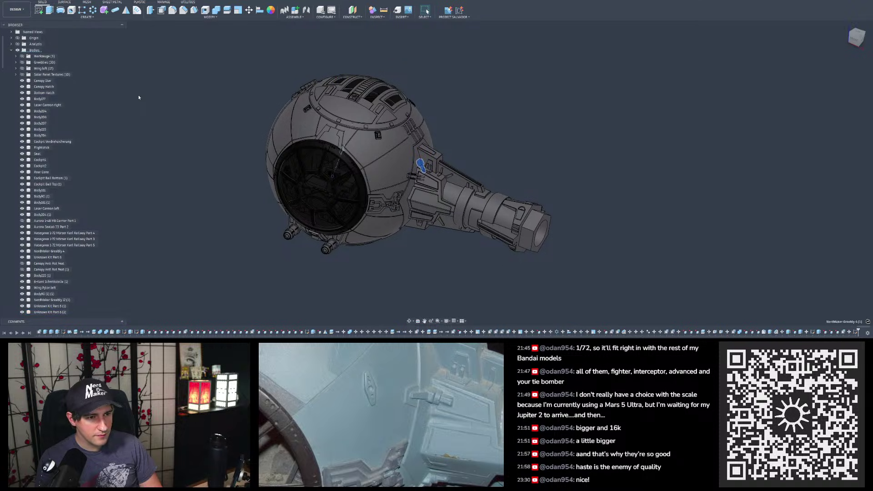
pyautogui.press('Down')
pyautogui.press('Down')
pyautogui.press('Down')
pyautogui.press('Down')
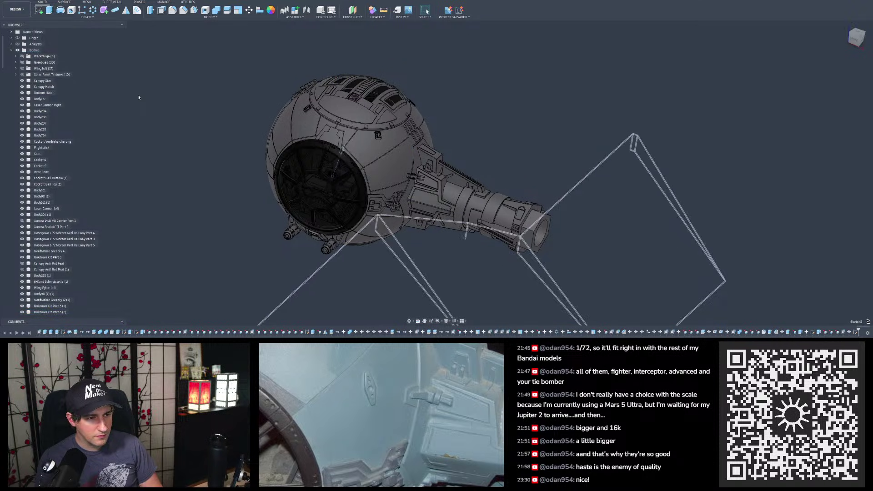
# Step: Review the body list once more and inspect the cockpit ball with its wing pylon from the front and above
pyautogui.scroll(-3, 82, 153)
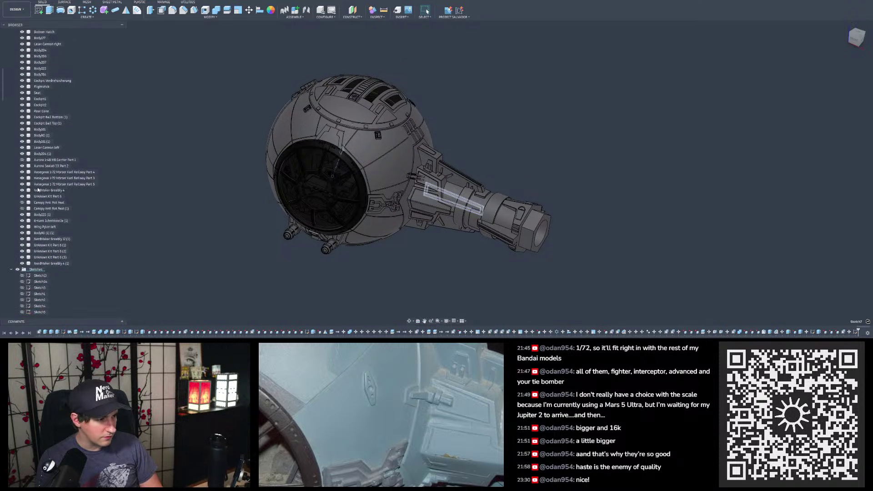
pyautogui.scroll(3, 37, 211)
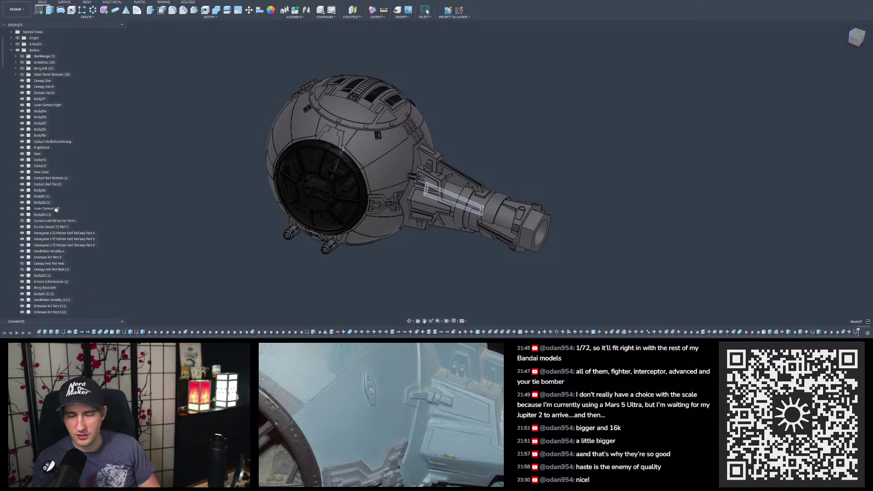
pyautogui.scroll(-2, 450, 149)
pyautogui.click(459, 152)
pyautogui.scroll(4, 361, 117)
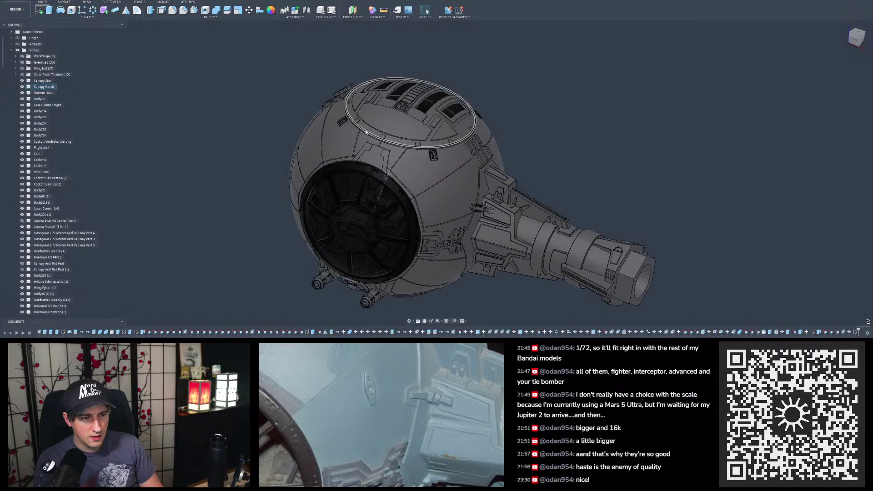
pyautogui.keyDown('shift'); pyautogui.moveTo(357, 142); pyautogui.dragTo(286, 124, button='middle'); pyautogui.keyUp('shift')
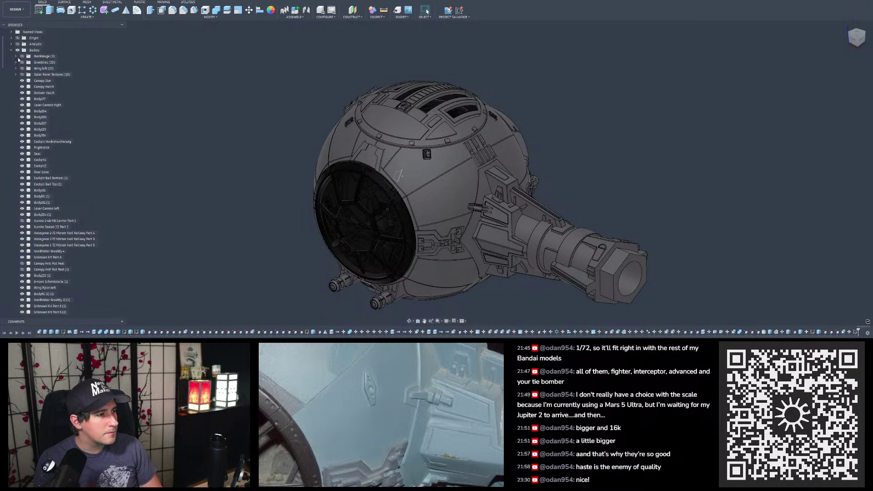
pyautogui.scroll(-1, 131, 83)
pyautogui.scroll(1, 39, 73)
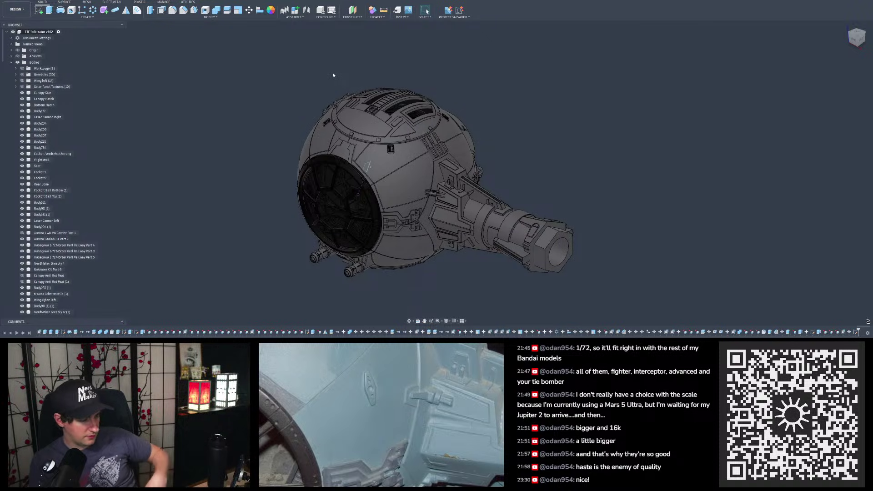
pyautogui.scroll(2, 335, 87)
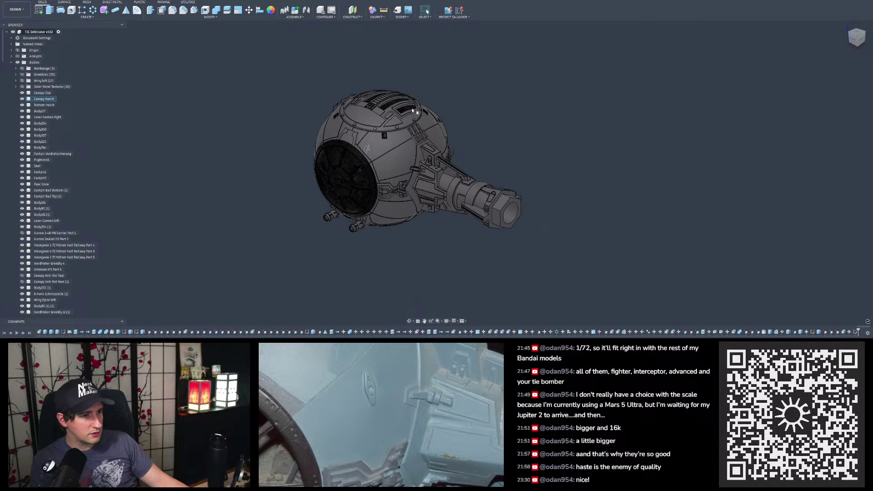
pyautogui.keyDown('shift'); pyautogui.moveTo(335, 89); pyautogui.dragTo(328, 58, button='middle'); pyautogui.keyUp('shift')
pyautogui.scroll(2, 308, 76)
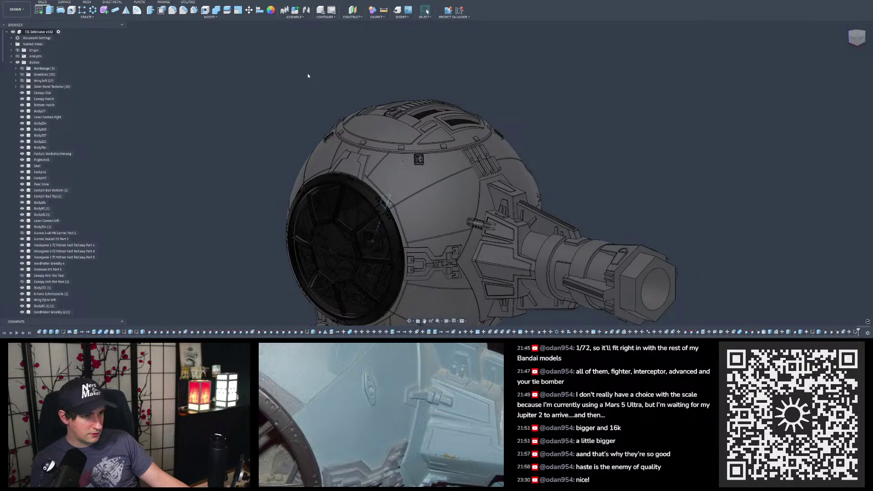
# Step: Sketch a 133.35 mm diameter circle on the side plane, centred on the wing pylon hub's centre
pyautogui.keyDown('shift'); pyautogui.moveTo(307, 76); pyautogui.dragTo(305, 79, button='middle'); pyautogui.keyUp('shift')
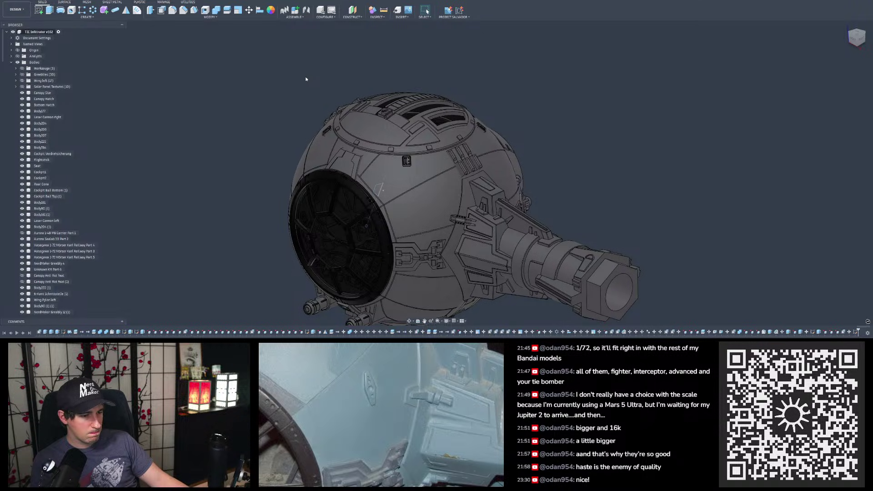
pyautogui.keyDown('shift'); pyautogui.moveTo(267, 57); pyautogui.dragTo(254, 75, button='middle'); pyautogui.keyUp('shift')
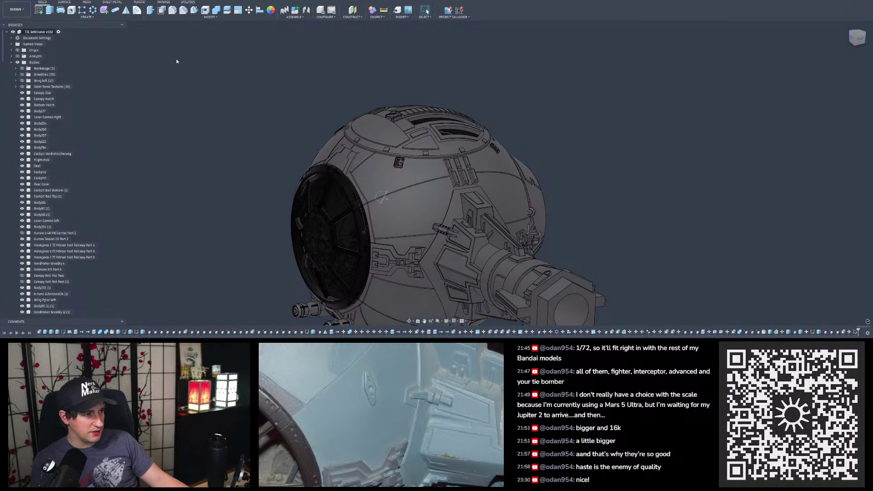
pyautogui.click(44, 11)
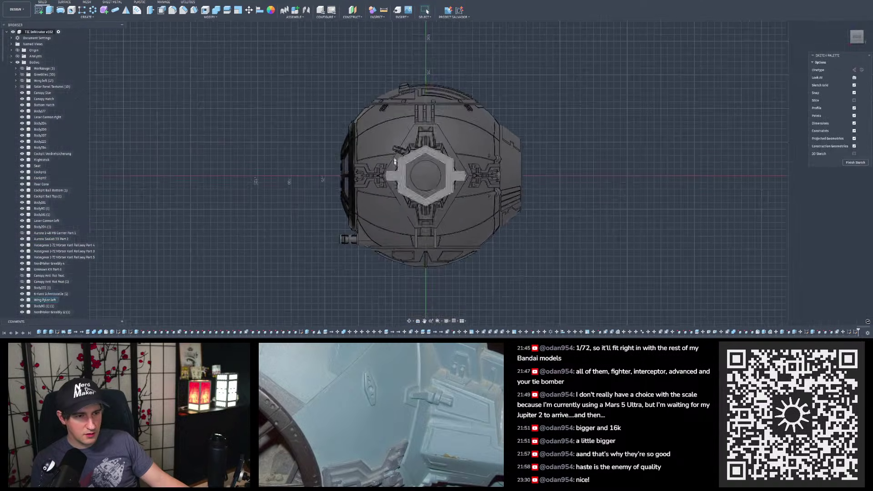
pyautogui.click(60, 11)
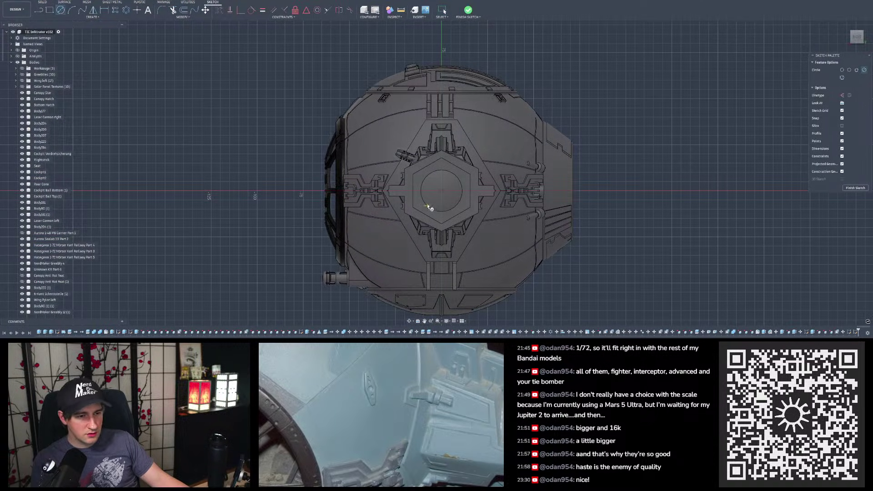
pyautogui.click(442, 191)
pyautogui.scroll(3, 441, 191)
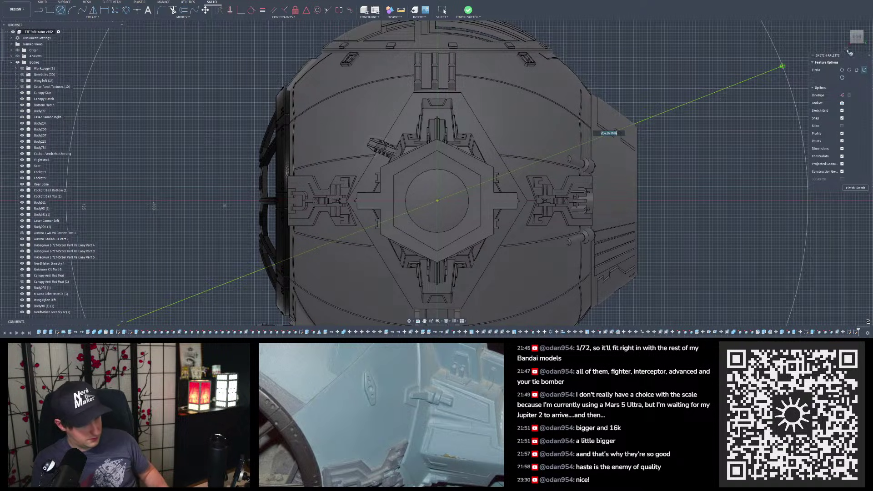
pyautogui.write('133.35')
pyautogui.press('Tab')
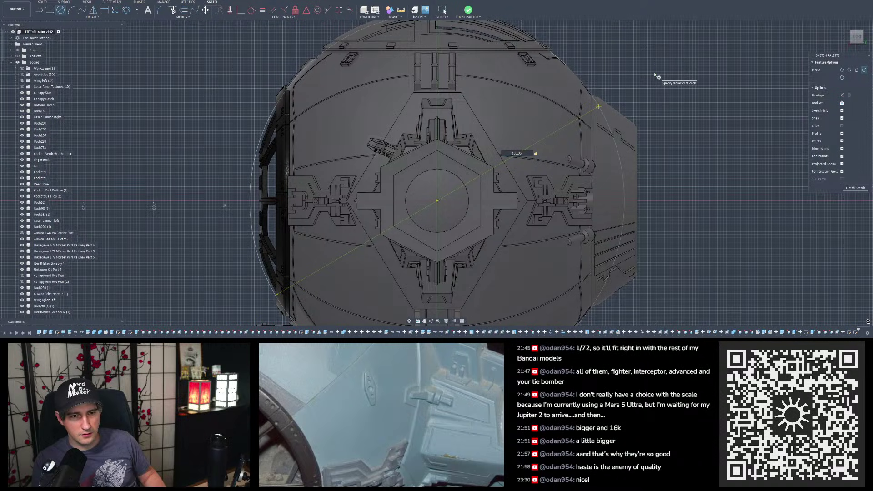
pyautogui.press('Return')
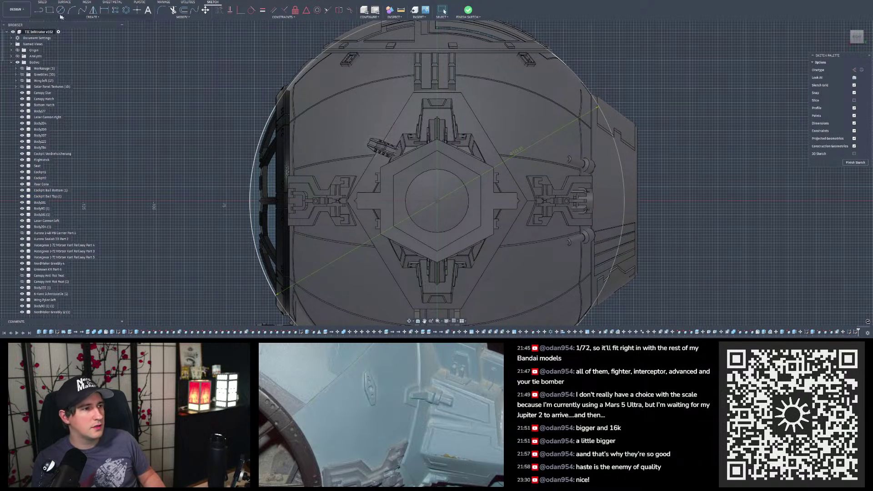
# Step: Draw a vertical line through the circle's centre from its upper to its lower edge and finish the sketch
pyautogui.click(40, 10)
pyautogui.scroll(-3, 302, 96)
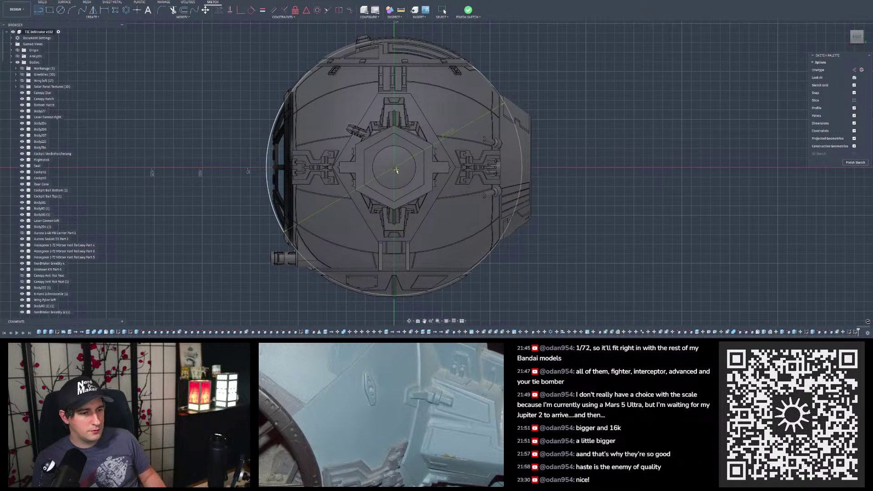
pyautogui.click(394, 40)
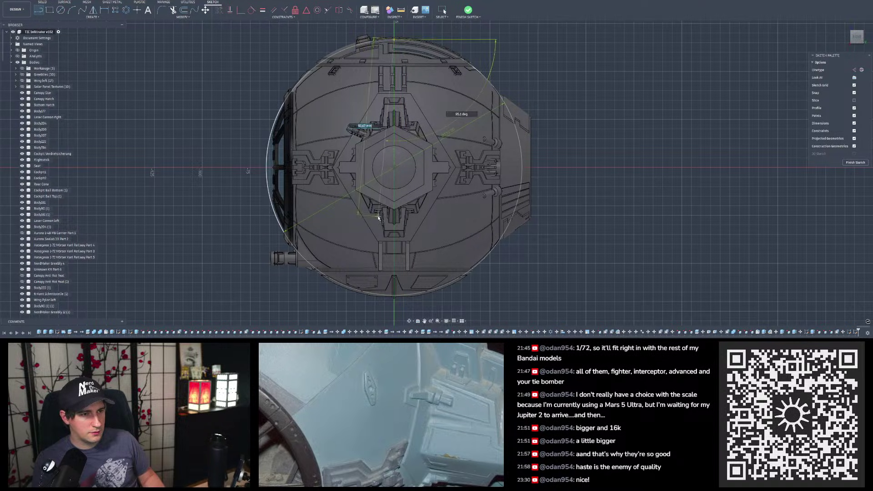
pyautogui.click(394, 296)
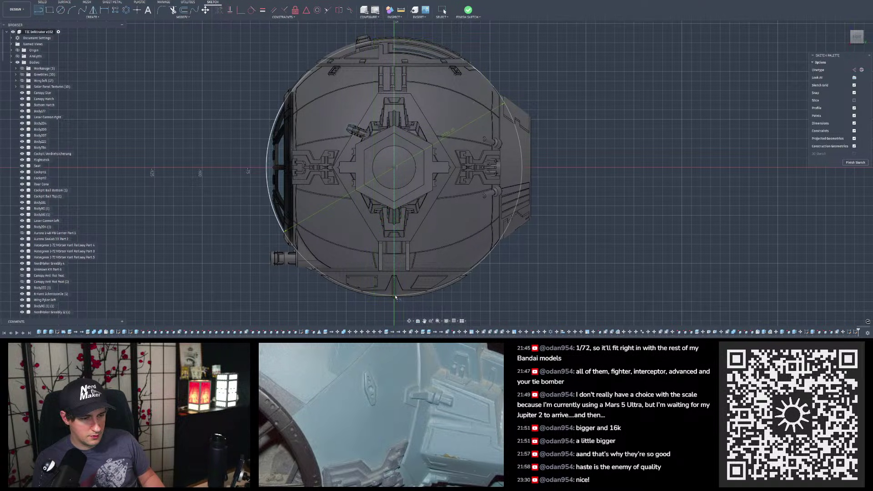
pyautogui.click(467, 10)
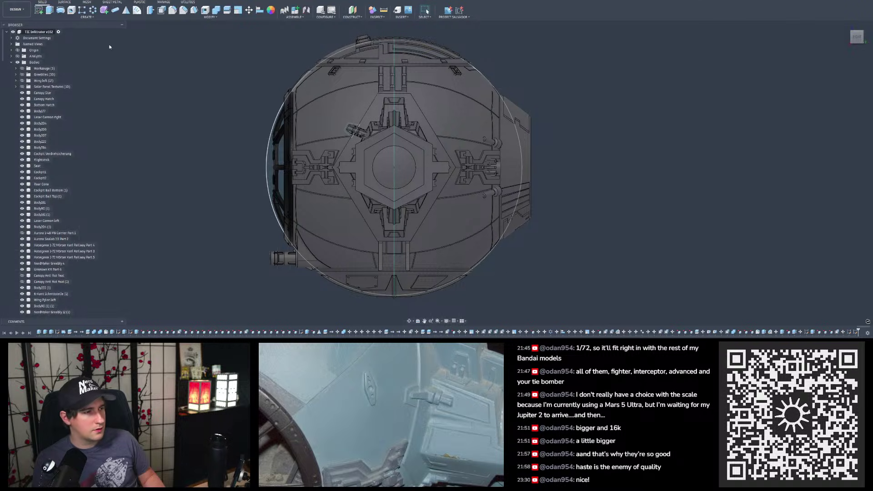
# Step: Revolve the rear half of the circle 360 degrees around the vertical line as a new body
pyautogui.click(61, 10)
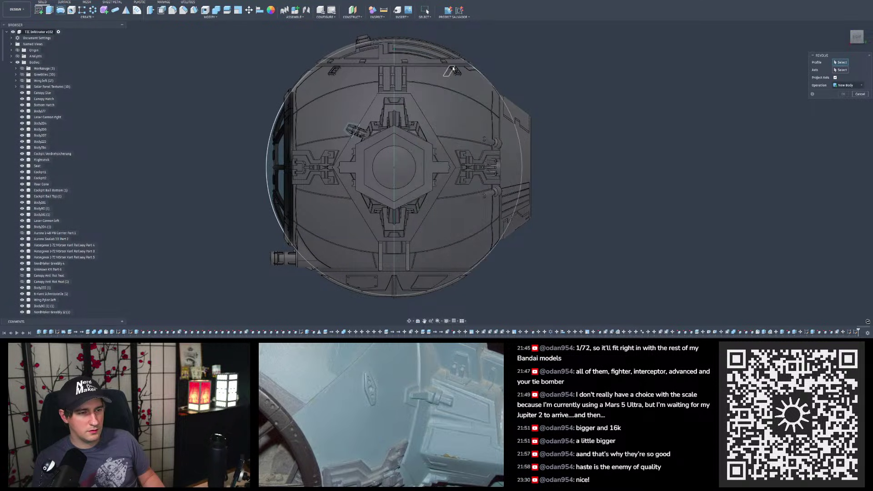
pyautogui.click(472, 81)
pyautogui.keyDown('shift'); pyautogui.moveTo(472, 81); pyautogui.dragTo(645, 54, button='middle'); pyautogui.keyUp('shift')
pyautogui.click(841, 70)
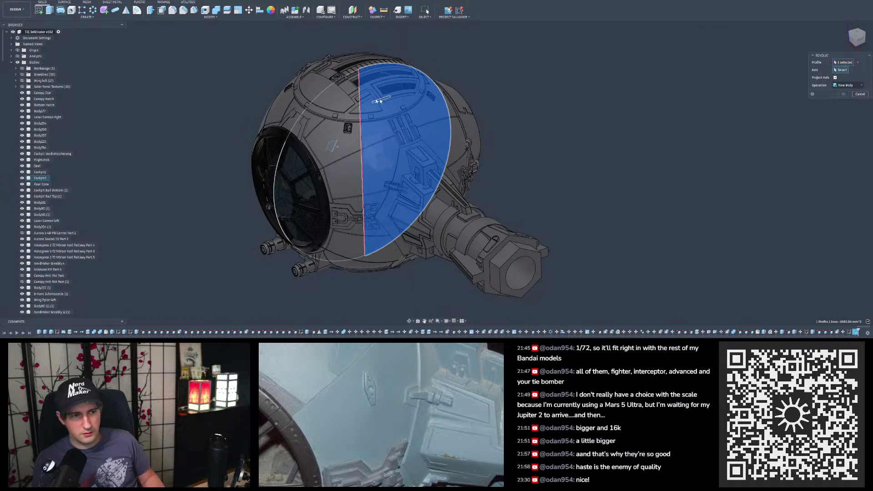
pyautogui.click(358, 80)
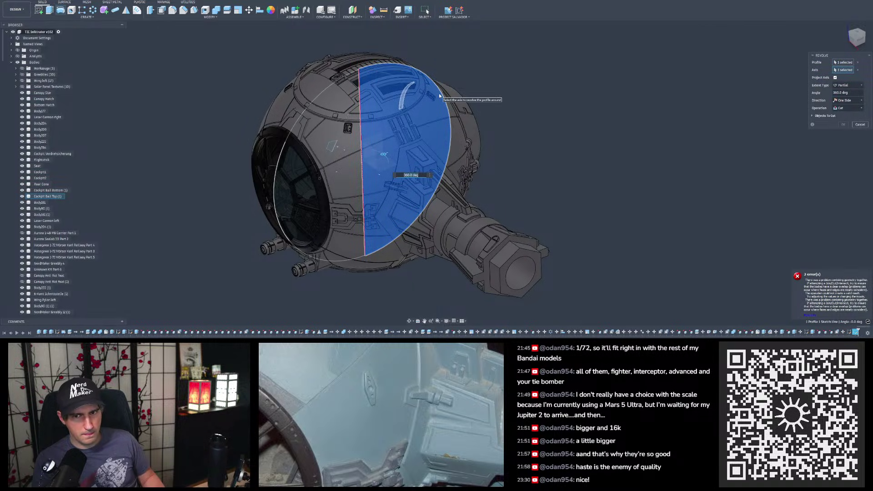
pyautogui.click(847, 108)
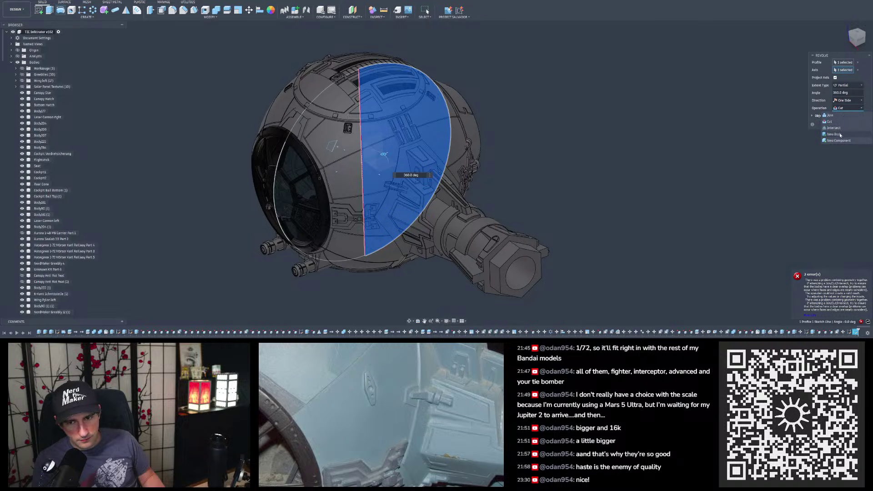
pyautogui.click(838, 135)
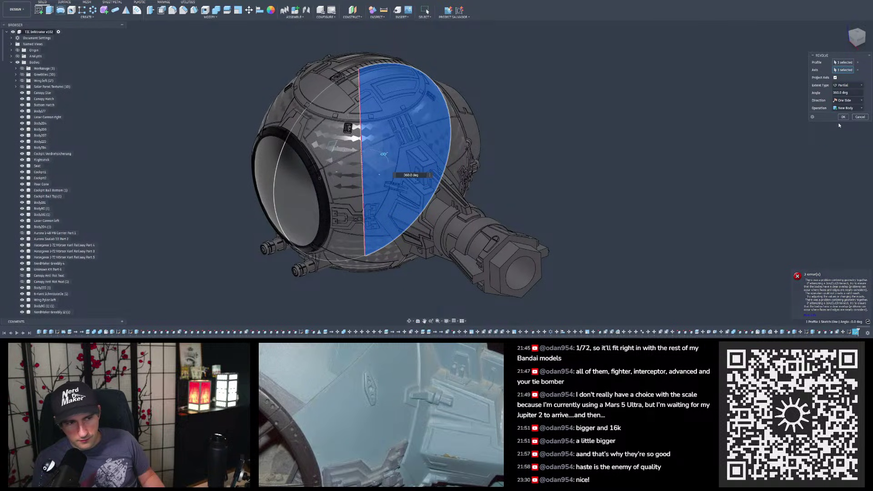
pyautogui.moveTo(633, 148)
pyautogui.keyDown('shift'); pyautogui.mouseDown(button='middle')
pyautogui.moveTo(678, 121)
pyautogui.moveTo(638, 132)
pyautogui.mouseUp(button='middle'); pyautogui.keyUp('shift')
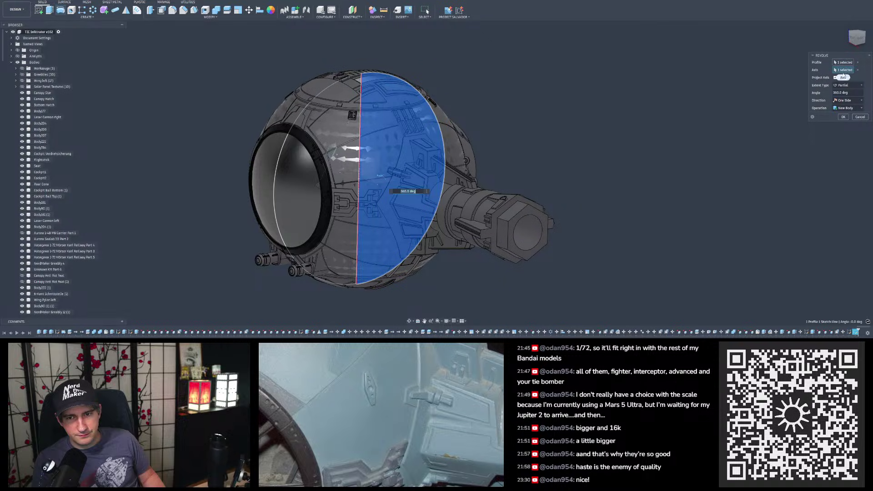
pyautogui.click(842, 117)
# Step: Hide the circle sketch used for the revolved sphere, keeping the small hull outline sketch shown
pyautogui.keyDown('shift'); pyautogui.moveTo(458, 87); pyautogui.dragTo(300, 160, button='middle'); pyautogui.keyUp('shift')
pyautogui.click(299, 159)
pyautogui.press('v')
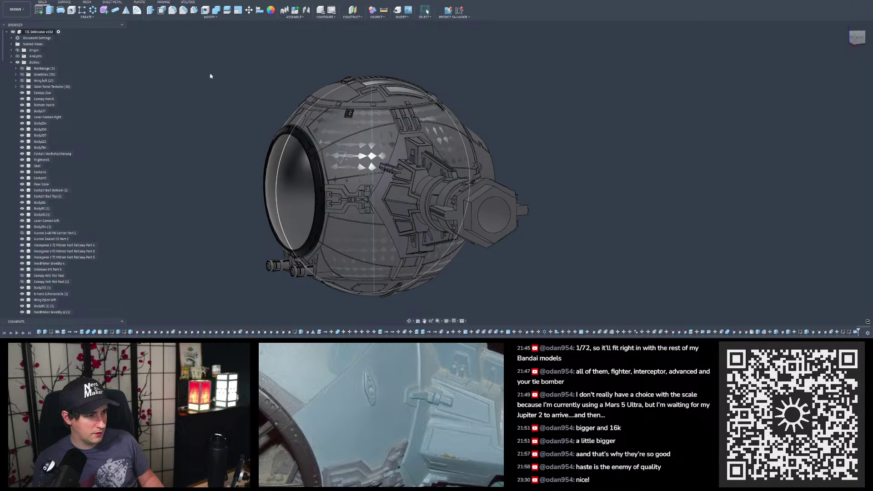
pyautogui.scroll(-15, 25, 228)
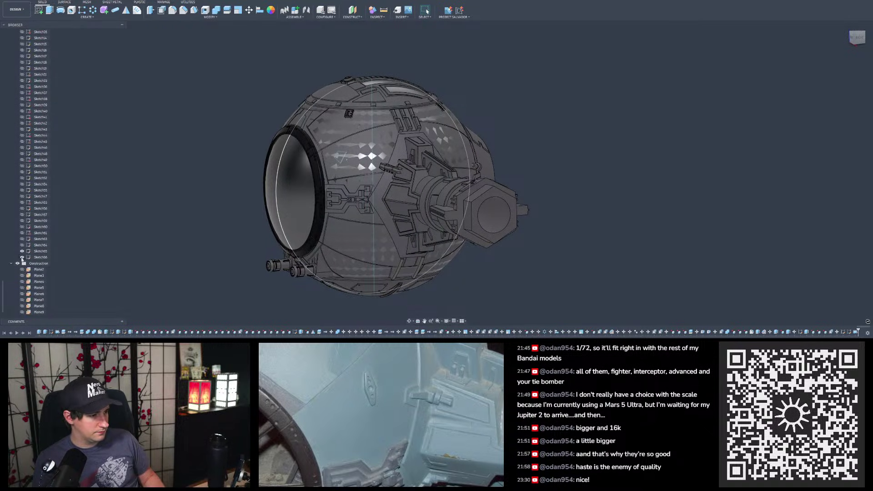
pyautogui.click(21, 251)
pyautogui.click(21, 251)
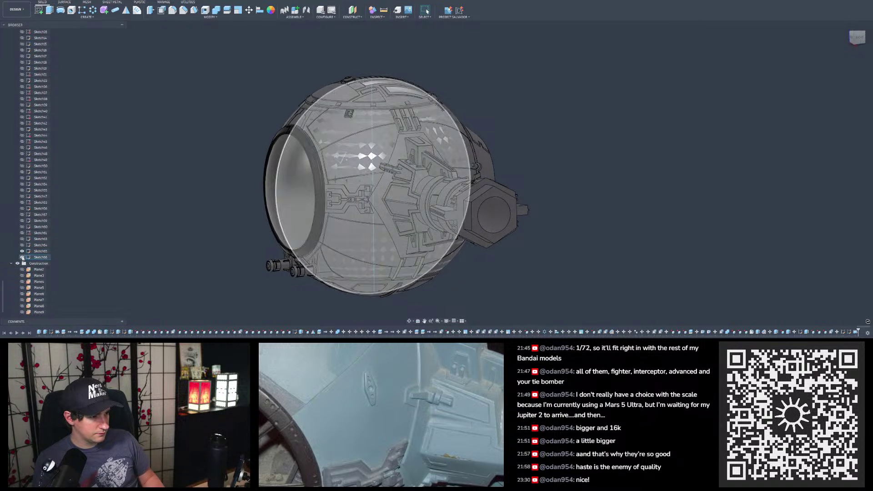
pyautogui.scroll(15, 40, 259)
pyautogui.scroll(-3, 40, 261)
pyautogui.scroll(-3, 40, 262)
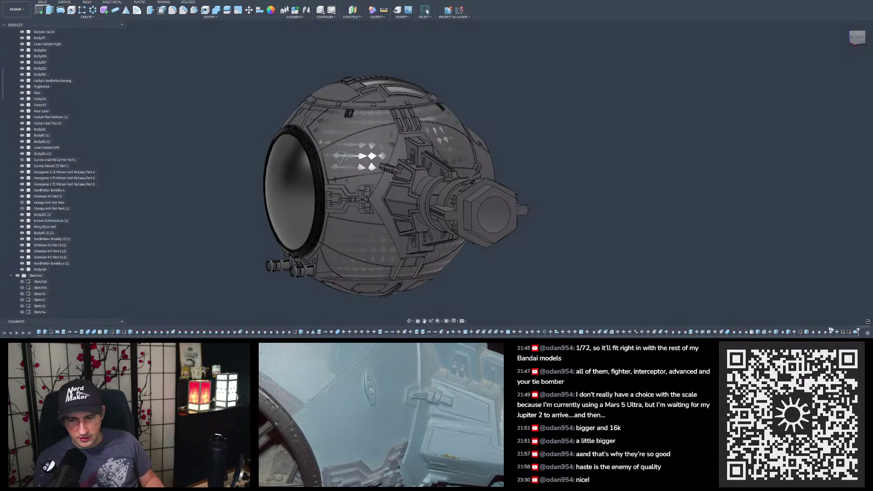
# Step: Move the small hull outline sketch after the sphere's revolve in the design history
pyautogui.click(844, 332)
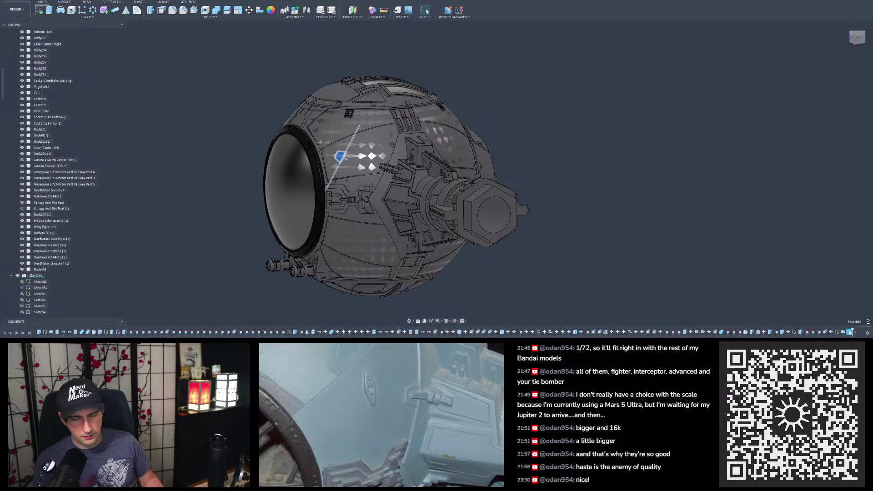
pyautogui.scroll(-2, 738, 259)
pyautogui.scroll(3, 528, 196)
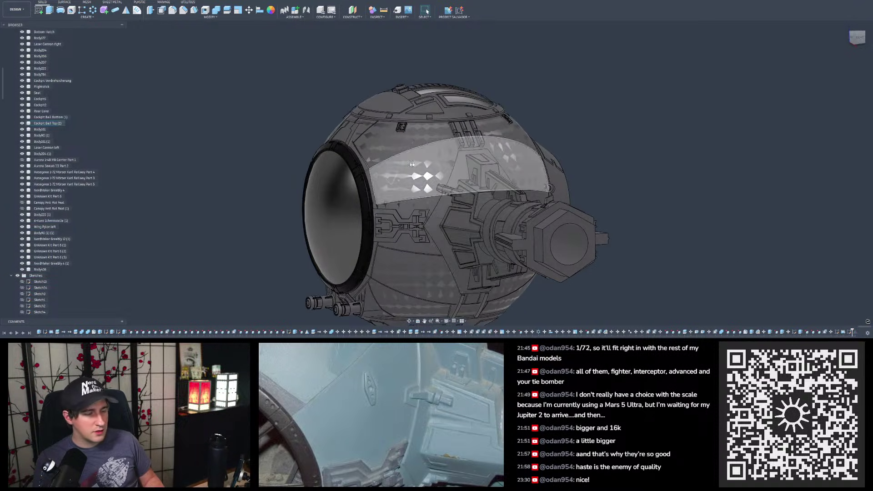
# Step: Isolate the new sphere body and show the small hull outline sketch again
pyautogui.click(36, 270)
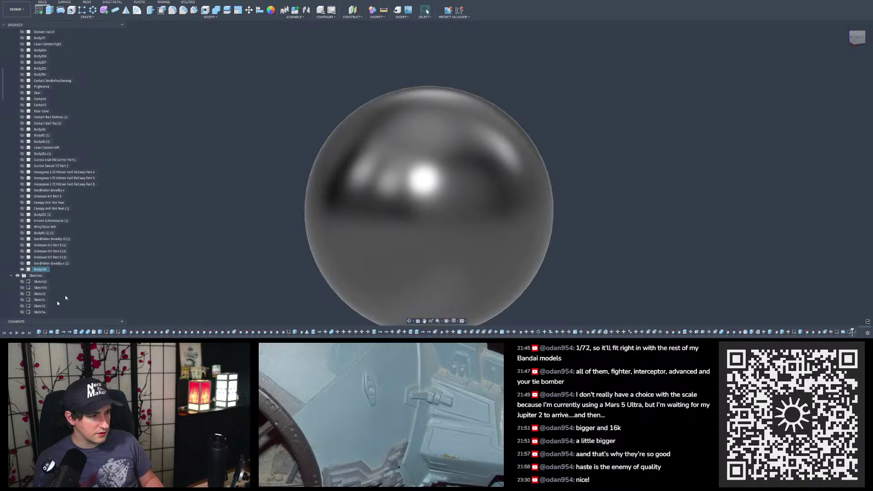
pyautogui.scroll(-10, 36, 254)
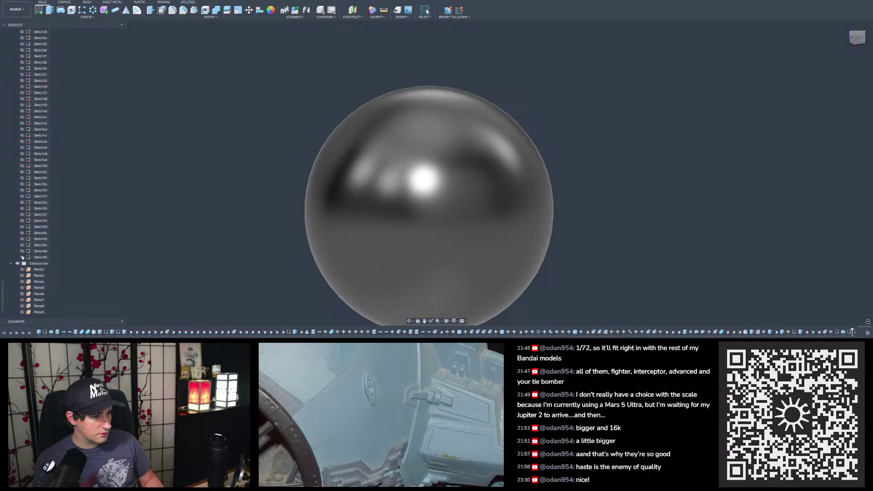
pyautogui.click(22, 254)
pyautogui.click(22, 251)
pyautogui.click(22, 257)
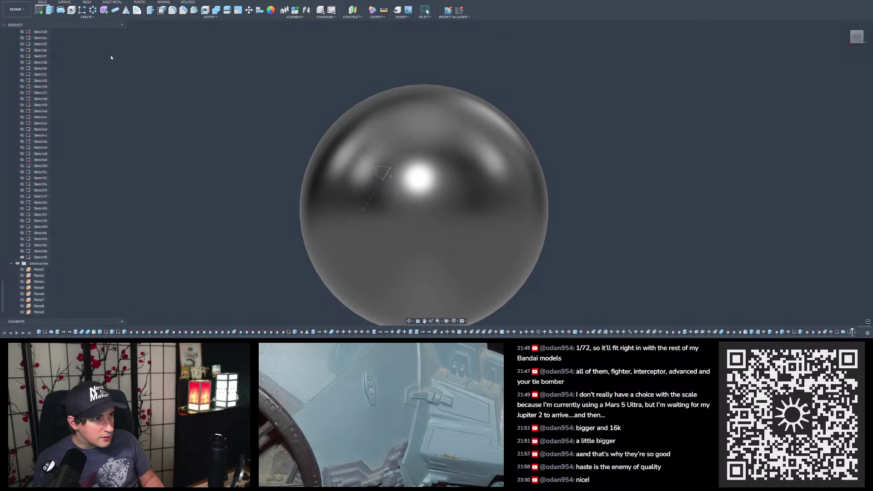
# Step: Start a new sketch on the side-view origin plane passing through the isolated sphere
pyautogui.scroll(-2, 242, 109)
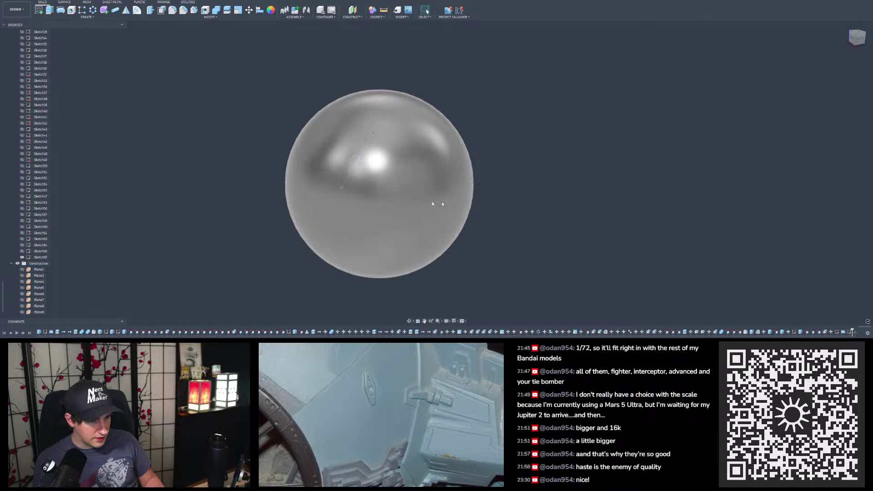
pyautogui.keyDown('shift'); pyautogui.moveTo(440, 167); pyautogui.dragTo(340, 184, button='middle'); pyautogui.keyUp('shift')
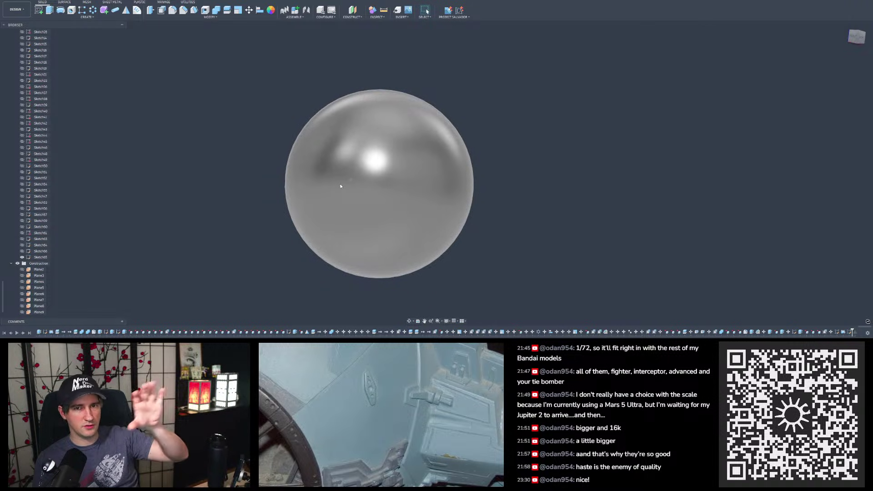
pyautogui.scroll(4, 345, 182)
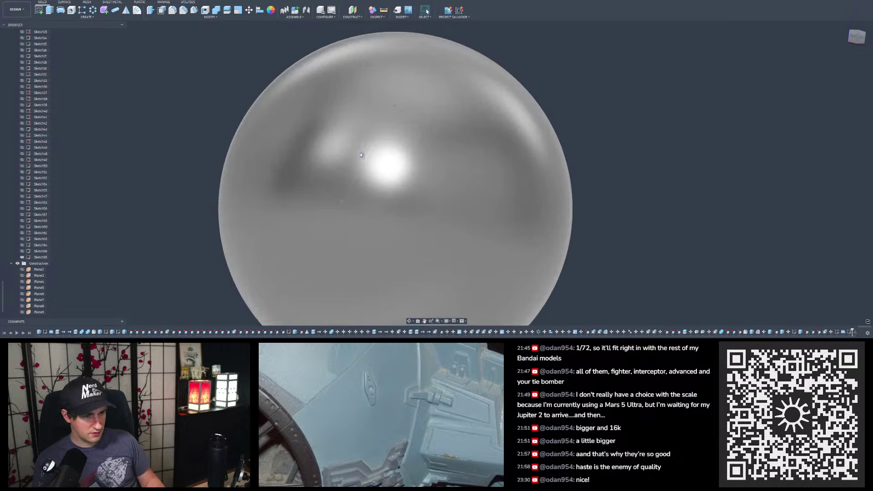
pyautogui.scroll(-4, 327, 141)
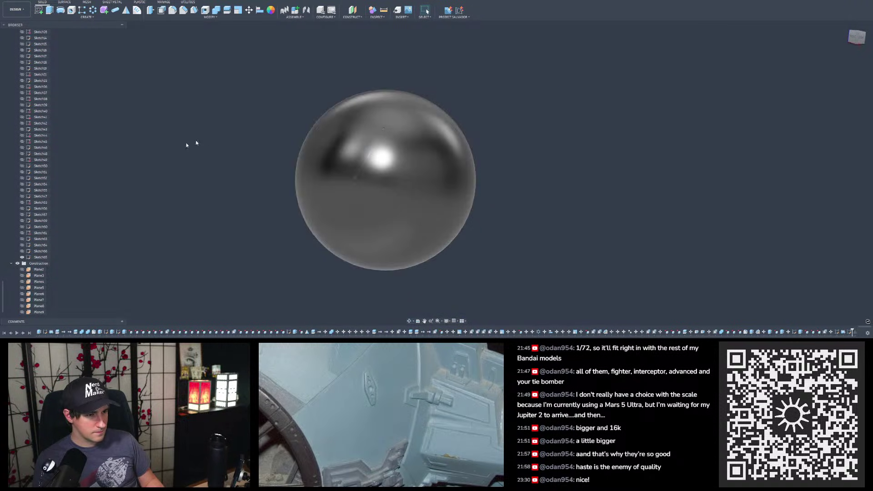
pyautogui.scroll(3, 32, 197)
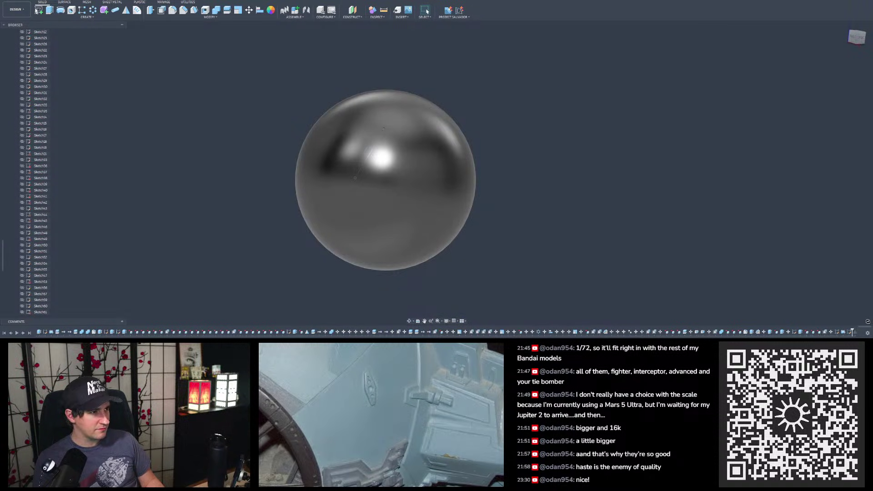
pyautogui.click(40, 10)
pyautogui.click(296, 79)
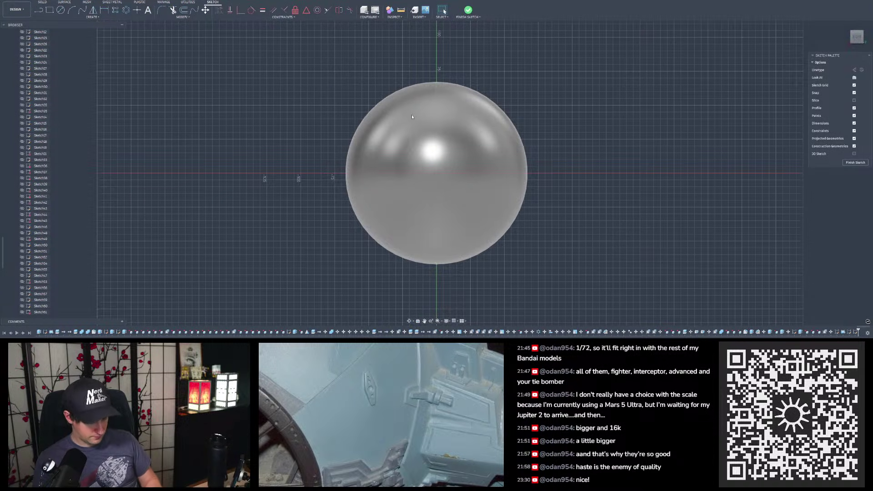
# Step: Project the hull outline onto the sphere's face with the Along Vector type, using the facing origin plane as direction, and finish the sketch
pyautogui.scroll(5, 432, 136)
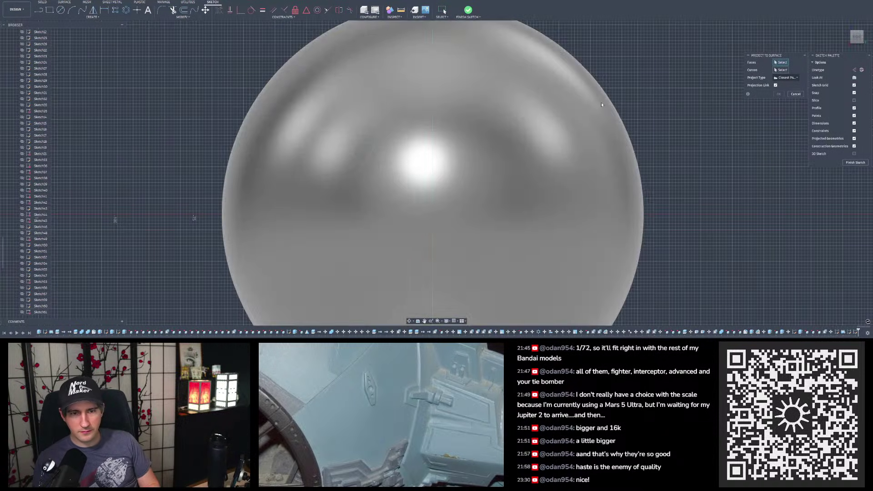
pyautogui.click(601, 105)
pyautogui.scroll(4, 357, 146)
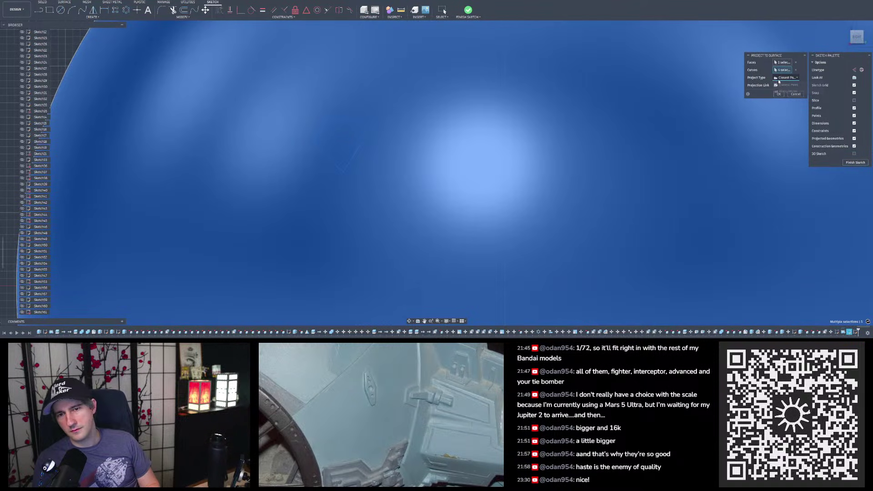
pyautogui.click(781, 91)
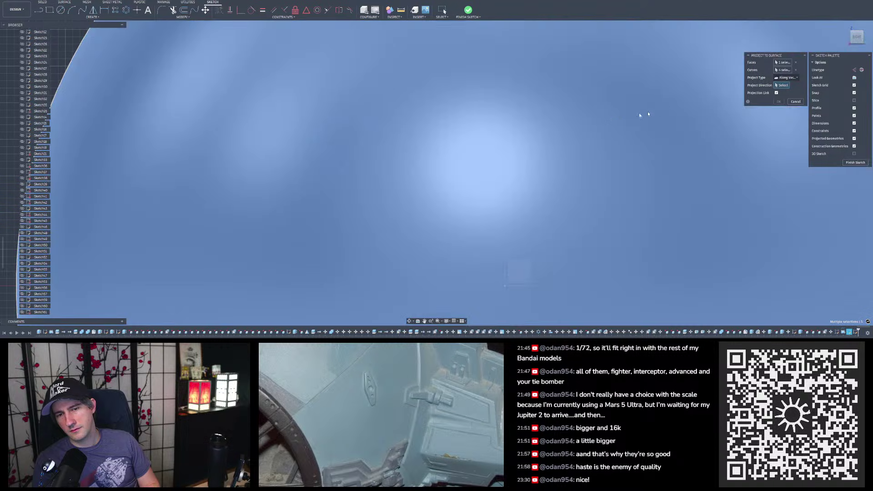
pyautogui.scroll(-8, 449, 235)
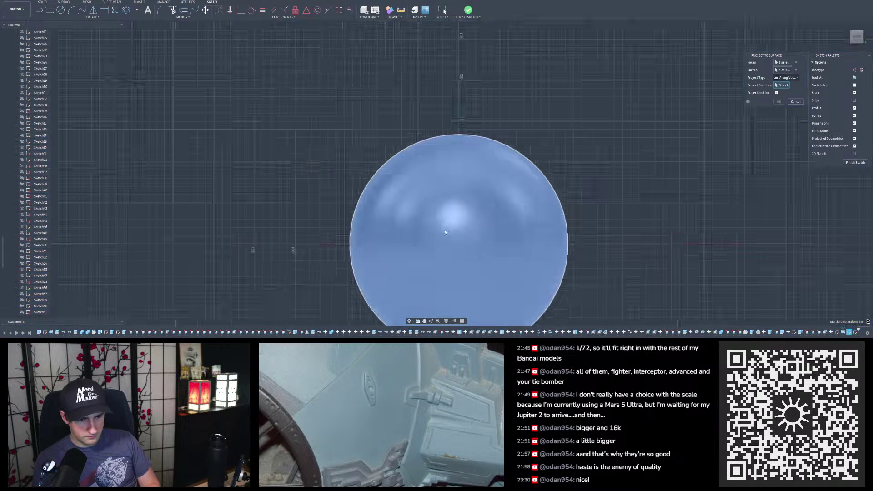
pyautogui.click(445, 225)
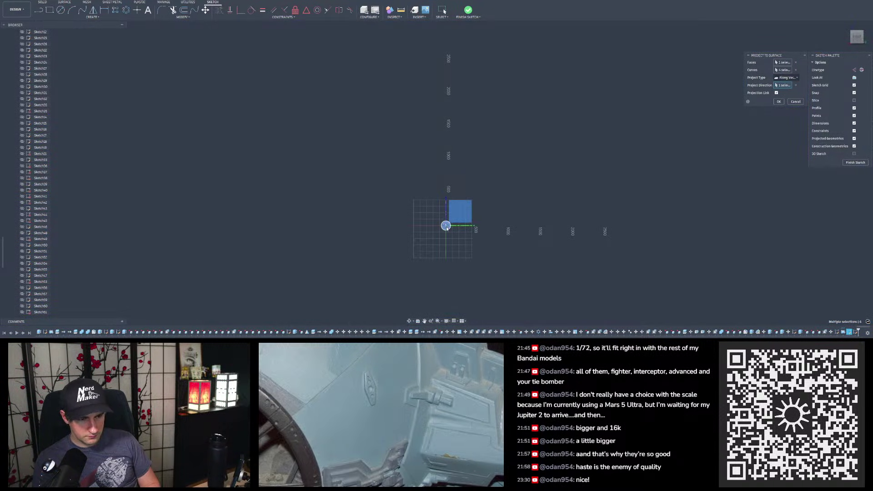
pyautogui.scroll(8, 446, 228)
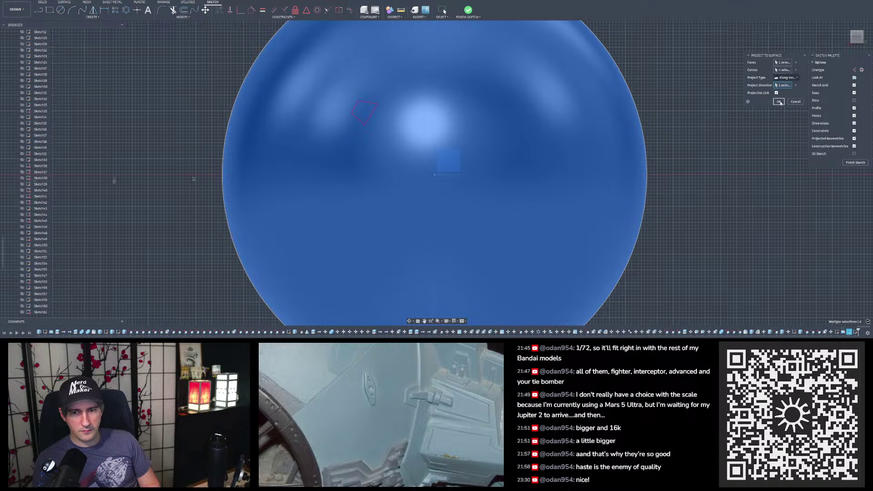
pyautogui.click(780, 103)
pyautogui.moveTo(500, 159)
pyautogui.keyDown('shift'); pyautogui.mouseDown(button='middle')
pyautogui.moveTo(604, 162)
pyautogui.moveTo(578, 150)
pyautogui.moveTo(576, 158)
pyautogui.moveTo(425, 23)
pyautogui.mouseUp(button='middle'); pyautogui.keyUp('shift')
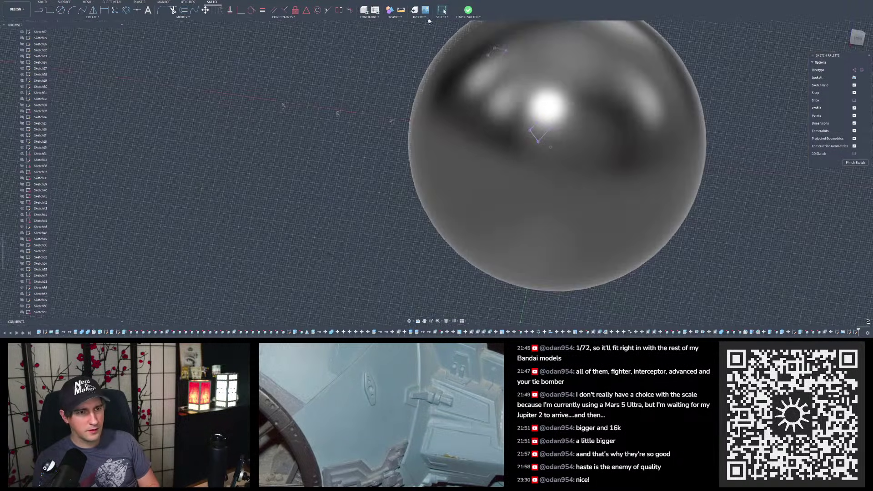
pyautogui.click(469, 10)
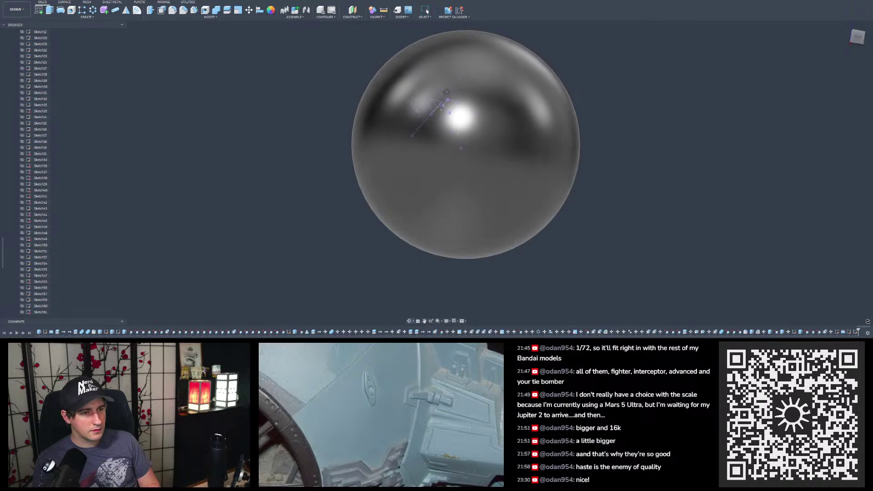
# Step: Hide the sphere and patch the four edges of the projected outline on the near side as a new surface body
pyautogui.click(382, 99)
pyautogui.press('v')
pyautogui.click(64, 3)
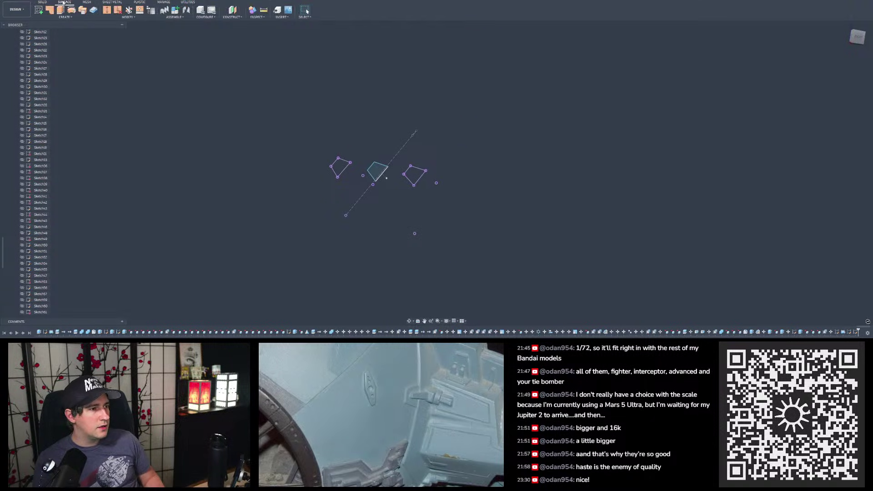
pyautogui.click(50, 9)
pyautogui.scroll(5, 386, 179)
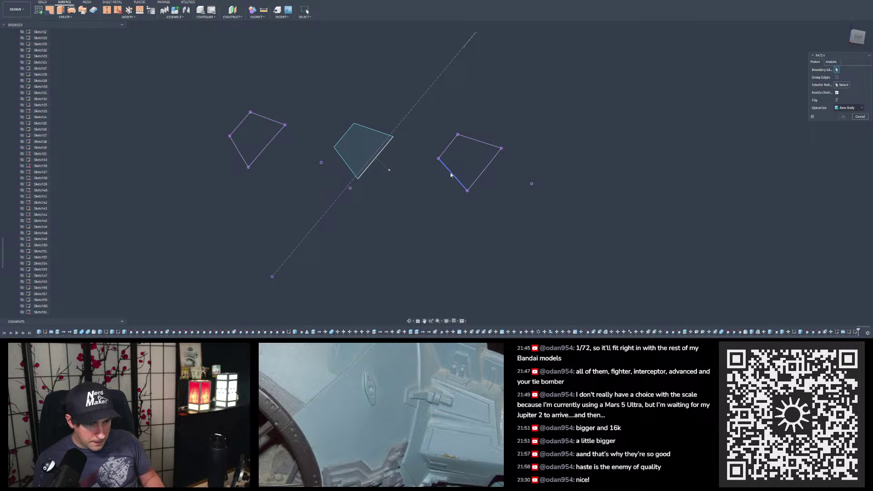
pyautogui.click(450, 175)
pyautogui.click(448, 147)
pyautogui.click(475, 141)
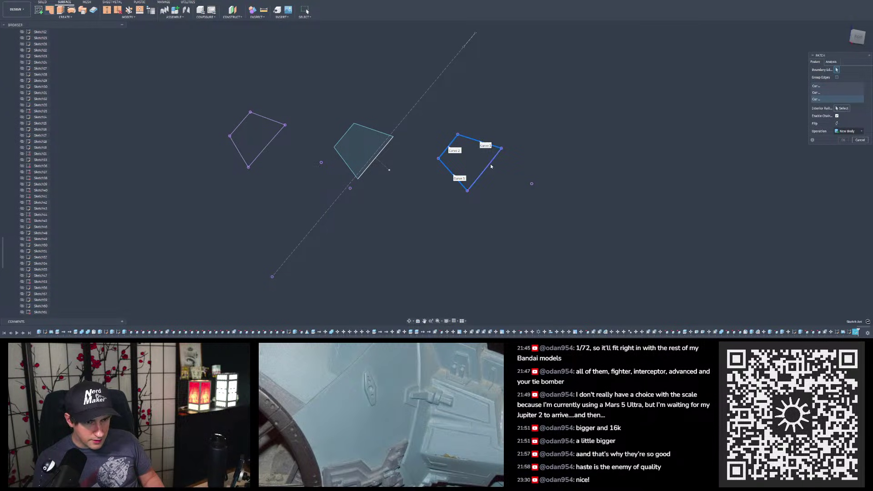
pyautogui.click(491, 167)
pyautogui.keyDown('shift'); pyautogui.moveTo(523, 168); pyautogui.dragTo(598, 156, button='middle'); pyautogui.keyUp('shift')
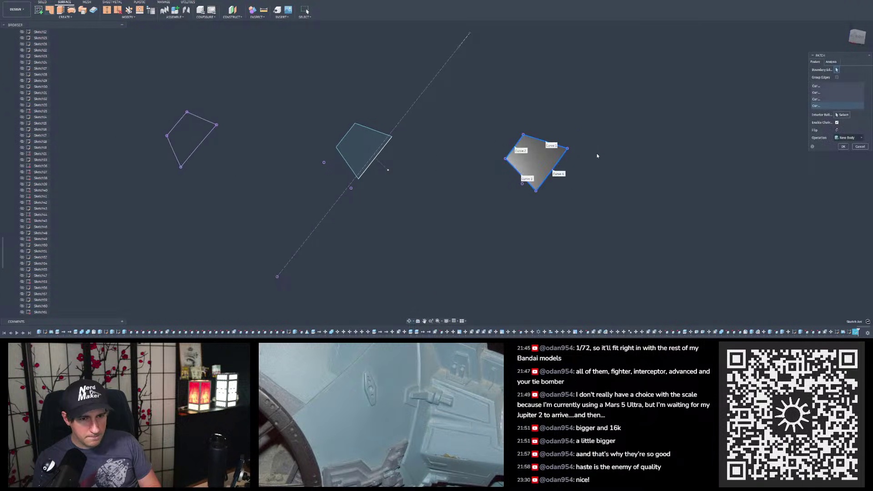
pyautogui.press('Return')
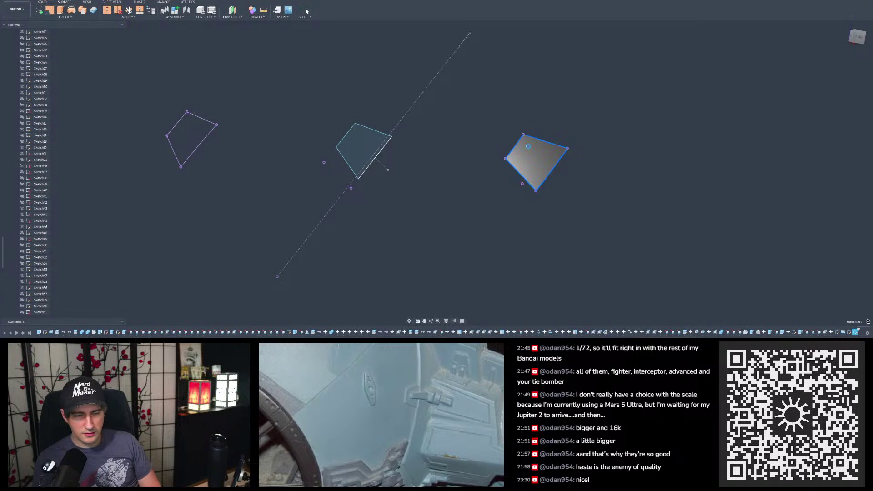
# Step: Unisolate the sphere body to bring back the rest of the cockpit model
pyautogui.scroll(10, 45, 129)
pyautogui.scroll(-1, 40, 216)
pyautogui.rightClick(38, 249)
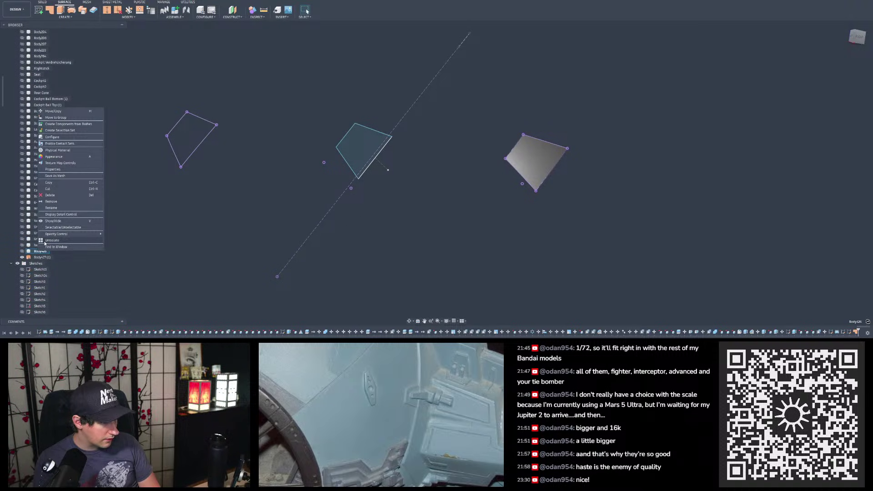
pyautogui.click(50, 247)
pyautogui.scroll(-4, 284, 202)
pyautogui.click(177, 90)
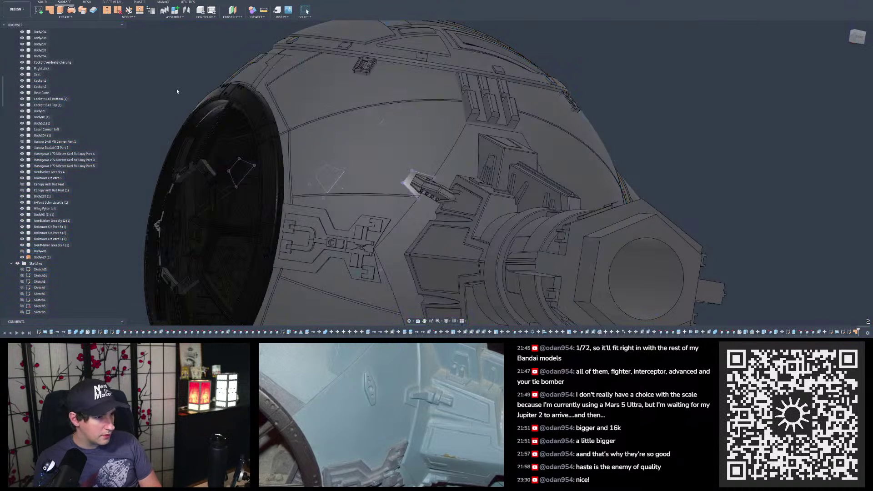
# Step: Thicken the patched surface outward on one side as a new body beneath the bolted hull greeblie
pyautogui.scroll(4, 403, 200)
pyautogui.scroll(3, 431, 167)
pyautogui.keyDown('shift'); pyautogui.moveTo(431, 168); pyautogui.dragTo(416, 177, button='middle'); pyautogui.keyUp('shift')
pyautogui.scroll(2, 423, 155)
pyautogui.scroll(3, 425, 147)
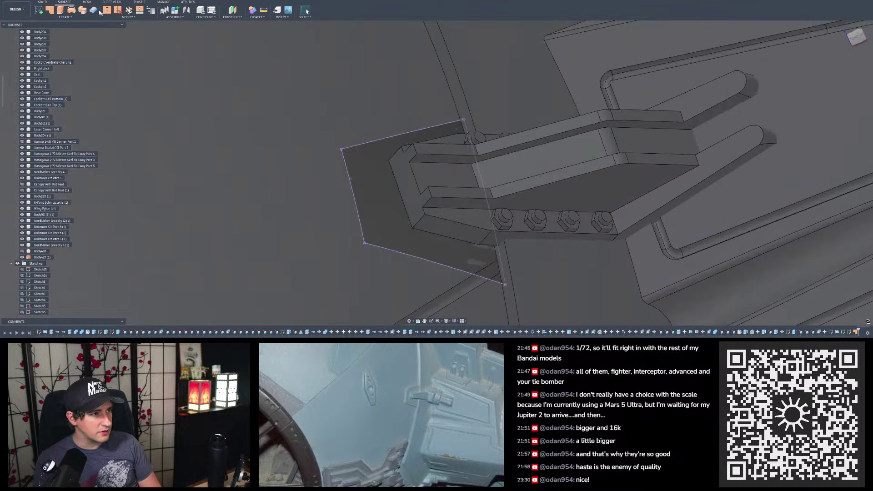
pyautogui.click(94, 10)
pyautogui.click(361, 173)
pyautogui.keyDown('shift'); pyautogui.moveTo(362, 173); pyautogui.dragTo(401, 236, button='middle'); pyautogui.keyUp('shift')
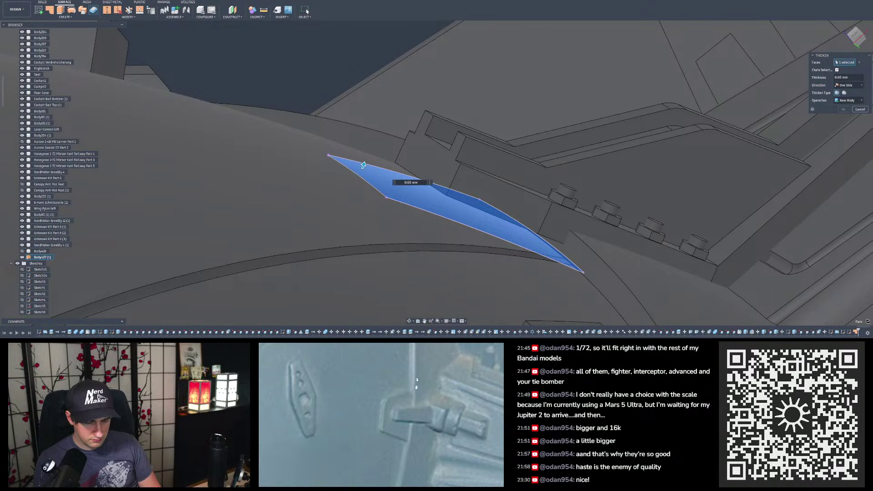
pyautogui.keyDown('shift'); pyautogui.moveTo(471, 220); pyautogui.dragTo(429, 206, button='middle'); pyautogui.keyUp('shift')
pyautogui.moveTo(343, 159); pyautogui.dragTo(354, 136)
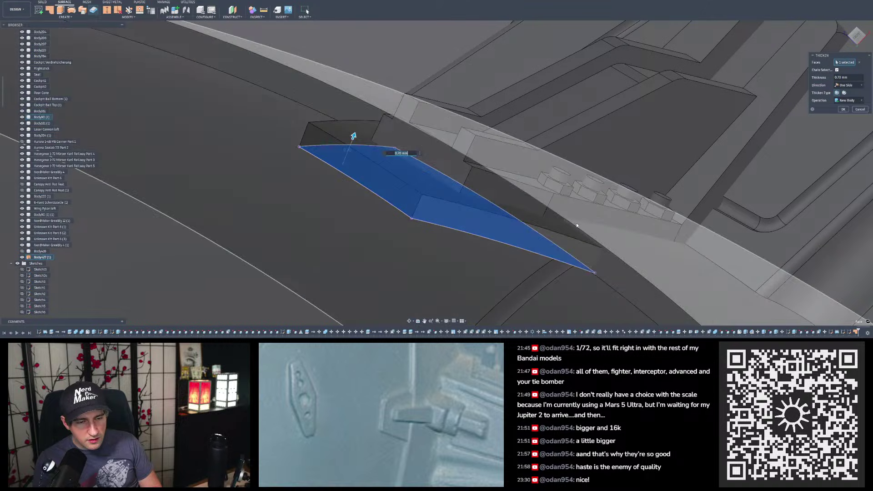
pyautogui.keyDown('shift'); pyautogui.moveTo(576, 228); pyautogui.dragTo(550, 233, button='middle'); pyautogui.keyUp('shift')
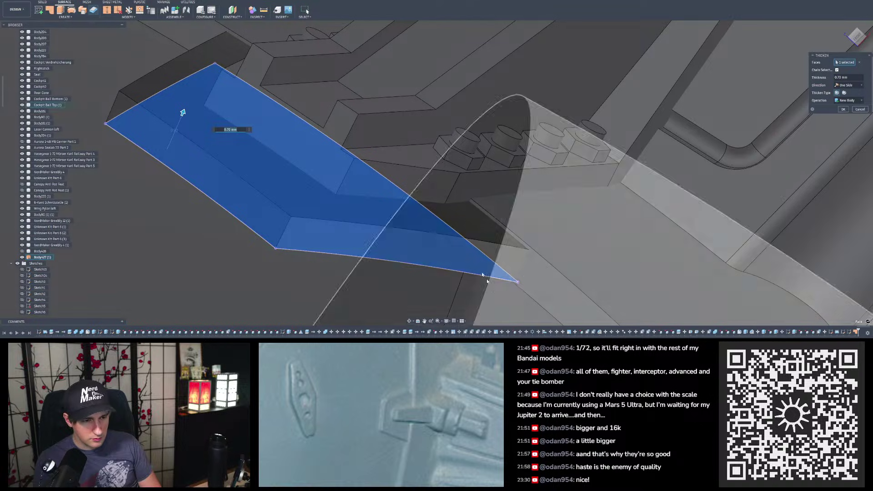
pyautogui.moveTo(276, 168)
pyautogui.keyDown('shift'); pyautogui.mouseDown(button='middle')
pyautogui.moveTo(263, 123)
pyautogui.moveTo(267, 154)
pyautogui.mouseUp(button='middle'); pyautogui.keyUp('shift')
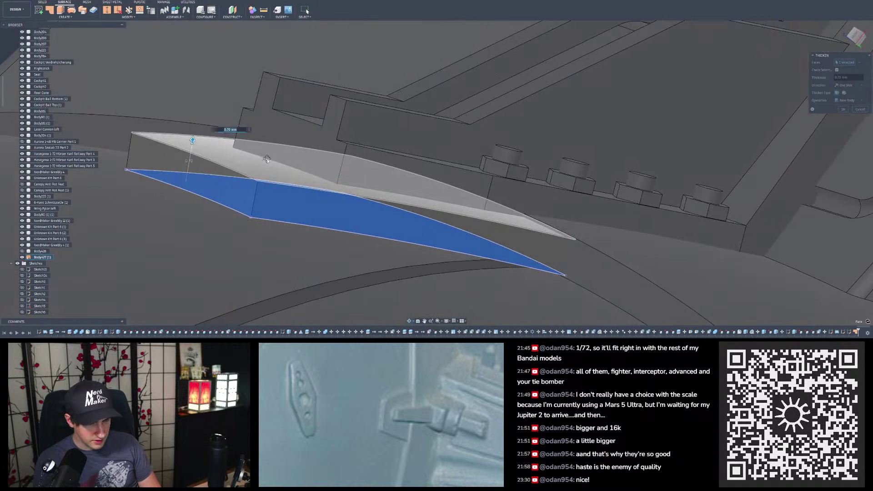
pyautogui.scroll(2, 191, 138)
pyautogui.moveTo(191, 145); pyautogui.dragTo(190, 152)
pyautogui.keyDown('shift'); pyautogui.moveTo(190, 153); pyautogui.dragTo(234, 148, button='middle'); pyautogui.keyUp('shift')
pyautogui.keyDown('shift'); pyautogui.moveTo(359, 138); pyautogui.dragTo(393, 160, button='middle'); pyautogui.keyUp('shift')
pyautogui.press('Return')
# Step: Examine how the thickened plate sits around the bolted greeblie and against the hull
pyautogui.scroll(-5, 339, 129)
pyautogui.scroll(-4, 392, 139)
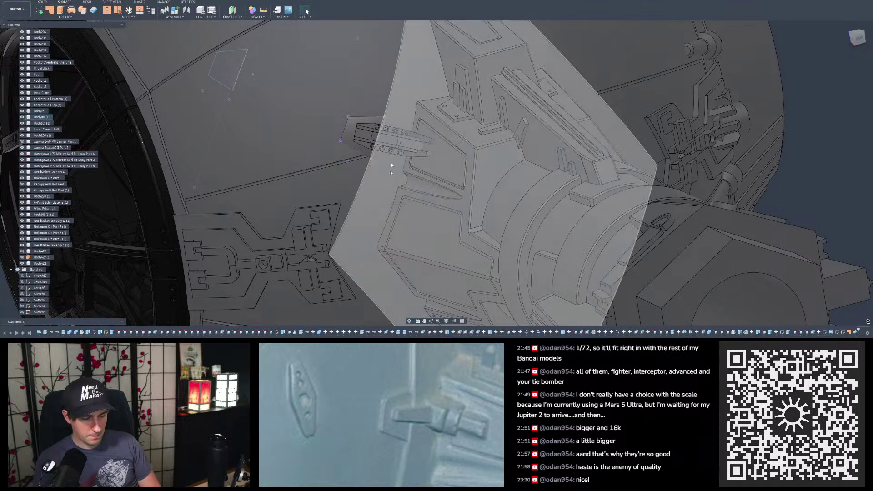
pyautogui.scroll(10, 391, 157)
pyautogui.keyDown('shift'); pyautogui.moveTo(381, 143); pyautogui.dragTo(382, 143, button='middle'); pyautogui.keyUp('shift')
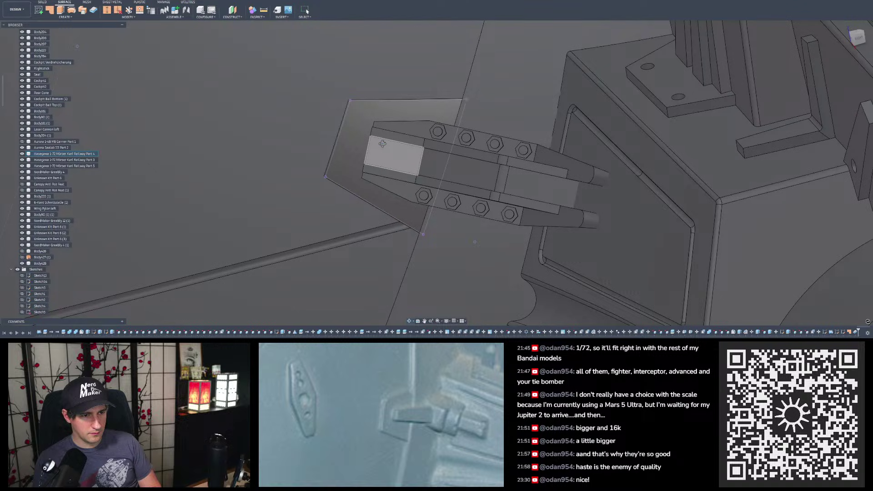
pyautogui.moveTo(382, 143)
pyautogui.keyDown('shift'); pyautogui.mouseDown(button='middle')
pyautogui.moveTo(380, 124)
pyautogui.moveTo(361, 171)
pyautogui.mouseUp(button='middle'); pyautogui.keyUp('shift')
pyautogui.scroll(-5, 362, 171)
pyautogui.keyDown('shift'); pyautogui.moveTo(384, 138); pyautogui.dragTo(772, 165, button='middle'); pyautogui.keyUp('shift')
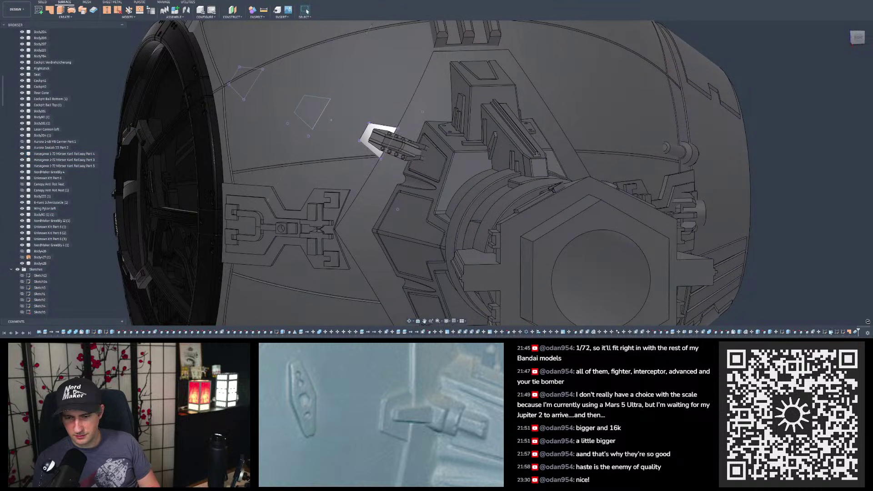
# Step: Reopen the plate outline sketch and project the bolted greeblie's end edge and its two slanted side edges into it
pyautogui.doubleClick(824, 332)
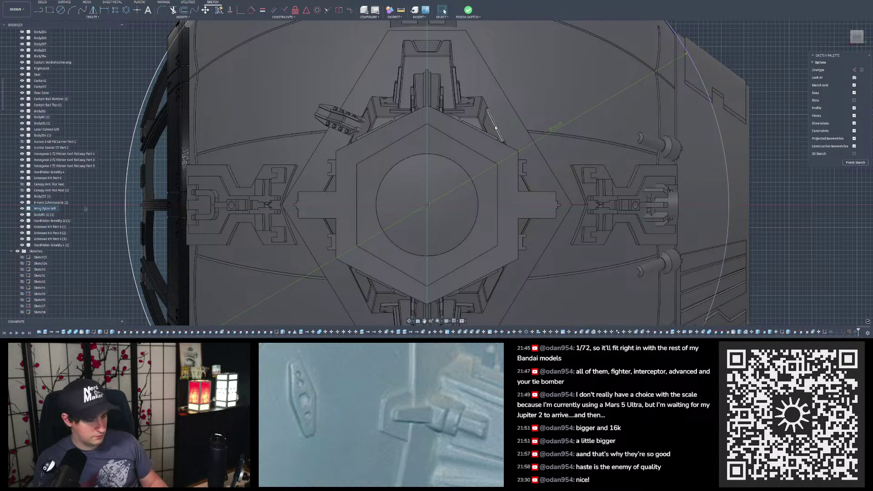
pyautogui.click(468, 10)
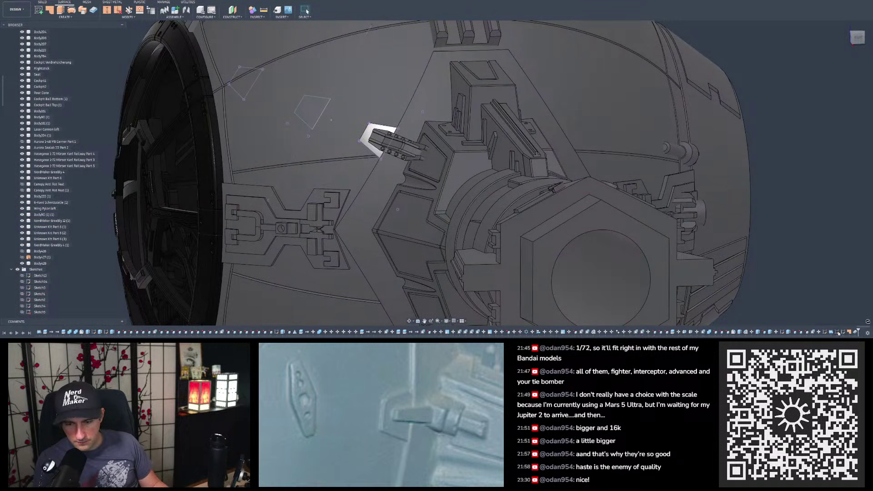
pyautogui.doubleClick(837, 332)
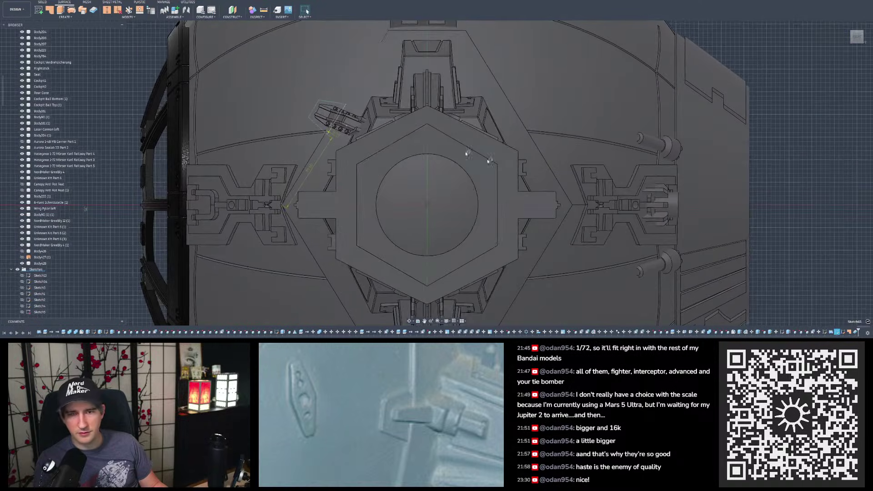
pyautogui.scroll(8, 272, 102)
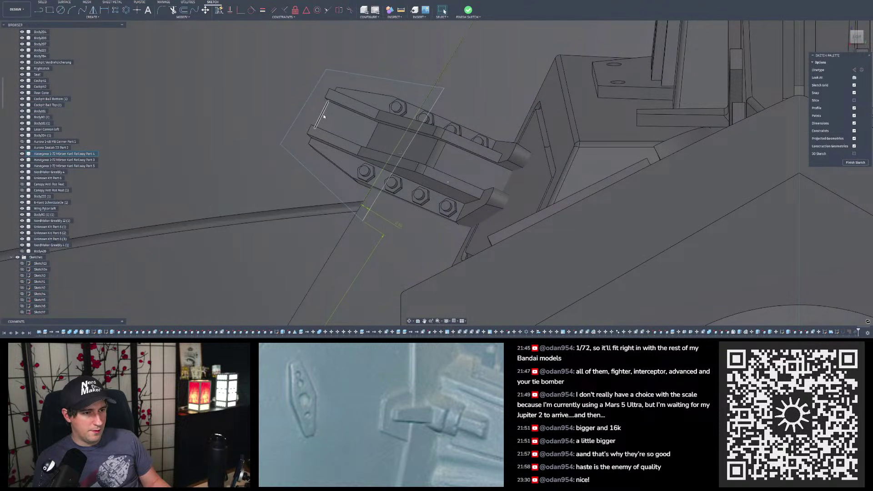
pyautogui.scroll(2, 323, 116)
pyautogui.press('p')
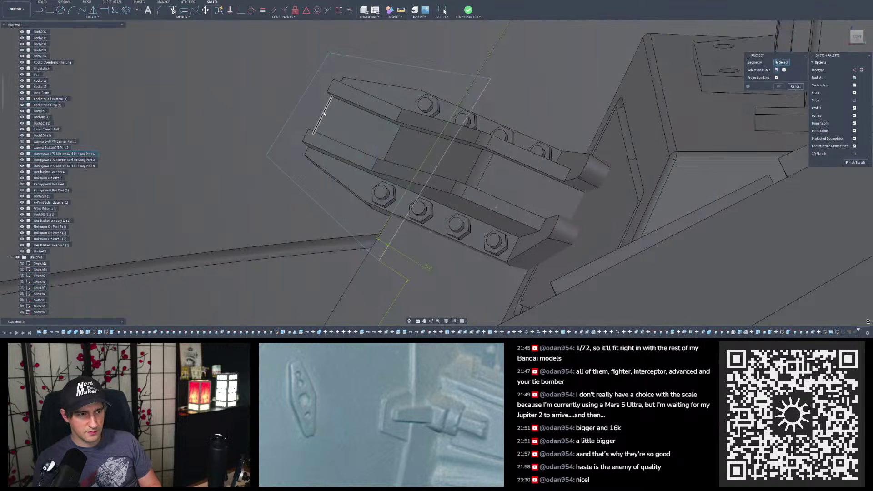
pyautogui.click(324, 114)
pyautogui.click(360, 80)
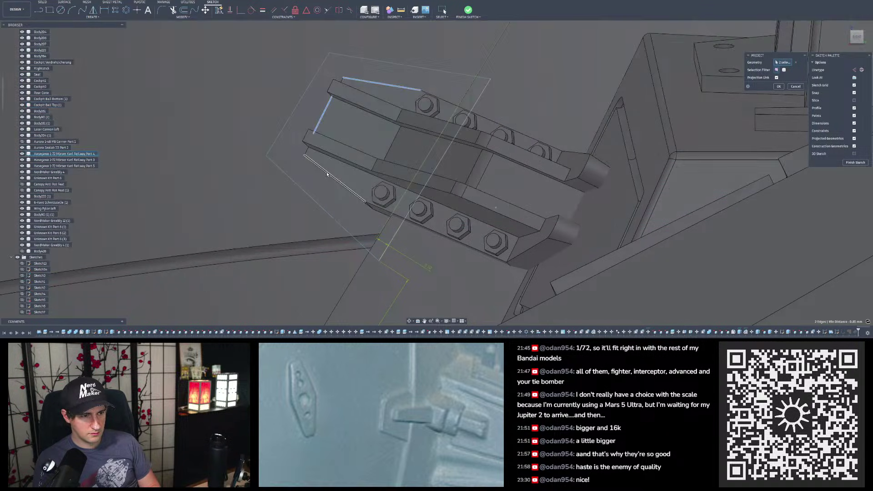
pyautogui.click(327, 172)
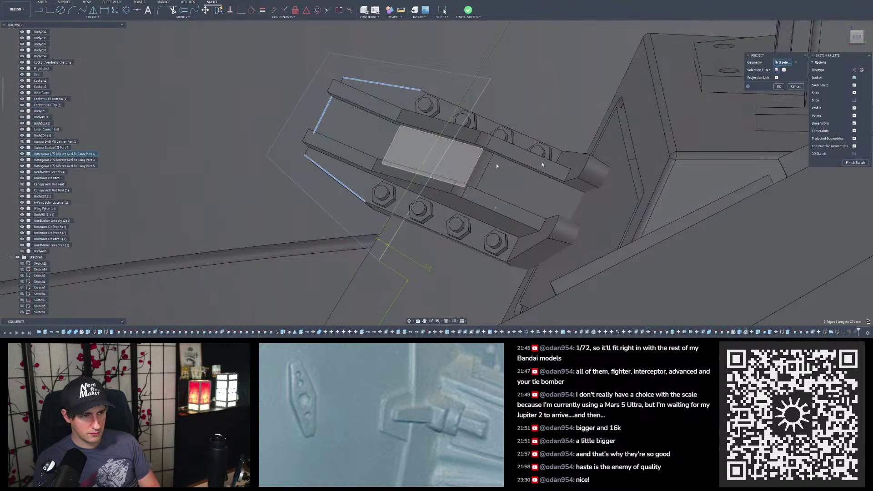
pyautogui.click(779, 86)
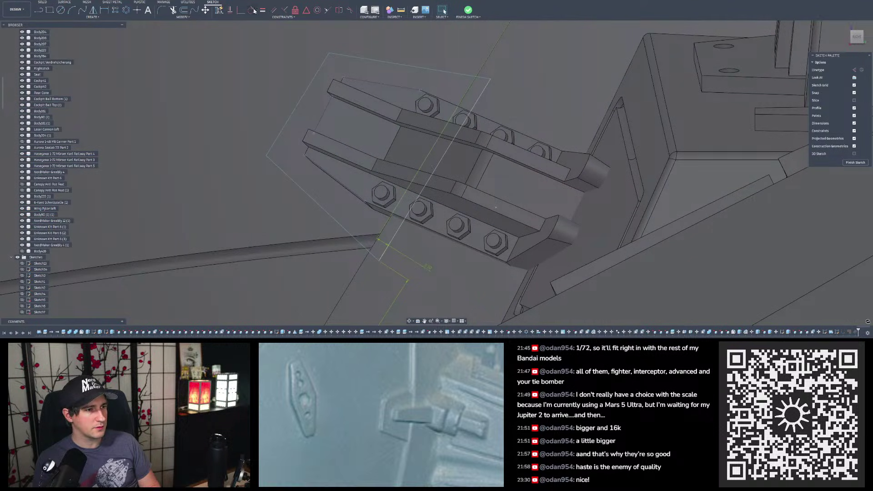
# Step: Constrain the upper, end and lower sides of the plate outline parallel to the matching projected greeblie edges
pyautogui.click(274, 10)
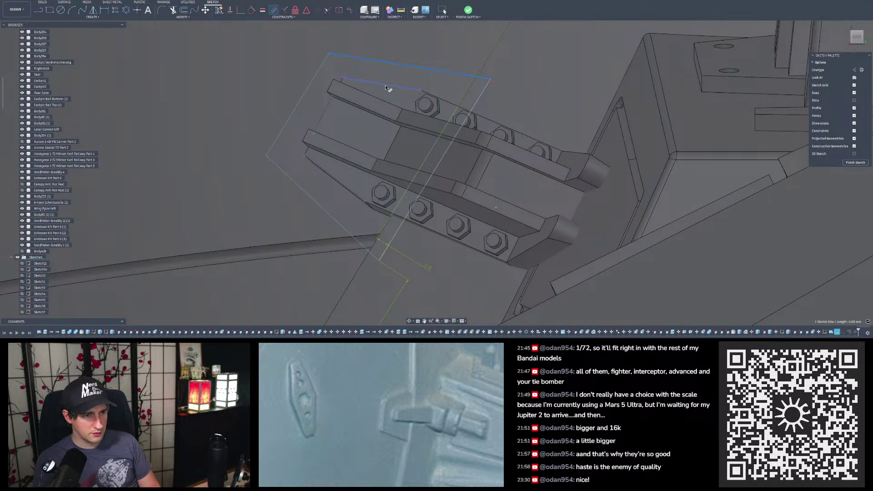
pyautogui.click(387, 87)
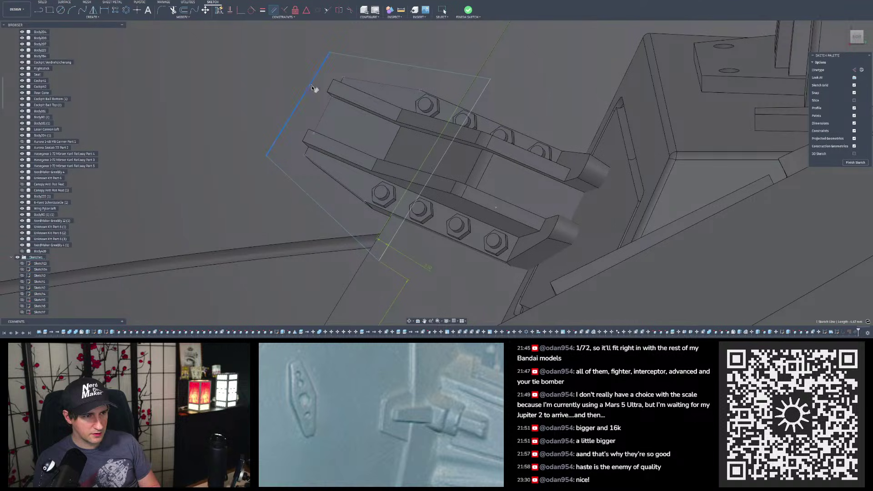
pyautogui.click(326, 108)
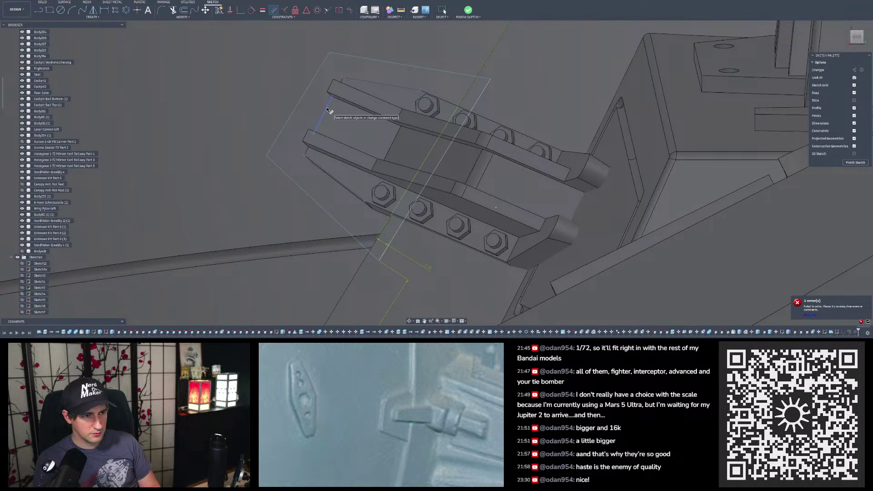
pyautogui.press('Escape')
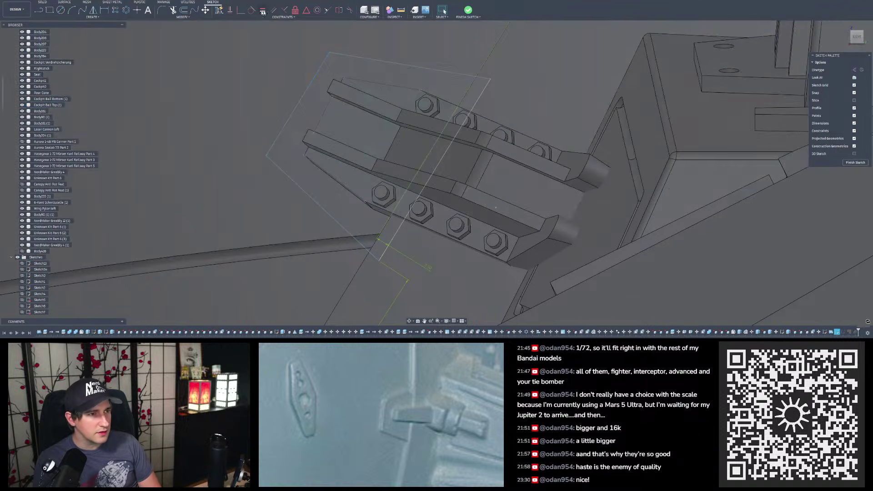
pyautogui.click(273, 10)
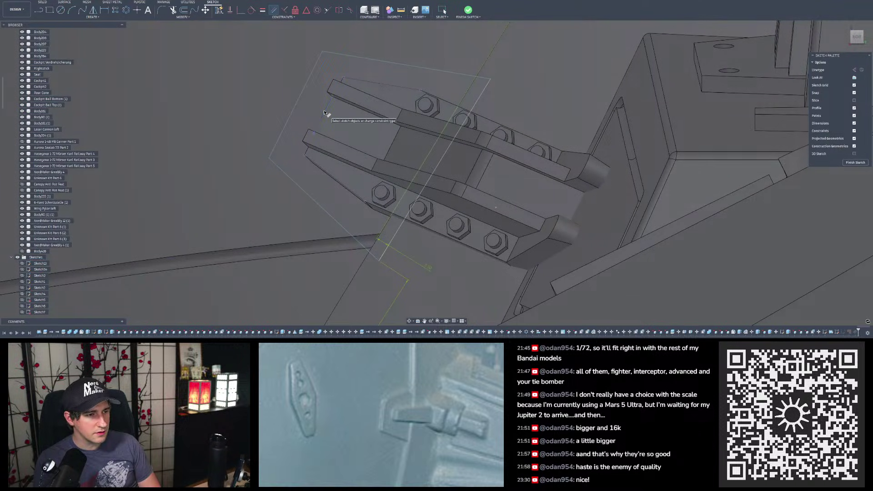
pyautogui.click(318, 202)
pyautogui.click(331, 178)
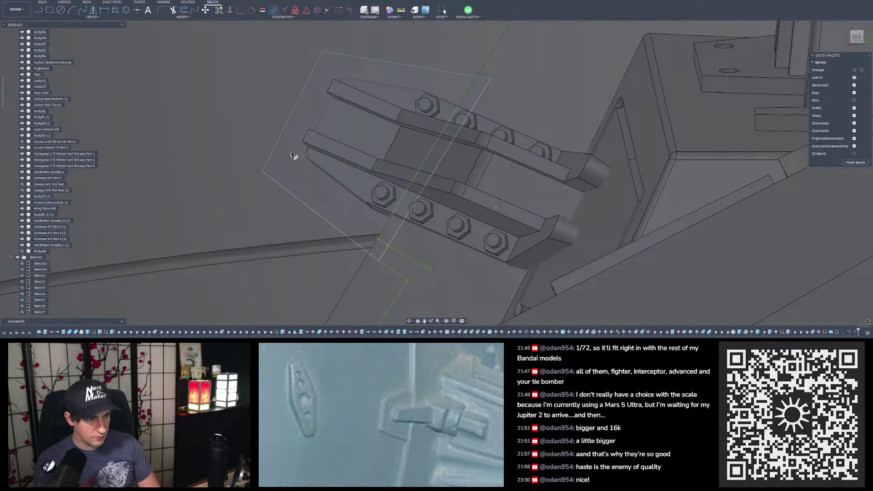
pyautogui.press('Escape')
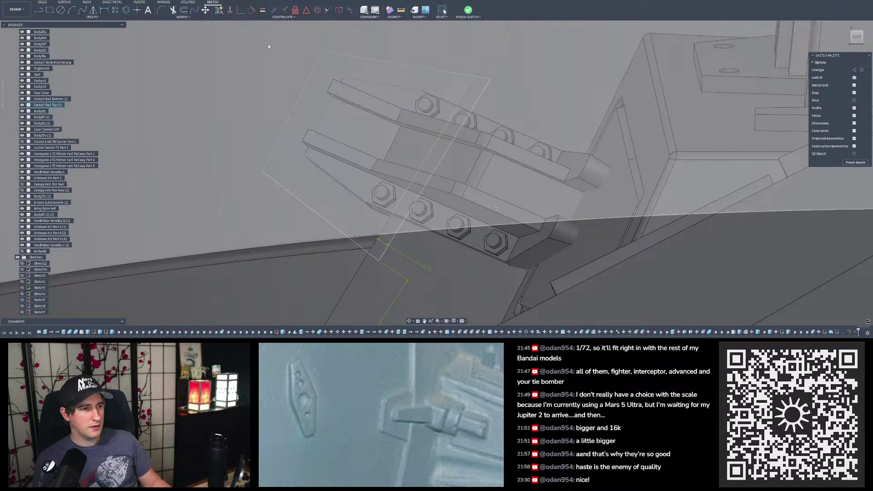
# Step: Dimension the outline's upper side 1 mm from the projected greeblie edge, and dimension the end side's offset from its projected edge
pyautogui.click(106, 10)
pyautogui.click(402, 66)
pyautogui.click(402, 78)
pyautogui.click(402, 77)
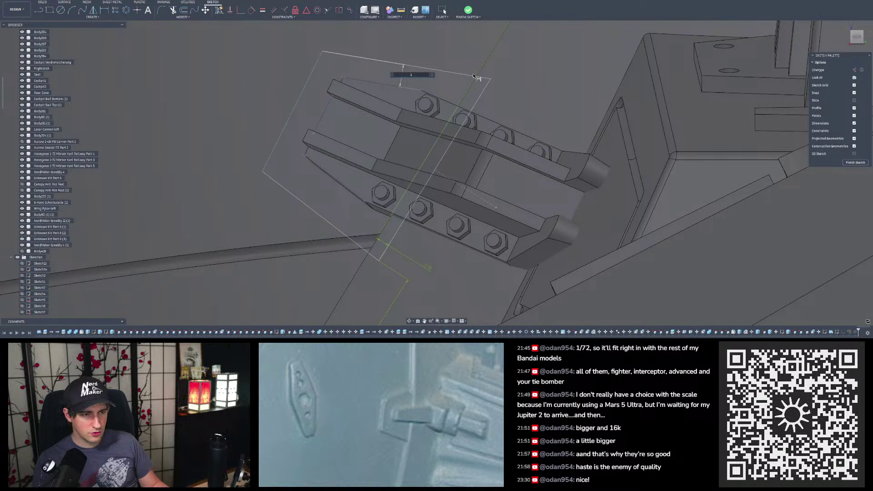
pyautogui.write('1')
pyautogui.press('Return')
pyautogui.click(321, 115)
pyautogui.click(339, 117)
pyautogui.press('Return')
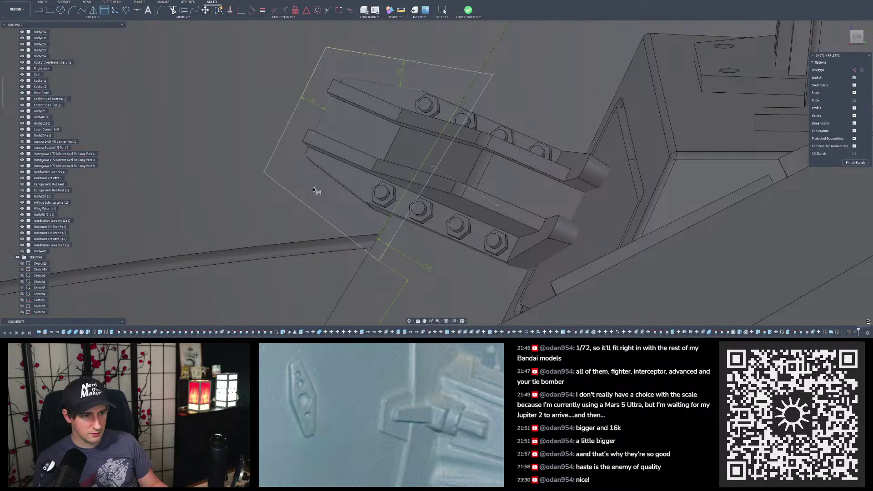
# Step: Try to dimension the outline's lower side from the greeblie's projected lower edge
pyautogui.click(306, 206)
pyautogui.click(332, 178)
pyautogui.click(313, 183)
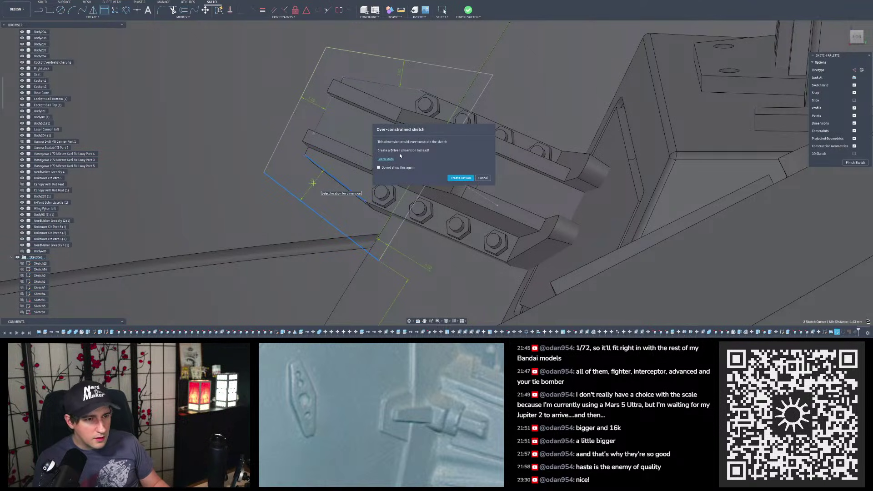
pyautogui.press('Escape')
# Step: Delete the long dimension locating the outline, dimension its lower side from the projected greeblie edge, and finish the sketch
pyautogui.scroll(-5, 380, 116)
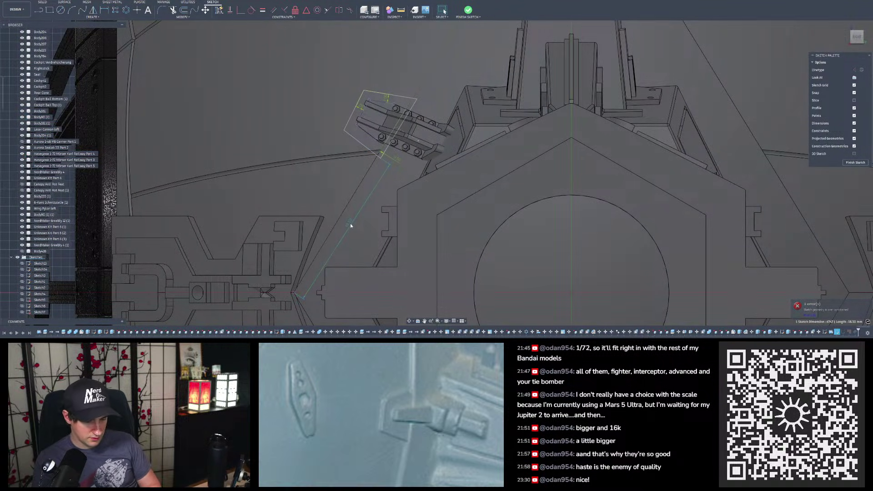
pyautogui.scroll(5, 352, 134)
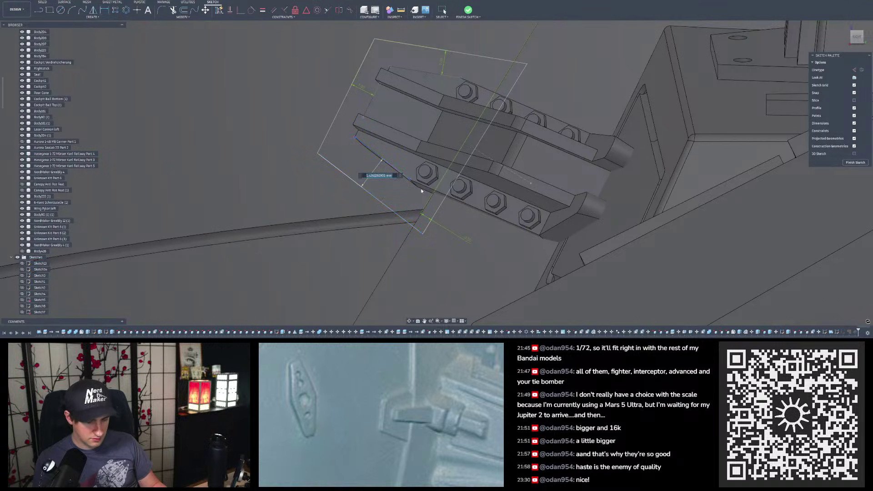
pyautogui.press('Return')
pyautogui.scroll(-3, 418, 176)
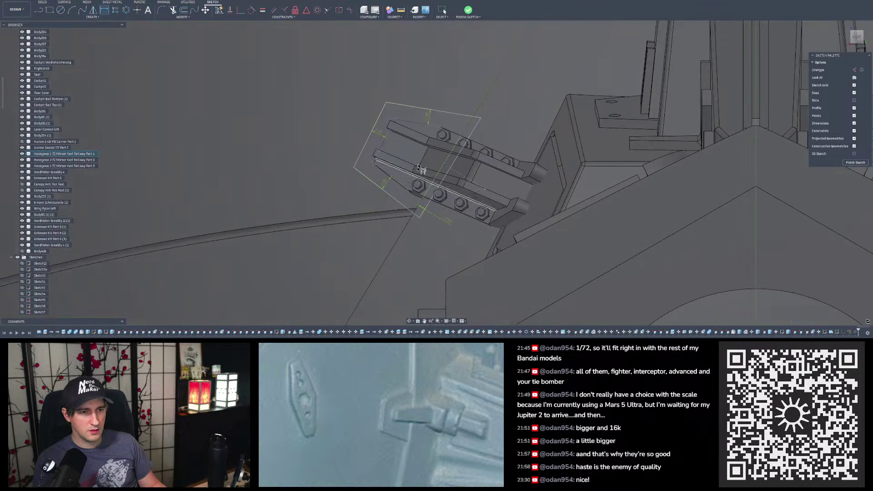
pyautogui.scroll(2, 431, 119)
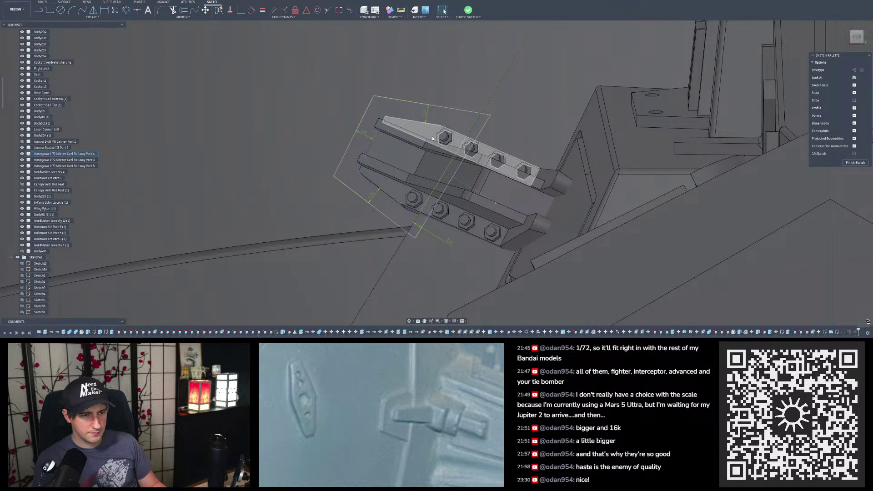
pyautogui.click(468, 10)
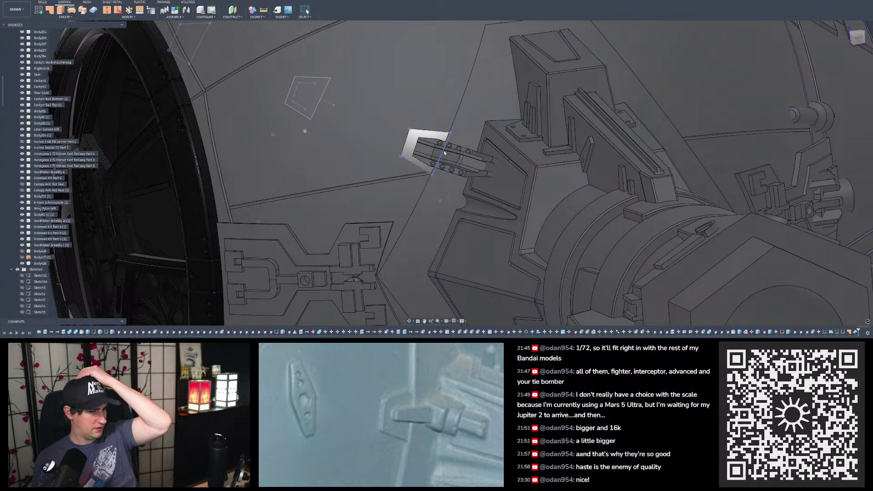
# Step: Measure the gap between the thickened plate's lower edge and the greeblie's slanted lower side
pyautogui.scroll(3, 443, 152)
pyautogui.keyDown('shift'); pyautogui.moveTo(440, 153); pyautogui.dragTo(386, 99, button='middle'); pyautogui.keyUp('shift')
pyautogui.scroll(3, 404, 150)
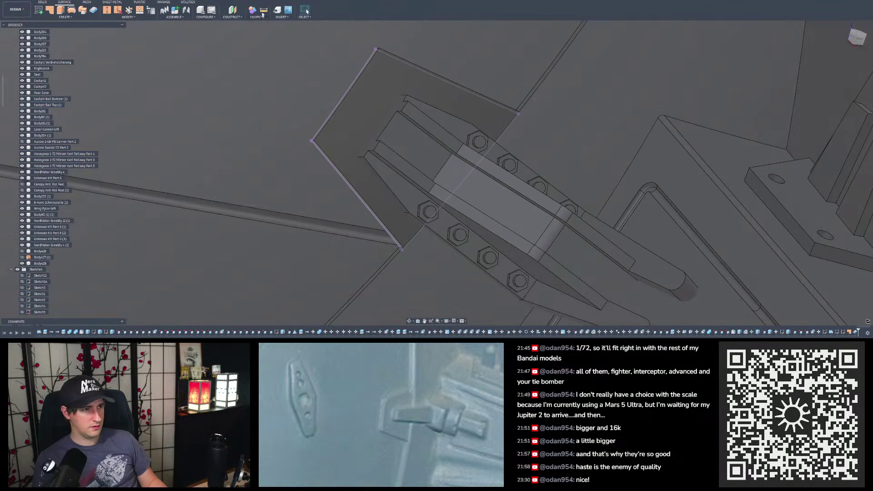
pyautogui.click(263, 10)
pyautogui.click(41, 3)
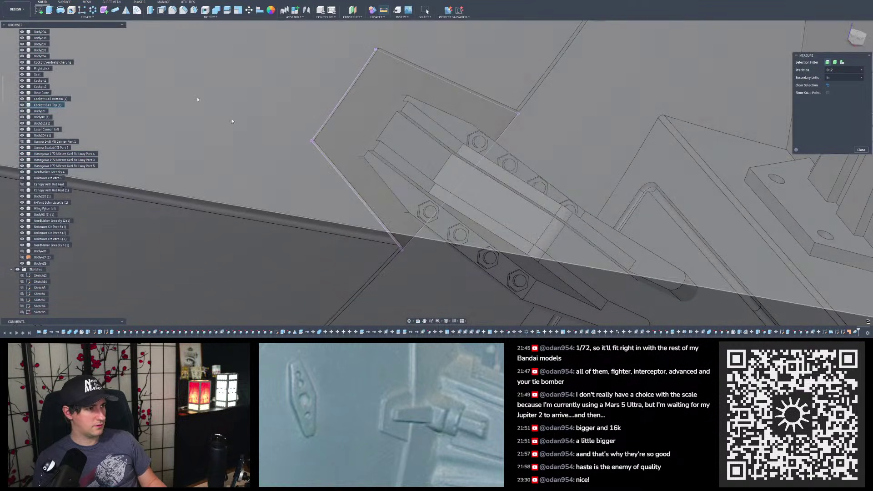
pyautogui.scroll(2, 341, 175)
pyautogui.click(348, 179)
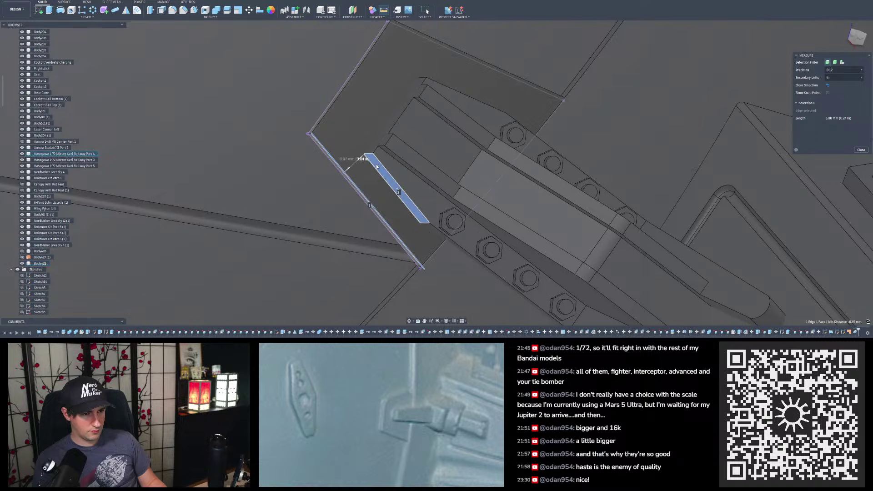
pyautogui.click(379, 166)
pyautogui.keyDown('shift'); pyautogui.moveTo(372, 141); pyautogui.dragTo(372, 148, button='middle'); pyautogui.keyUp('shift')
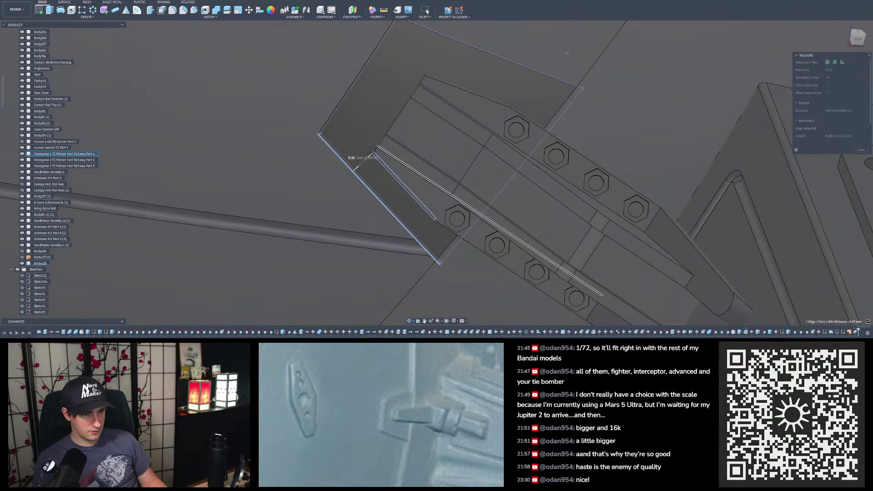
pyautogui.scroll(-2, 365, 159)
pyautogui.scroll(2, 444, 85)
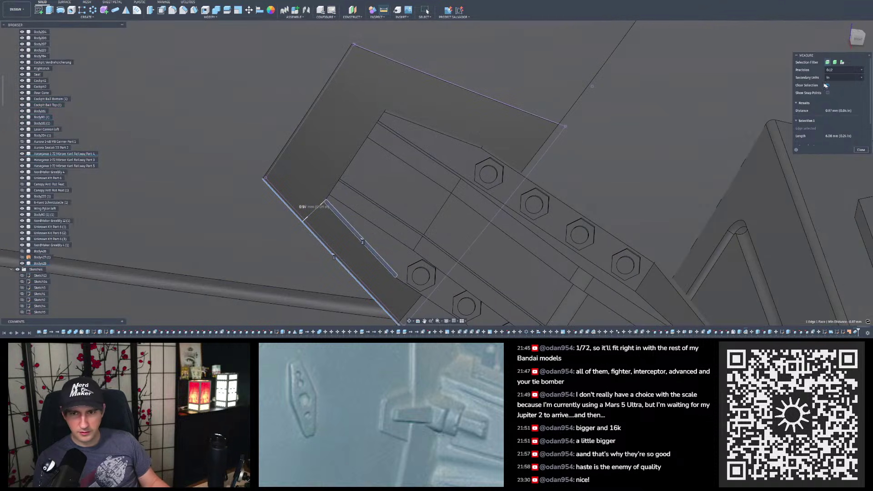
# Step: Clear the selection and measure the gap between the plate's upper edge and the greeblie's slanted upper side
pyautogui.click(827, 85)
pyautogui.click(476, 87)
pyautogui.keyDown('shift'); pyautogui.moveTo(460, 86); pyautogui.dragTo(424, 97, button='middle'); pyautogui.keyUp('shift')
pyautogui.click(414, 109)
pyautogui.scroll(-3, 418, 99)
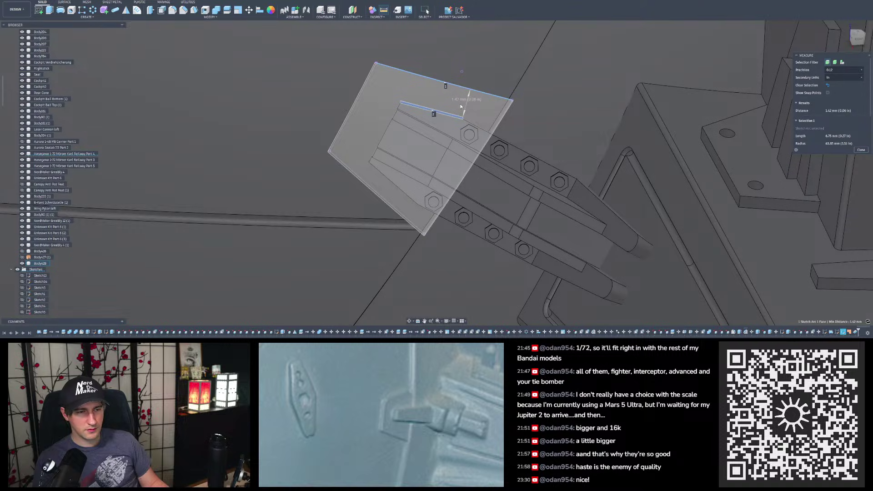
pyautogui.press('Escape')
# Step: Examine the plate's margins around the bolted greeblie from straight-on and oblique views, comparing them with the sketched outline
pyautogui.keyDown('shift'); pyautogui.moveTo(407, 94); pyautogui.dragTo(412, 81, button='middle'); pyautogui.keyUp('shift')
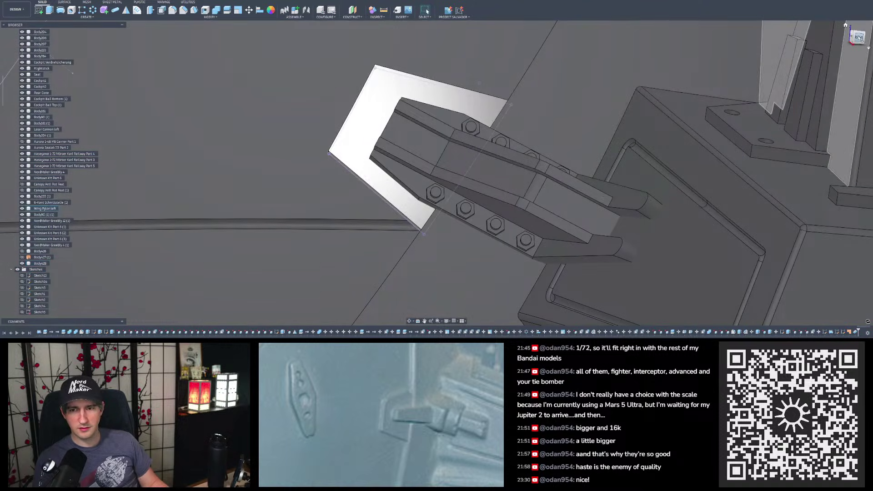
pyautogui.click(858, 38)
pyautogui.scroll(-3, 685, 142)
pyautogui.scroll(4, 279, 73)
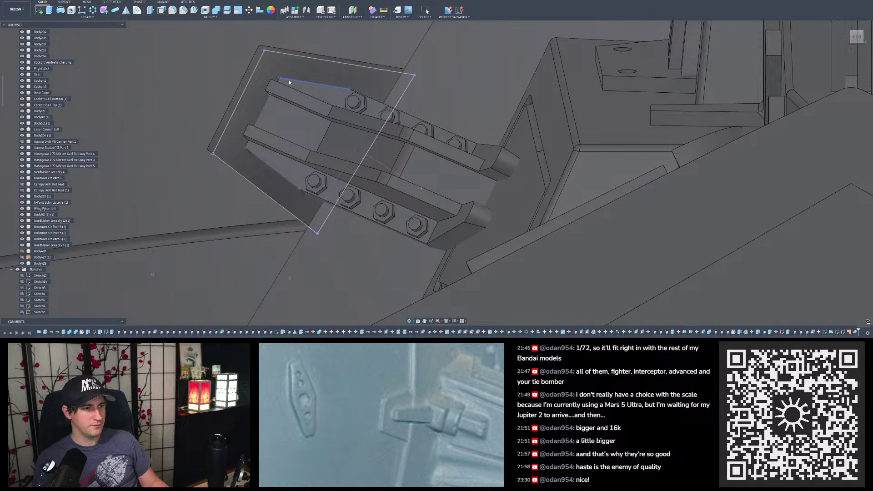
pyautogui.click(289, 82)
pyautogui.scroll(-3, 304, 69)
pyautogui.keyDown('shift'); pyautogui.moveTo(303, 68); pyautogui.dragTo(328, 51, button='middle'); pyautogui.keyUp('shift')
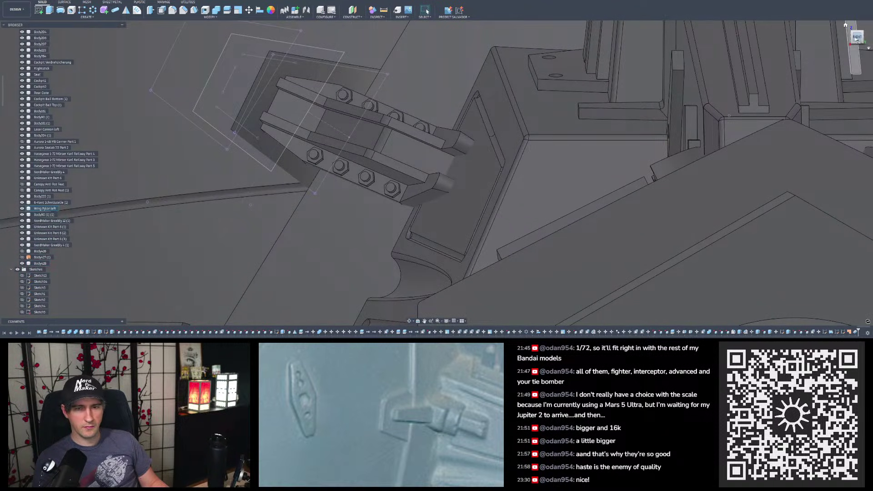
pyautogui.click(857, 39)
pyautogui.scroll(2, 255, 43)
pyautogui.scroll(2, 255, 43)
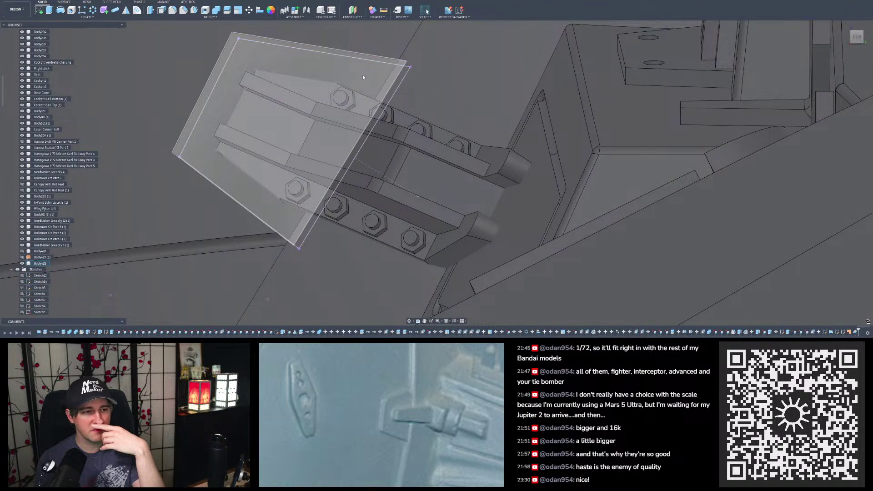
pyautogui.keyDown('shift'); pyautogui.moveTo(279, 52); pyautogui.dragTo(310, 61, button='middle'); pyautogui.keyUp('shift')
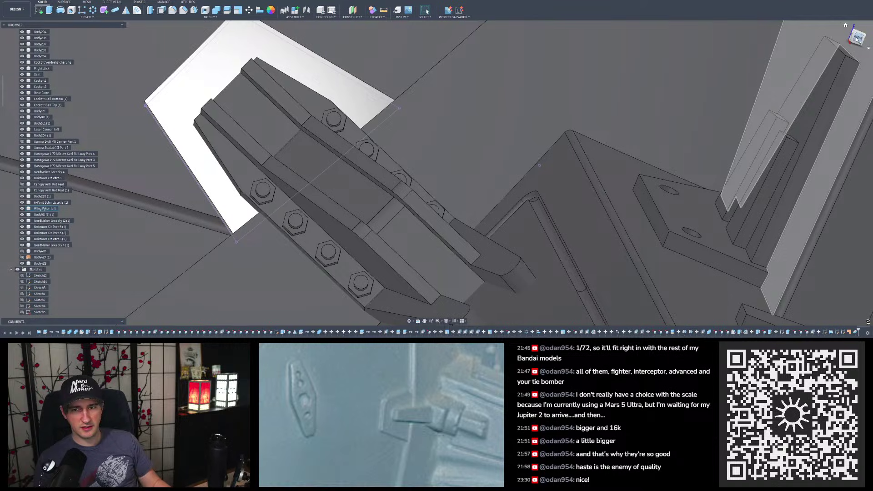
pyautogui.click(856, 40)
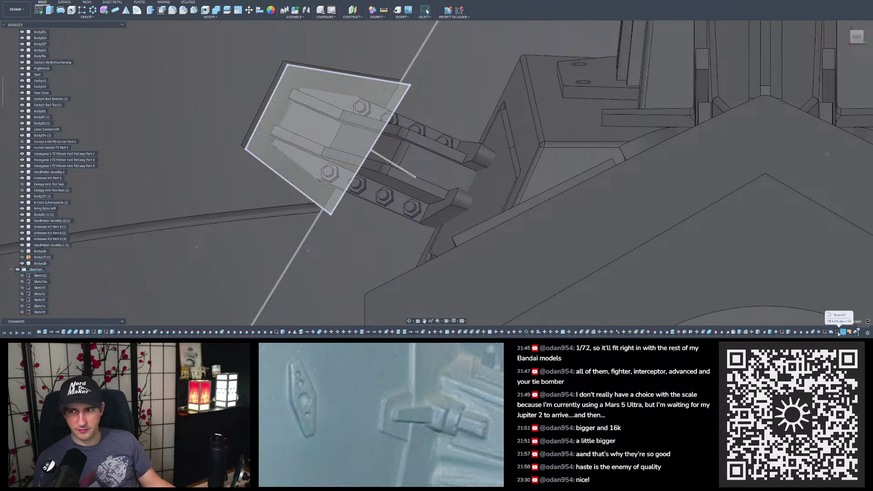
# Step: Reopen the plate's outline sketch and project the bolted greeblie's end edge and upper slanted edge into it
pyautogui.click(837, 333)
pyautogui.click(843, 333)
pyautogui.doubleClick(840, 333)
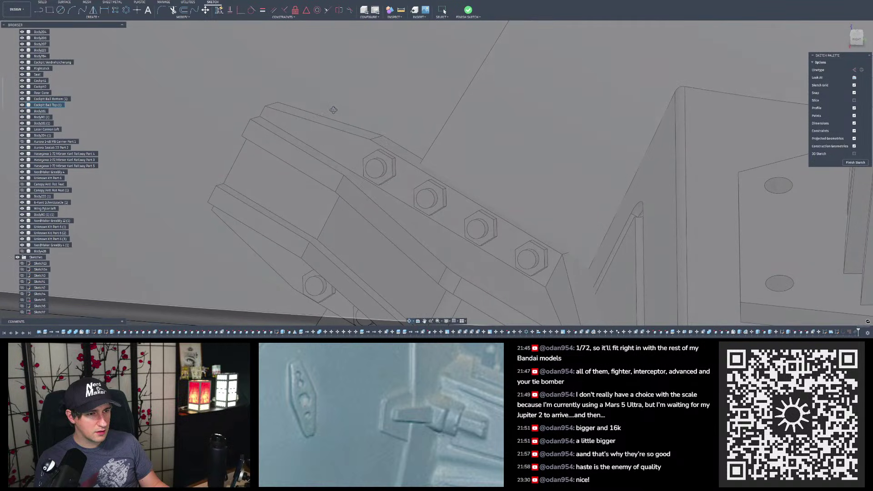
pyautogui.keyDown('shift'); pyautogui.moveTo(334, 104); pyautogui.dragTo(337, 100, button='middle'); pyautogui.keyUp('shift')
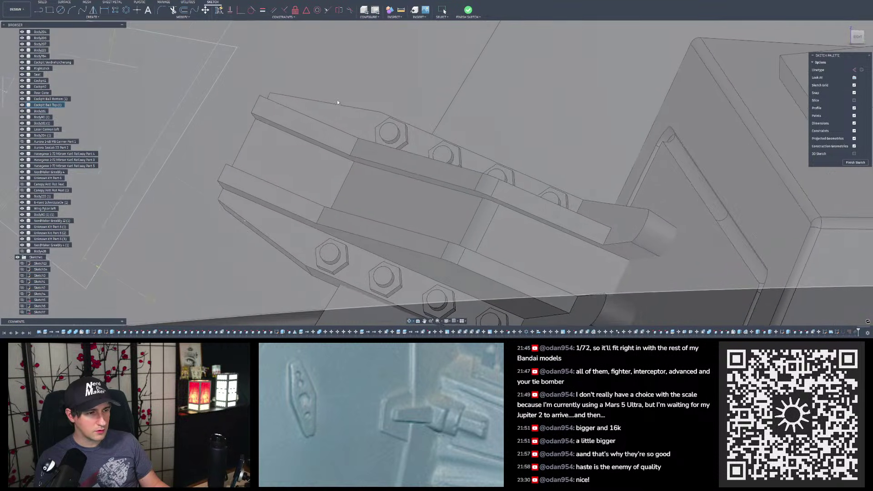
pyautogui.scroll(-3, 424, 149)
pyautogui.scroll(-2, 424, 149)
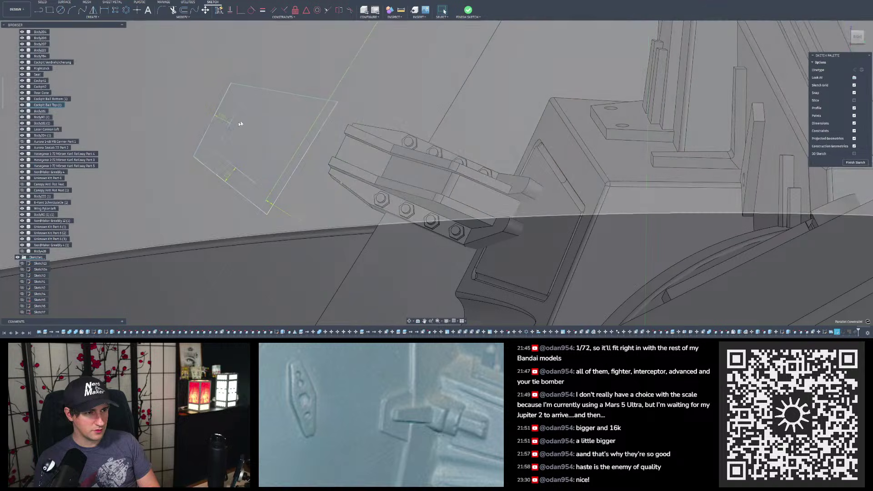
pyautogui.scroll(5, 254, 126)
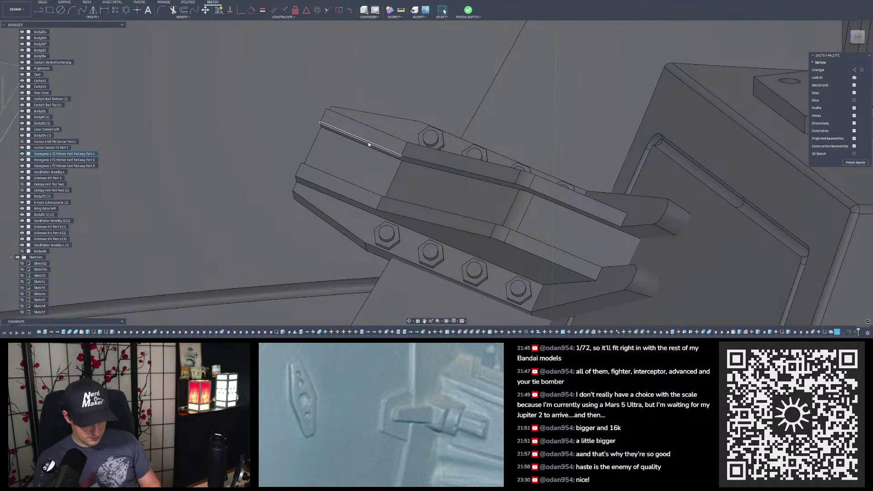
pyautogui.press('p')
pyautogui.keyDown('shift'); pyautogui.moveTo(368, 144); pyautogui.dragTo(332, 87, button='middle'); pyautogui.keyUp('shift')
pyautogui.click(297, 150)
pyautogui.click(320, 121)
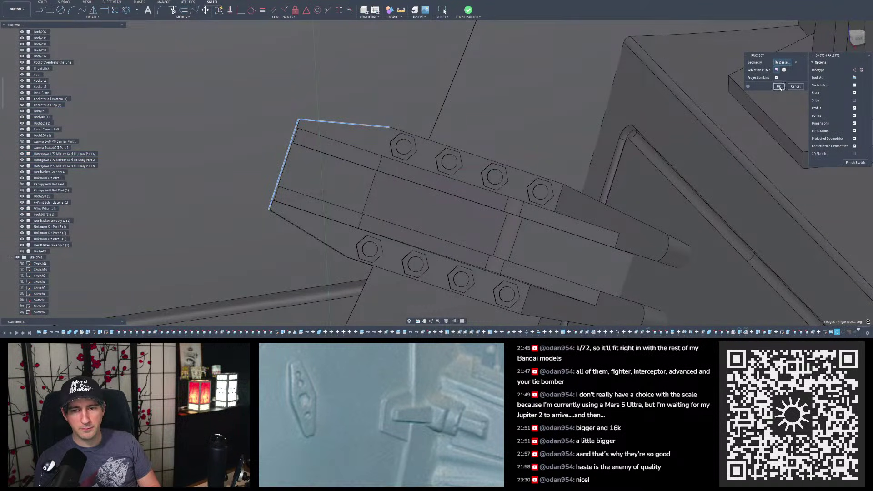
pyautogui.click(778, 86)
# Step: Replace the earlier projected lower line with a projection of the greeblie's lower slanted edge in the outline sketch
pyautogui.click(855, 40)
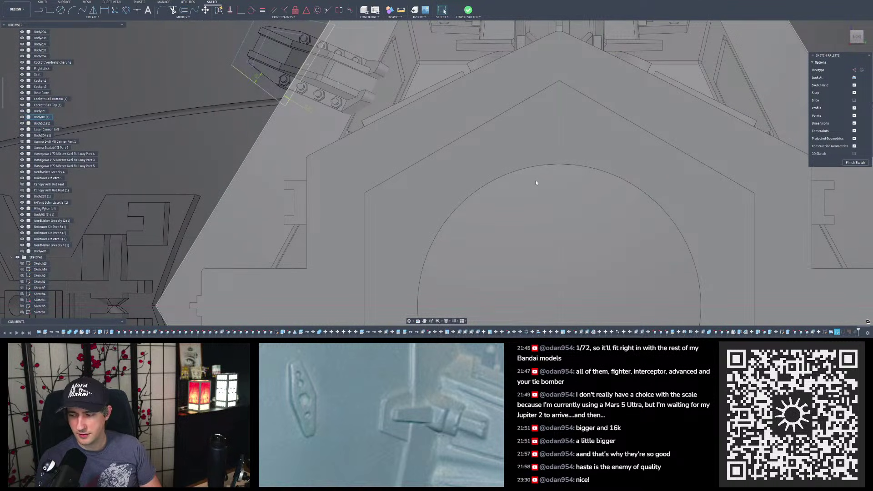
pyautogui.scroll(-6, 536, 180)
pyautogui.scroll(9, 469, 145)
pyautogui.scroll(4, 469, 128)
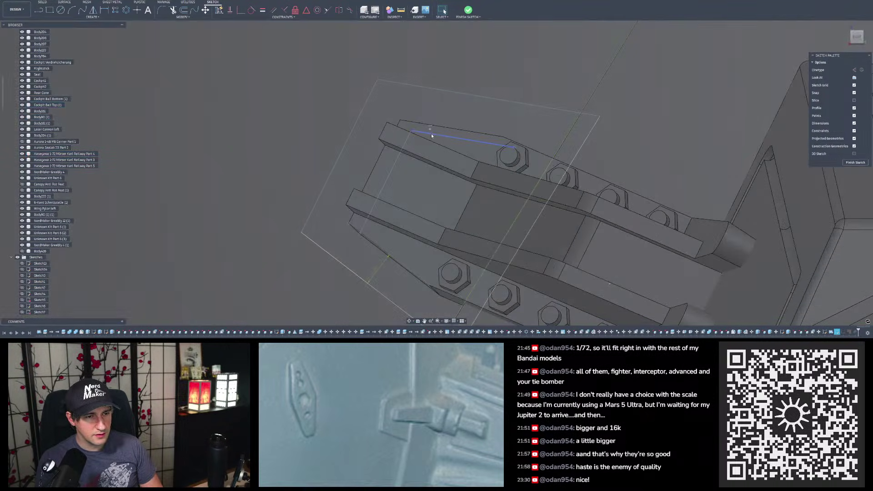
pyautogui.click(416, 130)
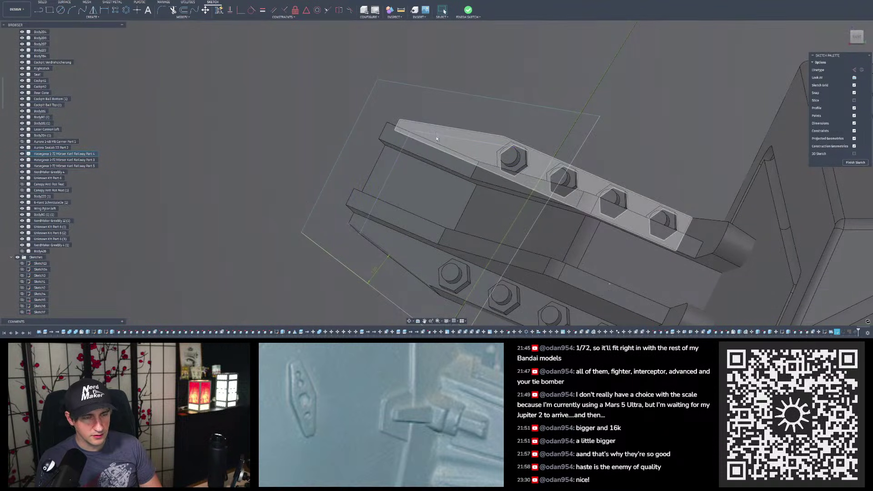
pyautogui.keyDown('shift'); pyautogui.moveTo(436, 138); pyautogui.dragTo(372, 214, button='middle'); pyautogui.keyUp('shift')
pyautogui.scroll(3, 353, 255)
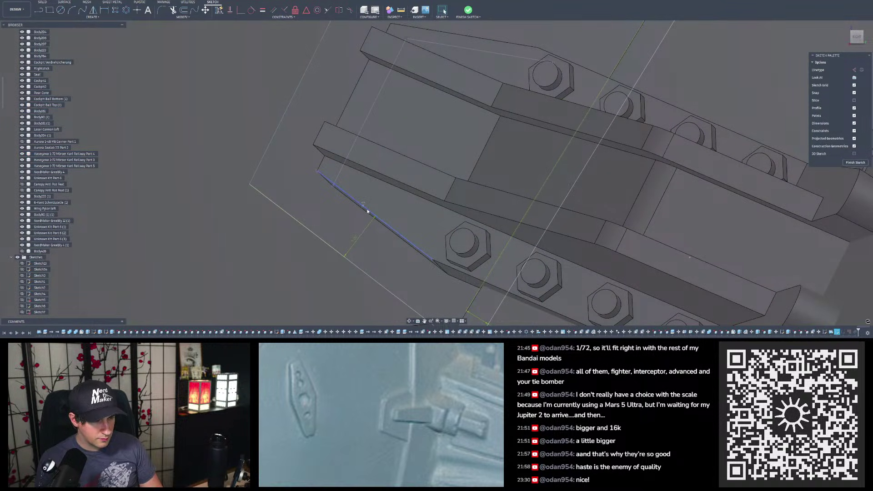
pyautogui.keyDown('shift'); pyautogui.moveTo(380, 189); pyautogui.dragTo(385, 187, button='middle'); pyautogui.keyUp('shift')
pyautogui.scroll(-2, 382, 189)
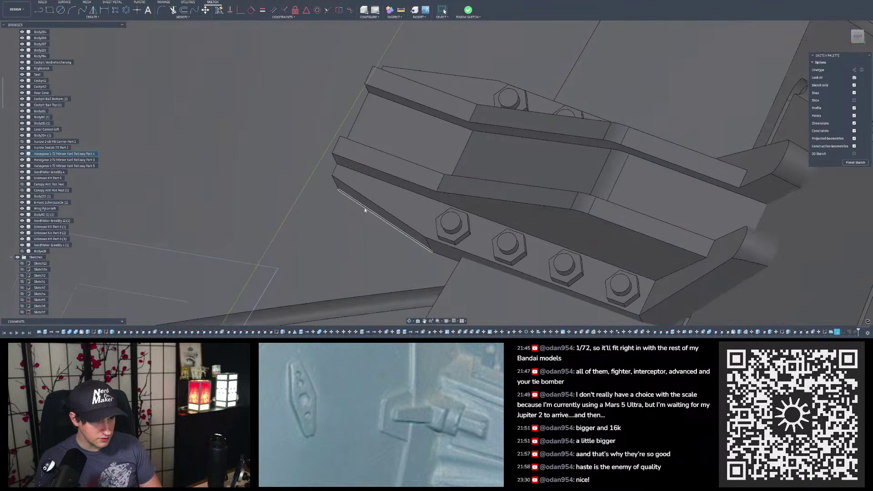
pyautogui.scroll(-5, 423, 159)
pyautogui.scroll(3, 301, 239)
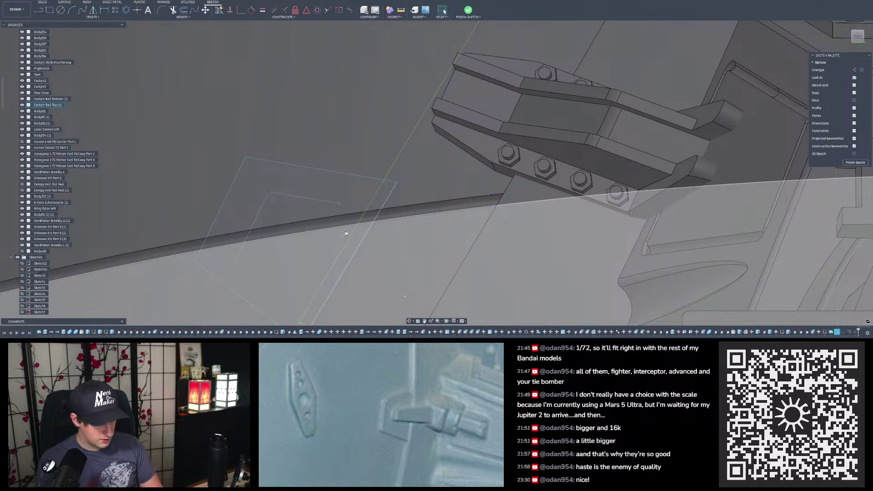
pyautogui.press('p')
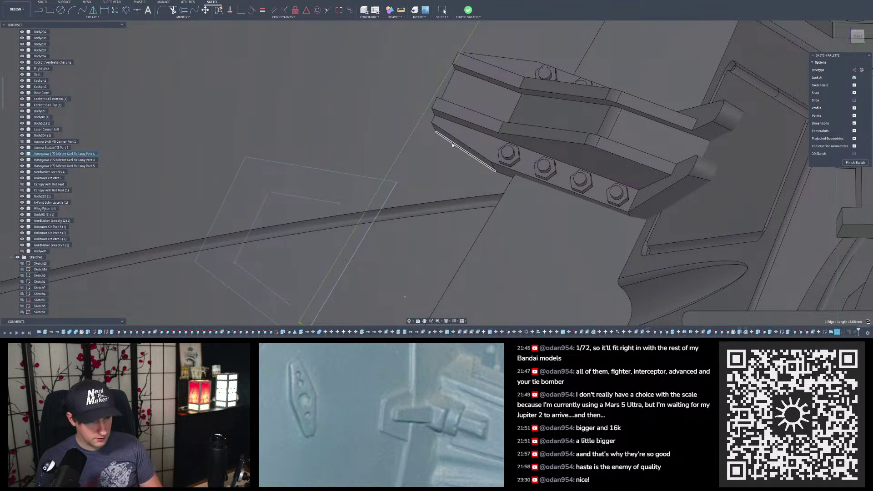
pyautogui.press('Return')
# Step: Dimension the outline's upper side 1 mm from the projected upper slanted edge of the greeblie
pyautogui.moveTo(858, 38); pyautogui.dragTo(472, 125)
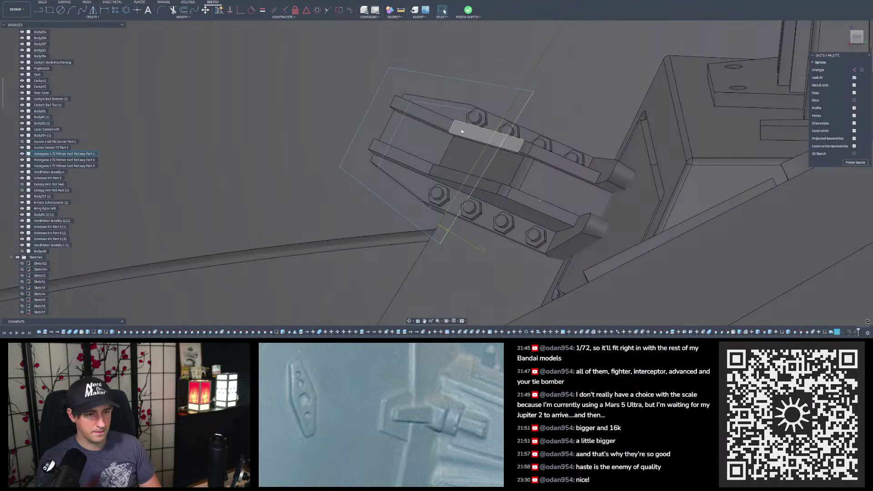
pyautogui.scroll(2, 434, 116)
pyautogui.scroll(-2, 387, 150)
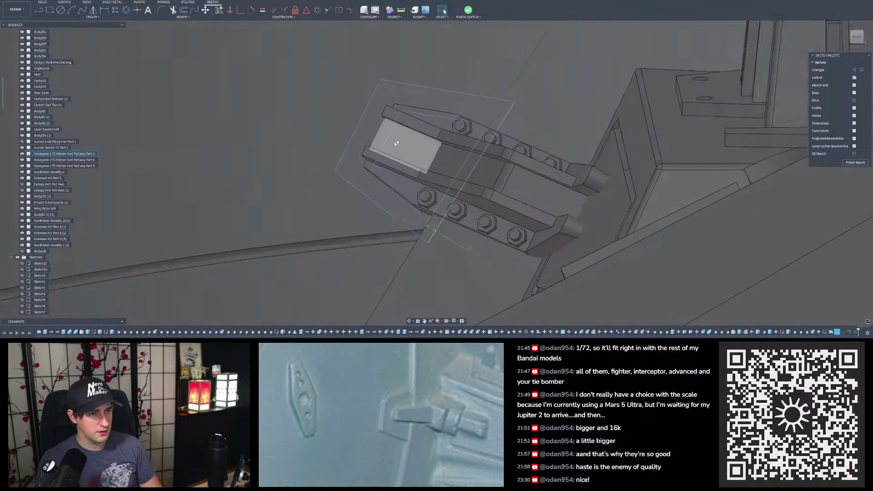
pyautogui.scroll(3, 430, 97)
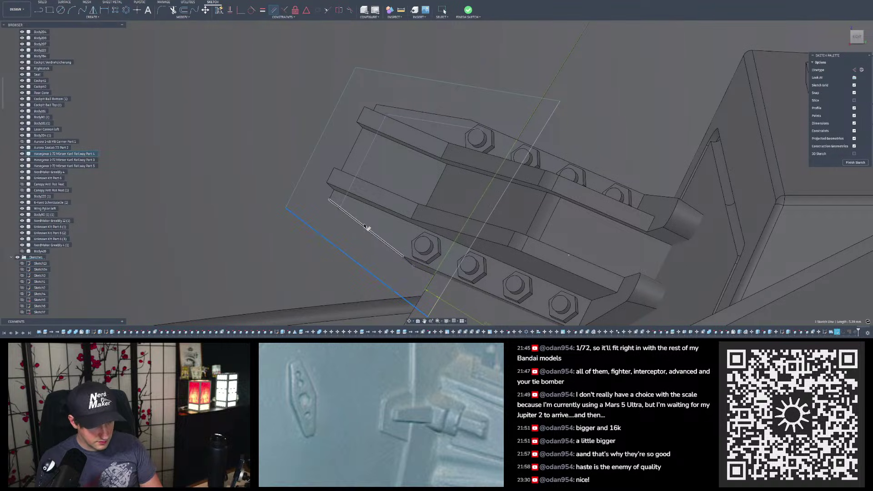
pyautogui.press('Escape')
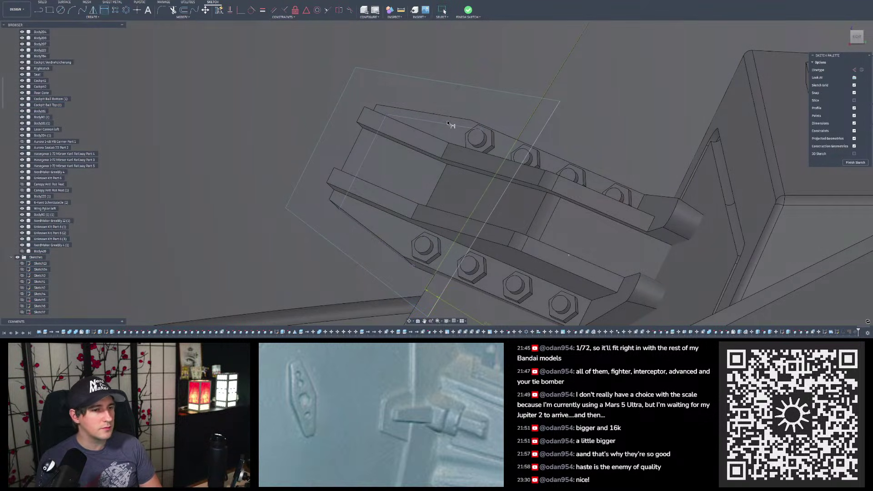
pyautogui.click(486, 116)
pyautogui.write('1')
pyautogui.press('Return')
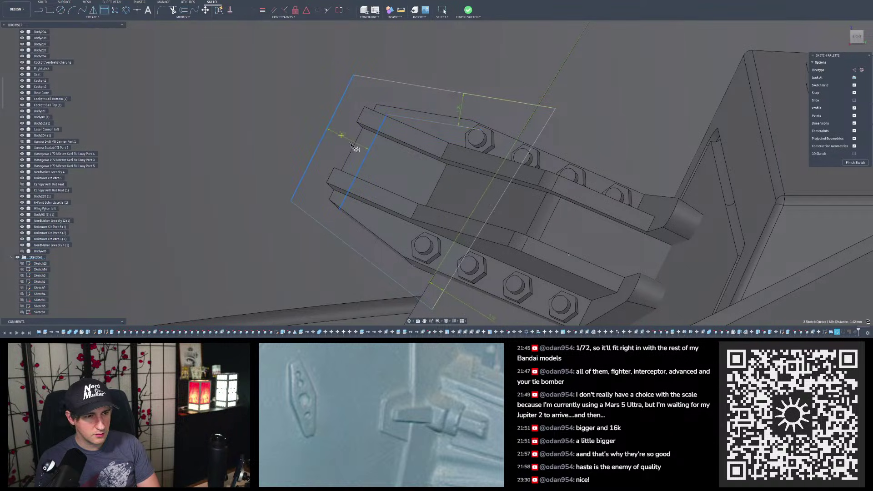
# Step: Dimension the outline's end and lower sides 1 mm from the projected greeblie edges and finish the sketch
pyautogui.press('Return')
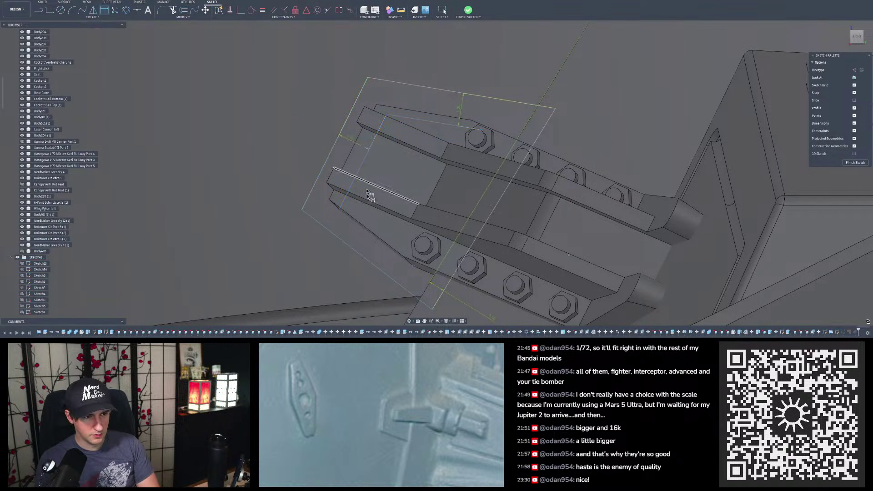
pyautogui.click(363, 234)
pyautogui.write('1')
pyautogui.press('Return')
pyautogui.scroll(-2, 401, 151)
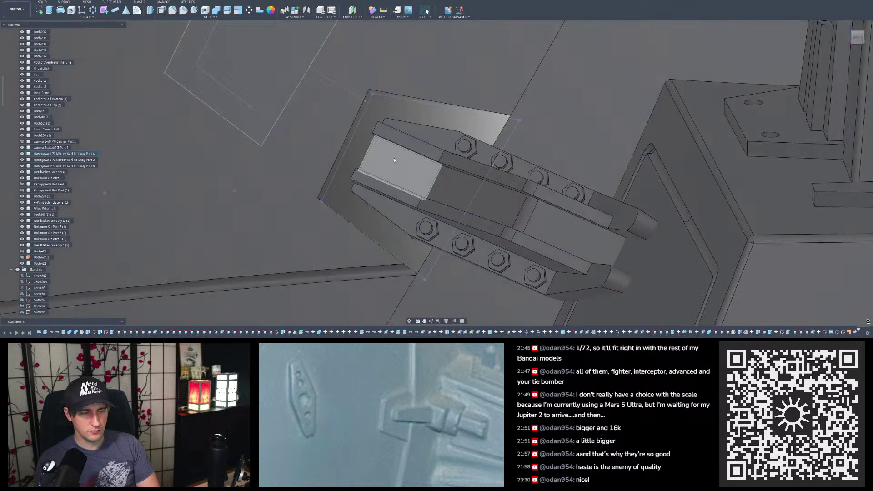
# Step: Measure the gap between the updated plate's upper slanted edge and the adjacent slanted side of the greeblie
pyautogui.scroll(-2, 395, 160)
pyautogui.keyDown('shift'); pyautogui.moveTo(395, 160); pyautogui.dragTo(431, 130, button='middle'); pyautogui.keyUp('shift')
pyautogui.scroll(-2, 409, 165)
pyautogui.scroll(1, 431, 129)
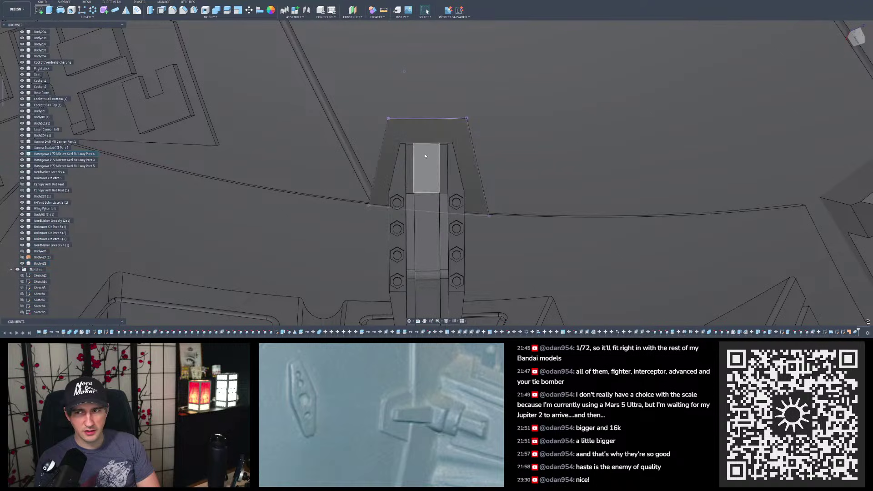
pyautogui.scroll(3, 423, 150)
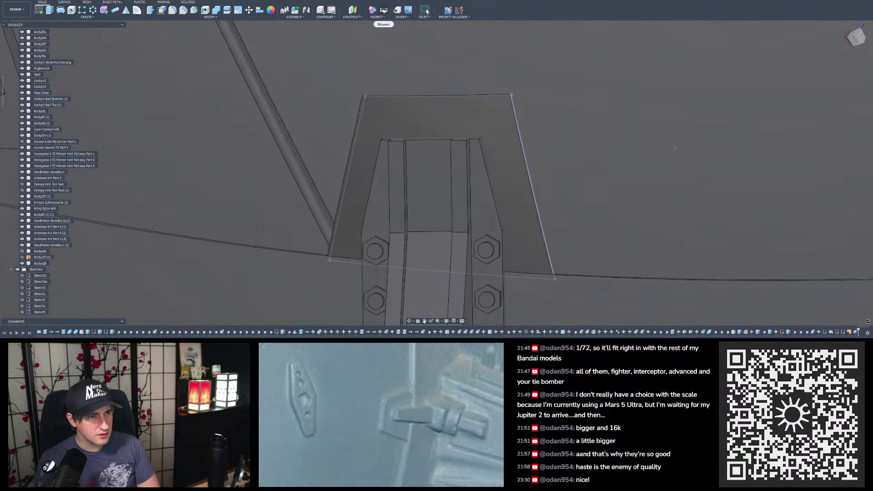
pyautogui.click(383, 10)
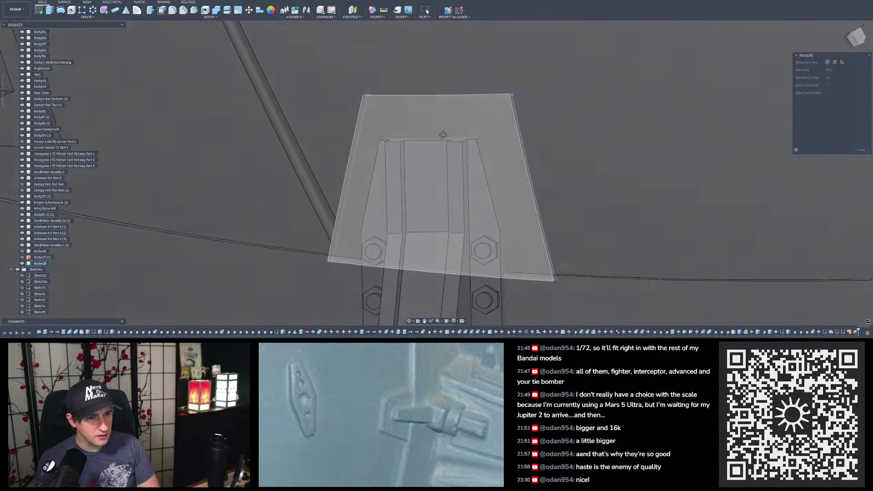
pyautogui.click(522, 156)
pyautogui.click(484, 153)
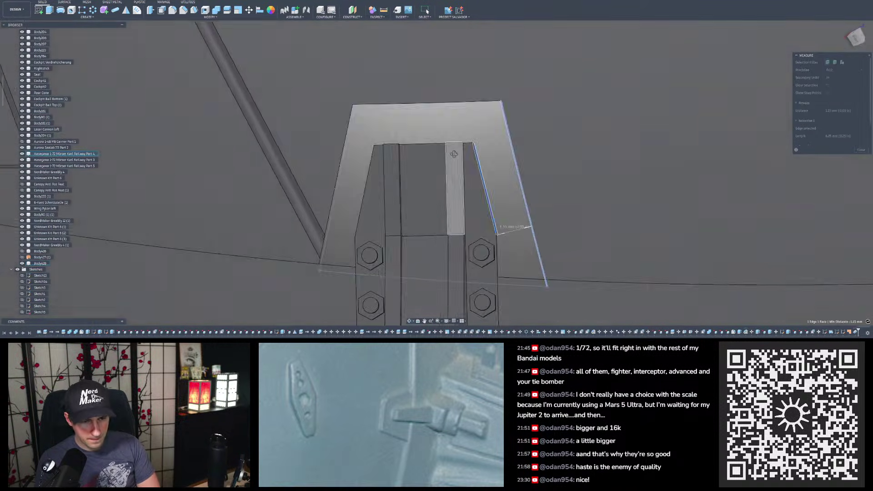
pyautogui.keyDown('shift'); pyautogui.moveTo(453, 153); pyautogui.dragTo(461, 161, button='middle'); pyautogui.keyUp('shift')
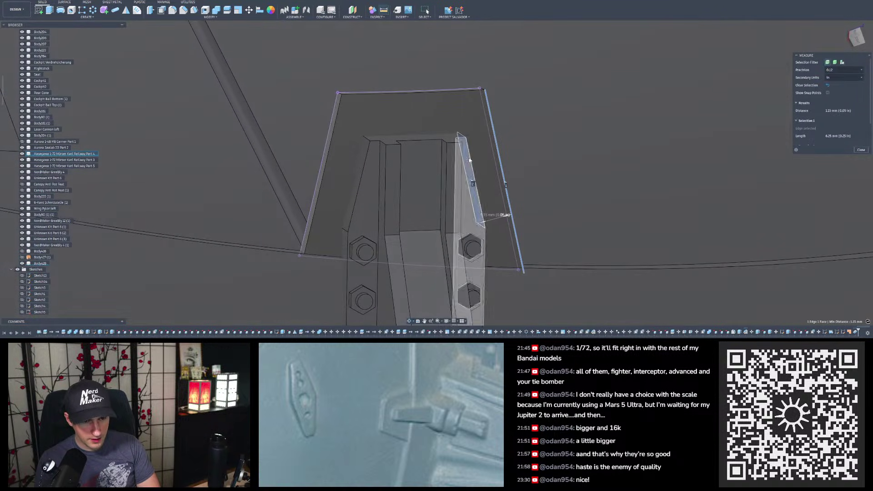
# Step: Set the measurement's secondary units to None and measure the gap between the plate's lower slanted edge and the greeblie
pyautogui.click(838, 78)
pyautogui.click(837, 86)
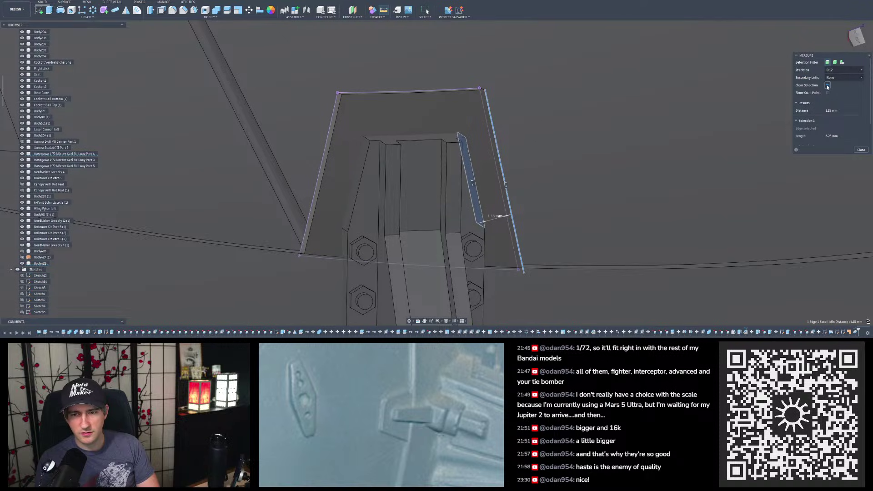
pyautogui.click(827, 86)
pyautogui.click(324, 177)
pyautogui.click(359, 162)
pyautogui.keyDown('shift'); pyautogui.moveTo(359, 163); pyautogui.dragTo(352, 160, button='middle'); pyautogui.keyUp('shift')
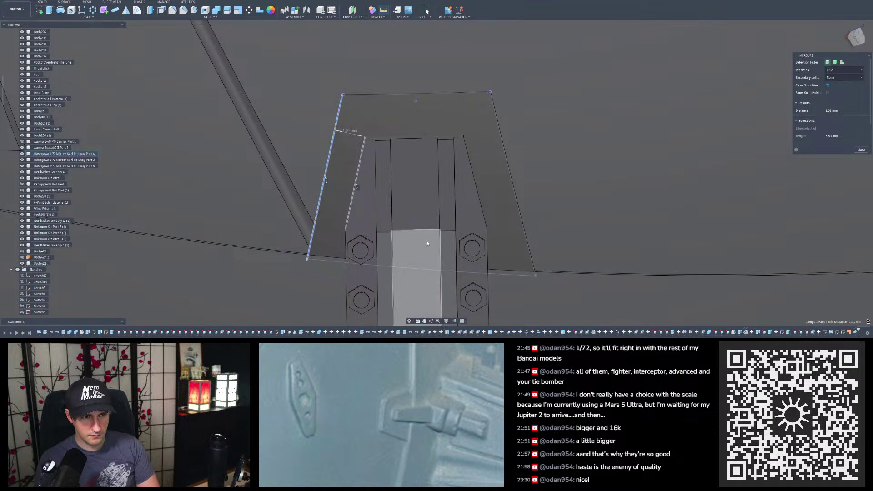
# Step: Measure the gap between the plate's end edge and the greeblie's end face, and close the measurement
pyautogui.keyDown('shift'); pyautogui.moveTo(418, 247); pyautogui.dragTo(405, 132, button='middle'); pyautogui.keyUp('shift')
pyautogui.click(404, 132)
pyautogui.click(423, 178)
pyautogui.scroll(-5, 407, 160)
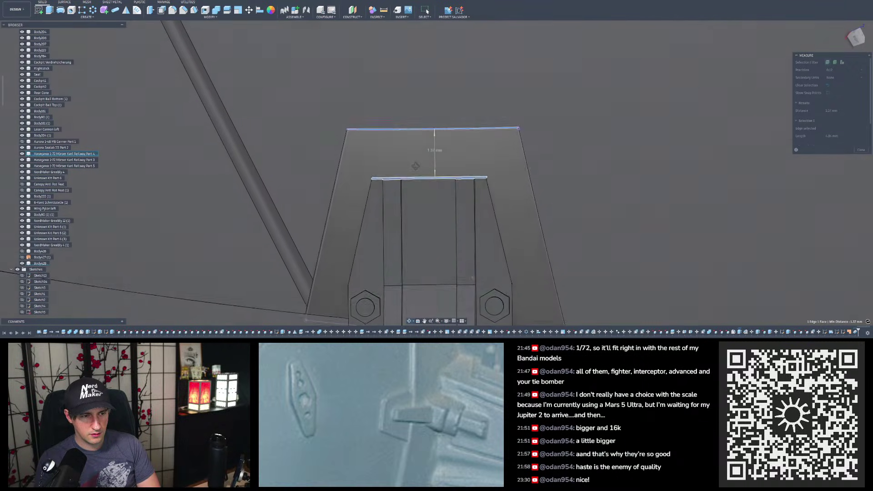
pyautogui.keyDown('shift'); pyautogui.moveTo(402, 155); pyautogui.dragTo(450, 168, button='middle'); pyautogui.keyUp('shift')
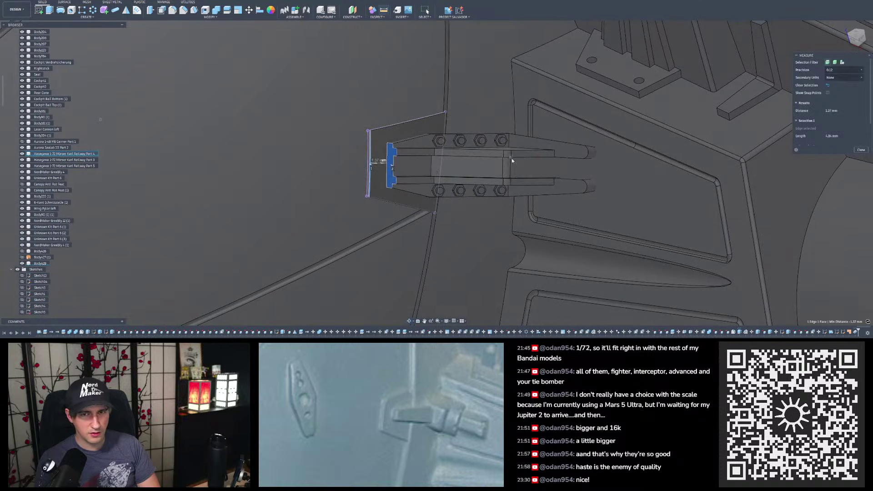
pyautogui.click(861, 150)
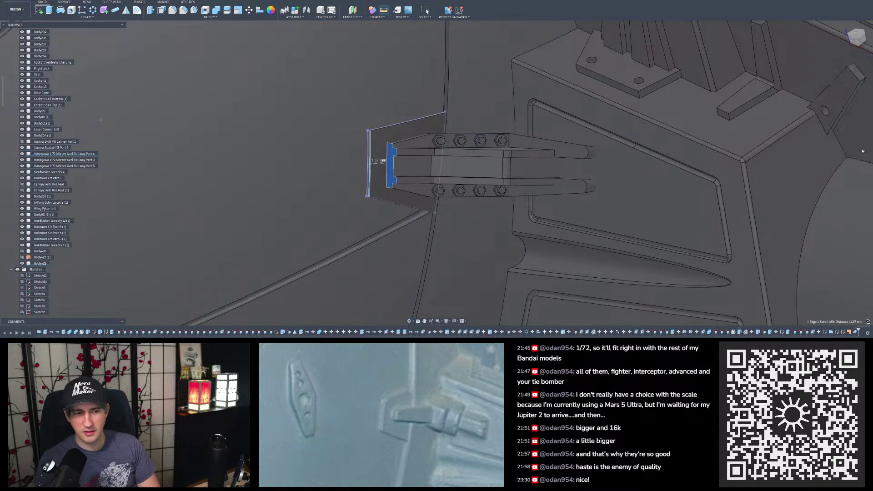
# Step: Reopen the plate's outline sketch and set the upper side's offset dimension to 1 mm-0.070
pyautogui.doubleClick(838, 333)
pyautogui.scroll(-3, 580, 250)
pyautogui.scroll(5, 390, 113)
pyautogui.scroll(1, 381, 66)
pyautogui.click(412, 86)
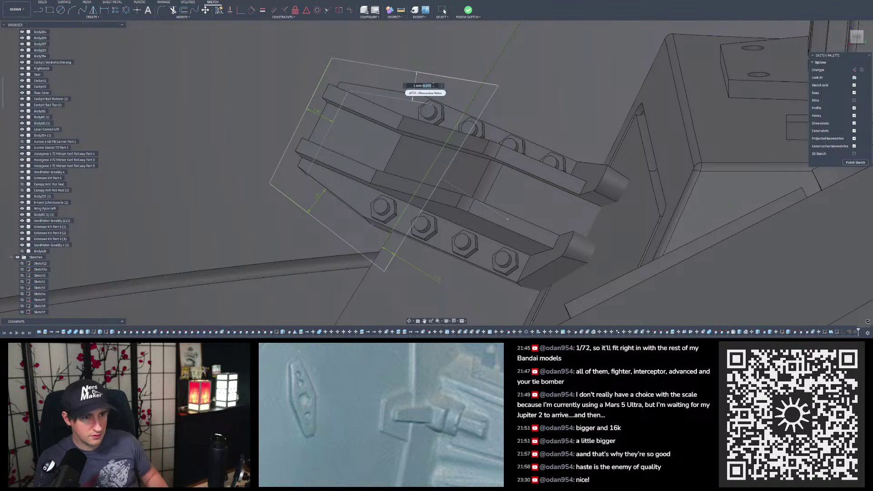
pyautogui.press('Return')
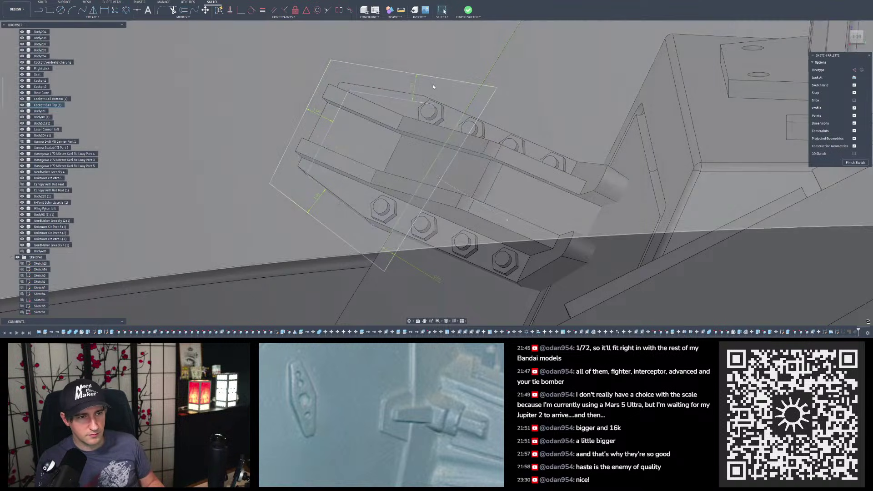
# Step: Set the lower side's offset dimension to 1 mm+0.070 and finish the outline sketch
pyautogui.doubleClick(315, 197)
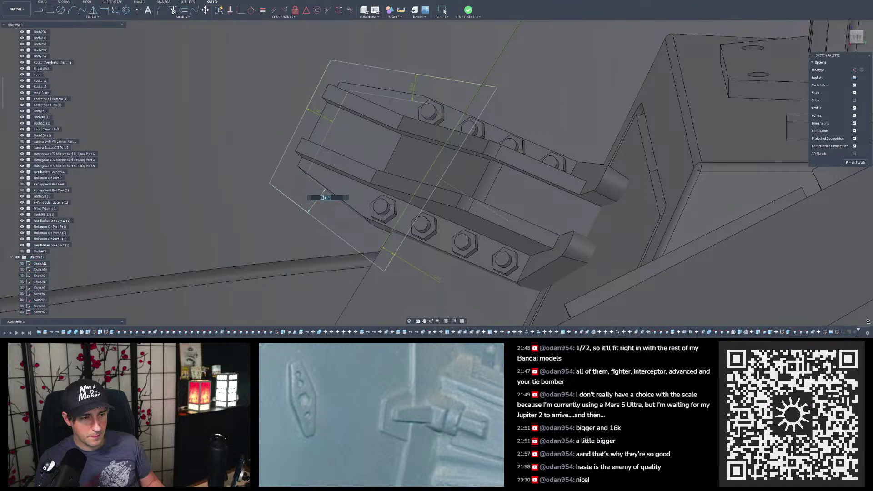
pyautogui.click(335, 197)
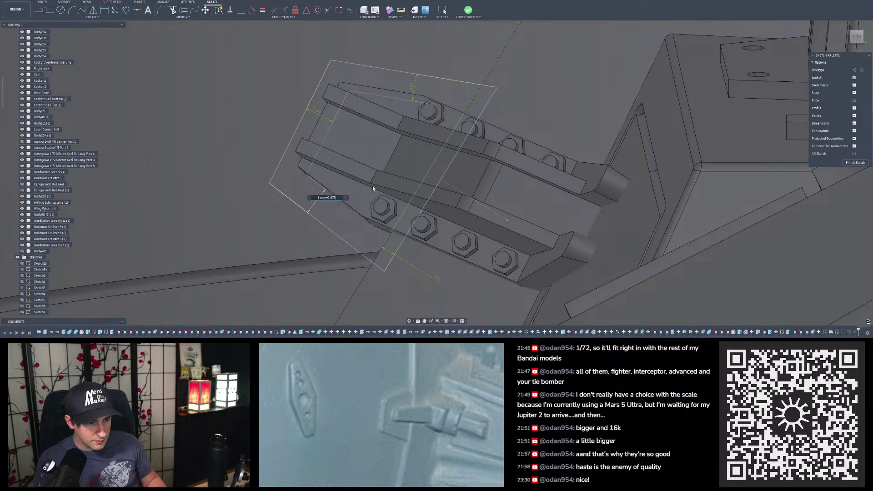
pyautogui.press('Return')
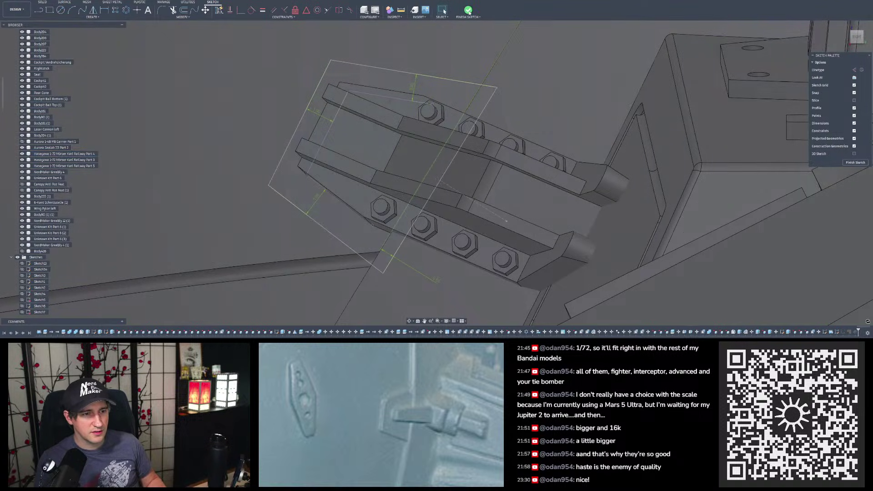
pyautogui.click(468, 10)
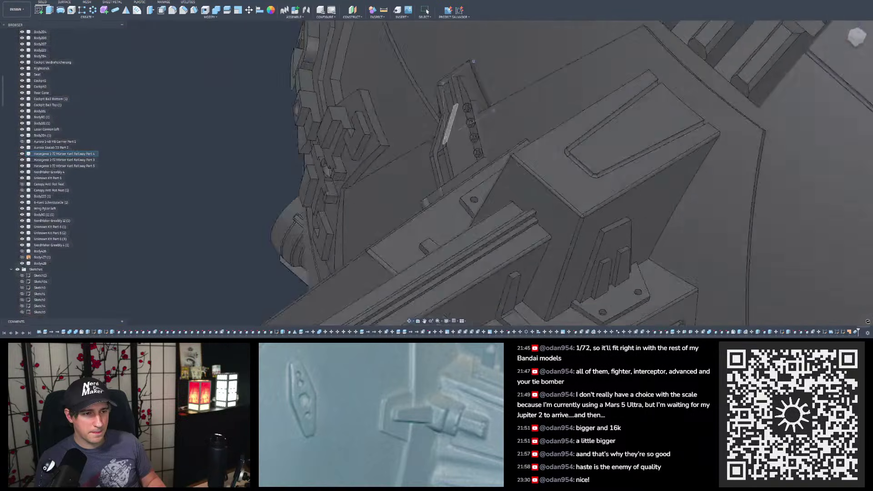
# Step: Examine the plate's margins around the bolted greeblie up close and against the surrounding ball surface
pyautogui.scroll(-5, 452, 146)
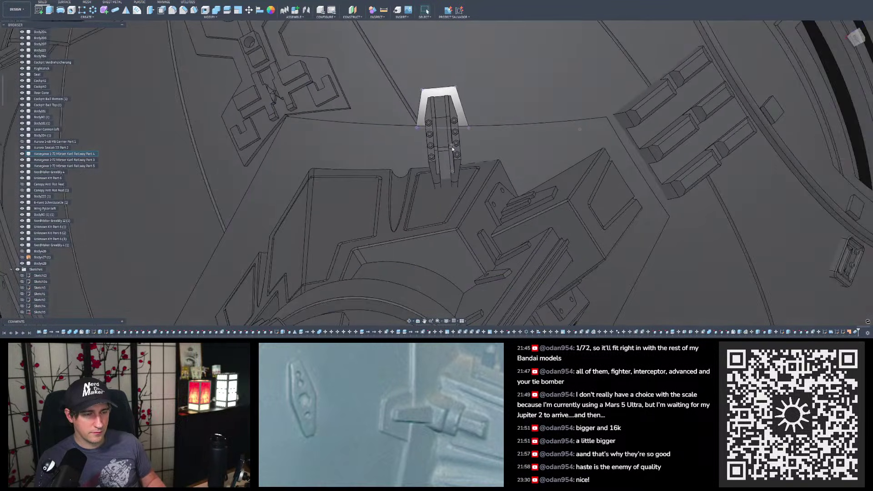
pyautogui.scroll(5, 453, 139)
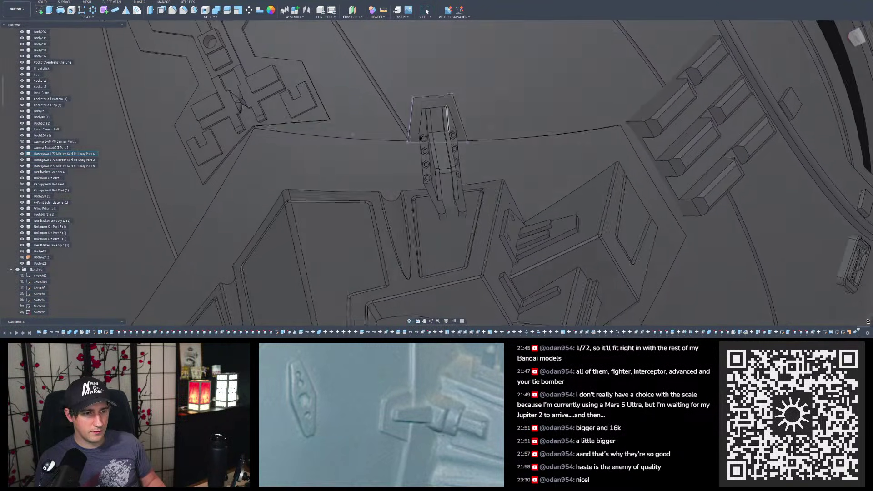
pyautogui.scroll(2, 444, 120)
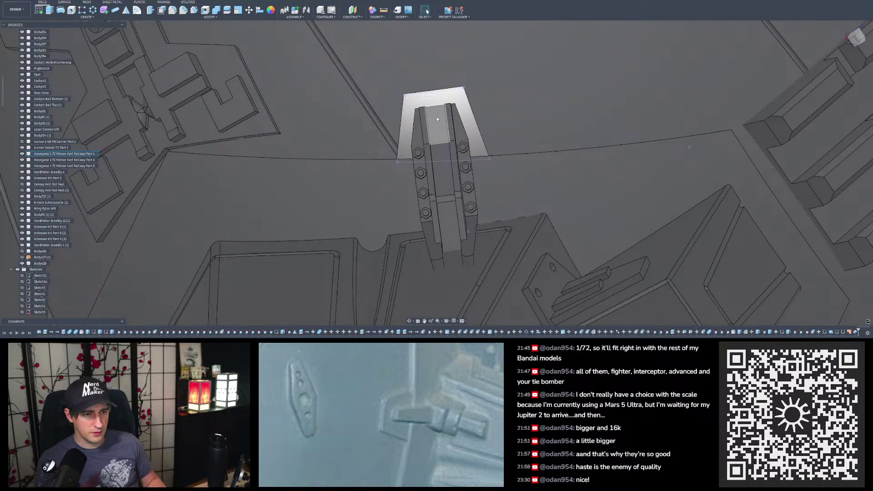
pyautogui.scroll(6, 441, 132)
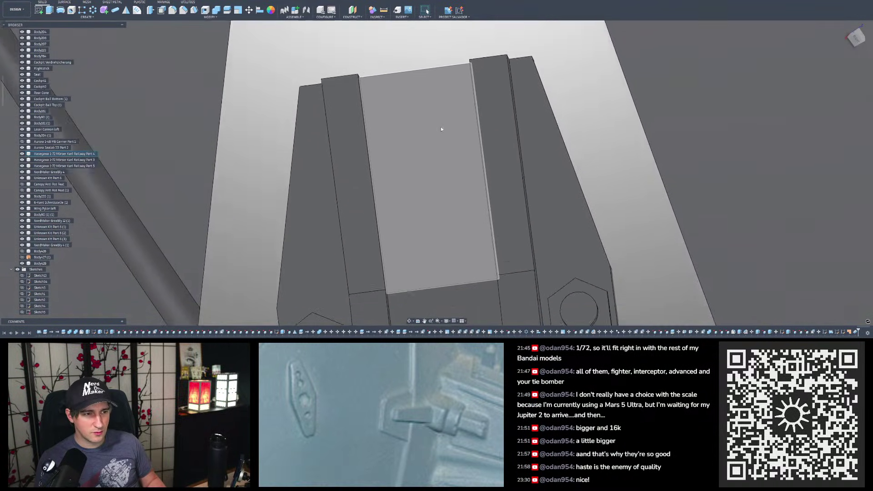
pyautogui.scroll(-4, 441, 129)
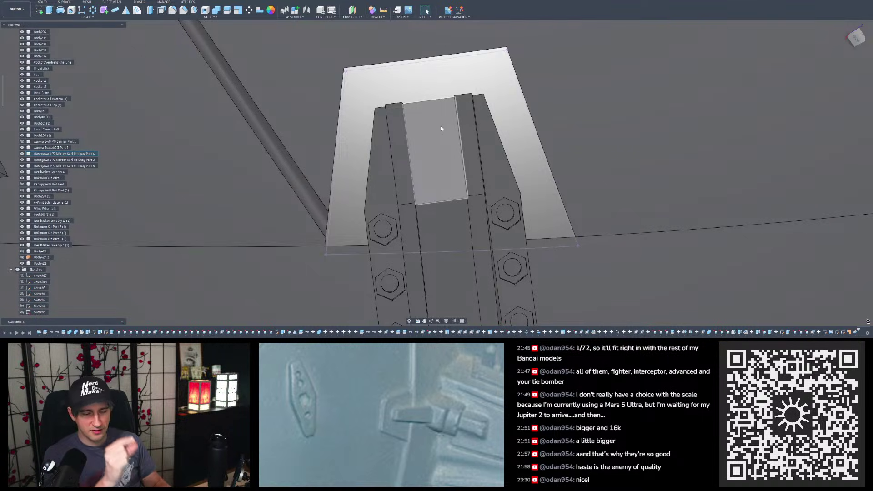
pyautogui.keyDown('shift'); pyautogui.moveTo(440, 126); pyautogui.dragTo(445, 153, button='middle'); pyautogui.keyUp('shift')
pyautogui.click(456, 145)
pyautogui.scroll(-10, 455, 138)
pyautogui.scroll(8, 454, 138)
pyautogui.scroll(-3, 454, 138)
pyautogui.scroll(-3, 454, 138)
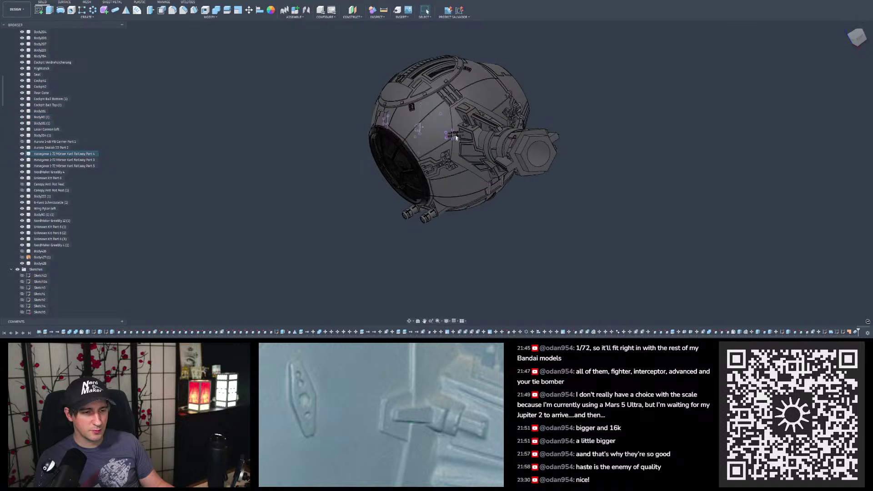
# Step: Hide the sketches and inspect the plate's proportions beside the wing pylon on the cockpit ball
pyautogui.moveTo(455, 138)
pyautogui.keyDown('shift'); pyautogui.mouseDown(button='middle')
pyautogui.moveTo(479, 128)
pyautogui.moveTo(462, 125)
pyautogui.mouseUp(button='middle'); pyautogui.keyUp('shift')
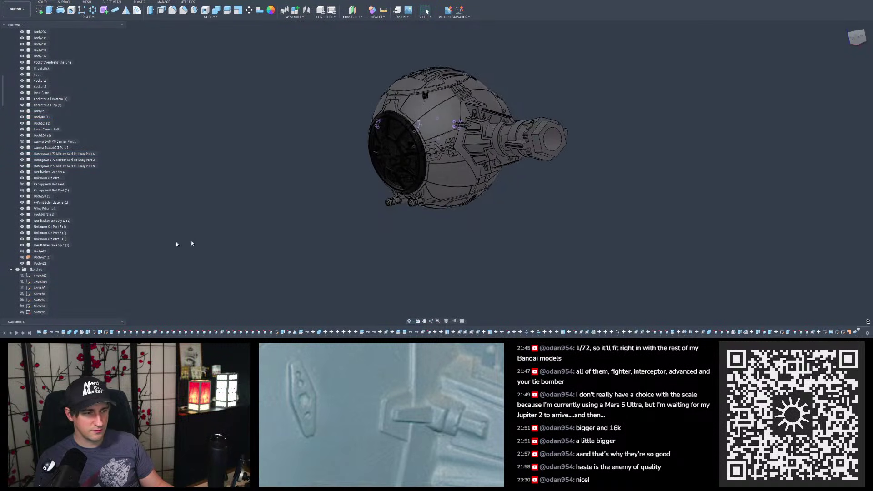
pyautogui.scroll(-2, 29, 271)
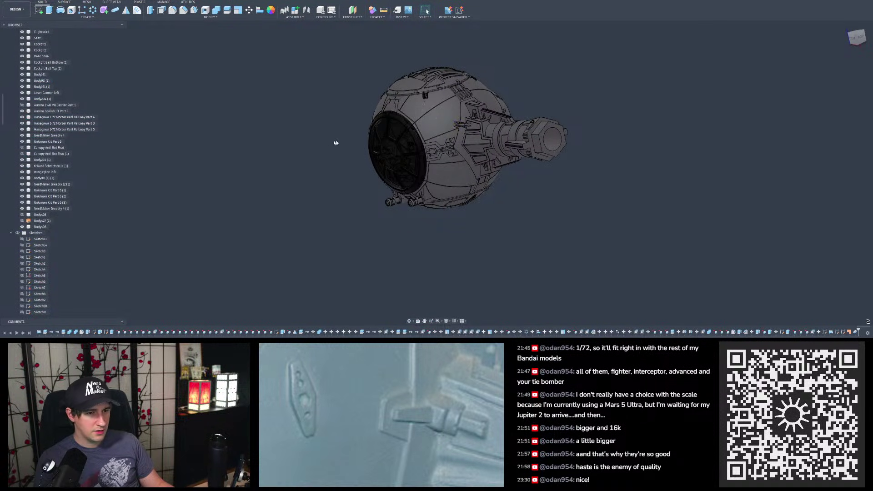
pyautogui.scroll(5, 427, 136)
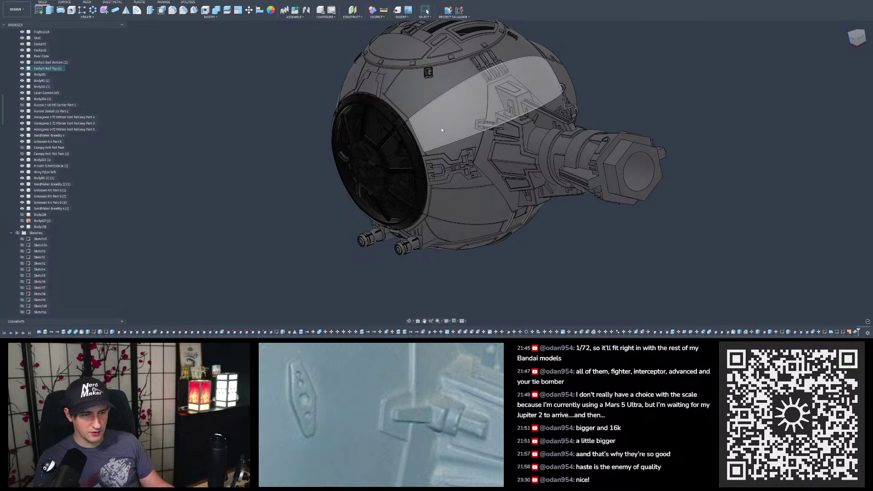
pyautogui.moveTo(427, 133)
pyautogui.keyDown('shift'); pyautogui.mouseDown(button='middle')
pyautogui.moveTo(432, 150)
pyautogui.moveTo(431, 135)
pyautogui.moveTo(432, 145)
pyautogui.moveTo(429, 136)
pyautogui.moveTo(491, 147)
pyautogui.moveTo(506, 125)
pyautogui.moveTo(509, 137)
pyautogui.moveTo(470, 138)
pyautogui.moveTo(481, 130)
pyautogui.moveTo(486, 143)
pyautogui.mouseUp(button='middle'); pyautogui.keyUp('shift')
pyautogui.scroll(10, 491, 147)
pyautogui.scroll(-5, 457, 129)
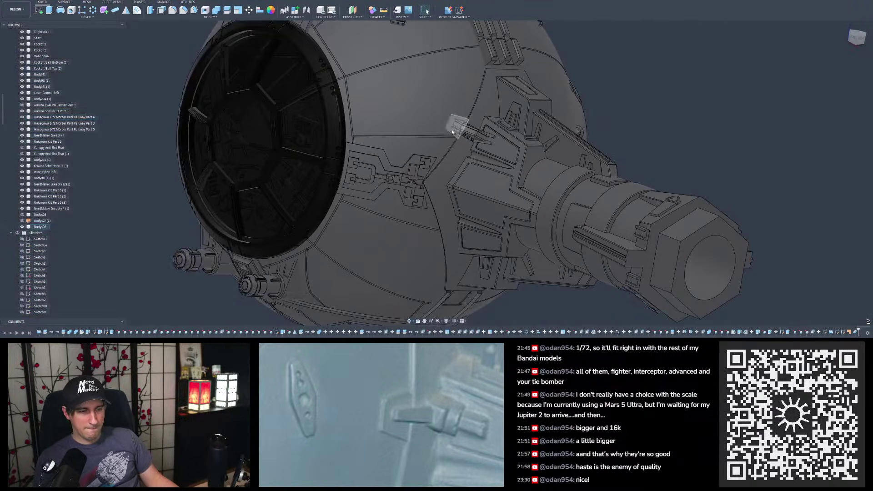
pyautogui.keyDown('shift'); pyautogui.moveTo(423, 125); pyautogui.dragTo(419, 123, button='middle'); pyautogui.keyUp('shift')
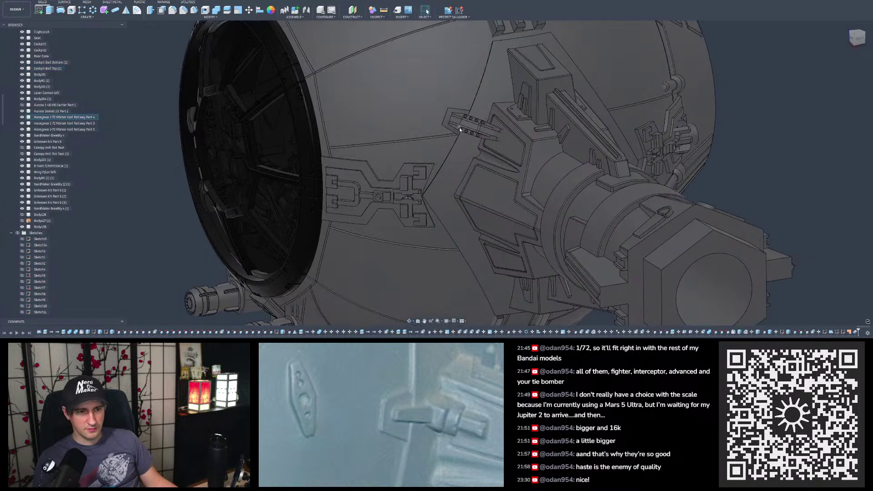
# Step: Extend the raised plate by offsetting its narrow end face outward by 1 mm
pyautogui.scroll(6, 459, 127)
pyautogui.scroll(5, 459, 128)
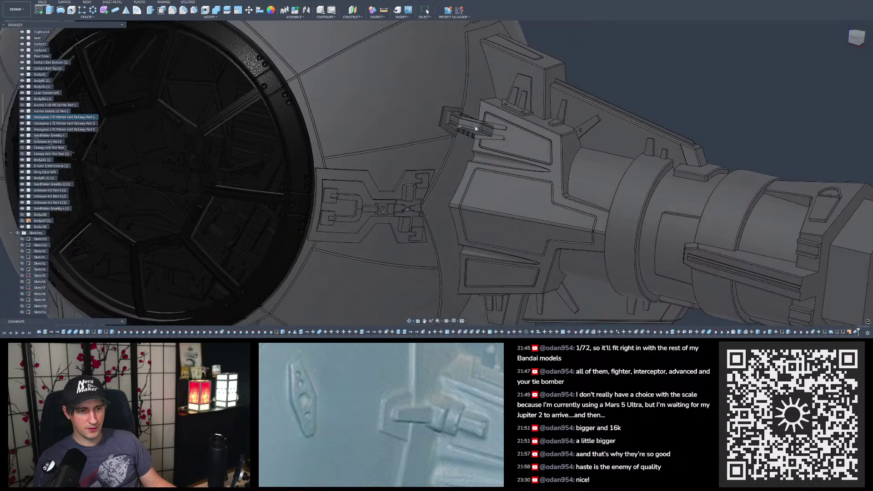
pyautogui.click(159, 12)
pyautogui.scroll(5, 440, 120)
pyautogui.click(450, 110)
pyautogui.keyDown('shift'); pyautogui.moveTo(449, 111); pyautogui.dragTo(437, 114, button='middle'); pyautogui.keyUp('shift')
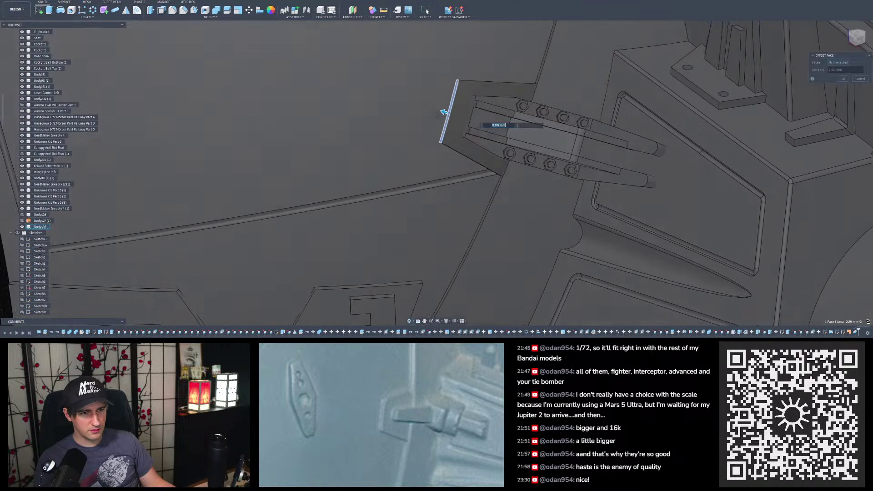
pyautogui.moveTo(444, 112); pyautogui.dragTo(433, 110)
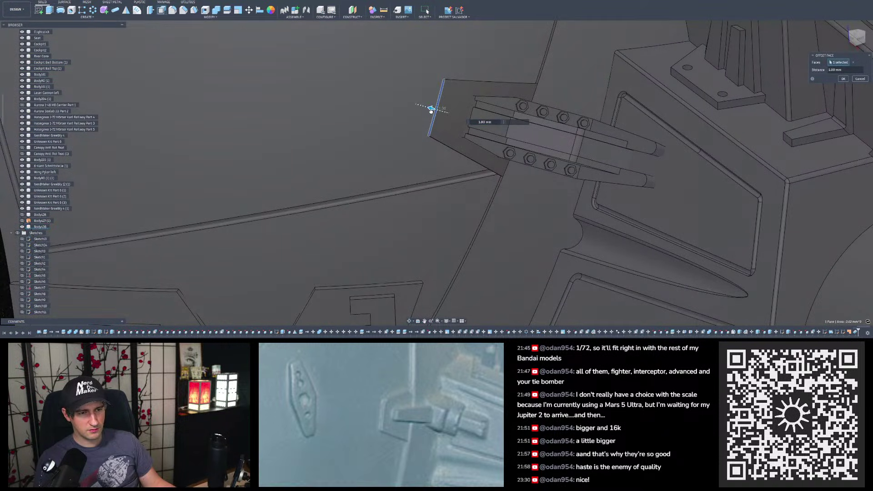
pyautogui.scroll(-5, 433, 111)
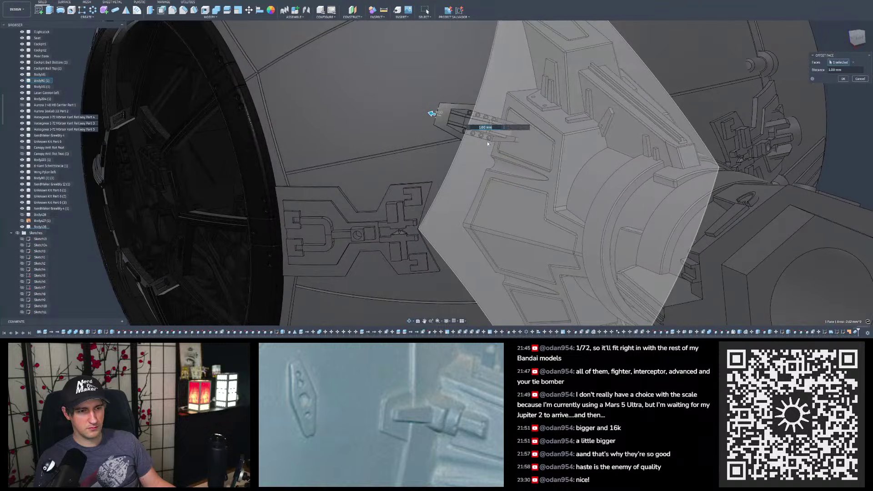
pyautogui.press('Return')
# Step: Compare the extended plate's proportions on the cockpit ball with the reference photo from several angles
pyautogui.scroll(-5, 487, 140)
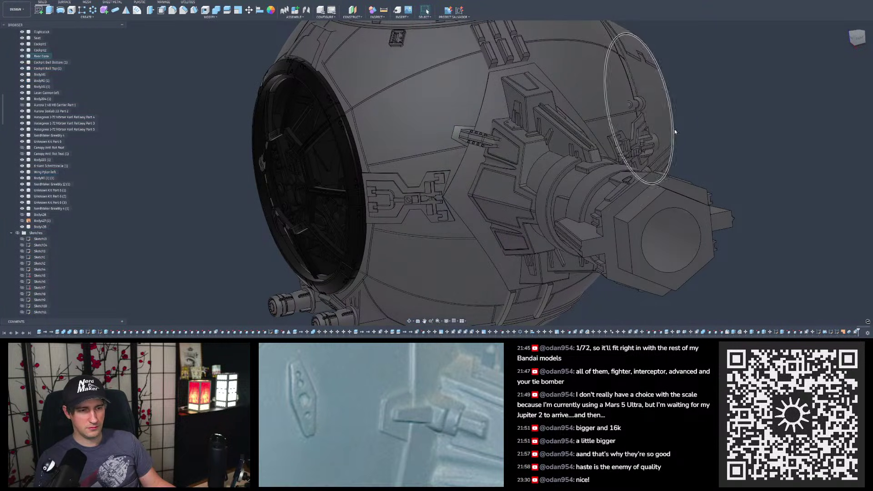
pyautogui.scroll(-2, 501, 178)
pyautogui.scroll(2, 501, 179)
pyautogui.moveTo(678, 120)
pyautogui.keyDown('shift'); pyautogui.mouseDown(button='middle')
pyautogui.moveTo(655, 122)
pyautogui.moveTo(676, 121)
pyautogui.mouseUp(button='middle'); pyautogui.keyUp('shift')
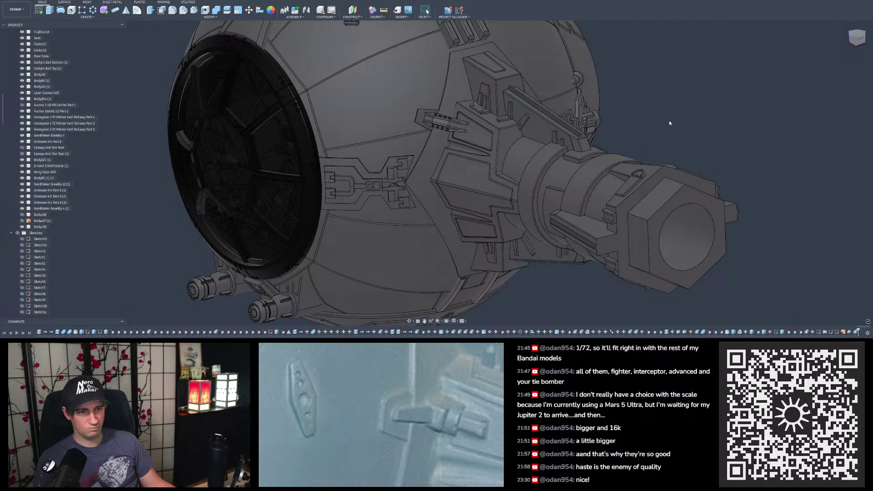
pyautogui.scroll(-3, 461, 171)
pyautogui.keyDown('shift'); pyautogui.moveTo(461, 171); pyautogui.dragTo(474, 173, button='middle'); pyautogui.keyUp('shift')
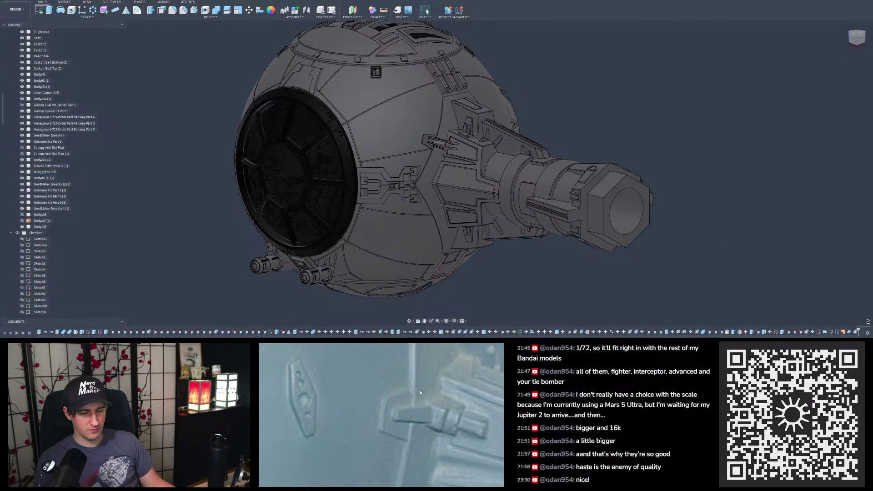
pyautogui.scroll(-5, 422, 392)
pyautogui.moveTo(508, 237)
pyautogui.keyDown('shift'); pyautogui.mouseDown(button='middle')
pyautogui.moveTo(518, 237)
pyautogui.moveTo(500, 233)
pyautogui.mouseUp(button='middle'); pyautogui.keyUp('shift')
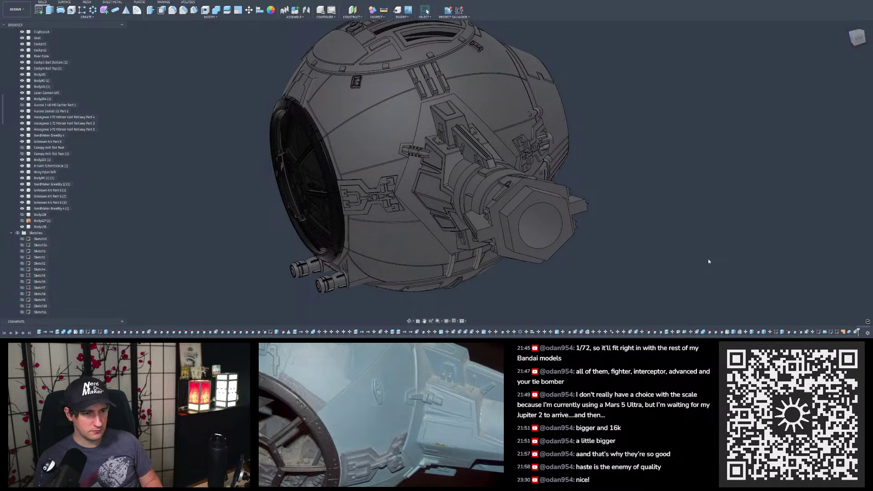
pyautogui.keyDown('shift'); pyautogui.moveTo(706, 260); pyautogui.dragTo(605, 243, button='middle'); pyautogui.keyUp('shift')
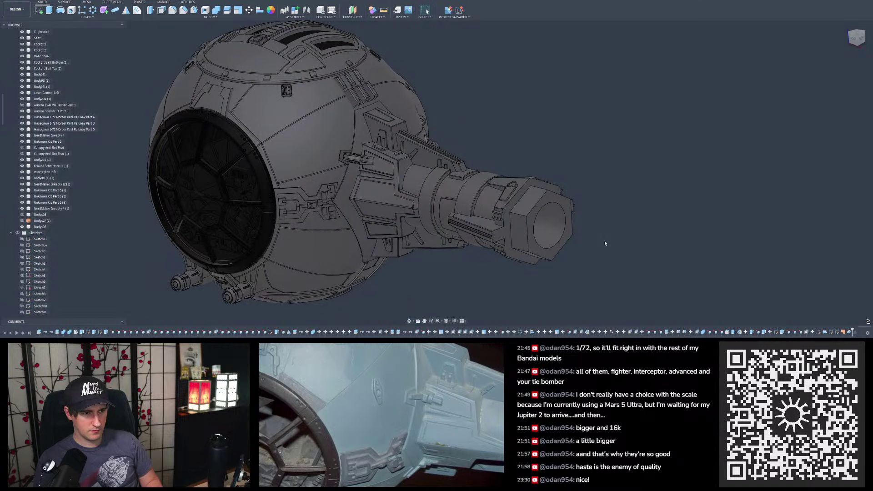
# Step: Reopen the plate's face offset, set its distance to 0.8 mm and review the plate on the ball
pyautogui.doubleClick(855, 332)
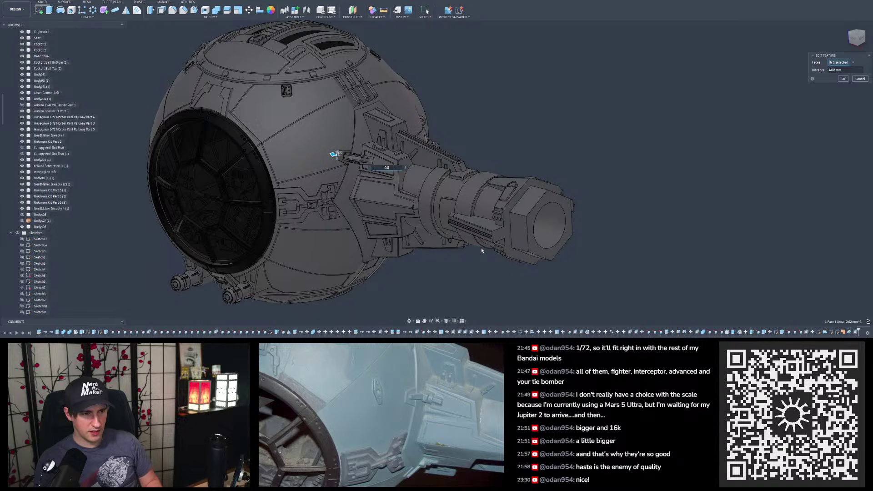
pyautogui.press('Return')
pyautogui.keyDown('shift'); pyautogui.moveTo(480, 250); pyautogui.dragTo(459, 226, button='middle'); pyautogui.keyUp('shift')
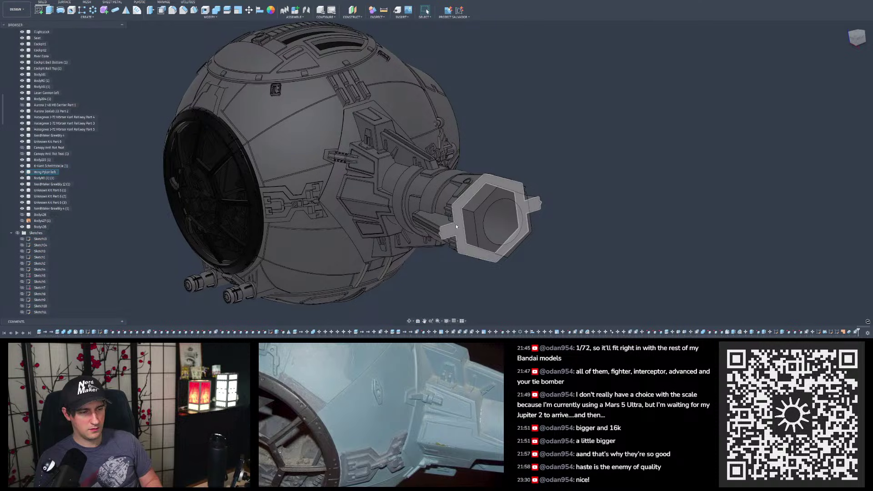
pyautogui.click(504, 174)
pyautogui.scroll(-3, 514, 157)
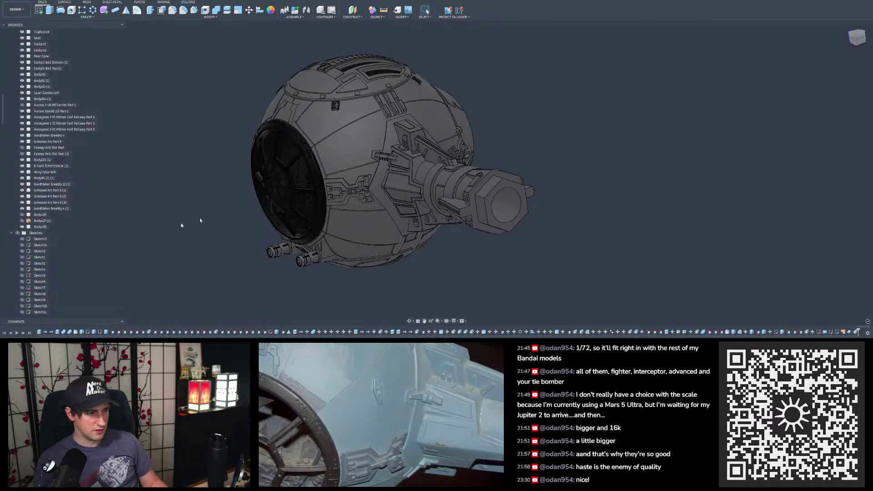
# Step: Restore the sketches folder's visibility with the plate's outline sketch hidden, and save the design
pyautogui.click(18, 233)
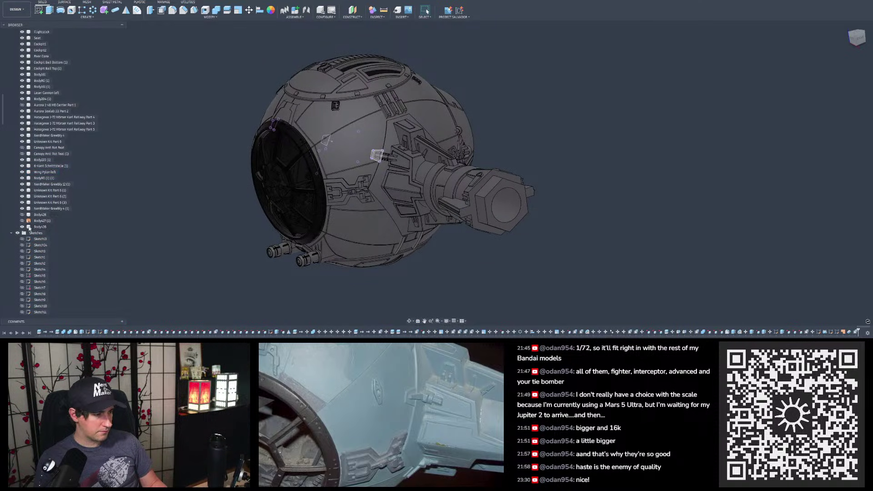
pyautogui.scroll(-10, 30, 228)
pyautogui.click(23, 251)
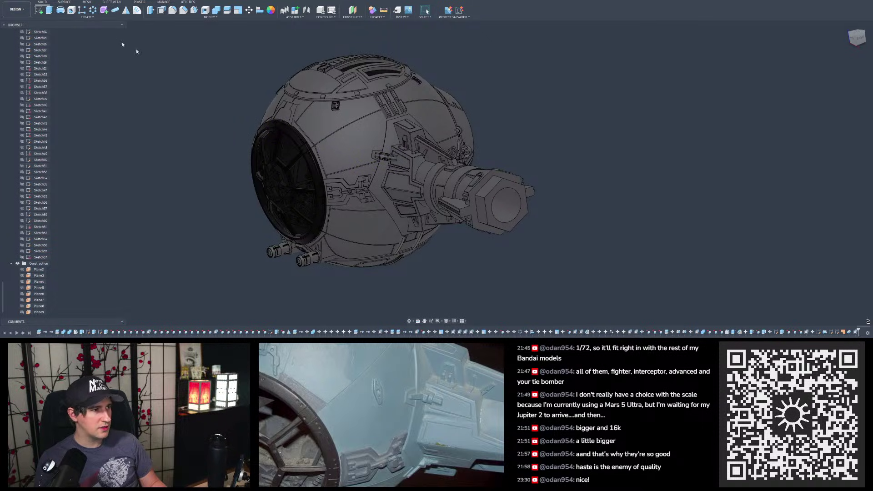
pyautogui.hotkey('ctrl', 's')
pyautogui.click(438, 176)
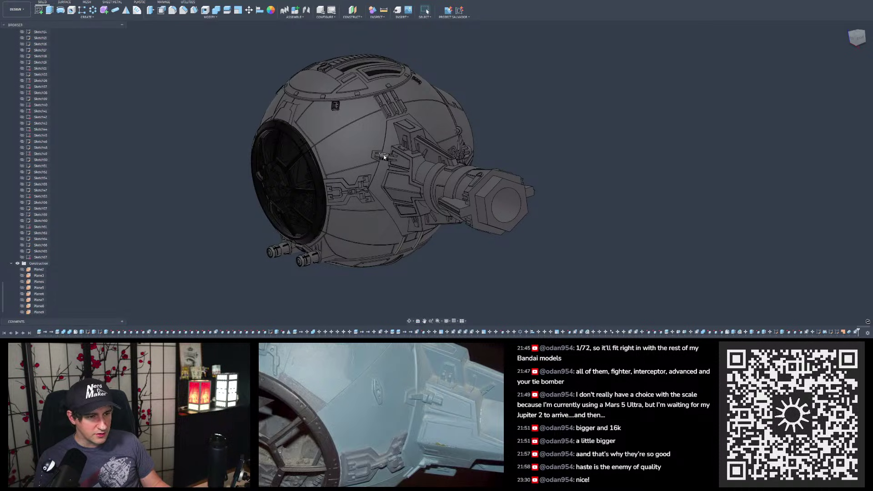
# Step: Apply an appearance already used in the design to the raised plate around the greeblie
pyautogui.keyDown('shift'); pyautogui.moveTo(385, 138); pyautogui.dragTo(364, 136, button='middle'); pyautogui.keyUp('shift')
pyautogui.scroll(15, 32, 226)
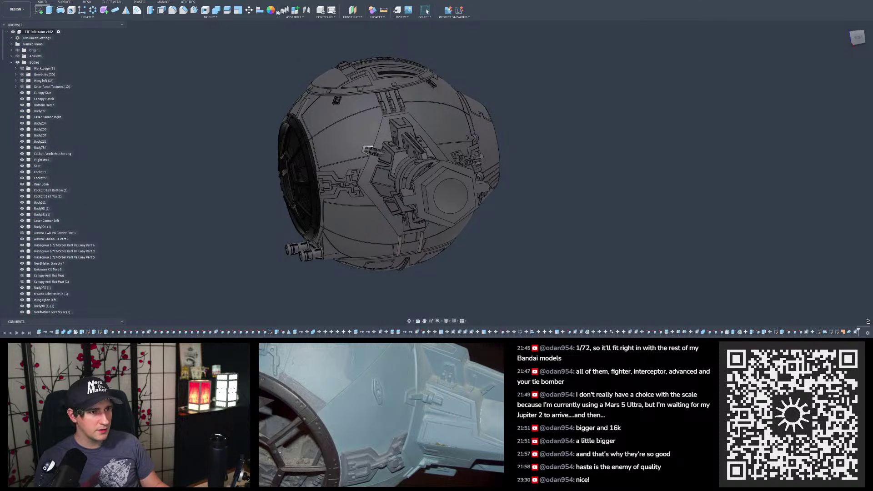
pyautogui.press('a')
pyautogui.scroll(10, 365, 145)
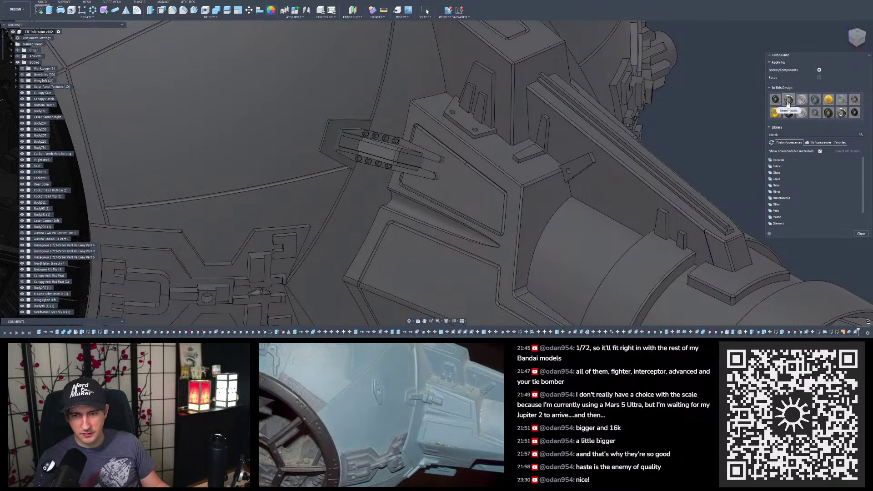
pyautogui.moveTo(801, 113); pyautogui.dragTo(335, 126)
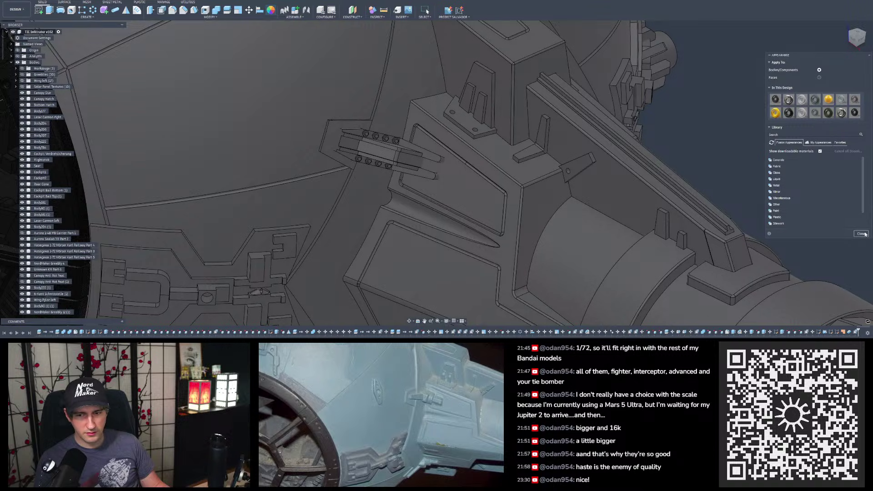
pyautogui.click(860, 233)
# Step: Mirror the raised plate and its greeblie across the horizontal origin plane as new bodies
pyautogui.scroll(-5, 455, 138)
pyautogui.scroll(2, 404, 130)
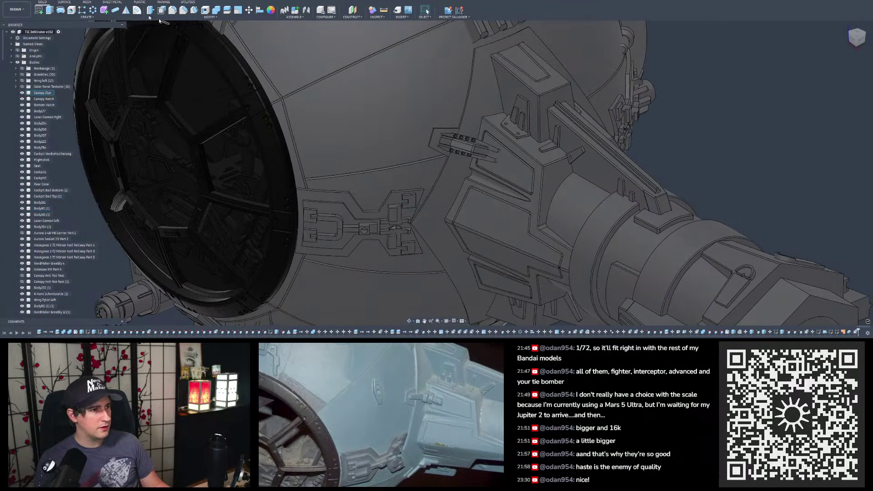
pyautogui.click(125, 11)
pyautogui.click(444, 132)
pyautogui.click(459, 143)
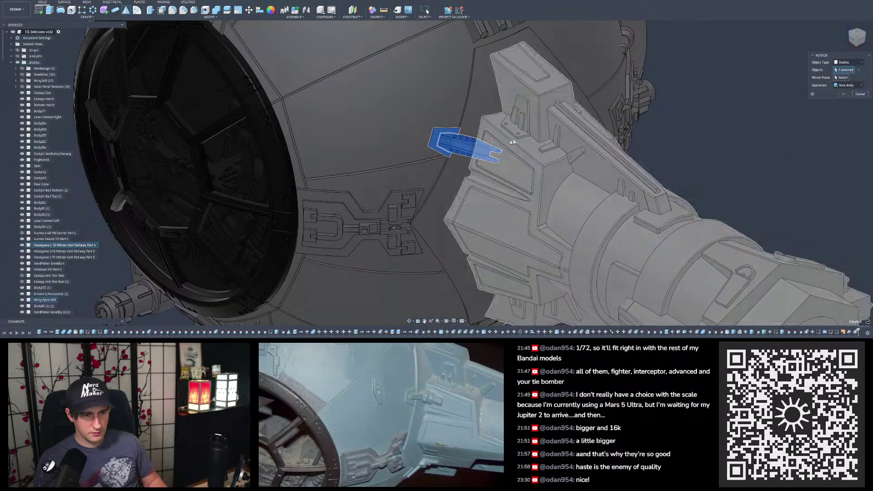
pyautogui.click(844, 77)
pyautogui.scroll(-8, 423, 154)
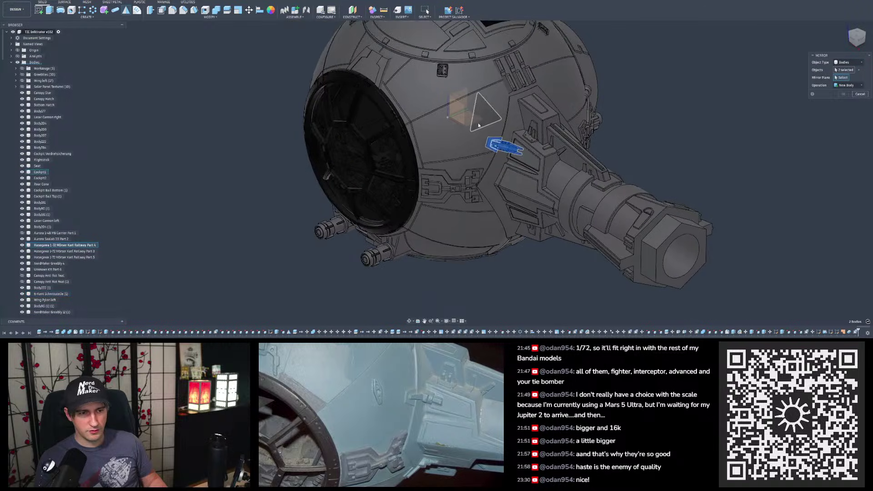
pyautogui.scroll(-3, 428, 153)
pyautogui.click(466, 147)
pyautogui.scroll(10, 455, 152)
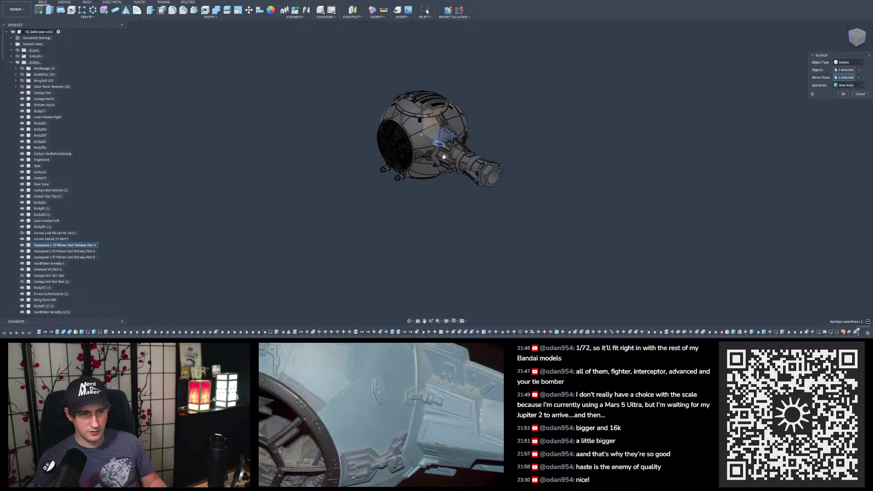
pyautogui.press('Return')
# Step: Mirror the two greeblies and their raised plates across the vertical origin plane as new bodies on the other side of the wing pylon
pyautogui.scroll(5, 436, 154)
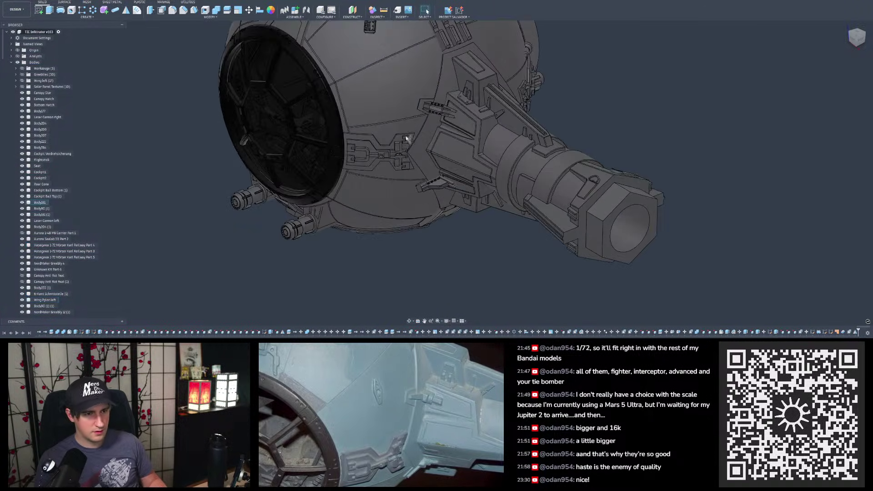
pyautogui.click(126, 10)
pyautogui.click(437, 108)
pyautogui.click(422, 185)
pyautogui.click(421, 185)
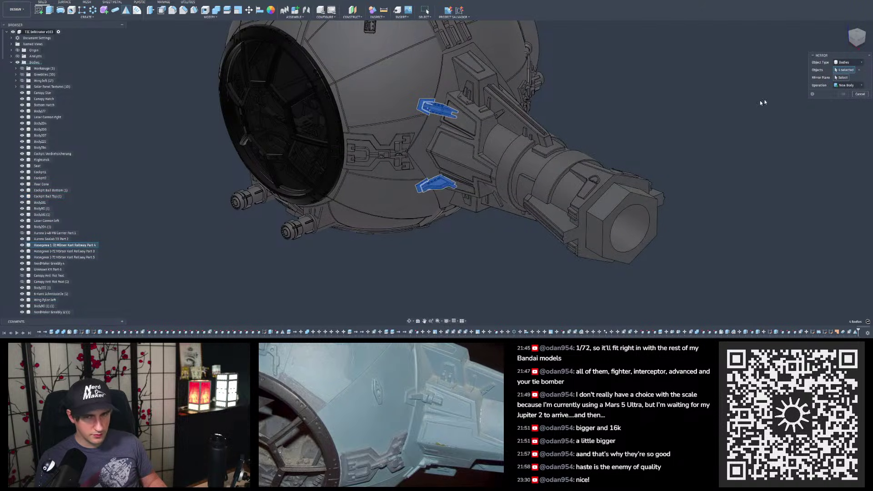
pyautogui.click(838, 78)
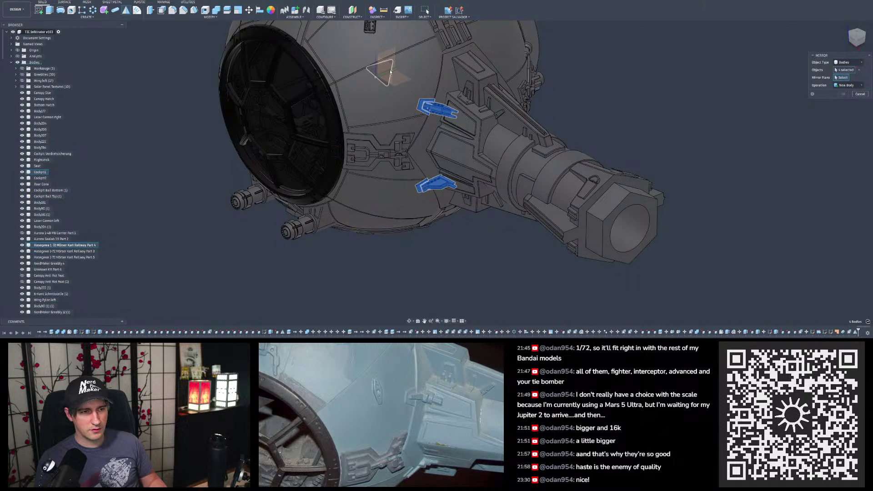
pyautogui.scroll(-5, 390, 71)
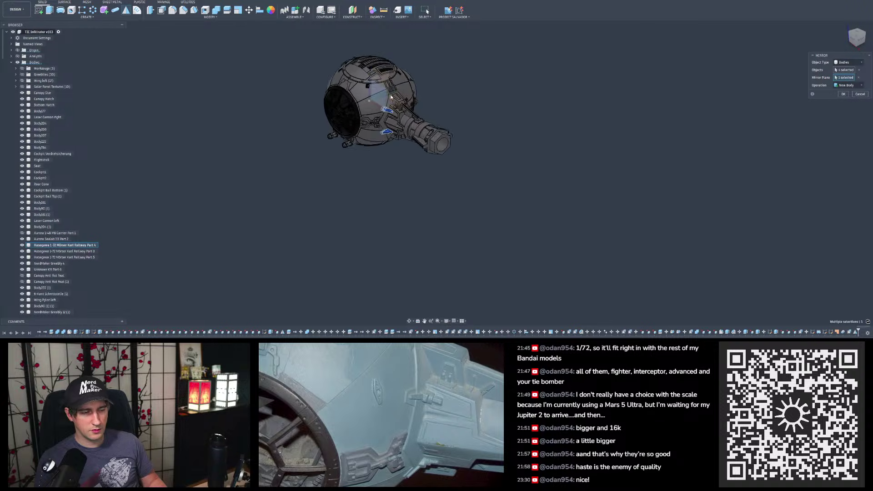
pyautogui.scroll(5, 391, 97)
pyautogui.keyDown('shift'); pyautogui.moveTo(390, 97); pyautogui.dragTo(361, 92, button='middle'); pyautogui.keyUp('shift')
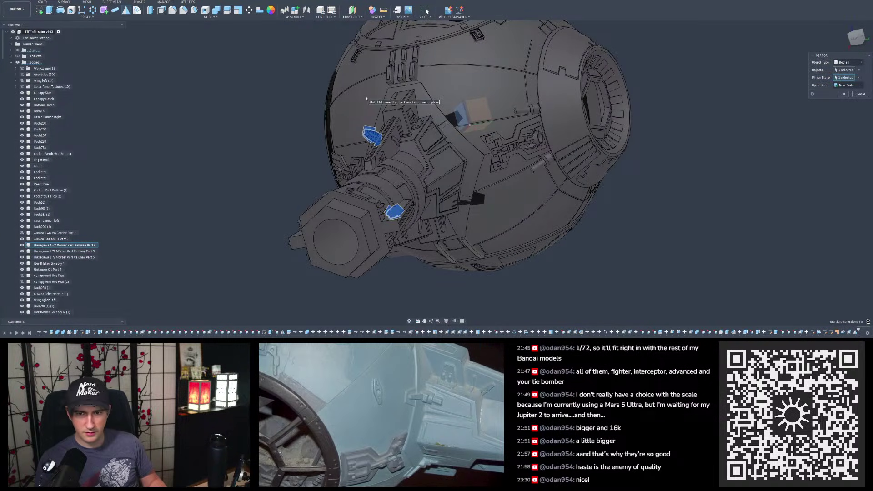
pyautogui.press('Return')
# Step: Delete the feature that extends the end face of the raised plate around the greeblie
pyautogui.scroll(1, 489, 144)
pyautogui.keyDown('shift'); pyautogui.moveTo(425, 134); pyautogui.dragTo(487, 98, button='middle'); pyautogui.keyUp('shift')
pyautogui.scroll(6, 375, 139)
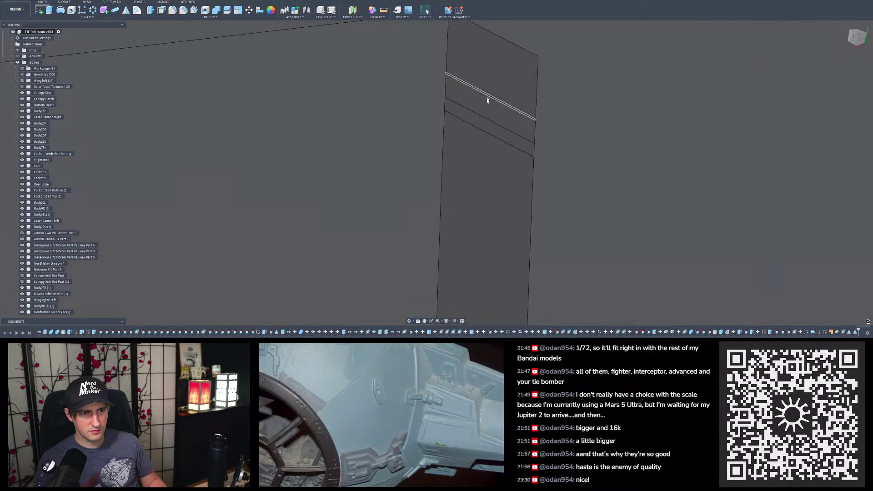
pyautogui.keyDown('shift'); pyautogui.moveTo(478, 149); pyautogui.dragTo(456, 146, button='middle'); pyautogui.keyUp('shift')
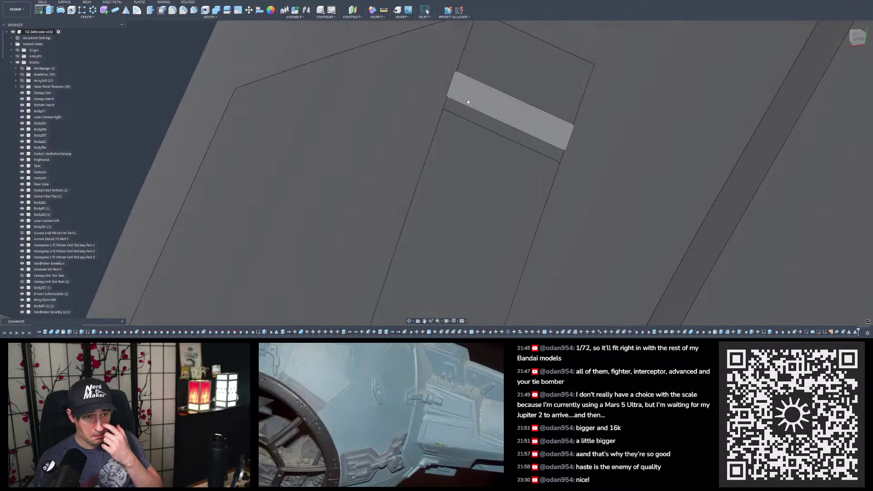
pyautogui.keyDown('shift'); pyautogui.moveTo(472, 97); pyautogui.dragTo(591, 65, button='middle'); pyautogui.keyUp('shift')
pyautogui.scroll(-6, 538, 82)
pyautogui.scroll(-7, 591, 65)
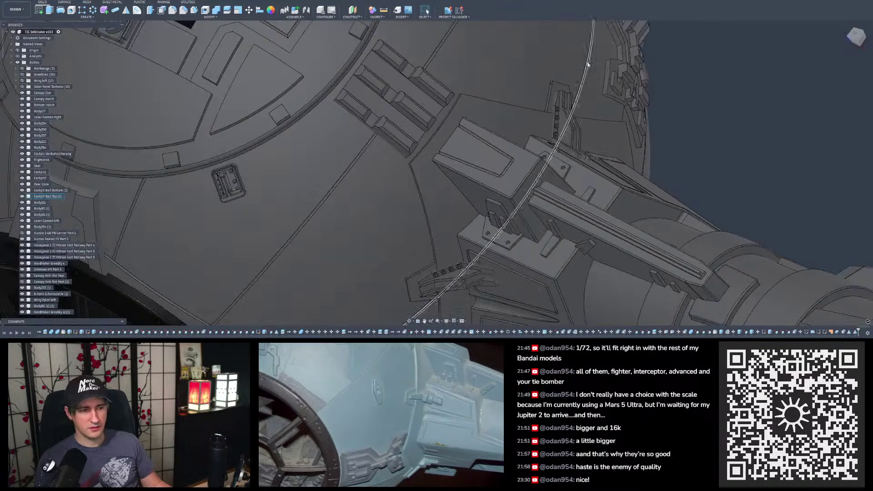
pyautogui.scroll(6, 517, 146)
pyautogui.scroll(6, 514, 172)
pyautogui.keyDown('shift'); pyautogui.moveTo(516, 172); pyautogui.dragTo(494, 191, button='middle'); pyautogui.keyUp('shift')
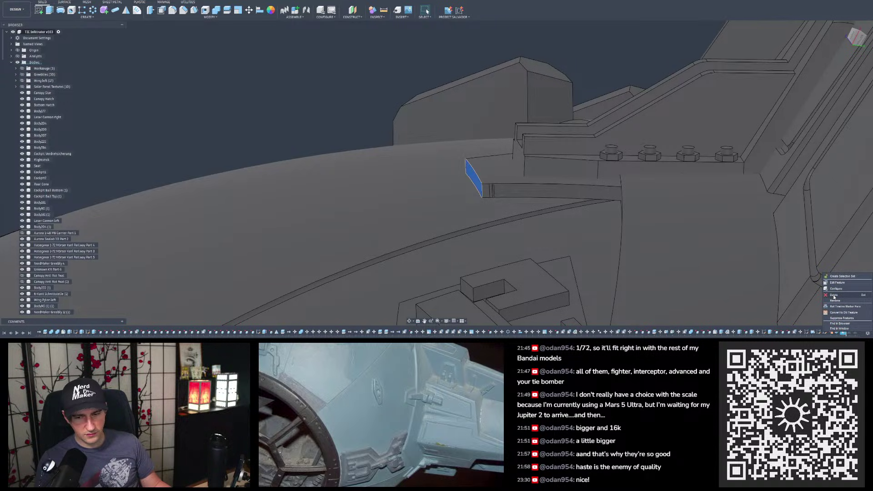
pyautogui.click(833, 295)
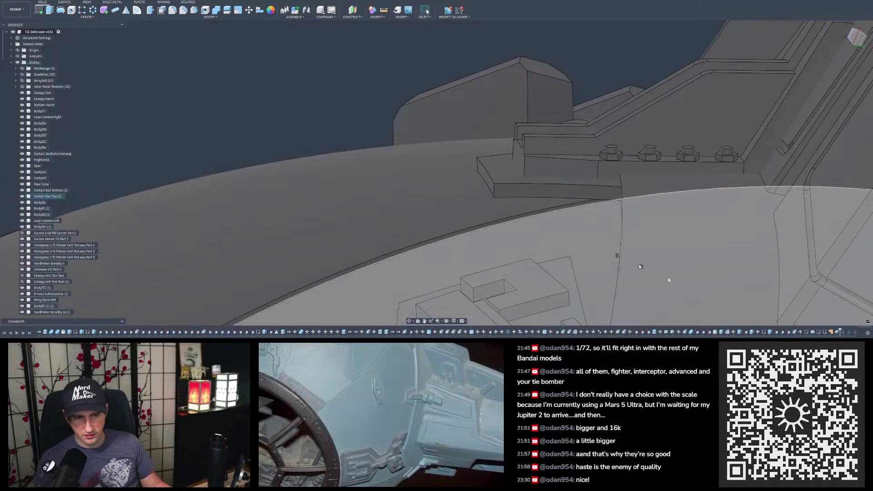
# Step: Edit the plate's outline sketch, setting the clearance beyond the greeblie's outer end to 1.5 mm, and finish the sketch
pyautogui.doubleClick(818, 332)
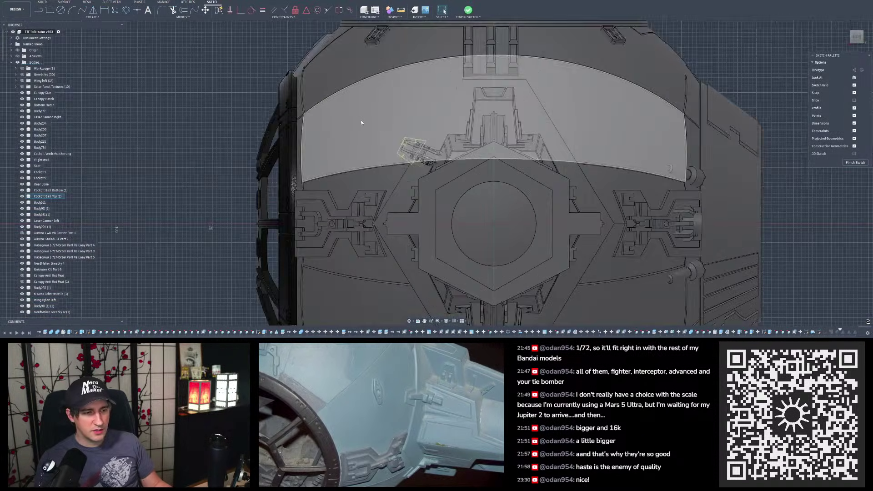
pyautogui.write('1,5')
pyautogui.press('Return')
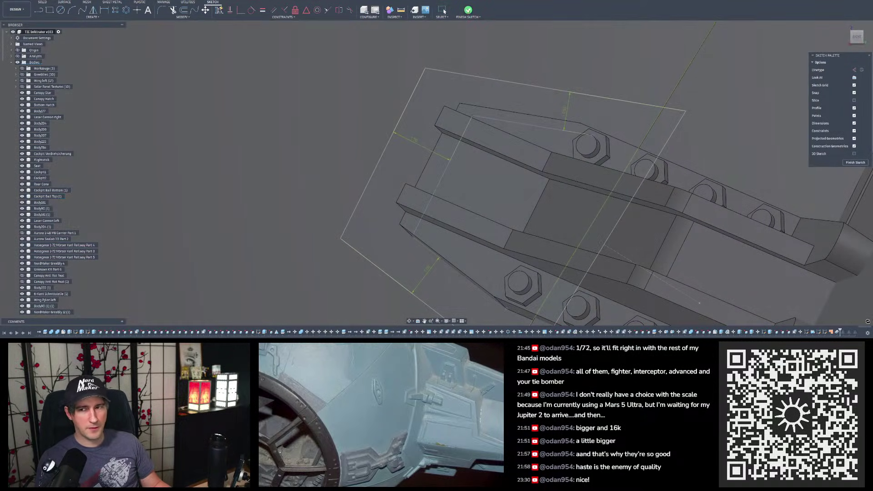
pyautogui.click(469, 10)
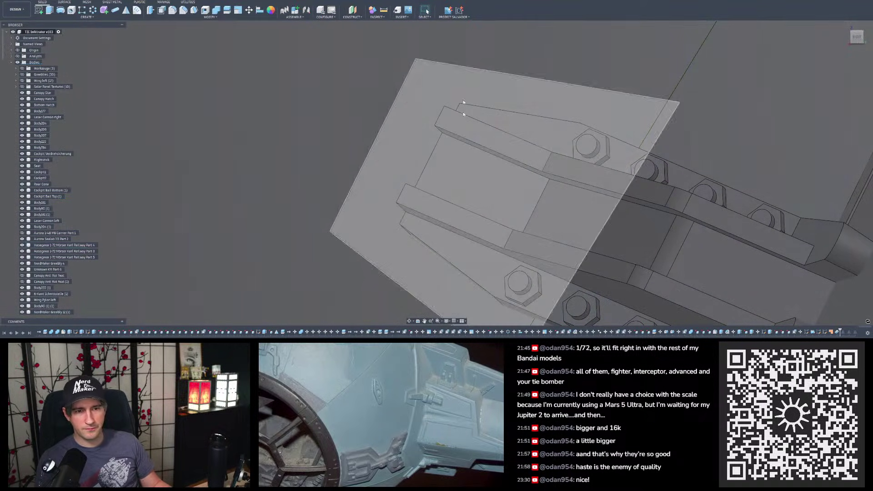
# Step: Examine the raised plates and greeblies around the wing pylon's base from several angles, up close and from afar
pyautogui.scroll(-3, 464, 131)
pyautogui.moveTo(464, 130)
pyautogui.keyDown('shift'); pyautogui.mouseDown(button='middle')
pyautogui.moveTo(473, 100)
pyautogui.moveTo(459, 77)
pyautogui.moveTo(483, 112)
pyautogui.moveTo(477, 150)
pyautogui.moveTo(491, 105)
pyautogui.moveTo(525, 142)
pyautogui.moveTo(484, 133)
pyautogui.mouseUp(button='middle'); pyautogui.keyUp('shift')
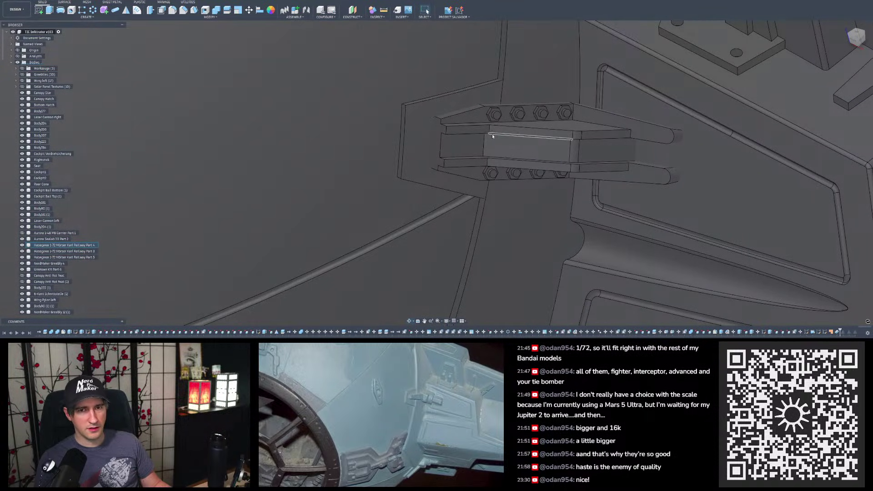
pyautogui.keyDown('shift'); pyautogui.moveTo(476, 171); pyautogui.dragTo(457, 135, button='middle'); pyautogui.keyUp('shift')
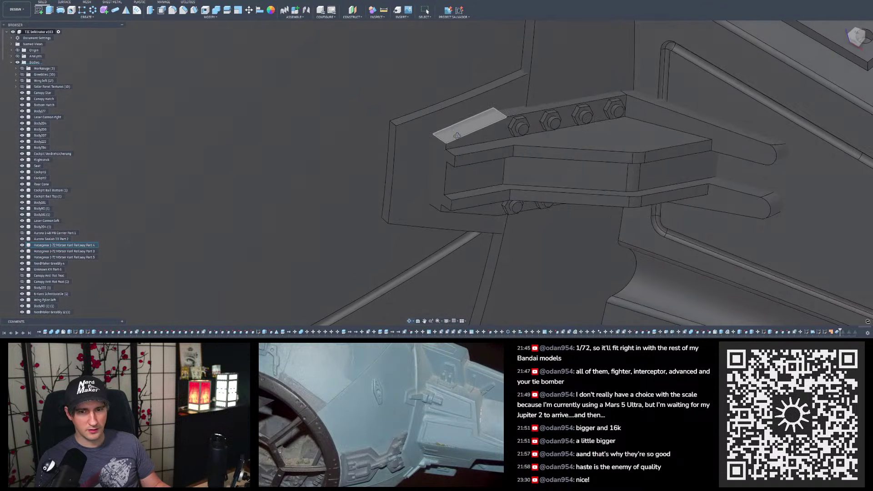
pyautogui.scroll(-10, 456, 153)
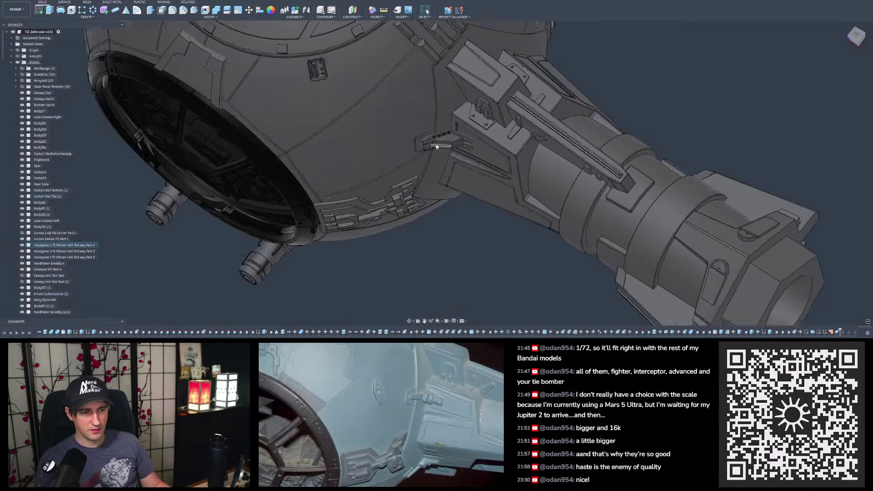
pyautogui.keyDown('shift'); pyautogui.moveTo(437, 147); pyautogui.dragTo(640, 215, button='middle'); pyautogui.keyUp('shift')
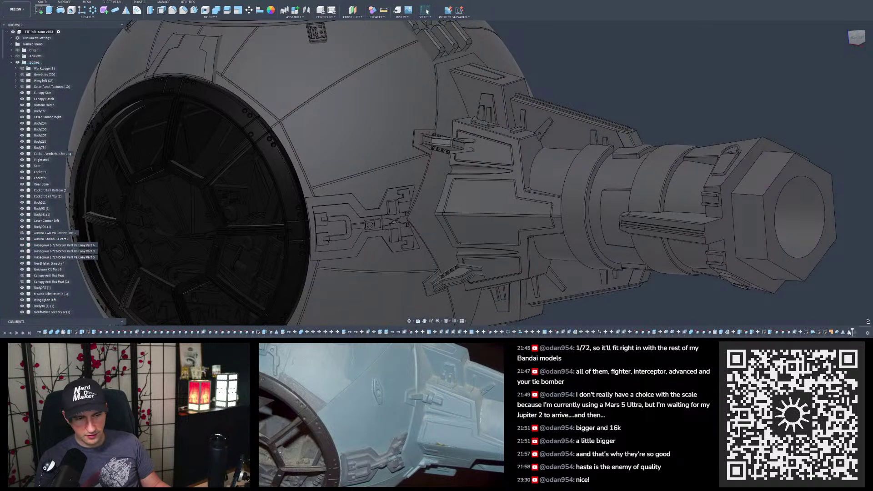
pyautogui.scroll(-3, 459, 175)
pyautogui.scroll(7, 424, 253)
pyautogui.keyDown('shift'); pyautogui.moveTo(424, 253); pyautogui.dragTo(384, 218, button='middle'); pyautogui.keyUp('shift')
pyautogui.scroll(-6, 384, 218)
pyautogui.keyDown('shift'); pyautogui.moveTo(415, 154); pyautogui.dragTo(346, 150, button='middle'); pyautogui.keyUp('shift')
pyautogui.scroll(2, 562, 171)
pyautogui.keyDown('shift'); pyautogui.moveTo(562, 171); pyautogui.dragTo(572, 152, button='middle'); pyautogui.keyUp('shift')
pyautogui.scroll(-5, 510, 178)
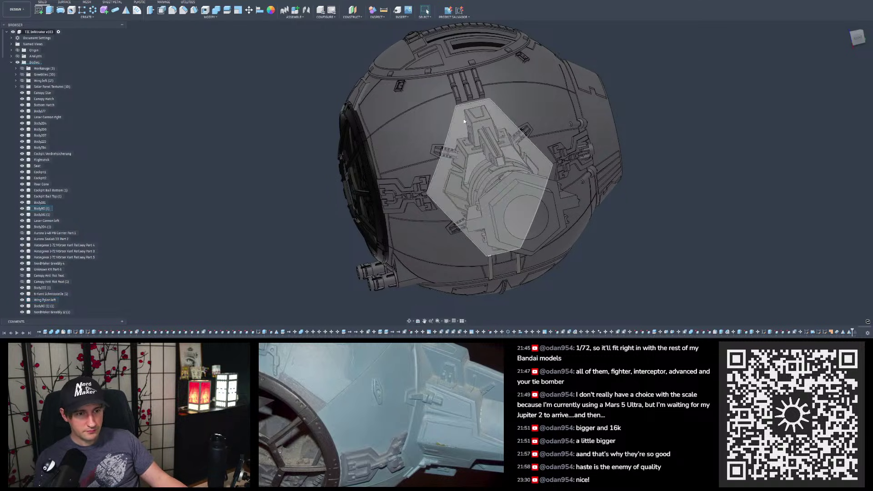
pyautogui.keyDown('shift'); pyautogui.moveTo(464, 131); pyautogui.dragTo(595, 133, button='middle'); pyautogui.keyUp('shift')
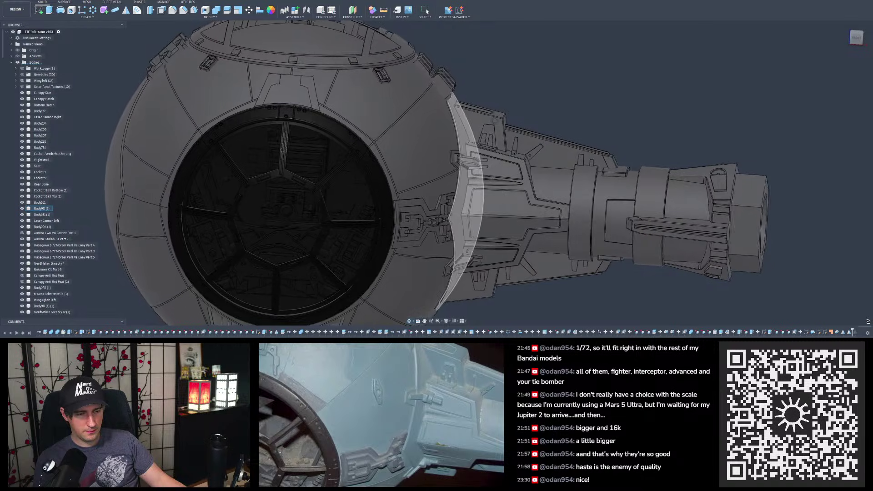
pyautogui.scroll(5, 440, 114)
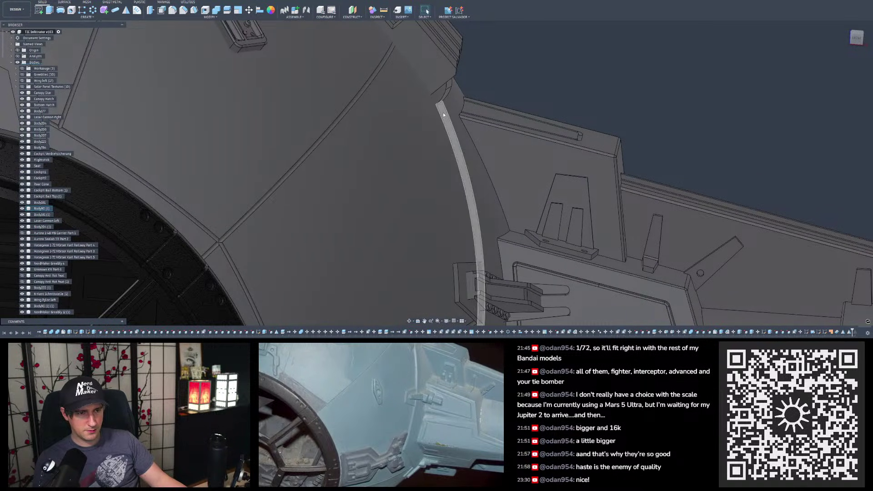
pyautogui.scroll(-5, 443, 115)
pyautogui.keyDown('shift'); pyautogui.moveTo(459, 174); pyautogui.dragTo(124, 221, button='middle'); pyautogui.keyUp('shift')
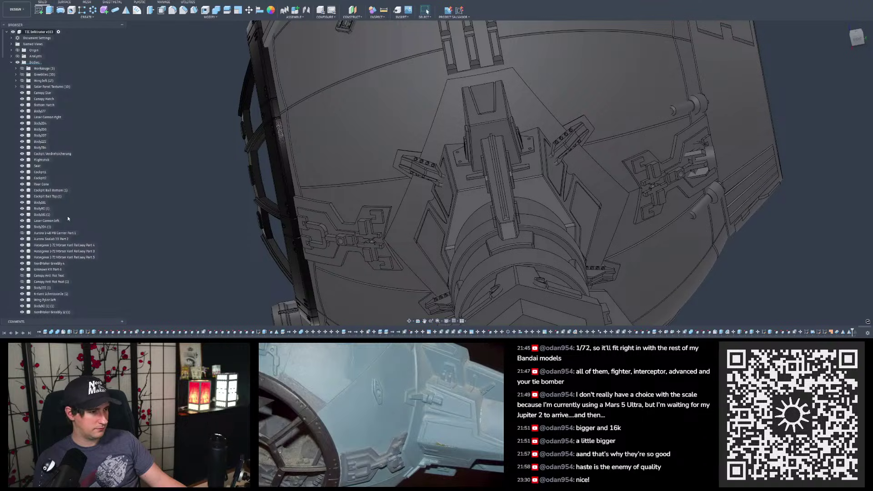
# Step: Combine the hexagonal base plate under the wing pylon with the four raised greeblie plates, using the Join operation
pyautogui.scroll(-3, 52, 219)
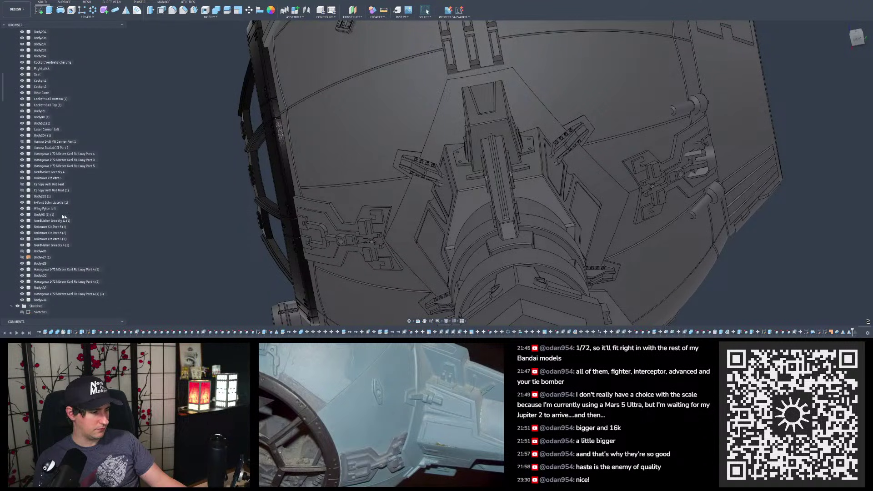
pyautogui.scroll(-2, 401, 135)
pyautogui.scroll(2, 393, 138)
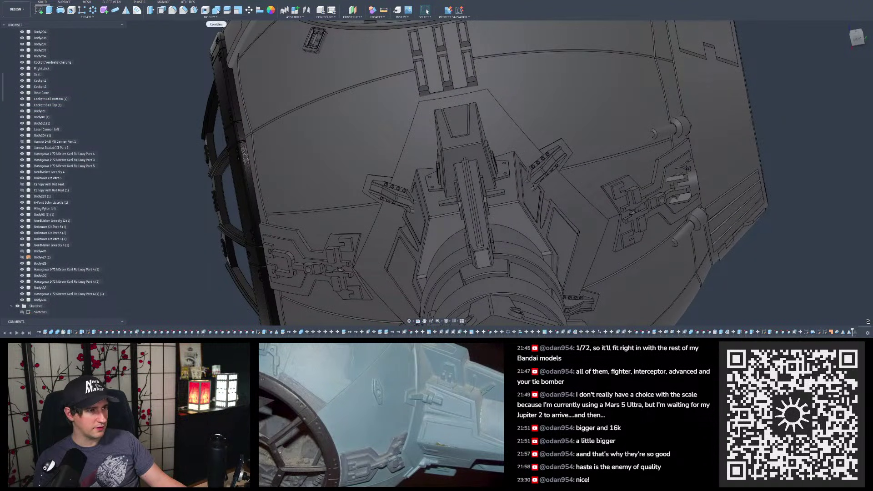
pyautogui.click(218, 12)
pyautogui.click(416, 147)
pyautogui.click(384, 184)
pyautogui.keyDown('shift'); pyautogui.moveTo(384, 184); pyautogui.dragTo(369, 216, button='middle'); pyautogui.keyUp('shift')
pyautogui.click(378, 257)
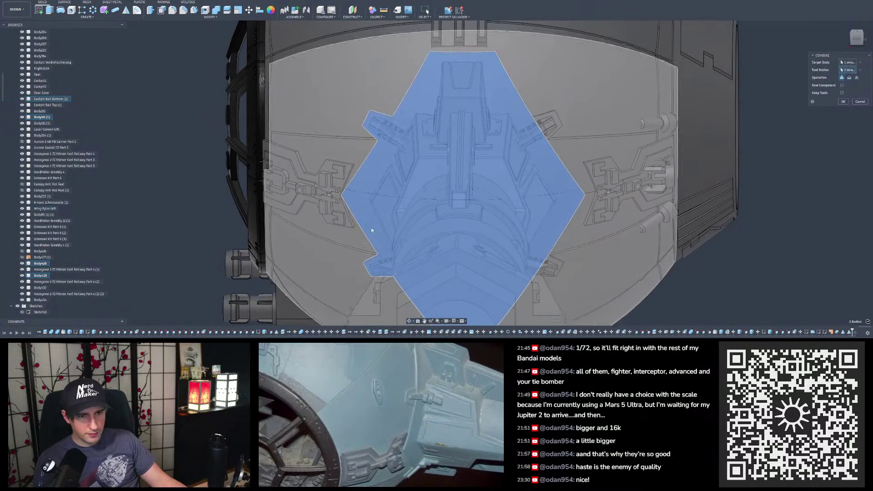
pyautogui.click(541, 117)
pyautogui.moveTo(541, 117); pyautogui.dragTo(545, 226, button='middle')
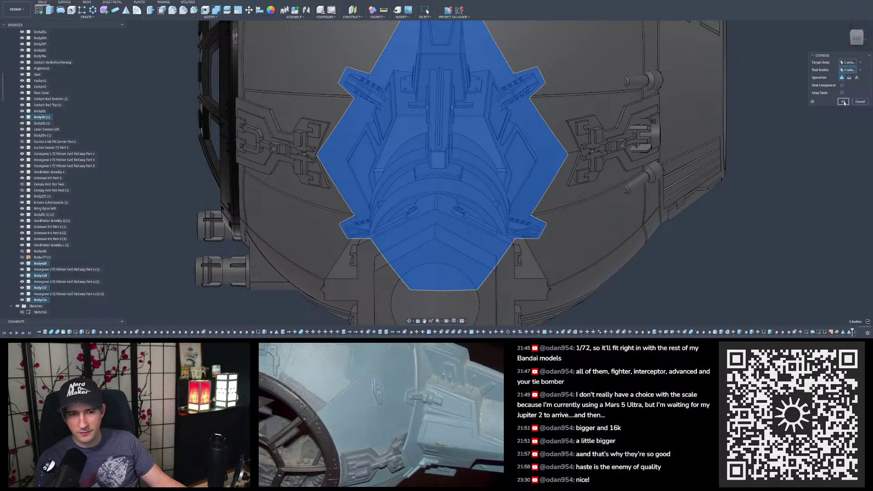
# Step: Examine the joined base plate, its greeblies and the wing pylon on the cockpit ball from several angles
pyautogui.scroll(-3, 536, 223)
pyautogui.scroll(3, 496, 170)
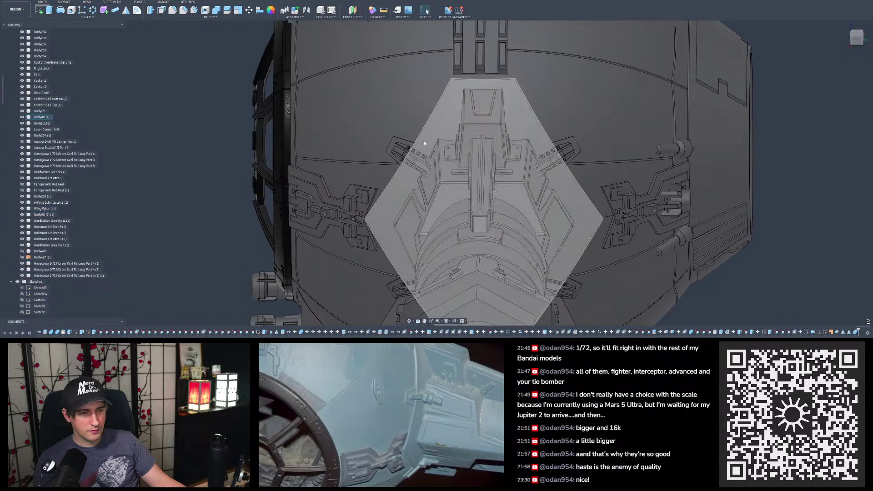
pyautogui.keyDown('shift'); pyautogui.moveTo(431, 131); pyautogui.dragTo(445, 118, button='middle'); pyautogui.keyUp('shift')
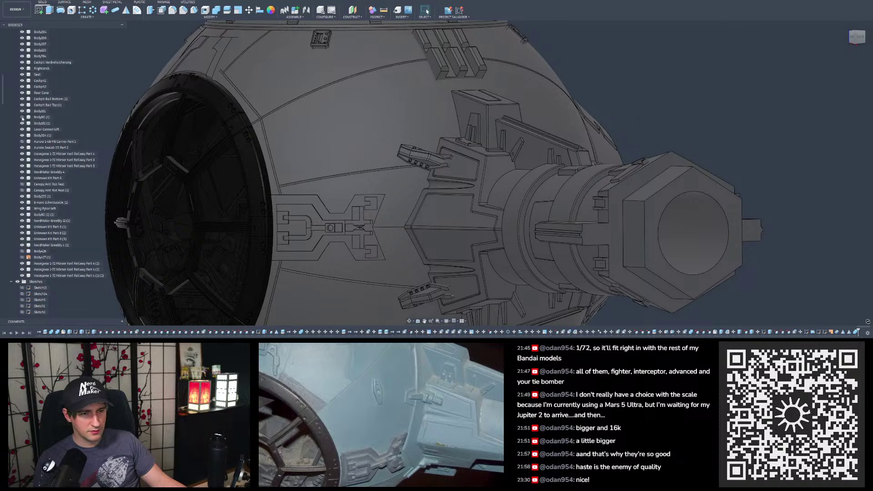
pyautogui.keyDown('shift'); pyautogui.moveTo(375, 122); pyautogui.dragTo(394, 152, button='middle'); pyautogui.keyUp('shift')
pyautogui.scroll(-2, 382, 136)
pyautogui.scroll(4, 429, 138)
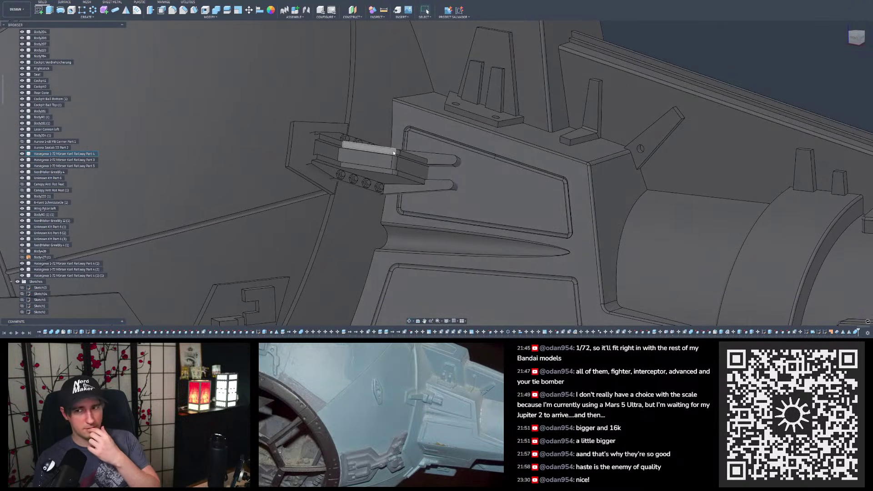
pyautogui.keyDown('shift'); pyautogui.moveTo(364, 181); pyautogui.dragTo(387, 162, button='middle'); pyautogui.keyUp('shift')
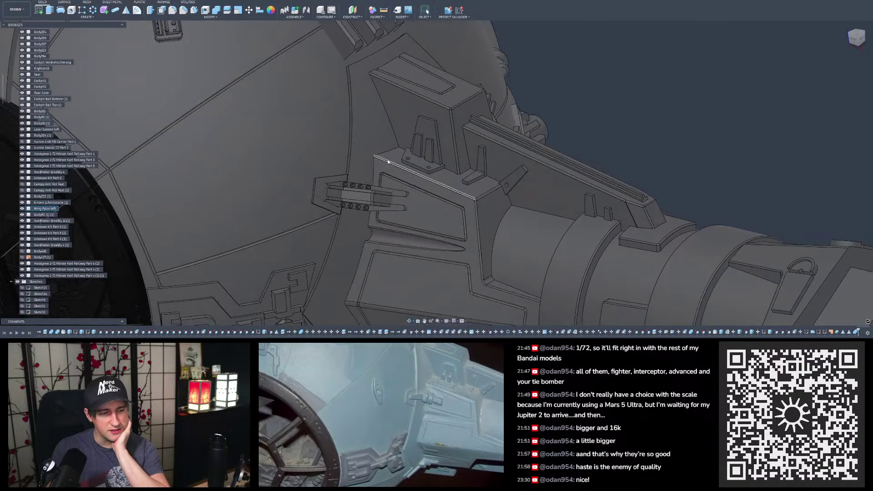
pyautogui.scroll(-10, 387, 161)
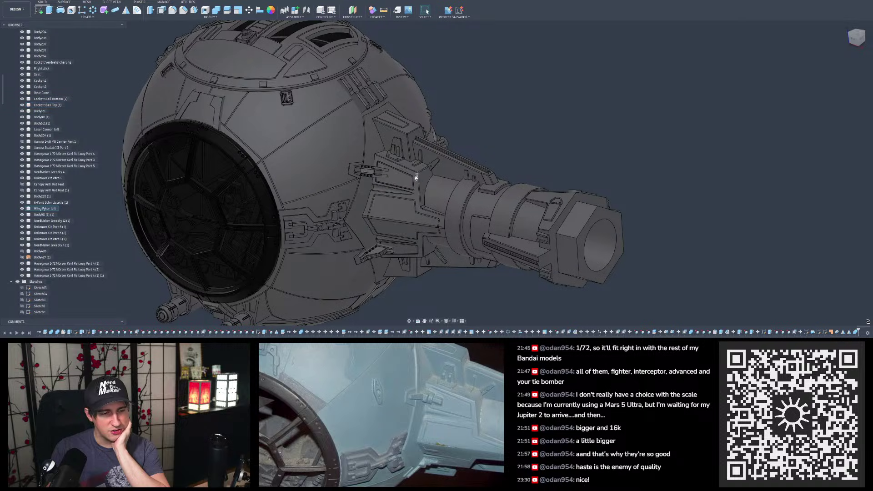
pyautogui.keyDown('shift'); pyautogui.moveTo(432, 191); pyautogui.dragTo(436, 187, button='middle'); pyautogui.keyUp('shift')
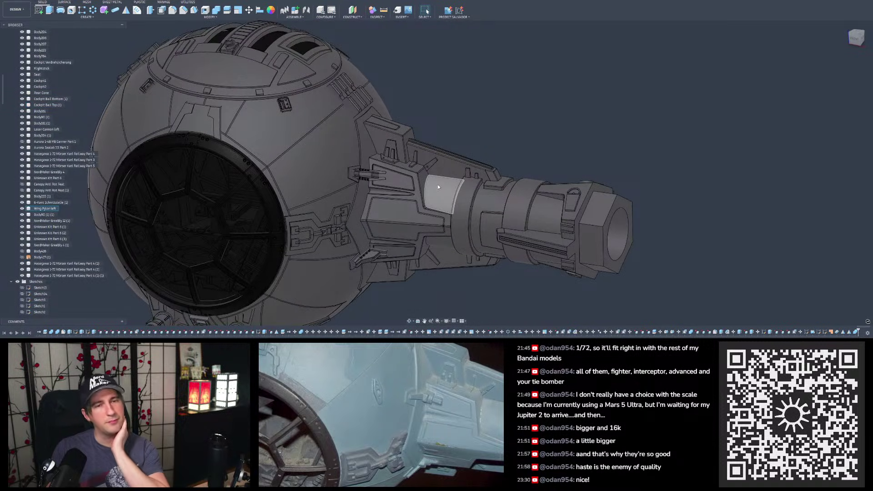
pyautogui.click(384, 152)
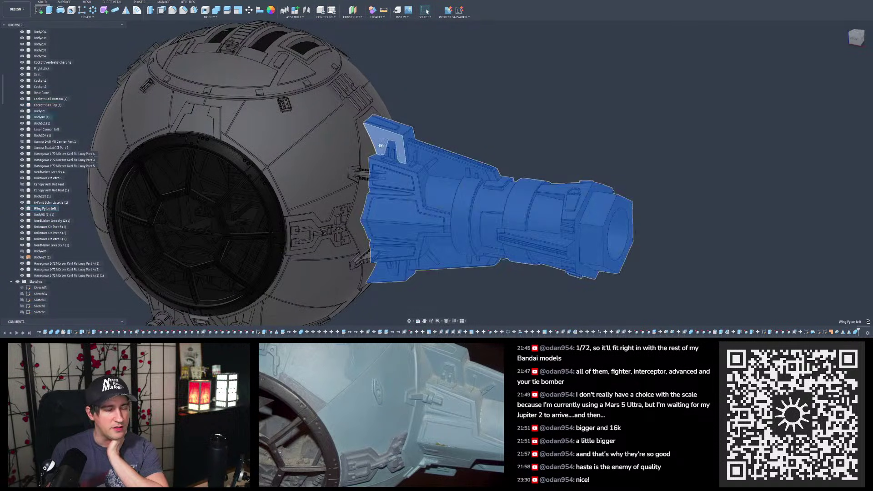
pyautogui.scroll(-3, 427, 134)
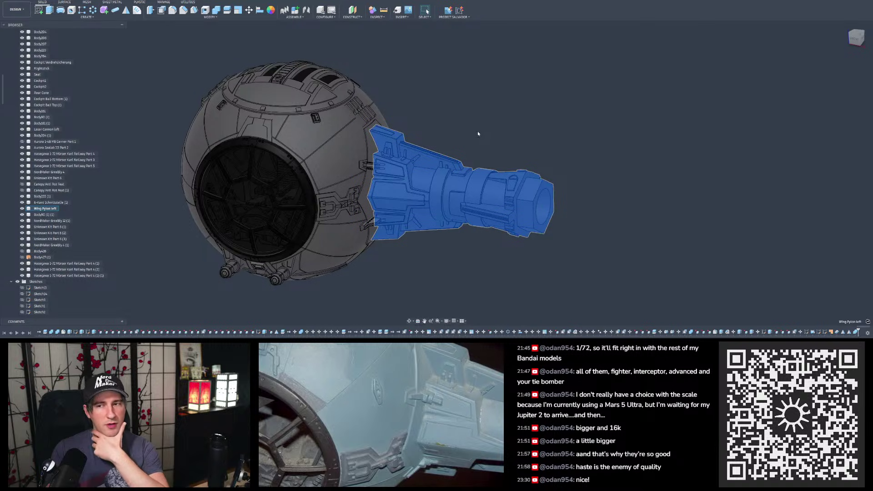
pyautogui.keyDown('shift'); pyautogui.moveTo(463, 134); pyautogui.dragTo(426, 142, button='middle'); pyautogui.keyUp('shift')
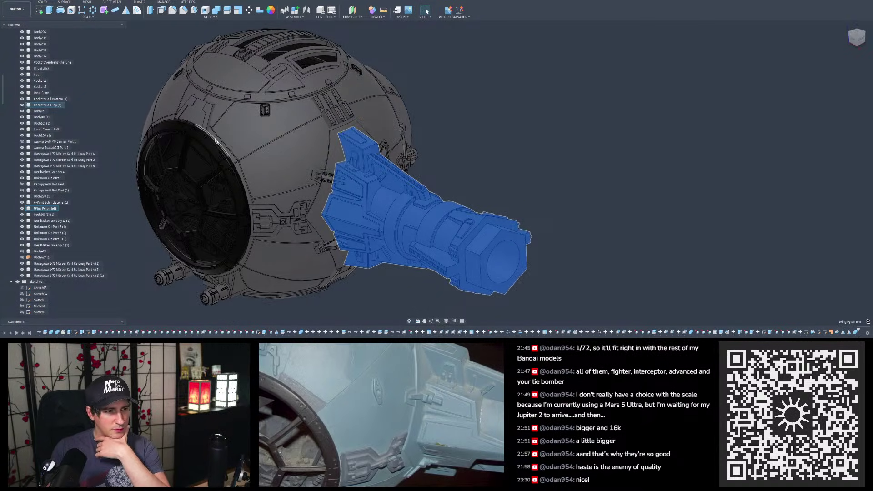
pyautogui.scroll(-3, 273, 129)
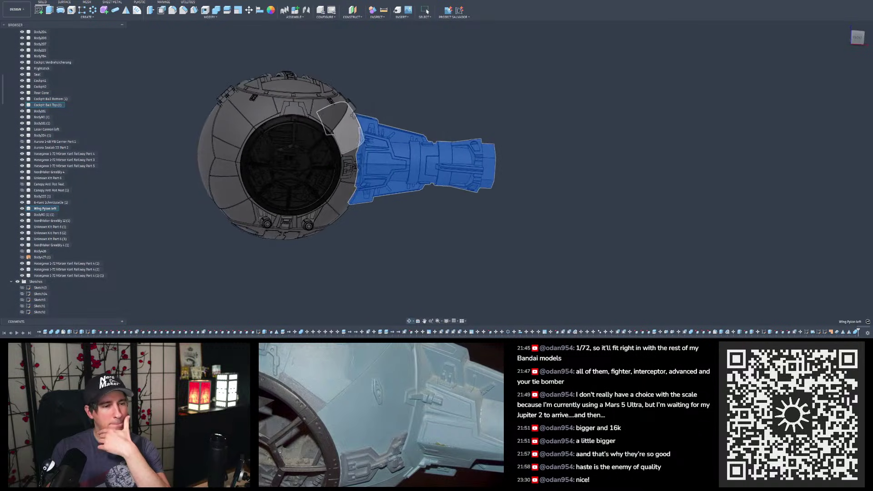
# Step: Examine the selected wing pylon on the cockpit ball from the front and side, then the upper front greeblie up close
pyautogui.keyDown('shift'); pyautogui.moveTo(227, 138); pyautogui.dragTo(369, 168, button='middle'); pyautogui.keyUp('shift')
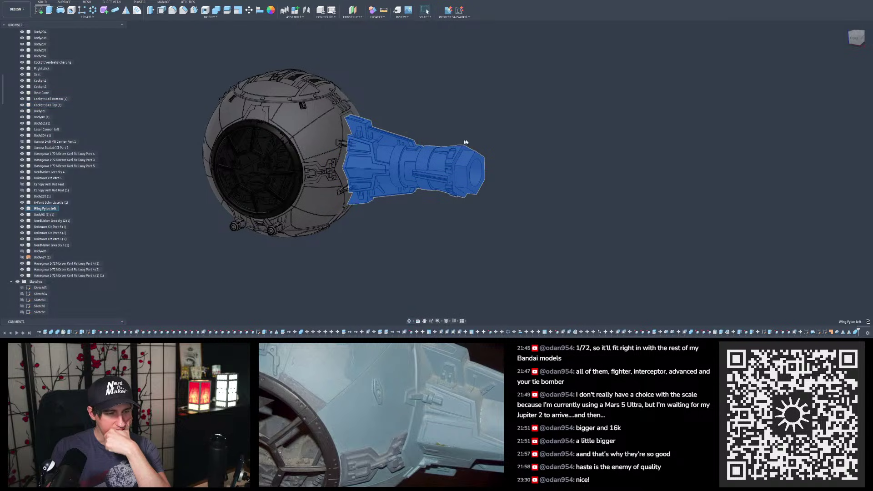
pyautogui.scroll(-2, 464, 142)
pyautogui.scroll(2, 416, 109)
pyautogui.moveTo(412, 98)
pyautogui.keyDown('shift'); pyautogui.mouseDown(button='middle')
pyautogui.moveTo(427, 135)
pyautogui.moveTo(417, 112)
pyautogui.mouseUp(button='middle'); pyautogui.keyUp('shift')
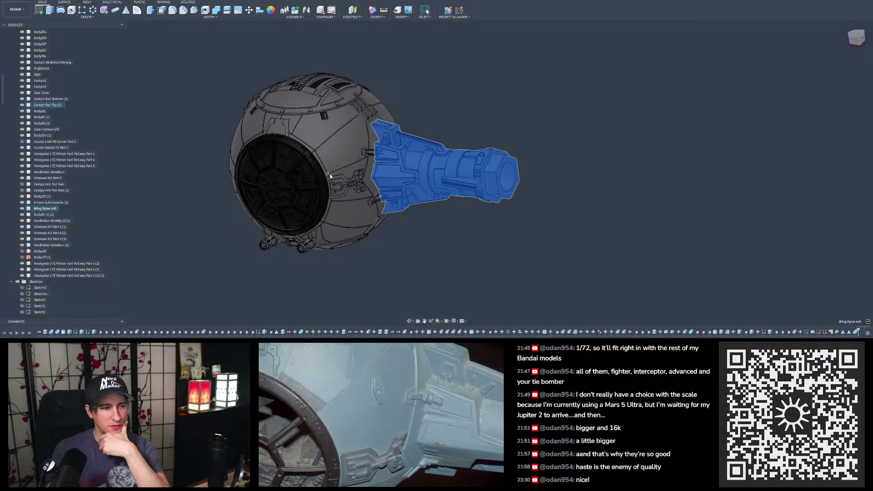
pyautogui.keyDown('shift'); pyautogui.moveTo(417, 111); pyautogui.dragTo(424, 113, button='middle'); pyautogui.keyUp('shift')
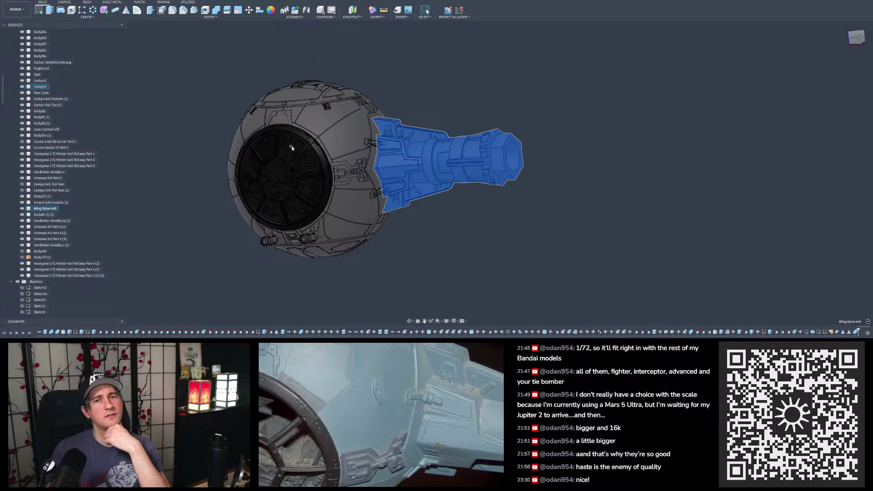
pyautogui.scroll(4, 307, 145)
pyautogui.moveTo(296, 137)
pyautogui.keyDown('shift'); pyautogui.mouseDown(button='middle')
pyautogui.moveTo(301, 175)
pyautogui.moveTo(297, 149)
pyautogui.moveTo(255, 156)
pyautogui.moveTo(283, 146)
pyautogui.mouseUp(button='middle'); pyautogui.keyUp('shift')
pyautogui.scroll(-3, 359, 132)
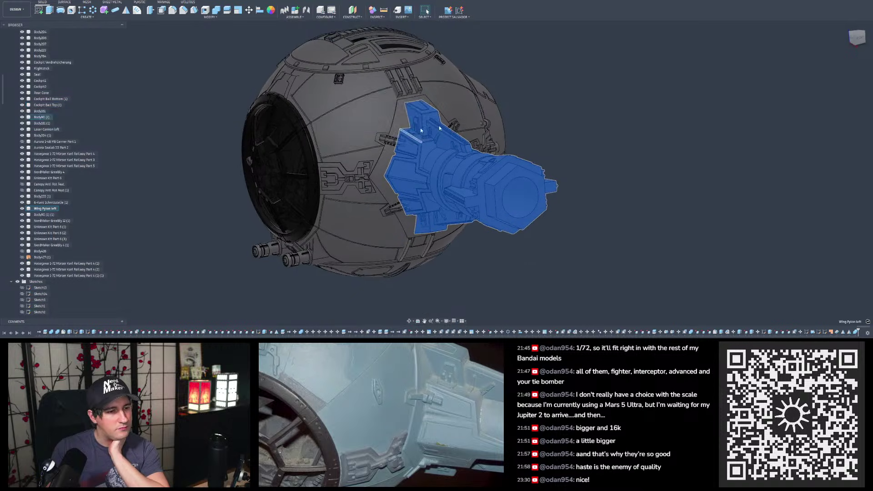
pyautogui.scroll(3, 436, 153)
pyautogui.moveTo(400, 140)
pyautogui.keyDown('shift'); pyautogui.mouseDown(button='middle')
pyautogui.moveTo(437, 139)
pyautogui.moveTo(448, 149)
pyautogui.moveTo(435, 182)
pyautogui.moveTo(439, 151)
pyautogui.moveTo(402, 145)
pyautogui.moveTo(412, 157)
pyautogui.moveTo(432, 158)
pyautogui.moveTo(384, 143)
pyautogui.mouseUp(button='middle'); pyautogui.keyUp('shift')
pyautogui.scroll(4, 363, 138)
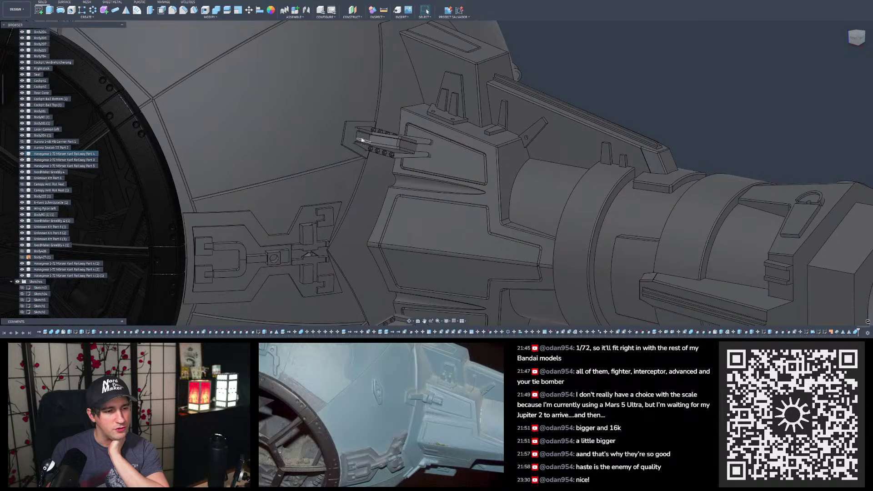
# Step: Highlight the joined base plate with its upper front greeblie, clear the selection, and inspect the pylon's base from the side and above
pyautogui.click(352, 133)
pyautogui.keyDown('shift'); pyautogui.click(386, 137); pyautogui.keyUp('shift')
pyautogui.keyDown('shift'); pyautogui.click(386, 139); pyautogui.keyUp('shift')
pyautogui.scroll(-5, 386, 138)
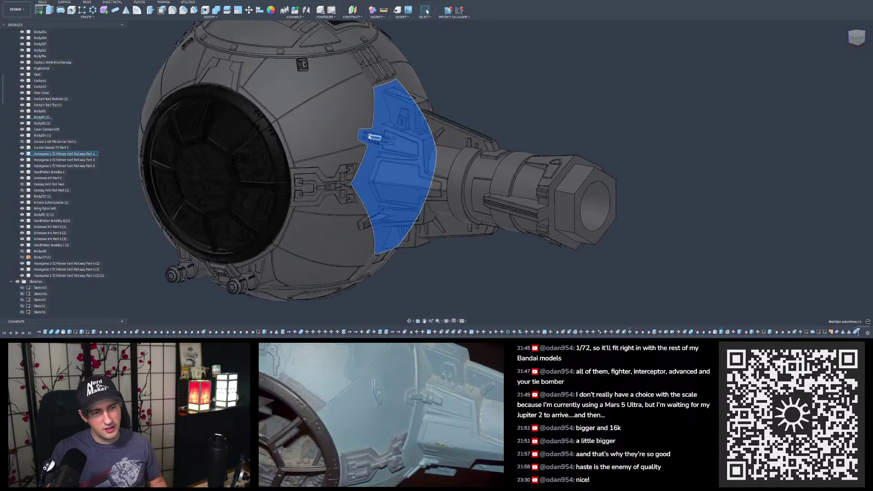
pyautogui.keyDown('shift'); pyautogui.moveTo(439, 133); pyautogui.dragTo(493, 116, button='middle'); pyautogui.keyUp('shift')
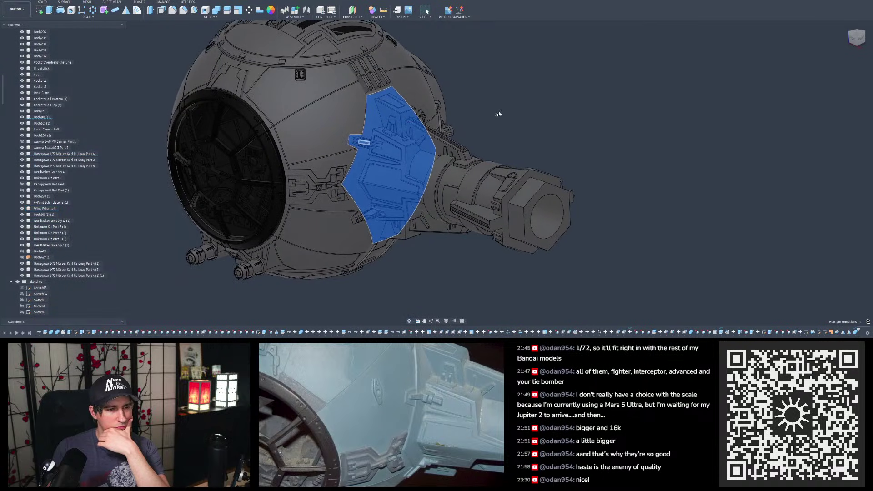
pyautogui.click(517, 108)
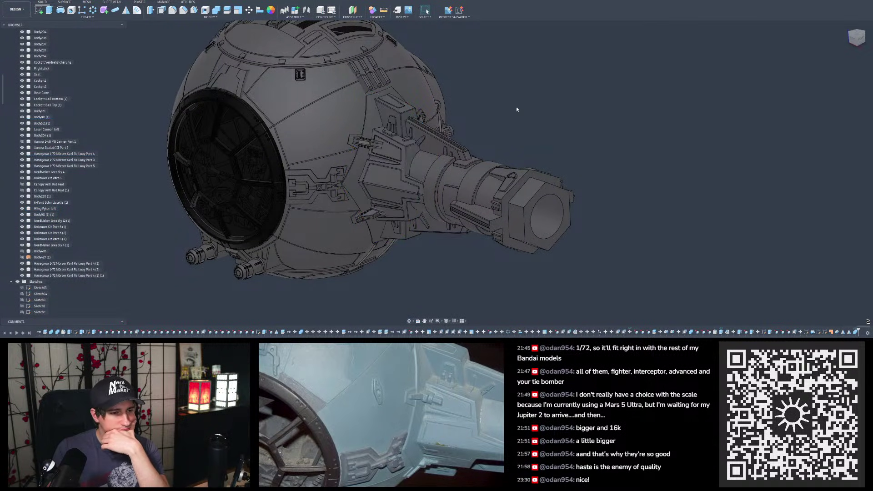
pyautogui.scroll(5, 375, 139)
pyautogui.keyDown('shift'); pyautogui.moveTo(371, 142); pyautogui.dragTo(364, 189, button='middle'); pyautogui.keyUp('shift')
pyautogui.scroll(3, 340, 146)
pyautogui.scroll(-6, 394, 155)
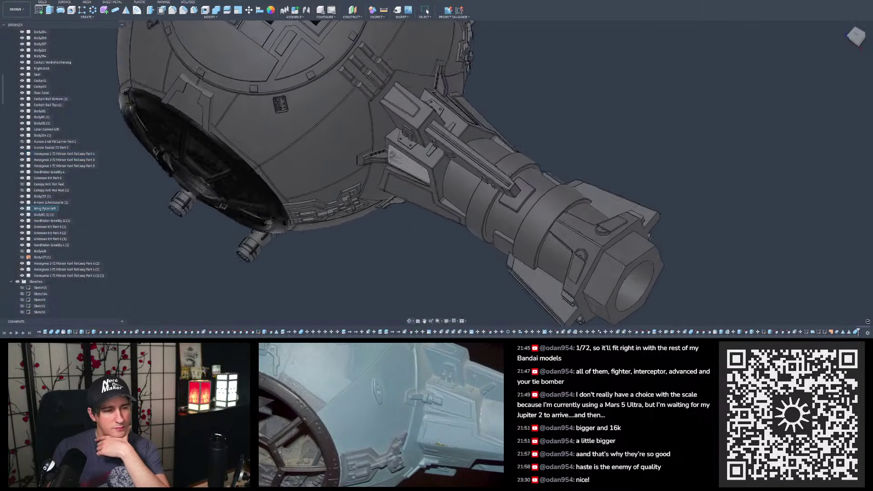
pyautogui.scroll(-5, 395, 152)
pyautogui.keyDown('shift'); pyautogui.moveTo(405, 153); pyautogui.dragTo(433, 91, button='middle'); pyautogui.keyUp('shift')
pyautogui.scroll(-4, 404, 142)
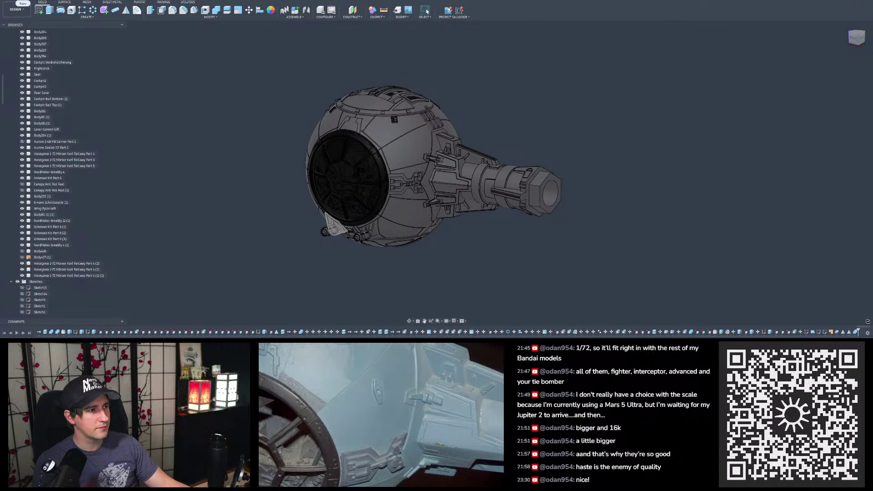
# Step: Save the design as a new version, keeping the default version description
pyautogui.hotkey('ctrl', 's')
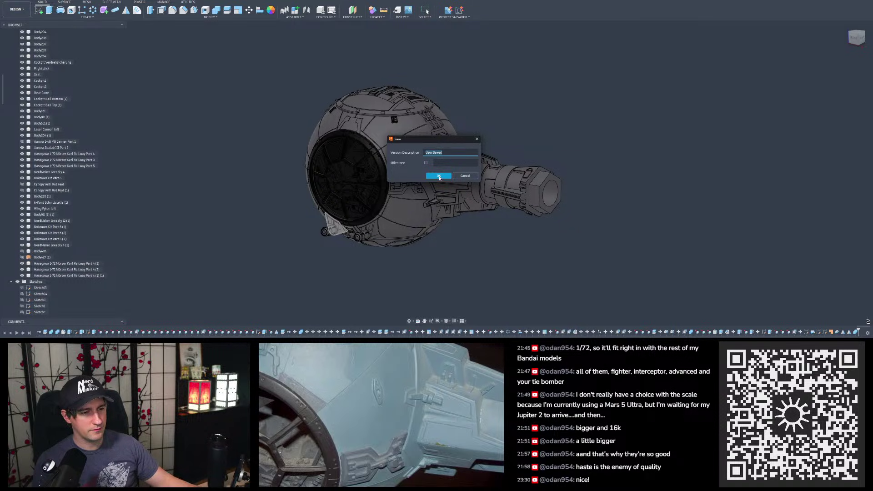
pyautogui.click(439, 176)
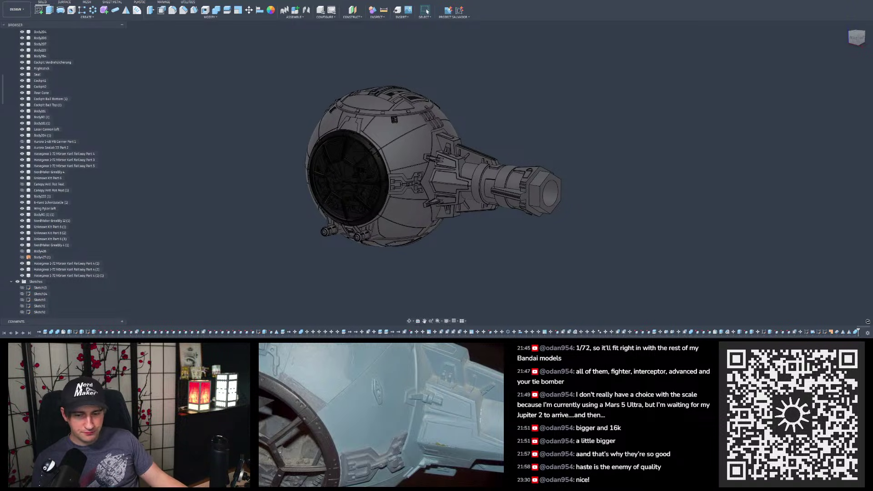
pyautogui.click(857, 332)
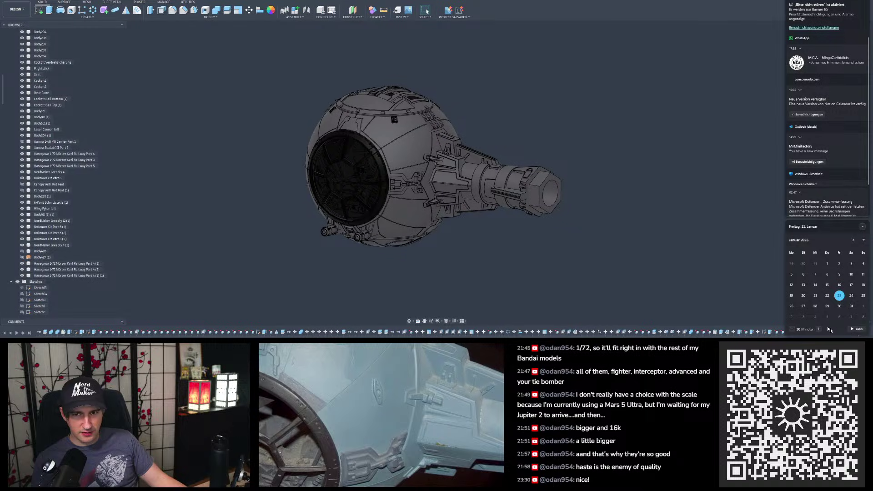
pyautogui.click(728, 280)
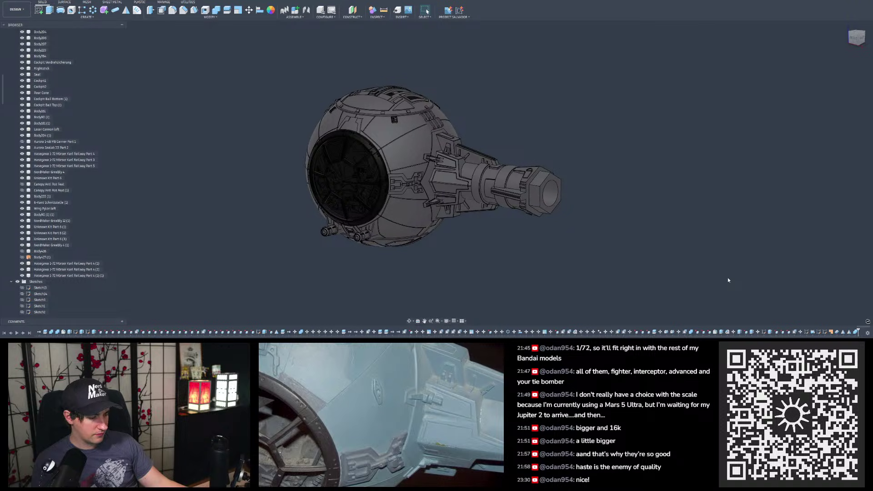
# Step: Examine the whole cockpit ball with its wing pylon and greeblies from the front and from an angle, near and far
pyautogui.moveTo(594, 166)
pyautogui.keyDown('shift'); pyautogui.mouseDown(button='middle')
pyautogui.moveTo(572, 132)
pyautogui.moveTo(318, 142)
pyautogui.moveTo(320, 182)
pyautogui.moveTo(319, 150)
pyautogui.mouseUp(button='middle'); pyautogui.keyUp('shift')
pyautogui.scroll(-4, 588, 102)
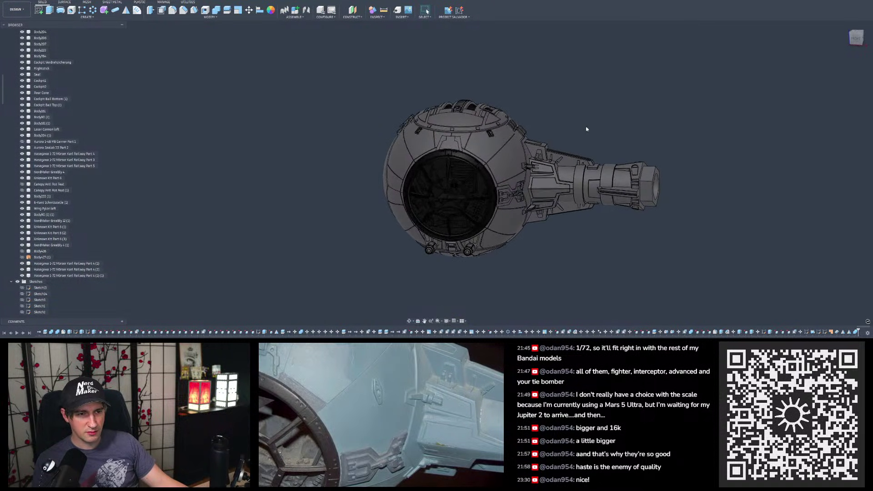
pyautogui.scroll(4, 588, 127)
pyautogui.scroll(-1, 579, 84)
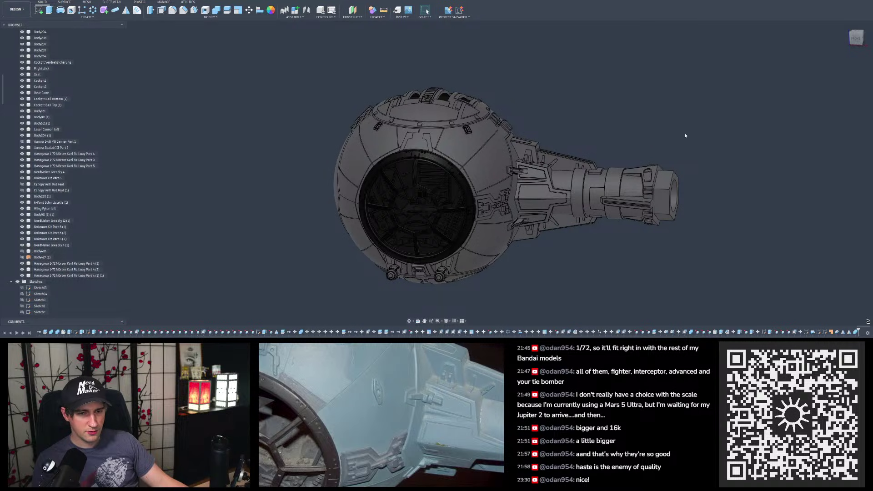
pyautogui.scroll(3, 493, 135)
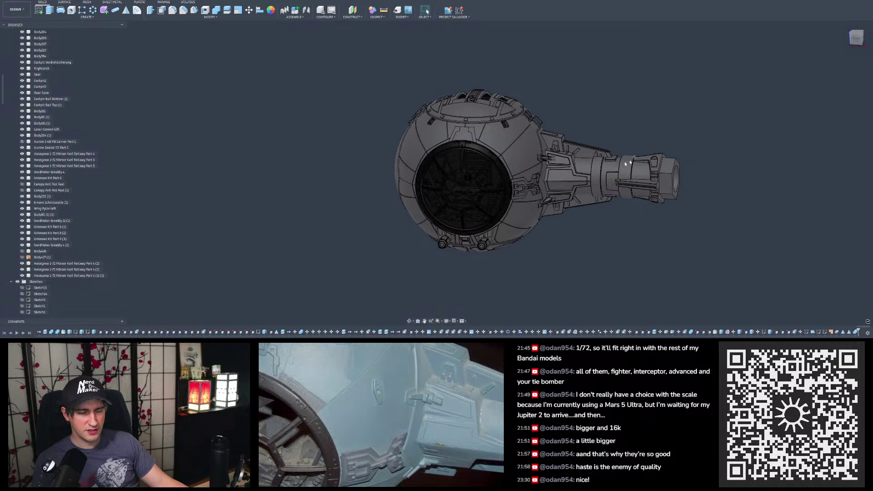
pyautogui.moveTo(493, 135)
pyautogui.keyDown('shift'); pyautogui.mouseDown(button='middle')
pyautogui.moveTo(415, 137)
pyautogui.moveTo(393, 157)
pyautogui.moveTo(488, 135)
pyautogui.moveTo(658, 125)
pyautogui.moveTo(560, 170)
pyautogui.moveTo(490, 91)
pyautogui.moveTo(459, 150)
pyautogui.moveTo(448, 118)
pyautogui.mouseUp(button='middle'); pyautogui.keyUp('shift')
pyautogui.scroll(6, 490, 92)
pyautogui.scroll(3, 459, 150)
pyautogui.scroll(-5, 454, 107)
pyautogui.scroll(2, 427, 129)
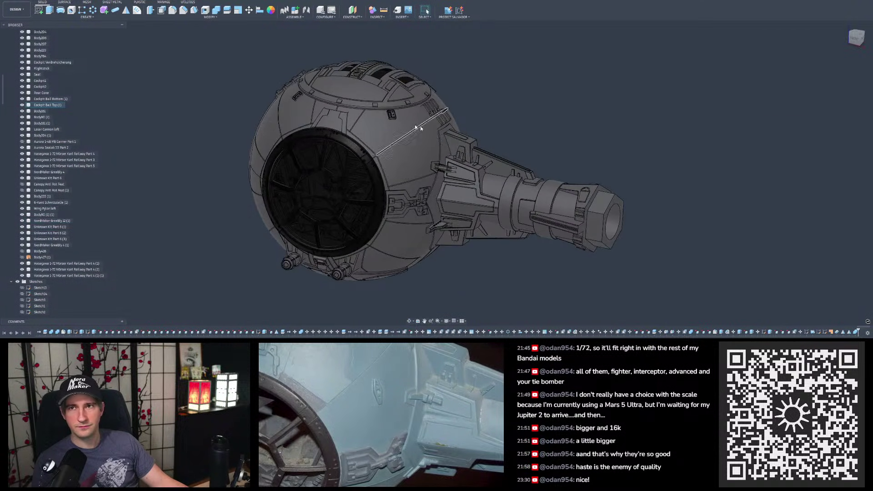
pyautogui.scroll(-2, 643, 129)
pyautogui.moveTo(643, 128); pyautogui.dragTo(663, 126, button='middle')
pyautogui.scroll(3, 449, 158)
pyautogui.keyDown('shift'); pyautogui.moveTo(475, 157); pyautogui.dragTo(467, 151, button='middle'); pyautogui.keyUp('shift')
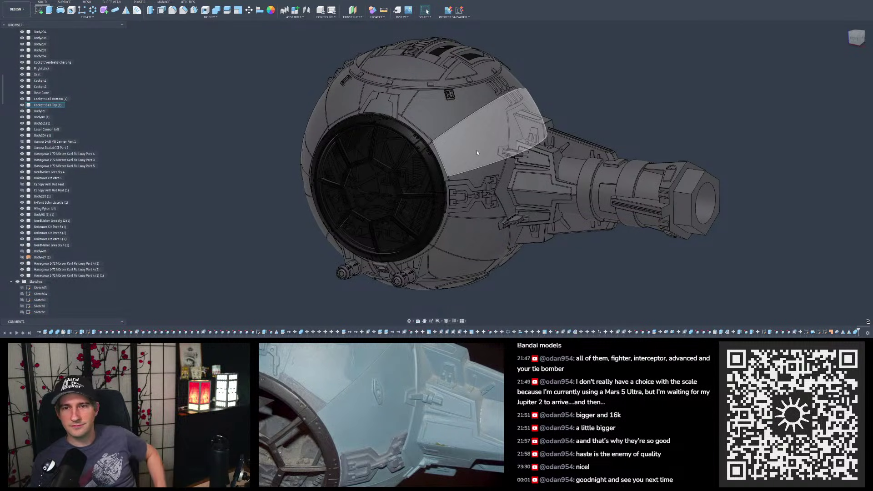
pyautogui.click(688, 182)
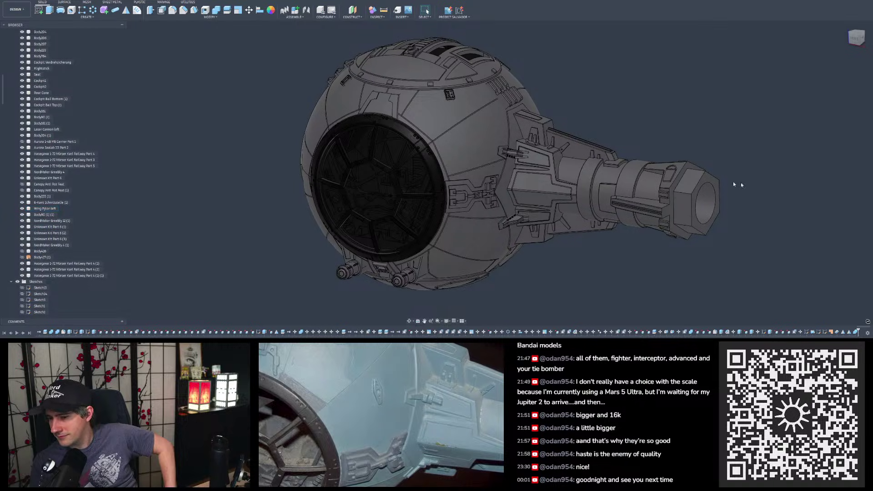